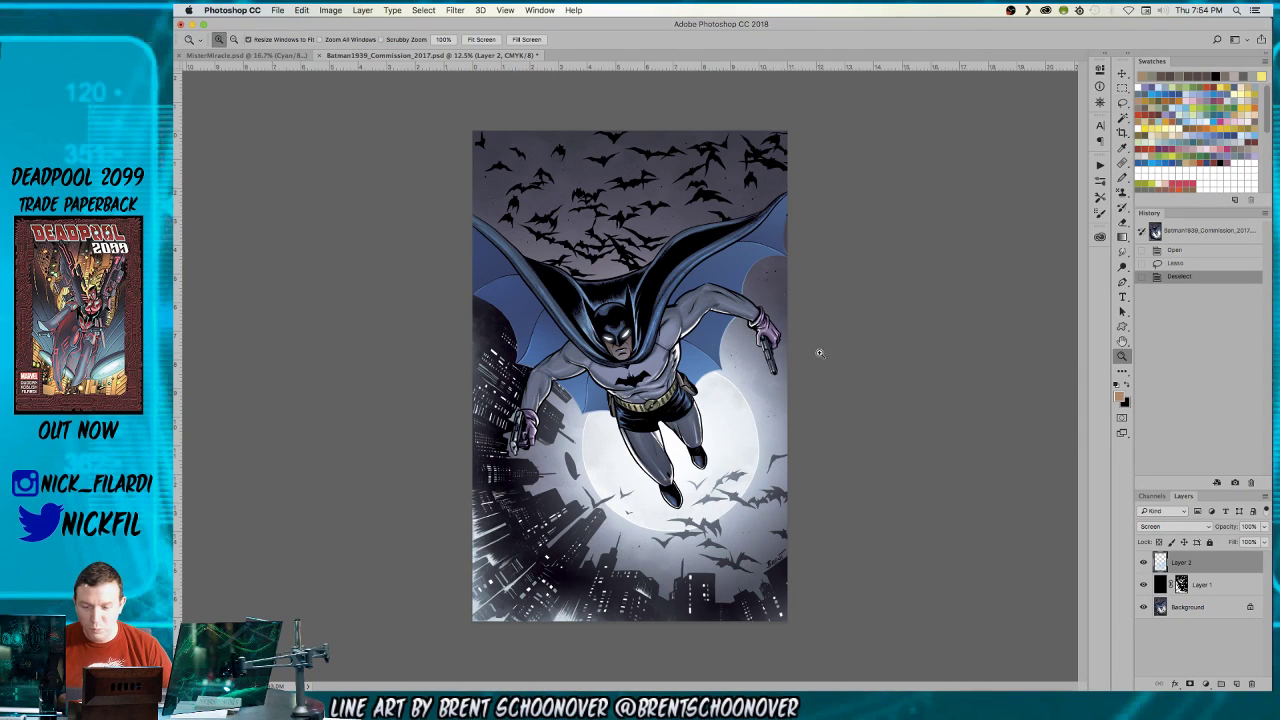
pyautogui.press('z')
pyautogui.click(754, 284)
pyautogui.scroll(-3, 649, 267)
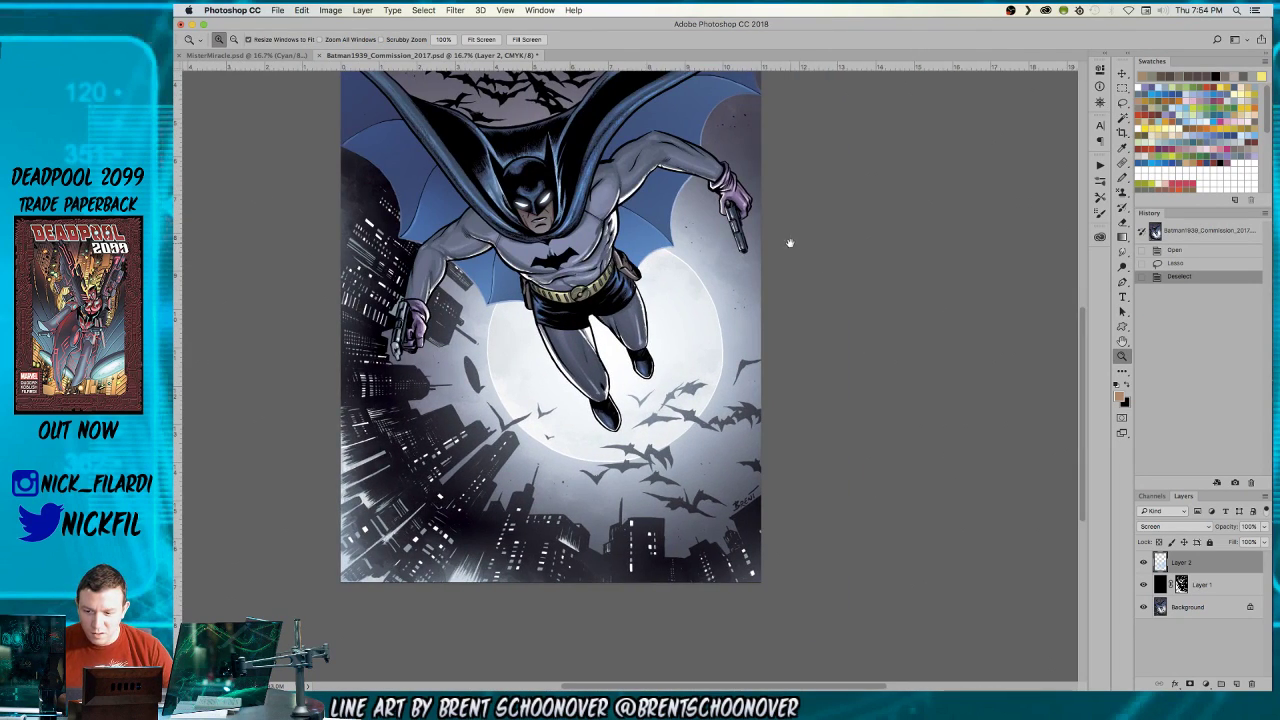
pyautogui.moveTo(475, 273); pyautogui.dragTo(588, 356)
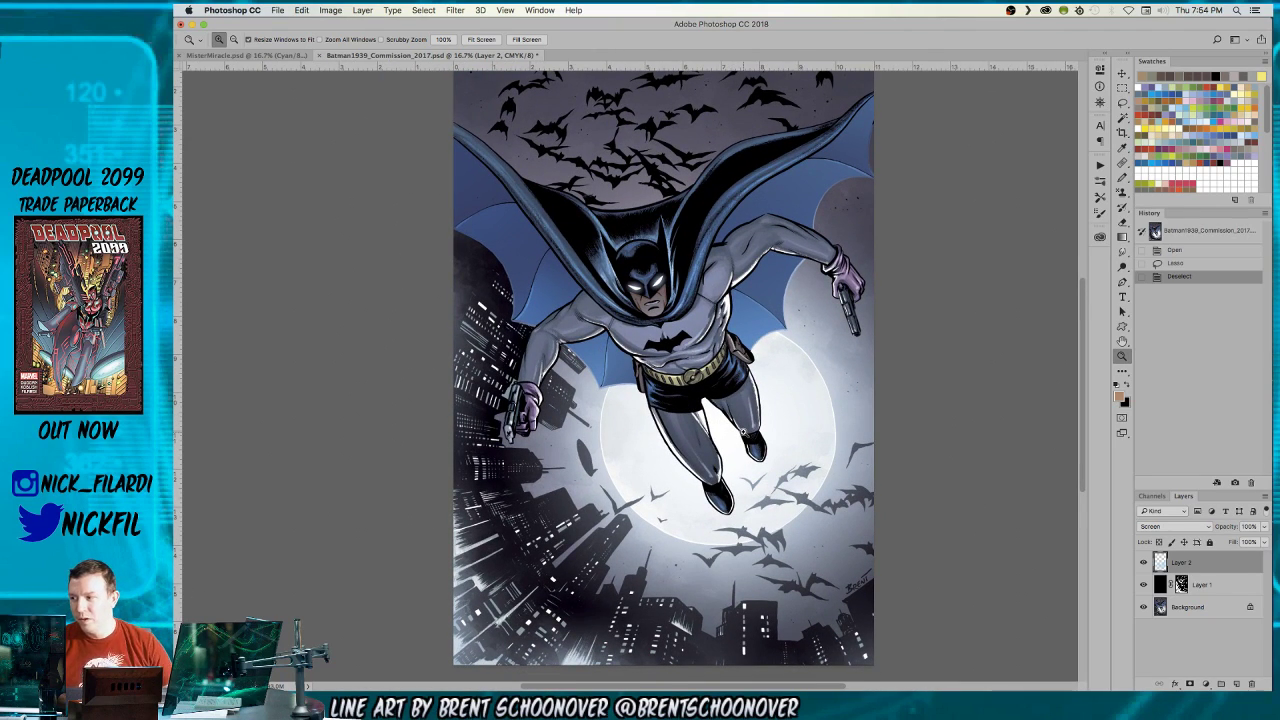
pyautogui.moveTo(790, 434); pyautogui.dragTo(764, 434)
pyautogui.keyDown('alt'); pyautogui.click(619, 393); pyautogui.keyUp('alt')
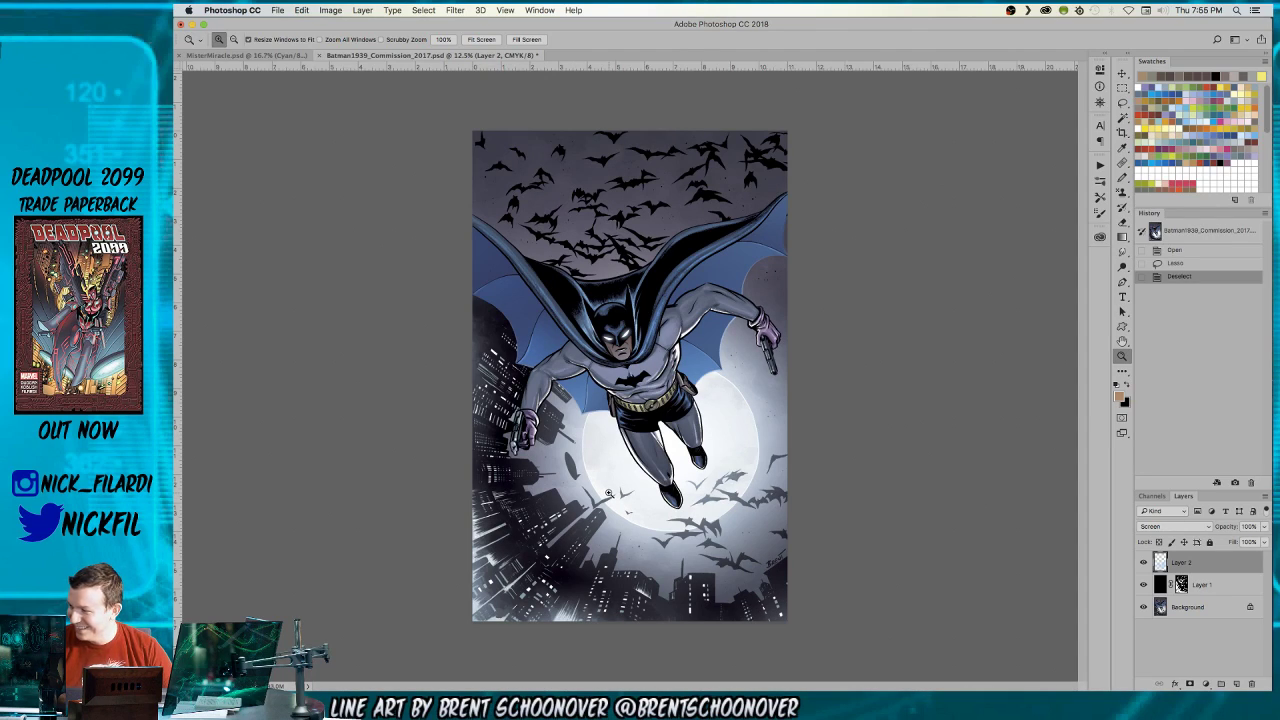
# - Hide Layer 2, then toggle Layer 1 off and on to compare the line art around the gun hand and buildings
pyautogui.click(582, 443)
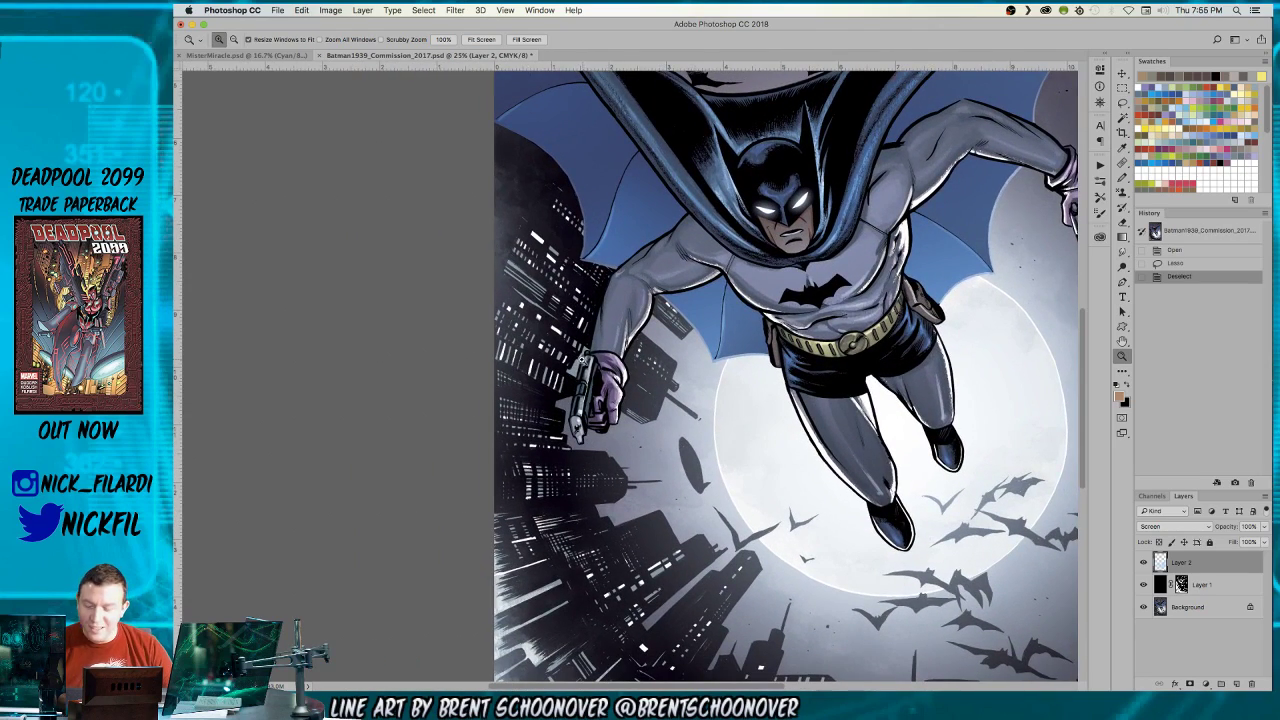
pyautogui.click(575, 343)
pyautogui.click(640, 430)
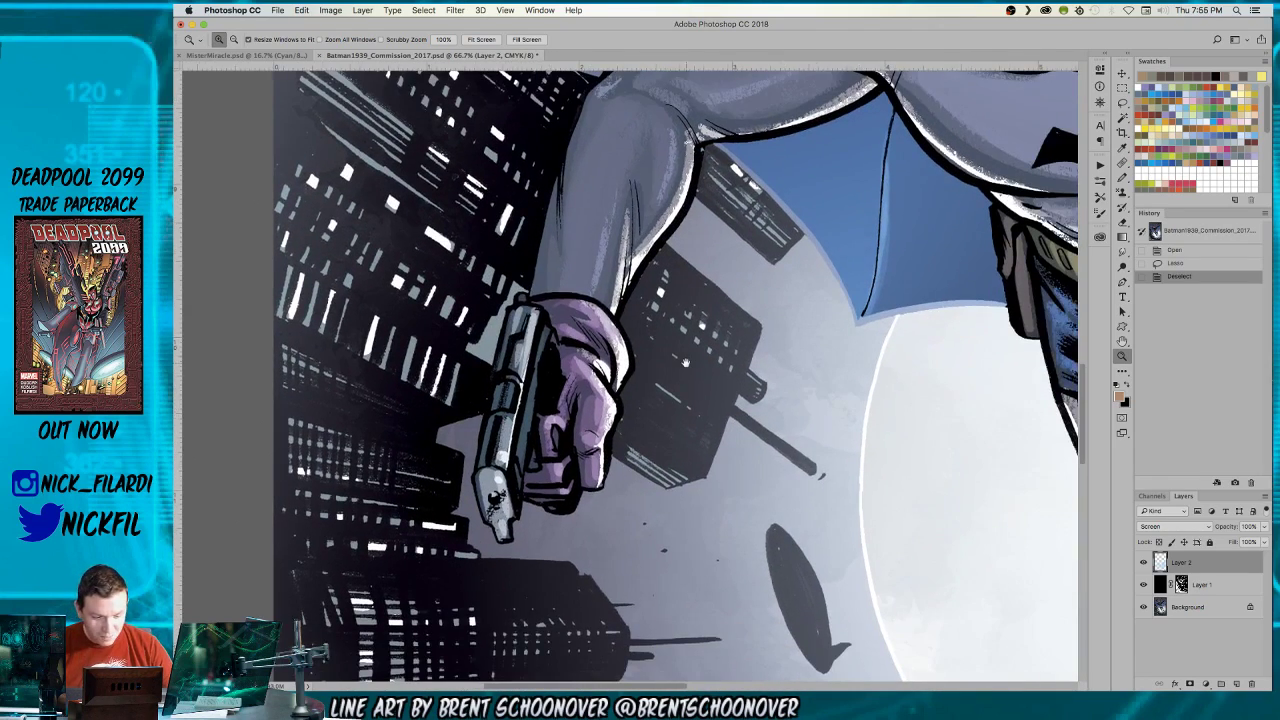
pyautogui.click(1143, 563)
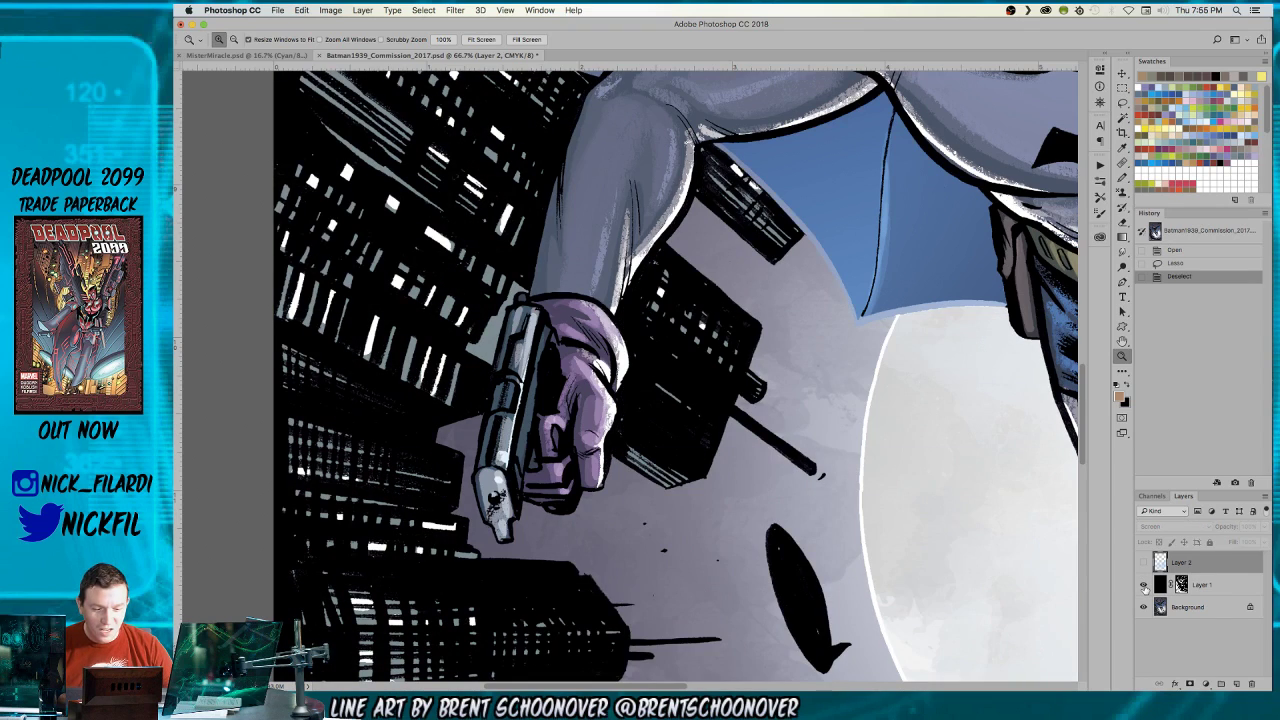
pyautogui.click(1143, 585)
pyautogui.click(1143, 585)
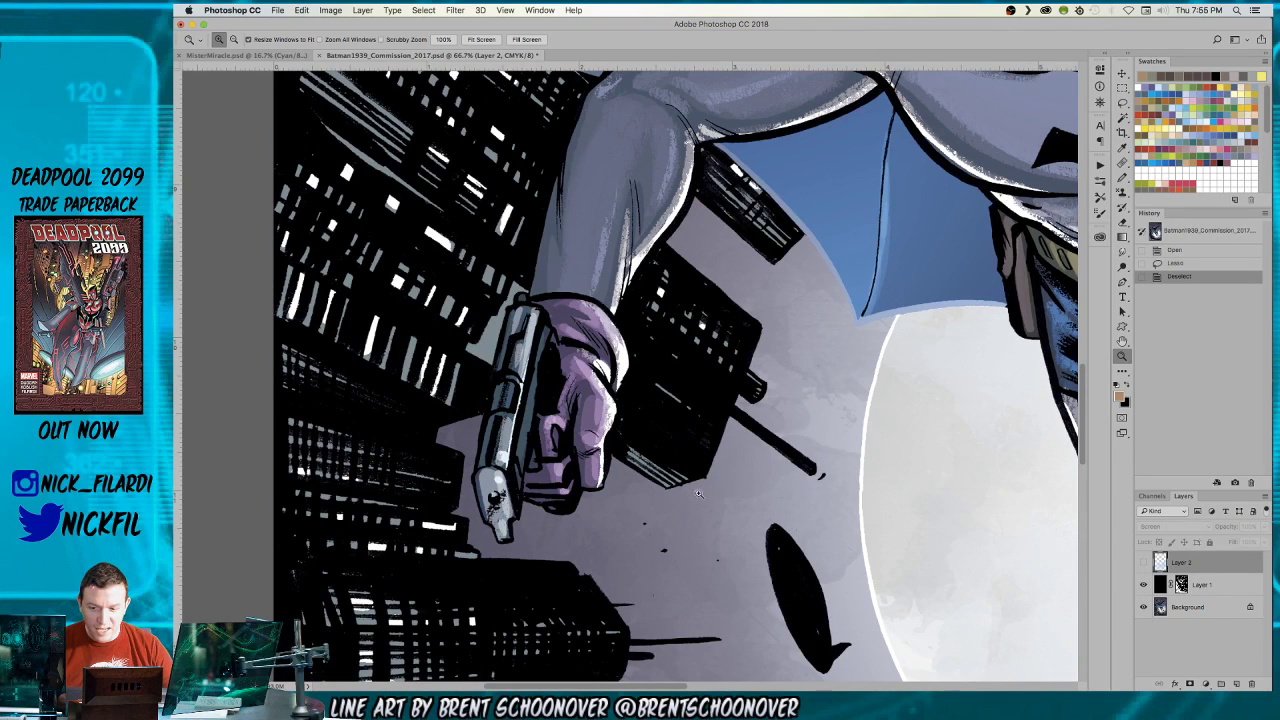
pyautogui.keyDown('alt'); pyautogui.click(690, 478); pyautogui.keyUp('alt')
pyautogui.keyDown('alt'); pyautogui.click(690, 479); pyautogui.keyUp('alt')
pyautogui.keyDown('alt'); pyautogui.click(690, 479); pyautogui.keyUp('alt')
pyautogui.keyDown('alt'); pyautogui.click(690, 479); pyautogui.keyUp('alt')
pyautogui.moveTo(733, 487); pyautogui.dragTo(572, 324)
pyautogui.keyDown('alt'); pyautogui.click(579, 359); pyautogui.keyUp('alt')
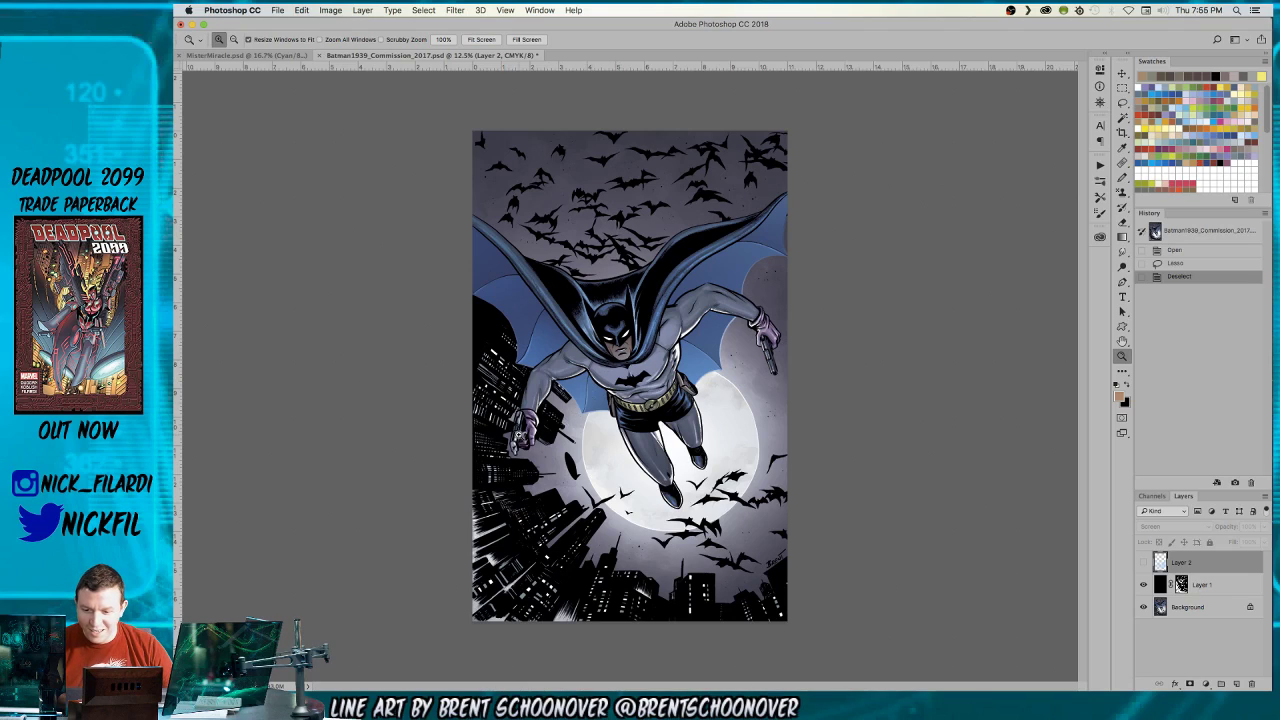
pyautogui.press('l')
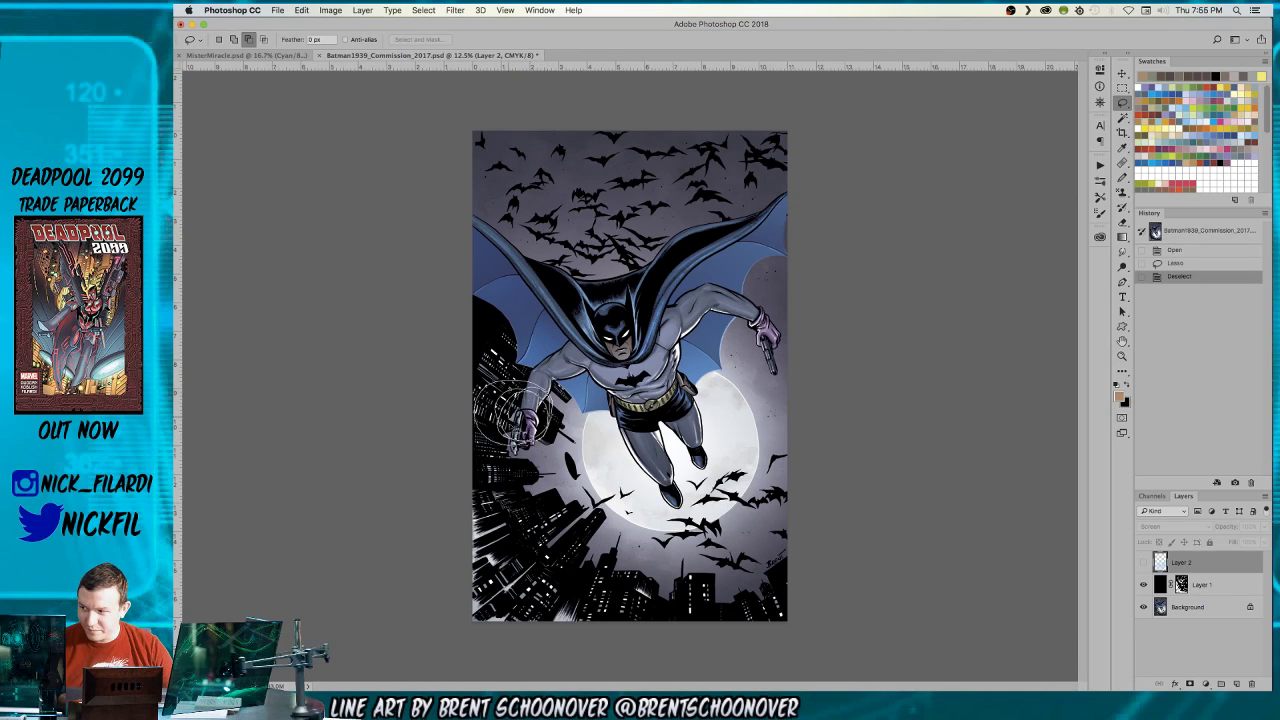
pyautogui.moveTo(555, 428); pyautogui.dragTo(538, 400)
pyautogui.click(552, 470)
# - Lasso the small light gap between the building and the gun in Batman's lower hand
pyautogui.press('z')
pyautogui.click(536, 432)
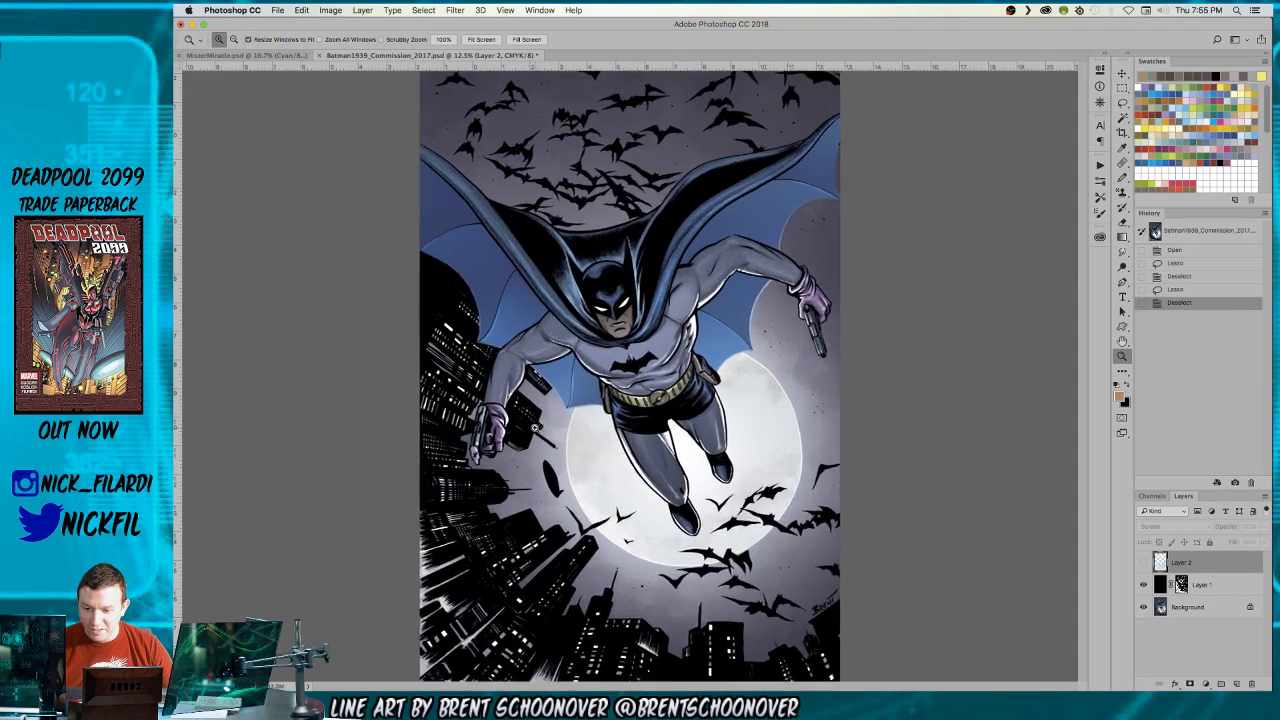
pyautogui.click(536, 432)
pyautogui.click(536, 432)
pyautogui.click(536, 432)
pyautogui.click(536, 432)
pyautogui.click(538, 428)
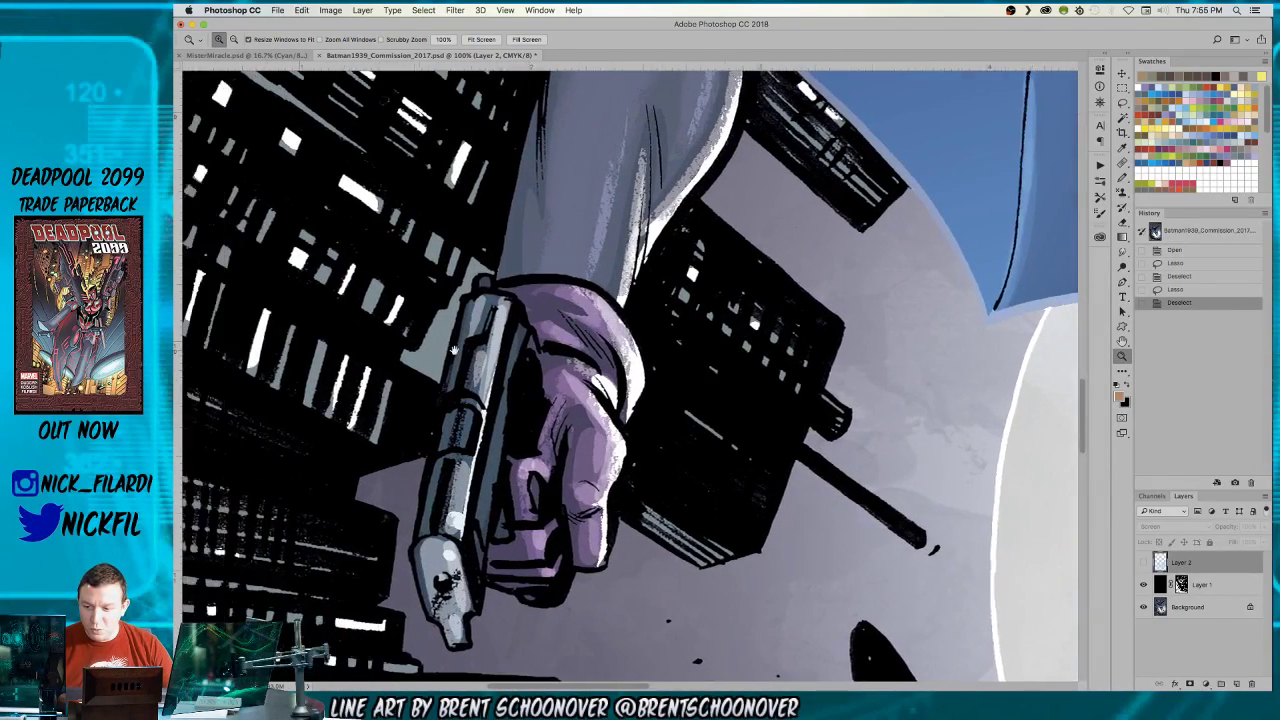
pyautogui.press('w')
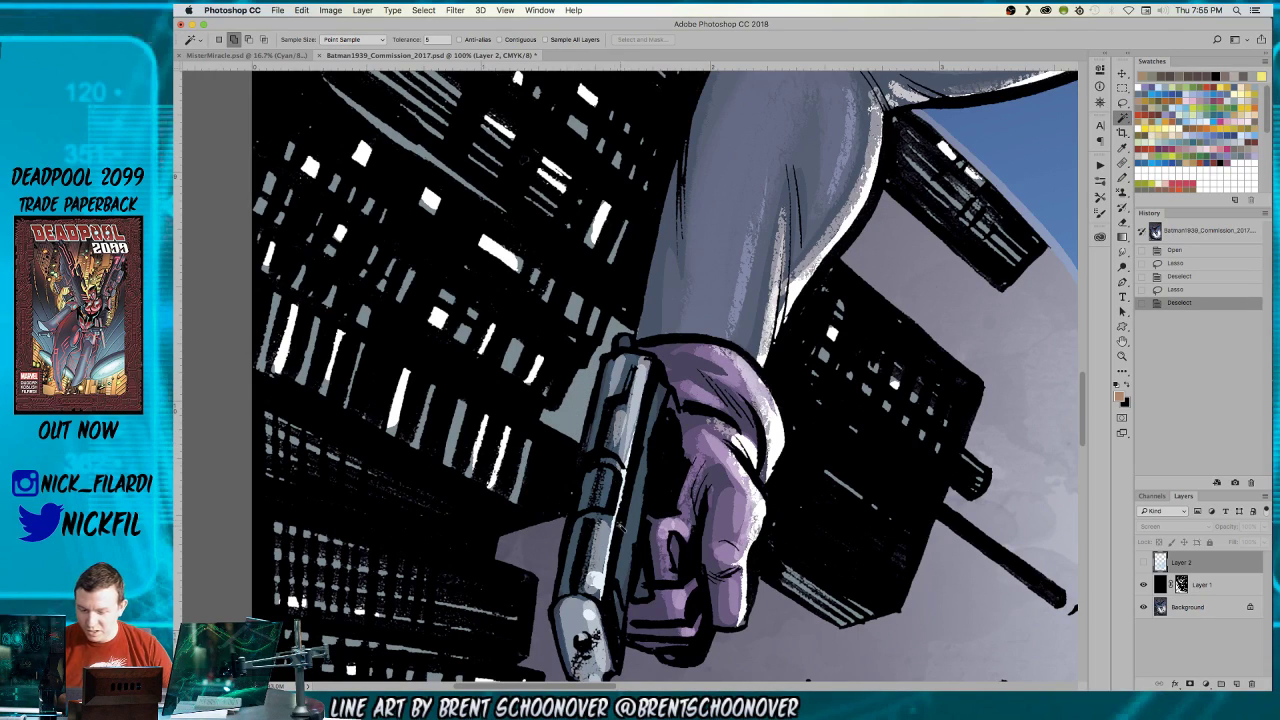
pyautogui.press('l')
pyautogui.moveTo(607, 318)
pyautogui.mouseDown()
pyautogui.moveTo(549, 412)
pyautogui.moveTo(501, 421)
pyautogui.moveTo(596, 461)
pyautogui.moveTo(617, 362)
pyautogui.moveTo(606, 358)
pyautogui.moveTo(637, 343)
pyautogui.moveTo(616, 305)
pyautogui.mouseUp()
# - Choose a blue-grey foreground color and try to fill the lassoed gap on Layer 2
pyautogui.press('super+minus')
pyautogui.press('super+minus')
pyautogui.press('super+minus')
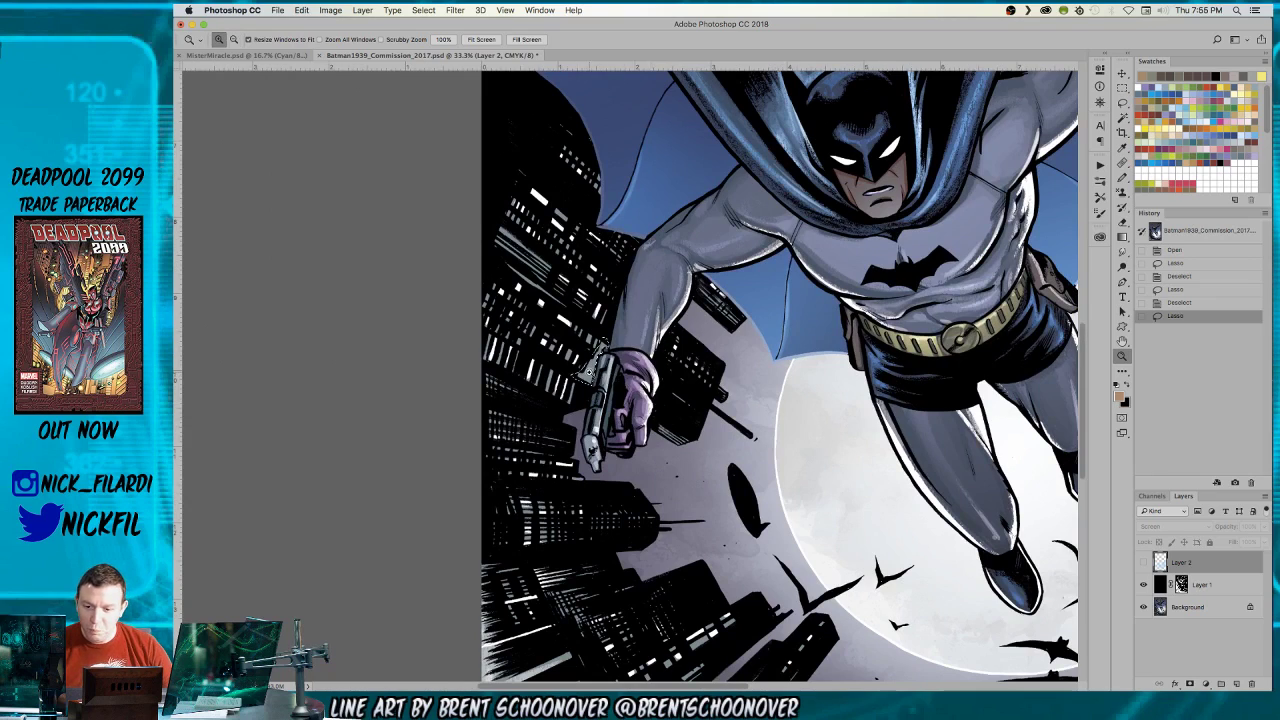
pyautogui.press('b')
pyautogui.scroll(3, 719, 376)
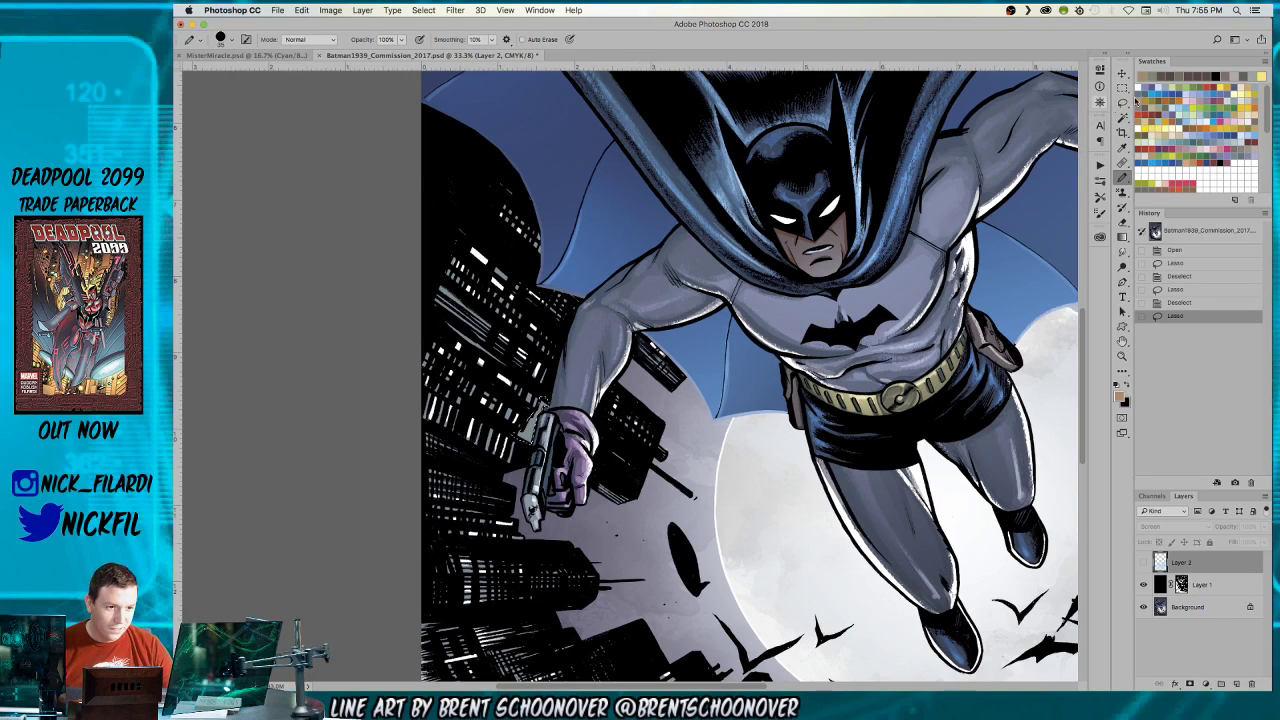
pyautogui.press('z')
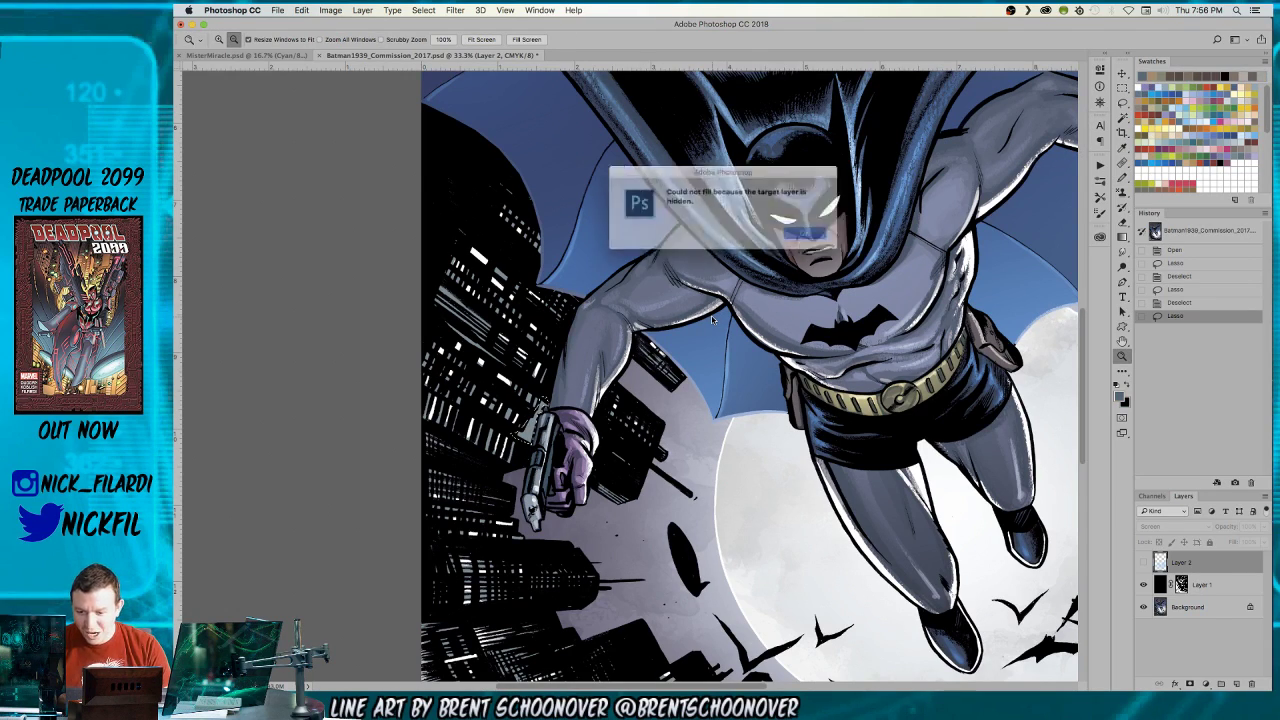
pyautogui.hotkey('alt', 'BackSpace')
pyautogui.click(810, 234)
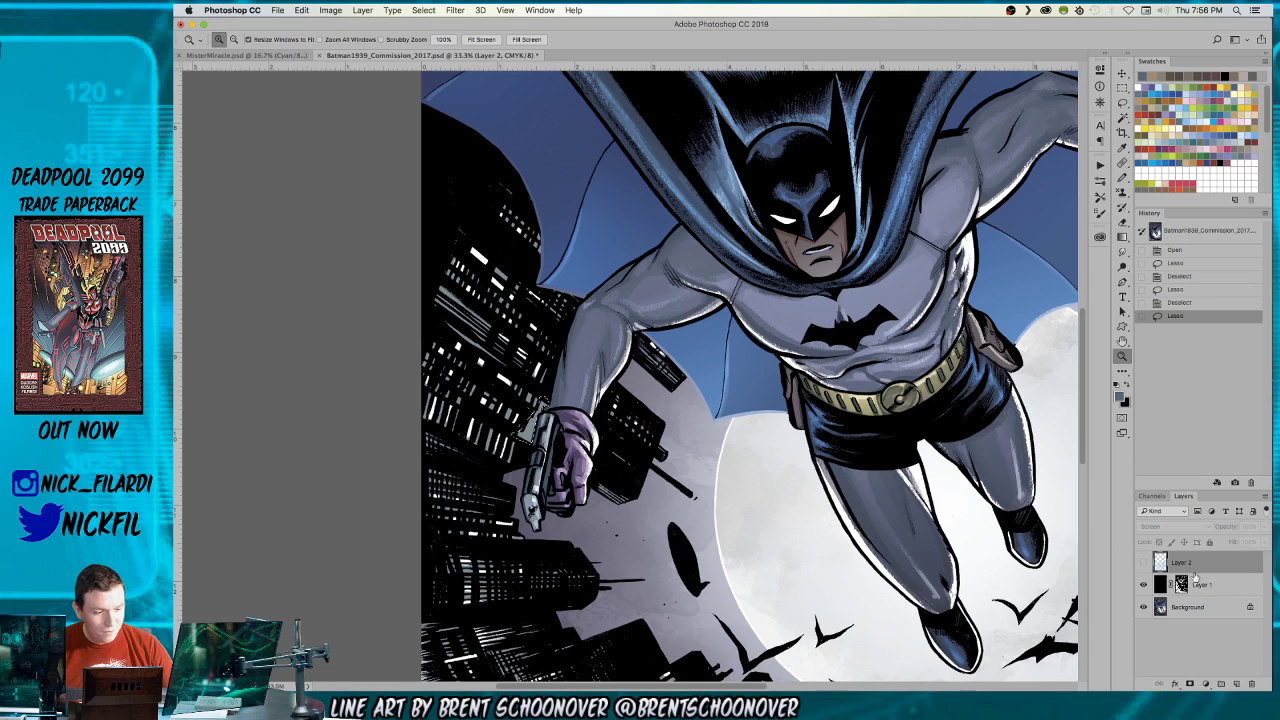
# - Make the Background layer active and target its Cyan, Magenta and Yellow channels, leaving Black visible but untargeted
pyautogui.click(1212, 610)
pyautogui.click(1151, 496)
pyautogui.click(1141, 598)
pyautogui.click(1141, 598)
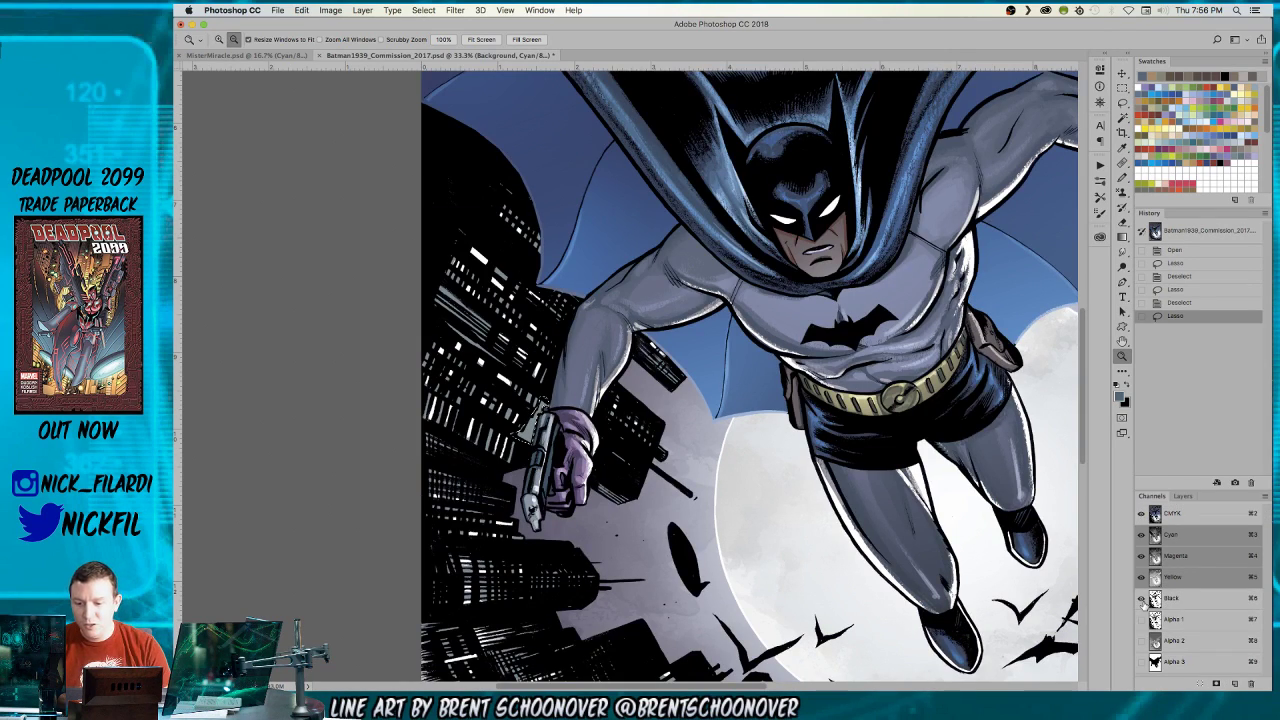
# - Fill the lassoed gap with the foreground color, fade the fill at 100% in Multiply mode, and deselect
pyautogui.hotkey('alt', 'BackSpace')
pyautogui.press('super+shift+f')
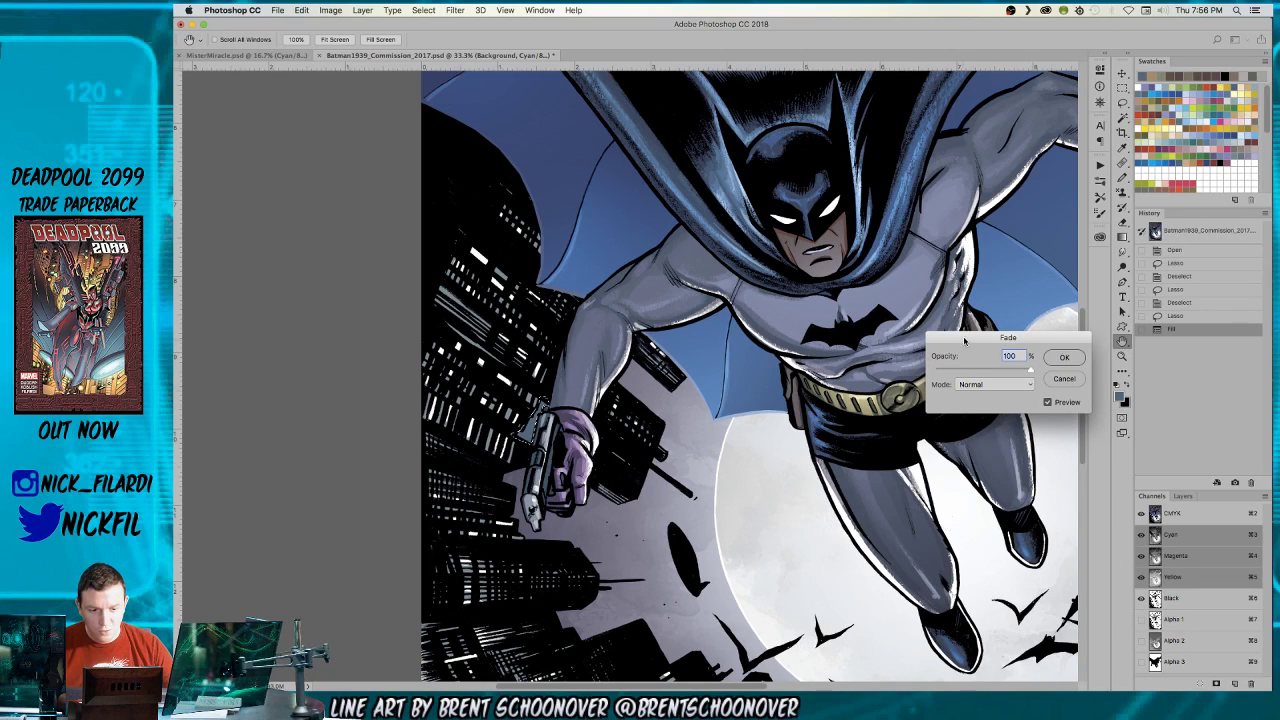
pyautogui.click(972, 383)
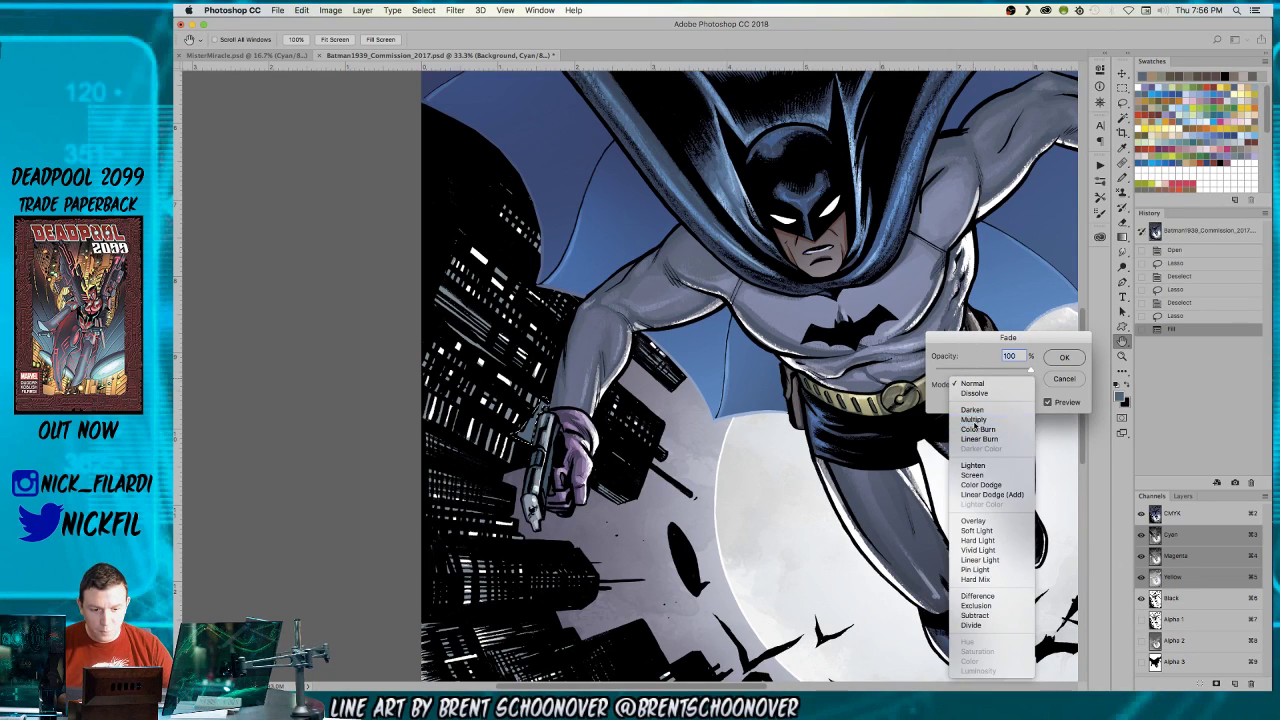
pyautogui.click(975, 420)
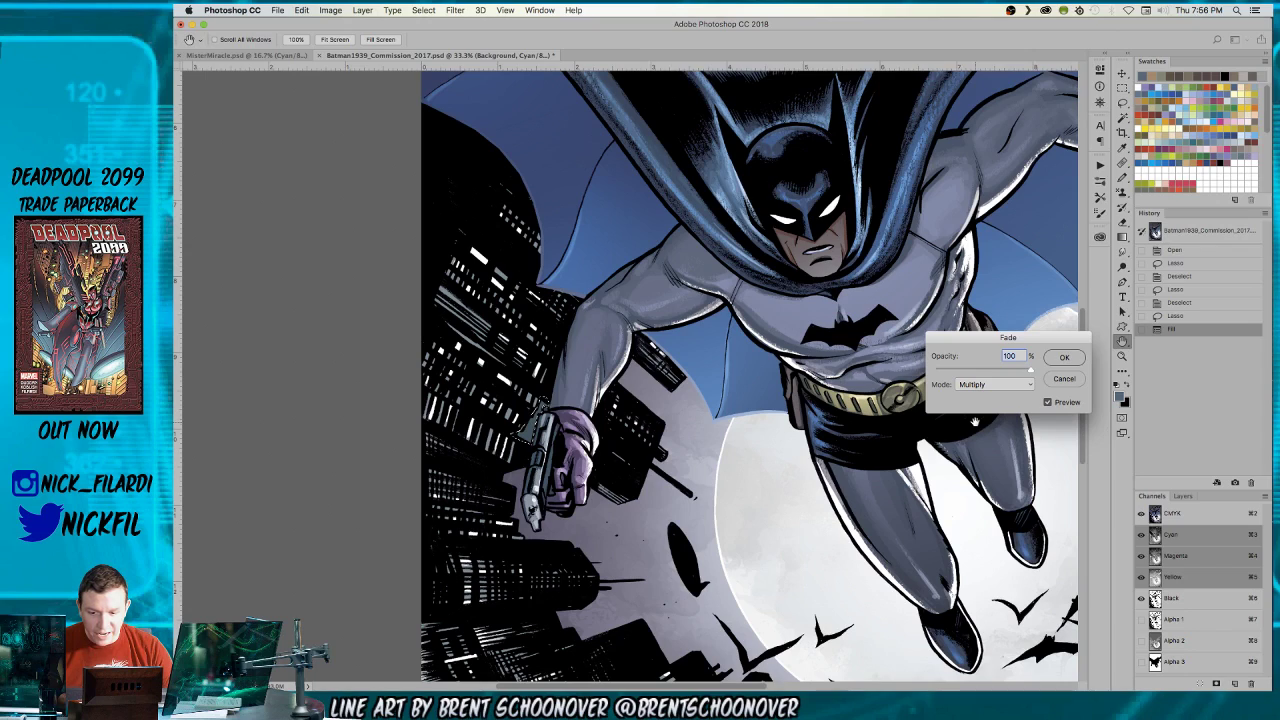
pyautogui.press('Return')
pyautogui.press('super+d')
pyautogui.press('z')
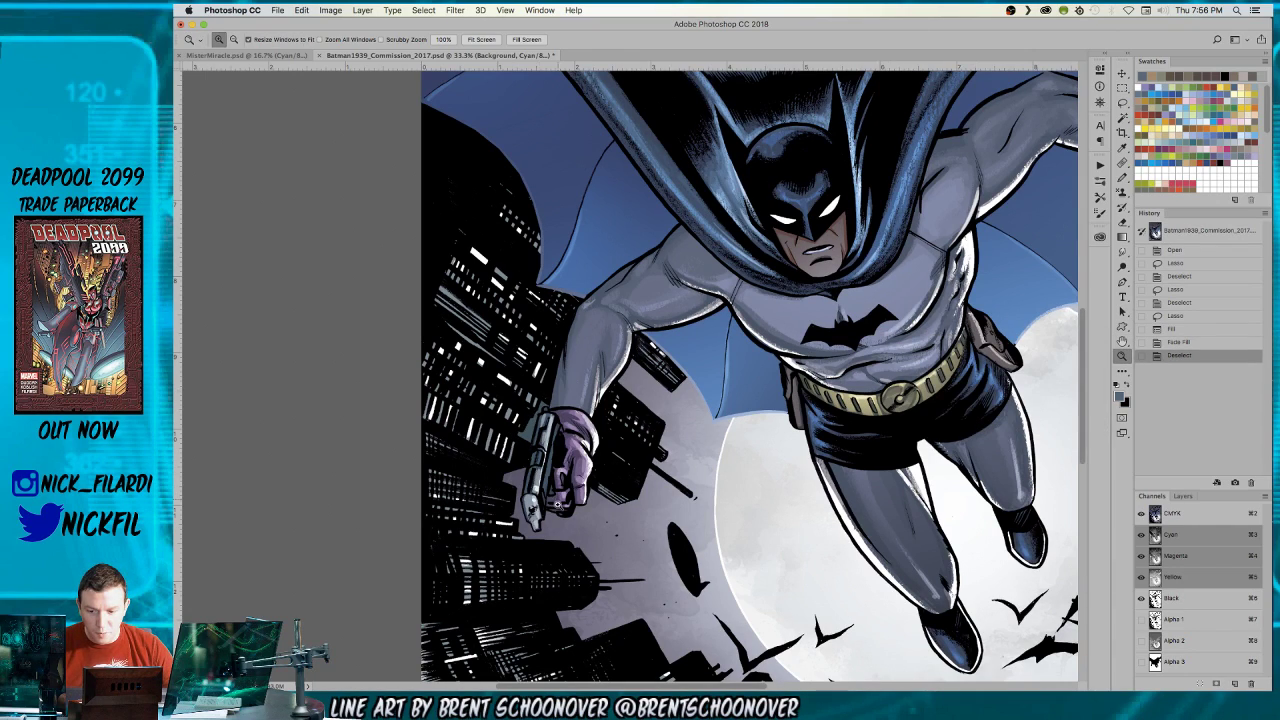
# - Restore the gap selection, fill it two more times with a fade after each fill, and deselect
pyautogui.press('super+z')
pyautogui.press('b')
pyautogui.hotkey('alt', 'BackSpace')
pyautogui.press('super+shift+f')
pyautogui.press('Return')
pyautogui.hotkey('alt', 'BackSpace')
pyautogui.press('super+shift+f')
pyautogui.press('Return')
pyautogui.press('super+d')
pyautogui.press('z')
pyautogui.keyDown('alt'); pyautogui.click(496, 435); pyautogui.keyUp('alt')
pyautogui.keyDown('alt'); pyautogui.click(496, 425); pyautogui.keyUp('alt')
pyautogui.keyDown('alt'); pyautogui.click(497, 390); pyautogui.keyUp('alt')
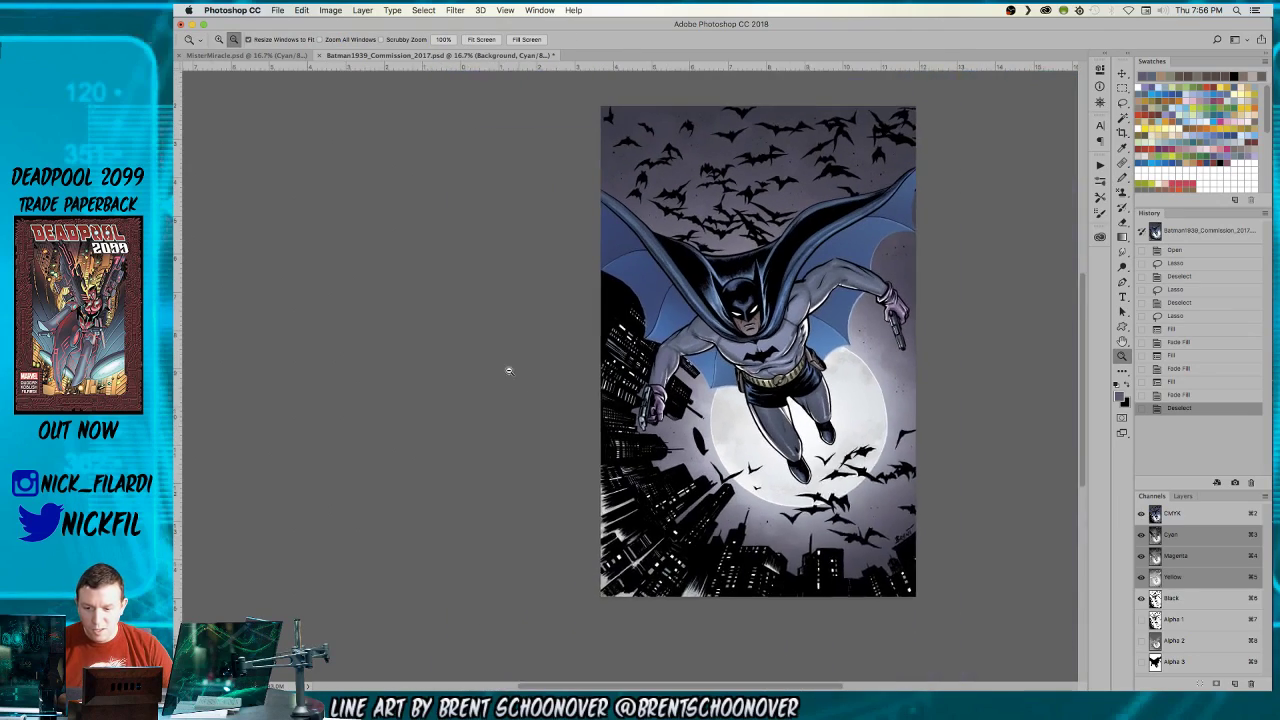
# - Lasso the outline of the gun in Batman's lower hand, extending the selection to cover its barrel
pyautogui.click(497, 443)
pyautogui.moveTo(497, 443); pyautogui.dragTo(560, 400)
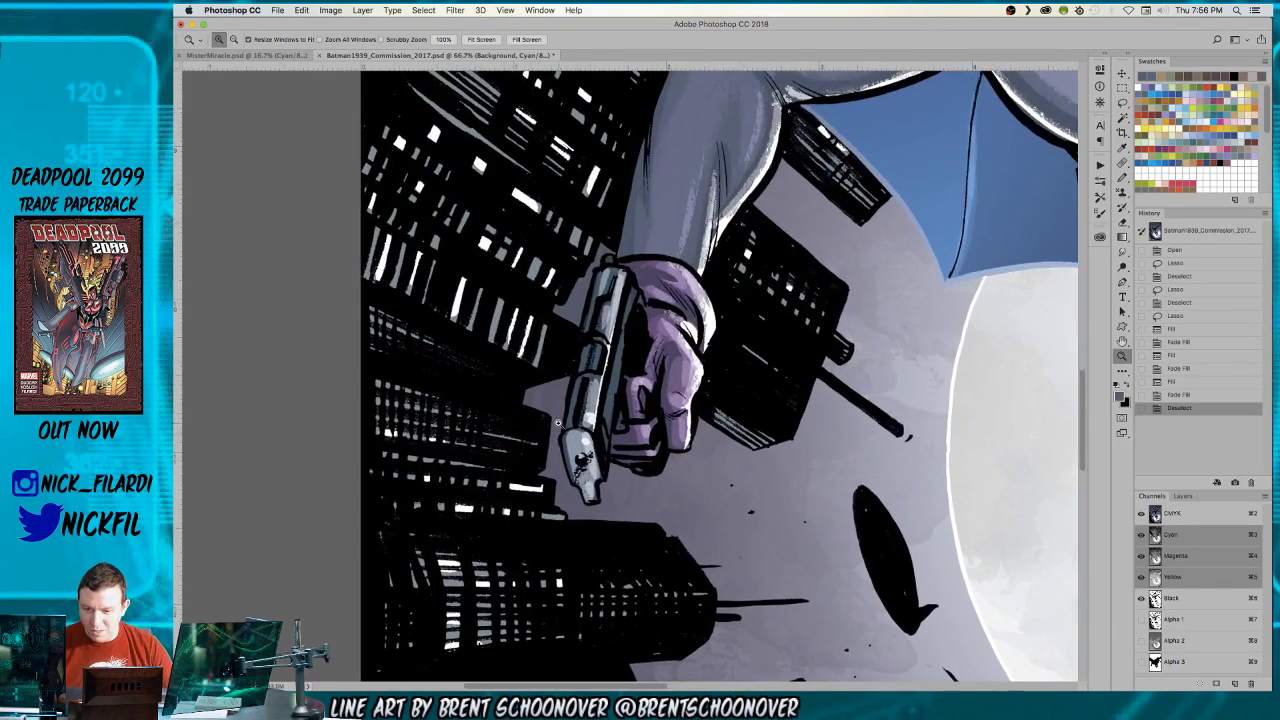
pyautogui.press('l')
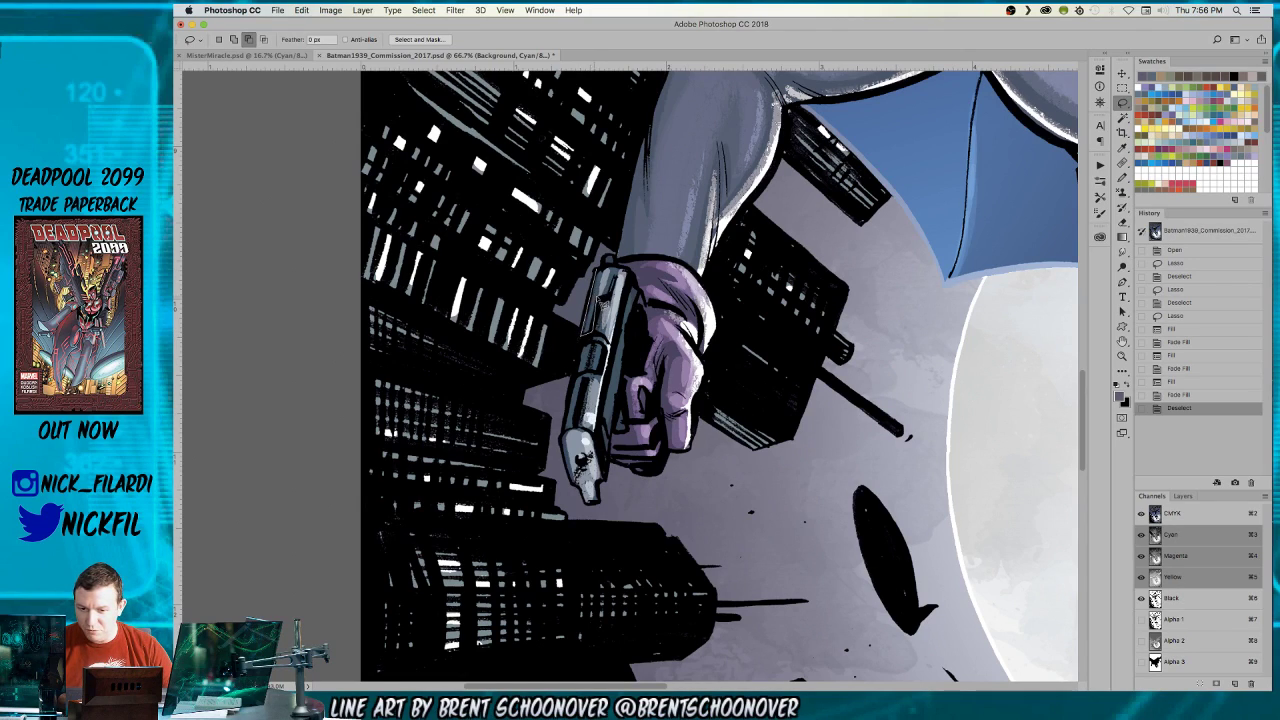
pyautogui.moveTo(618, 268)
pyautogui.mouseDown()
pyautogui.moveTo(604, 272)
pyautogui.moveTo(592, 320)
pyautogui.moveTo(614, 264)
pyautogui.mouseUp()
pyautogui.press('shift')
pyautogui.moveTo(585, 362)
pyautogui.mouseDown()
pyautogui.moveTo(574, 437)
pyautogui.moveTo(605, 355)
pyautogui.mouseUp()
pyautogui.press('z')
pyautogui.keyDown('alt'); pyautogui.click(605, 355); pyautogui.keyUp('alt')
# - Set the Gradient tool to Screen mode, lighten the selected gun with gradients, and deselect
pyautogui.press('g')
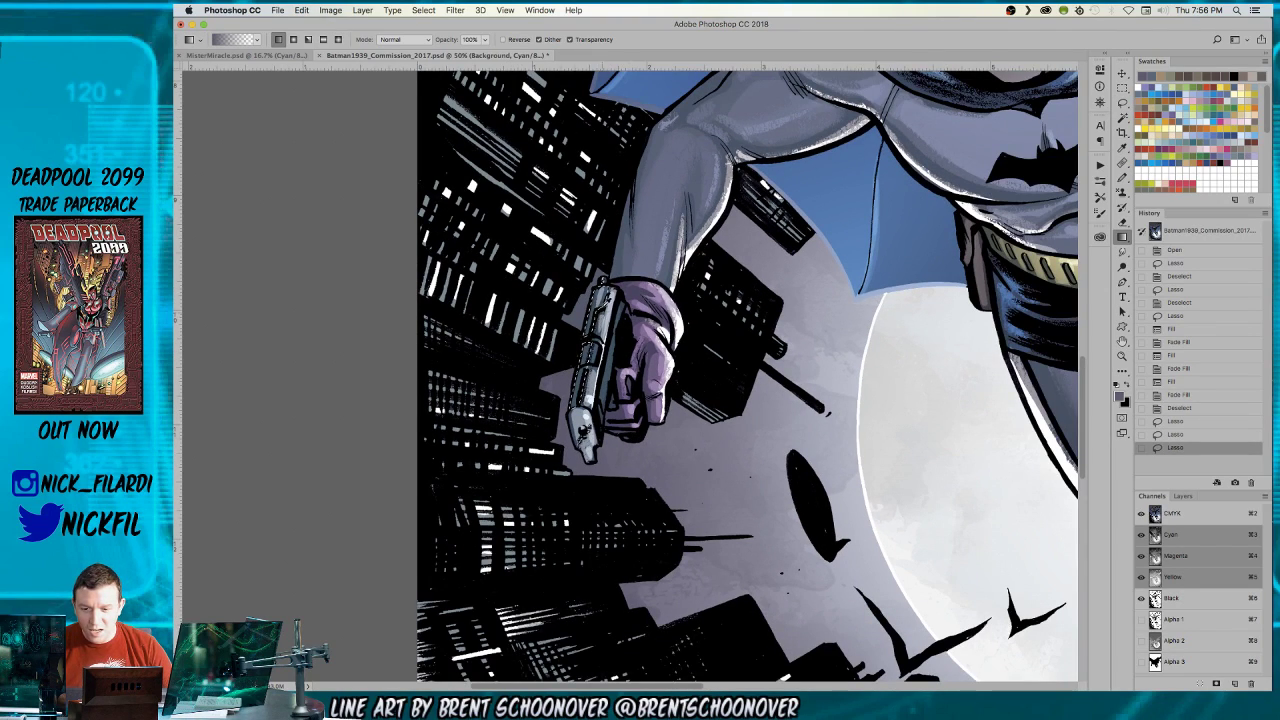
pyautogui.click(395, 39)
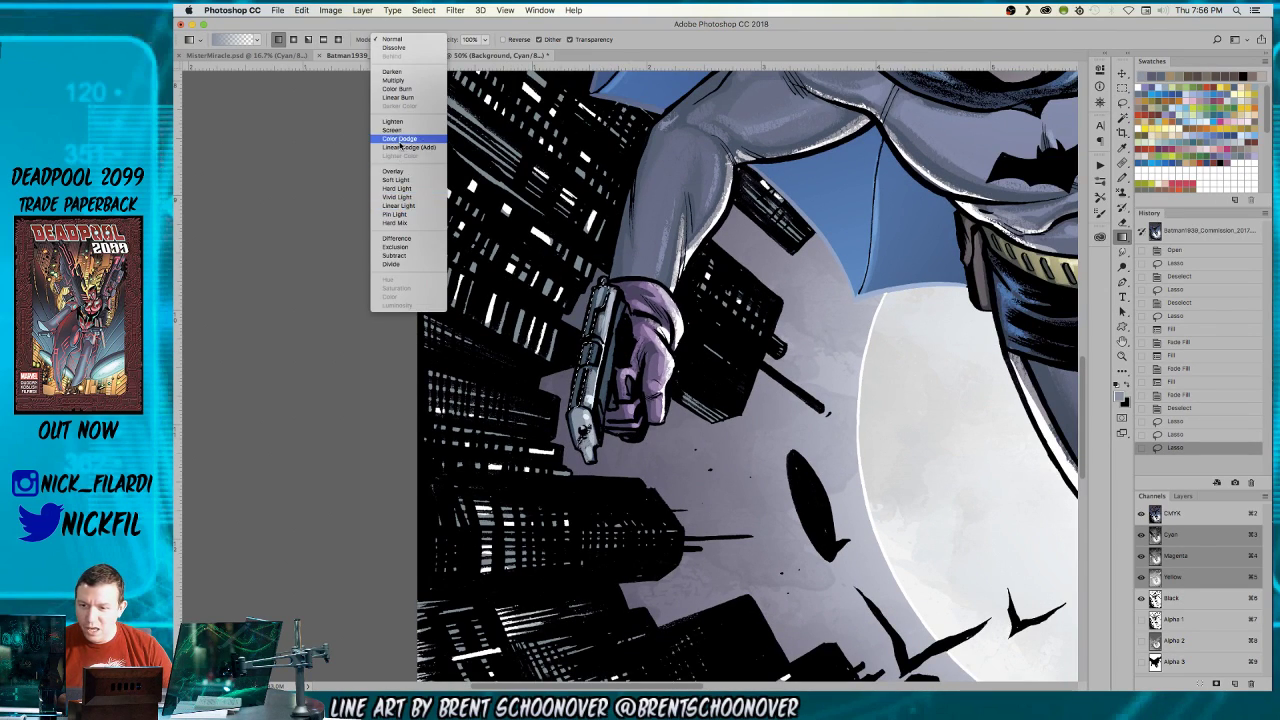
pyautogui.click(401, 131)
pyautogui.scroll(3, 745, 375)
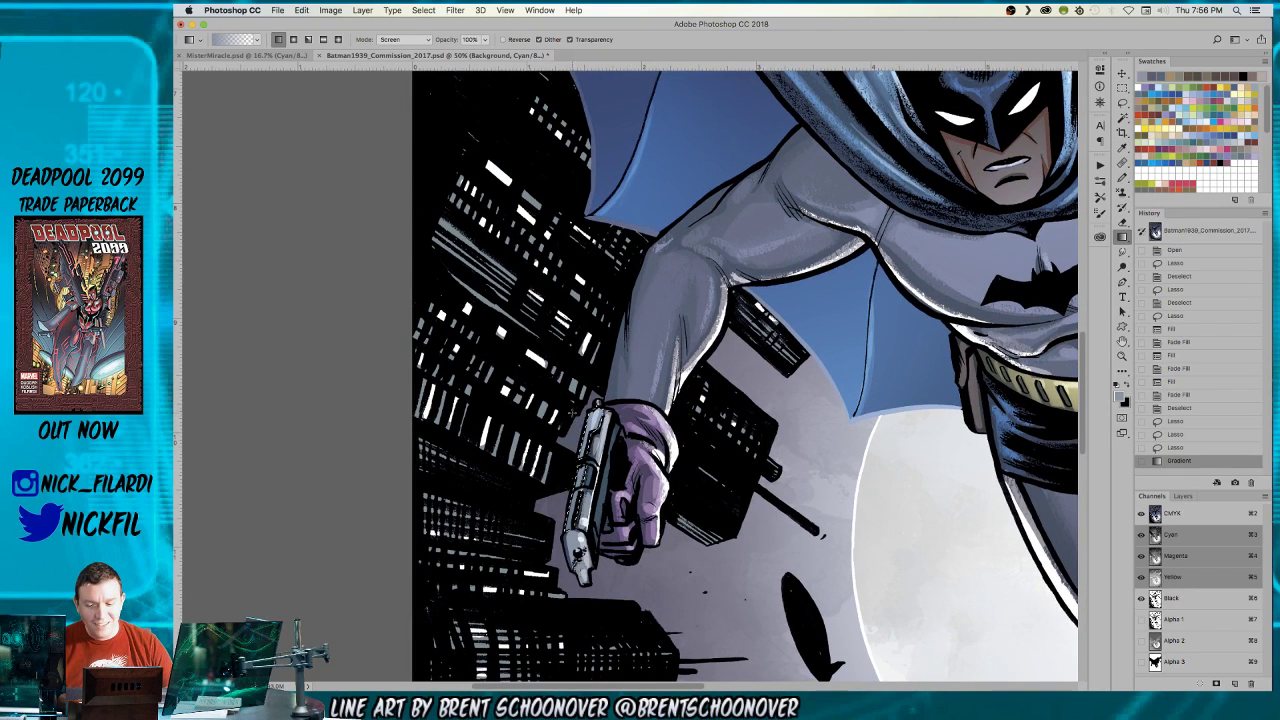
pyautogui.moveTo(573, 407); pyautogui.dragTo(596, 484)
pyautogui.press('super+d')
pyautogui.press('z')
pyautogui.keyDown('alt'); pyautogui.click(595, 494); pyautogui.keyUp('alt')
pyautogui.keyDown('alt'); pyautogui.click(595, 494); pyautogui.keyUp('alt')
pyautogui.keyDown('alt'); pyautogui.click(595, 494); pyautogui.keyUp('alt')
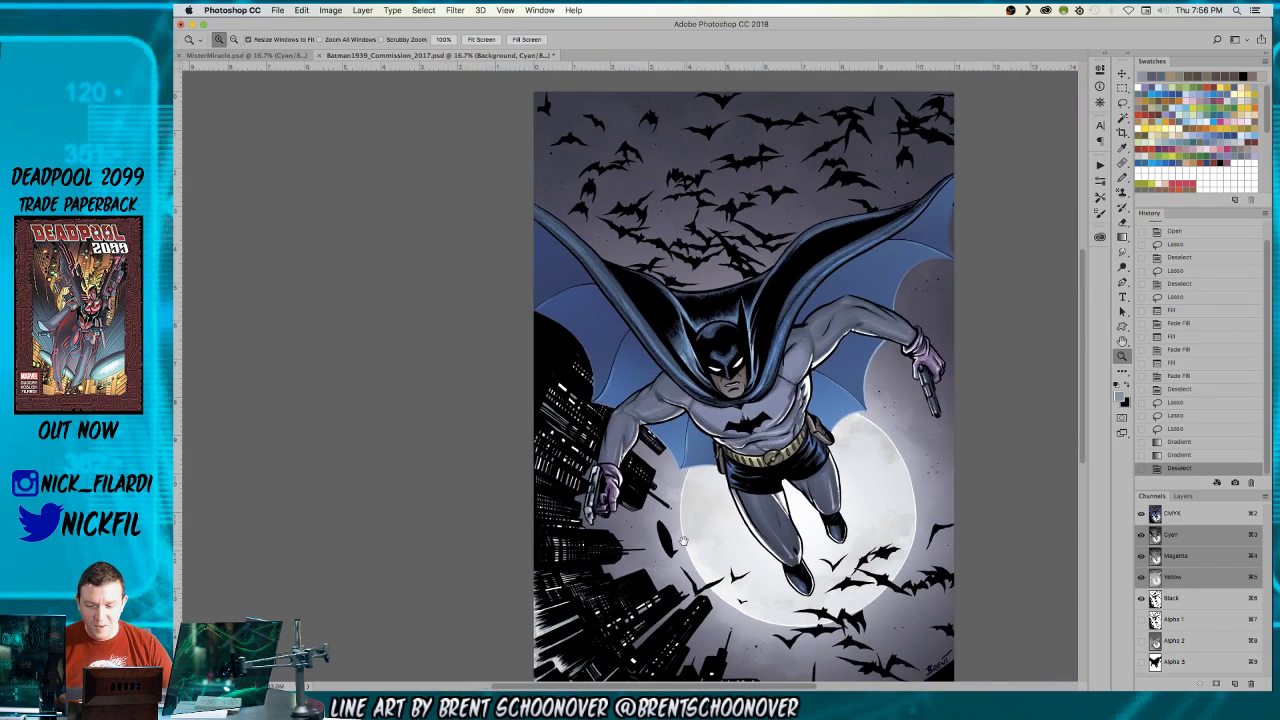
pyautogui.keyDown('alt'); pyautogui.click(722, 392); pyautogui.keyUp('alt')
pyautogui.keyDown('alt'); pyautogui.click(722, 393); pyautogui.keyUp('alt')
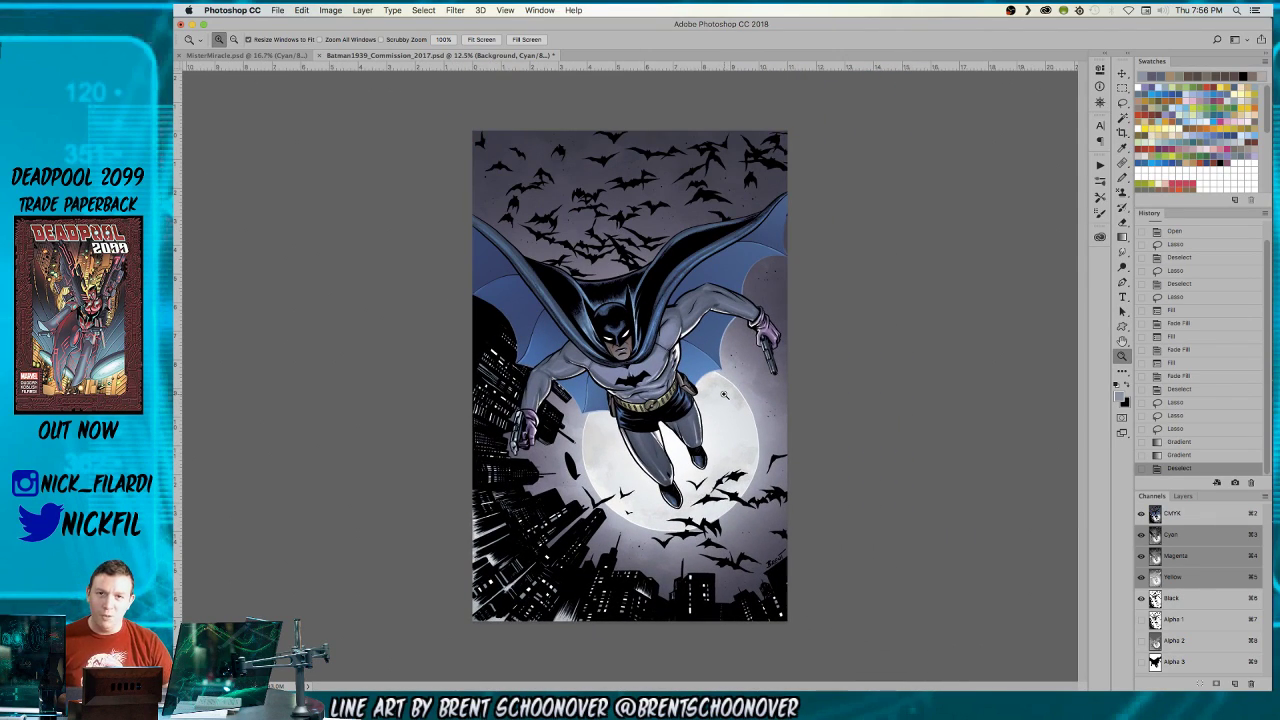
# - Select the dark sky area of the Alpha 2 channel with the Magic Wand and return to the color channels
pyautogui.click(1188, 645)
pyautogui.press('w')
pyautogui.click(631, 541)
pyautogui.click(423, 10)
pyautogui.click(446, 28)
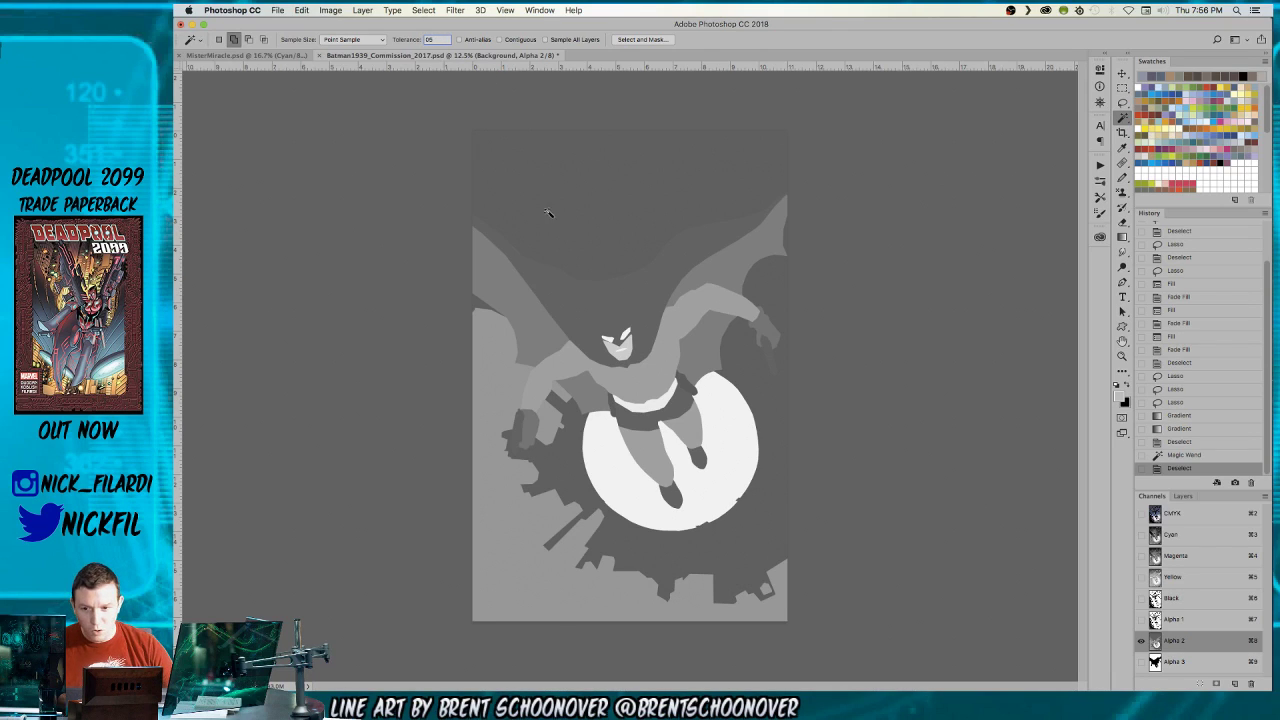
pyautogui.click(630, 277)
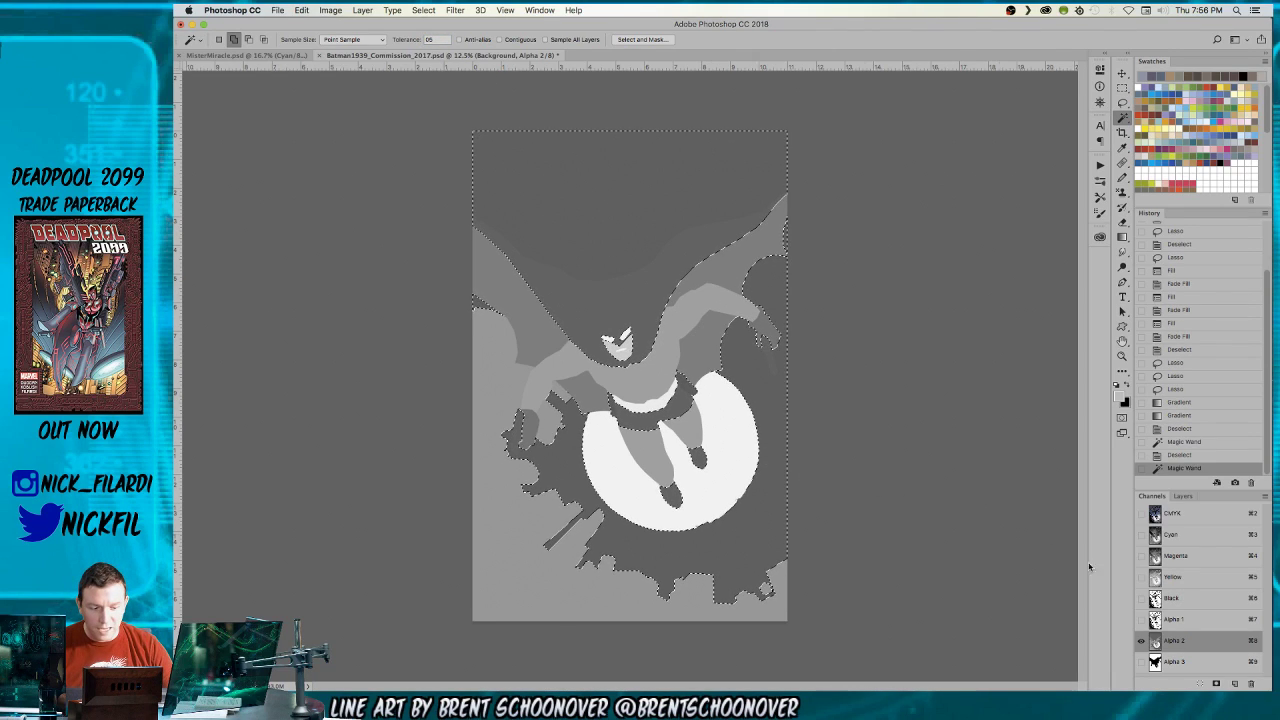
pyautogui.click(1194, 517)
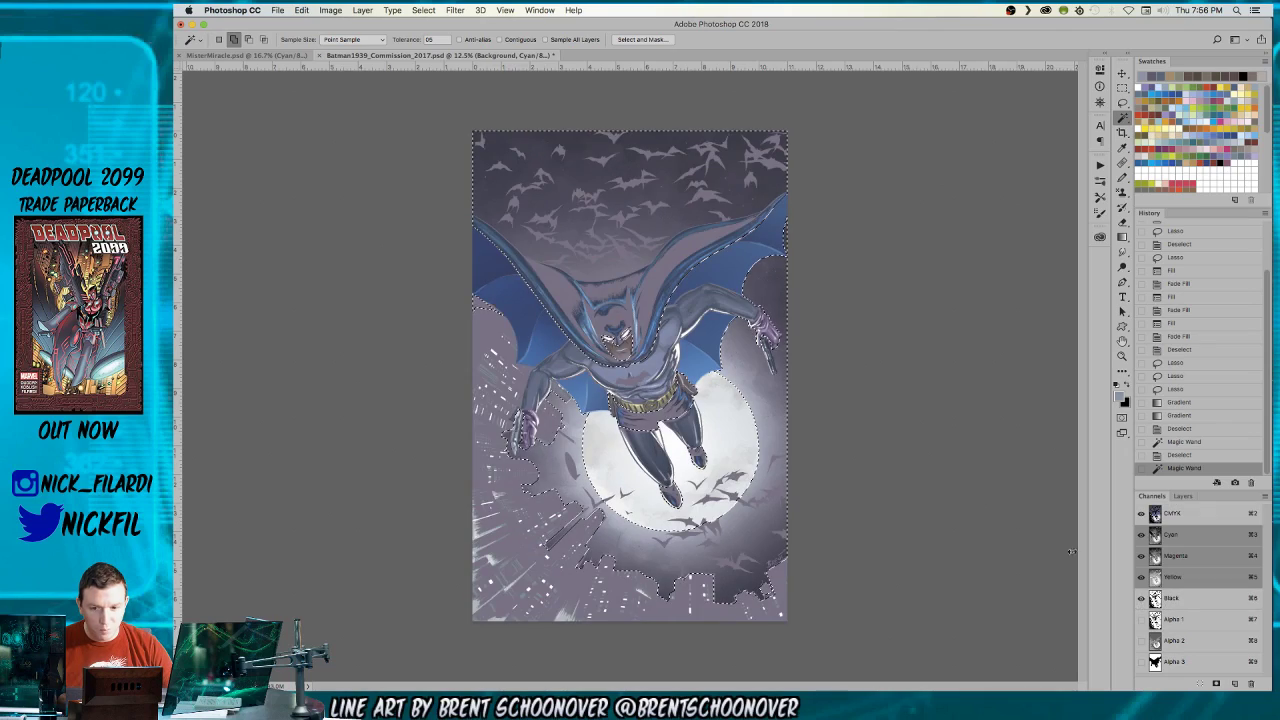
pyautogui.press('z')
pyautogui.click(574, 296)
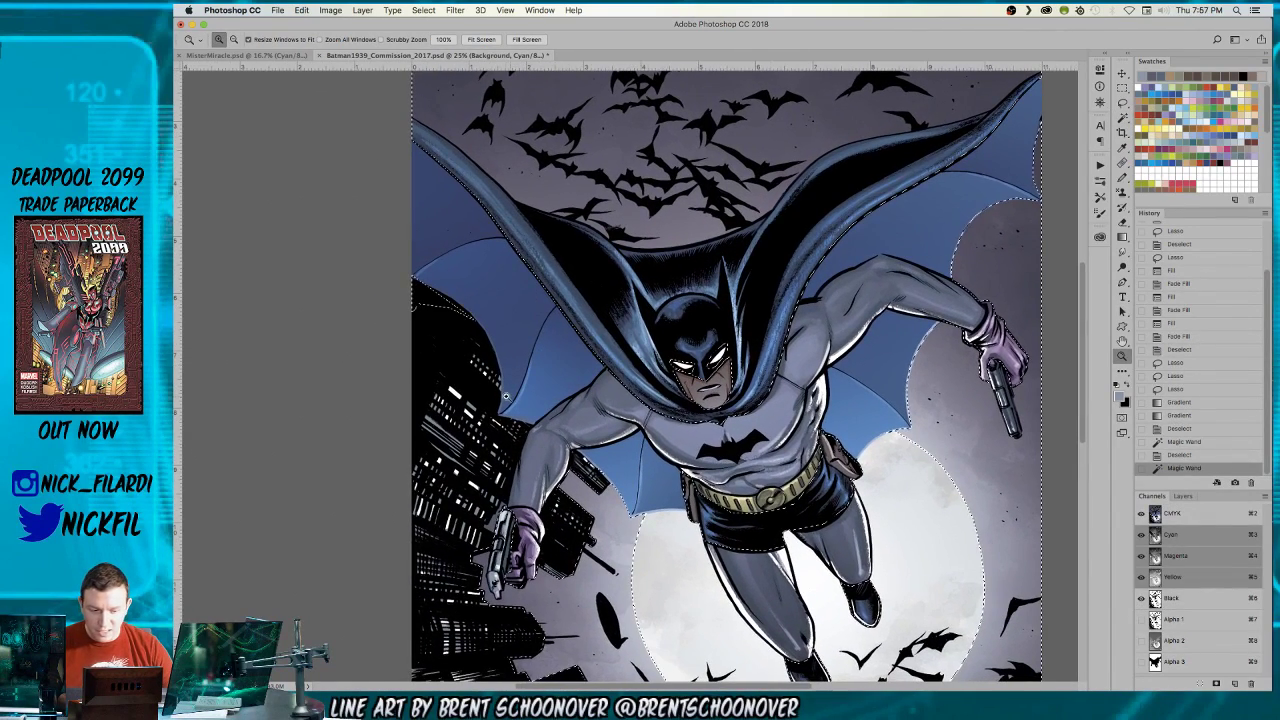
# - Subtract Batman's figure from the sky selection using the Alpha 3 channel, and target the CMYK composite with the mask overlay visible
pyautogui.click(1174, 661)
pyautogui.press('w')
pyautogui.click(710, 380)
pyautogui.click(1141, 513)
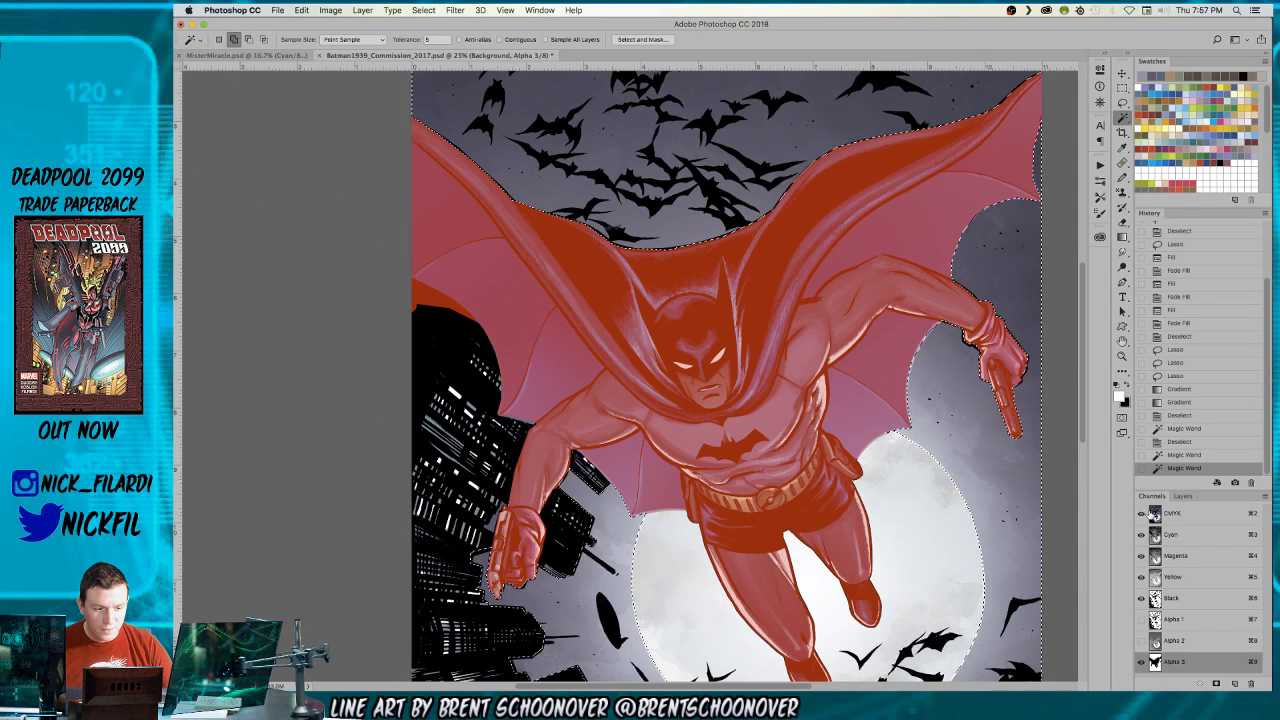
pyautogui.click(1209, 516)
pyautogui.press('z')
pyautogui.keyDown('alt'); pyautogui.click(777, 407); pyautogui.keyUp('alt')
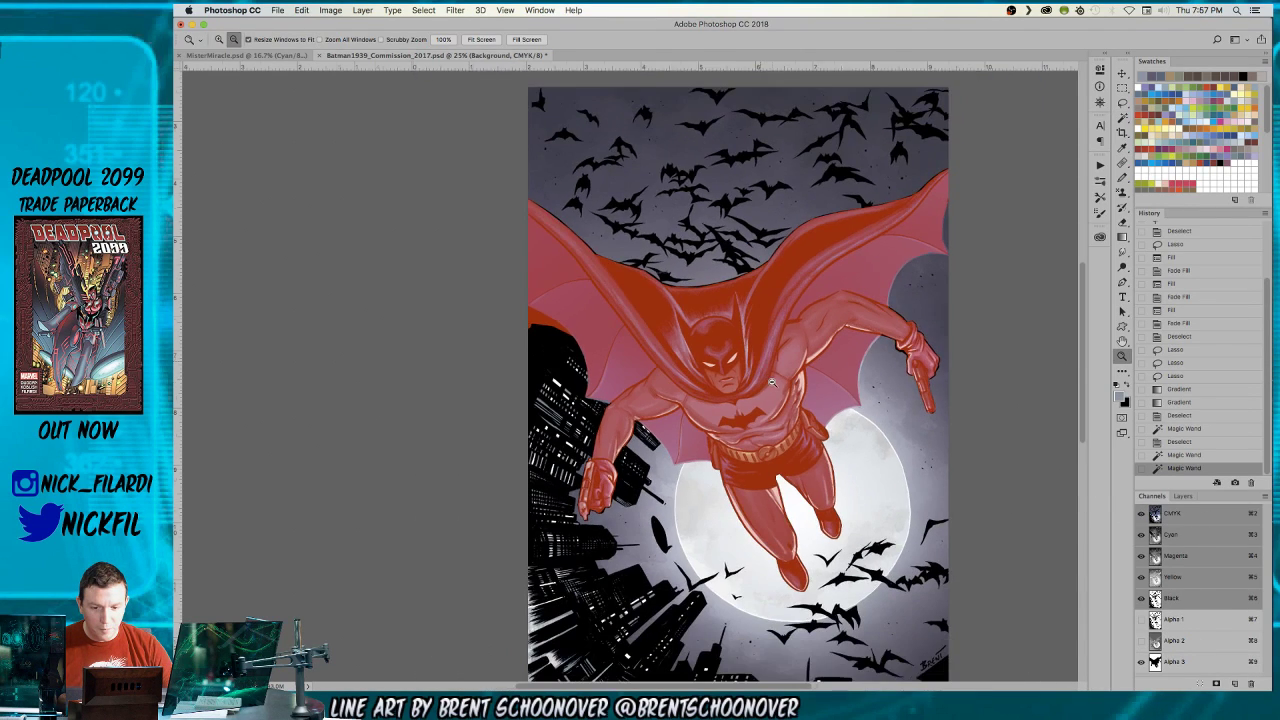
# - Hide the Alpha 3 mask overlay and refine the sky selection along the moon's lower rim with the Magic Wand
pyautogui.click(1141, 662)
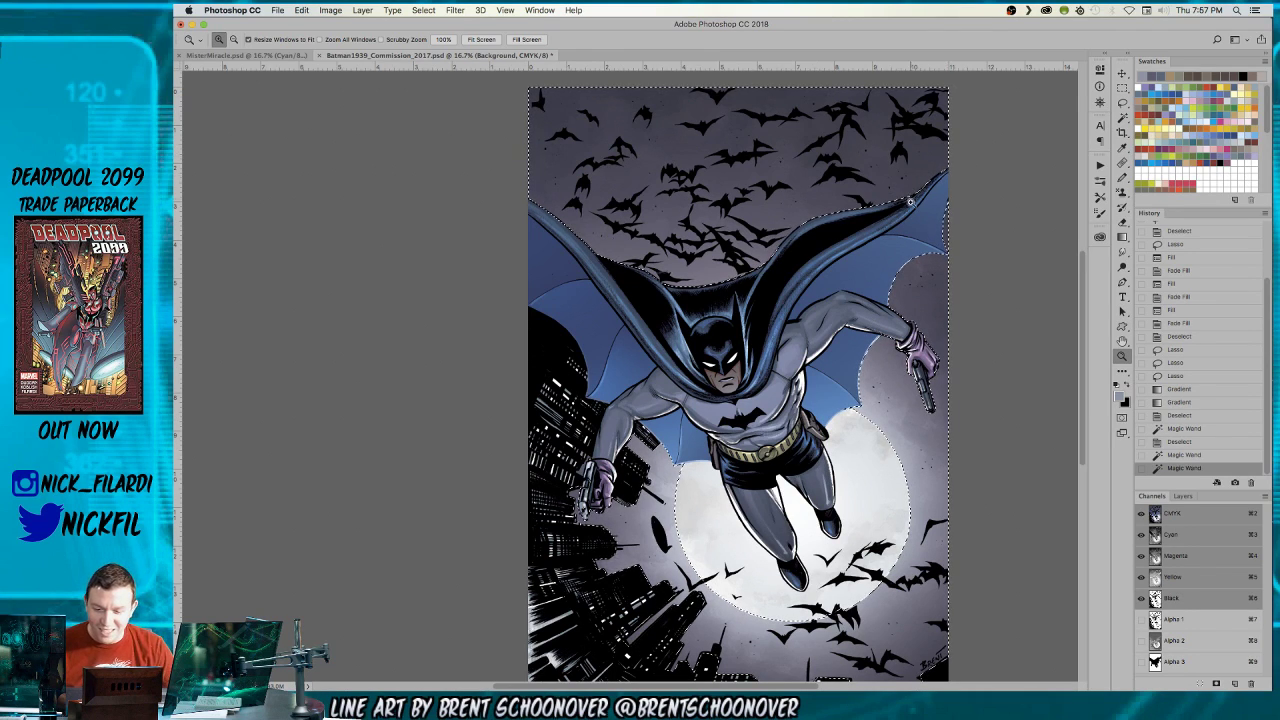
pyautogui.moveTo(843, 258); pyautogui.dragTo(807, 238)
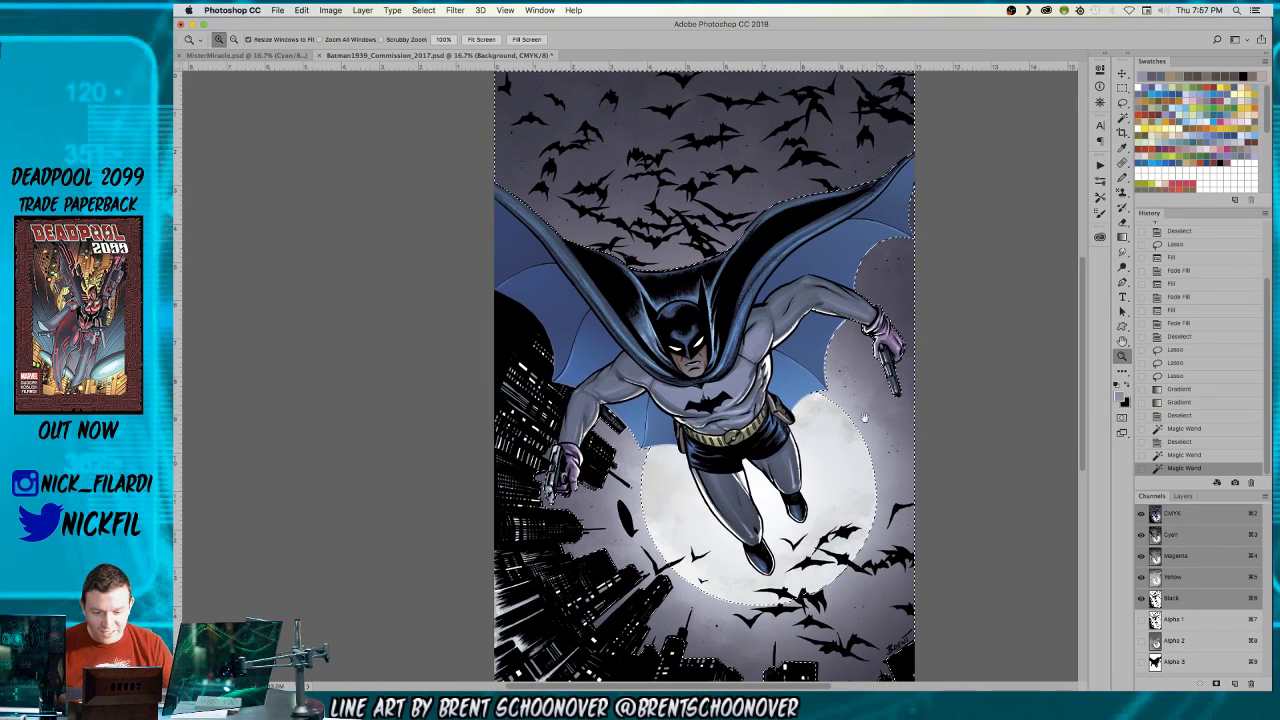
pyautogui.moveTo(545, 540); pyautogui.dragTo(525, 310)
pyautogui.click(638, 370)
pyautogui.click(638, 370)
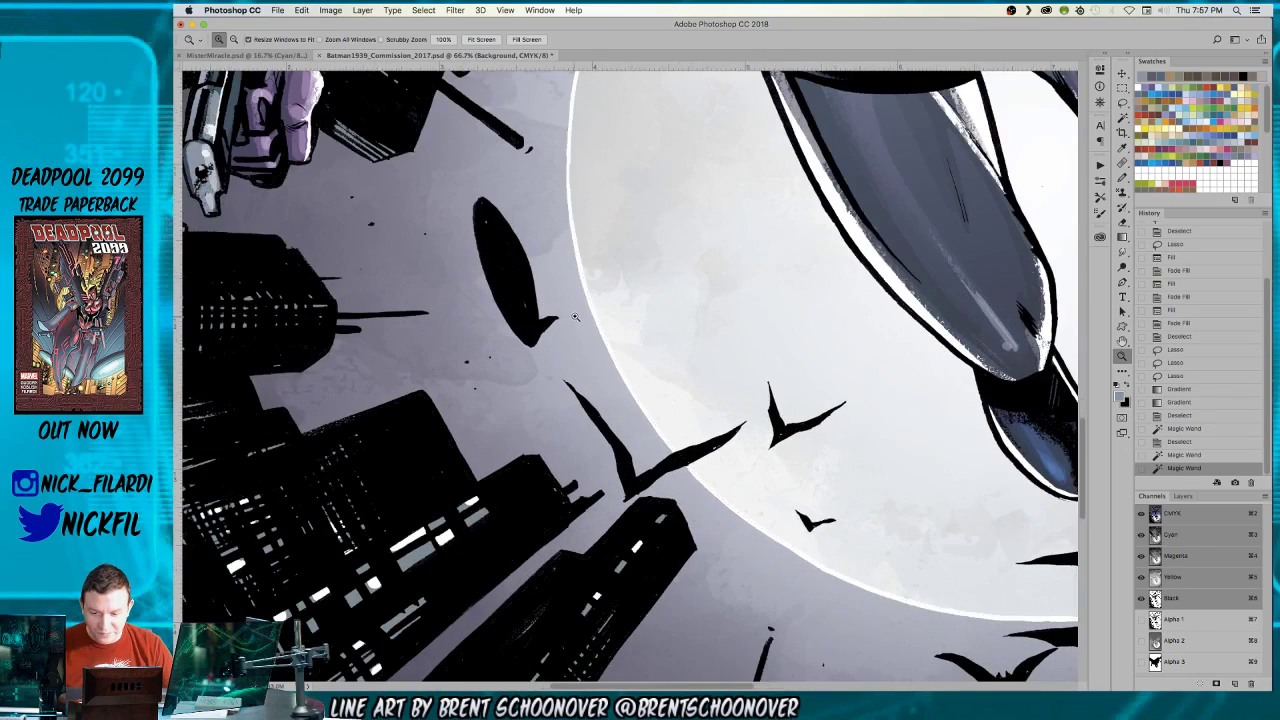
pyautogui.press('w')
pyautogui.click(592, 302)
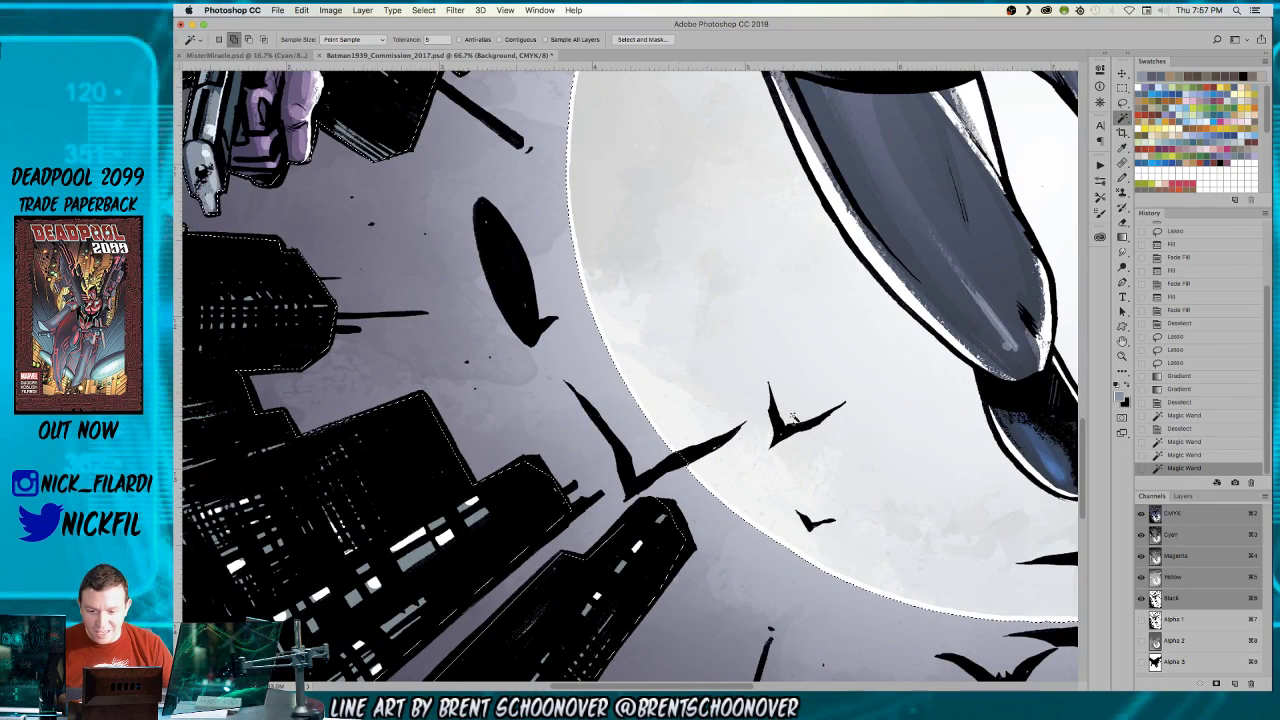
# - Adjust the sky selection with the Magic Wand at the cape's scalloped edge beside Batman's raised arm
pyautogui.press('z')
pyautogui.keyDown('alt'); pyautogui.click(880, 411); pyautogui.keyUp('alt')
pyautogui.moveTo(797, 355); pyautogui.dragTo(404, 309)
pyautogui.moveTo(947, 222); pyautogui.dragTo(882, 457)
pyautogui.keyDown('alt'); pyautogui.click(882, 457); pyautogui.keyUp('alt')
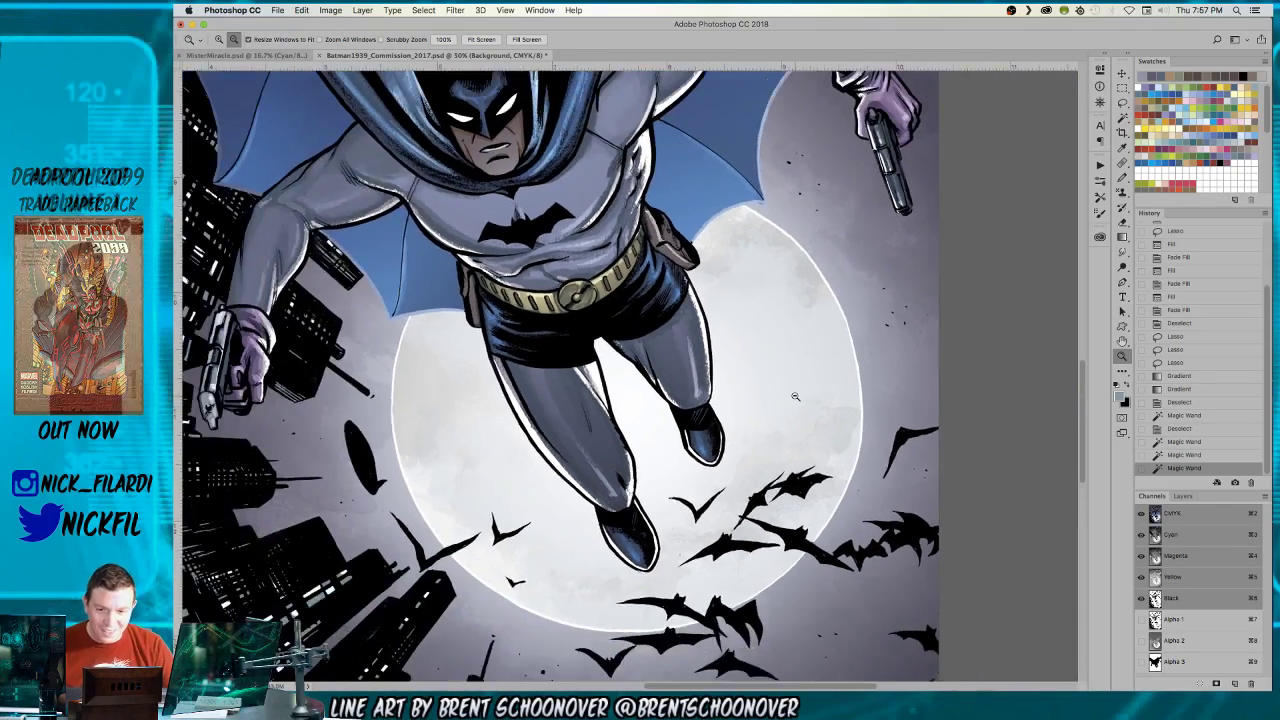
pyautogui.keyDown('alt'); pyautogui.click(882, 457); pyautogui.keyUp('alt')
pyautogui.moveTo(813, 221); pyautogui.dragTo(813, 331)
pyautogui.click(813, 331)
pyautogui.click(813, 331)
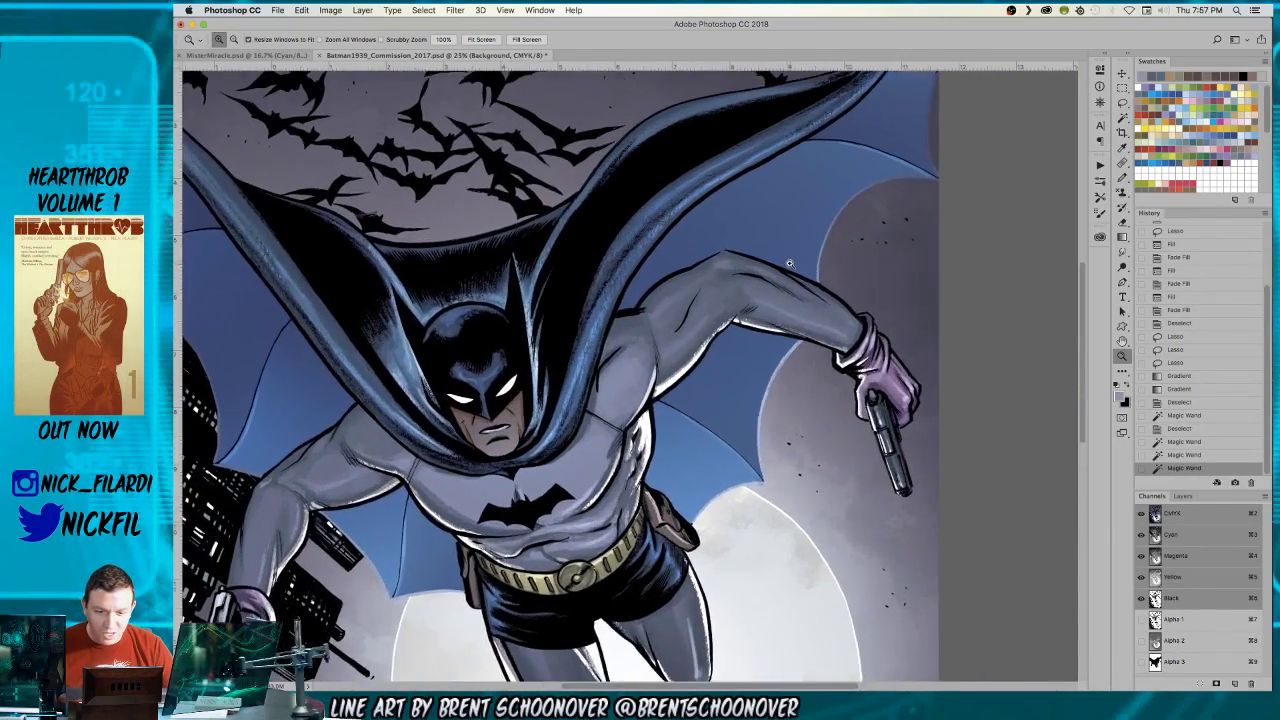
pyautogui.click(813, 331)
pyautogui.press('w')
pyautogui.click(793, 484)
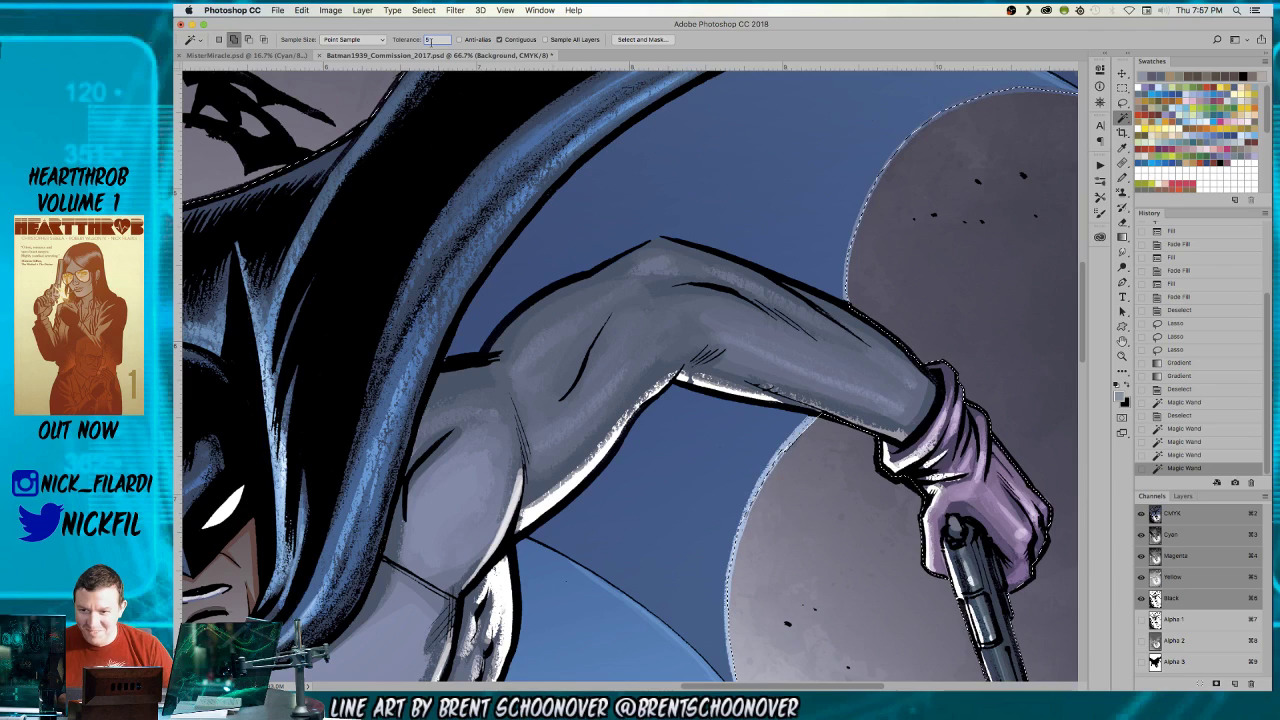
# - Set the Magic Wand tolerance to 15 and subtract the cape's light rim above the raised arm from the sky selection
pyautogui.write('15')
pyautogui.press('Return')
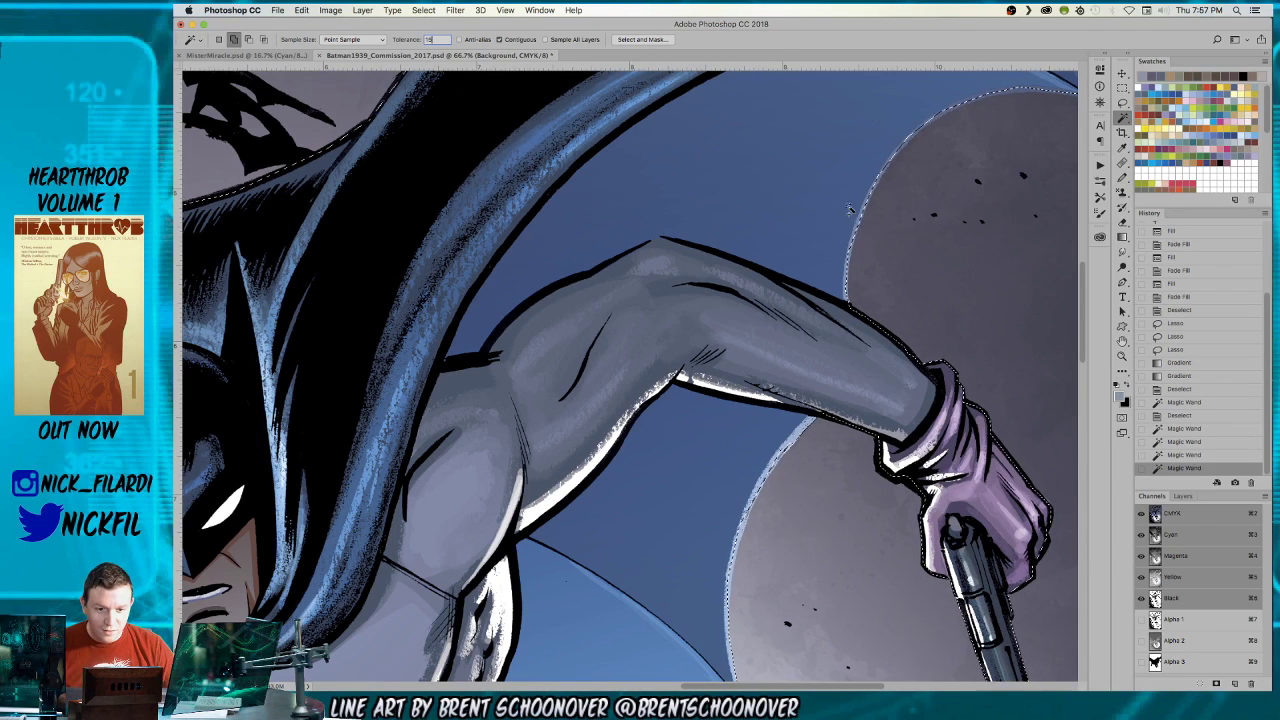
pyautogui.keyDown('alt'); pyautogui.click(867, 233); pyautogui.keyUp('alt')
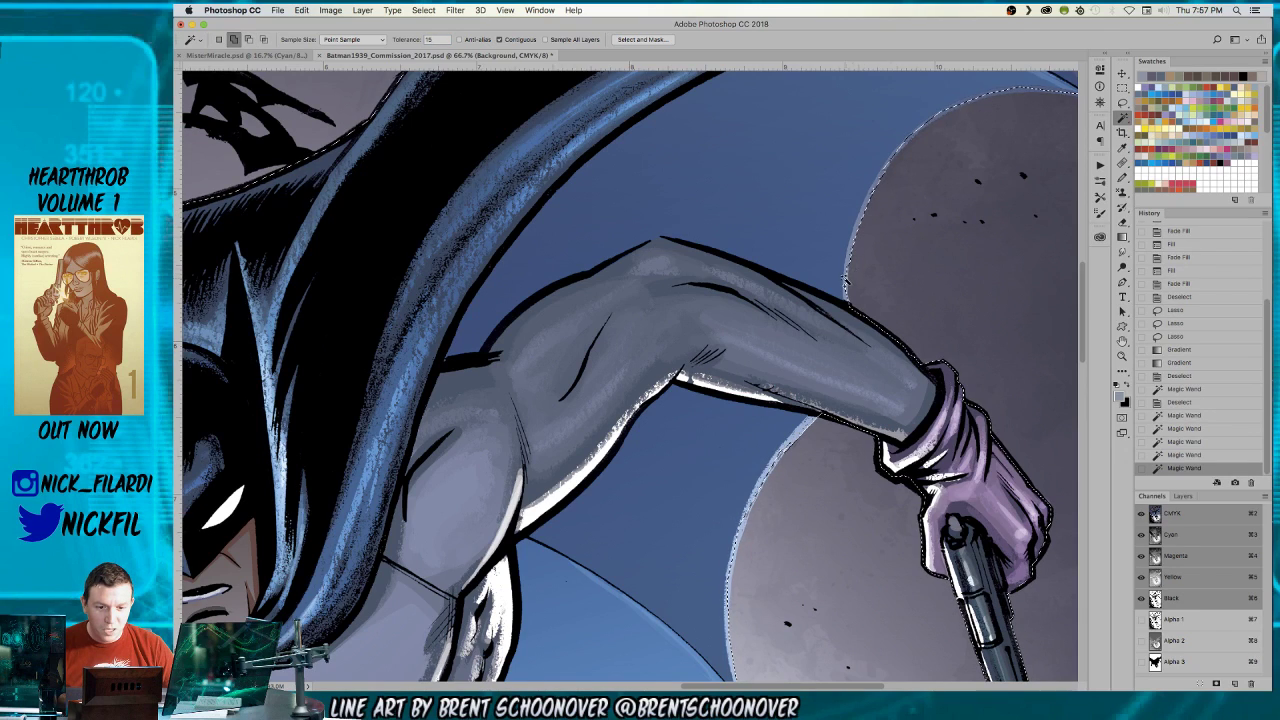
pyautogui.scroll(3, 800, 270)
pyautogui.hscroll(3, 800, 270)
pyautogui.keyDown('alt'); pyautogui.click(758, 246); pyautogui.keyUp('alt')
pyautogui.keyDown('alt'); pyautogui.click(798, 222); pyautogui.keyUp('alt')
pyautogui.keyDown('alt'); pyautogui.click(848, 205); pyautogui.keyUp('alt')
pyautogui.press('super+z')
pyautogui.keyDown('alt'); pyautogui.click(912, 201); pyautogui.keyUp('alt')
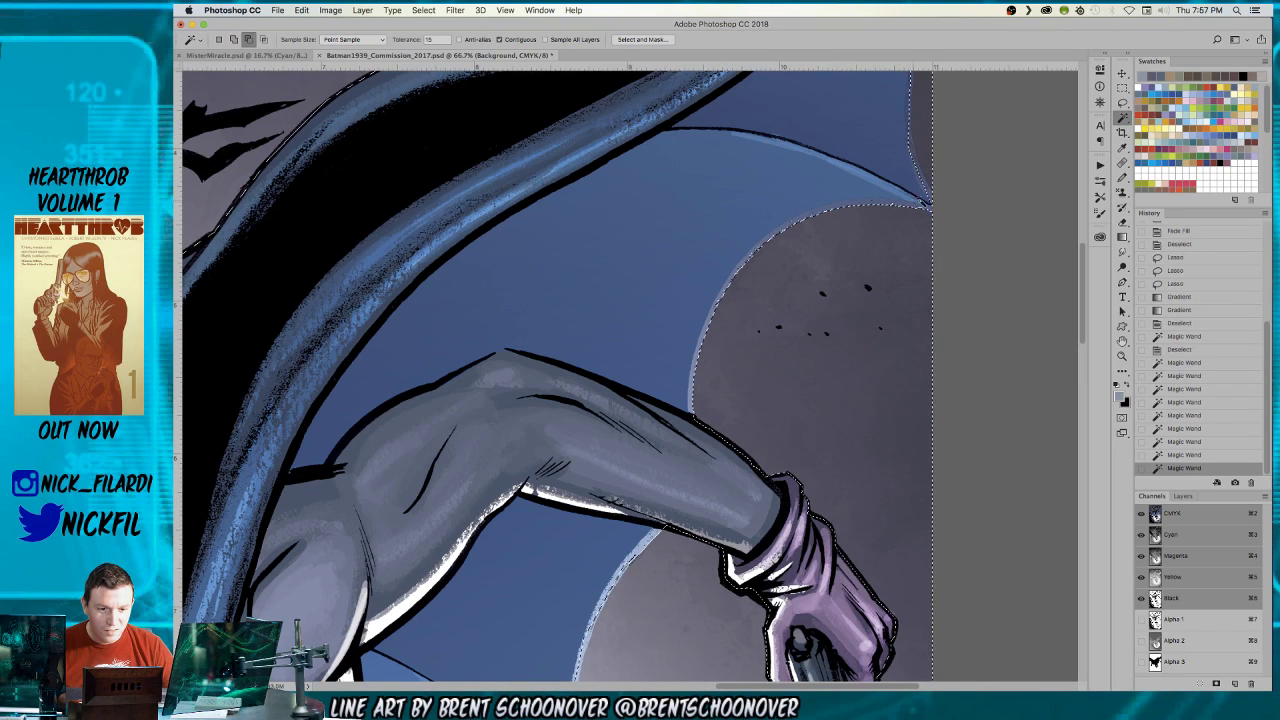
# - Lasso the remaining specks along the cape's rim by the page edge out of the sky selection
pyautogui.press('z')
pyautogui.scroll(3, 910, 190)
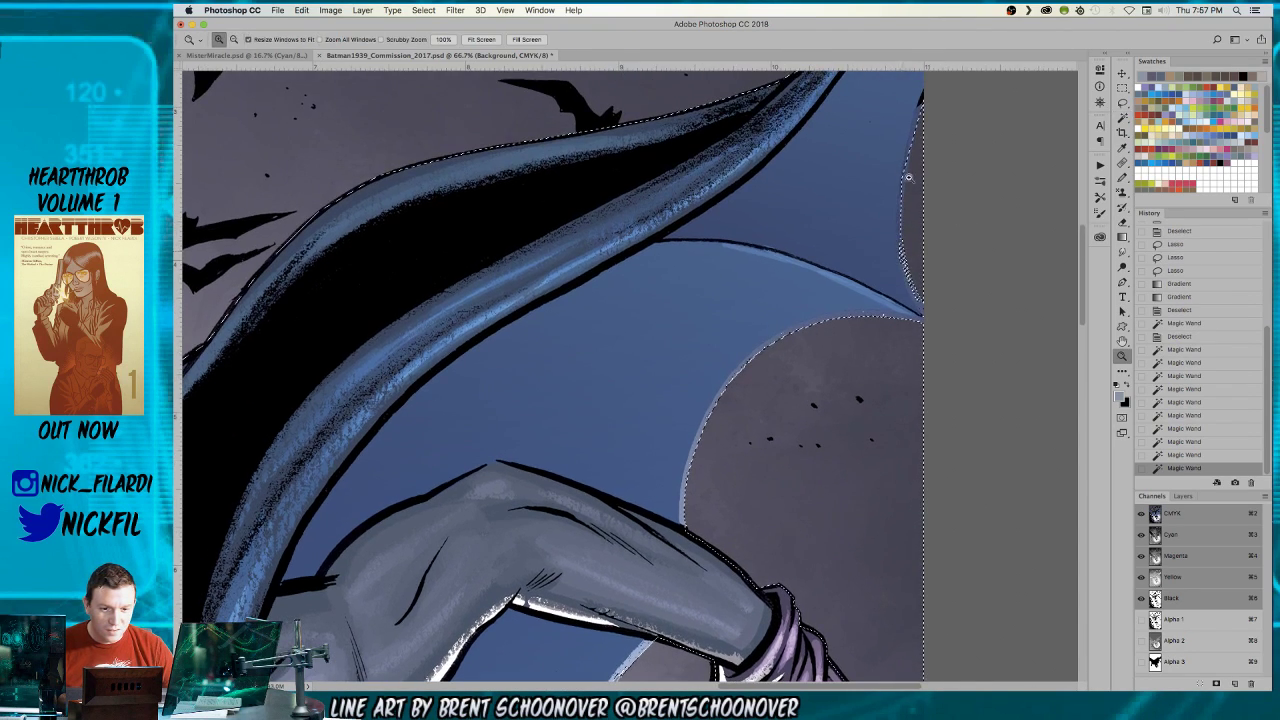
pyautogui.doubleClick(908, 177)
pyautogui.press('w')
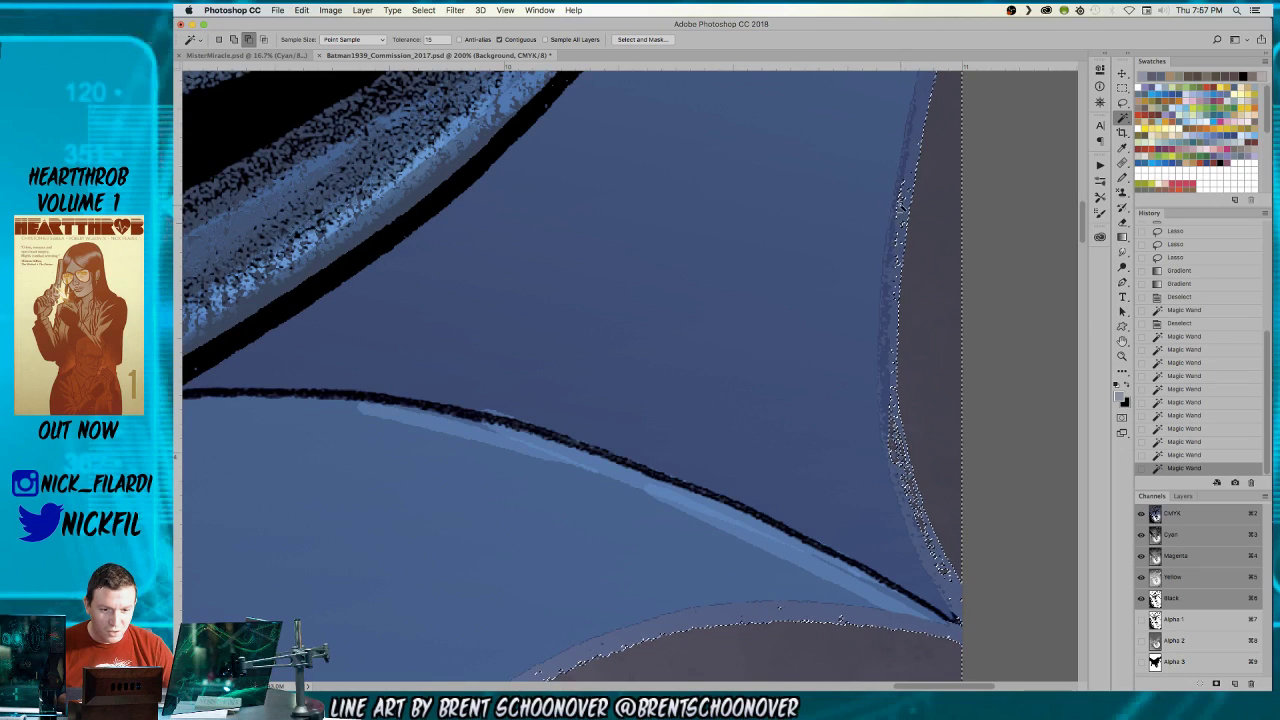
pyautogui.press('l')
pyautogui.moveTo(890, 146)
pyautogui.mouseDown()
pyautogui.moveTo(838, 372)
pyautogui.moveTo(902, 500)
pyautogui.moveTo(910, 572)
pyautogui.moveTo(952, 612)
pyautogui.mouseUp()
pyautogui.moveTo(928, 502)
pyautogui.mouseDown()
pyautogui.moveTo(895, 410)
pyautogui.moveTo(904, 155)
pyautogui.moveTo(910, 170)
pyautogui.moveTo(893, 121)
pyautogui.mouseUp()
# - Subtract the light blue cape rim below the raised arm from the sky selection with the Magic Wand
pyautogui.press('z')
pyautogui.keyDown('alt'); pyautogui.click(851, 200); pyautogui.keyUp('alt')
pyautogui.moveTo(631, 673); pyautogui.dragTo(839, 285)
pyautogui.click(839, 285)
pyautogui.click(839, 285)
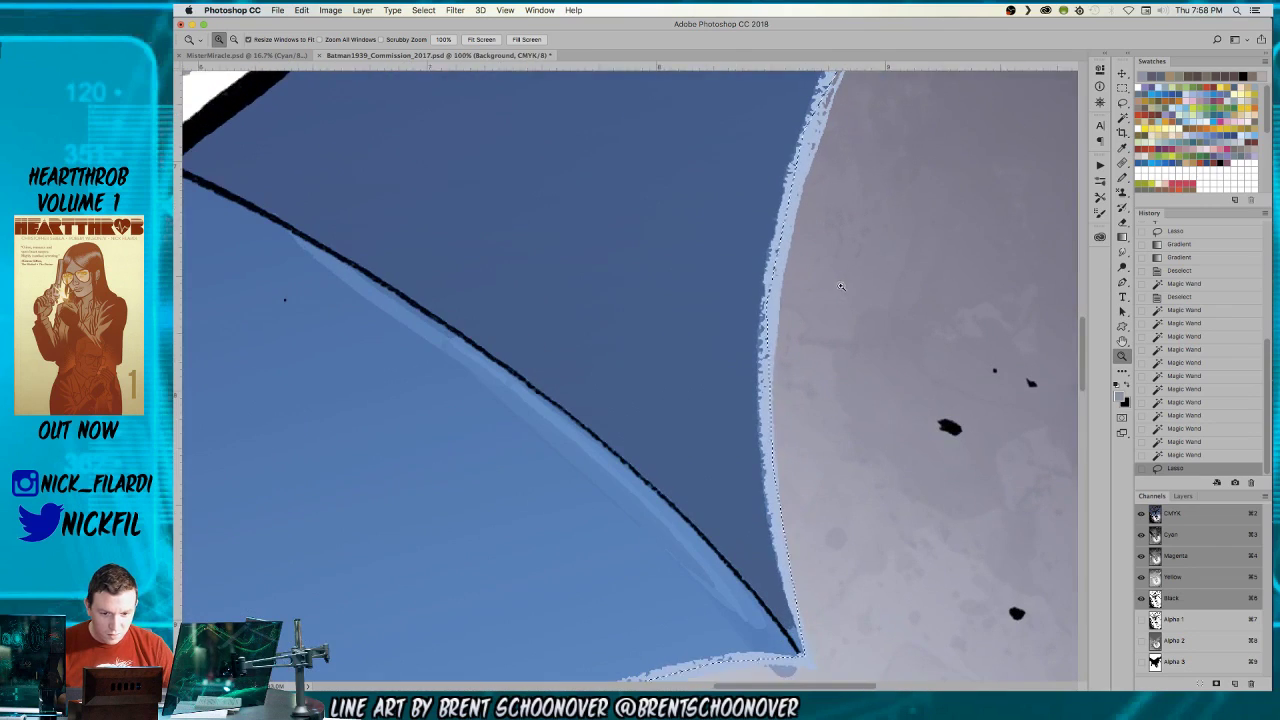
pyautogui.press('w')
pyautogui.click(838, 272)
pyautogui.moveTo(838, 272)
pyautogui.mouseDown()
pyautogui.moveTo(725, 563)
pyautogui.moveTo(806, 100)
pyautogui.moveTo(790, 140)
pyautogui.mouseUp()
# - Subtract the light cape rim between the moon and the buildings from the sky selection
pyautogui.press('l')
pyautogui.press('w')
pyautogui.keyDown('shift'); pyautogui.click(647, 497); pyautogui.keyUp('shift')
pyautogui.moveTo(375, 555); pyautogui.dragTo(838, 158)
pyautogui.moveTo(245, 440); pyautogui.dragTo(880, 275)
pyautogui.moveTo(210, 405); pyautogui.dragTo(1040, 280)
pyautogui.press('super+minus')
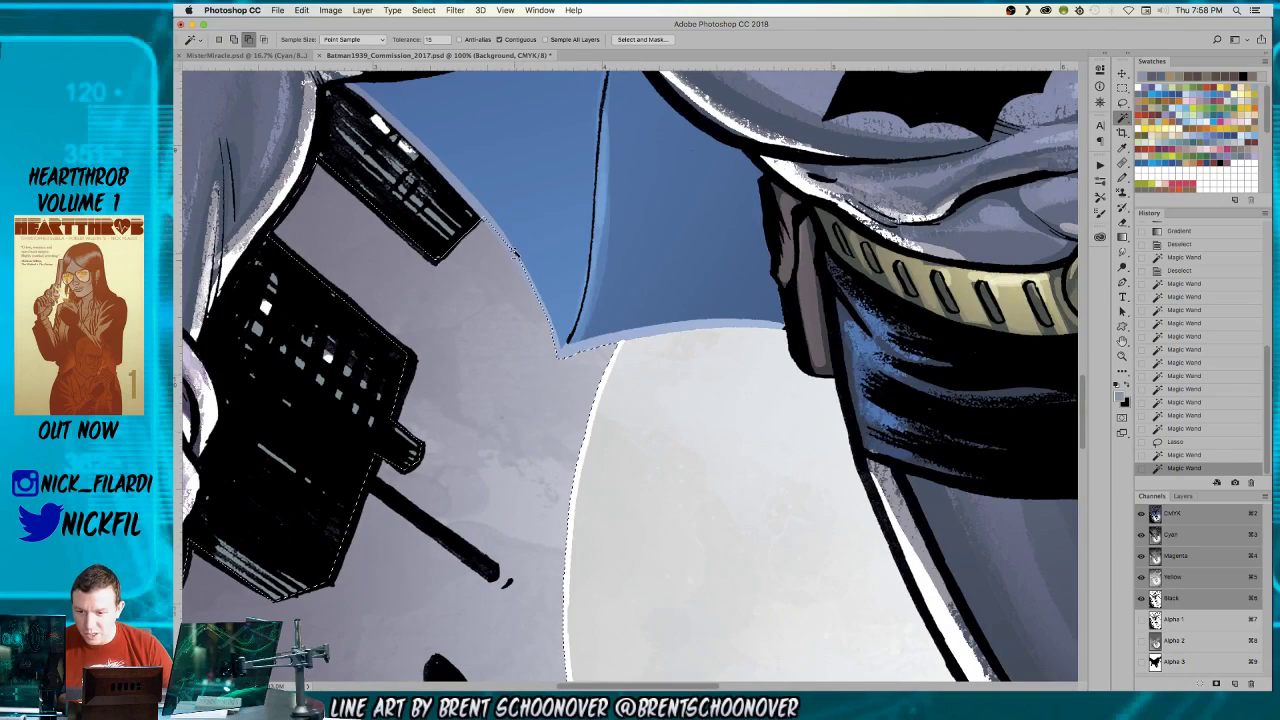
pyautogui.moveTo(515, 258); pyautogui.dragTo(945, 608)
# - Inspect the sky selection's border around Batman, the cape, the moon and the skyline across the whole page
pyautogui.press('z')
pyautogui.keyDown('alt'); pyautogui.click(651, 287); pyautogui.keyUp('alt')
pyautogui.keyDown('alt'); pyautogui.click(651, 287); pyautogui.keyUp('alt')
pyautogui.keyDown('alt'); pyautogui.click(651, 287); pyautogui.keyUp('alt')
pyautogui.moveTo(708, 297); pyautogui.dragTo(569, 207)
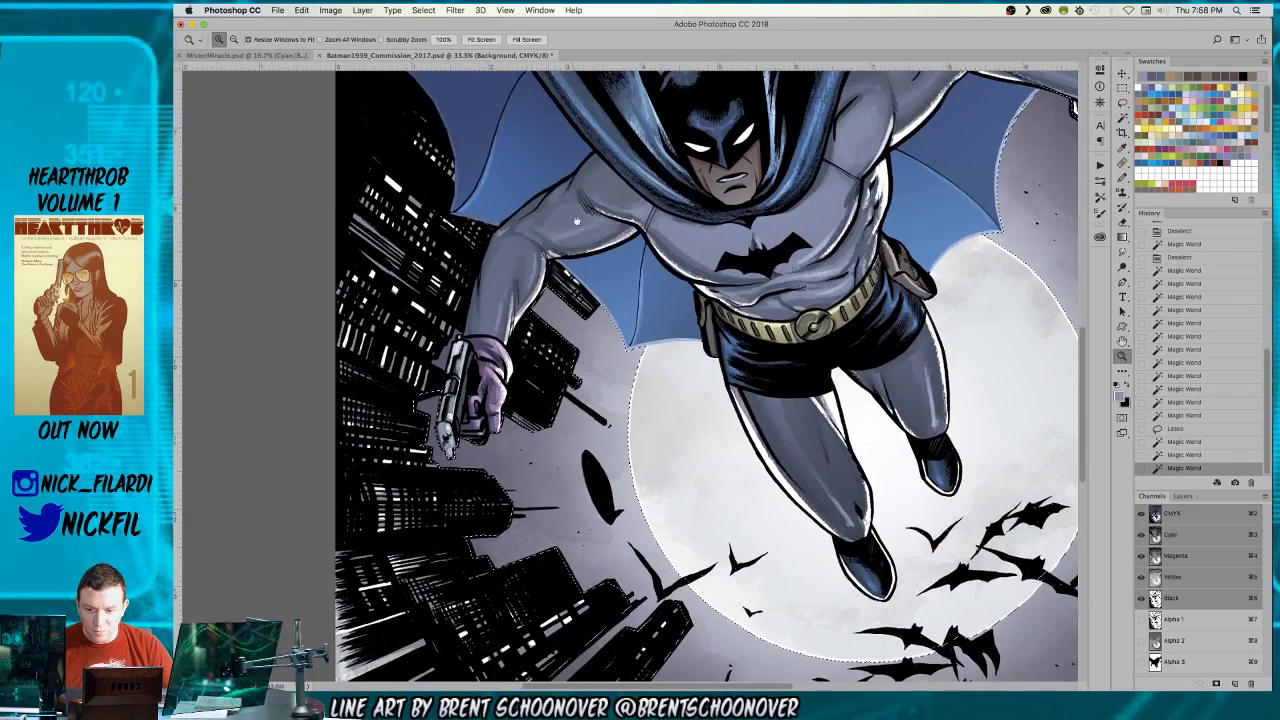
pyautogui.keyDown('alt'); pyautogui.click(600, 200); pyautogui.keyUp('alt')
pyautogui.moveTo(747, 137); pyautogui.dragTo(702, 457)
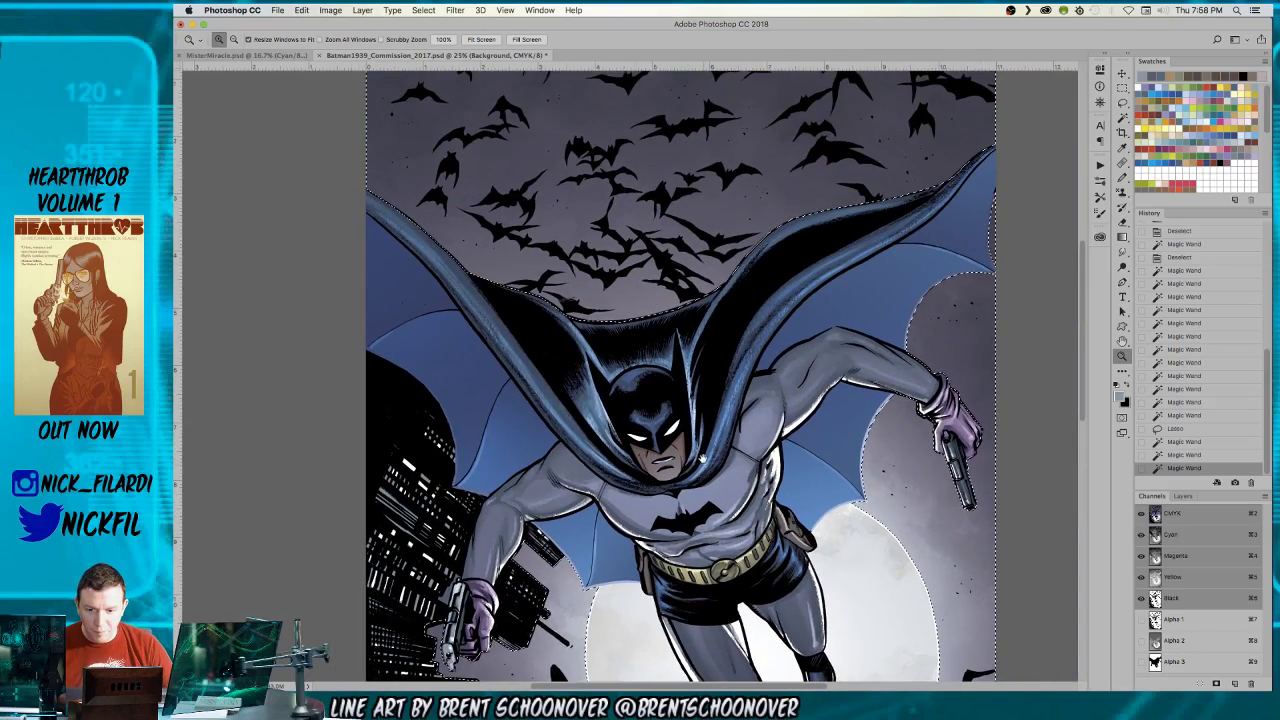
pyautogui.scroll(-10, 654, 194)
pyautogui.hscroll(2, 663, 257)
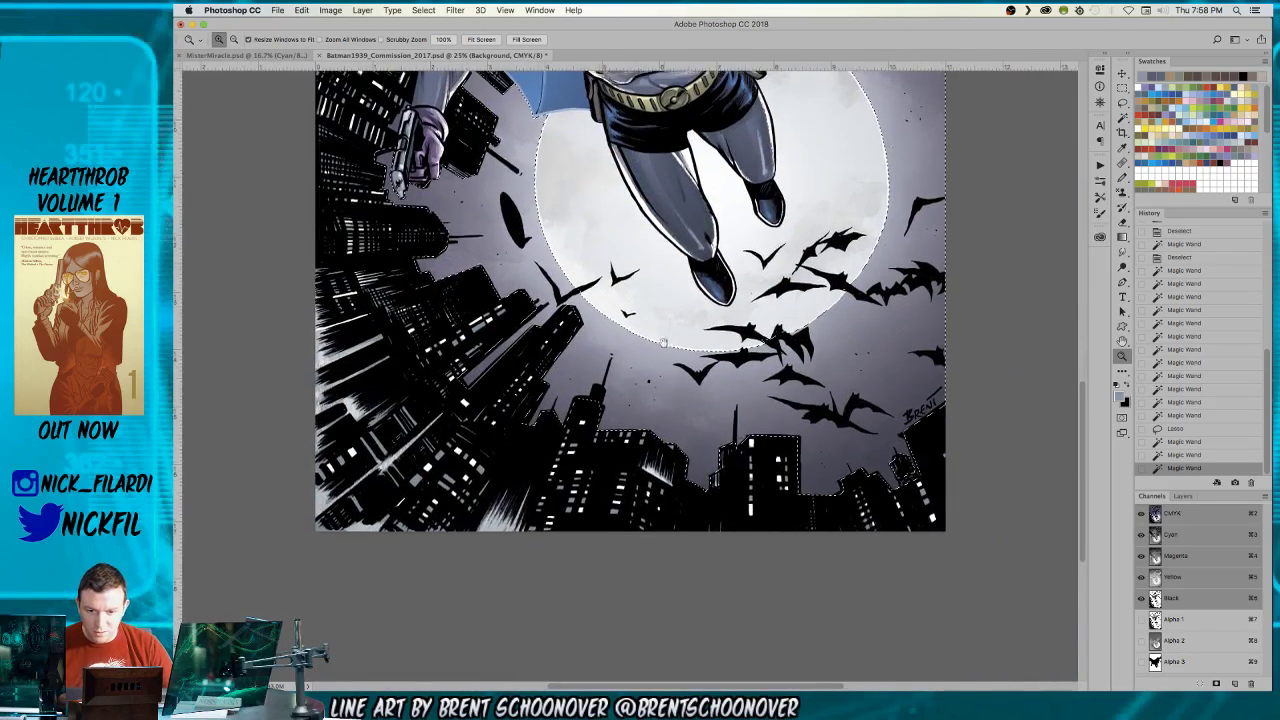
pyautogui.scroll(5, 662, 310)
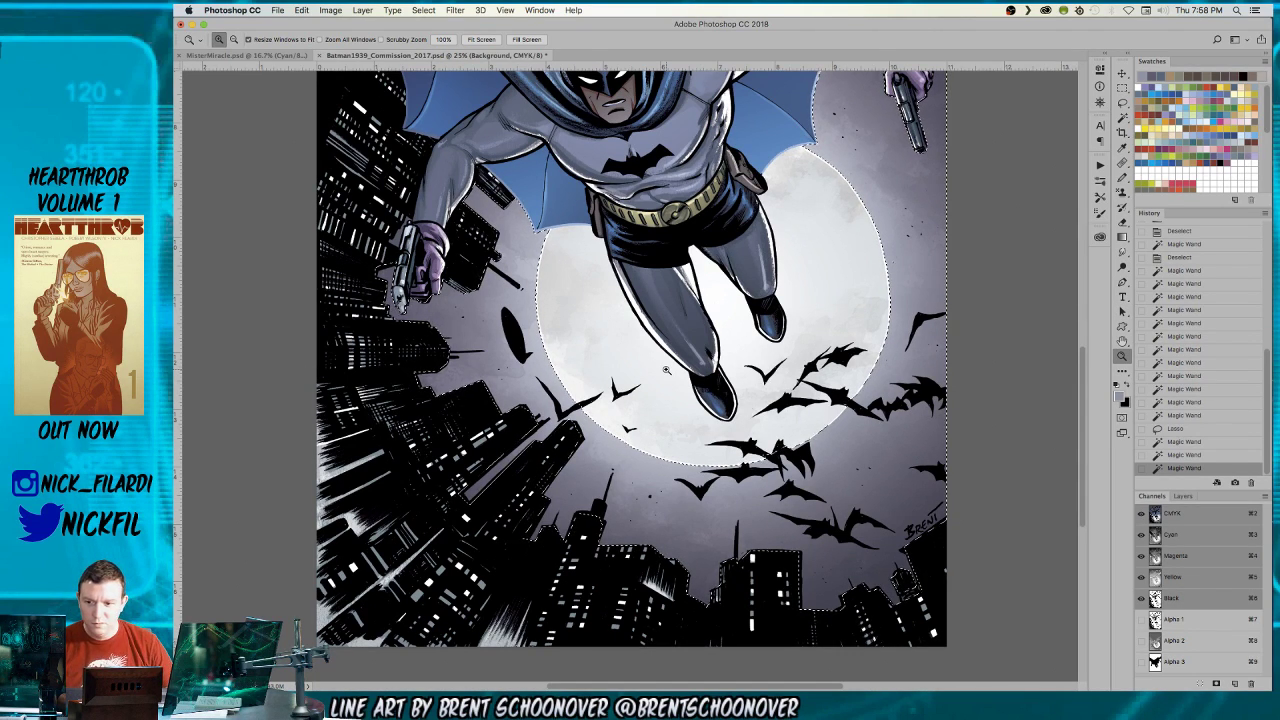
pyautogui.keyDown('alt'); pyautogui.click(731, 317); pyautogui.keyUp('alt')
pyautogui.keyDown('alt'); pyautogui.click(731, 317); pyautogui.keyUp('alt')
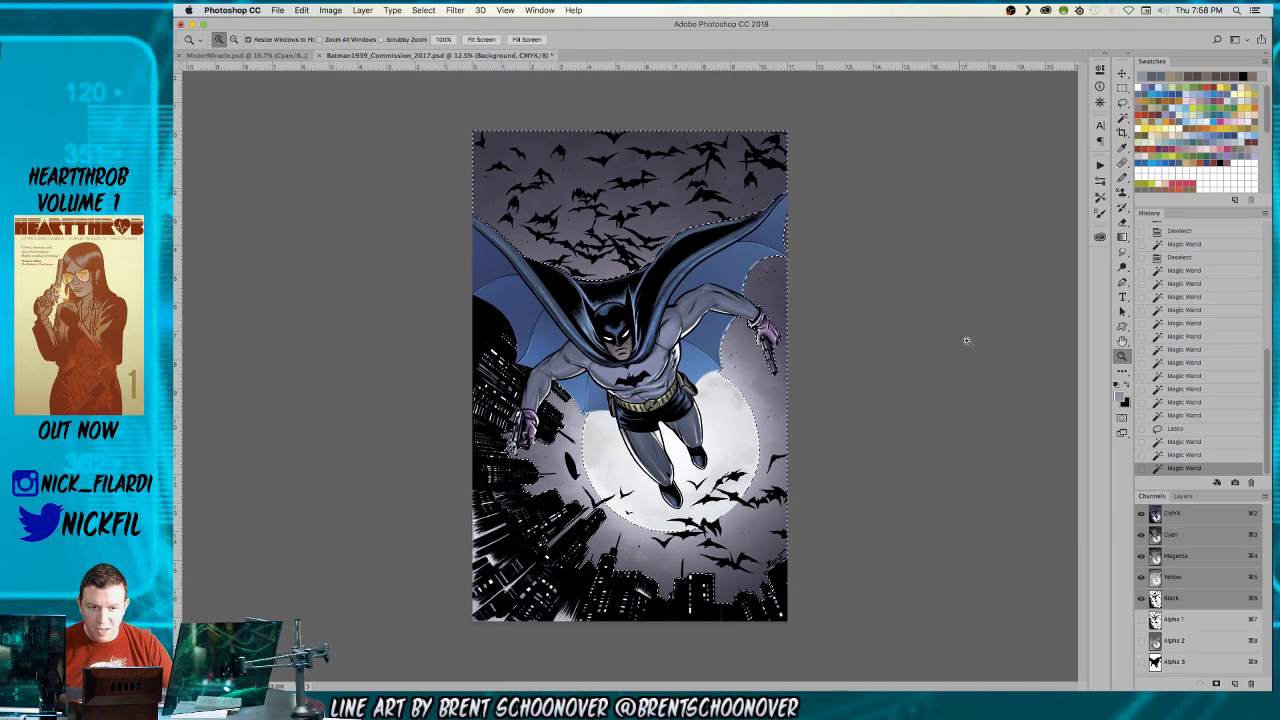
# - Choose the dark red 50C 100M 100Y 0K swatch and fill the selected sky with it on the Background layer
pyautogui.click(1211, 87)
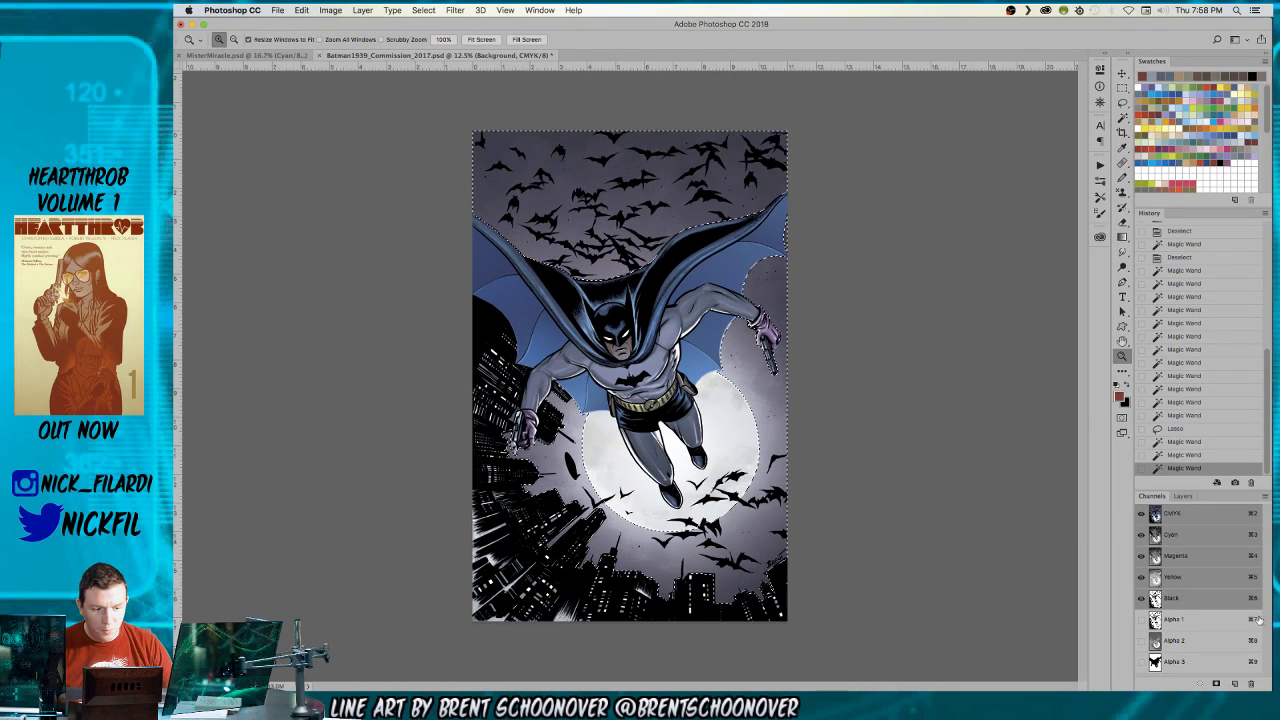
pyautogui.click(1184, 496)
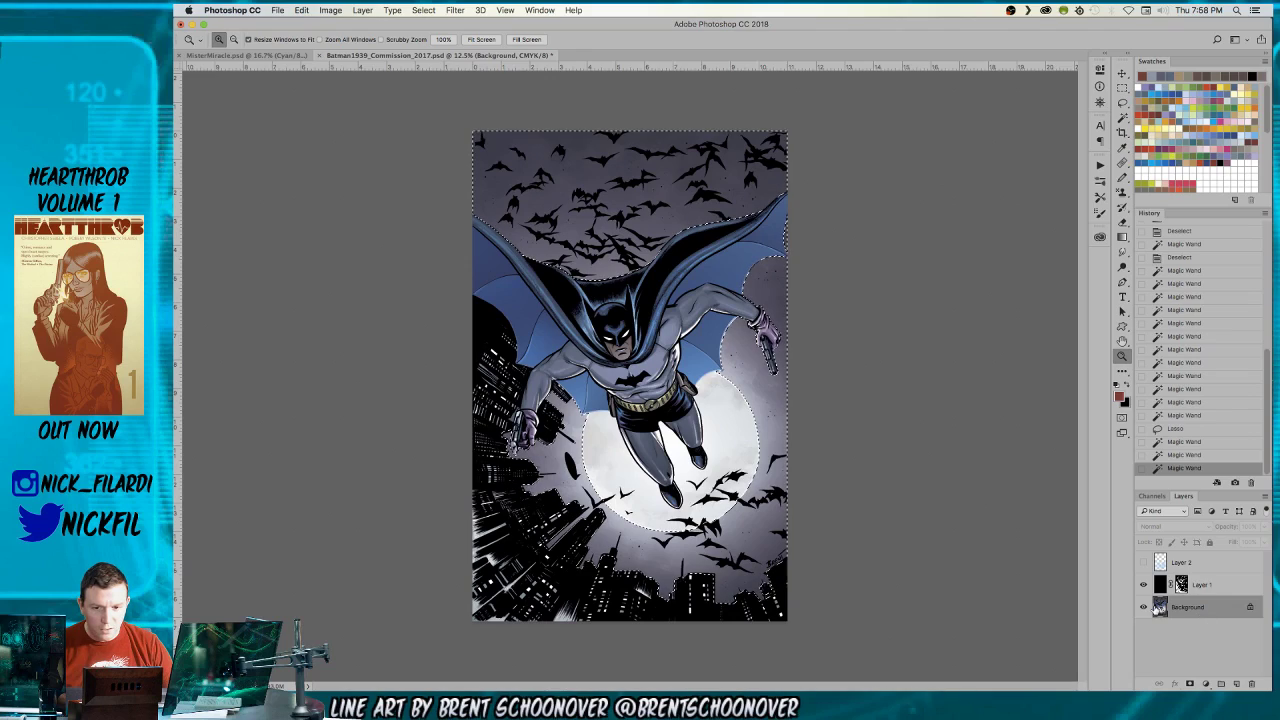
pyautogui.click(643, 424)
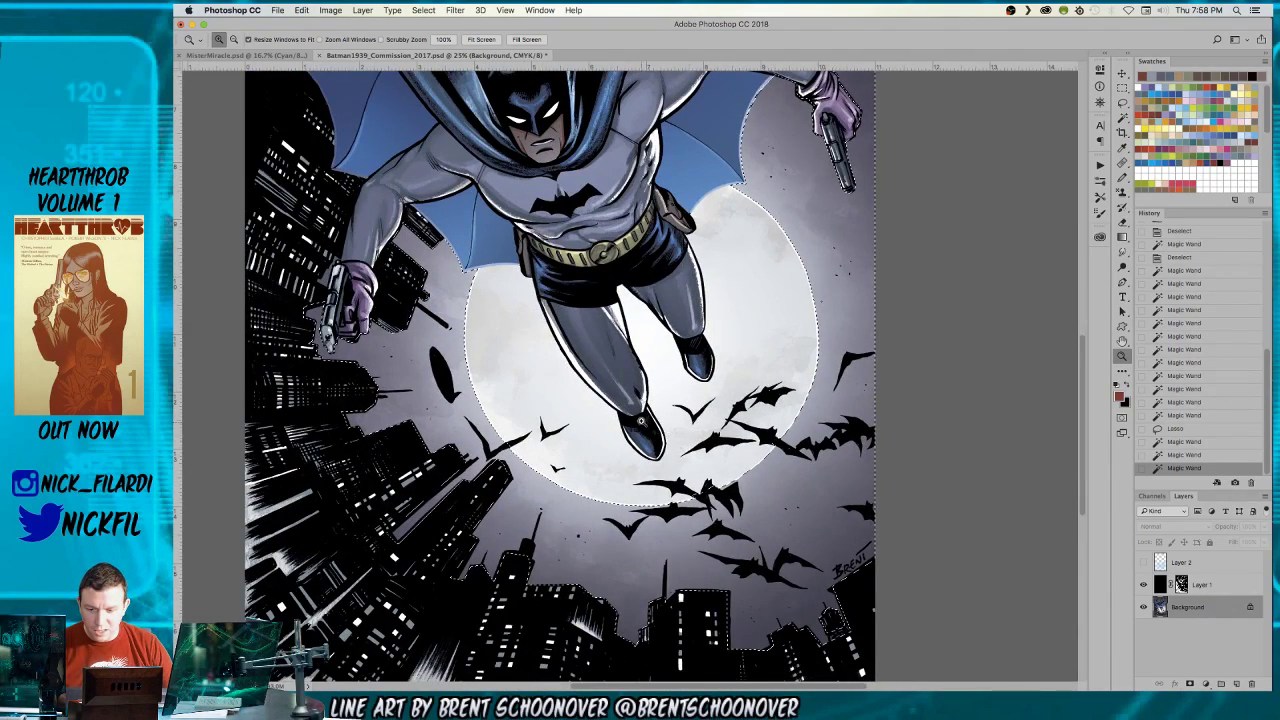
pyautogui.keyDown('alt'); pyautogui.click(643, 424); pyautogui.keyUp('alt')
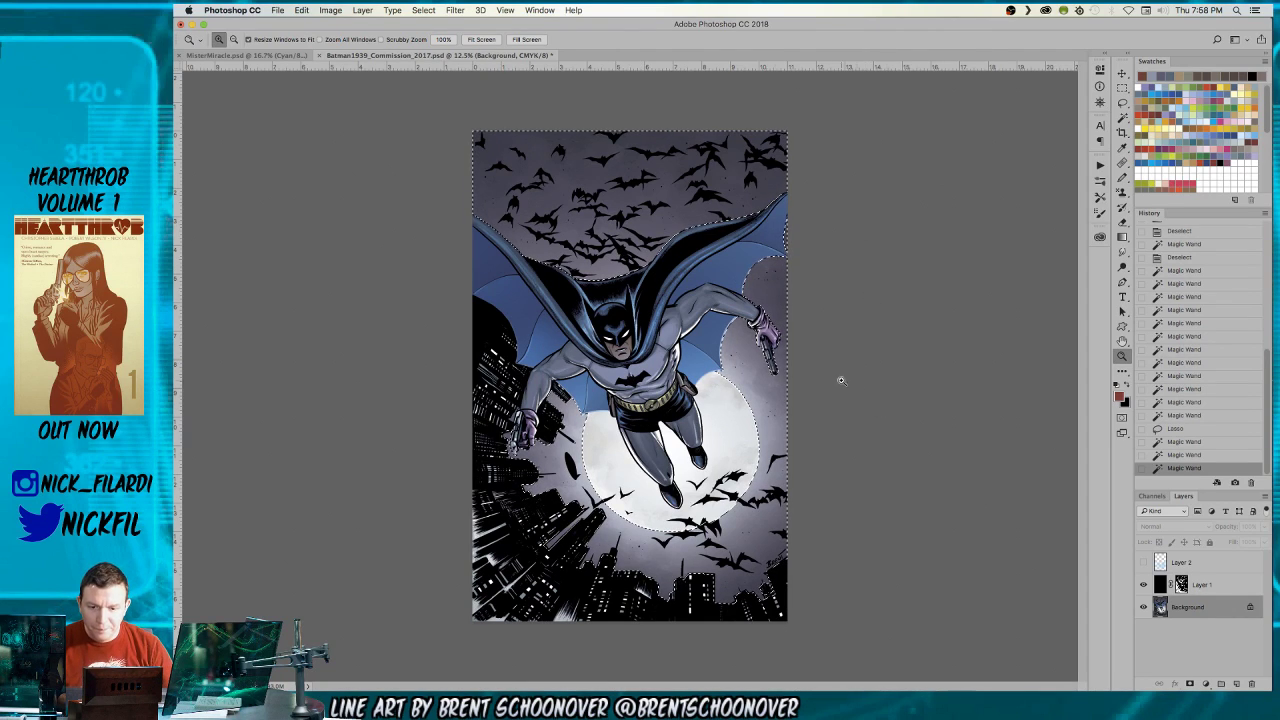
pyautogui.press('alt')
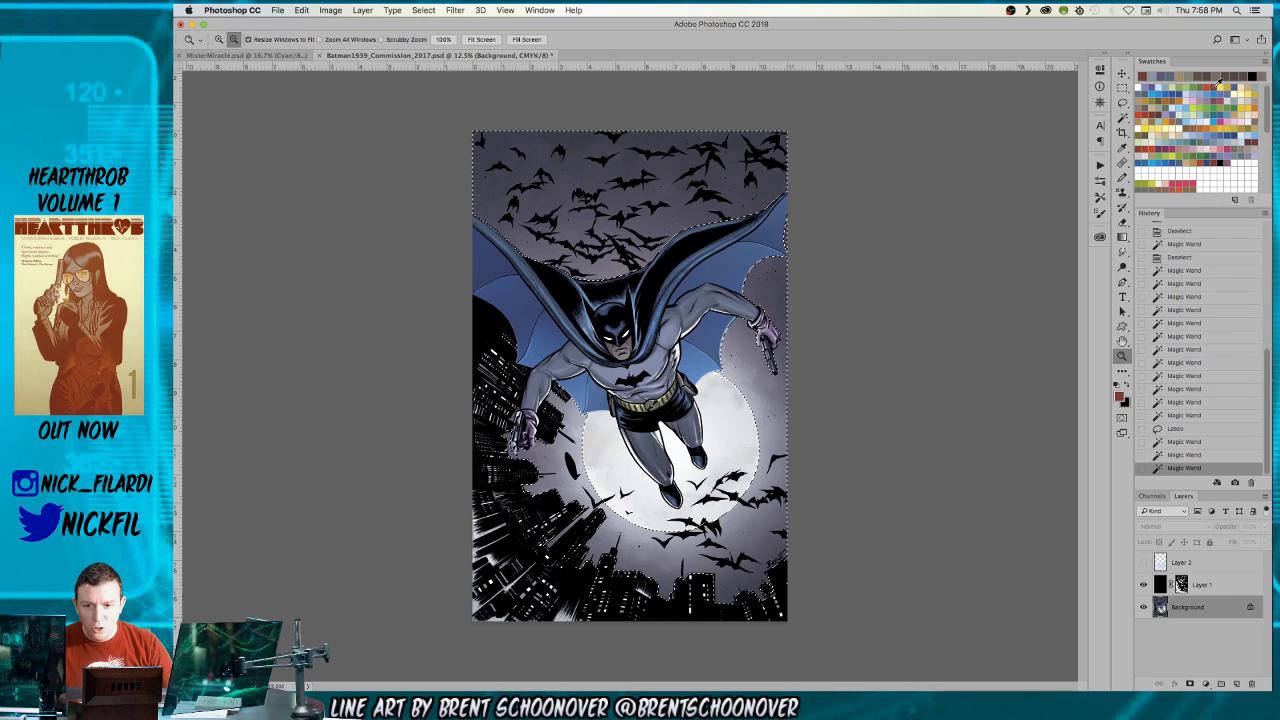
pyautogui.hotkey('alt', 'BackSpace')
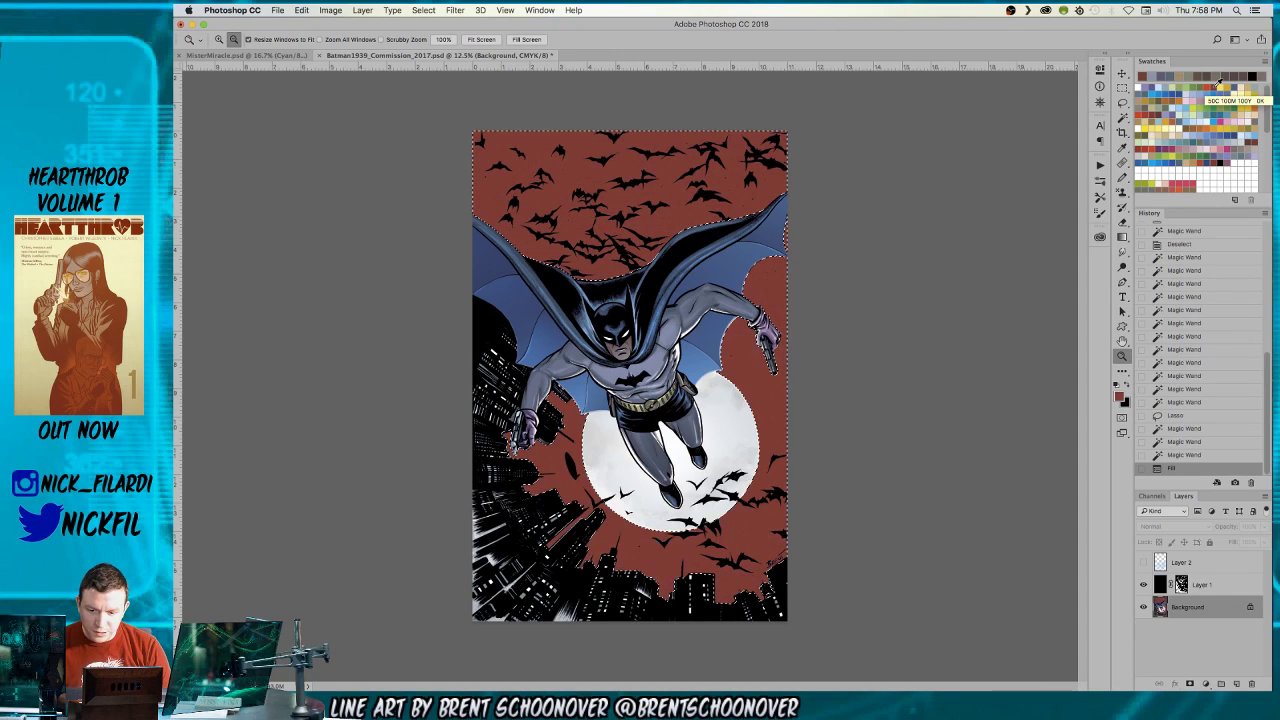
# - Fade the sky's red fill to 68% opacity in Multiply mode
pyautogui.hotkey('ctrl', 'shift', 'f')
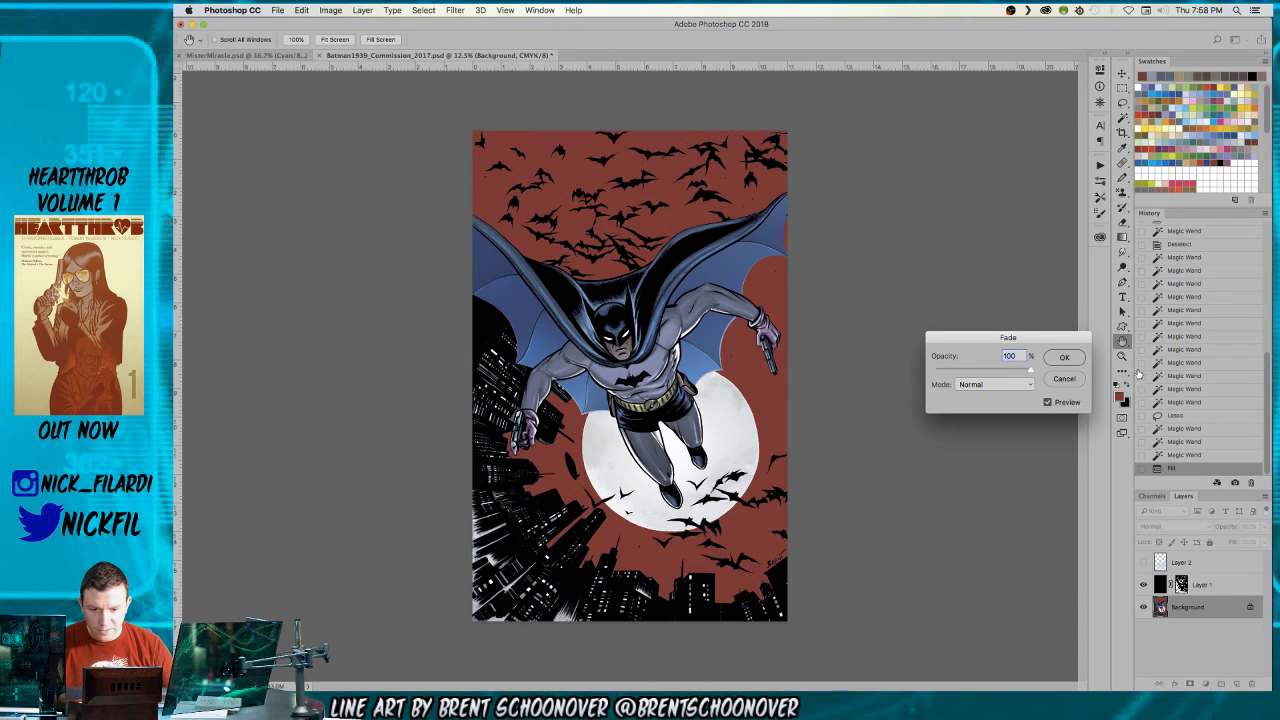
pyautogui.click(993, 384)
pyautogui.click(985, 421)
pyautogui.click(1002, 371)
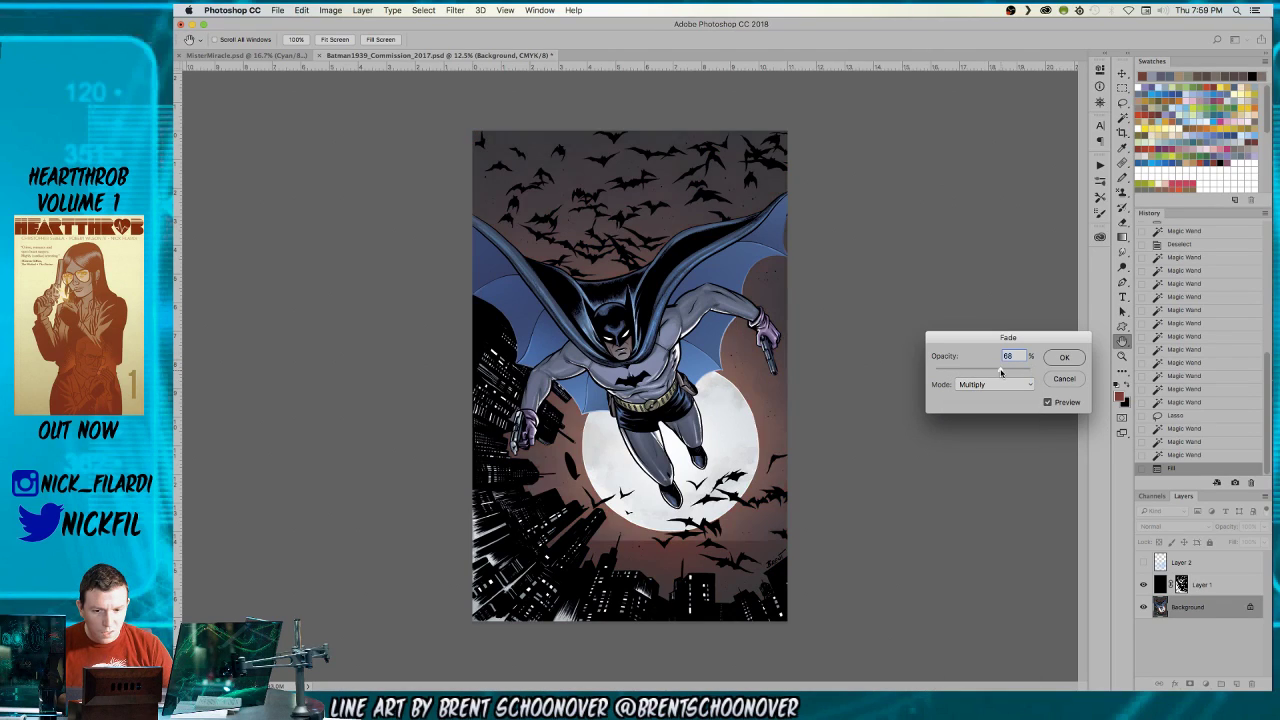
pyautogui.click(1063, 357)
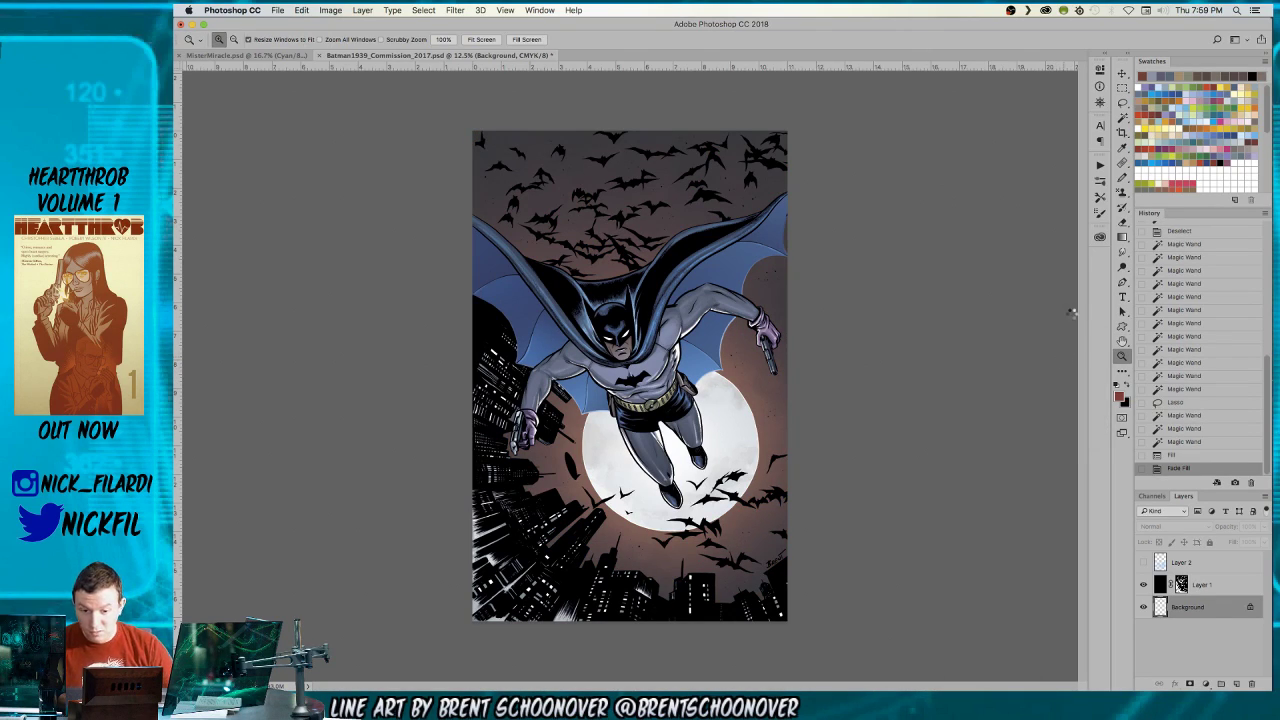
# - Choose a bright orange-red swatch and set the Gradient tool to a radial gradient in Screen mode
pyautogui.click(1213, 79)
pyautogui.press('g')
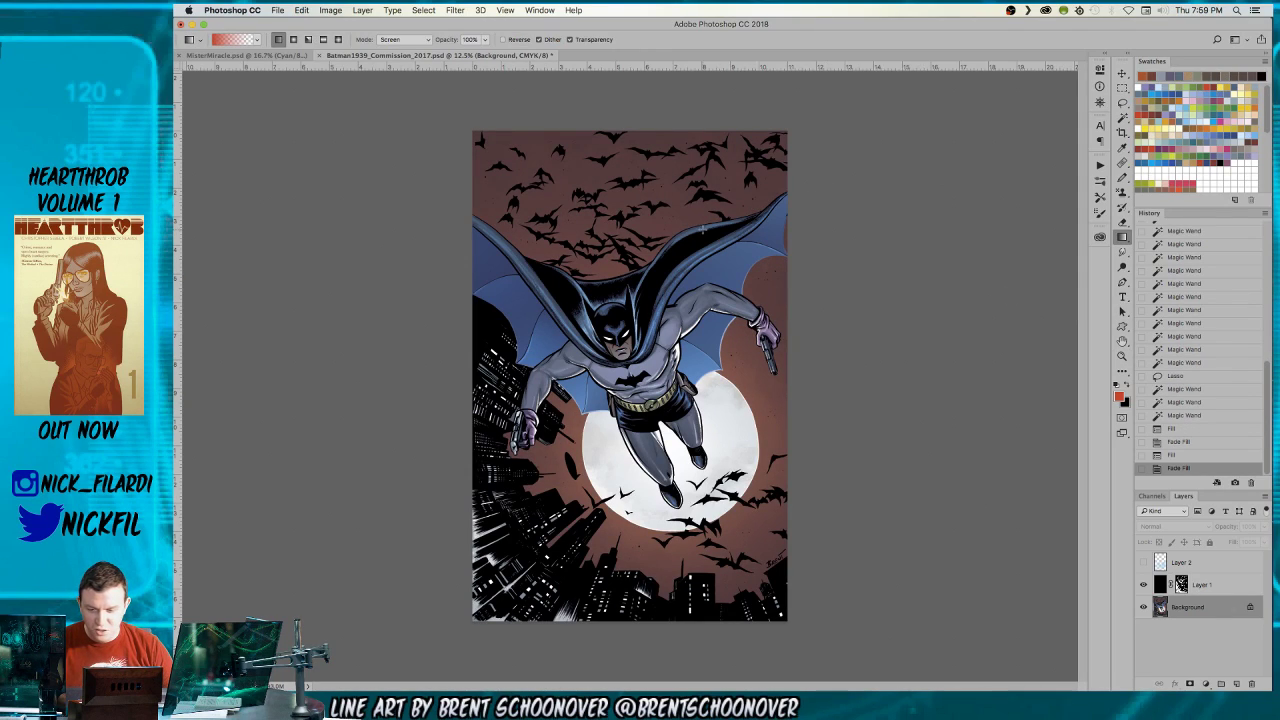
pyautogui.click(405, 40)
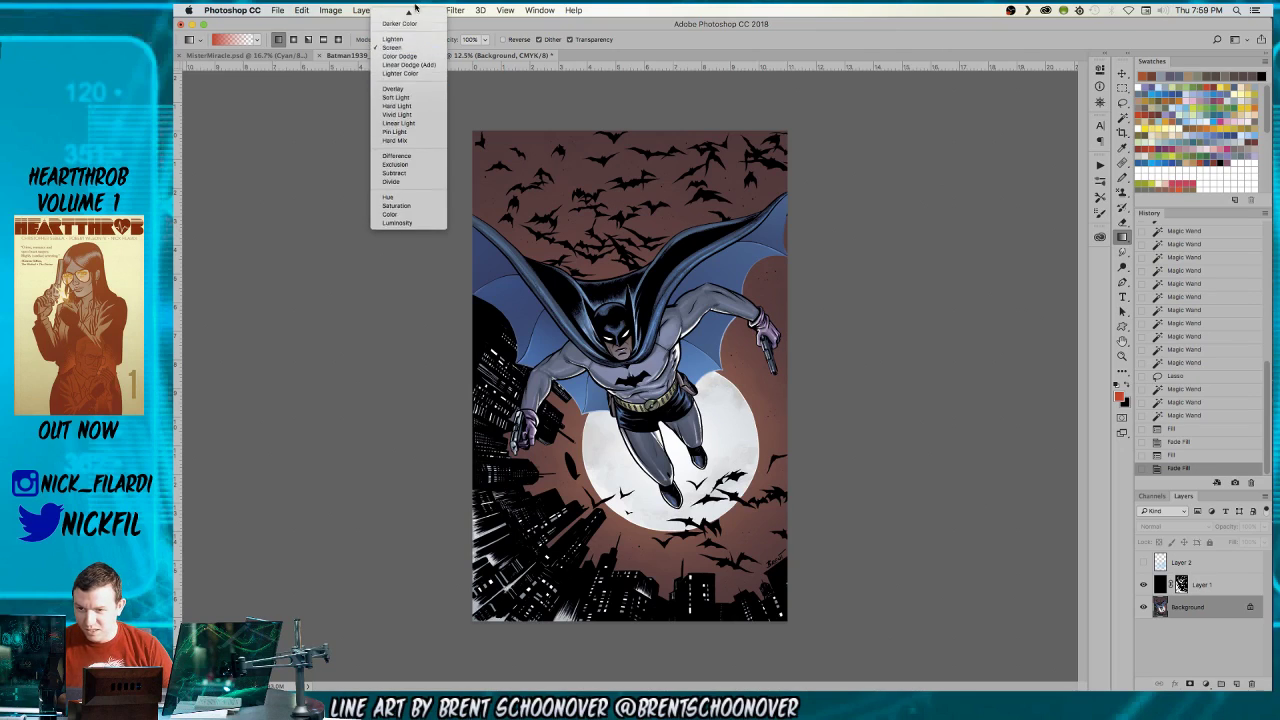
pyautogui.click(413, 74)
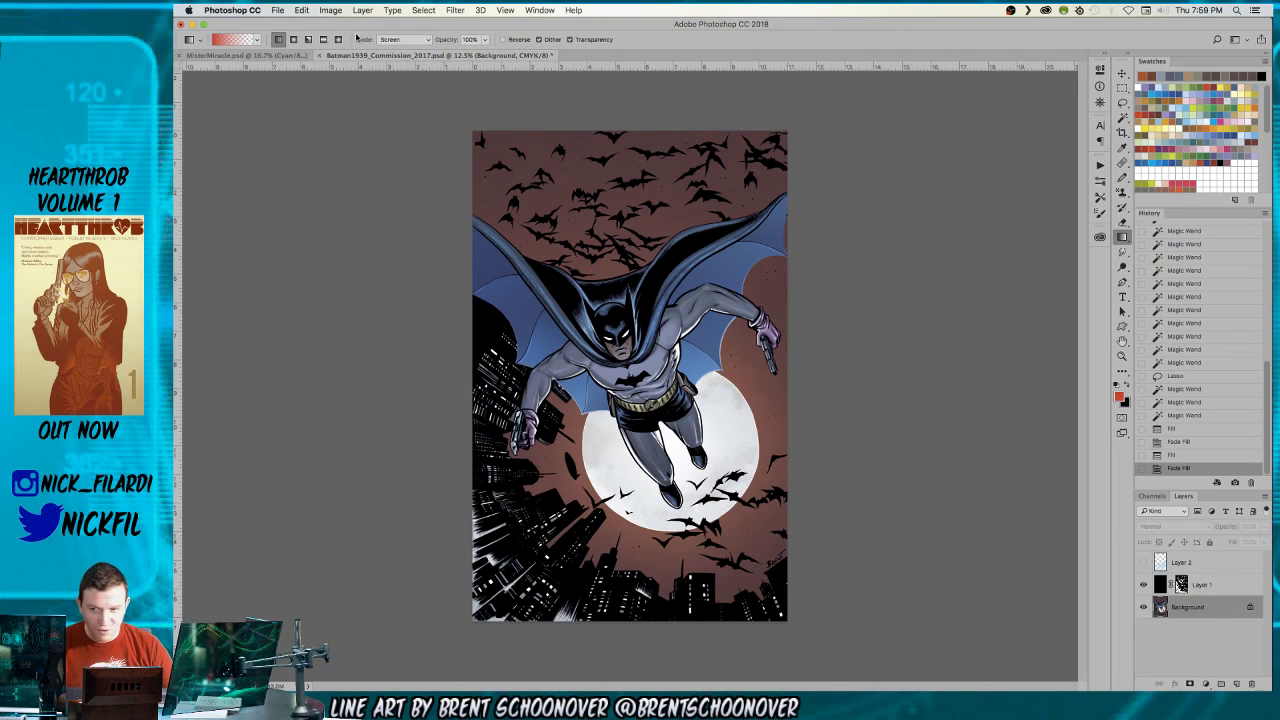
pyautogui.click(293, 39)
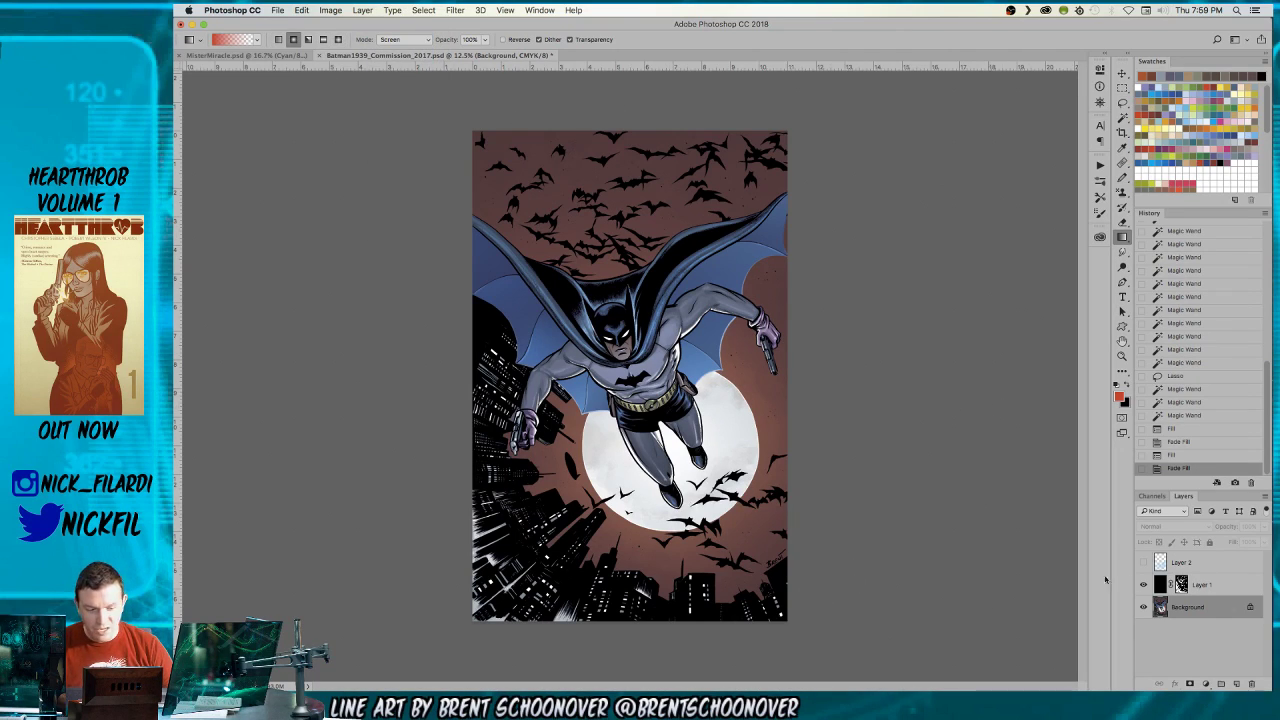
# - Target only the Cyan, Magenta and Yellow channels and draw a radial orange-red glow from the moon outward past the page edge
pyautogui.click(1151, 496)
pyautogui.click(1141, 597)
pyautogui.click(1141, 597)
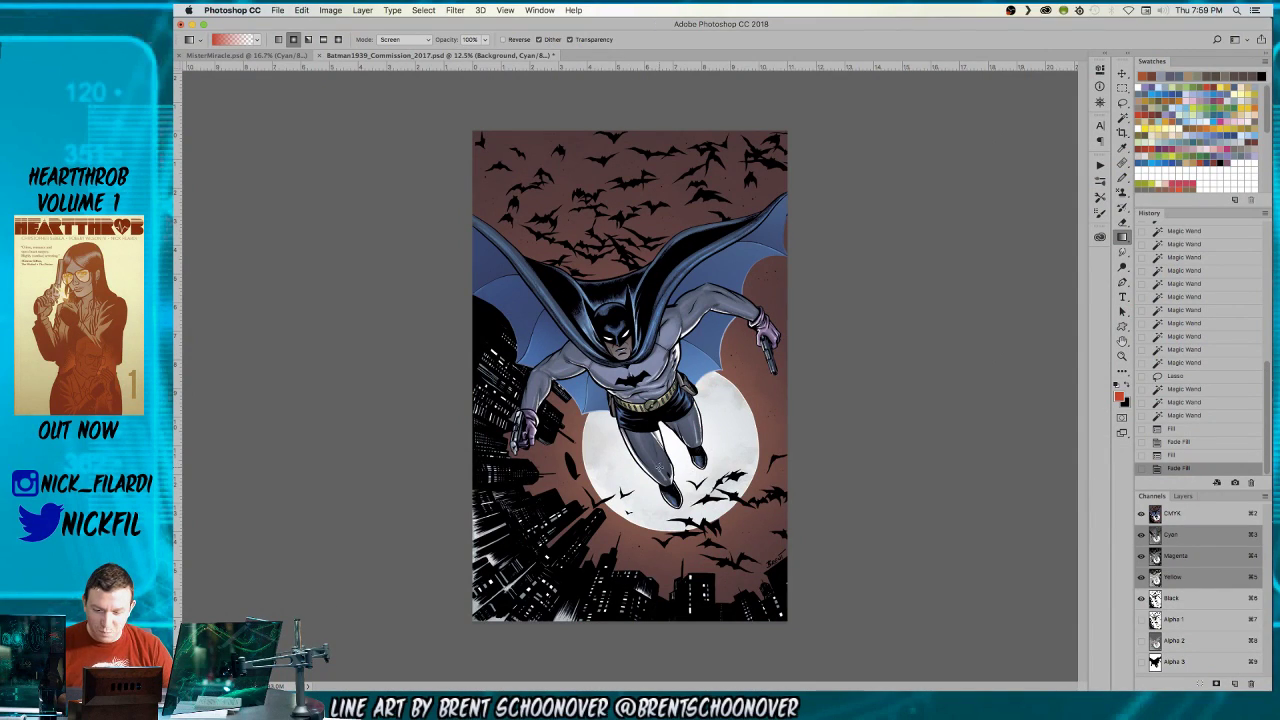
pyautogui.moveTo(667, 450)
pyautogui.mouseDown()
pyautogui.moveTo(688, 250)
pyautogui.moveTo(770, 432)
pyautogui.moveTo(829, 415)
pyautogui.mouseUp()
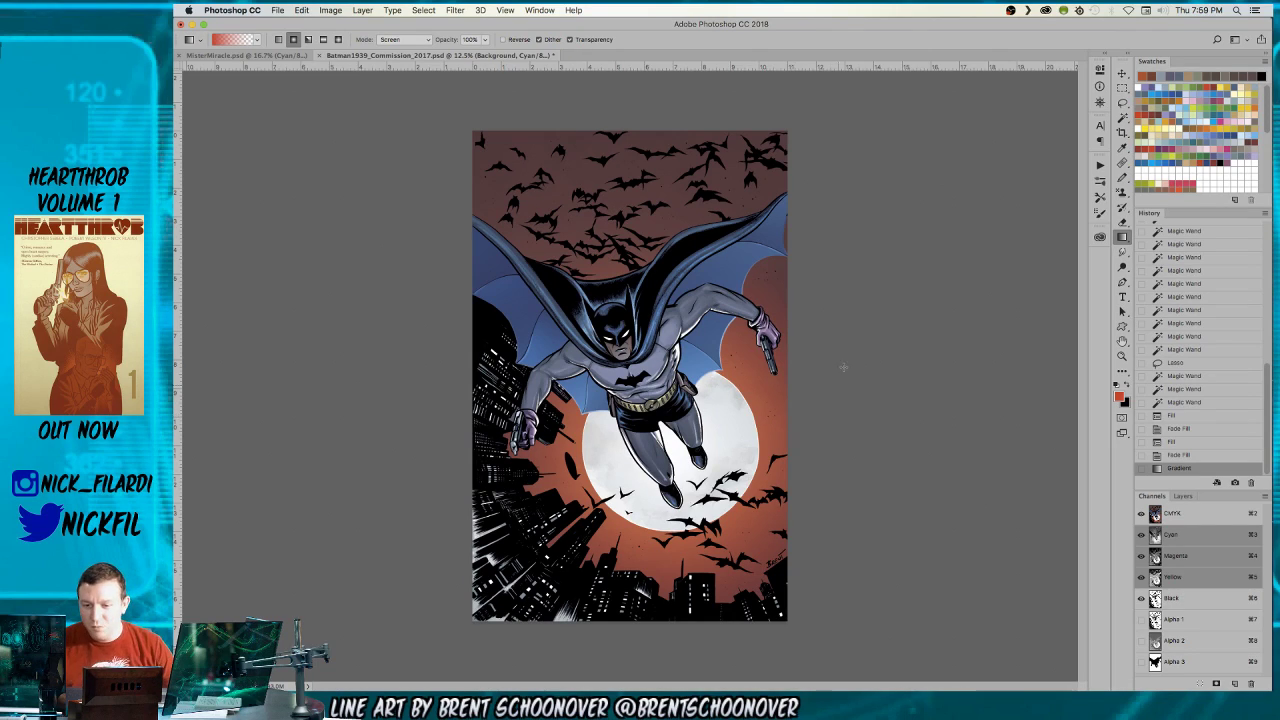
pyautogui.press('b')
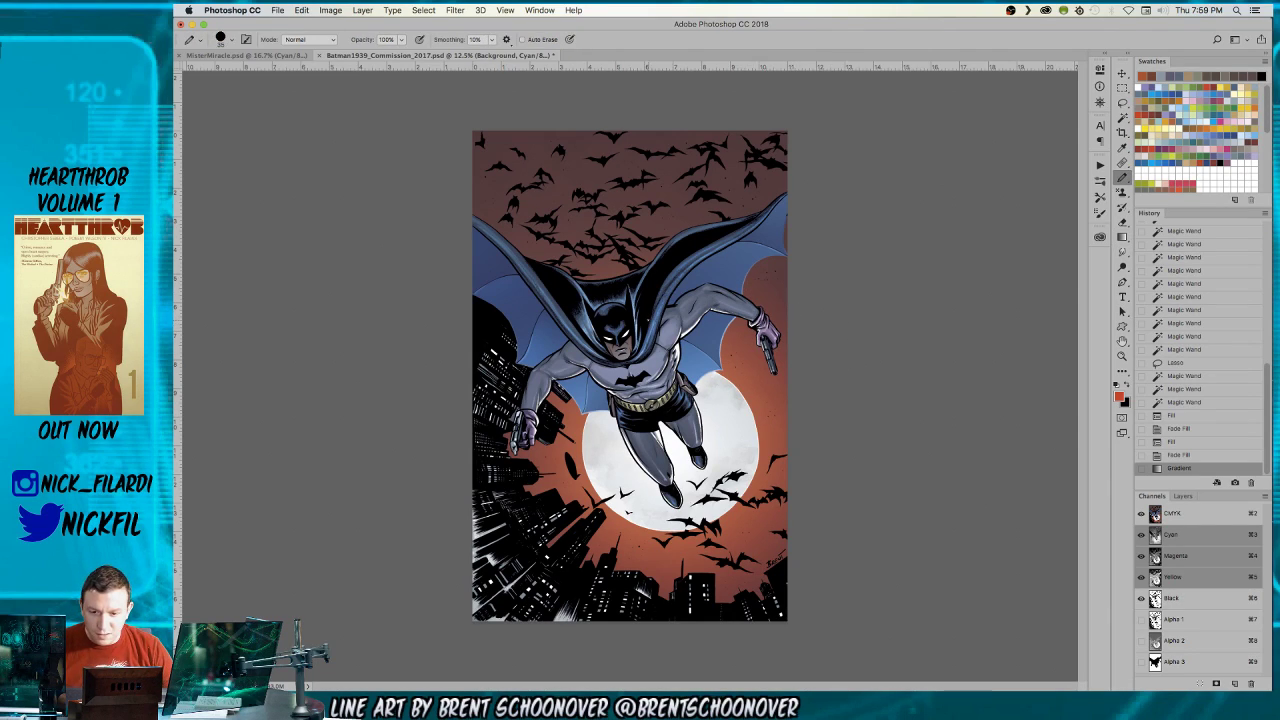
# - Draw a second radial orange-red glow in Screen mode that extends into the sky above Batman
pyautogui.press('g')
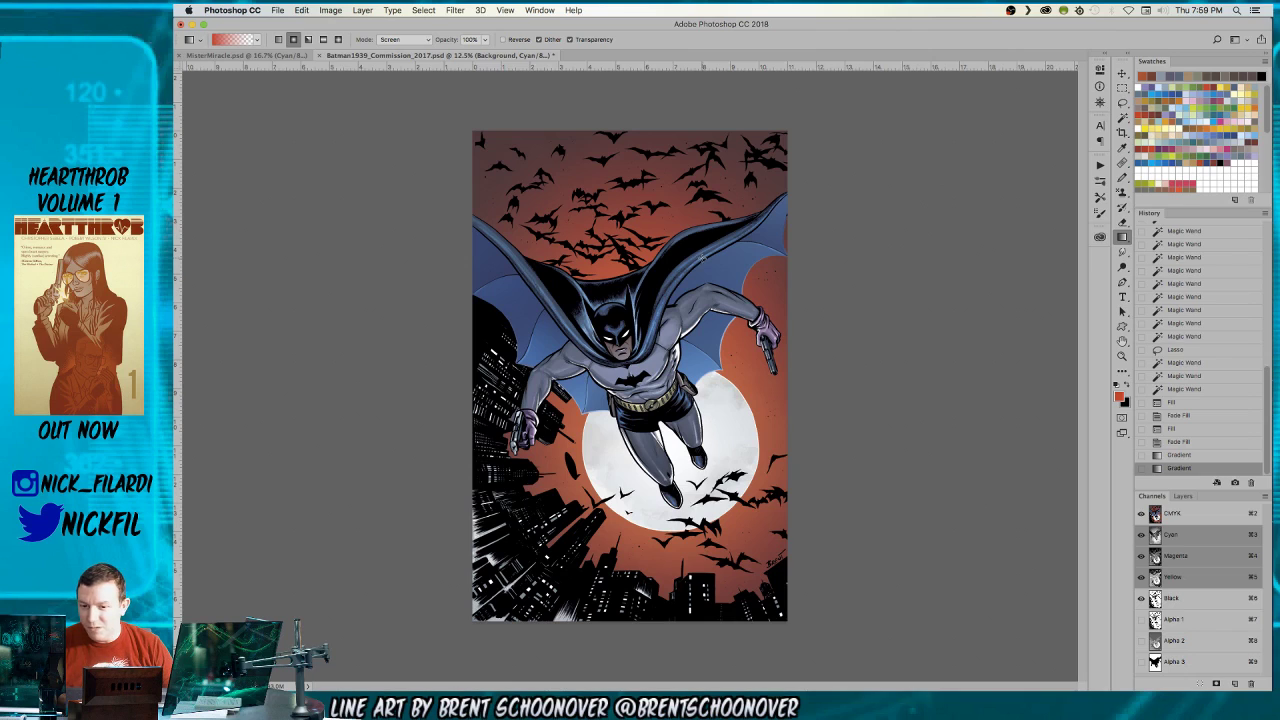
pyautogui.press('w')
# - Choose the ragged 1250 px texture brush from the NORMCORE set and enlarge it to 2300 px
pyautogui.press('z')
pyautogui.click(634, 296)
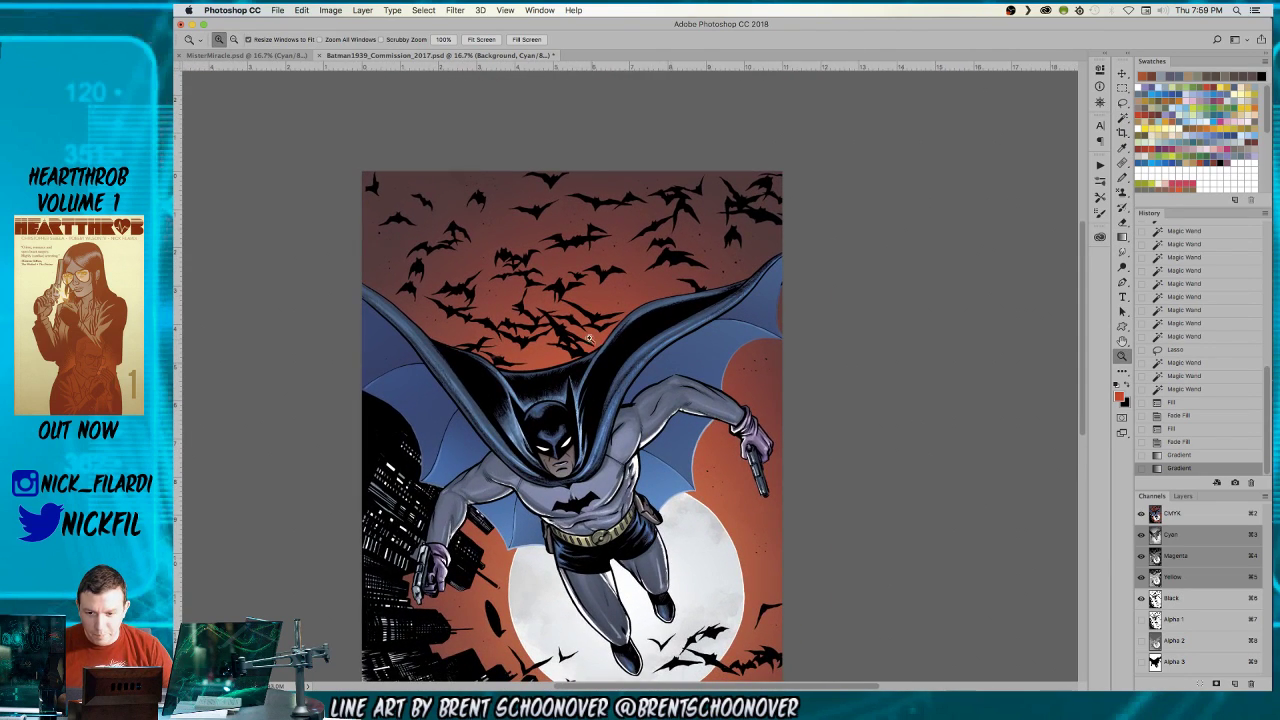
pyautogui.press('b')
pyautogui.rightClick(661, 428)
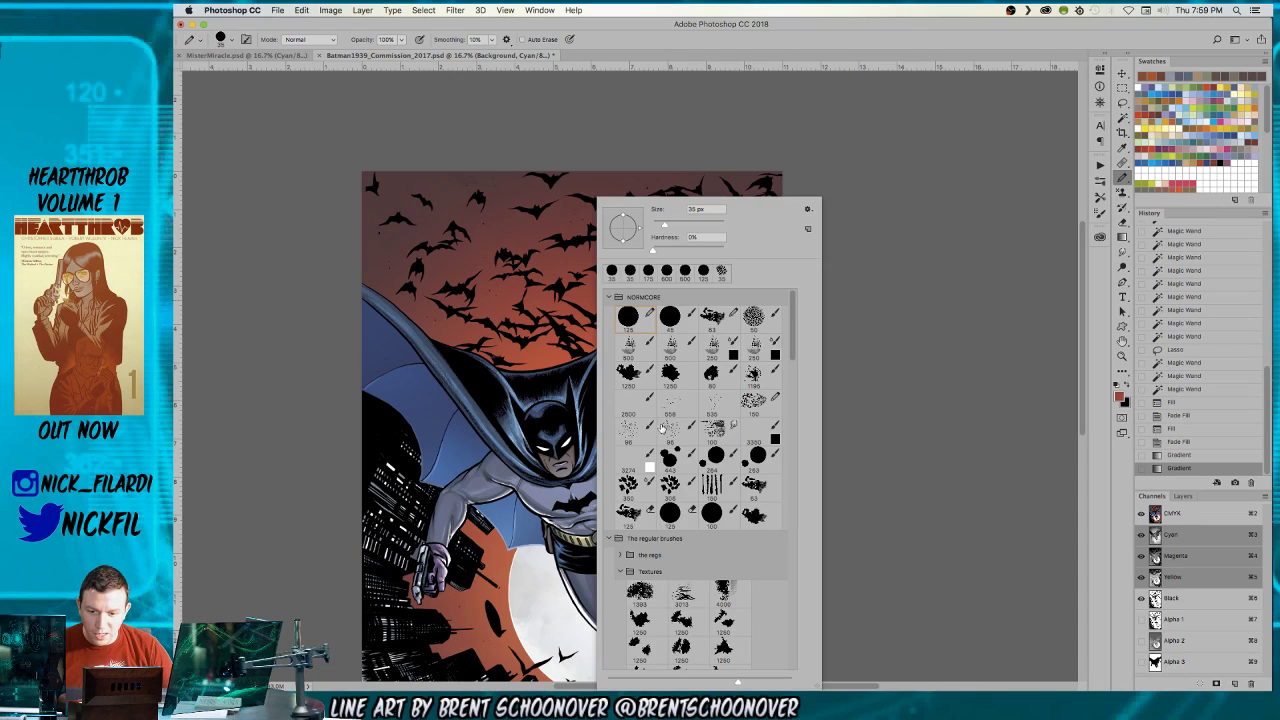
pyautogui.doubleClick(633, 371)
pyautogui.click(737, 324)
pyautogui.press(']')
pyautogui.press(']')
pyautogui.press(']')
pyautogui.press(']')
pyautogui.press(']')
pyautogui.press(']')
pyautogui.press(']')
# - Brush mottled red cloud texture across the upper sky, lowering the brush opacity to 50% and sampling sky reds between strokes
pyautogui.moveTo(645, 296)
pyautogui.mouseDown()
pyautogui.moveTo(518, 350)
pyautogui.moveTo(495, 288)
pyautogui.moveTo(662, 350)
pyautogui.mouseUp()
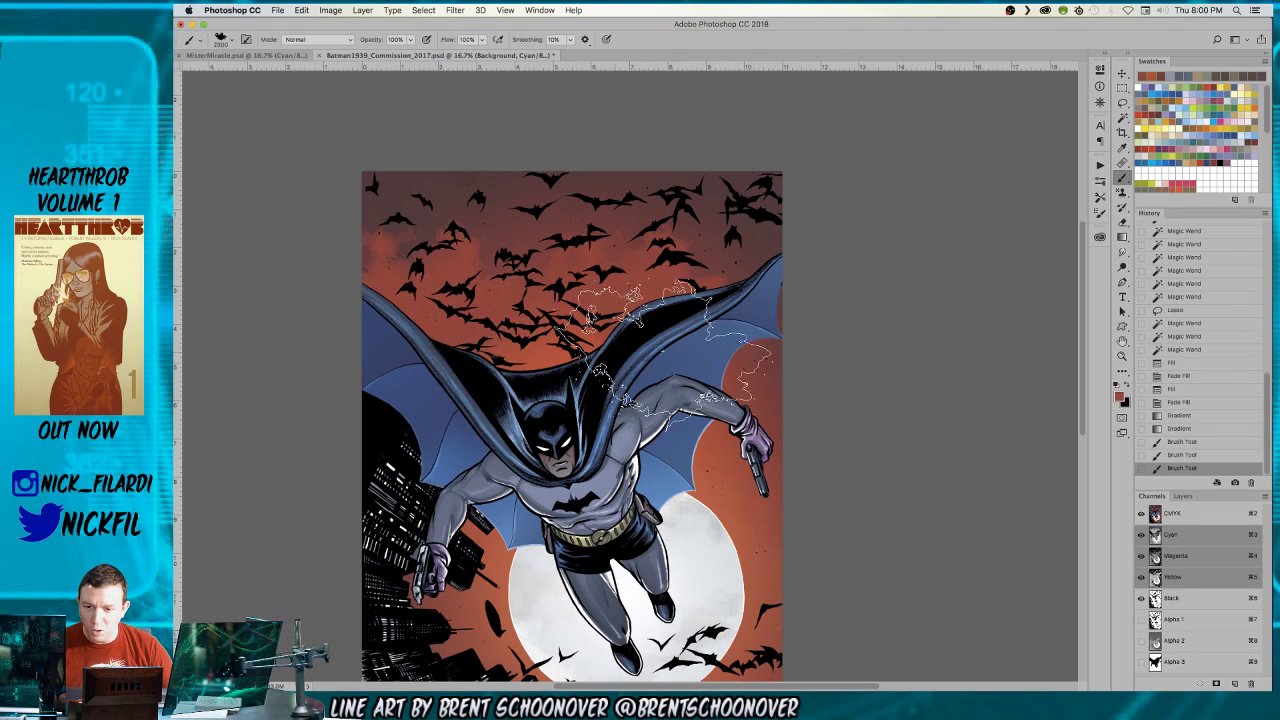
pyautogui.moveTo(715, 255); pyautogui.dragTo(745, 268)
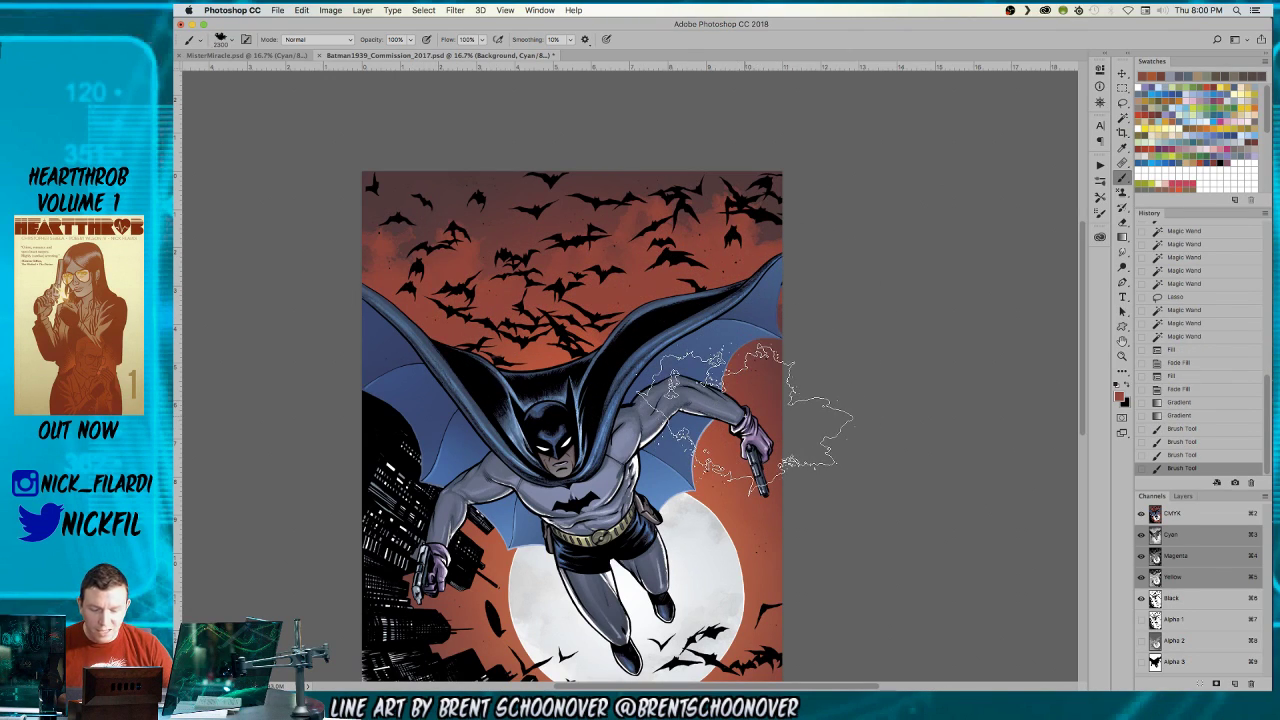
pyautogui.moveTo(720, 133)
pyautogui.mouseDown()
pyautogui.moveTo(775, 215)
pyautogui.moveTo(744, 223)
pyautogui.mouseUp()
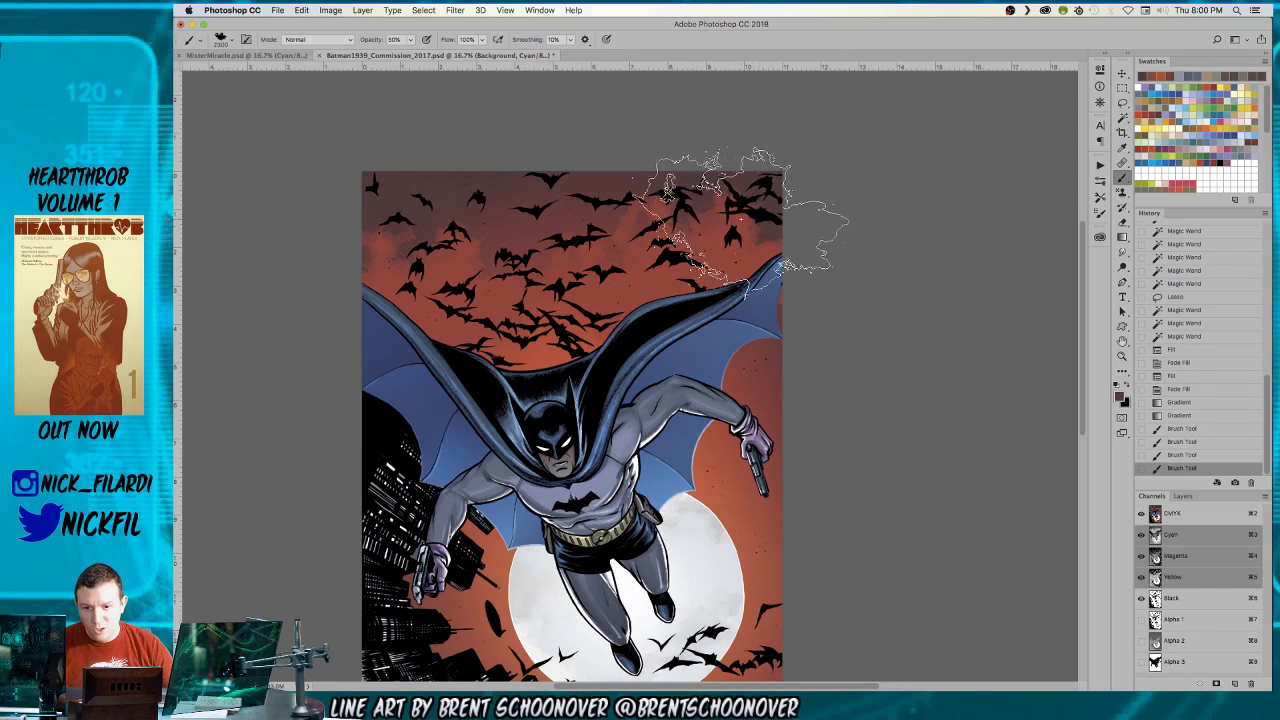
pyautogui.moveTo(788, 283)
pyautogui.mouseDown()
pyautogui.moveTo(755, 258)
pyautogui.moveTo(681, 245)
pyautogui.moveTo(518, 245)
pyautogui.moveTo(579, 270)
pyautogui.moveTo(565, 292)
pyautogui.moveTo(438, 248)
pyautogui.moveTo(374, 288)
pyautogui.moveTo(395, 222)
pyautogui.moveTo(378, 212)
pyautogui.moveTo(433, 215)
pyautogui.moveTo(578, 300)
pyautogui.moveTo(463, 290)
pyautogui.moveTo(666, 316)
pyautogui.moveTo(738, 430)
pyautogui.moveTo(761, 420)
pyautogui.moveTo(791, 340)
pyautogui.moveTo(788, 265)
pyautogui.moveTo(809, 284)
pyautogui.moveTo(660, 245)
pyautogui.mouseUp()
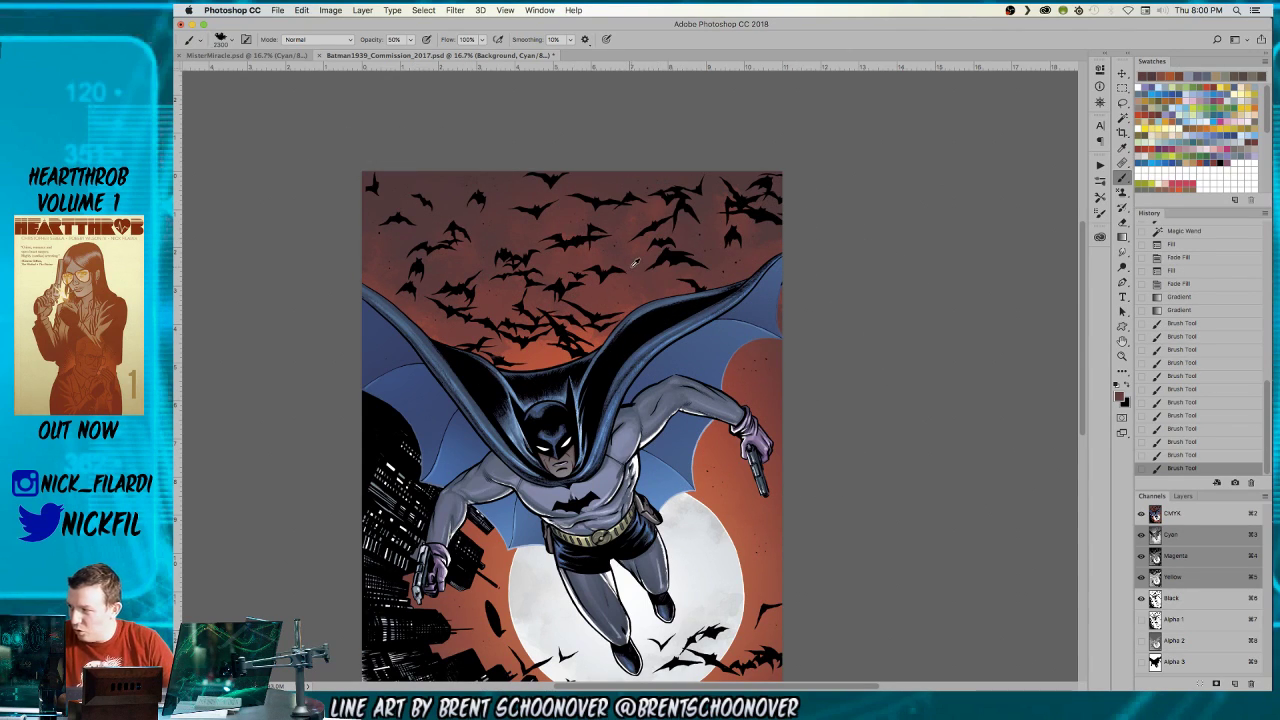
pyautogui.keyDown('alt'); pyautogui.click(634, 222); pyautogui.keyUp('alt')
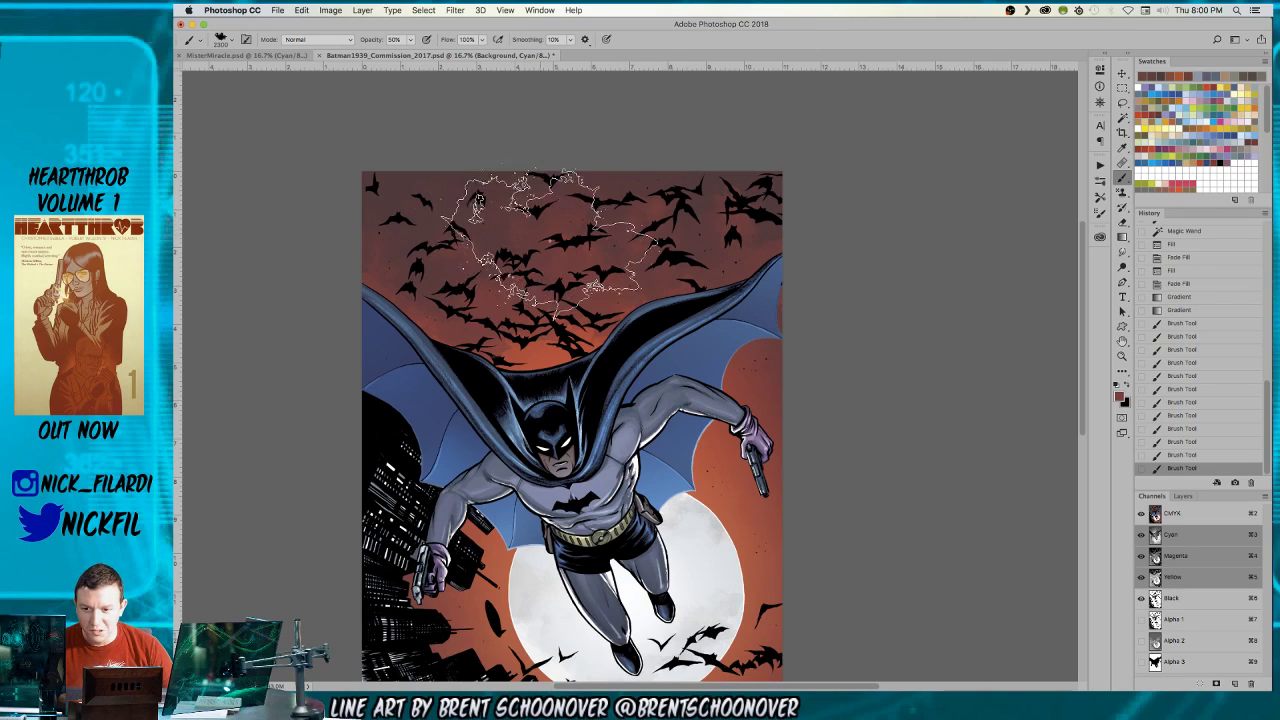
pyautogui.moveTo(670, 425)
pyautogui.mouseDown()
pyautogui.moveTo(587, 334)
pyautogui.moveTo(730, 357)
pyautogui.moveTo(775, 420)
pyautogui.moveTo(778, 365)
pyautogui.mouseUp()
# - Continue the red cloud texture over the sky beside and below the moon with reds sampled from the sky
pyautogui.scroll(-5, 855, 374)
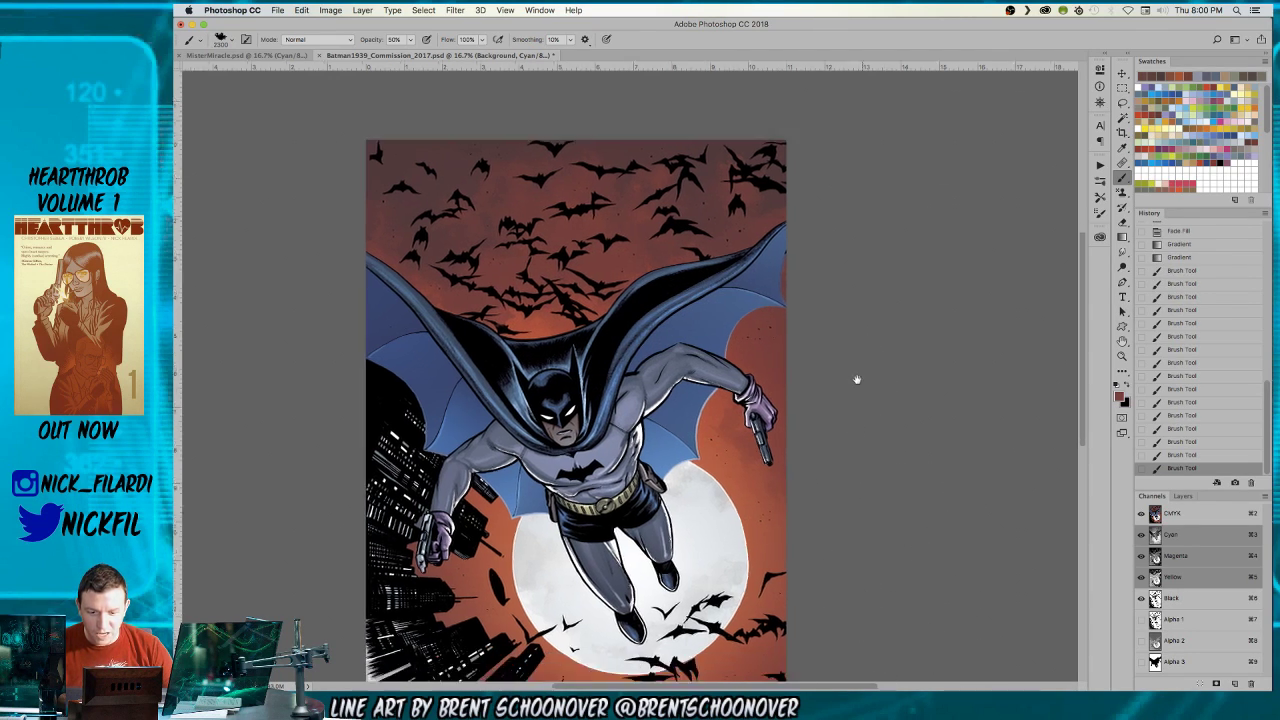
pyautogui.moveTo(750, 175); pyautogui.dragTo(770, 125)
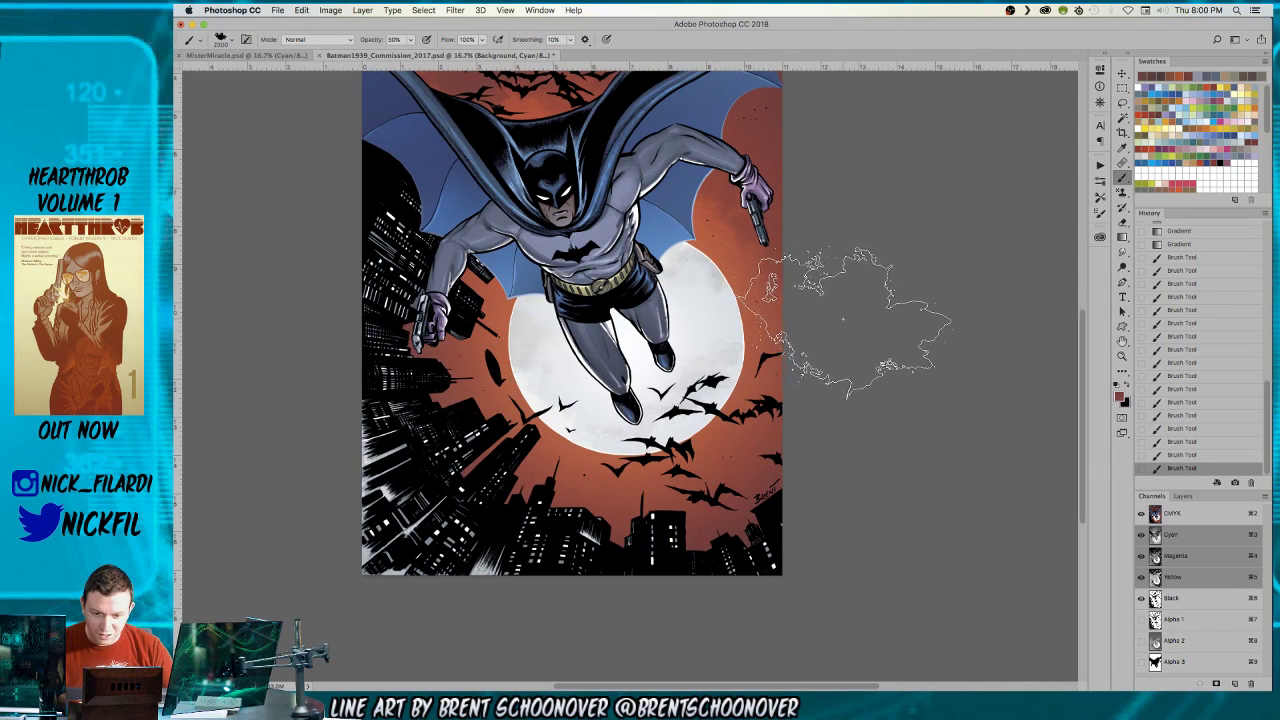
pyautogui.moveTo(805, 515)
pyautogui.mouseDown()
pyautogui.moveTo(690, 590)
pyautogui.moveTo(515, 600)
pyautogui.mouseUp()
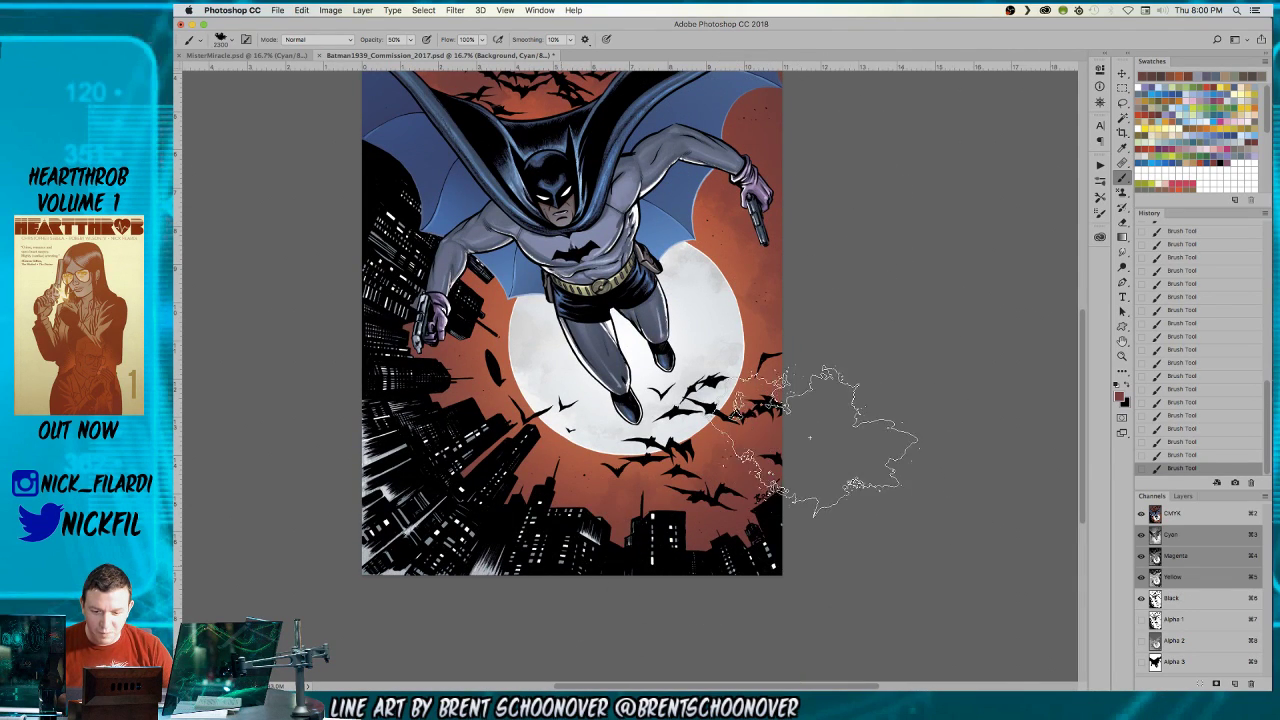
pyautogui.keyDown('alt'); pyautogui.click(763, 337); pyautogui.keyUp('alt')
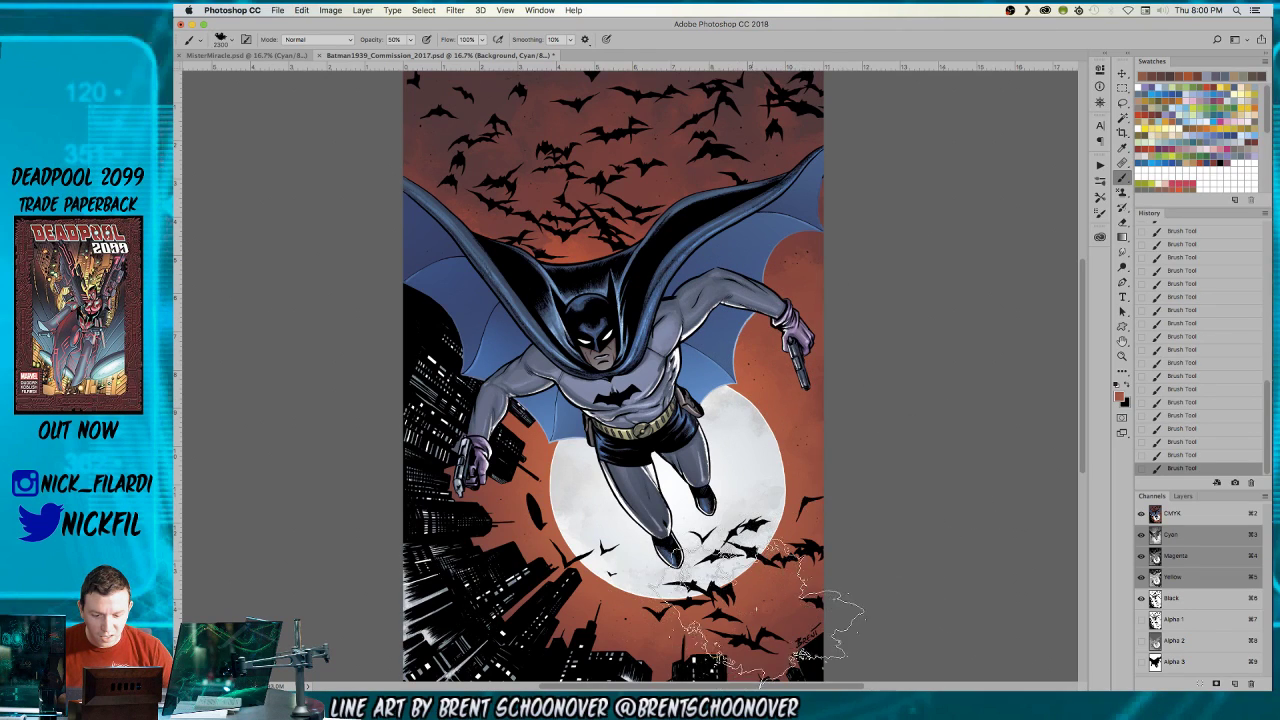
pyautogui.scroll(-3, 816, 447)
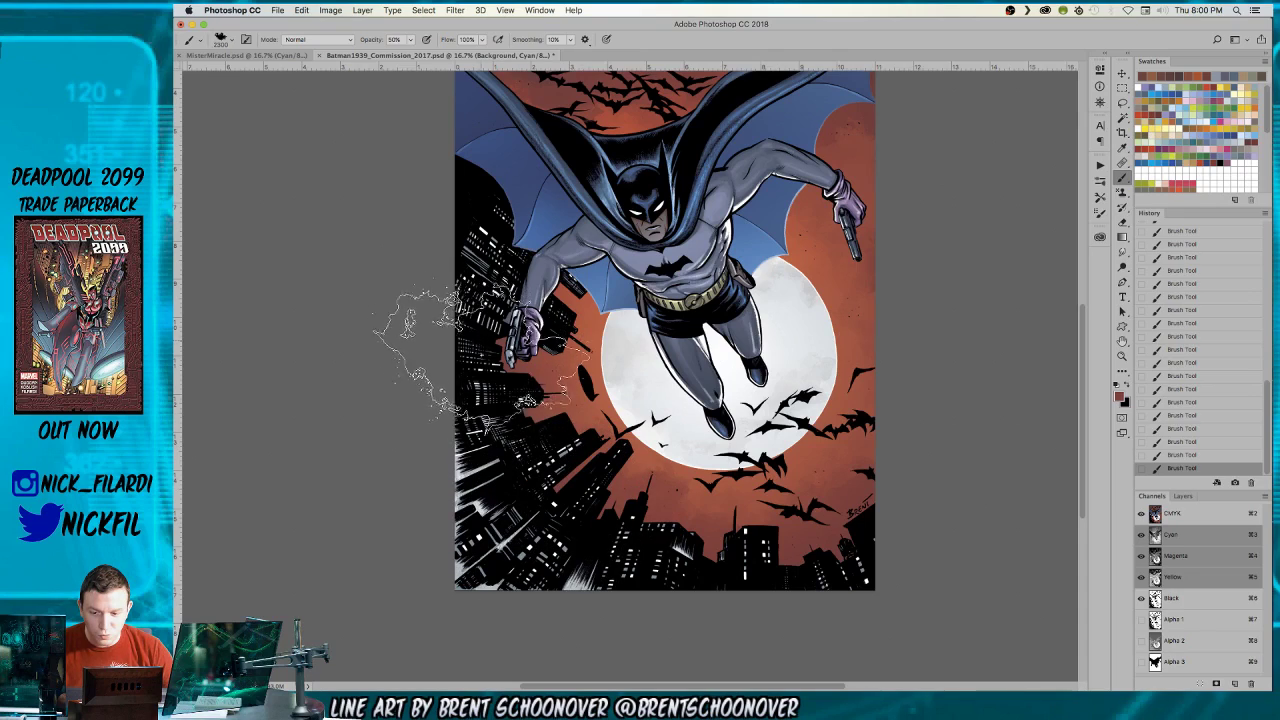
# - Rotate the canvas to work the cloud texture into the sky beside the buildings, and restore the upright full-page view
pyautogui.press('r')
pyautogui.moveTo(495, 405); pyautogui.dragTo(685, 515)
pyautogui.press('b')
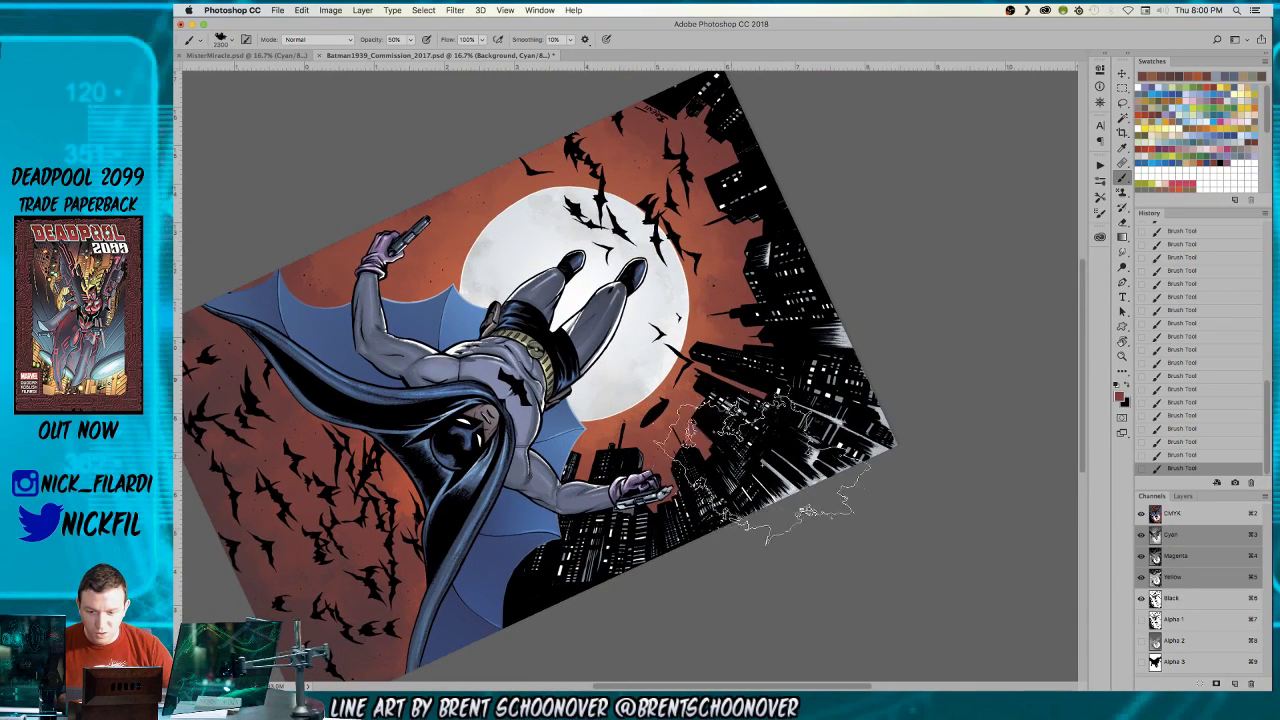
pyautogui.press('r')
pyautogui.moveTo(860, 265)
pyautogui.mouseDown()
pyautogui.moveTo(877, 354)
pyautogui.moveTo(690, 470)
pyautogui.moveTo(635, 465)
pyautogui.moveTo(650, 464)
pyautogui.mouseUp()
pyautogui.press('z')
pyautogui.keyDown('alt'); pyautogui.click(742, 309); pyautogui.keyUp('alt')
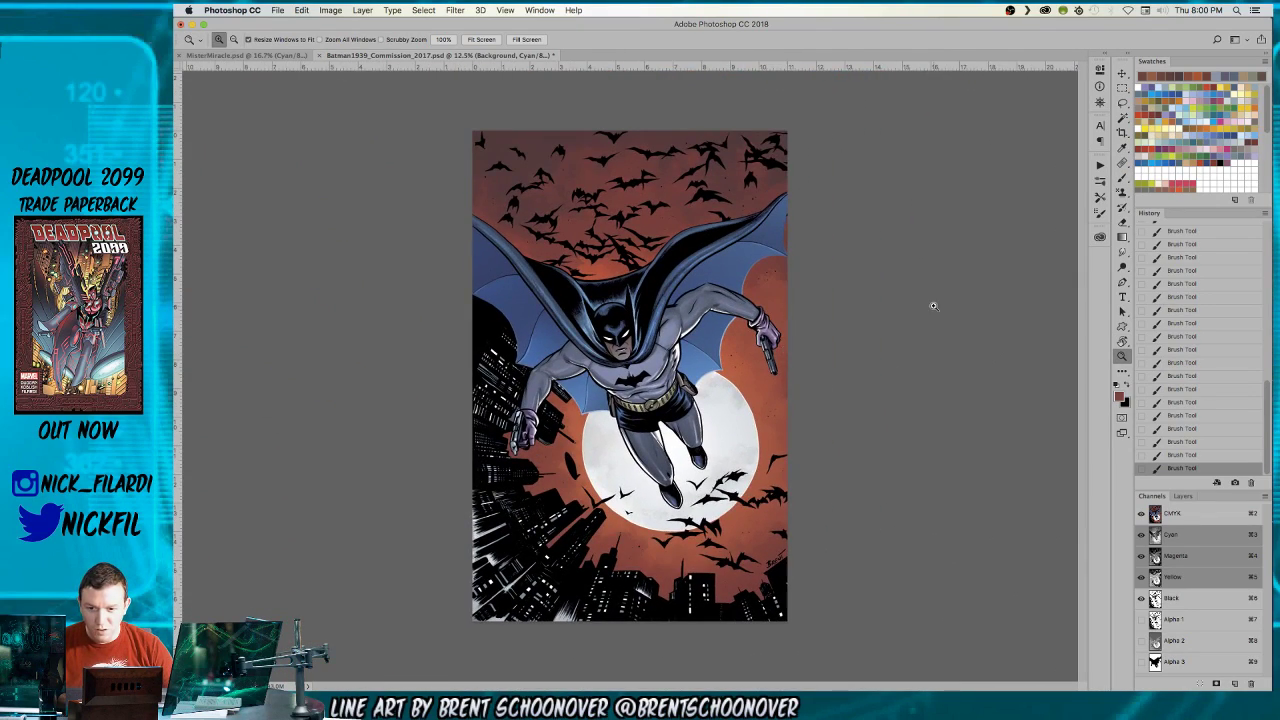
# - Draw a radial Screen gradient outward from the moon with the bright orange-red swatch, and undo the extra second pass
pyautogui.click(1212, 80)
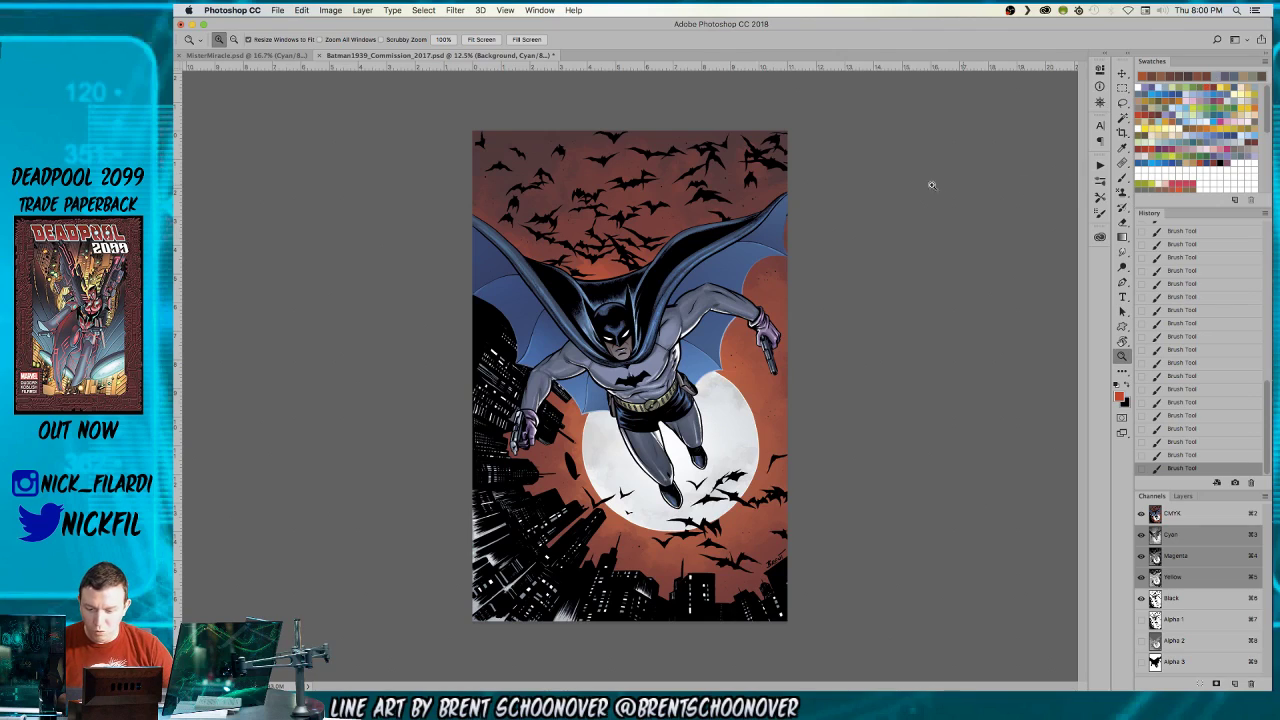
pyautogui.press('g')
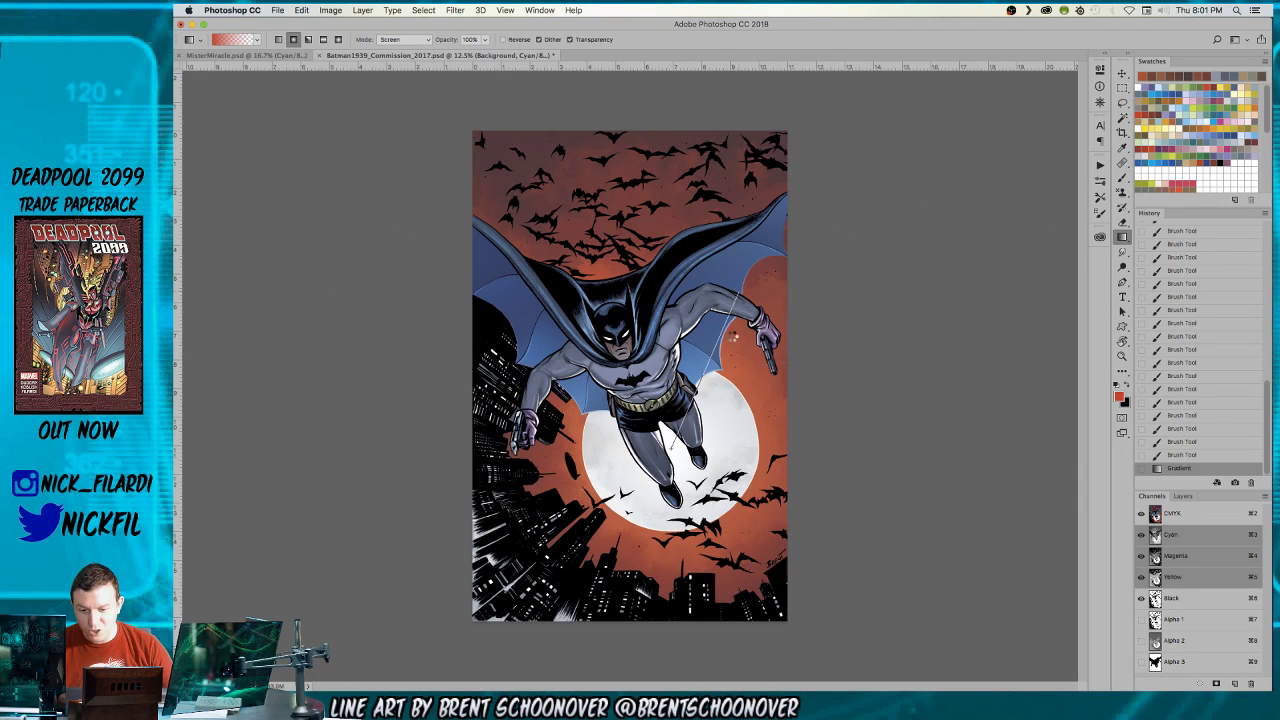
pyautogui.moveTo(728, 350); pyautogui.dragTo(727, 350)
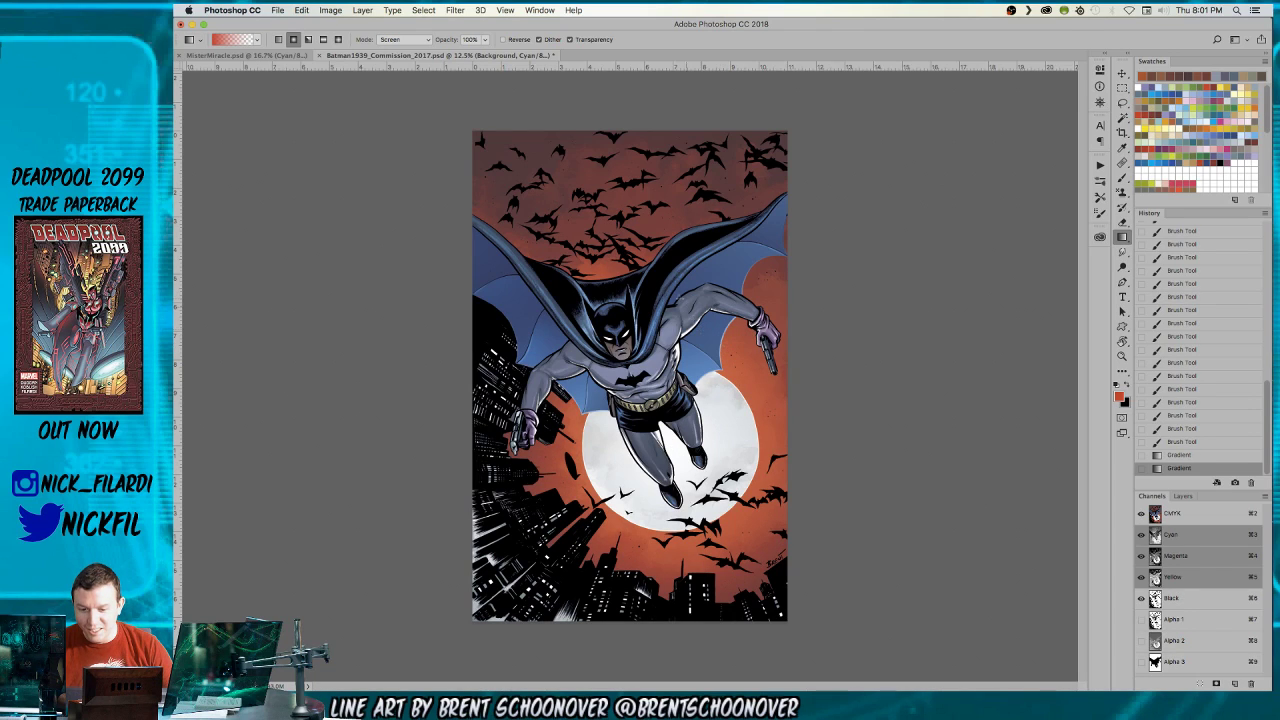
pyautogui.press('super+z')
pyautogui.press('super+d')
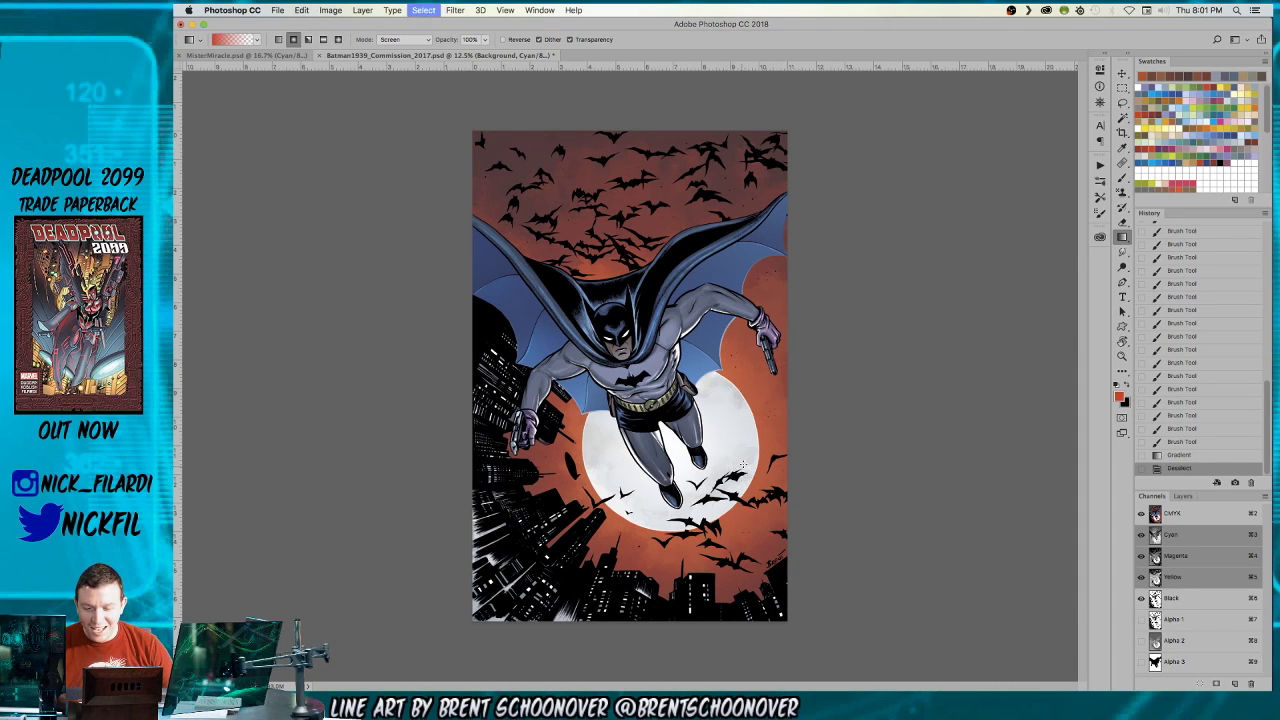
pyautogui.press('z')
pyautogui.click(779, 453)
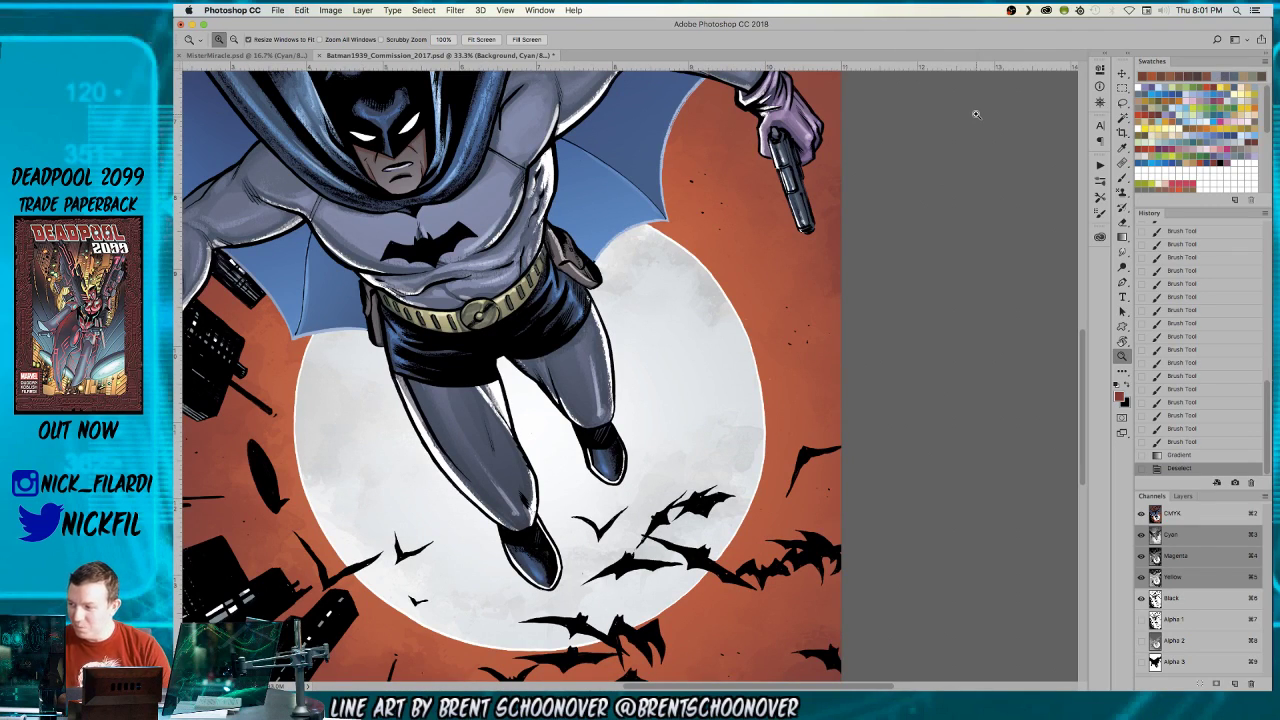
pyautogui.hotkey('alt', 'BackSpace')
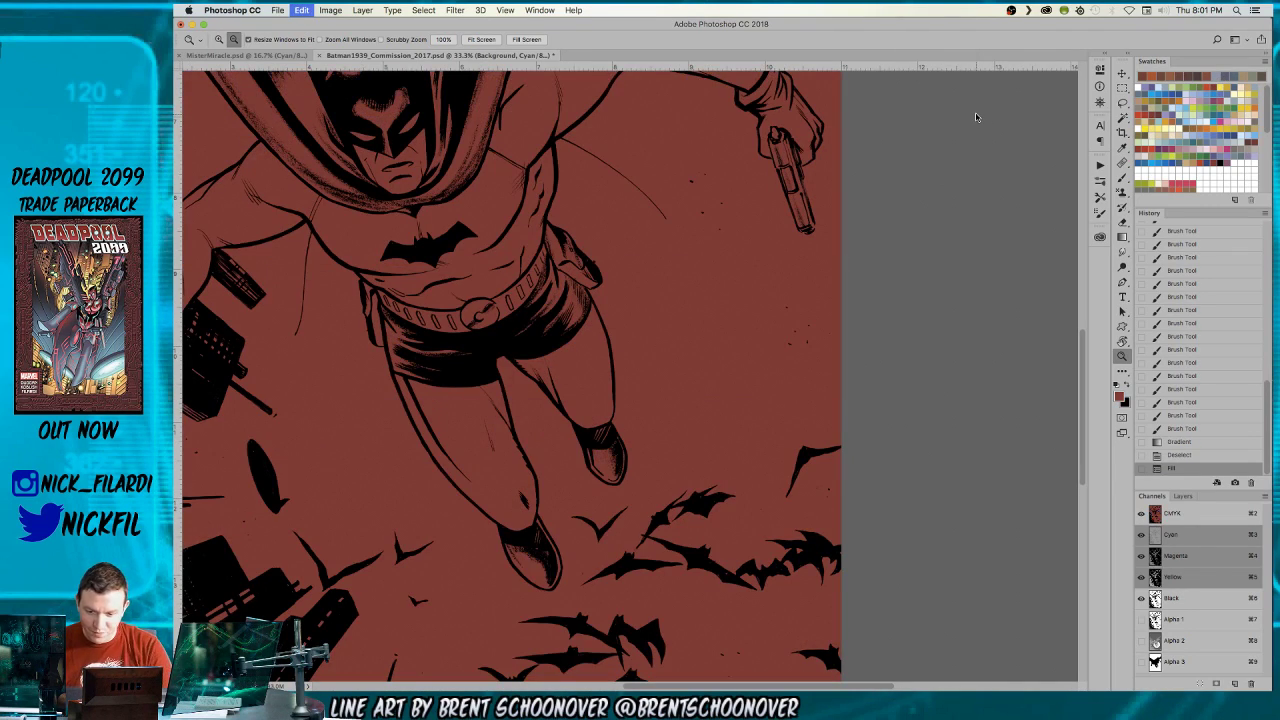
pyautogui.press('super+shift+f')
pyautogui.click(1063, 379)
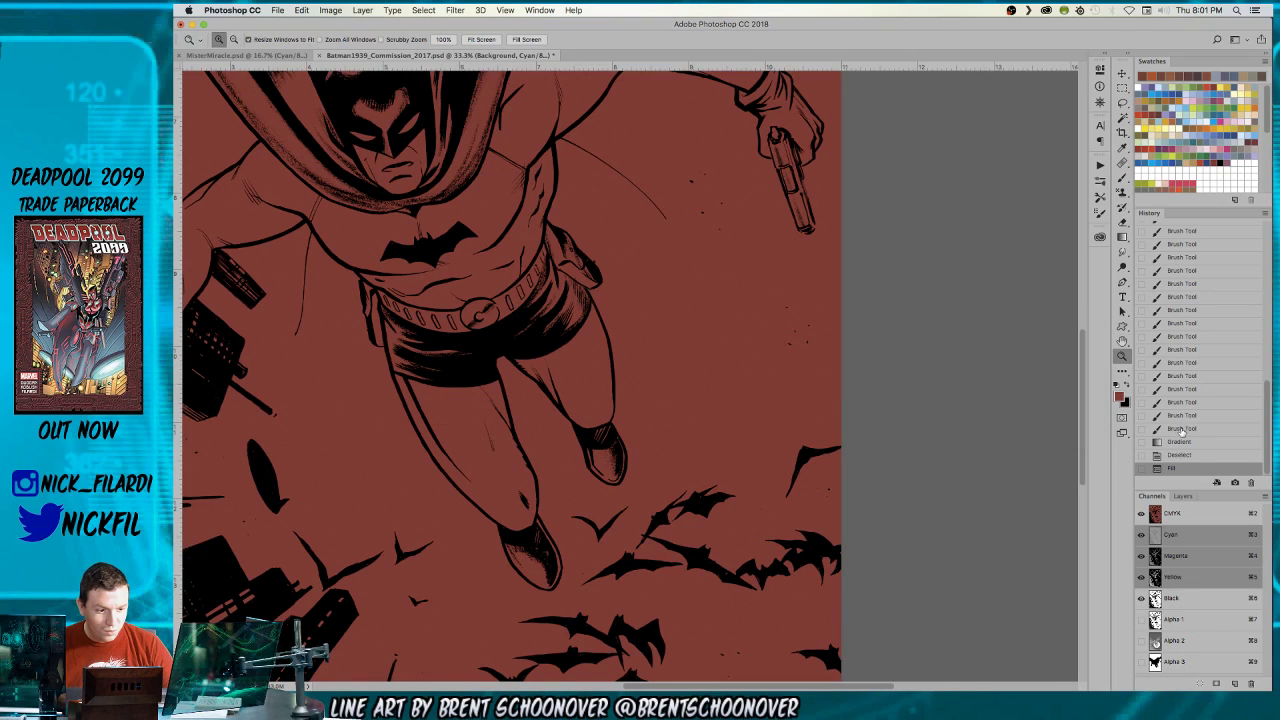
pyautogui.click(1185, 443)
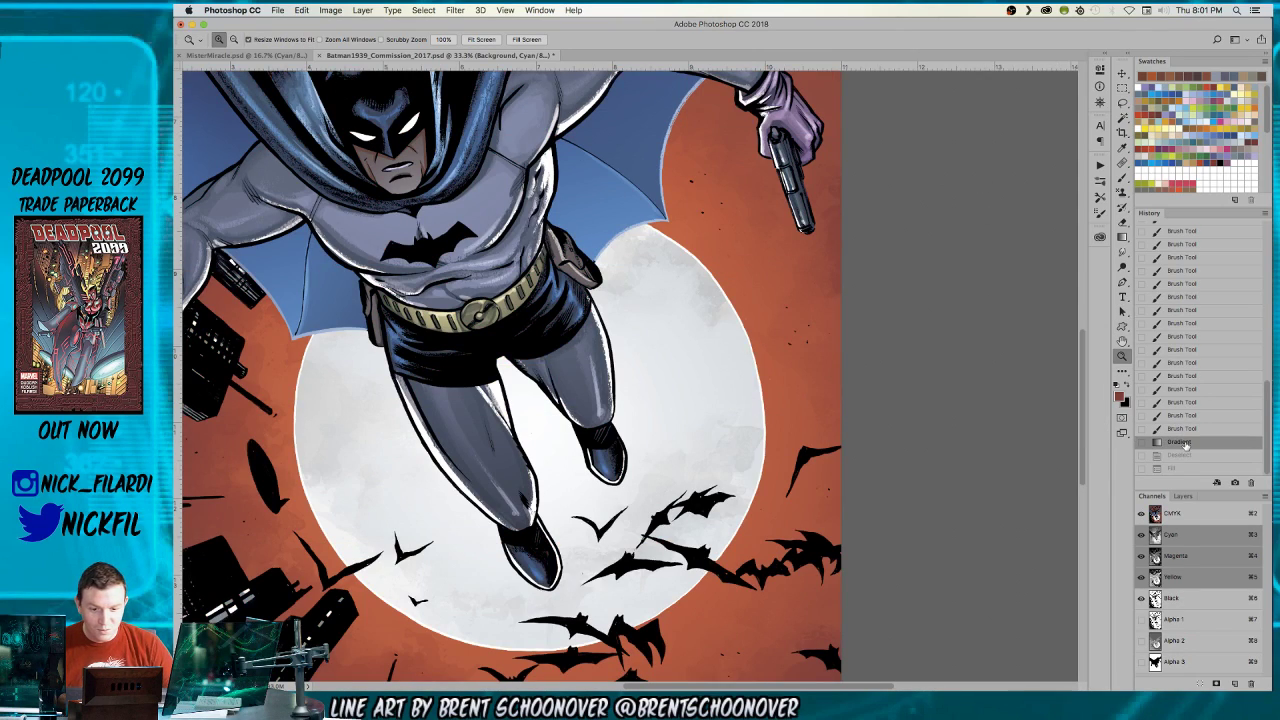
# - Fill the selected sky with the dark red foreground color and fade the fill to 23% opacity in Normal mode
pyautogui.hotkey('alt', 'BackSpace')
pyautogui.press('super+shift+f')
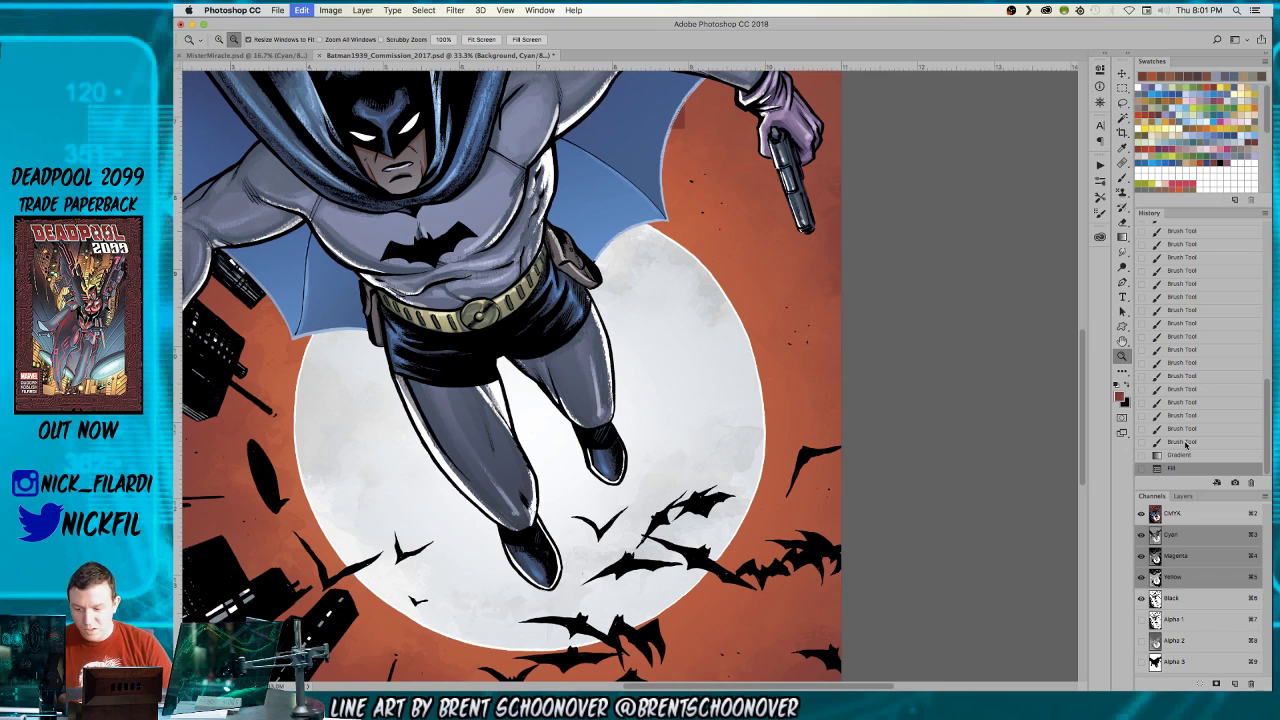
pyautogui.click(957, 371)
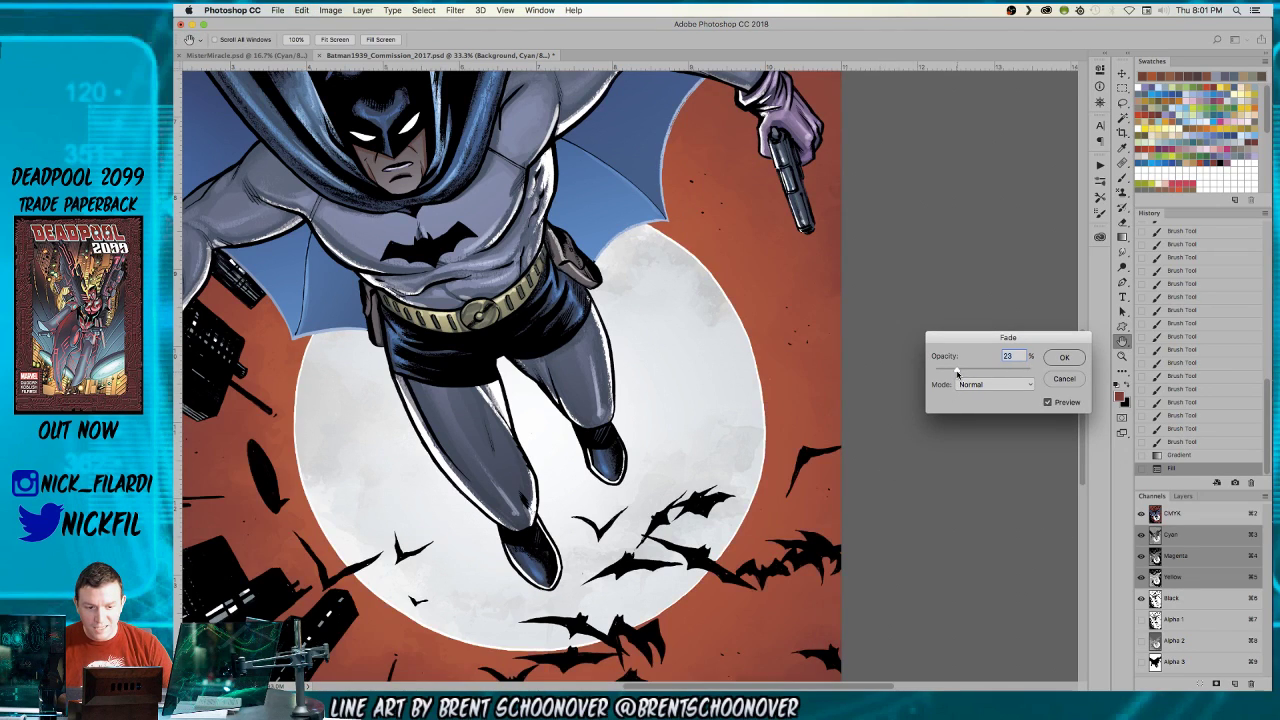
pyautogui.press('Return')
pyautogui.press('z')
pyautogui.keyDown('alt'); pyautogui.click(632, 420); pyautogui.keyUp('alt')
pyautogui.keyDown('alt'); pyautogui.click(634, 410); pyautogui.keyUp('alt')
pyautogui.keyDown('alt'); pyautogui.click(638, 385); pyautogui.keyUp('alt')
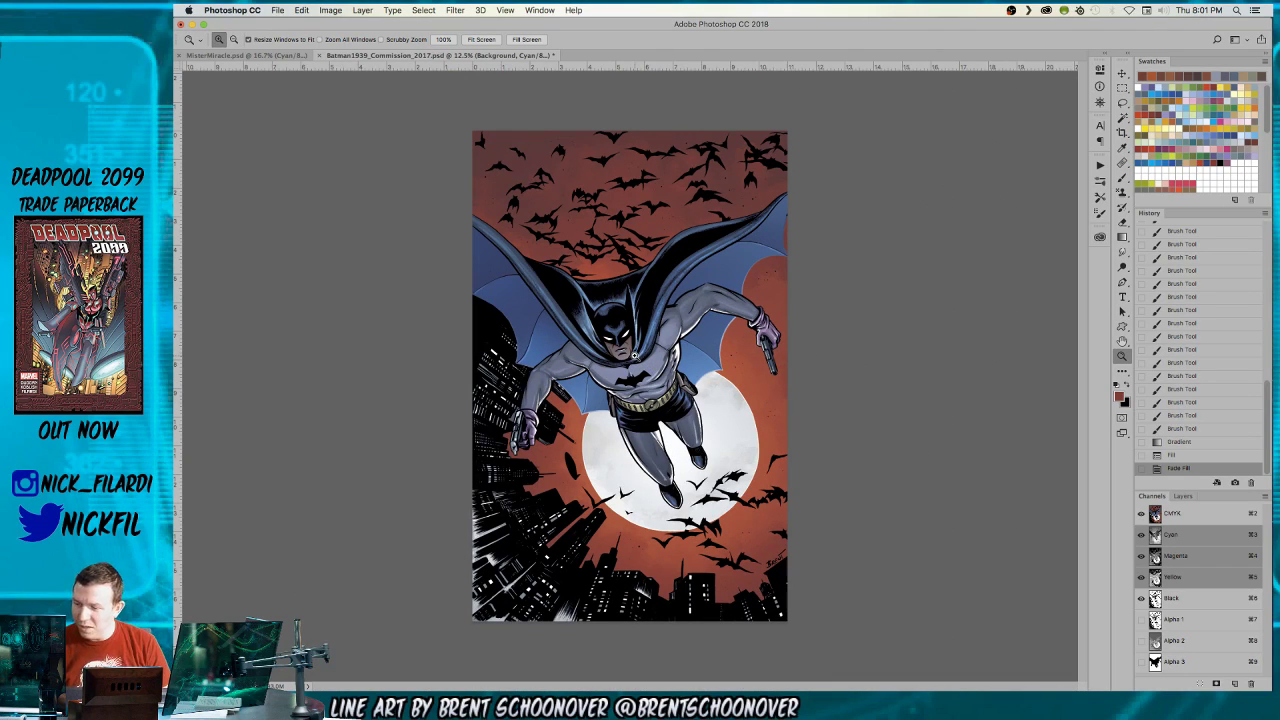
# - Brush one more touch of cloud texture onto the upper sky among the bats at 50% opacity
pyautogui.click(605, 317)
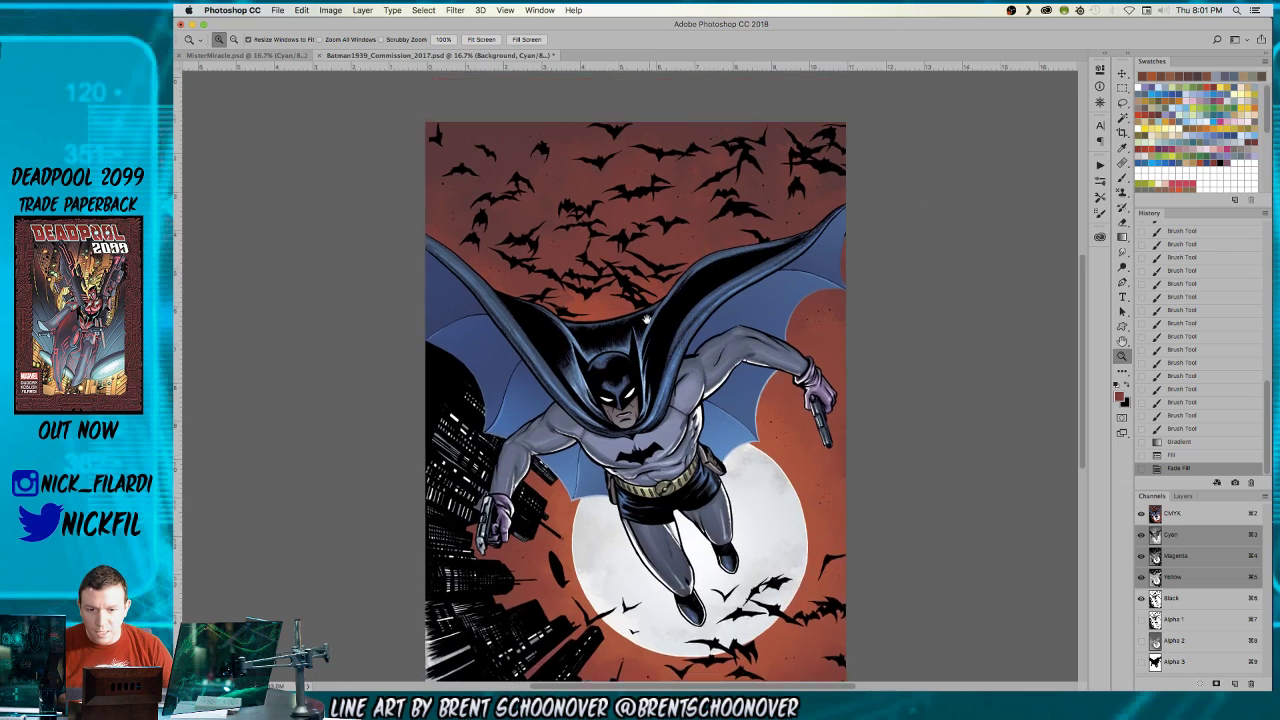
pyautogui.press('b')
pyautogui.click(560, 318)
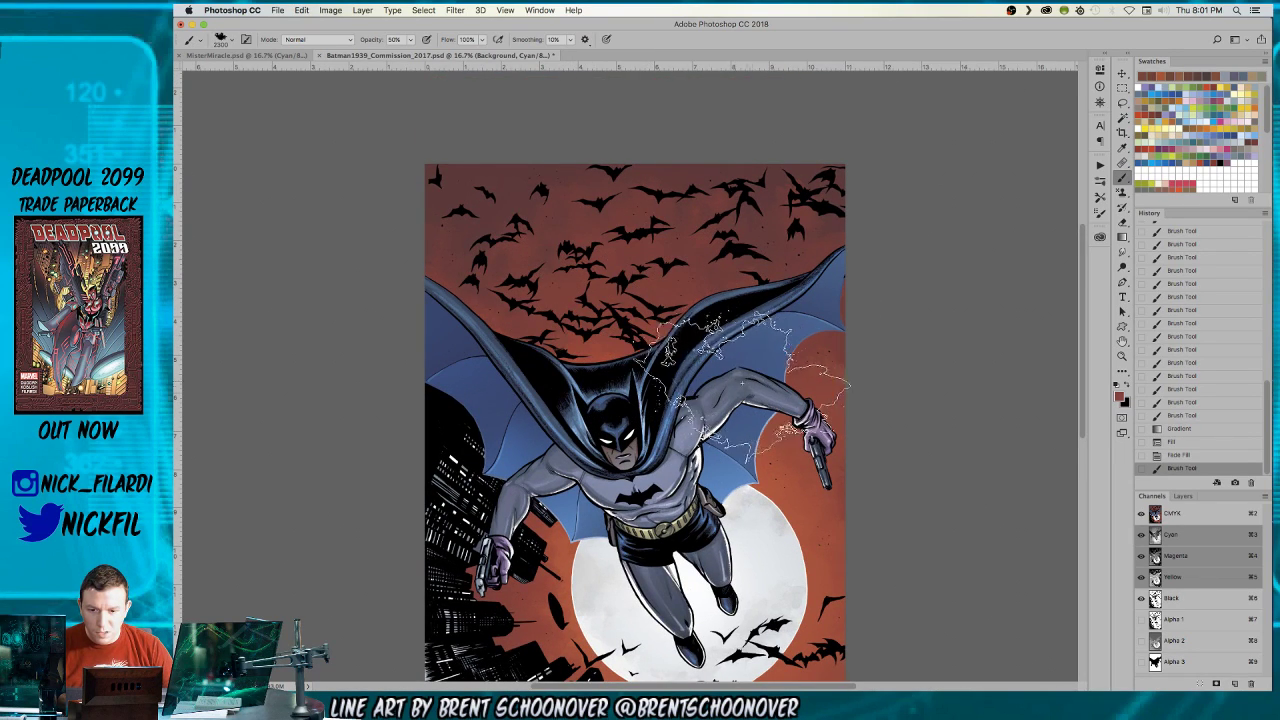
pyautogui.scroll(-5, 760, 440)
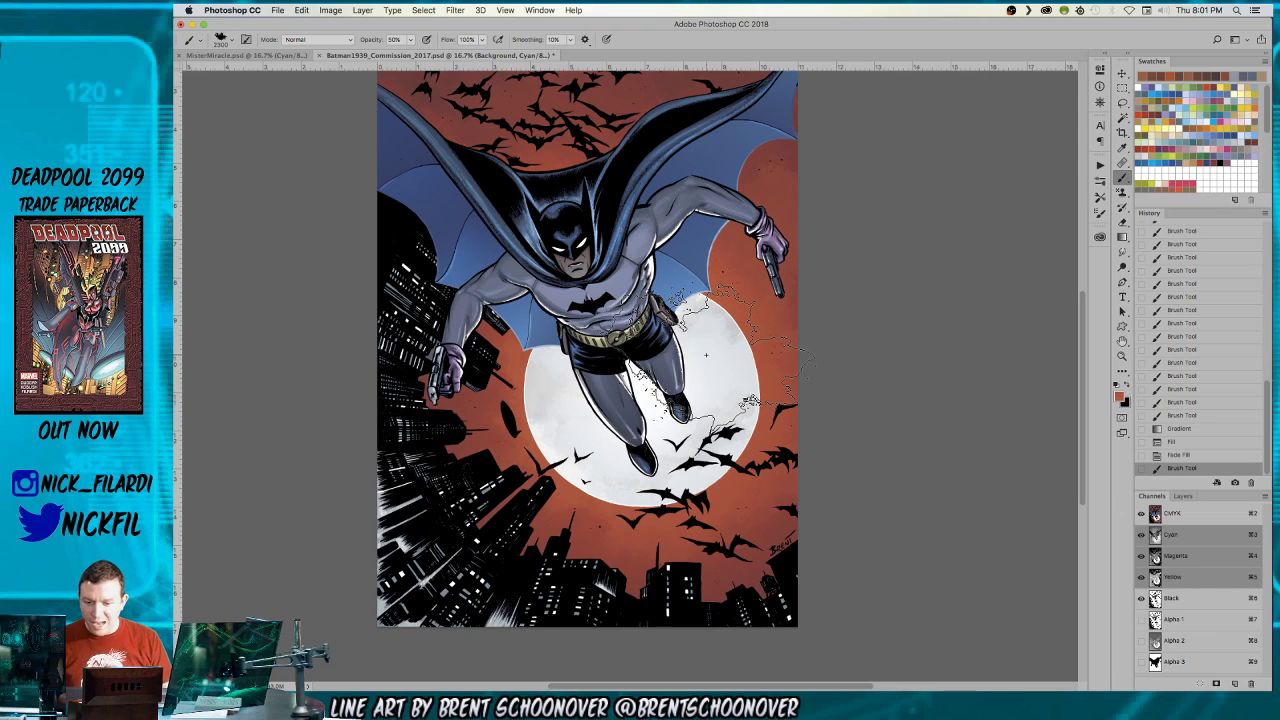
# - Zoom in on the moon around Batman's legs and drop the sky selection
pyautogui.press('z')
pyautogui.click(669, 380)
pyautogui.click(669, 380)
pyautogui.click(669, 380)
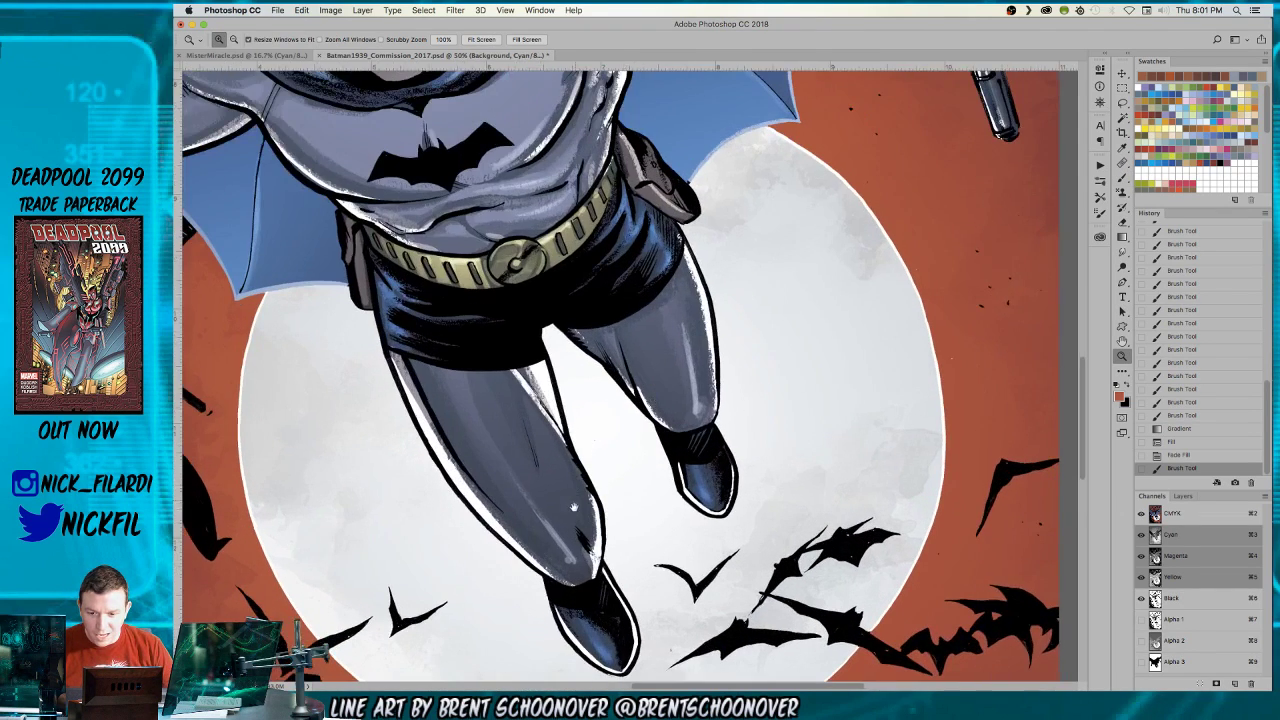
pyautogui.moveTo(561, 502); pyautogui.dragTo(599, 321)
pyautogui.press('super+d')
# - Try to select the moon's white rim using the Magic Wand with tolerance 15 and Contiguous on
pyautogui.press('w')
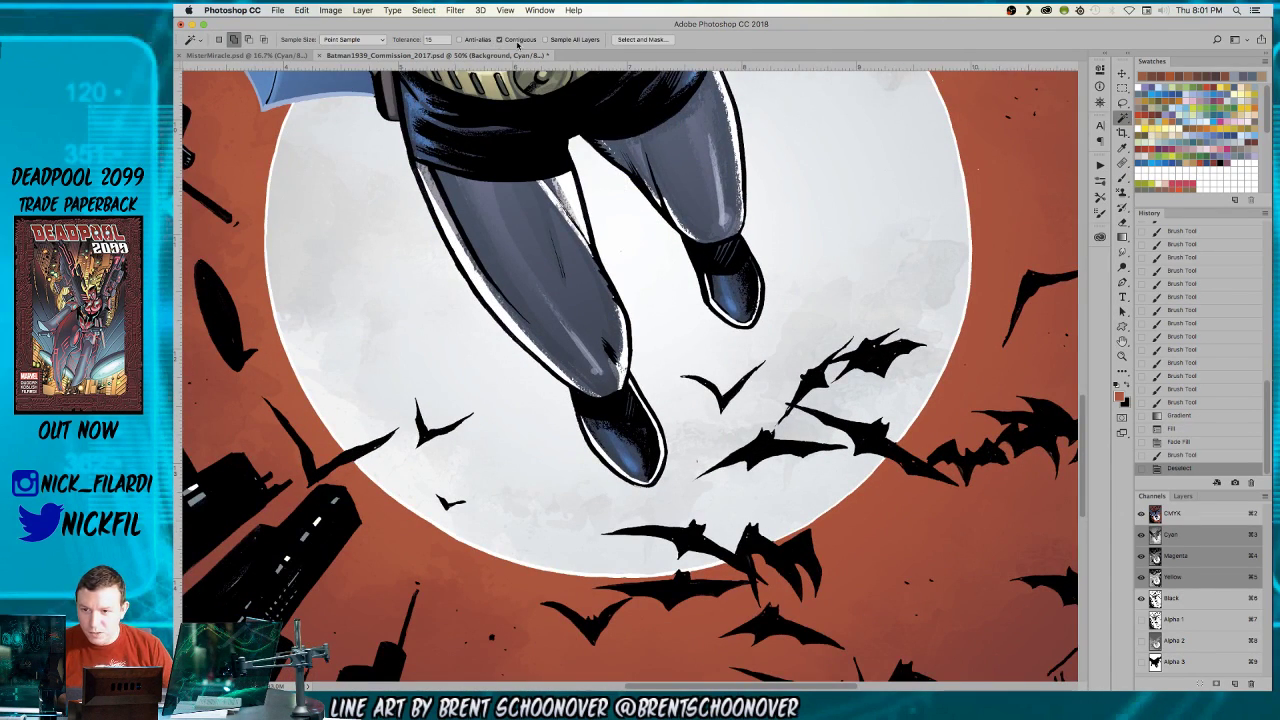
pyautogui.hscroll(-5, 600, 271)
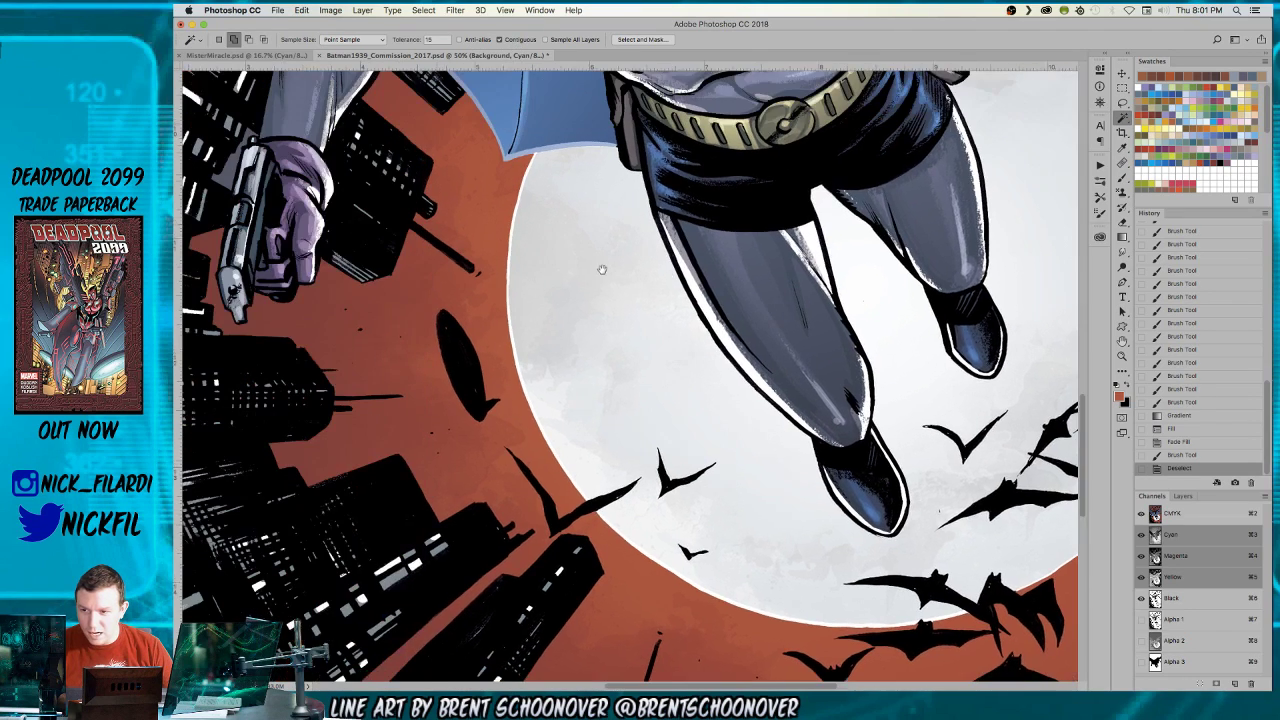
pyautogui.click(520, 193)
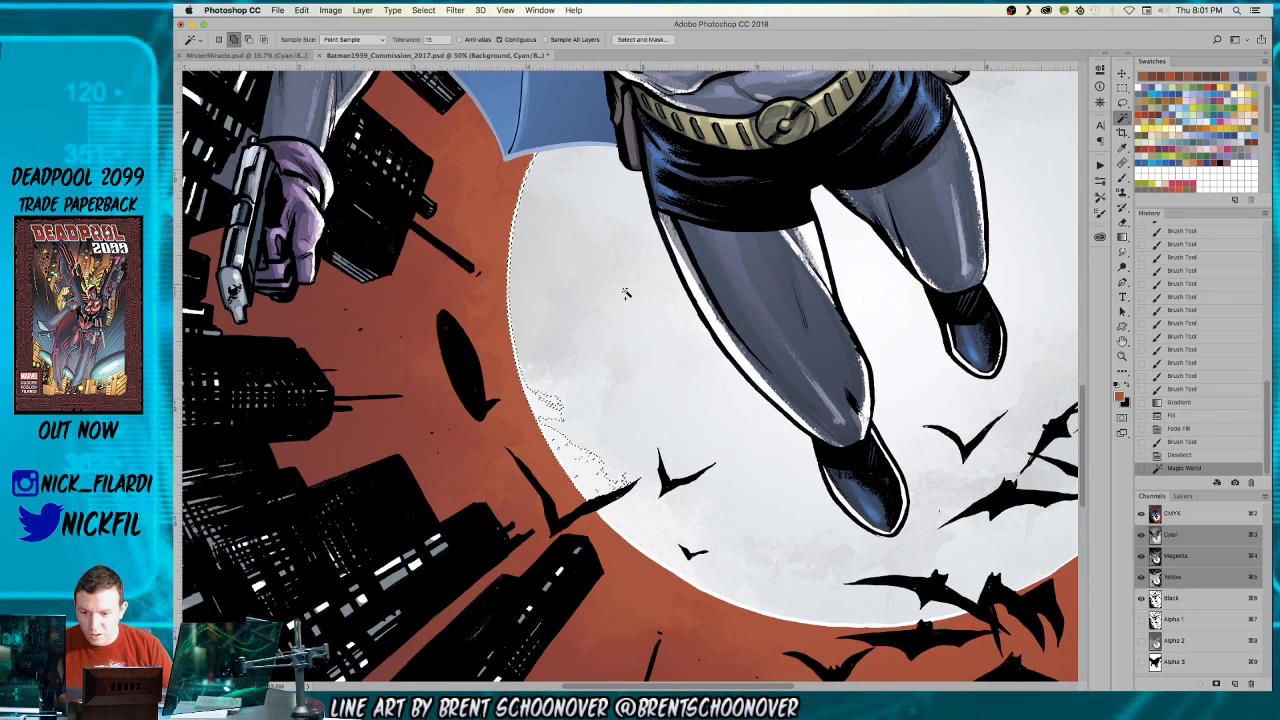
pyautogui.scroll(-5, 428, 326)
pyautogui.hscroll(5, 428, 326)
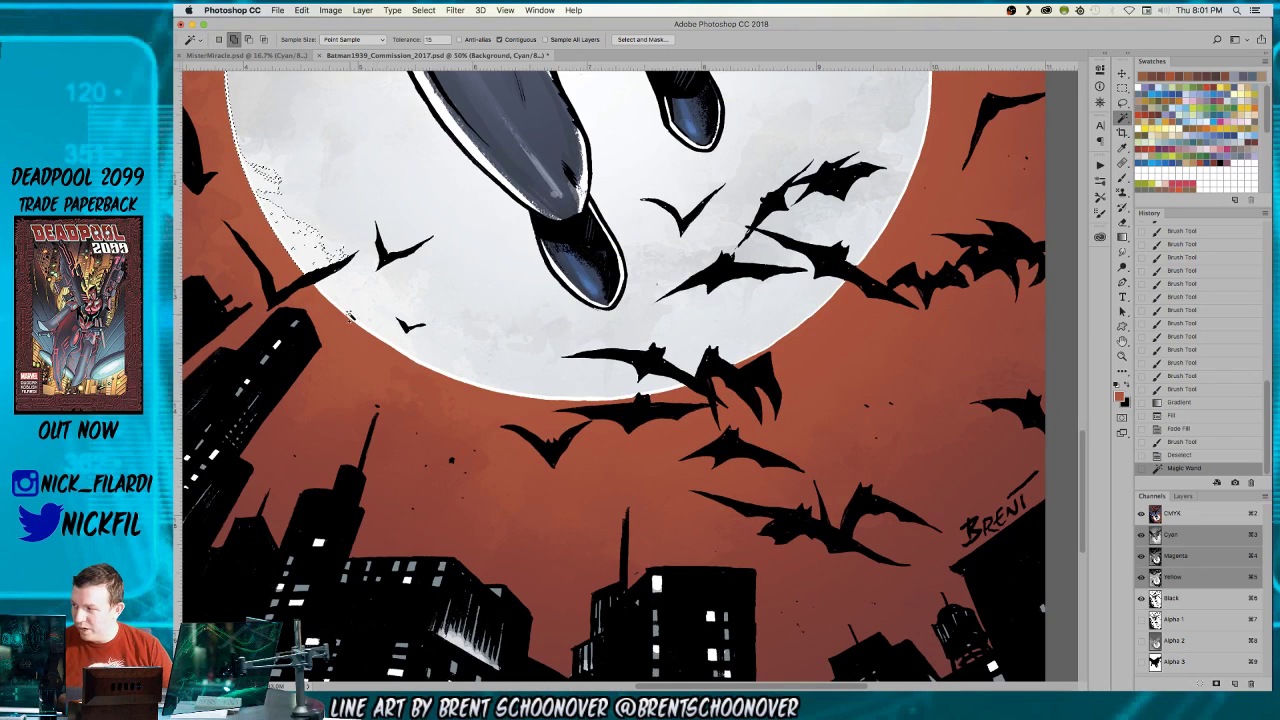
pyautogui.press('super+d')
pyautogui.hscroll(3, 463, 296)
pyautogui.scroll(2, 463, 296)
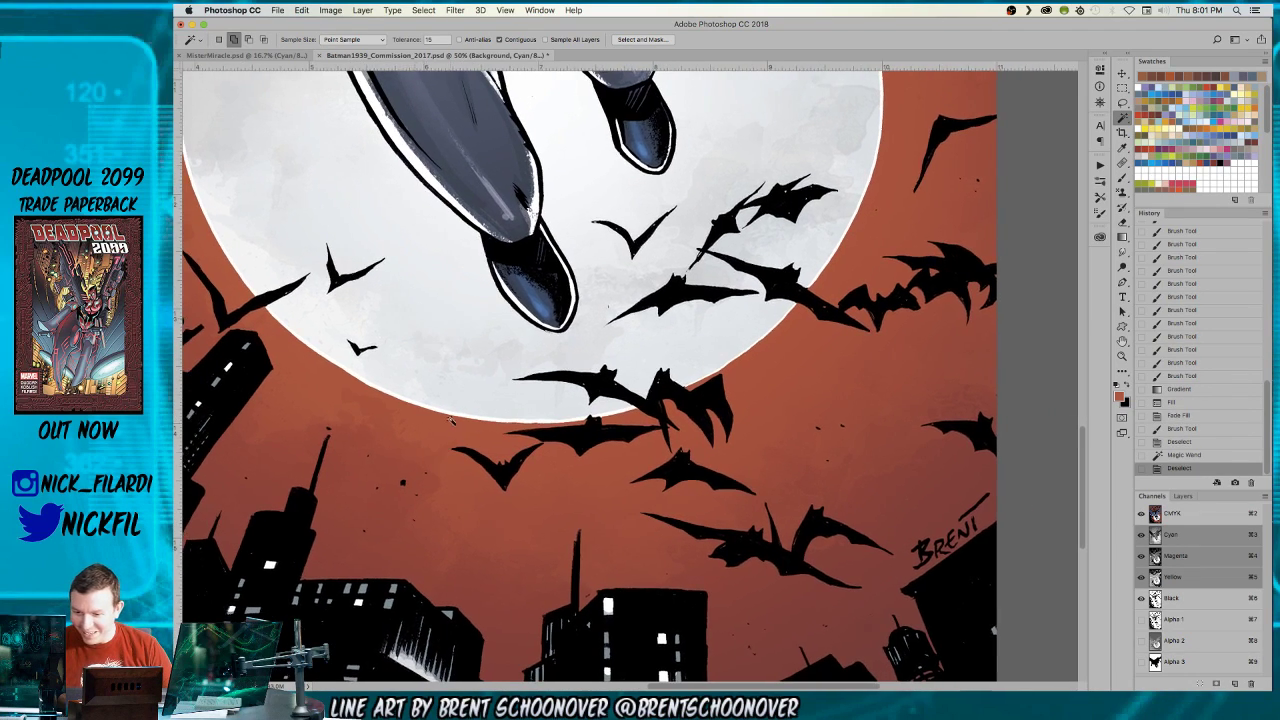
pyautogui.click(433, 410)
pyautogui.press('super+d')
pyautogui.click(1197, 643)
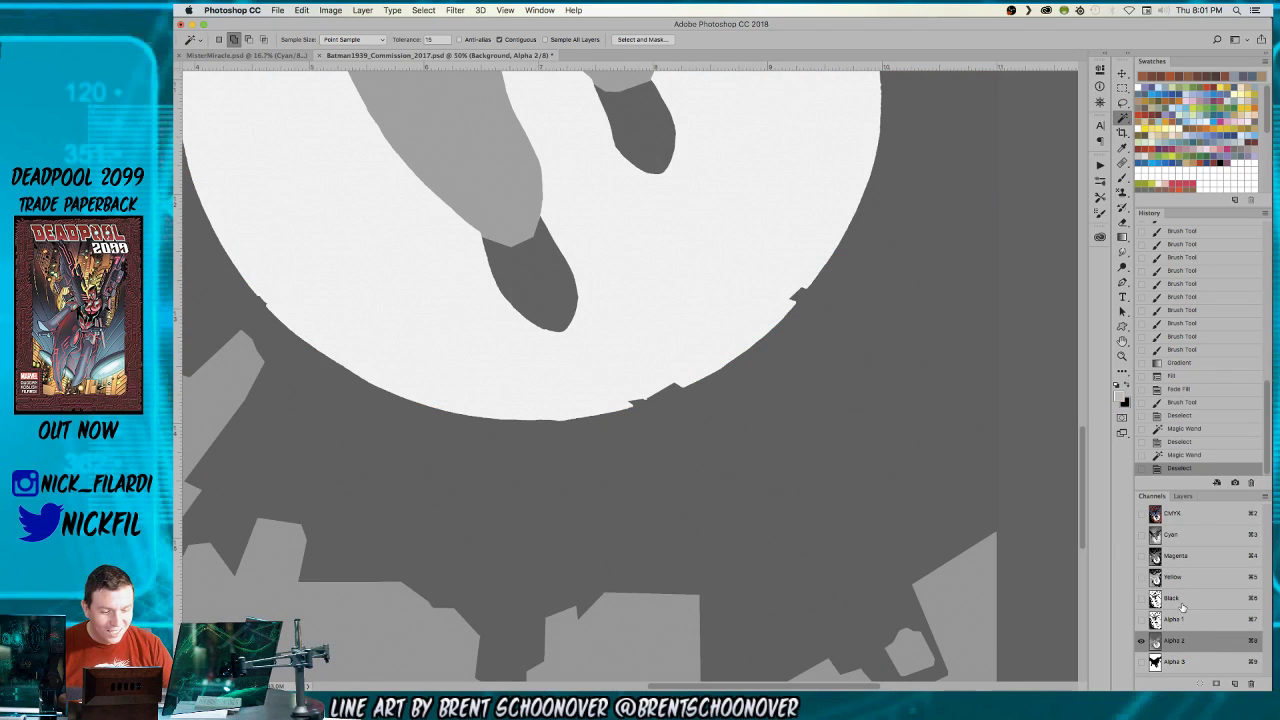
pyautogui.click(1184, 601)
# - Activate the CMYK composite channel and select the moon's white rim section by section with the contiguous Magic Wand
pyautogui.click(1186, 515)
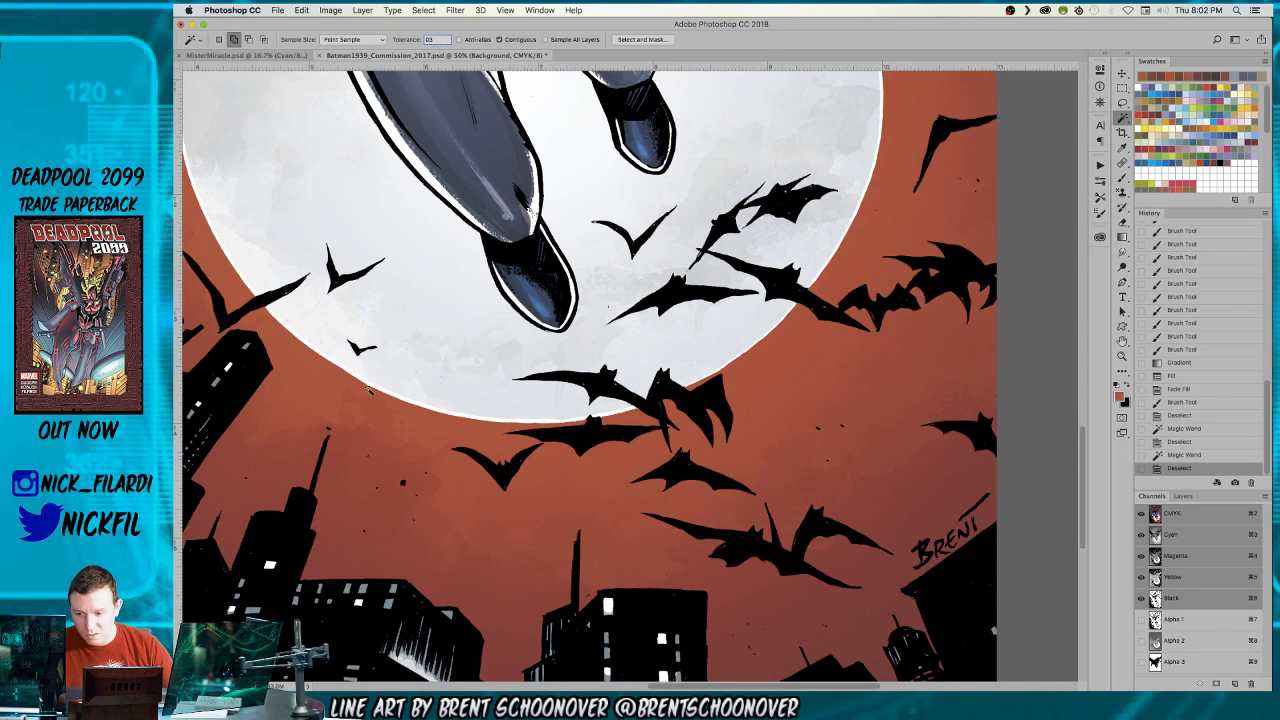
pyautogui.click(383, 392)
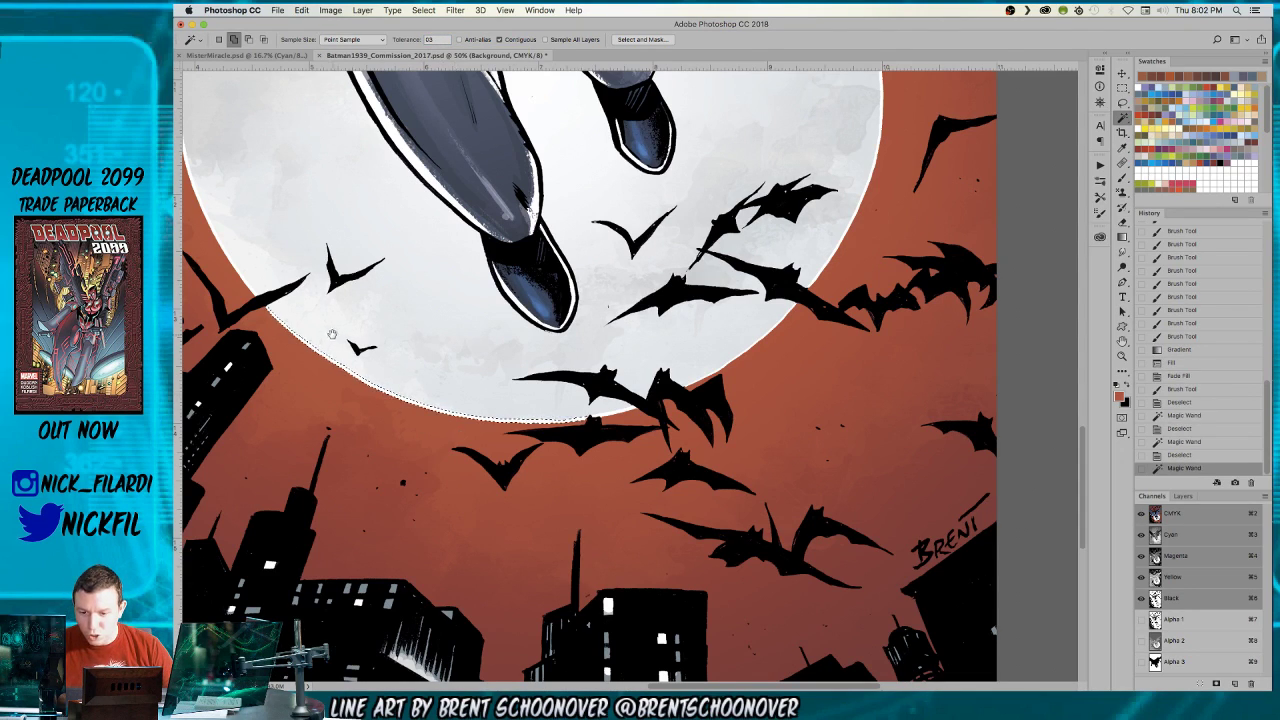
pyautogui.moveTo(318, 318); pyautogui.dragTo(643, 391)
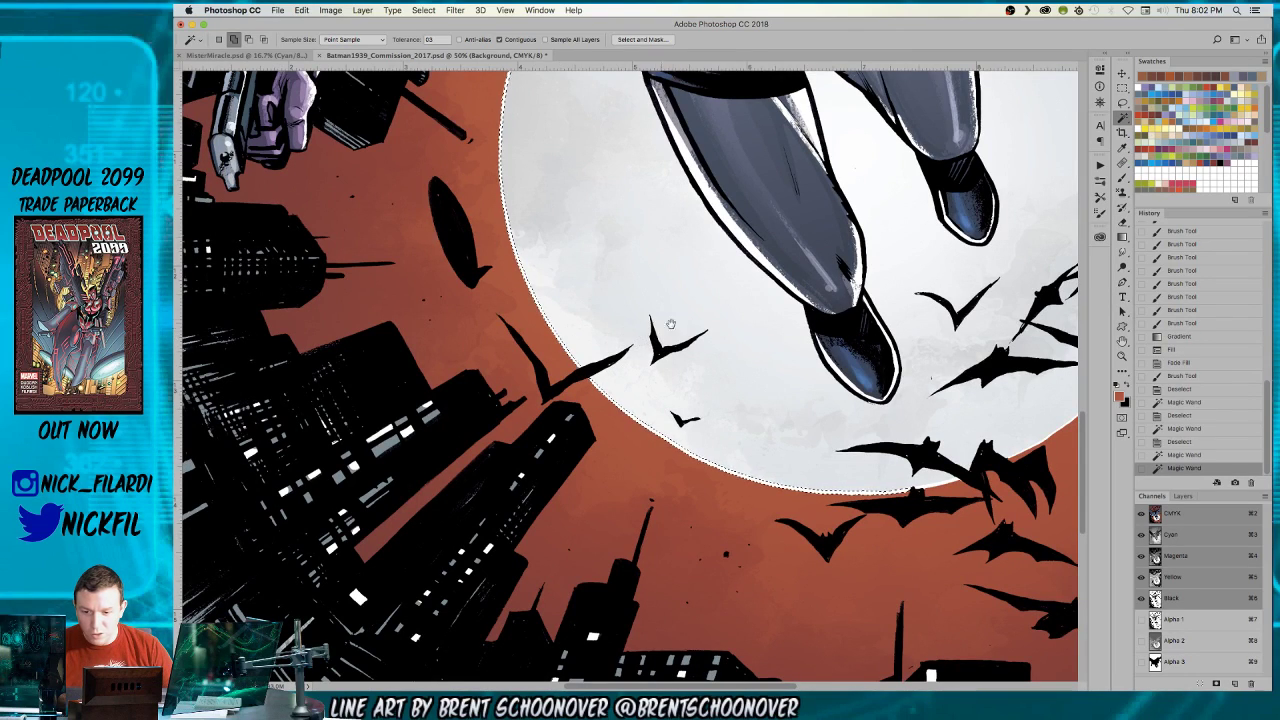
pyautogui.scroll(5, 740, 310)
pyautogui.hscroll(5, 740, 310)
pyautogui.moveTo(925, 285); pyautogui.dragTo(606, 408)
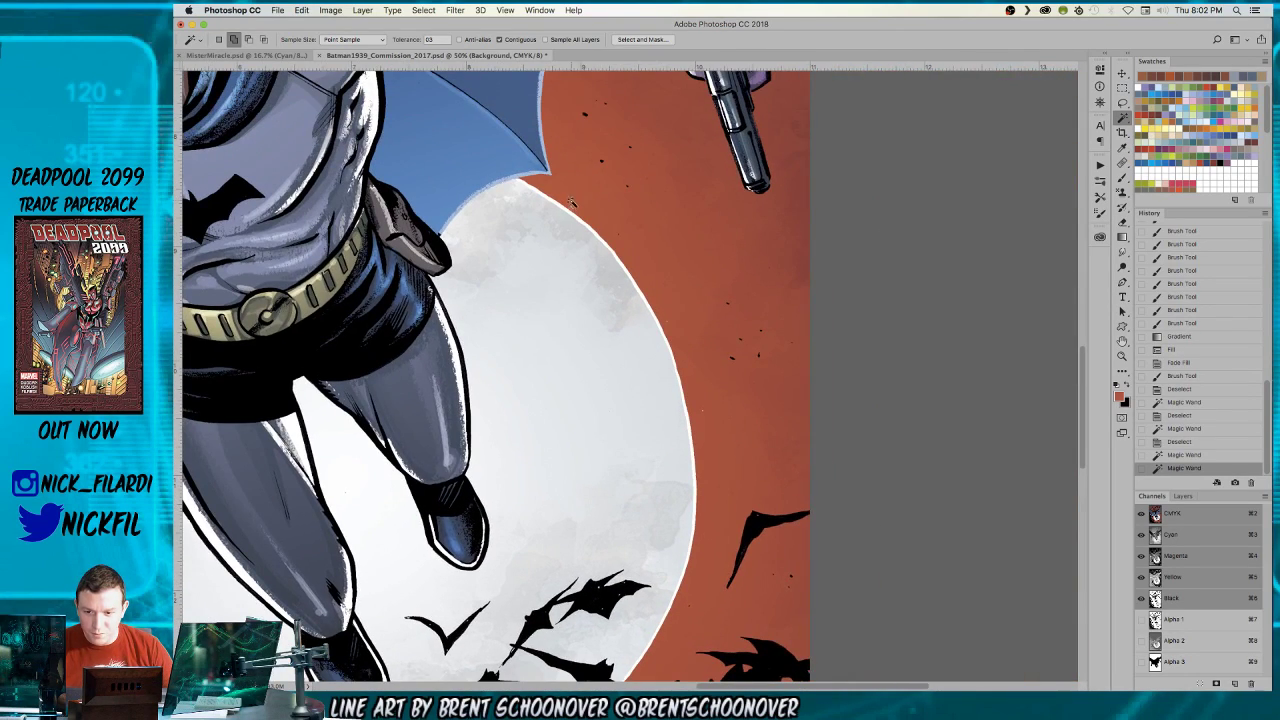
pyautogui.scroll(-5, 640, 265)
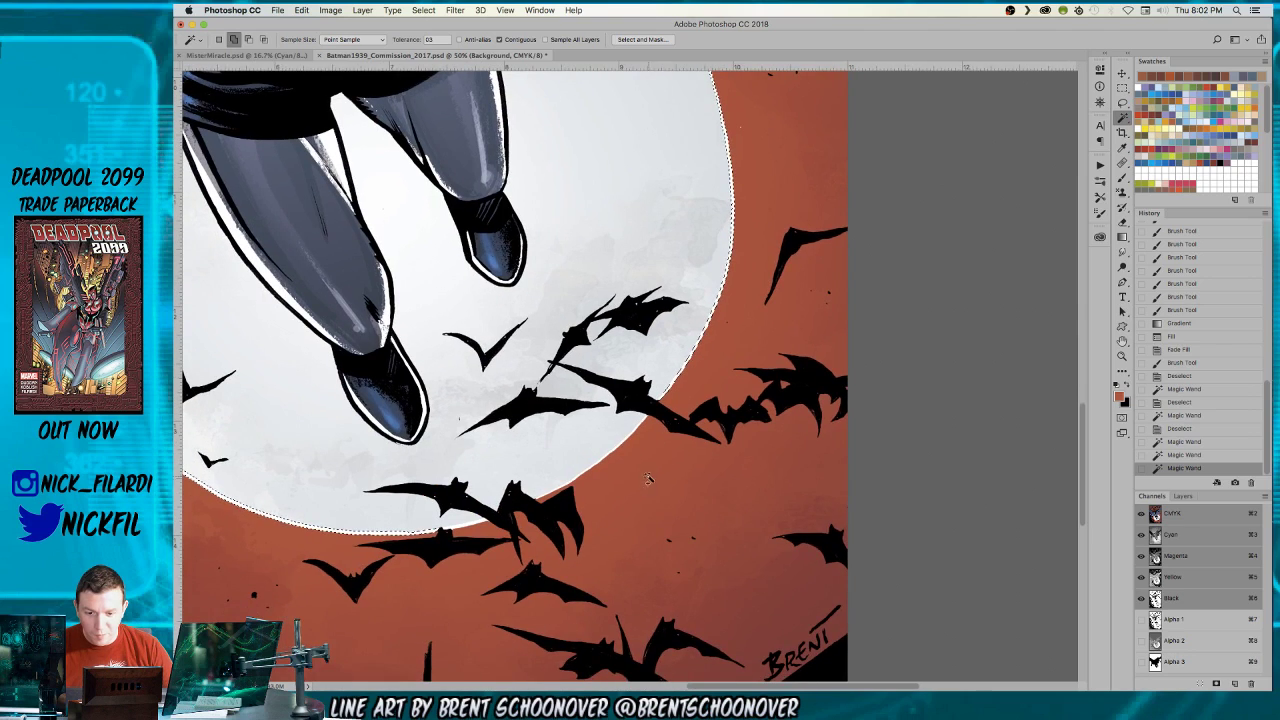
pyautogui.click(622, 444)
# - Fill the selected moon rim with the foreground color, refill it with an orange-red swatch, and drop the selection
pyautogui.press('z')
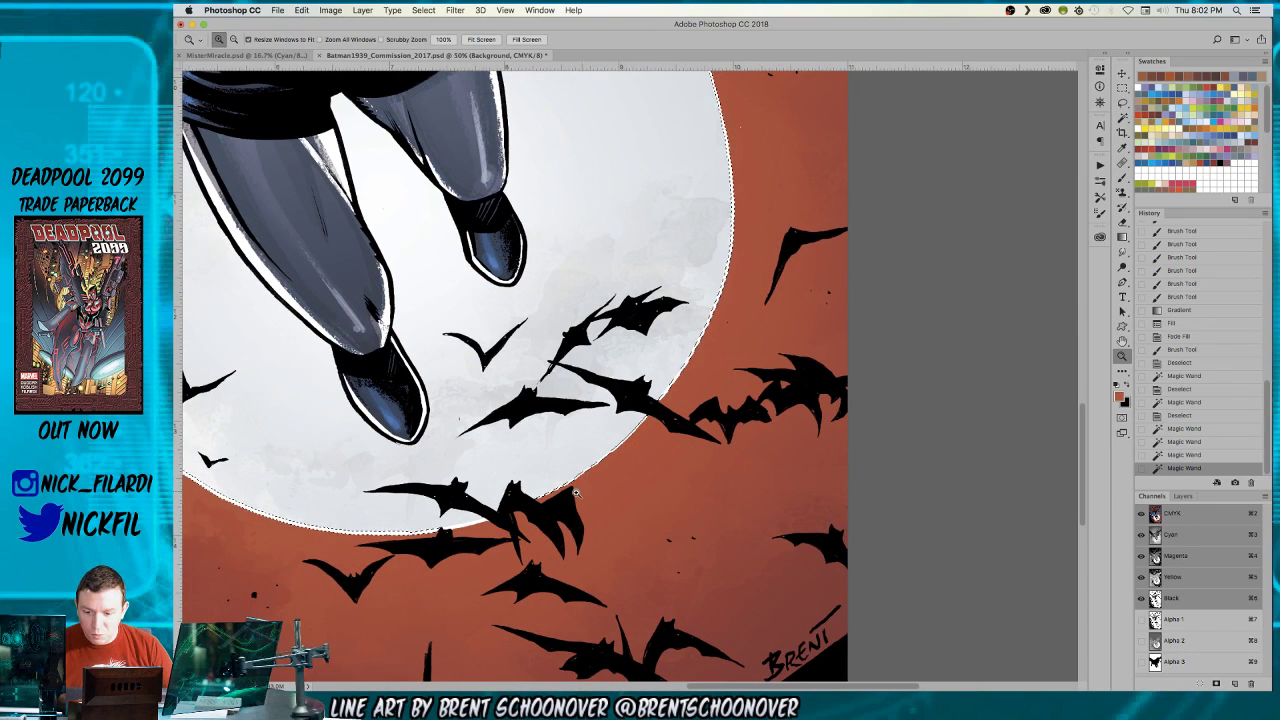
pyautogui.click(622, 465)
pyautogui.moveTo(375, 507); pyautogui.dragTo(700, 452)
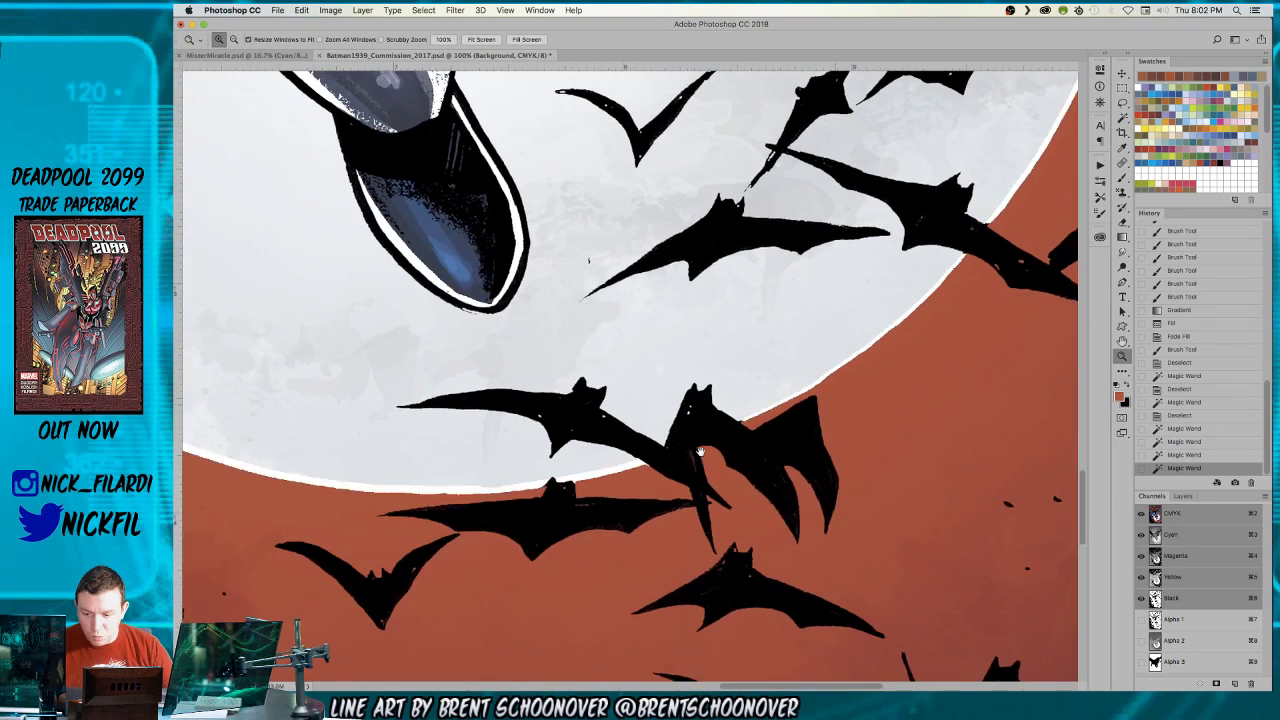
pyautogui.keyDown('alt'); pyautogui.click(574, 460); pyautogui.keyUp('alt')
pyautogui.keyDown('alt'); pyautogui.click(574, 460); pyautogui.keyUp('alt')
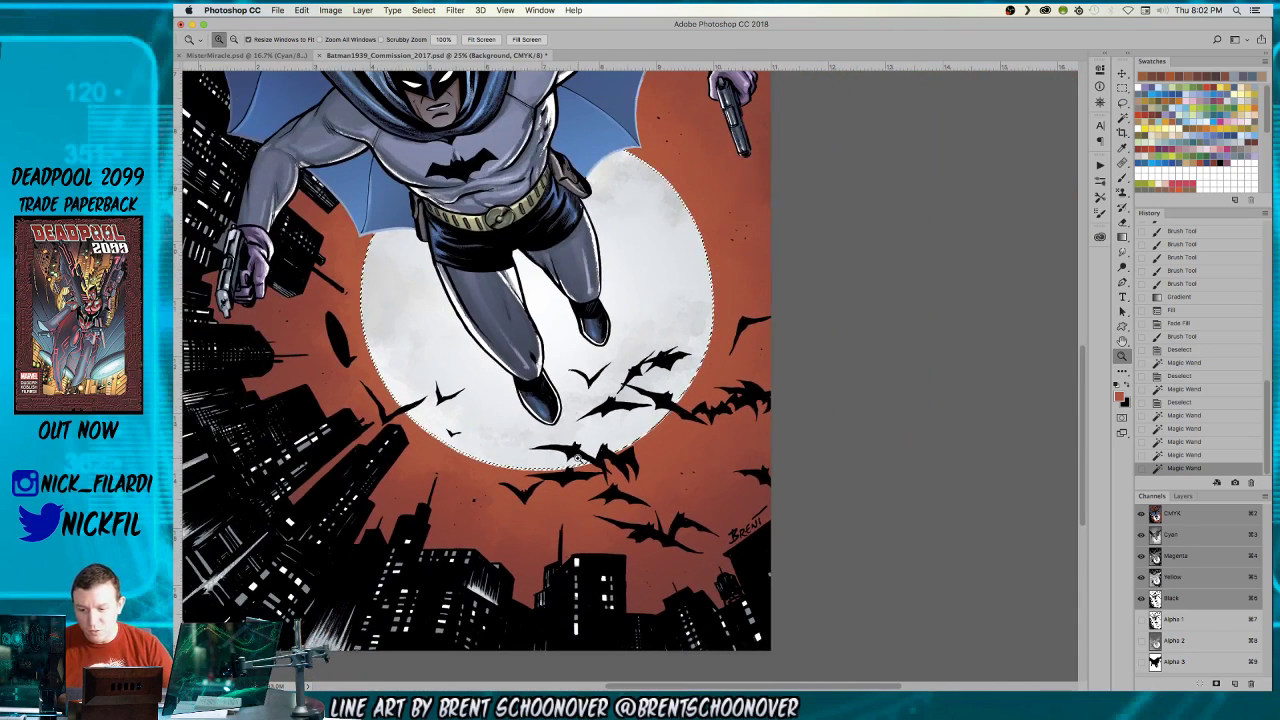
pyautogui.hotkey('alt', 'BackSpace')
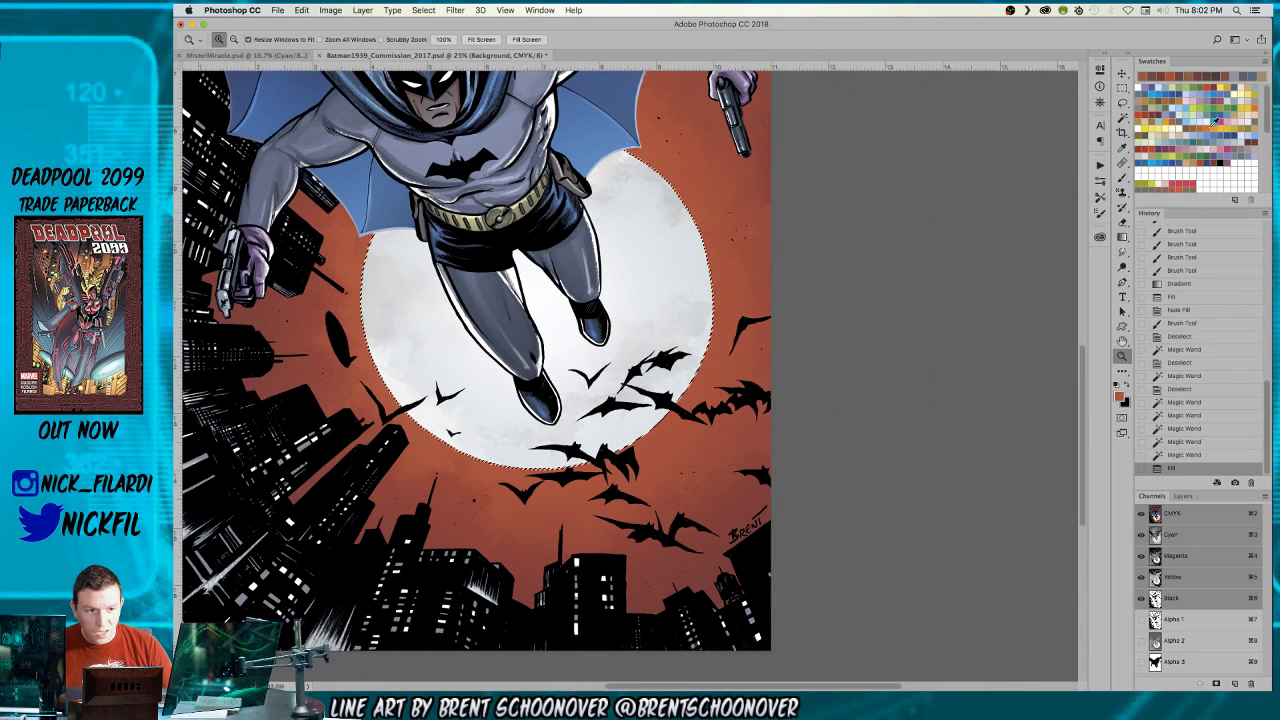
pyautogui.click(1208, 84)
pyautogui.hotkey('alt', 'BackSpace')
pyautogui.press('super+d')
pyautogui.moveTo(608, 240); pyautogui.dragTo(727, 283)
pyautogui.keyDown('alt'); pyautogui.click(700, 305); pyautogui.keyUp('alt')
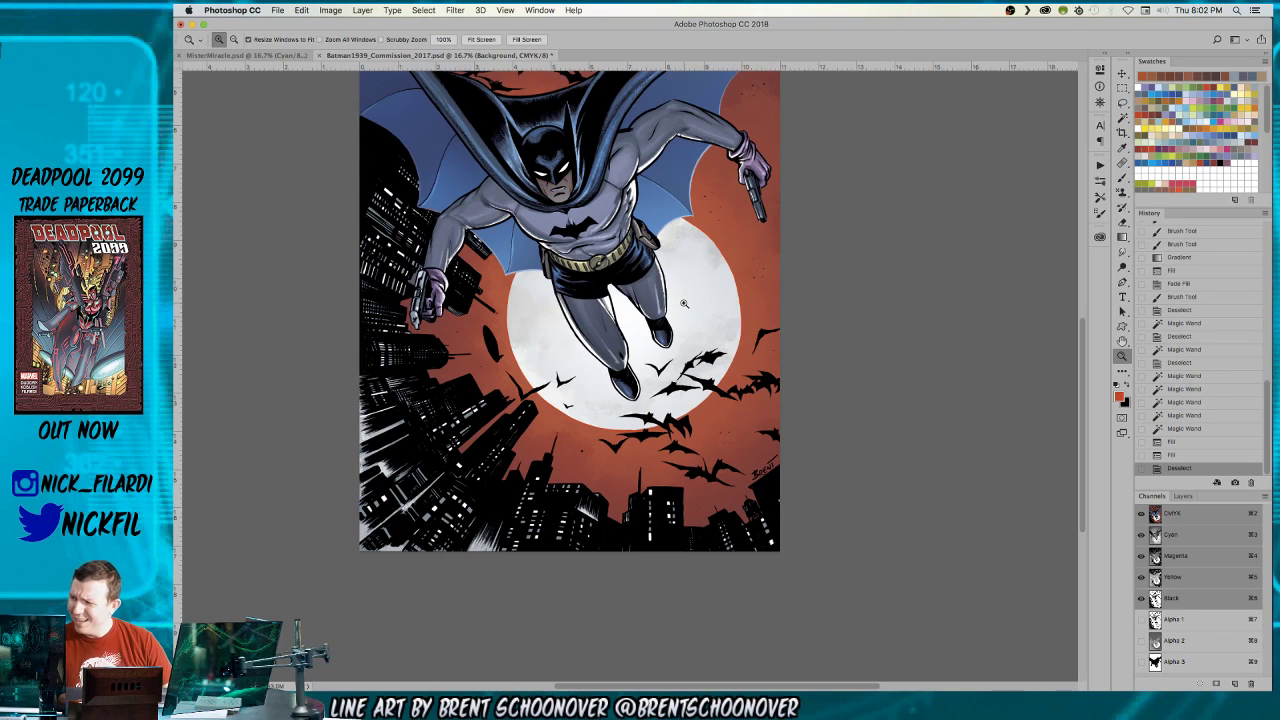
pyautogui.moveTo(712, 259); pyautogui.dragTo(746, 242)
pyautogui.press('w')
pyautogui.click(746, 242)
pyautogui.keyDown('shift'); pyautogui.click(727, 292); pyautogui.keyUp('shift')
pyautogui.keyDown('shift'); pyautogui.click(712, 300); pyautogui.keyUp('shift')
pyautogui.keyDown('shift'); pyautogui.click(700, 330); pyautogui.keyUp('shift')
pyautogui.press('super+d')
# - Show the Screen-mode glow on Layer 2 and make it the active layer
pyautogui.press('z')
pyautogui.moveTo(772, 347); pyautogui.dragTo(757, 259)
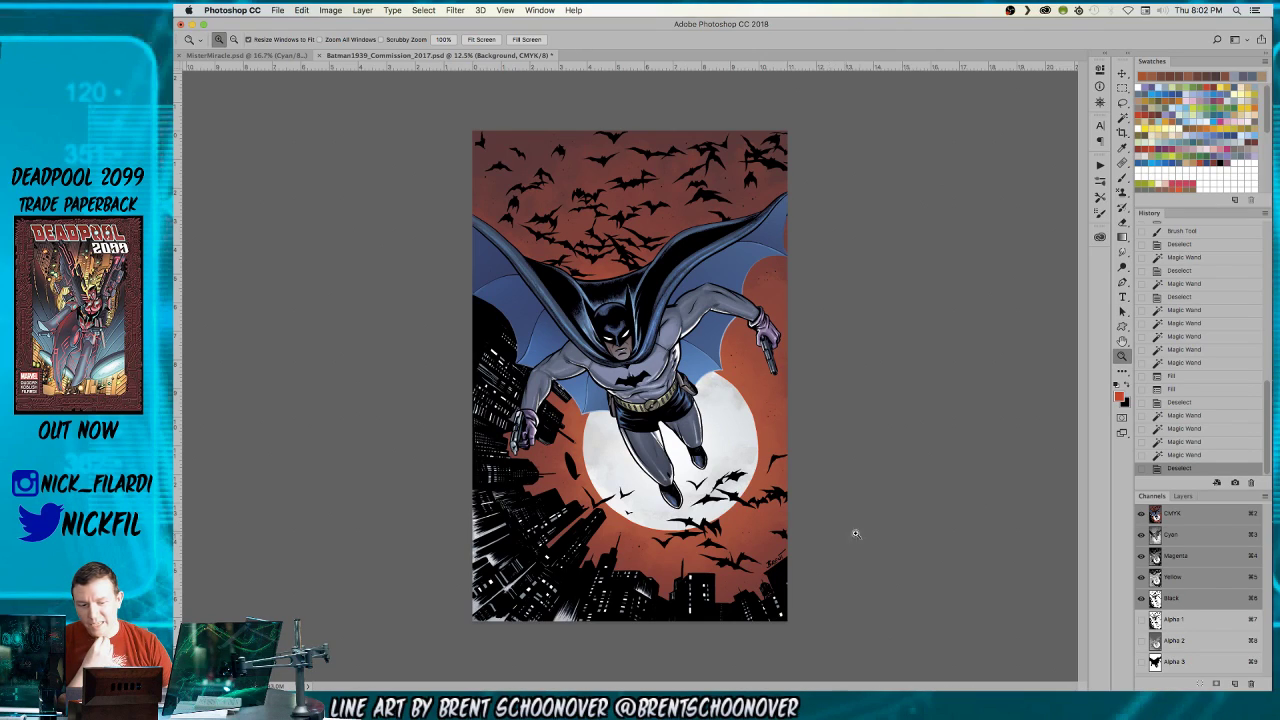
pyautogui.click(1183, 496)
pyautogui.click(1143, 563)
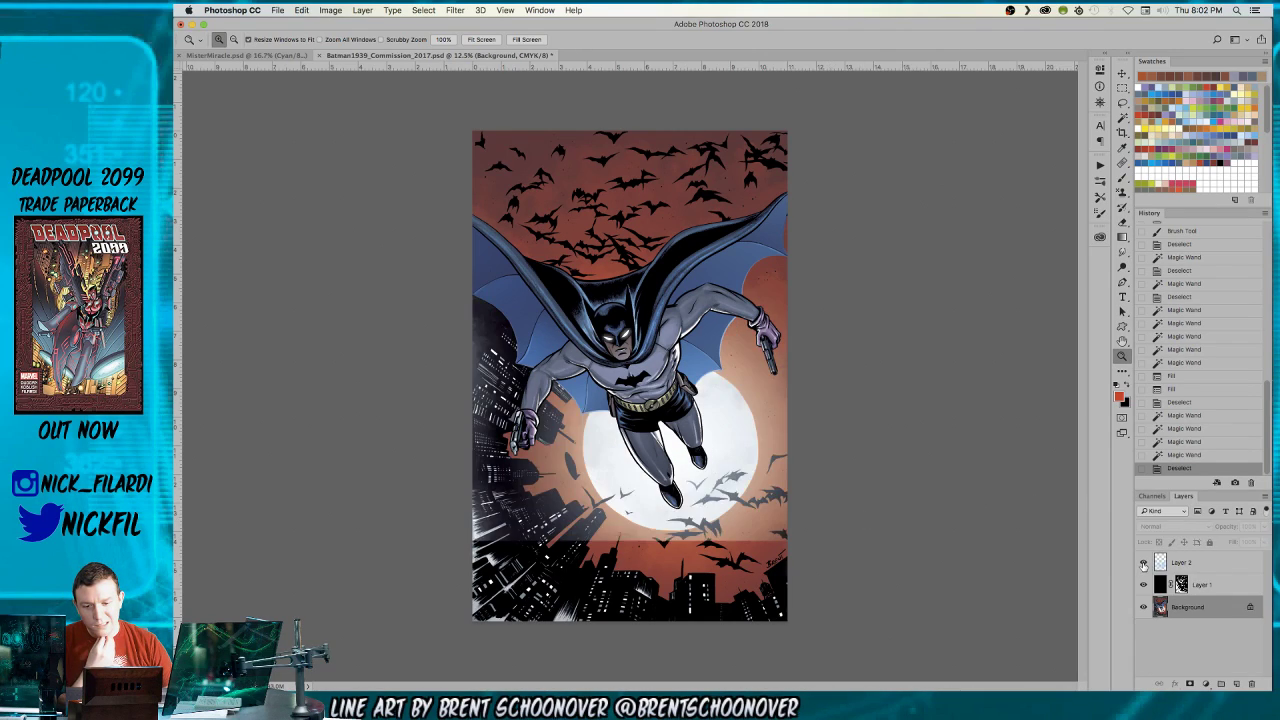
pyautogui.click(1193, 563)
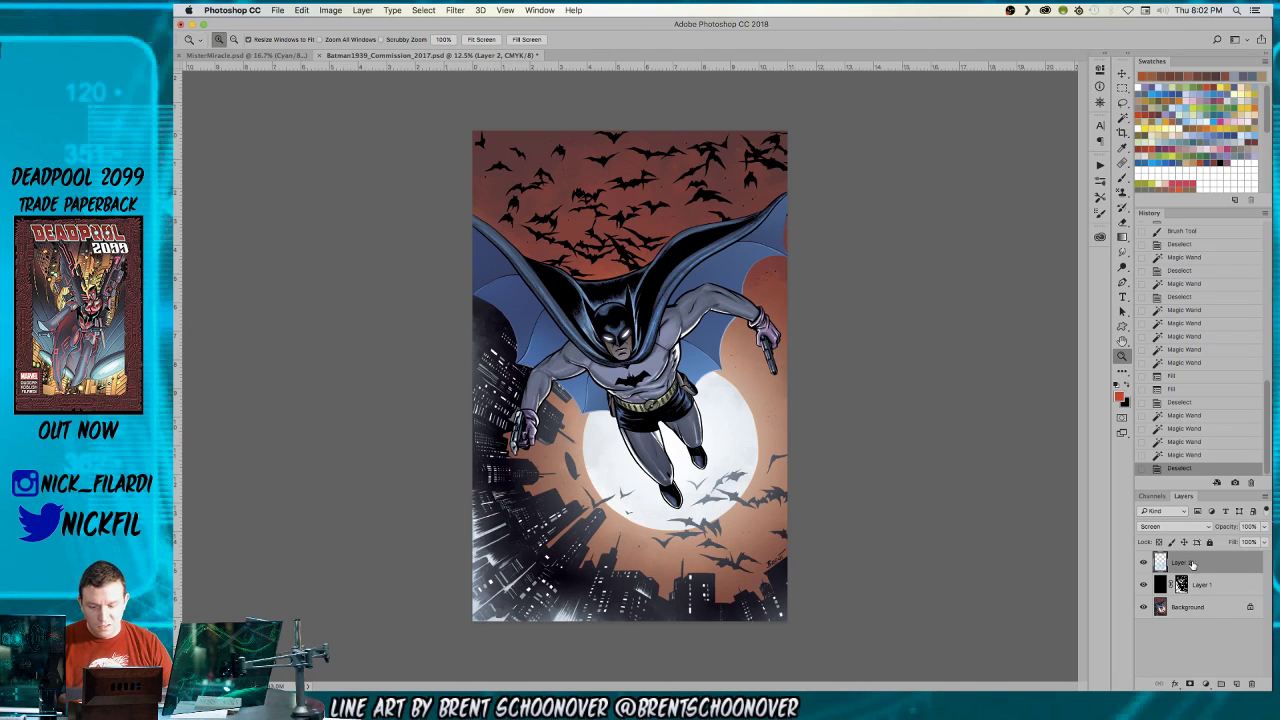
# - Shift the hue of Layer 2's glow to -180 with Hue/Saturation
pyautogui.press('super+u')
pyautogui.moveTo(929, 515); pyautogui.dragTo(894, 513)
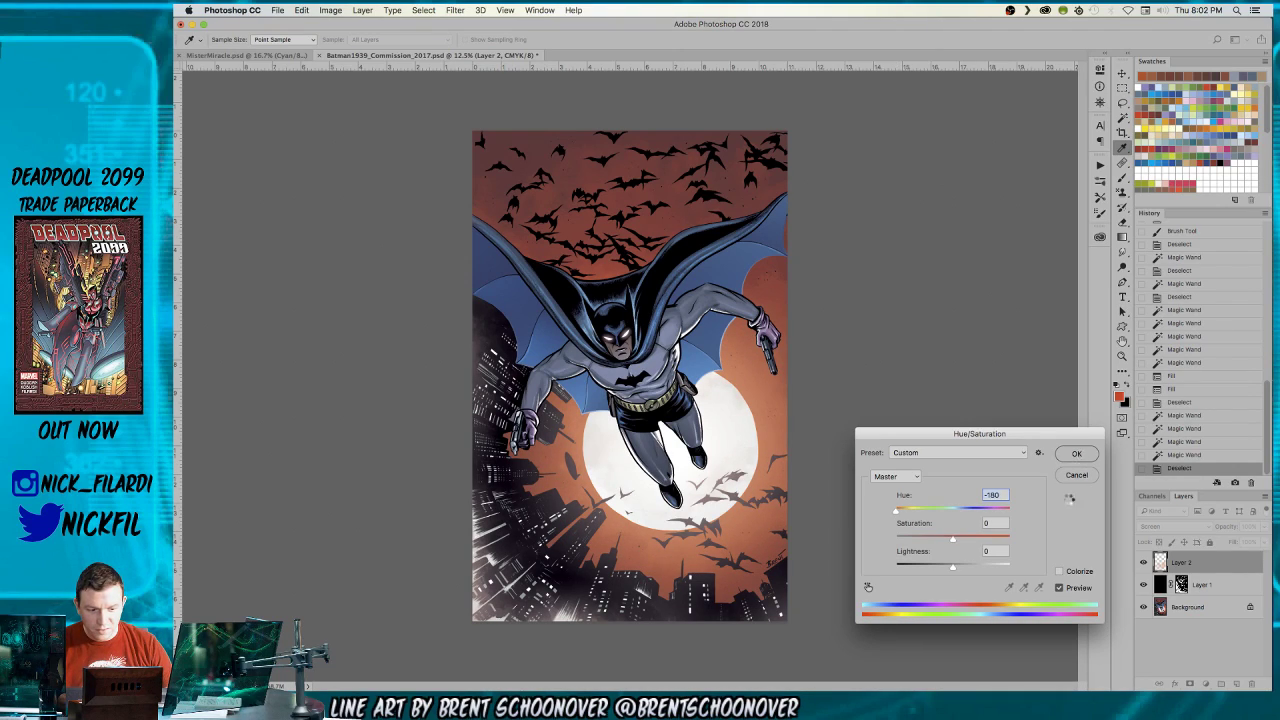
pyautogui.press('Return')
pyautogui.press('z')
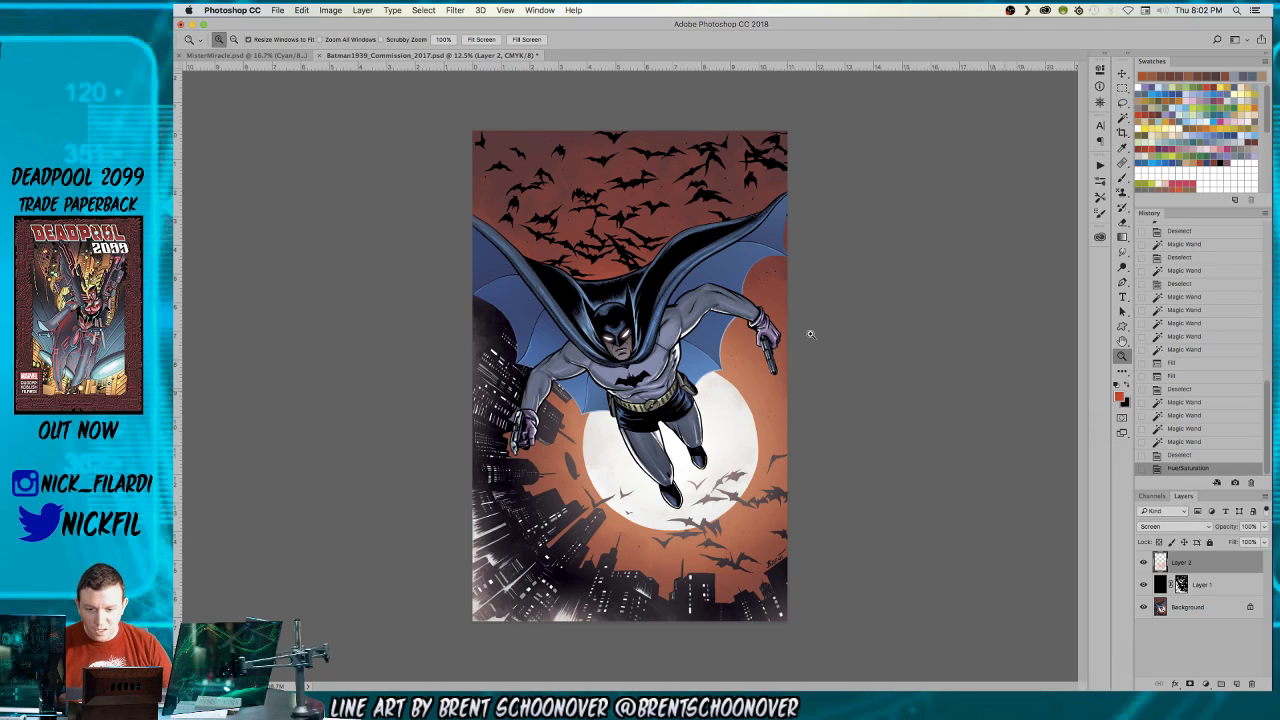
pyautogui.press('super+u')
pyautogui.click(969, 513)
pyautogui.moveTo(969, 513); pyautogui.dragTo(955, 513)
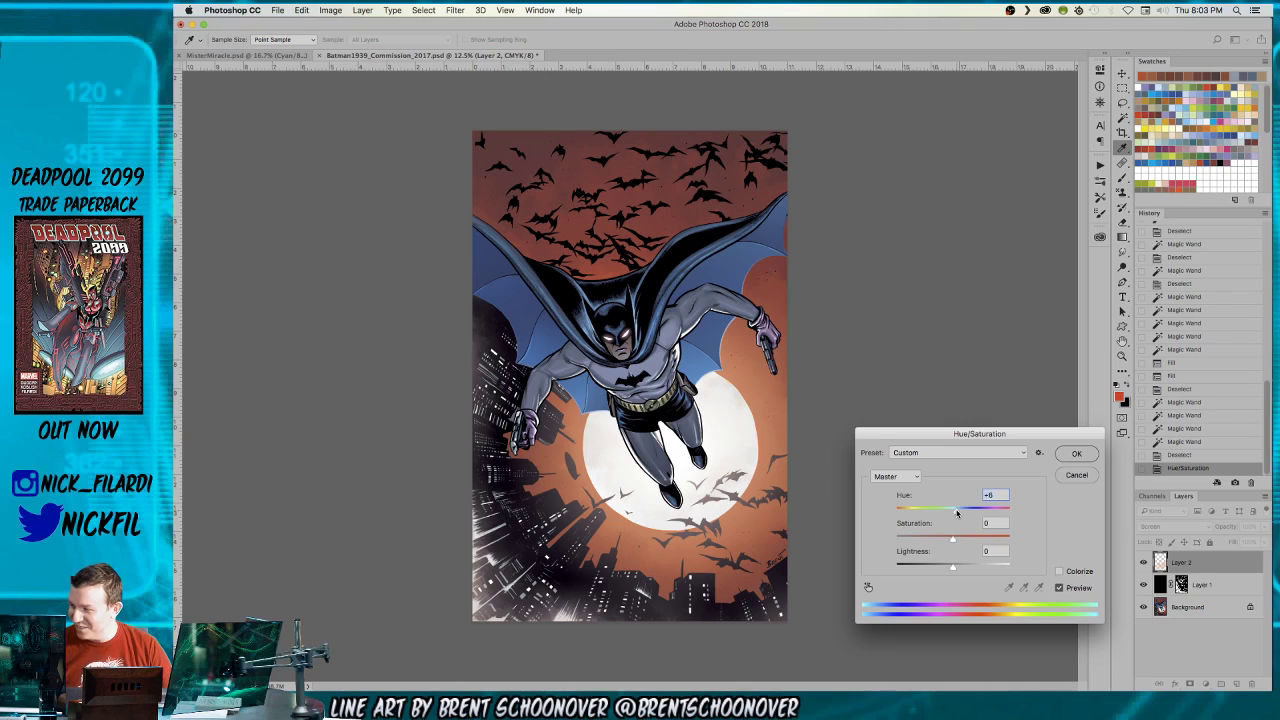
pyautogui.moveTo(956, 512); pyautogui.dragTo(972, 512)
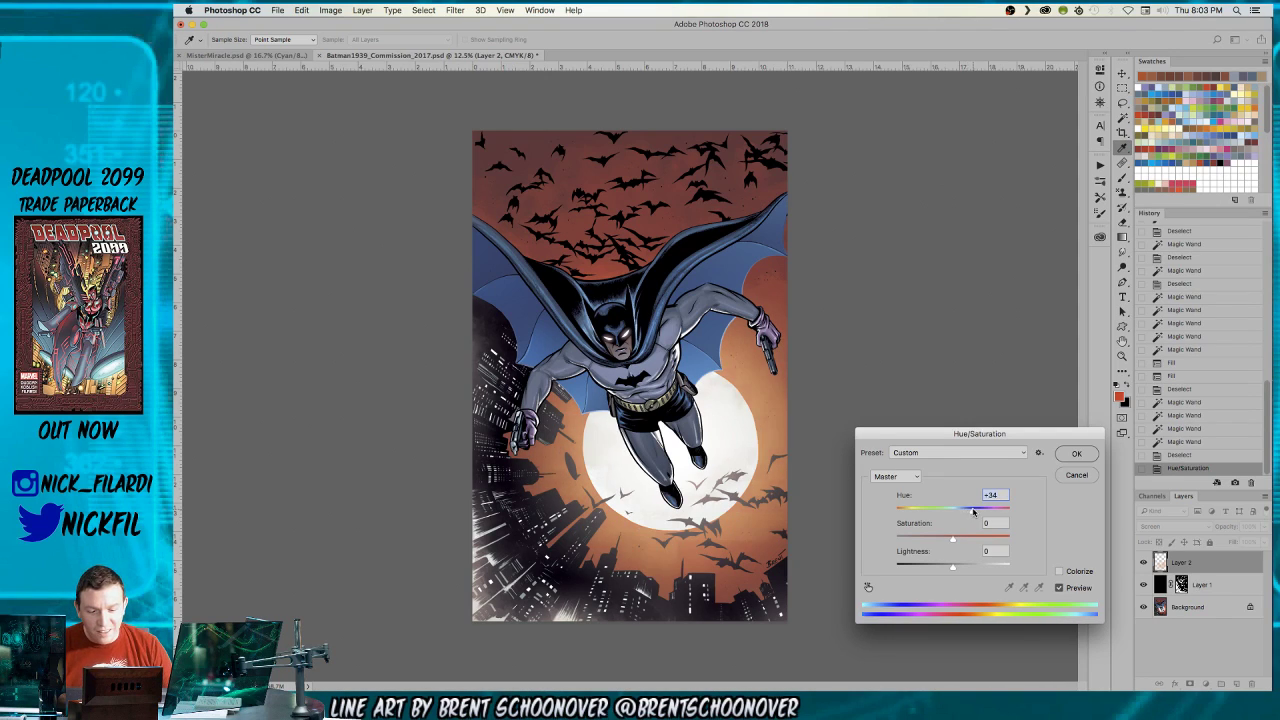
pyautogui.click(1076, 475)
# - Examine the recolored glow over the moon, bats and skyline at several magnifications, and make Layer 1 active
pyautogui.press('z')
pyautogui.click(714, 420)
pyautogui.moveTo(714, 420); pyautogui.dragTo(886, 435)
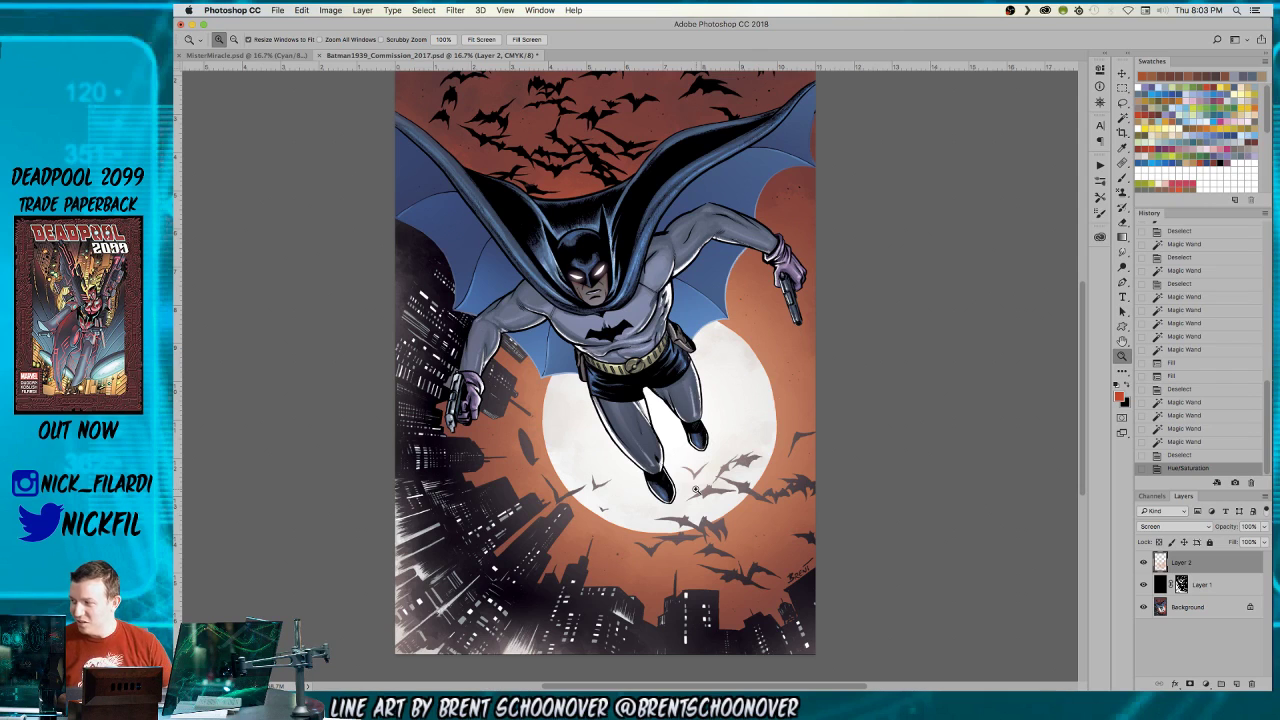
pyautogui.click(708, 425)
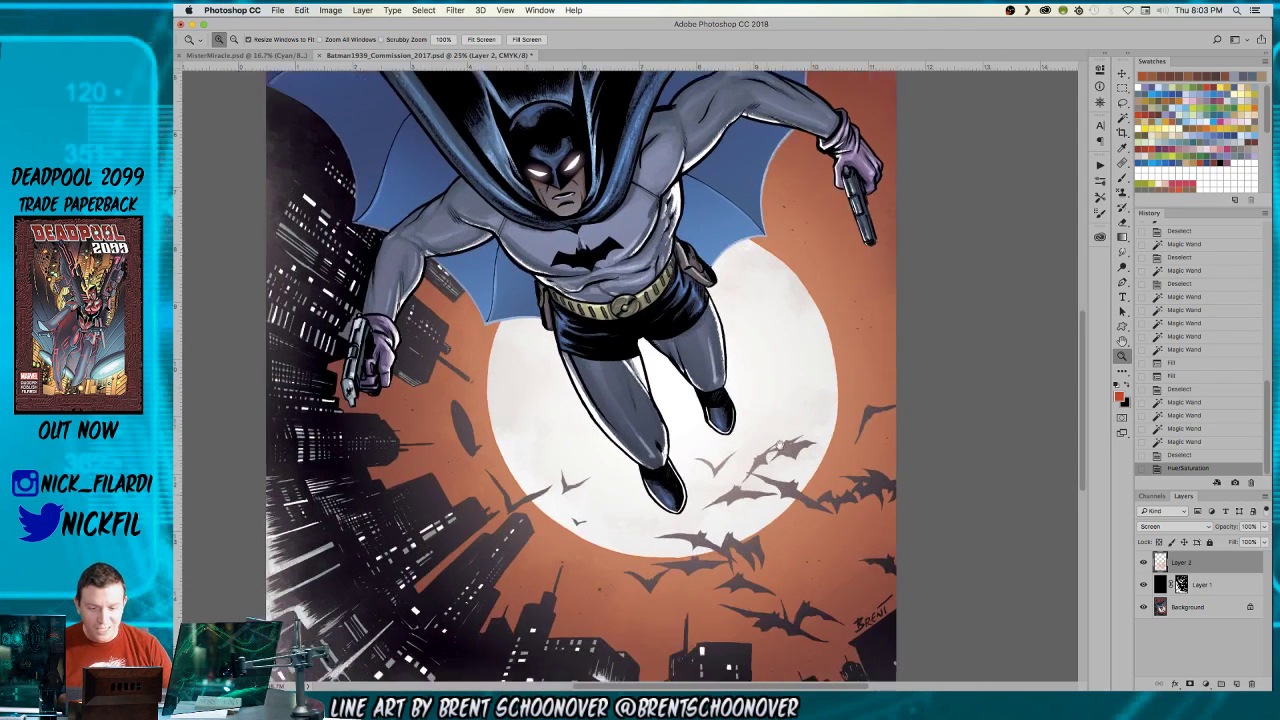
pyautogui.keyDown('alt'); pyautogui.click(738, 441); pyautogui.keyUp('alt')
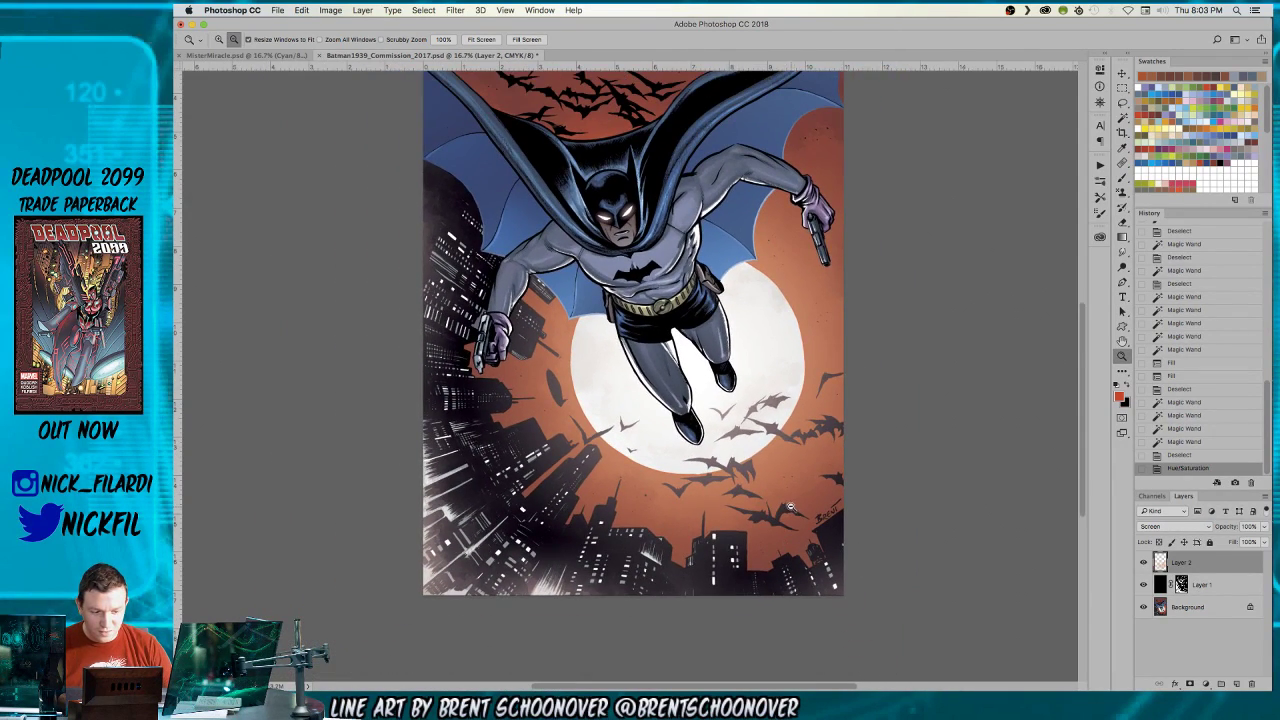
pyautogui.keyDown('alt'); pyautogui.click(854, 522); pyautogui.keyUp('alt')
pyautogui.click(1156, 586)
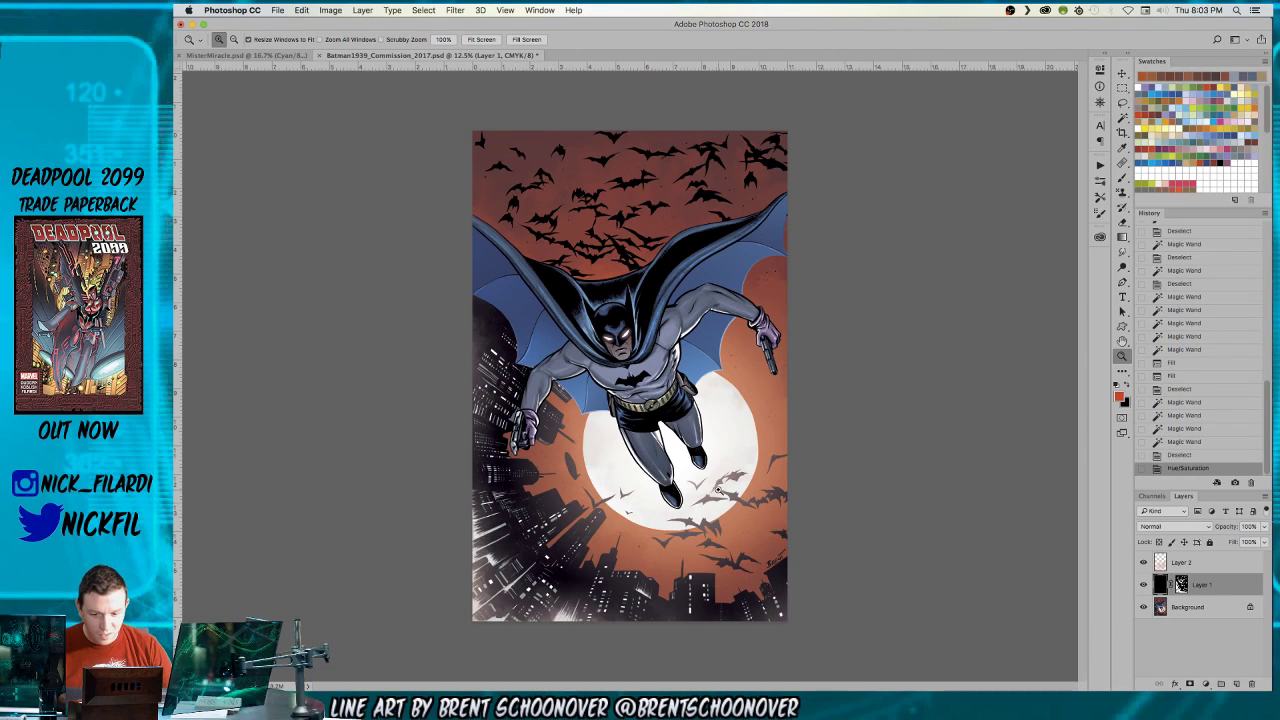
pyautogui.click(750, 486)
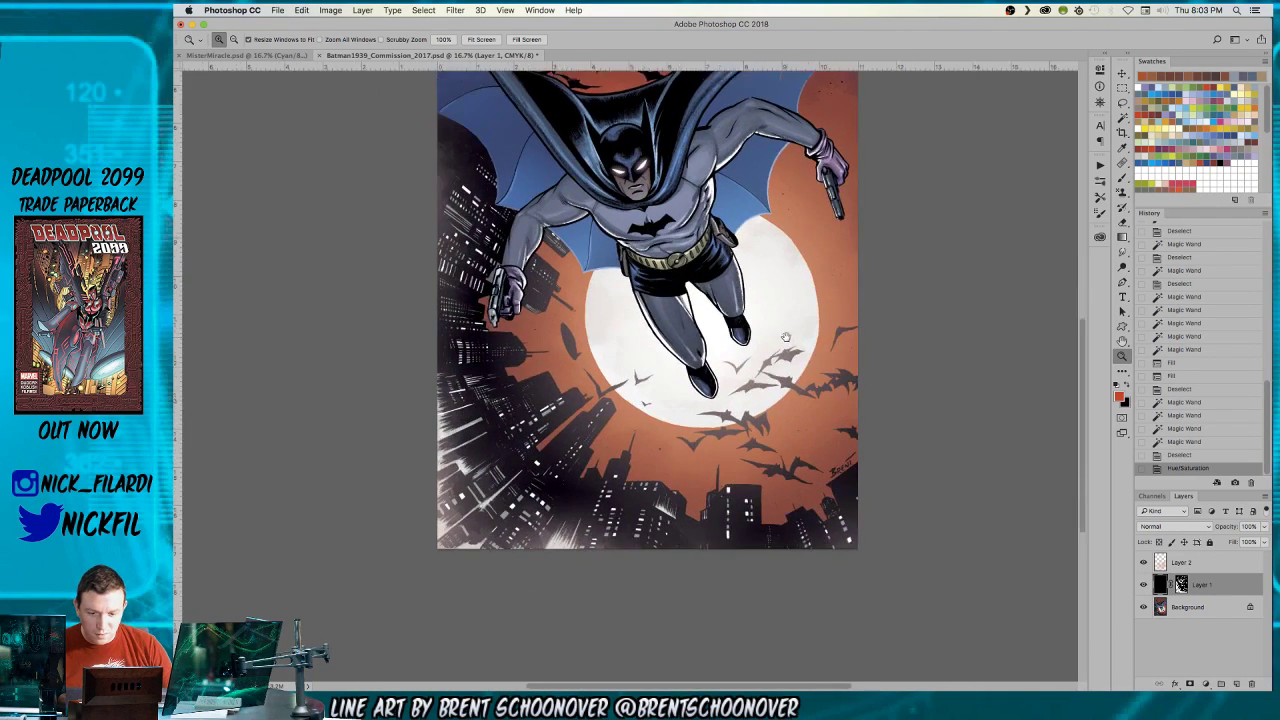
pyautogui.scroll(3, 784, 337)
pyautogui.keyDown('alt'); pyautogui.click(780, 420); pyautogui.keyUp('alt')
pyautogui.press('w')
pyautogui.click(800, 536)
pyautogui.press('super+d')
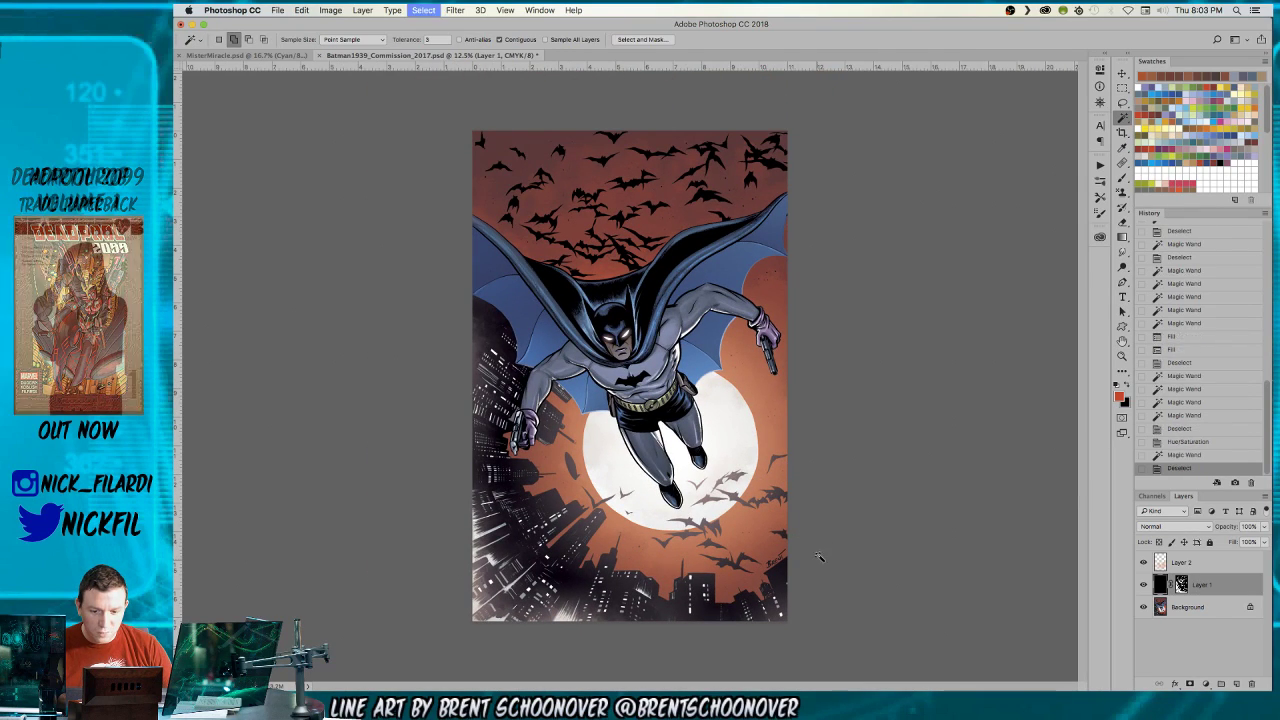
# - On the Background layer, select the moon shape from the Alpha 2 channel with the Magic Wand and return to the CMYK composite
pyautogui.click(1193, 613)
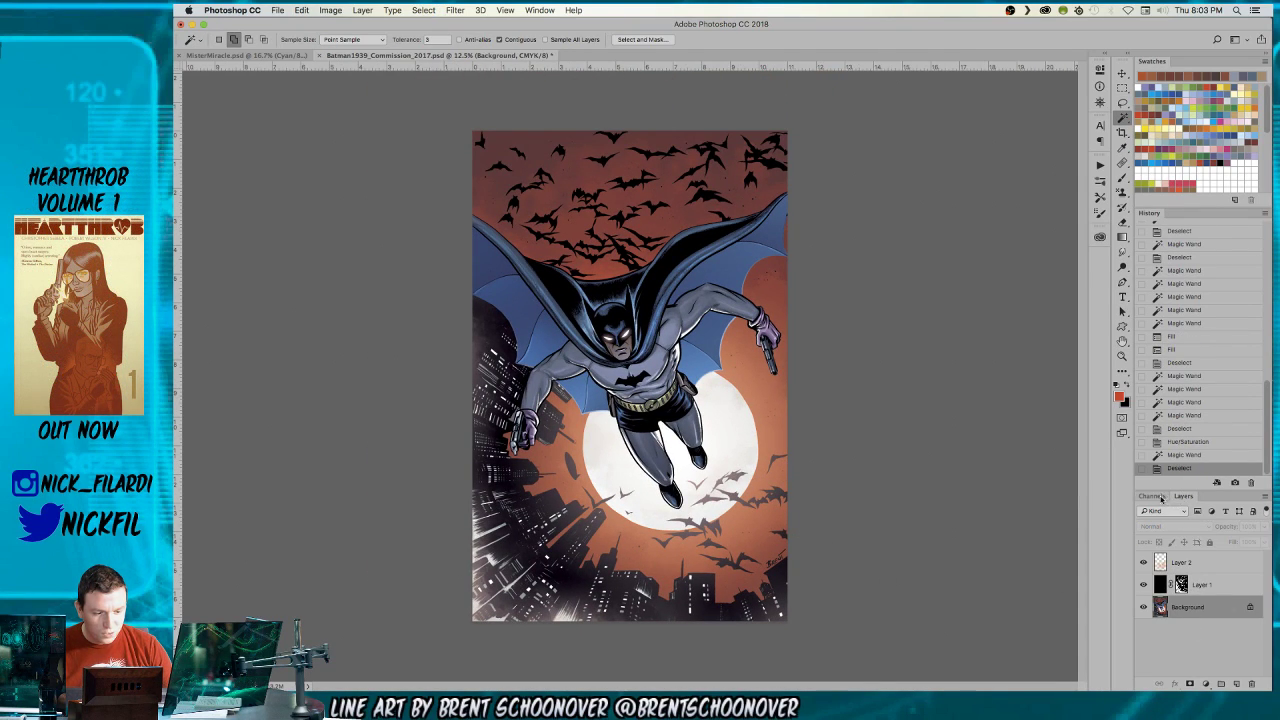
pyautogui.click(1152, 496)
pyautogui.click(1175, 640)
pyautogui.click(730, 448)
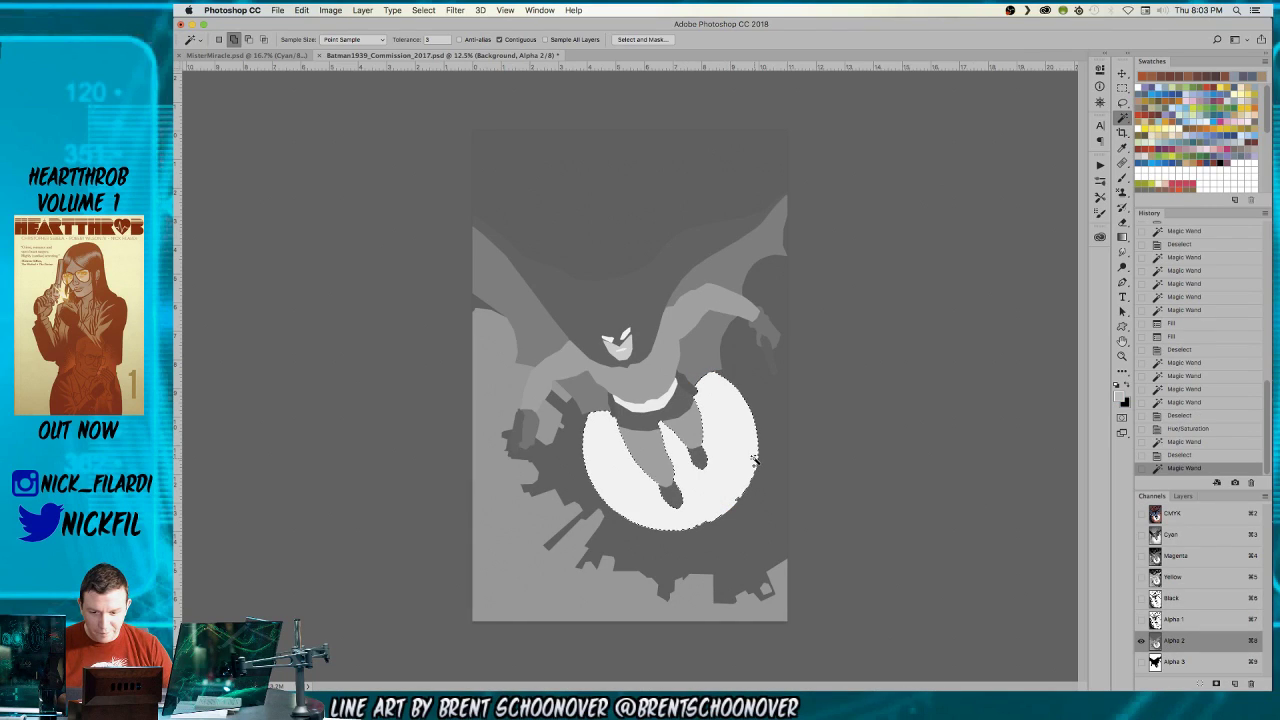
pyautogui.click(1184, 498)
pyautogui.click(1153, 497)
pyautogui.click(1174, 514)
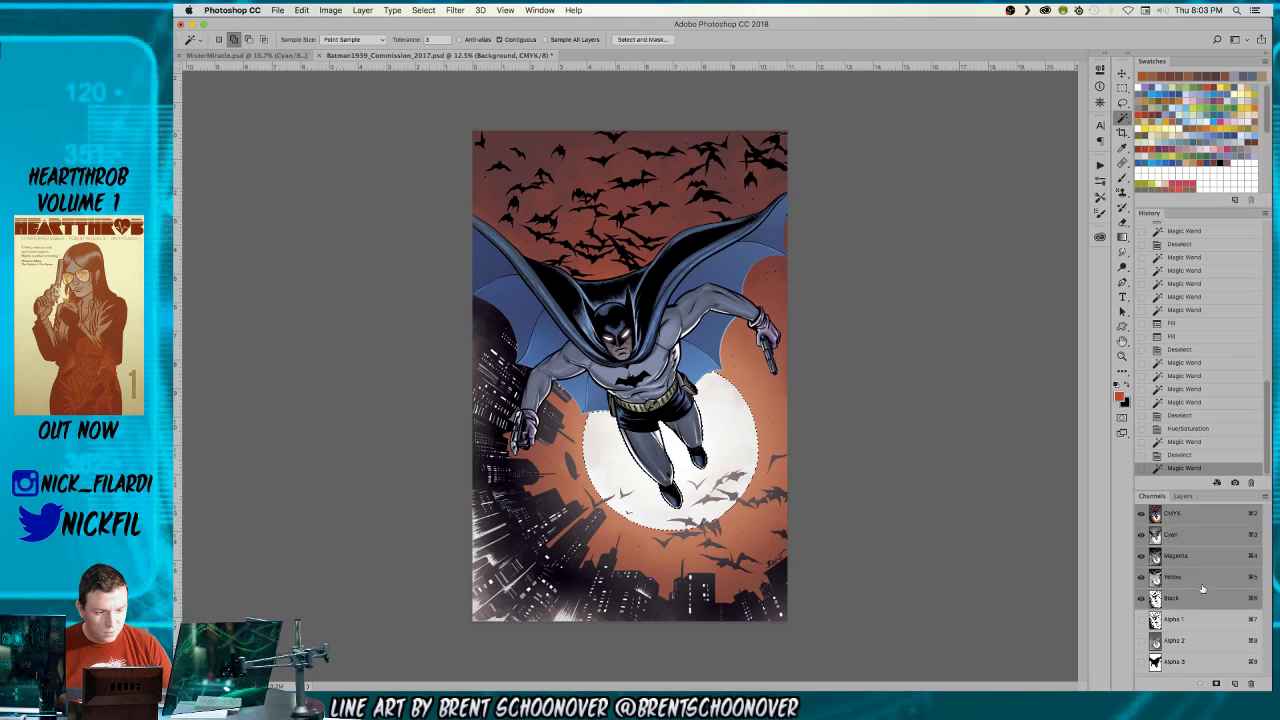
# - Limit editing to the Cyan, Magenta and Yellow channels with Black still visible, and fill the moon selection with the orange-red foreground color
pyautogui.click(1141, 598)
pyautogui.click(1141, 598)
pyautogui.press('z')
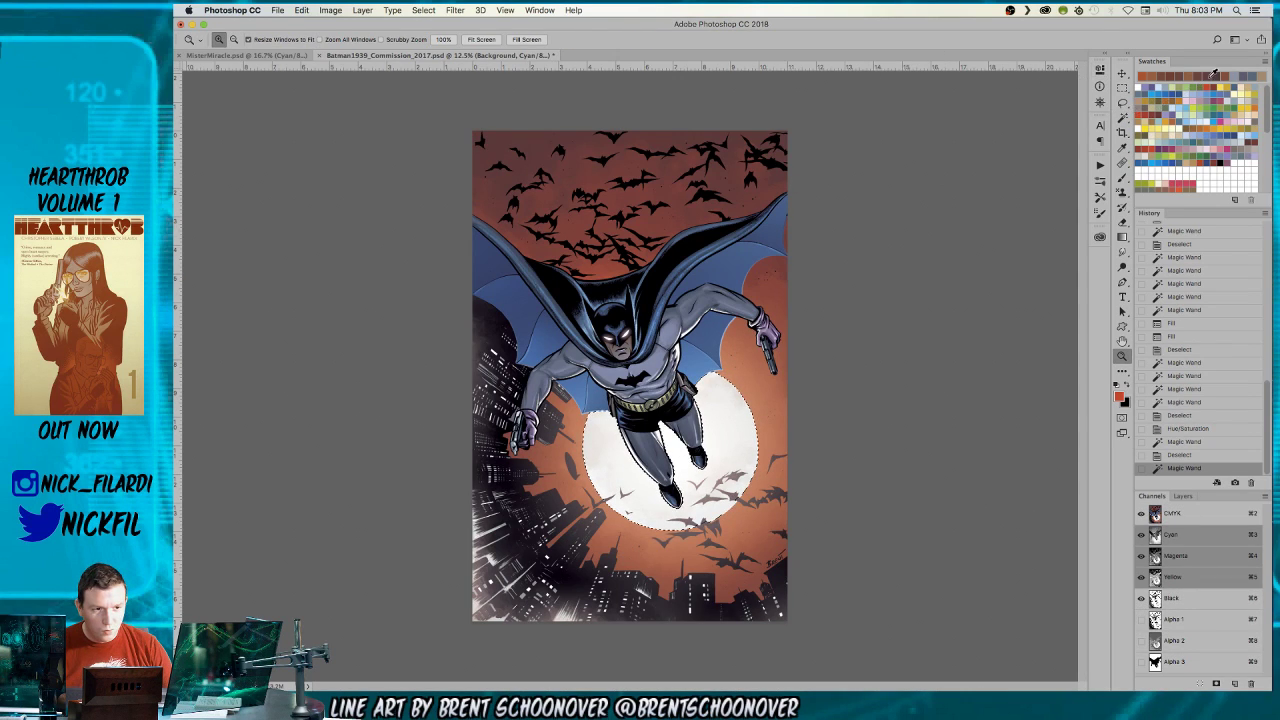
pyautogui.moveTo(718, 496); pyautogui.dragTo(719, 497)
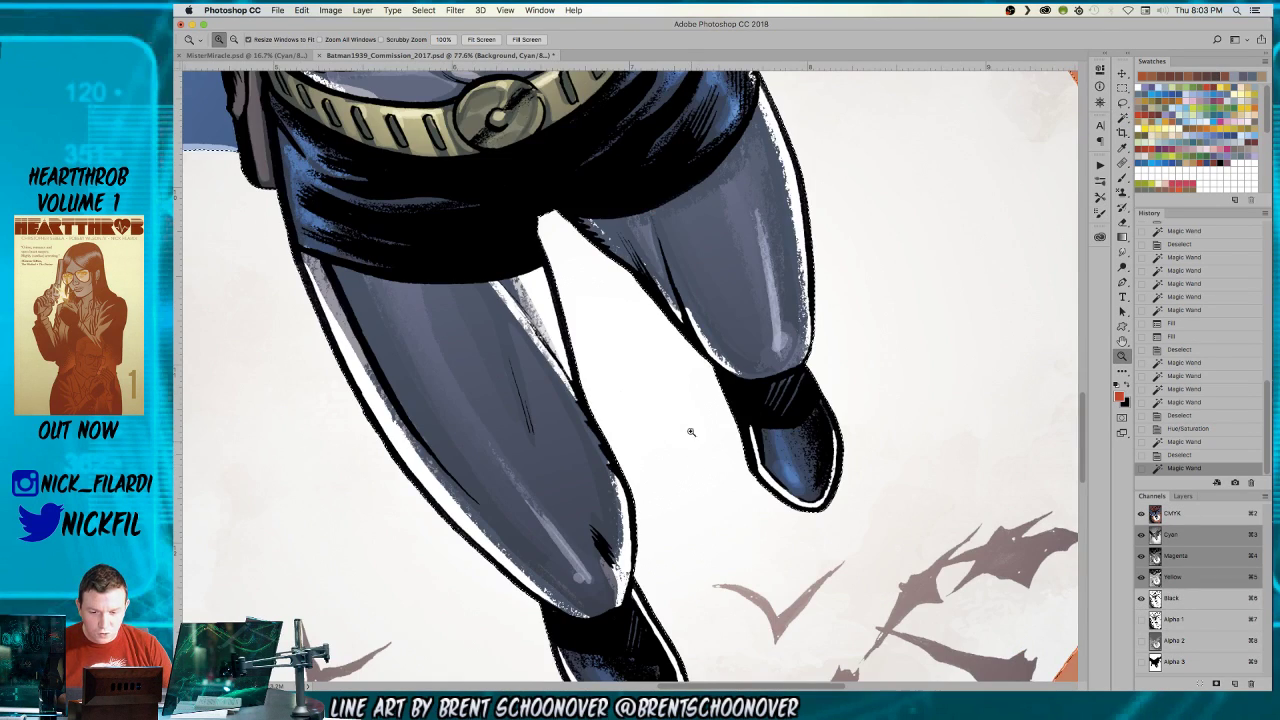
pyautogui.keyDown('alt'); pyautogui.click(600, 354); pyautogui.keyUp('alt')
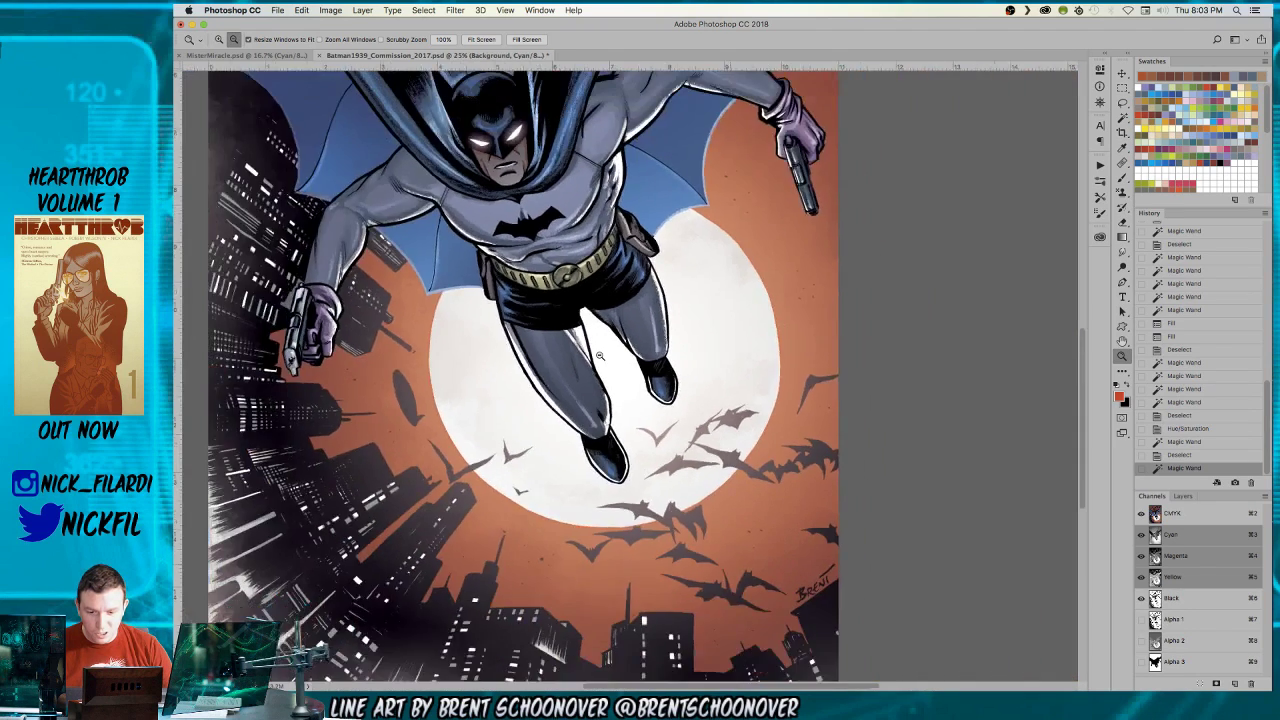
pyautogui.hotkey('alt', 'BackSpace')
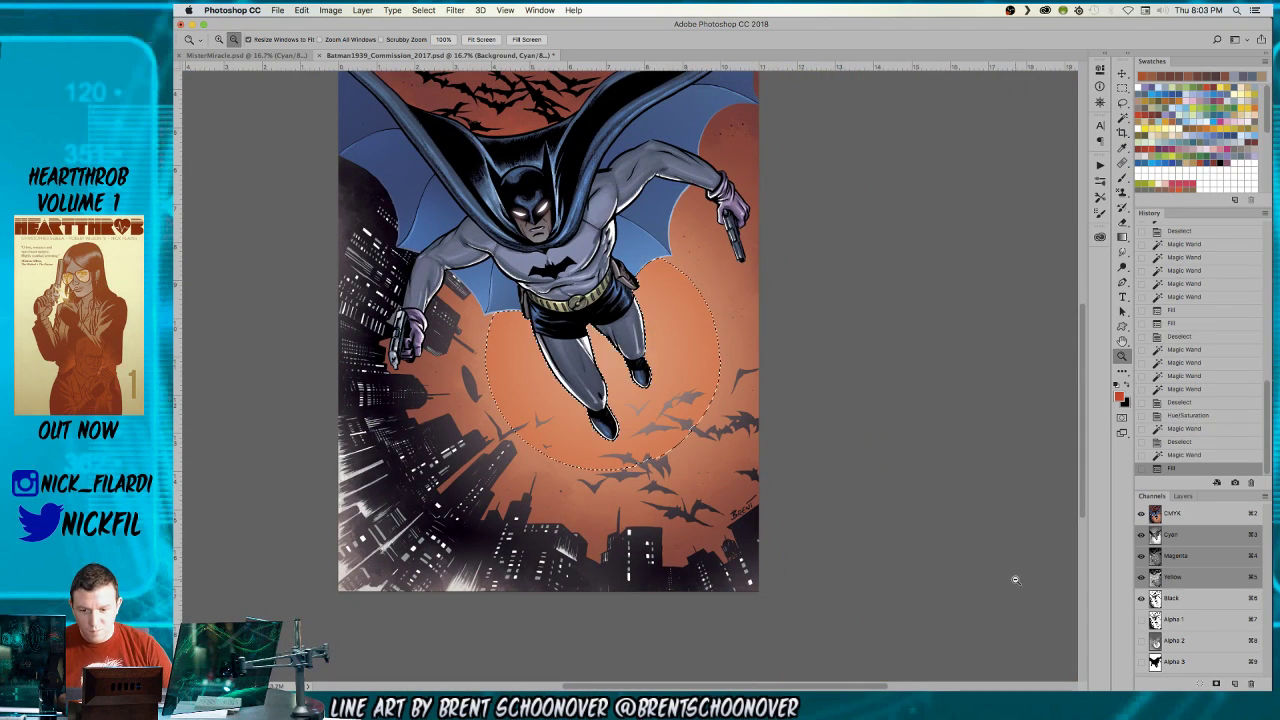
# - Drop the moon selection, undo that deselection, and hide the selection edges to inspect the orange moon
pyautogui.press('super+d')
pyautogui.keyDown('alt'); pyautogui.click(756, 375); pyautogui.keyUp('alt')
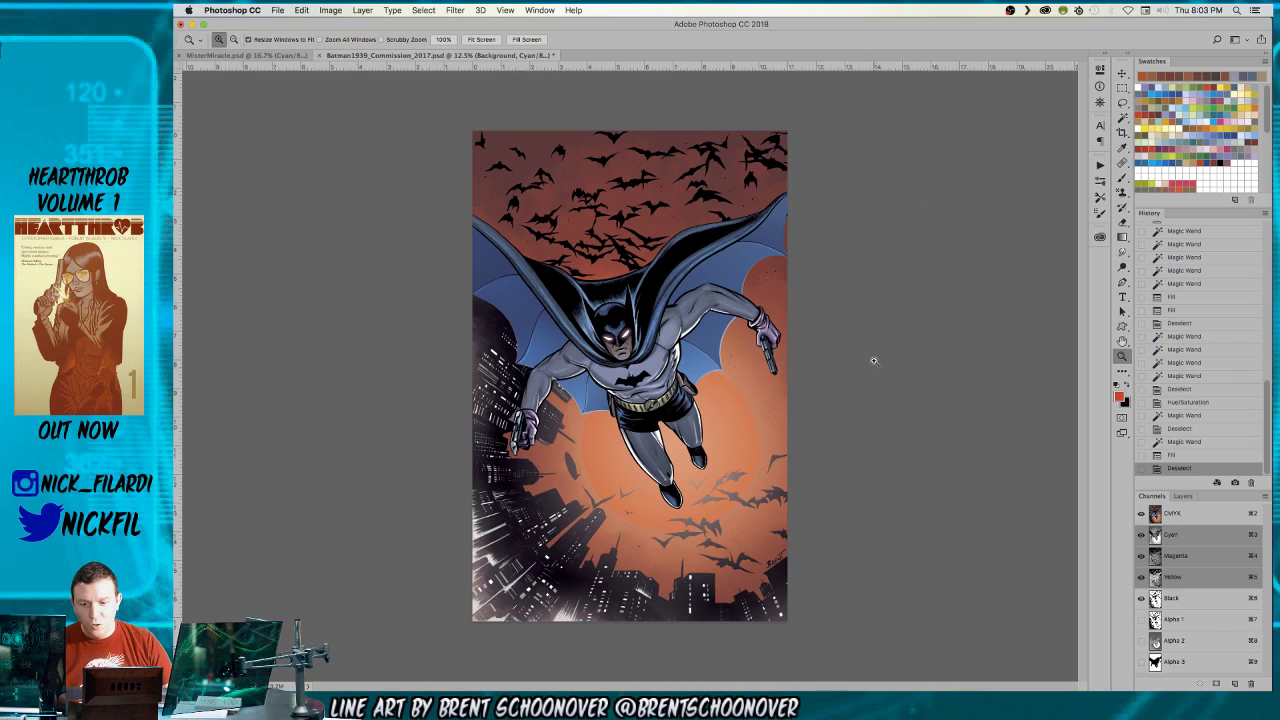
pyautogui.press('super+z')
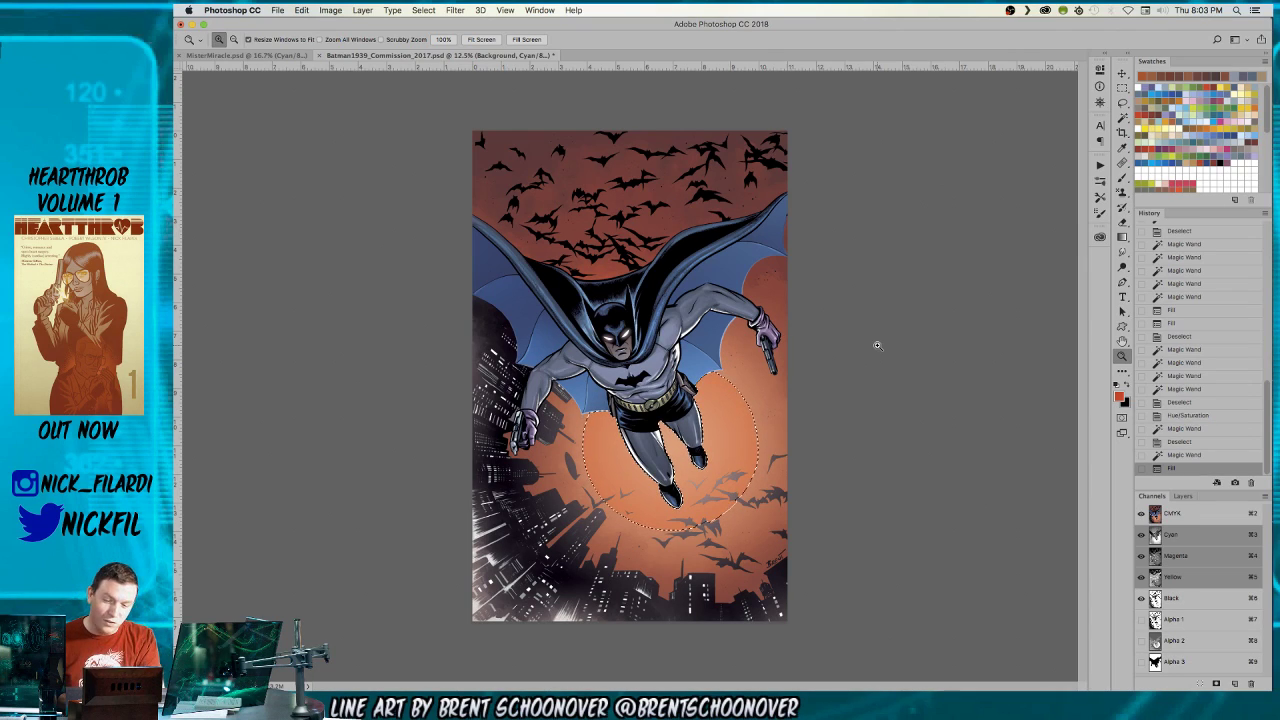
pyautogui.press('super+h')
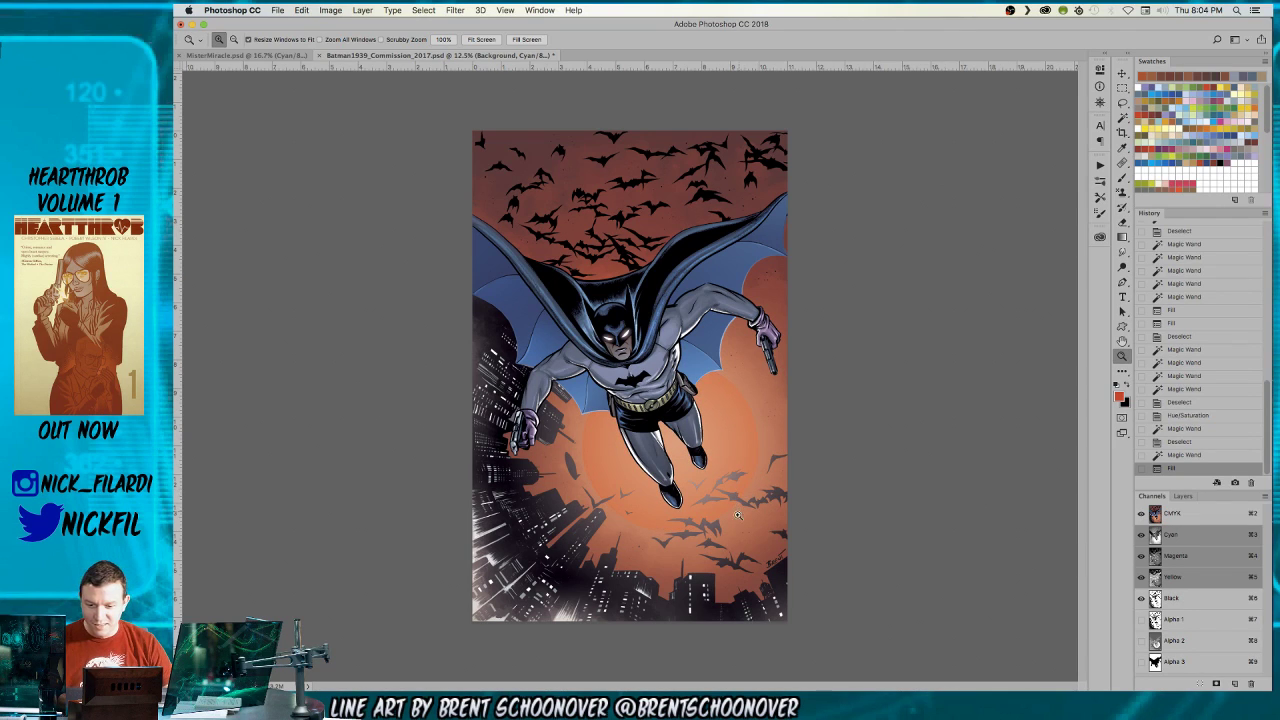
pyautogui.click(714, 499)
pyautogui.moveTo(745, 548); pyautogui.dragTo(727, 496)
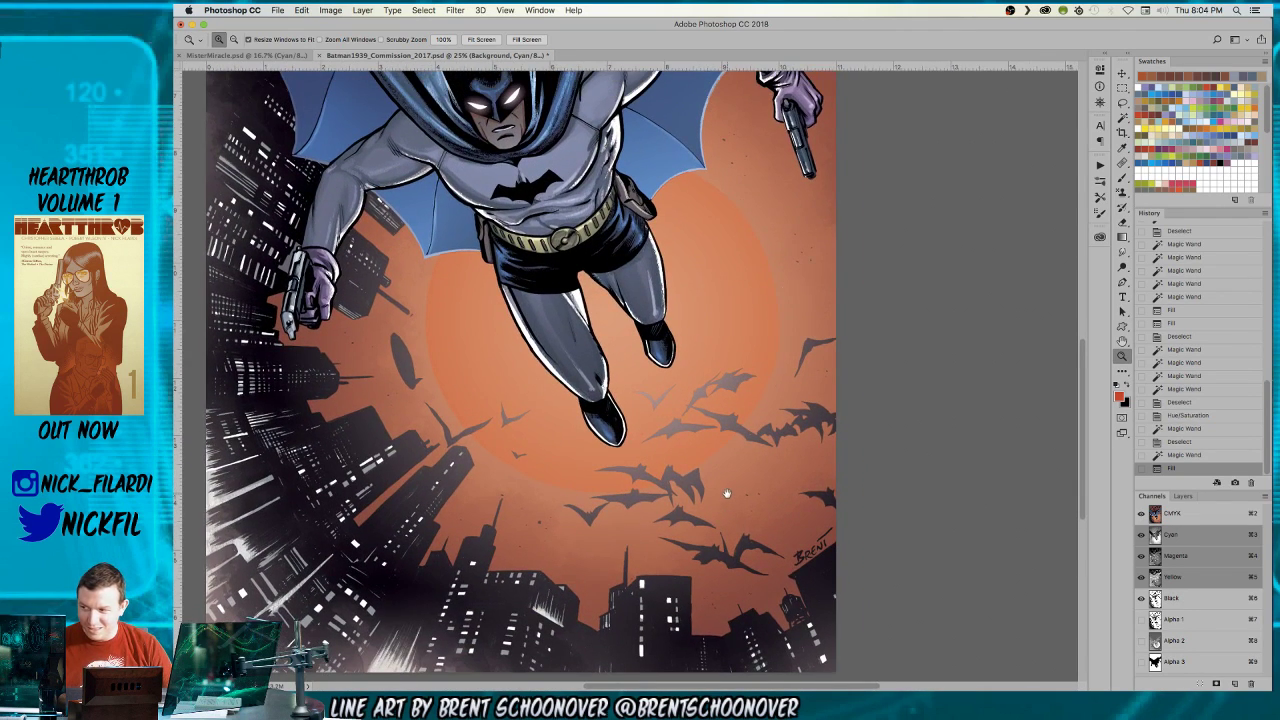
# - Reset the colors to black and white, try a faded white fill on the moon, and step back to the orange fill
pyautogui.scroll(3, 790, 340)
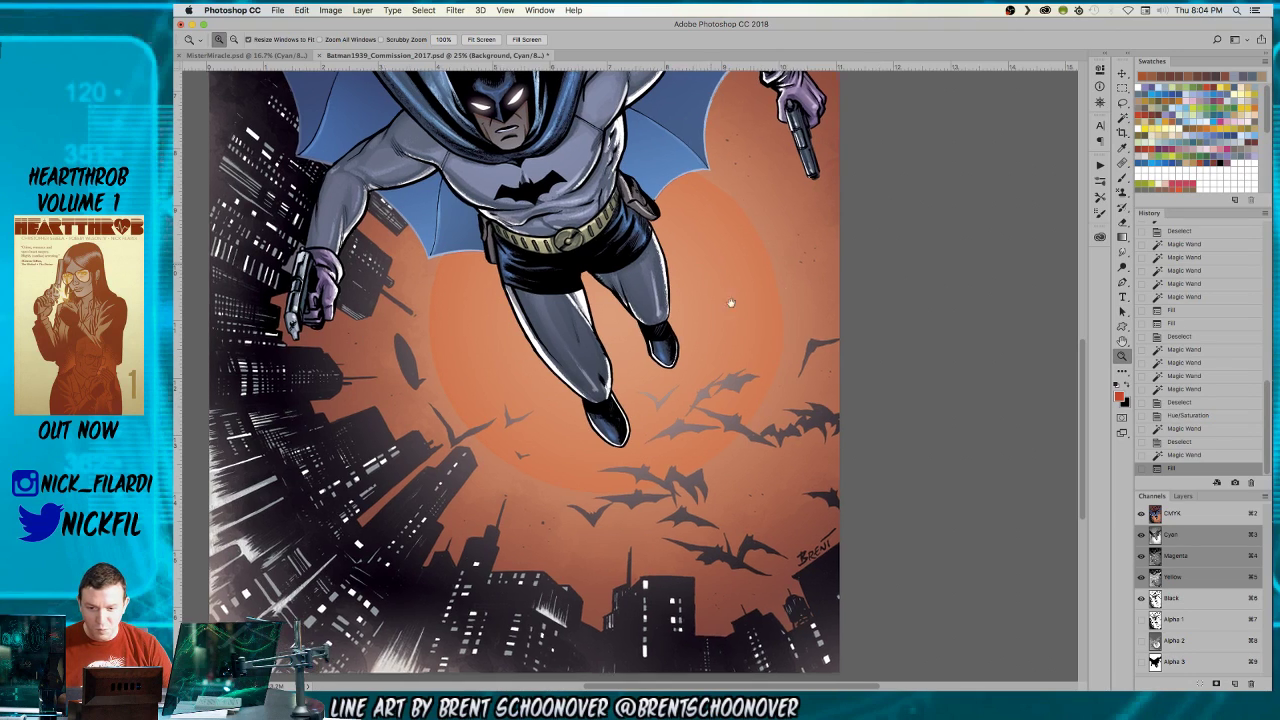
pyautogui.press('d')
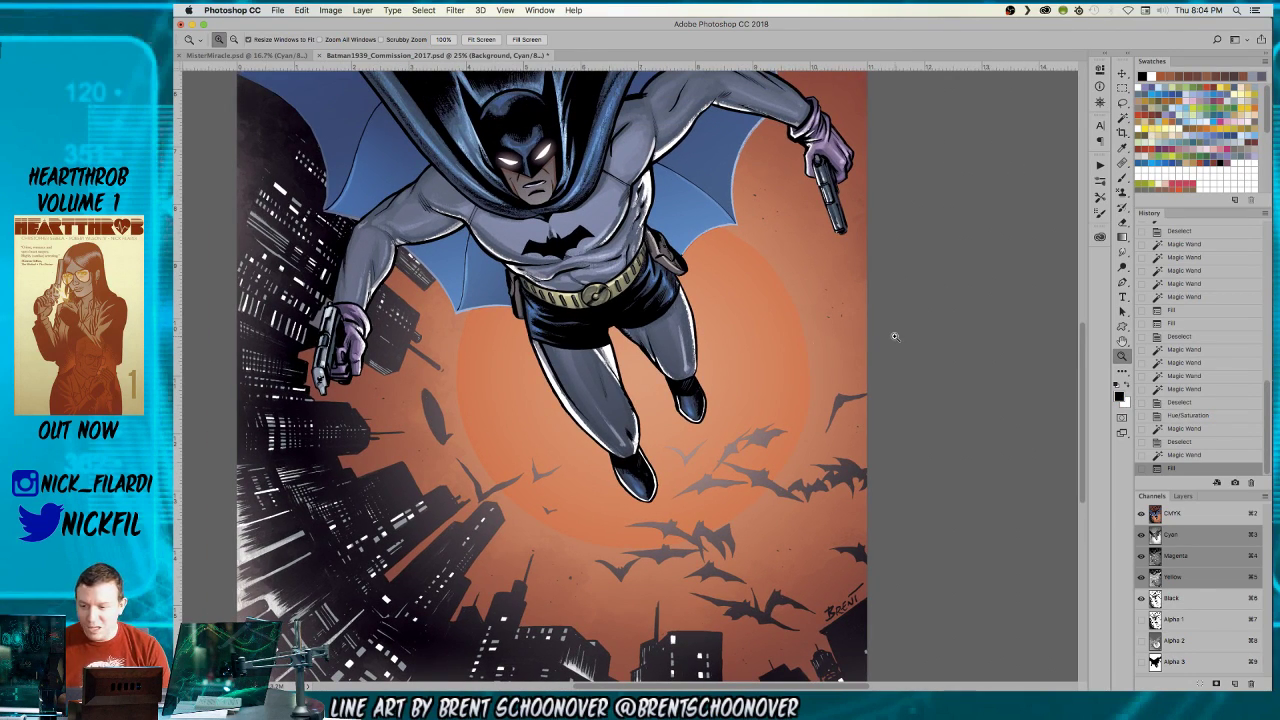
pyautogui.press('super+shift+f')
pyautogui.press('Return')
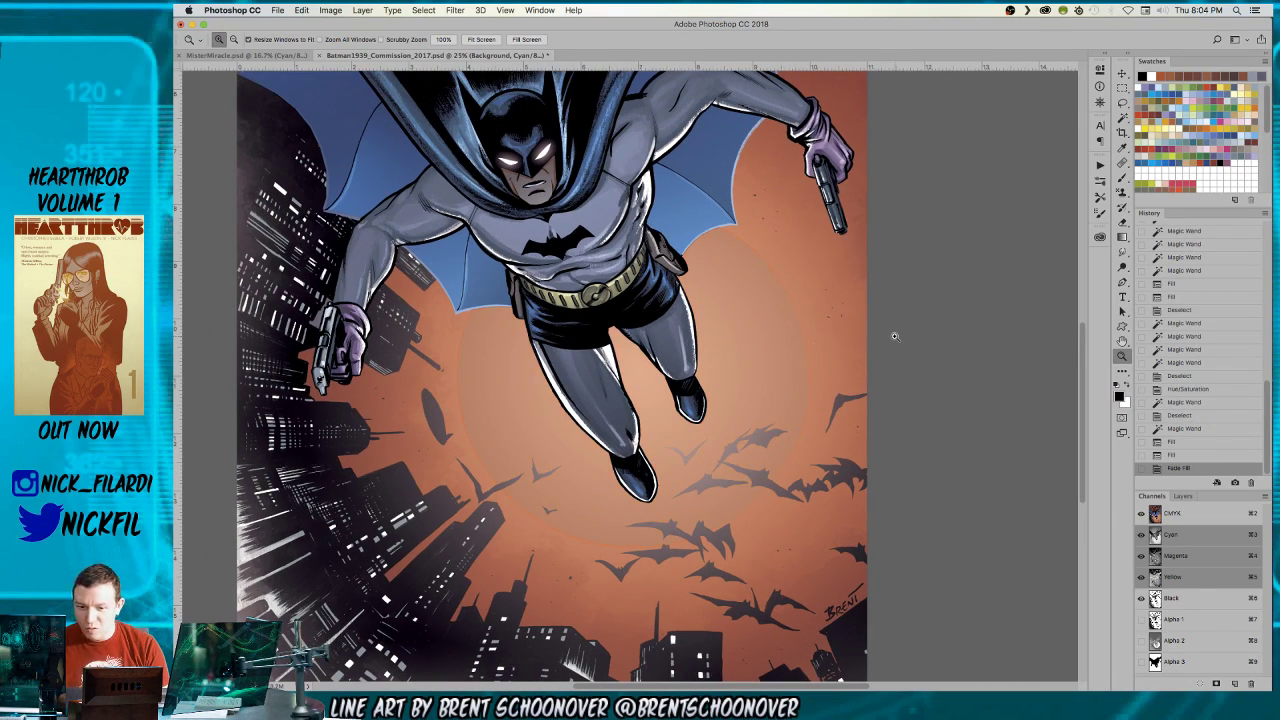
pyautogui.click(1191, 443)
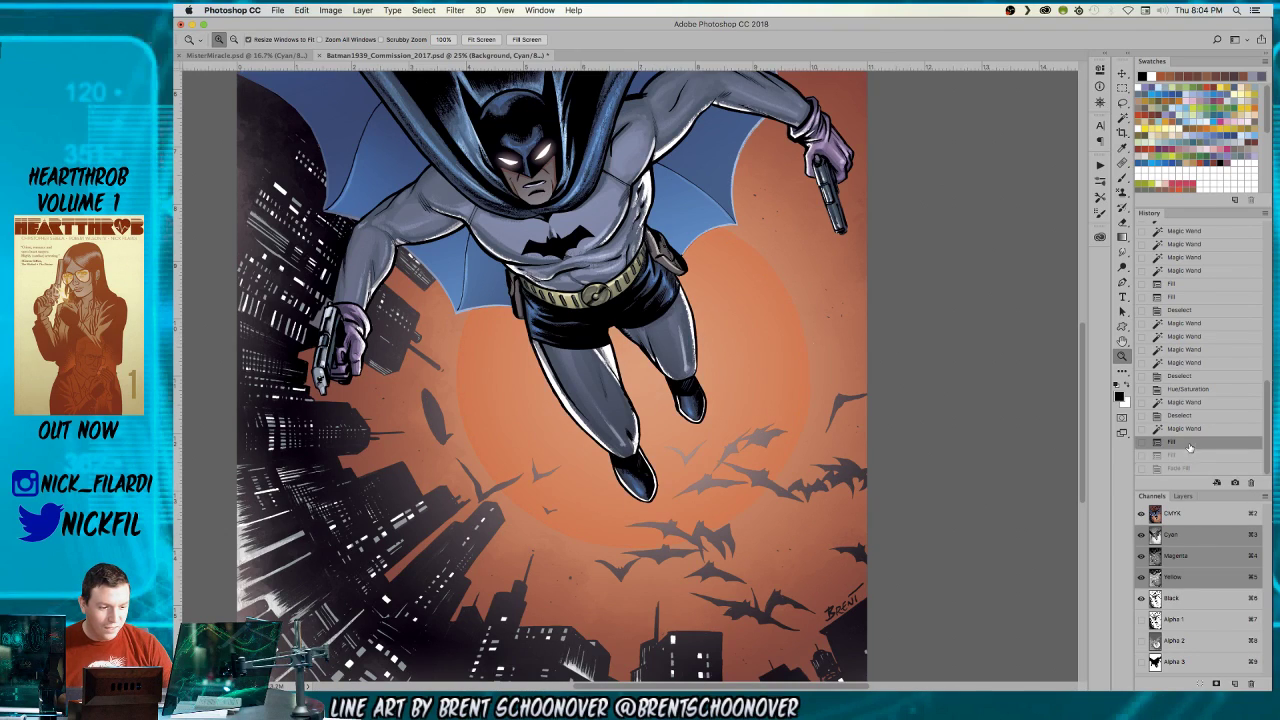
# - Try a solid white moon fill, and roll the history back to the Deselect state before the moon was selected
pyautogui.press('x')
pyautogui.press('super+z')
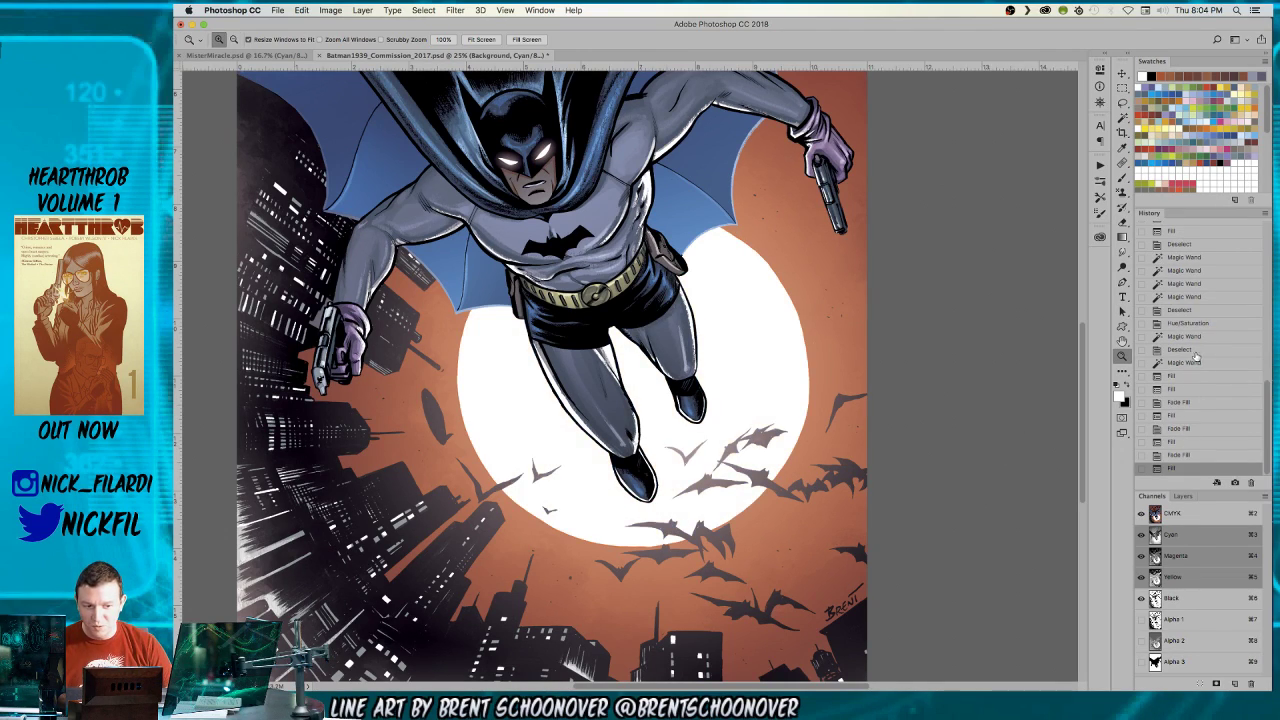
pyautogui.click(1190, 350)
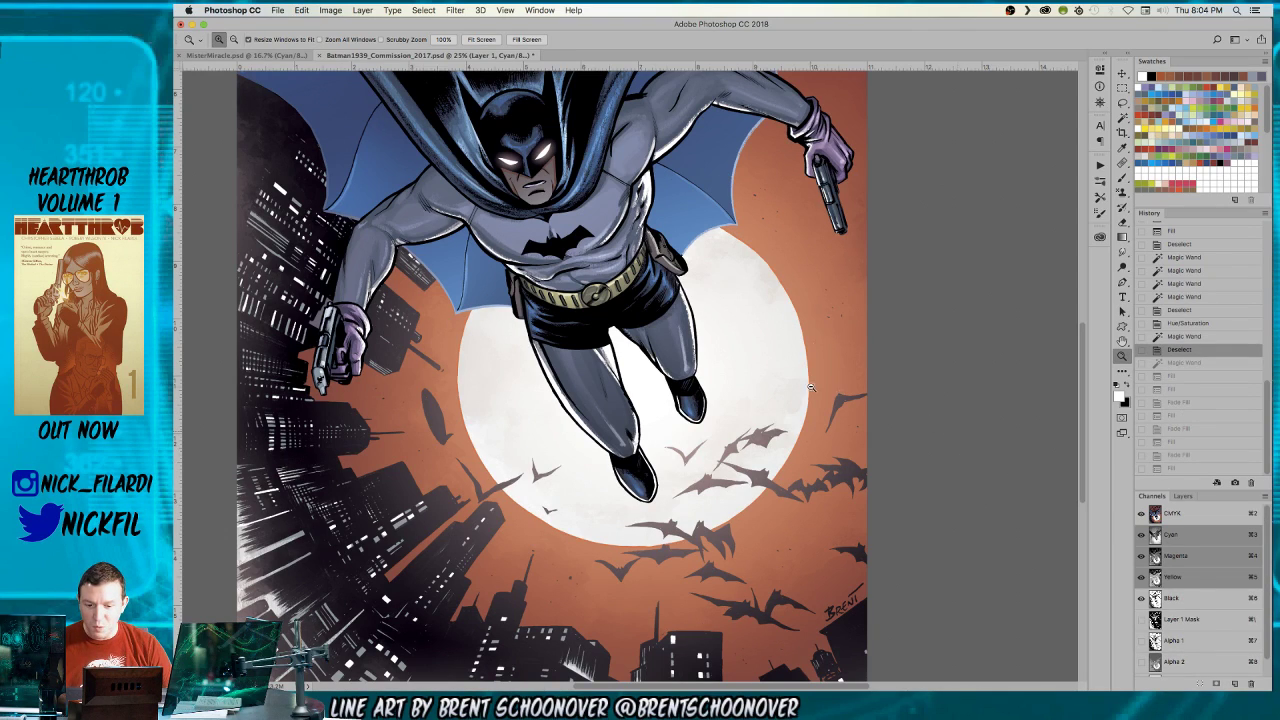
# - Examine the restored pale moon against the orange glow, bats and skyline at several magnifications
pyautogui.keyDown('alt'); pyautogui.click(811, 387); pyautogui.keyUp('alt')
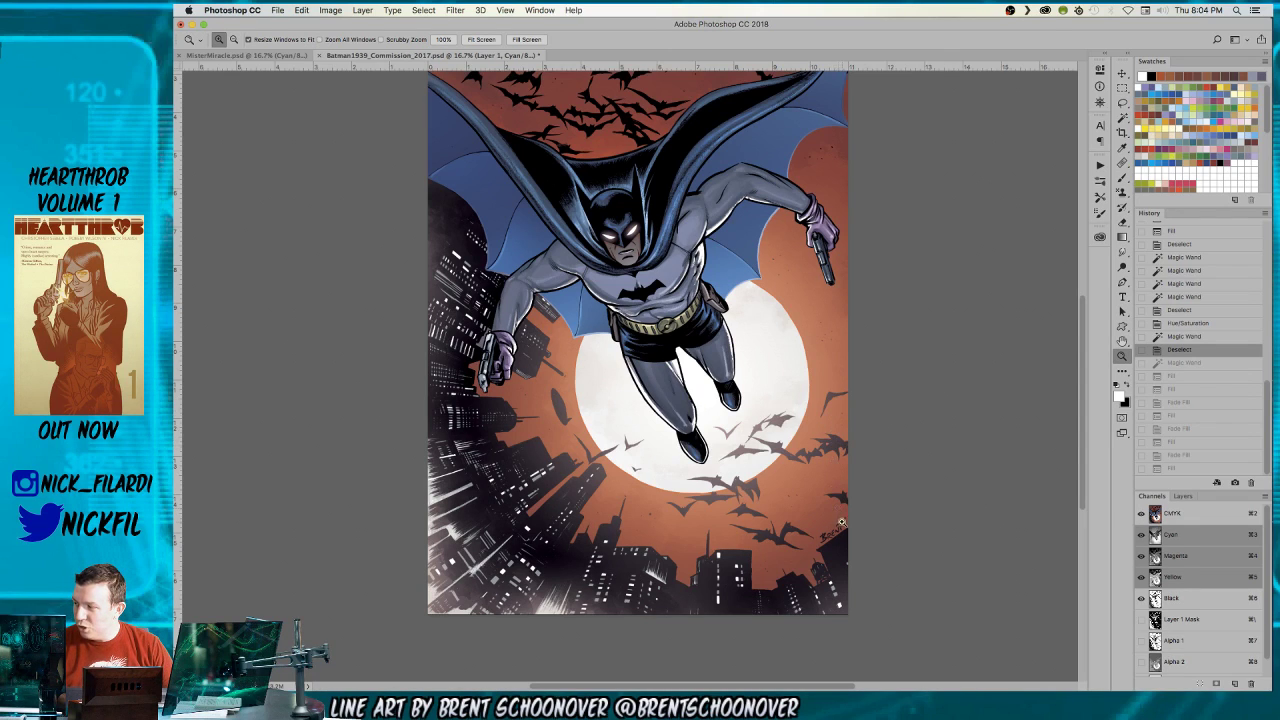
pyautogui.click(742, 422)
pyautogui.click(732, 435)
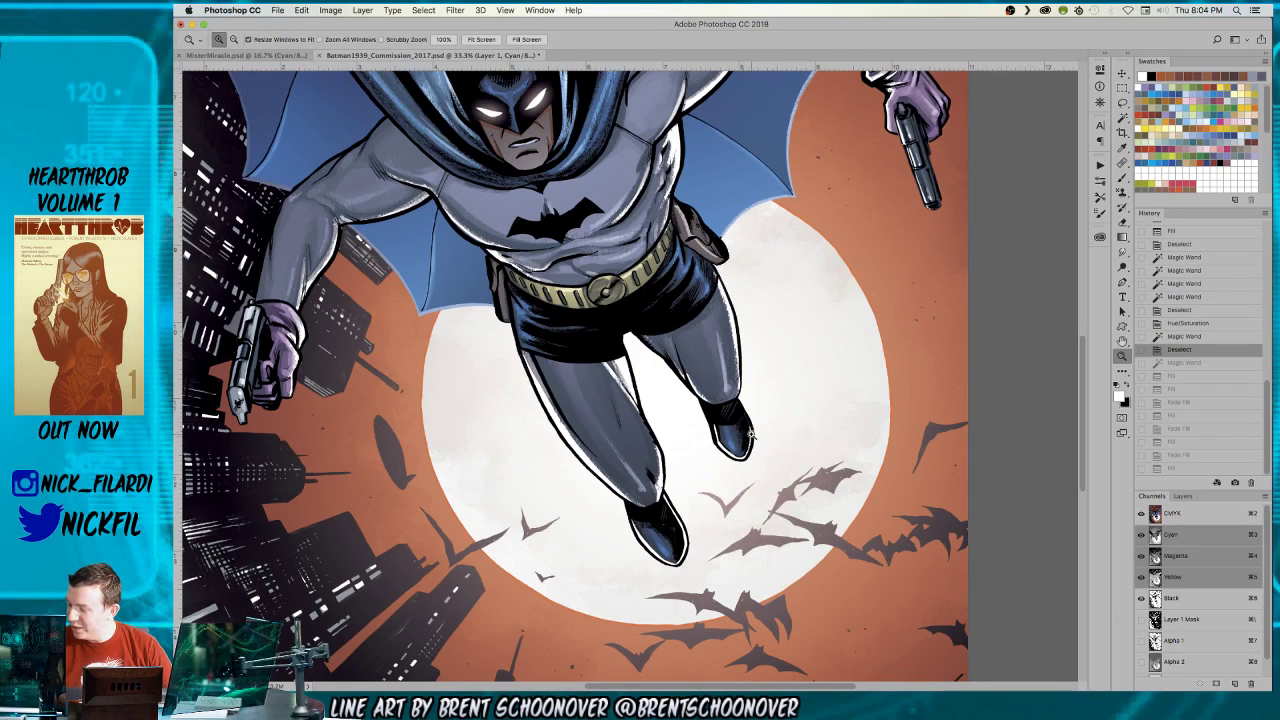
pyautogui.moveTo(637, 447); pyautogui.dragTo(760, 410)
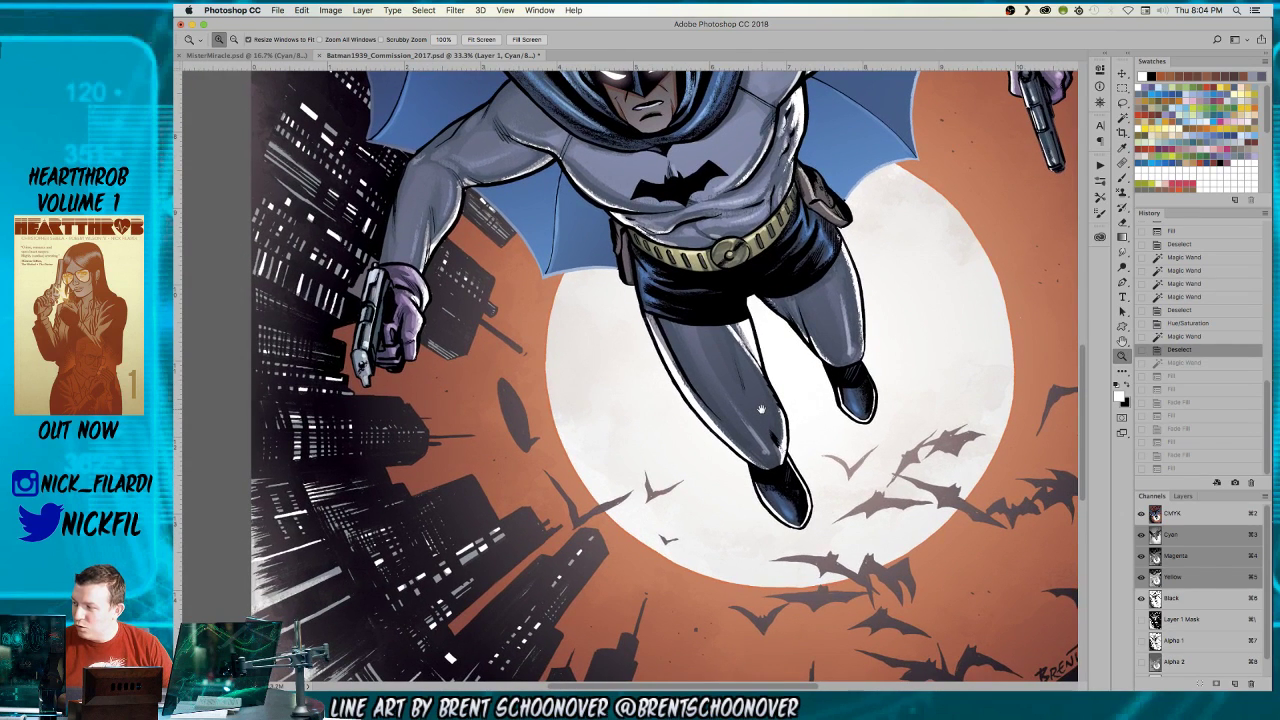
pyautogui.keyDown('alt'); pyautogui.click(792, 398); pyautogui.keyUp('alt')
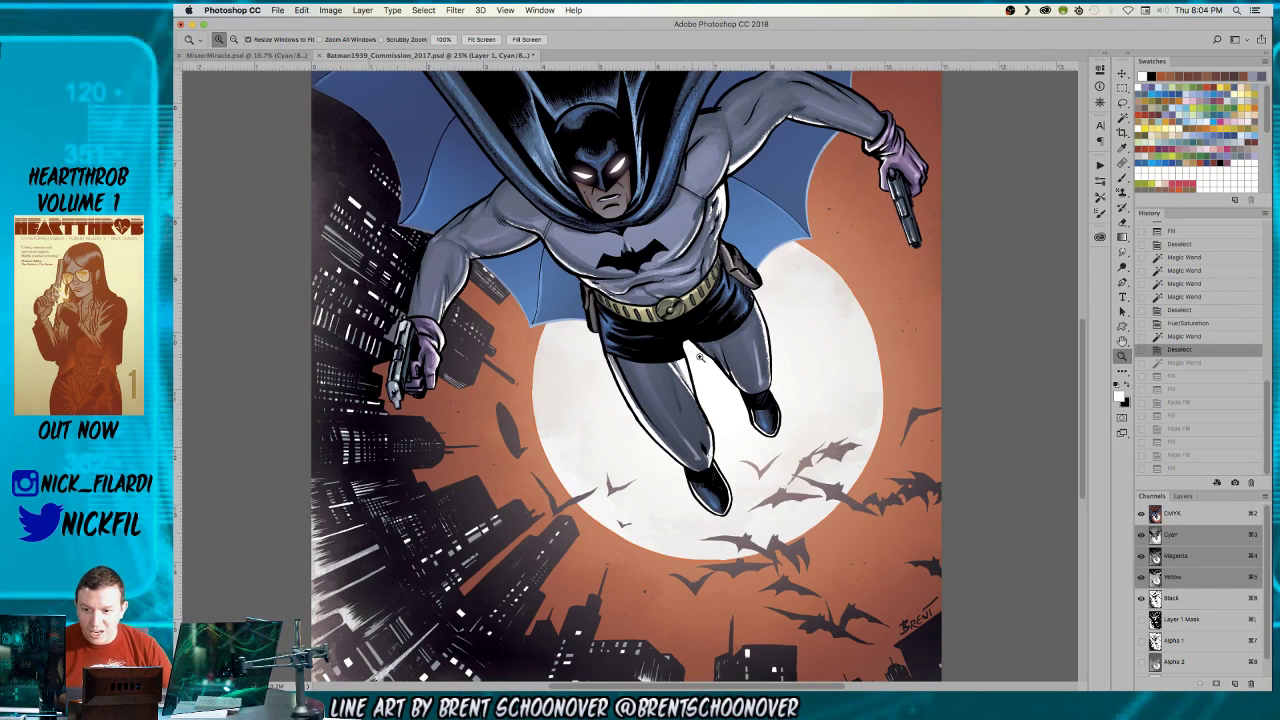
pyautogui.moveTo(565, 391); pyautogui.dragTo(611, 297)
pyautogui.keyDown('alt'); pyautogui.click(635, 453); pyautogui.keyUp('alt')
pyautogui.keyDown('alt'); pyautogui.click(635, 453); pyautogui.keyUp('alt')
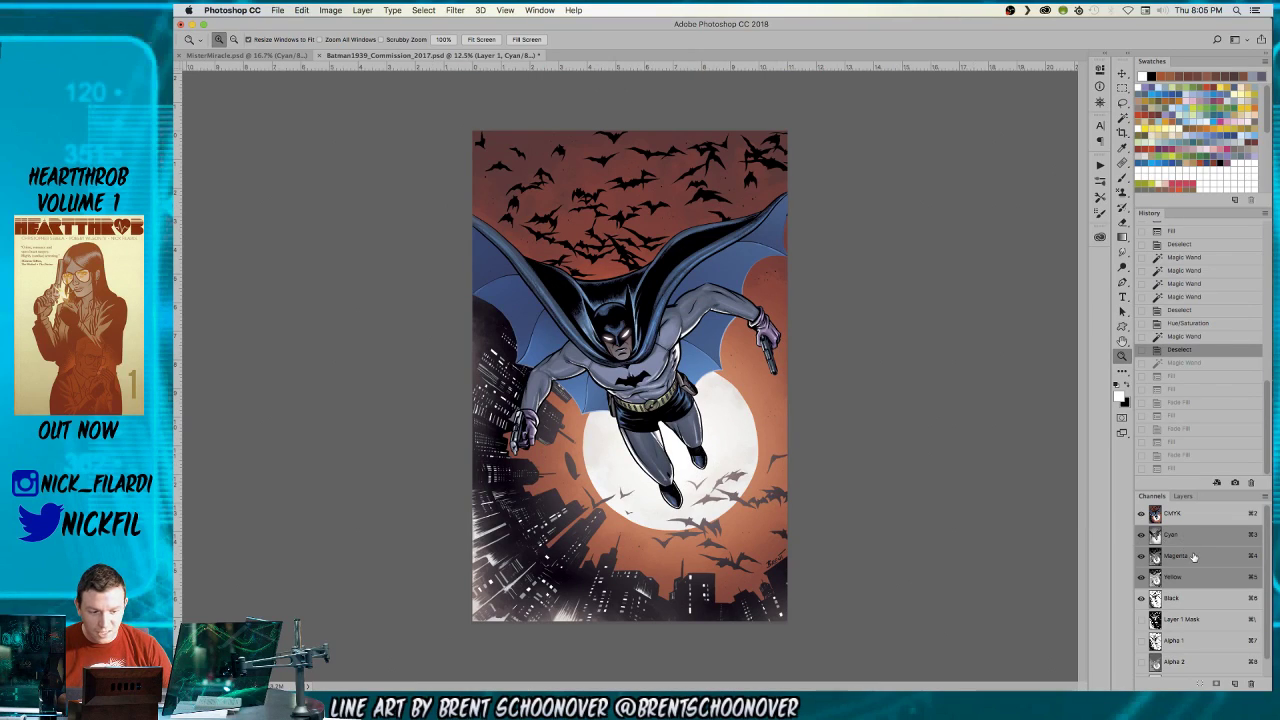
# - Make the Background layer active and cancel its conversion to a regular layer
pyautogui.click(1184, 496)
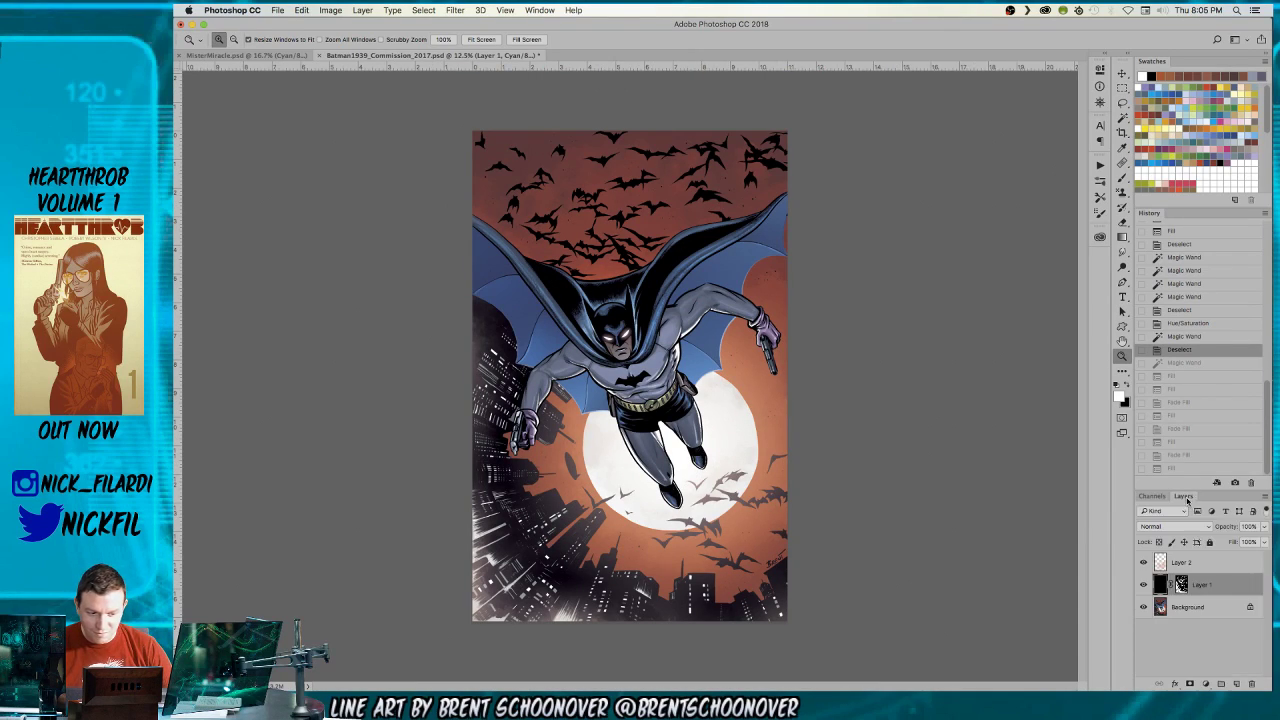
pyautogui.doubleClick(1188, 607)
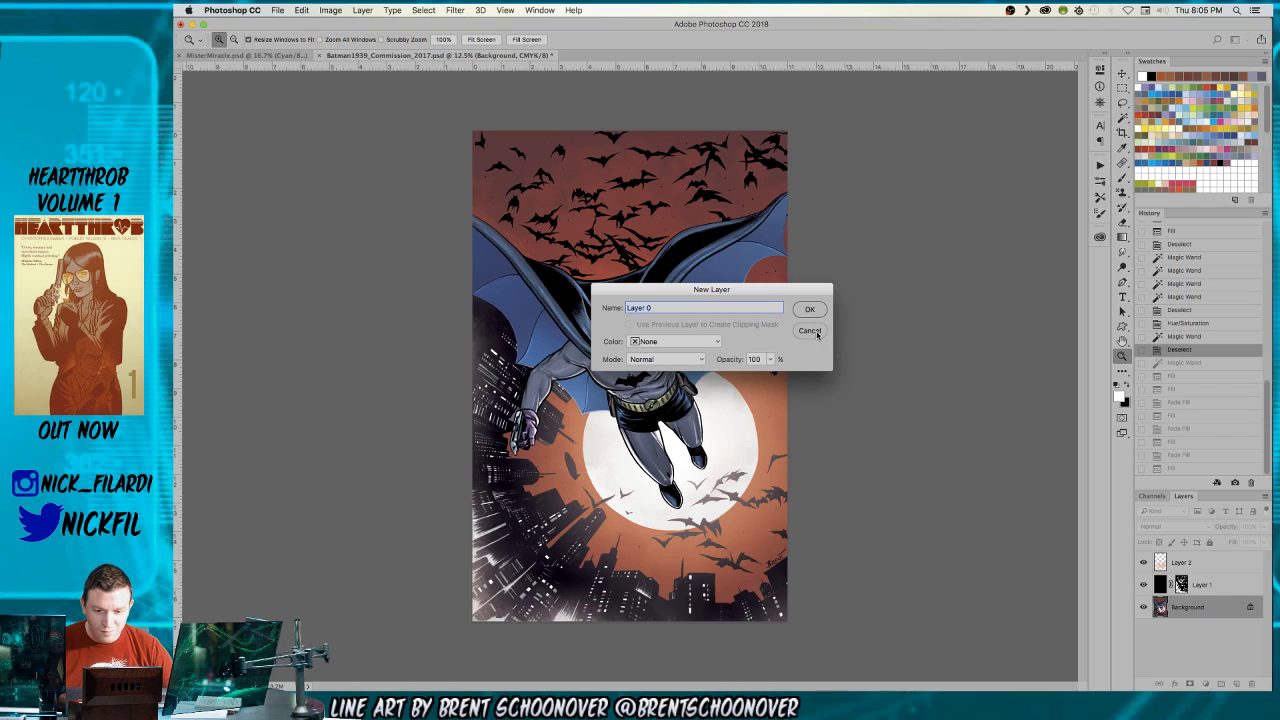
pyautogui.click(810, 331)
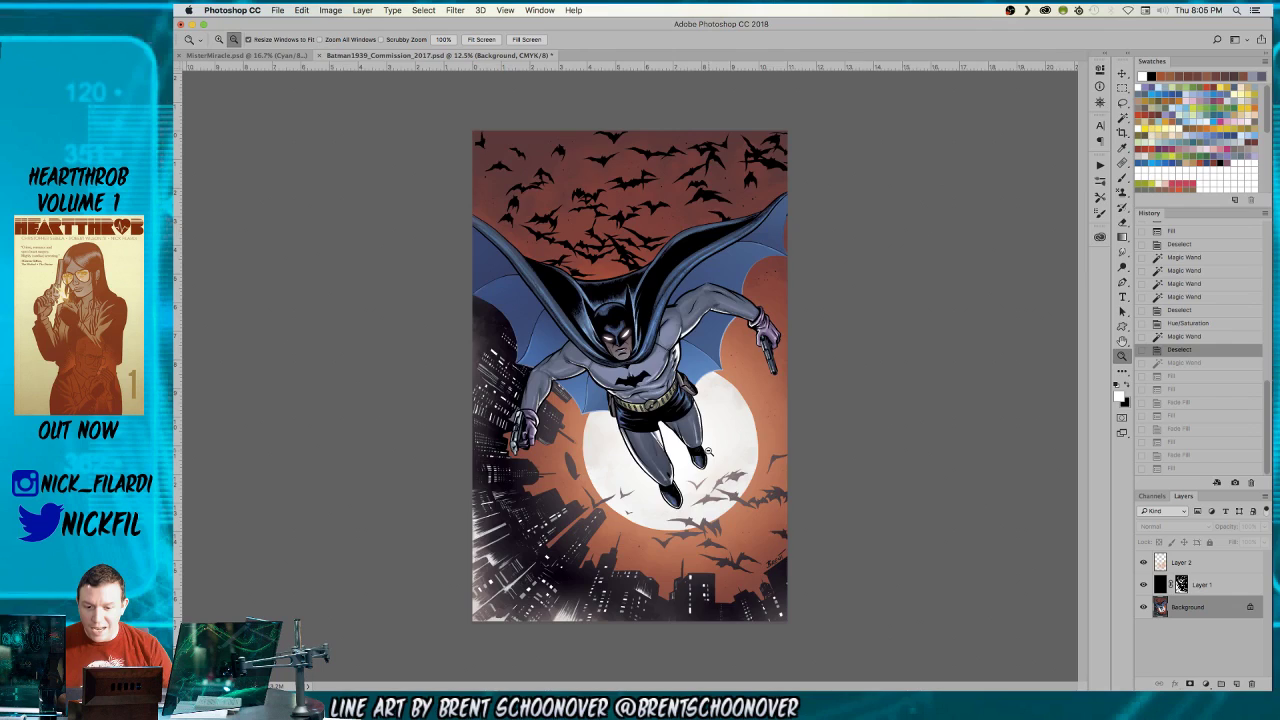
# - Limit editing to the Cyan, Magenta and Yellow channels with Black still visible, and select the city skyline with the Magic Wand
pyautogui.keyDown('alt'); pyautogui.click(709, 416); pyautogui.keyUp('alt')
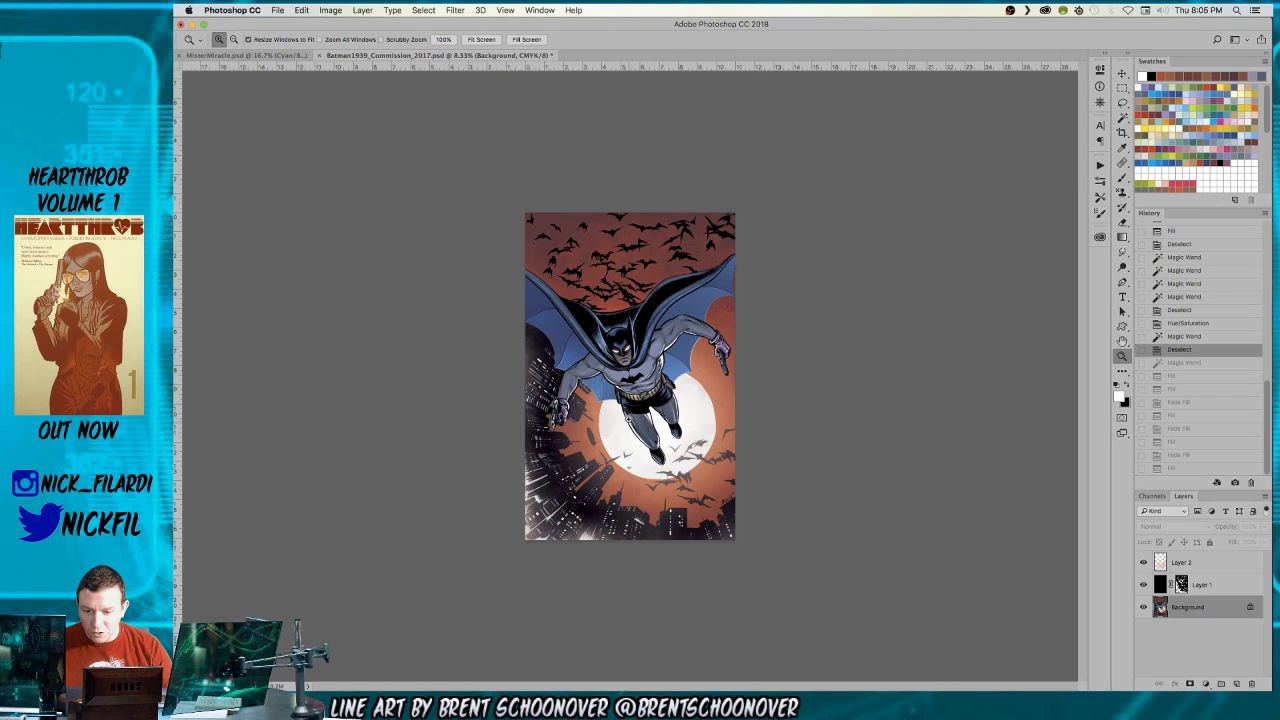
pyautogui.press('super+equal')
pyautogui.press('super+equal')
pyautogui.press('super+equal')
pyautogui.moveTo(582, 577); pyautogui.dragTo(649, 255)
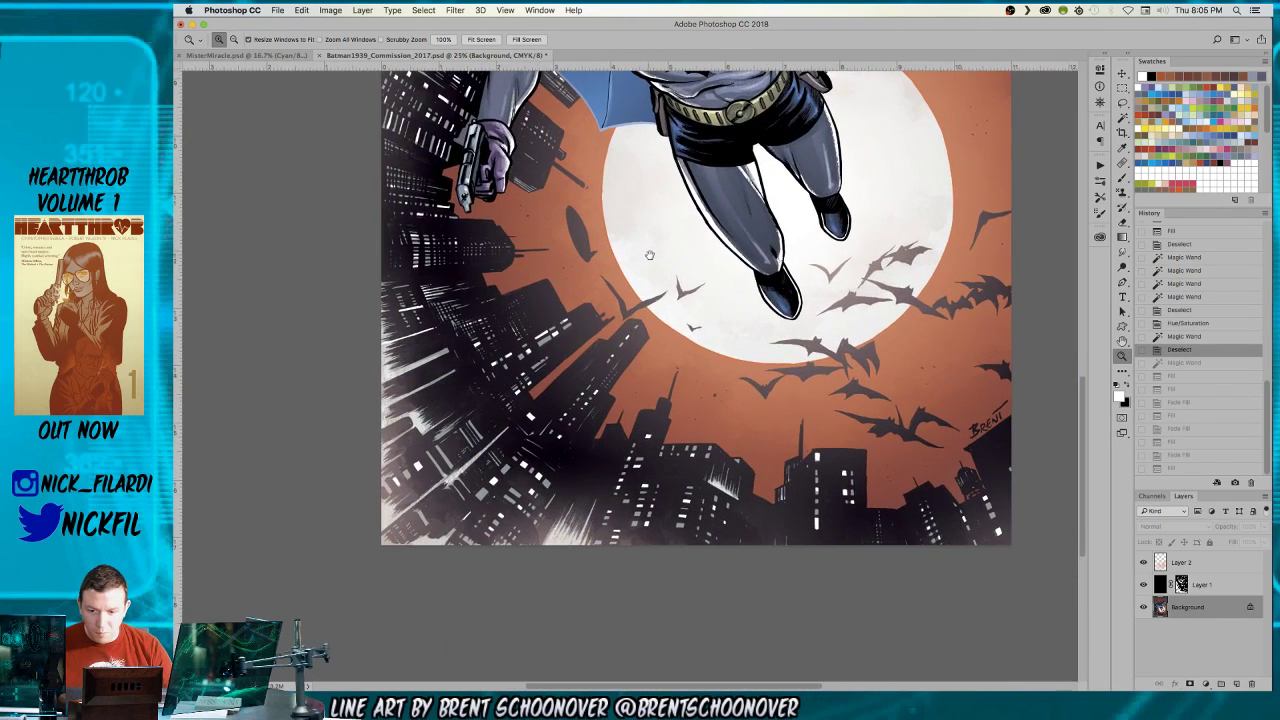
pyautogui.press('w')
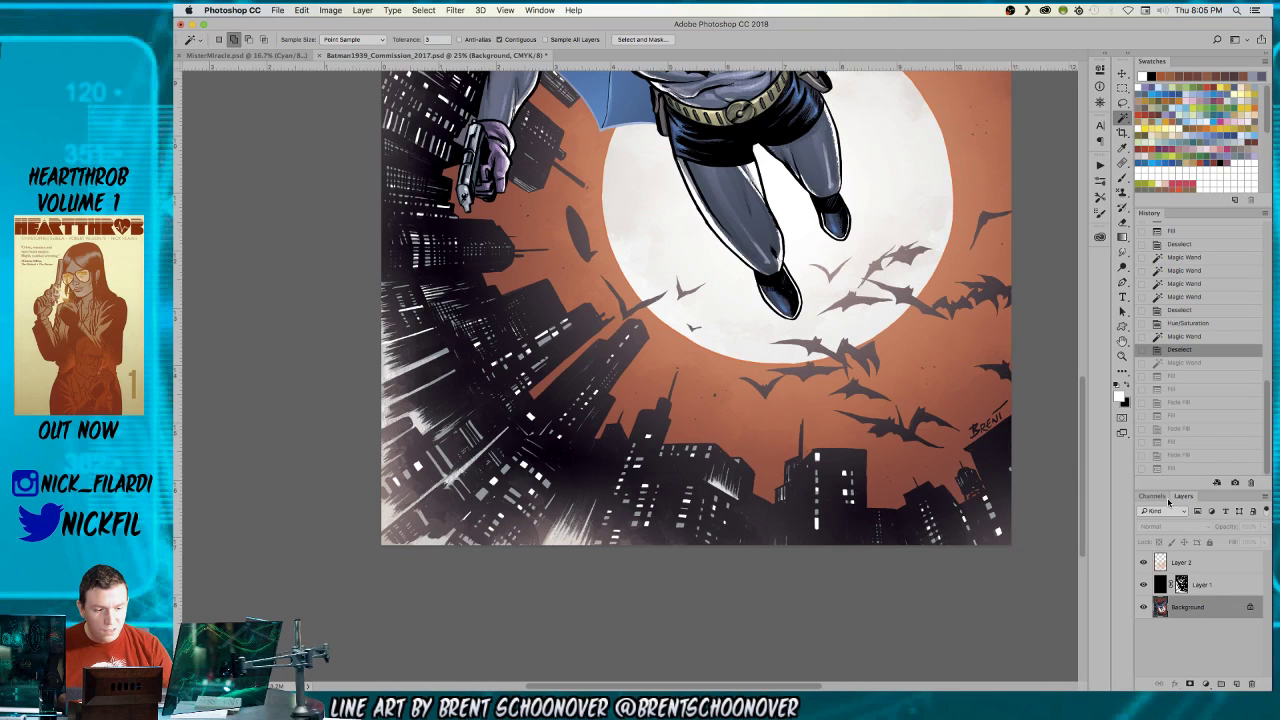
pyautogui.click(1152, 496)
pyautogui.keyDown('shift'); pyautogui.click(1168, 602); pyautogui.keyUp('shift')
pyautogui.click(1141, 514)
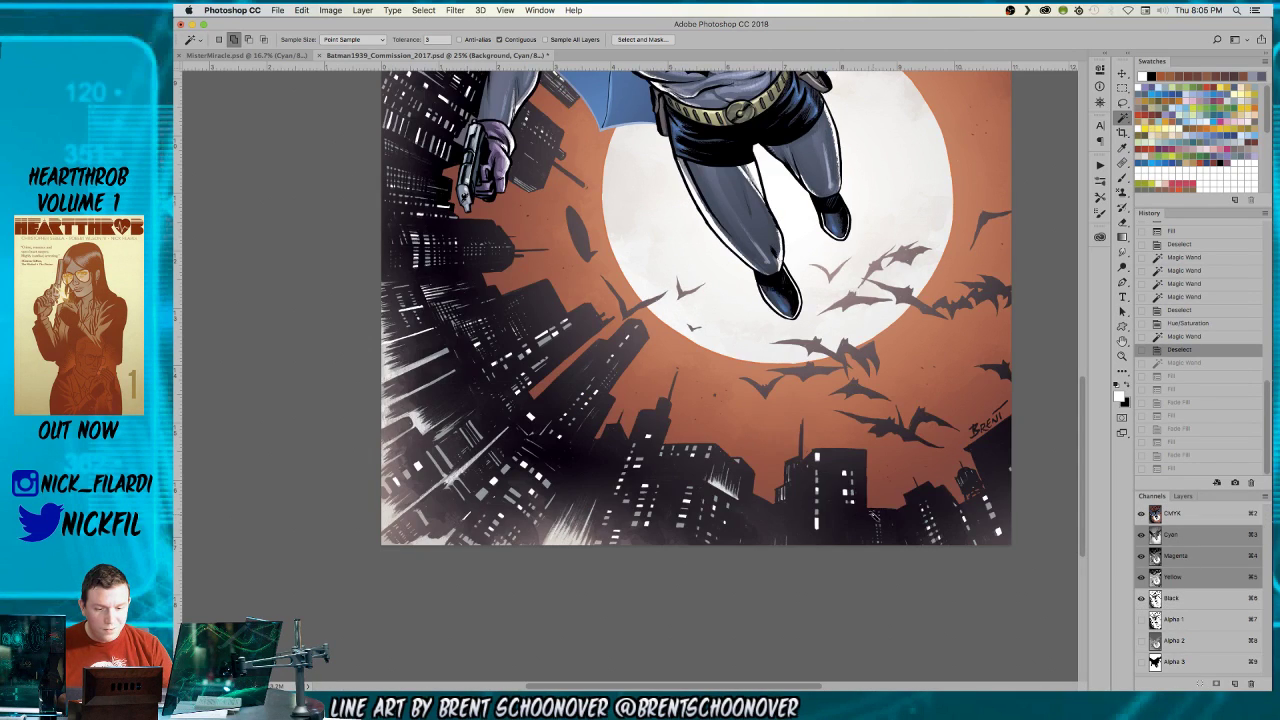
pyautogui.doubleClick(813, 498)
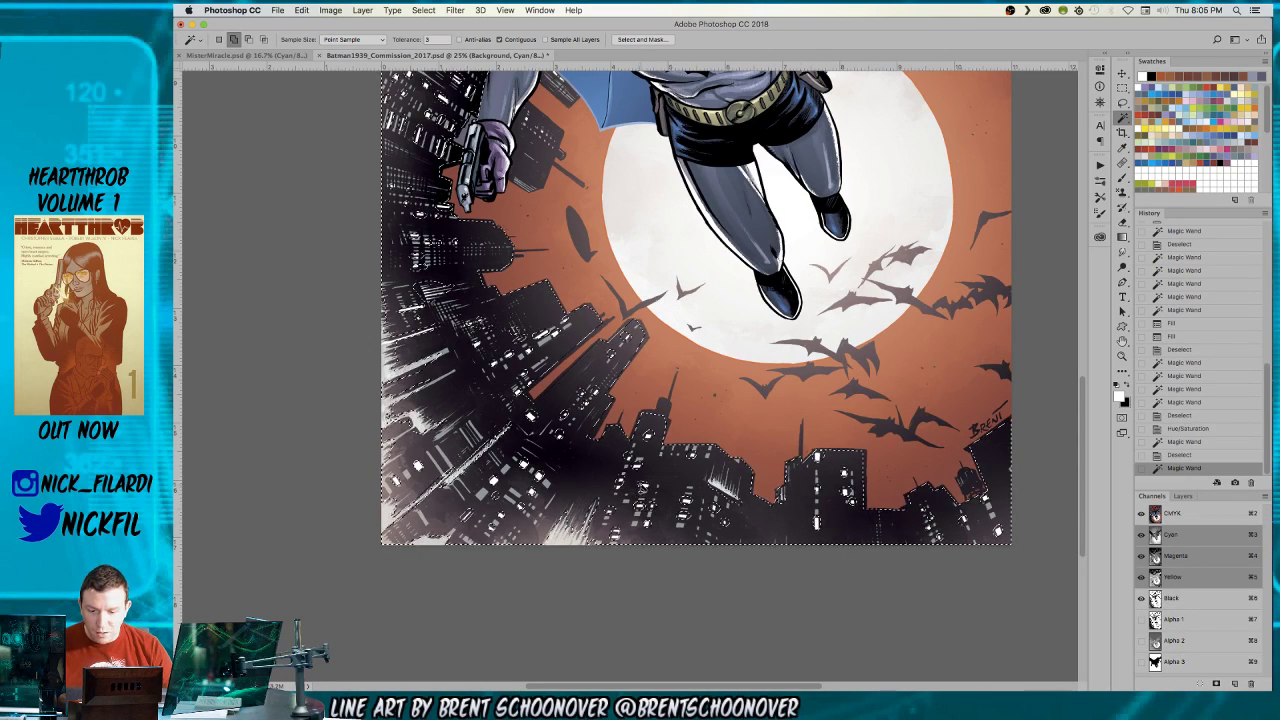
# - Drop the skyline selection and view the whole cover
pyautogui.press('l')
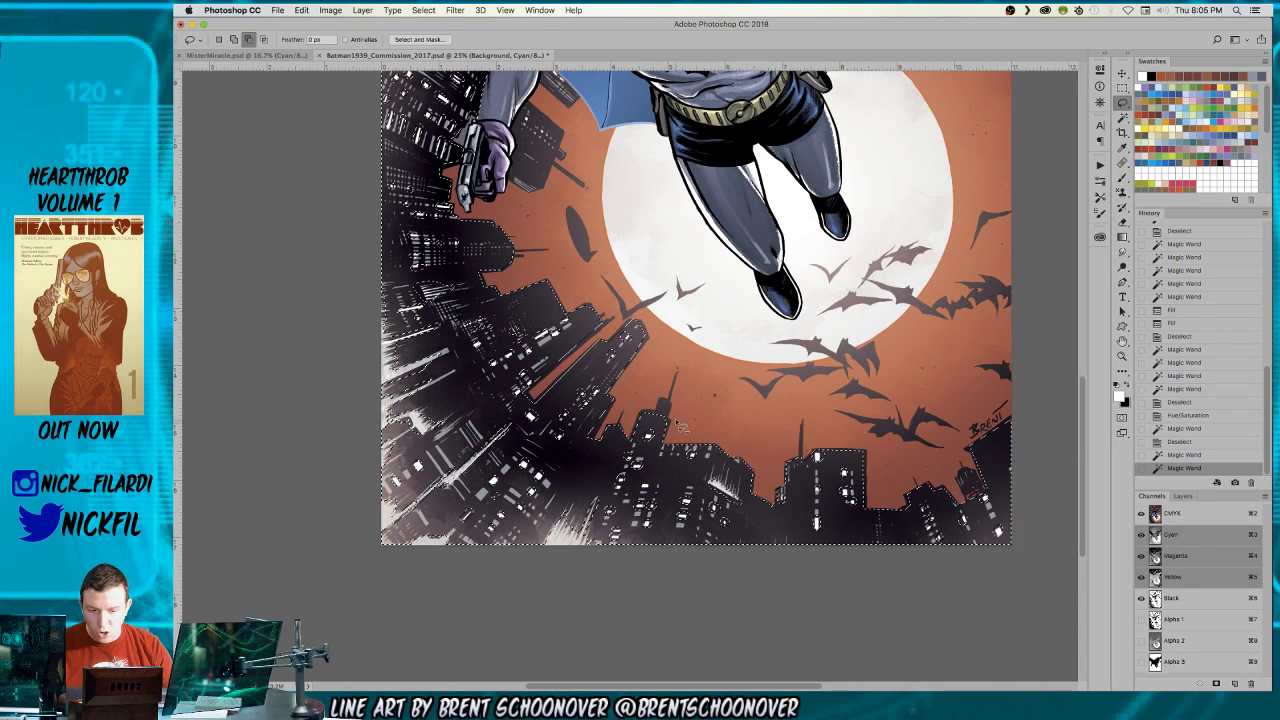
pyautogui.press('z')
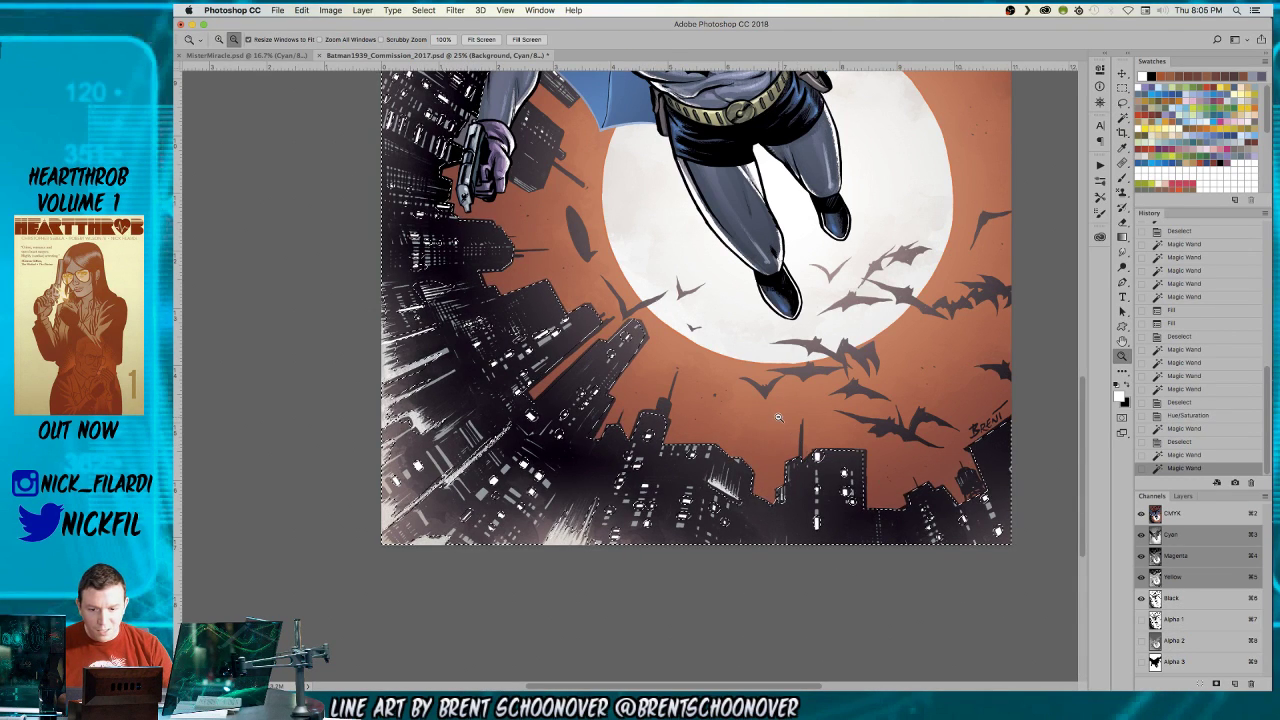
pyautogui.keyDown('alt'); pyautogui.click(775, 418); pyautogui.keyUp('alt')
pyautogui.keyDown('alt'); pyautogui.click(775, 418); pyautogui.keyUp('alt')
pyautogui.hotkey('ctrl', 'd')
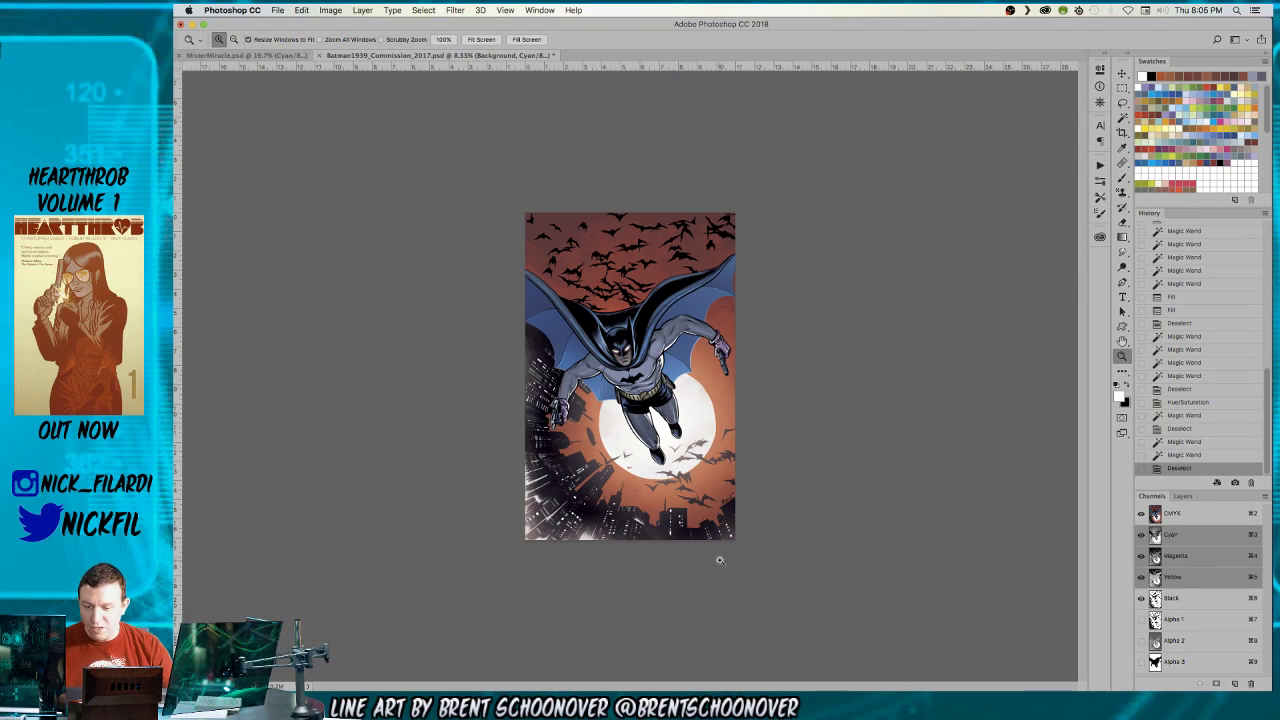
# - Select the city buildings from the Alpha 2 channel with the Magic Wand and return to the CMYK composite
pyautogui.click(635, 540)
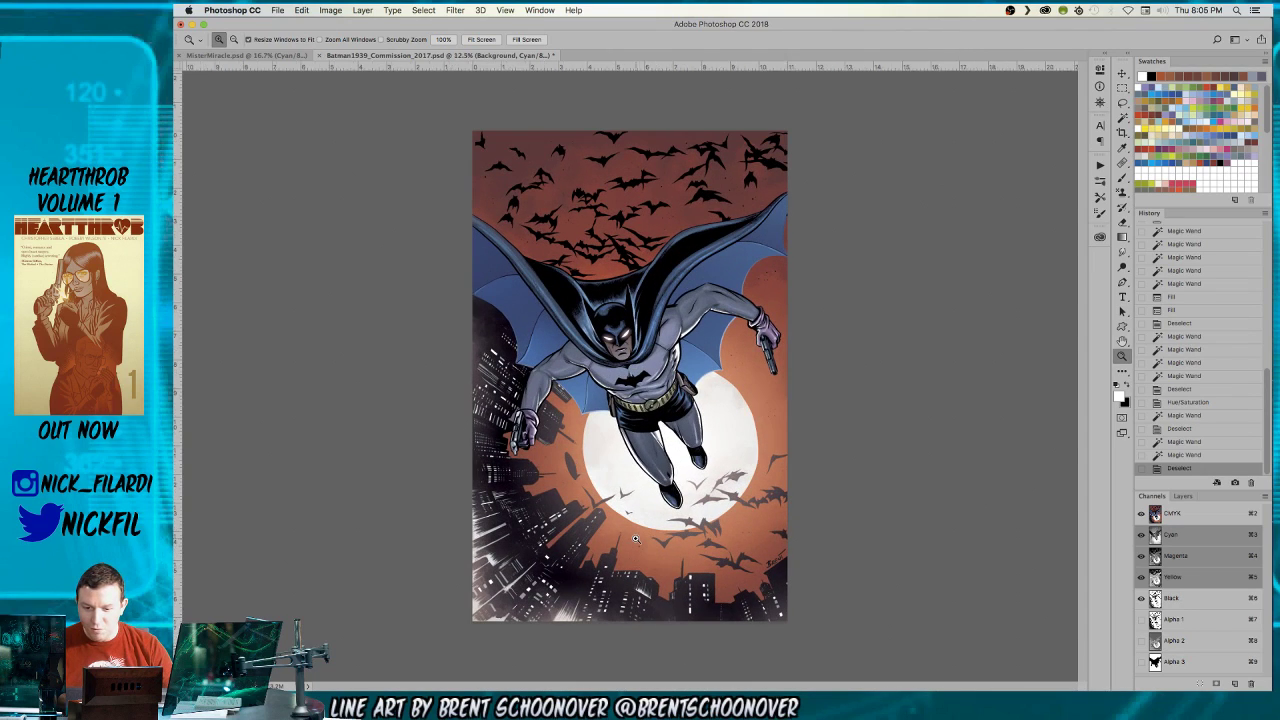
pyautogui.click(1187, 497)
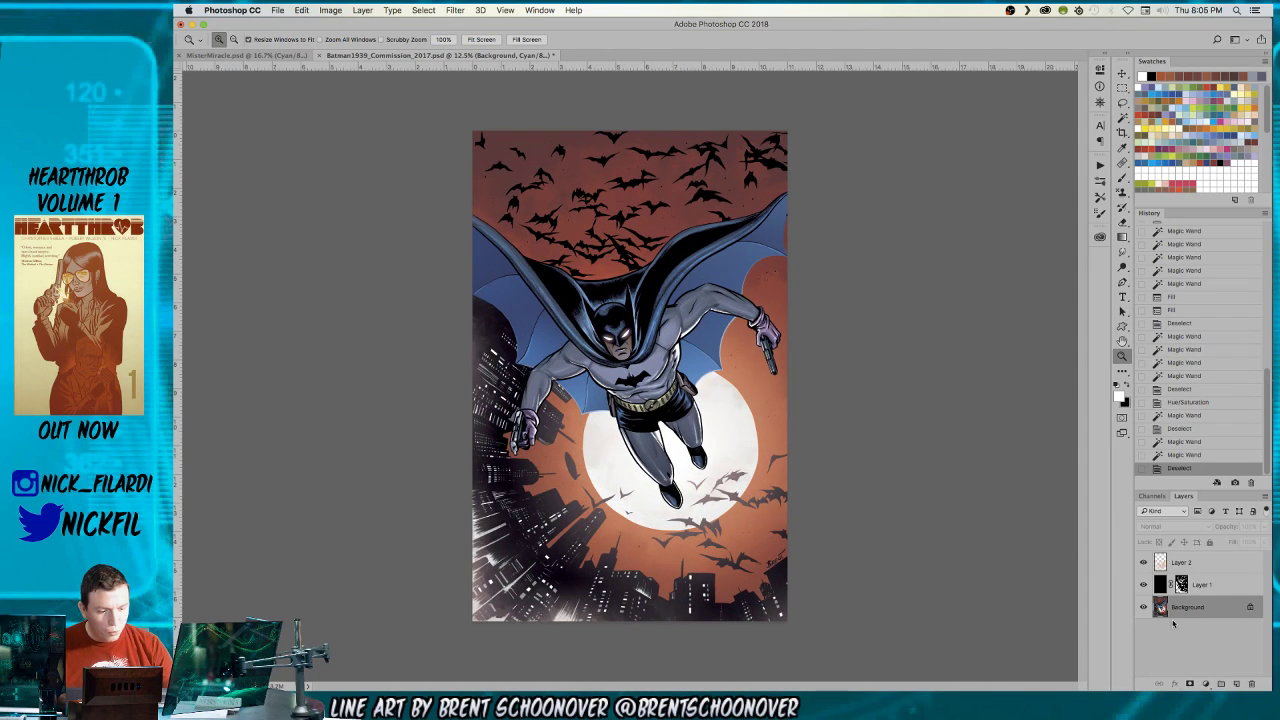
pyautogui.click(1146, 497)
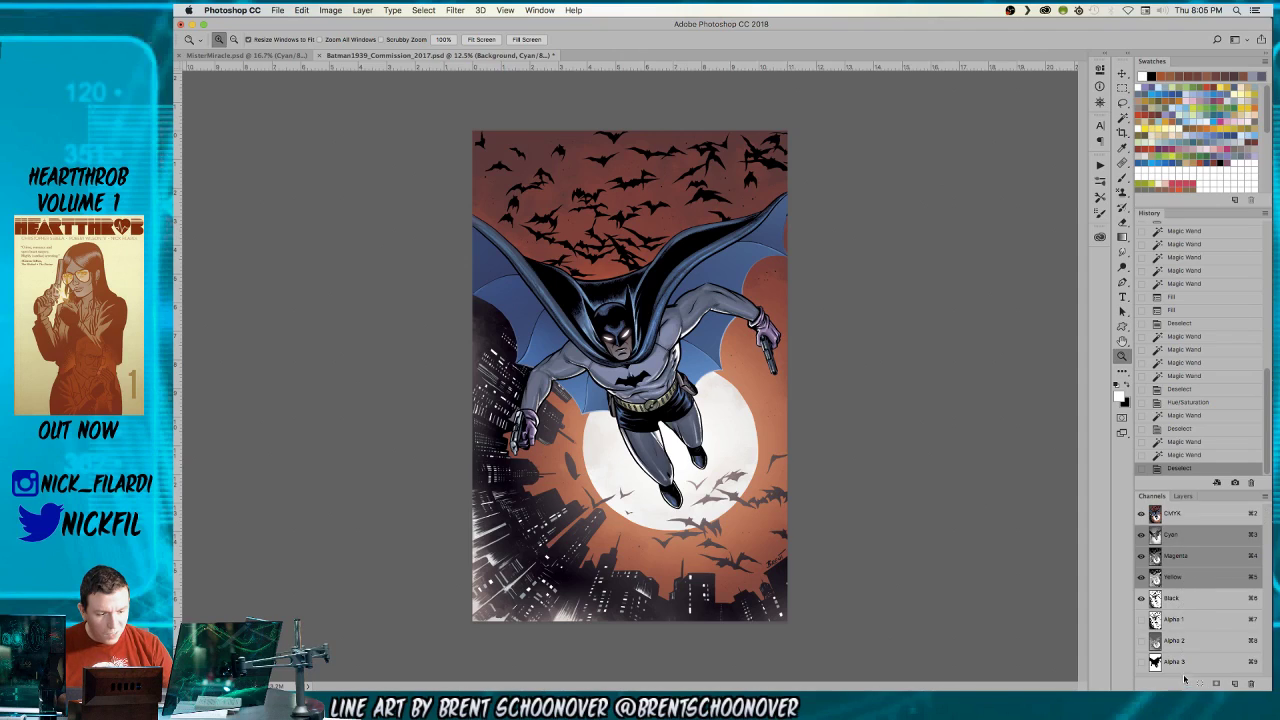
pyautogui.click(1175, 641)
pyautogui.press('w')
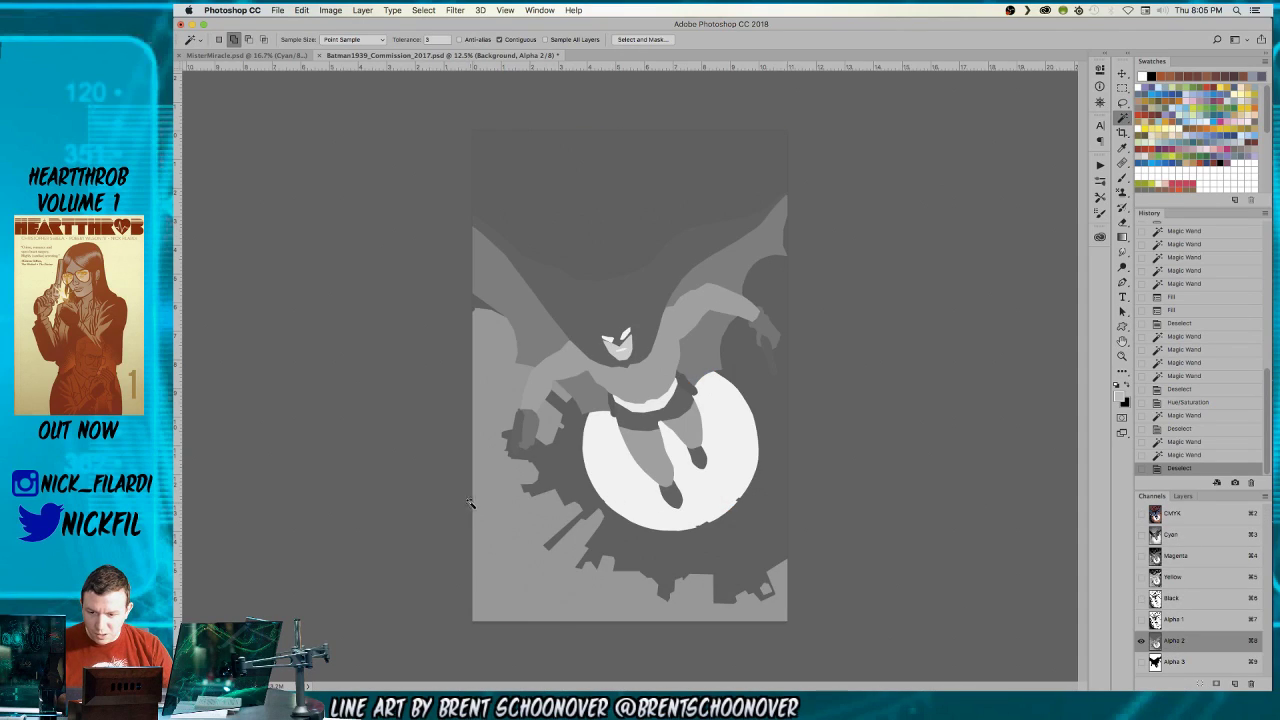
pyautogui.click(535, 510)
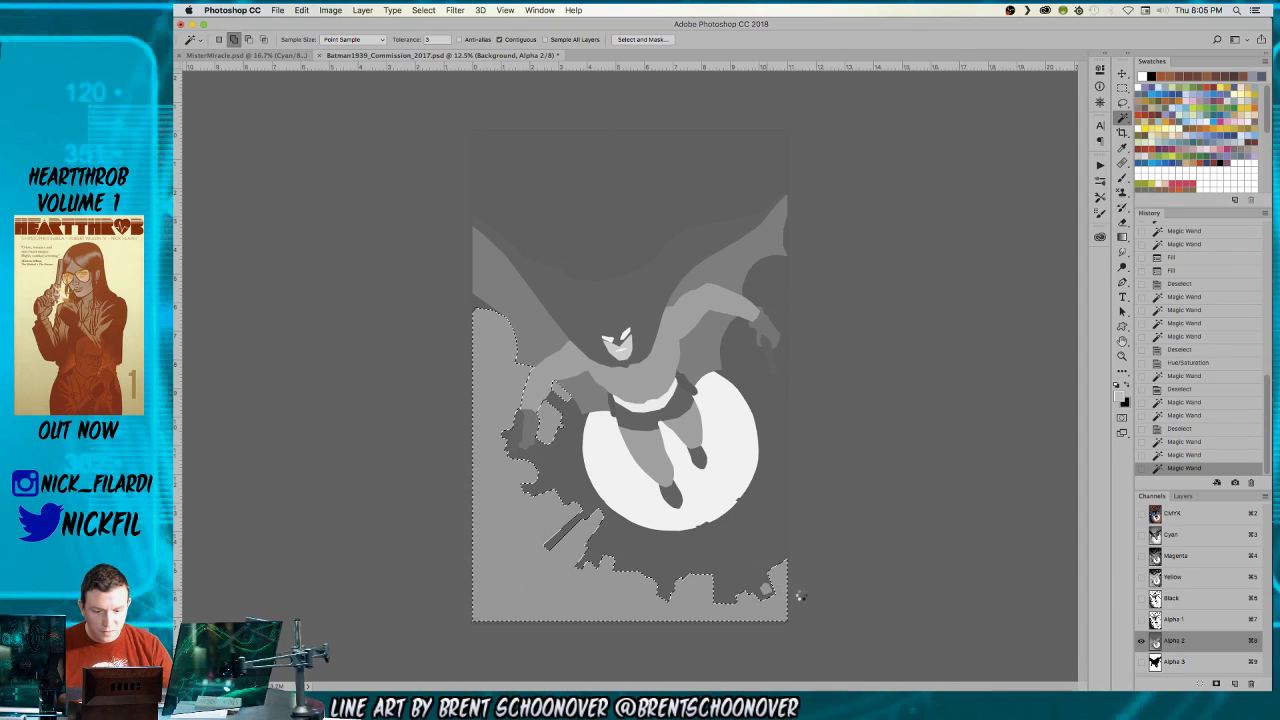
pyautogui.click(1180, 513)
pyautogui.press('z')
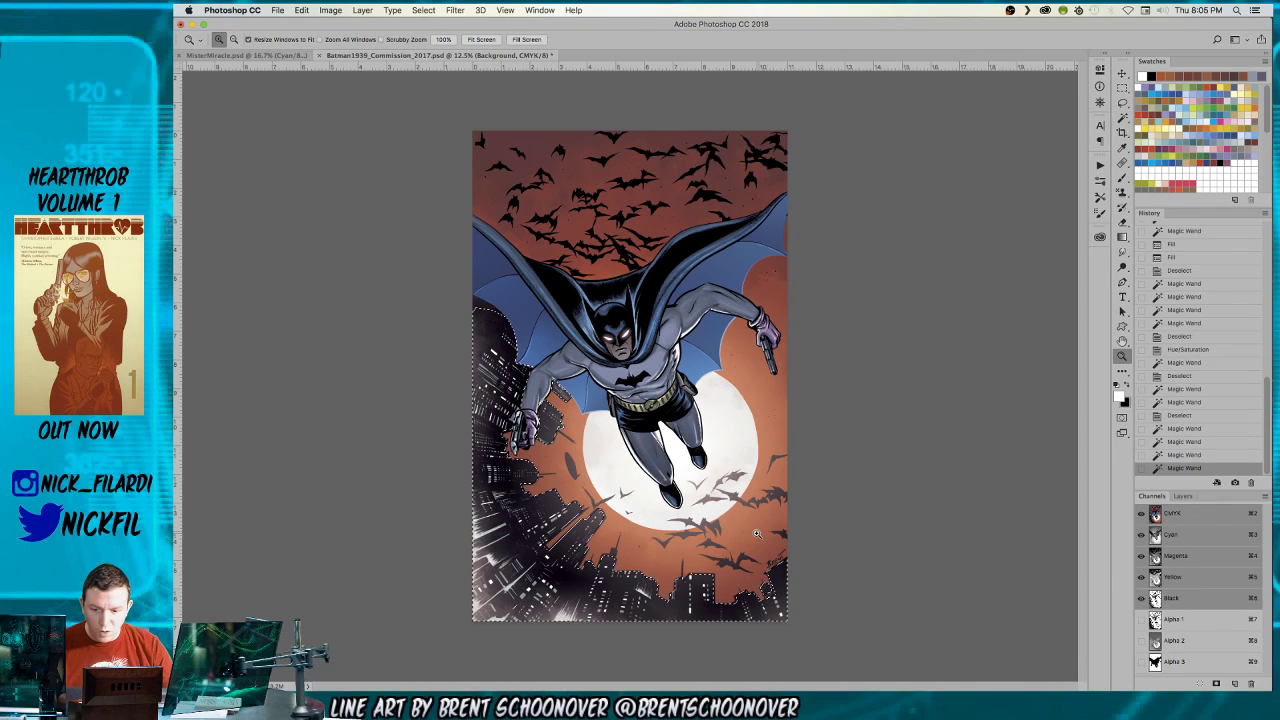
# - Fill the building selection with a dark red swatch and fade the fill to 70% opacity in Multiply mode
pyautogui.press('b')
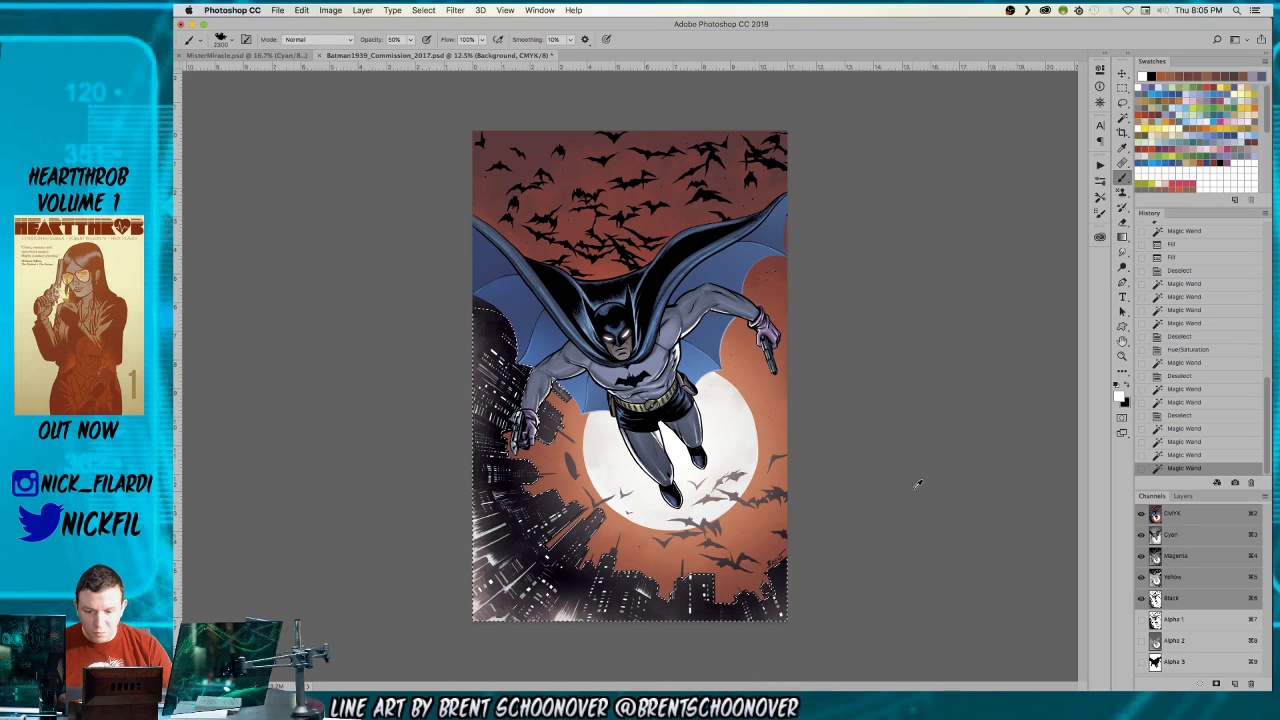
pyautogui.click(1219, 77)
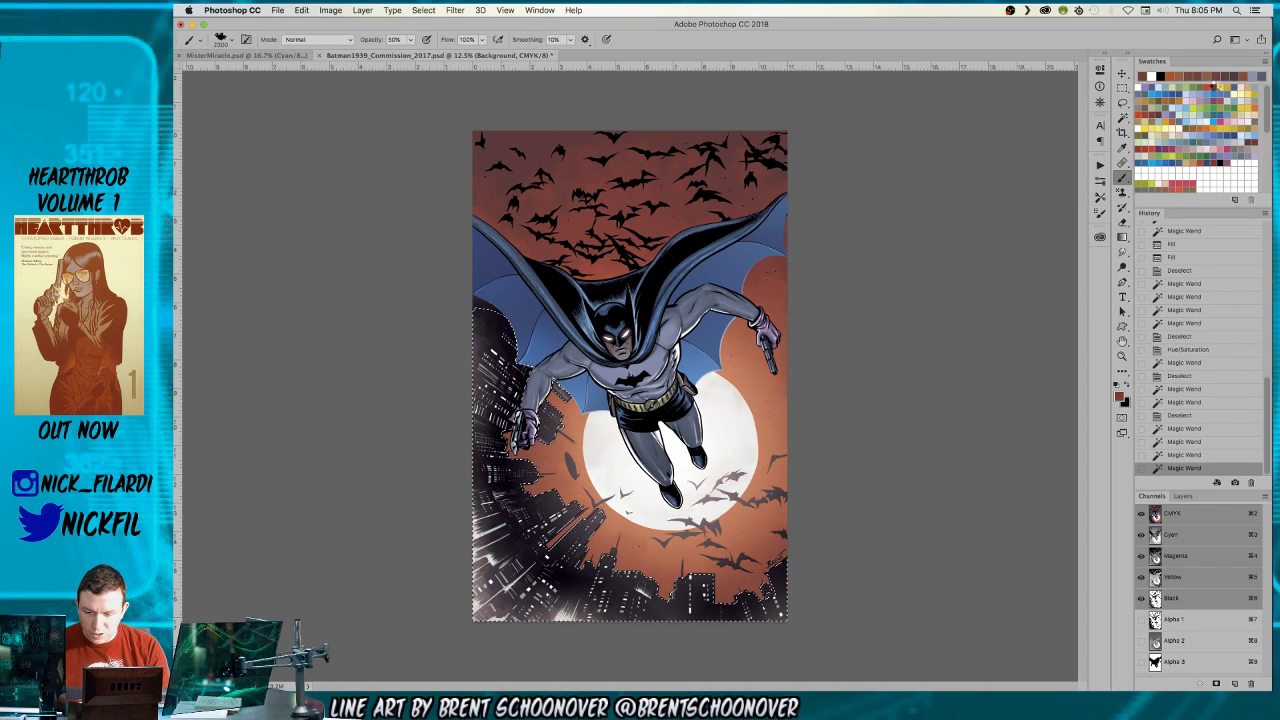
pyautogui.hotkey('alt', 'Delete')
pyautogui.press('super+shift+f')
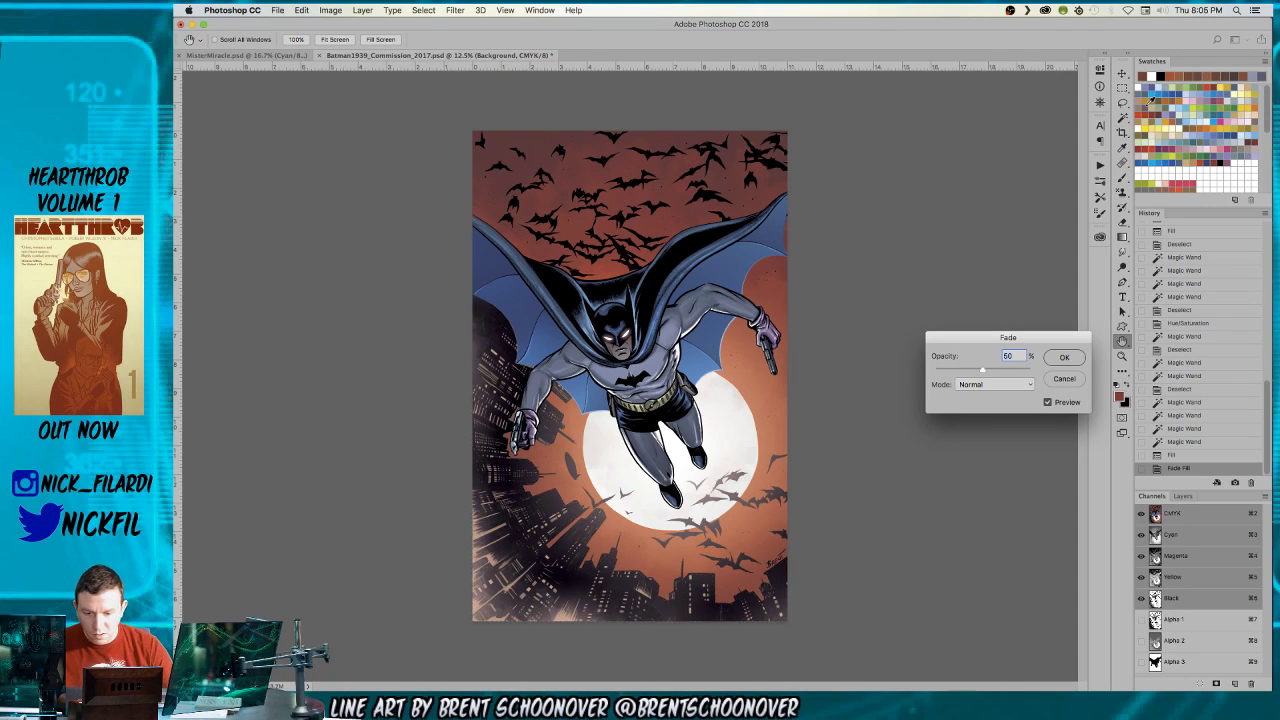
pyautogui.click(995, 384)
pyautogui.press('Escape')
pyautogui.moveTo(993, 372); pyautogui.dragTo(1003, 372)
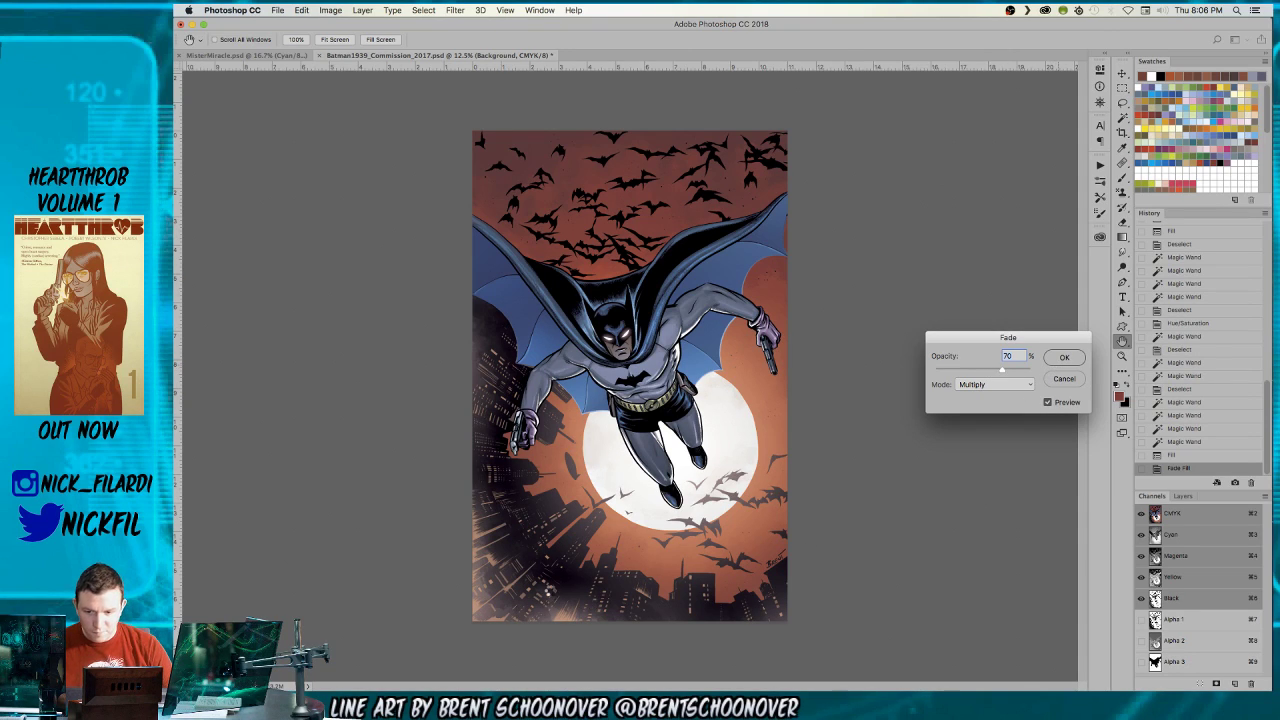
pyautogui.press('Return')
# - Drop the building selection, and make Layer 2 active while toggling its visibility to compare the glow
pyautogui.keyDown('super'); pyautogui.click(538, 486); pyautogui.keyUp('super')
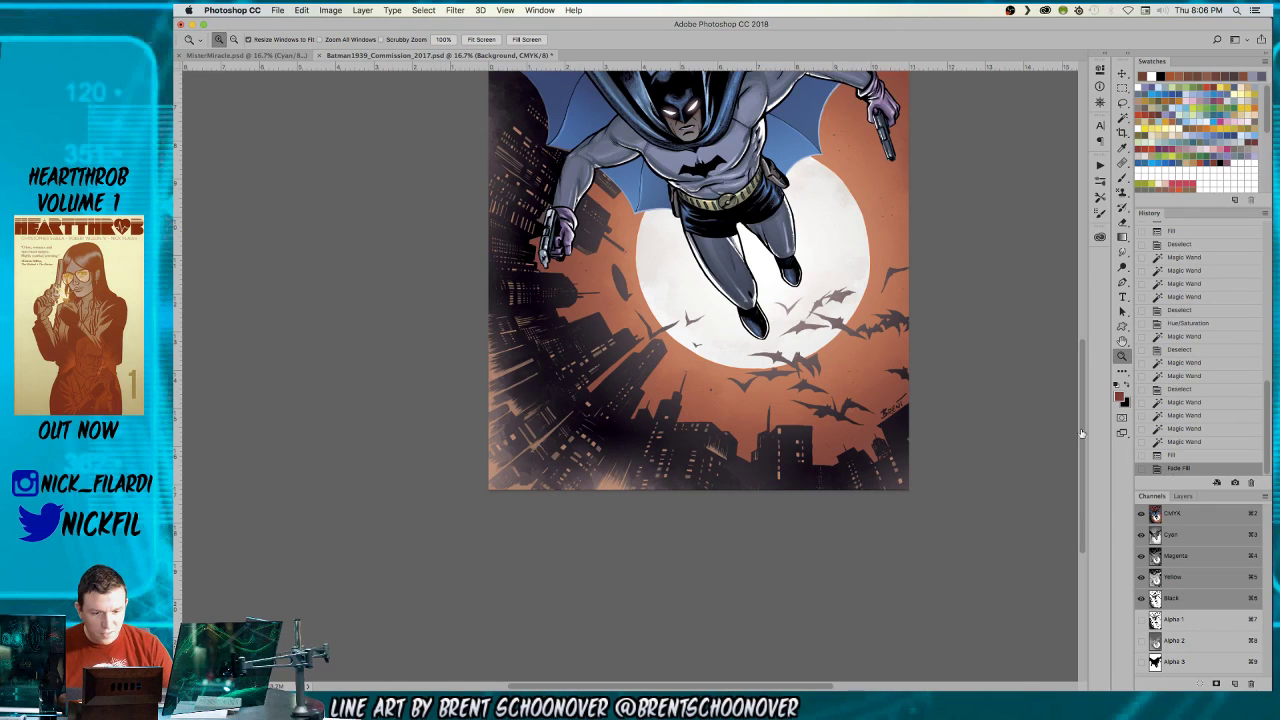
pyautogui.press('w')
pyautogui.press('super+d')
pyautogui.click(1183, 496)
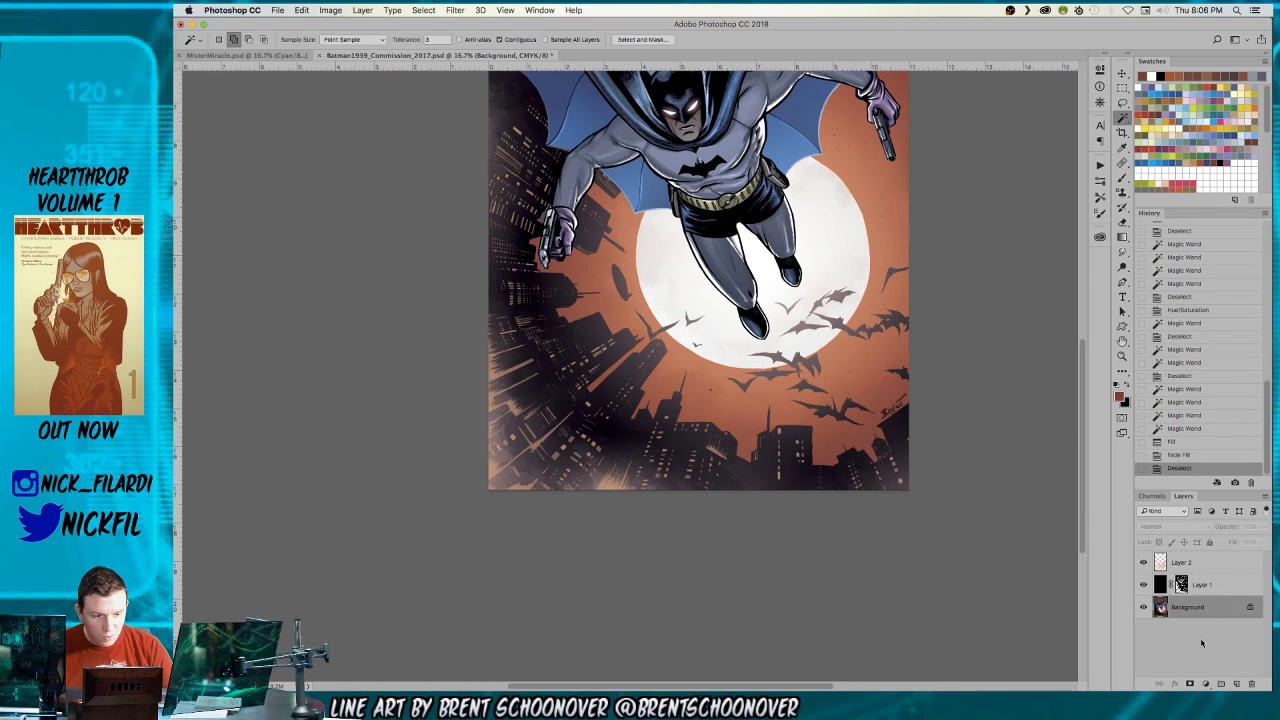
pyautogui.click(1177, 568)
pyautogui.click(1143, 563)
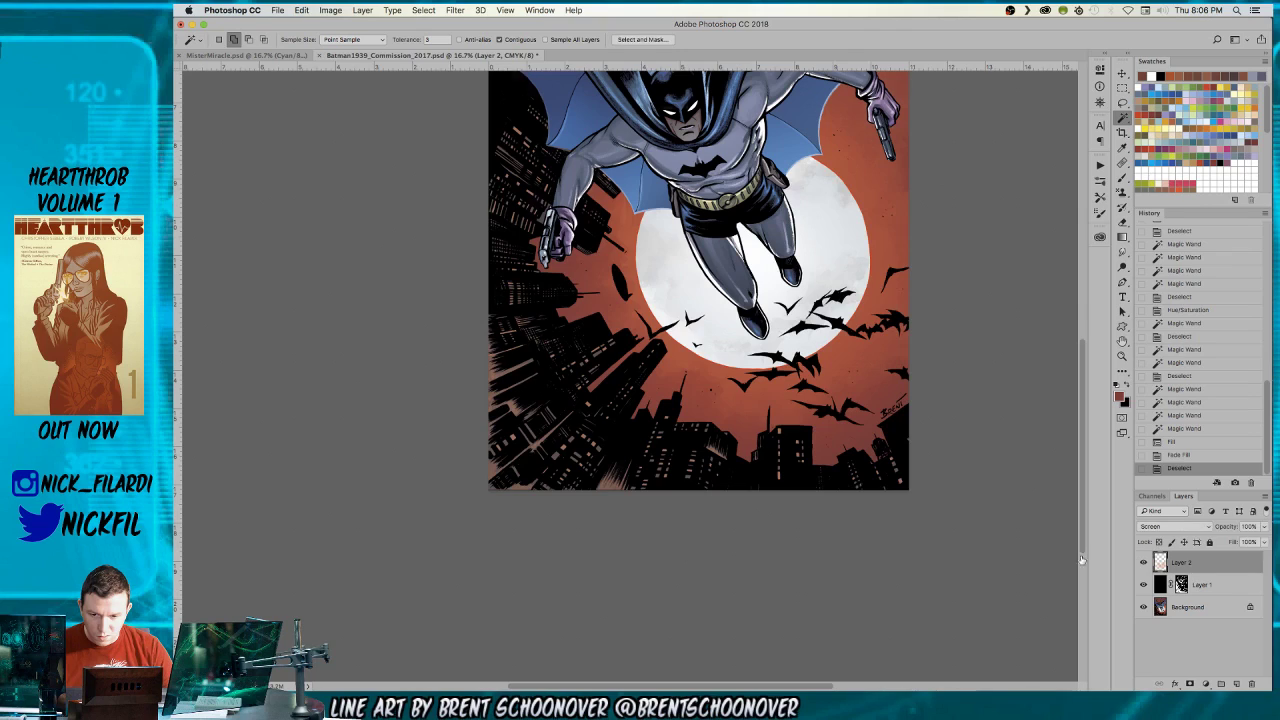
# - Erase Layer 2's glow over the buildings along the page's left edge and bottom edge
pyautogui.press('e')
pyautogui.moveTo(483, 336)
pyautogui.mouseDown()
pyautogui.moveTo(501, 459)
pyautogui.moveTo(553, 509)
pyautogui.moveTo(610, 487)
pyautogui.moveTo(521, 439)
pyautogui.moveTo(569, 482)
pyautogui.moveTo(497, 332)
pyautogui.moveTo(531, 423)
pyautogui.moveTo(488, 340)
pyautogui.moveTo(543, 482)
pyautogui.moveTo(622, 501)
pyautogui.moveTo(616, 475)
pyautogui.moveTo(707, 516)
pyautogui.moveTo(676, 490)
pyautogui.moveTo(718, 576)
pyautogui.moveTo(607, 487)
pyautogui.moveTo(603, 442)
pyautogui.moveTo(624, 481)
pyautogui.moveTo(530, 394)
pyautogui.moveTo(534, 419)
pyautogui.moveTo(490, 341)
pyautogui.mouseUp()
pyautogui.scroll(5, 602, 524)
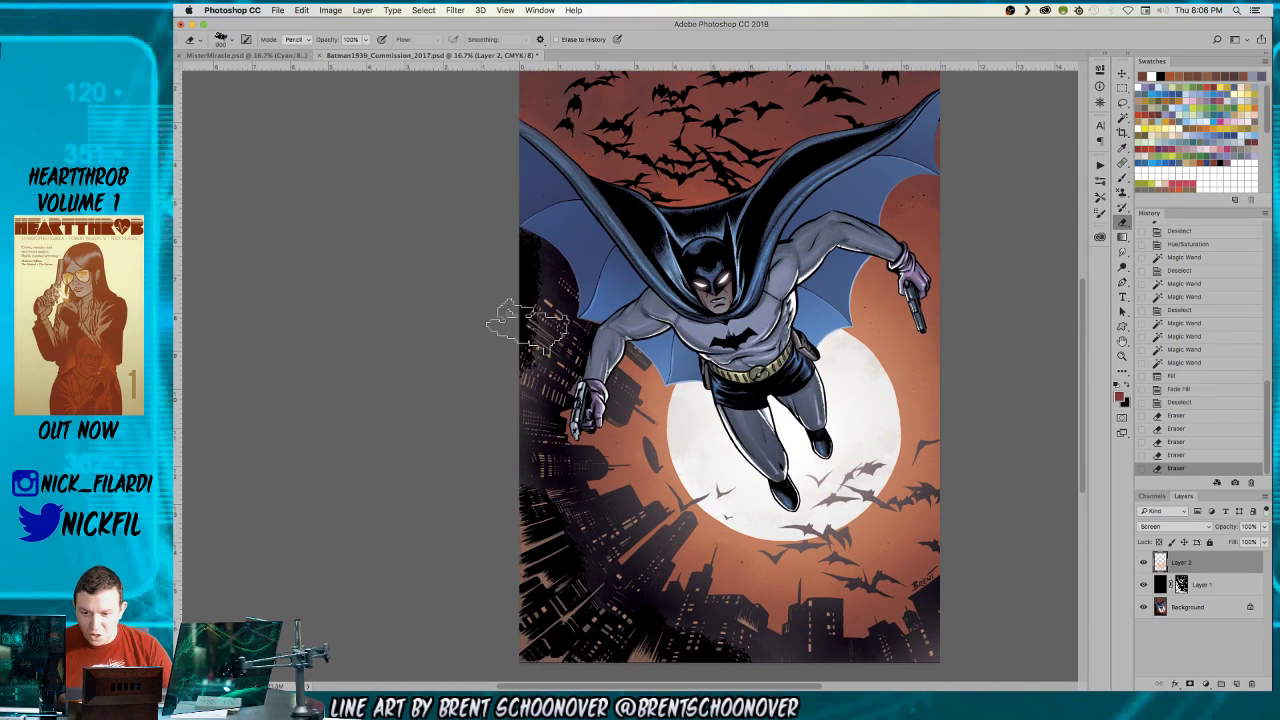
pyautogui.moveTo(522, 388)
pyautogui.mouseDown()
pyautogui.moveTo(556, 360)
pyautogui.moveTo(548, 372)
pyautogui.mouseUp()
pyautogui.moveTo(530, 392); pyautogui.dragTo(524, 430)
pyautogui.moveTo(524, 440); pyautogui.dragTo(544, 500)
pyautogui.scroll(-4, 730, 620)
pyautogui.hscroll(8, 730, 620)
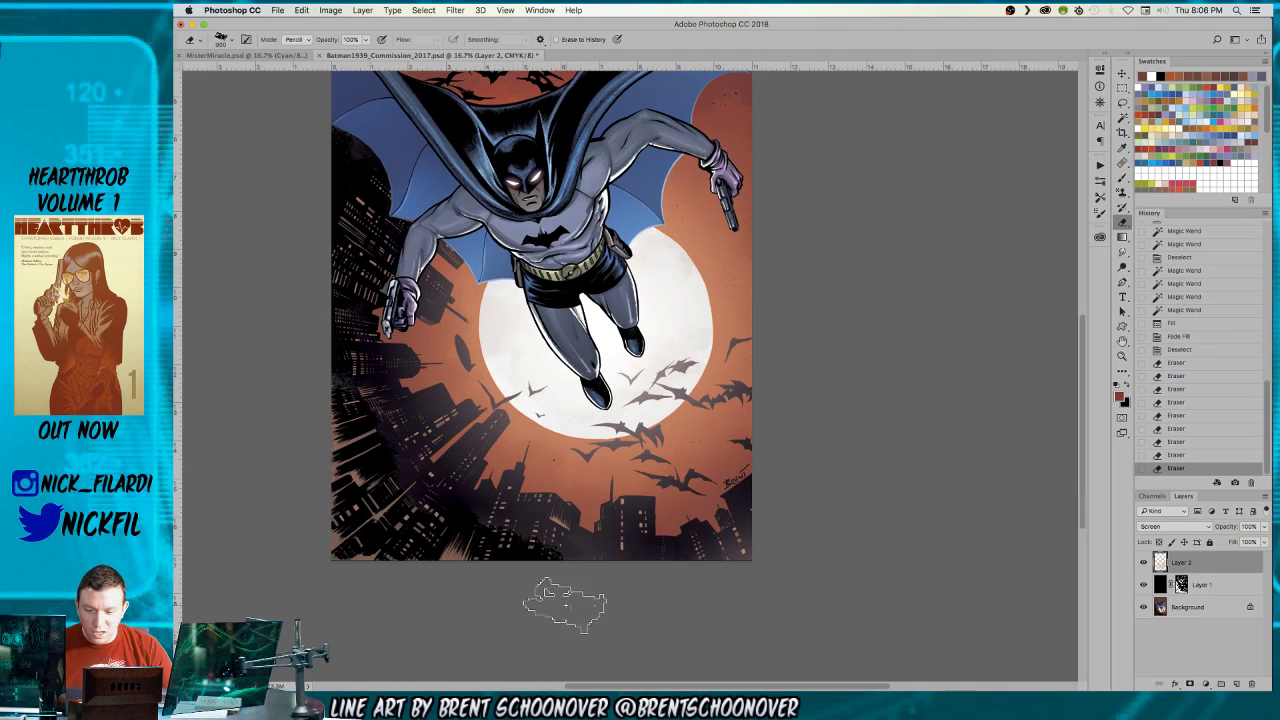
pyautogui.moveTo(665, 593)
pyautogui.mouseDown()
pyautogui.moveTo(646, 551)
pyautogui.moveTo(718, 565)
pyautogui.moveTo(757, 523)
pyautogui.mouseUp()
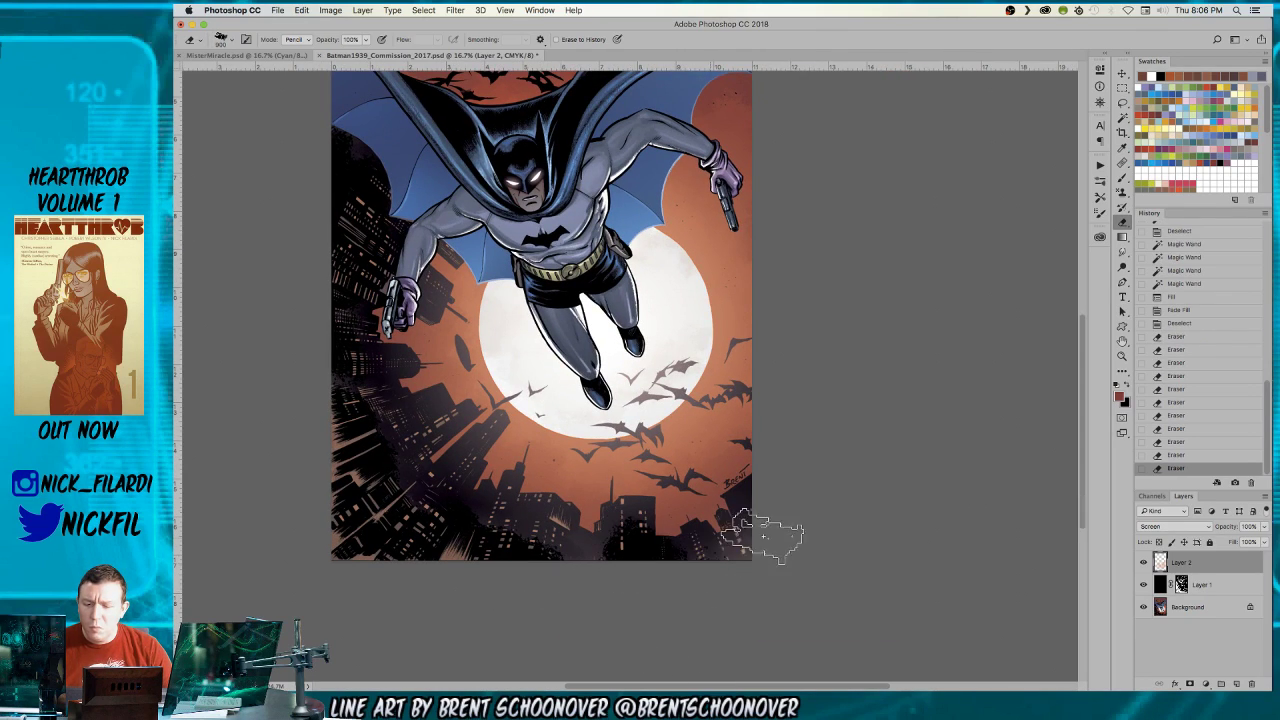
# - Examine the glow across the whole cover and up close over the lower skyline
pyautogui.scroll(5, 577, 517)
pyautogui.hscroll(-2, 577, 517)
pyautogui.scroll(-2, 439, 471)
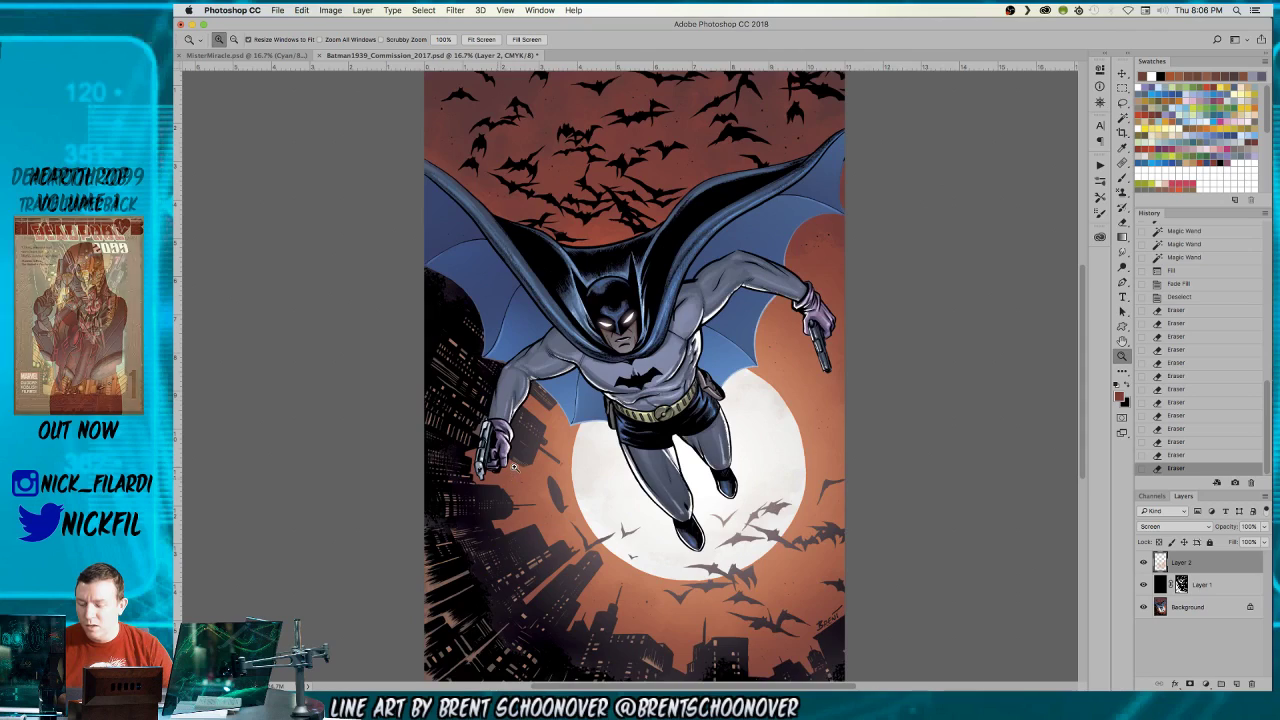
pyautogui.press('z')
pyautogui.keyDown('alt'); pyautogui.click(695, 550); pyautogui.keyUp('alt')
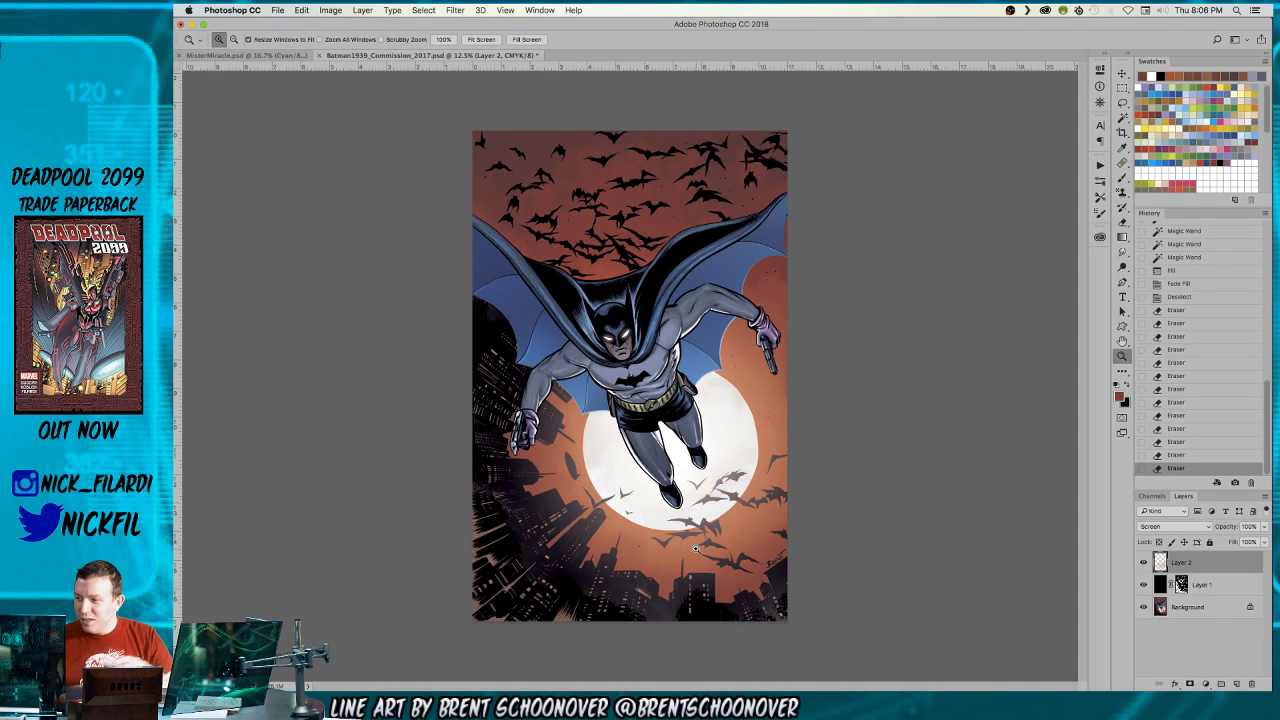
pyautogui.click(624, 497)
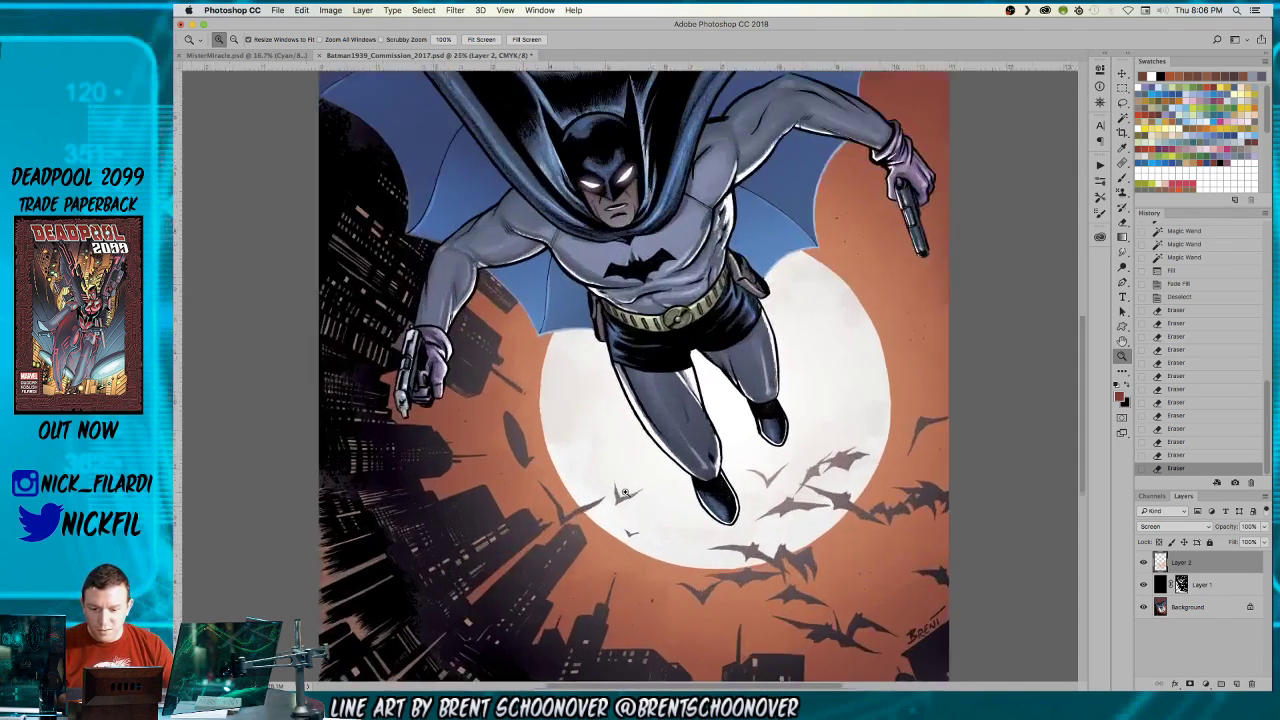
pyautogui.moveTo(647, 670); pyautogui.dragTo(537, 216)
pyautogui.moveTo(601, 362); pyautogui.dragTo(698, 498)
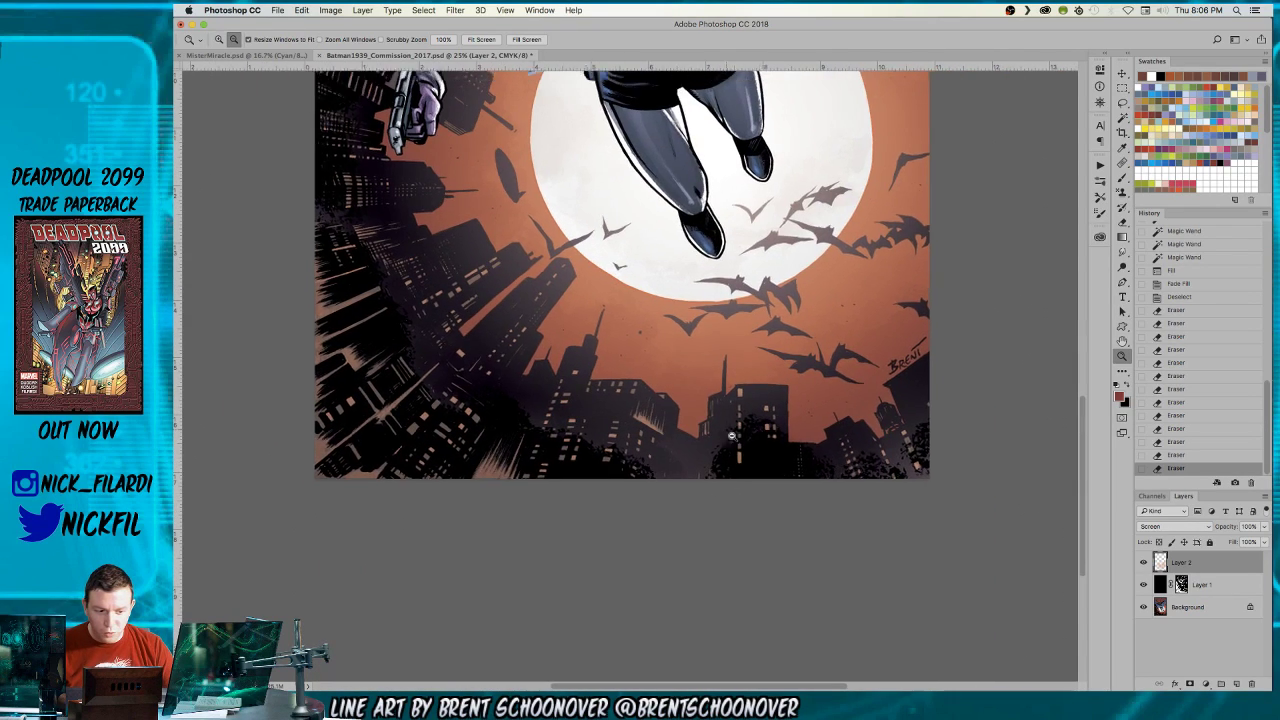
# - Select the whole canvas and clear all of Layer 2's artwork
pyautogui.keyDown('alt'); pyautogui.click(779, 440); pyautogui.keyUp('alt')
pyautogui.press('super+a')
pyautogui.press('Delete')
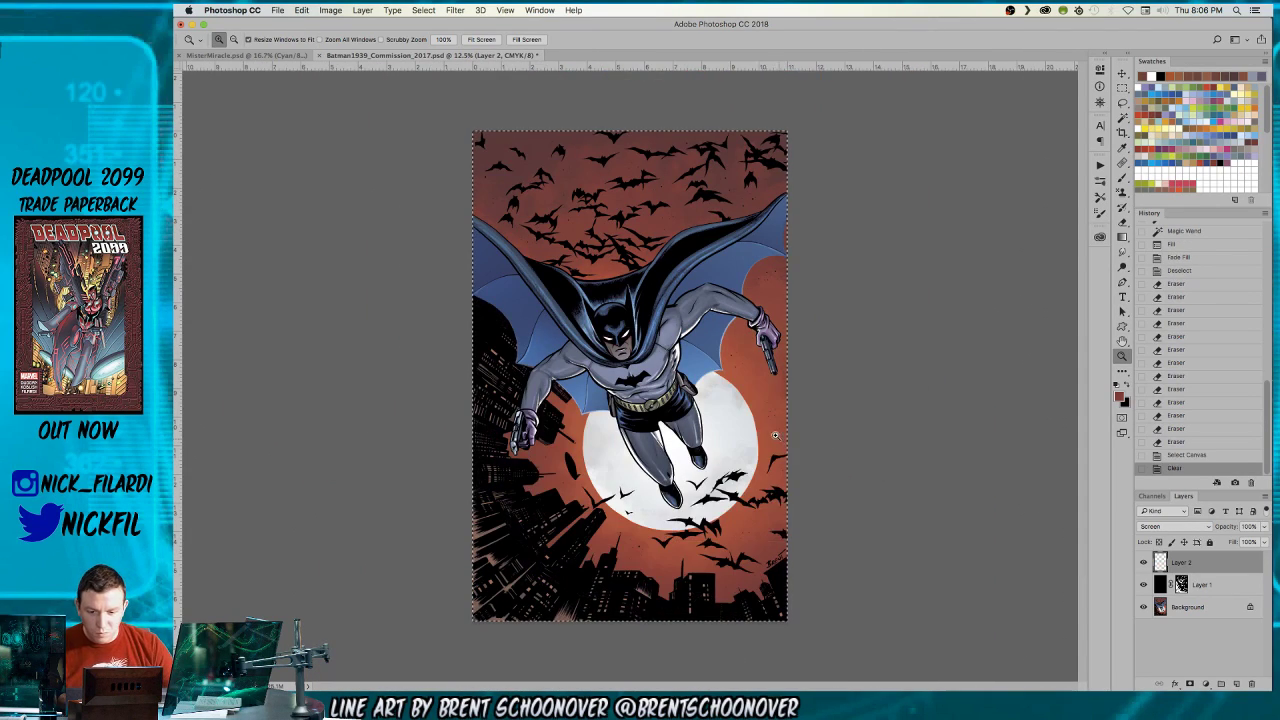
# - Drop the canvas selection and try a red-orange radial gradient in Screen mode at 100% opacity over the moon on Layer 2
pyautogui.click(1196, 103)
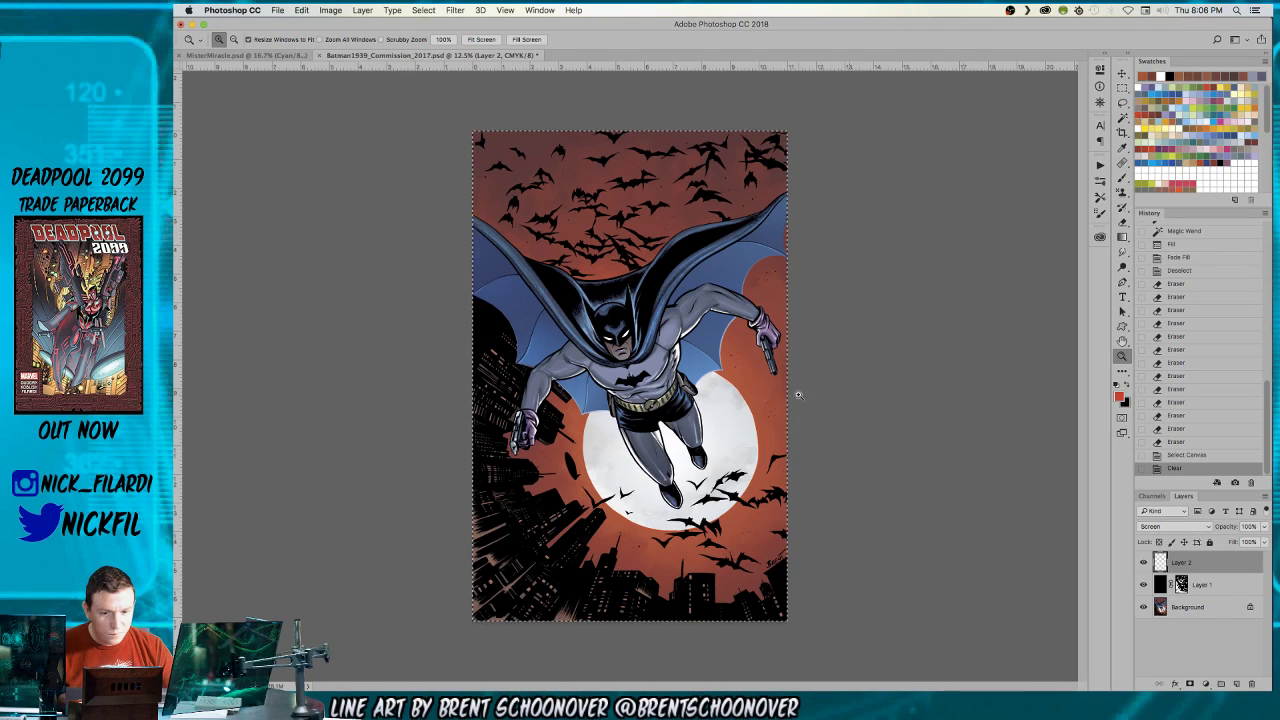
pyautogui.press('g')
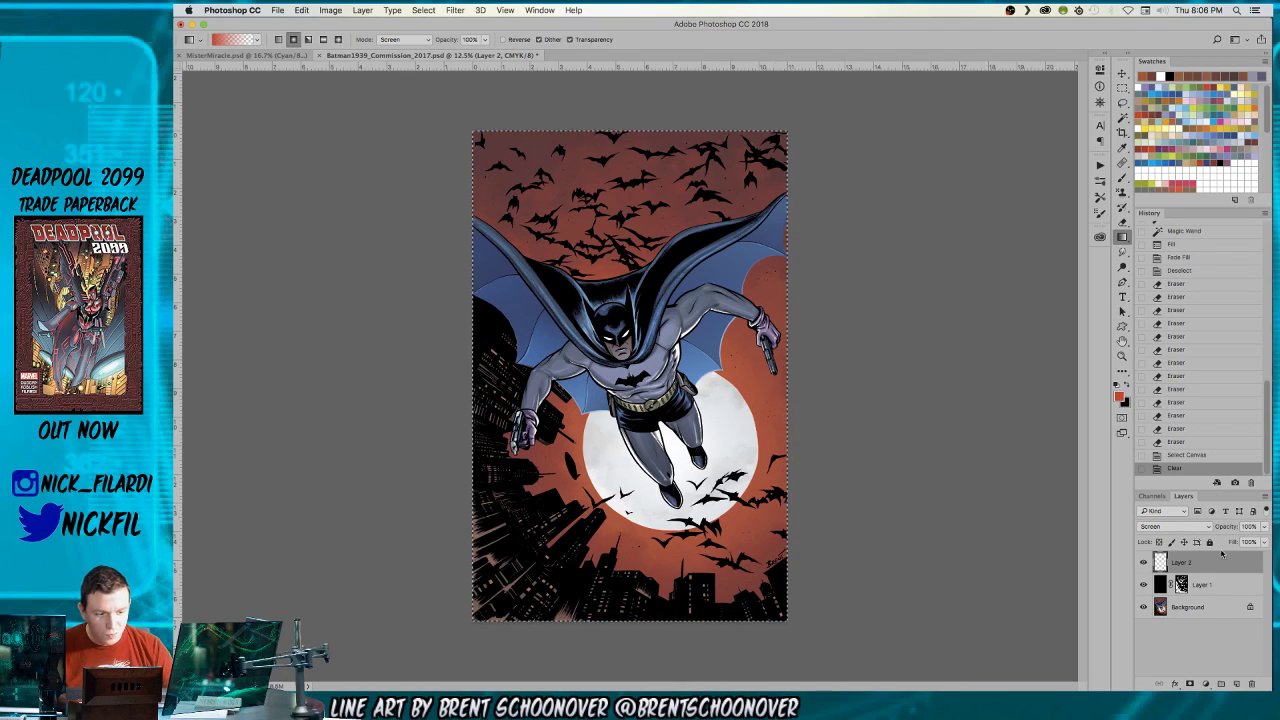
pyautogui.press('z')
pyautogui.click(680, 405)
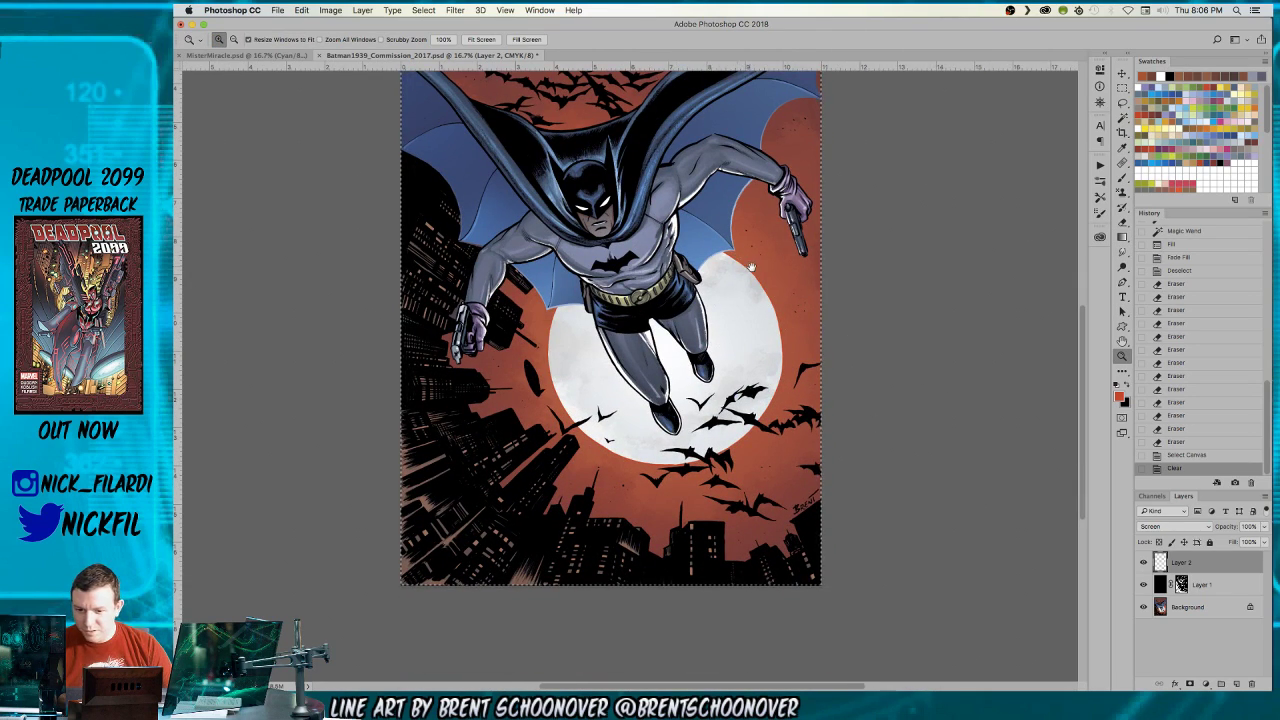
pyautogui.scroll(5, 768, 355)
pyautogui.hotkey('ctrl', 'd')
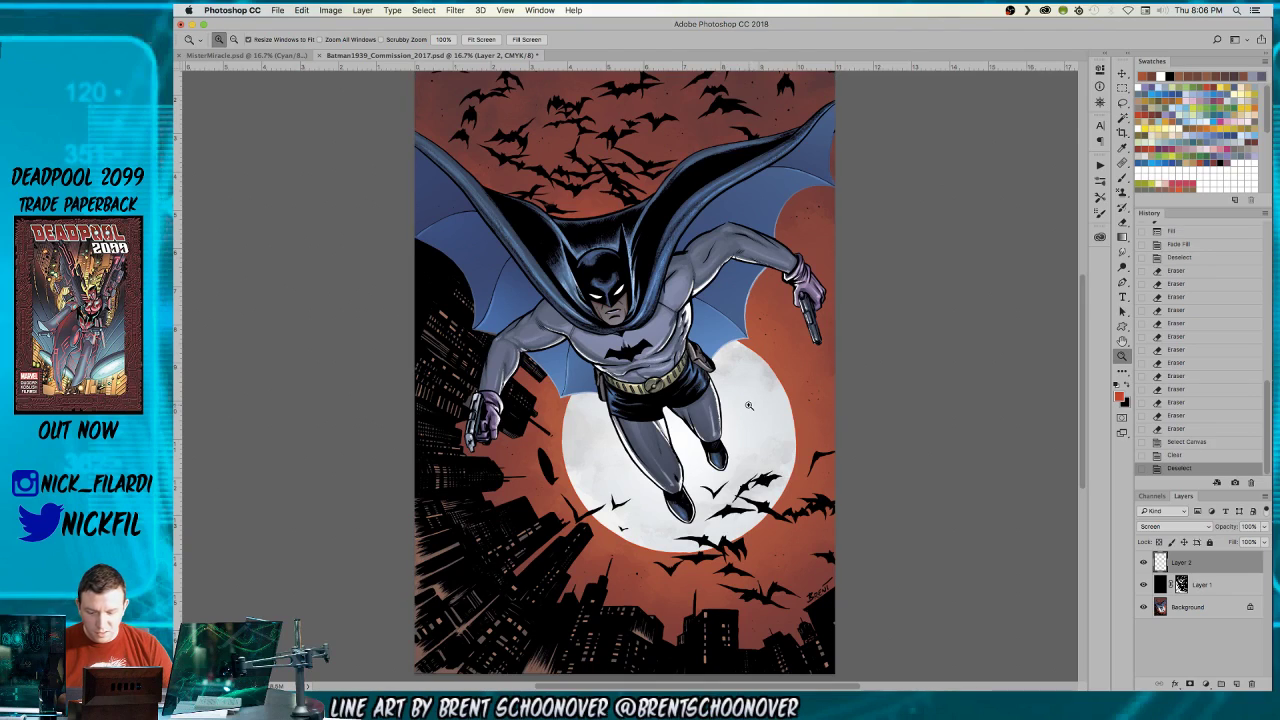
pyautogui.press('g')
pyautogui.moveTo(738, 425); pyautogui.dragTo(738, 285)
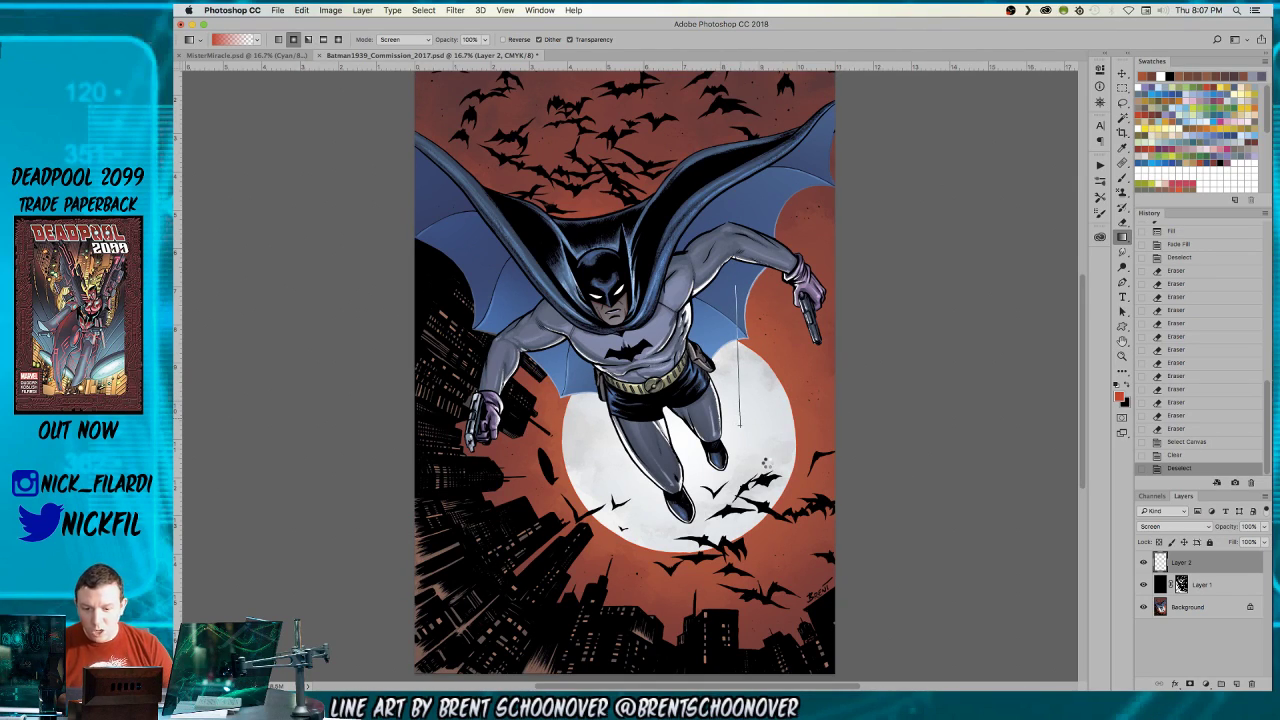
pyautogui.moveTo(766, 460); pyautogui.dragTo(750, 455)
pyautogui.hotkey('ctrl', 'z')
# - Try red-orange radial gradients at 50% opacity around the moon and Batman's legs, and clear them from Layer 2
pyautogui.press('5')
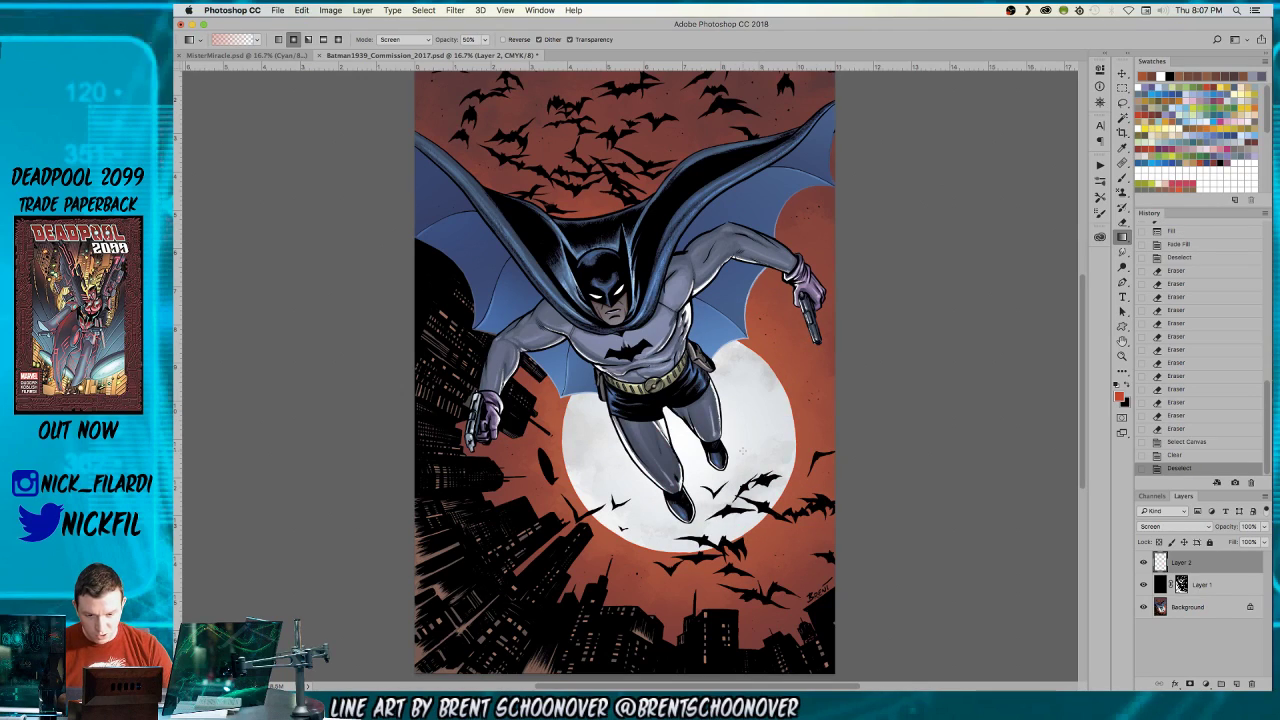
pyautogui.moveTo(750, 272); pyautogui.dragTo(746, 404)
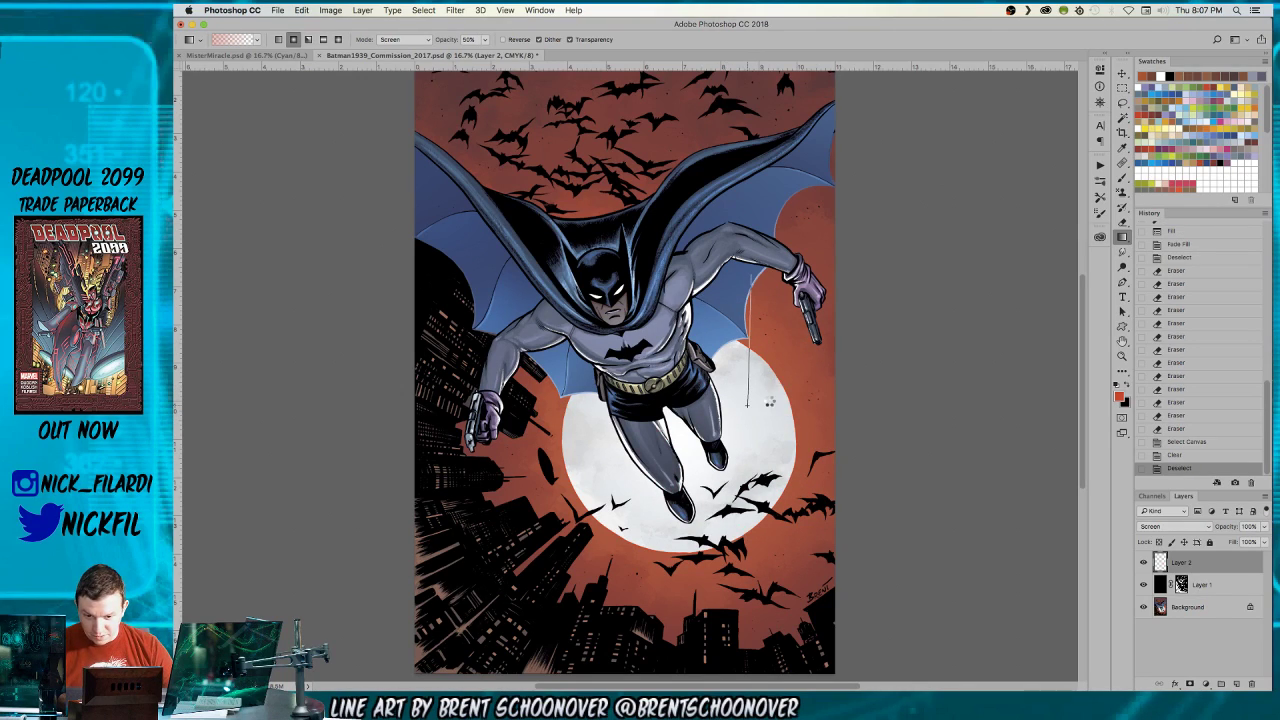
pyautogui.moveTo(600, 457); pyautogui.dragTo(600, 398)
pyautogui.moveTo(700, 486); pyautogui.dragTo(775, 462)
pyautogui.press('z')
pyautogui.keyDown('alt'); pyautogui.click(632, 510); pyautogui.keyUp('alt')
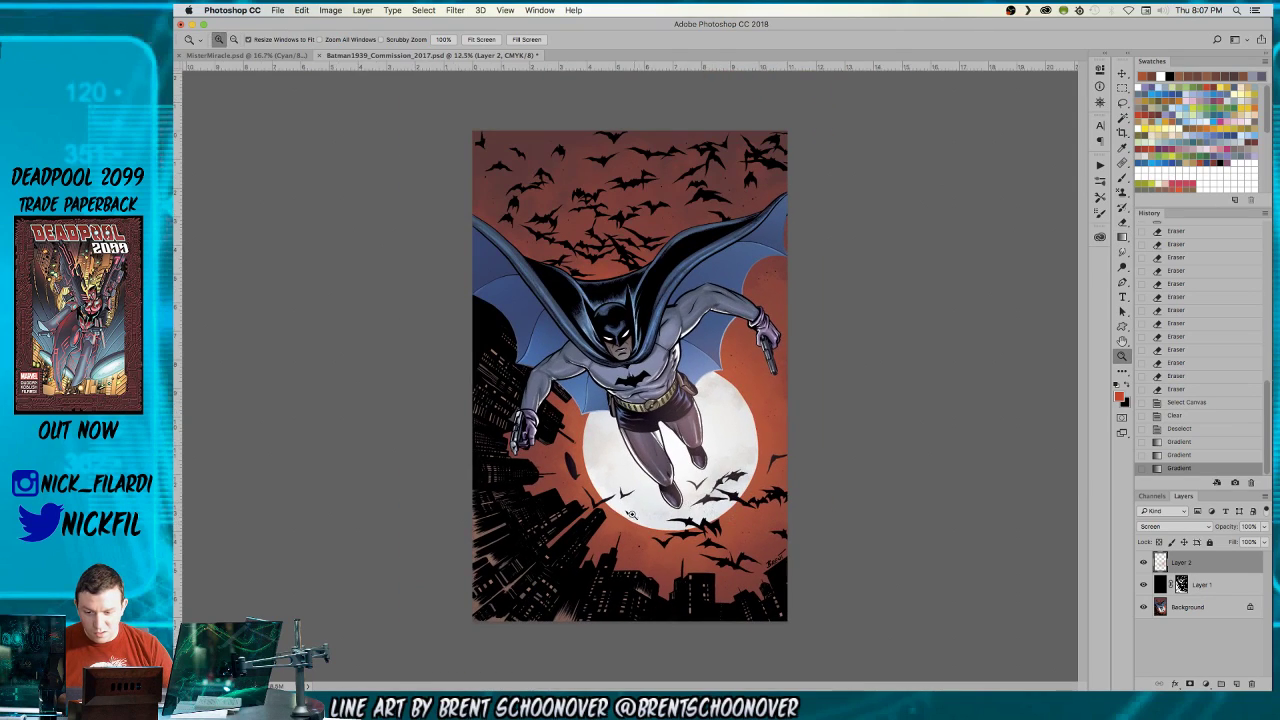
pyautogui.press('g')
pyautogui.moveTo(651, 566); pyautogui.dragTo(651, 566)
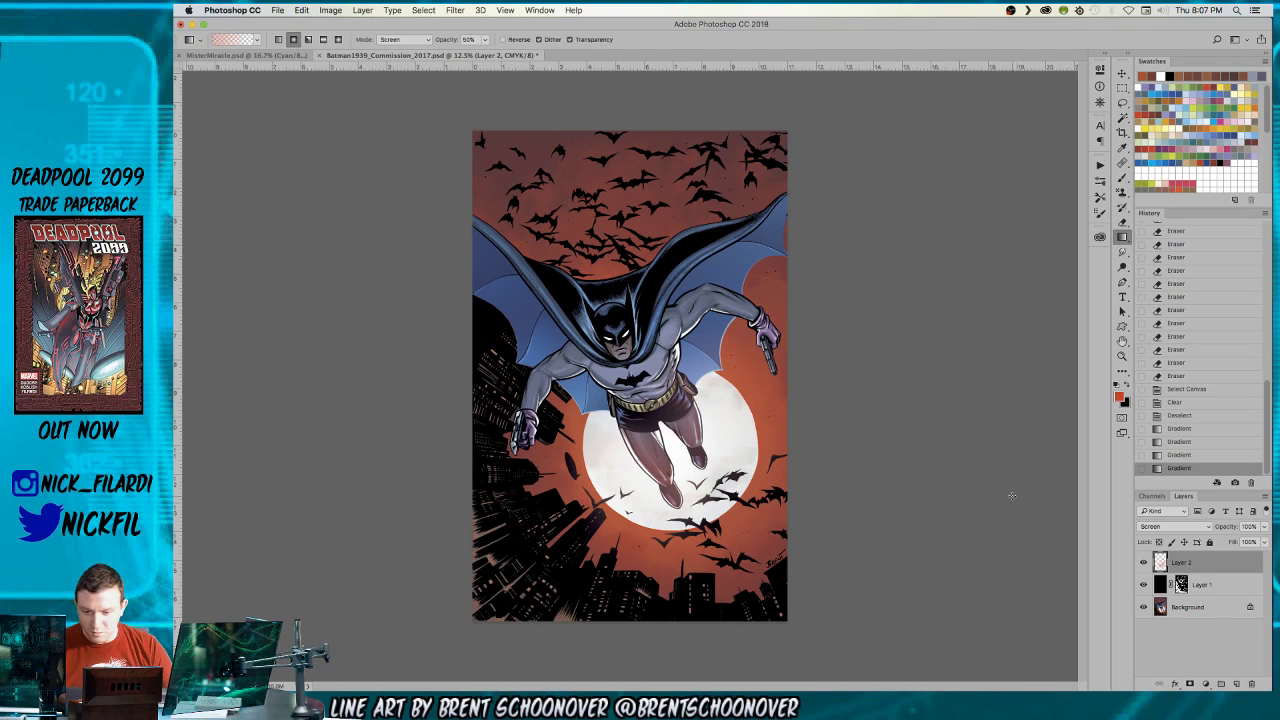
pyautogui.press('super+a')
pyautogui.press('BackSpace')
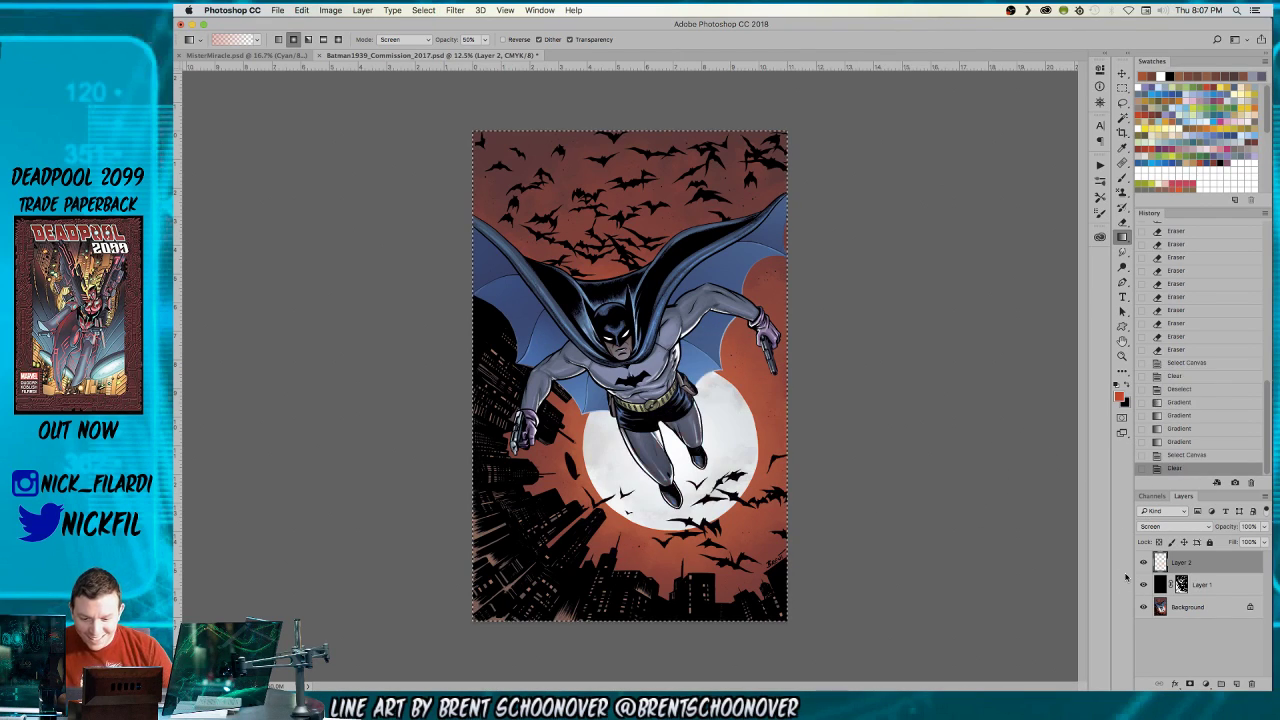
# - Try light blue radial gradients in Screen mode at 50% opacity over Batman's legs and the moon, and drop the selection
pyautogui.press('z')
pyautogui.click(729, 232)
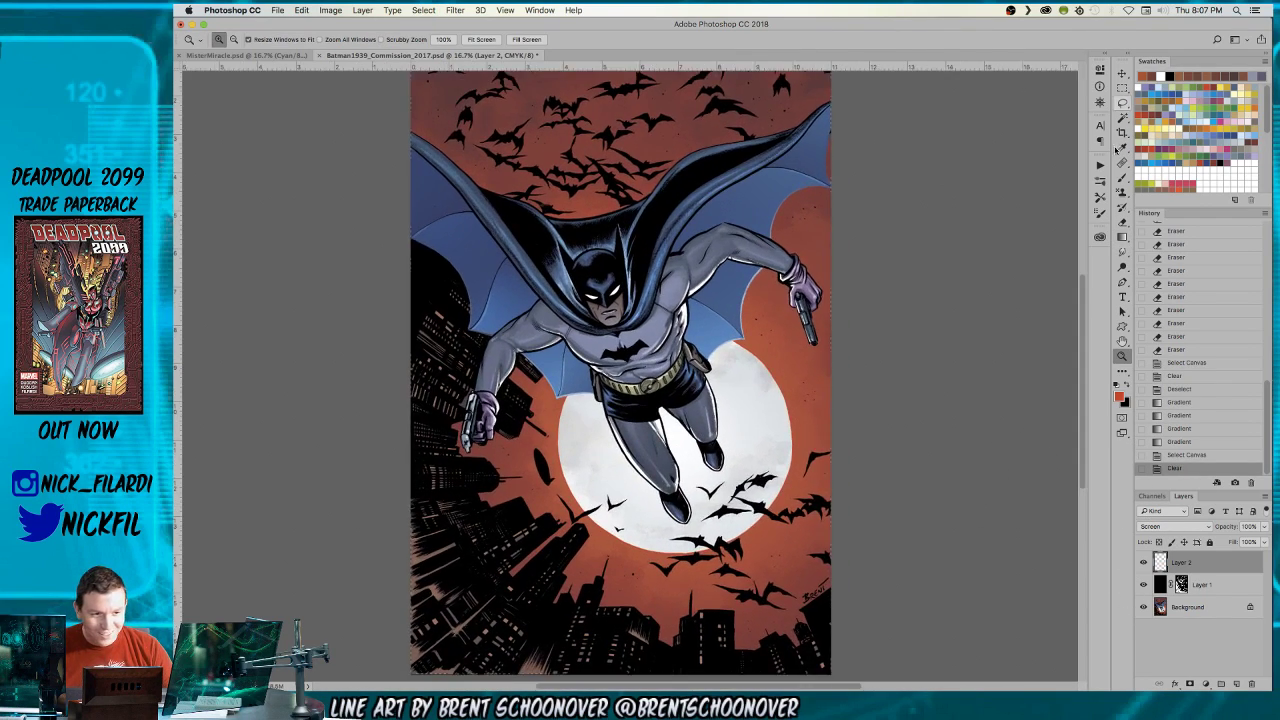
pyautogui.click(1153, 87)
pyautogui.press('g')
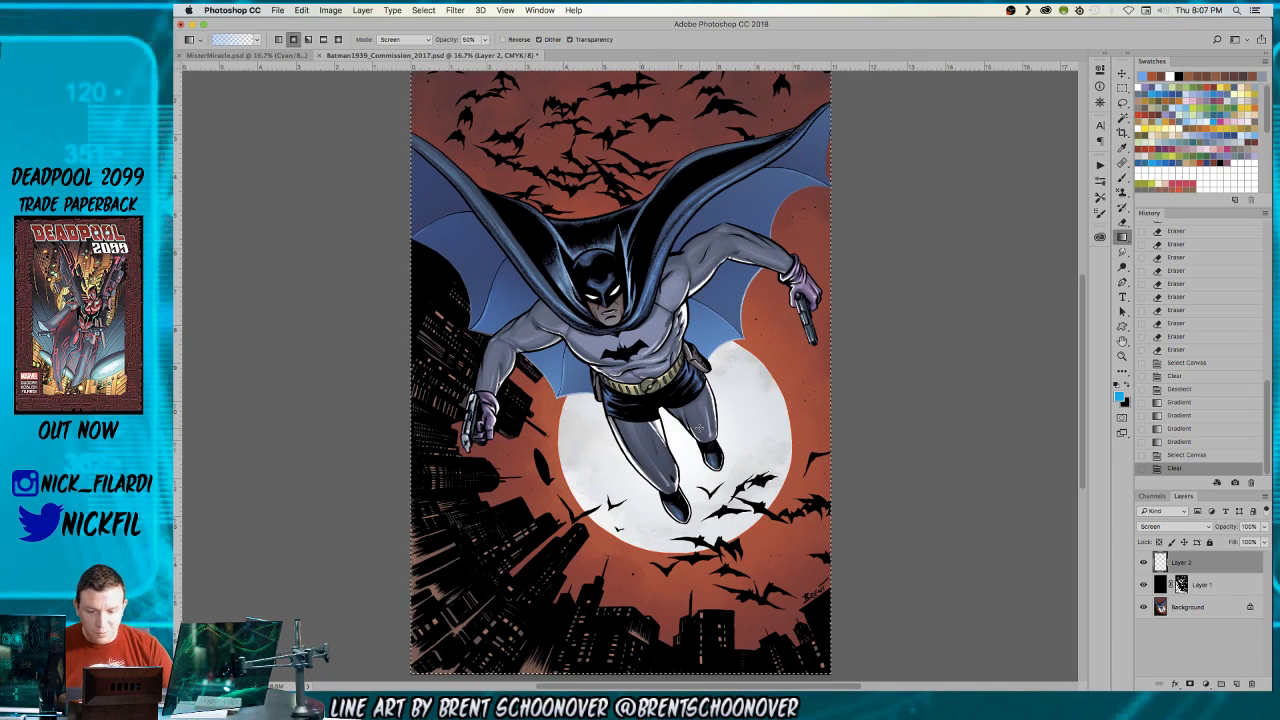
pyautogui.moveTo(739, 337); pyautogui.dragTo(741, 432)
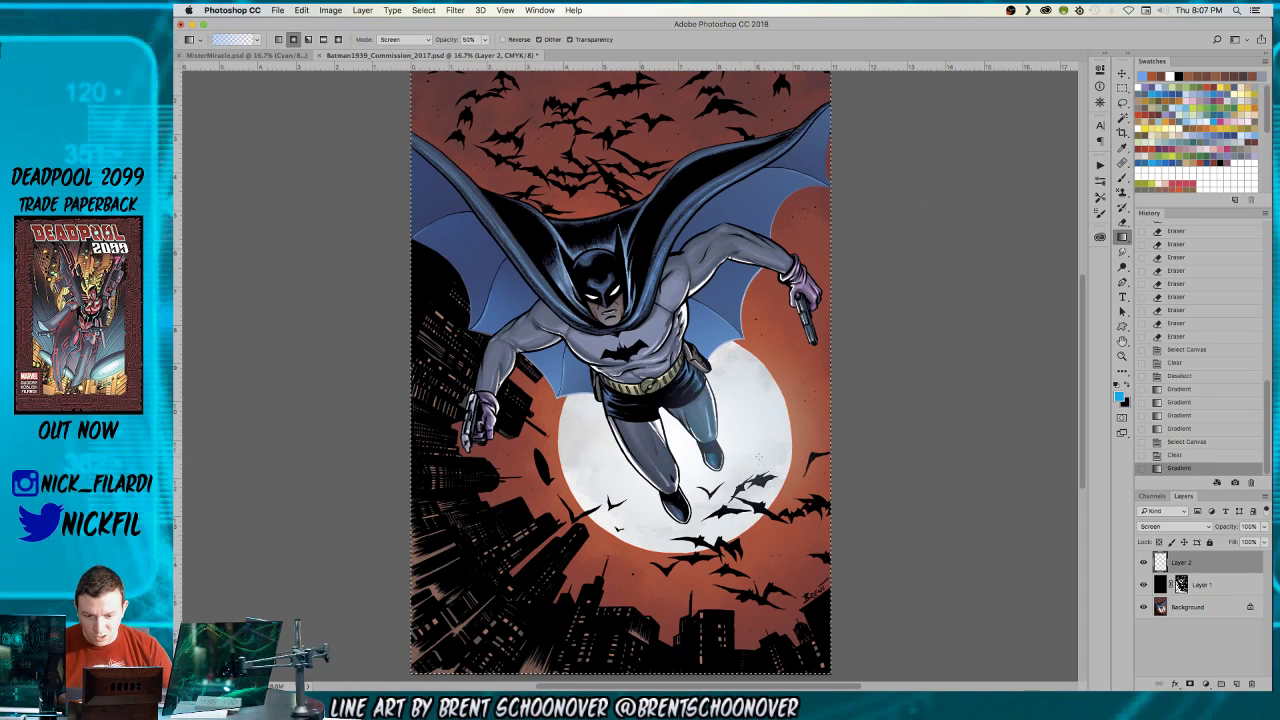
pyautogui.moveTo(618, 484); pyautogui.dragTo(577, 381)
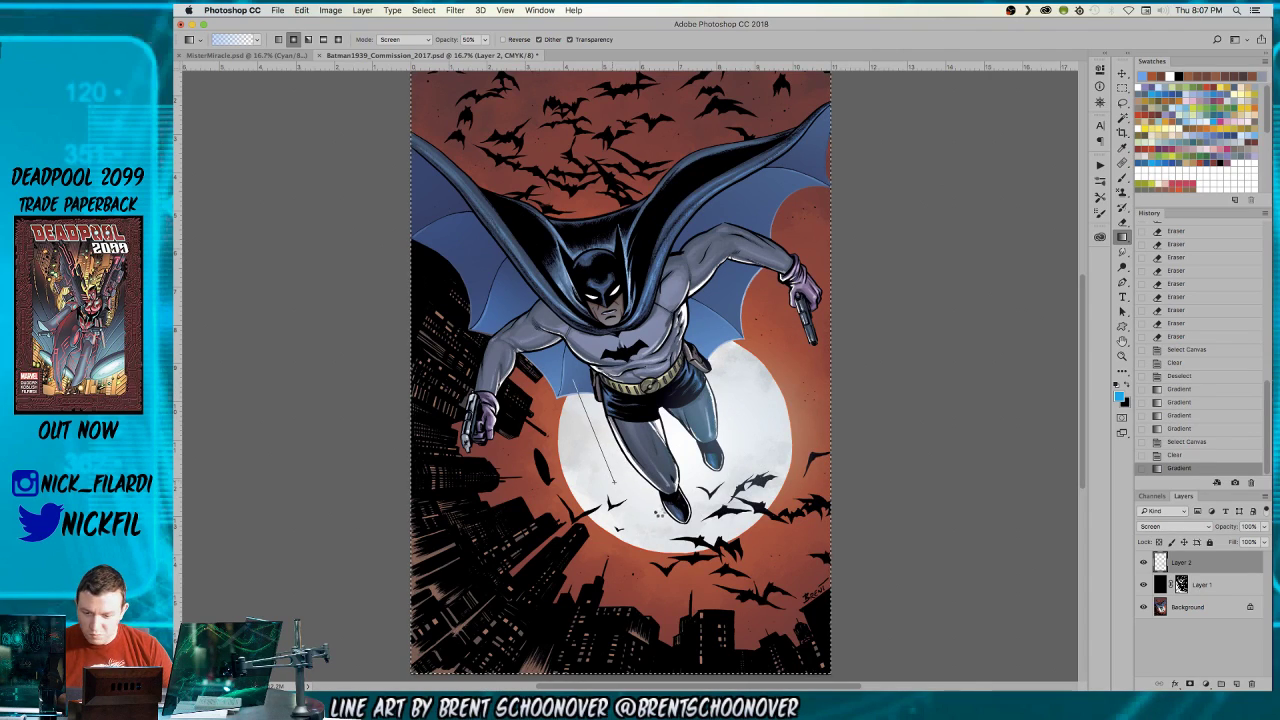
pyautogui.moveTo(583, 423); pyautogui.dragTo(647, 518)
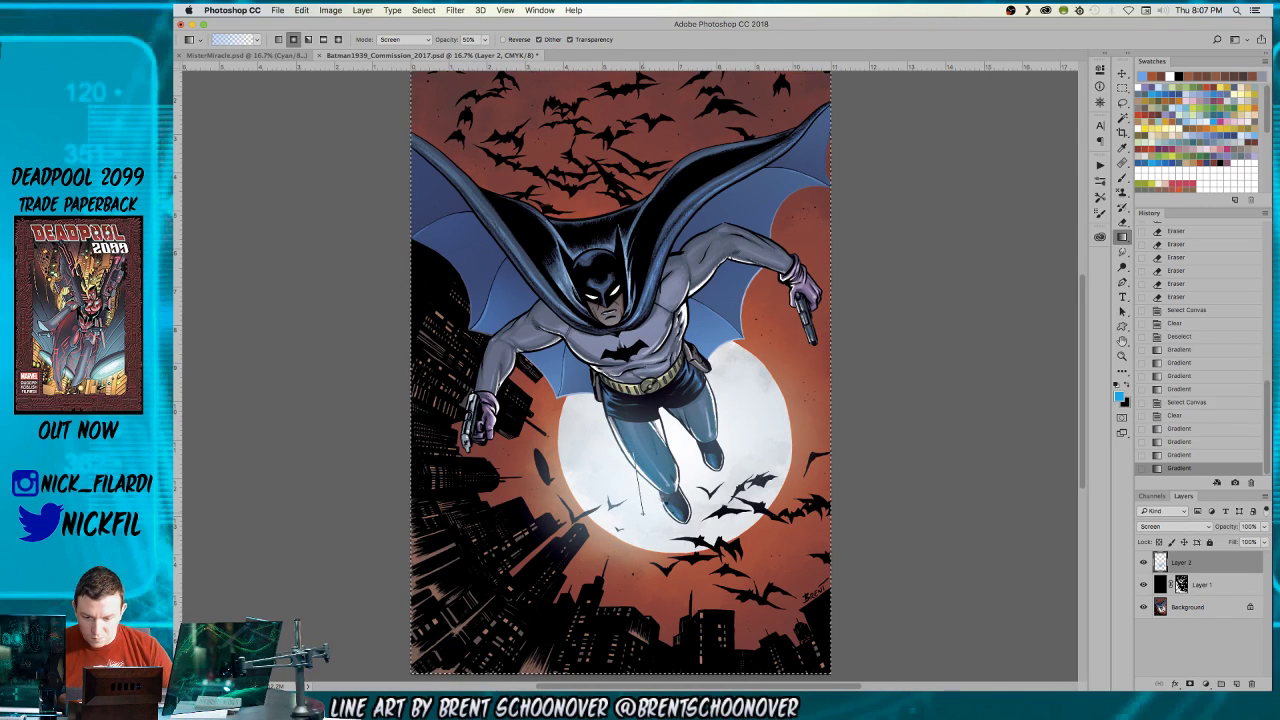
pyautogui.press('super+d')
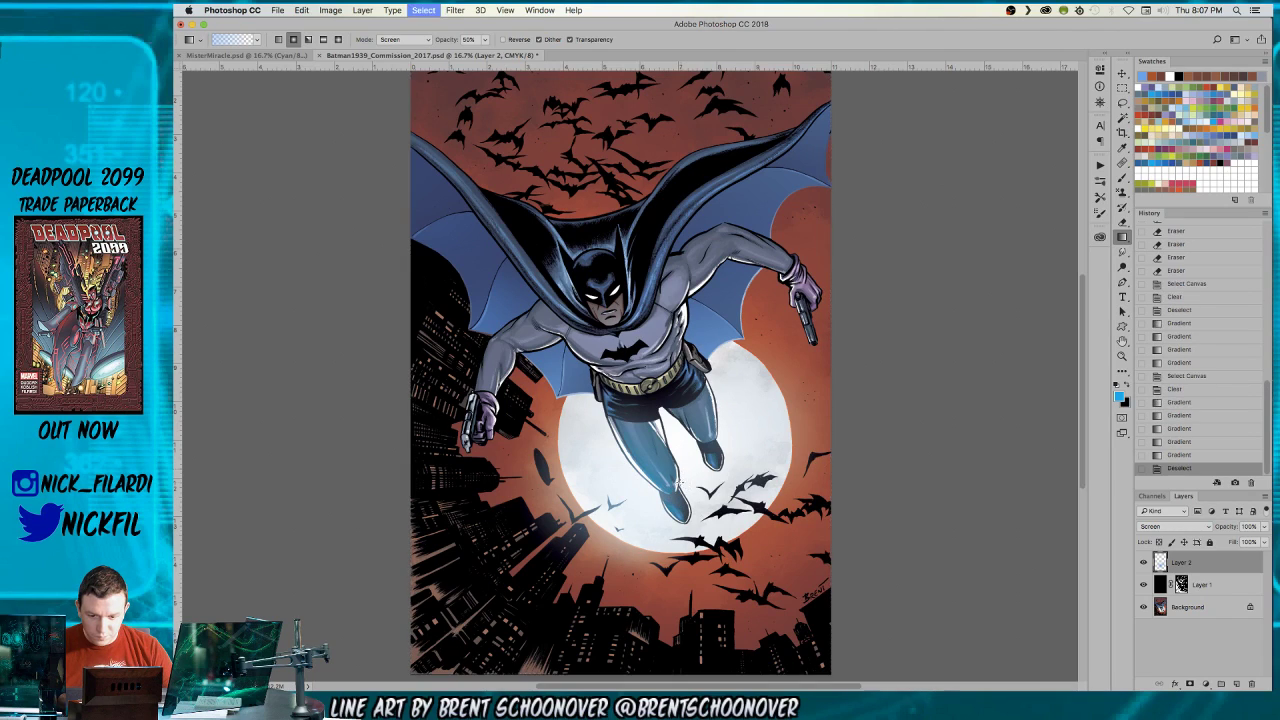
# - Revert the history to the last Clear, removing the blue gradients from Layer 2
pyautogui.press('z')
pyautogui.keyDown('alt'); pyautogui.click(634, 469); pyautogui.keyUp('alt')
pyautogui.moveTo(634, 469); pyautogui.dragTo(811, 440)
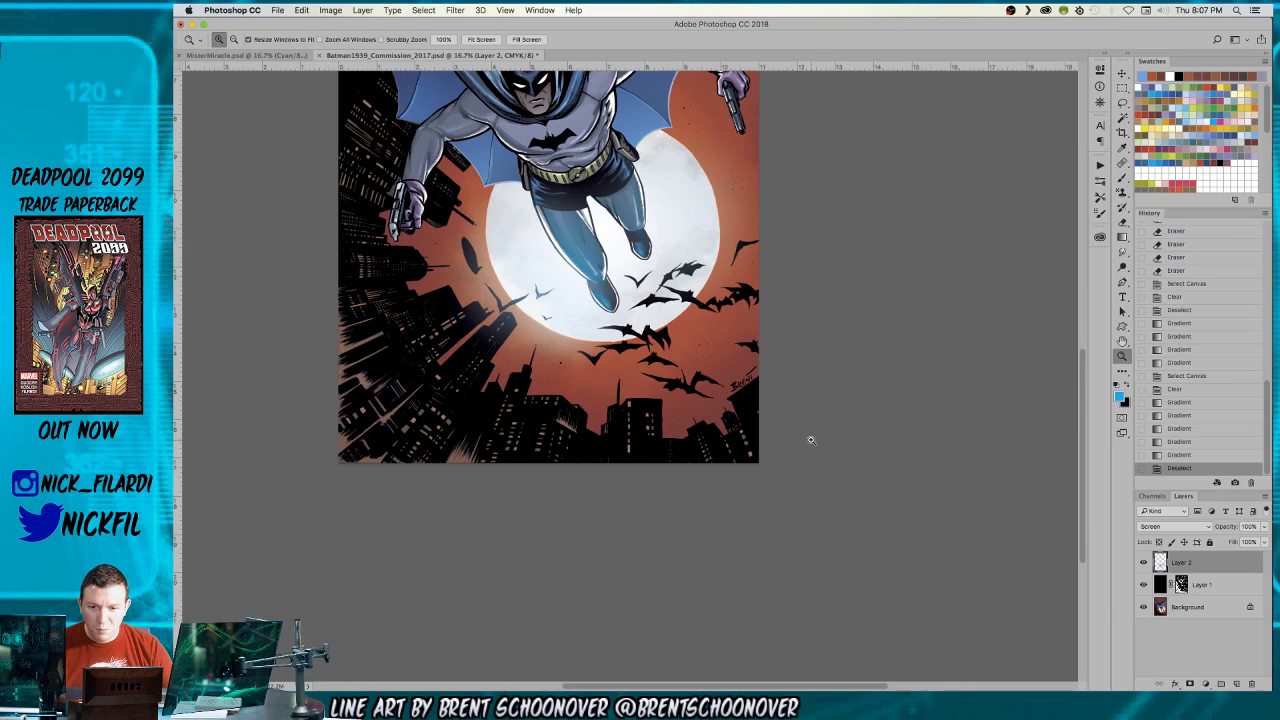
pyautogui.click(1176, 390)
pyautogui.scroll(5, 643, 458)
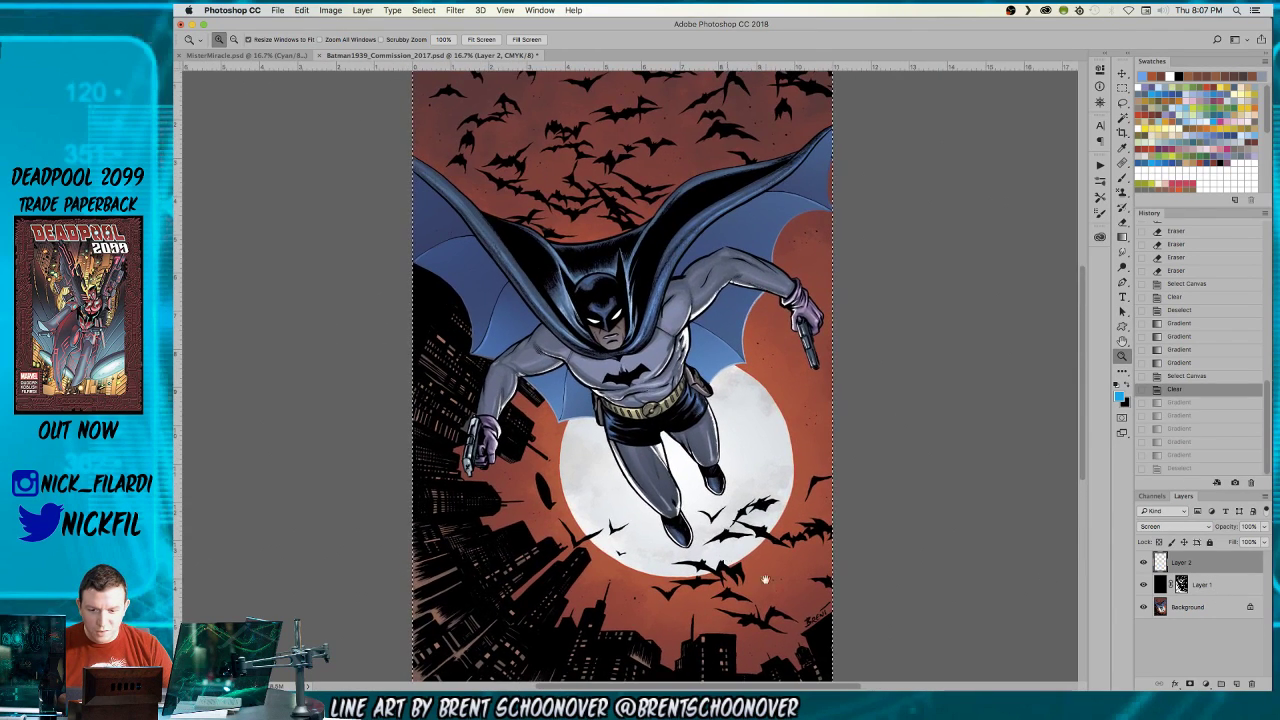
# - Drop the canvas selection, and try a Magic Wand selection inside the moon on Layer 2
pyautogui.keyDown('alt'); pyautogui.click(643, 458); pyautogui.keyUp('alt')
pyautogui.press('super+d')
pyautogui.press('w')
pyautogui.click(681, 445)
pyautogui.press('super+d')
# - Make the Background layer active, select the moon from the Alpha 2 channel with the Magic Wand, and return to the CMYK composite
pyautogui.click(1195, 608)
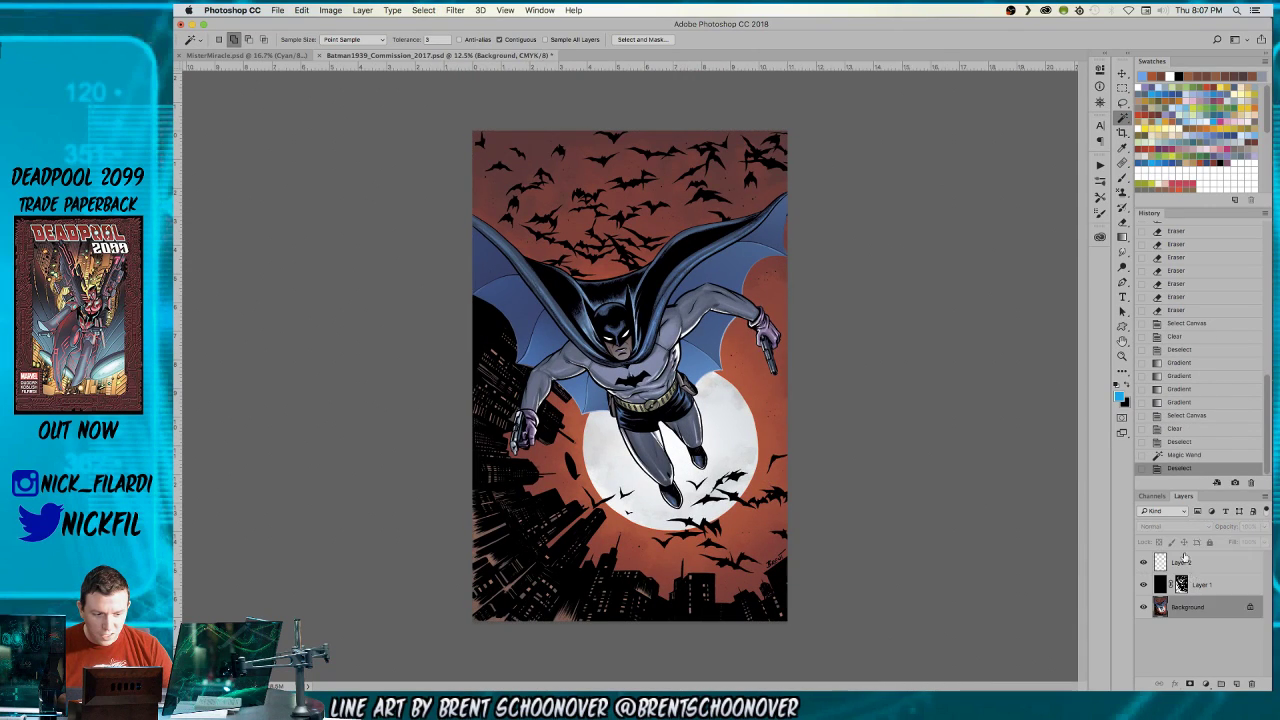
pyautogui.click(1152, 496)
pyautogui.click(1172, 641)
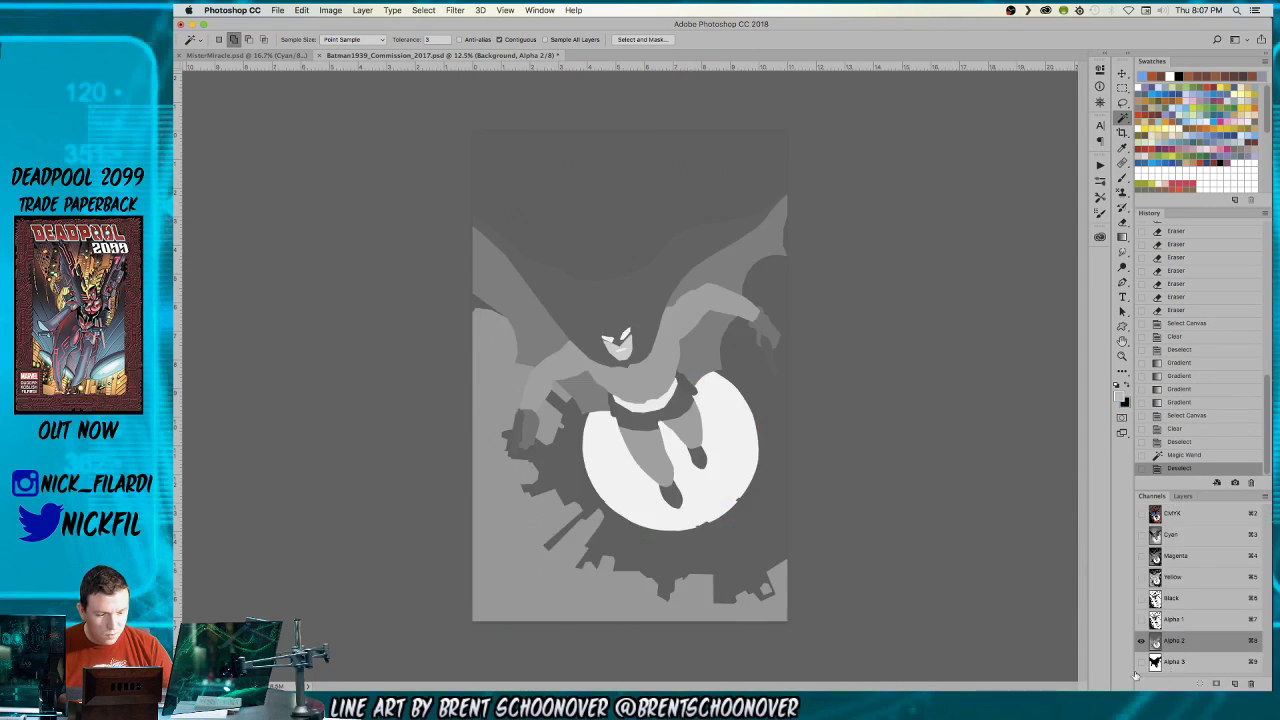
pyautogui.click(695, 469)
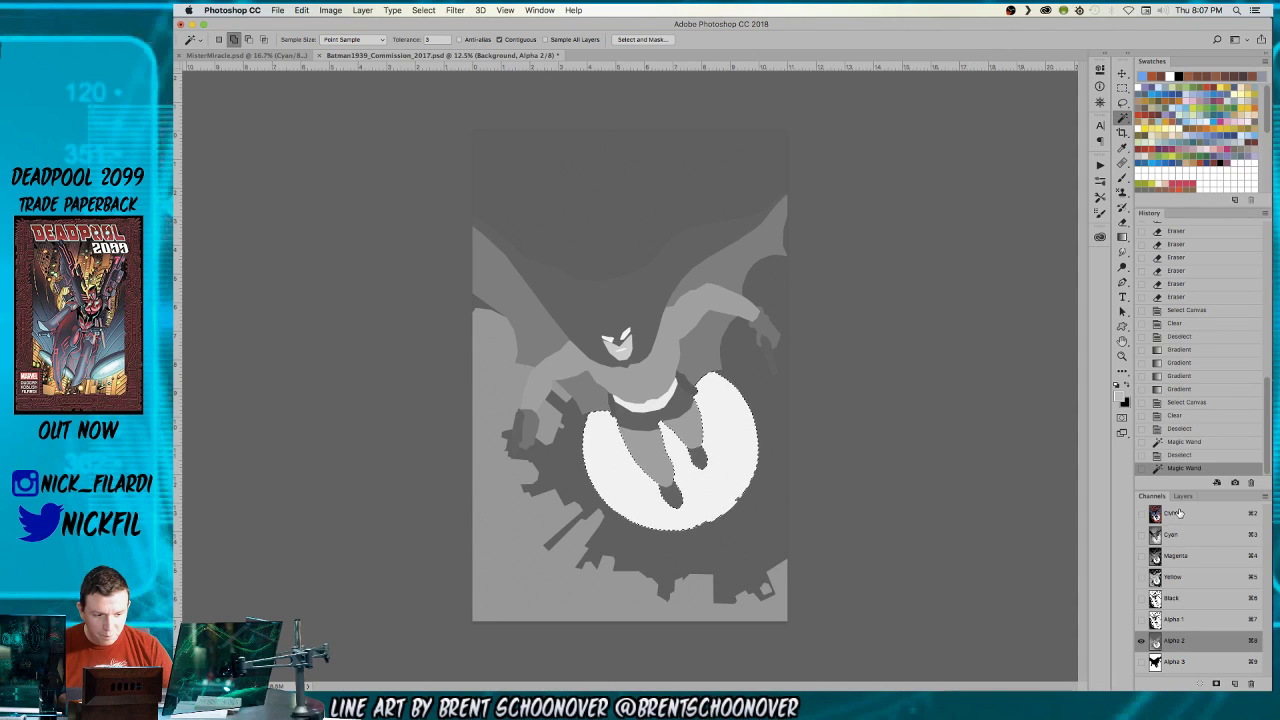
pyautogui.press('super+2')
# - Brighten the selected moon with a white radial gradient in Screen mode at 100% opacity, and drop the selection
pyautogui.press('x')
pyautogui.press('g')
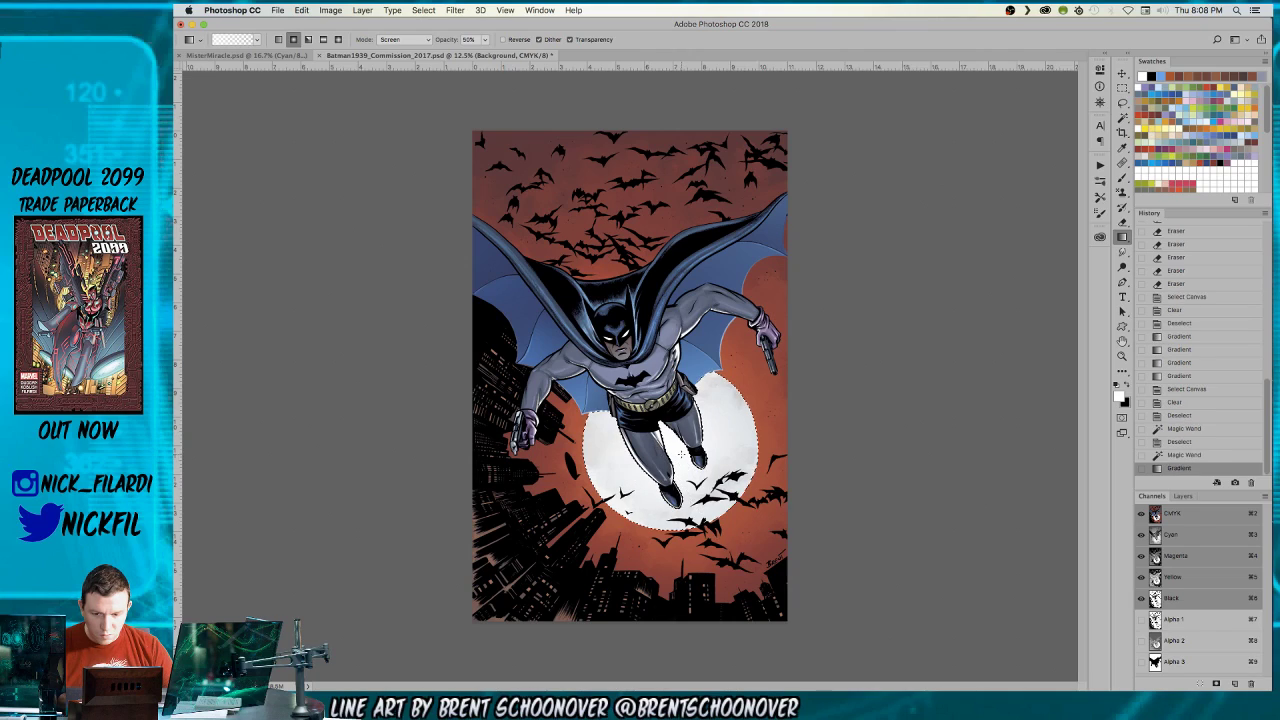
pyautogui.press('0')
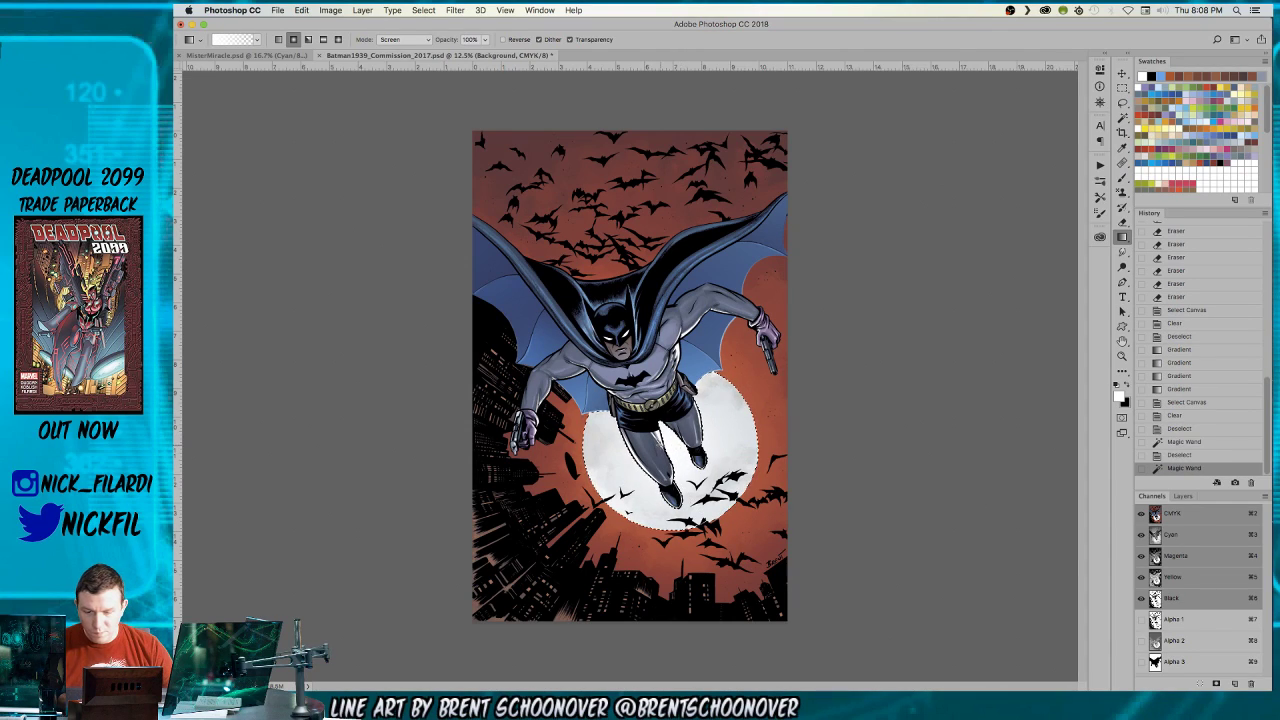
pyautogui.moveTo(695, 516); pyautogui.dragTo(689, 482)
pyautogui.press('super+d')
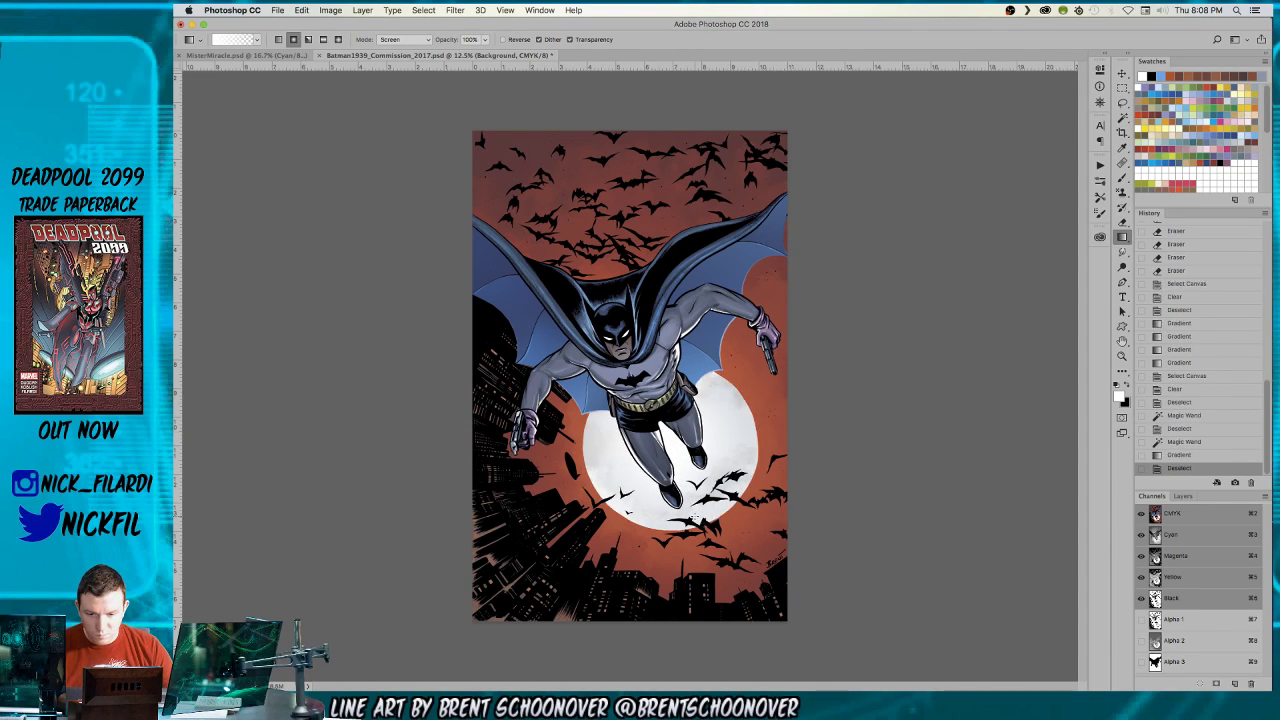
# - Examine the whole cover at progressively smaller sizes, down to 2% zoom
pyautogui.press('z')
pyautogui.keyDown('alt'); pyautogui.click(700, 468); pyautogui.keyUp('alt')
pyautogui.click(700, 468)
pyautogui.keyDown('alt'); pyautogui.click(736, 498); pyautogui.keyUp('alt')
pyautogui.keyDown('alt'); pyautogui.click(744, 451); pyautogui.keyUp('alt')
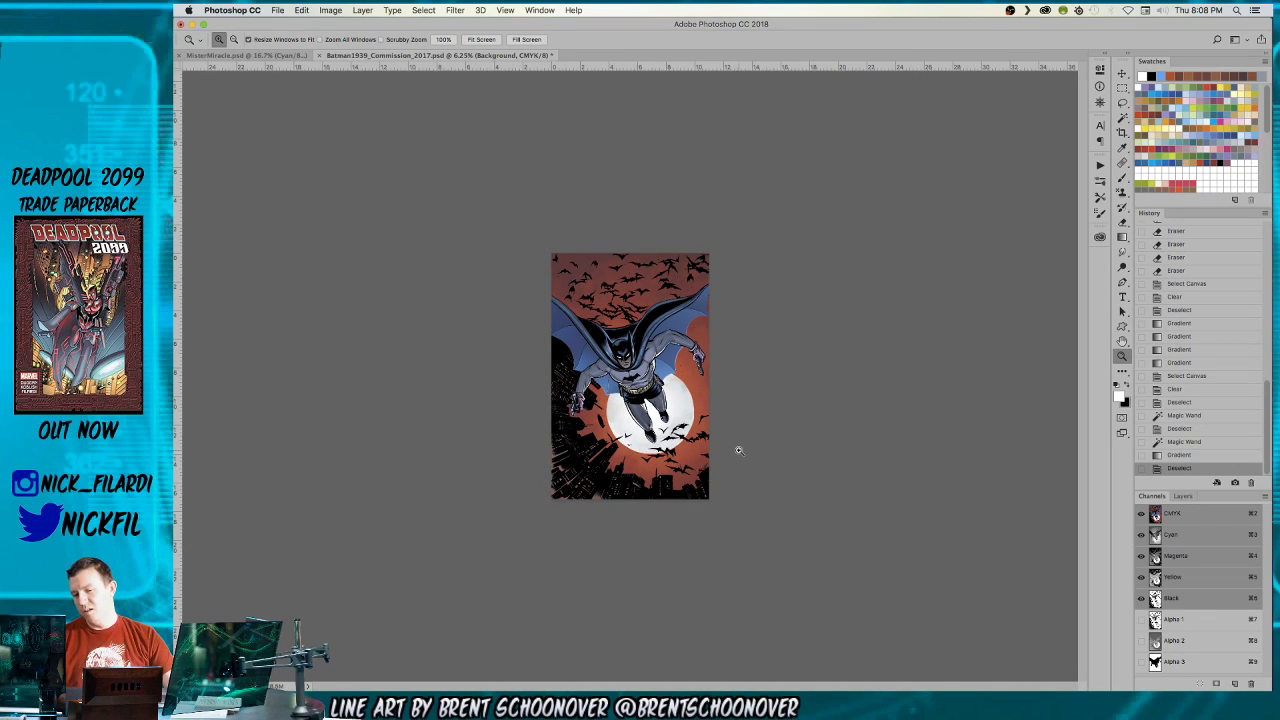
pyautogui.keyDown('alt'); pyautogui.click(674, 438); pyautogui.keyUp('alt')
pyautogui.keyDown('alt'); pyautogui.click(676, 441); pyautogui.keyUp('alt')
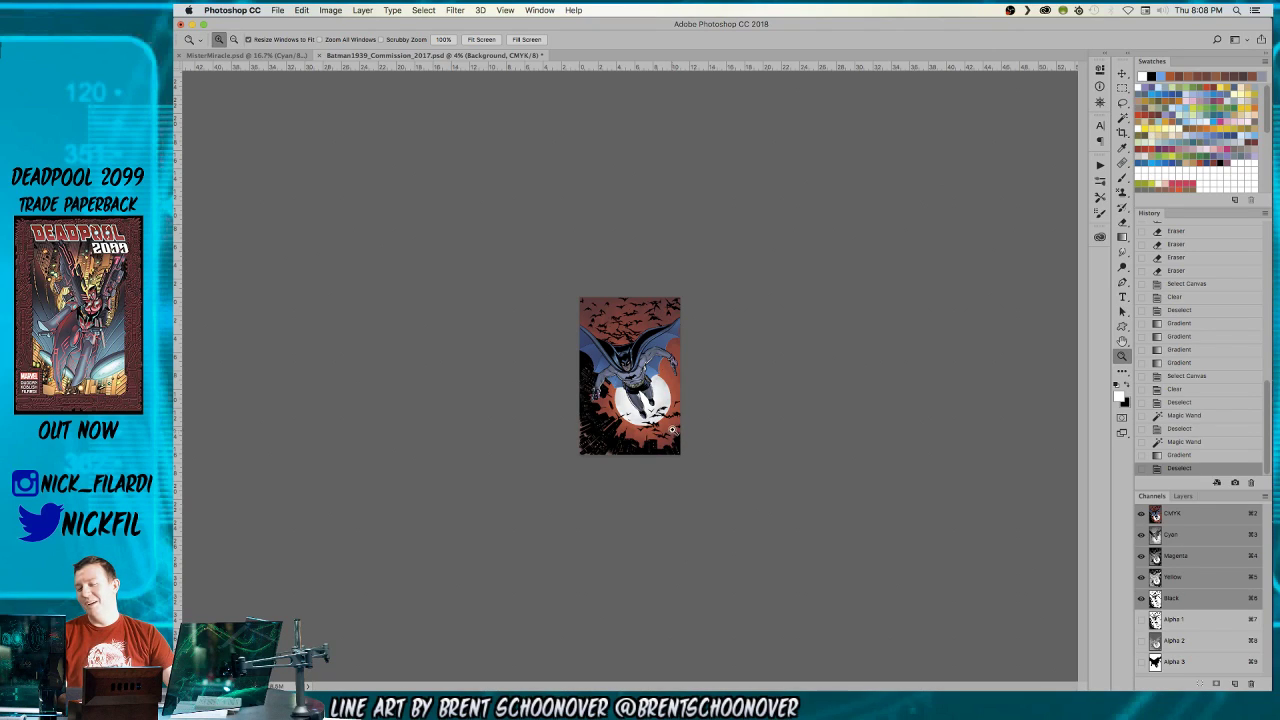
pyautogui.keyDown('alt'); pyautogui.click(660, 426); pyautogui.keyUp('alt')
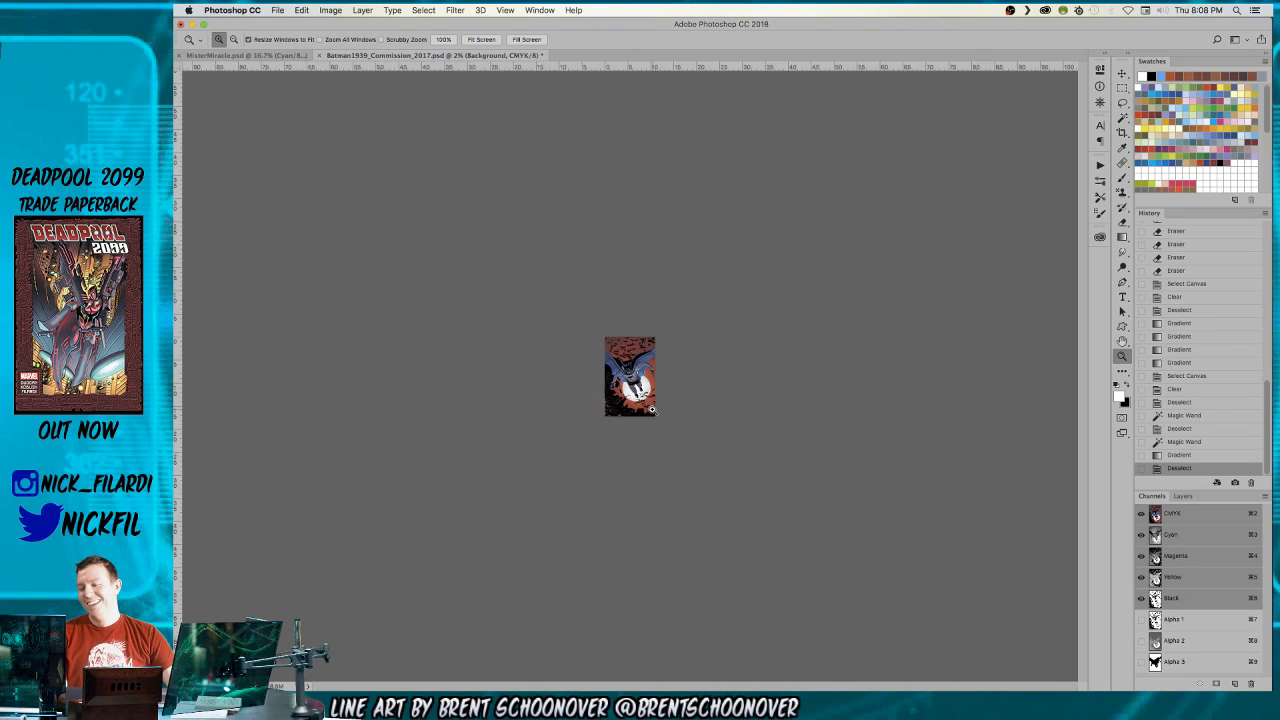
# - Pick a red-orange swatch and the hard round pencil preset, and paint strokes over the tower windows beside Batman's cape at size 60
pyautogui.click(650, 408)
pyautogui.moveTo(650, 410); pyautogui.dragTo(650, 410)
pyautogui.moveTo(597, 468); pyautogui.dragTo(877, 448)
pyautogui.click(1211, 79)
pyautogui.press('b')
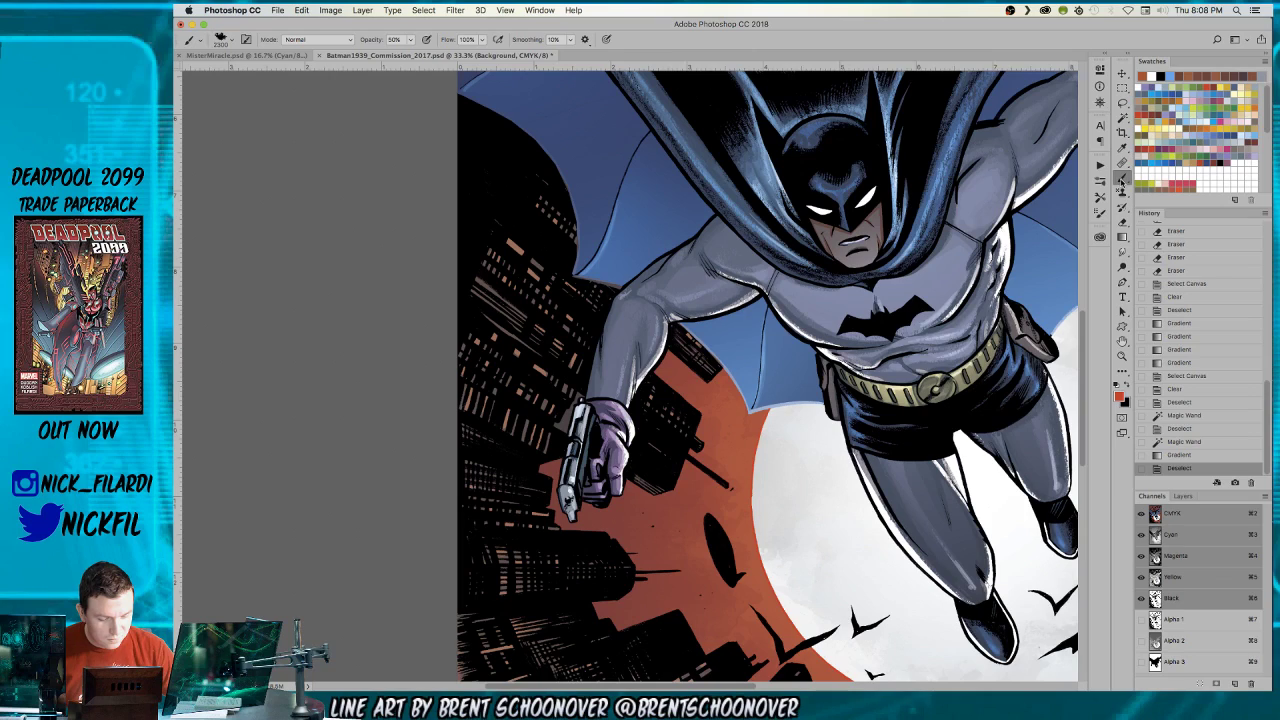
pyautogui.click(222, 40)
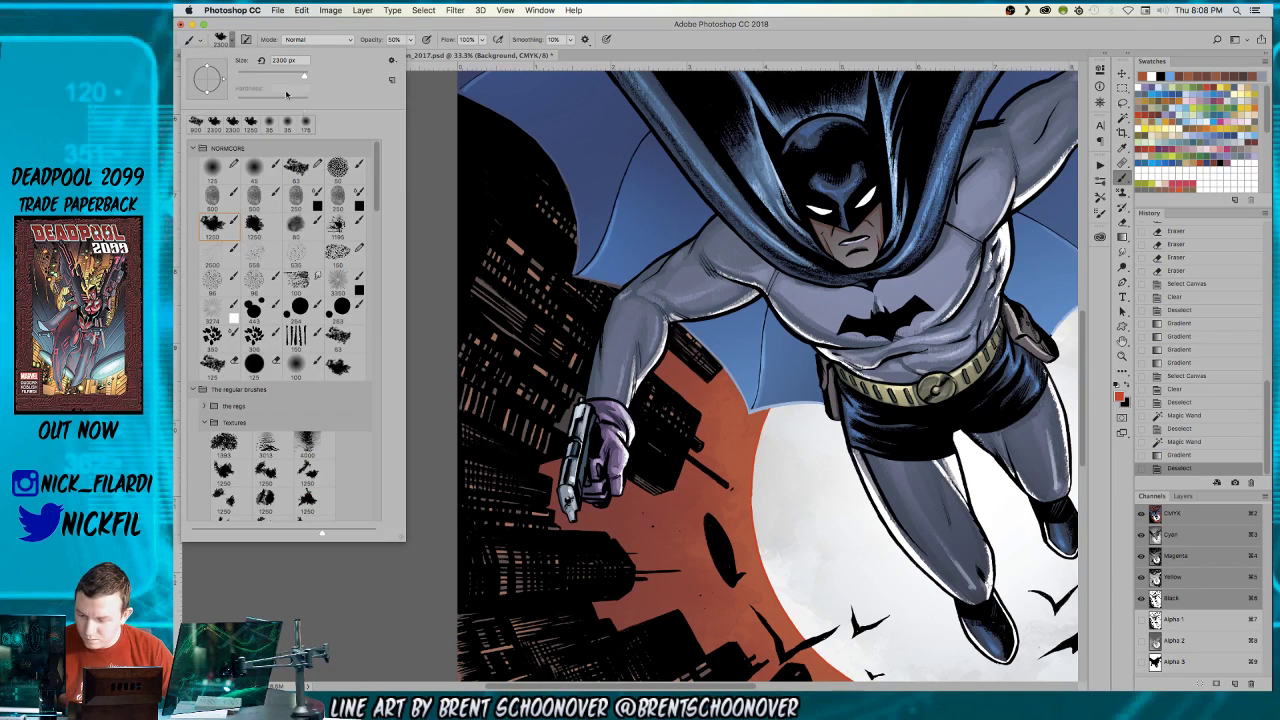
pyautogui.click(213, 168)
pyautogui.hotkey('shift', 'b')
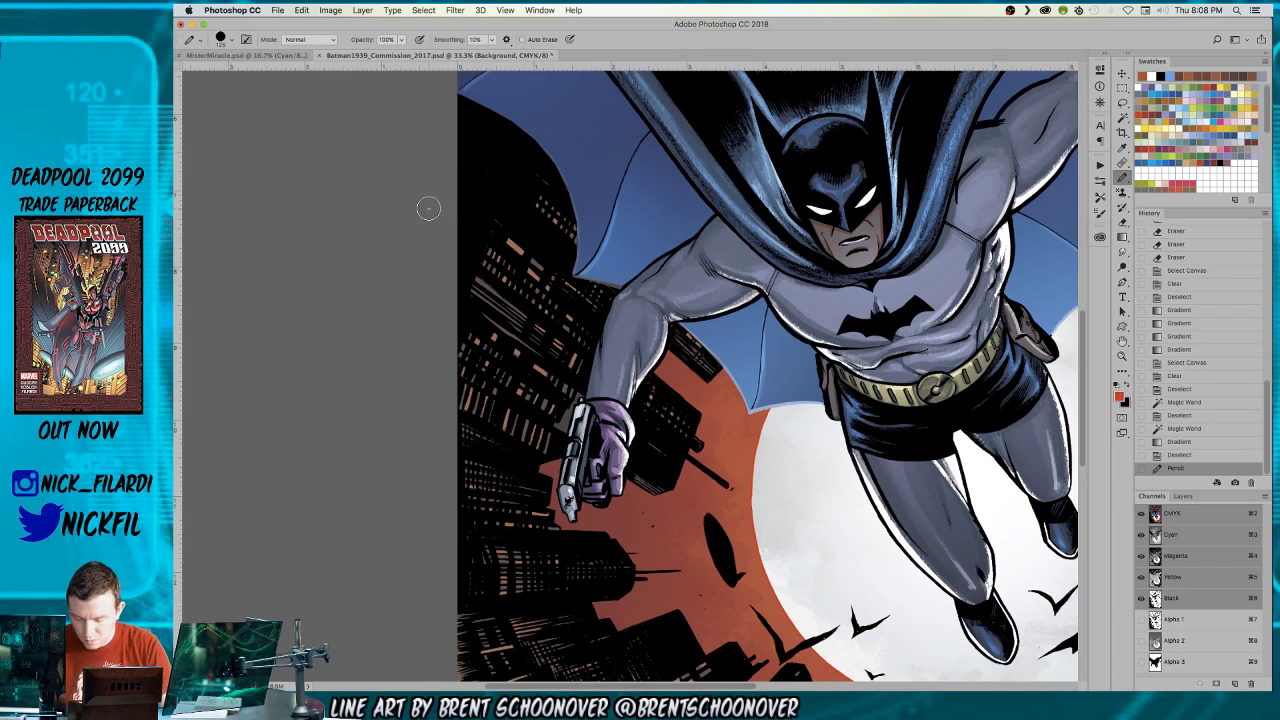
pyautogui.moveTo(519, 251); pyautogui.dragTo(504, 237)
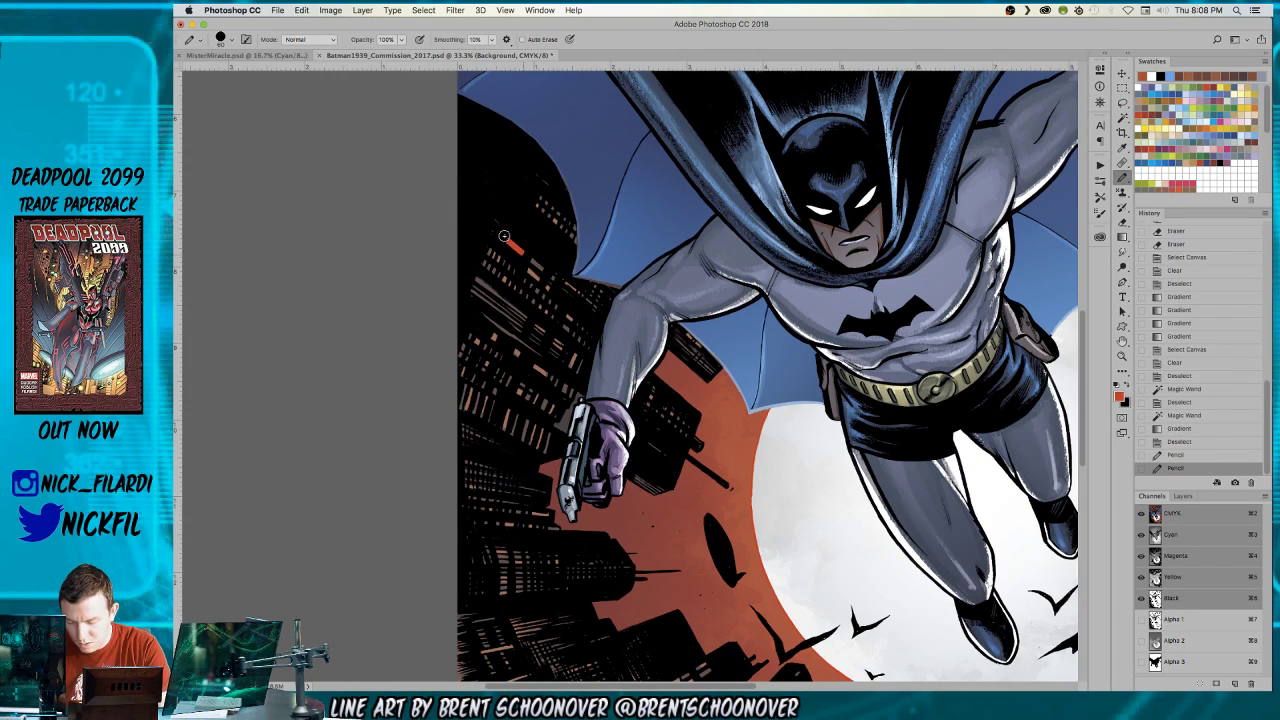
pyautogui.moveTo(540, 277)
pyautogui.mouseDown()
pyautogui.moveTo(522, 265)
pyautogui.moveTo(530, 296)
pyautogui.moveTo(552, 267)
pyautogui.mouseUp()
# - Target only the Cyan, Magenta and Yellow channels, and paint more lit windows red-orange on the upper tower beside the cape
pyautogui.press('5')
pyautogui.press('0')
pyautogui.press('super+2')
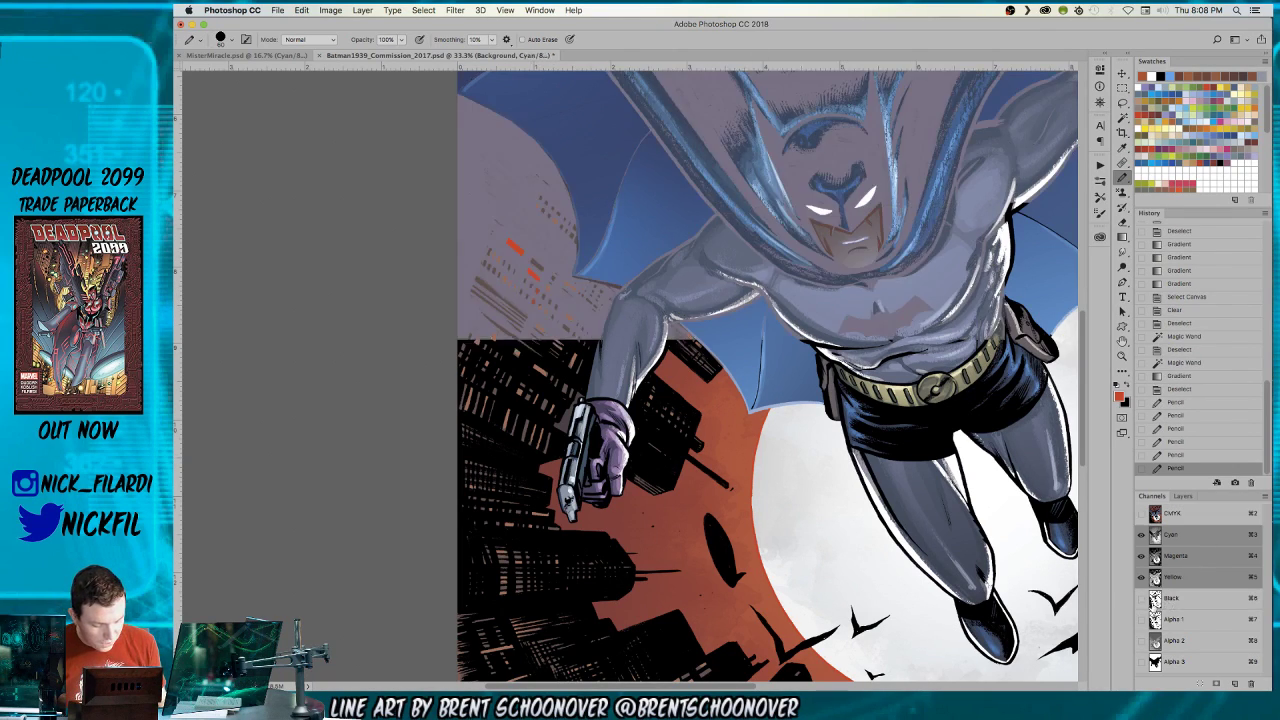
pyautogui.moveTo(540, 290)
pyautogui.mouseDown()
pyautogui.moveTo(567, 309)
pyautogui.moveTo(550, 301)
pyautogui.moveTo(559, 309)
pyautogui.moveTo(562, 293)
pyautogui.moveTo(588, 340)
pyautogui.moveTo(562, 325)
pyautogui.moveTo(574, 335)
pyautogui.moveTo(581, 321)
pyautogui.moveTo(530, 330)
pyautogui.moveTo(547, 343)
pyautogui.moveTo(507, 291)
pyautogui.moveTo(470, 273)
pyautogui.moveTo(511, 286)
pyautogui.mouseUp()
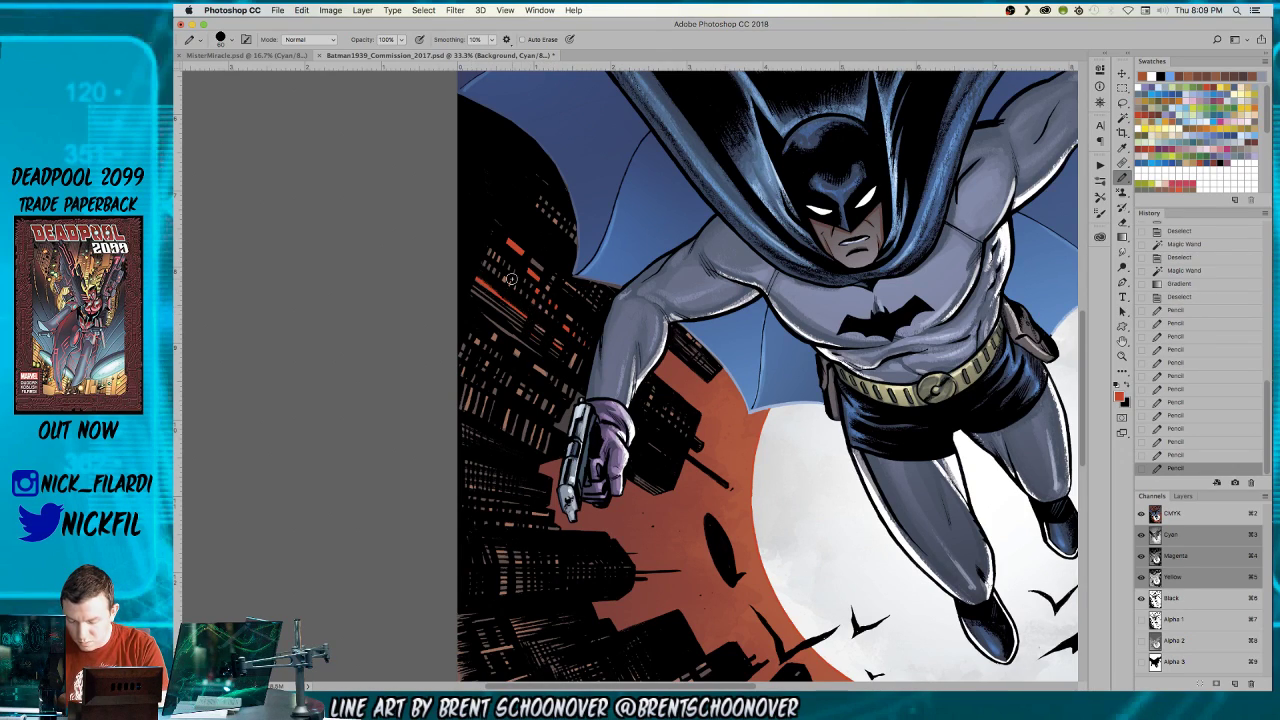
# - Add red-orange windows along the upper tower's edge, and remove the stray stroke across Batman's hip through the history
pyautogui.click(1122, 341)
pyautogui.moveTo(727, 456); pyautogui.dragTo(672, 552)
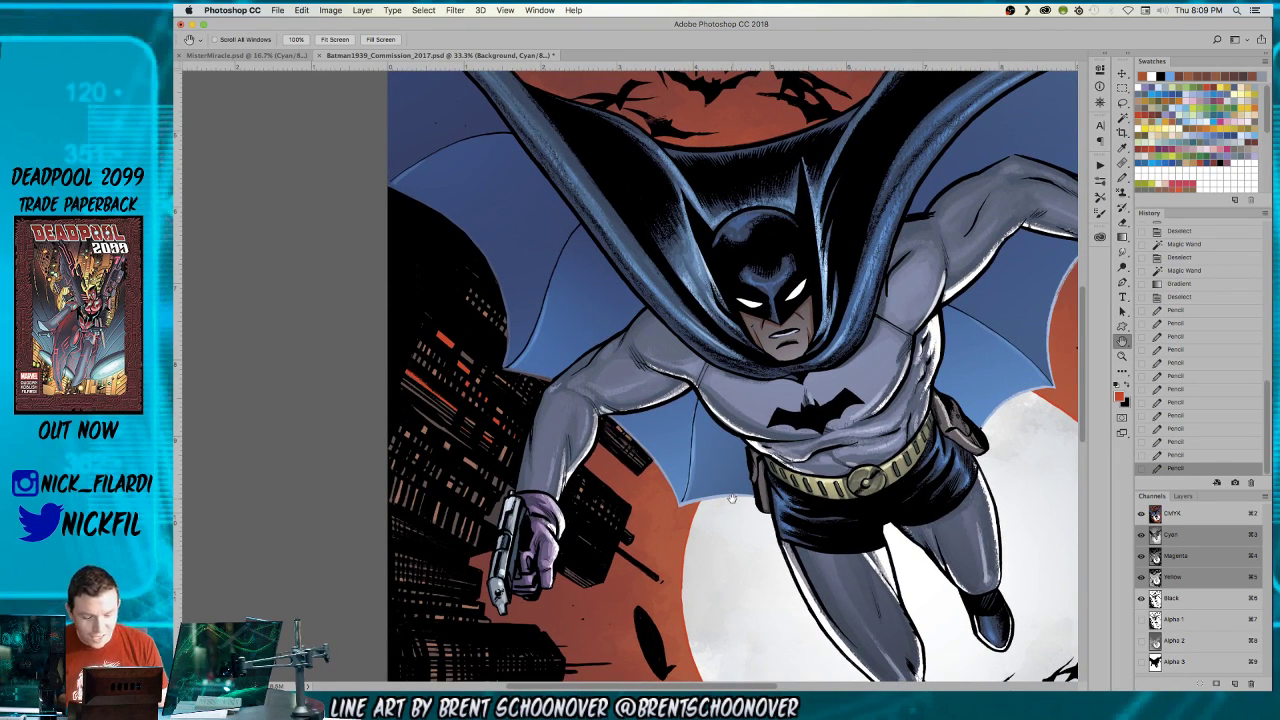
pyautogui.click(1122, 176)
pyautogui.moveTo(472, 304)
pyautogui.mouseDown()
pyautogui.moveTo(486, 270)
pyautogui.moveTo(500, 324)
pyautogui.moveTo(502, 310)
pyautogui.mouseUp()
pyautogui.moveTo(920, 465); pyautogui.dragTo(1002, 494)
pyautogui.click(1124, 342)
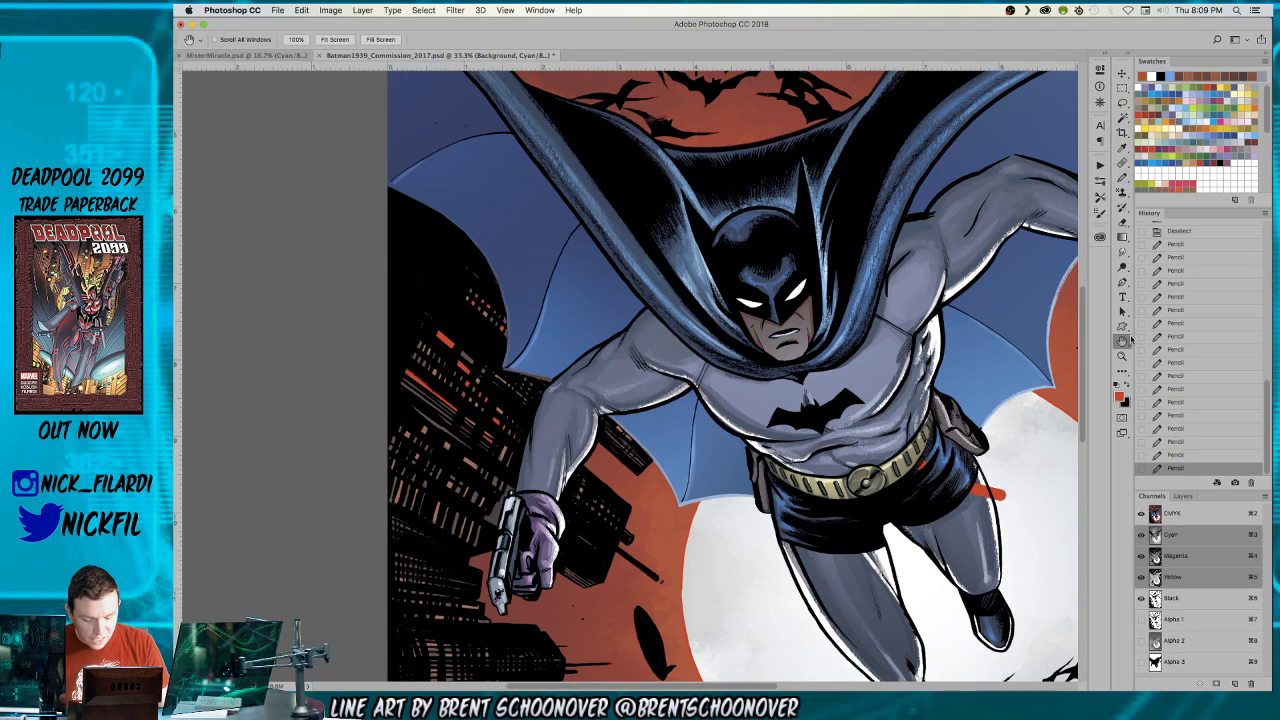
pyautogui.click(1187, 455)
pyautogui.click(1189, 442)
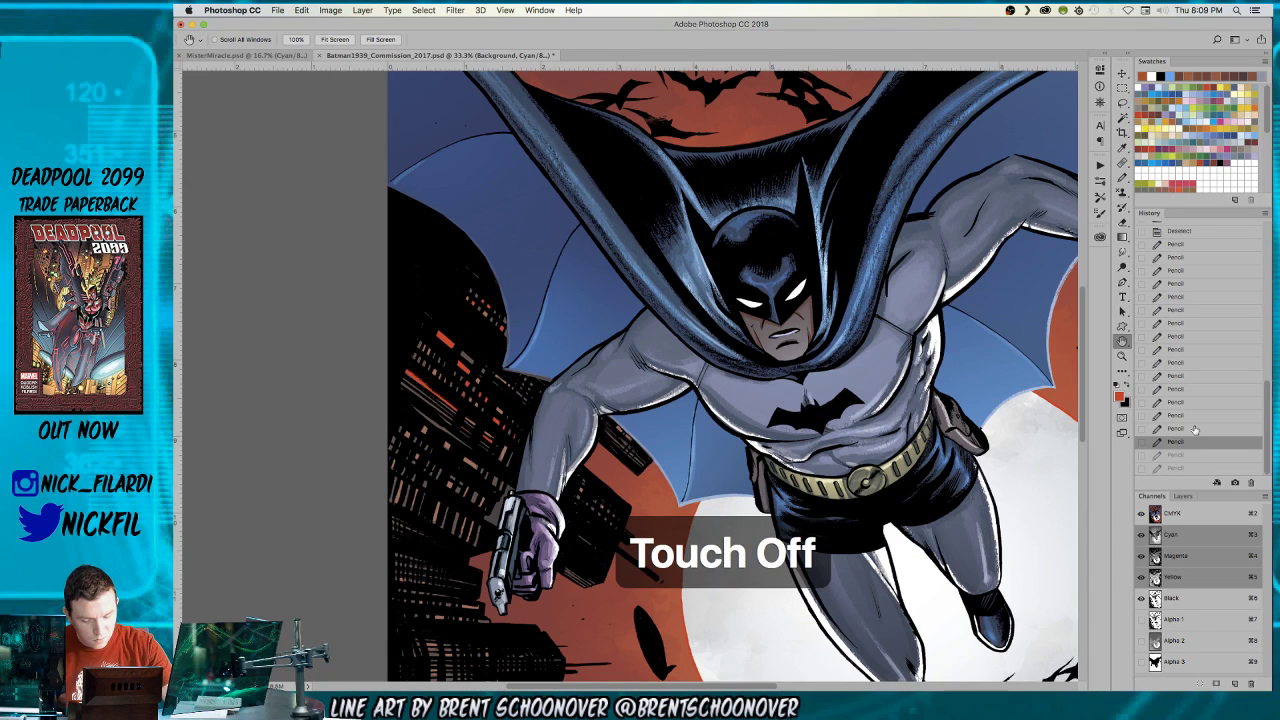
# - Paint scattered windows red-orange on the towers around Batman's gun hand and forearm
pyautogui.moveTo(704, 467); pyautogui.dragTo(825, 338)
pyautogui.press('b')
pyautogui.press('super+shift+z')
pyautogui.press('super+shift+z')
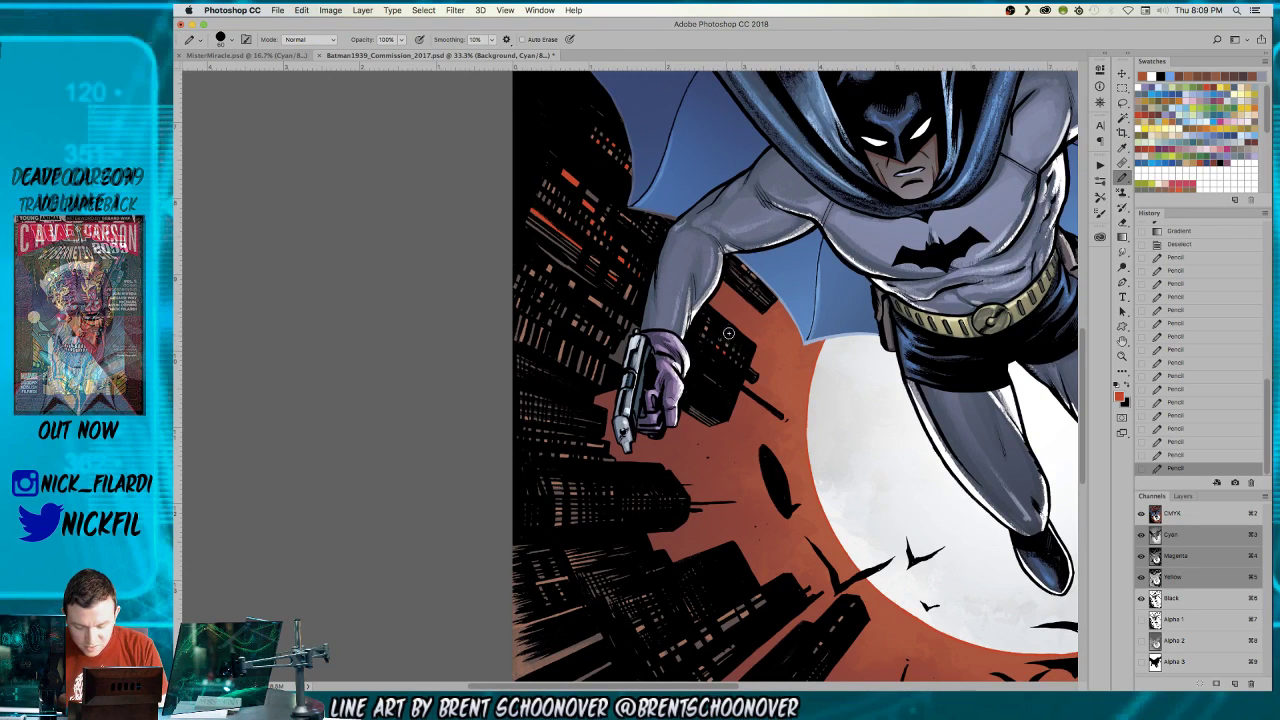
pyautogui.click(745, 361)
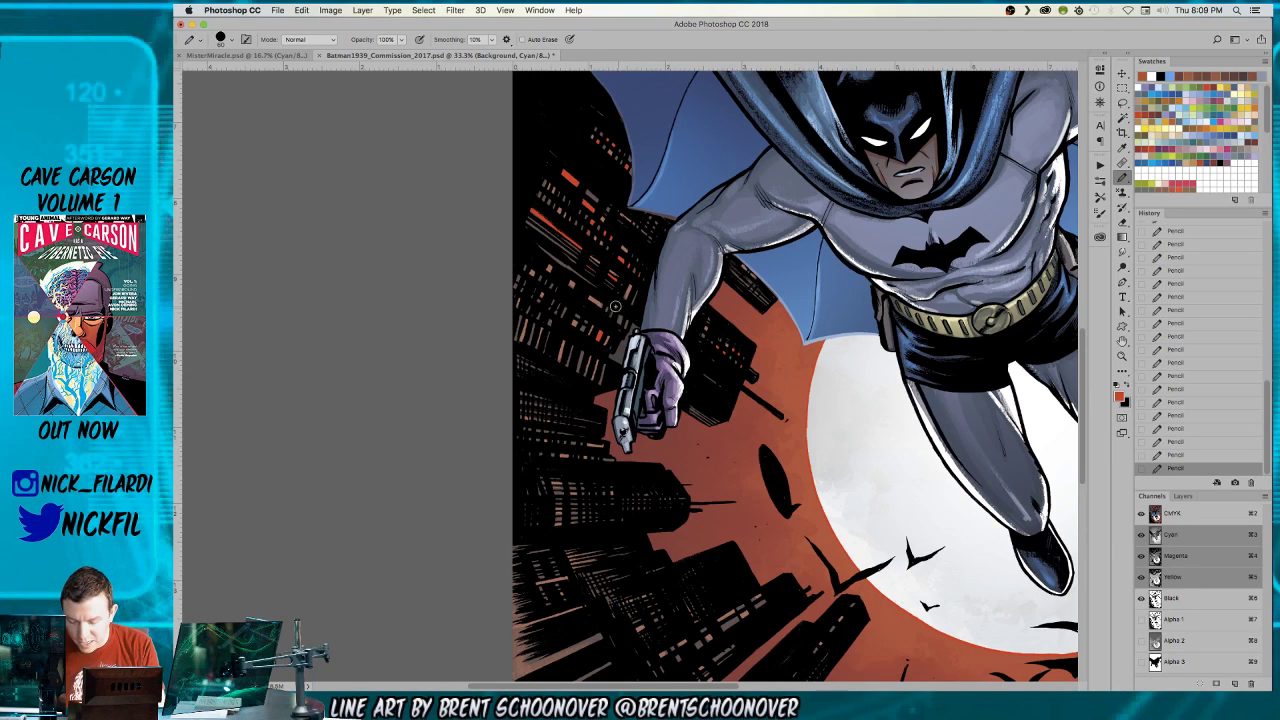
pyautogui.press('space')
pyautogui.moveTo(859, 505); pyautogui.dragTo(808, 366)
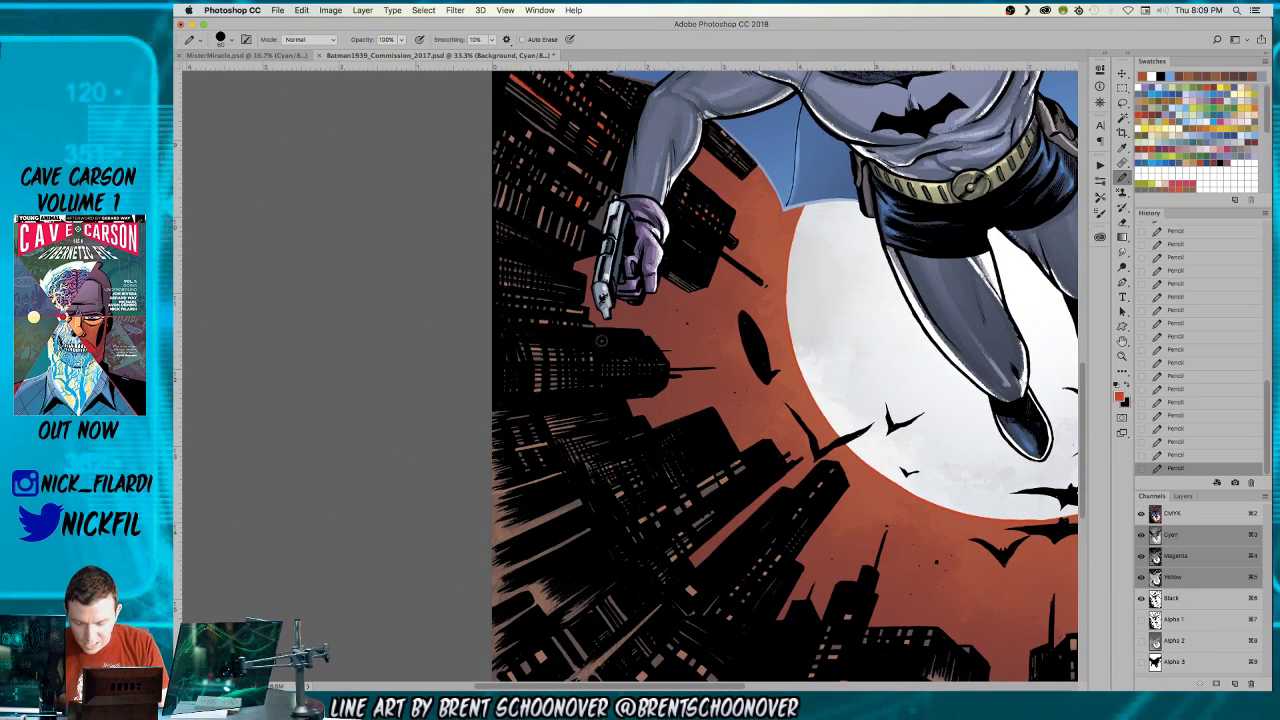
pyautogui.moveTo(542, 208)
pyautogui.mouseDown()
pyautogui.moveTo(537, 228)
pyautogui.moveTo(577, 193)
pyautogui.mouseUp()
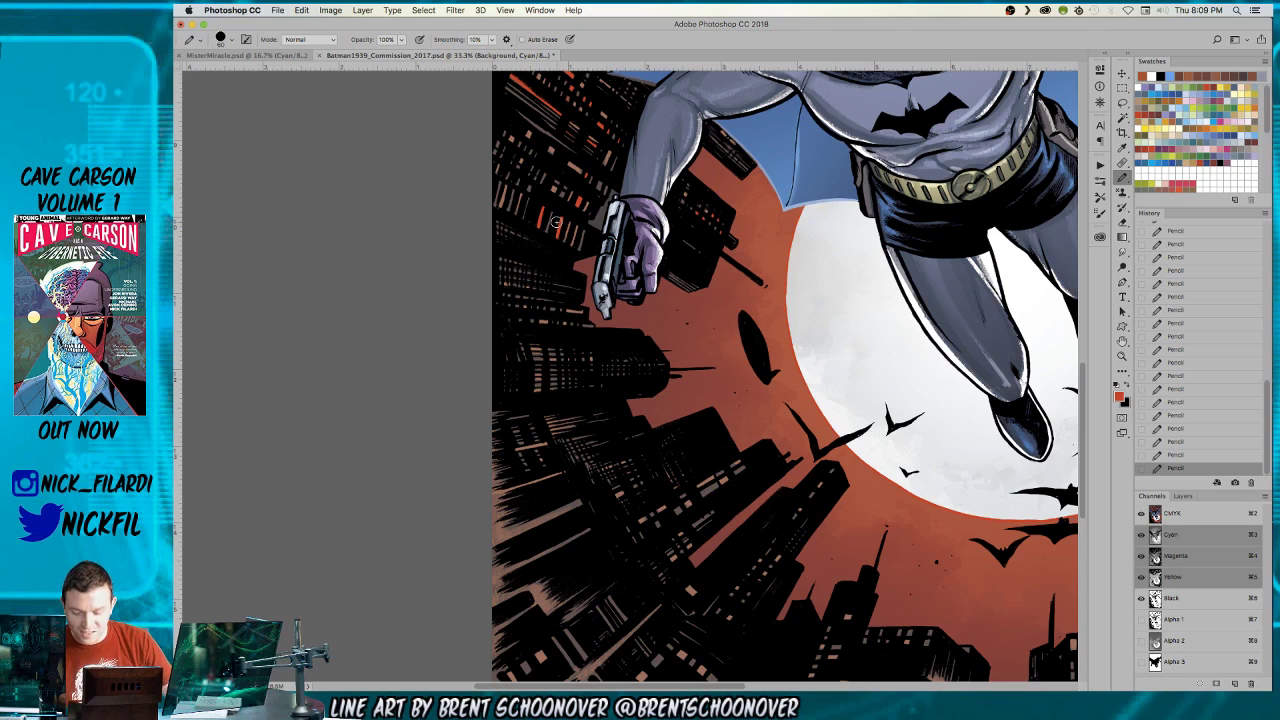
# - Paint scattered red-orange windows on the horizontal tower below the gun and the angled towers beneath it
pyautogui.press('h')
pyautogui.moveTo(556, 222); pyautogui.dragTo(512, 122)
pyautogui.click(1122, 179)
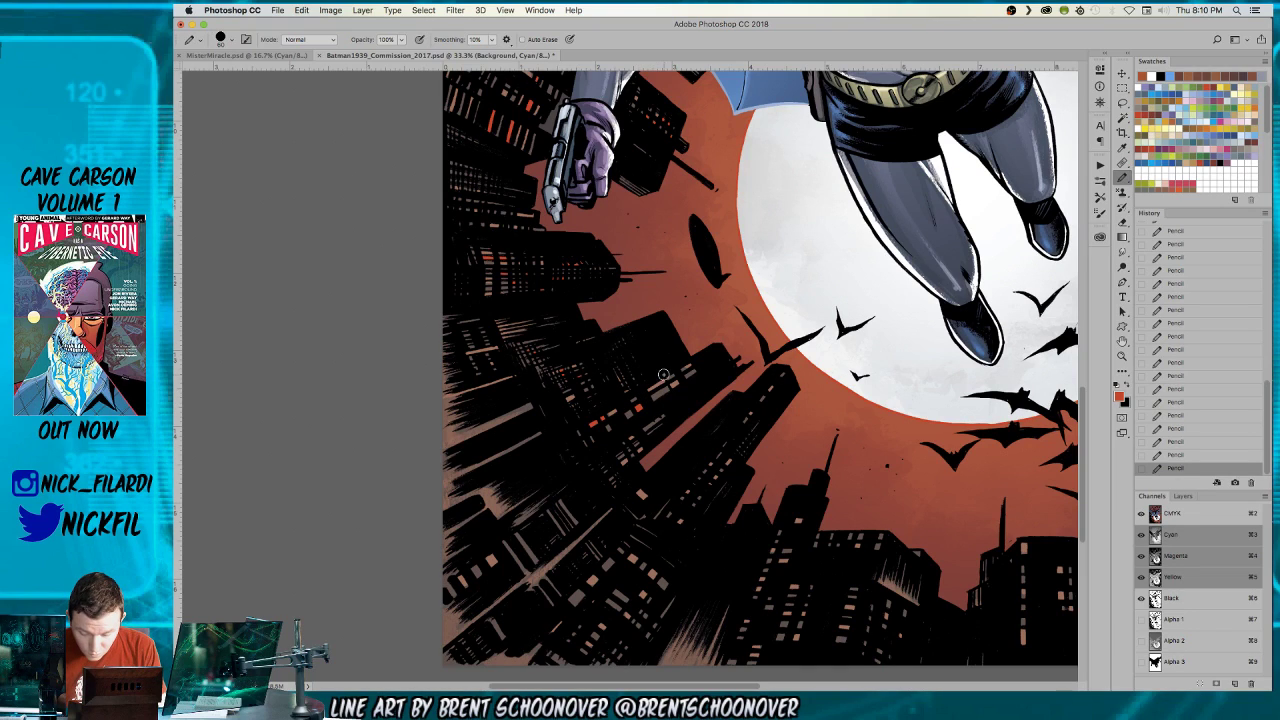
pyautogui.press('space')
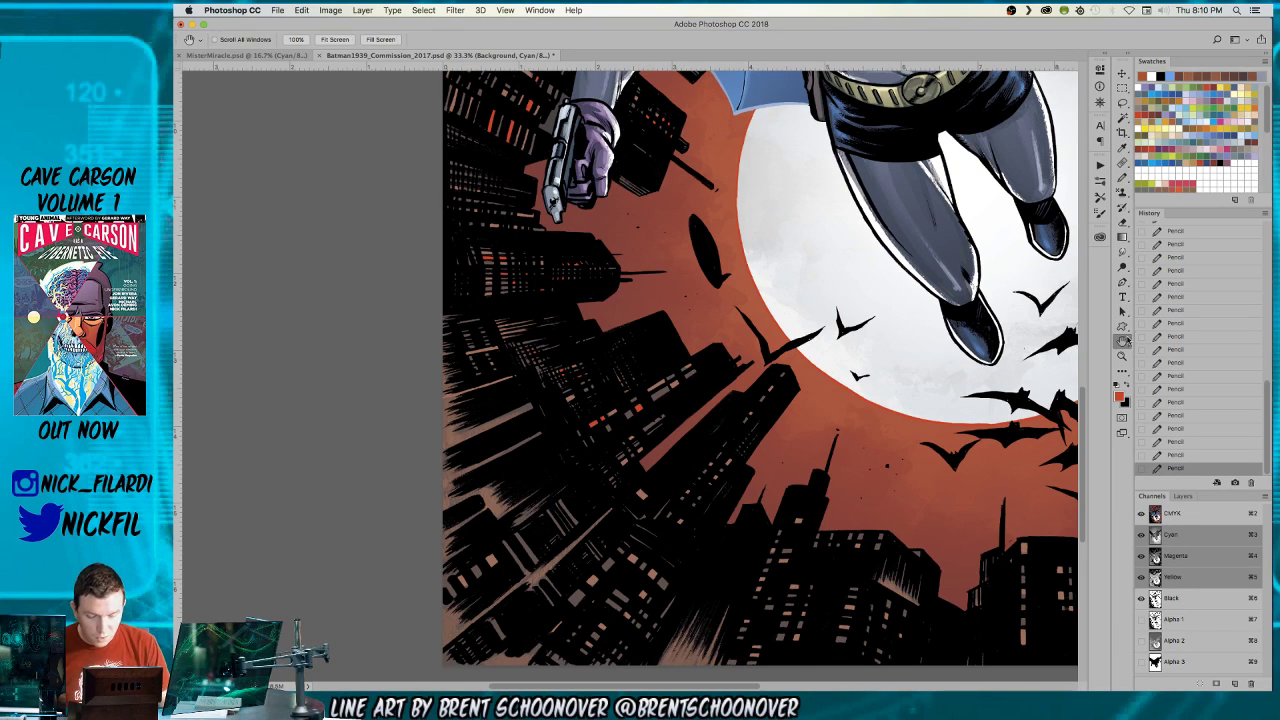
pyautogui.scroll(-3, 762, 472)
pyautogui.hscroll(3, 762, 472)
pyautogui.scroll(1, 762, 472)
pyautogui.hscroll(1, 762, 465)
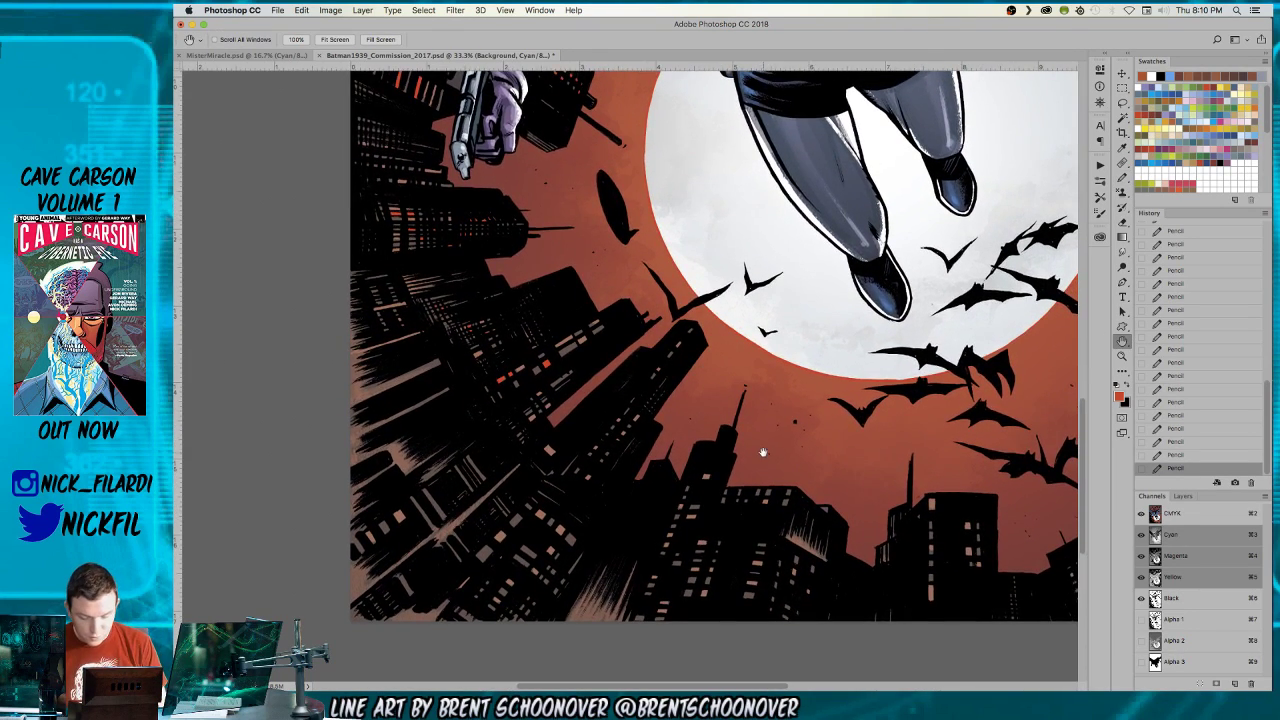
pyautogui.click(1122, 177)
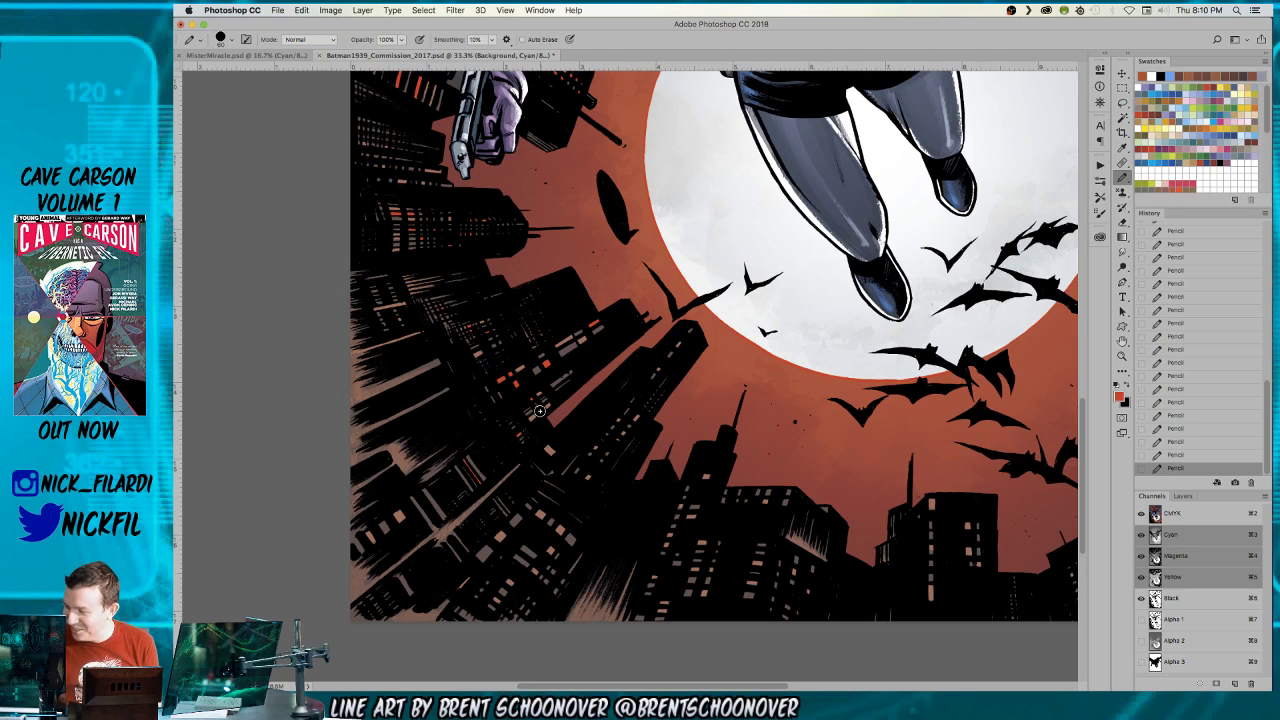
# - Paint scattered red-orange windows on the buildings in the artwork's lower-left corner and on the bottom centre towers
pyautogui.press('space')
pyautogui.moveTo(803, 474); pyautogui.dragTo(876, 492)
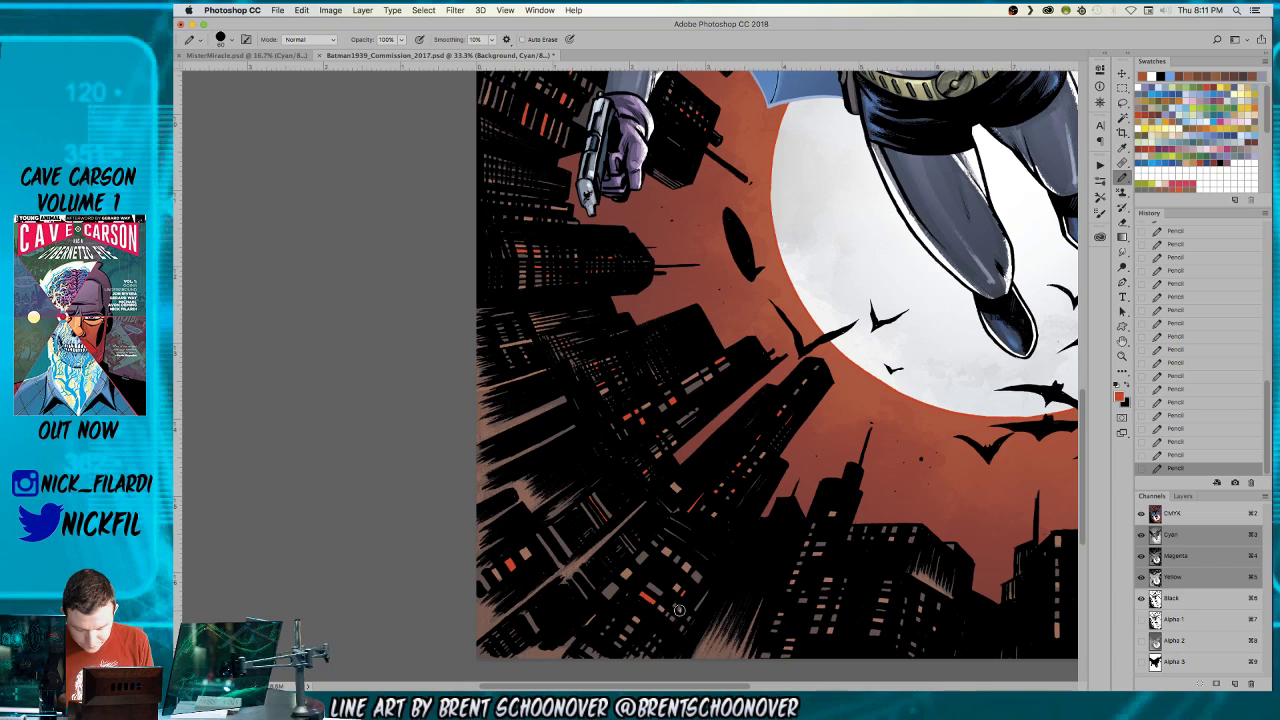
pyautogui.press('space')
pyautogui.moveTo(900, 550); pyautogui.dragTo(843, 420)
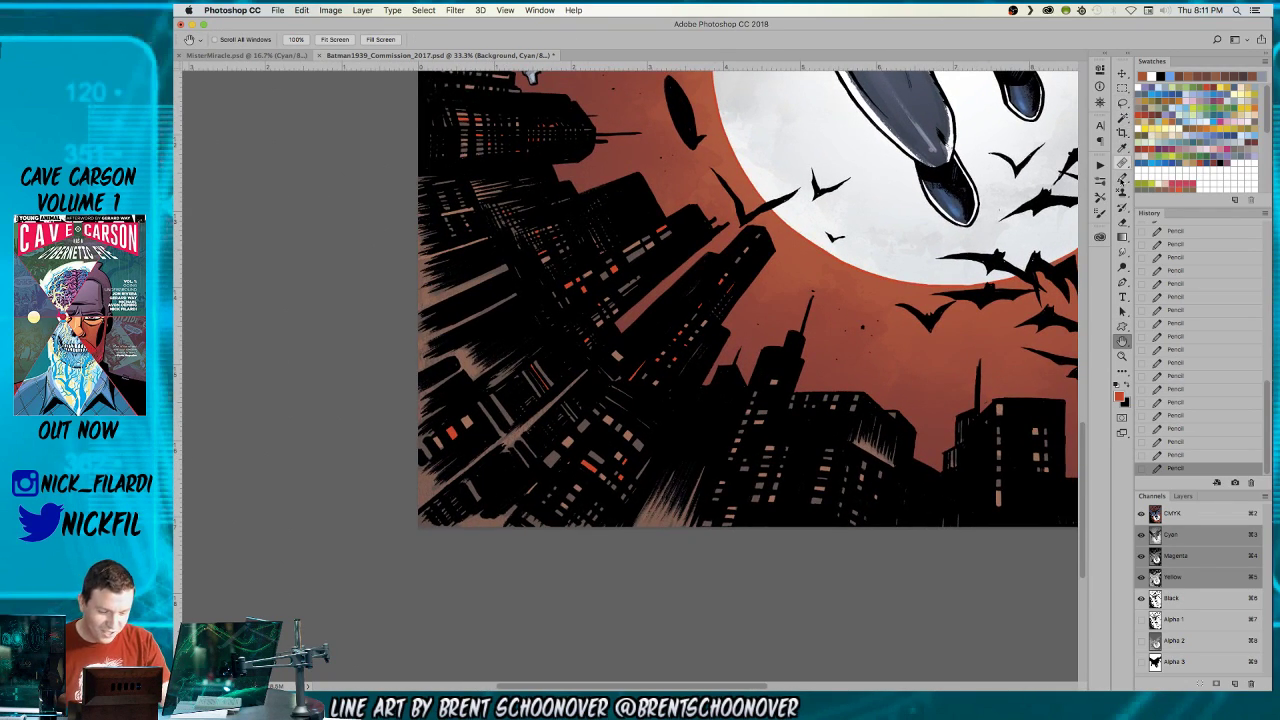
pyautogui.press('space')
pyautogui.moveTo(863, 475)
pyautogui.mouseDown()
pyautogui.moveTo(748, 491)
pyautogui.moveTo(767, 514)
pyautogui.mouseUp()
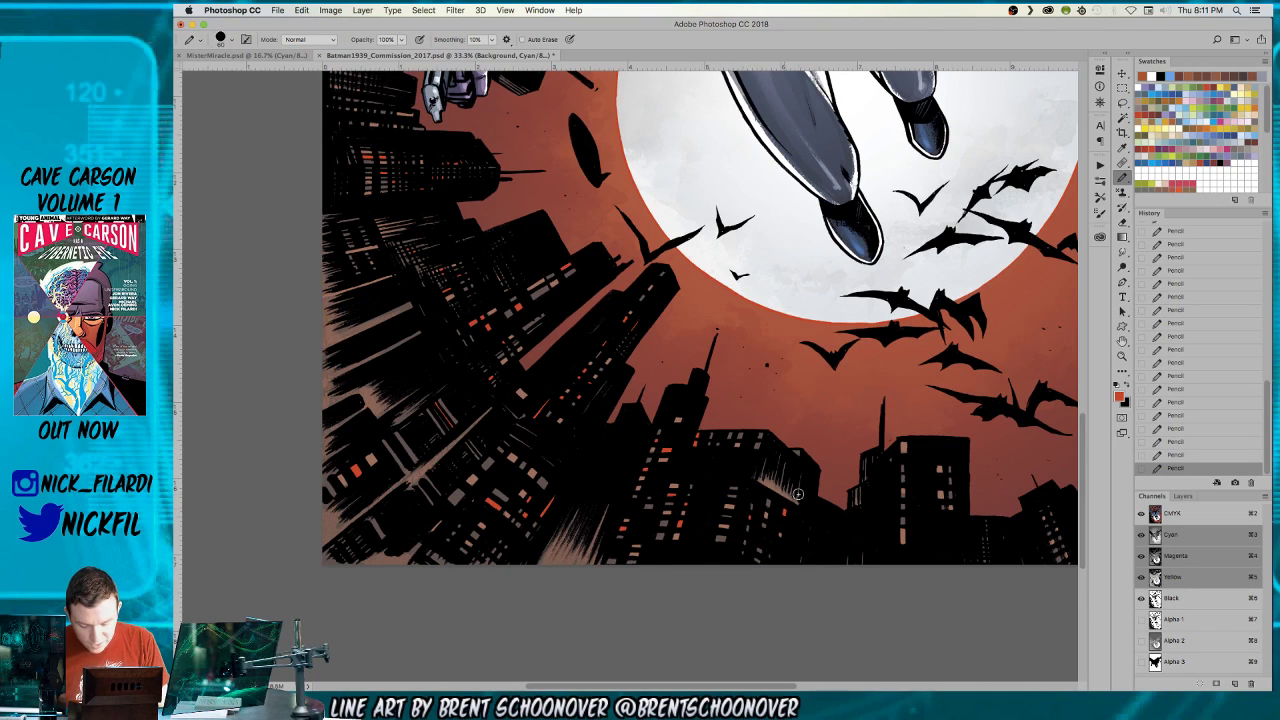
# - Paint red-orange windows along the skyline's lower-right buildings, and touch up the remaining towers with the whole cover in view
pyautogui.click(1122, 356)
pyautogui.press('super+minus')
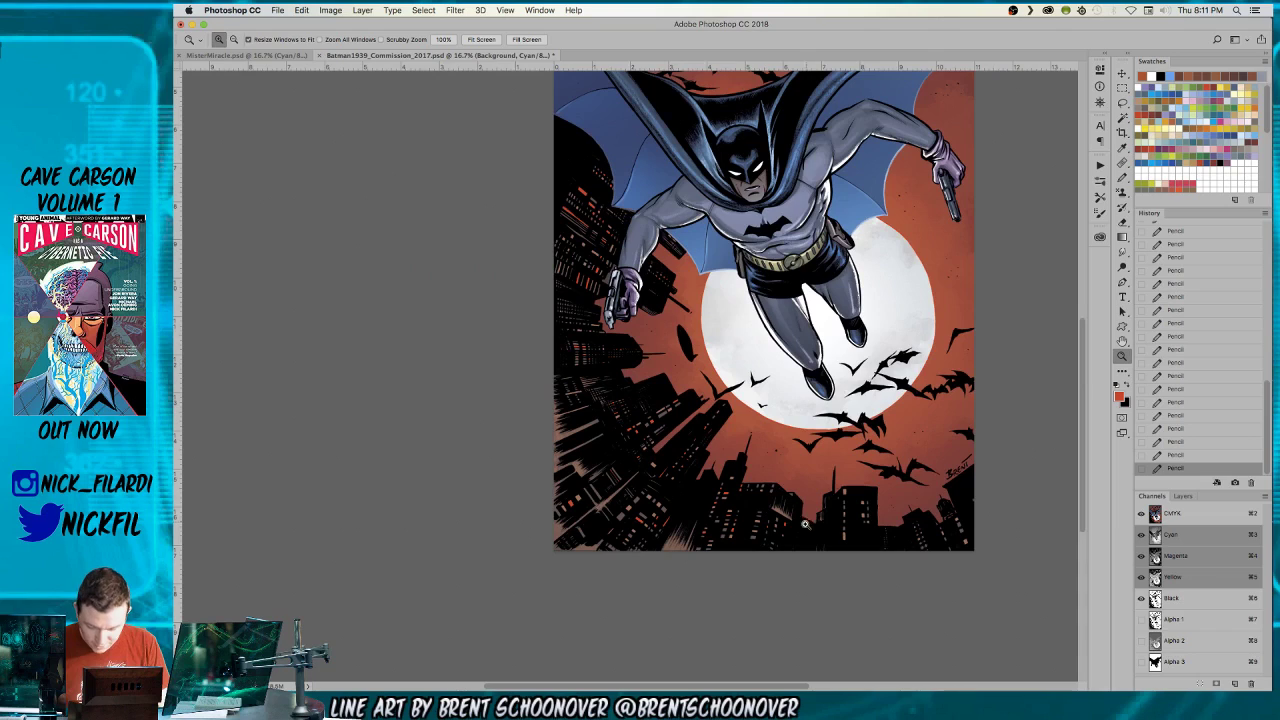
pyautogui.click(1122, 341)
pyautogui.moveTo(909, 505); pyautogui.dragTo(803, 500)
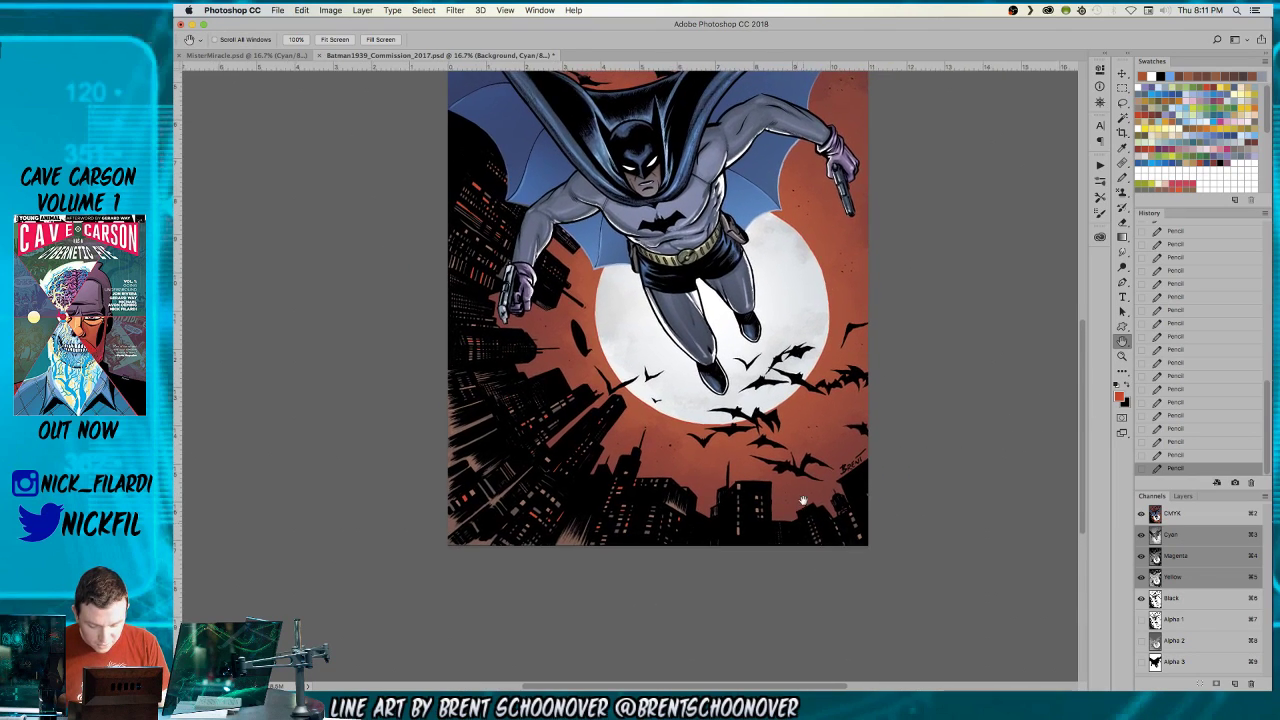
pyautogui.press('b')
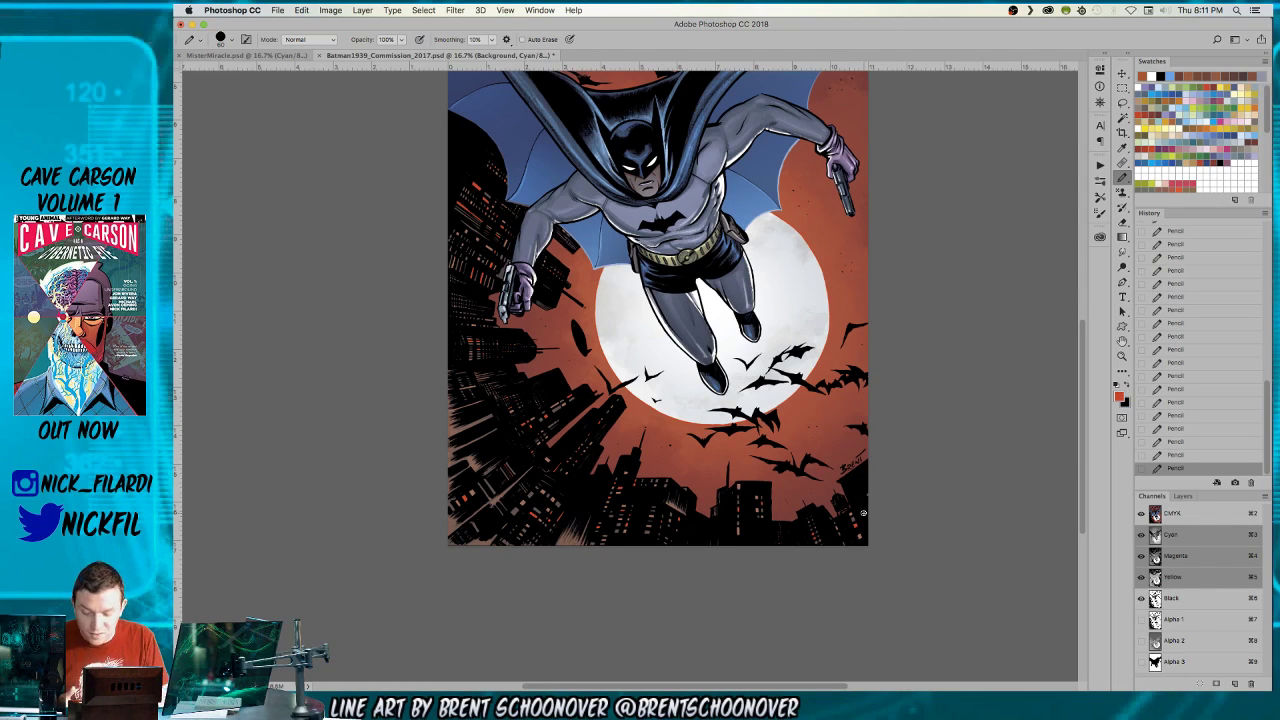
pyautogui.click(1122, 341)
pyautogui.moveTo(791, 445); pyautogui.dragTo(846, 537)
pyautogui.click(1122, 176)
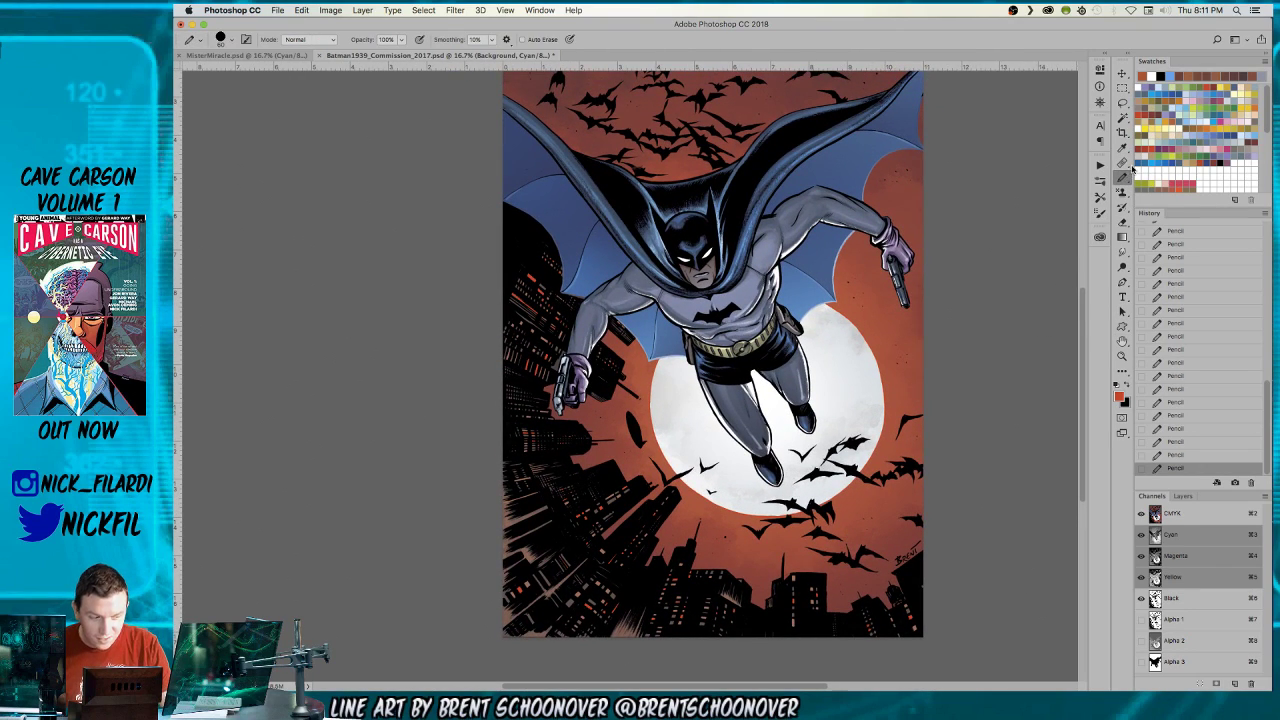
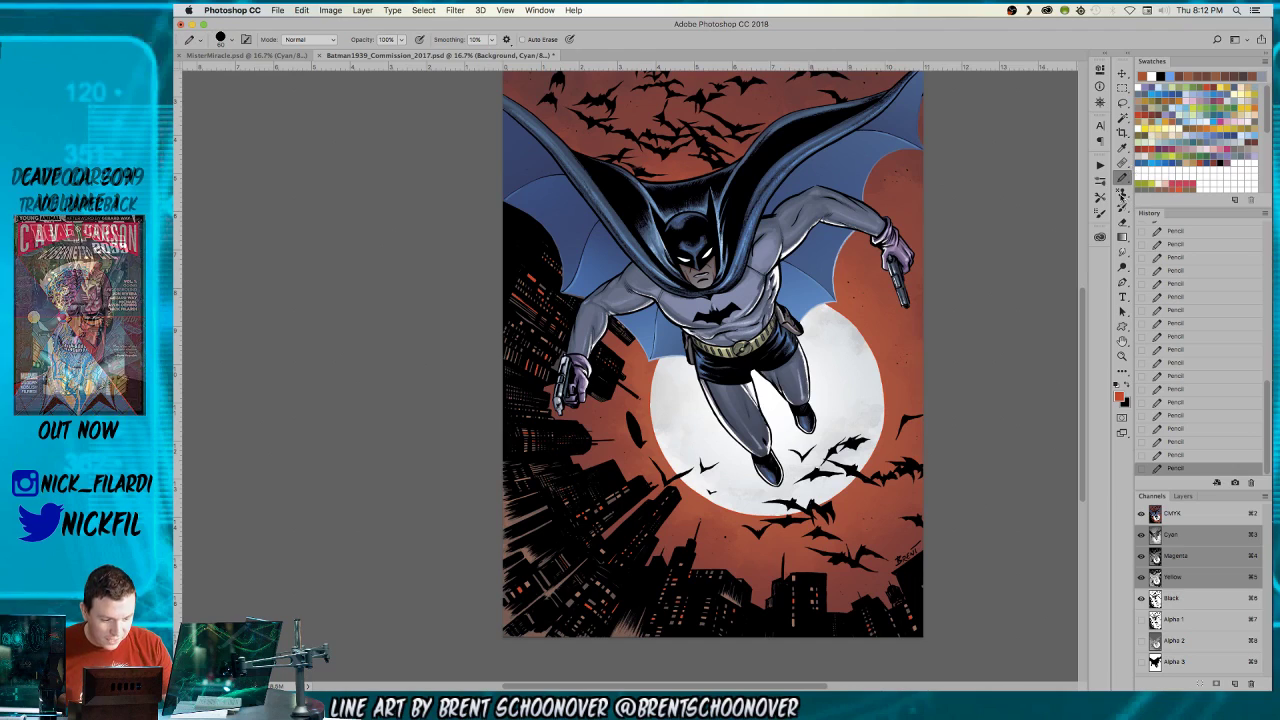
pyautogui.press('h')
pyautogui.moveTo(939, 505); pyautogui.dragTo(920, 420)
pyautogui.click(1123, 177)
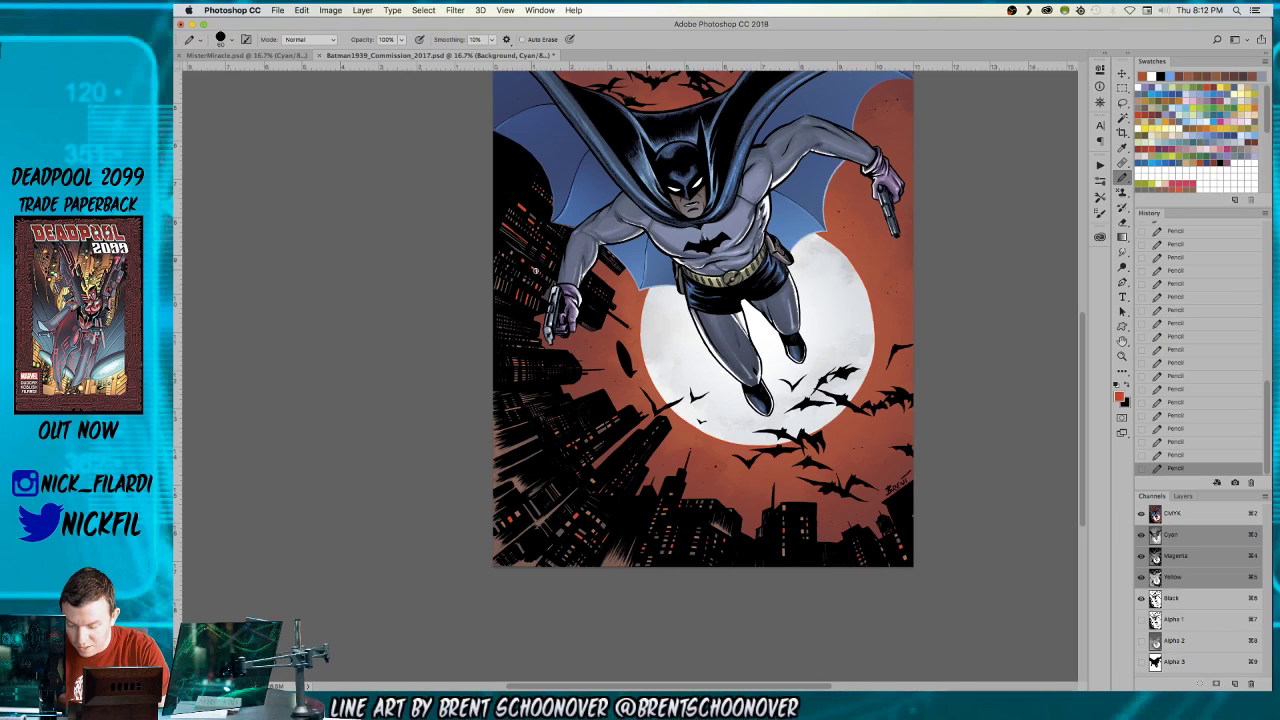
# - Pick a darker red, and select similarly coloured areas across the image with the Magic Wand at tolerance 3, Contiguous off
pyautogui.click(1214, 88)
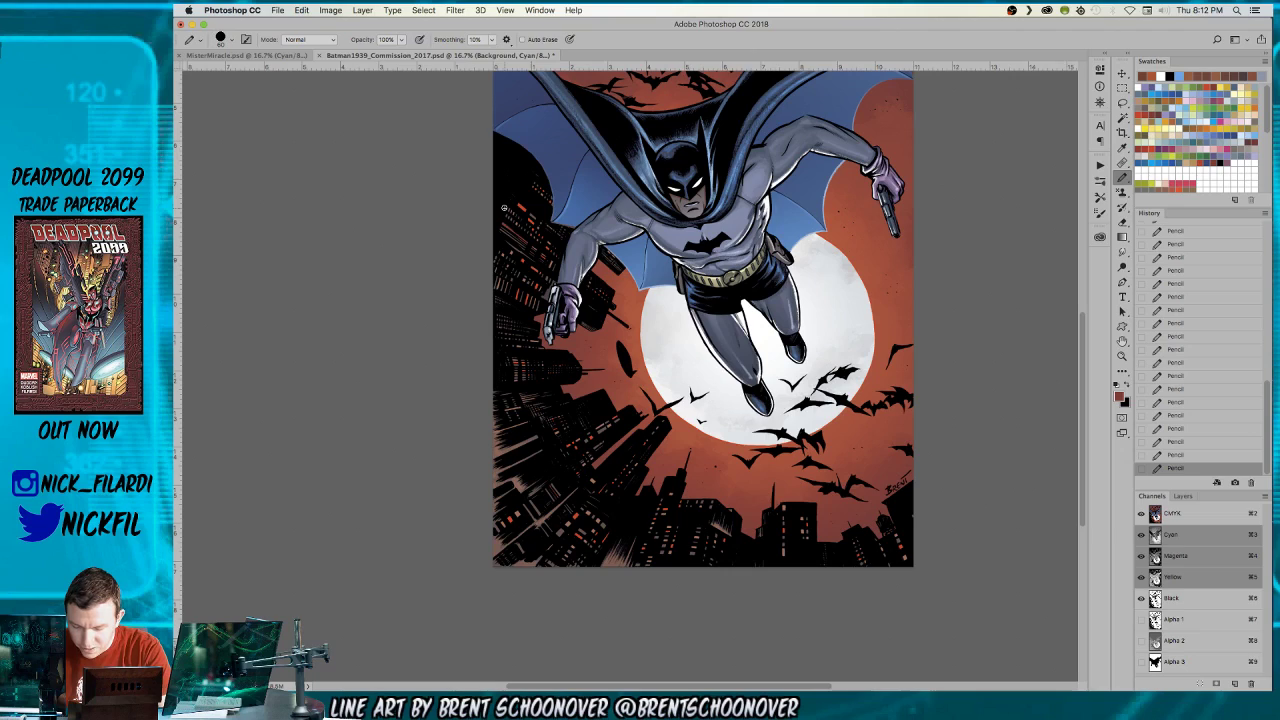
pyautogui.press('w')
pyautogui.click(900, 548)
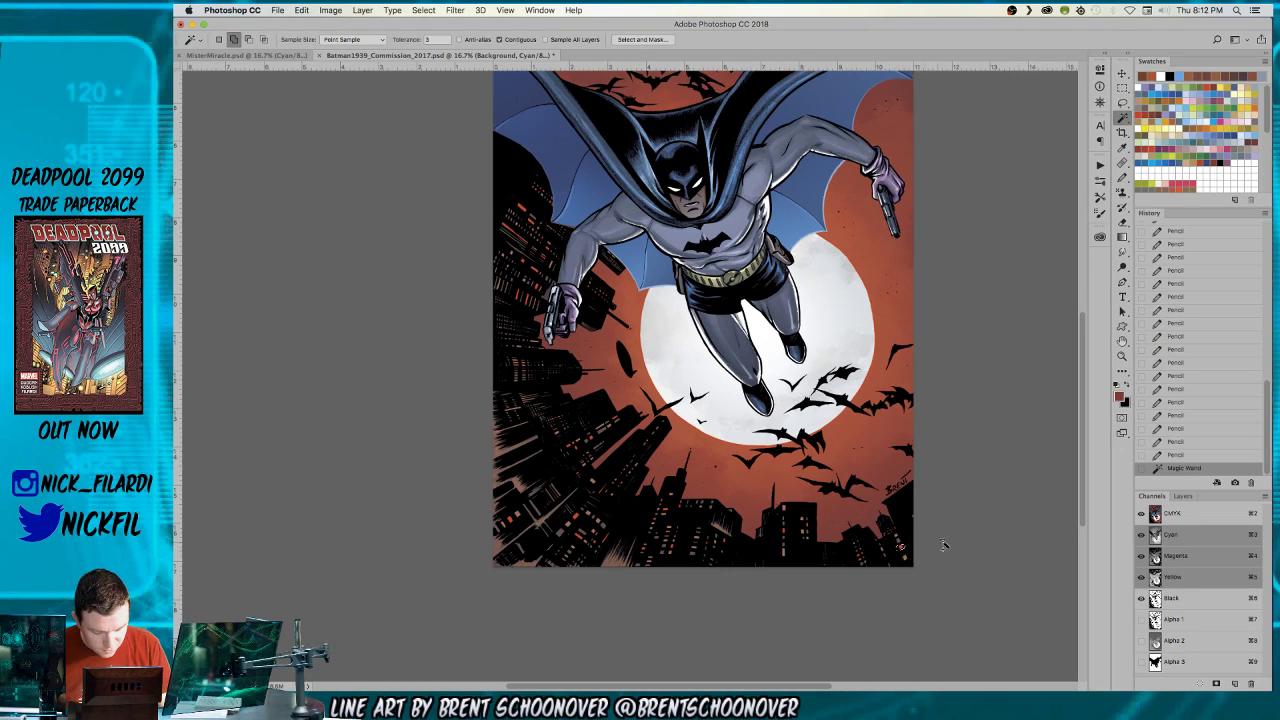
pyautogui.press('super+z')
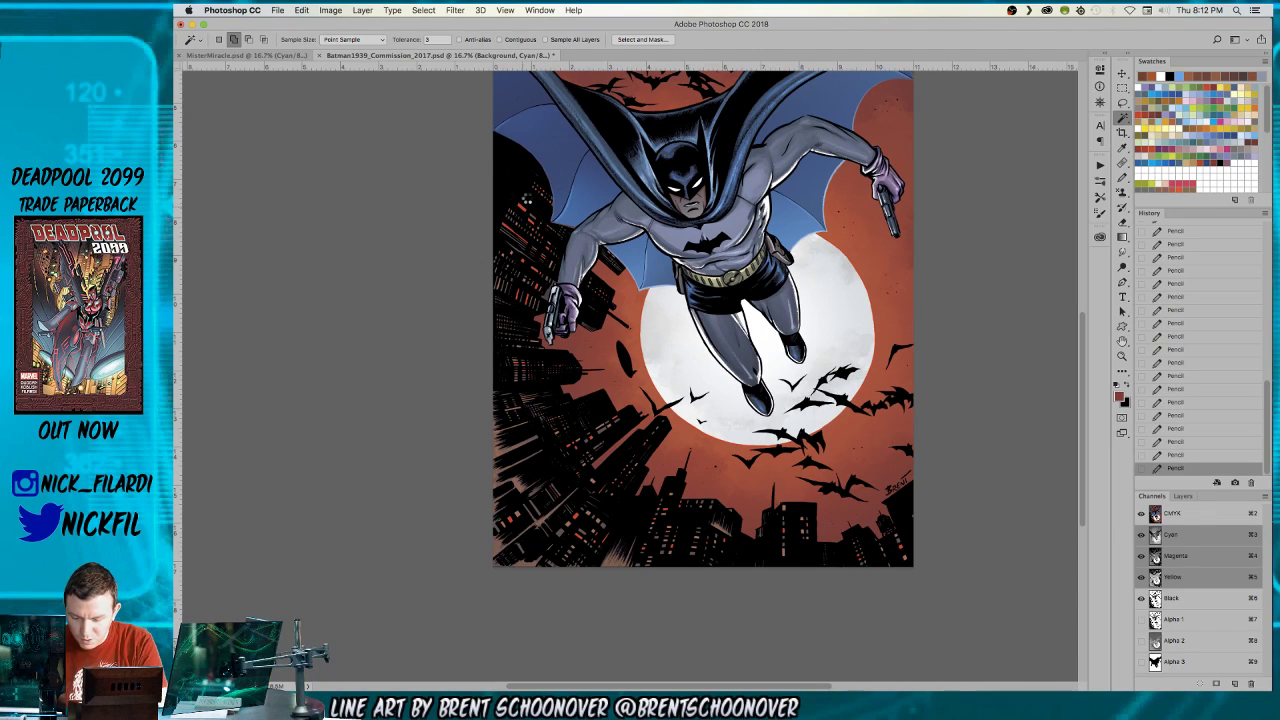
pyautogui.press('super+z')
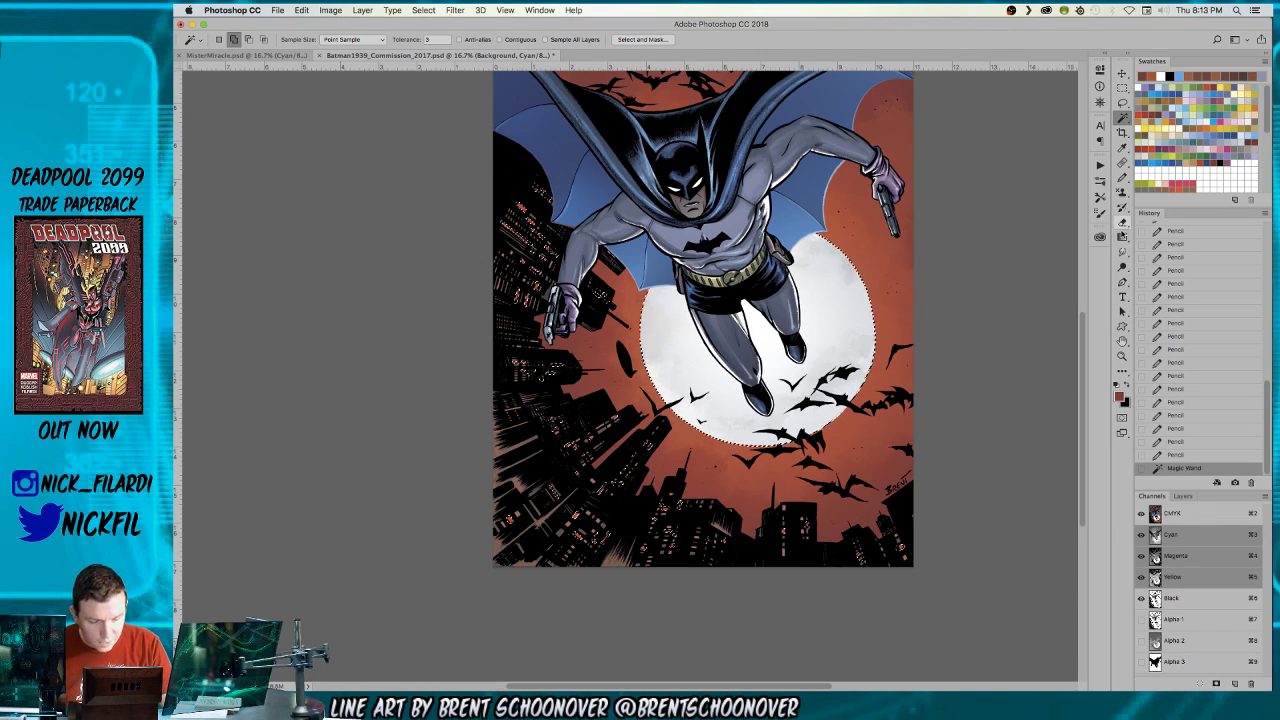
# - Paint darker red over scattered windows across the whole skyline with a large Pencil inside the selection, hiding the selection outline
pyautogui.click(1122, 177)
pyautogui.moveTo(550, 205)
pyautogui.mouseDown()
pyautogui.moveTo(530, 190)
pyautogui.moveTo(557, 150)
pyautogui.mouseUp()
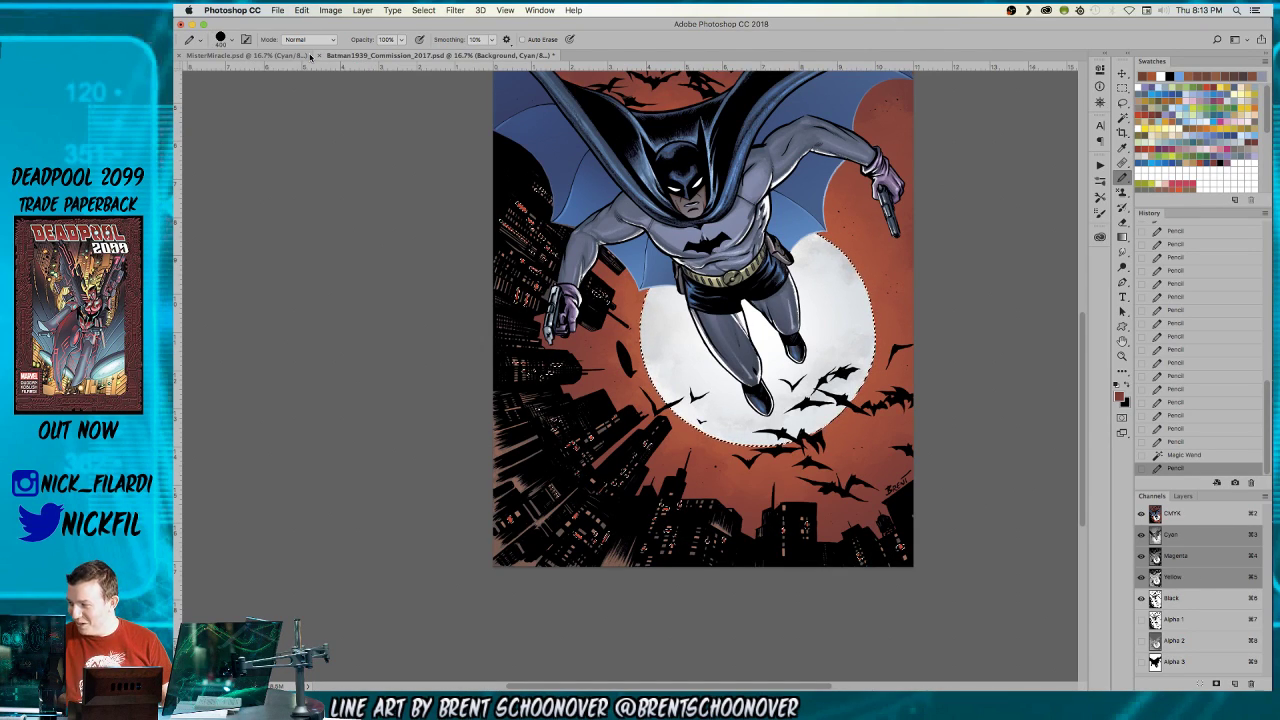
pyautogui.press('super+h')
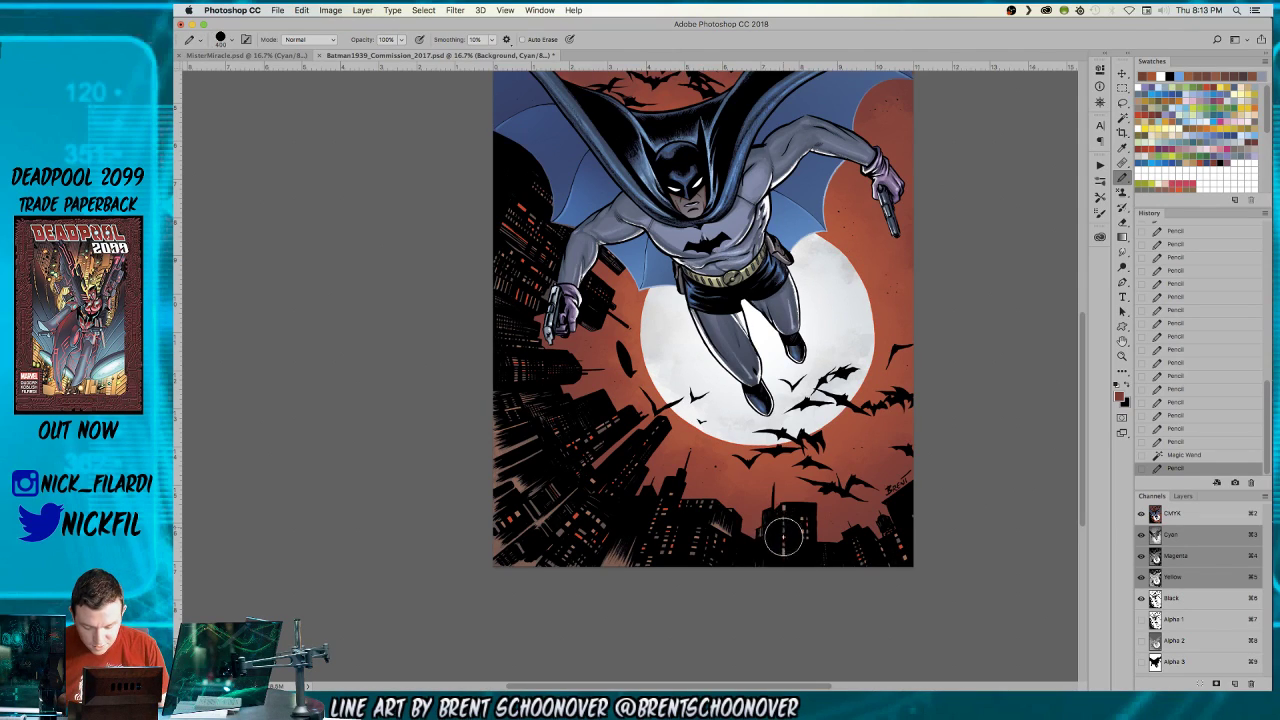
pyautogui.moveTo(880, 532)
pyautogui.mouseDown()
pyautogui.moveTo(864, 548)
pyautogui.moveTo(871, 563)
pyautogui.mouseUp()
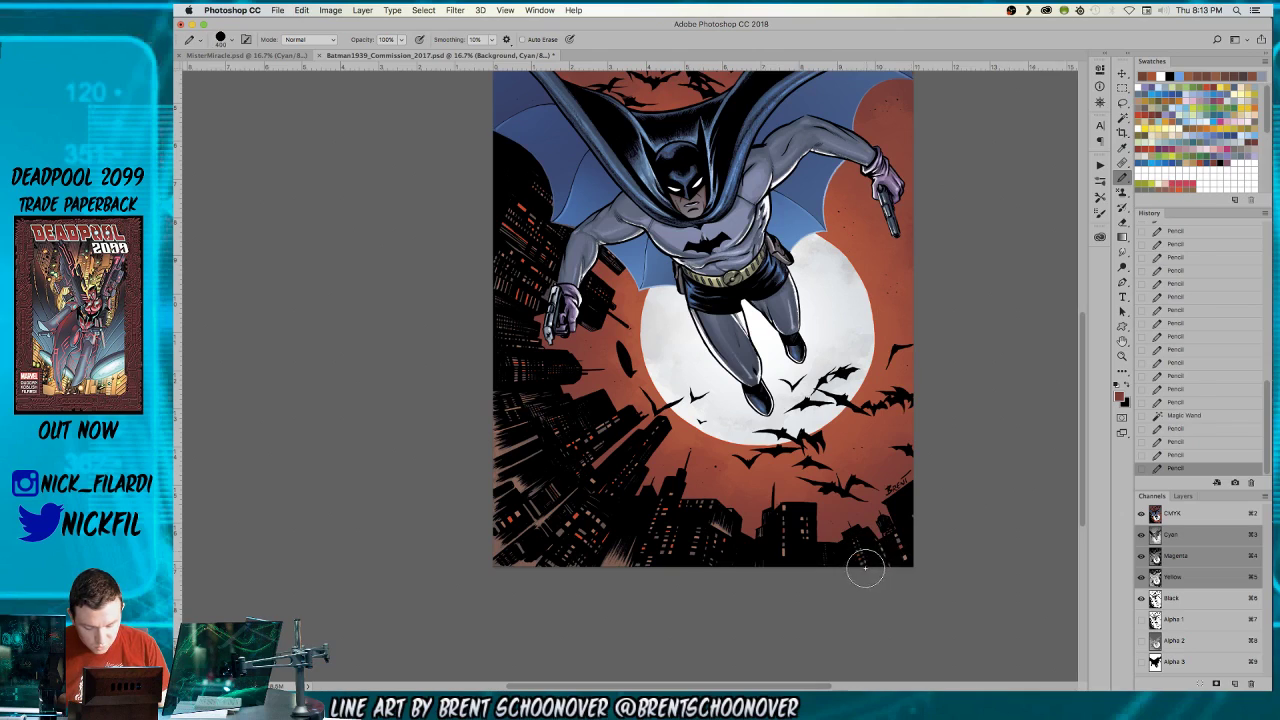
pyautogui.moveTo(729, 541); pyautogui.dragTo(661, 566)
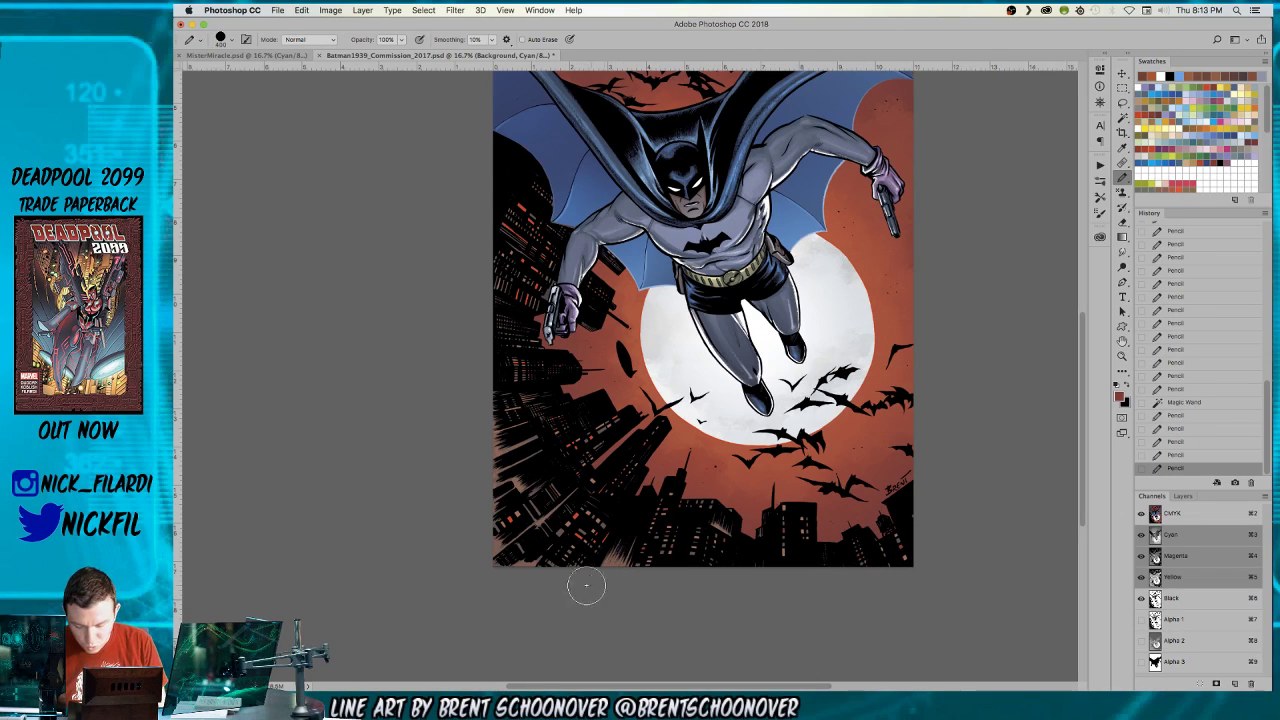
pyautogui.moveTo(584, 552); pyautogui.dragTo(500, 537)
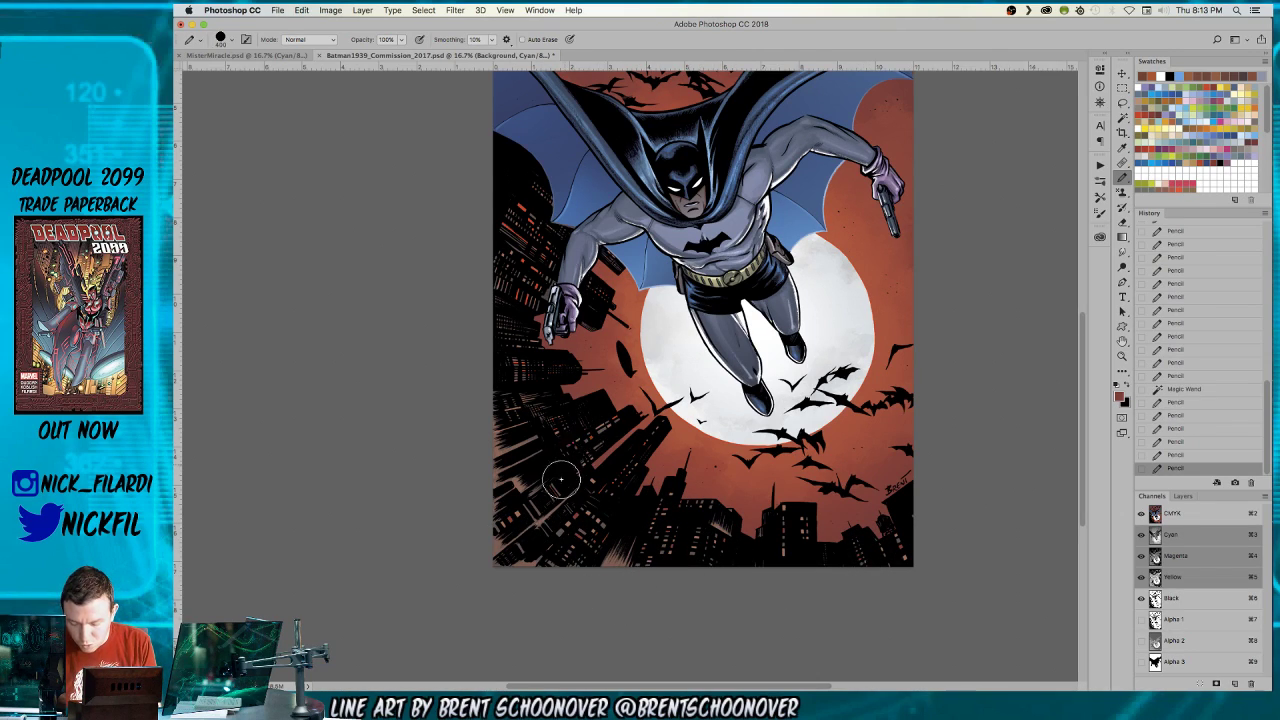
pyautogui.moveTo(654, 426); pyautogui.dragTo(648, 417)
pyautogui.moveTo(524, 369); pyautogui.dragTo(513, 364)
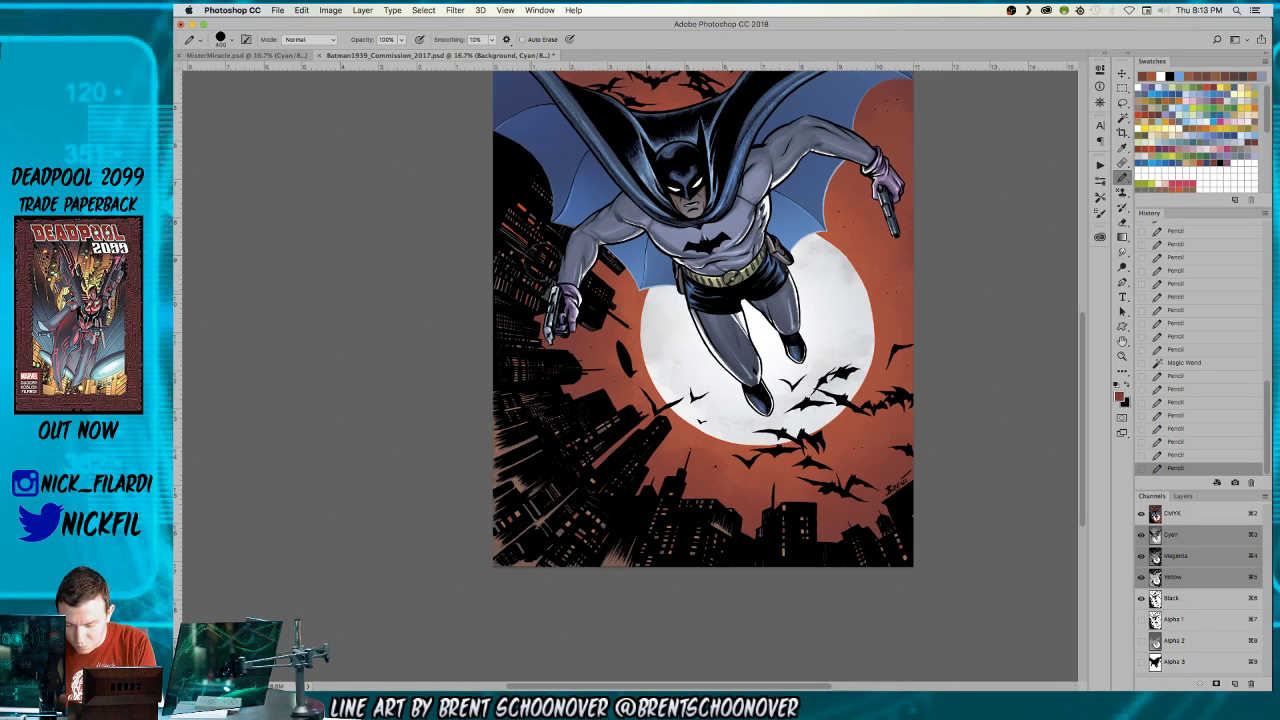
pyautogui.click(541, 198)
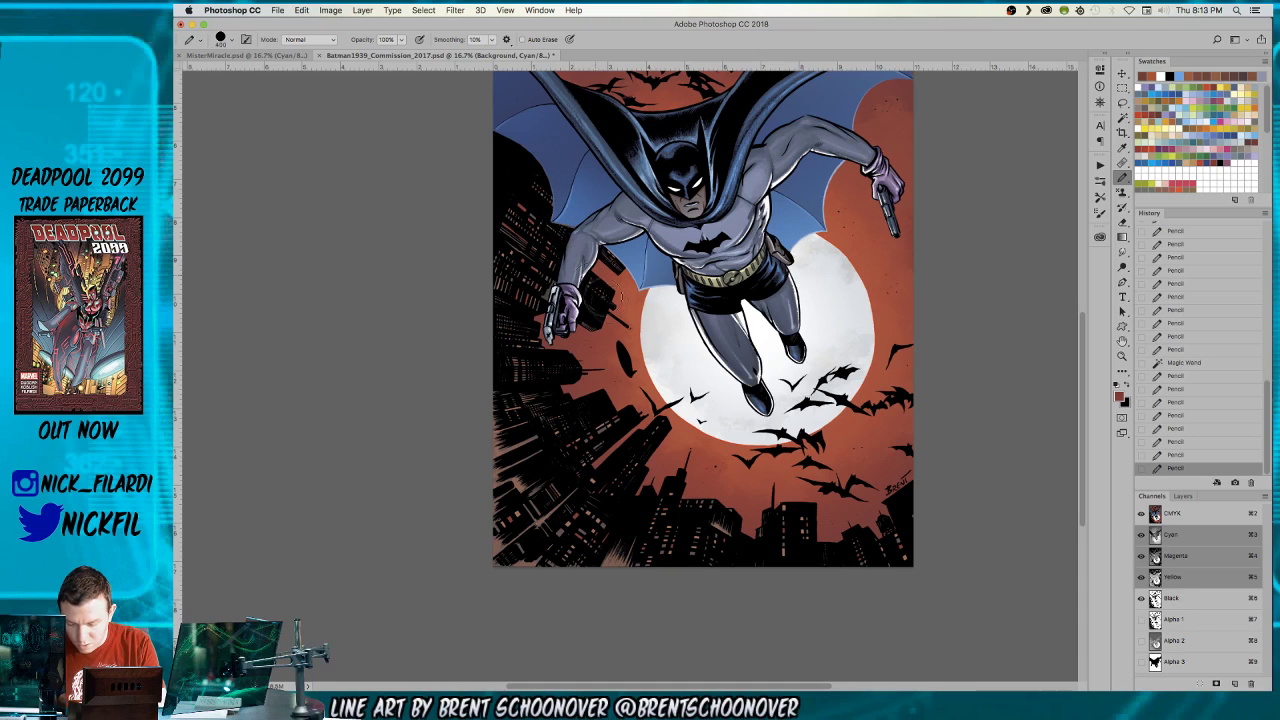
# - Examine the skyline windows up close and the full cover composition
pyautogui.click(1122, 357)
pyautogui.keyDown('alt'); pyautogui.click(846, 482); pyautogui.keyUp('alt')
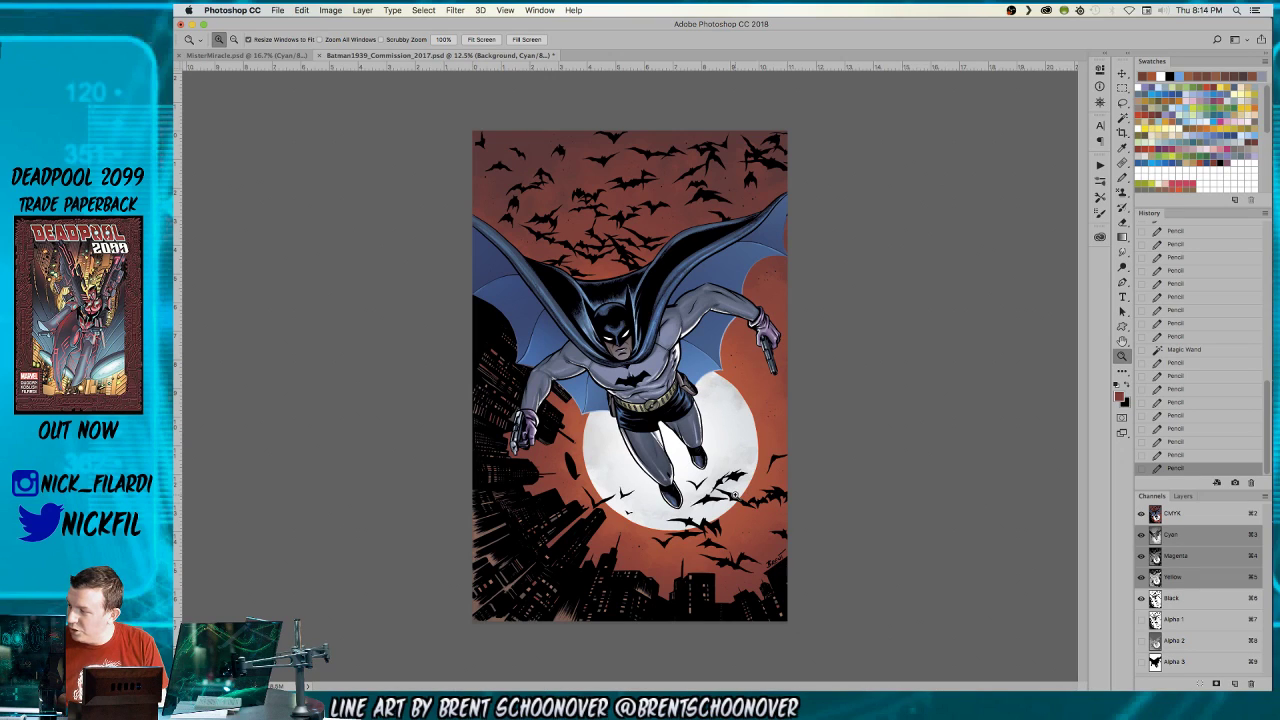
pyautogui.click(739, 495)
pyautogui.press('h')
pyautogui.moveTo(802, 573); pyautogui.dragTo(830, 410)
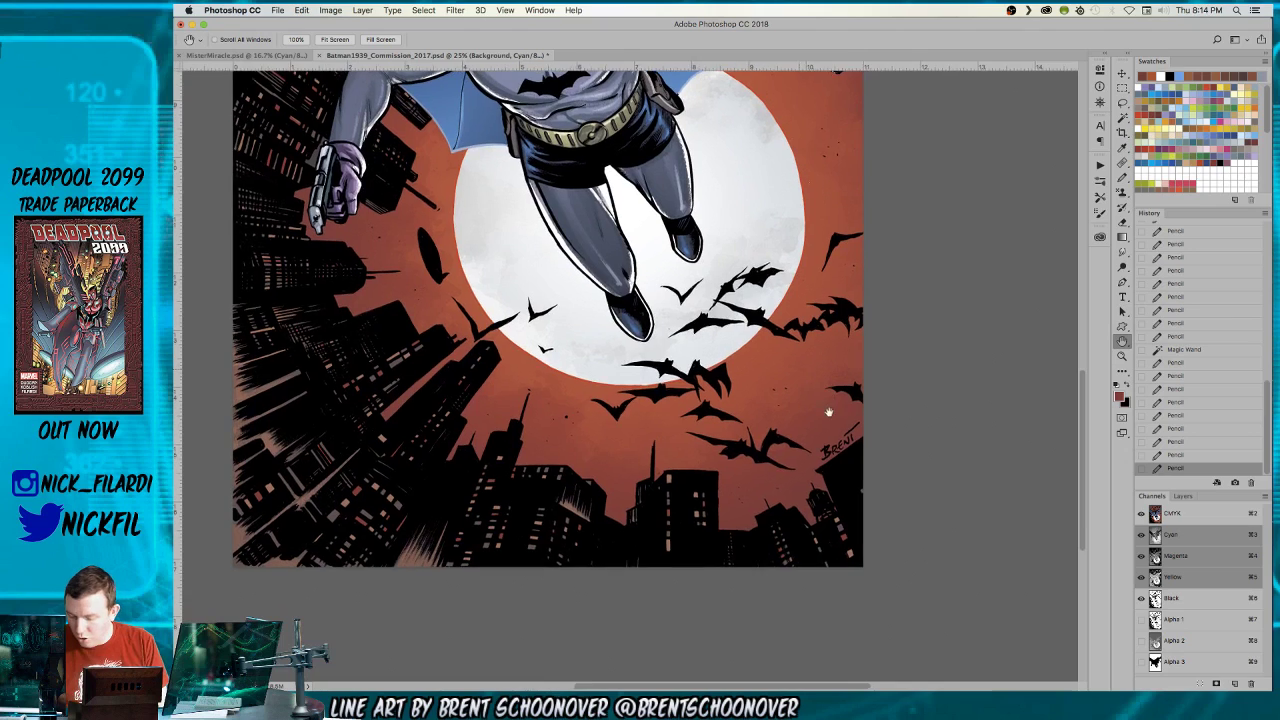
pyautogui.hscroll(5, 829, 429)
pyautogui.click(1122, 357)
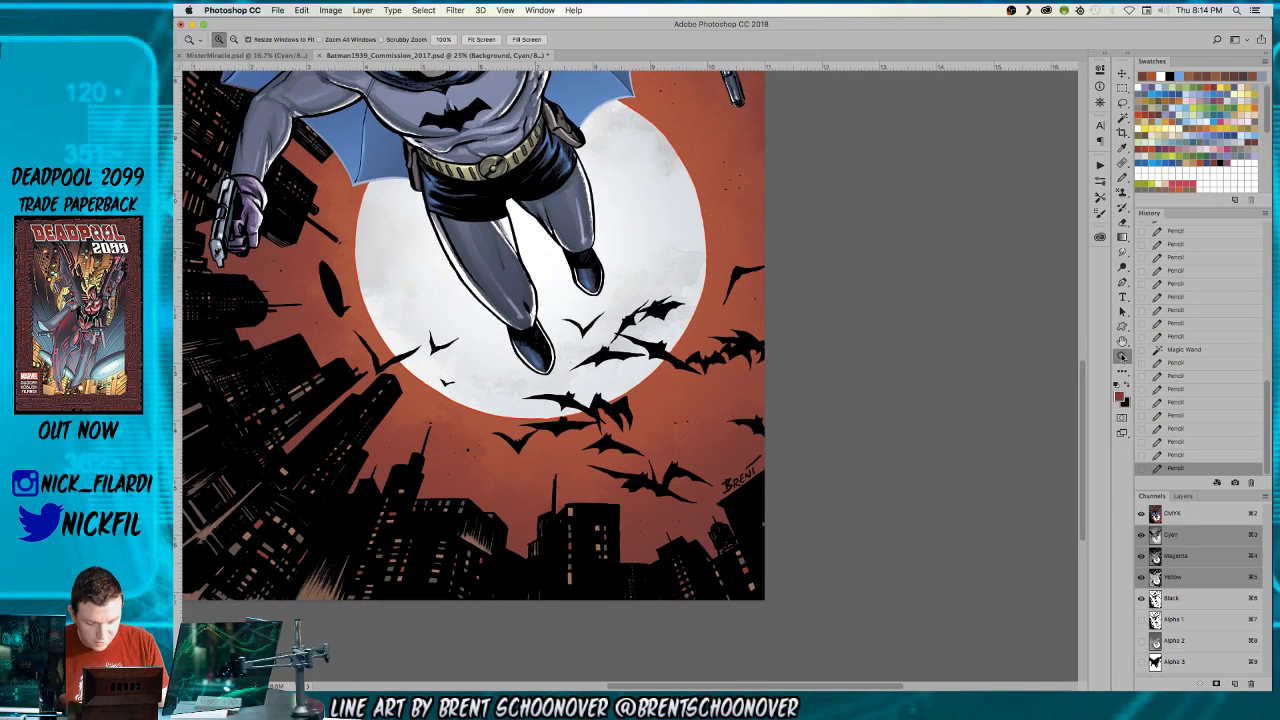
pyautogui.keyDown('alt'); pyautogui.click(816, 496); pyautogui.keyUp('alt')
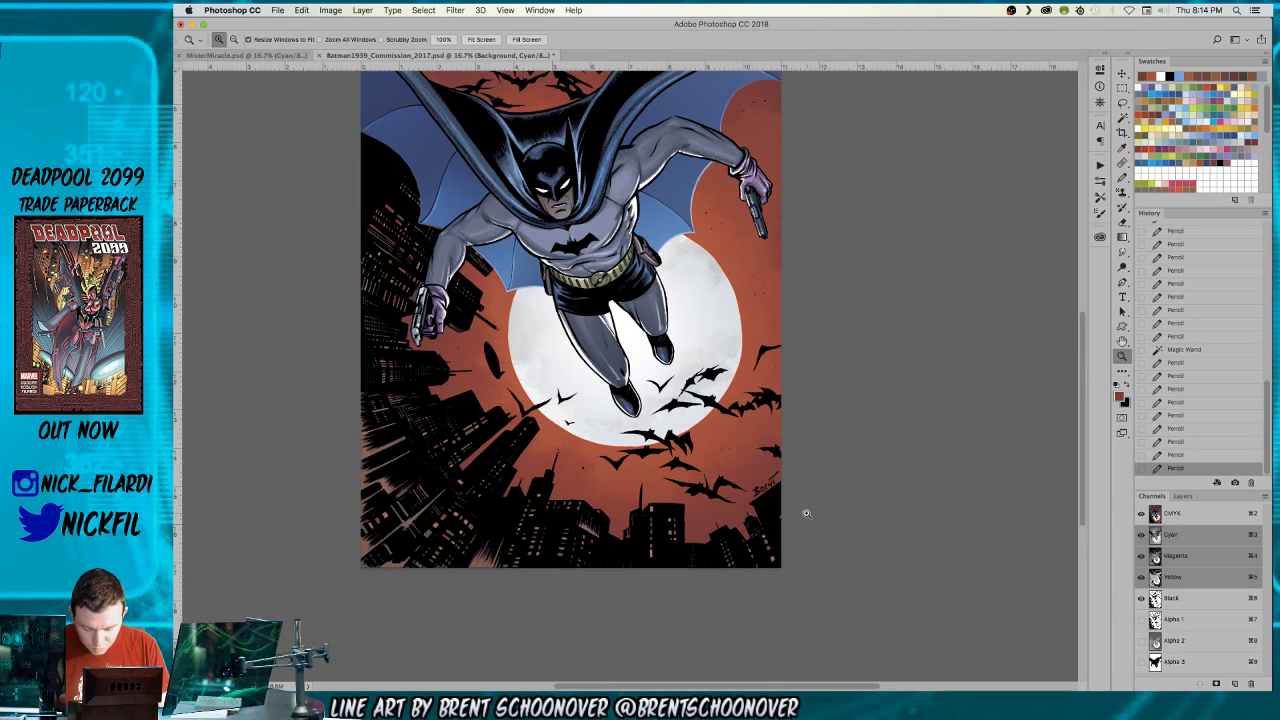
pyautogui.keyDown('alt'); pyautogui.click(807, 513); pyautogui.keyUp('alt')
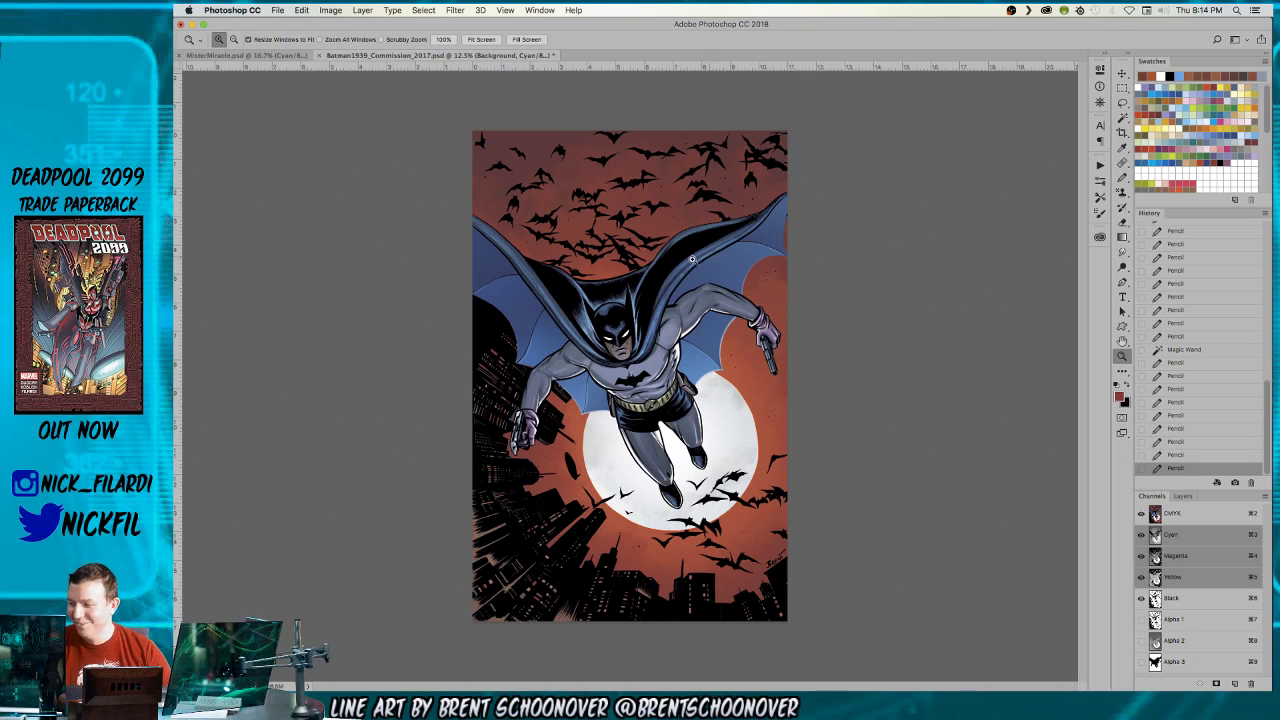
pyautogui.click(632, 312)
pyautogui.scroll(-5, 650, 336)
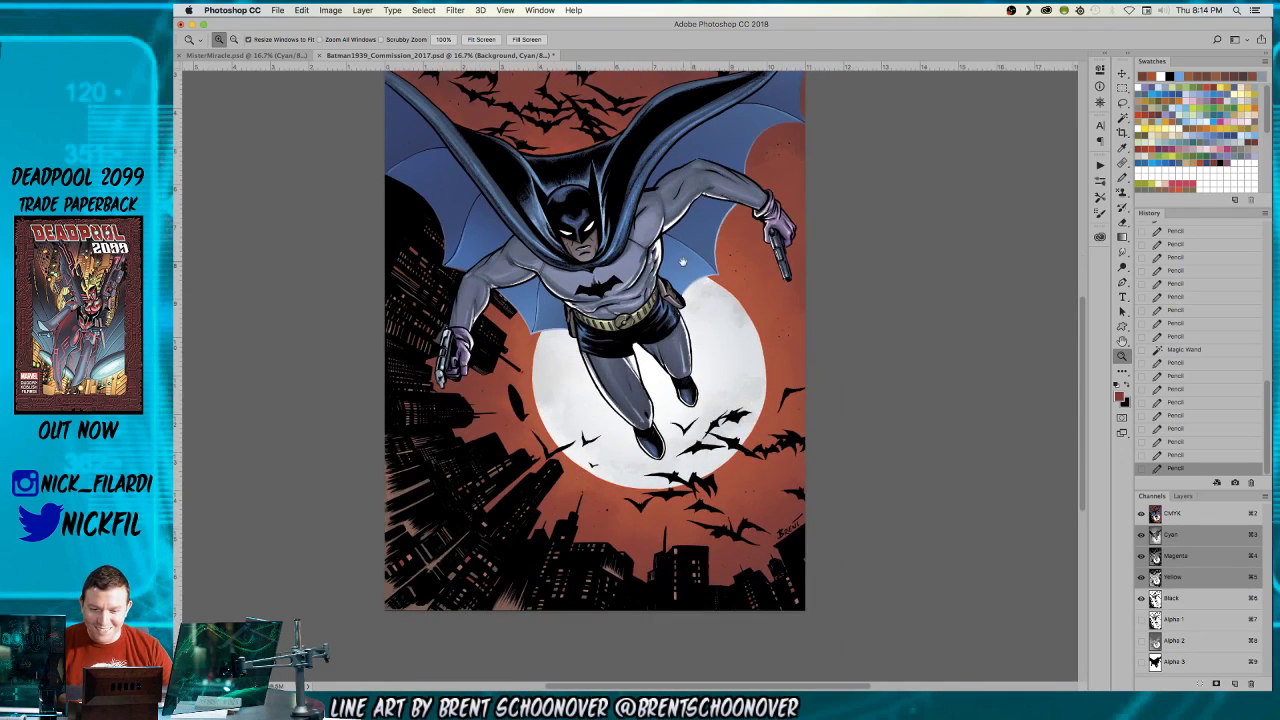
pyautogui.keyDown('alt'); pyautogui.click(665, 291); pyautogui.keyUp('alt')
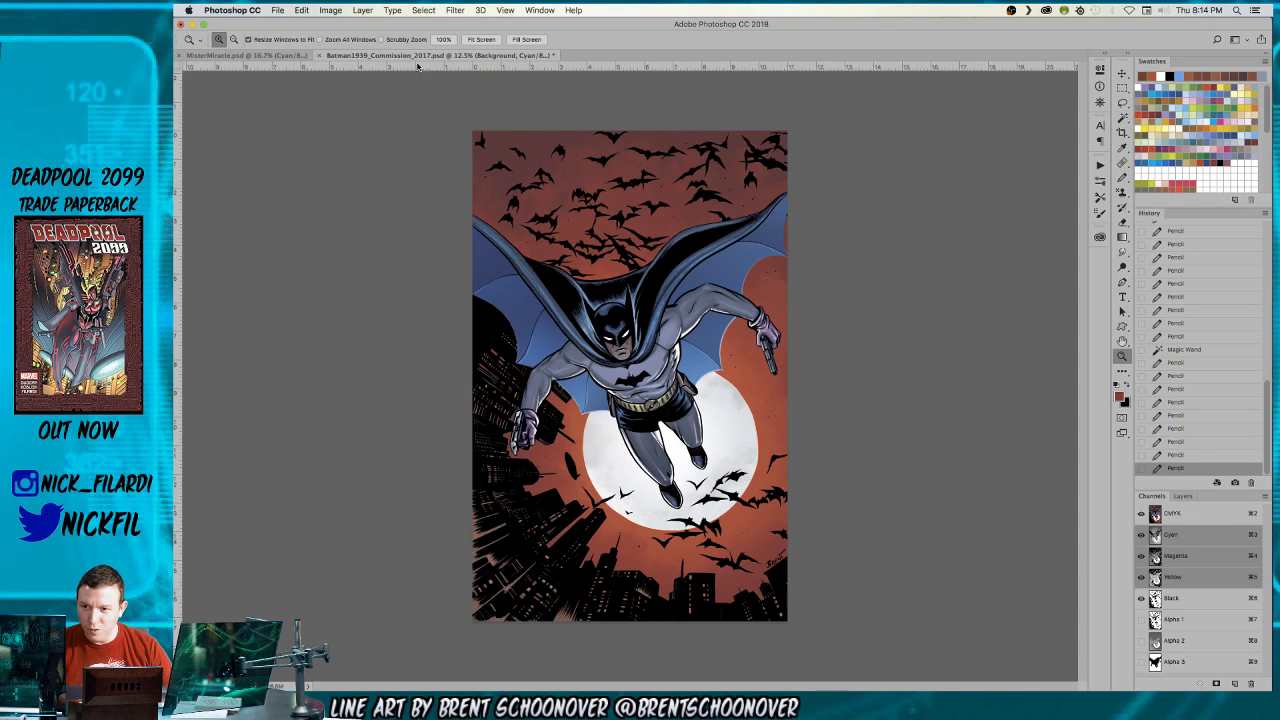
# - Save the artwork as a new Photoshop file named Batman1939_Commission_20172.psd with Maximize Compatibility on
pyautogui.click(278, 10)
pyautogui.click(328, 129)
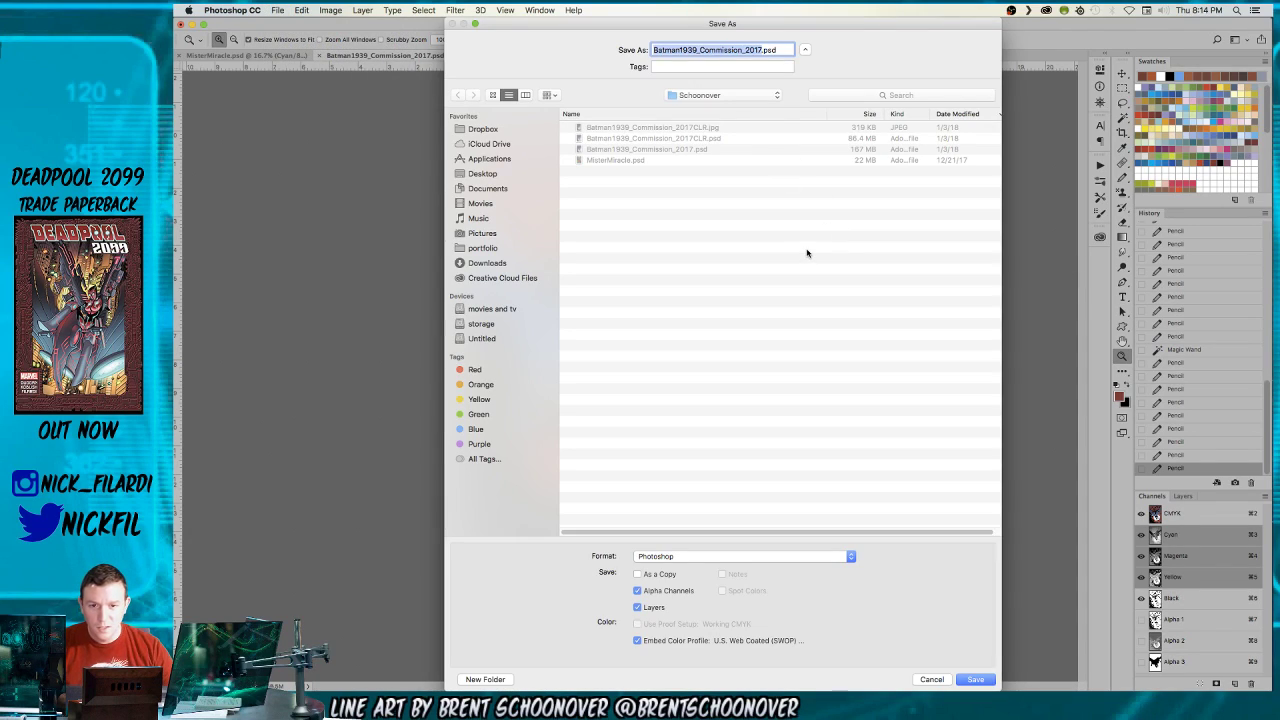
pyautogui.press('Return')
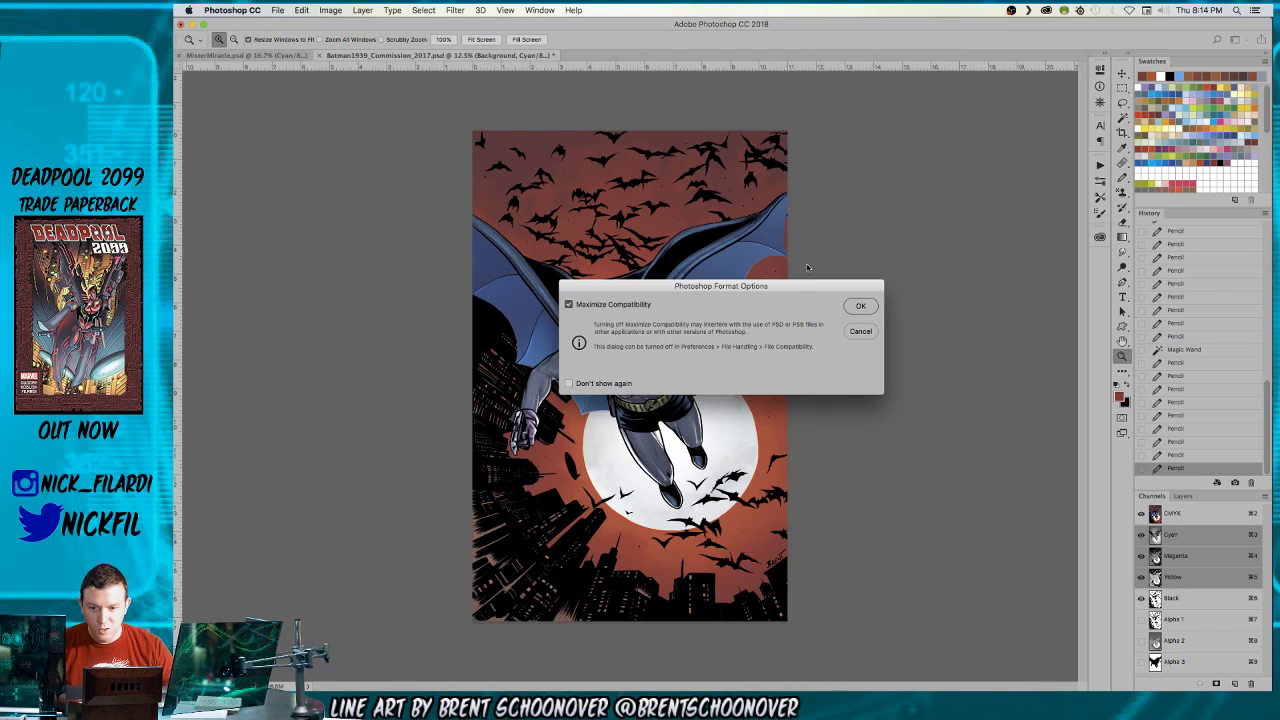
pyautogui.click(858, 307)
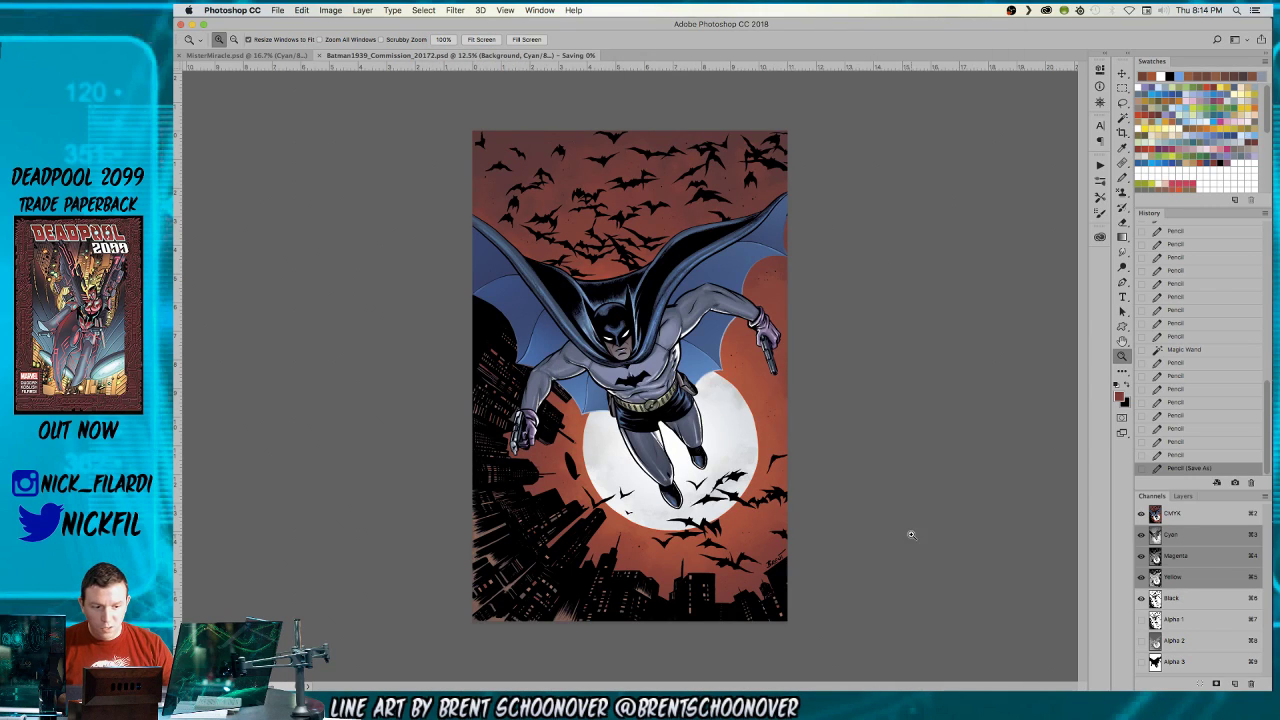
# - Select Layer 2, choose bright blue, and try a radial gradient glow on one of Batman's eyes in Screen mode at 50% opacity
pyautogui.click(569, 287)
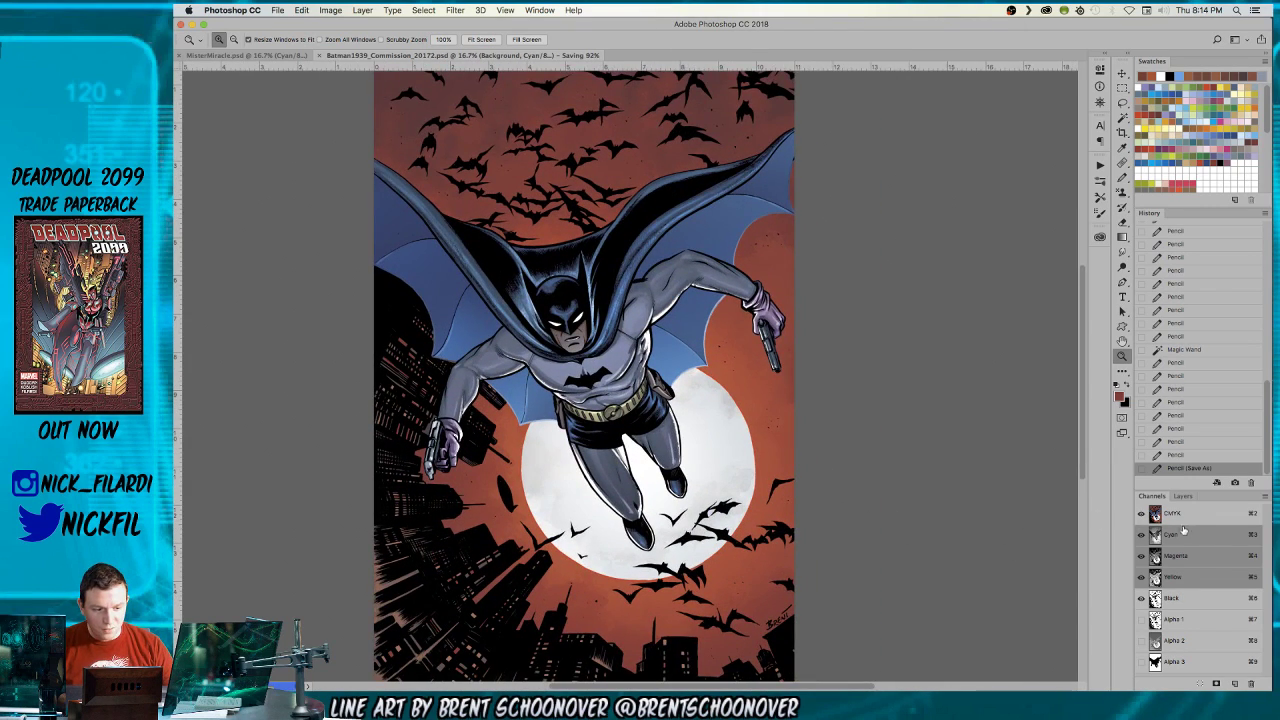
pyautogui.click(1183, 496)
pyautogui.click(1170, 562)
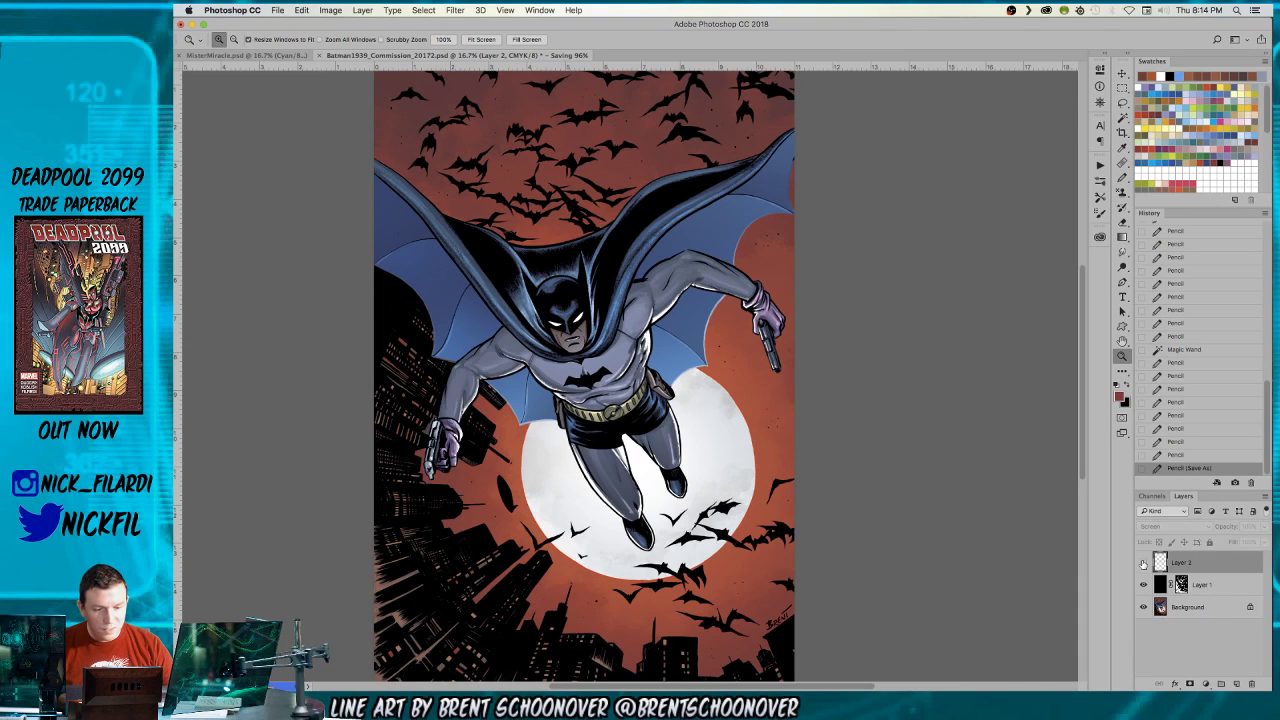
pyautogui.moveTo(577, 344); pyautogui.dragTo(726, 322)
pyautogui.click(1157, 88)
pyautogui.press('g')
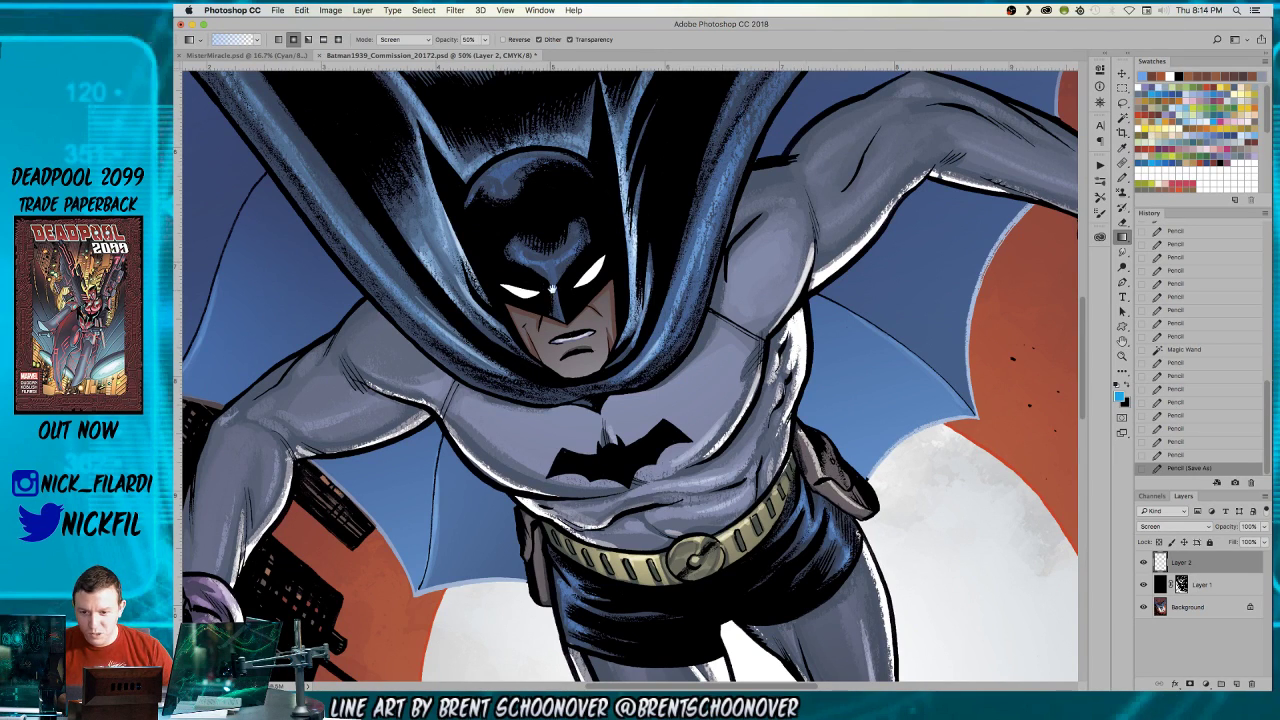
pyautogui.scroll(3, 636, 303)
pyautogui.hscroll(-2, 636, 303)
pyautogui.moveTo(638, 342); pyautogui.dragTo(656, 310)
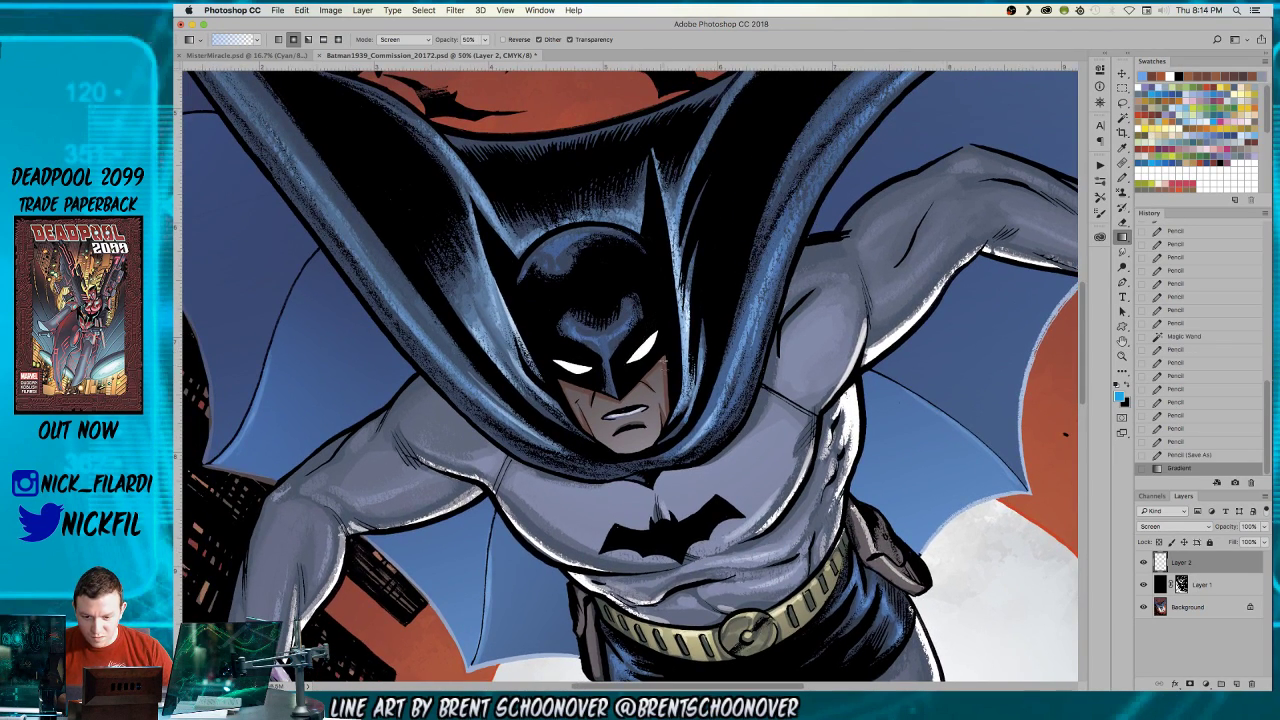
# - Keep the gradient mode on Screen, retry the glow on the eye, and clear the hidden selection
pyautogui.click(405, 40)
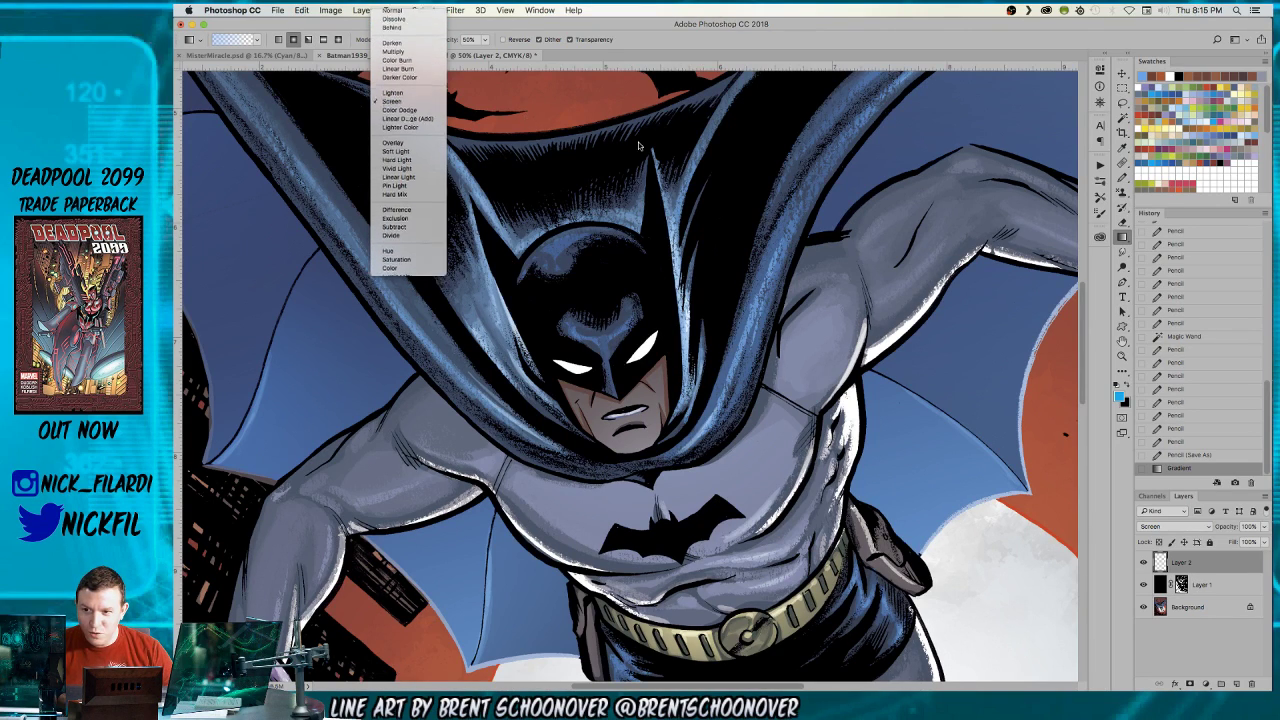
pyautogui.click(392, 99)
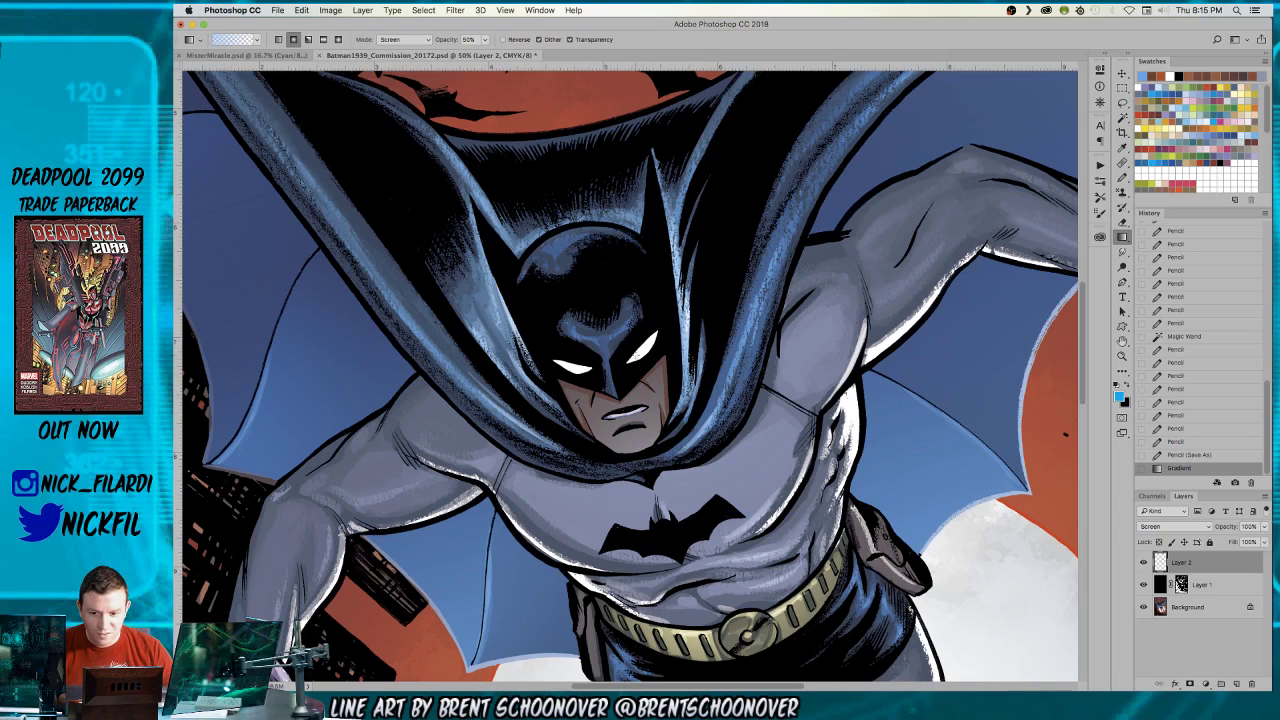
pyautogui.moveTo(643, 345); pyautogui.dragTo(658, 312)
pyautogui.press('super+d')
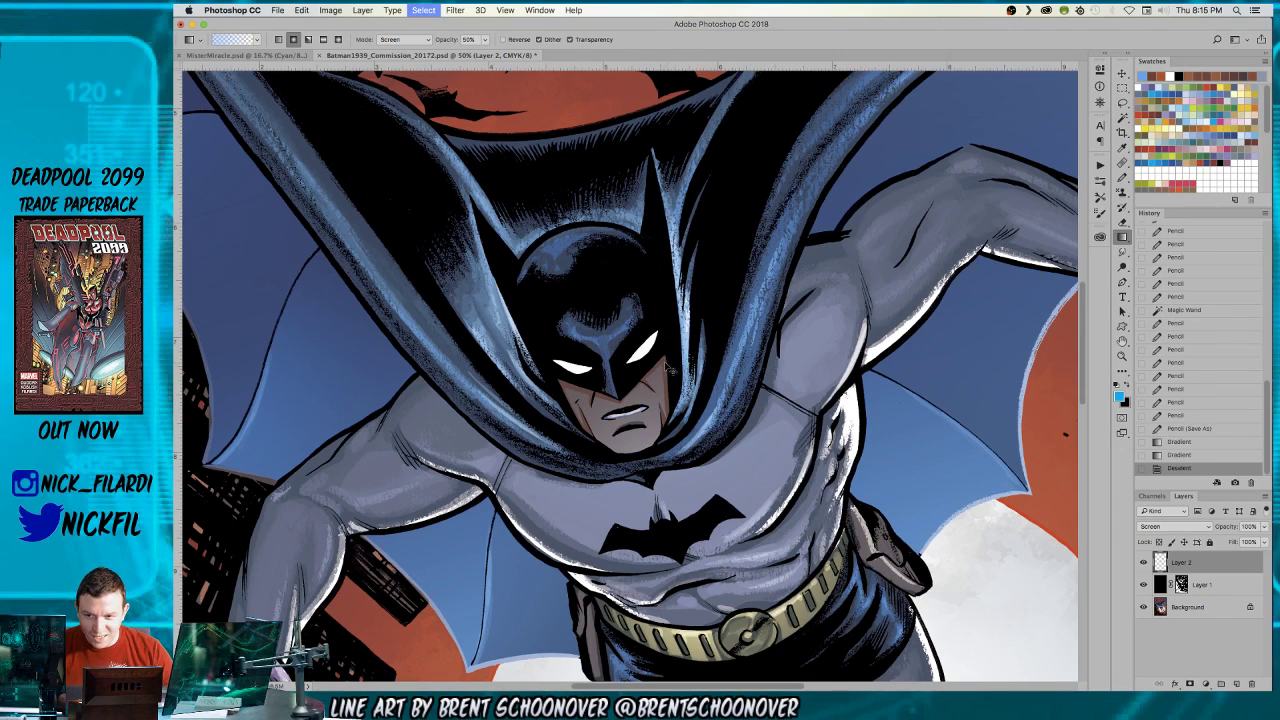
# - Add blue radial gradient glows around both of Batman's eyes on Layer 2
pyautogui.moveTo(656, 358); pyautogui.dragTo(650, 320)
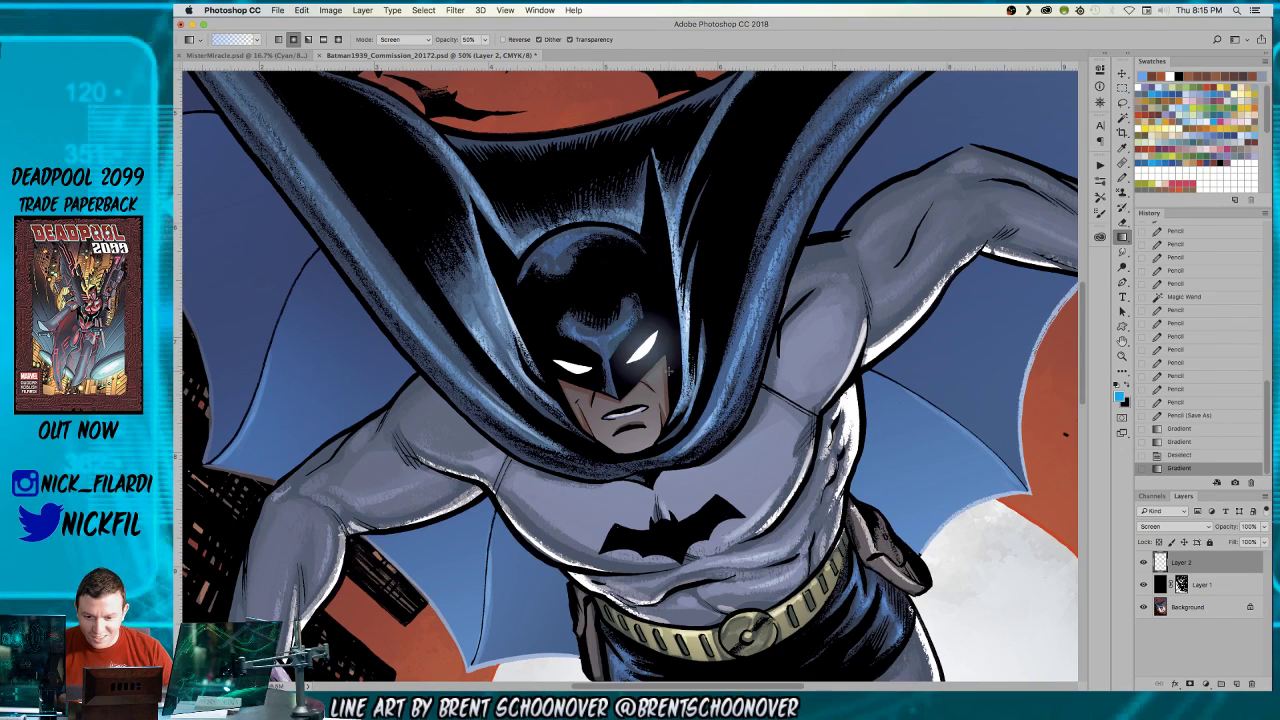
pyautogui.moveTo(561, 342); pyautogui.dragTo(604, 366)
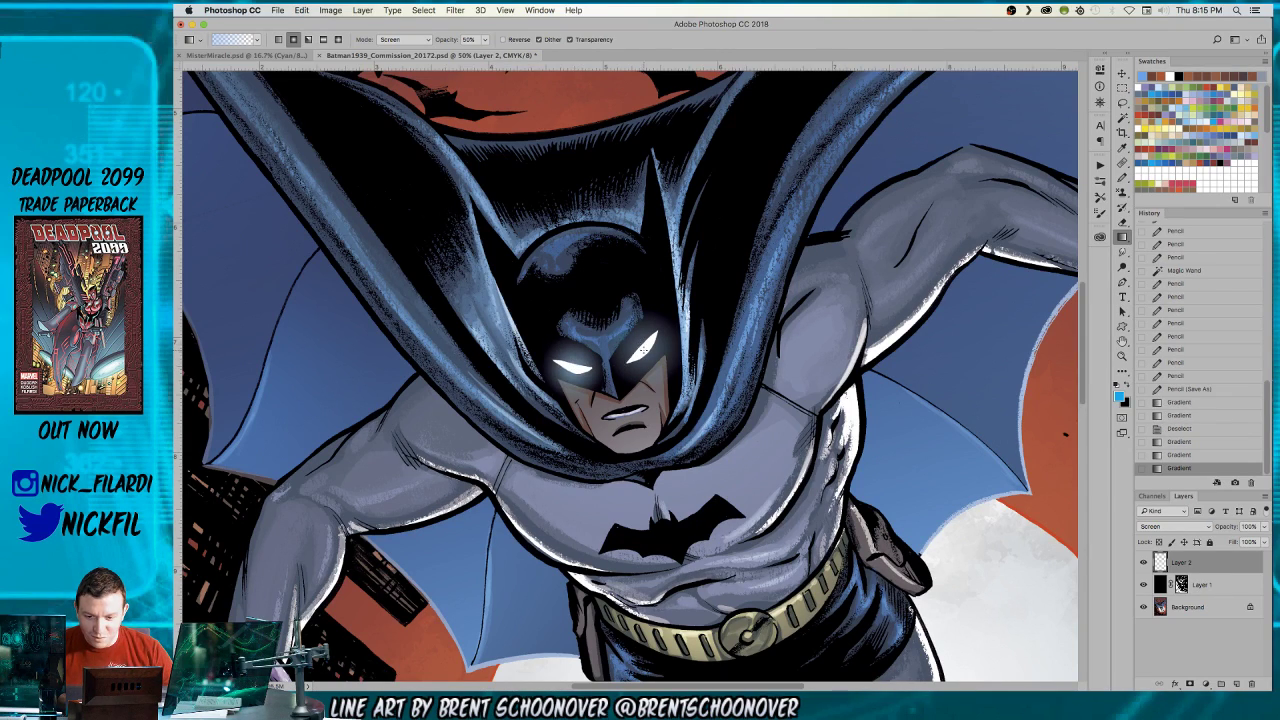
pyautogui.moveTo(652, 320); pyautogui.dragTo(662, 362)
pyautogui.press('z')
pyautogui.keyDown('alt'); pyautogui.click(722, 445); pyautogui.keyUp('alt')
pyautogui.keyDown('alt'); pyautogui.click(722, 445); pyautogui.keyUp('alt')
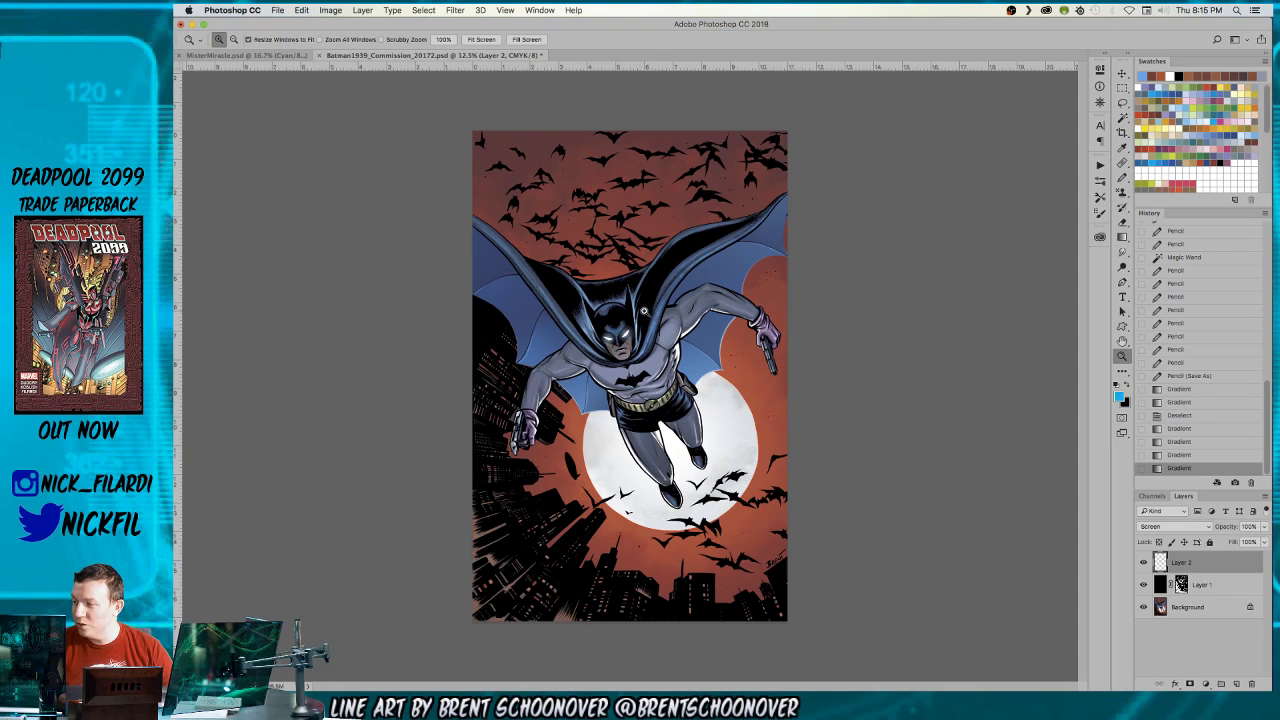
# - Check the eye glows against the full cover, and close the Batman document with its changes saved
pyautogui.click(618, 293)
pyautogui.click(618, 293)
pyautogui.scroll(2, 560, 190)
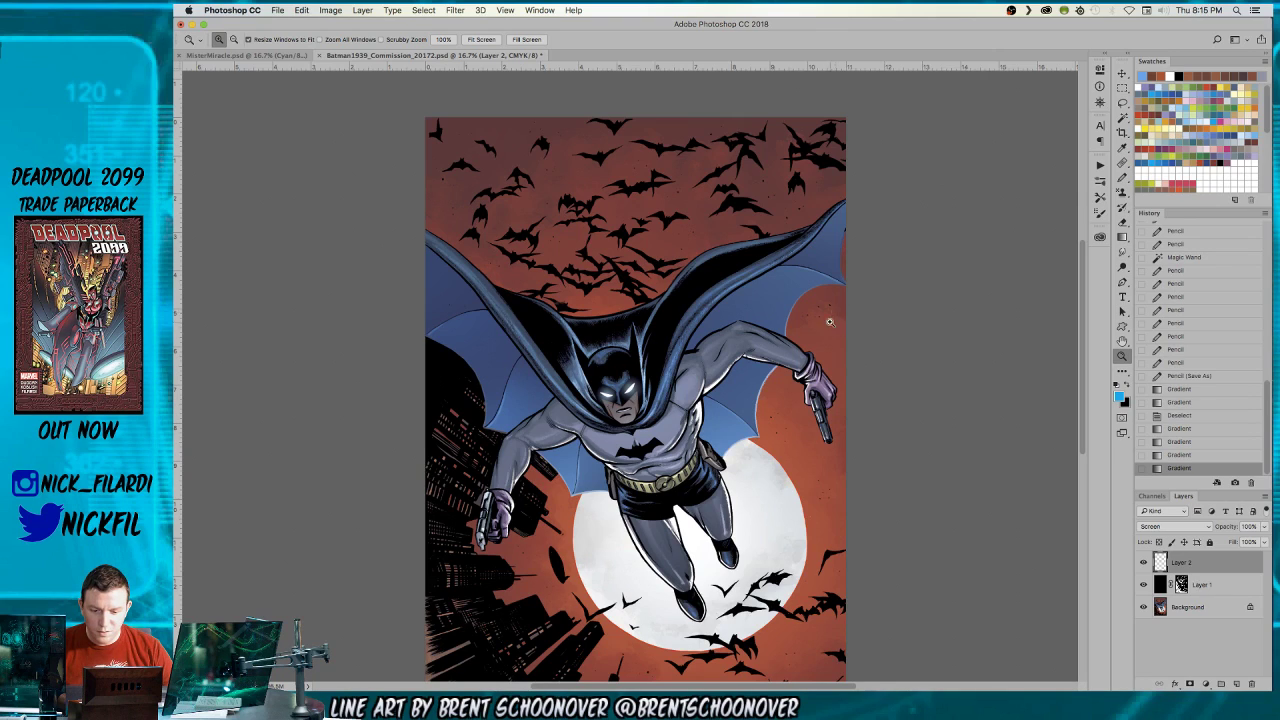
pyautogui.scroll(-5, 805, 290)
pyautogui.press('super+w')
pyautogui.press('Return')
# - Switch to MisterMiracle.psd and examine the artwork up close and as a whole
pyautogui.click(285, 55)
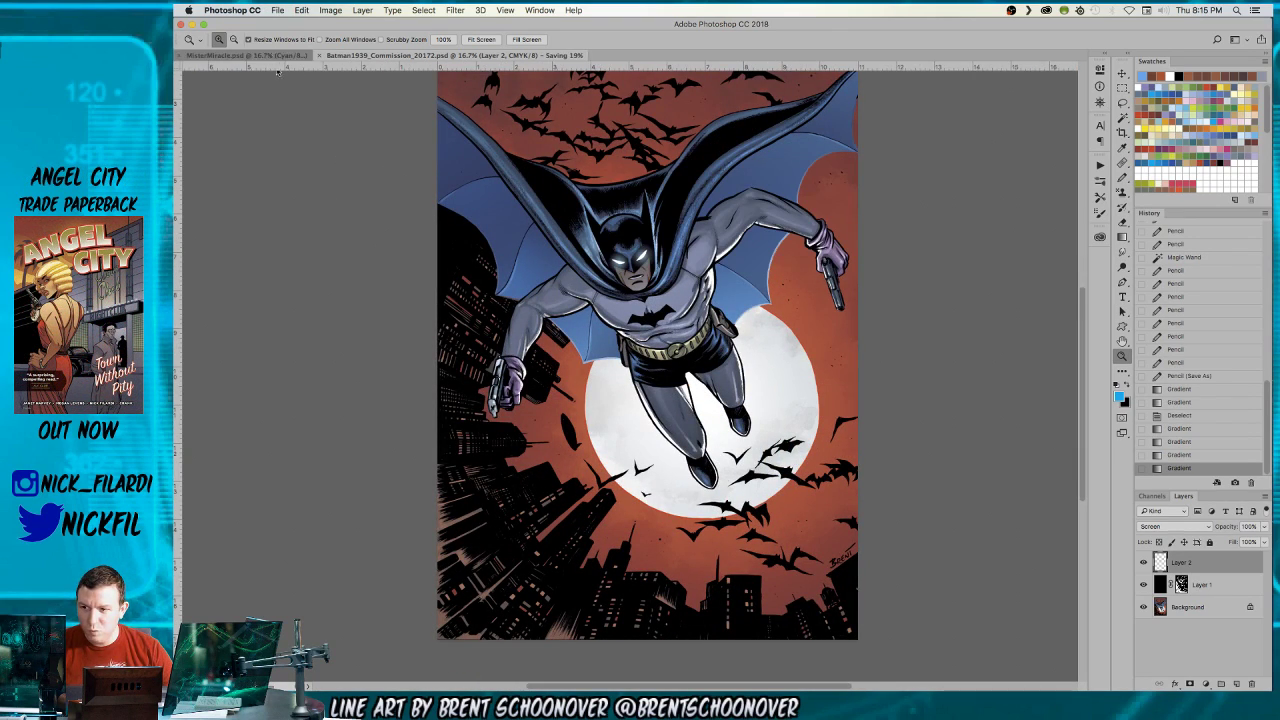
pyautogui.click(672, 391)
pyautogui.moveTo(785, 379); pyautogui.dragTo(821, 482)
pyautogui.keyDown('alt'); pyautogui.click(821, 482); pyautogui.keyUp('alt')
pyautogui.keyDown('alt'); pyautogui.click(734, 316); pyautogui.keyUp('alt')
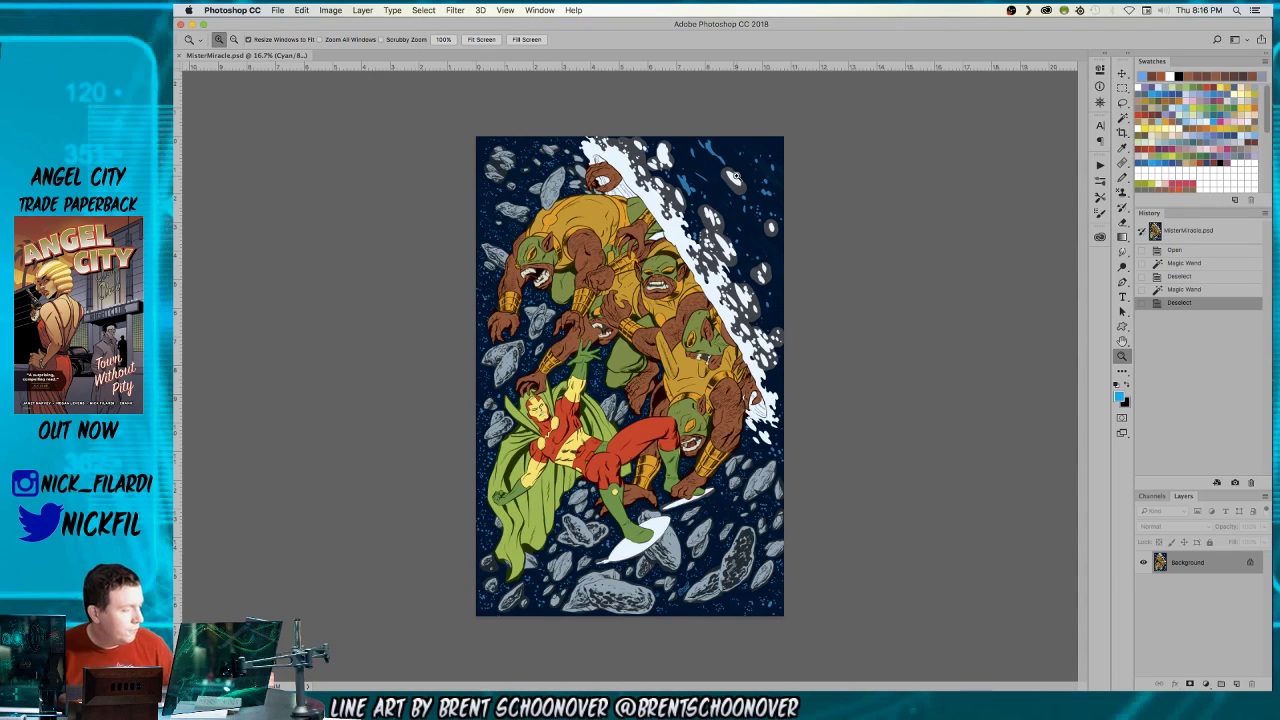
pyautogui.press('w')
pyautogui.click(584, 252)
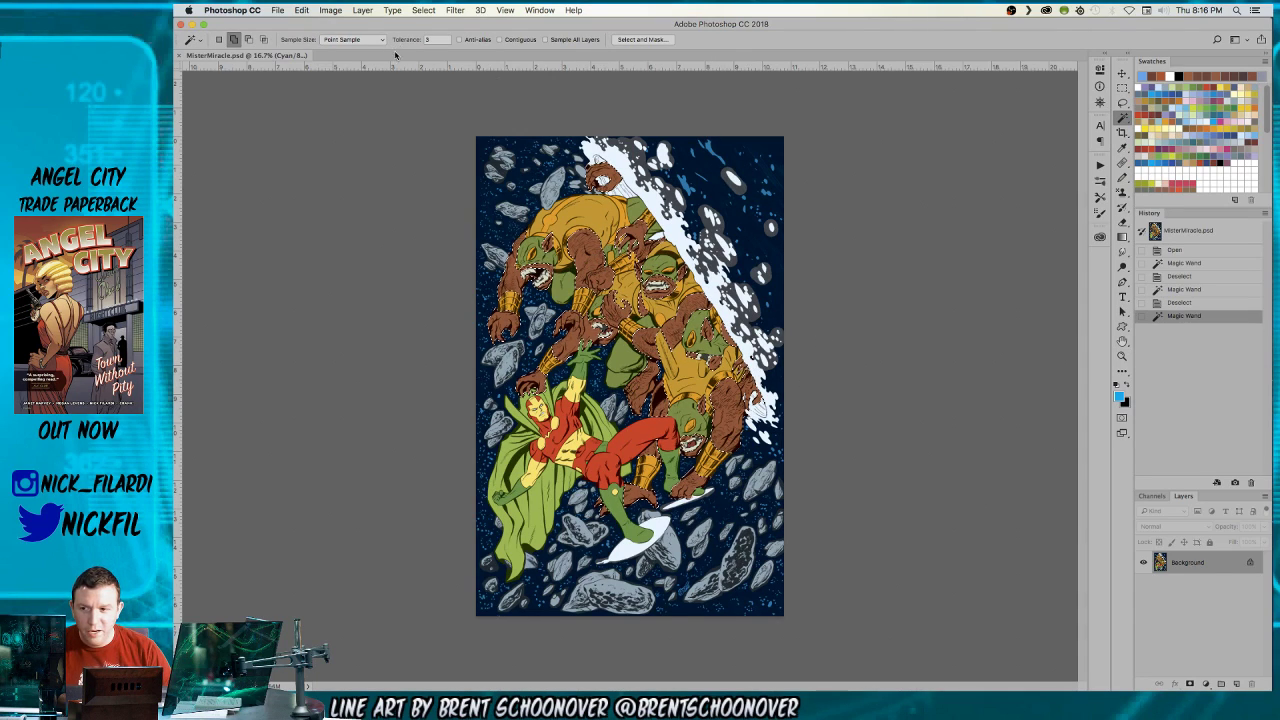
pyautogui.press('super+d')
pyautogui.click(277, 10)
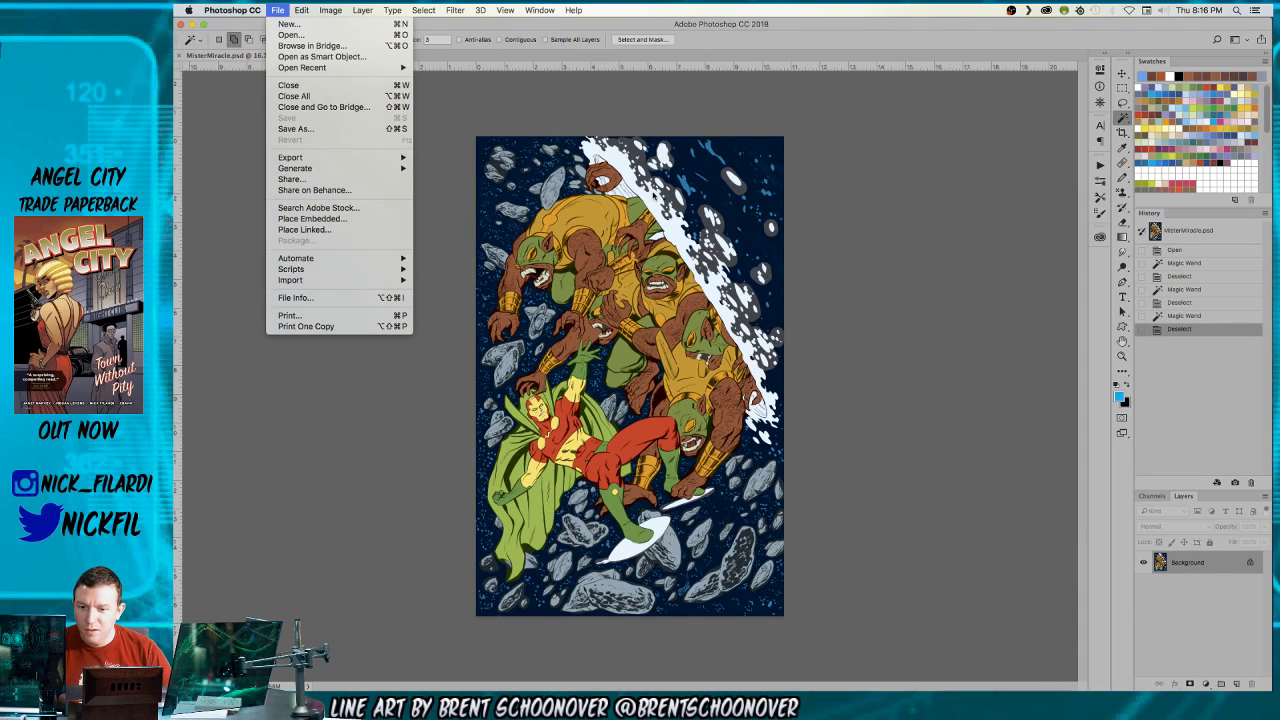
pyautogui.press('Escape')
# - Select the monsters' brown fur with the Magic Wand, fill it with light blue, fade the fill to a grey-brown, and deselect
pyautogui.press('z')
pyautogui.click(556, 245)
pyautogui.press('w')
pyautogui.click(616, 268)
pyautogui.scroll(-5, 630, 375)
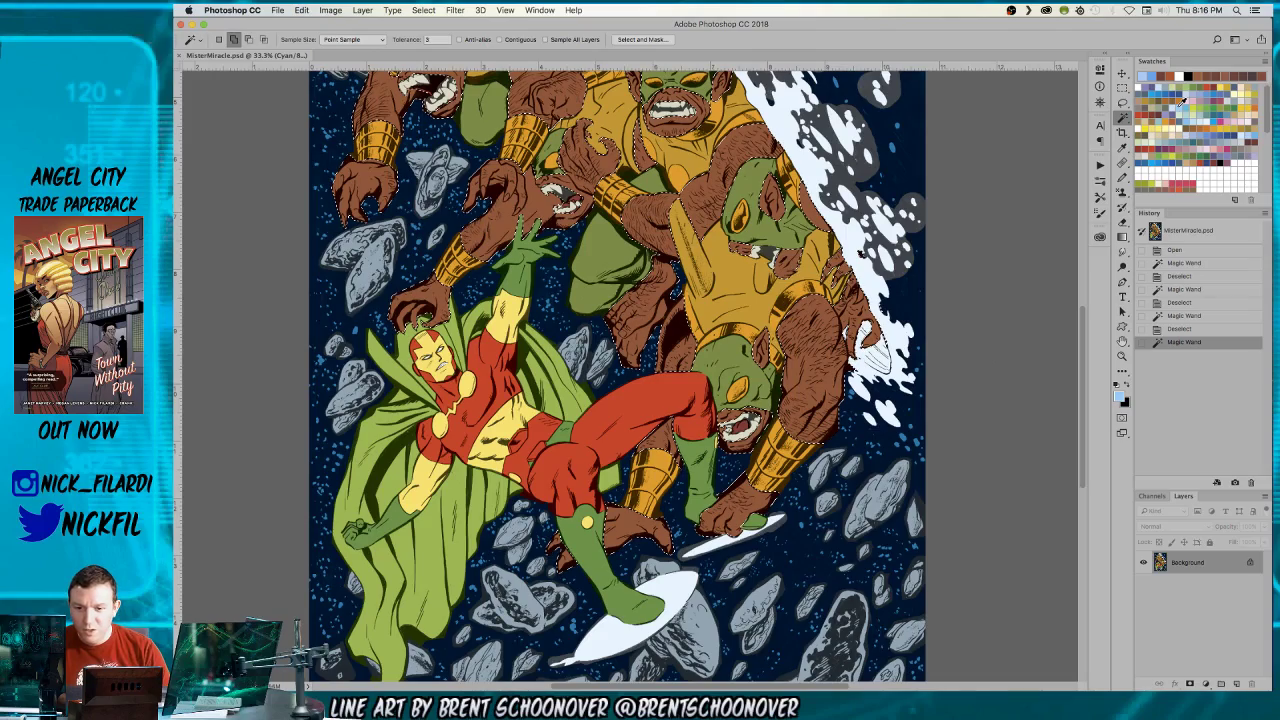
pyautogui.hotkey('alt', 'BackSpace')
pyautogui.scroll(3, 886, 372)
pyautogui.press('z')
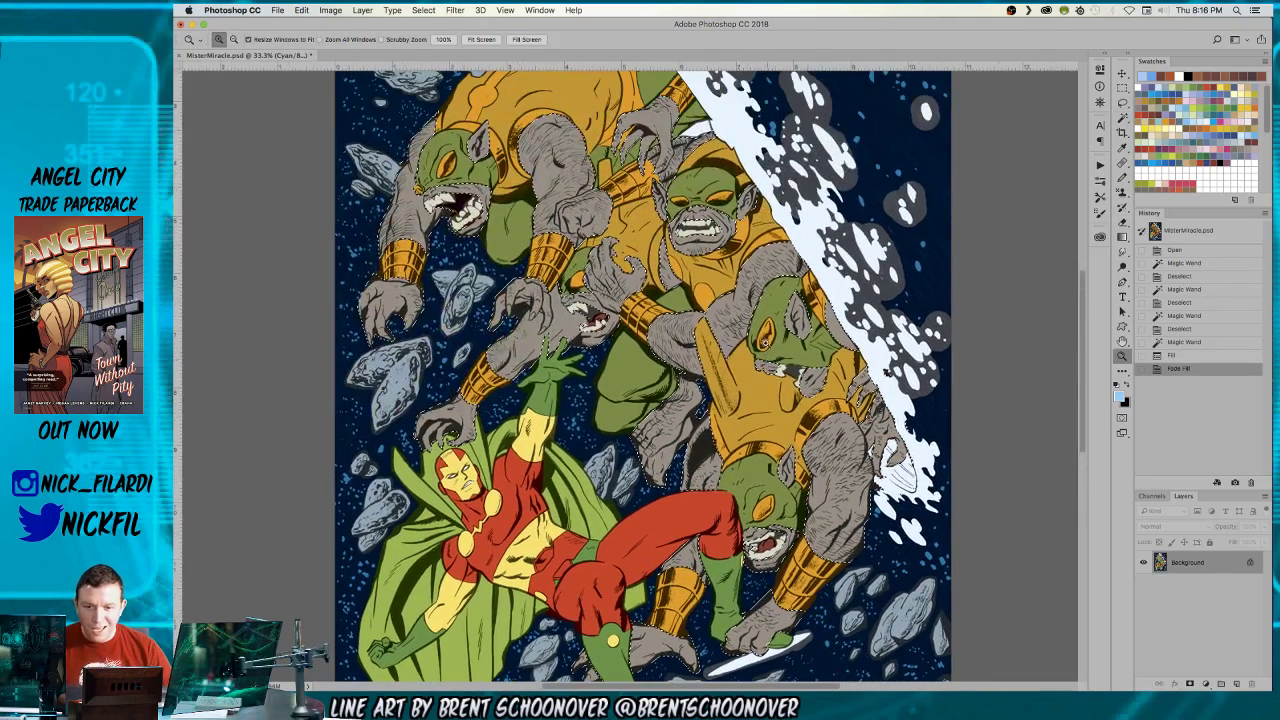
pyautogui.press('super+minus')
pyautogui.press('super+d')
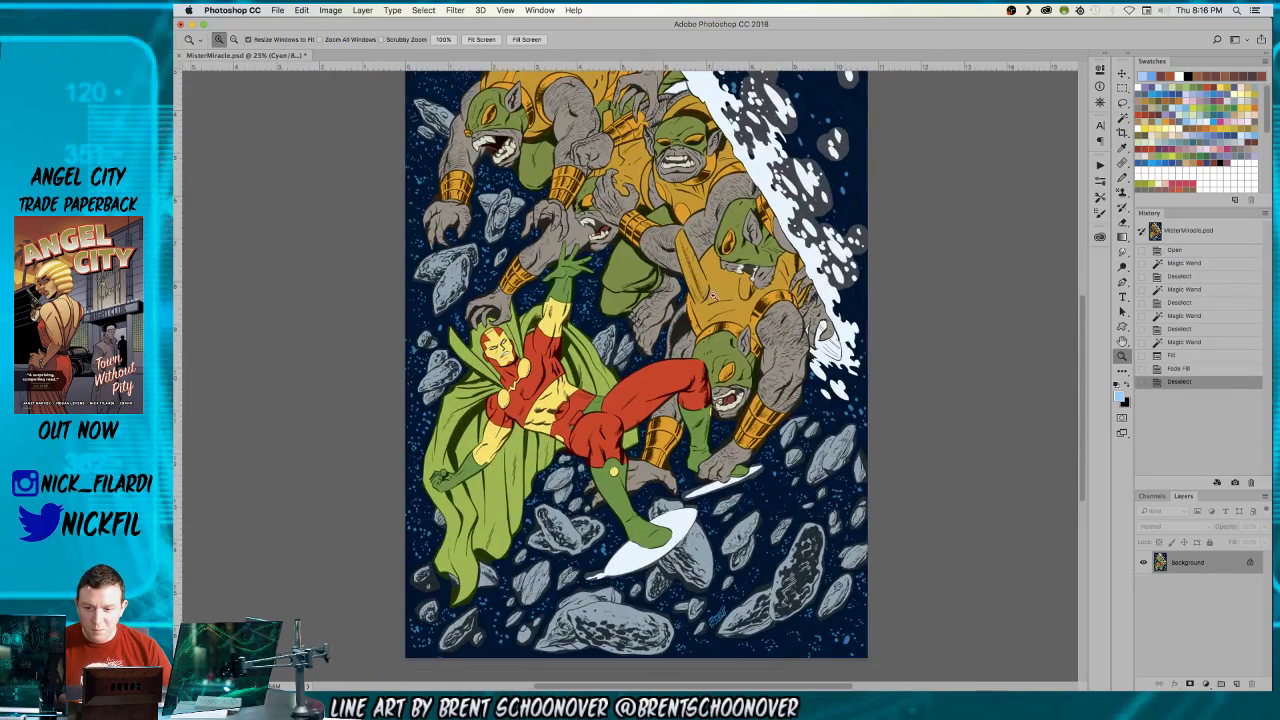
# - Save the recolored artwork as a separate file named MisterMiracleflats.psd
pyautogui.press('super+minus')
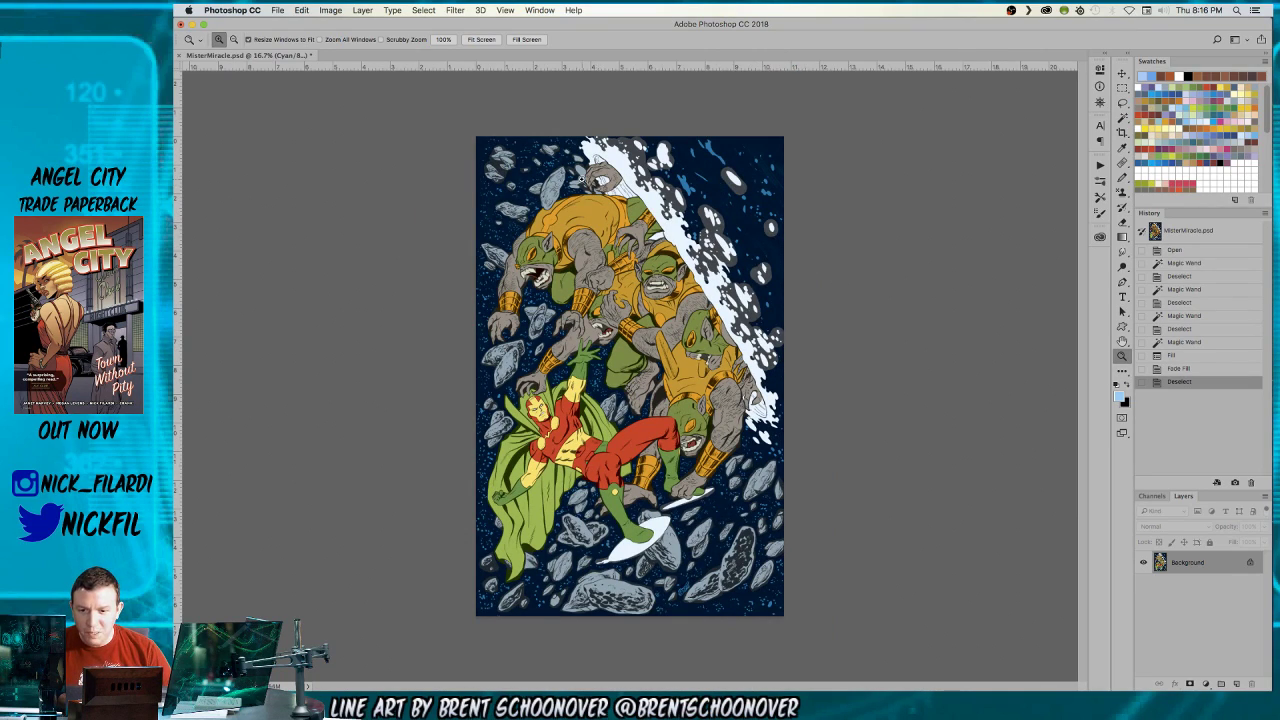
pyautogui.click(277, 12)
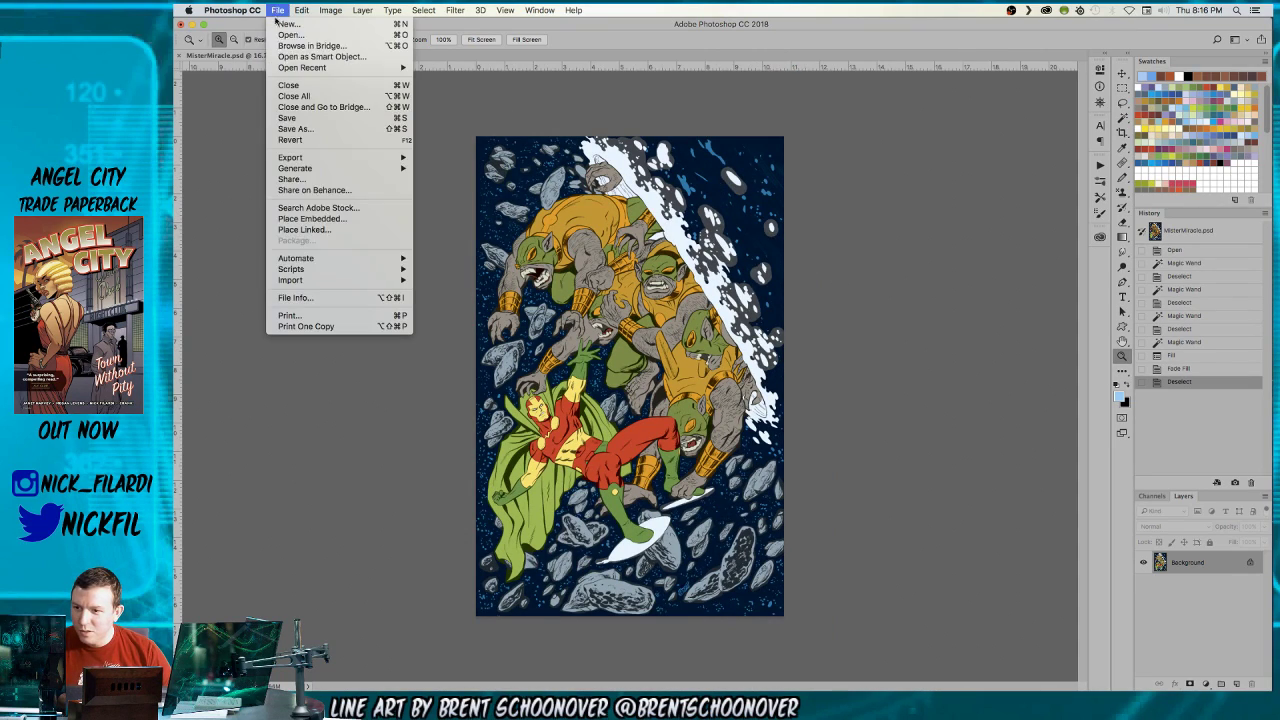
pyautogui.click(299, 129)
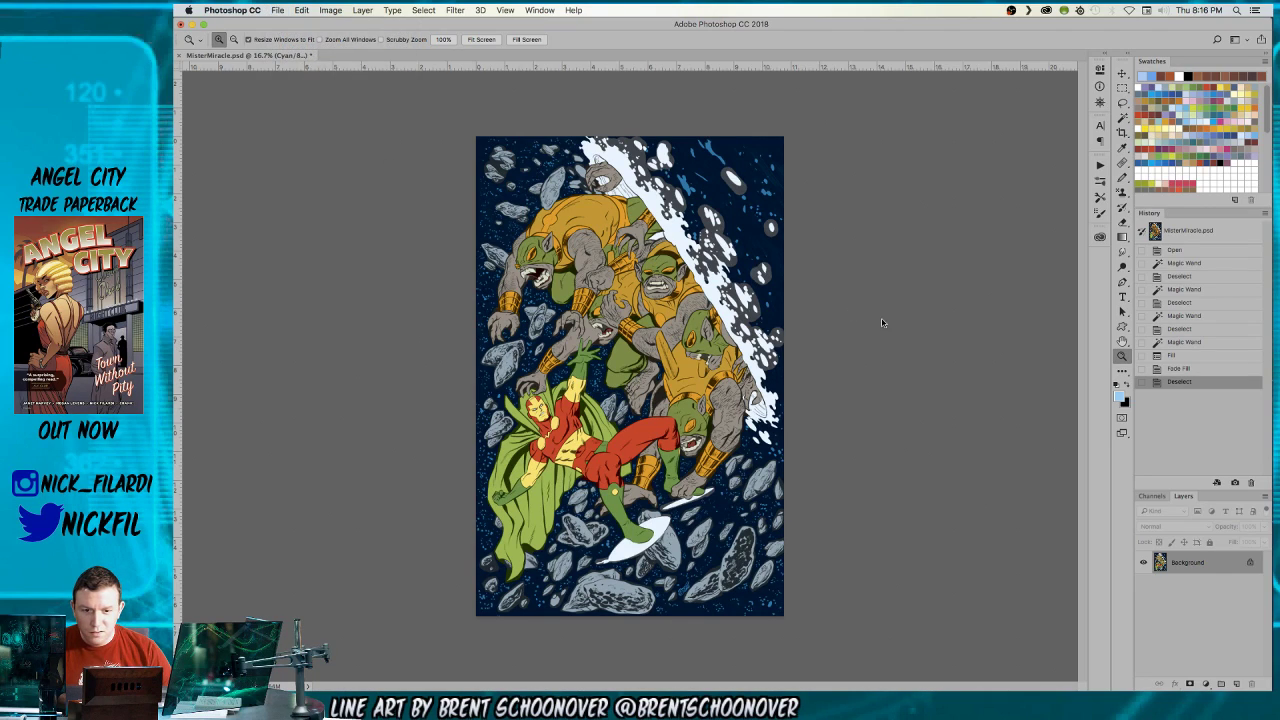
pyautogui.press('Right')
pyautogui.write('flats')
pyautogui.press('Return')
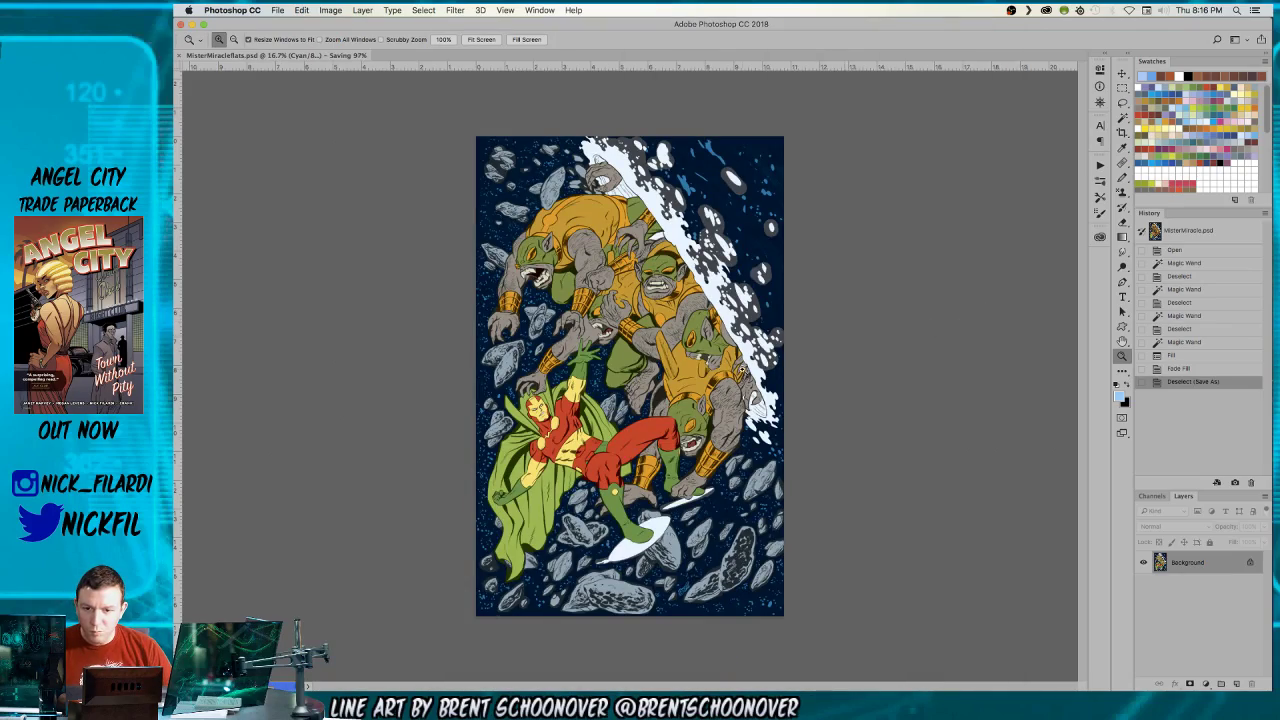
pyautogui.click(770, 362)
pyautogui.click(770, 362)
pyautogui.scroll(-3, 745, 492)
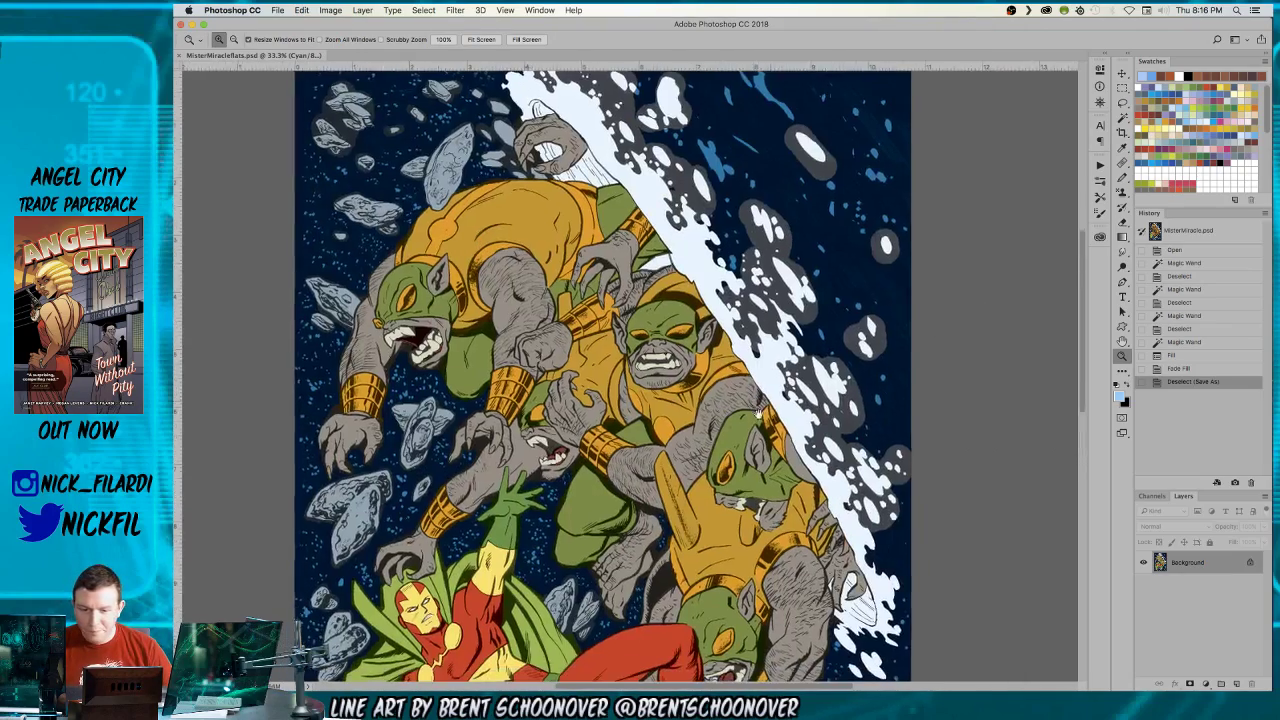
pyautogui.keyDown('alt'); pyautogui.click(712, 480); pyautogui.keyUp('alt')
pyautogui.moveTo(715, 318)
pyautogui.mouseDown()
pyautogui.moveTo(716, 510)
pyautogui.moveTo(731, 313)
pyautogui.mouseUp()
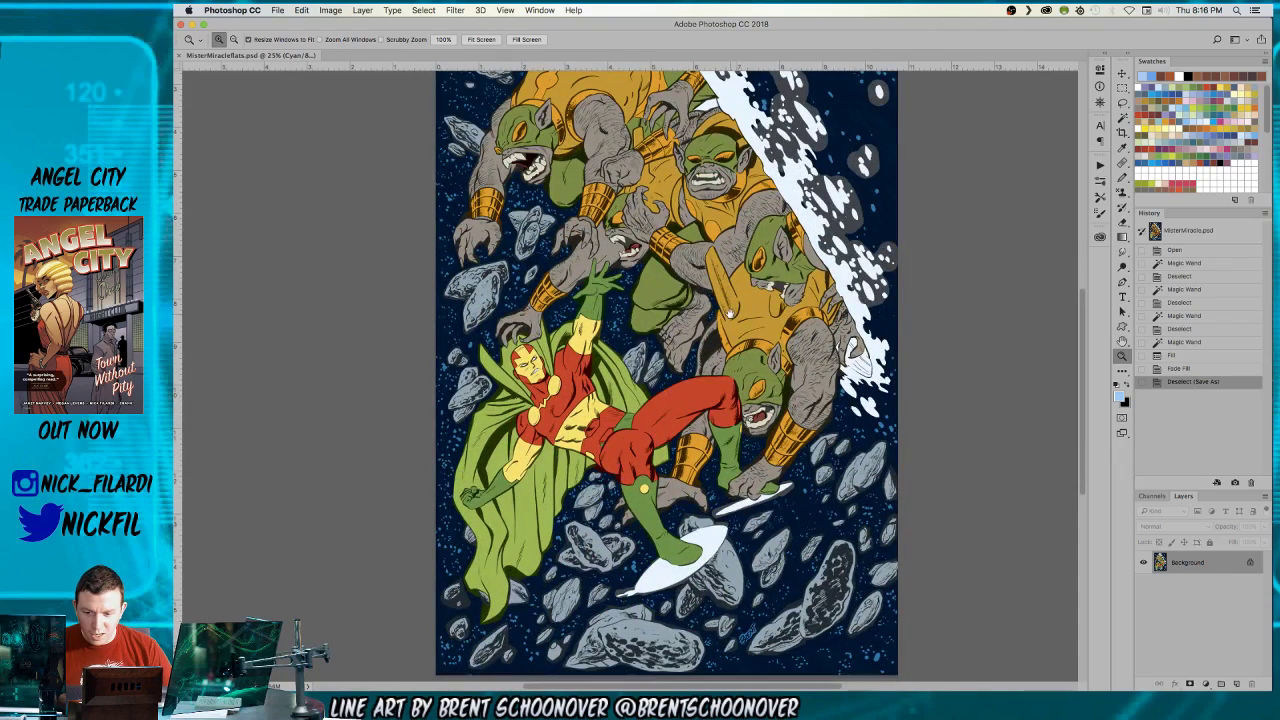
pyautogui.press('super+a')
pyautogui.press('w')
pyautogui.click(806, 505)
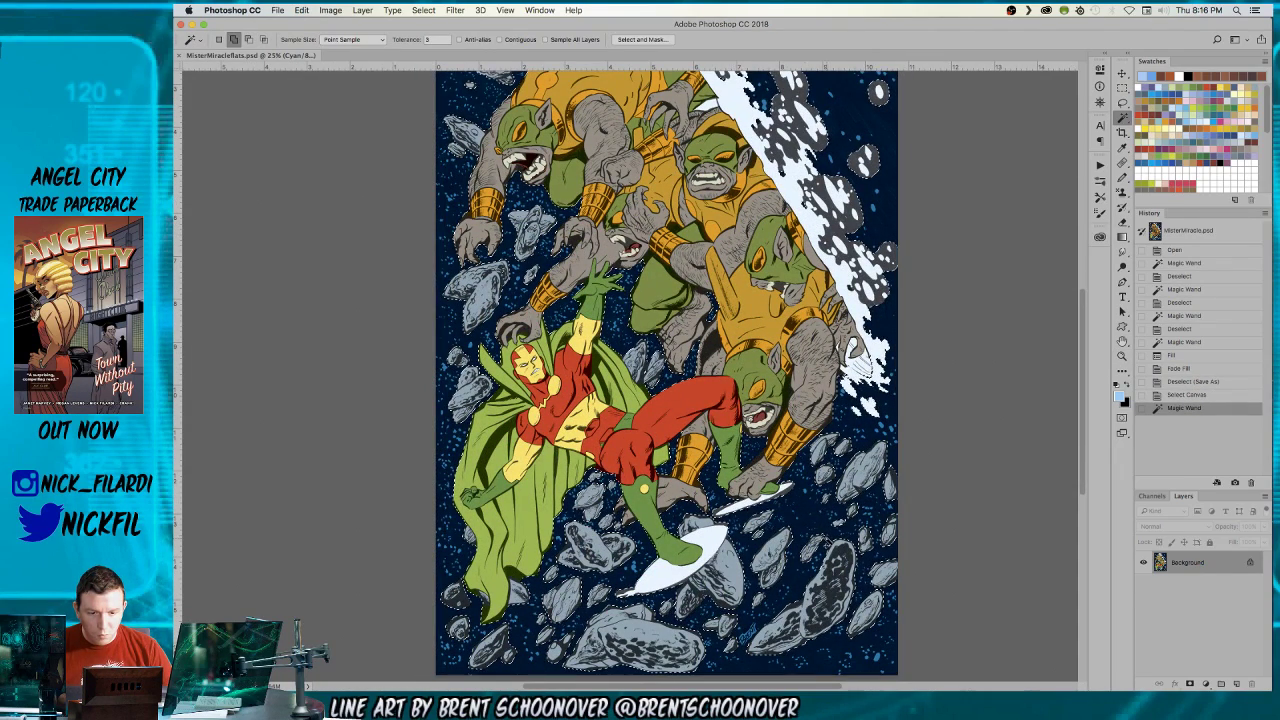
pyautogui.press('super+d')
pyautogui.press('z')
pyautogui.press('super+minus')
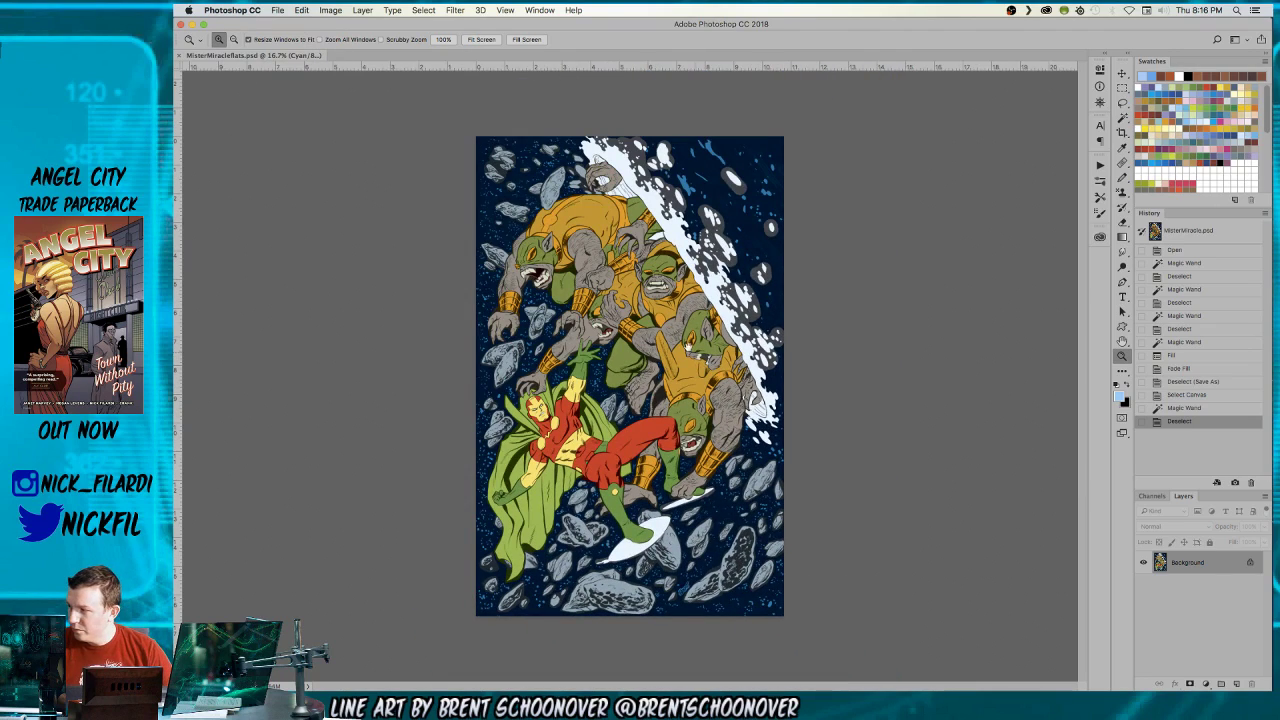
# - Frame the monsters and Mister Miracle up close and switch to the Magic Wand for selecting a flat color area
pyautogui.click(655, 389)
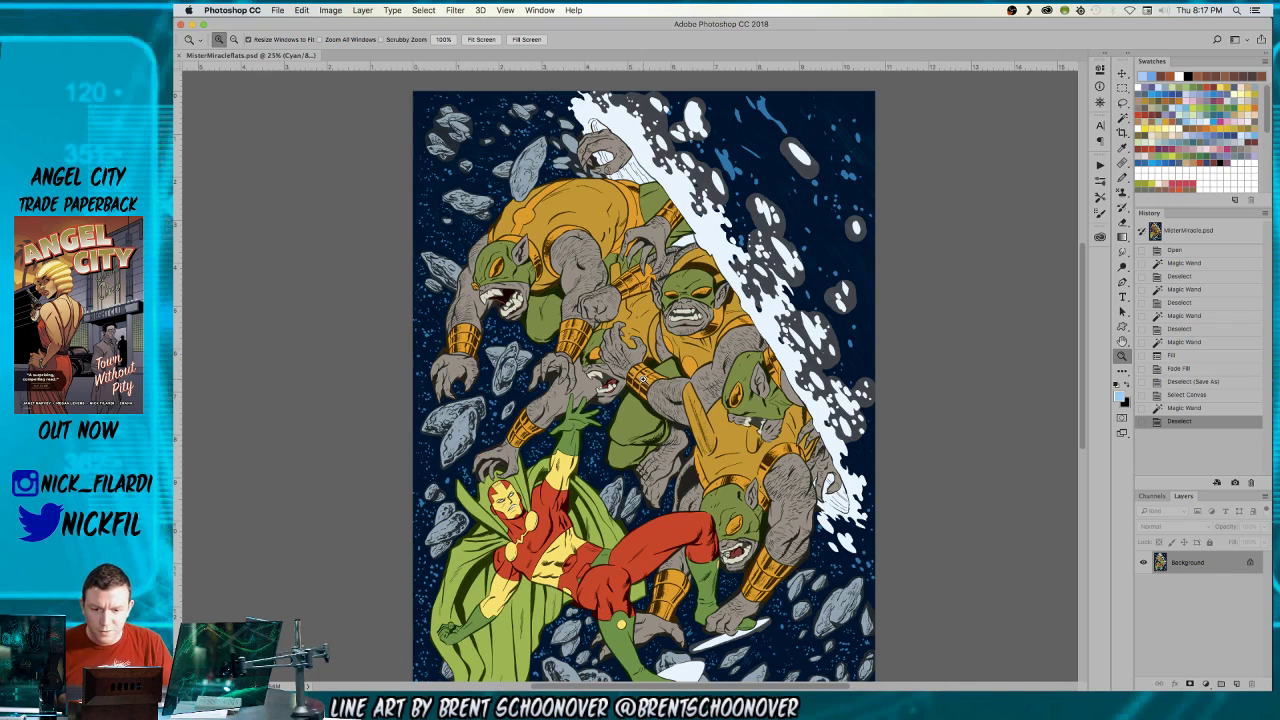
pyautogui.scroll(-3, 640, 380)
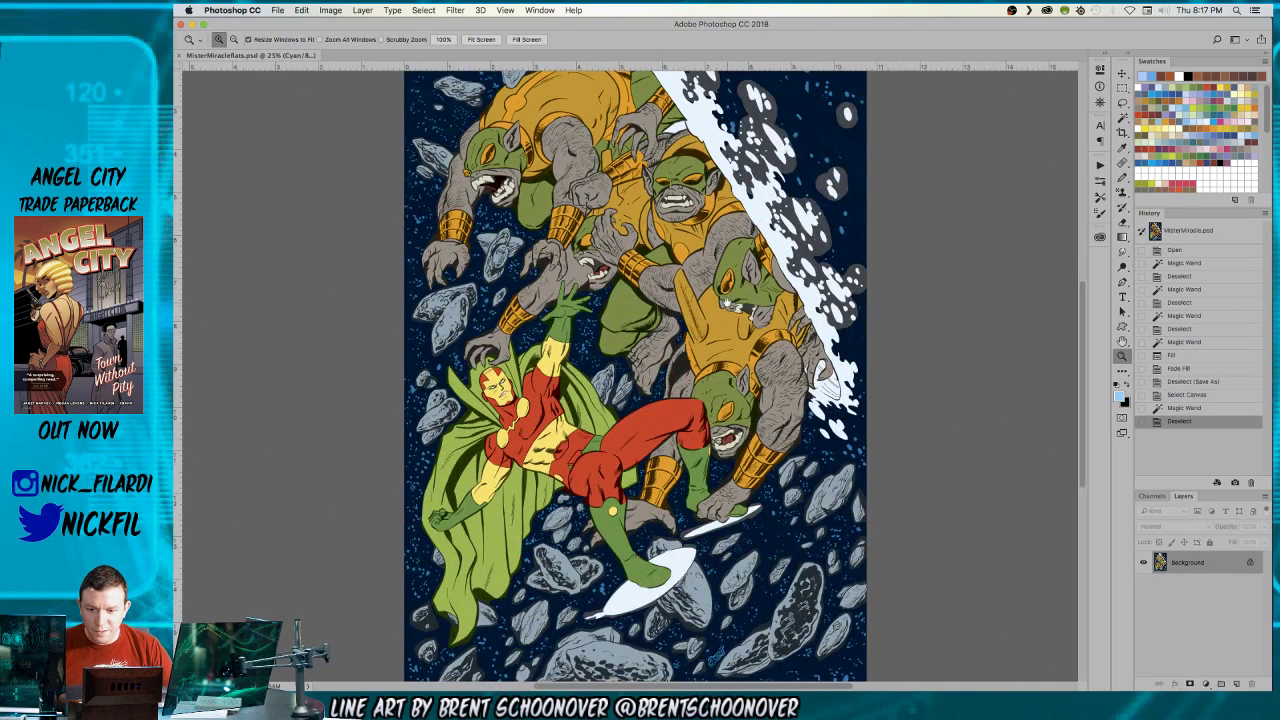
pyautogui.moveTo(728, 303); pyautogui.dragTo(752, 387)
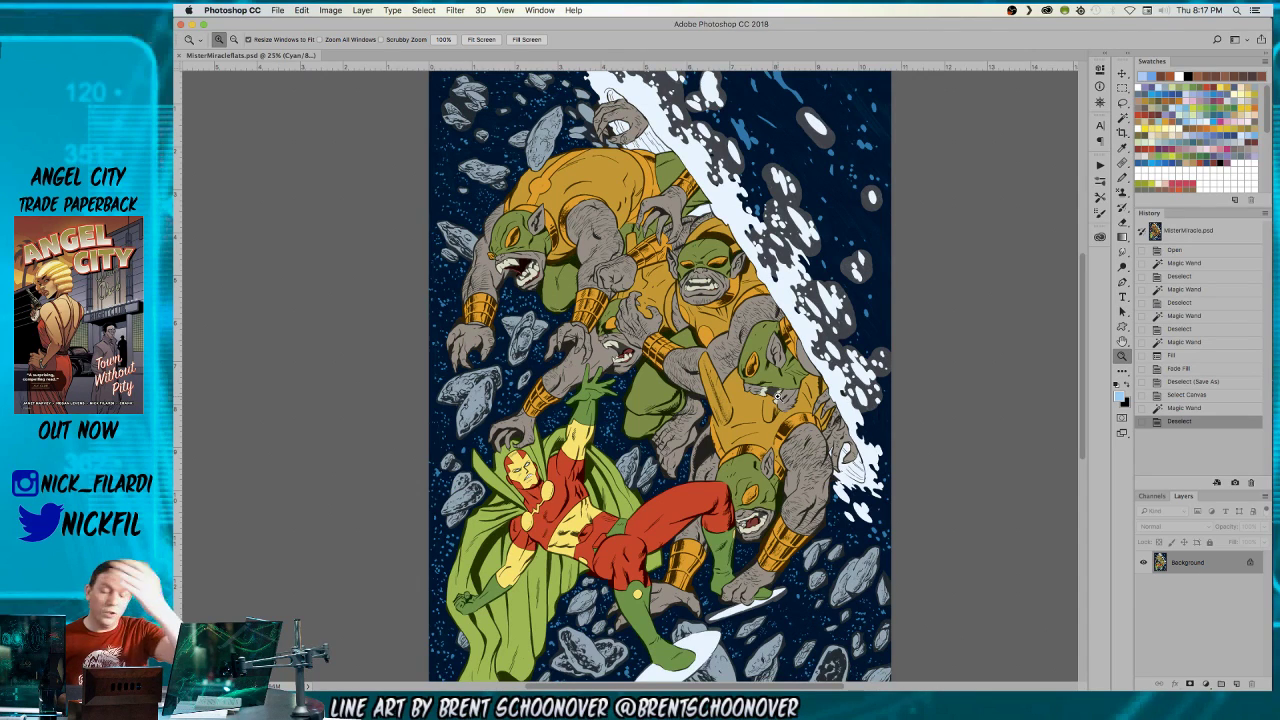
pyautogui.press('w')
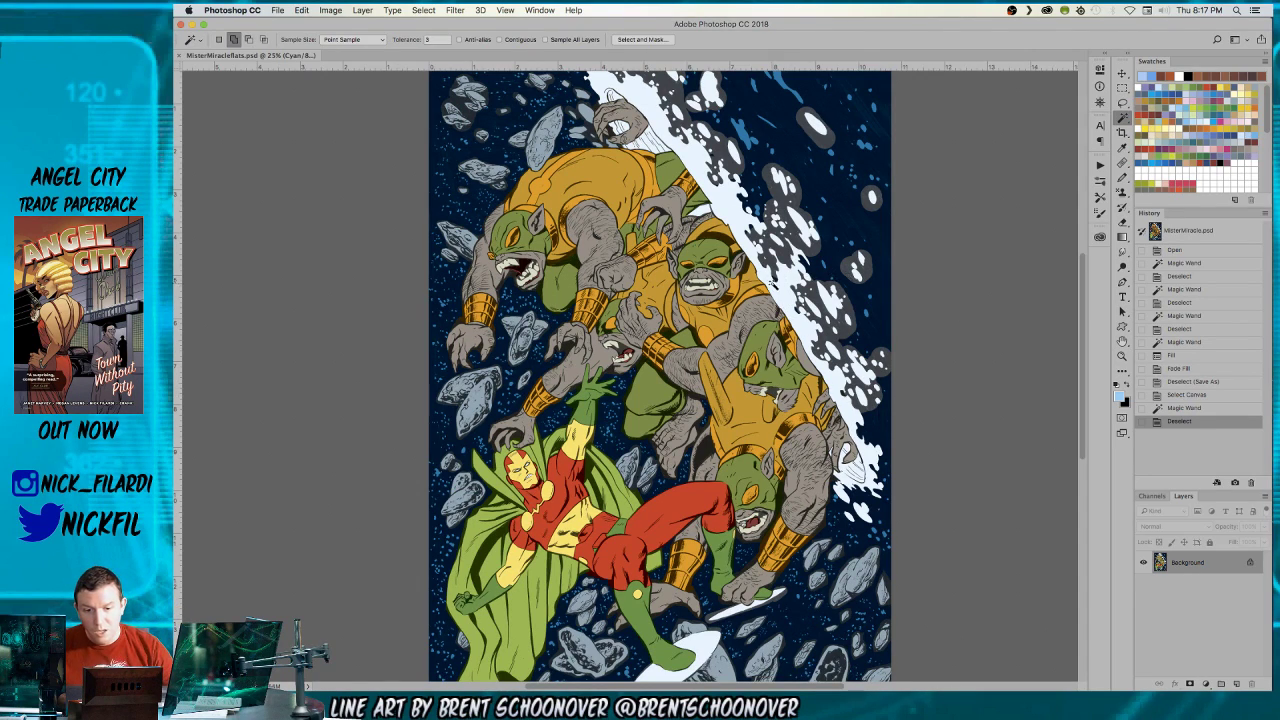
# - Select the pale blue energy trail and discs with the Magic Wand, fill them with white and deselect
pyautogui.click(800, 328)
pyautogui.hscroll(2, 786, 313)
pyautogui.press('z')
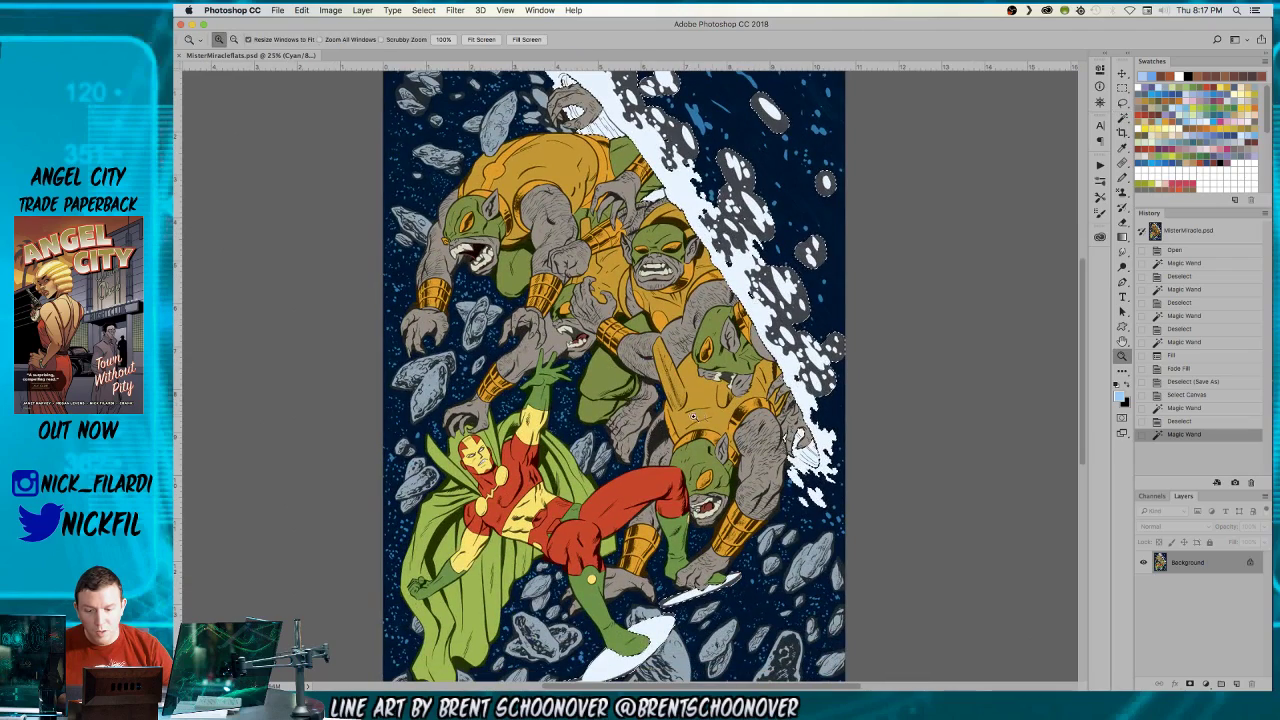
pyautogui.keyDown('alt'); pyautogui.click(672, 380); pyautogui.keyUp('alt')
pyautogui.hotkey('alt', 'BackSpace')
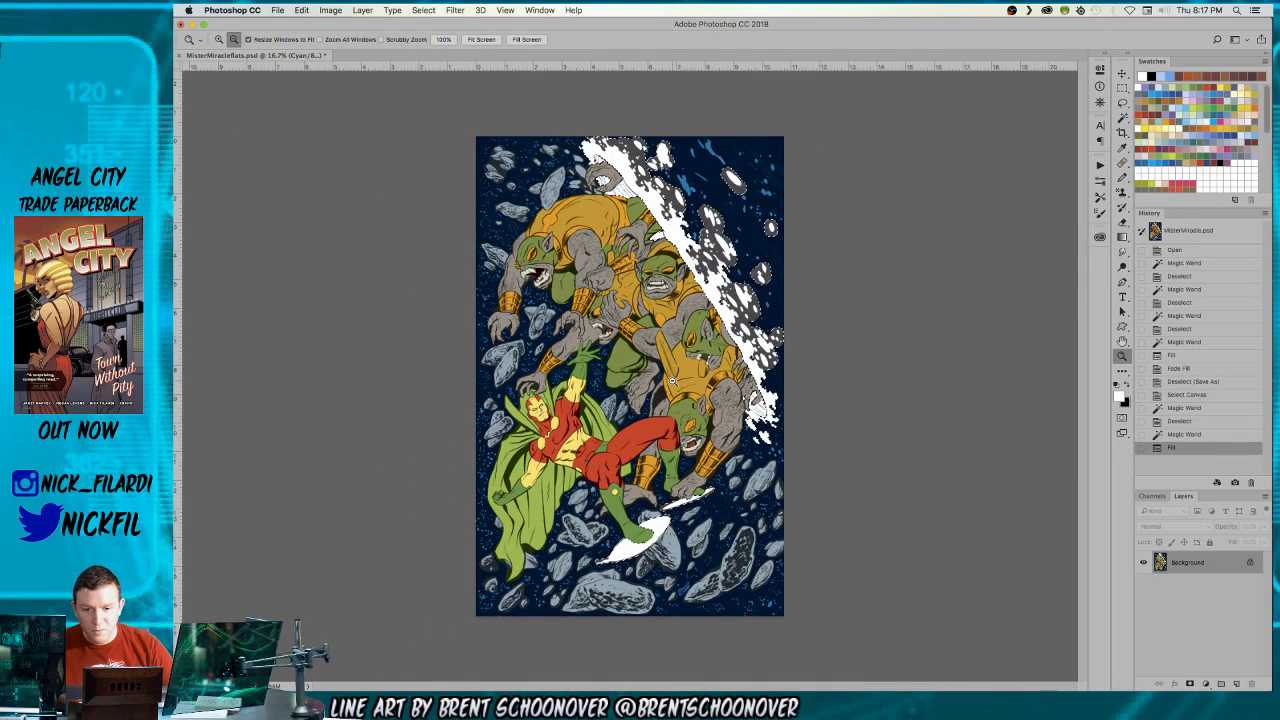
pyautogui.press('super+d')
# - Select the dark blue space background with the Magic Wand, fill it with a reddish-brown swatch and deselect
pyautogui.click(670, 253)
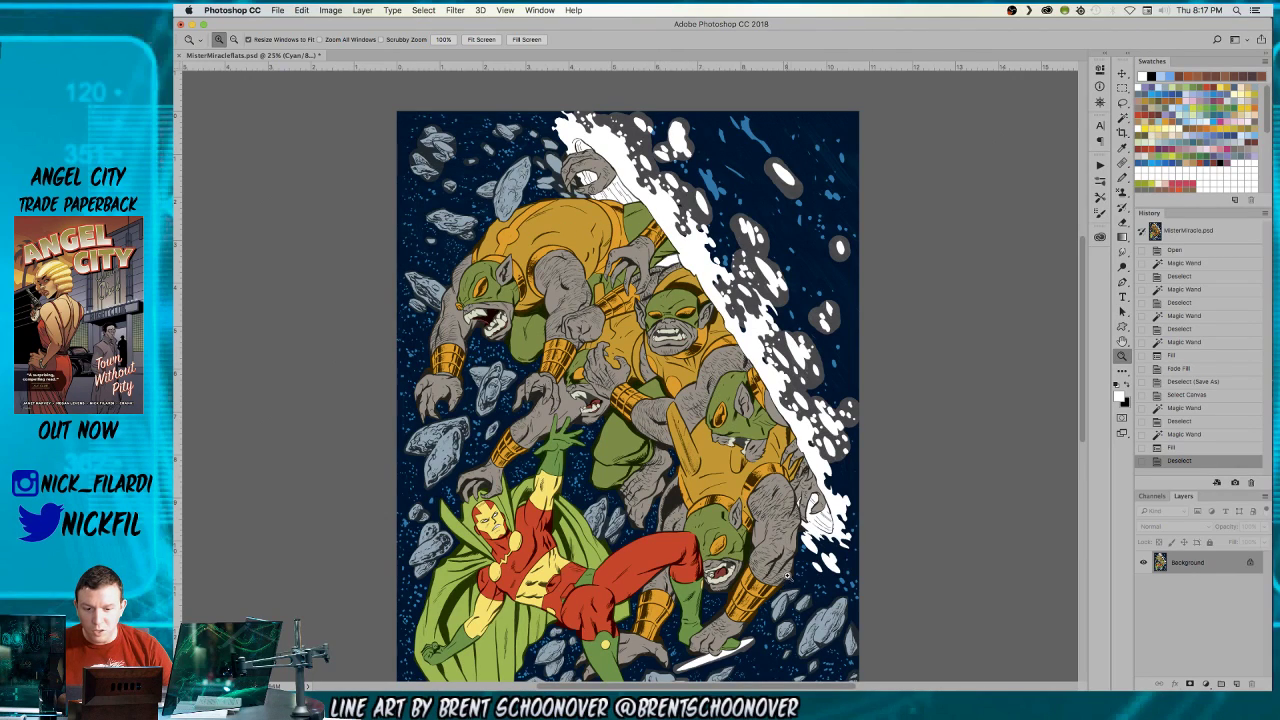
pyautogui.scroll(-5, 668, 385)
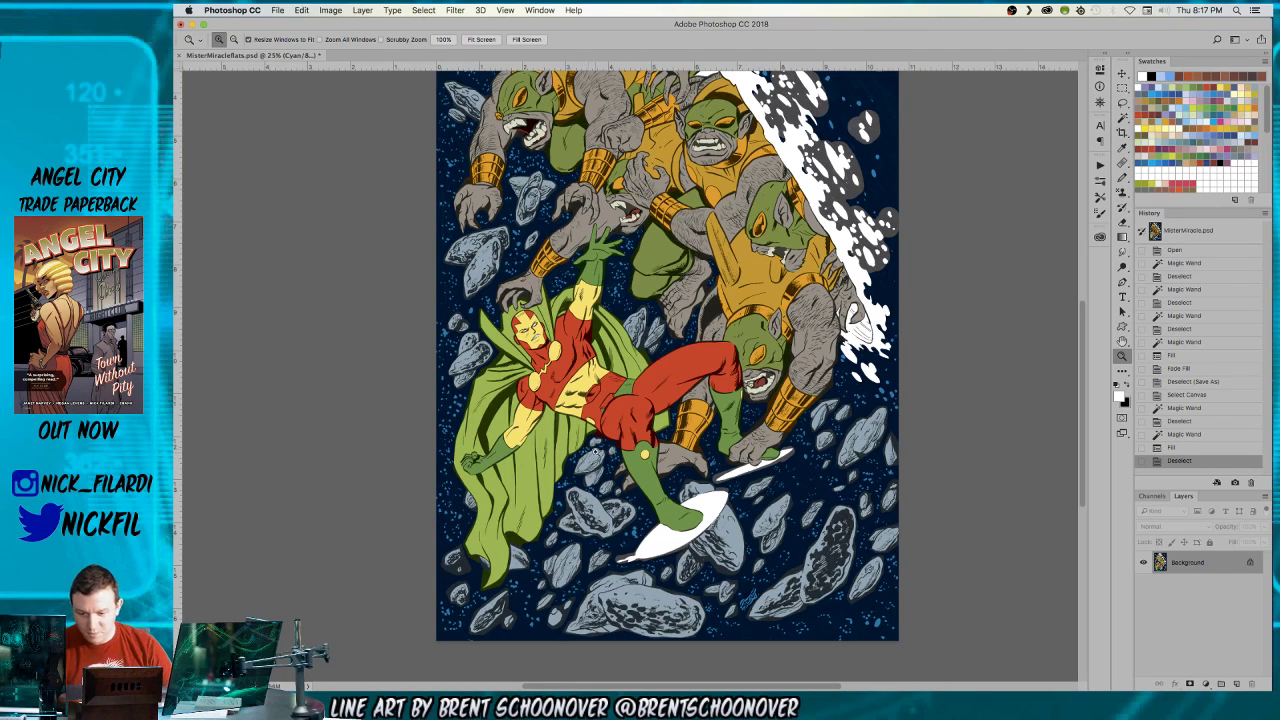
pyautogui.press('super+a')
pyautogui.press('w')
pyautogui.press('super+0')
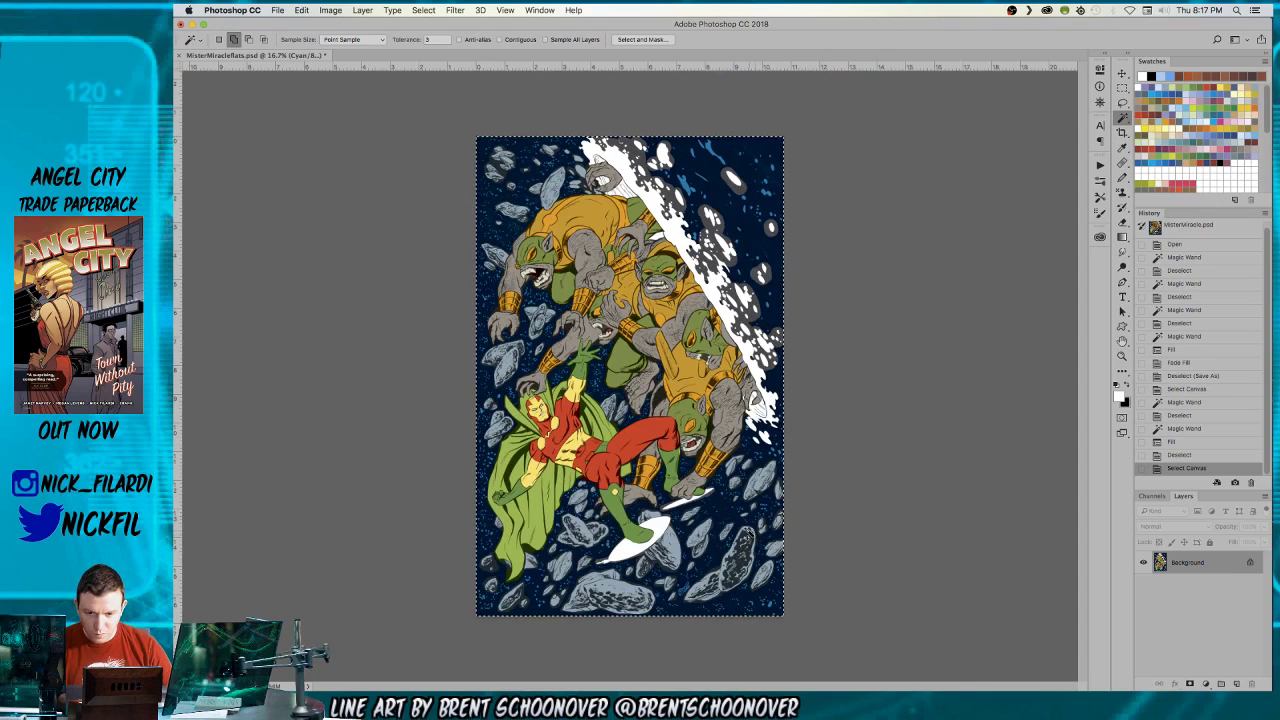
pyautogui.click(724, 500)
pyautogui.press('super+d')
pyautogui.click(722, 497)
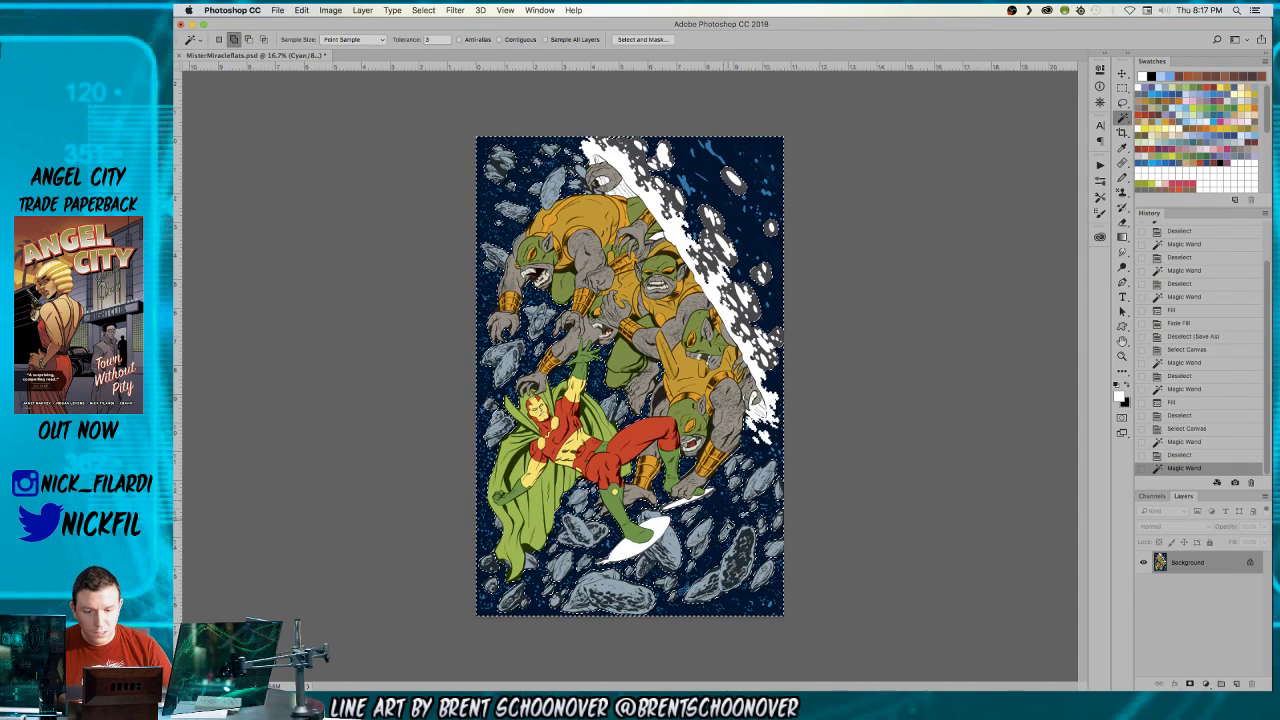
pyautogui.click(1218, 77)
pyautogui.hotkey('alt', 'BackSpace')
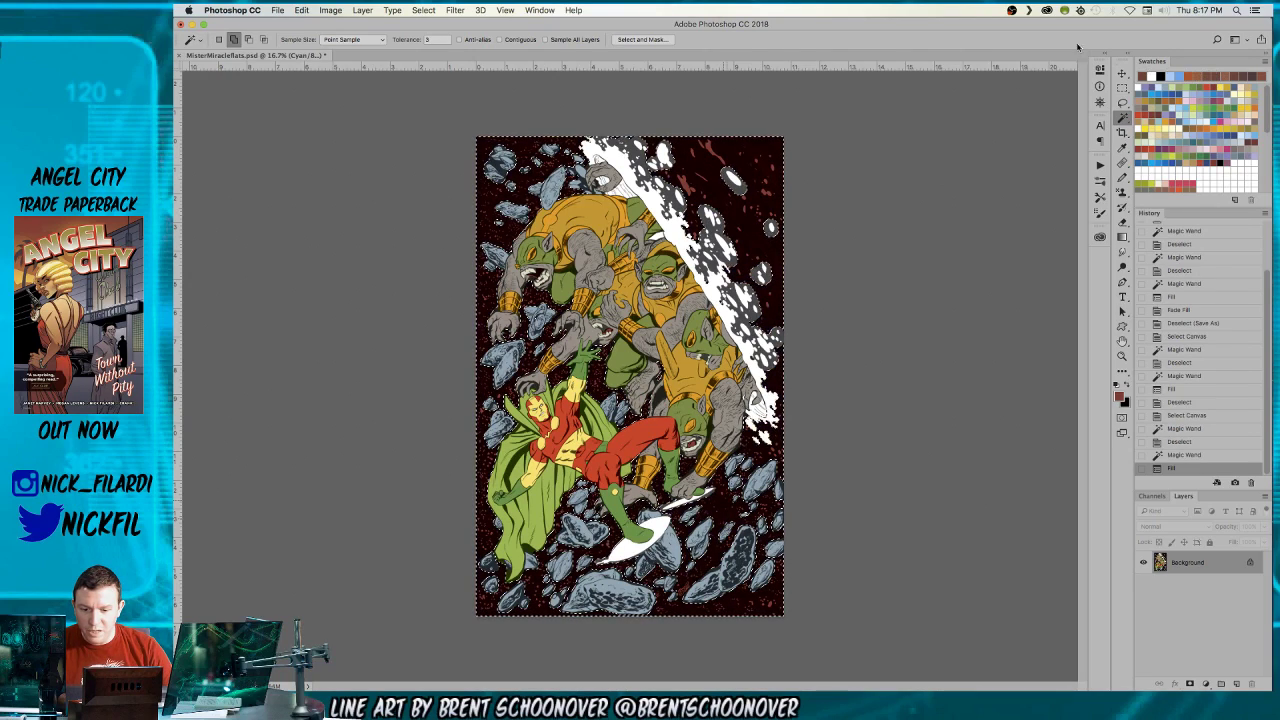
pyautogui.press('super+d')
# - Select the whole canvas, adjust the selection by Magic Wand on the artwork, and invert it
pyautogui.press('z')
pyautogui.click(849, 277)
pyautogui.keyDown('alt'); pyautogui.click(697, 263); pyautogui.keyUp('alt')
pyautogui.press('super+a')
pyautogui.press('w')
pyautogui.click(662, 341)
pyautogui.keyDown('shift'); pyautogui.click(783, 445); pyautogui.keyUp('shift')
pyautogui.press('super+shift+i')
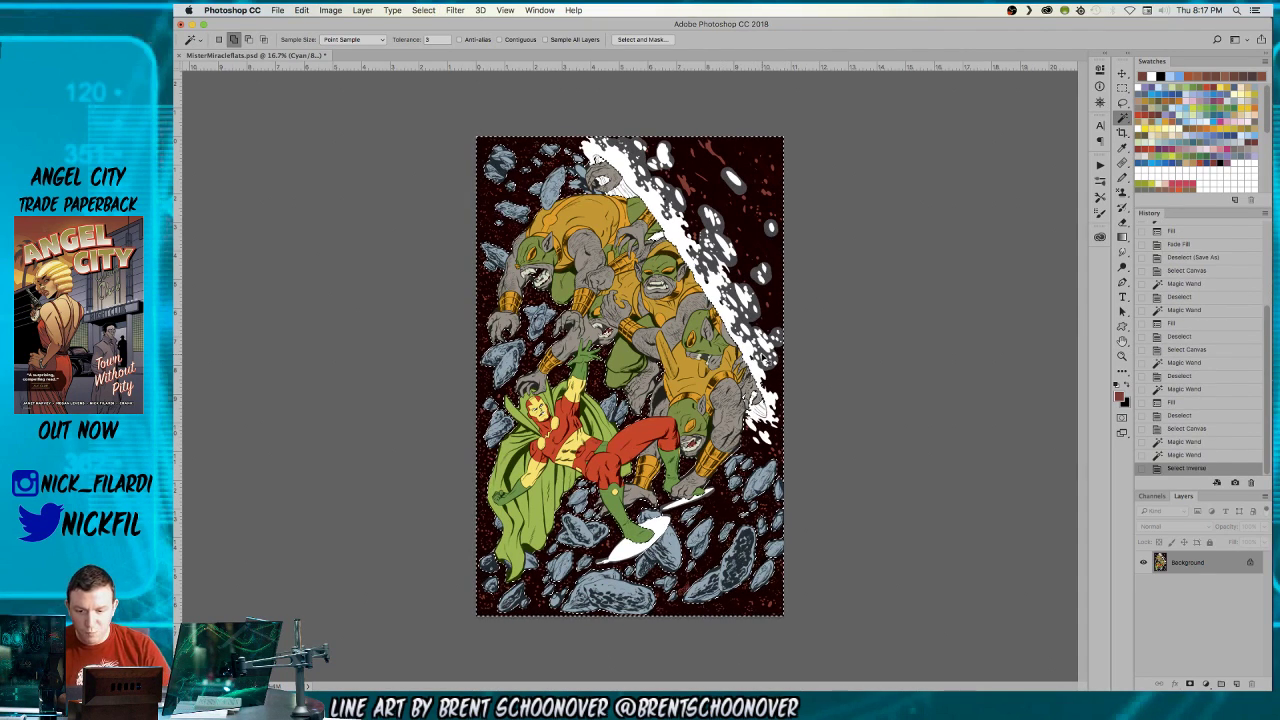
# - Try a faded blue fill on the inverted selection and step back in the history to before the fill
pyautogui.click(1172, 93)
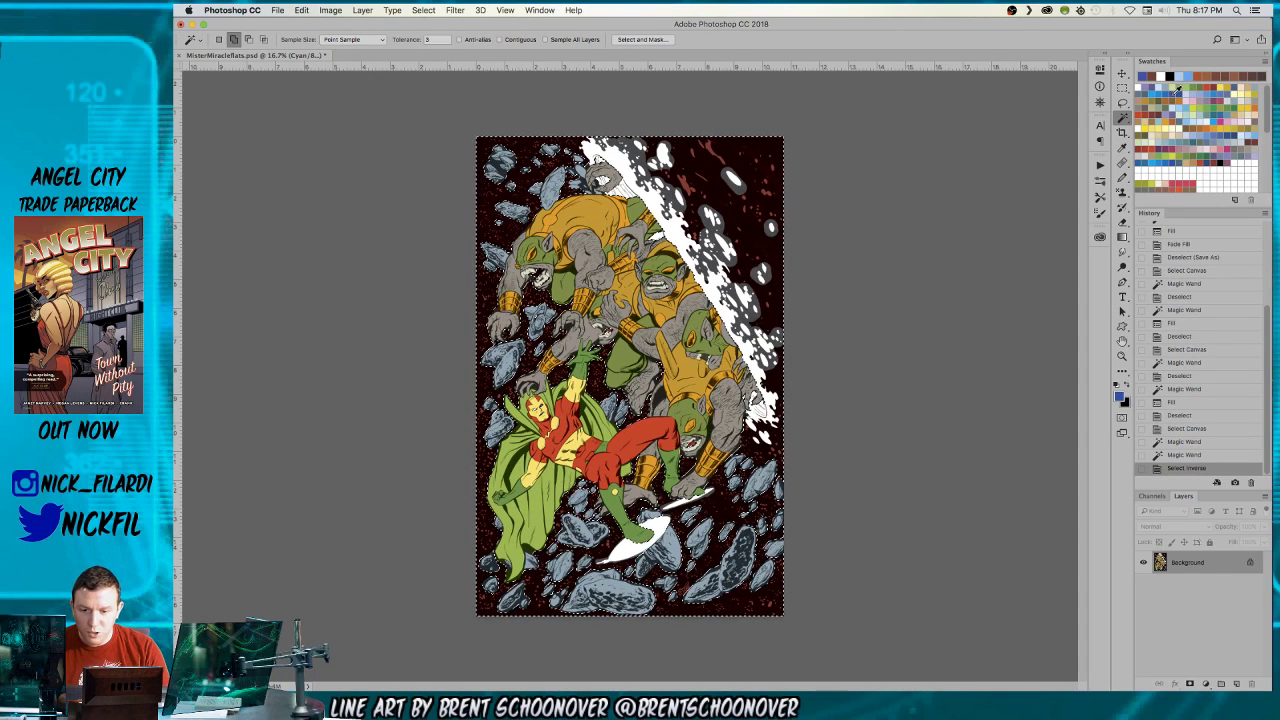
pyautogui.hotkey('alt', 'BackSpace')
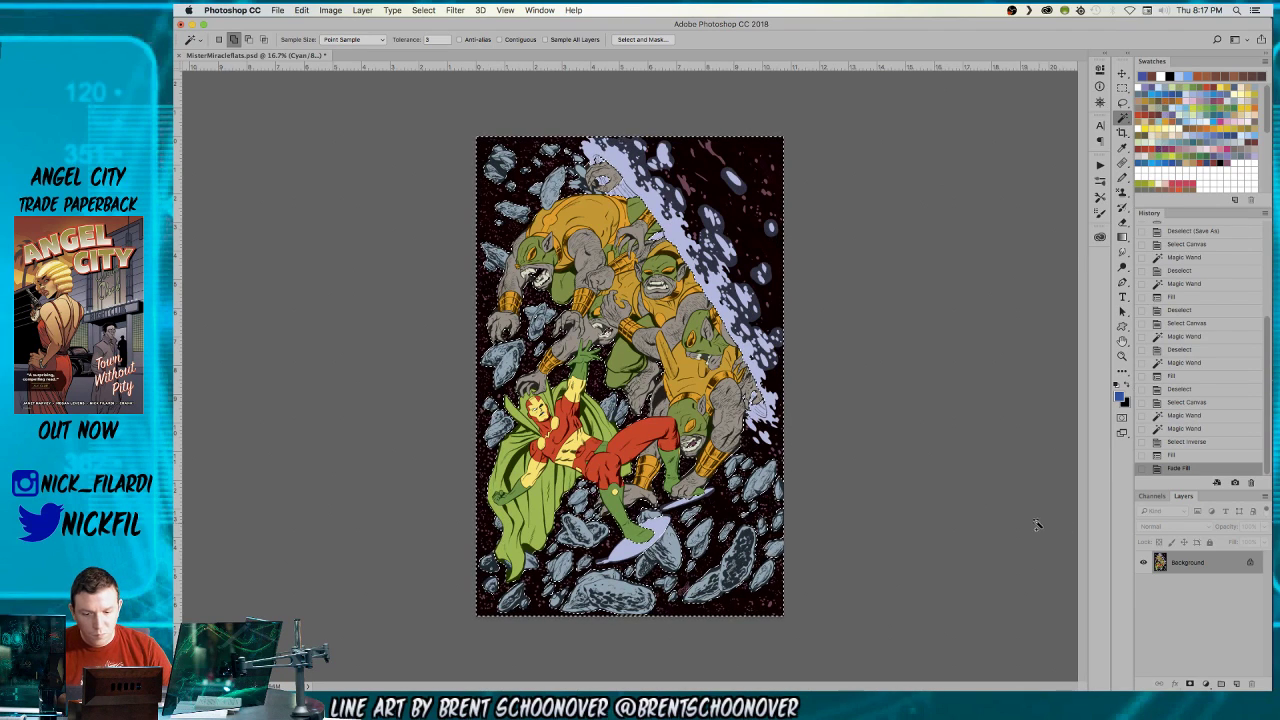
pyautogui.click(1199, 443)
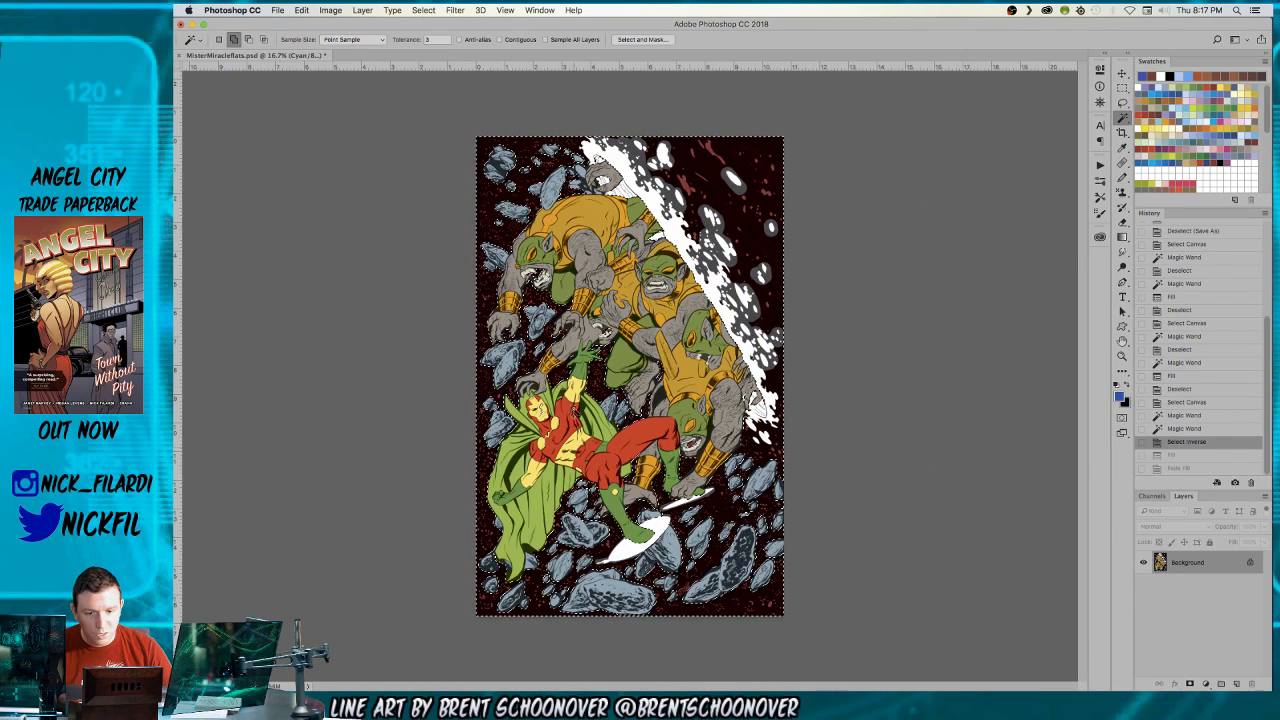
# - Select the entire canvas and subtract the dark red background and the white energy areas, leaving the figures and rocks selected
pyautogui.hotkey('ctrl', 'a')
pyautogui.click(765, 155)
pyautogui.click(765, 155)
pyautogui.hotkey('ctrl', 'd')
pyautogui.click(765, 155)
pyautogui.hotkey('ctrl', 'd')
pyautogui.hotkey('ctrl', 'a')
pyautogui.click(765, 155)
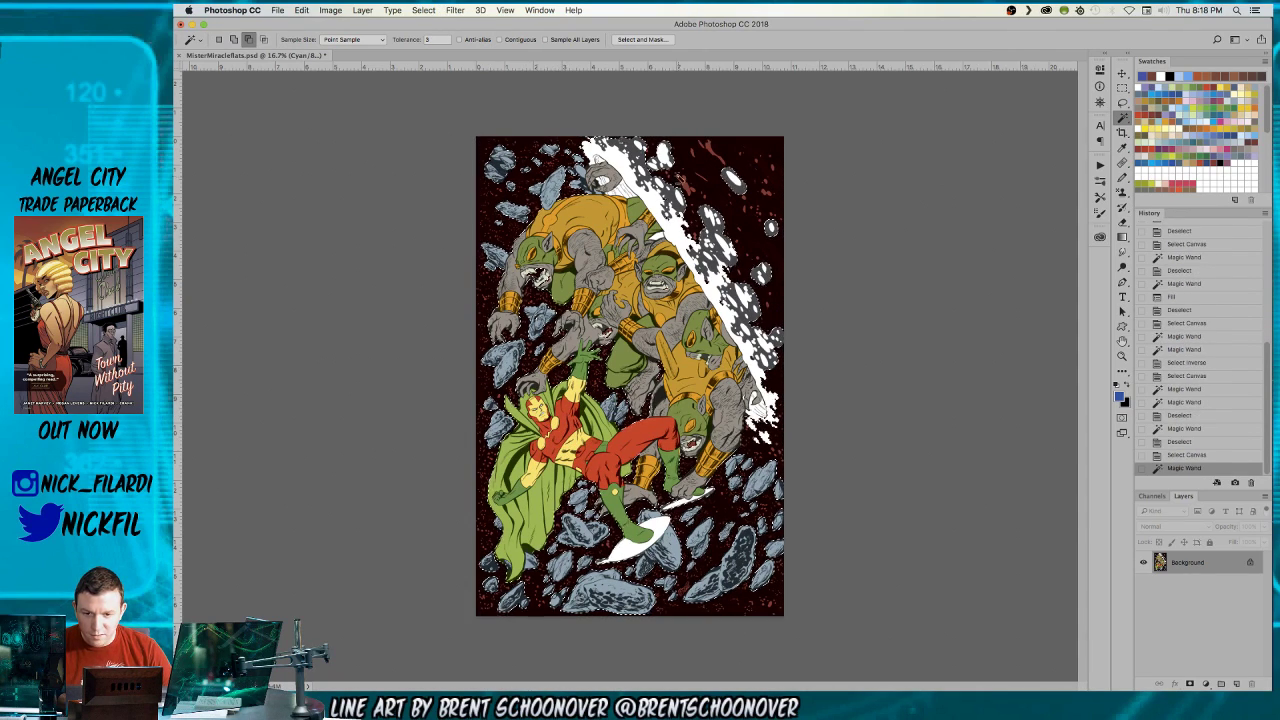
pyautogui.click(771, 228)
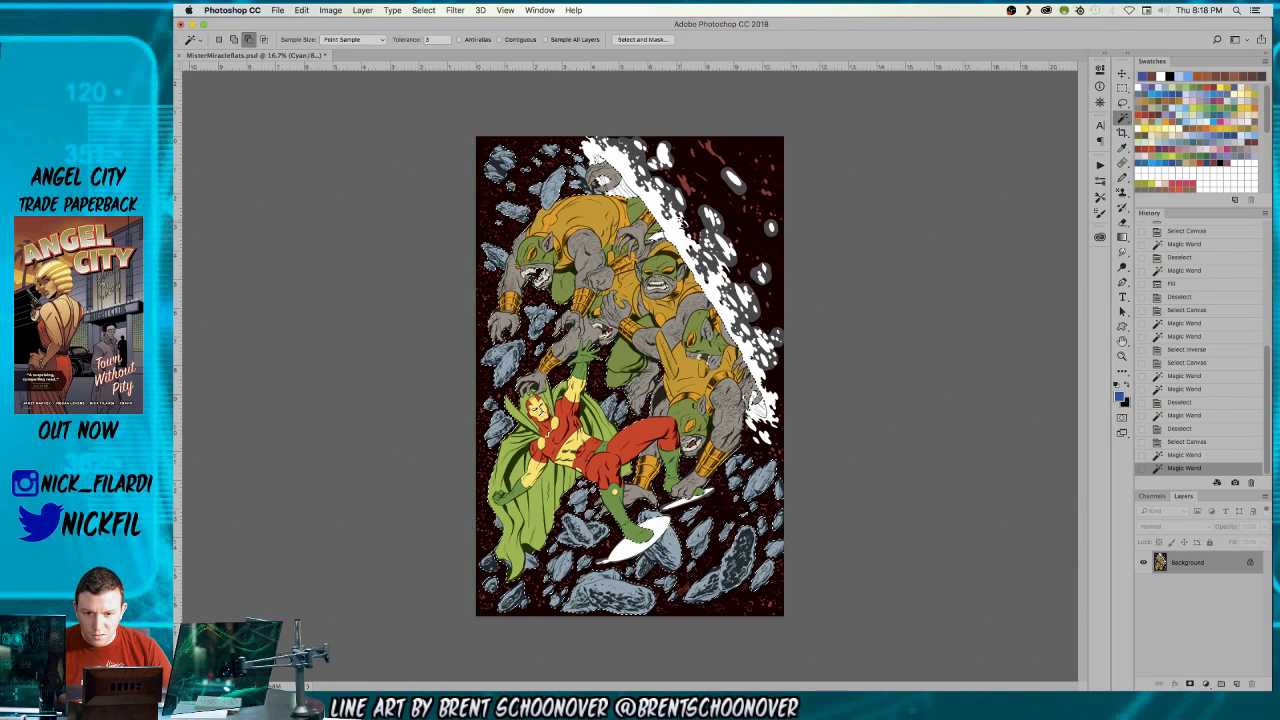
pyautogui.press('shift')
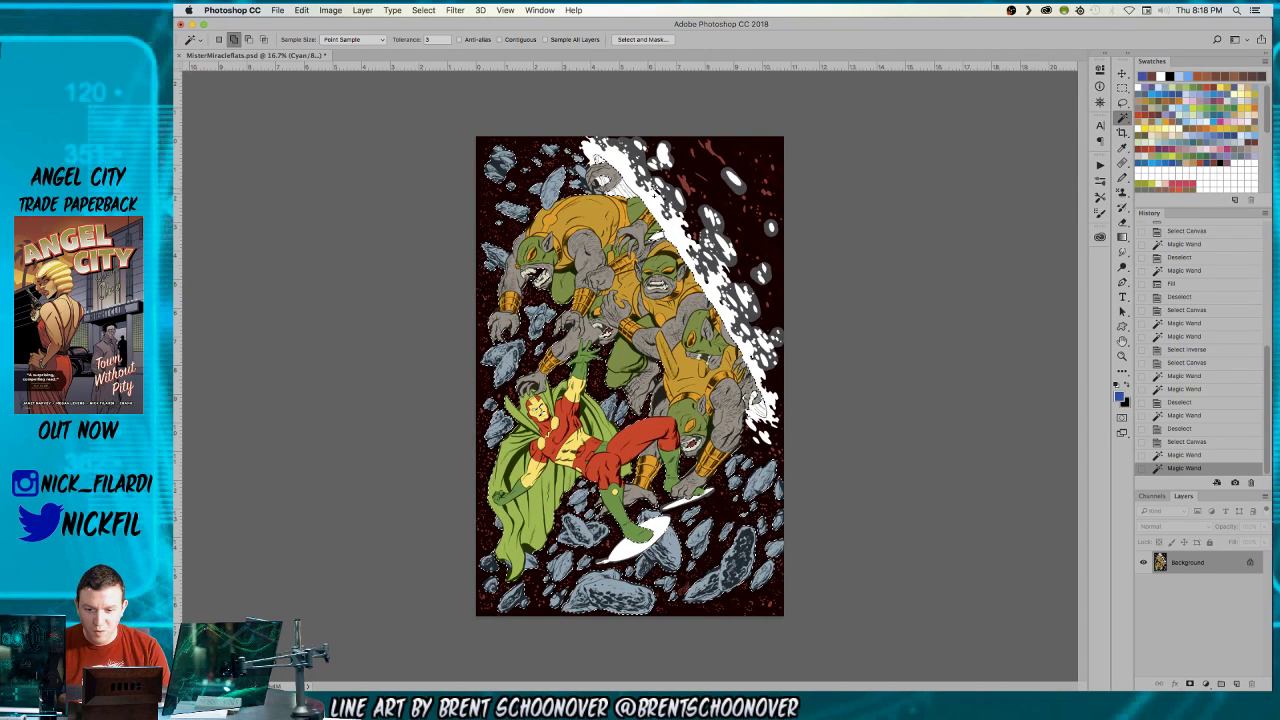
# - Tint the selected figures and rocks with a faded blue fill and a second faded fill in lighter blue
pyautogui.hotkey('alt', 'BackSpace')
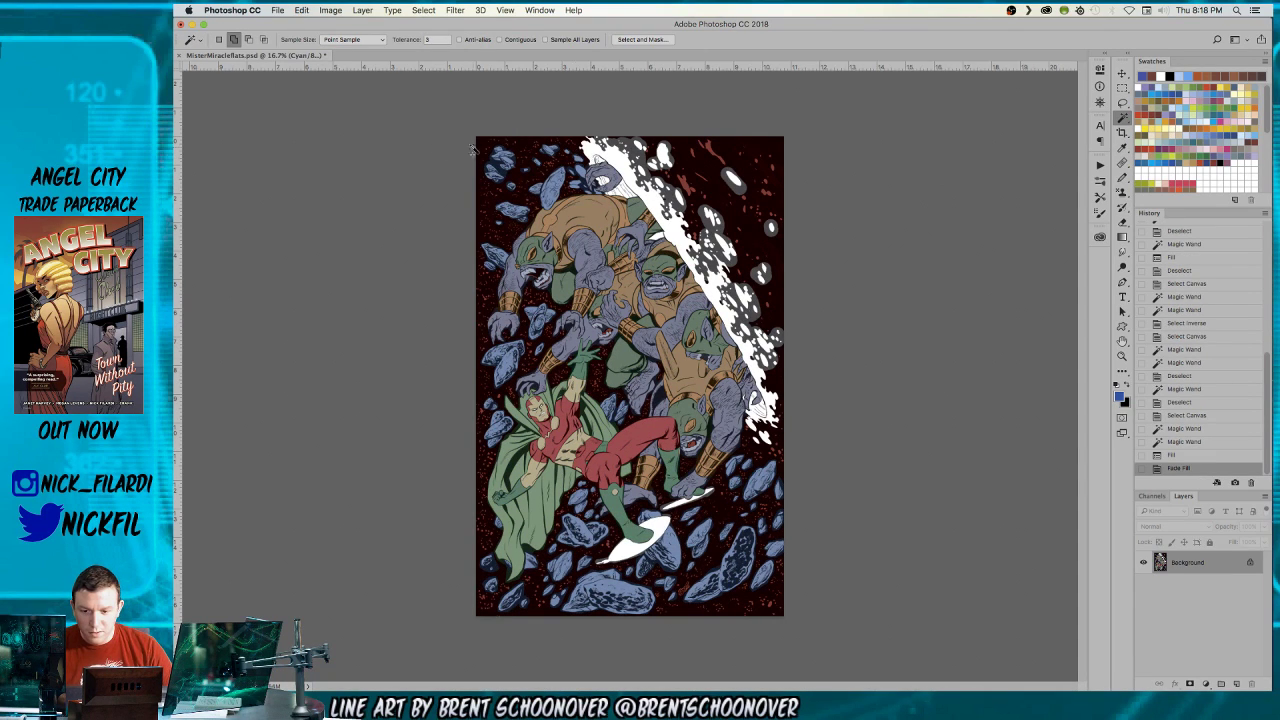
pyautogui.press('z')
pyautogui.click(652, 407)
pyautogui.scroll(-5, 652, 407)
pyautogui.hscroll(-2, 652, 407)
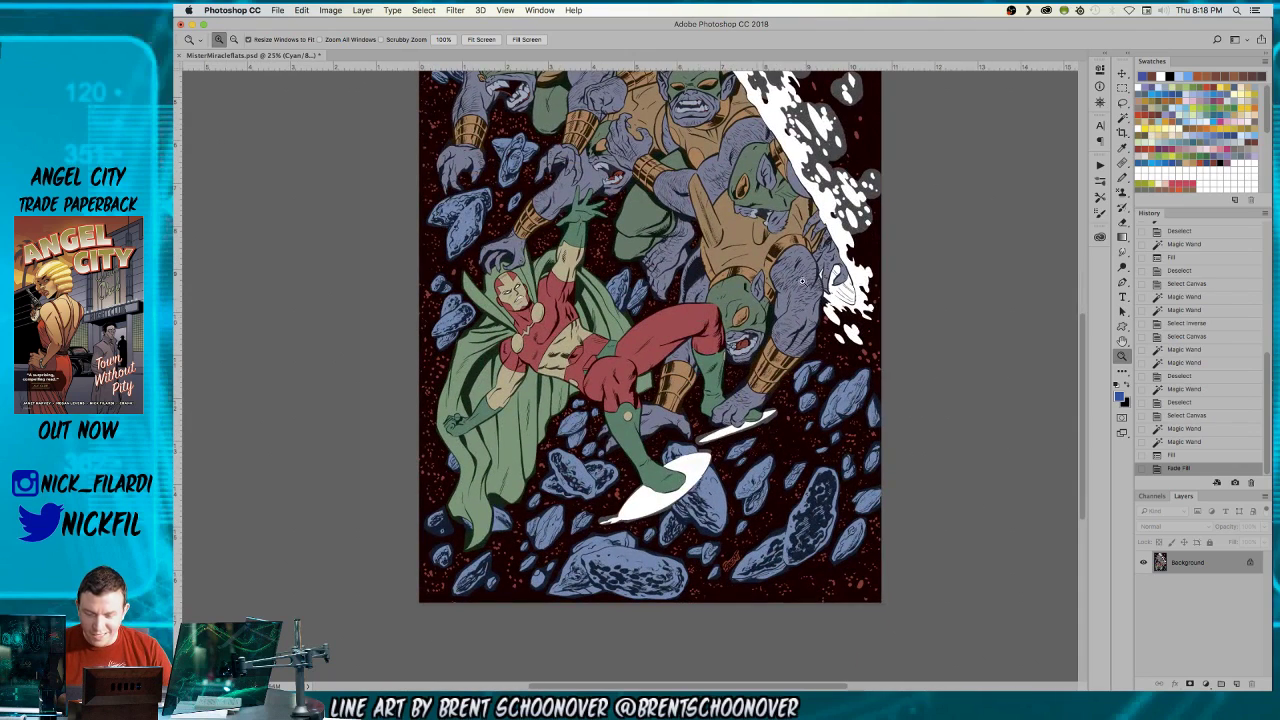
pyautogui.click(1159, 90)
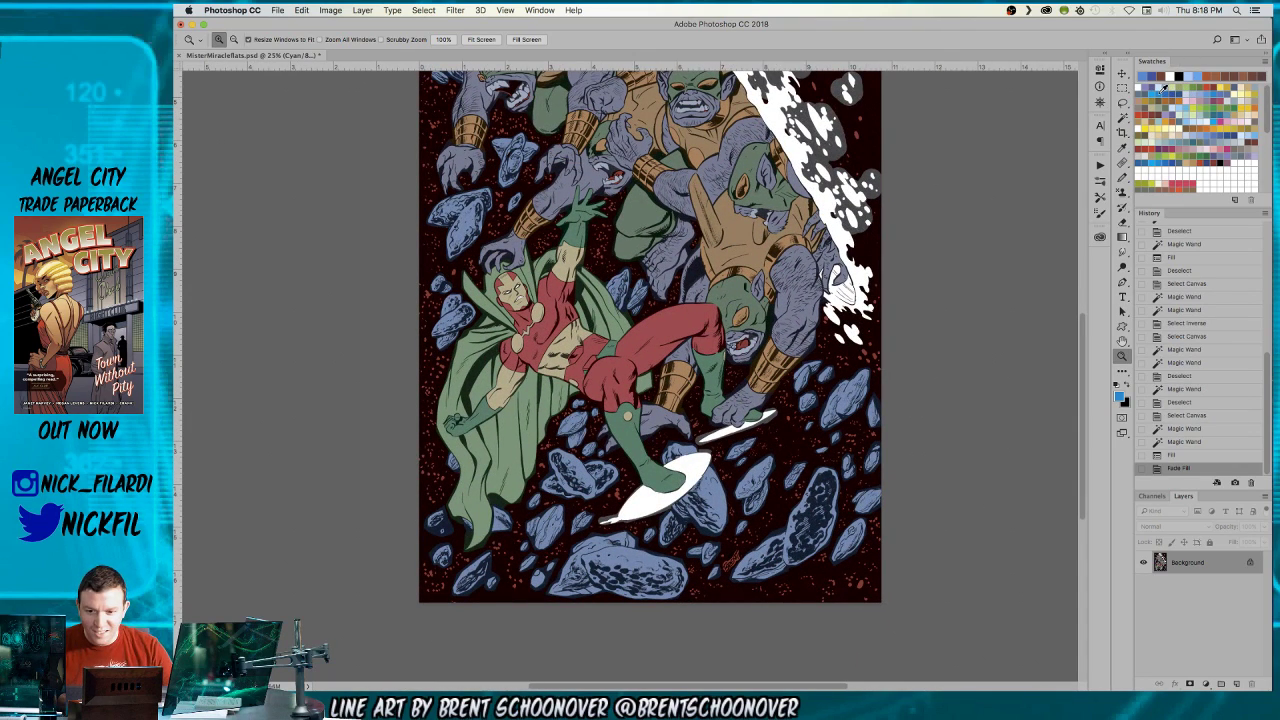
pyautogui.hotkey('alt', 'BackSpace')
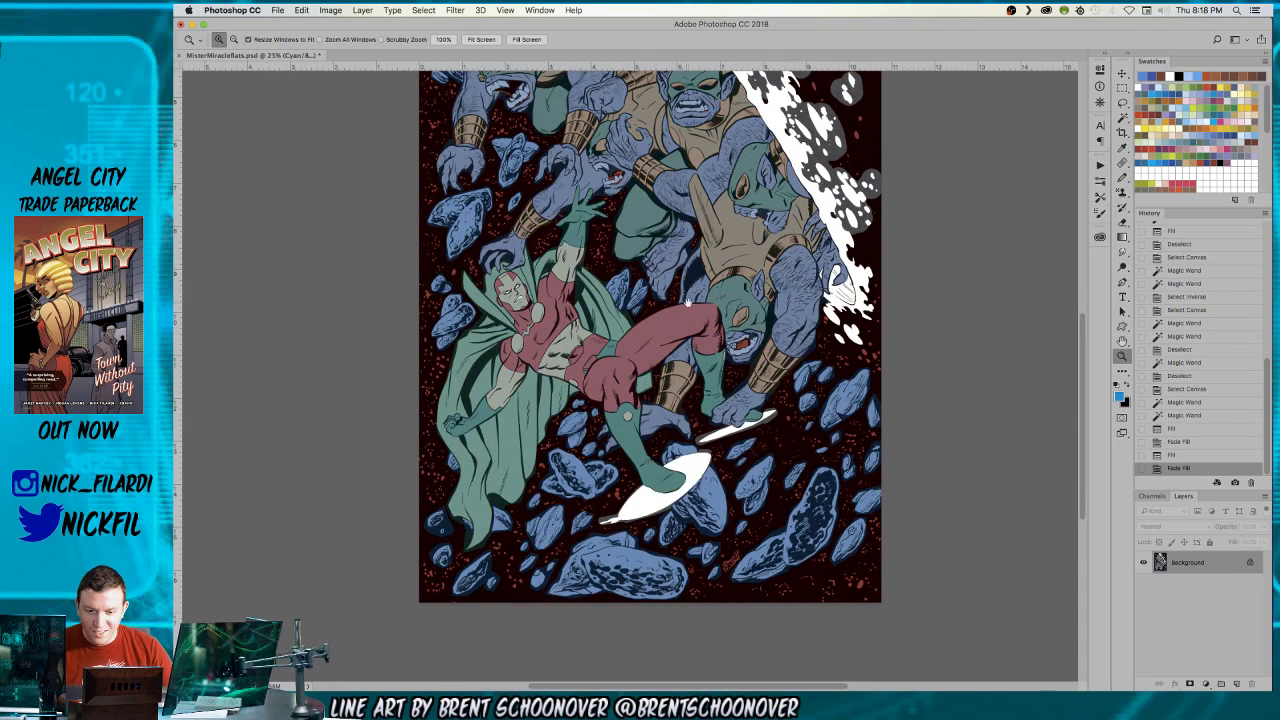
# - Deselect, select only the rocks with the Magic Wand, and fill them with a muted slate blue
pyautogui.scroll(8, 632, 274)
pyautogui.hscroll(-2, 632, 274)
pyautogui.press('super+minus')
pyautogui.press('super+d')
pyautogui.press('w')
pyautogui.click(775, 270)
pyautogui.click(1148, 87)
pyautogui.hotkey('alt', 'BackSpace')
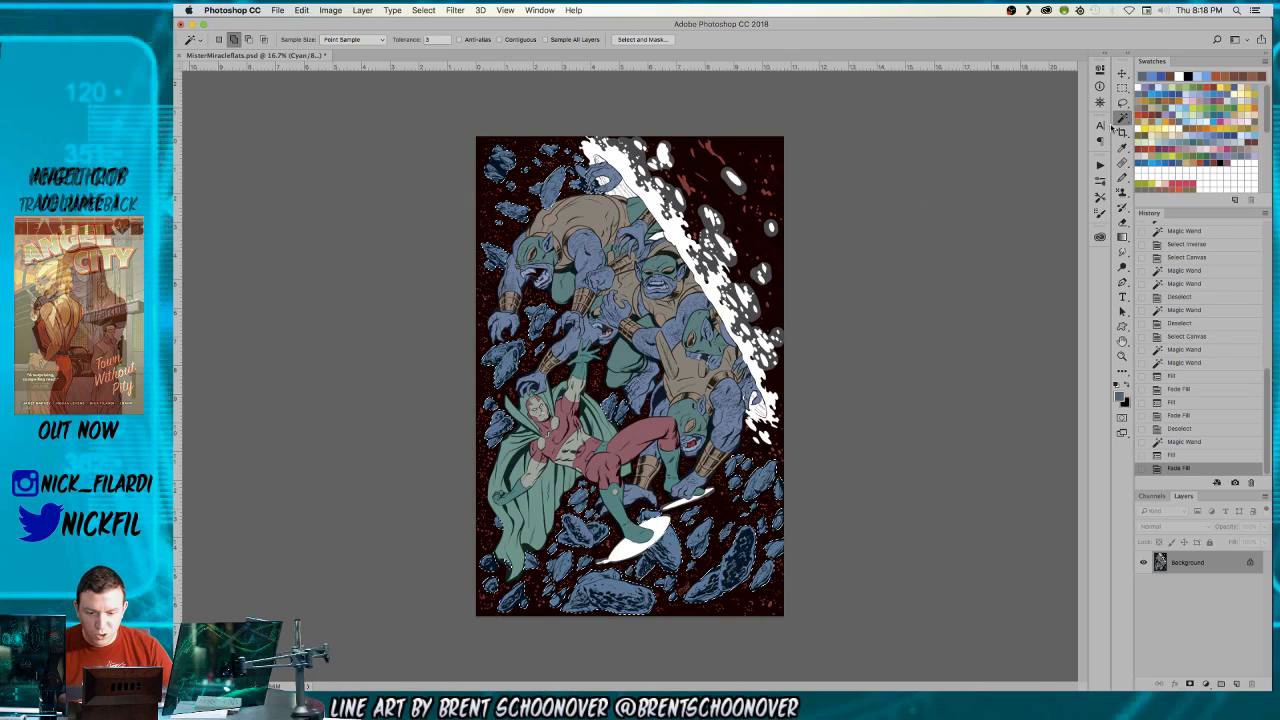
# - Fade the rocks' fill to 71% opacity in Multiply mode and deselect
pyautogui.press('super+shift+f')
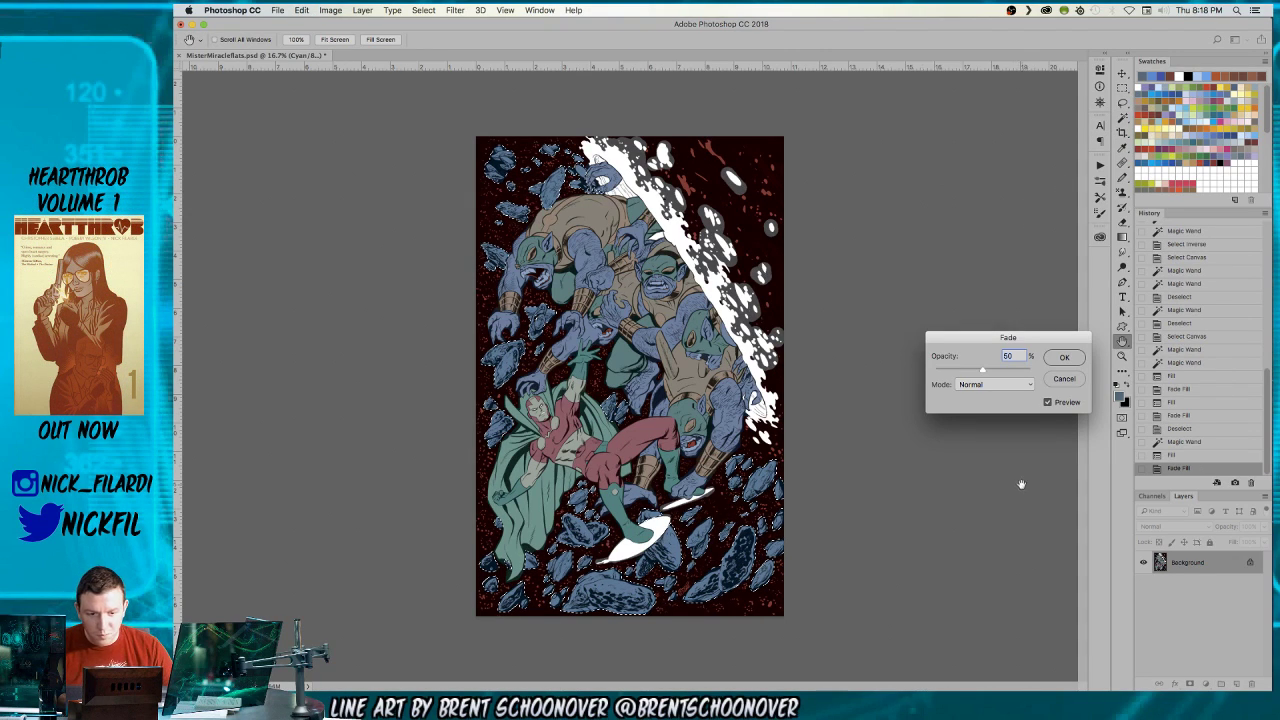
pyautogui.click(995, 384)
pyautogui.click(990, 420)
pyautogui.hotkey('shift', 'Up')
pyautogui.hotkey('shift', 'Up')
pyautogui.press('Up')
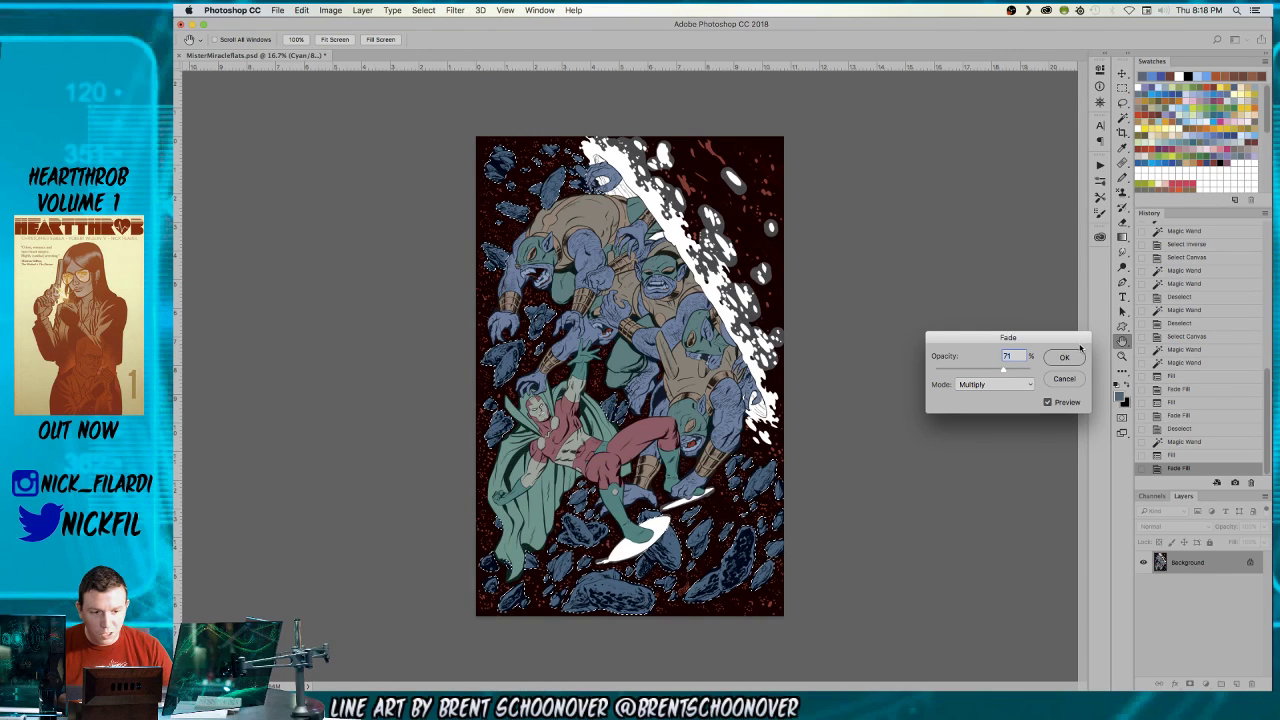
pyautogui.press('Return')
pyautogui.hotkey('ctrl', 'd')
# - Select the hero and the monsters with the Magic Wand, adding their costume and skin colours one after another
pyautogui.press('z')
pyautogui.click(709, 291)
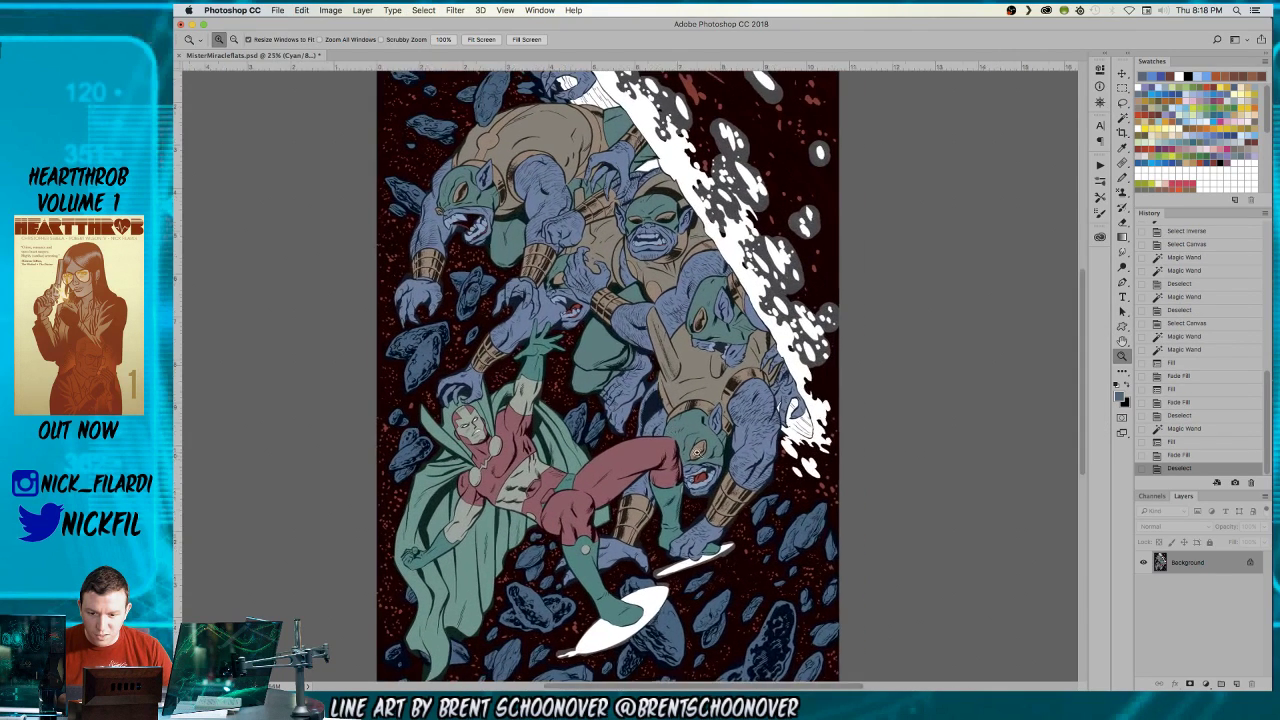
pyautogui.scroll(-5, 709, 291)
pyautogui.scroll(5, 709, 295)
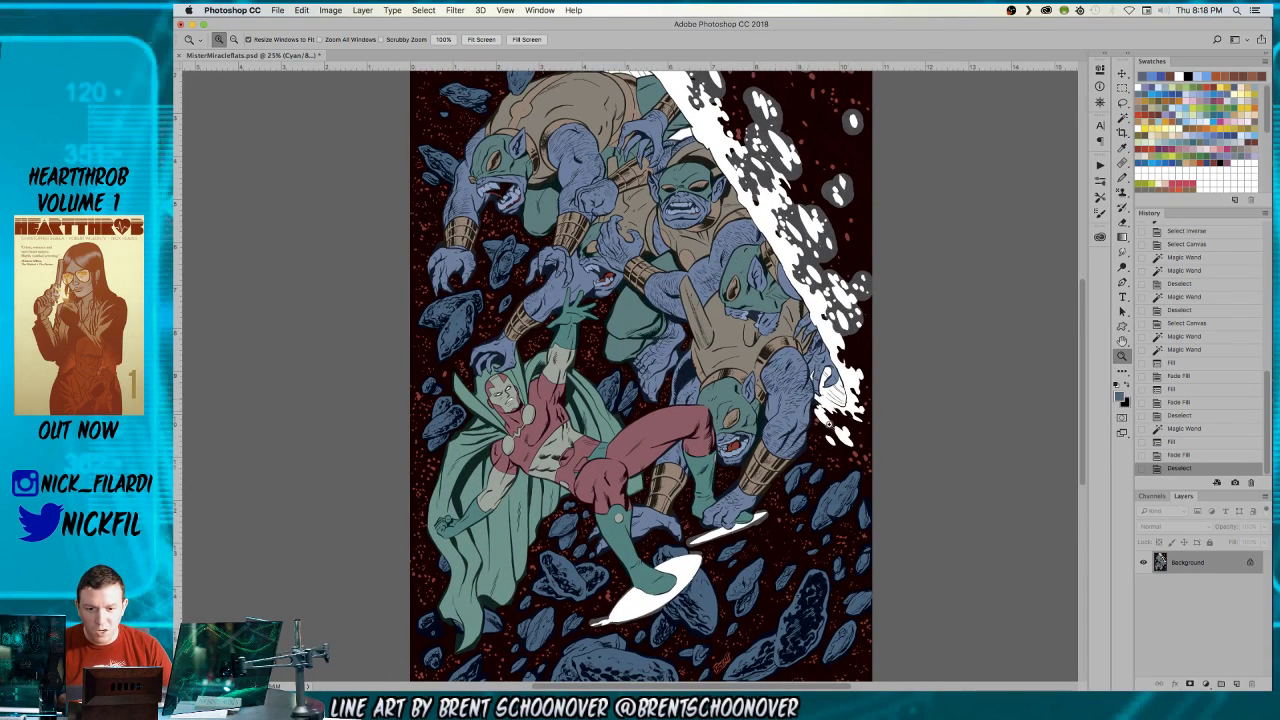
pyautogui.press('w')
pyautogui.hotkey('ctrl', 'a')
pyautogui.click(545, 398)
pyautogui.click(545, 398)
pyautogui.click(515, 390)
pyautogui.click(566, 388)
pyautogui.click(578, 298)
pyautogui.click(735, 400)
pyautogui.click(714, 345)
pyautogui.click(724, 376)
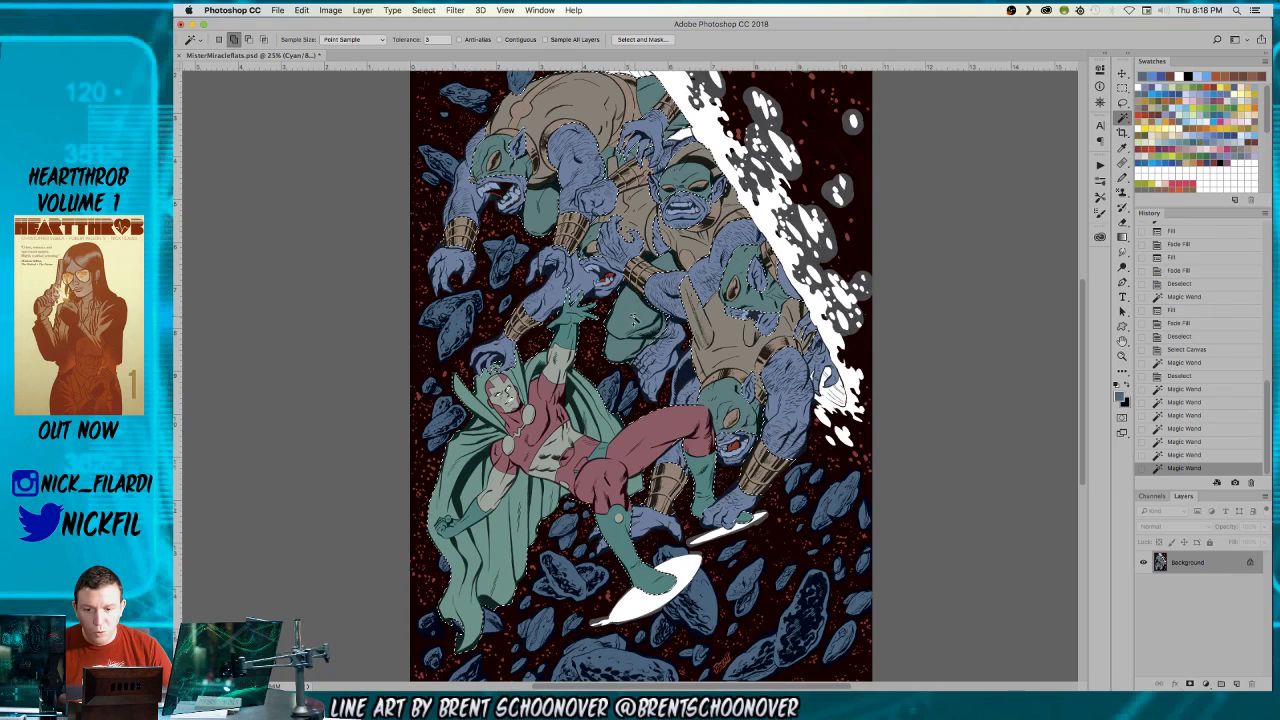
pyautogui.click(604, 270)
pyautogui.moveTo(604, 270); pyautogui.dragTo(658, 294)
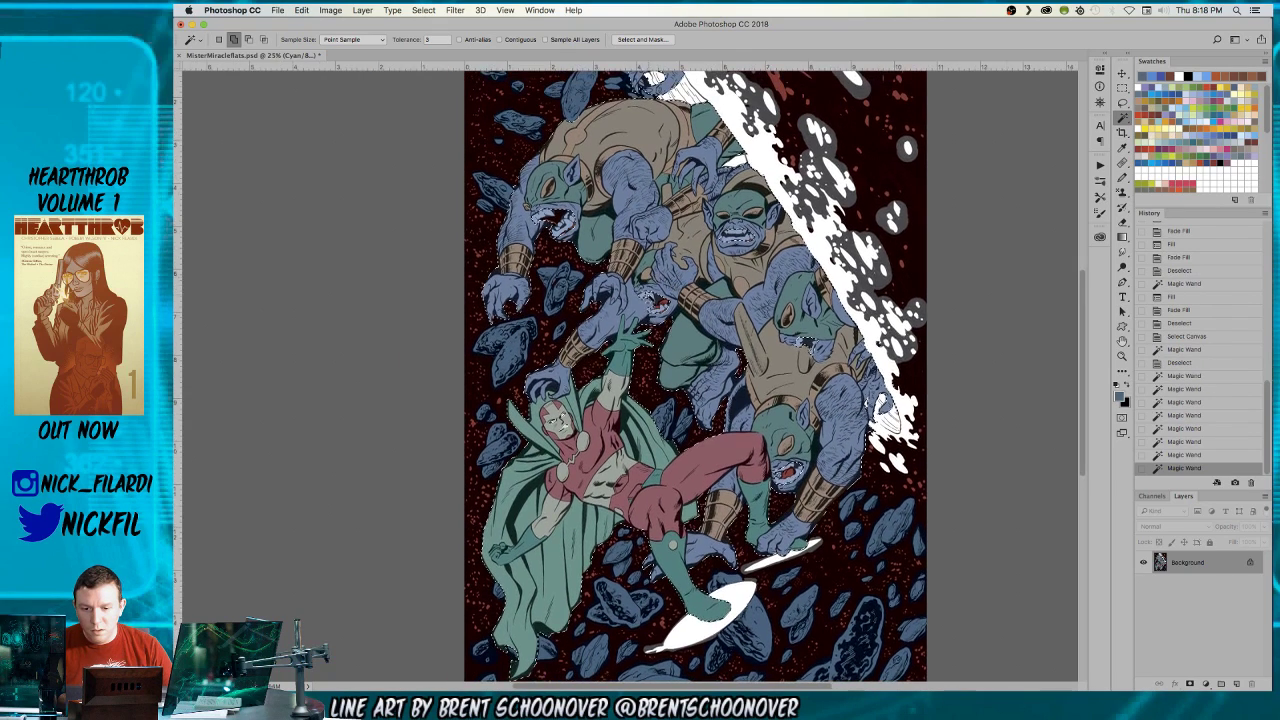
pyautogui.click(658, 303)
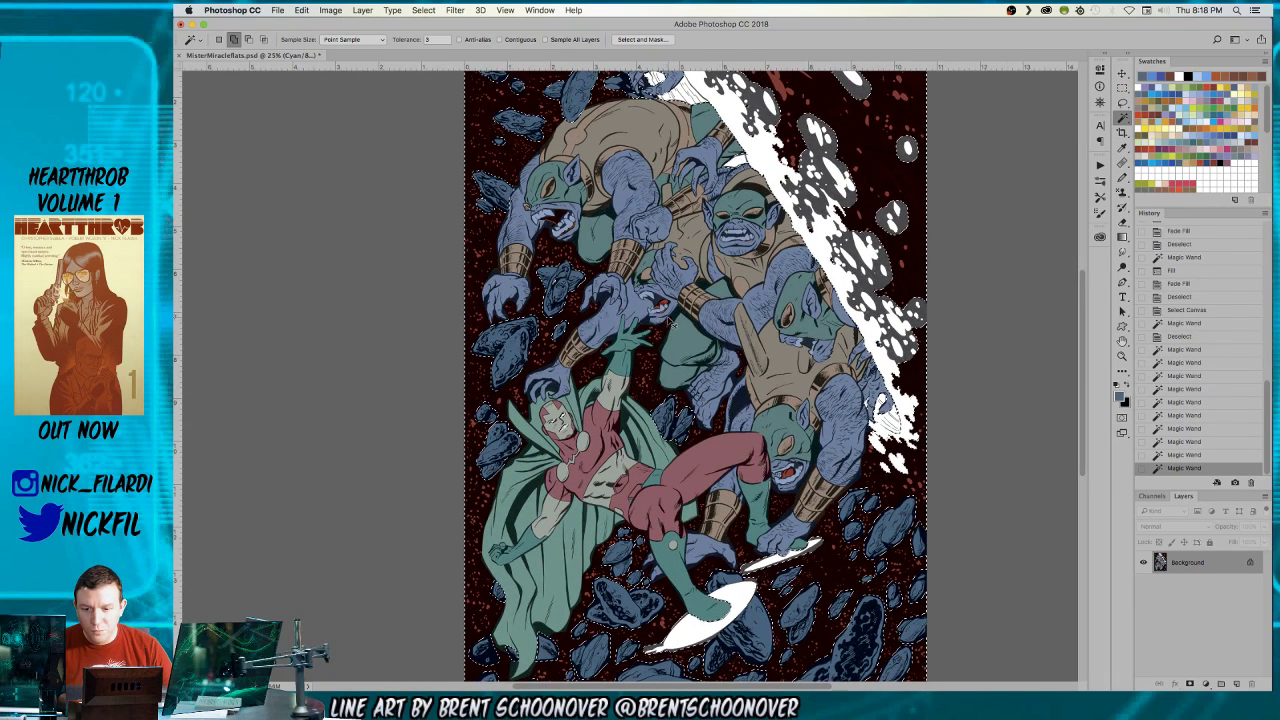
# - Touch up the figure selection with the Lasso around the monsters' mouths and faces
pyautogui.press('l')
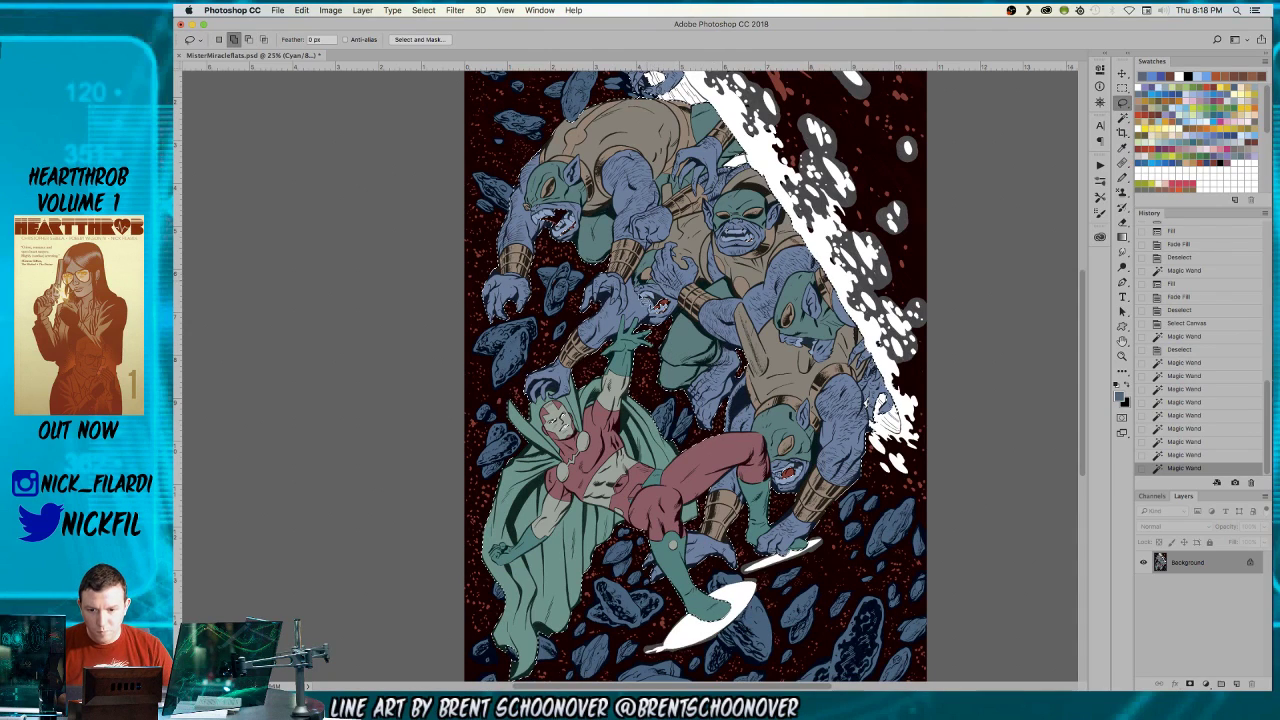
pyautogui.moveTo(660, 305)
pyautogui.mouseDown()
pyautogui.moveTo(681, 270)
pyautogui.moveTo(745, 340)
pyautogui.mouseUp()
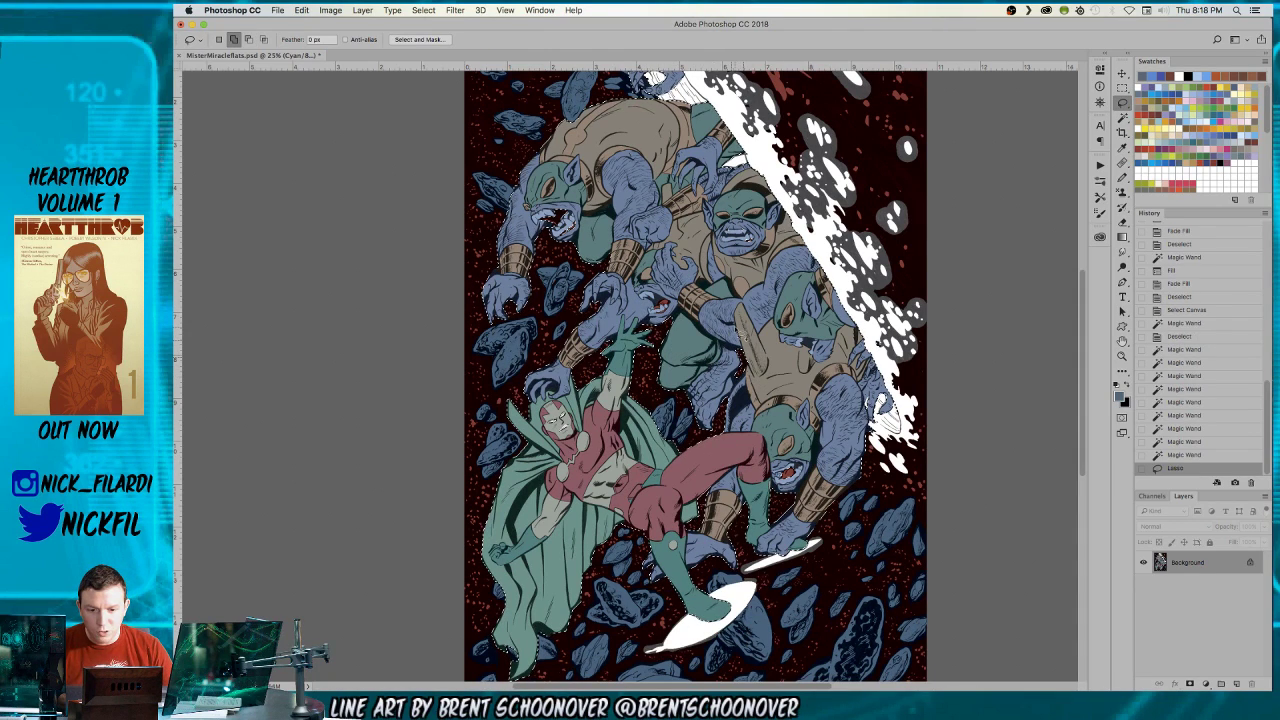
pyautogui.moveTo(826, 490)
pyautogui.mouseDown()
pyautogui.moveTo(764, 460)
pyautogui.moveTo(736, 500)
pyautogui.moveTo(744, 482)
pyautogui.mouseUp()
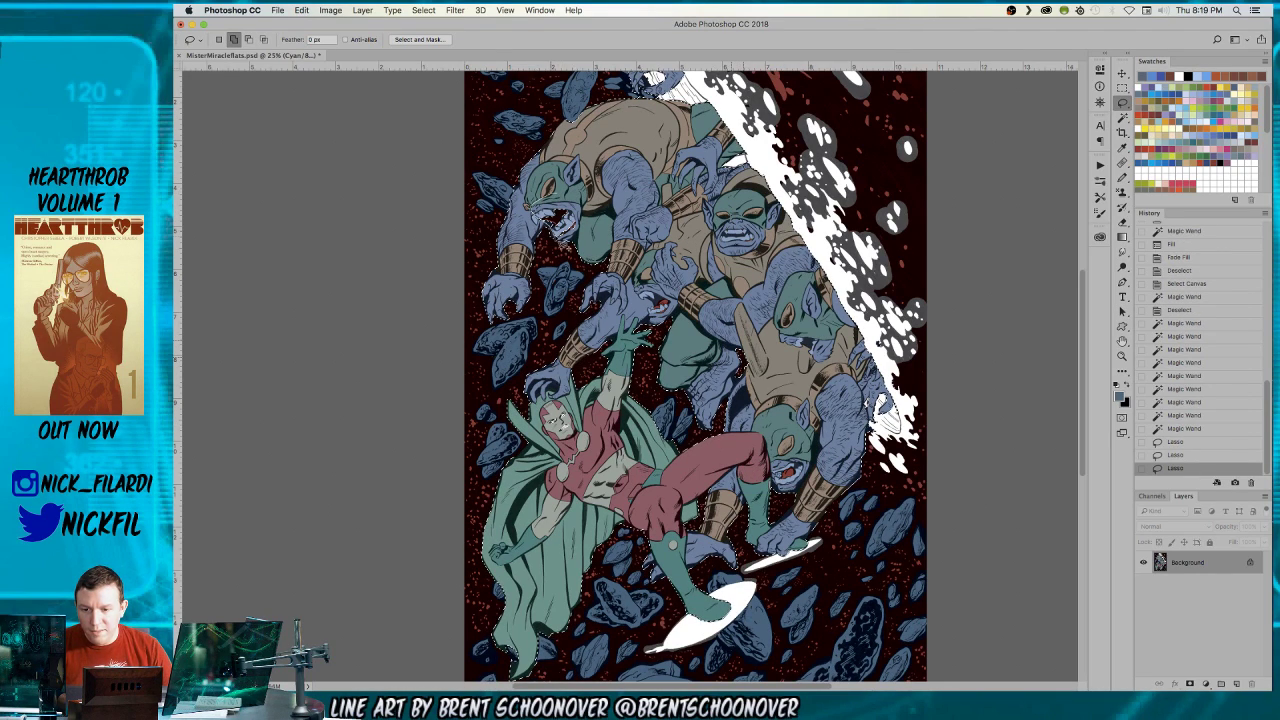
pyautogui.moveTo(597, 178); pyautogui.dragTo(580, 181)
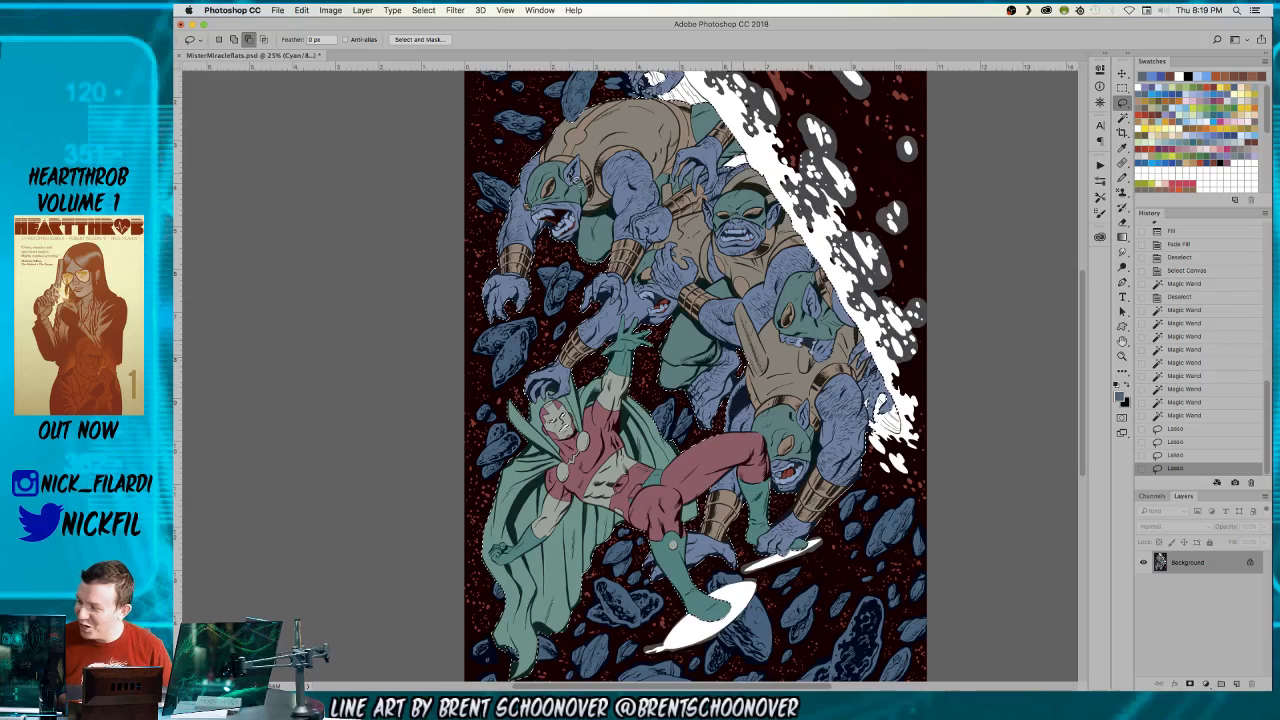
# - Refine the figure selection with the Lasso around the lowest monster's arm and hand beside the energy trail
pyautogui.press('z')
pyautogui.click(748, 213)
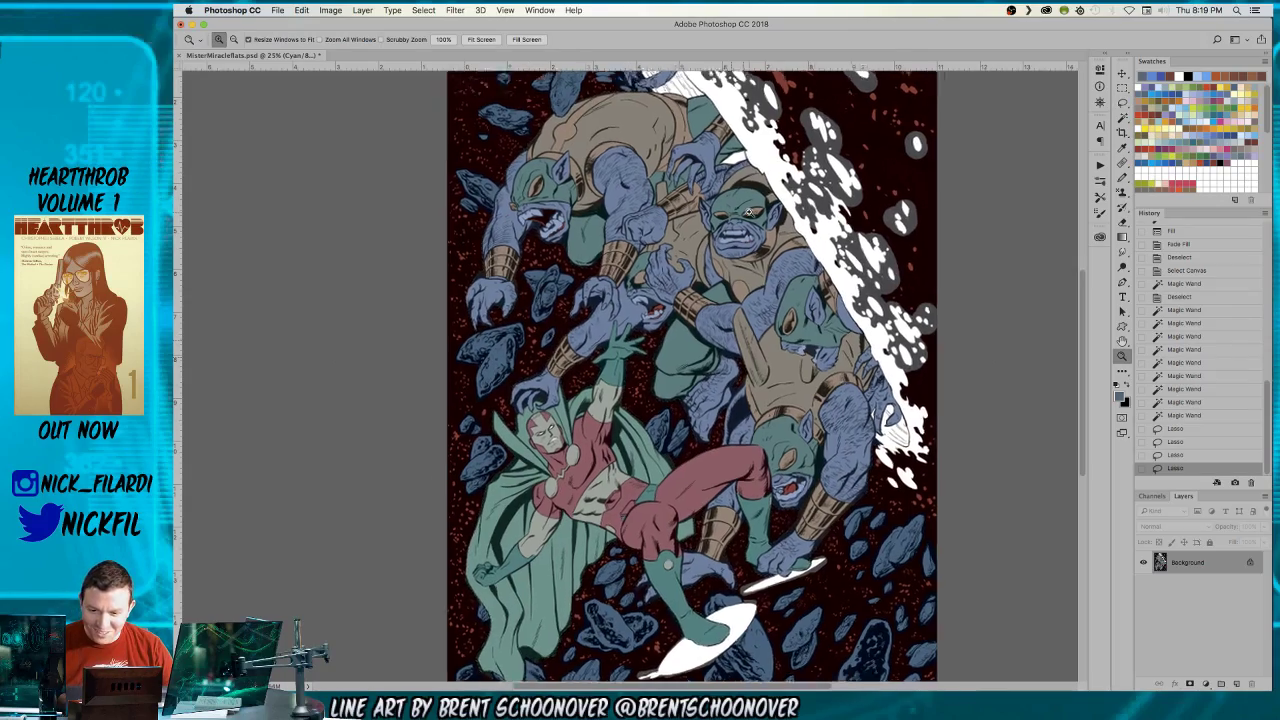
pyautogui.scroll(3, 733, 212)
pyautogui.scroll(-3, 733, 212)
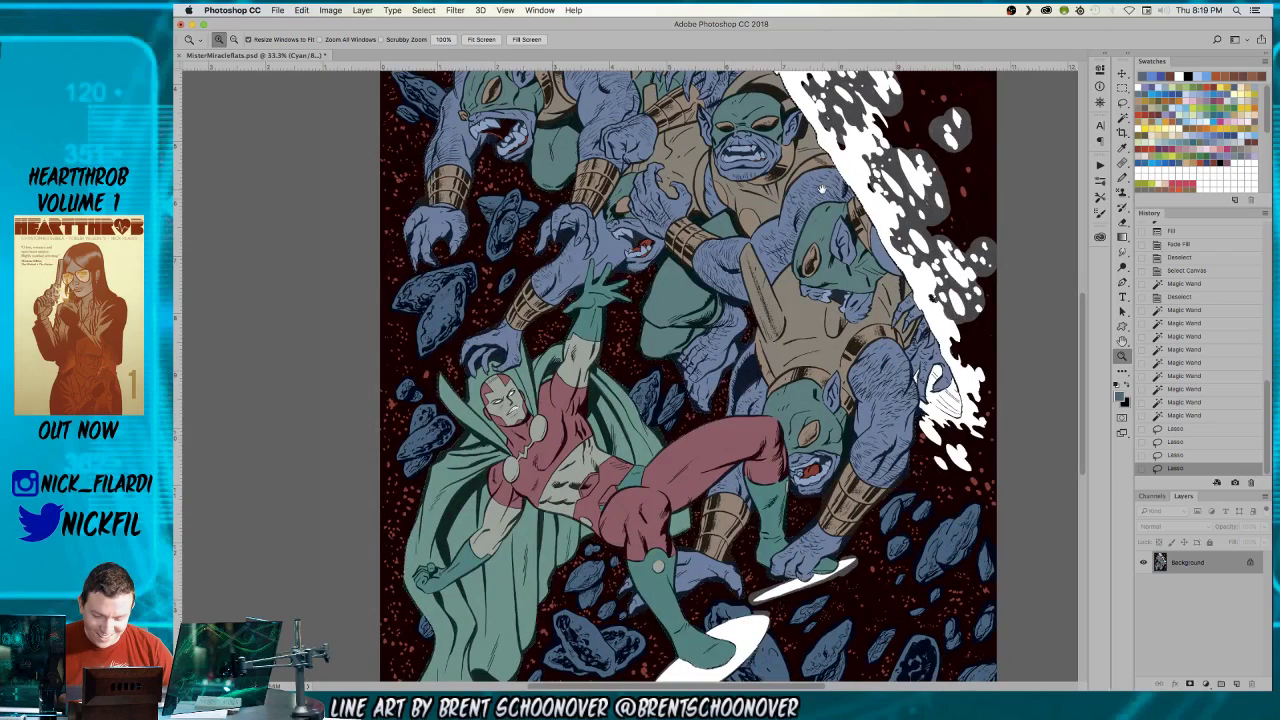
pyautogui.moveTo(821, 304); pyautogui.dragTo(766, 364)
pyautogui.press('l')
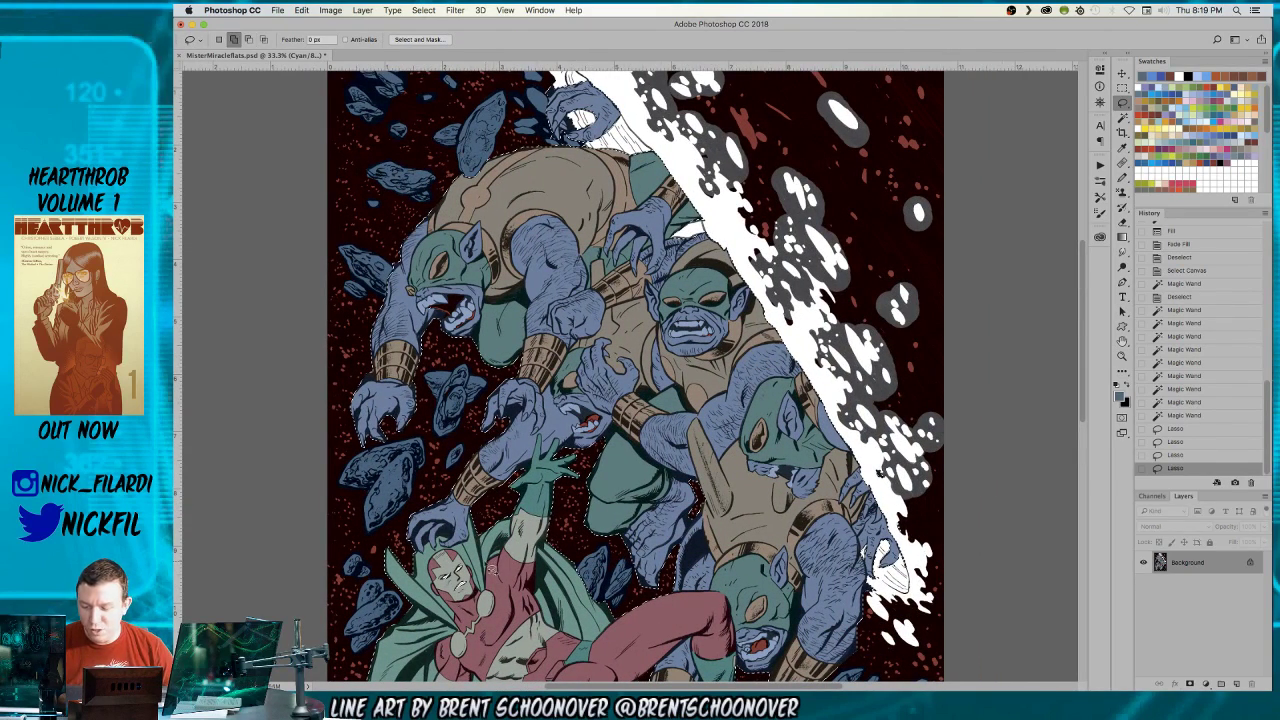
pyautogui.moveTo(870, 560)
pyautogui.mouseDown()
pyautogui.moveTo(850, 650)
pyautogui.moveTo(870, 565)
pyautogui.mouseUp()
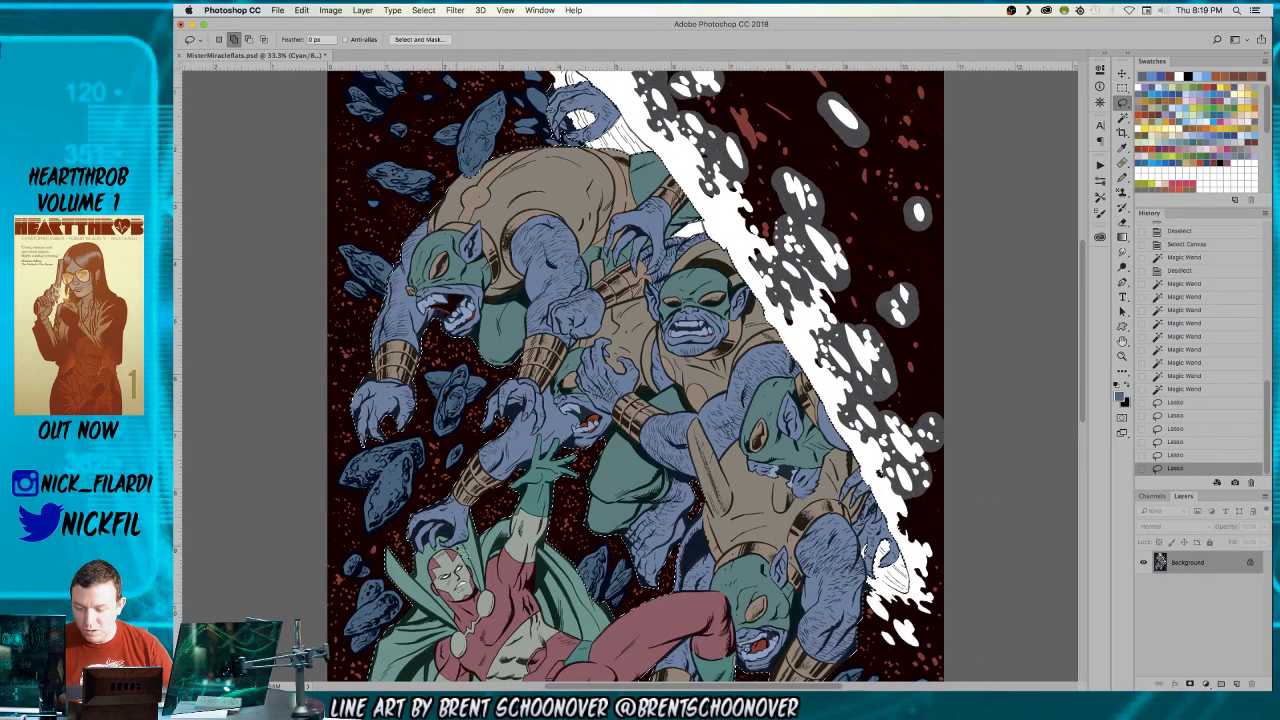
pyautogui.press('z')
pyautogui.keyDown('alt'); pyautogui.click(590, 468); pyautogui.keyUp('alt')
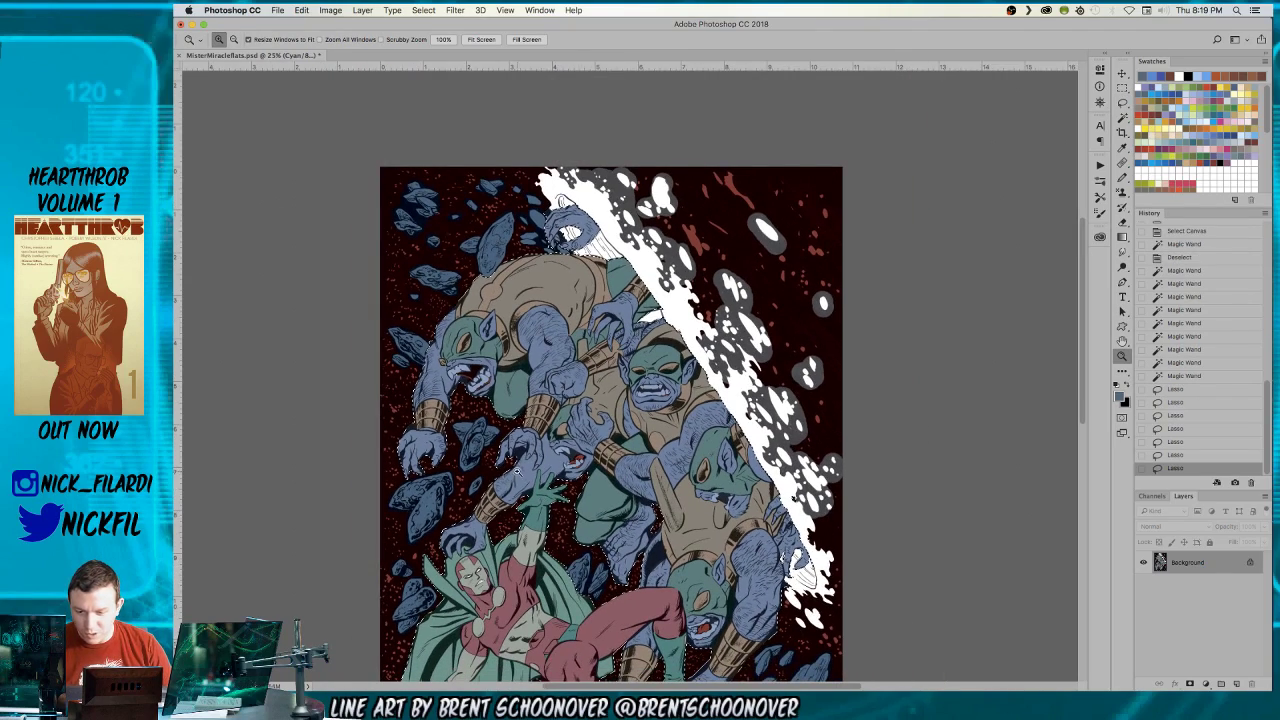
# - Subtract thin highlight shapes from the figure selection with the Lasso on the upper monster's mask, around the brow and eye
pyautogui.scroll(-3, 590, 468)
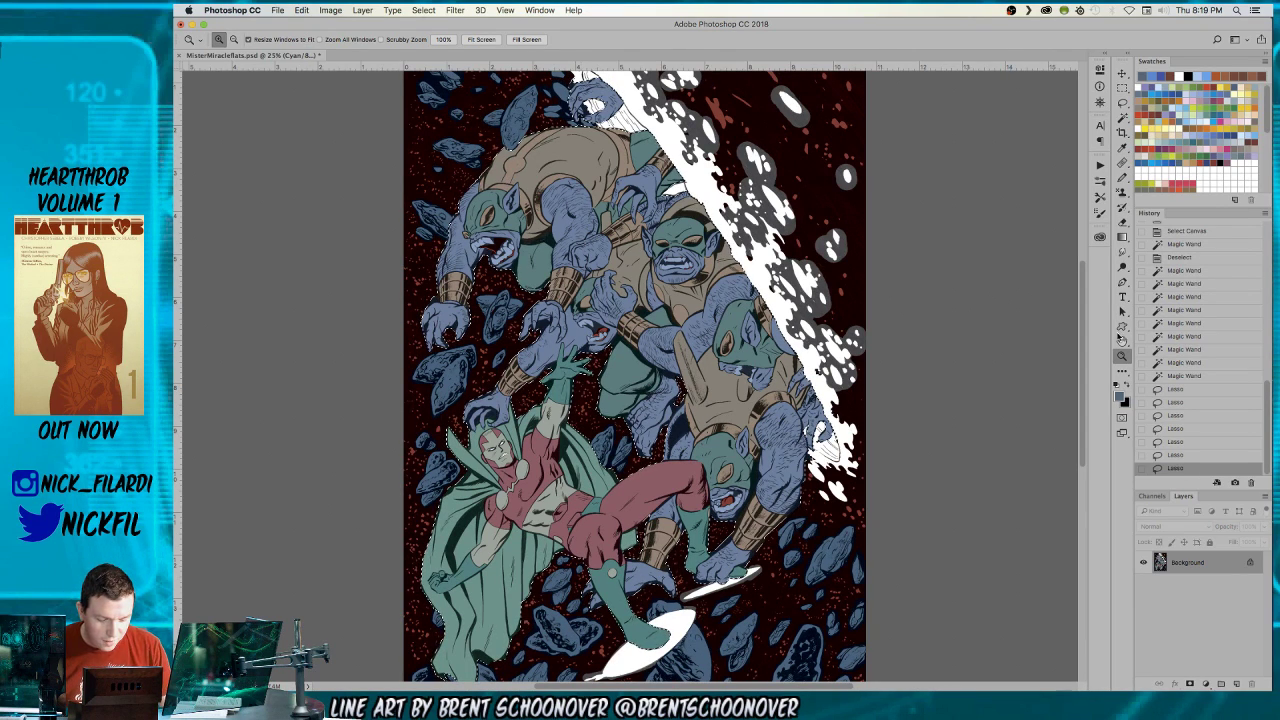
pyautogui.click(698, 239)
pyautogui.click(1122, 342)
pyautogui.moveTo(868, 338); pyautogui.dragTo(869, 478)
pyautogui.scroll(3, 869, 480)
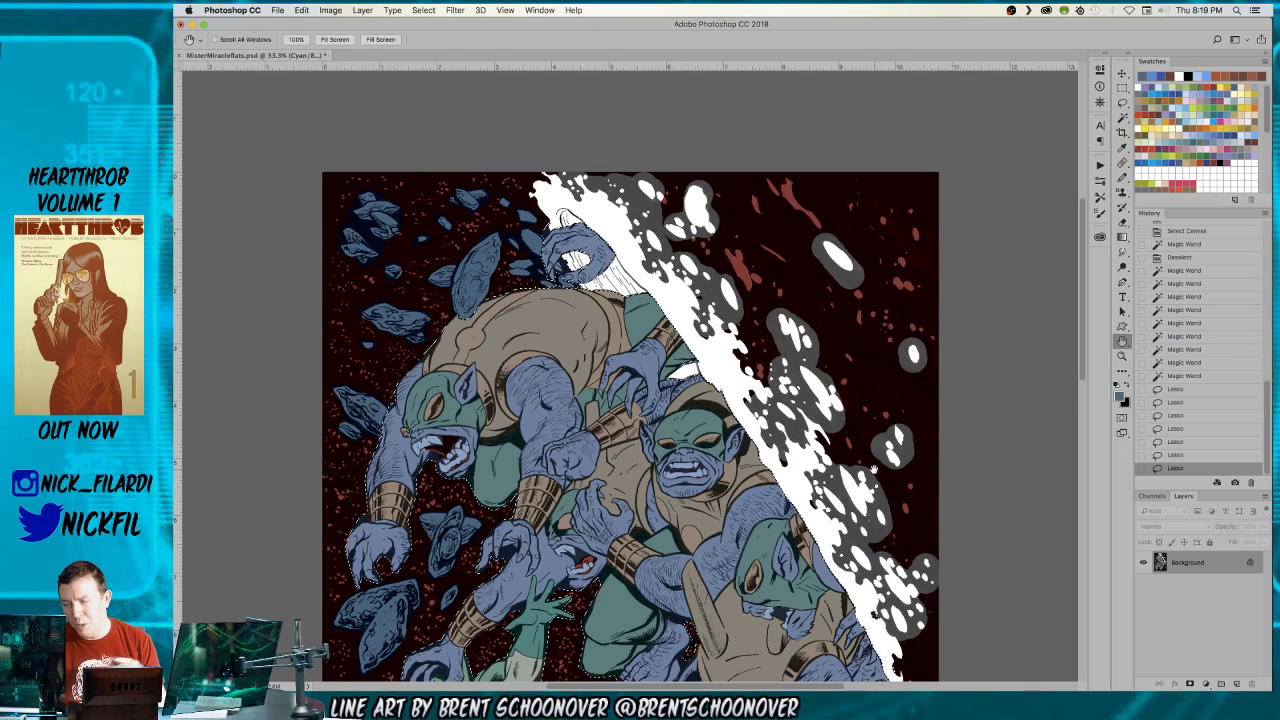
pyautogui.press('z')
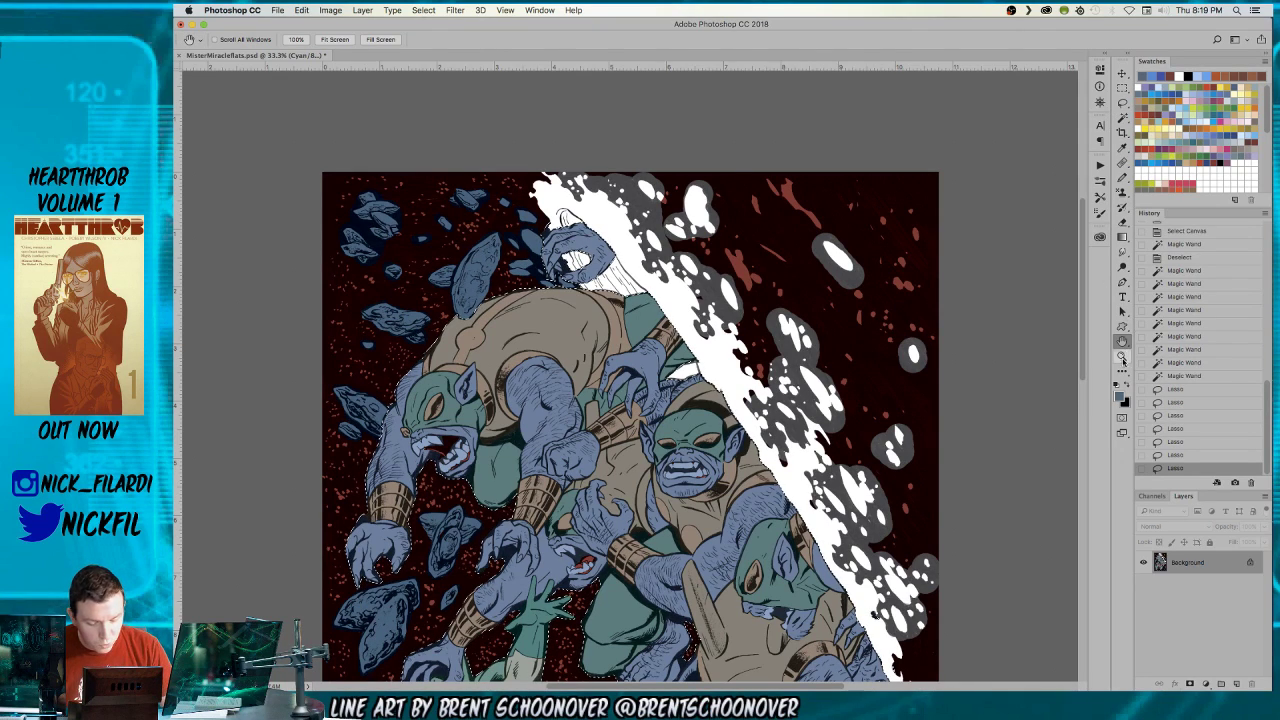
pyautogui.click(521, 466)
pyautogui.click(1122, 341)
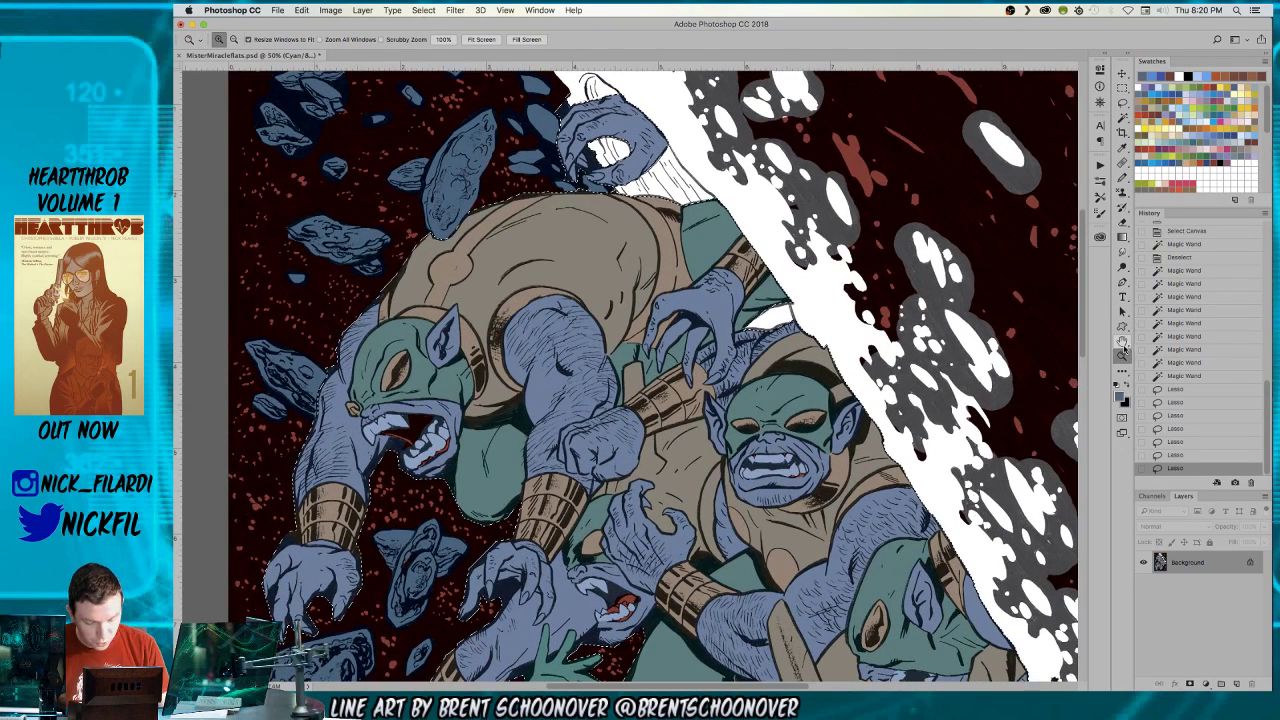
pyautogui.moveTo(613, 463); pyautogui.dragTo(796, 417)
pyautogui.click(1122, 102)
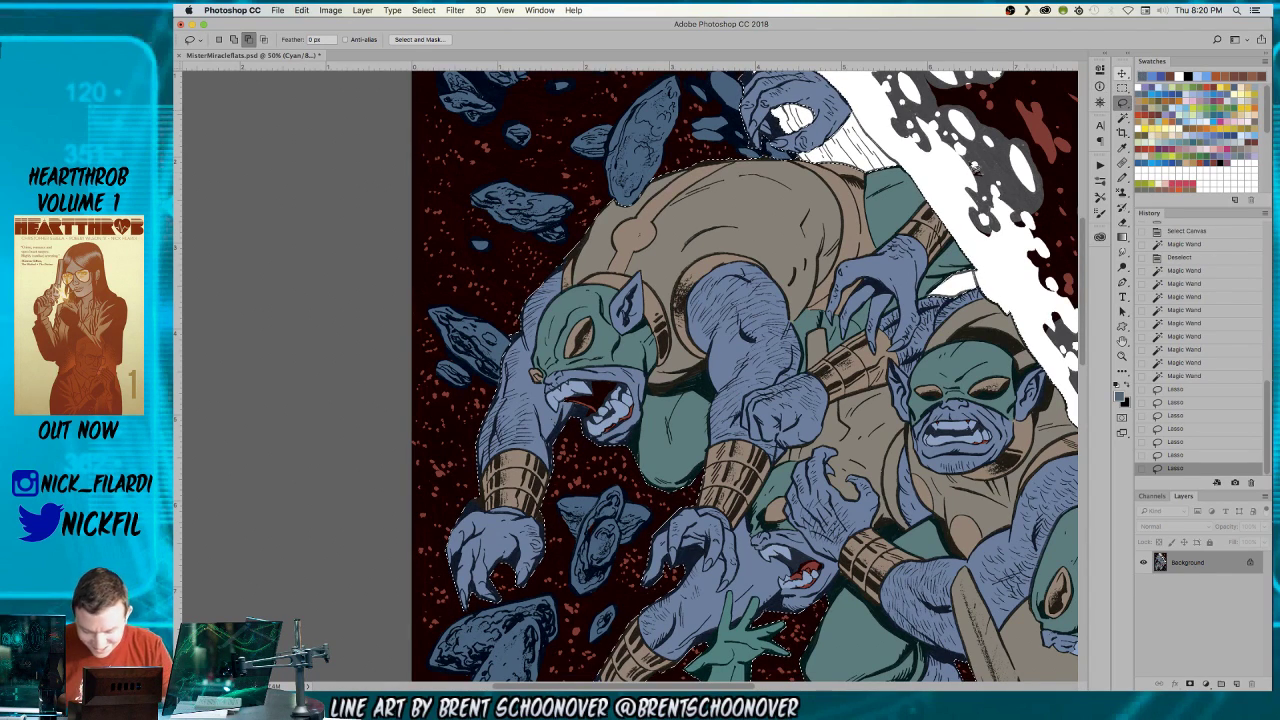
pyautogui.press('space')
pyautogui.moveTo(703, 430); pyautogui.dragTo(800, 455)
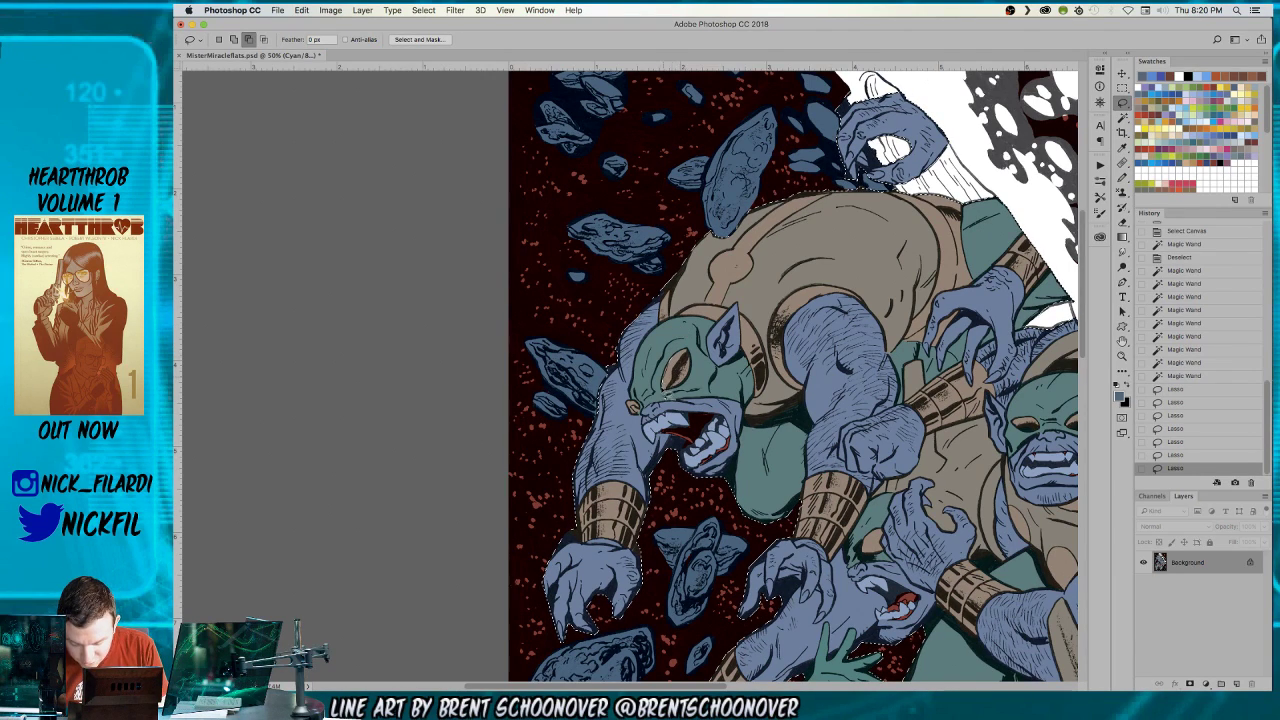
pyautogui.moveTo(668, 364)
pyautogui.mouseDown()
pyautogui.moveTo(685, 360)
pyautogui.moveTo(650, 370)
pyautogui.mouseUp()
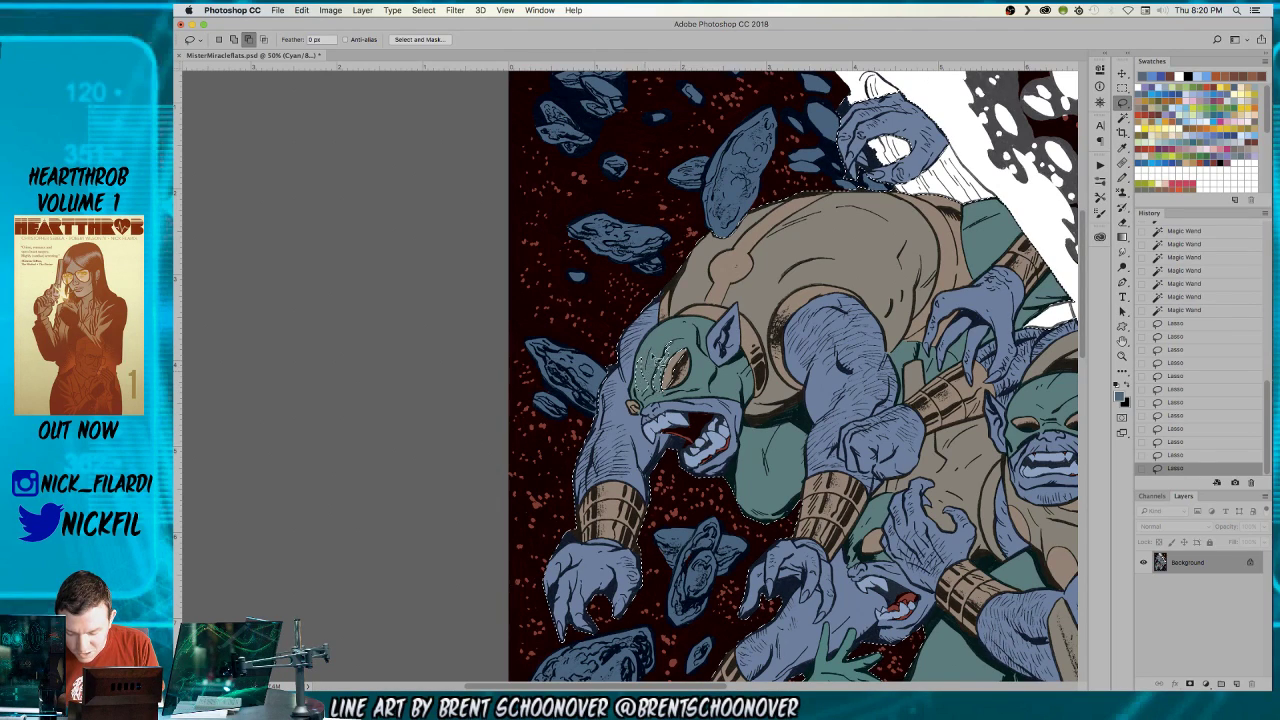
pyautogui.moveTo(676, 345); pyautogui.dragTo(668, 352)
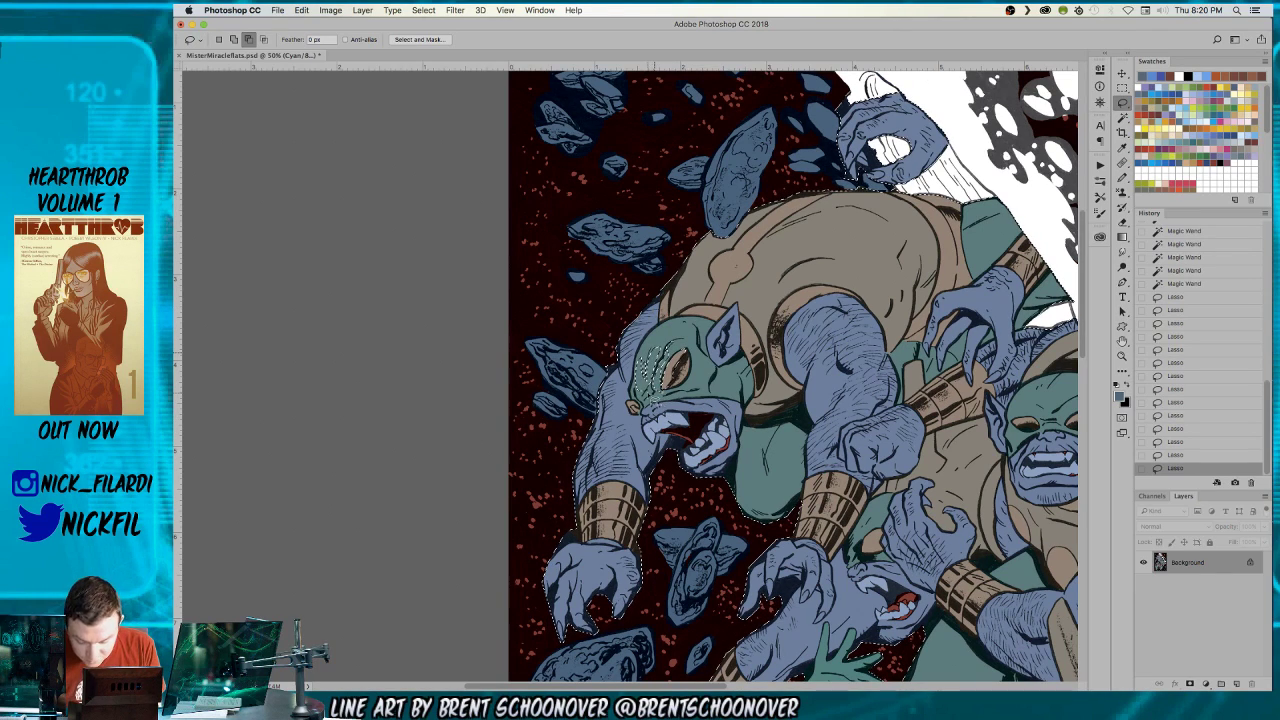
pyautogui.moveTo(670, 348); pyautogui.dragTo(657, 402)
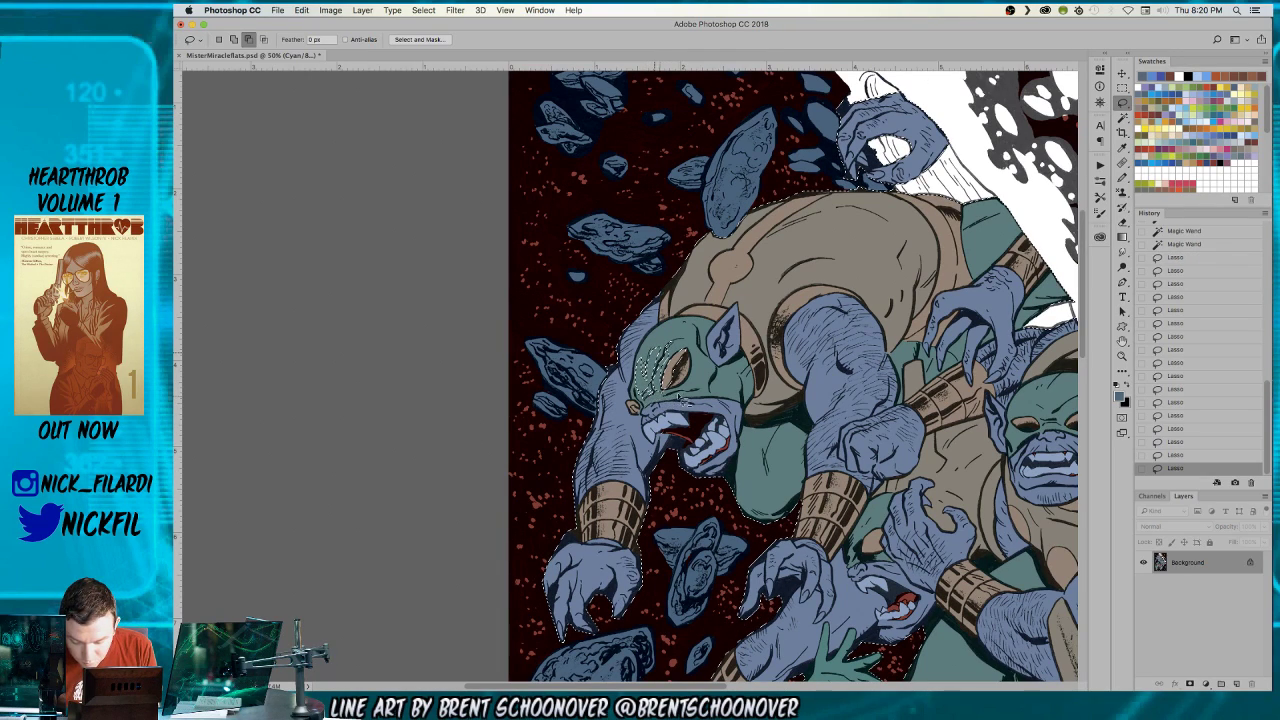
# - Carve further Lasso highlights out of the selection on the upper monster's ear and the cheek of the mask
pyautogui.moveTo(713, 368)
pyautogui.mouseDown()
pyautogui.moveTo(692, 388)
pyautogui.moveTo(726, 343)
pyautogui.mouseUp()
pyautogui.moveTo(711, 399); pyautogui.dragTo(708, 395)
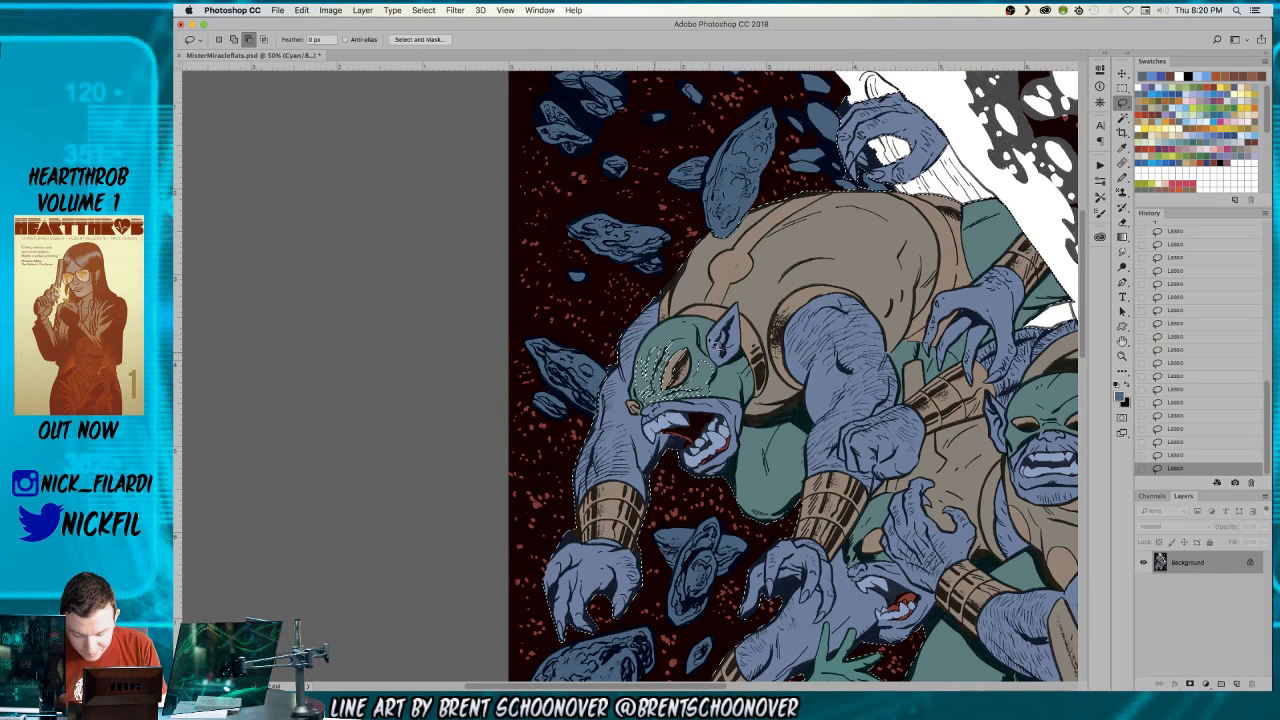
pyautogui.press('z')
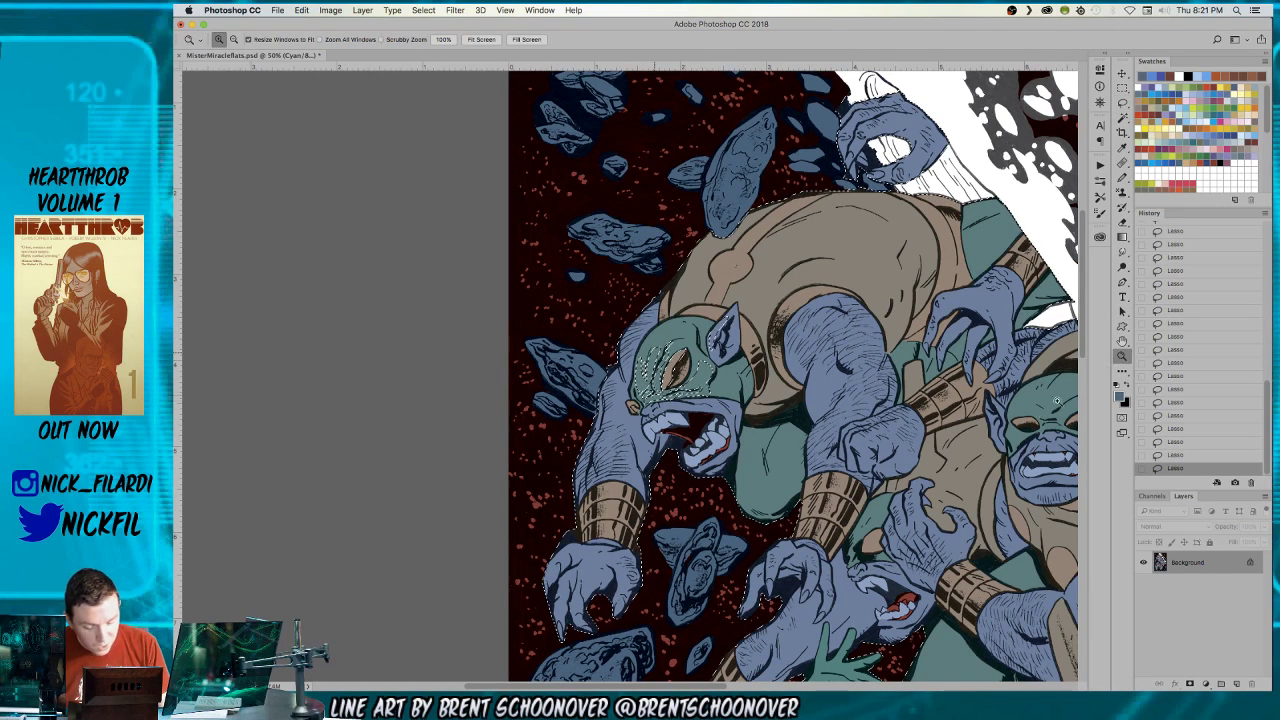
pyautogui.keyDown('alt'); pyautogui.click(815, 495); pyautogui.keyUp('alt')
pyautogui.press('h')
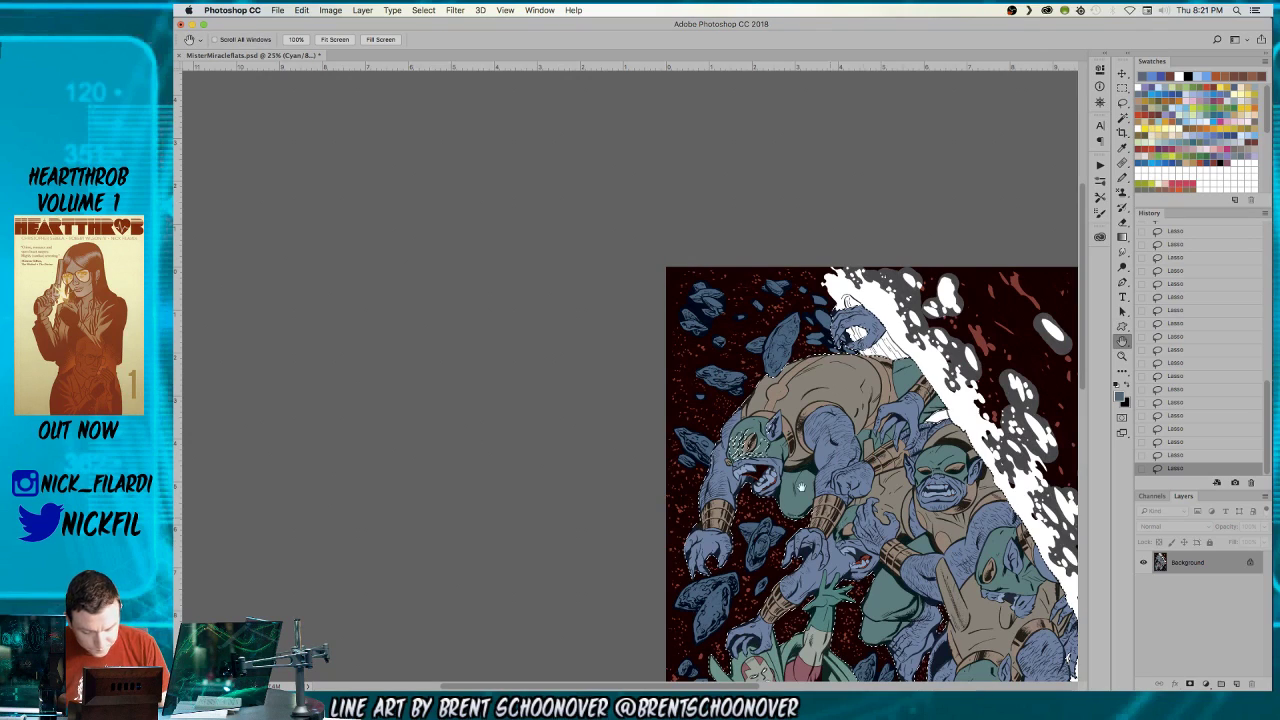
pyautogui.moveTo(812, 499); pyautogui.dragTo(665, 315)
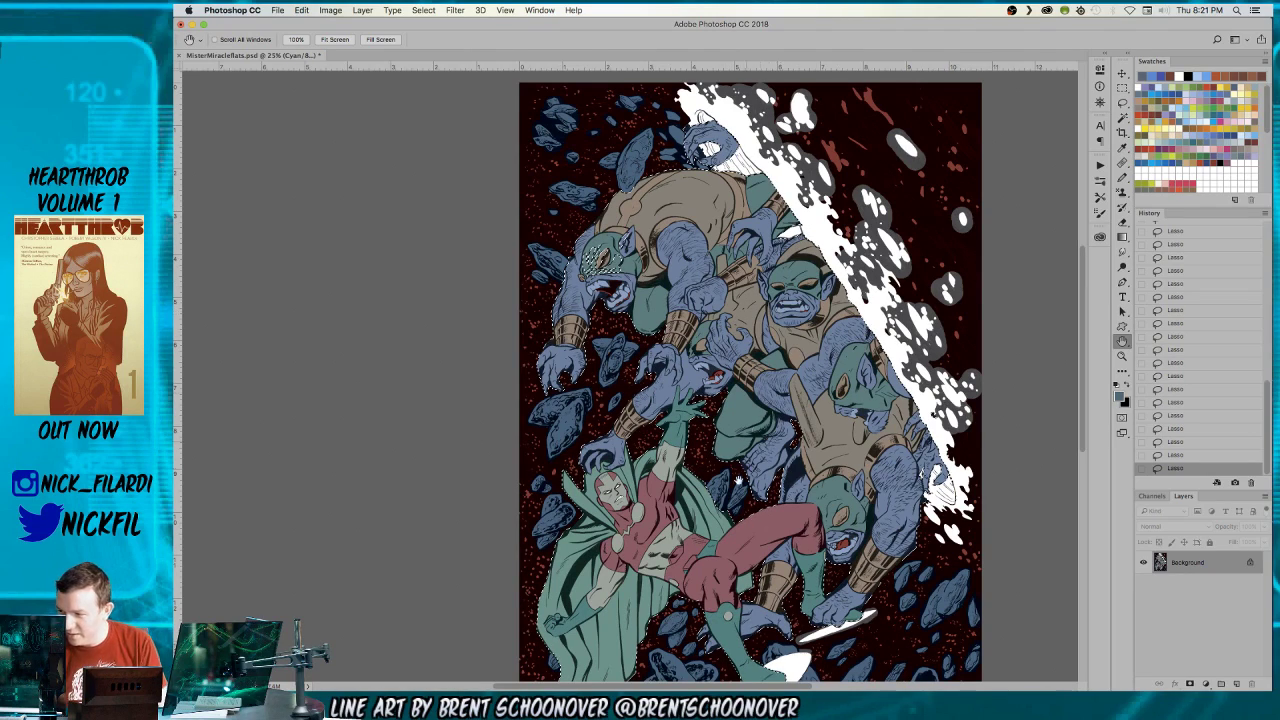
# - Subtract highlight shapes with the Lasso along the upper monster's muzzle, lips and teeth
pyautogui.click(1122, 356)
pyautogui.click(605, 294)
pyautogui.click(605, 294)
pyautogui.click(605, 294)
pyautogui.click(1122, 340)
pyautogui.moveTo(1013, 100); pyautogui.dragTo(1108, 178)
pyautogui.click(1124, 100)
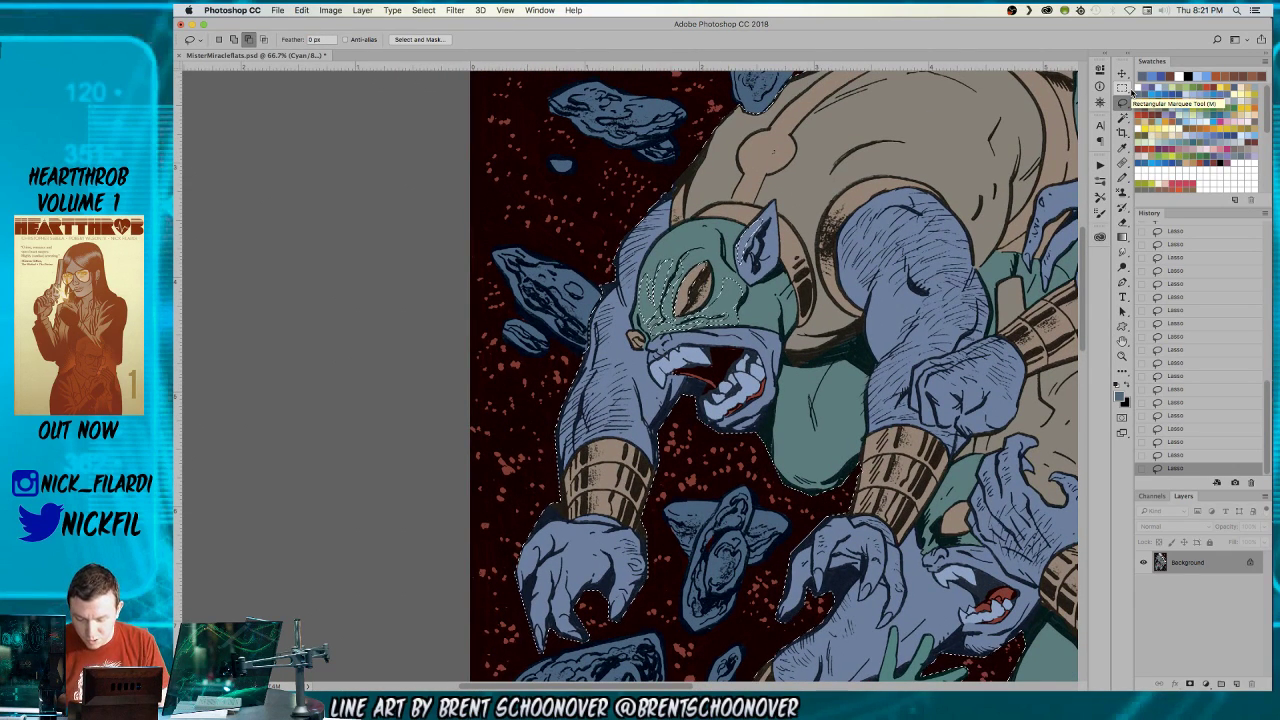
pyautogui.click(1122, 340)
pyautogui.moveTo(775, 481); pyautogui.dragTo(729, 416)
pyautogui.click(1123, 101)
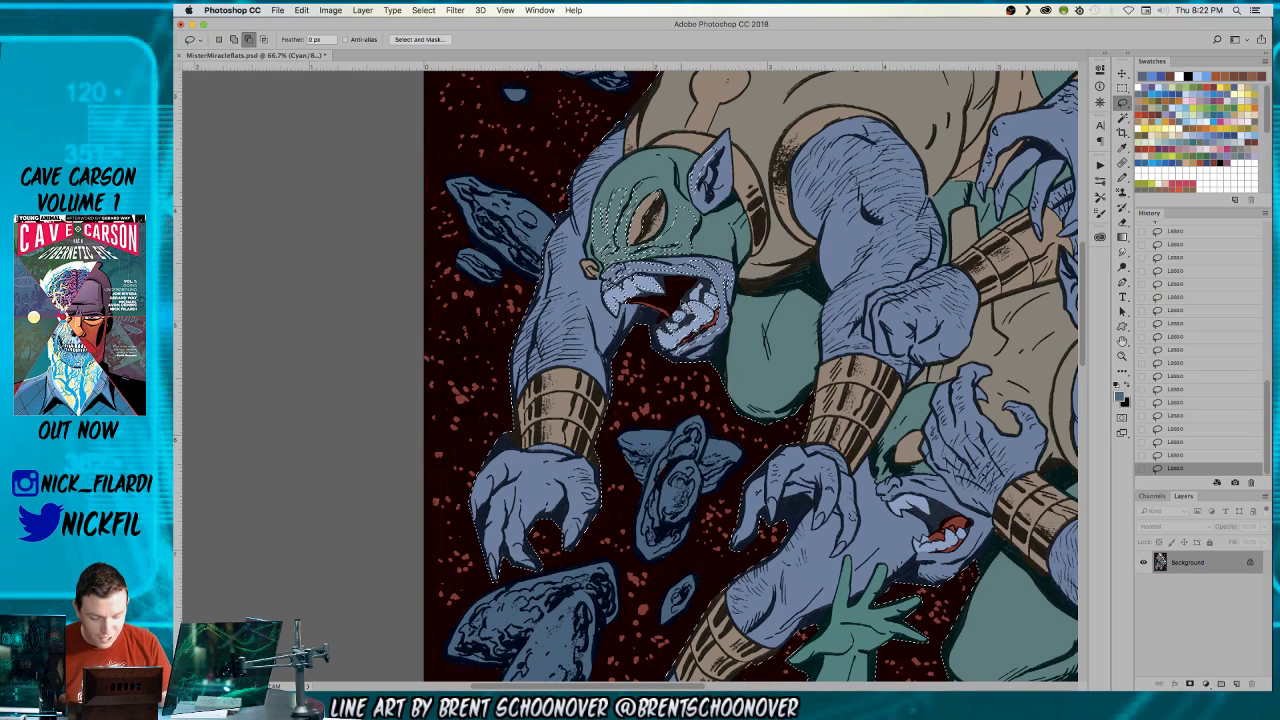
# - Cut Lasso highlights out of the selection on the upper monster's nose, outer arm and wristband
pyautogui.press('z')
pyautogui.keyDown('alt'); pyautogui.click(830, 362); pyautogui.keyUp('alt')
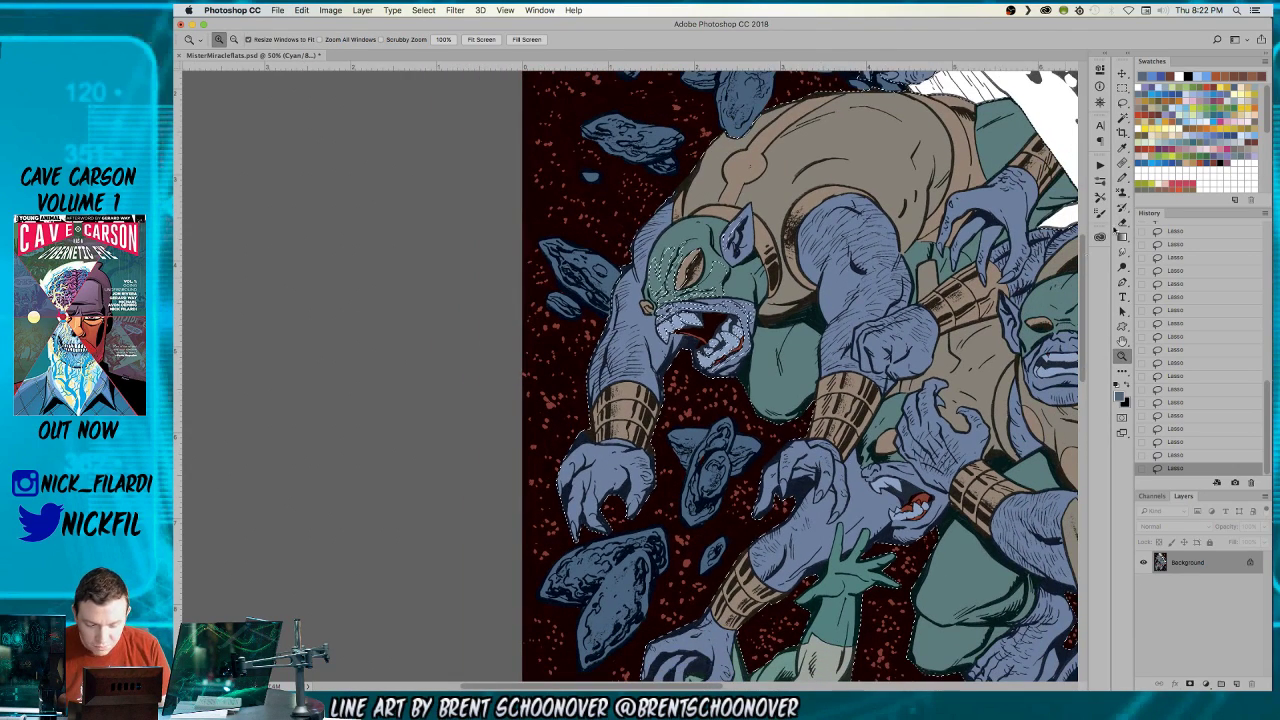
pyautogui.click(1122, 103)
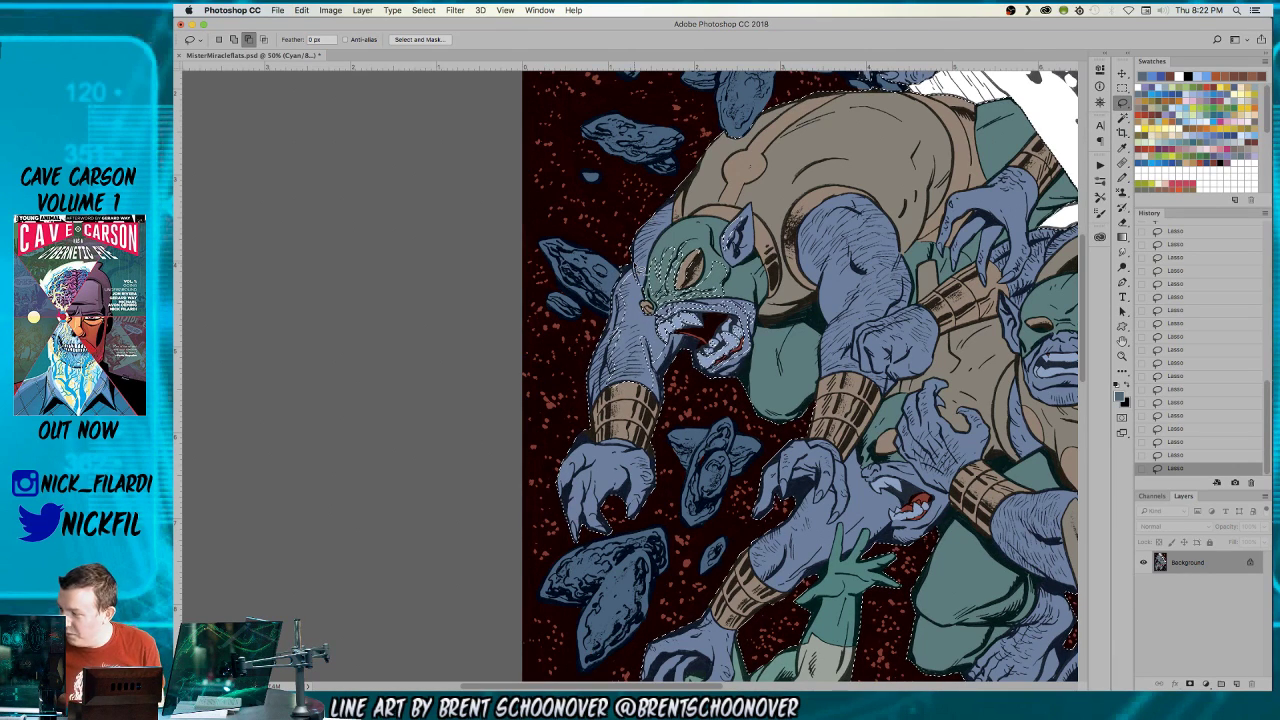
pyautogui.press('shift')
pyautogui.press('alt')
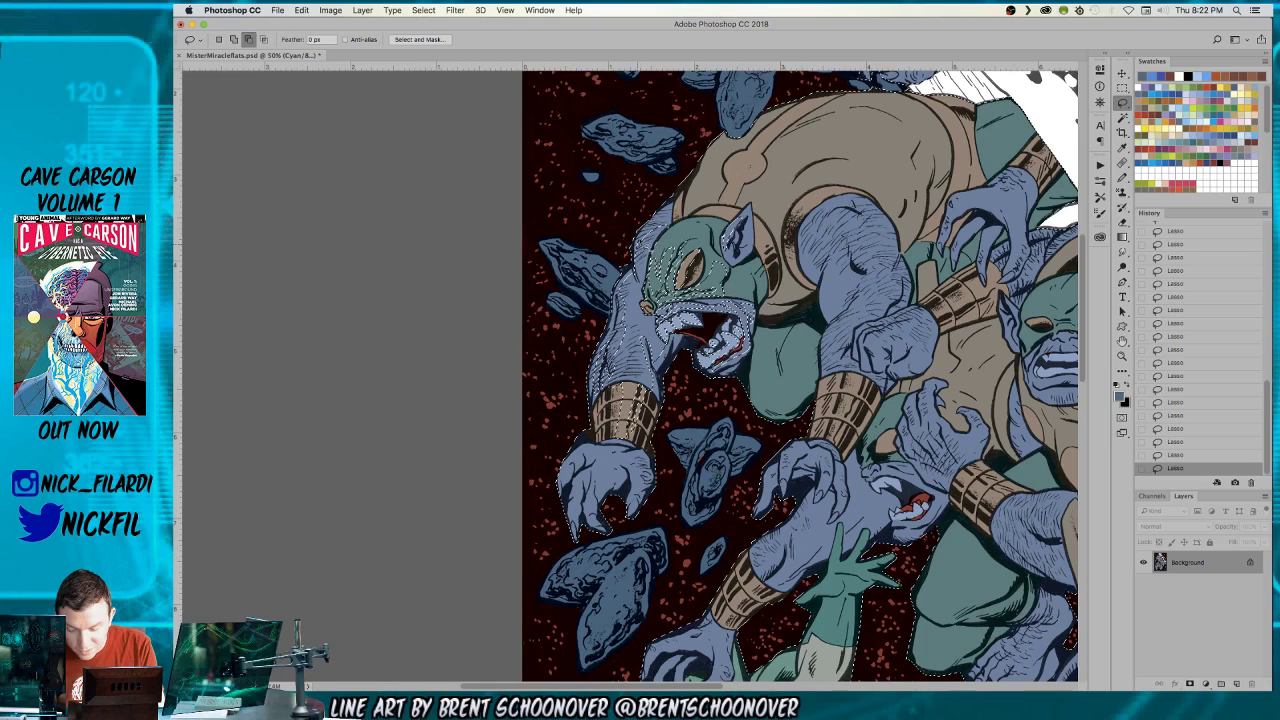
# - Subtract highlight shapes with the Lasso on the upper monster's outer hand and fingers below the wristband
pyautogui.press('space')
pyautogui.moveTo(830, 493); pyautogui.dragTo(821, 371)
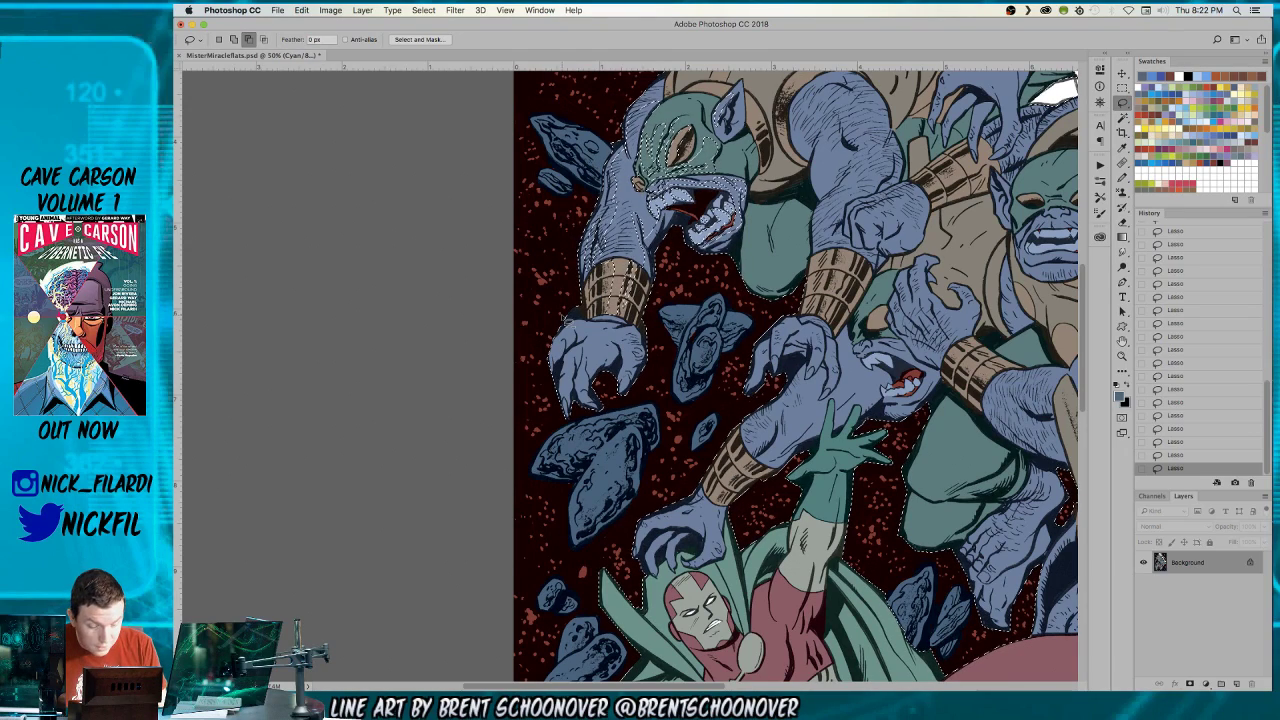
pyautogui.scroll(4, 795, 375)
pyautogui.hscroll(2, 795, 375)
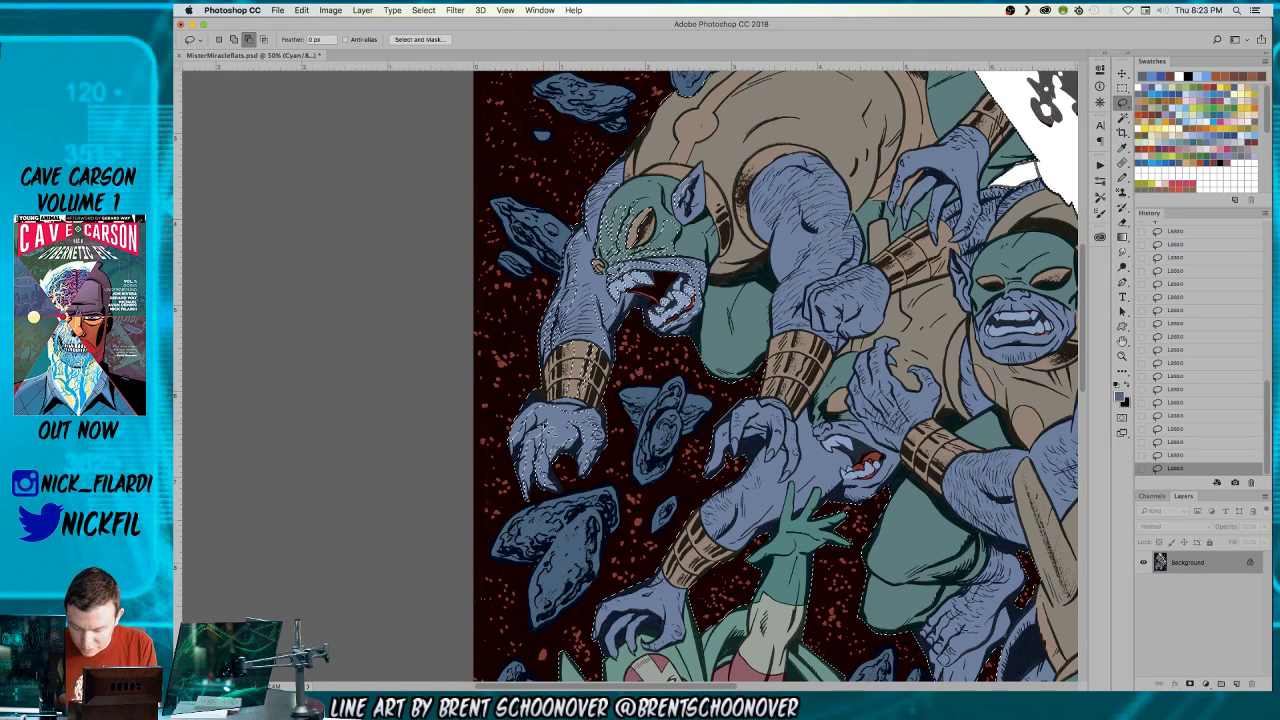
pyautogui.press('shift')
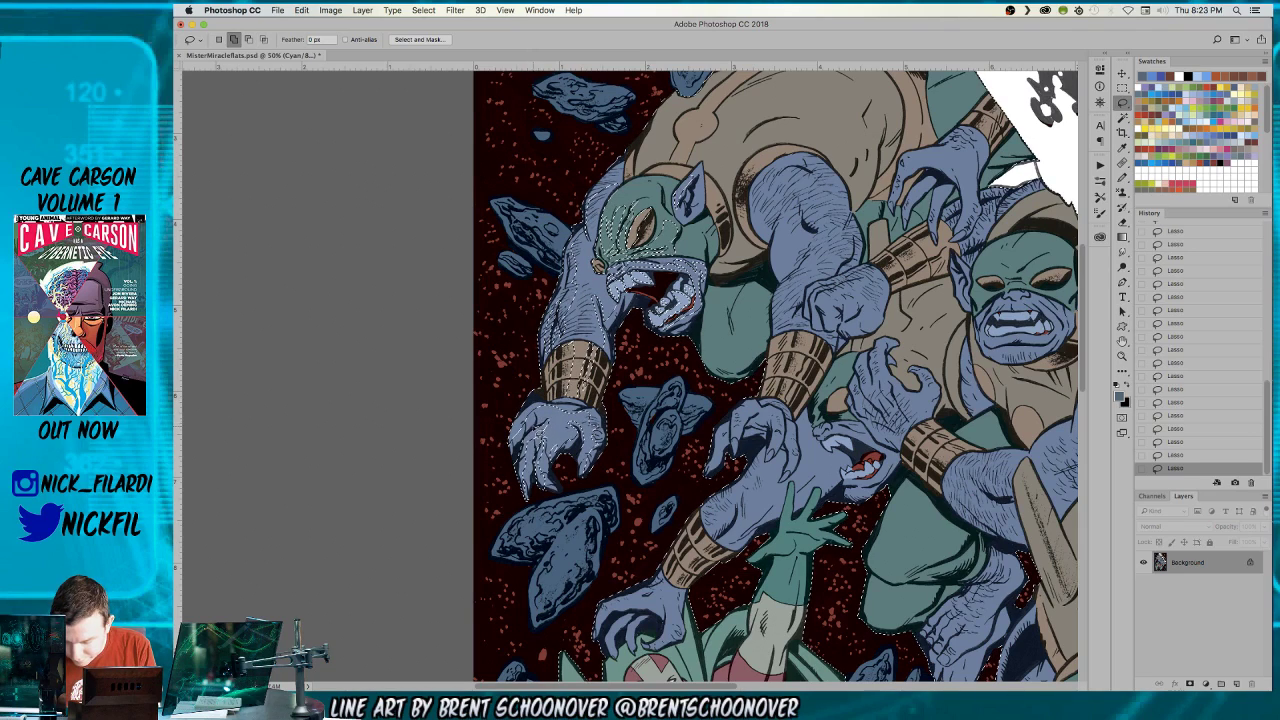
pyautogui.press('alt')
pyautogui.press('shift')
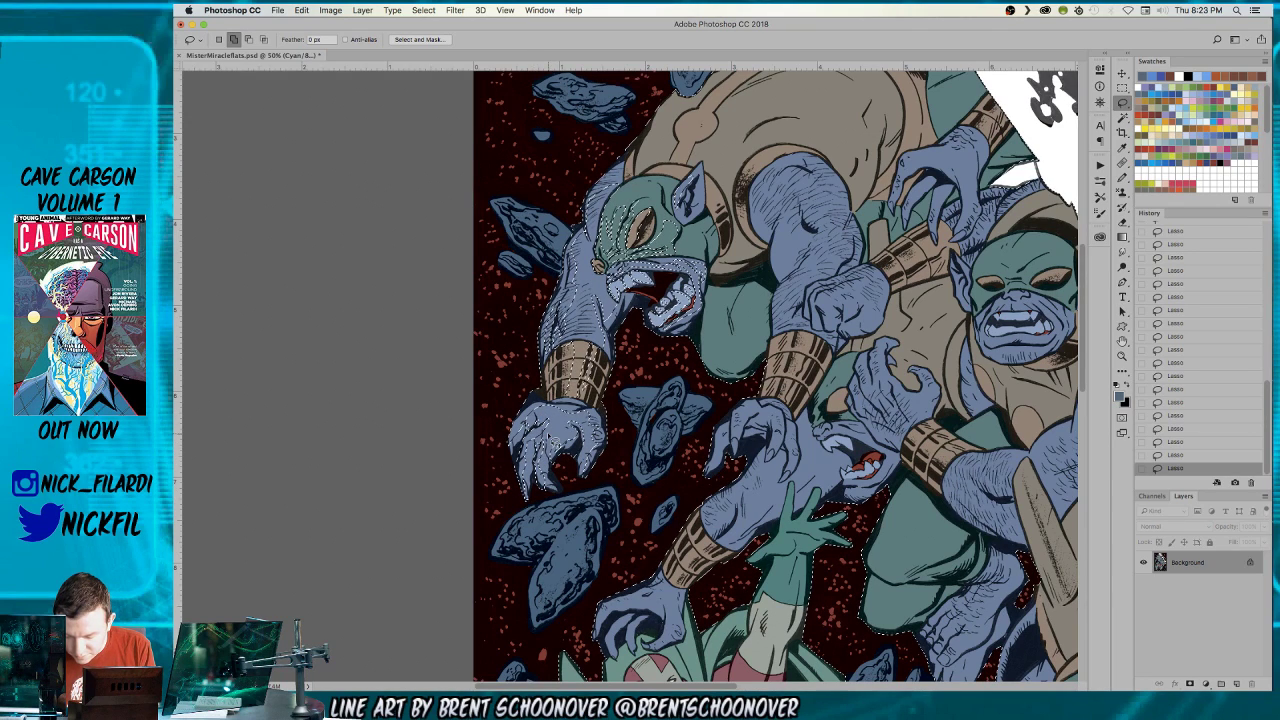
pyautogui.press('alt')
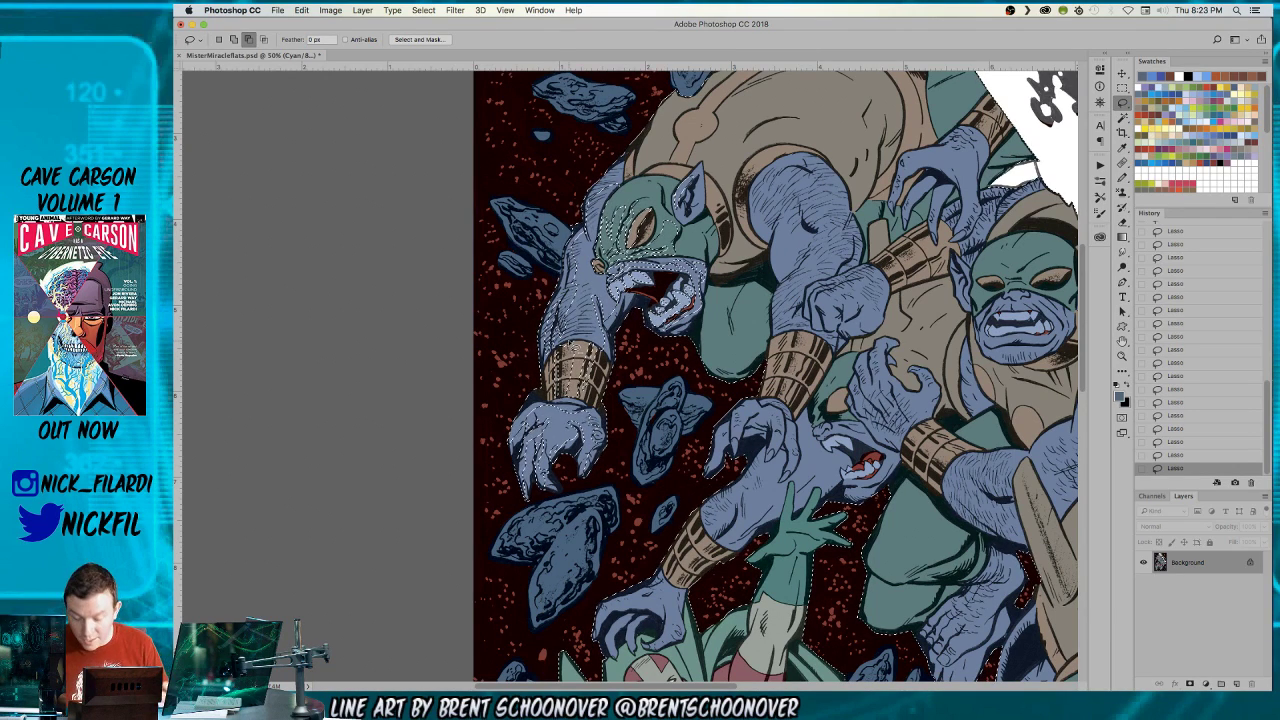
# - Carve a Lasso highlight out of the selection on the green shape below the upper monster's chin
pyautogui.press('space')
pyautogui.moveTo(815, 486)
pyautogui.mouseDown()
pyautogui.moveTo(734, 458)
pyautogui.moveTo(716, 502)
pyautogui.mouseUp()
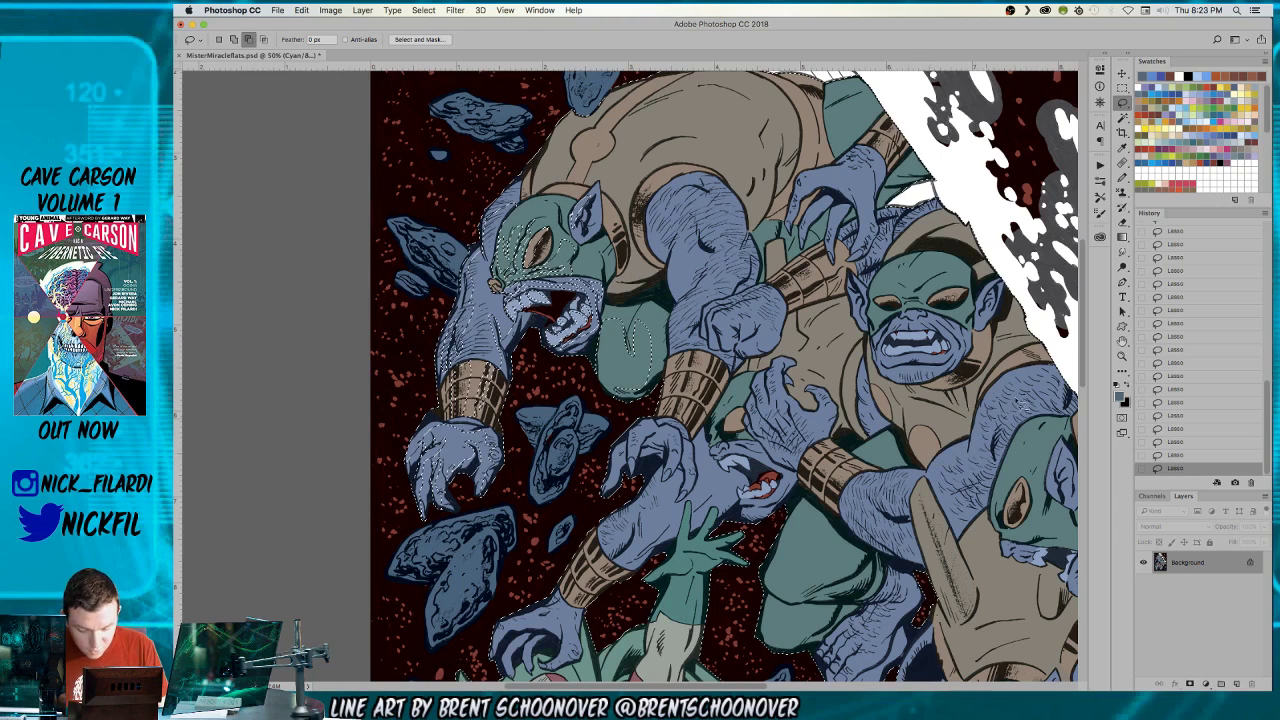
pyautogui.click(1122, 341)
pyautogui.click(1122, 104)
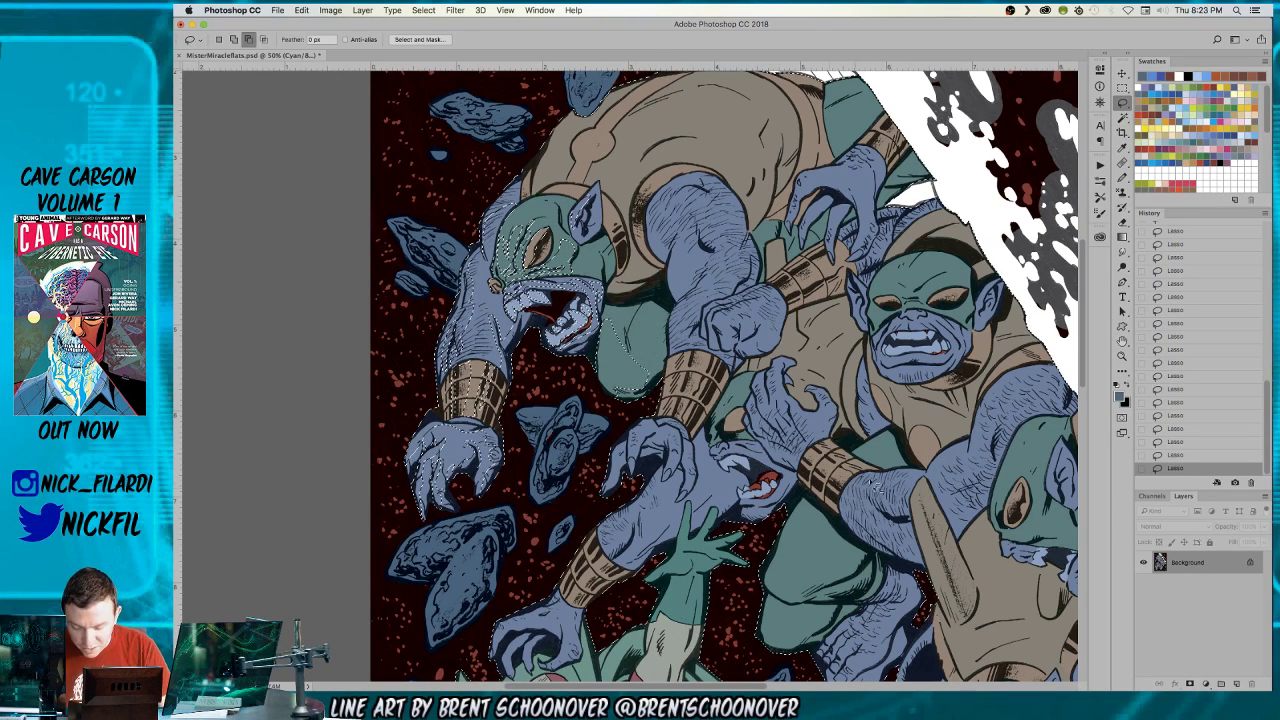
# - Subtract Lasso highlights on the upper monster's inner upper arm and the costume edge around its shoulder
pyautogui.click(1122, 341)
pyautogui.moveTo(813, 422); pyautogui.dragTo(793, 512)
pyautogui.click(1122, 104)
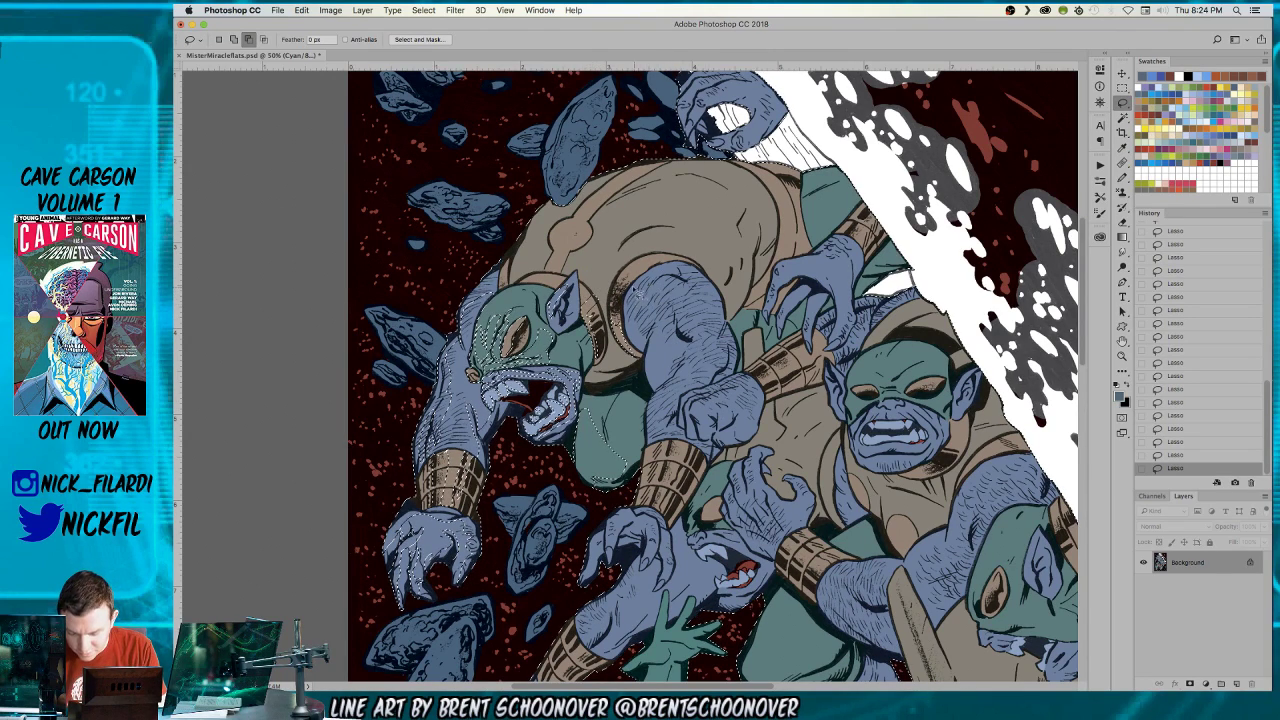
pyautogui.moveTo(655, 385)
pyautogui.mouseDown()
pyautogui.moveTo(688, 368)
pyautogui.moveTo(716, 374)
pyautogui.moveTo(722, 322)
pyautogui.moveTo(678, 322)
pyautogui.moveTo(685, 292)
pyautogui.moveTo(640, 282)
pyautogui.mouseUp()
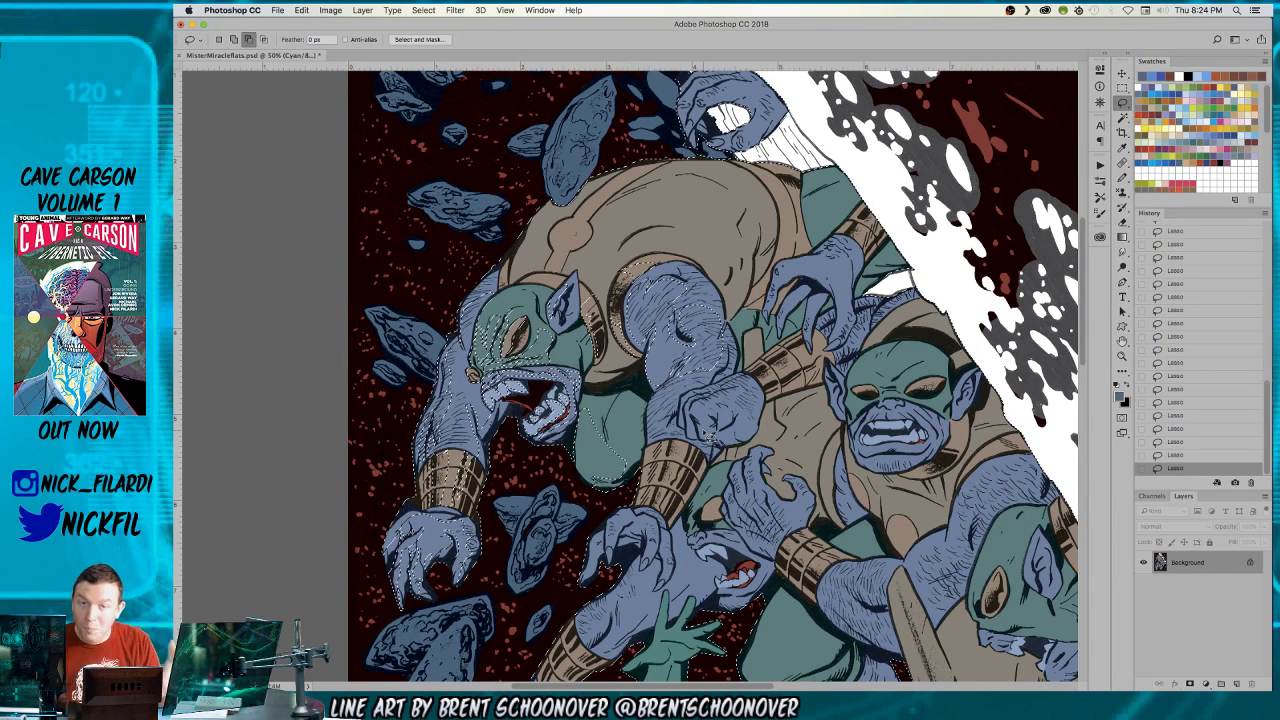
# - Cut Lasso highlights out of the selection on the upper monster's inner forearm and wristband
pyautogui.press('h')
pyautogui.hotkey('ctrl', 'd')
pyautogui.moveTo(798, 452)
pyautogui.mouseDown()
pyautogui.moveTo(780, 498)
pyautogui.moveTo(825, 398)
pyautogui.mouseUp()
pyautogui.moveTo(856, 477); pyautogui.dragTo(787, 449)
pyautogui.click(1121, 103)
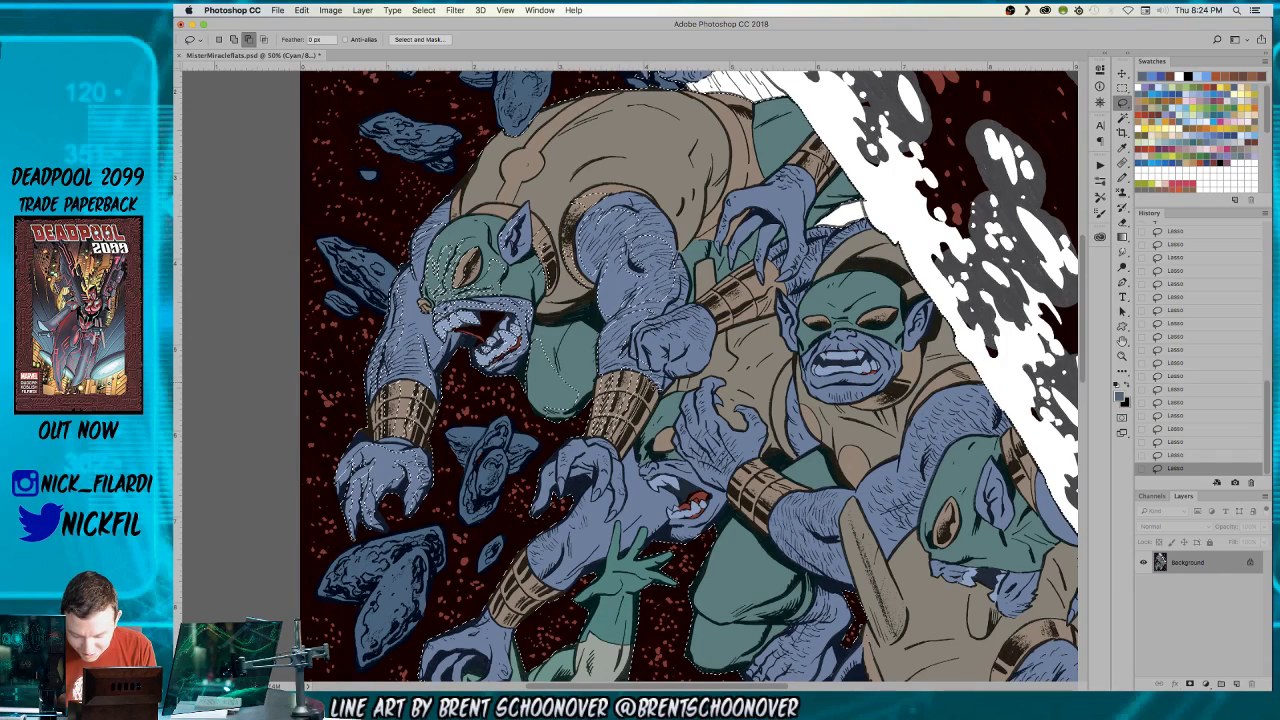
# - Subtract highlight shapes with the Lasso on the clawed hand below the upper monster's inner wristband
pyautogui.press('h')
pyautogui.moveTo(681, 462); pyautogui.dragTo(741, 344)
pyautogui.click(1122, 102)
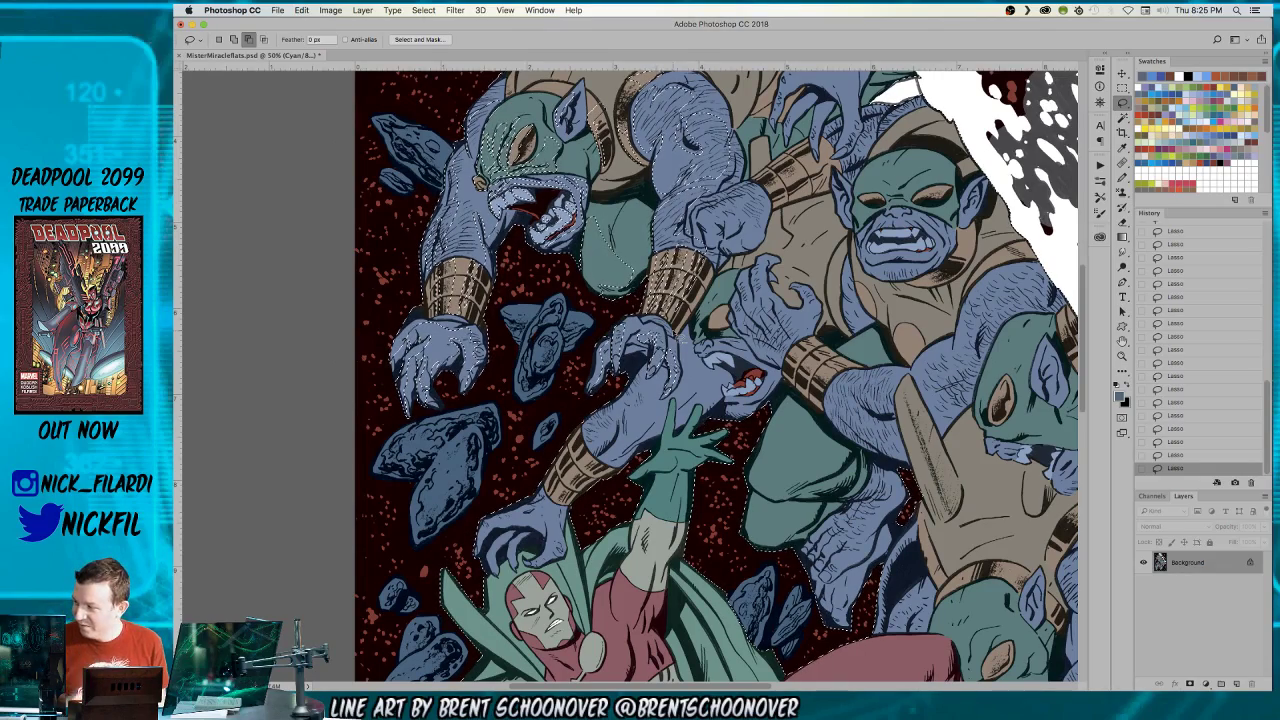
# - Carve Lasso highlights out of the selection across the upper monster's brown costume on the back and side
pyautogui.press('space')
pyautogui.moveTo(728, 406)
pyautogui.mouseDown()
pyautogui.moveTo(798, 366)
pyautogui.moveTo(706, 468)
pyautogui.mouseUp()
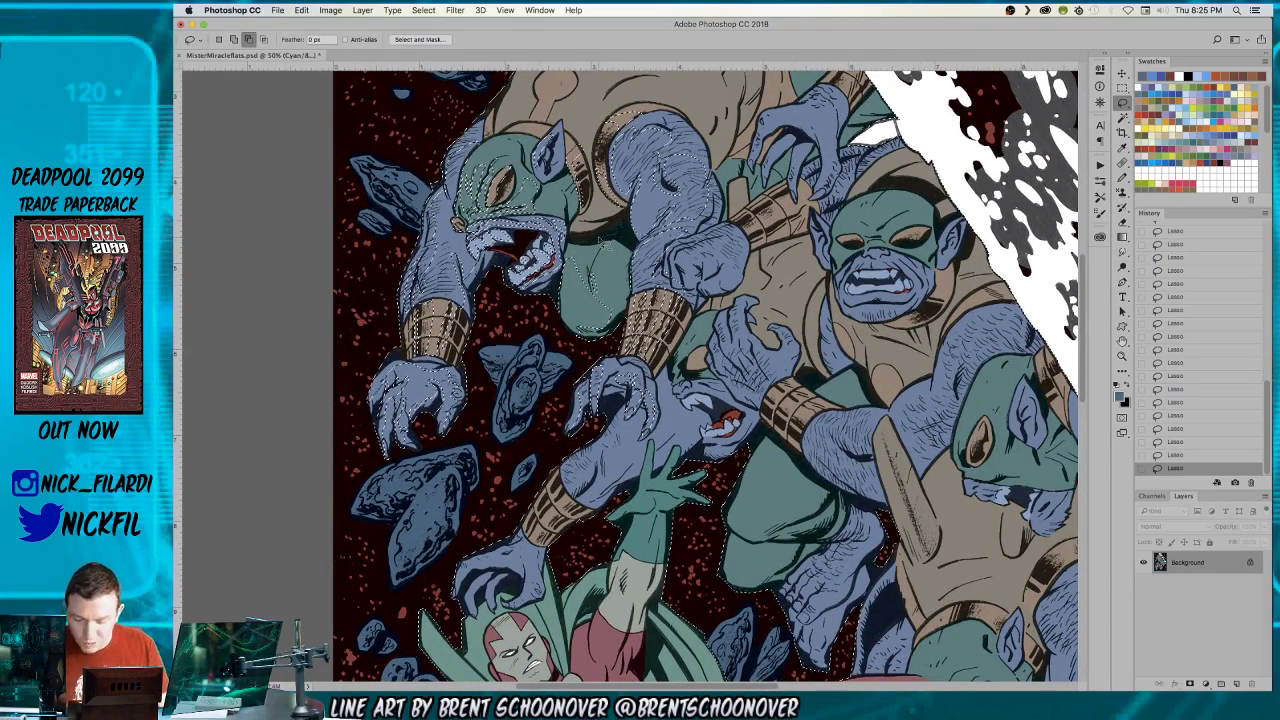
pyautogui.moveTo(779, 265); pyautogui.dragTo(779, 425)
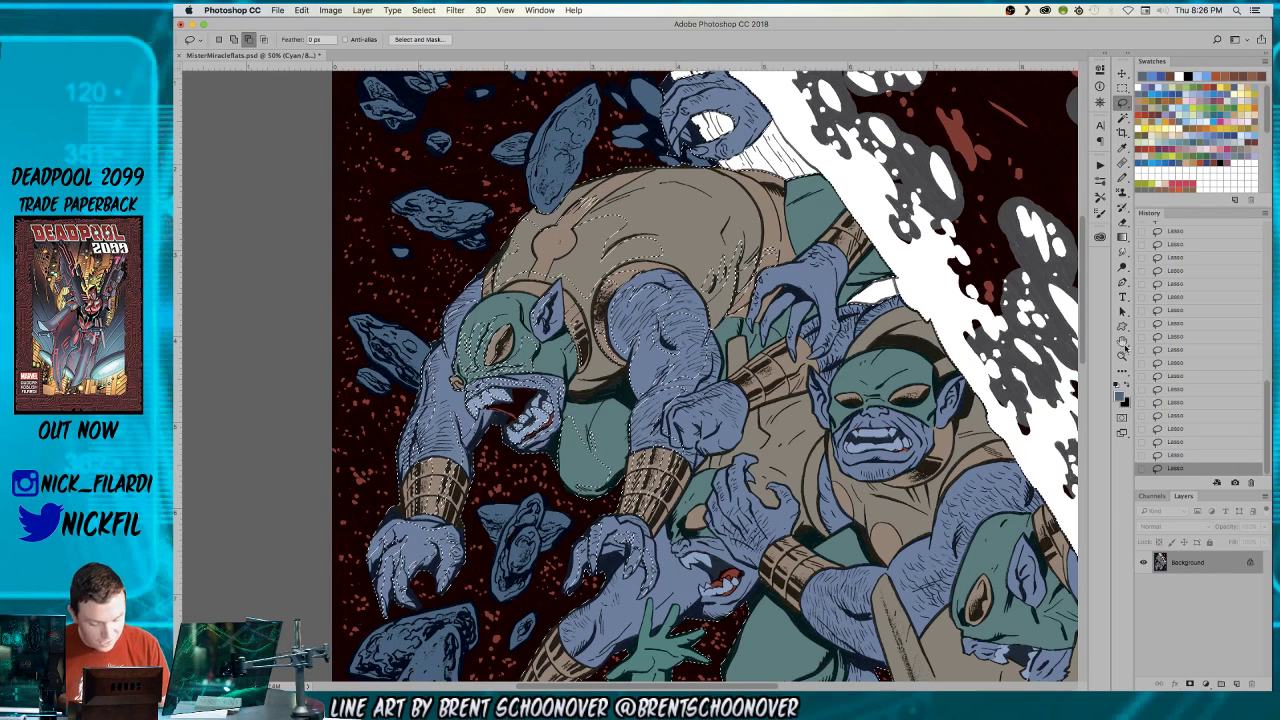
# - Subtract Lasso highlights from the selection on the forearm of the monster reaching for the hero's head
pyautogui.press('space')
pyautogui.moveTo(781, 443)
pyautogui.mouseDown()
pyautogui.moveTo(780, 371)
pyautogui.moveTo(705, 341)
pyautogui.mouseUp()
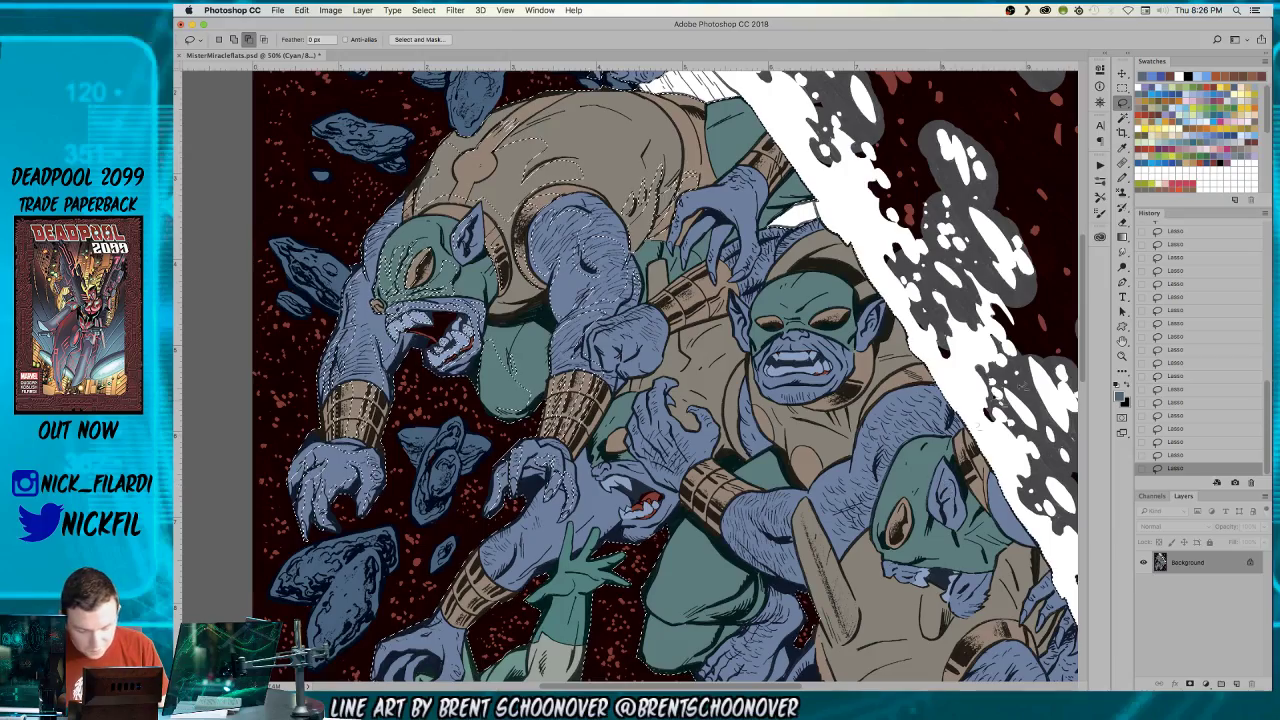
pyautogui.press('space')
pyautogui.moveTo(791, 409); pyautogui.dragTo(833, 221)
pyautogui.click(1122, 103)
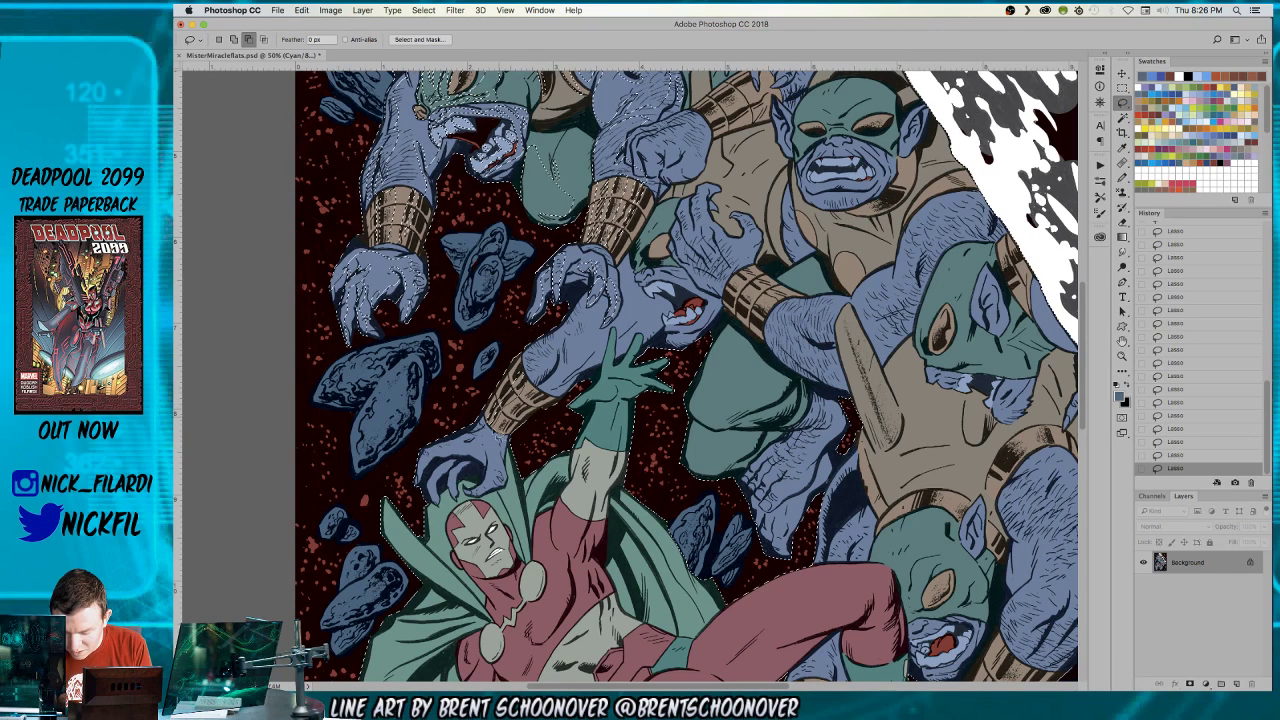
pyautogui.press('shift')
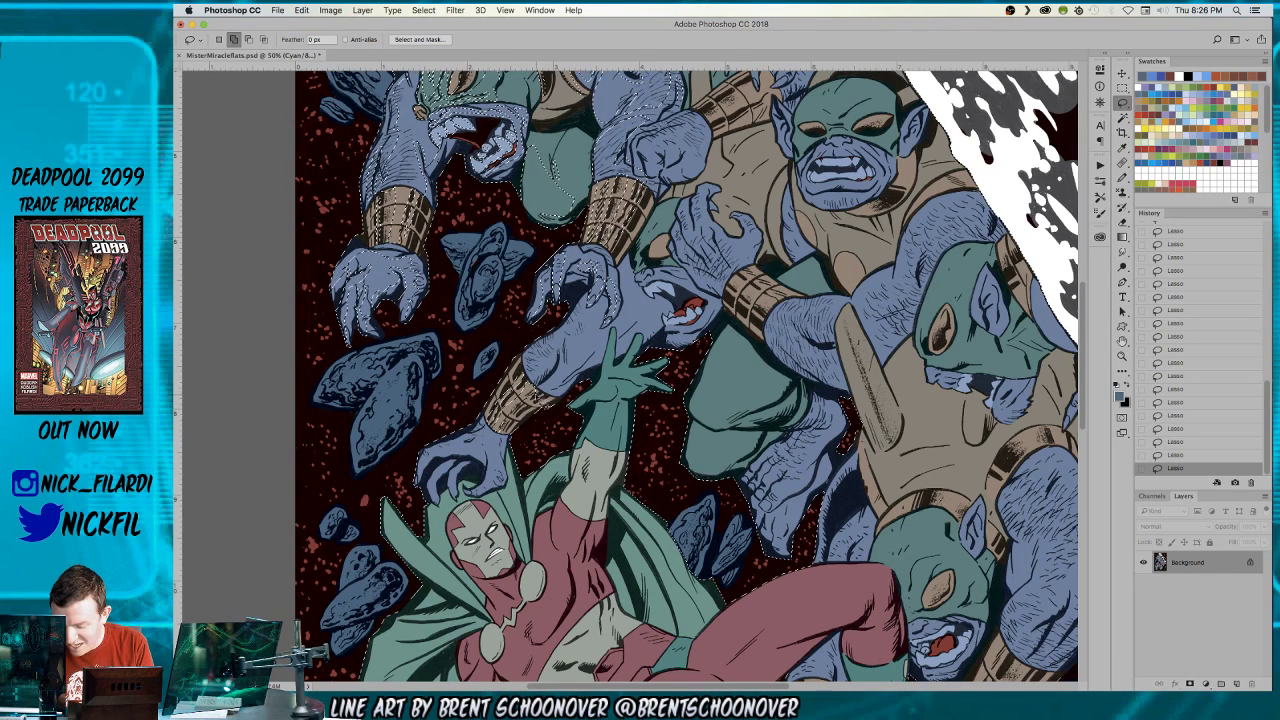
pyautogui.press('alt')
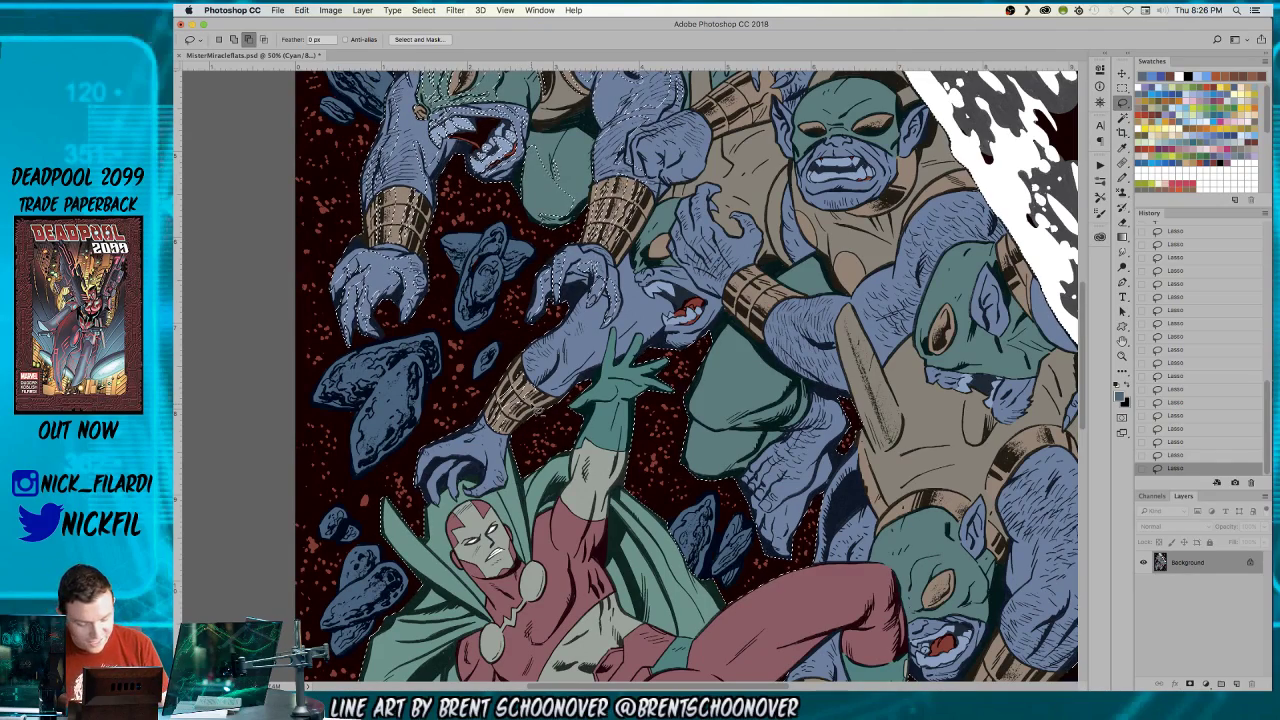
# - Cut Lasso highlights out of the selection on the wristband and hand gripping the hero's hood
pyautogui.press('space')
pyautogui.moveTo(710, 448); pyautogui.dragTo(793, 366)
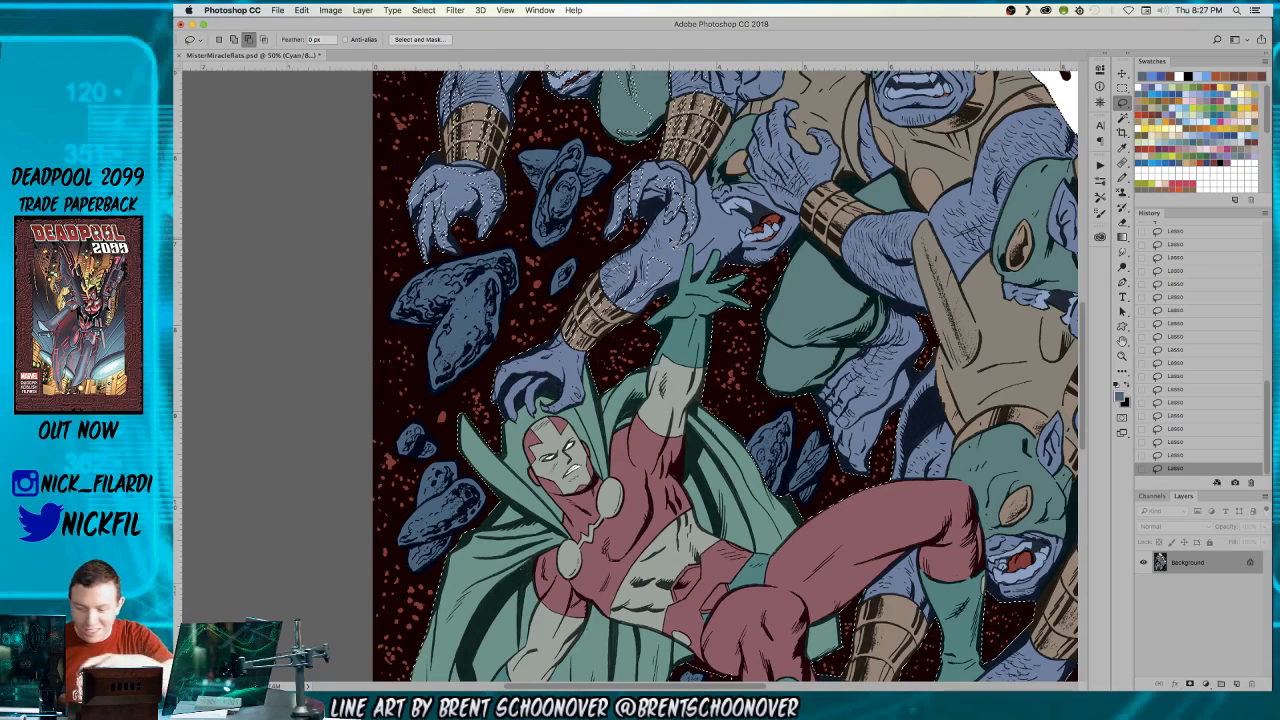
pyautogui.press('space')
pyautogui.moveTo(916, 283)
pyautogui.mouseDown()
pyautogui.moveTo(964, 271)
pyautogui.moveTo(993, 233)
pyautogui.mouseUp()
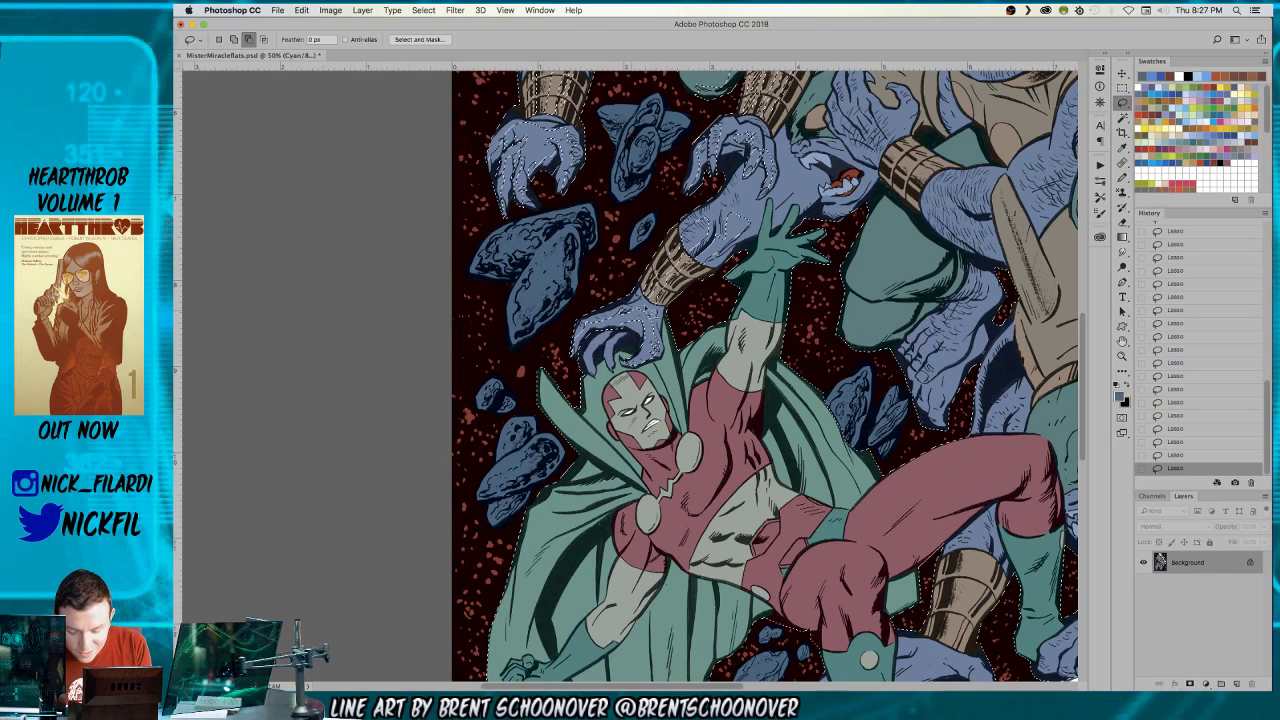
# - Carve Lasso highlights out of the selection on the open-mouthed face of the monster grabbing the hero
pyautogui.click(1122, 341)
pyautogui.moveTo(782, 407); pyautogui.dragTo(722, 477)
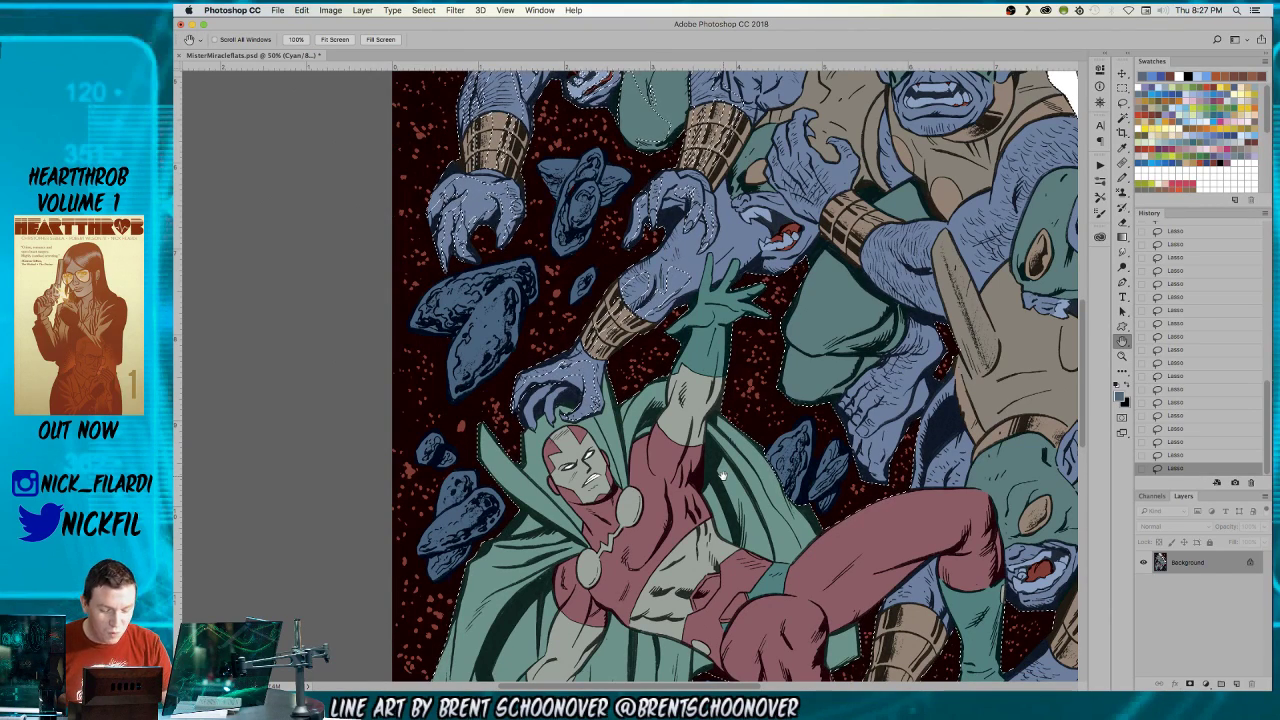
pyautogui.moveTo(814, 402); pyautogui.dragTo(753, 482)
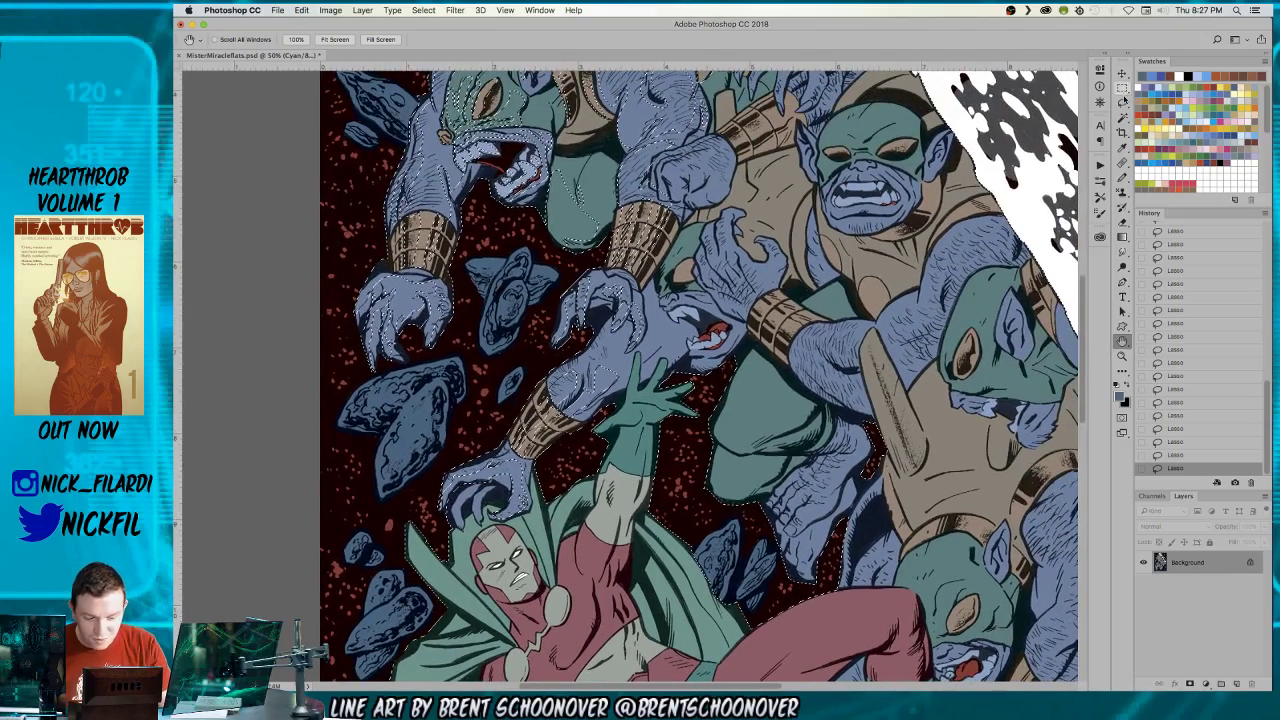
pyautogui.press('l')
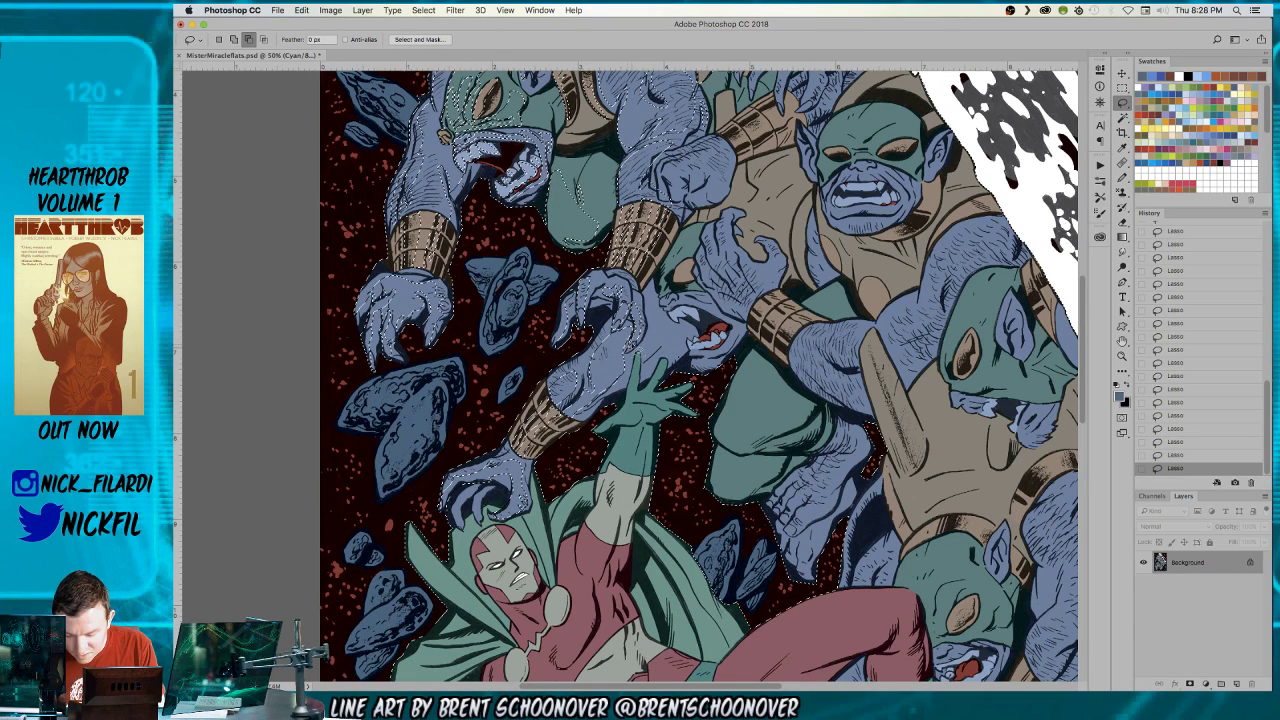
pyautogui.moveTo(645, 302)
pyautogui.mouseDown()
pyautogui.moveTo(688, 338)
pyautogui.moveTo(634, 390)
pyautogui.mouseUp()
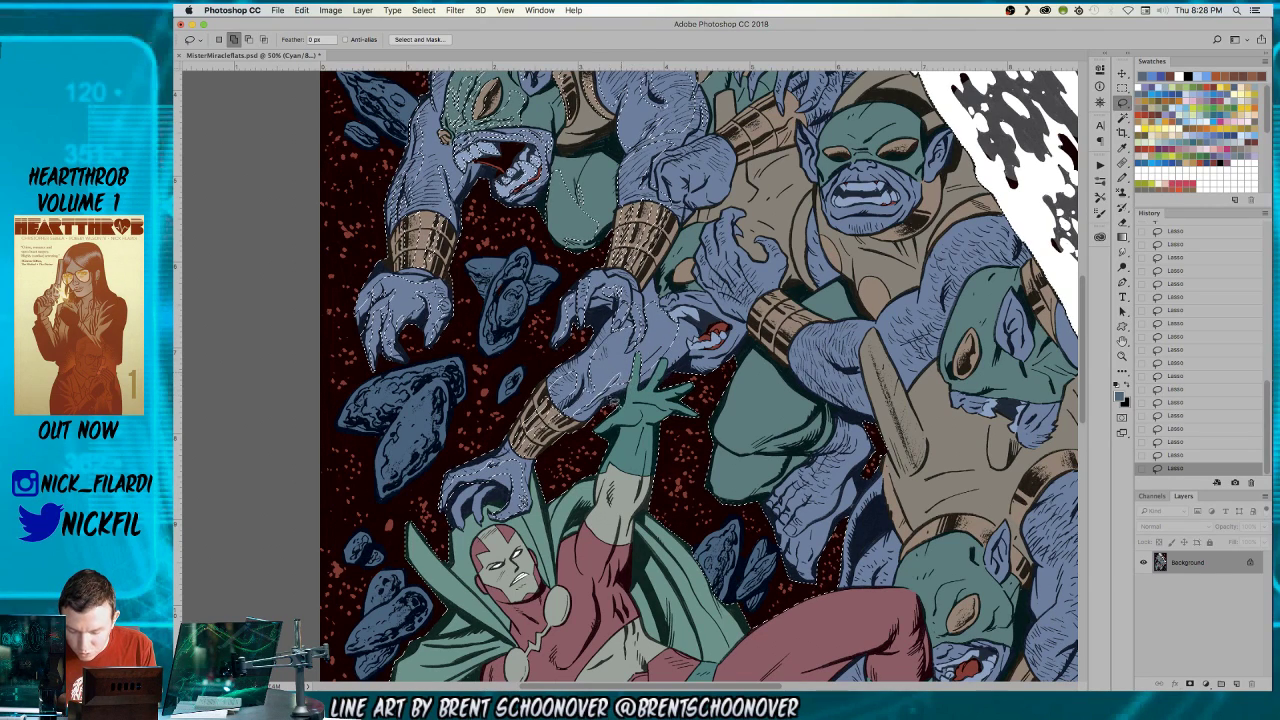
pyautogui.press('alt')
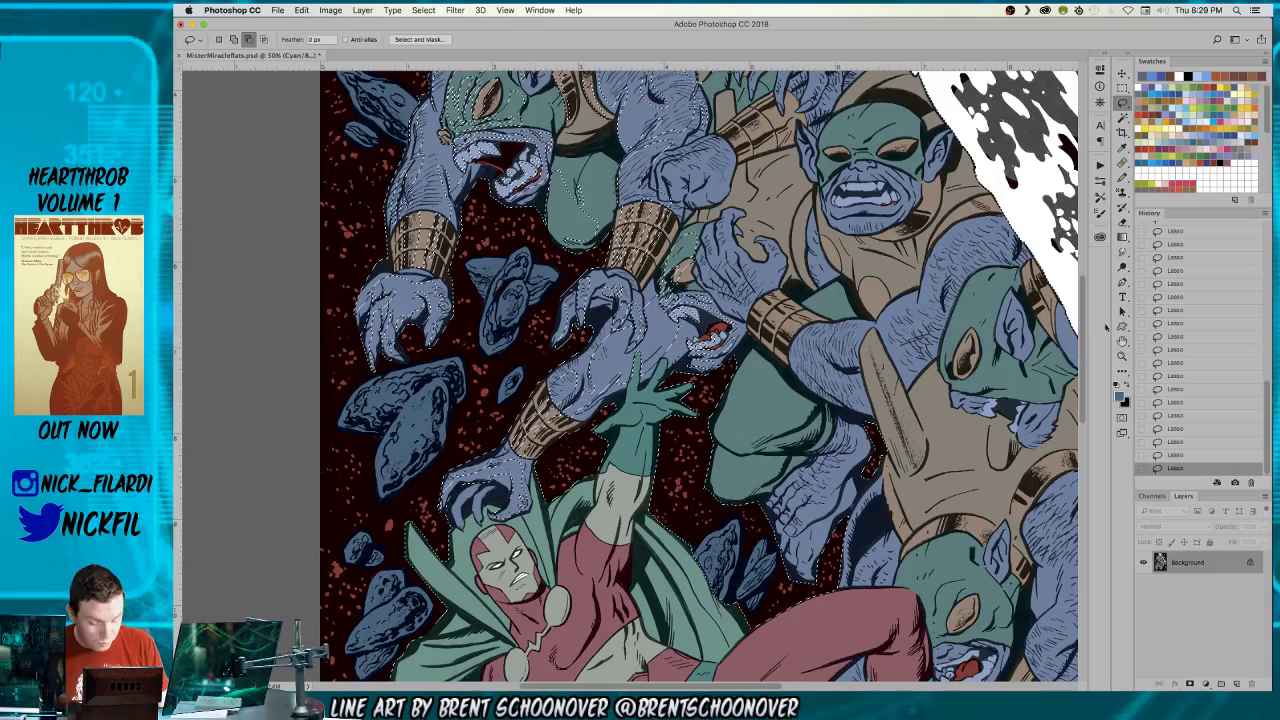
# - Subtract Lasso highlights on the clawed hand above the central monster's head and on the brown wristband beneath it
pyautogui.click(1123, 341)
pyautogui.moveTo(845, 360); pyautogui.dragTo(730, 495)
pyautogui.press('l')
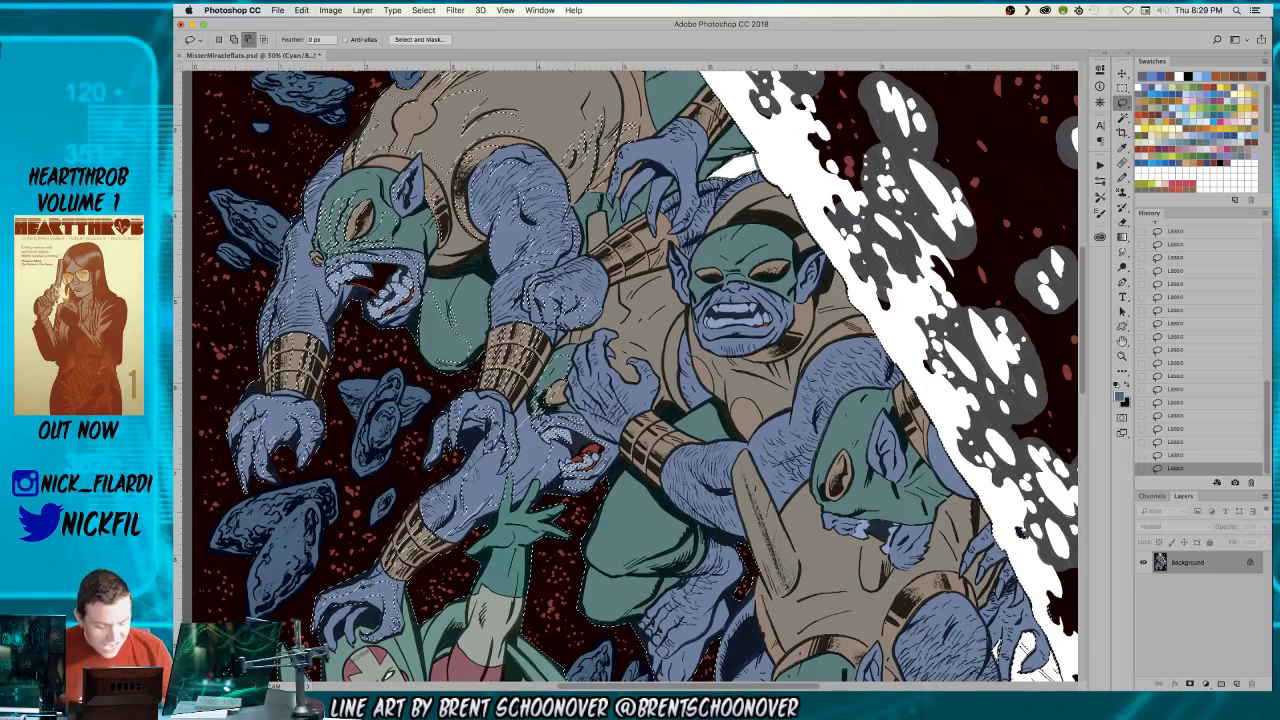
pyautogui.press('space')
pyautogui.moveTo(795, 482)
pyautogui.mouseDown()
pyautogui.moveTo(769, 387)
pyautogui.moveTo(820, 448)
pyautogui.mouseUp()
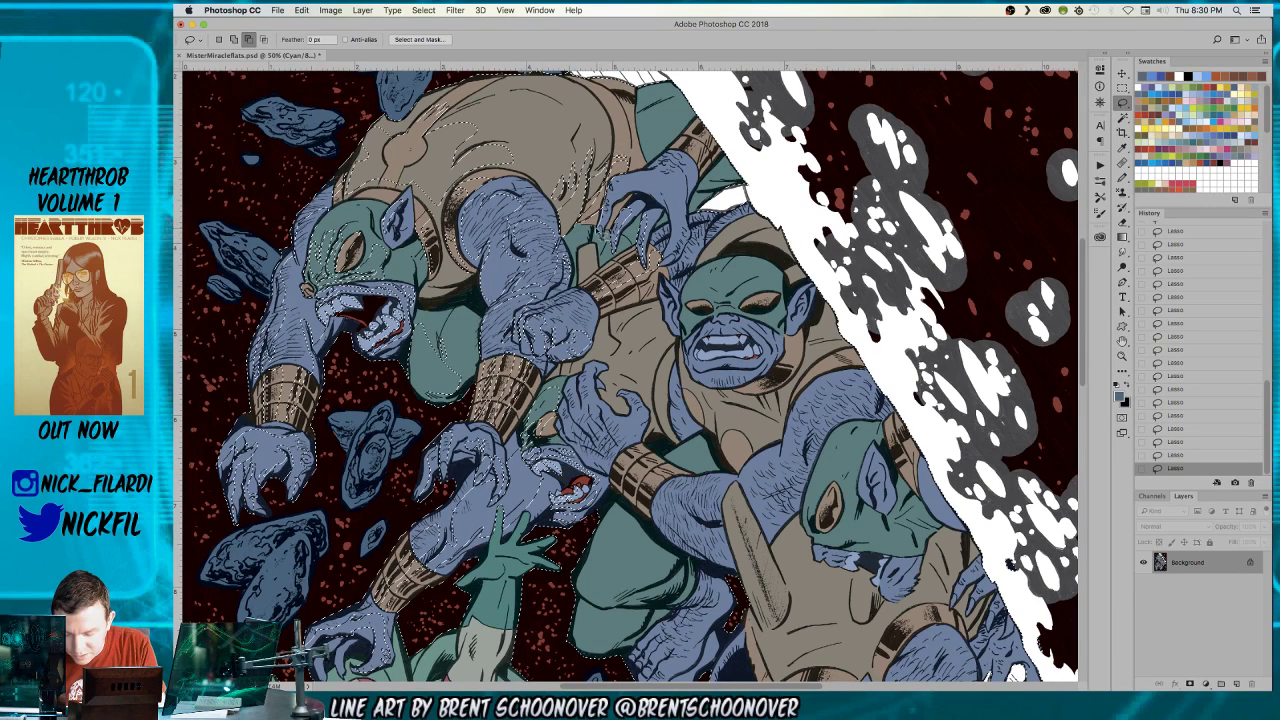
pyautogui.press('shift')
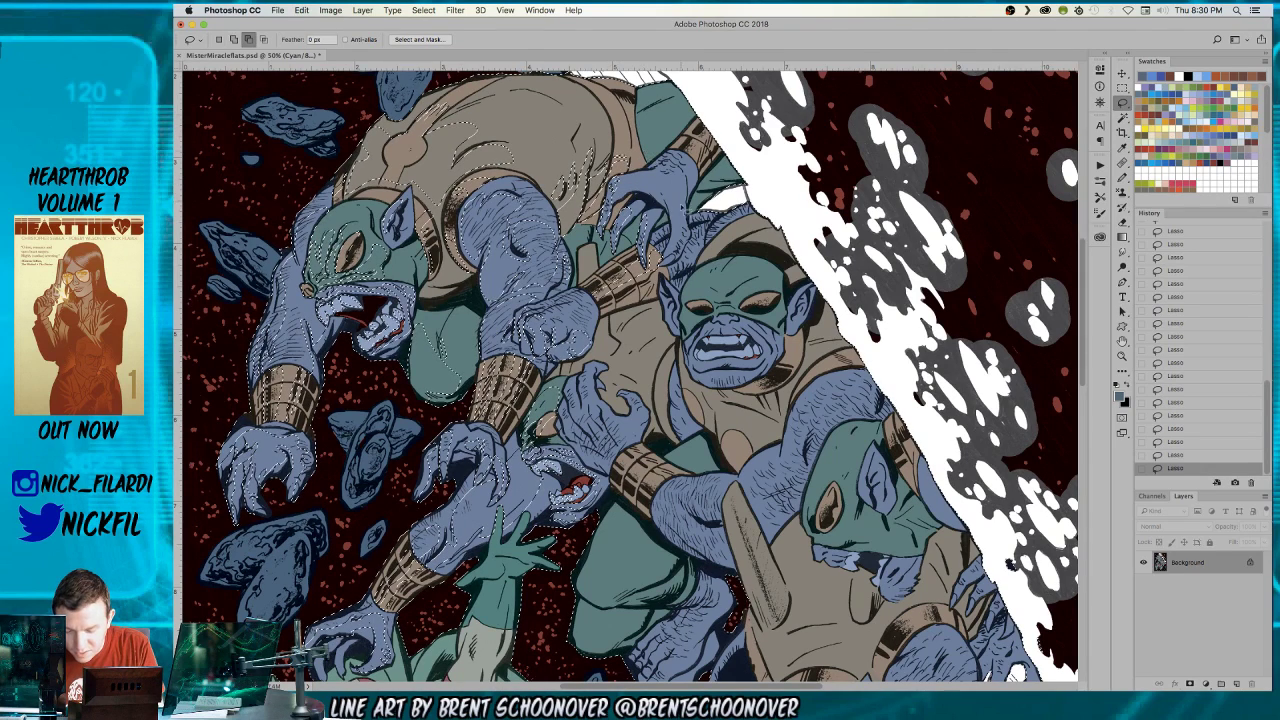
pyautogui.press('alt')
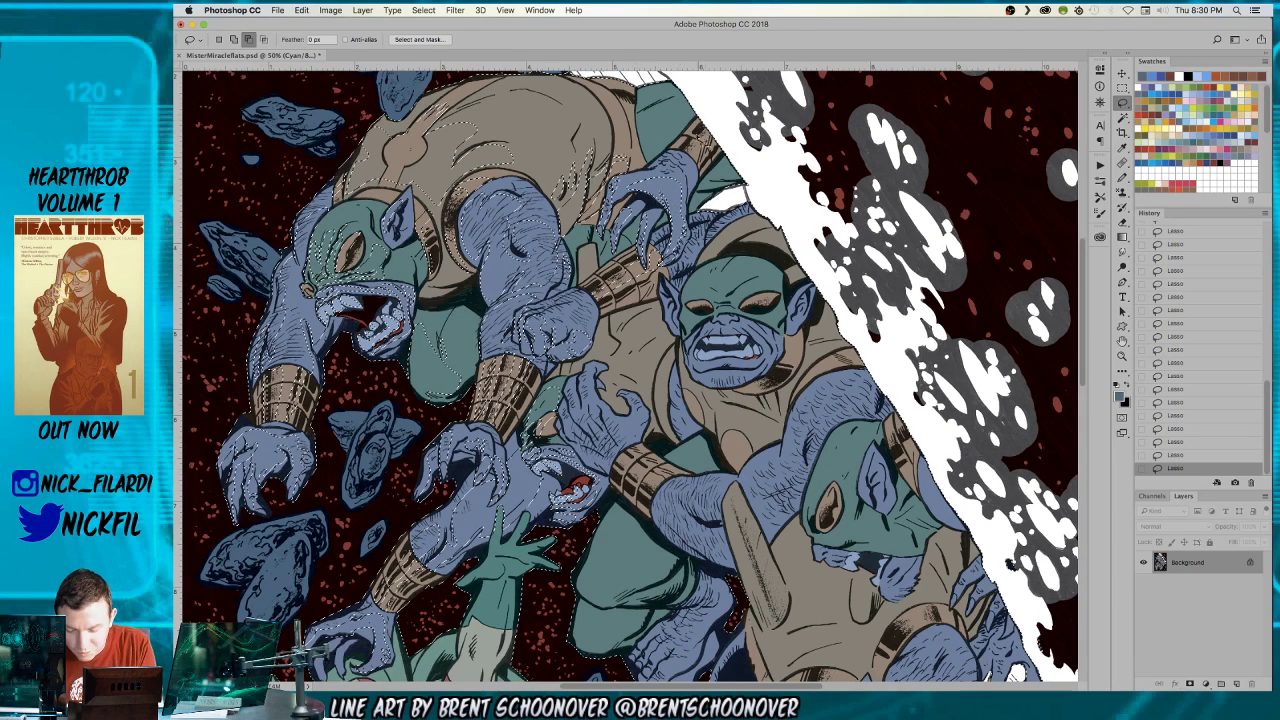
pyautogui.press('space')
pyautogui.moveTo(958, 378); pyautogui.dragTo(970, 440)
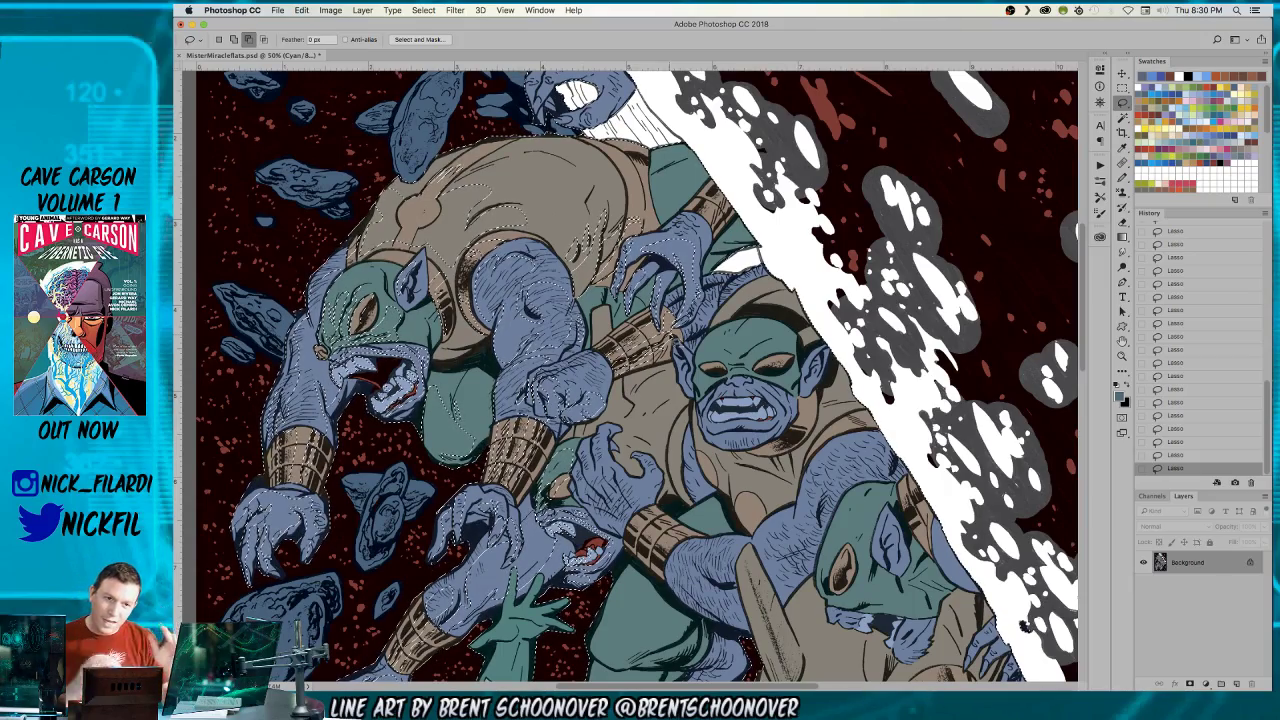
# - Carve Lasso highlights out of the selection on the central monster's masked face, neck and chest, undoing one stray change
pyautogui.press('space')
pyautogui.moveTo(751, 495)
pyautogui.mouseDown()
pyautogui.moveTo(855, 328)
pyautogui.moveTo(815, 330)
pyautogui.moveTo(712, 393)
pyautogui.mouseUp()
pyautogui.click(1122, 103)
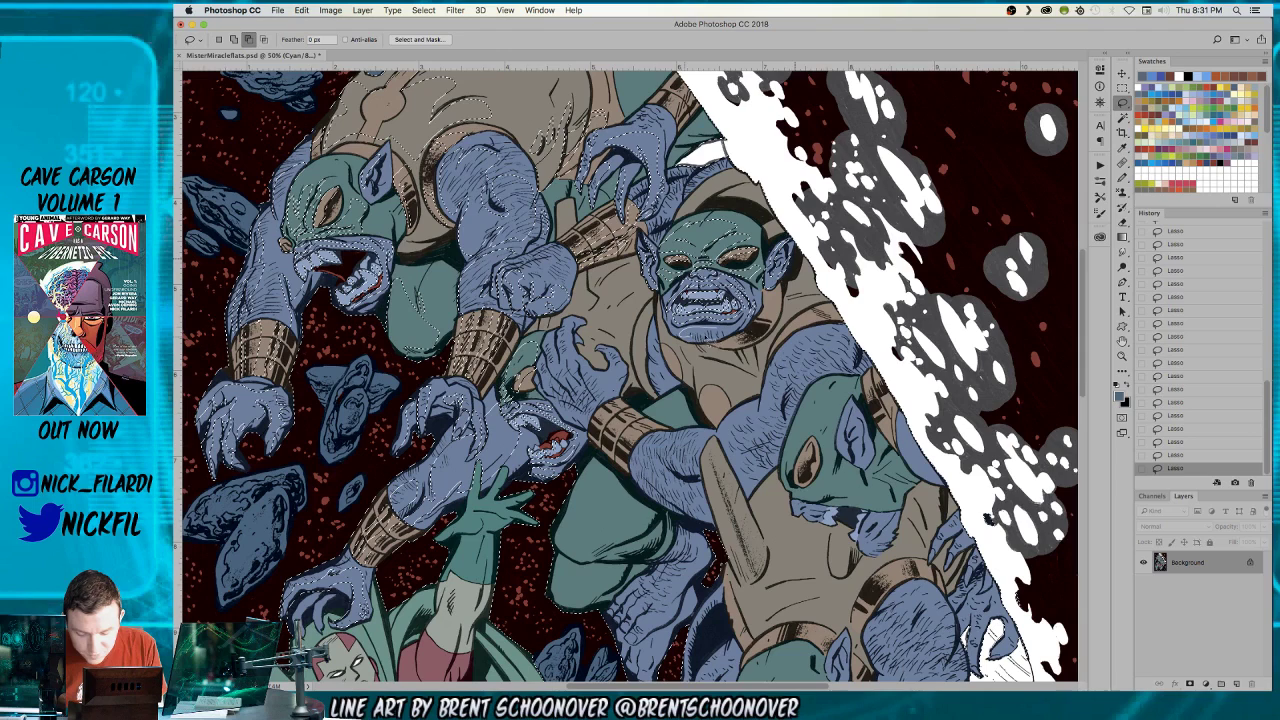
pyautogui.press('super+z')
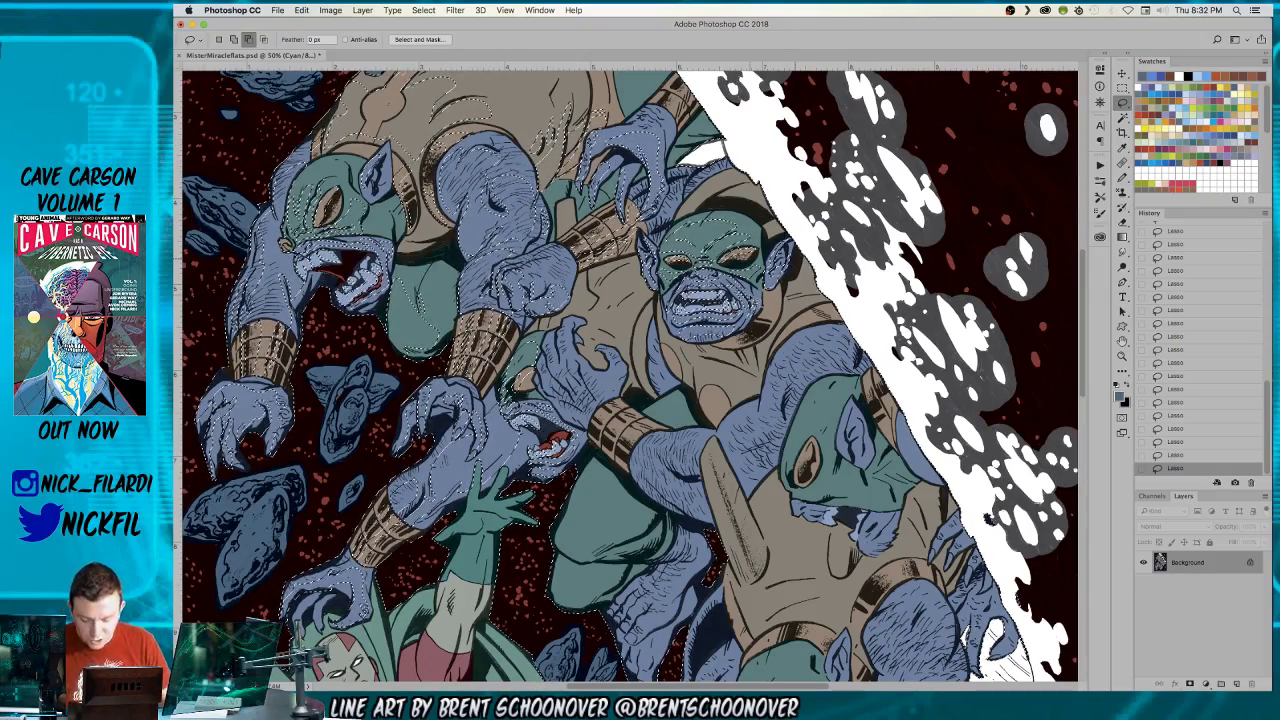
pyautogui.press('space')
pyautogui.moveTo(808, 490); pyautogui.dragTo(687, 445)
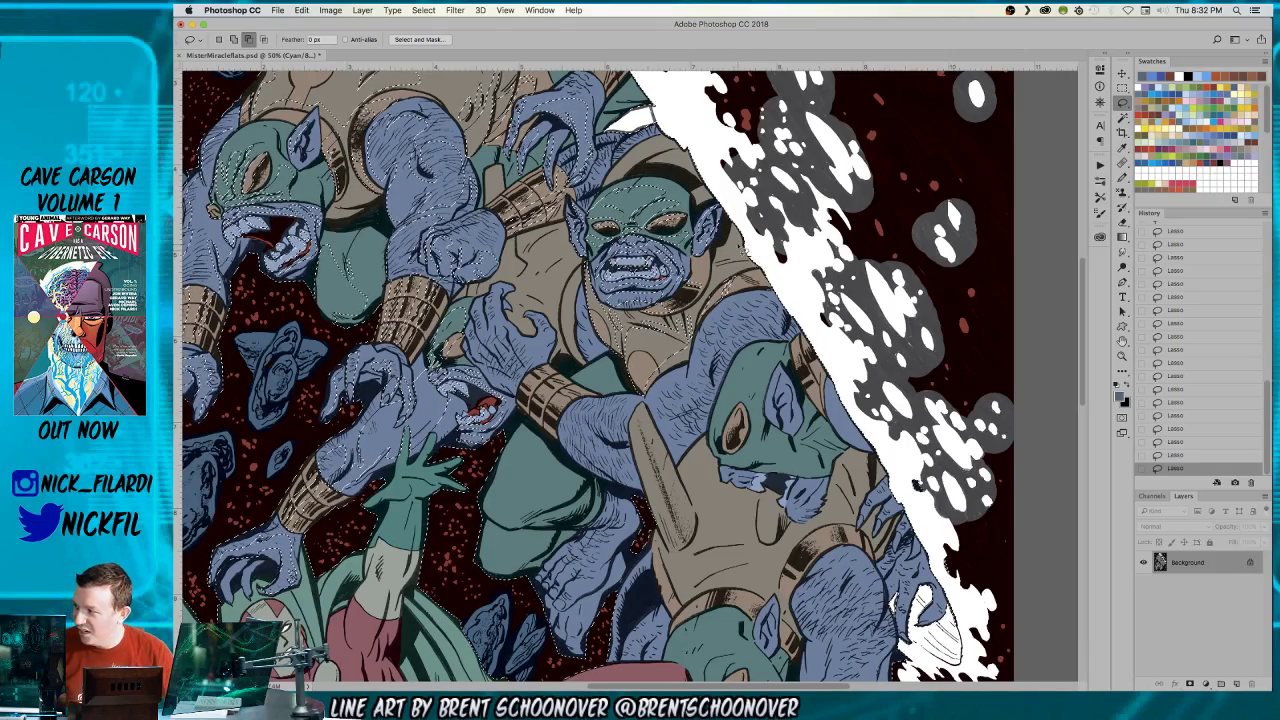
# - Bring up the browser to view the tweet with the coloured Spider-Man artwork, and return to Photoshop
pyautogui.press('super+d')
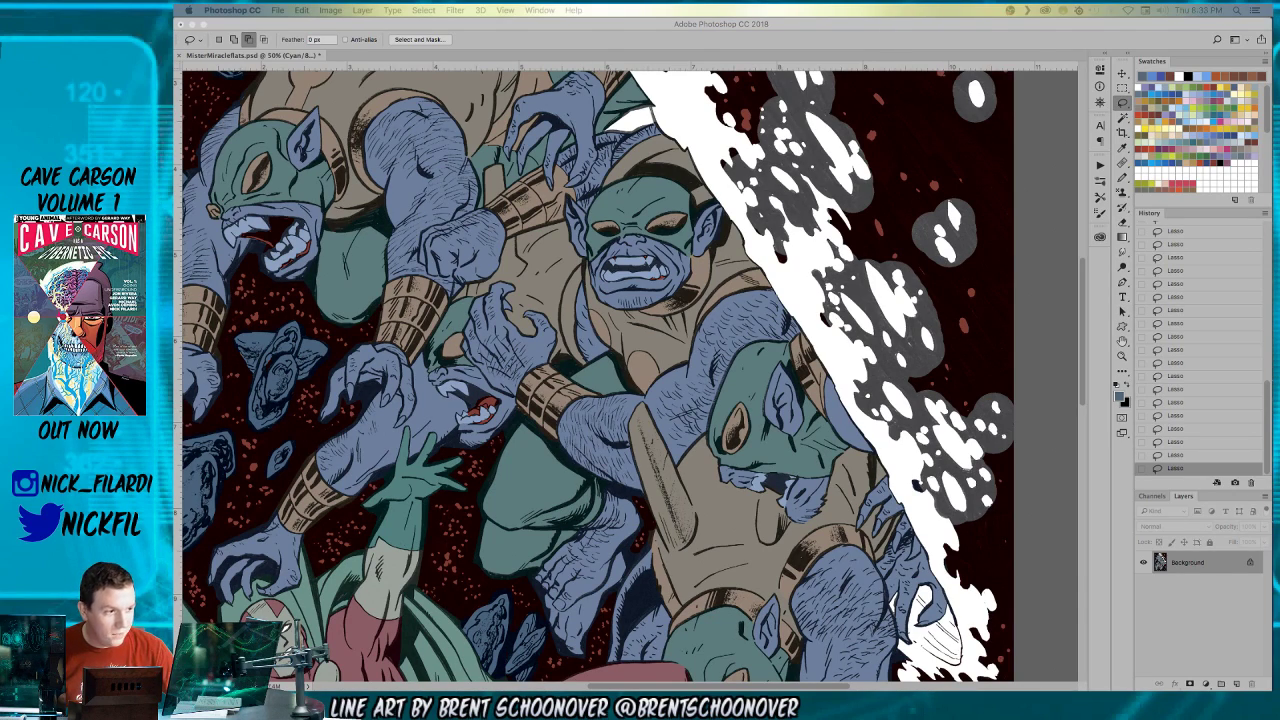
pyautogui.moveTo(697, 715); pyautogui.dragTo(690, 45)
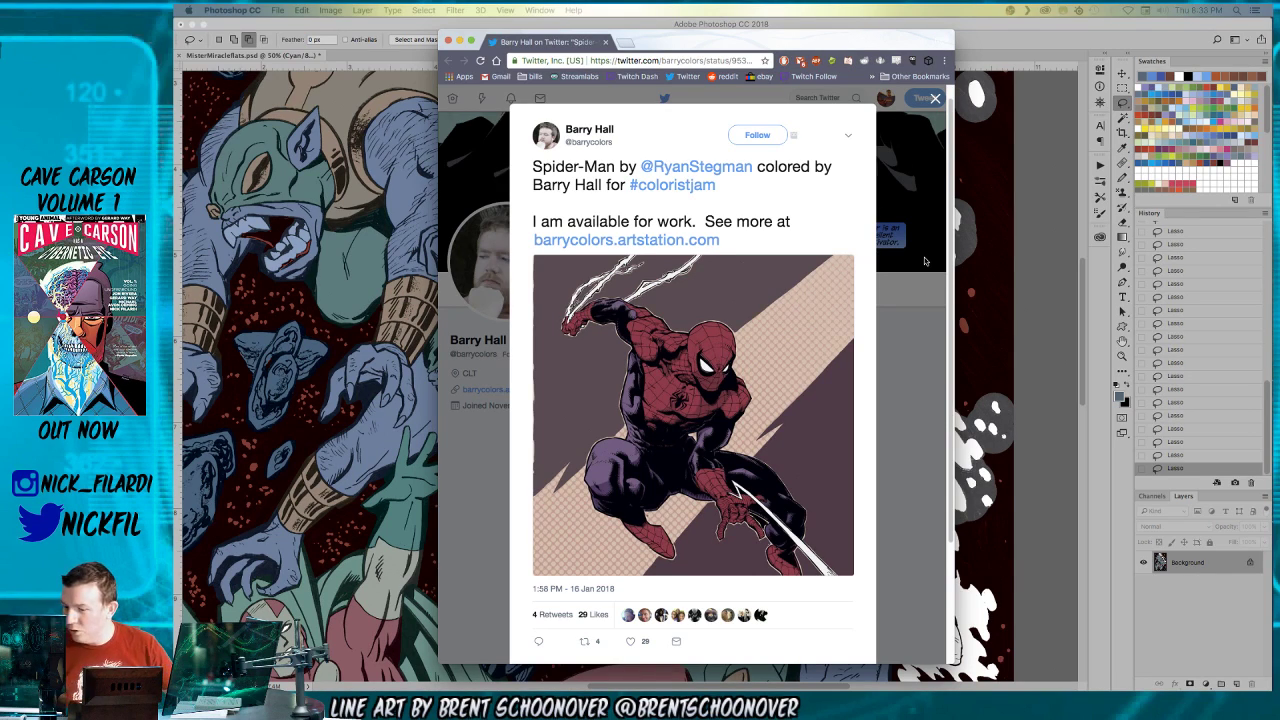
pyautogui.moveTo(700, 43); pyautogui.dragTo(1279, 36)
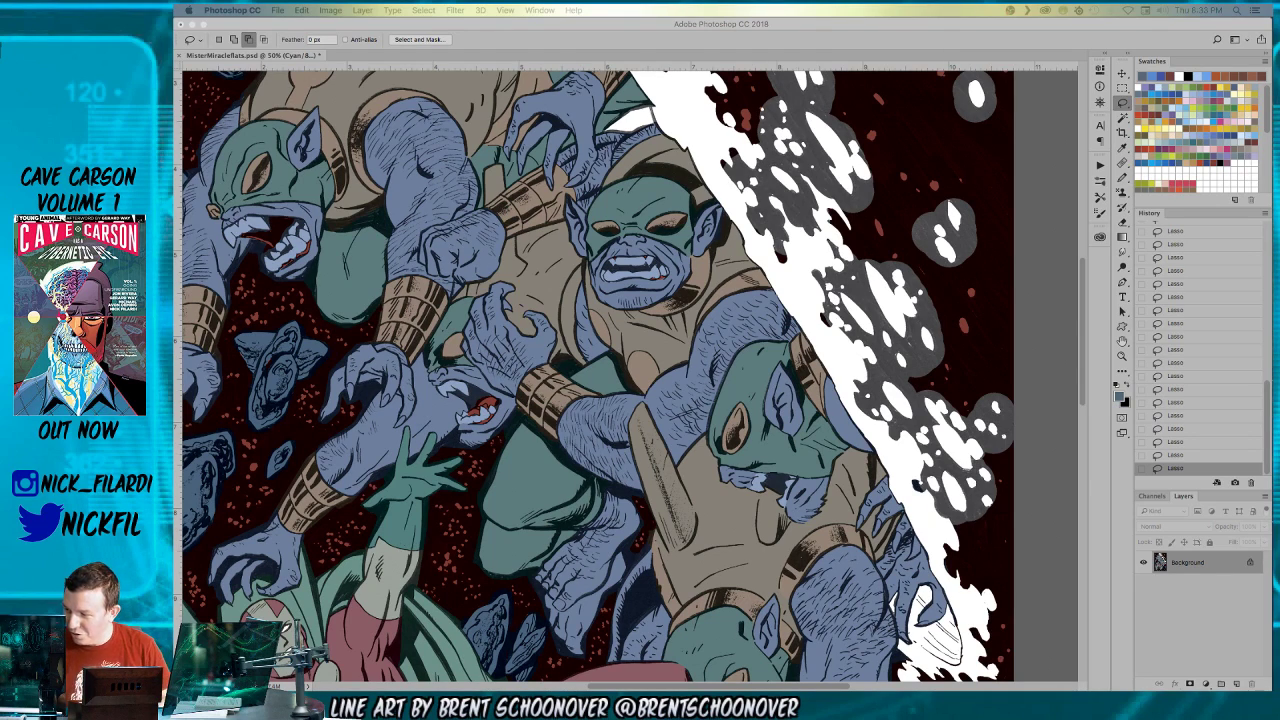
pyautogui.click(770, 344)
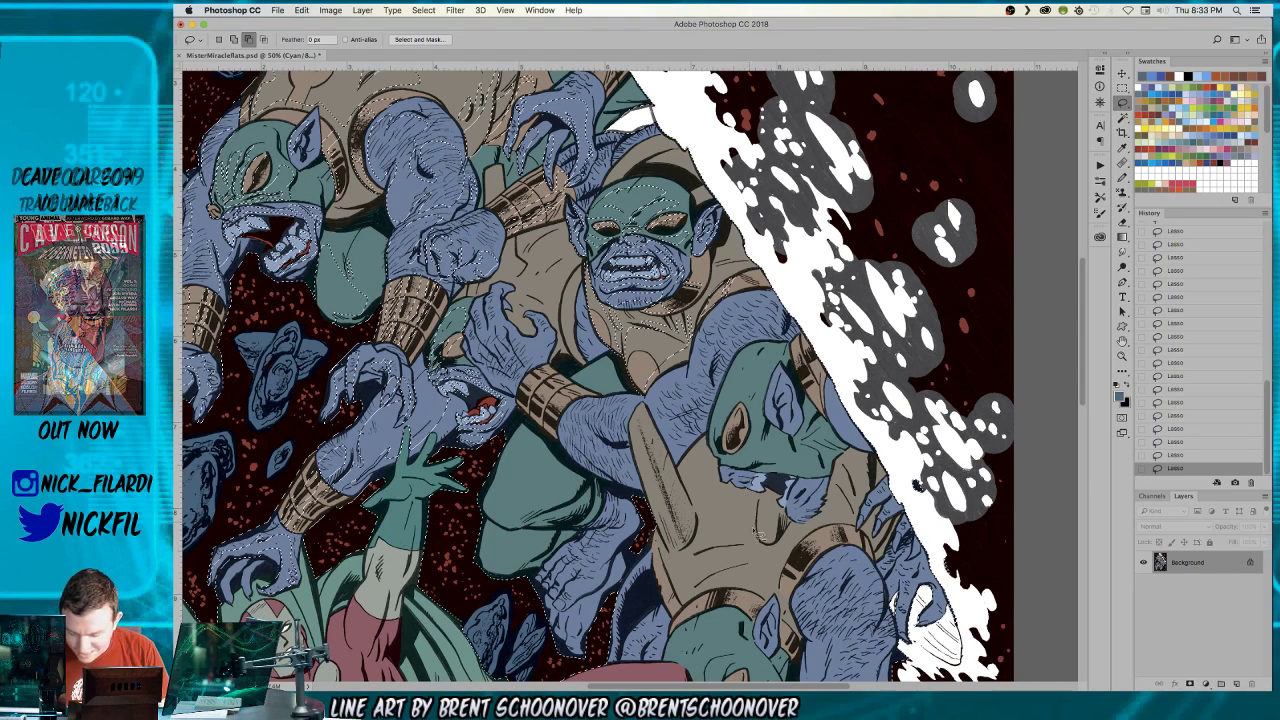
# - Subtract Lasso highlights on the central monster's shoulder and the lower chest area of its brown costume
pyautogui.press('space')
pyautogui.moveTo(917, 485); pyautogui.dragTo(1012, 455)
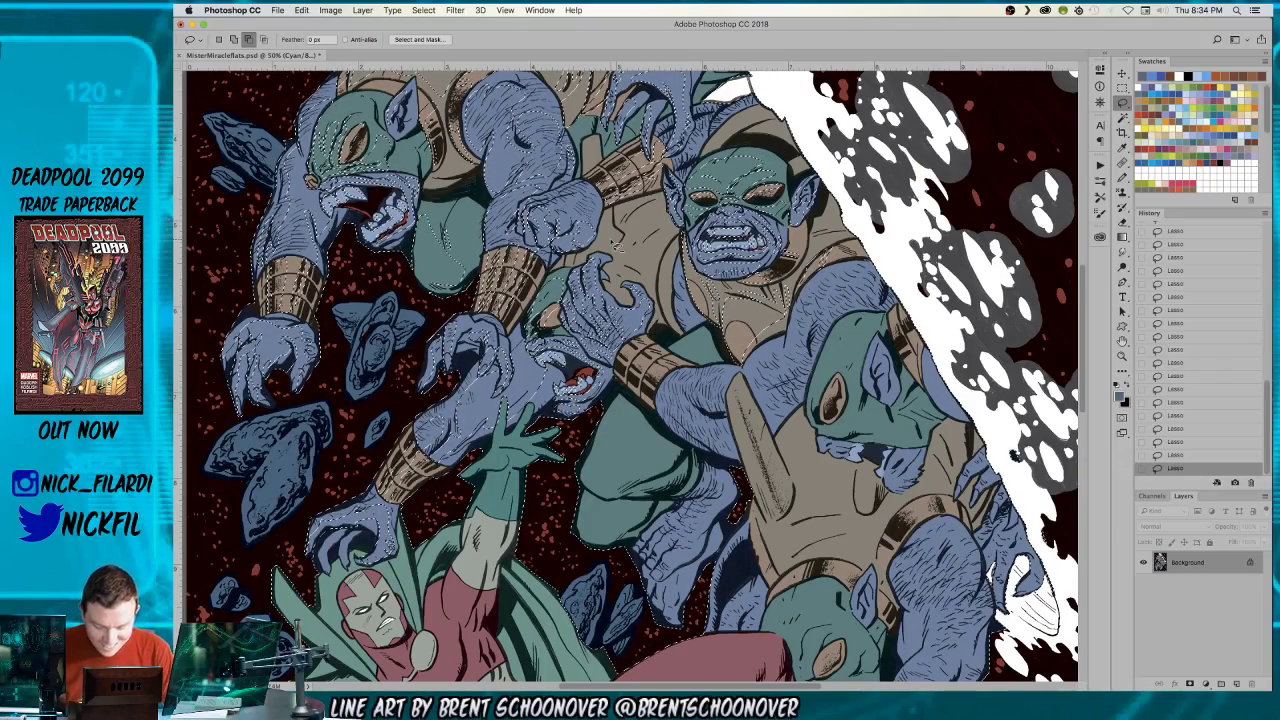
pyautogui.click(1122, 340)
pyautogui.scroll(-5, 630, 375)
pyautogui.click(1122, 103)
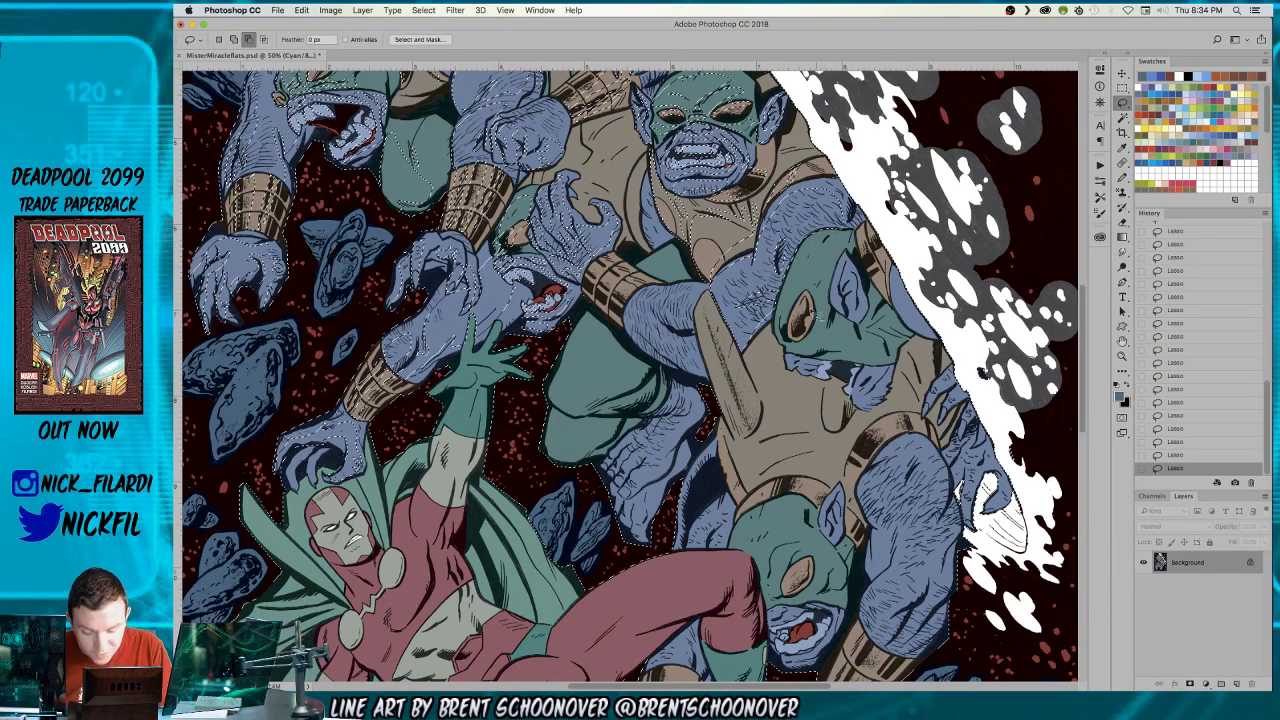
pyautogui.moveTo(630, 320)
pyautogui.mouseDown()
pyautogui.moveTo(668, 353)
pyautogui.moveTo(698, 354)
pyautogui.moveTo(632, 320)
pyautogui.mouseUp()
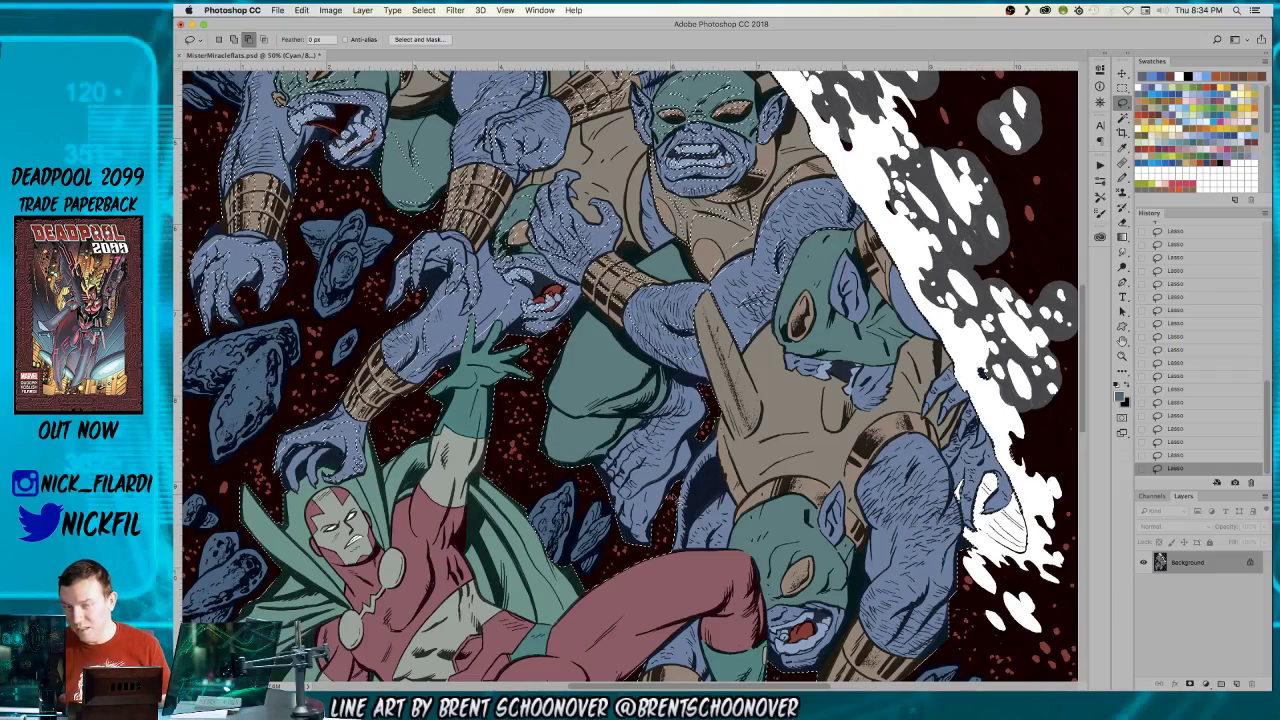
# - Cut Lasso highlights out of the selection on the central monster's raised clawed hand, wristband and arm
pyautogui.press('space')
pyautogui.moveTo(713, 430)
pyautogui.mouseDown()
pyautogui.moveTo(852, 480)
pyautogui.moveTo(878, 412)
pyautogui.moveTo(870, 432)
pyautogui.mouseUp()
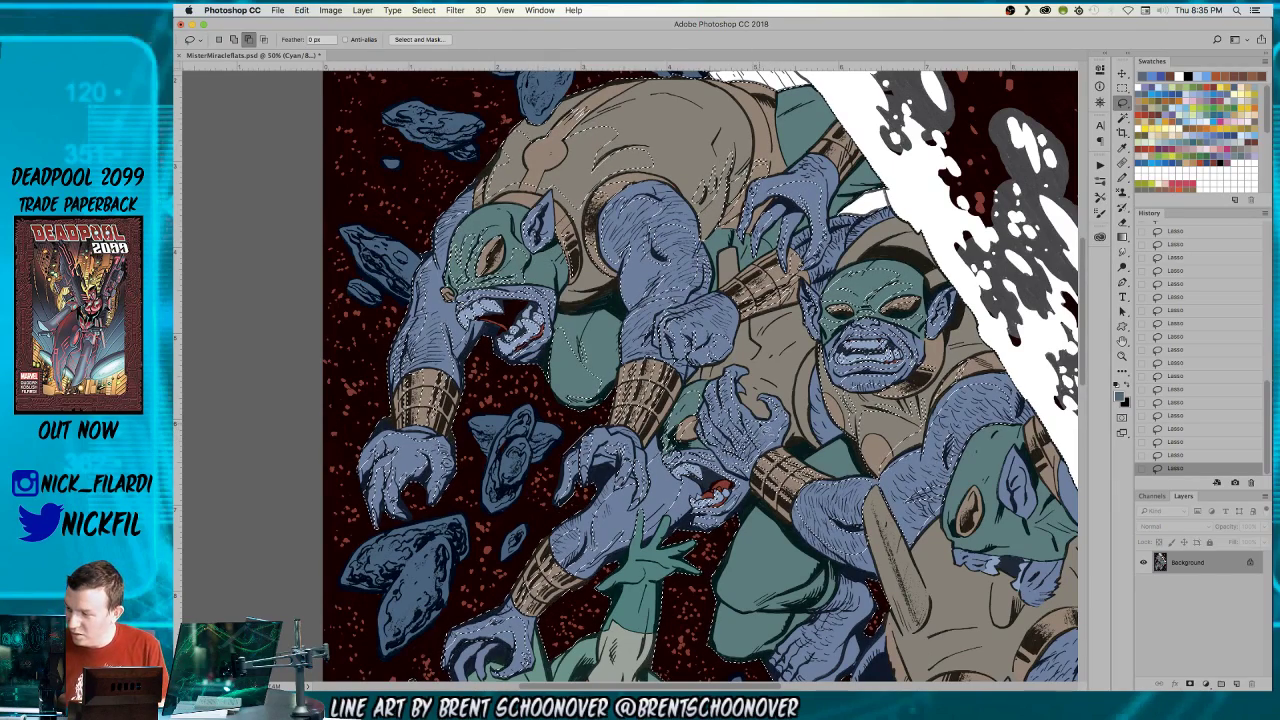
pyautogui.press('h')
pyautogui.moveTo(800, 452)
pyautogui.mouseDown()
pyautogui.moveTo(830, 412)
pyautogui.moveTo(820, 462)
pyautogui.moveTo(791, 471)
pyautogui.mouseUp()
pyautogui.click(1122, 101)
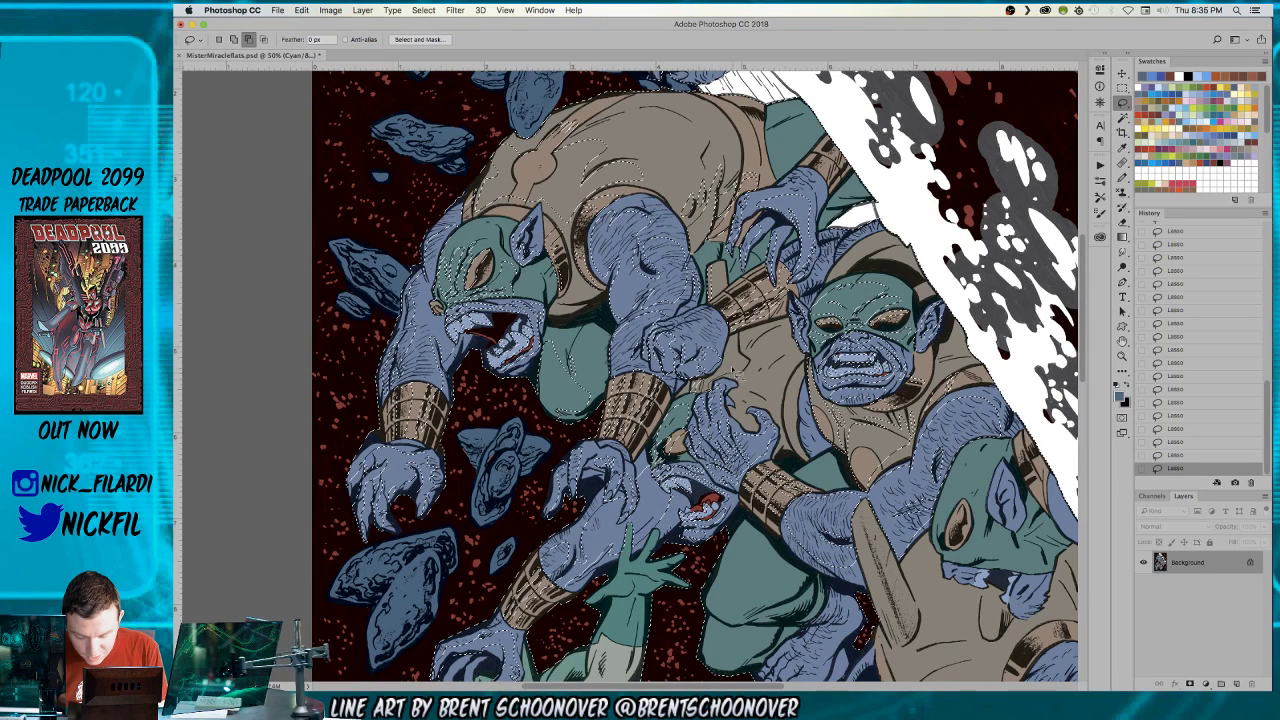
pyautogui.press('shift')
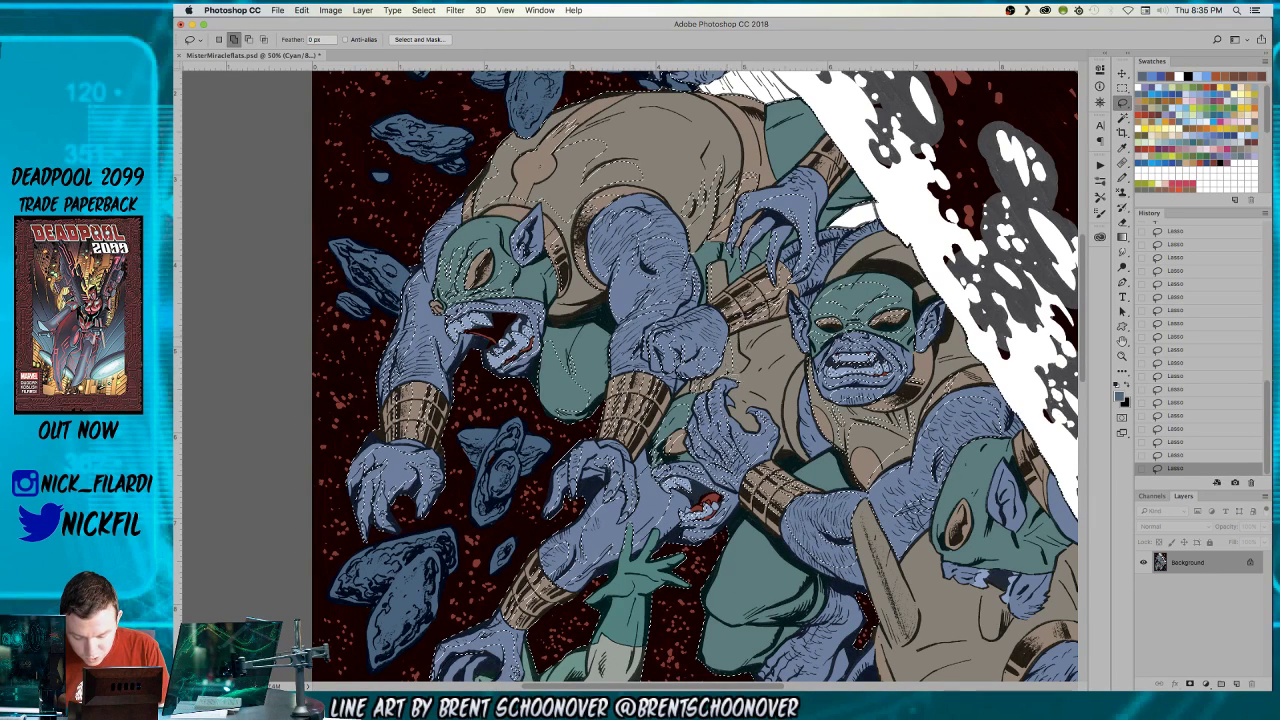
pyautogui.press('alt')
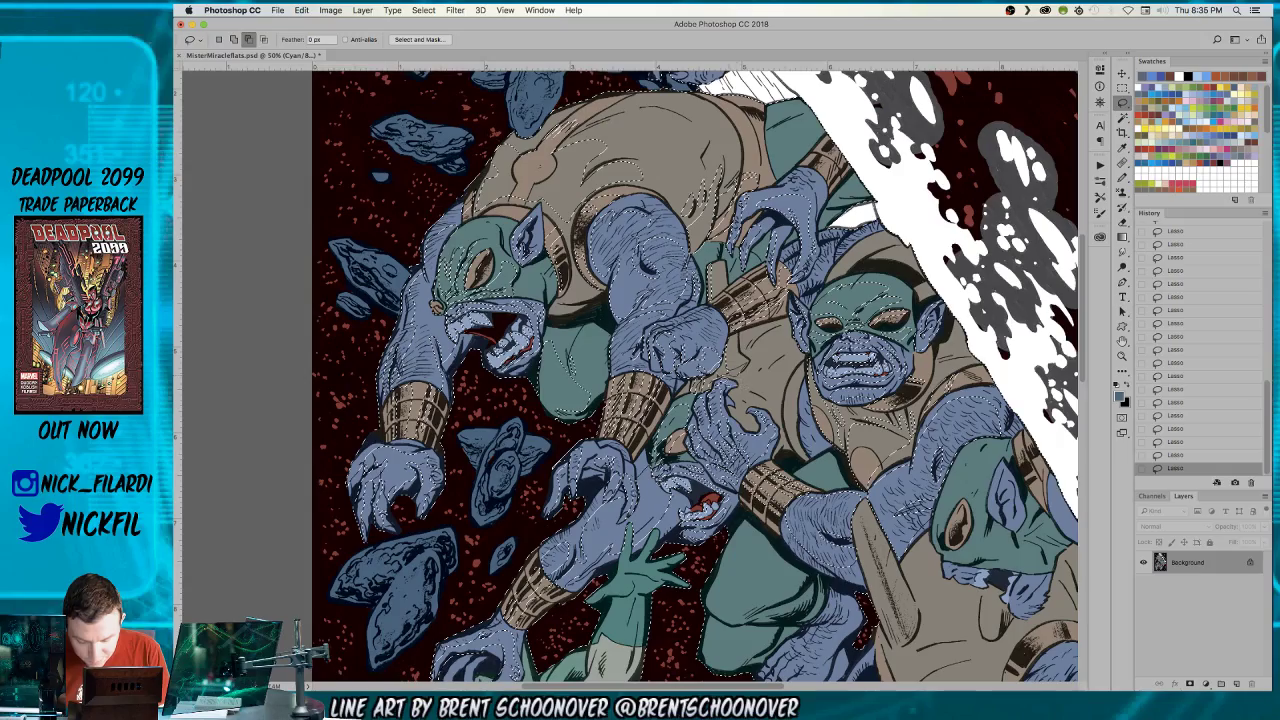
# - Carve Lasso highlights out of the selection along the side of the central monster's brown costume and review the whole figure group
pyautogui.press('space')
pyautogui.moveTo(758, 438); pyautogui.dragTo(726, 446)
pyautogui.scroll(-5, 789, 393)
pyautogui.hscroll(5, 789, 393)
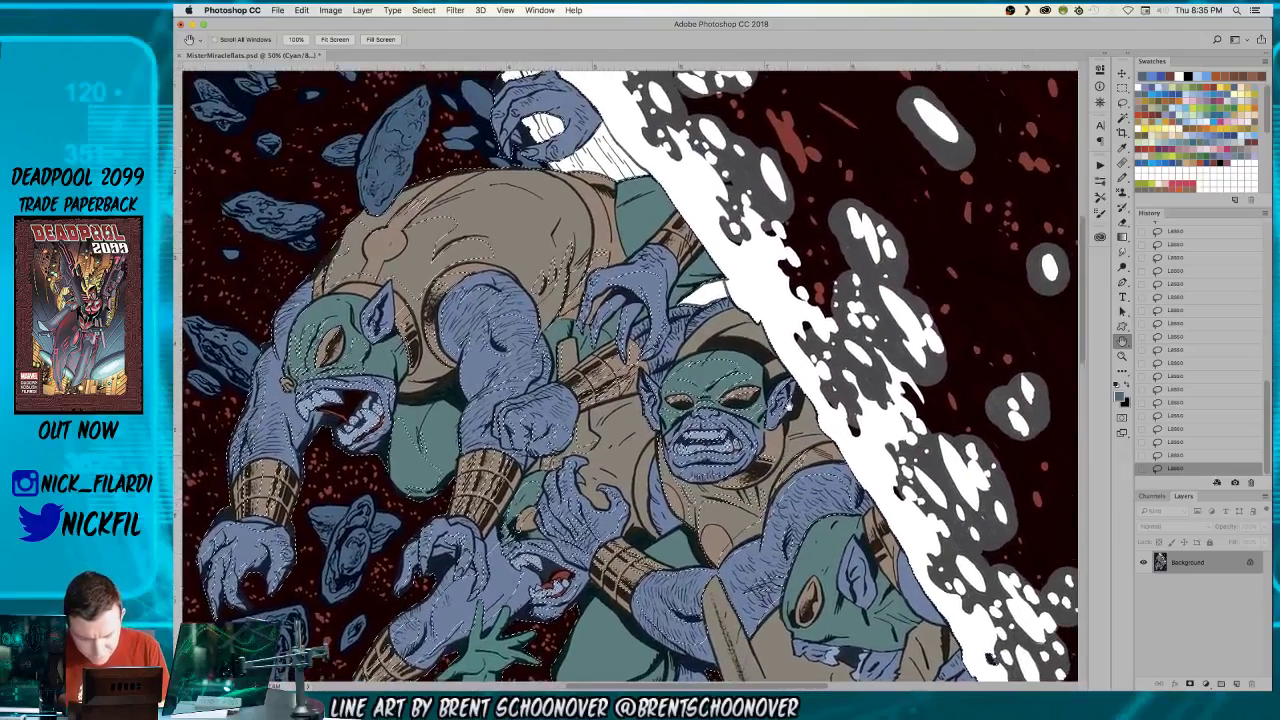
pyautogui.scroll(-3, 800, 382)
pyautogui.hscroll(-3, 800, 382)
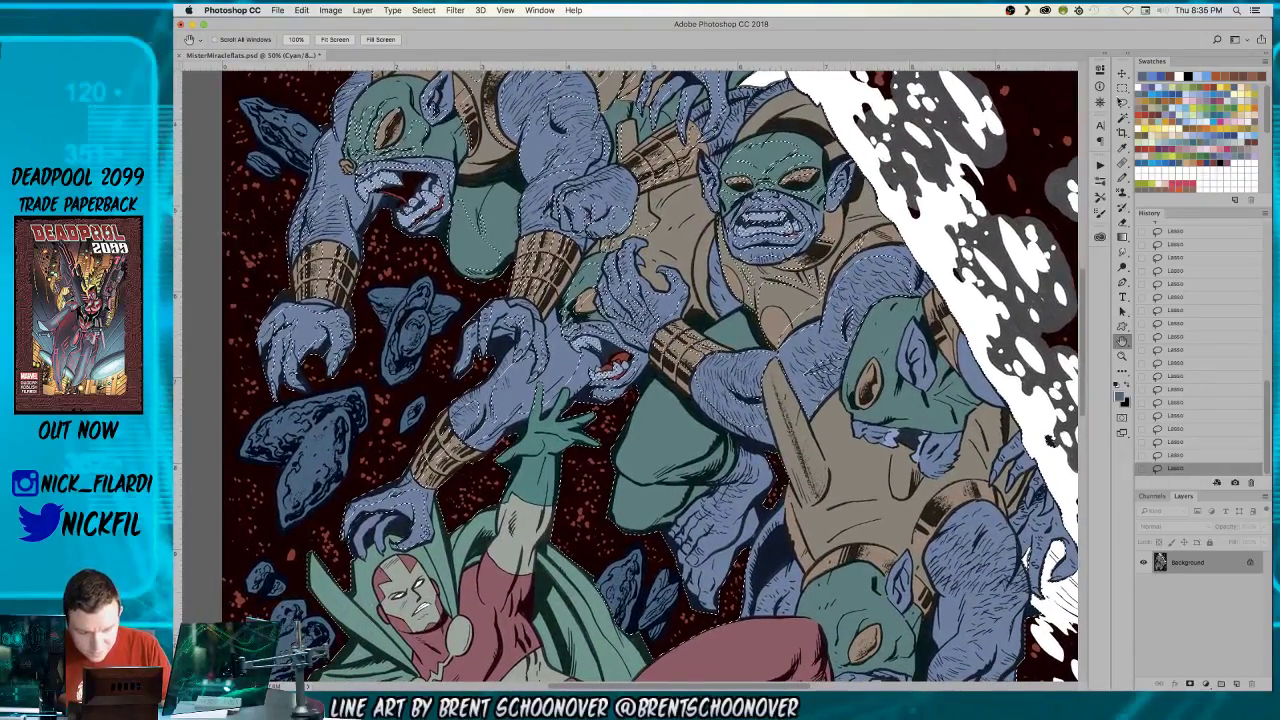
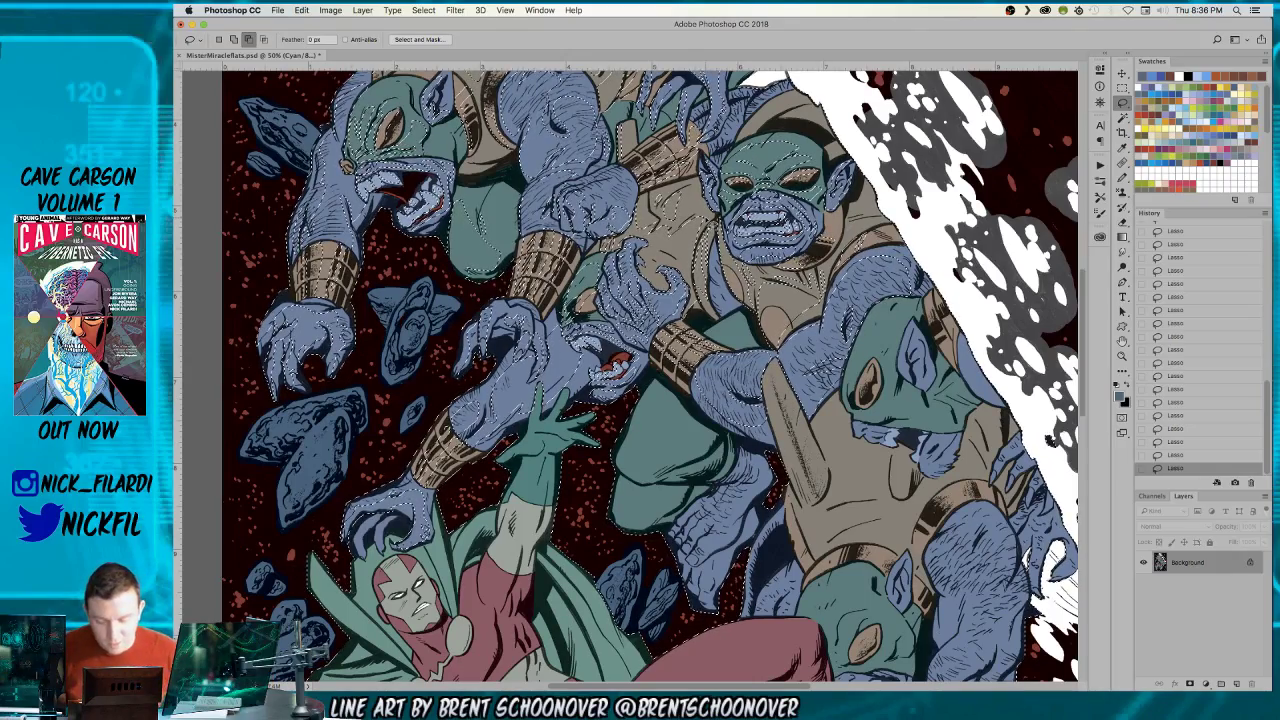
pyautogui.click(1122, 341)
pyautogui.moveTo(861, 335); pyautogui.dragTo(829, 451)
pyautogui.click(1122, 102)
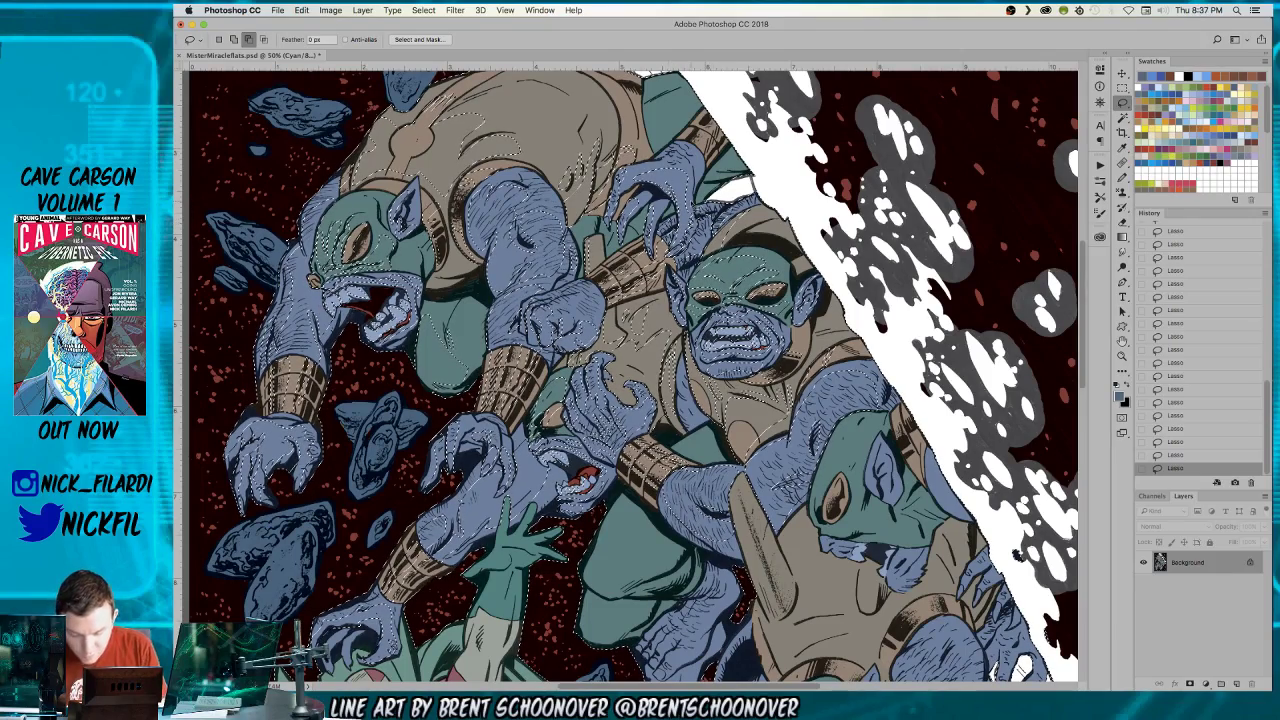
pyautogui.press('h')
pyautogui.press('super+minus')
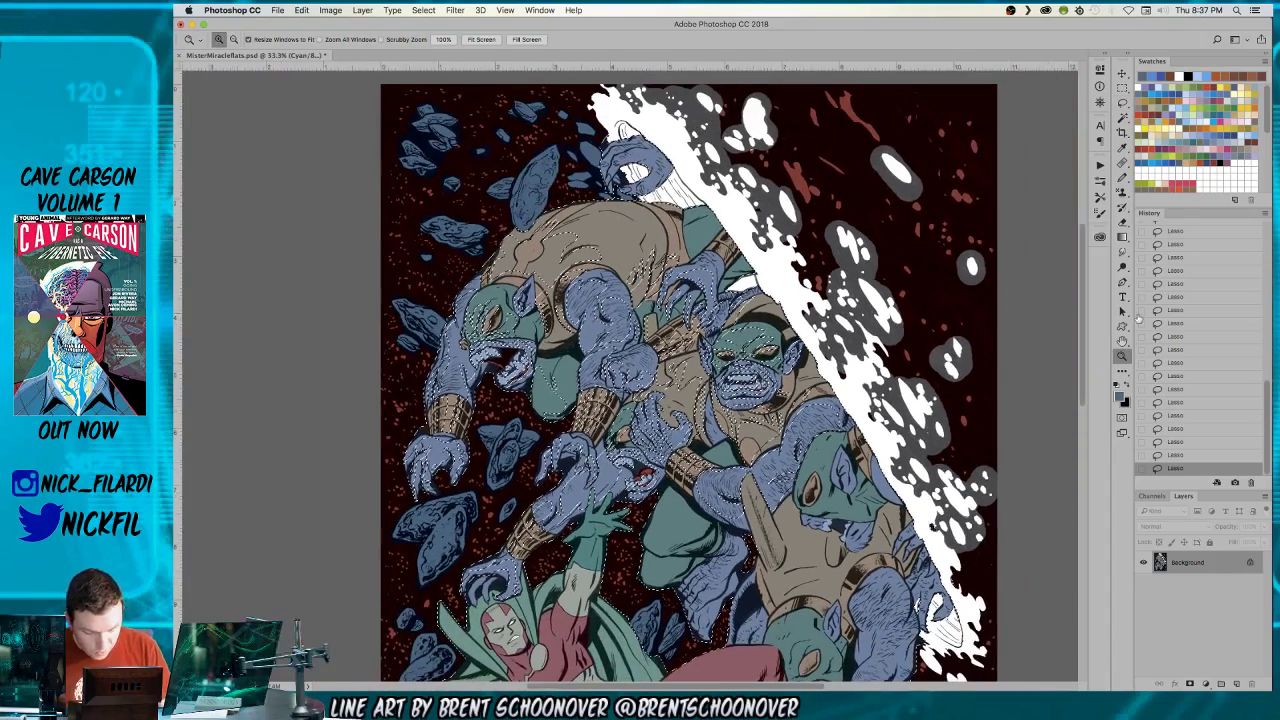
# - Cut Lasso highlights out of the selection on the monster hand raised against the edge of the white energy
pyautogui.moveTo(805, 450); pyautogui.dragTo(845, 430)
pyautogui.scroll(3, 845, 430)
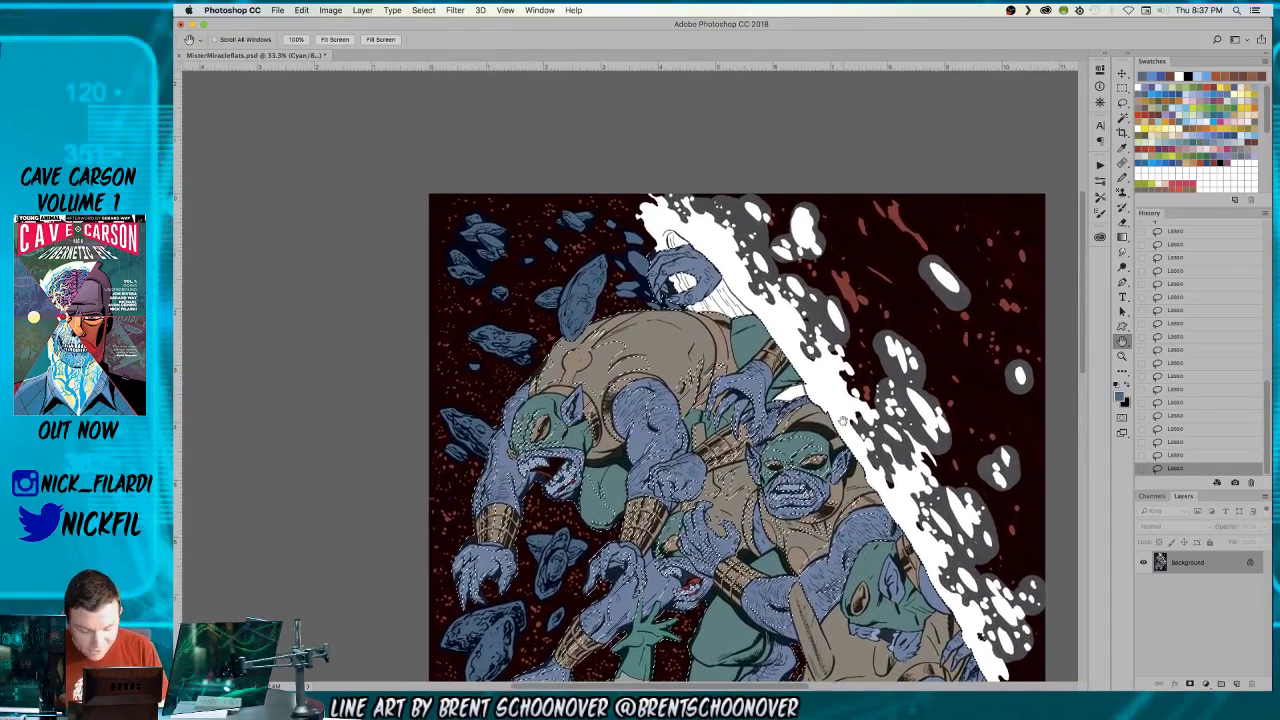
pyautogui.press('super+plus')
pyautogui.press('super+plus')
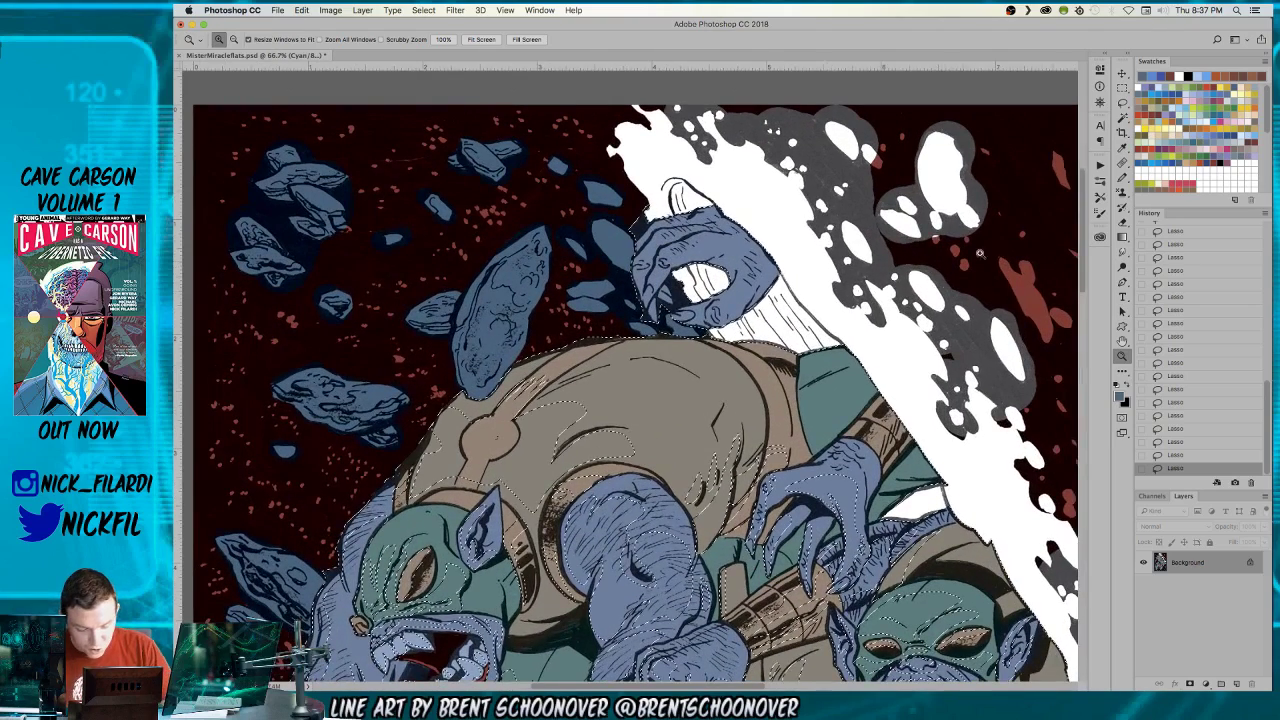
pyautogui.press('l')
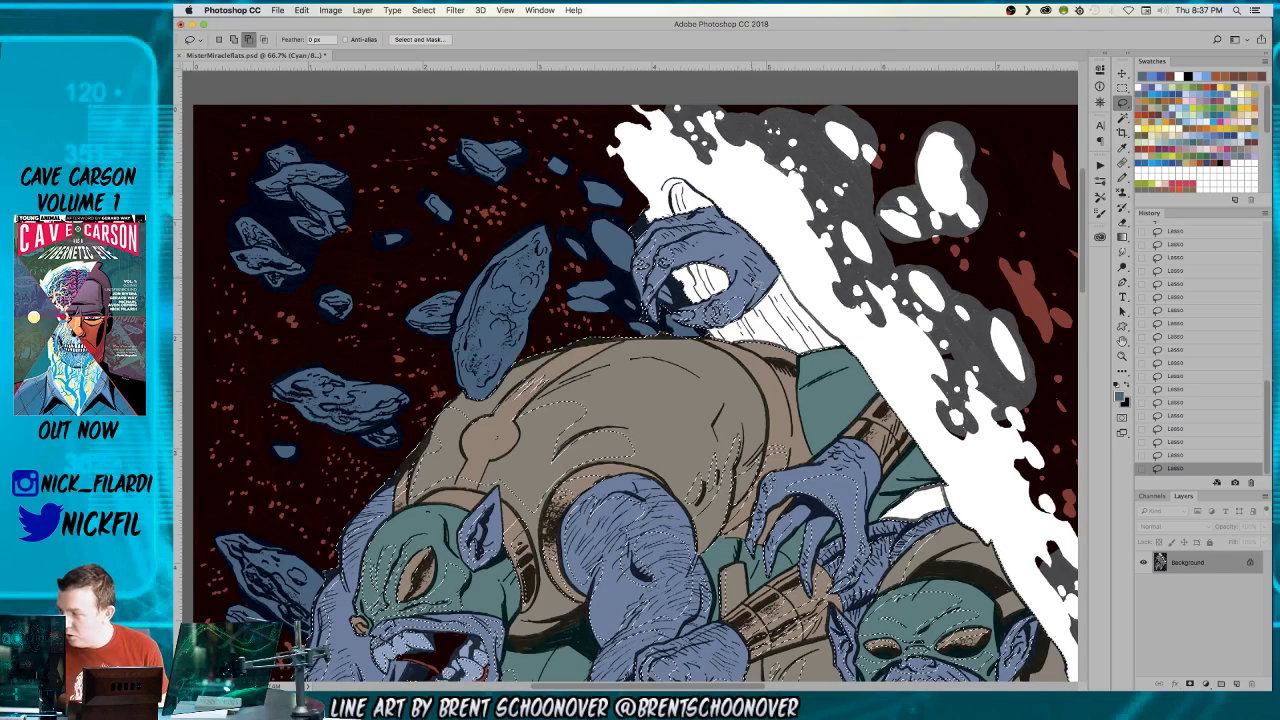
pyautogui.press('z')
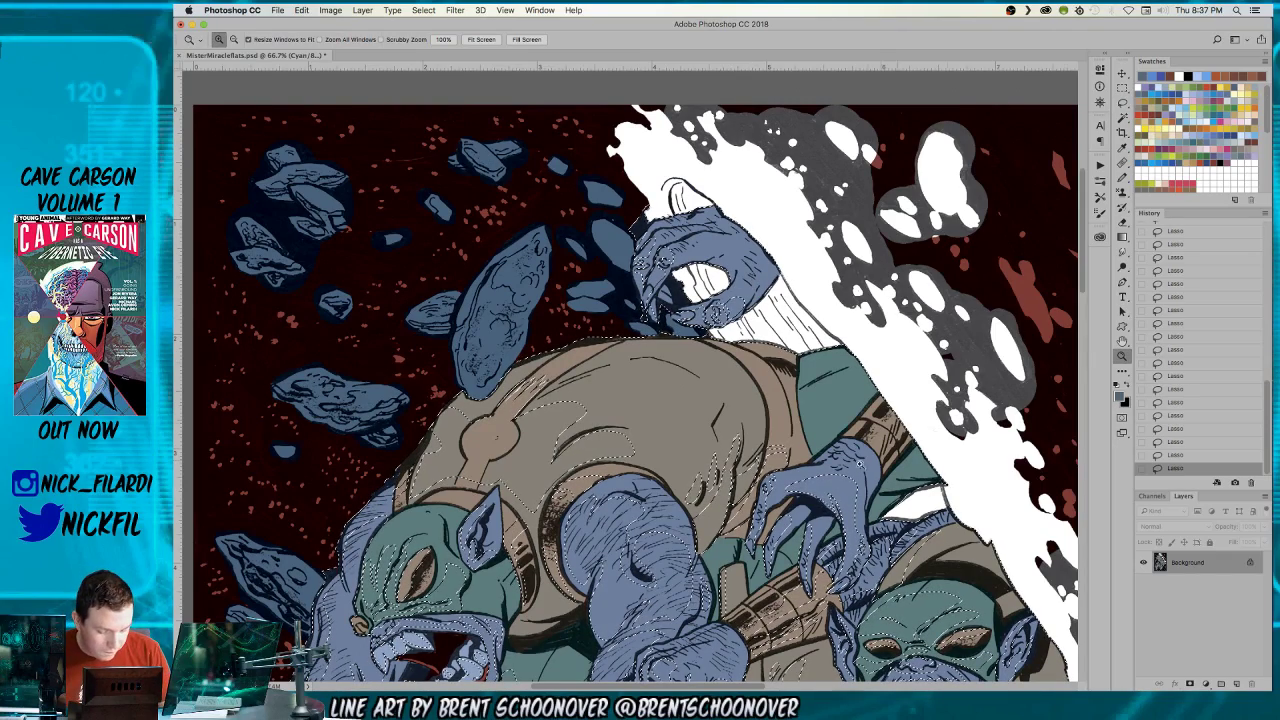
# - Subtract Lasso highlights on the monster's forearm, wristband and clawed hand reaching for the caped hero's head
pyautogui.press('super+minus')
pyautogui.press('super+minus')
pyautogui.click(1122, 341)
pyautogui.scroll(-7, 882, 393)
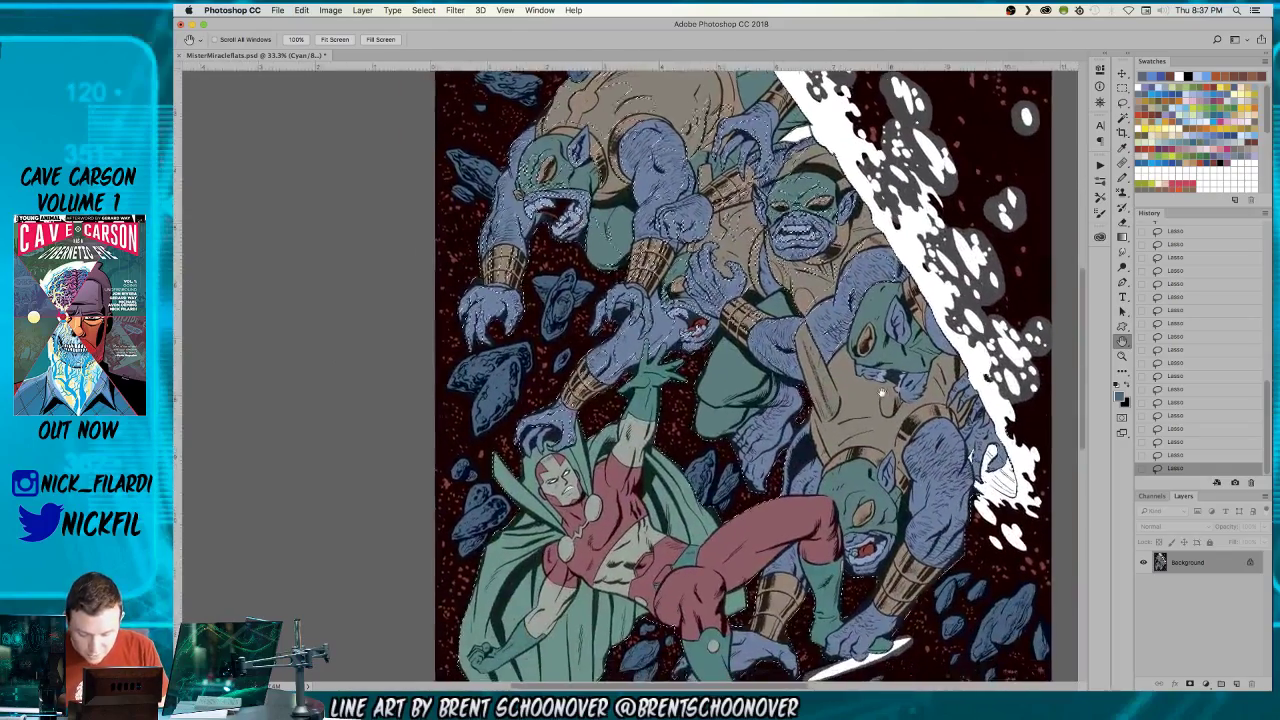
pyautogui.moveTo(882, 393); pyautogui.dragTo(920, 366)
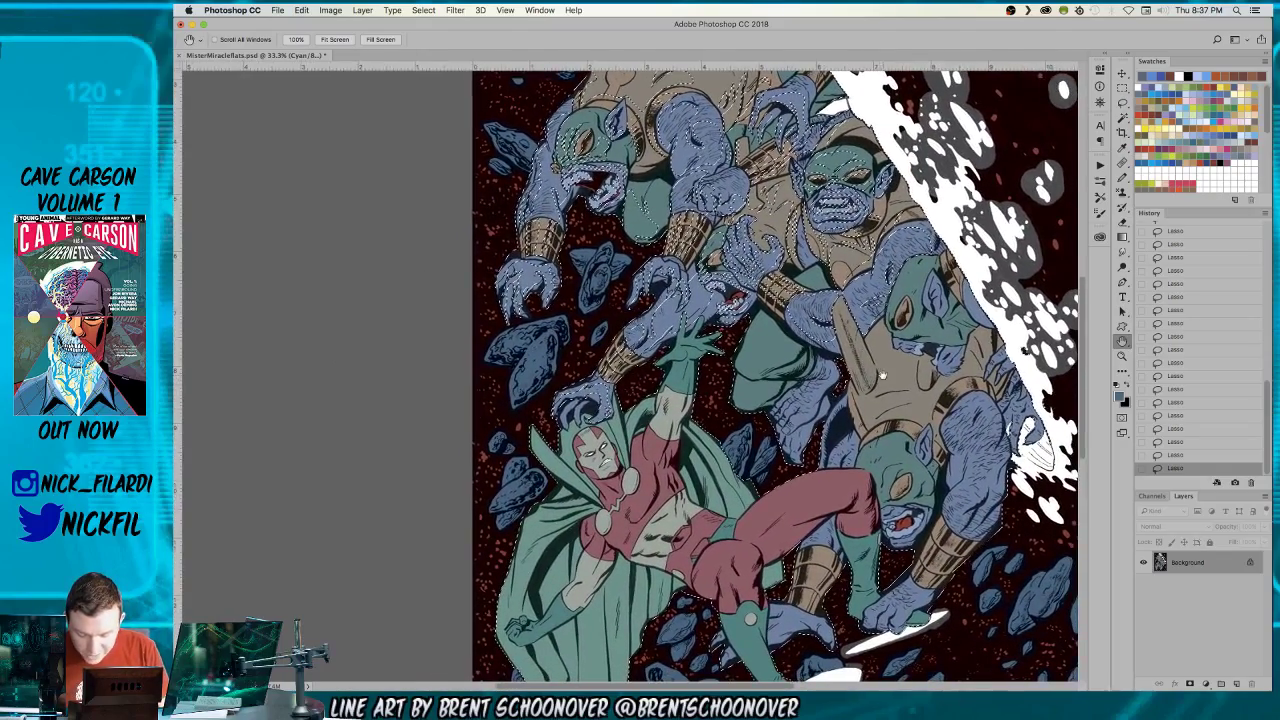
pyautogui.press('z')
pyautogui.press('super+plus')
pyautogui.press('super+plus')
pyautogui.press('l')
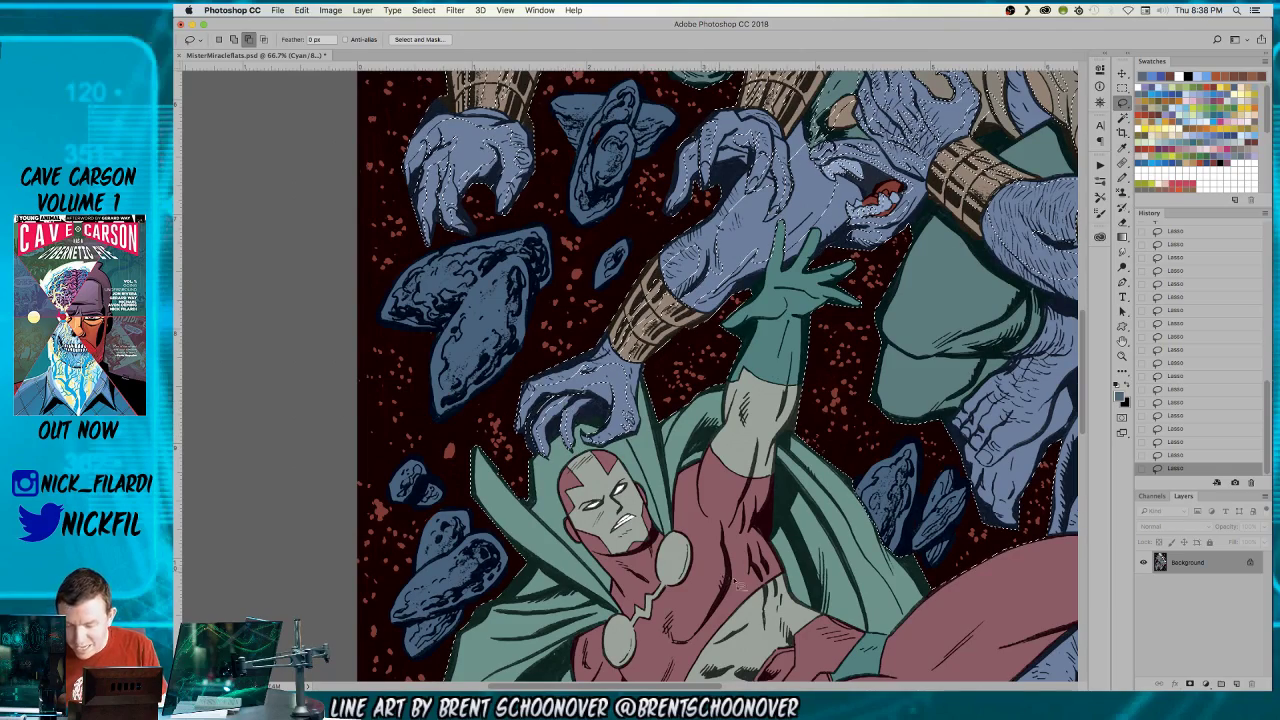
# - Carve Lasso highlights out of the selection on the green trunks of the monster above the hero's raised hand
pyautogui.press('space')
pyautogui.moveTo(876, 443); pyautogui.dragTo(686, 513)
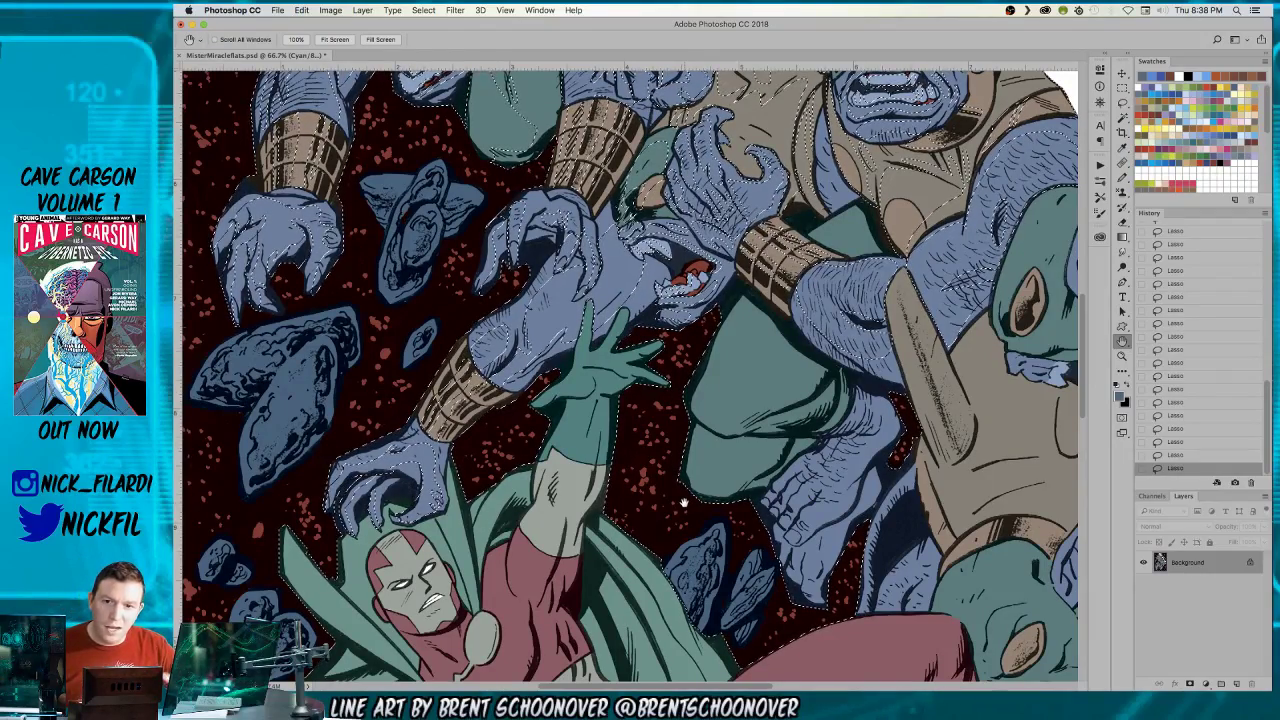
pyautogui.click(1122, 102)
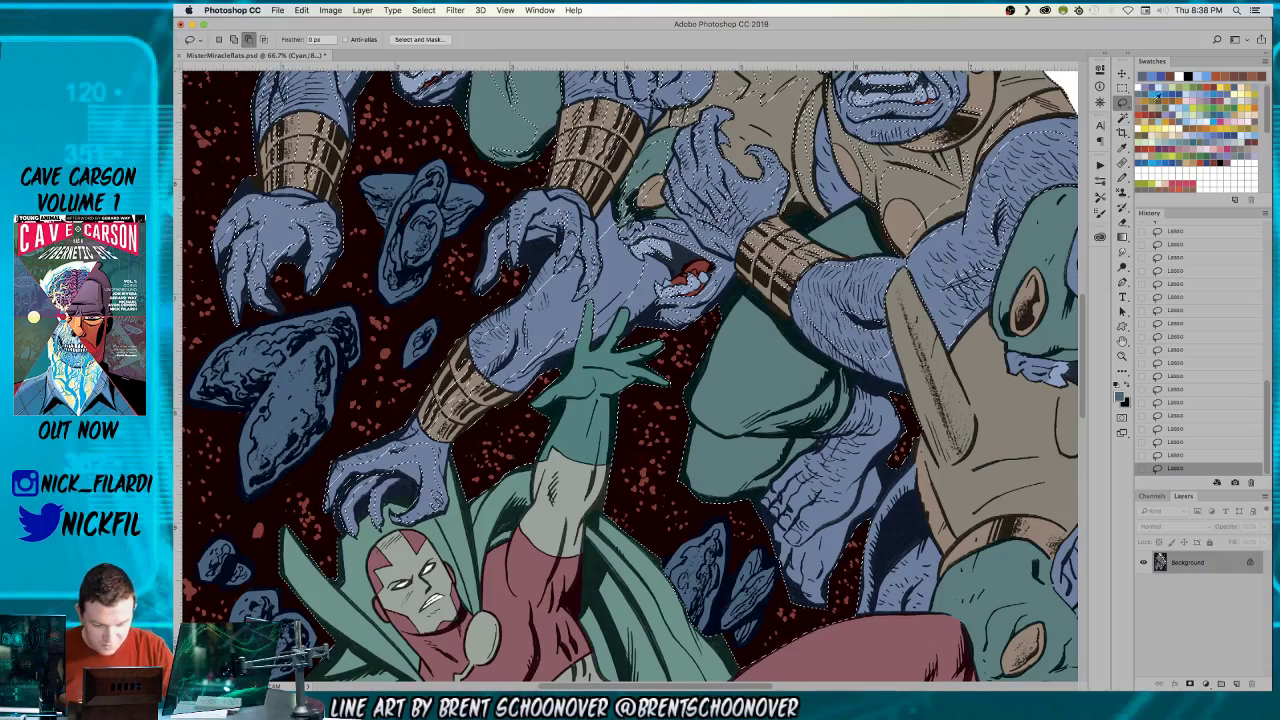
pyautogui.click(1122, 355)
pyautogui.press('super+minus')
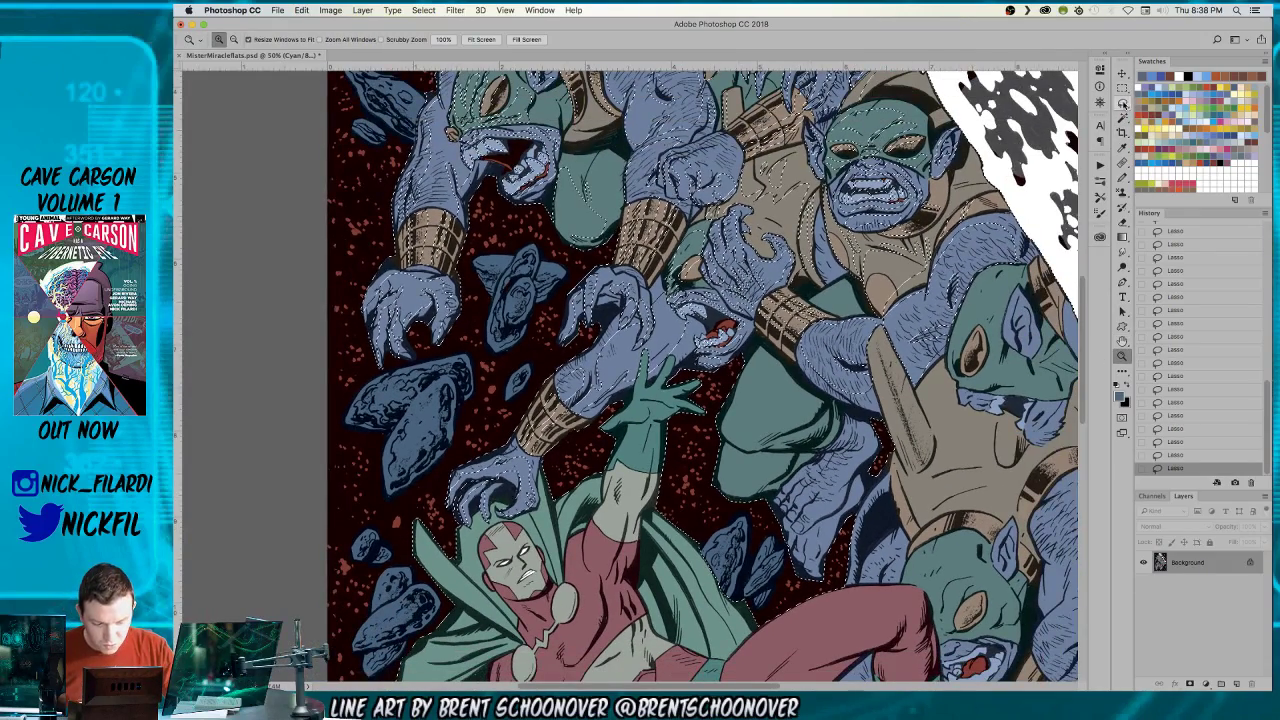
pyautogui.click(1122, 103)
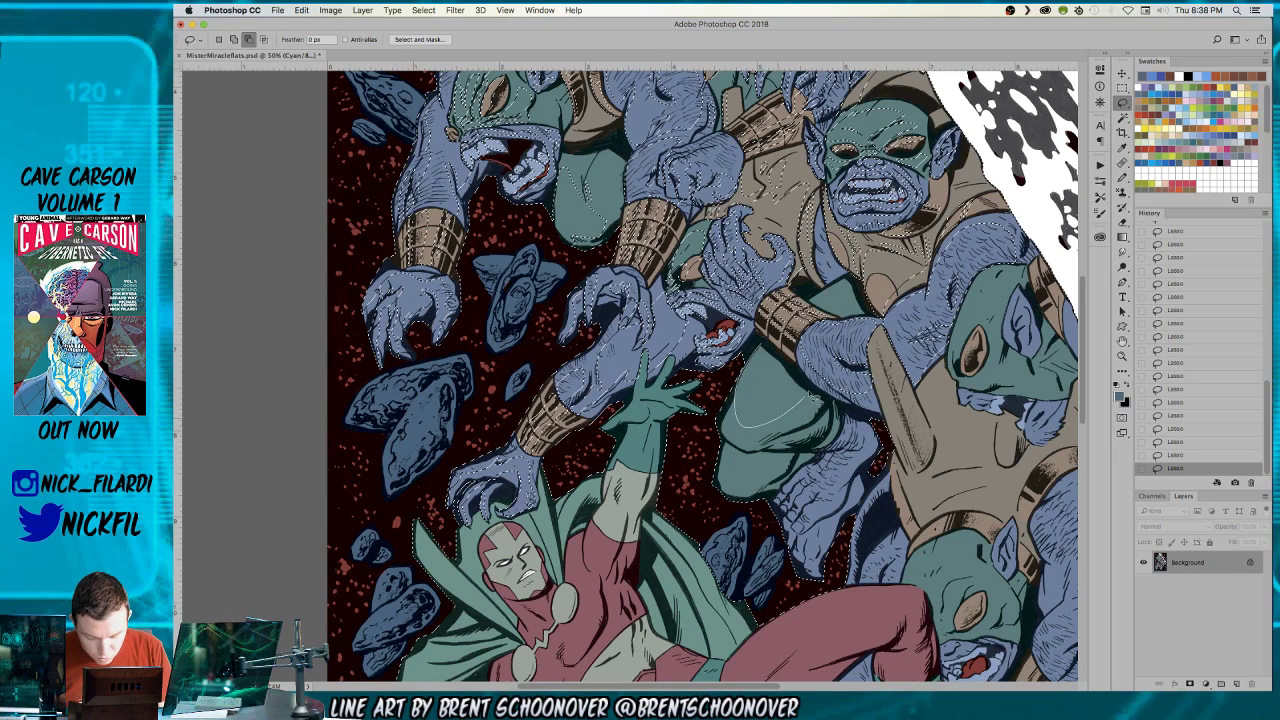
pyautogui.moveTo(742, 424); pyautogui.dragTo(745, 425)
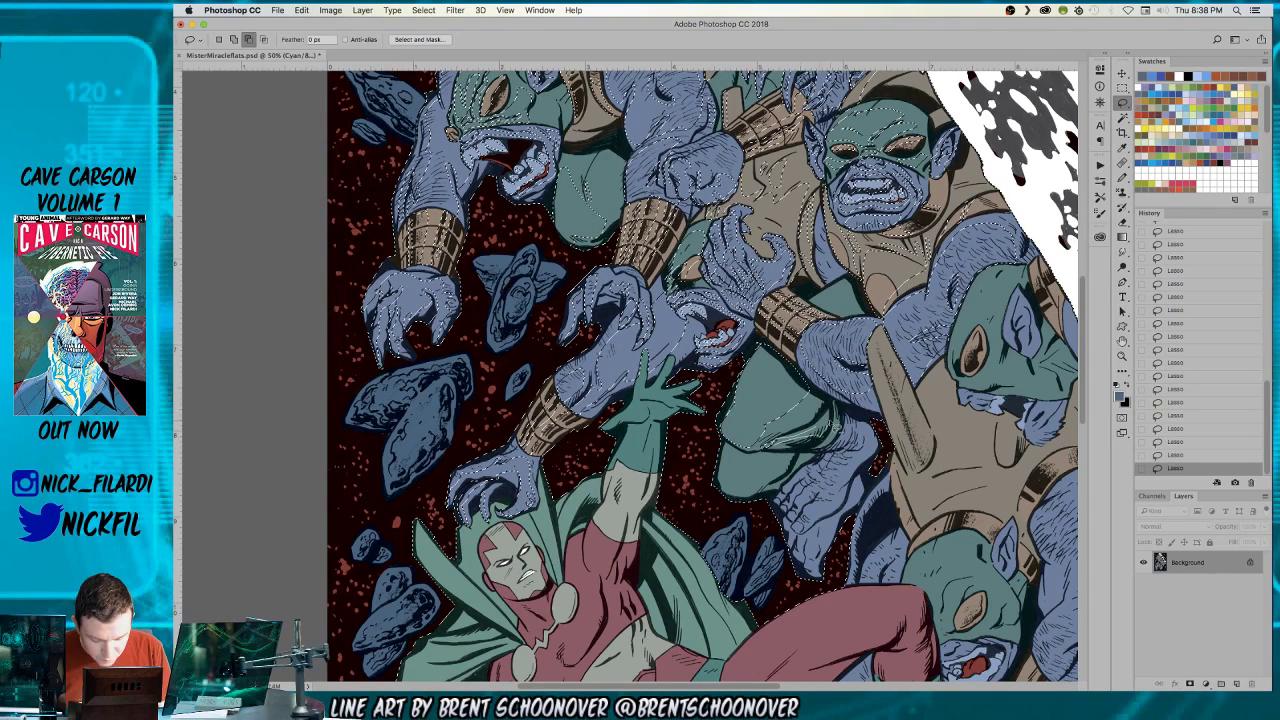
# - Touch up the brown band beside the green trunks with the Pencil, and subtract a Lasso highlight on the adjoining blue leg
pyautogui.press('b')
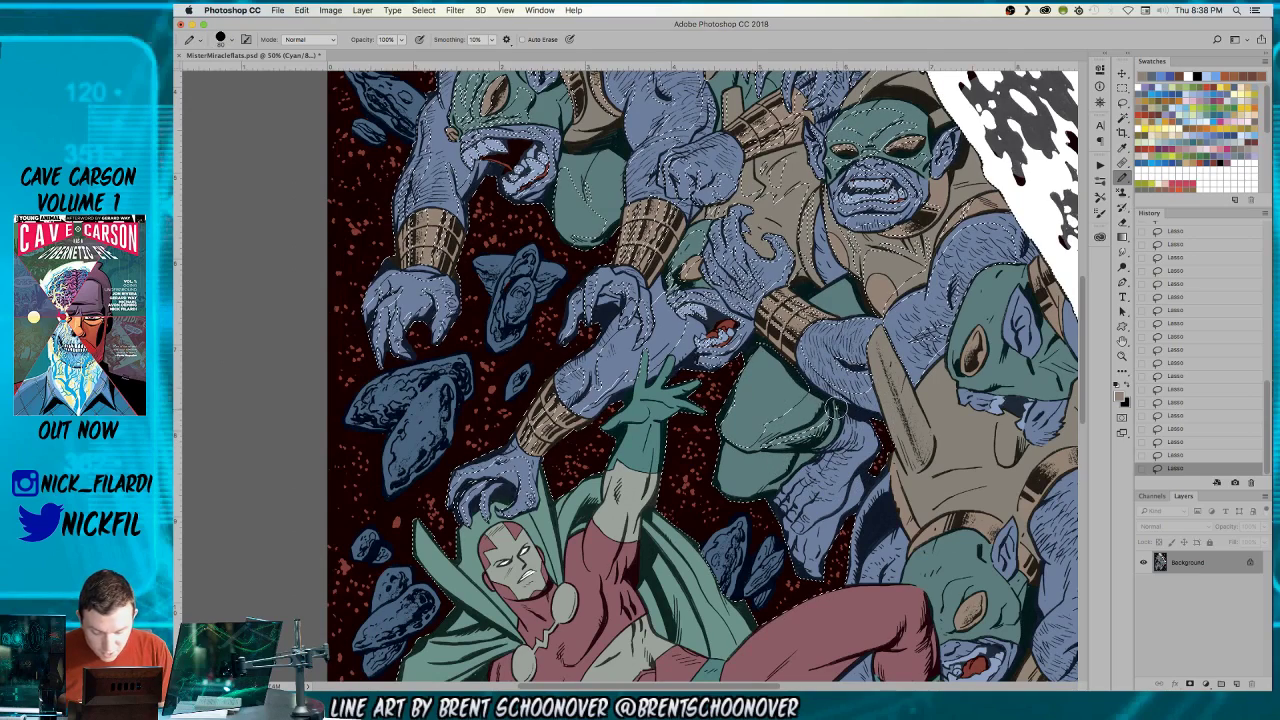
pyautogui.click(815, 447)
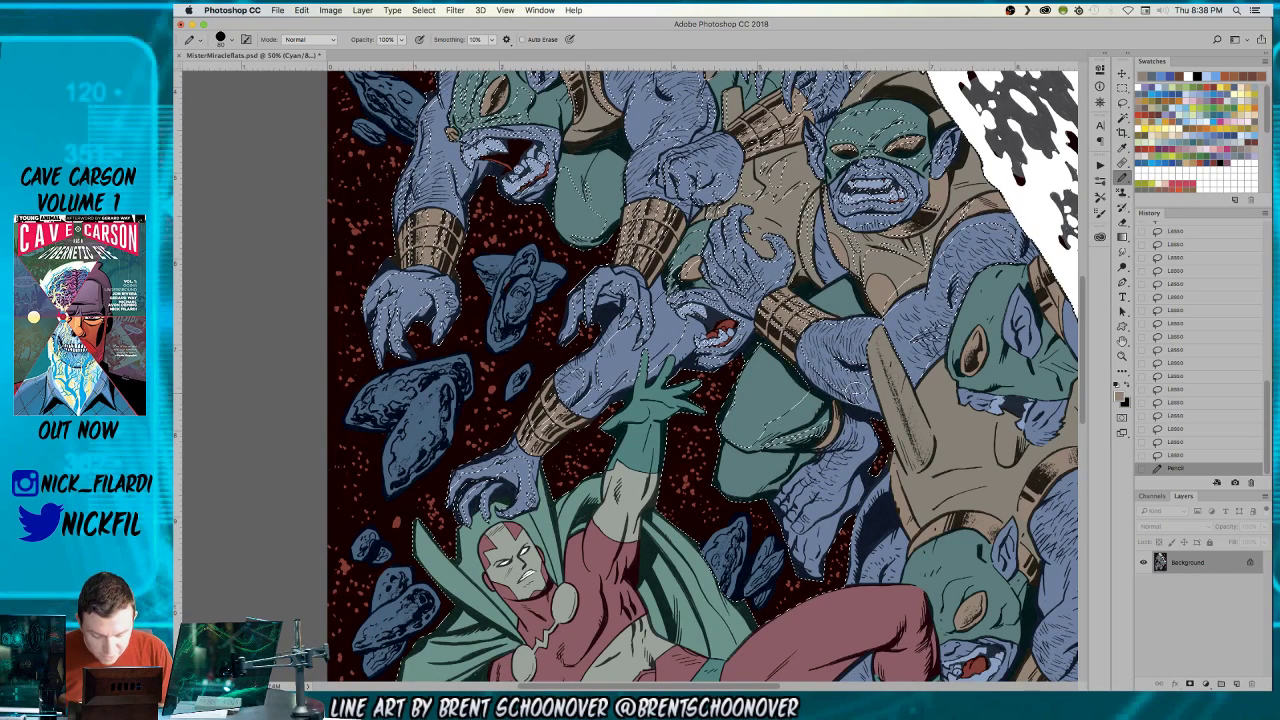
pyautogui.click(1126, 104)
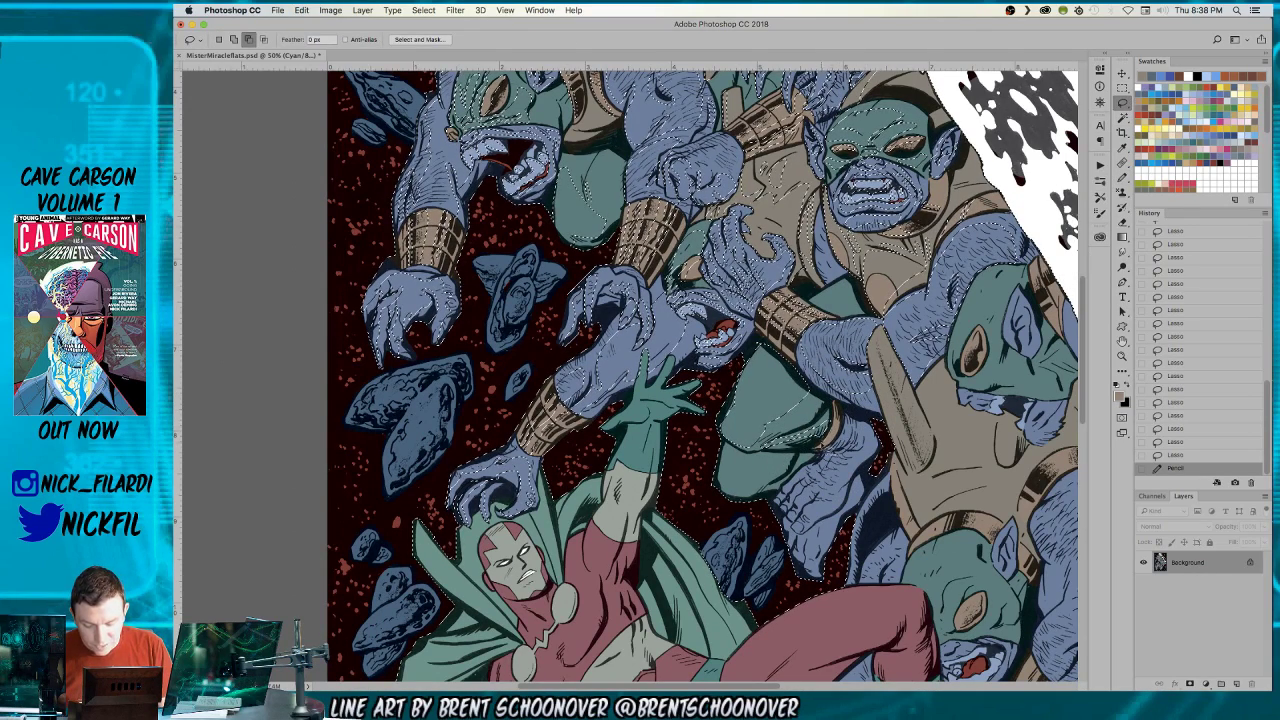
pyautogui.moveTo(838, 403); pyautogui.dragTo(852, 415)
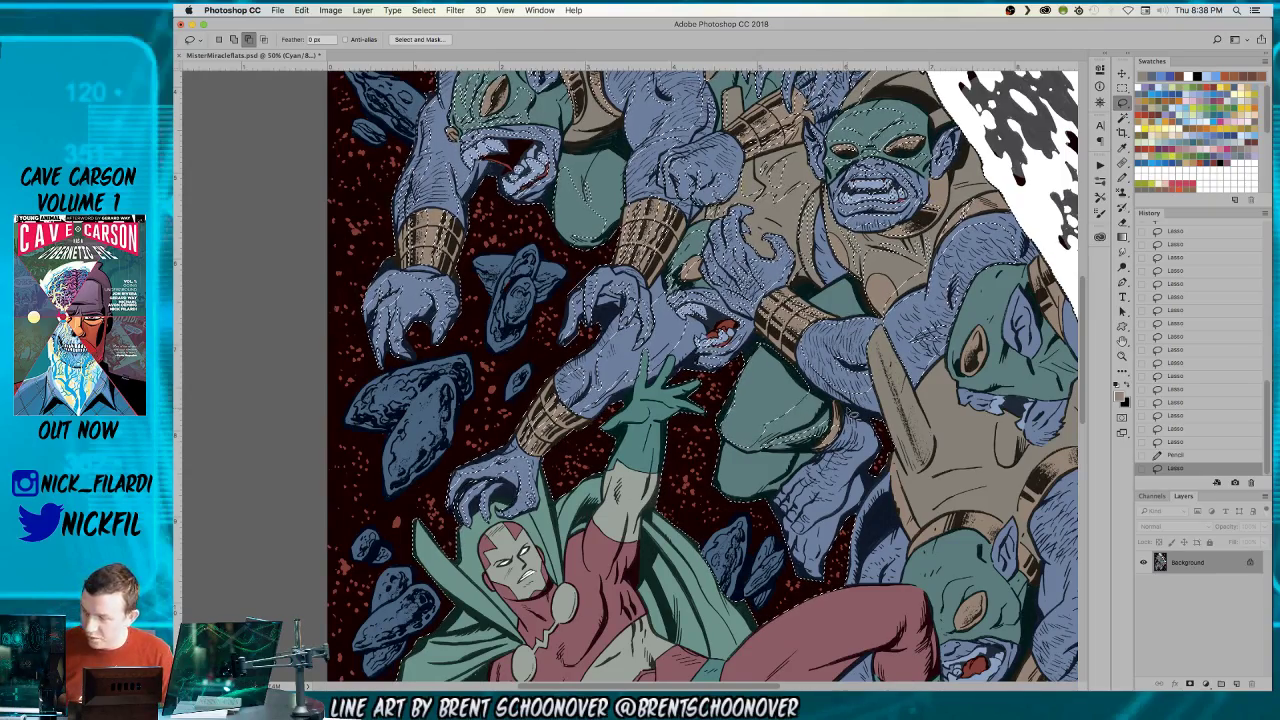
# - Subtract Lasso highlights along the blue ankle and upper foot below the green trunks
pyautogui.press('space')
pyautogui.moveTo(538, 432); pyautogui.dragTo(496, 293)
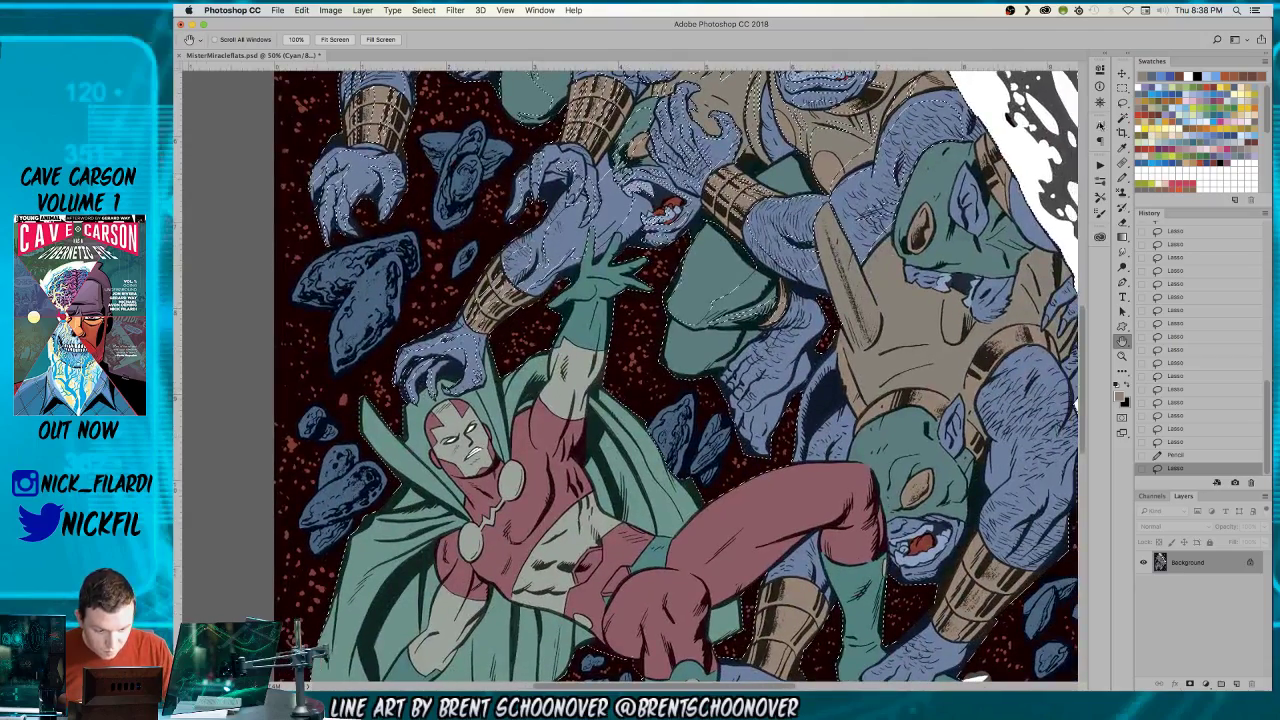
pyautogui.click(1123, 103)
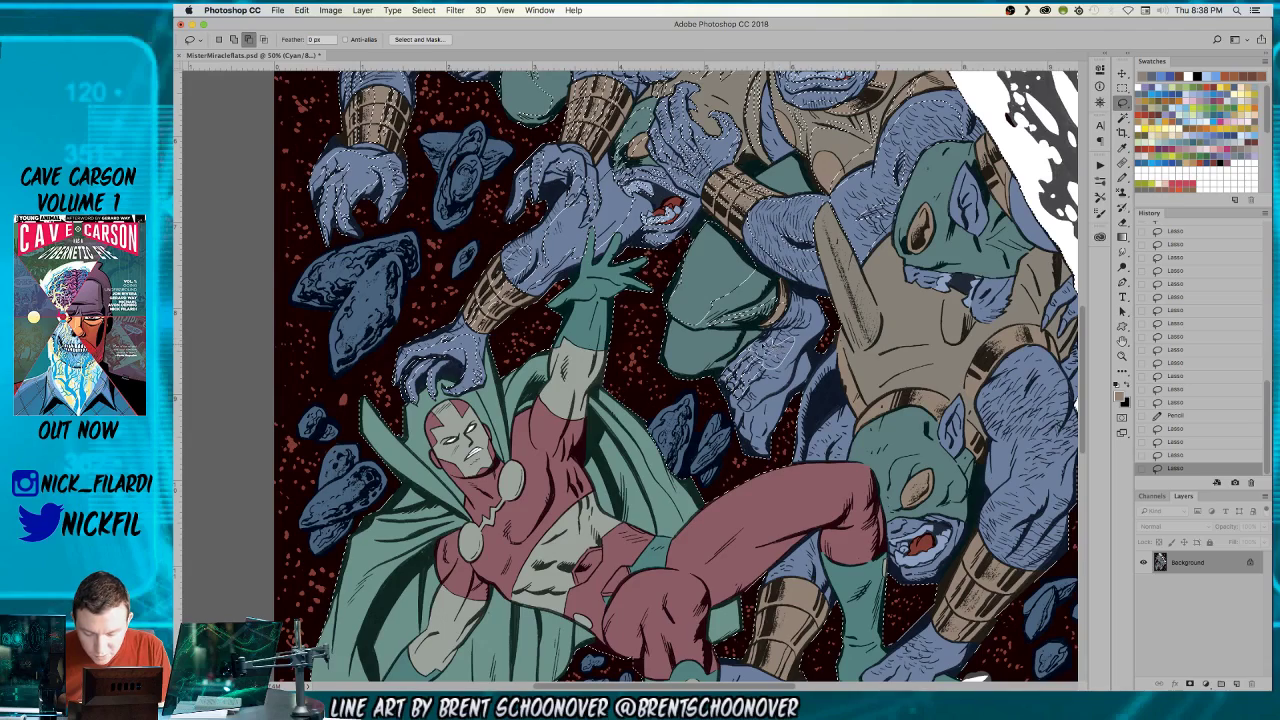
pyautogui.press('shift')
pyautogui.press('alt')
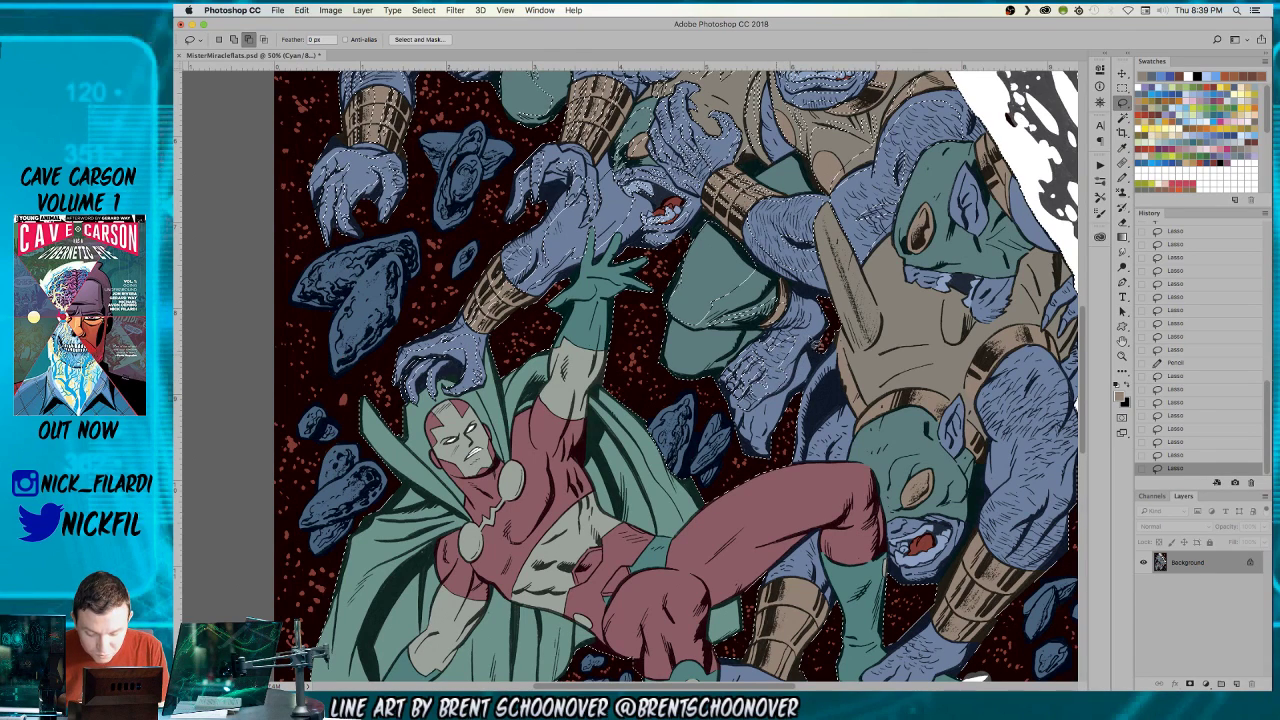
pyautogui.press('shift')
pyautogui.press('alt')
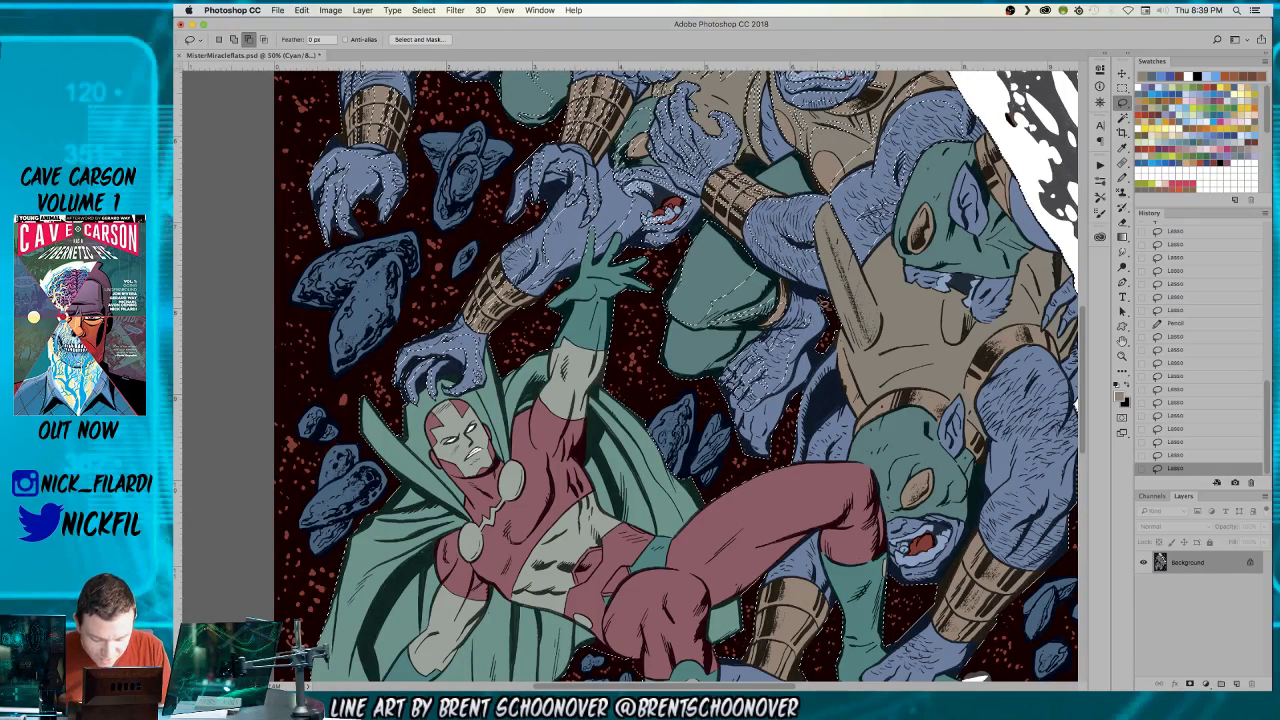
# - Continue cutting Lasso highlights out of the selection across the toes and sole of the monster's blue foot
pyautogui.press('space')
pyautogui.moveTo(857, 466); pyautogui.dragTo(808, 374)
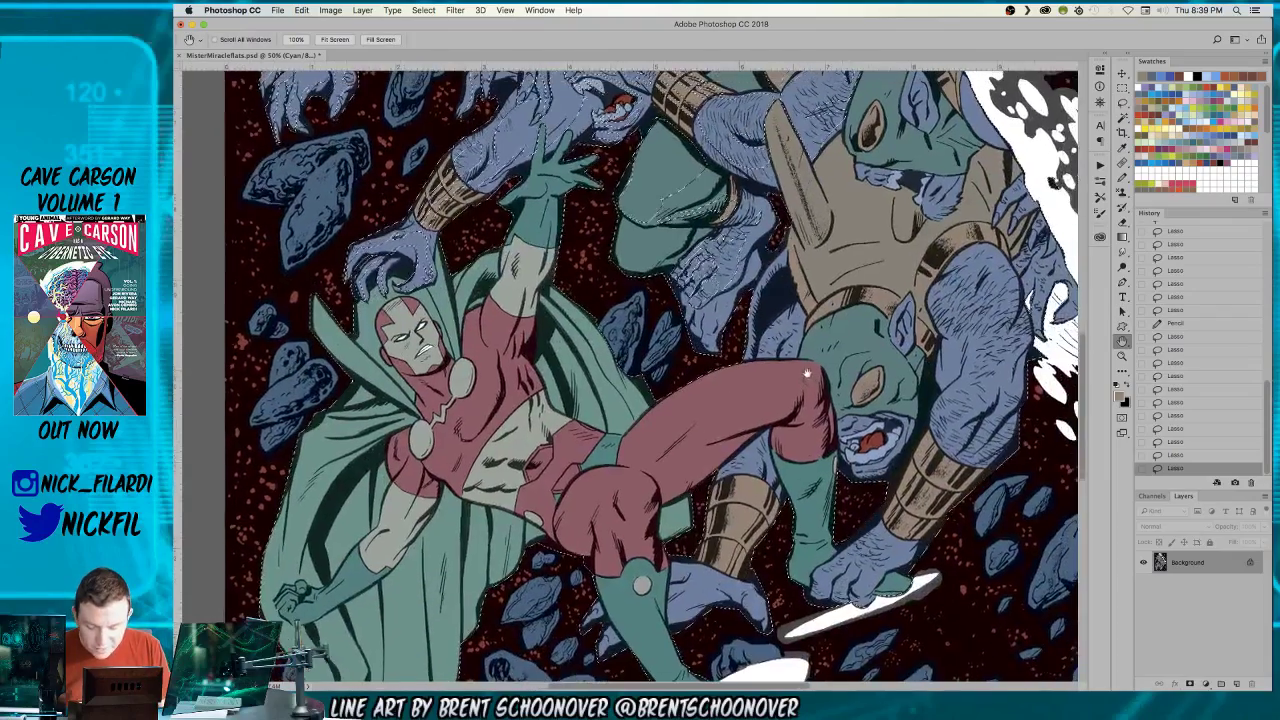
pyautogui.click(1121, 104)
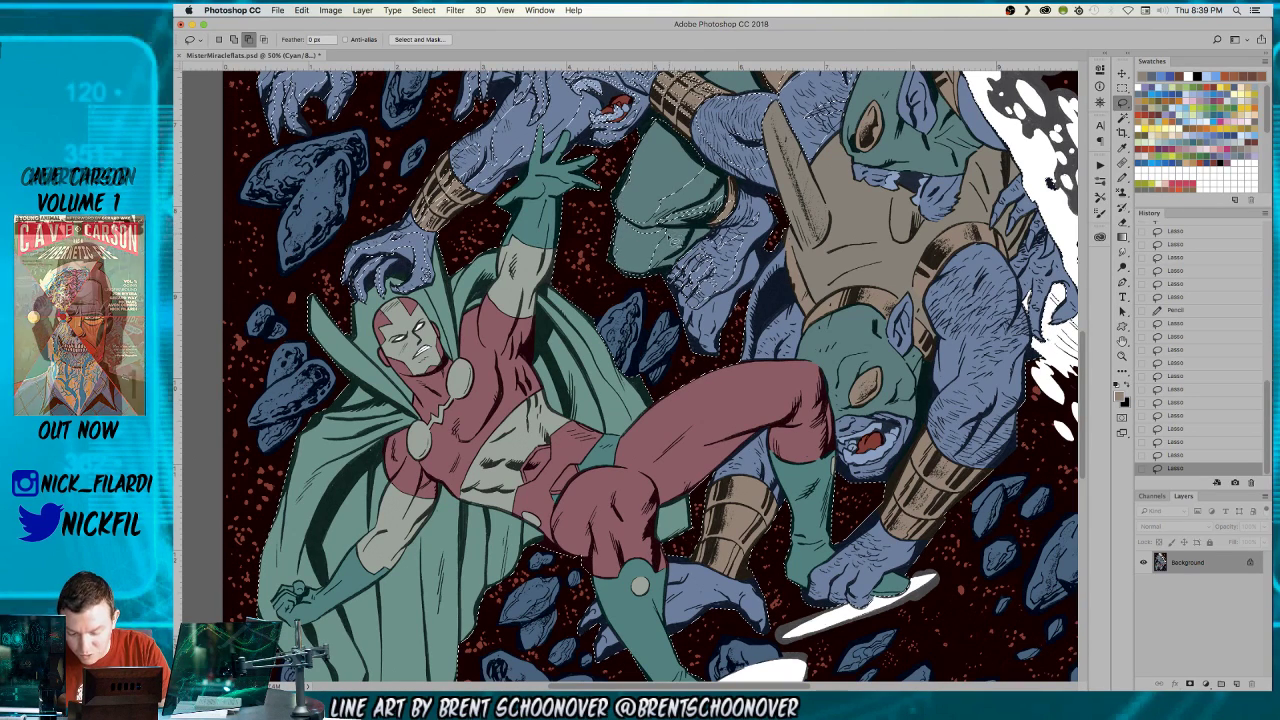
pyautogui.click(277, 503)
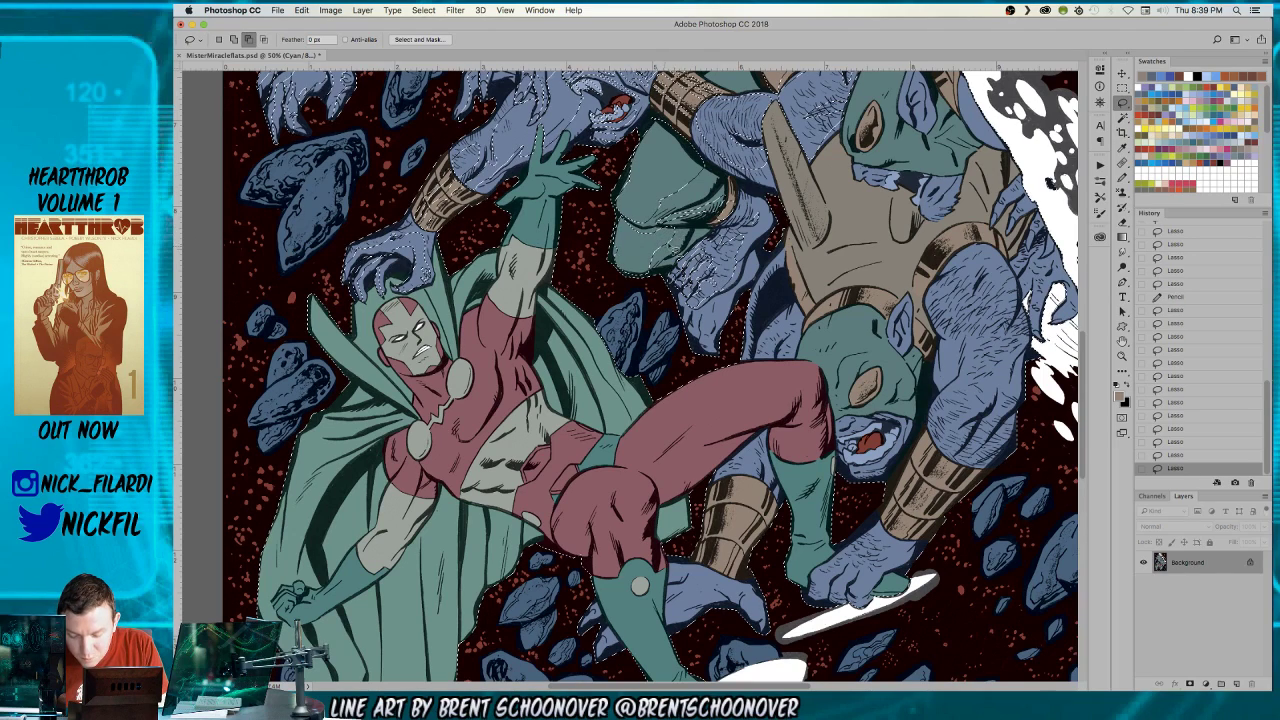
pyautogui.press('shift')
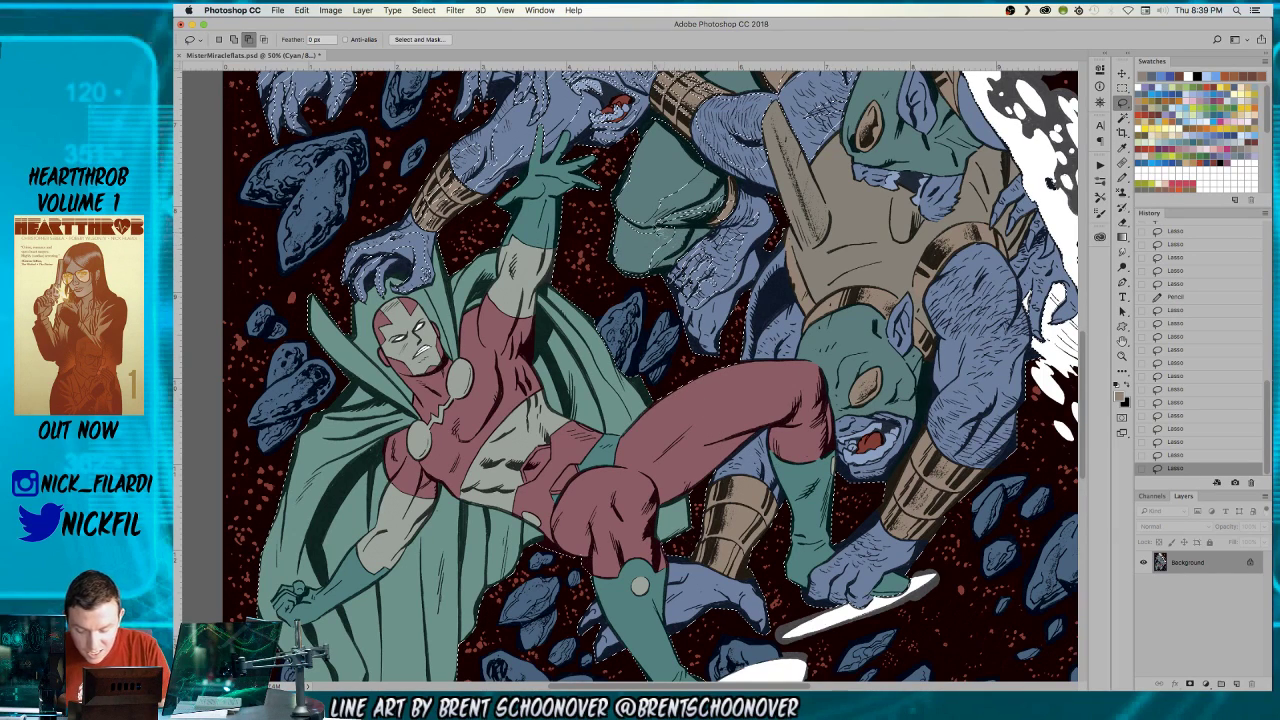
pyautogui.click(277, 503)
pyautogui.press('alt')
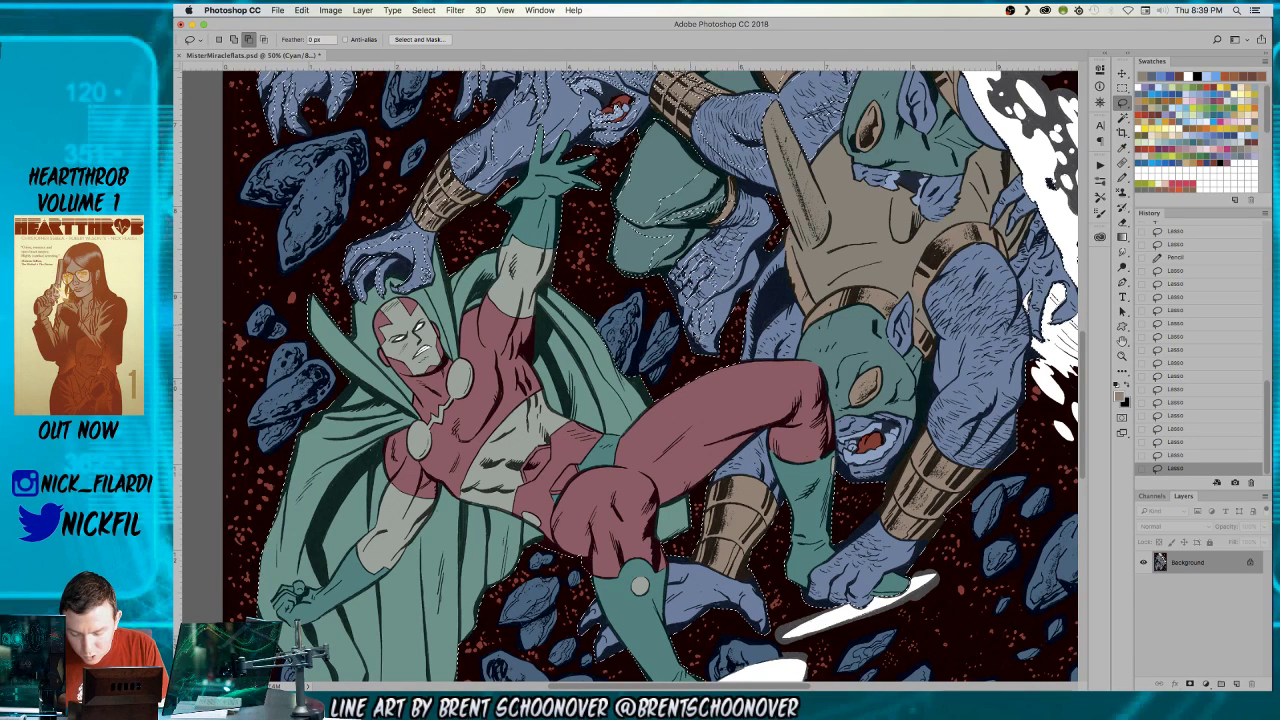
pyautogui.click(277, 503)
pyautogui.moveTo(684, 270); pyautogui.dragTo(690, 291)
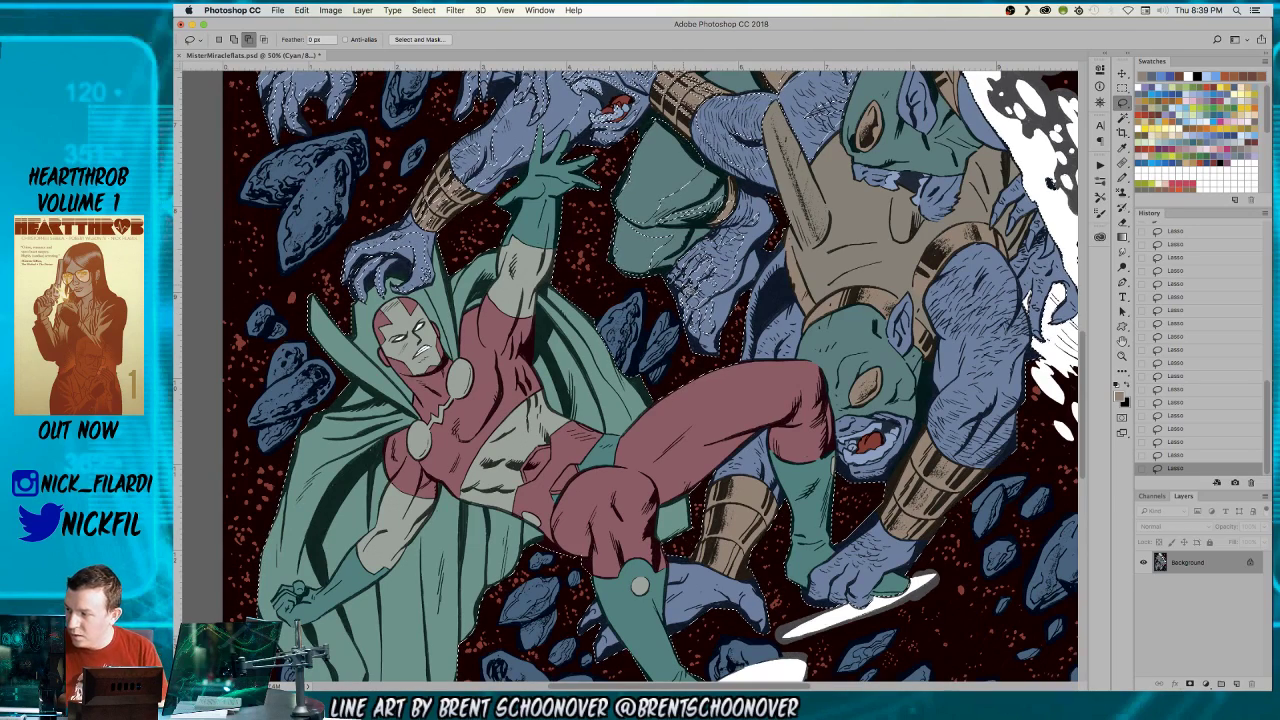
# - Carve Lasso highlights out of the pointed flap and folds of the lower monster's brown costume
pyautogui.press('space')
pyautogui.moveTo(878, 442)
pyautogui.mouseDown()
pyautogui.moveTo(800, 532)
pyautogui.moveTo(793, 512)
pyautogui.mouseUp()
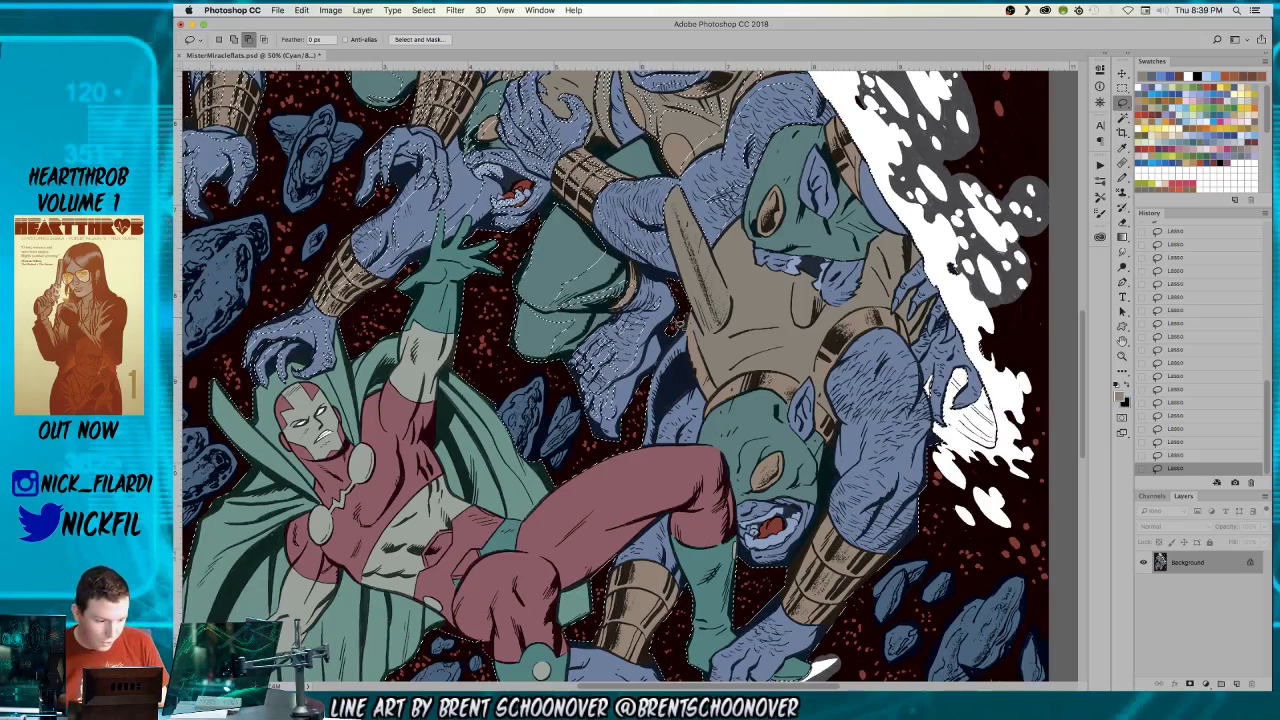
pyautogui.press('space')
pyautogui.moveTo(840, 515); pyautogui.dragTo(785, 575)
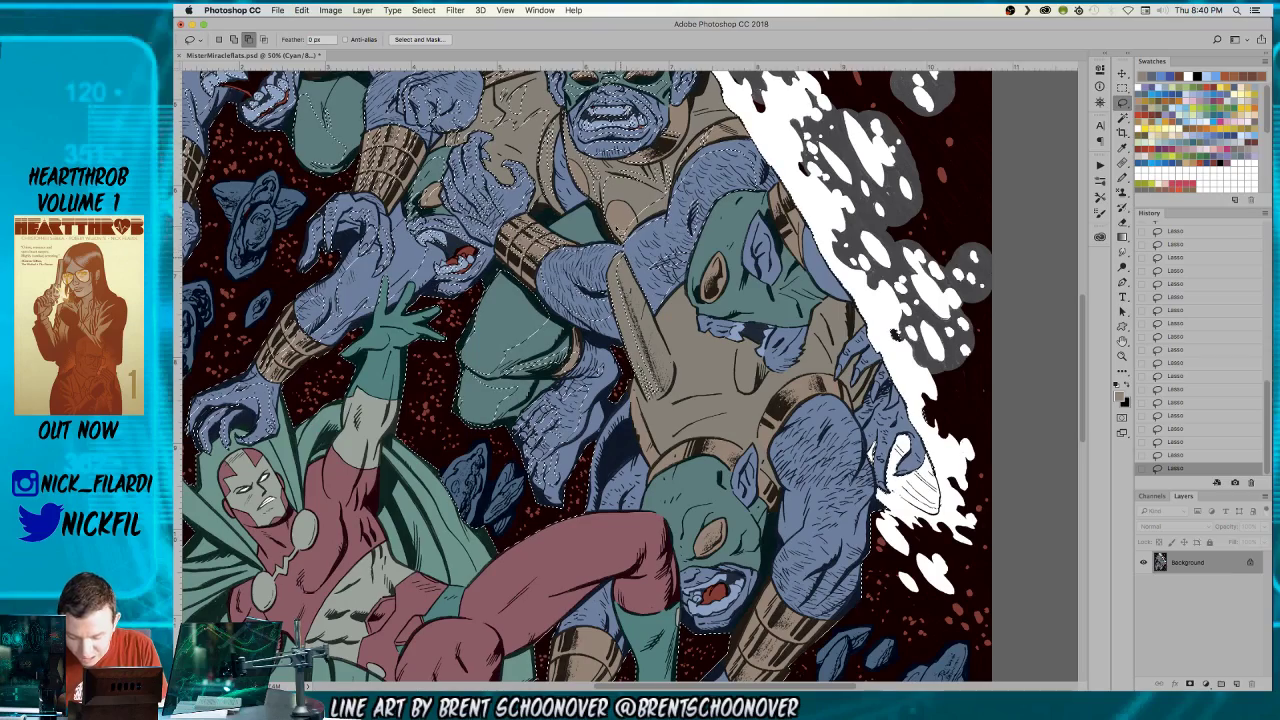
pyautogui.press('super+minus')
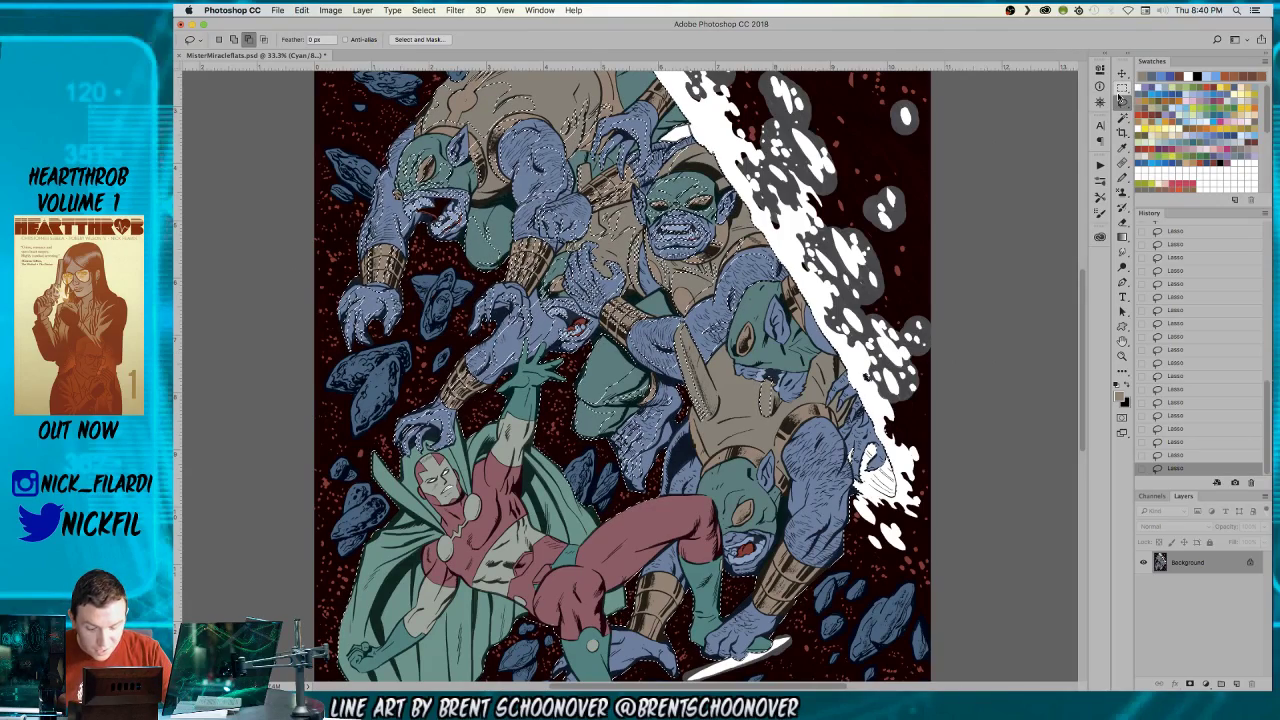
pyautogui.press('h')
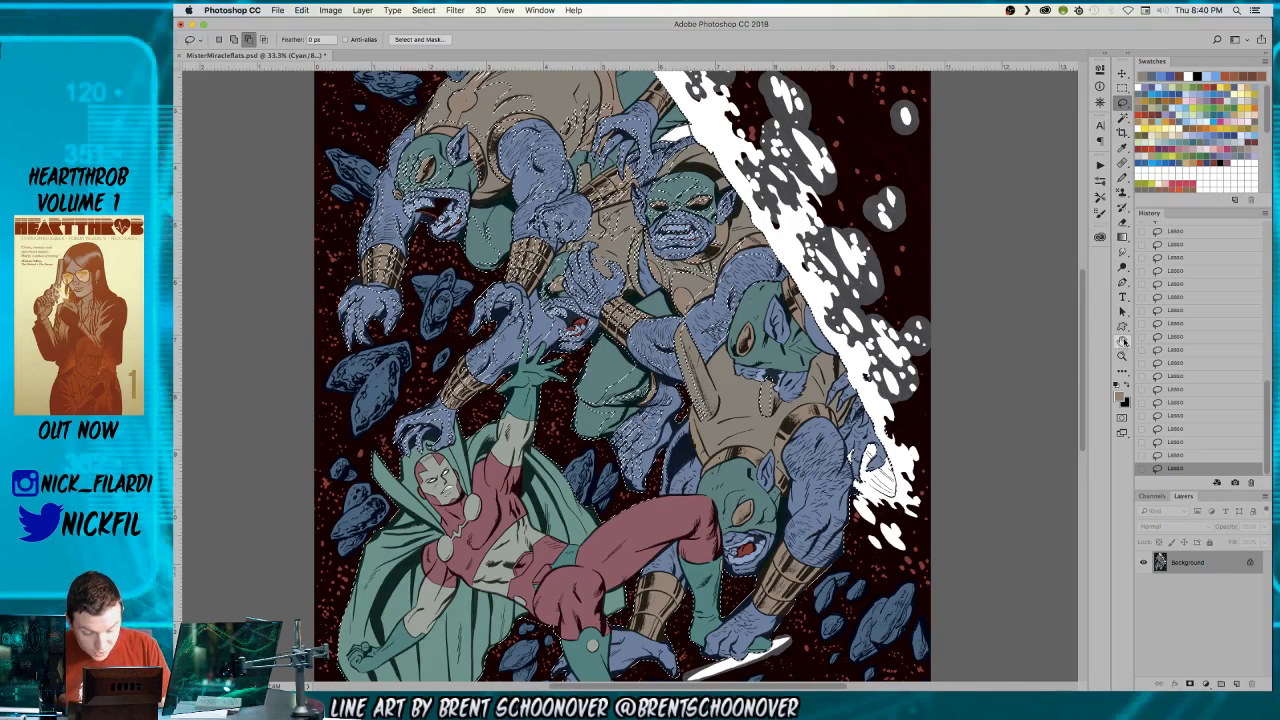
pyautogui.moveTo(817, 467); pyautogui.dragTo(793, 395)
pyautogui.click(1122, 102)
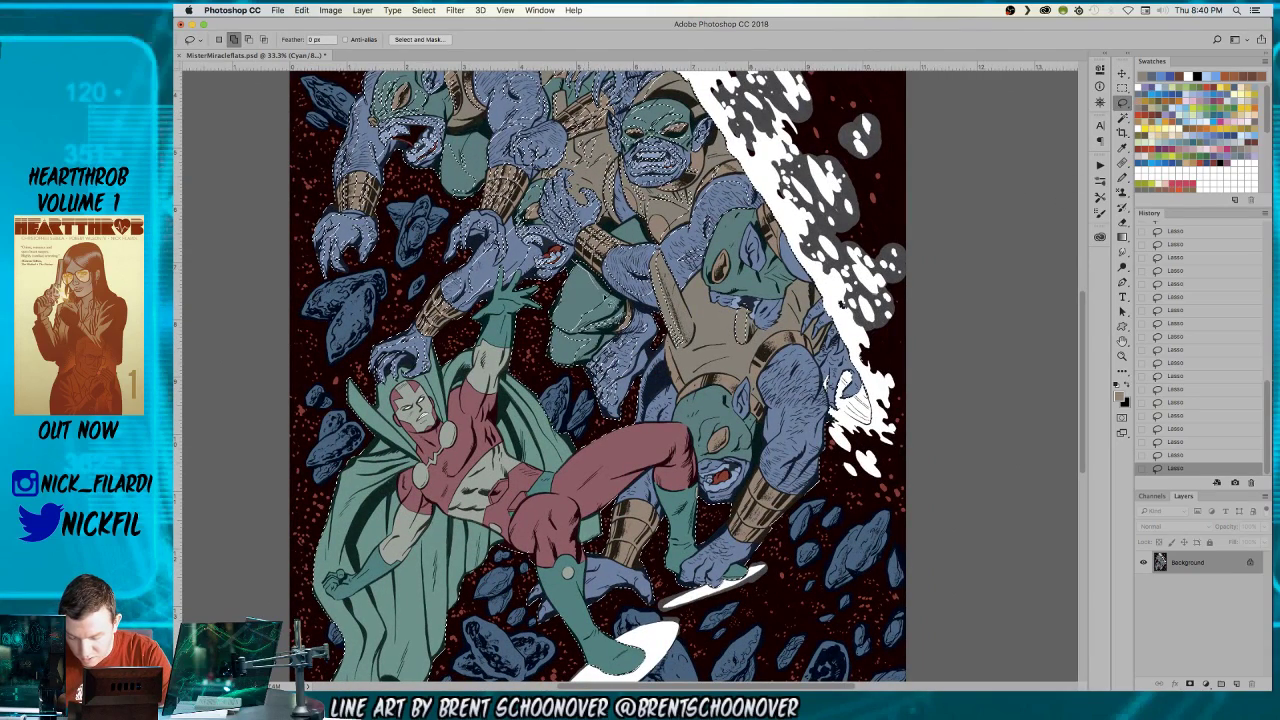
pyautogui.press('alt')
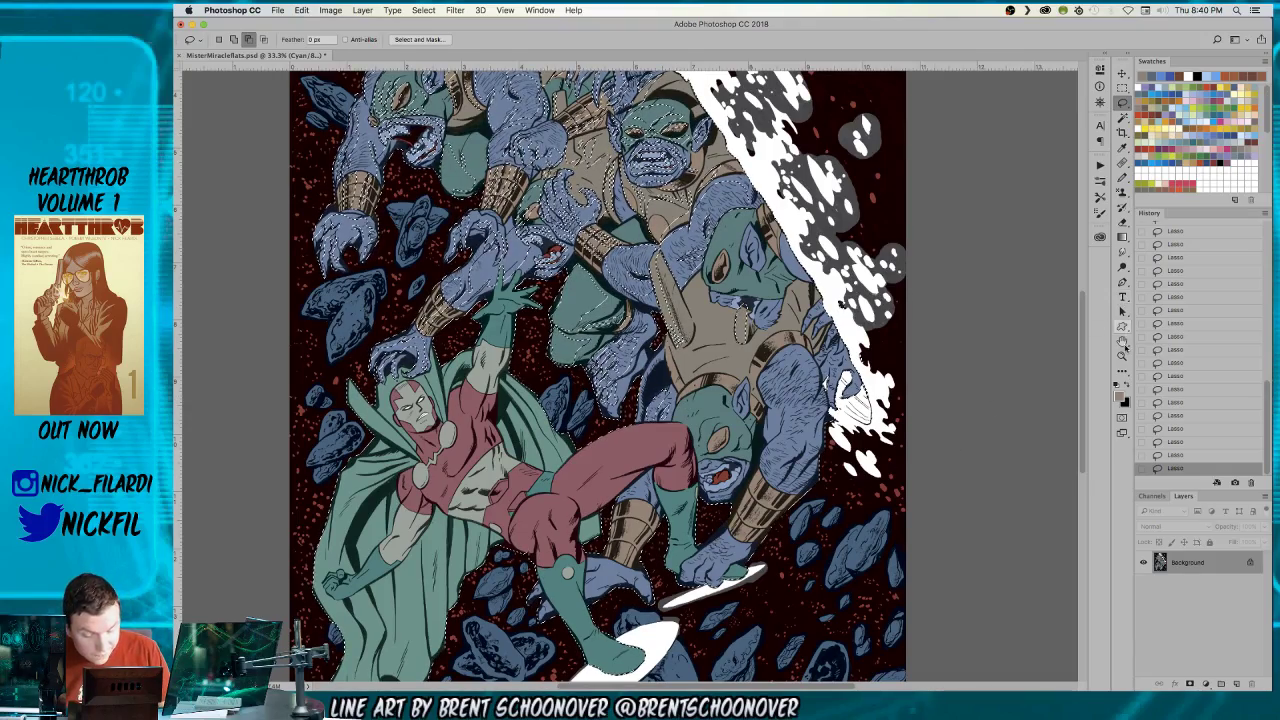
# - Subtract Lasso highlights on the green-masked head, ear and jaw of the monster beside the white energy
pyautogui.click(1123, 342)
pyautogui.hscroll(3, 600, 380)
pyautogui.scroll(2, 600, 380)
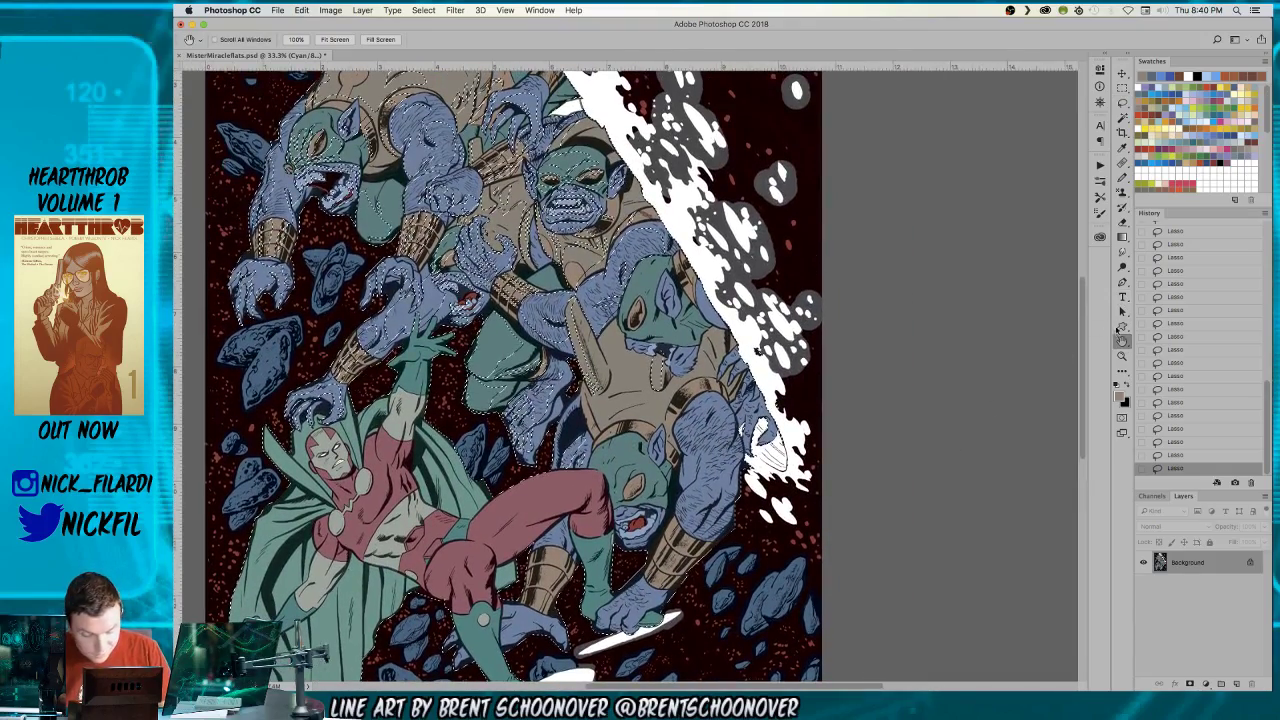
pyautogui.click(1122, 356)
pyautogui.click(716, 328)
pyautogui.click(1122, 102)
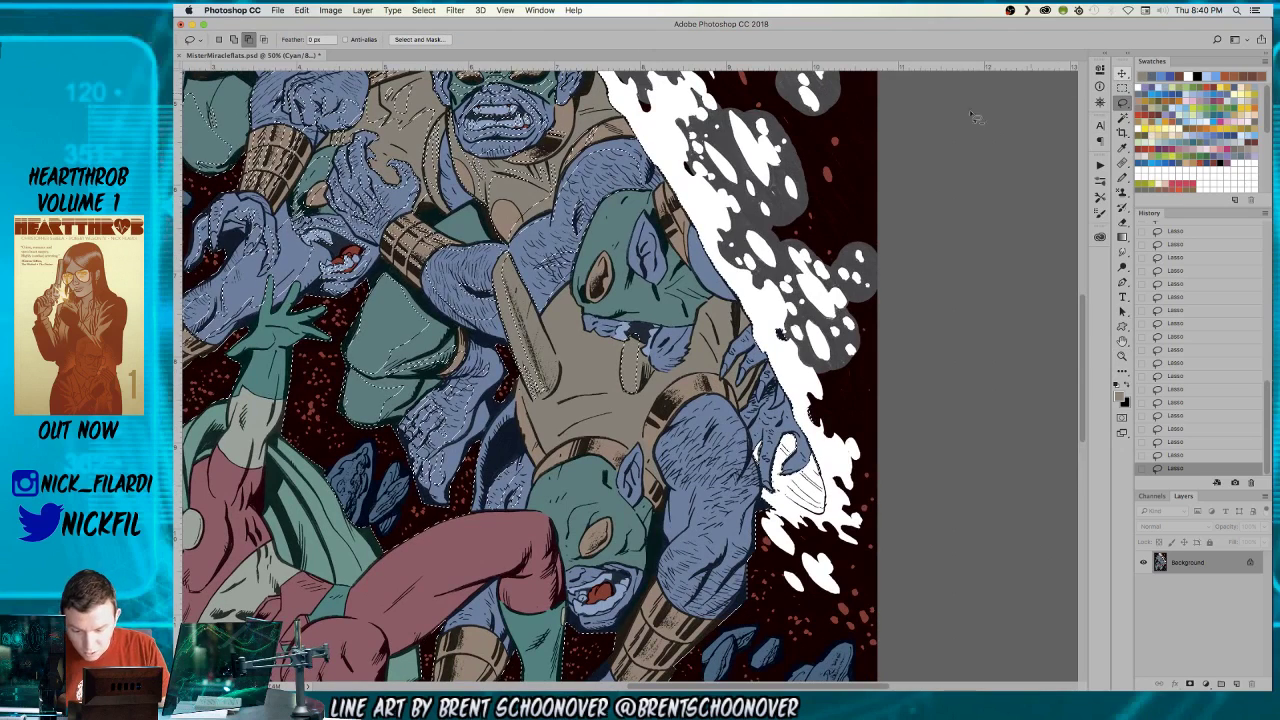
pyautogui.moveTo(575, 261)
pyautogui.mouseDown()
pyautogui.moveTo(614, 295)
pyautogui.moveTo(640, 283)
pyautogui.moveTo(648, 300)
pyautogui.moveTo(612, 290)
pyautogui.moveTo(606, 256)
pyautogui.mouseUp()
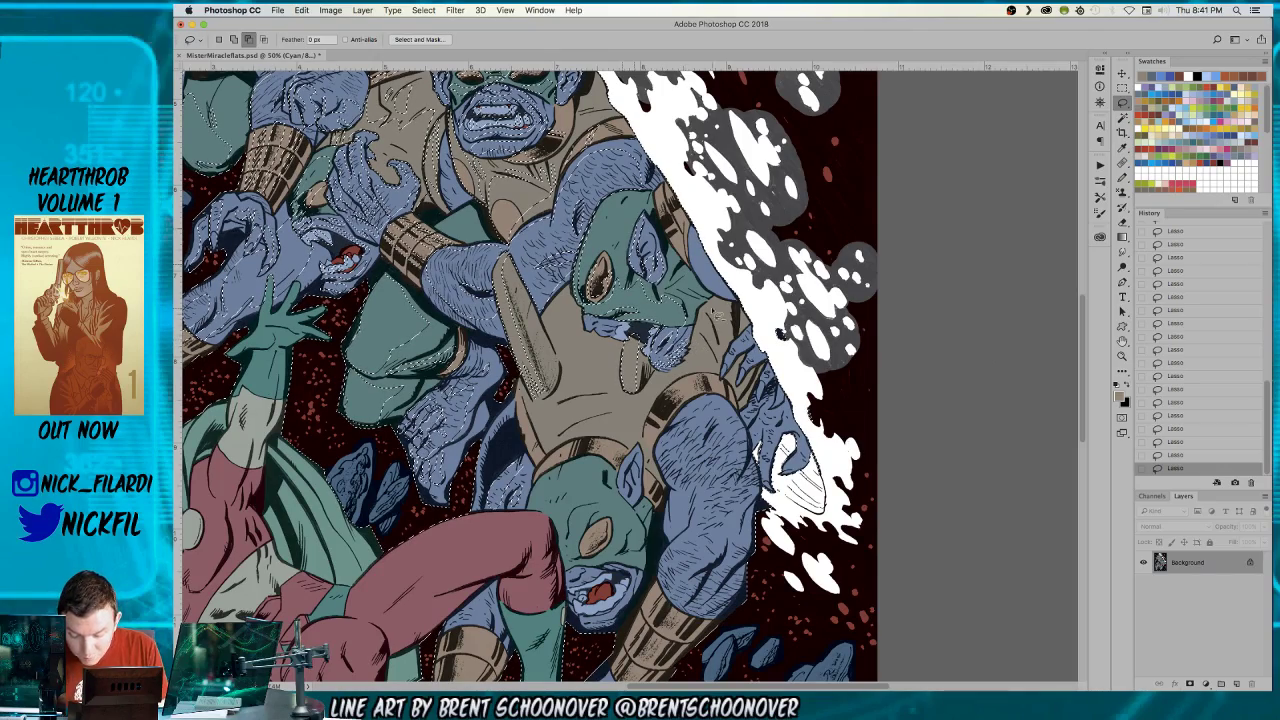
# - Subtract Lasso highlights along the lower folds and waist of the upside-down monster's brown costume
pyautogui.press('space')
pyautogui.moveTo(723, 400); pyautogui.dragTo(786, 399)
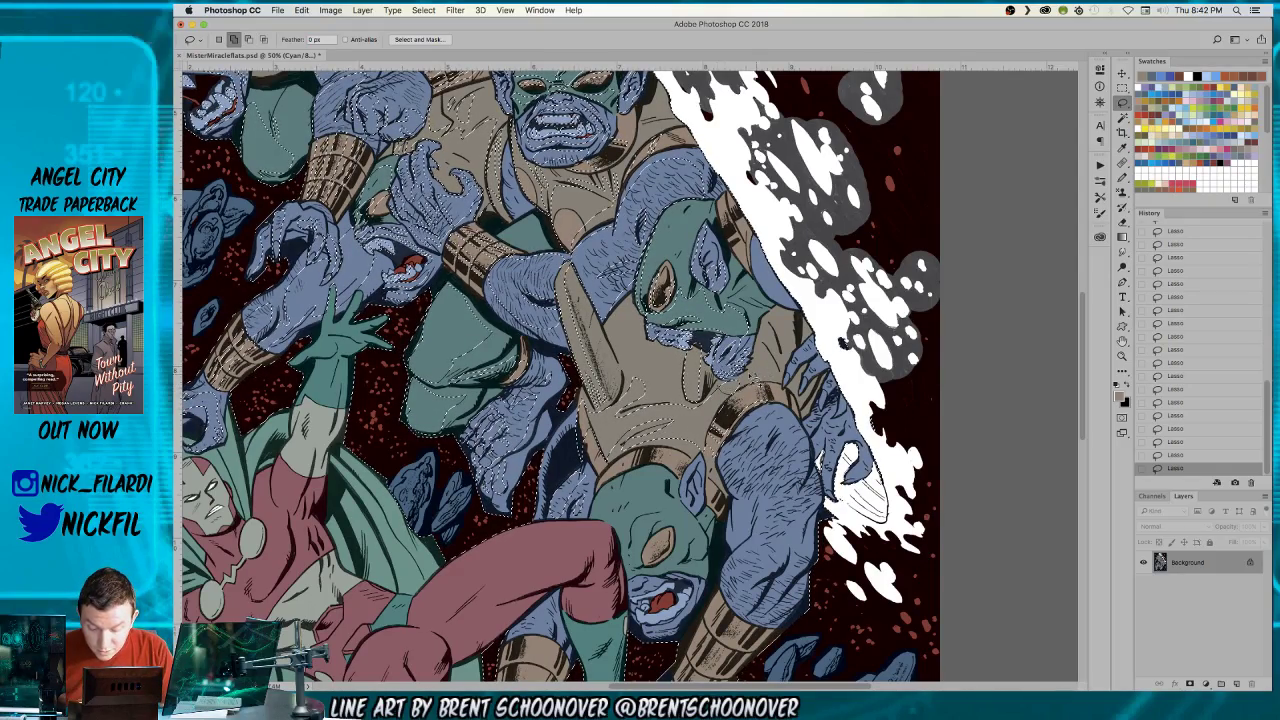
pyautogui.press('shift')
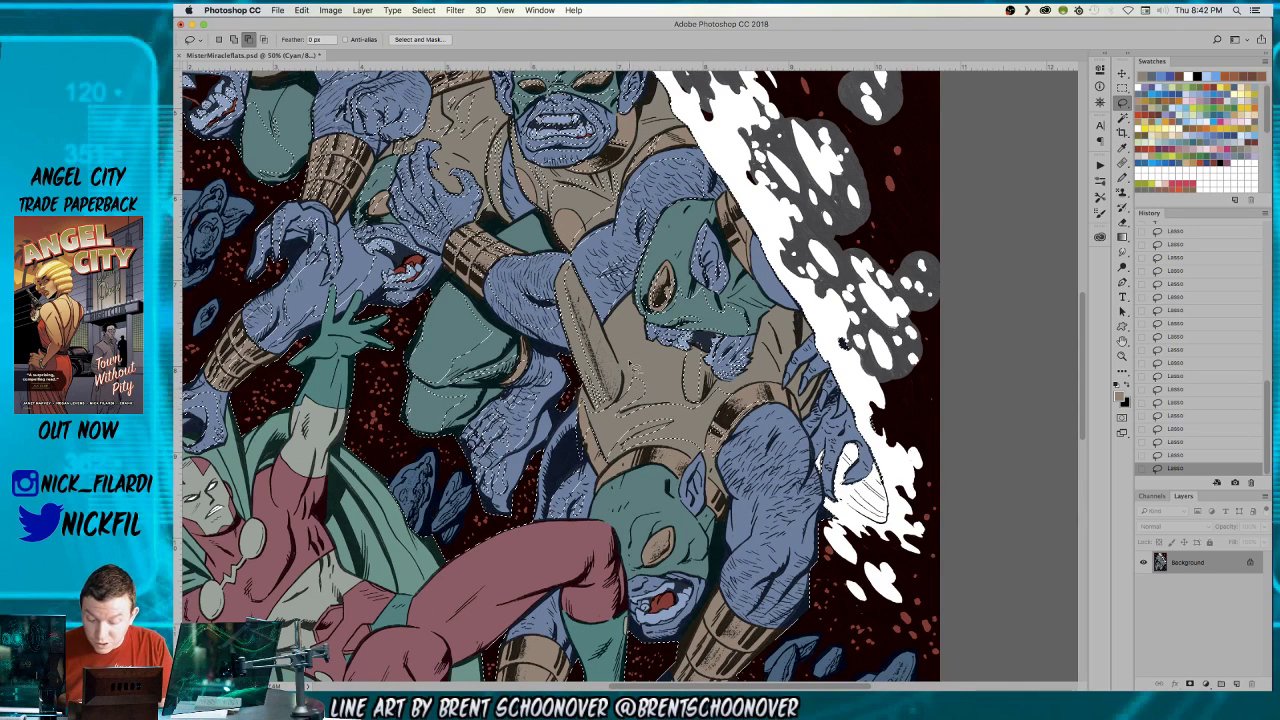
pyautogui.press('alt')
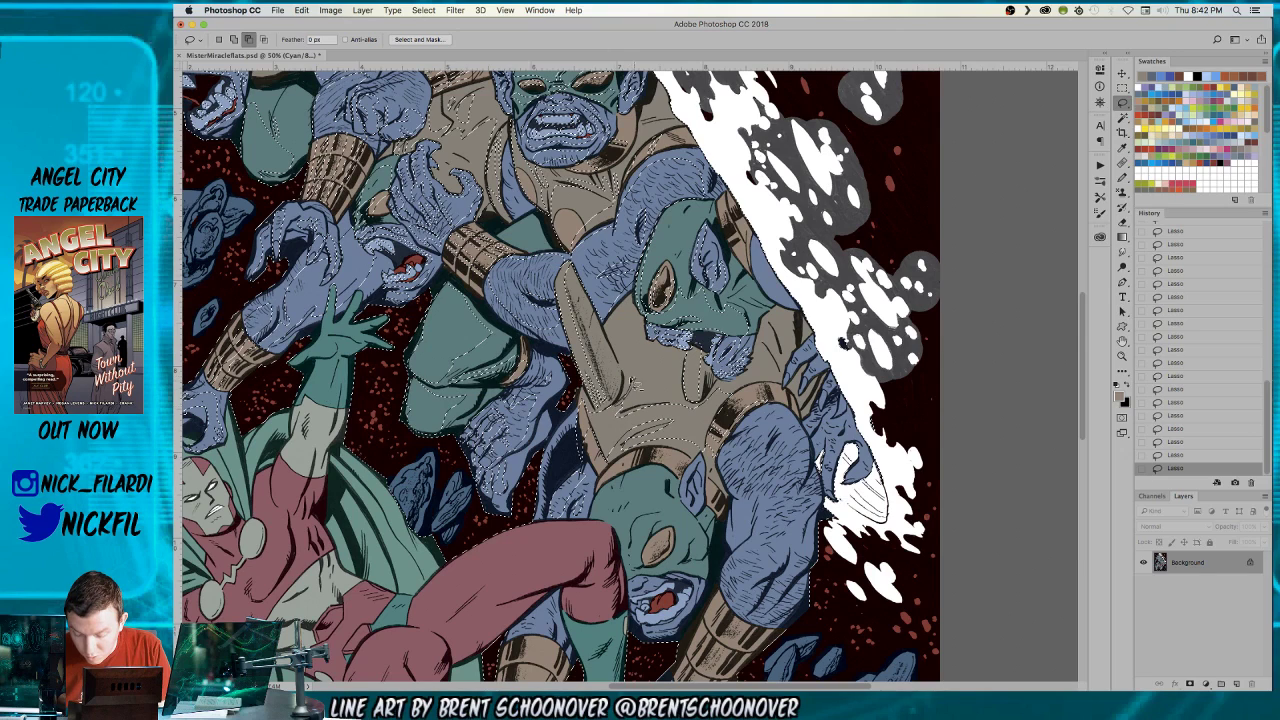
pyautogui.press('shift')
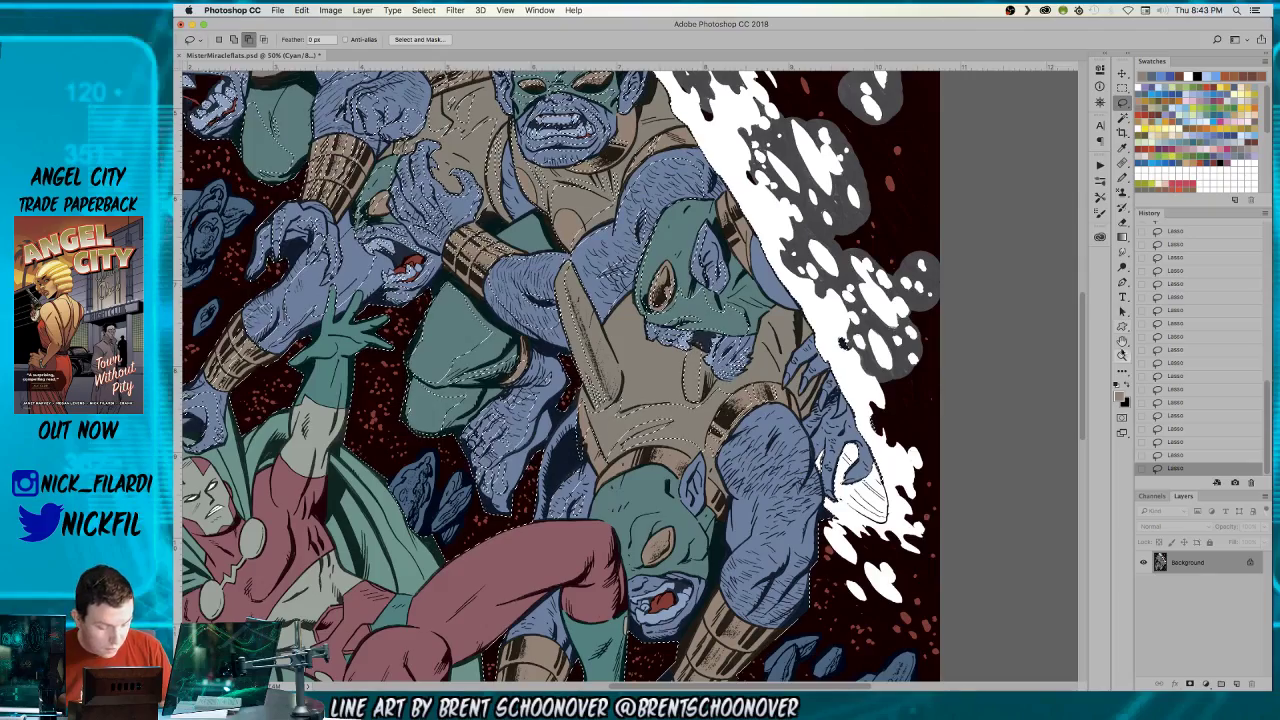
pyautogui.press('h')
pyautogui.moveTo(560, 380)
pyautogui.mouseDown()
pyautogui.moveTo(600, 160)
pyautogui.moveTo(535, 345)
pyautogui.mouseUp()
pyautogui.press('l')
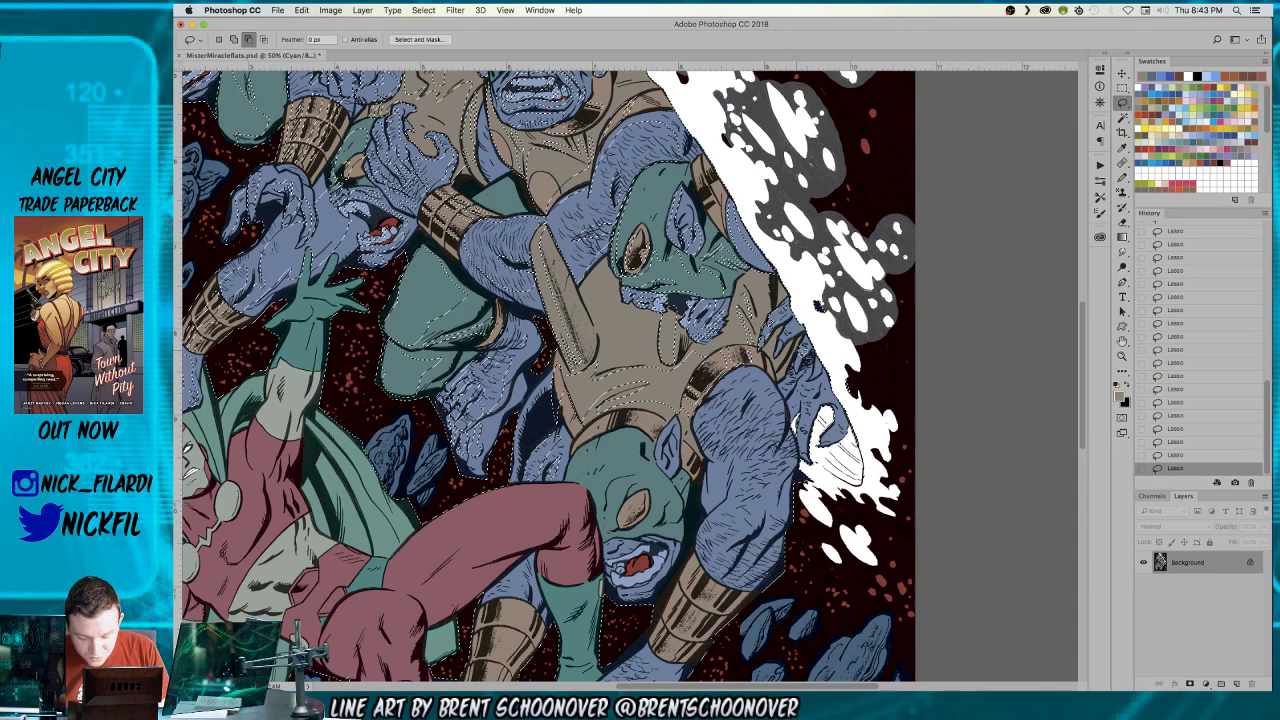
# - Carve Lasso highlights out of the shoulder and upper arm of the upside-down monster's blue arm beside the white energy
pyautogui.click(1123, 341)
pyautogui.moveTo(295, 680); pyautogui.dragTo(308, 556)
pyautogui.press('l')
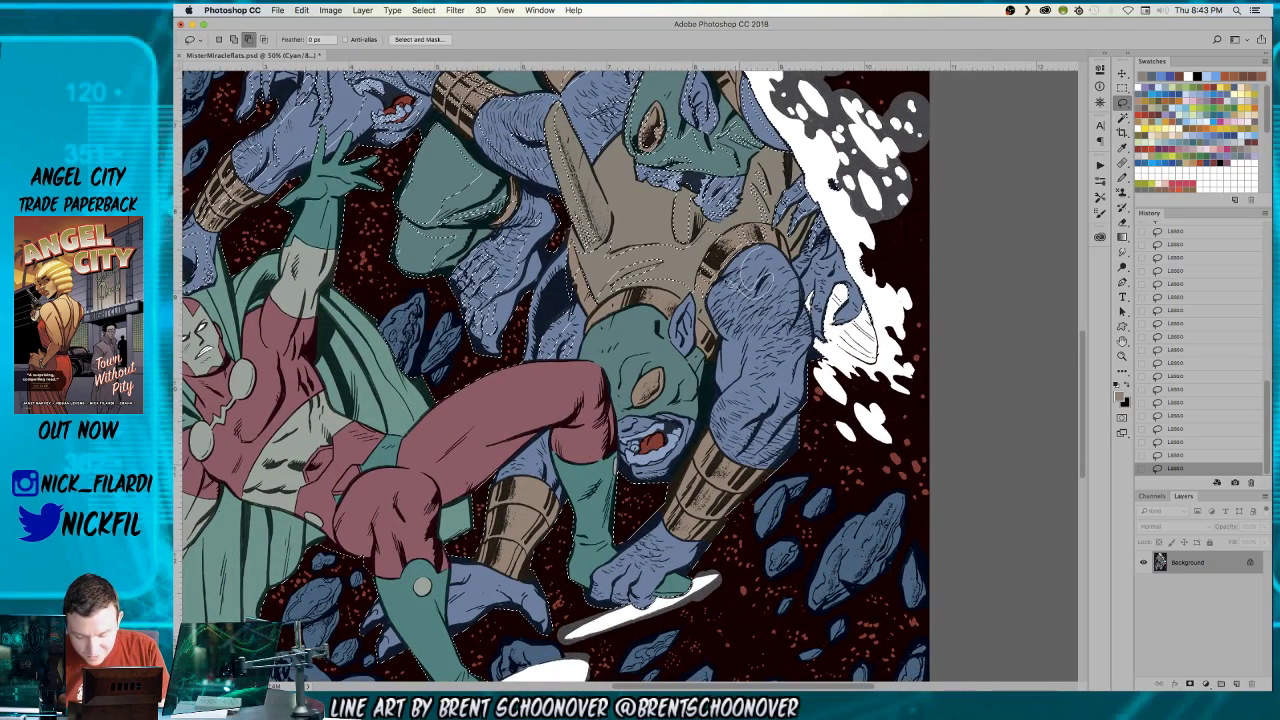
pyautogui.moveTo(757, 282); pyautogui.dragTo(740, 275)
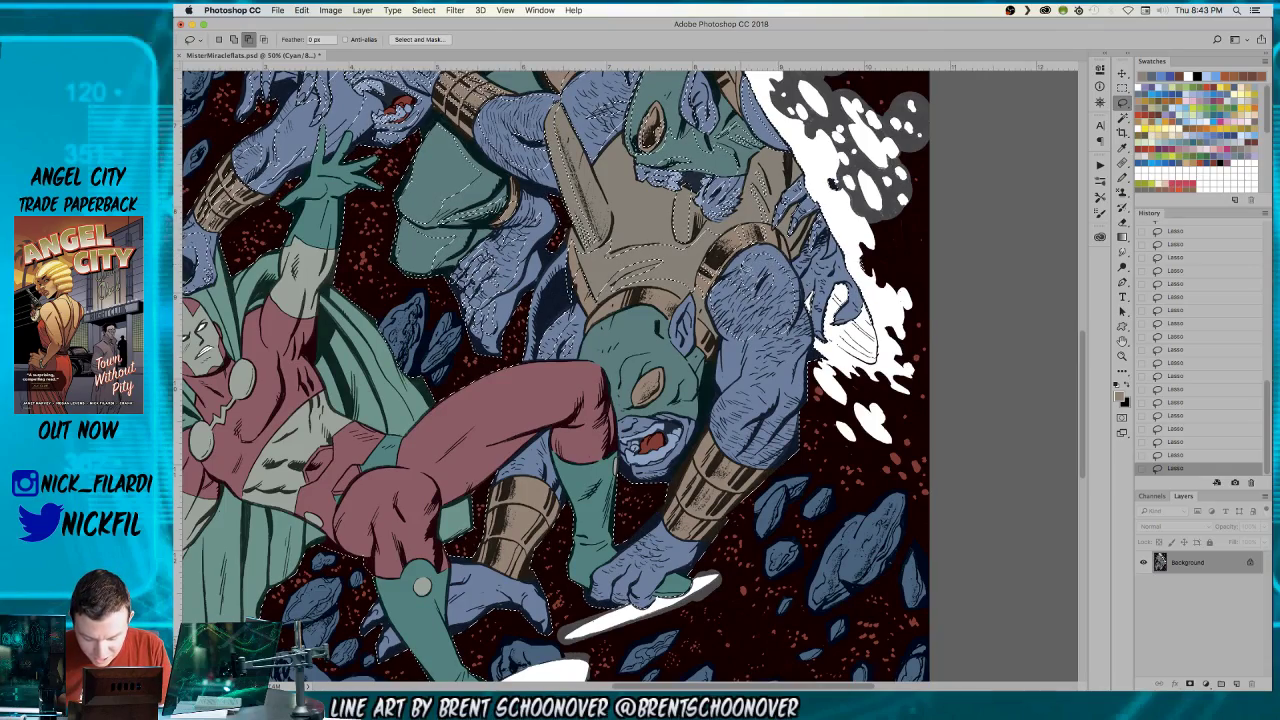
pyautogui.press('h')
pyautogui.moveTo(788, 458); pyautogui.dragTo(833, 384)
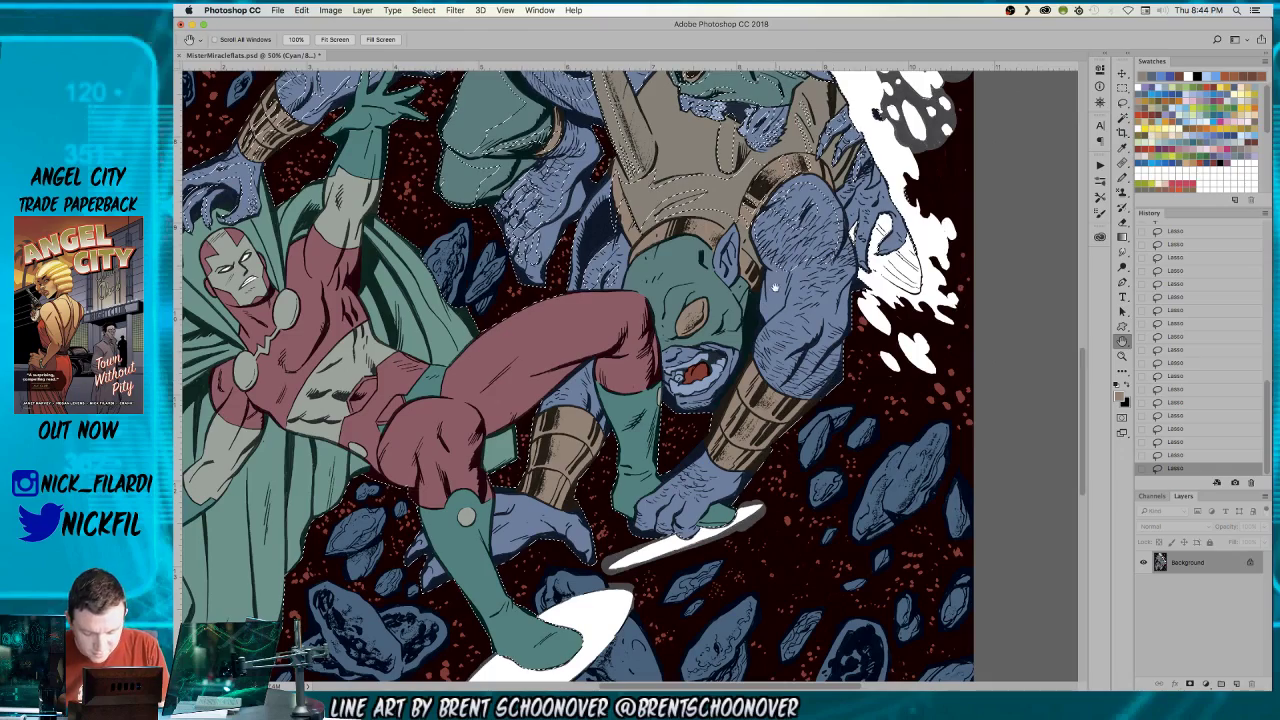
pyautogui.moveTo(800, 310)
pyautogui.mouseDown()
pyautogui.moveTo(765, 325)
pyautogui.moveTo(730, 298)
pyautogui.mouseUp()
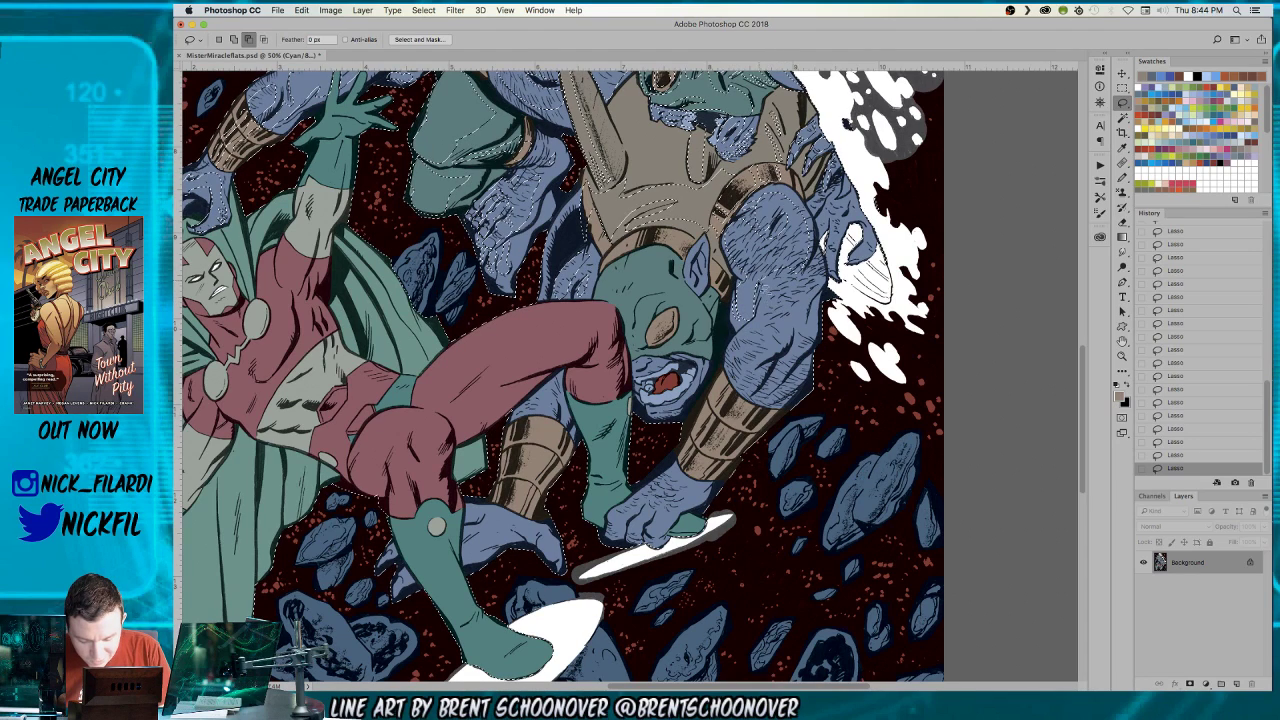
pyautogui.moveTo(756, 338)
pyautogui.mouseDown()
pyautogui.moveTo(735, 360)
pyautogui.moveTo(745, 400)
pyautogui.moveTo(793, 338)
pyautogui.mouseUp()
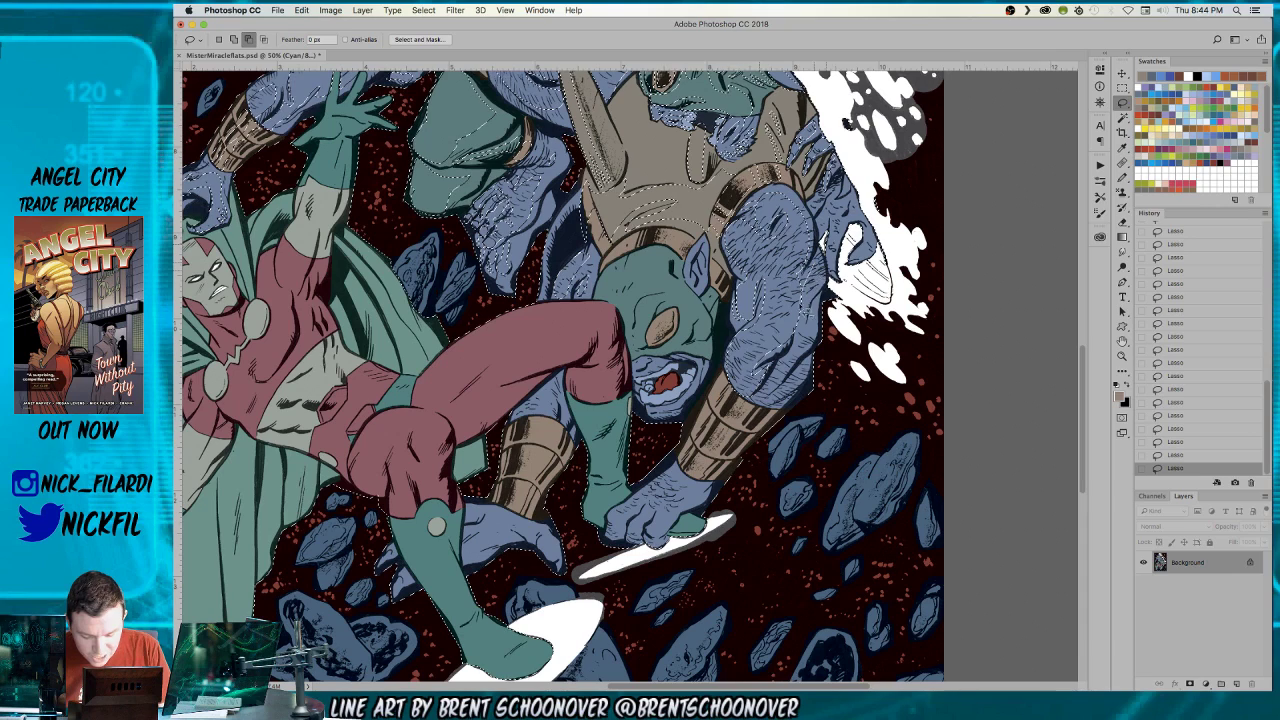
# - Continue subtracting Lasso highlights down the monster's blue forearm and on the nearby hand against the white energy
pyautogui.press('shift')
pyautogui.press('alt')
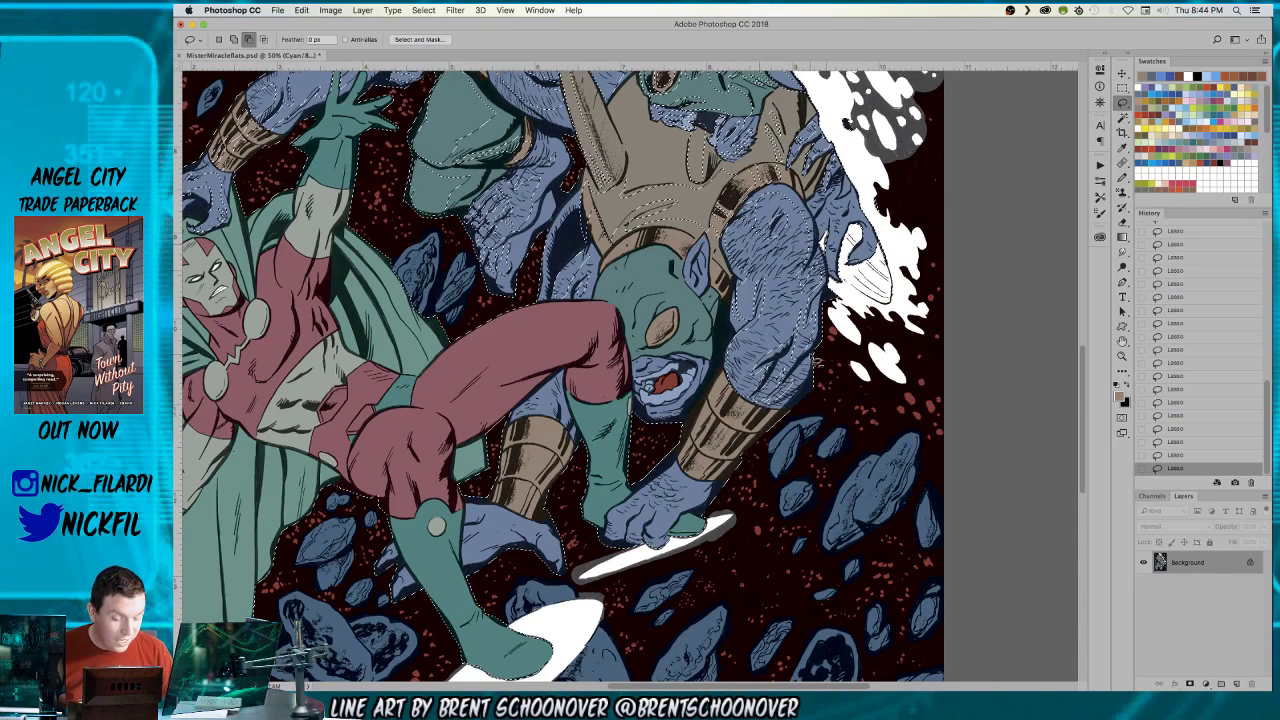
pyautogui.press('space')
pyautogui.moveTo(801, 436); pyautogui.dragTo(782, 506)
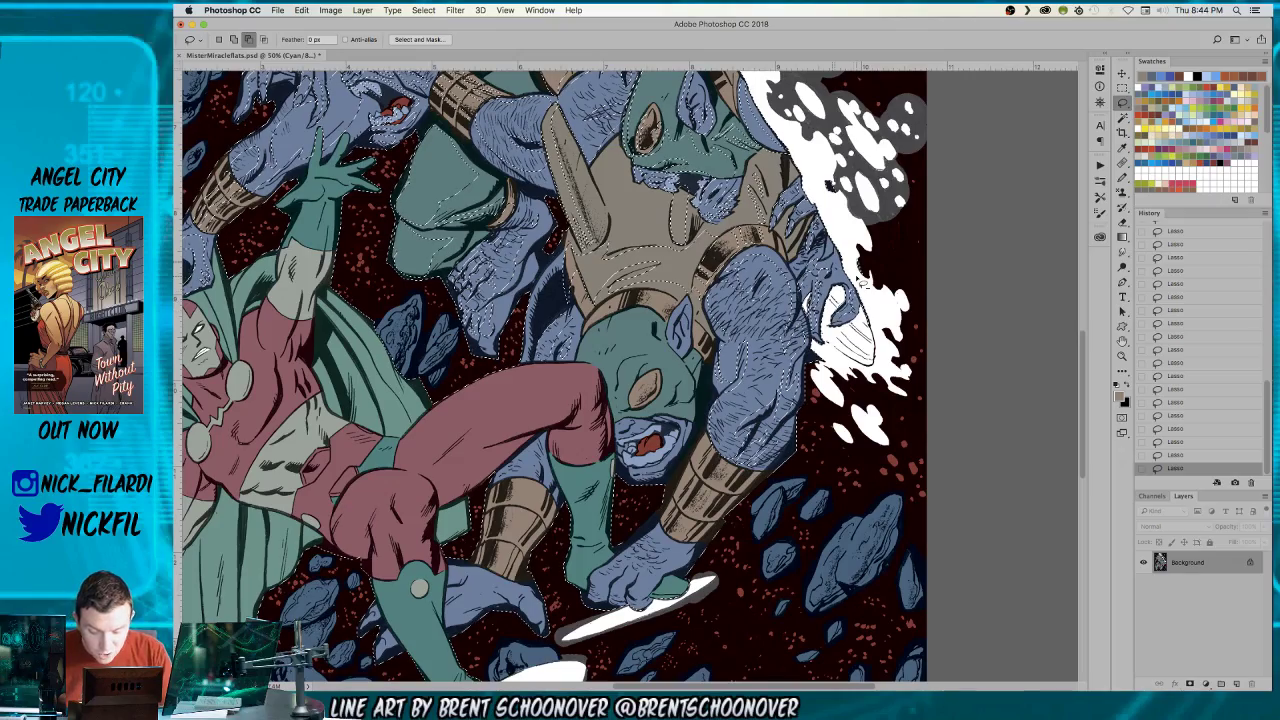
pyautogui.click(1121, 341)
pyautogui.moveTo(790, 375); pyautogui.dragTo(912, 364)
pyautogui.press('l')
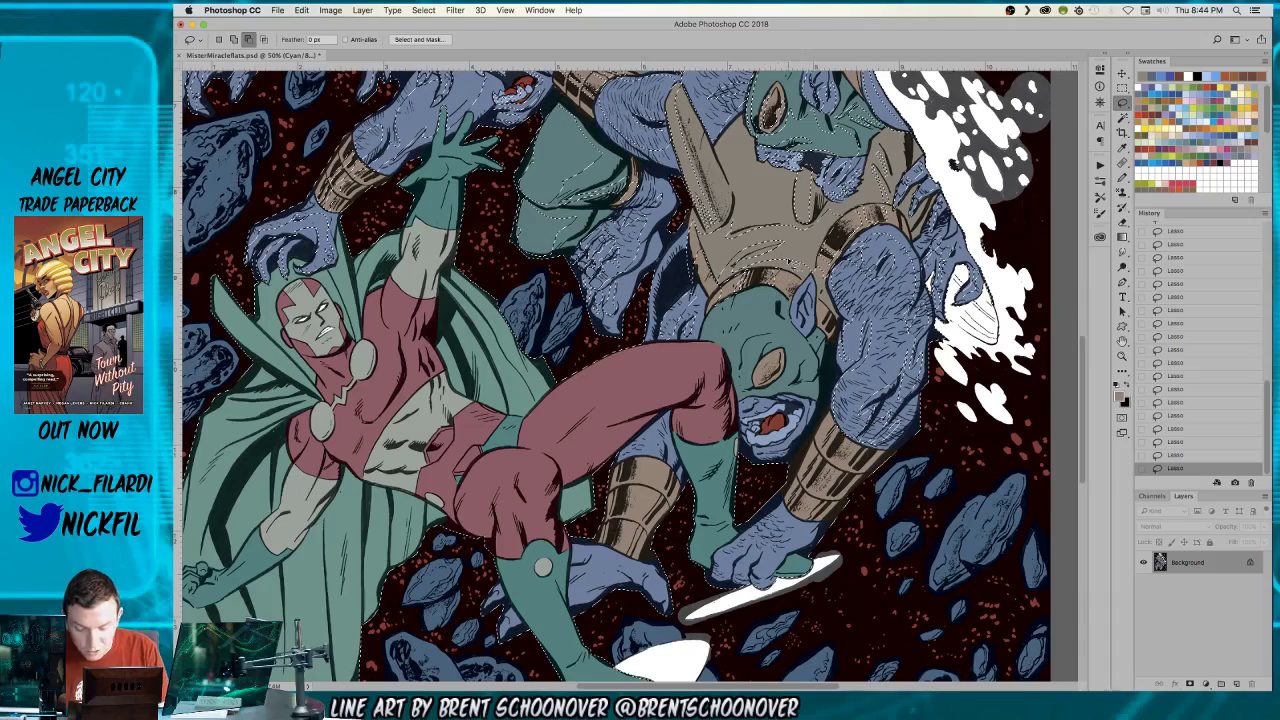
# - Cut Lasso highlights out of the upside-down monster's green mask, ear, eye and open mouth
pyautogui.press('space')
pyautogui.moveTo(890, 455); pyautogui.dragTo(830, 395)
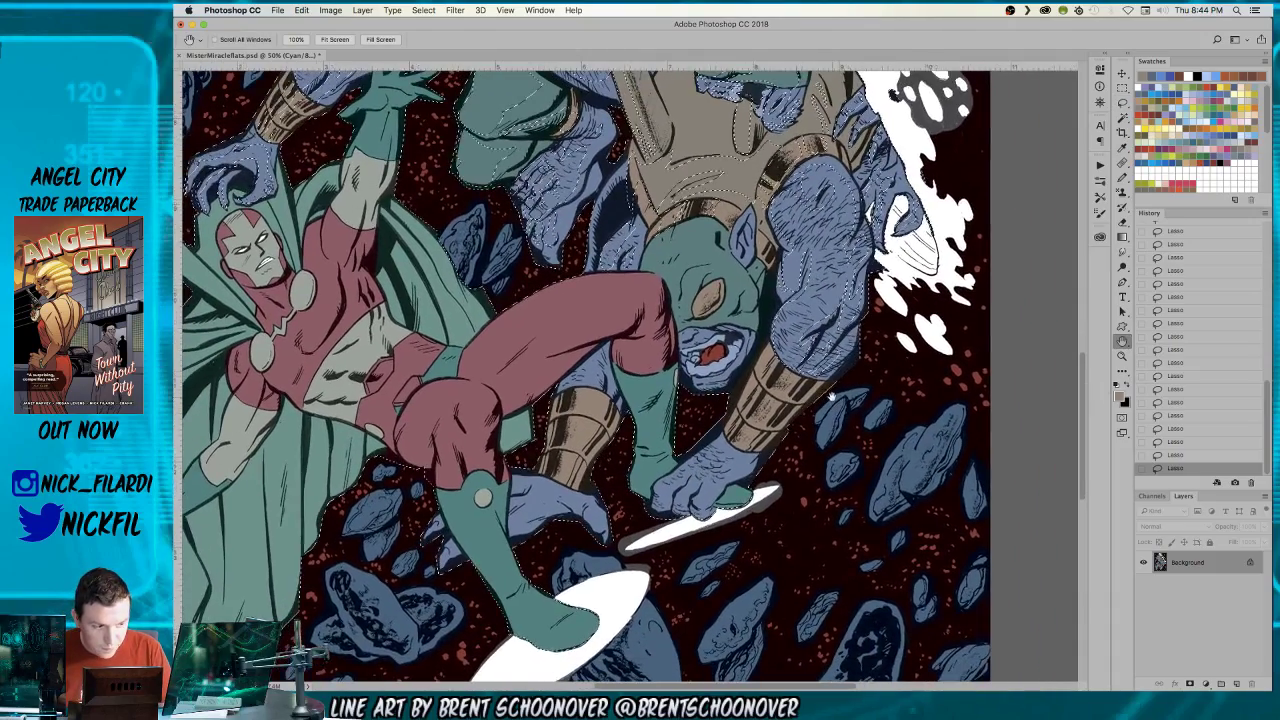
pyautogui.click(1123, 100)
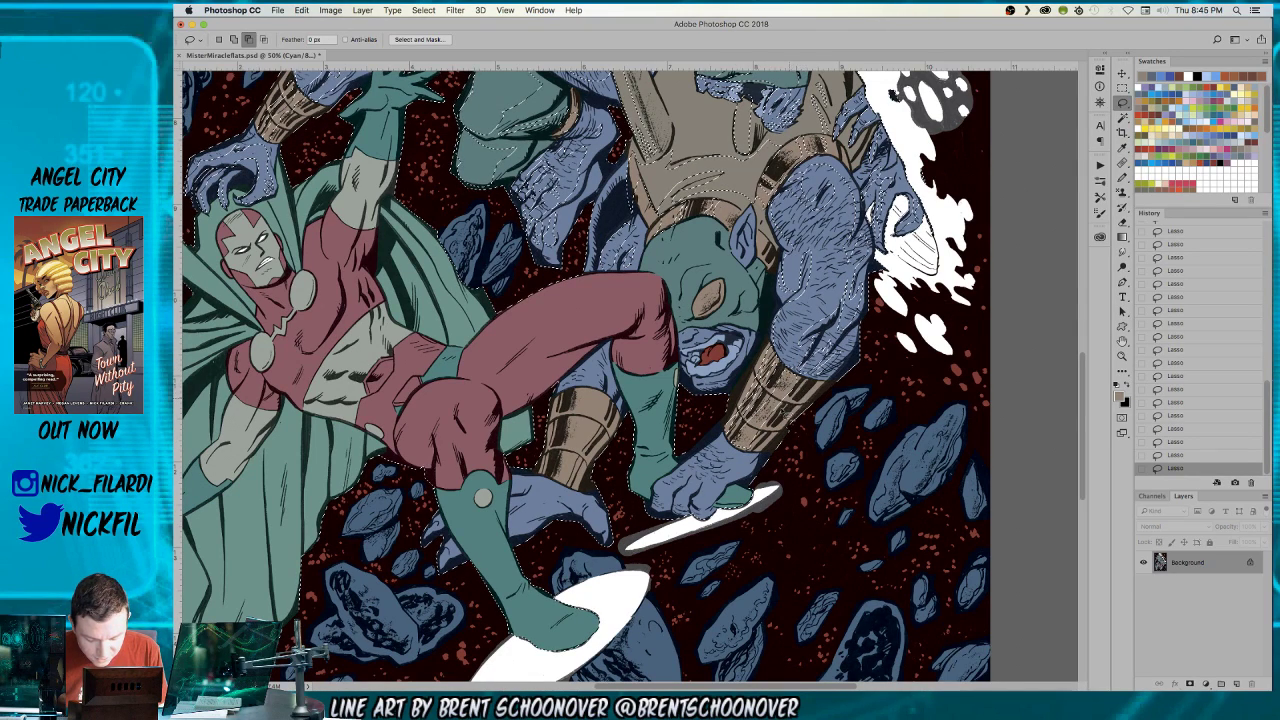
pyautogui.press('space')
pyautogui.moveTo(770, 512)
pyautogui.mouseDown()
pyautogui.moveTo(828, 500)
pyautogui.moveTo(830, 511)
pyautogui.mouseUp()
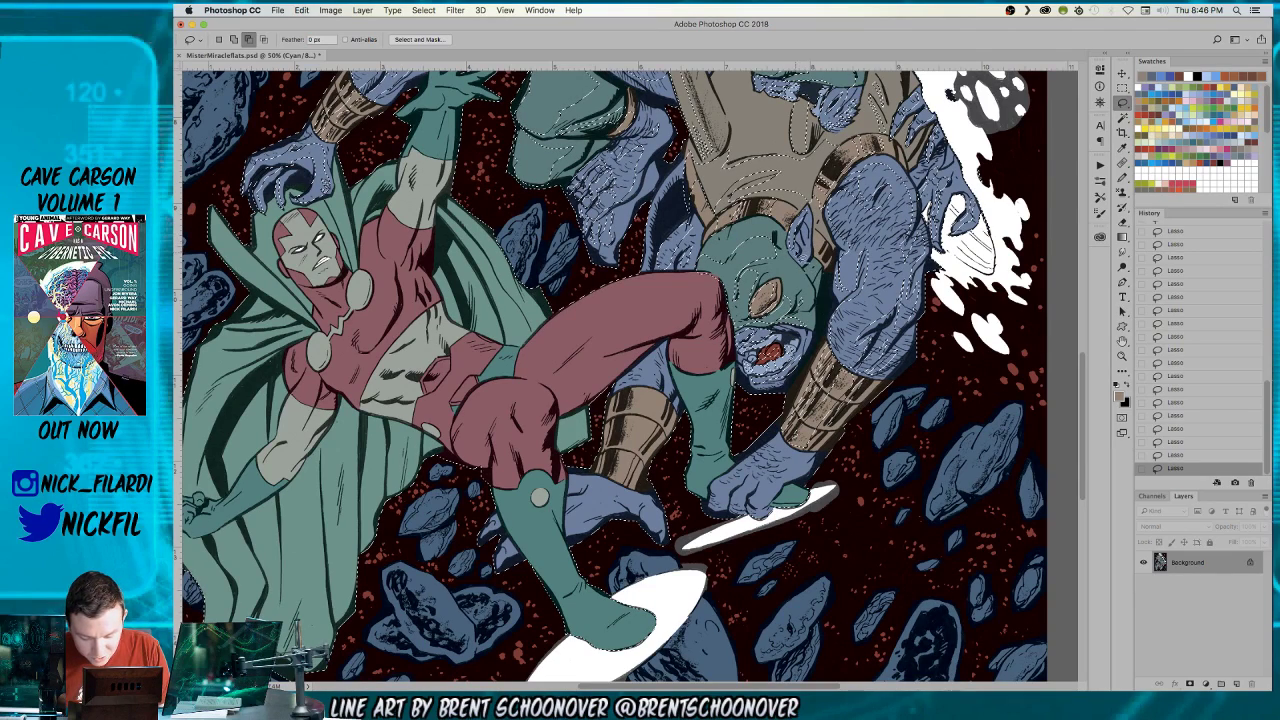
# - Subtract Lasso highlights on the monster's hand gripping the hero's foot and on its other bronze cuff and hand
pyautogui.press('h')
pyautogui.moveTo(755, 447); pyautogui.dragTo(685, 390)
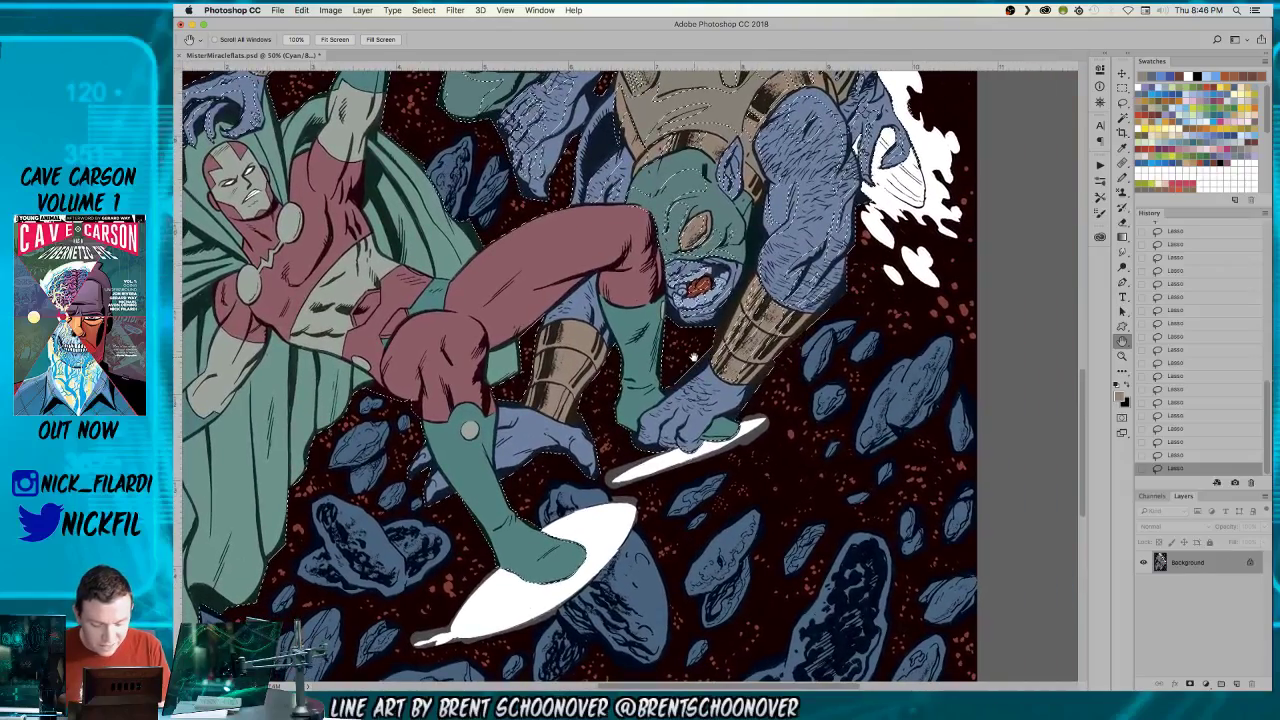
pyautogui.click(1124, 103)
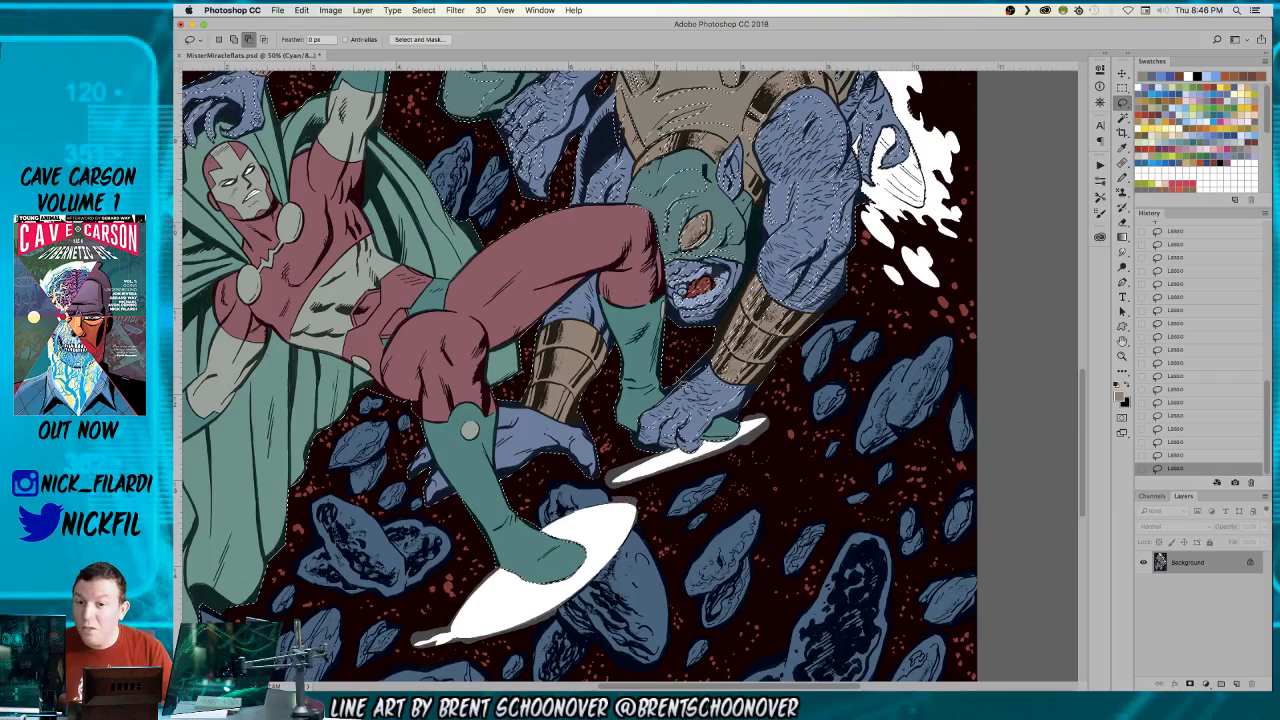
pyautogui.press('space')
pyautogui.moveTo(721, 418); pyautogui.dragTo(886, 468)
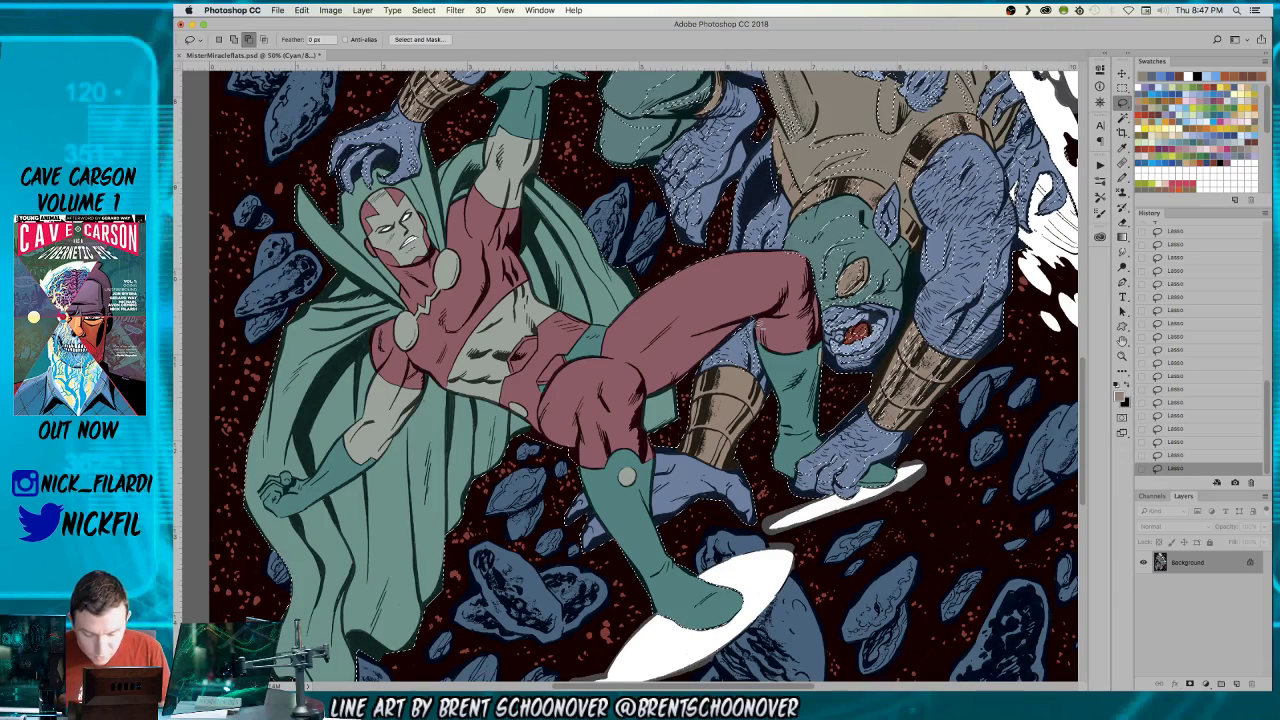
pyautogui.press('space')
pyautogui.moveTo(862, 490); pyautogui.dragTo(835, 383)
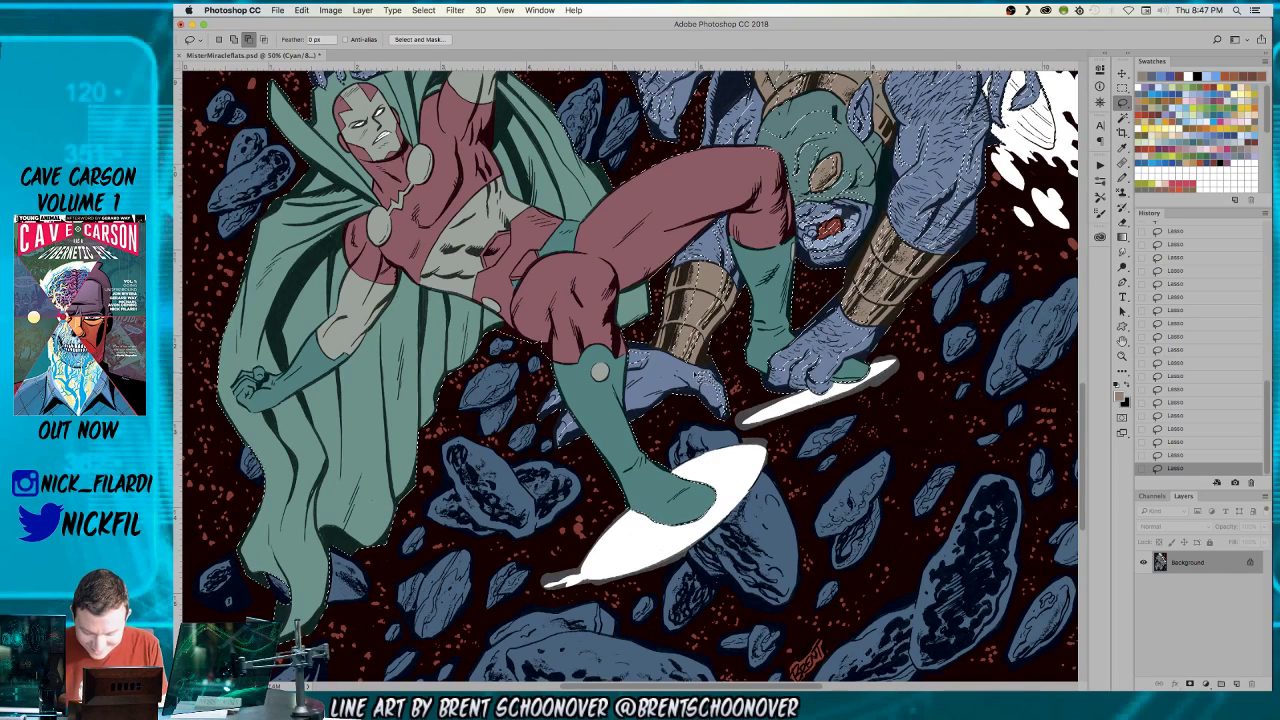
# - Examine the highlight selection across all the monsters and the hero at a reduced zoom
pyautogui.click(1122, 356)
pyautogui.press('super+minus')
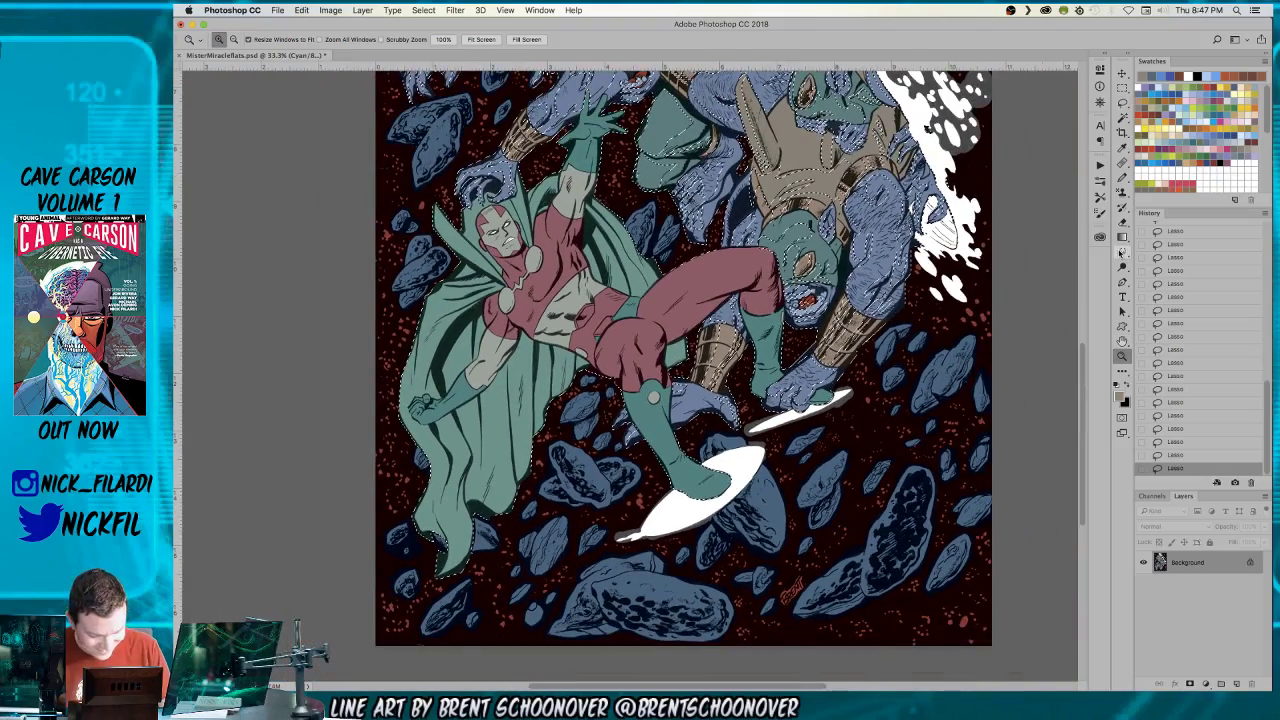
pyautogui.click(1122, 342)
pyautogui.scroll(4, 840, 372)
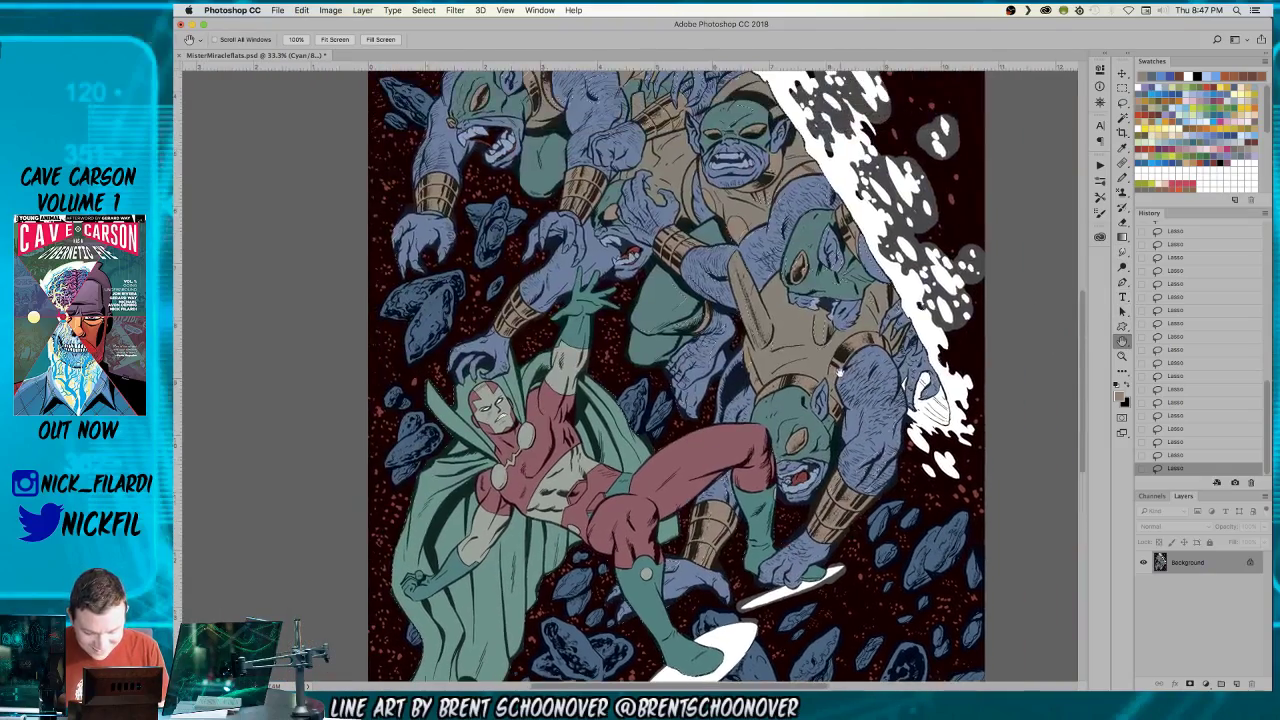
pyautogui.scroll(3, 845, 378)
pyautogui.hscroll(-2, 845, 378)
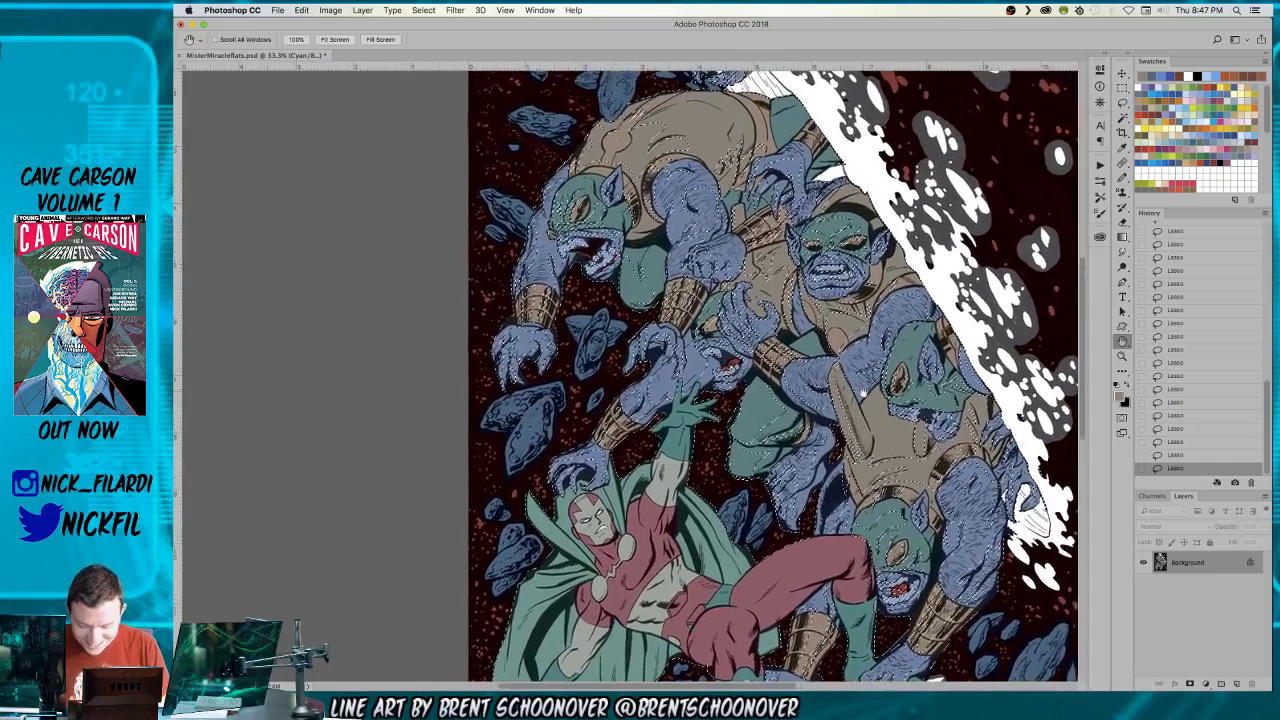
pyautogui.scroll(3, 862, 393)
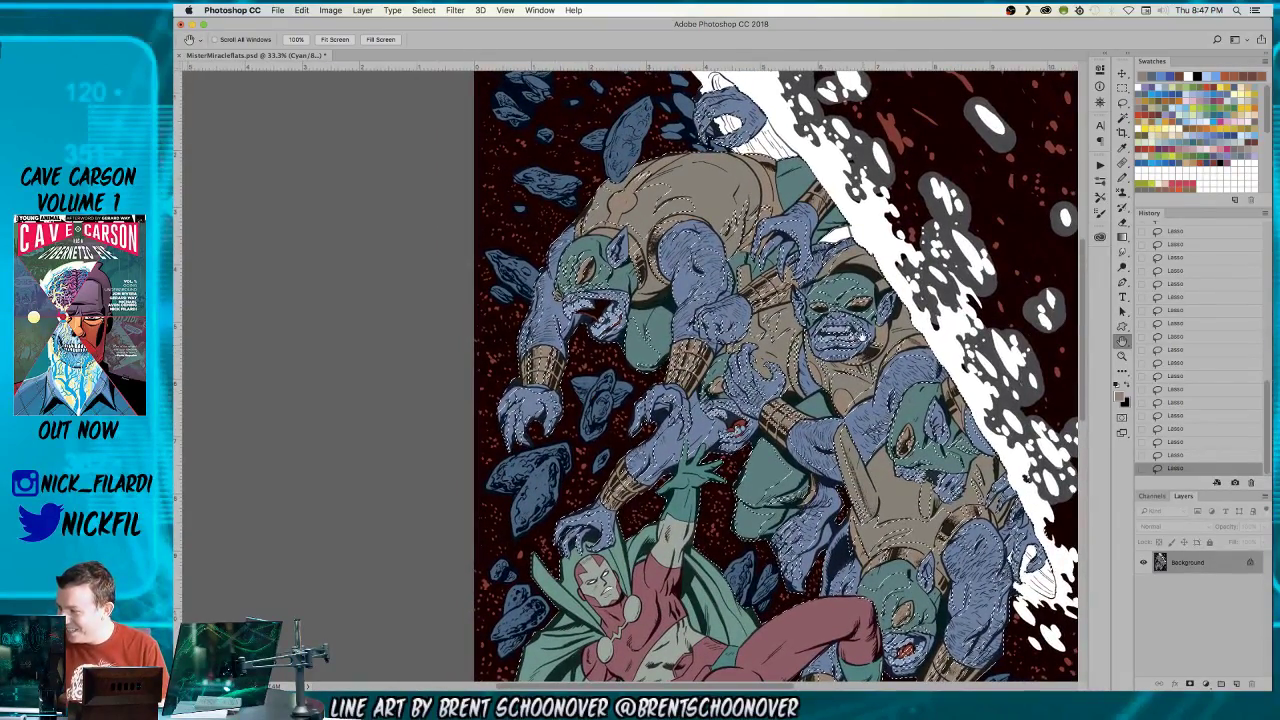
pyautogui.press('super+d')
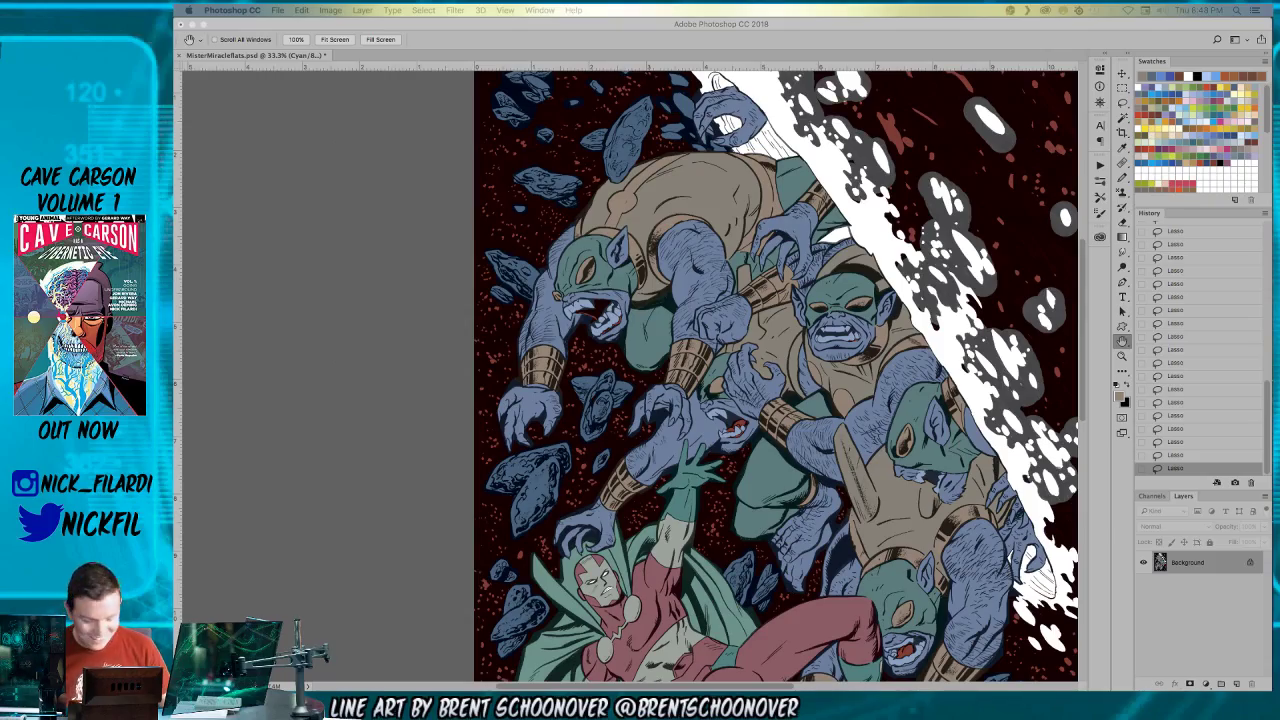
pyautogui.click(1122, 340)
pyautogui.scroll(-5, 775, 375)
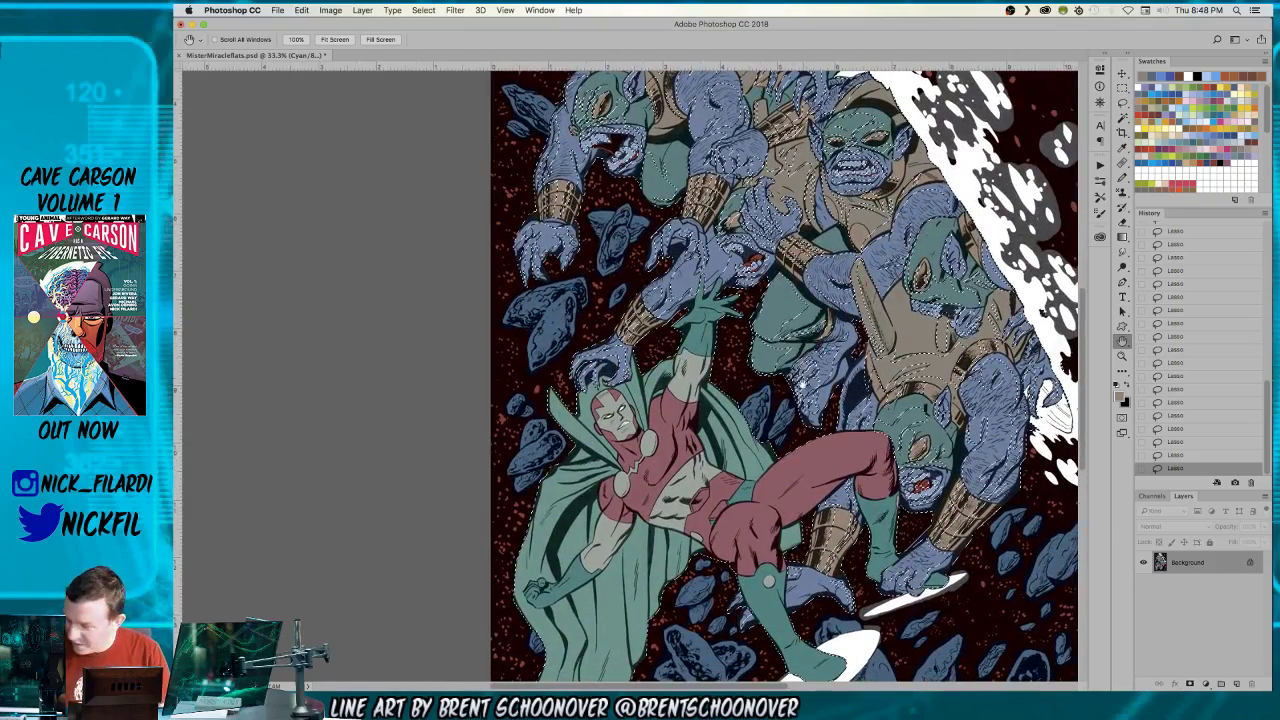
pyautogui.scroll(-3, 778, 351)
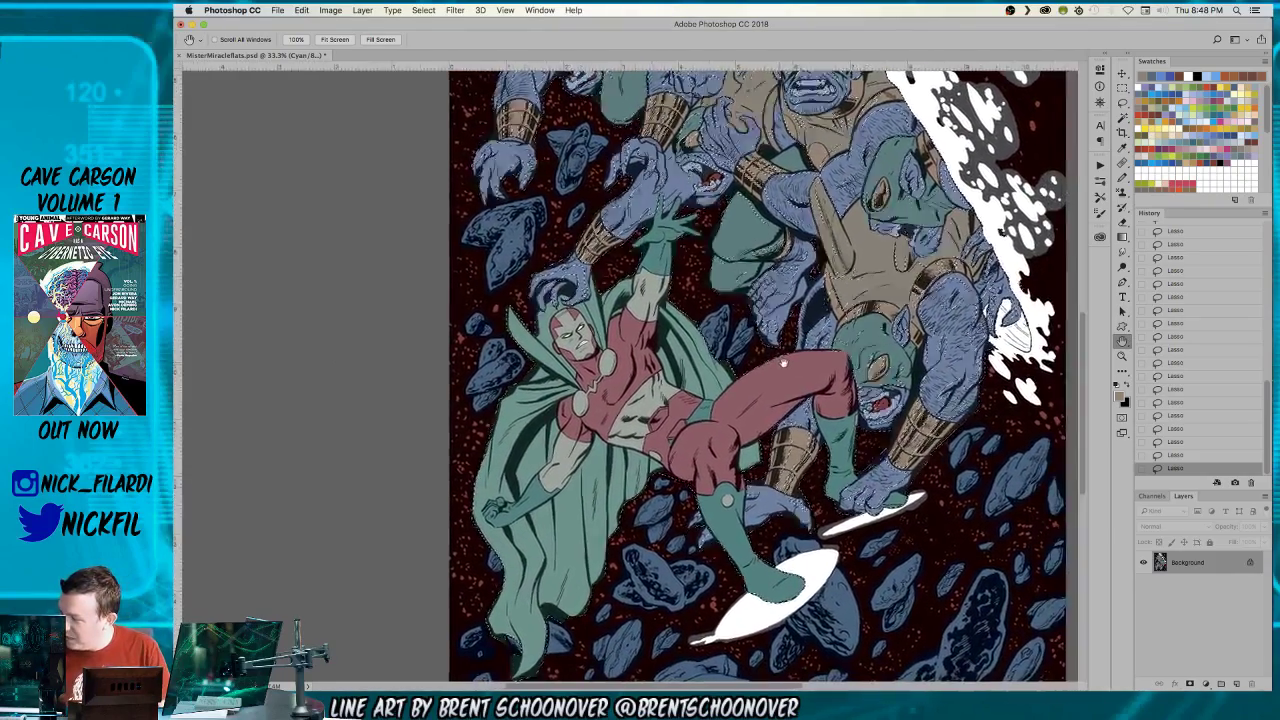
# - Carve Lasso highlights out of the wrist and cuff of the caped hero's raised green glove
pyautogui.press('l')
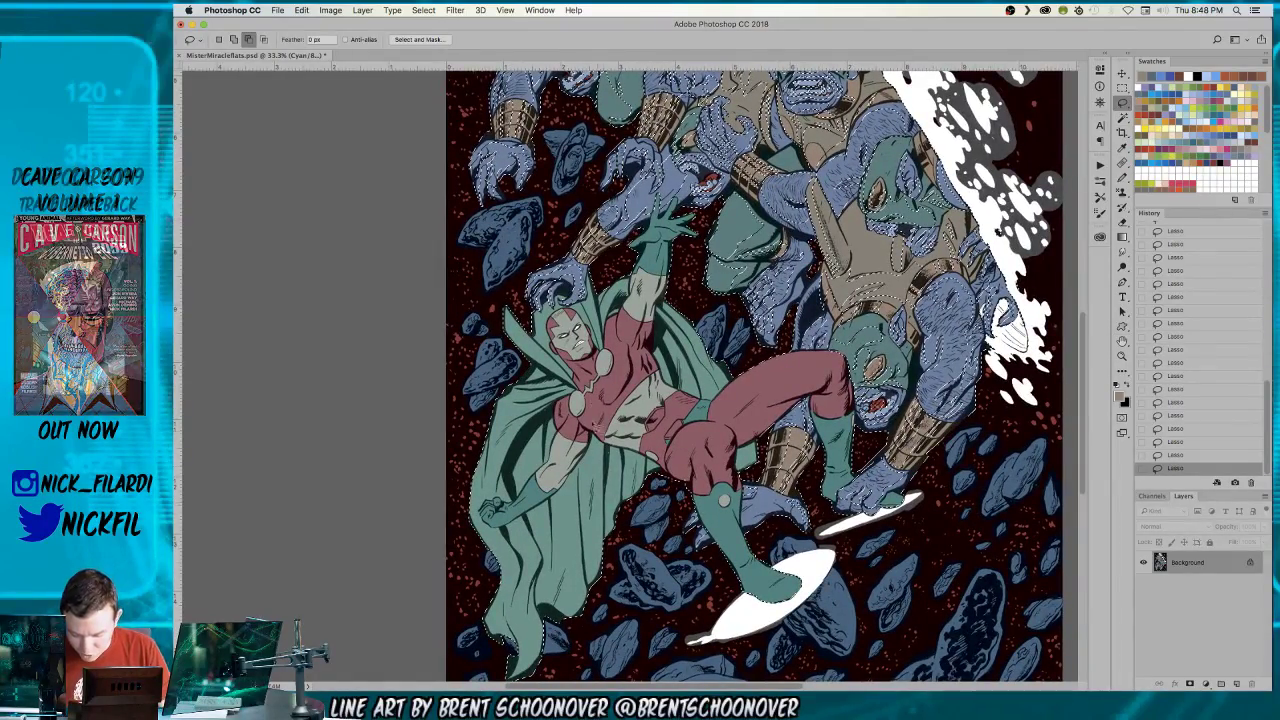
pyautogui.press('z')
pyautogui.moveTo(613, 410); pyautogui.dragTo(744, 422)
pyautogui.press('h')
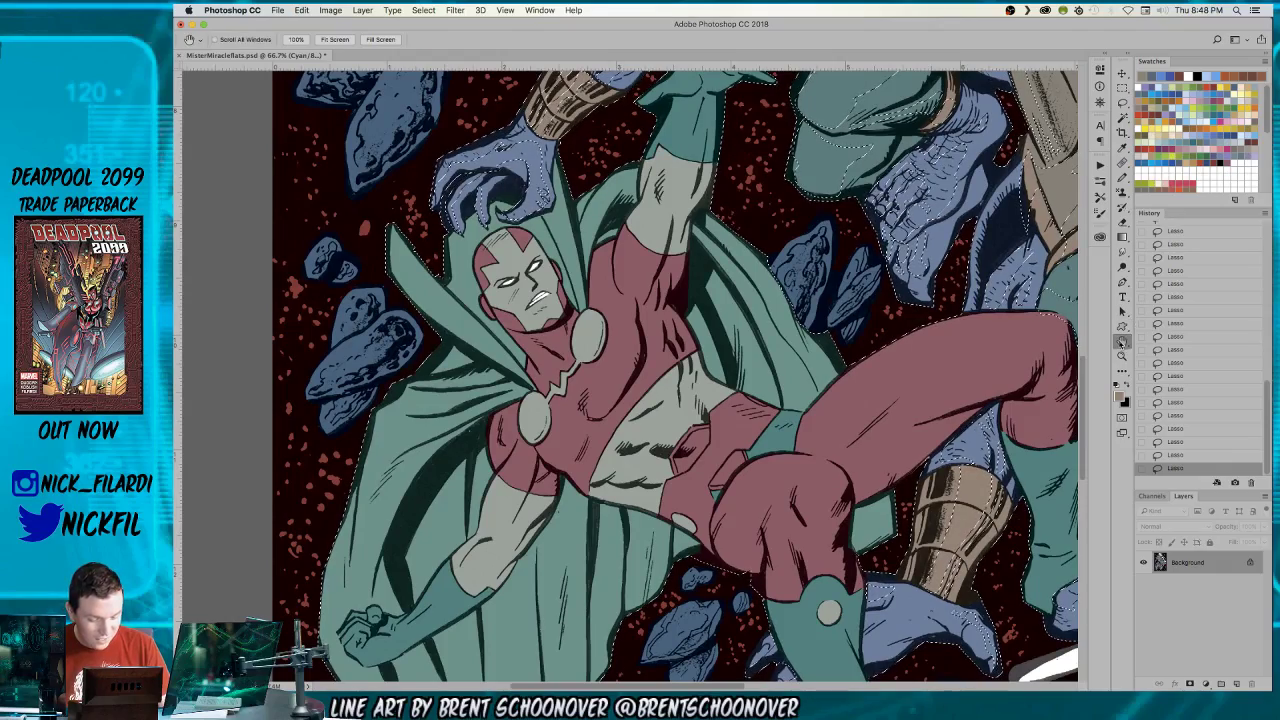
pyautogui.moveTo(786, 333); pyautogui.dragTo(760, 418)
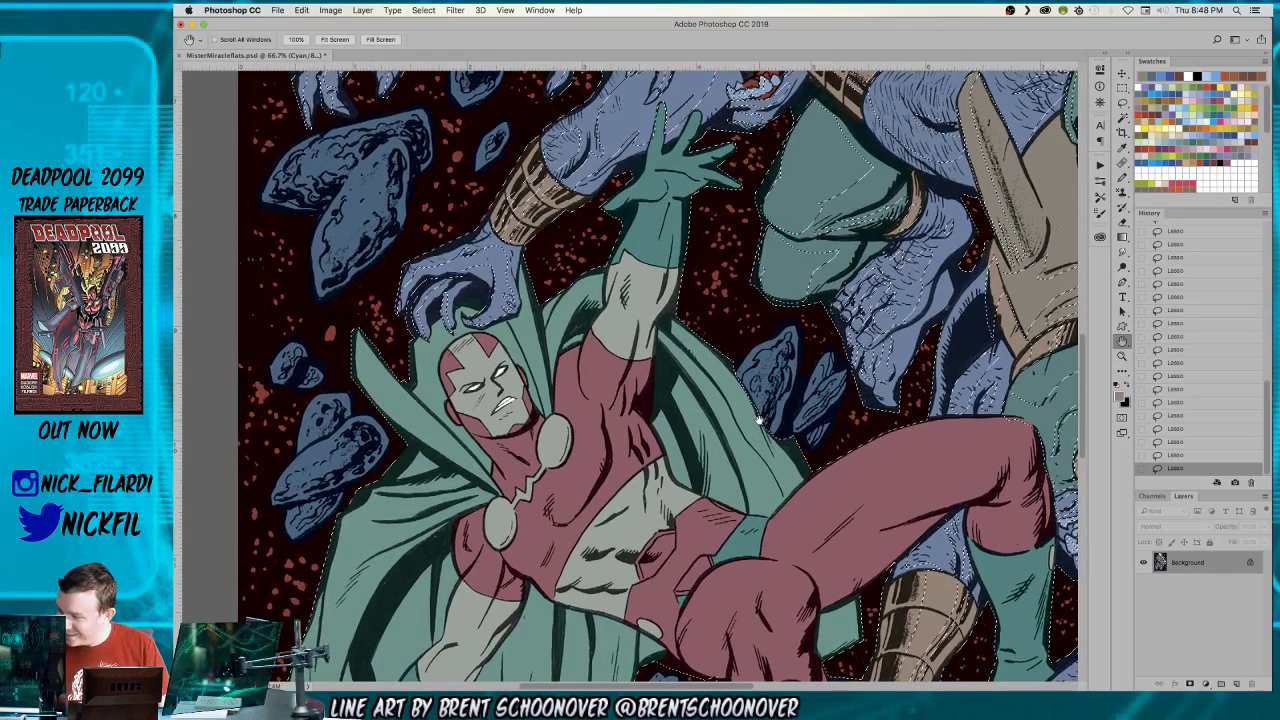
pyautogui.press('l')
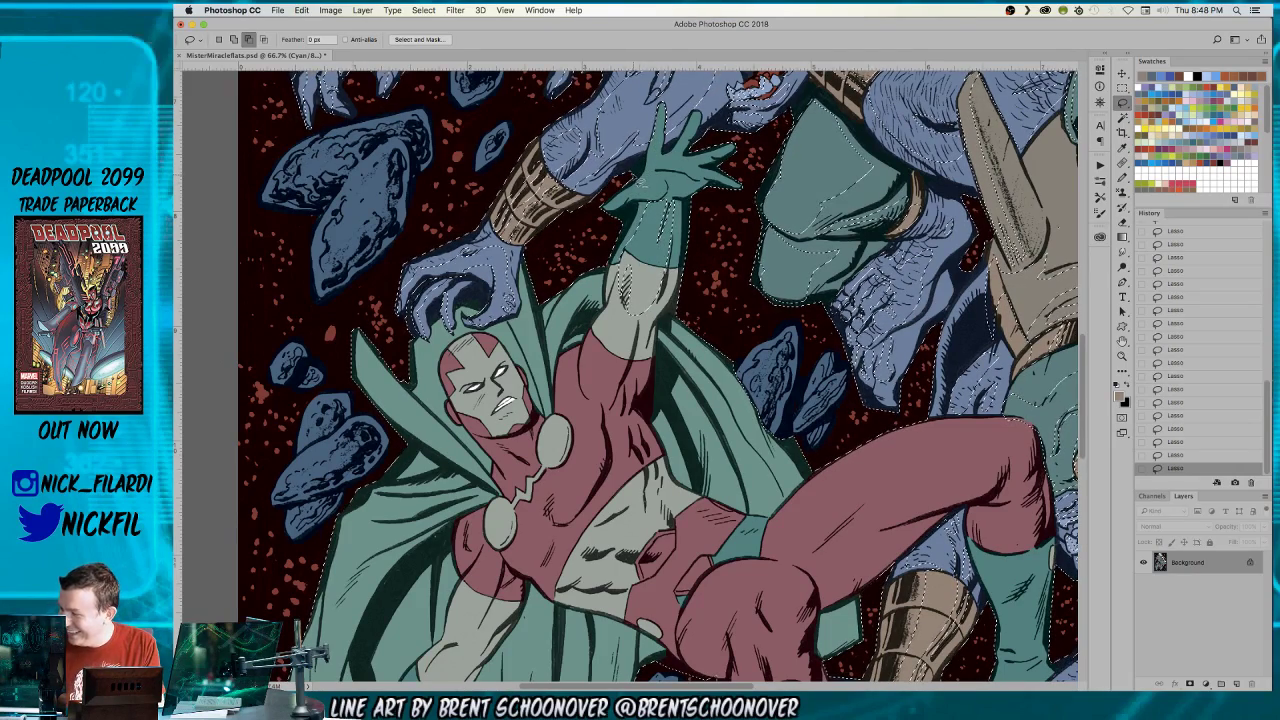
pyautogui.press('shift')
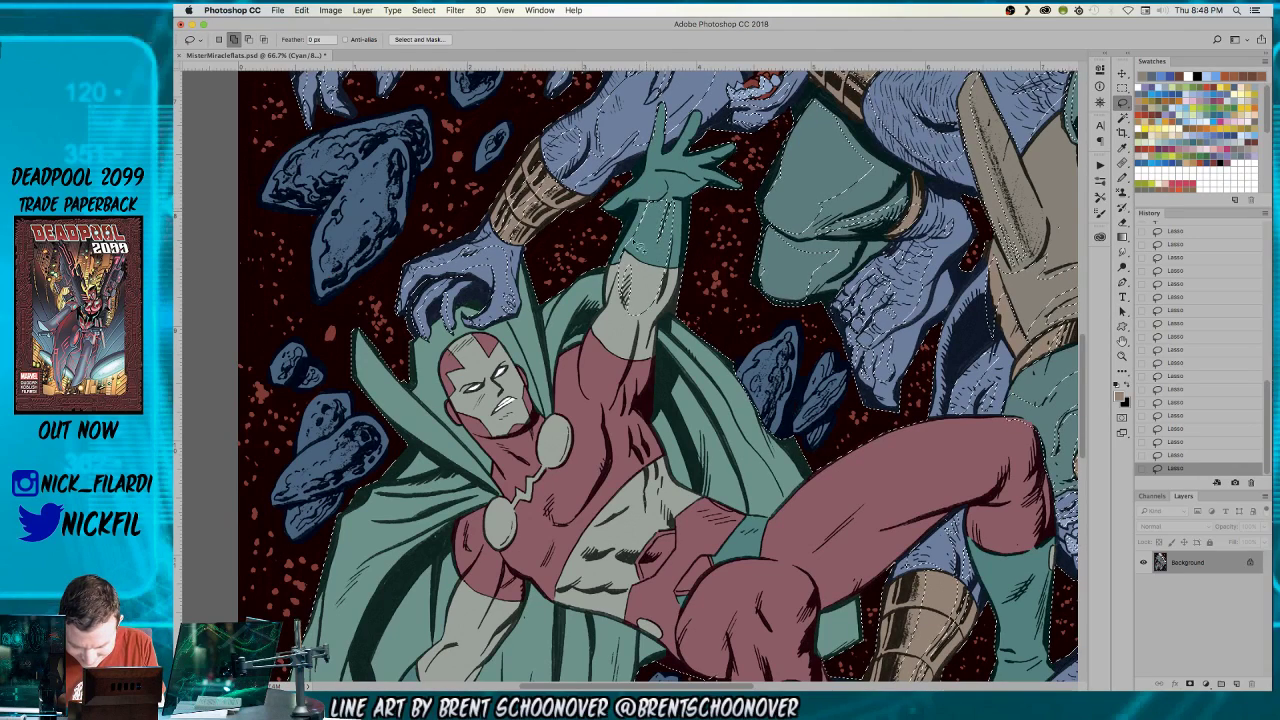
pyautogui.press('alt')
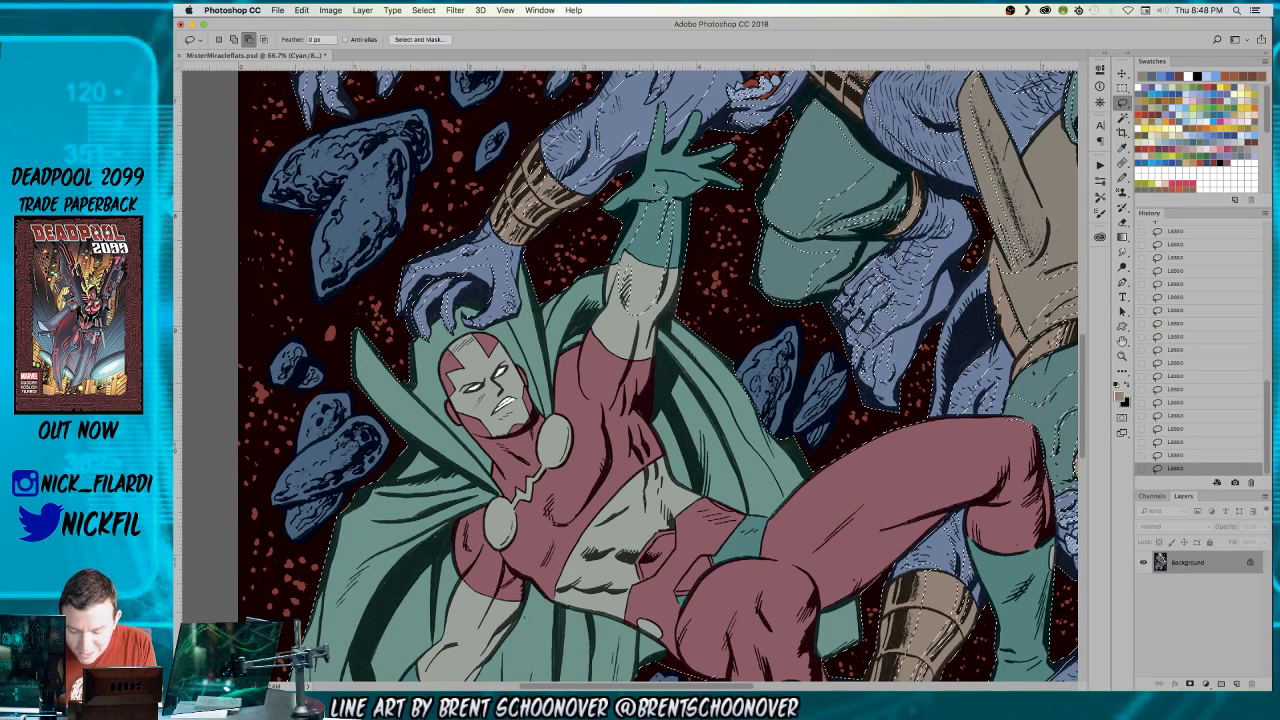
# - Continue subtracting Lasso highlights across the palm and fingers of the hero's raised glove and along his bare upper arm
pyautogui.press('space')
pyautogui.moveTo(745, 320); pyautogui.dragTo(733, 437)
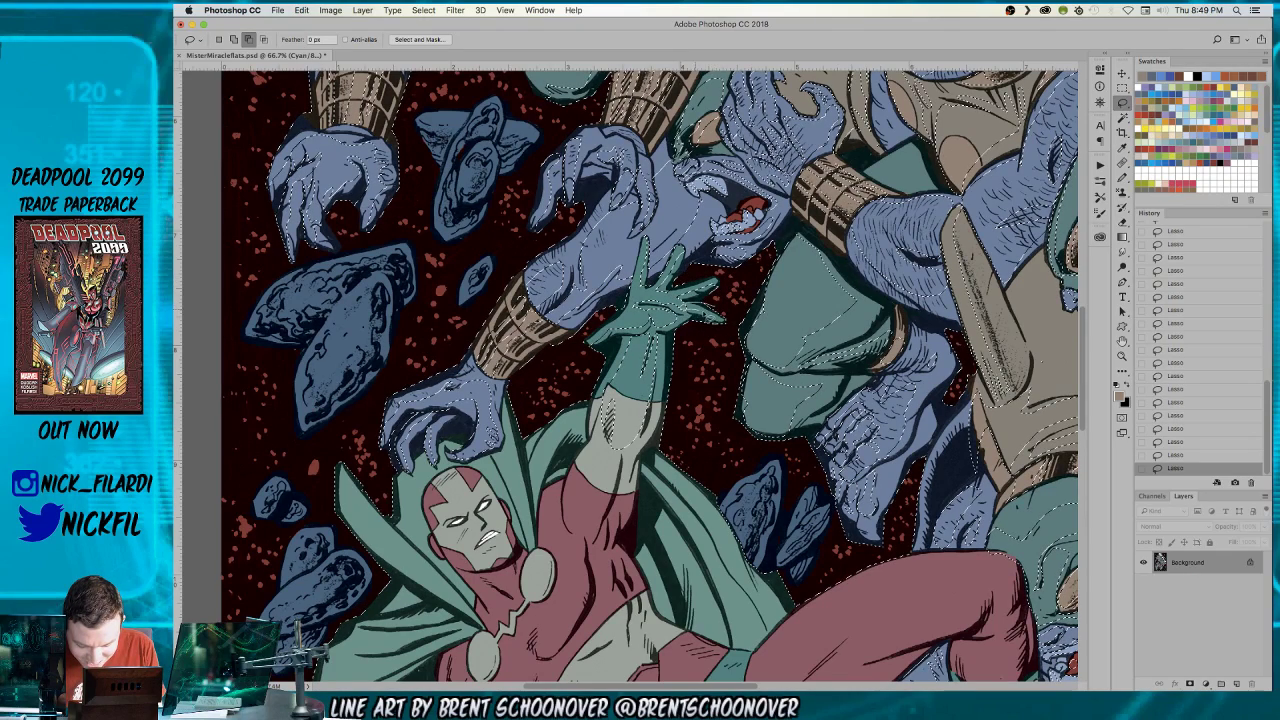
pyautogui.moveTo(610, 453); pyautogui.dragTo(712, 335)
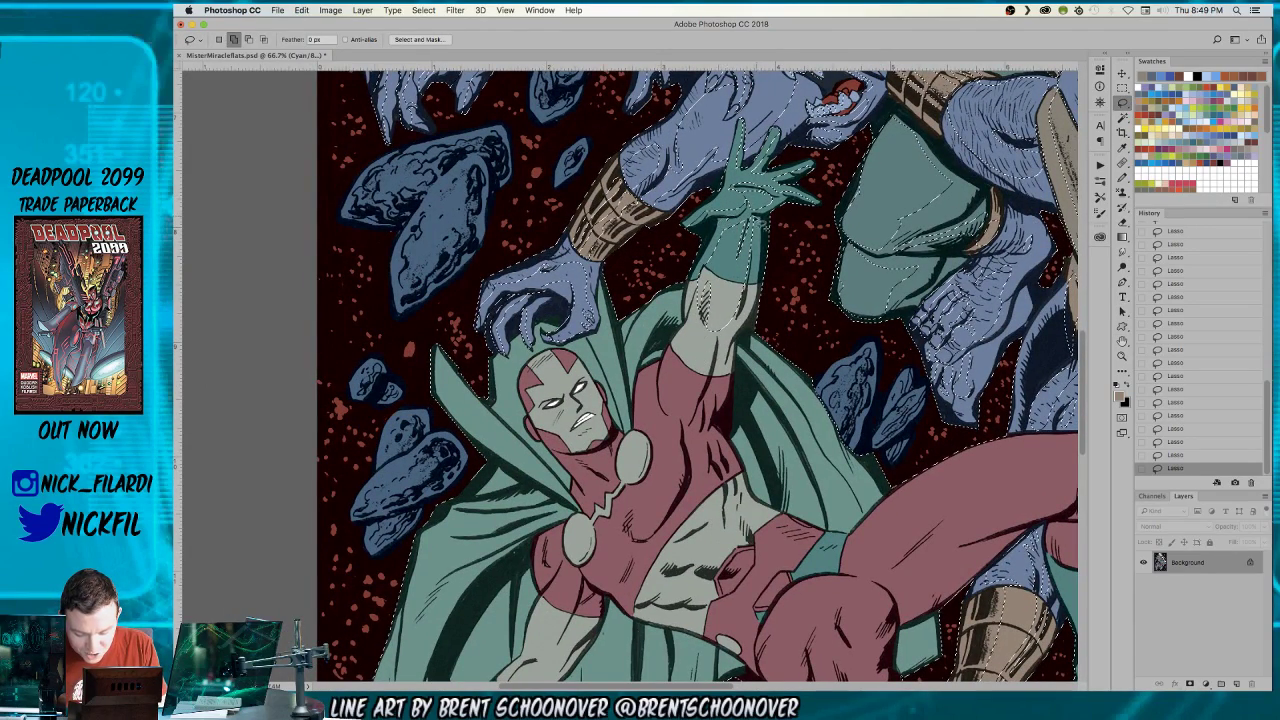
# - Subtract a Lasso highlight from the selection on the red shoulder of the hero's raised arm
pyautogui.press('space')
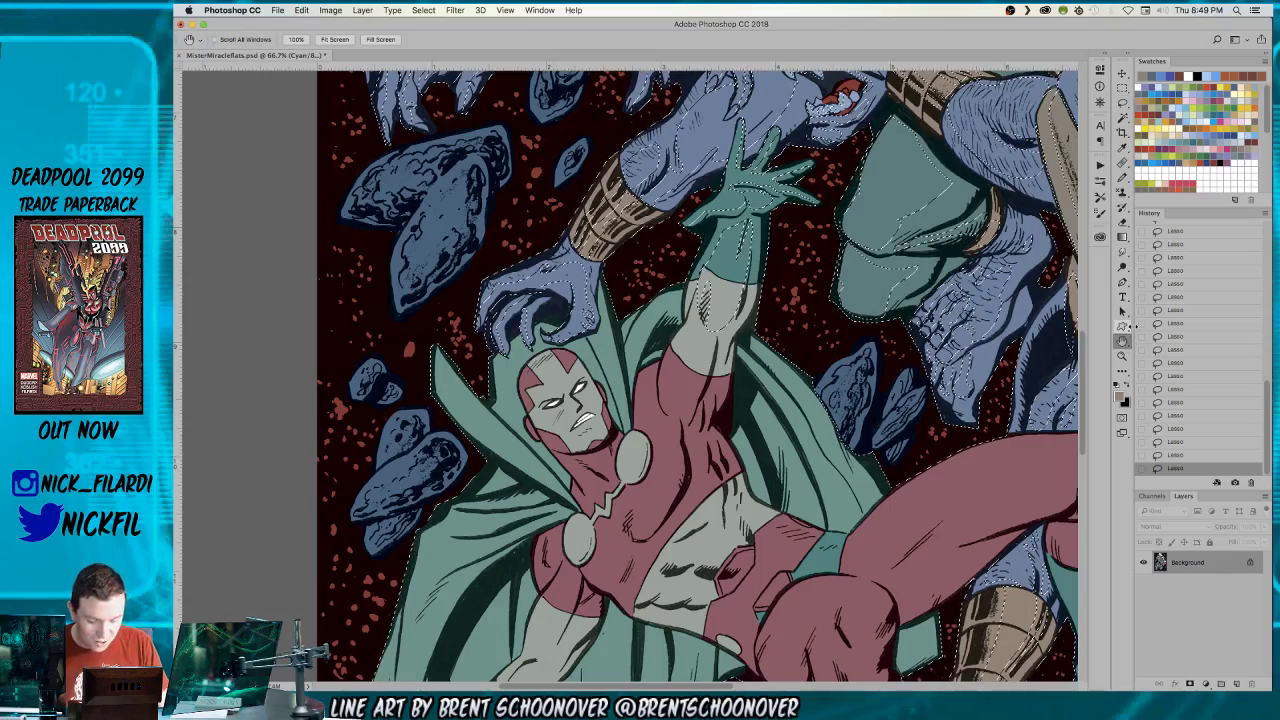
pyautogui.moveTo(734, 465)
pyautogui.mouseDown()
pyautogui.moveTo(719, 448)
pyautogui.moveTo(802, 445)
pyautogui.mouseUp()
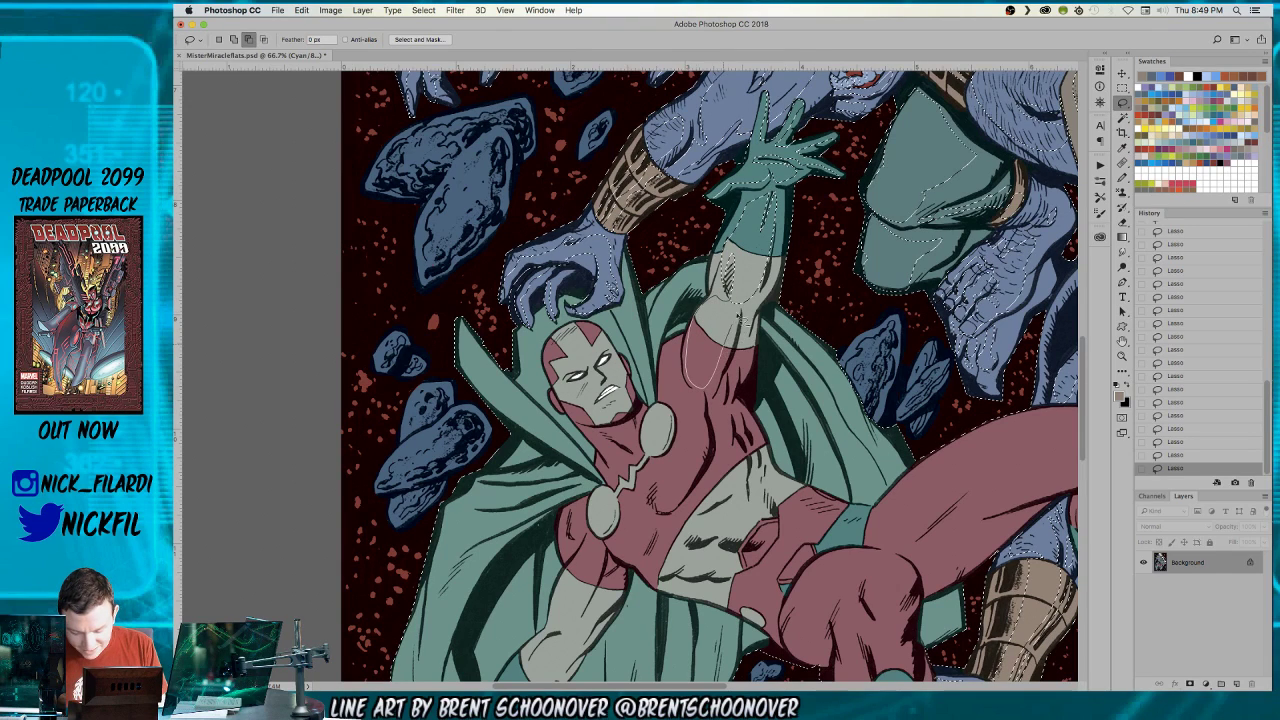
pyautogui.moveTo(748, 312)
pyautogui.mouseDown()
pyautogui.moveTo(705, 370)
pyautogui.moveTo(736, 308)
pyautogui.mouseUp()
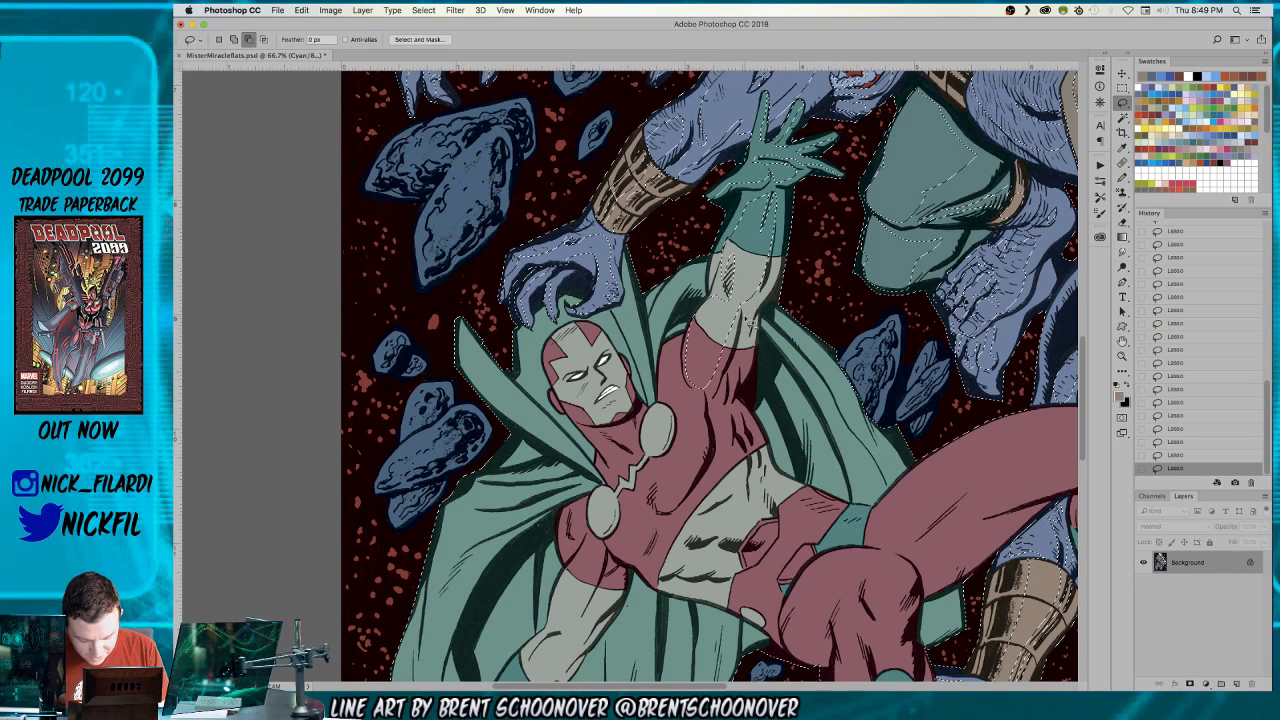
# - Carve a Lasso highlight out of the selection from the hero's raised shoulder down across the adjoining red pectoral
pyautogui.press('z')
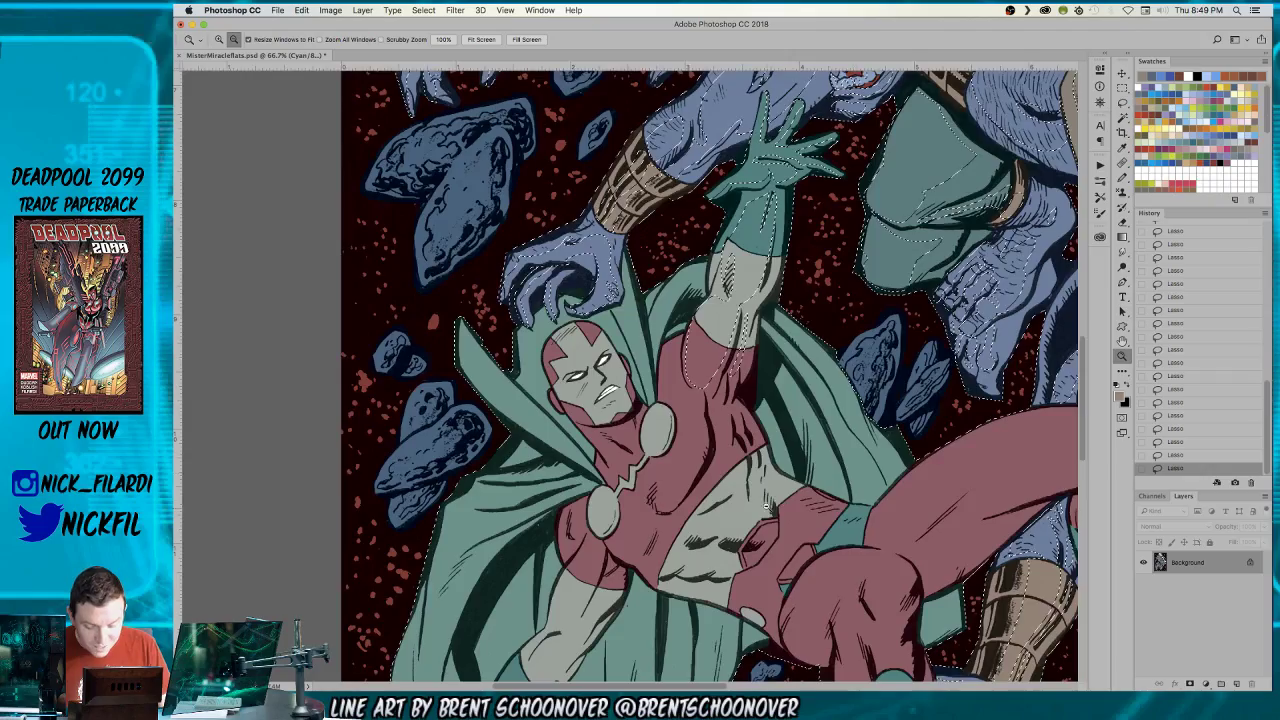
pyautogui.keyDown('alt'); pyautogui.click(766, 505); pyautogui.keyUp('alt')
pyautogui.moveTo(887, 402); pyautogui.dragTo(652, 508)
pyautogui.press('l')
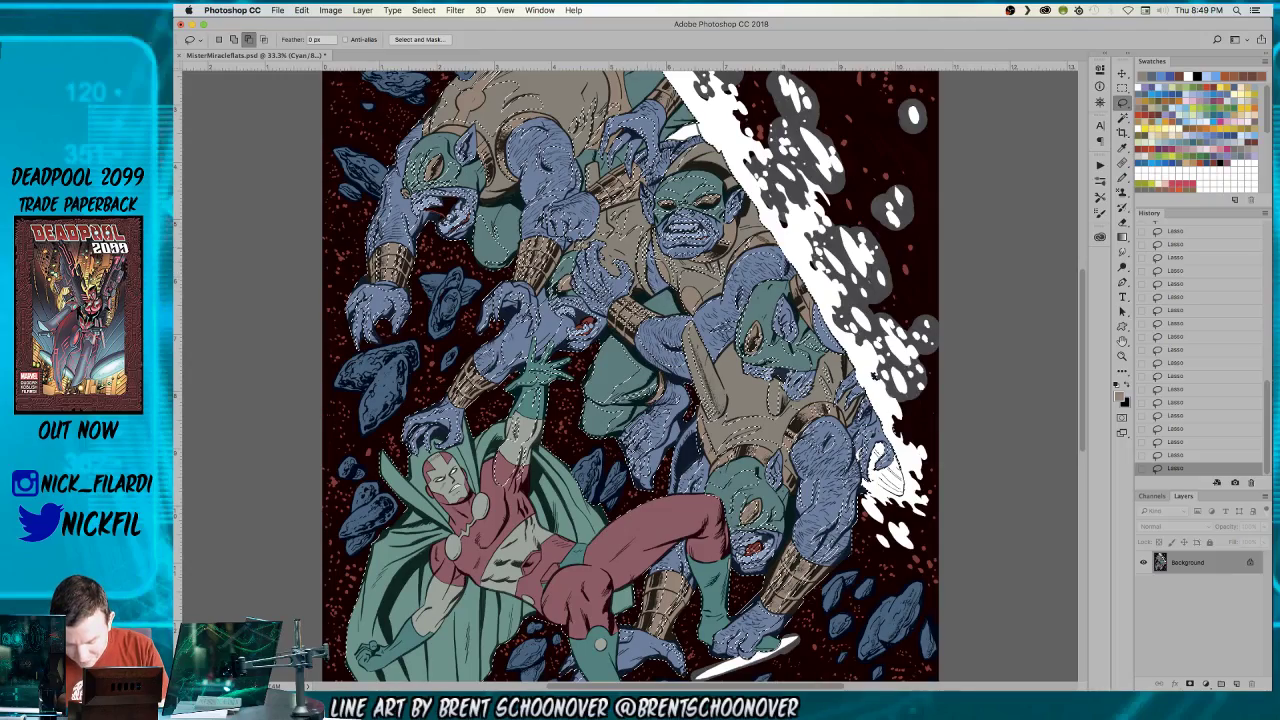
pyautogui.press('h')
pyautogui.moveTo(720, 489); pyautogui.dragTo(810, 519)
pyautogui.moveTo(760, 628); pyautogui.dragTo(786, 440)
pyautogui.press('z')
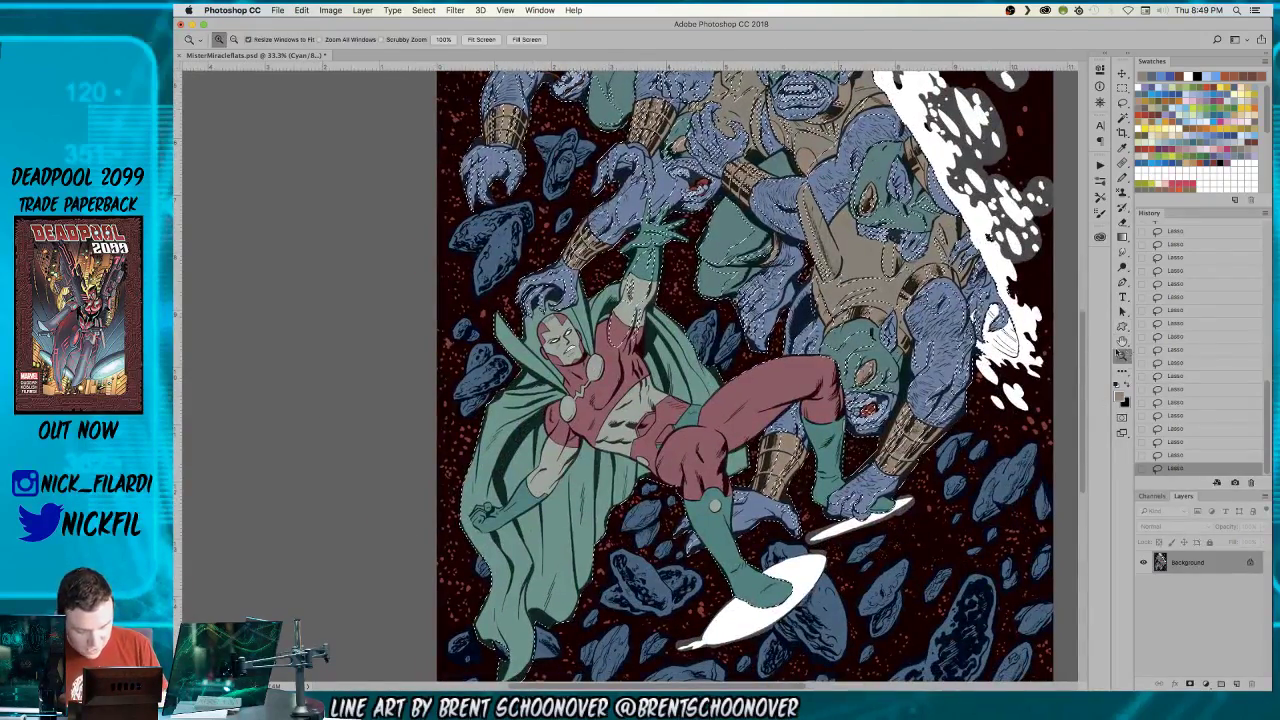
pyautogui.click(620, 435)
pyautogui.click(1122, 102)
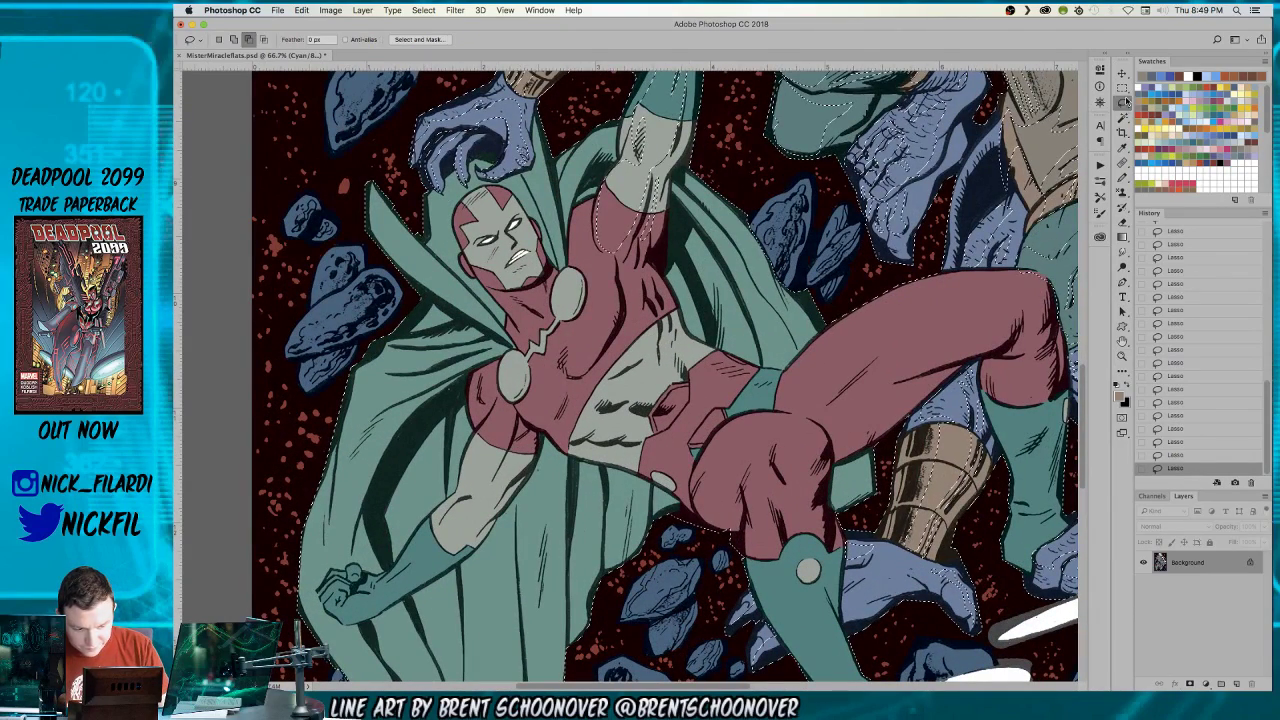
pyautogui.moveTo(595, 305)
pyautogui.mouseDown()
pyautogui.moveTo(569, 330)
pyautogui.moveTo(572, 372)
pyautogui.mouseUp()
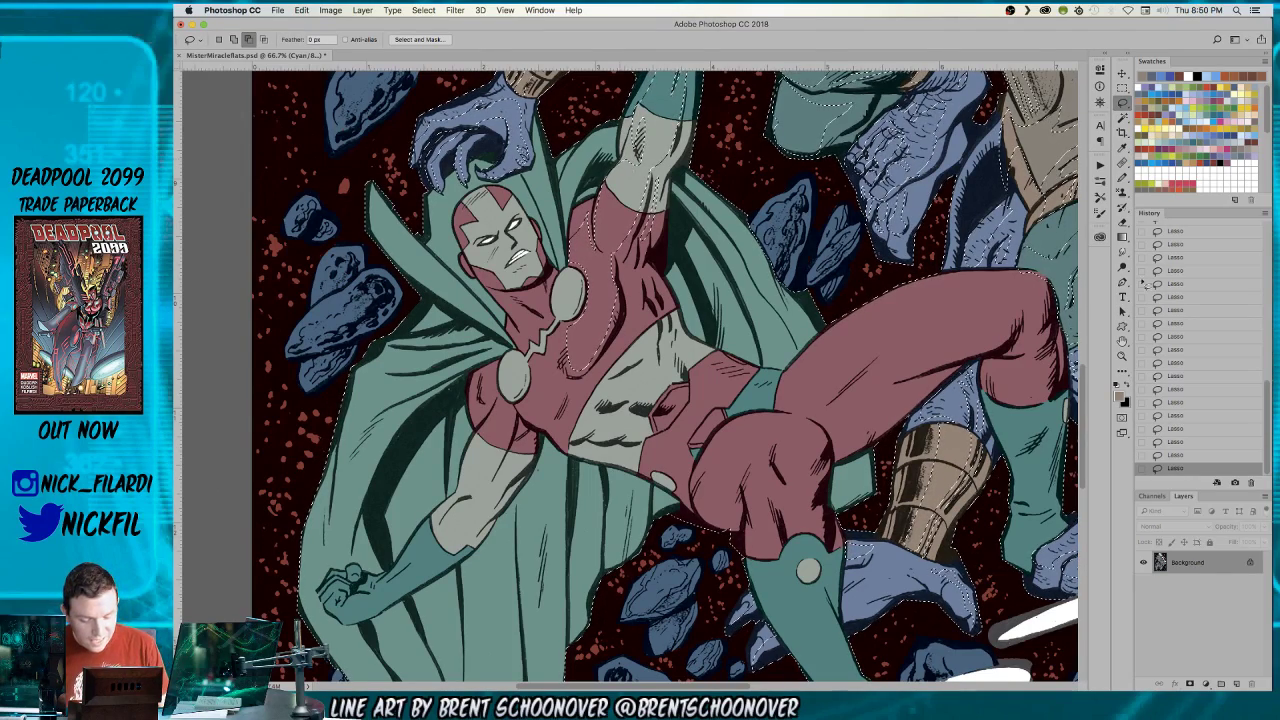
# - Subtract Lasso highlights along both tall points of the hero's green cape collar
pyautogui.press('h')
pyautogui.moveTo(889, 383)
pyautogui.mouseDown()
pyautogui.moveTo(1020, 381)
pyautogui.moveTo(983, 424)
pyautogui.mouseUp()
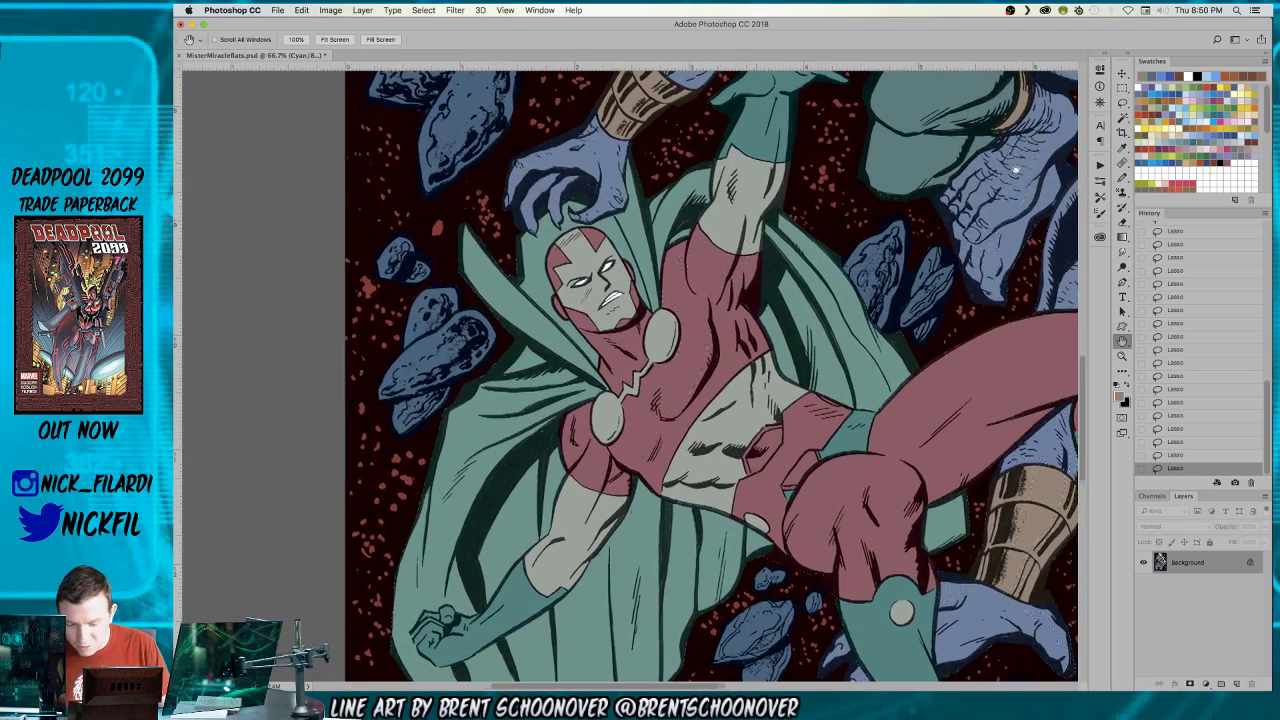
pyautogui.click(1123, 105)
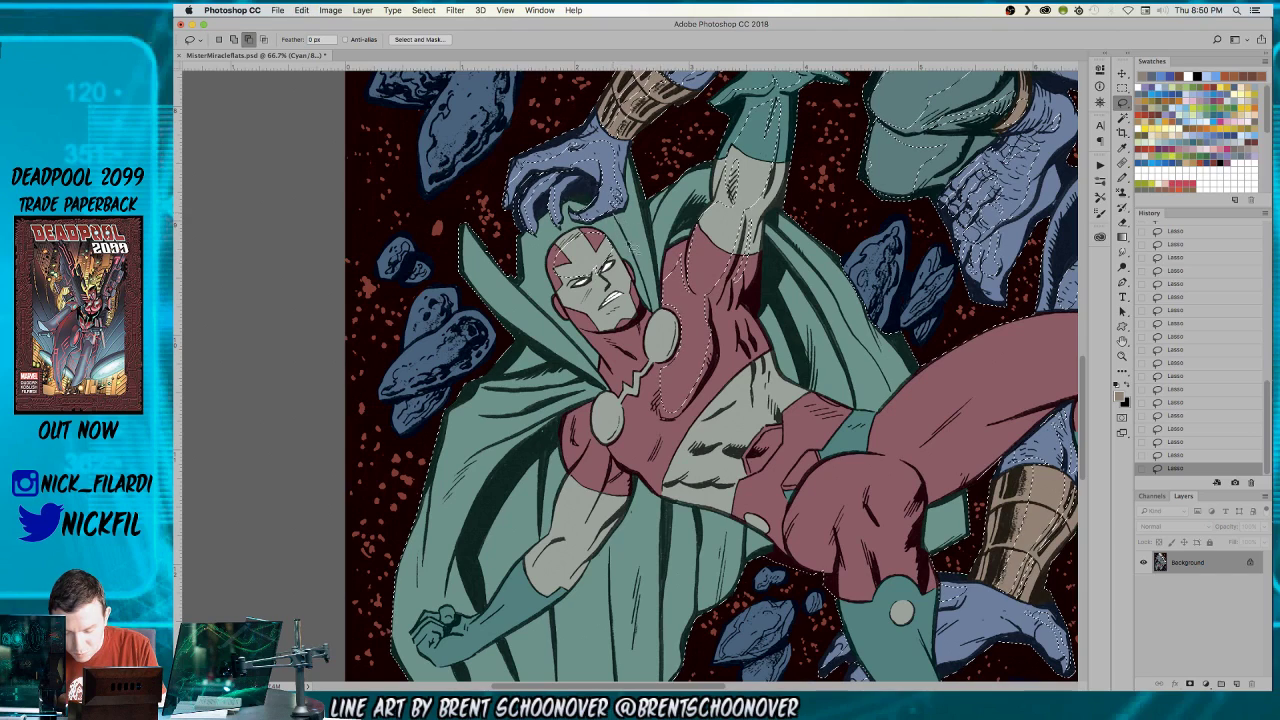
pyautogui.press('shift')
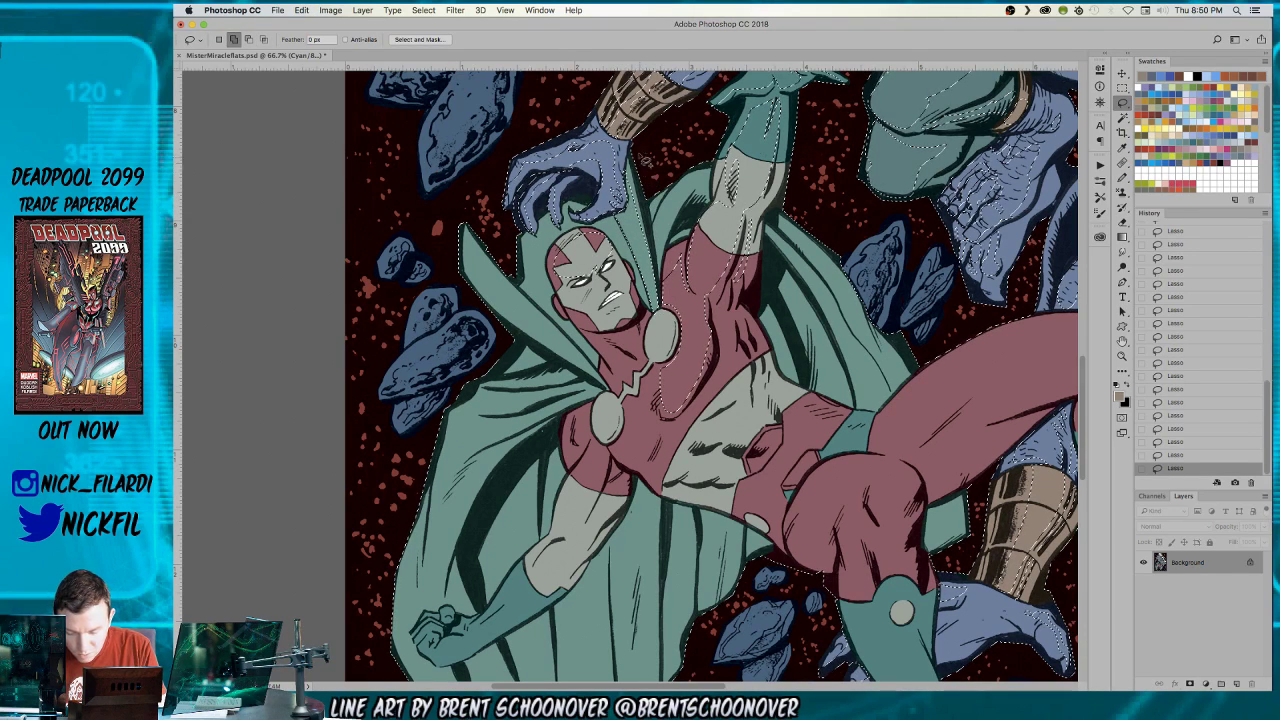
pyautogui.press('alt')
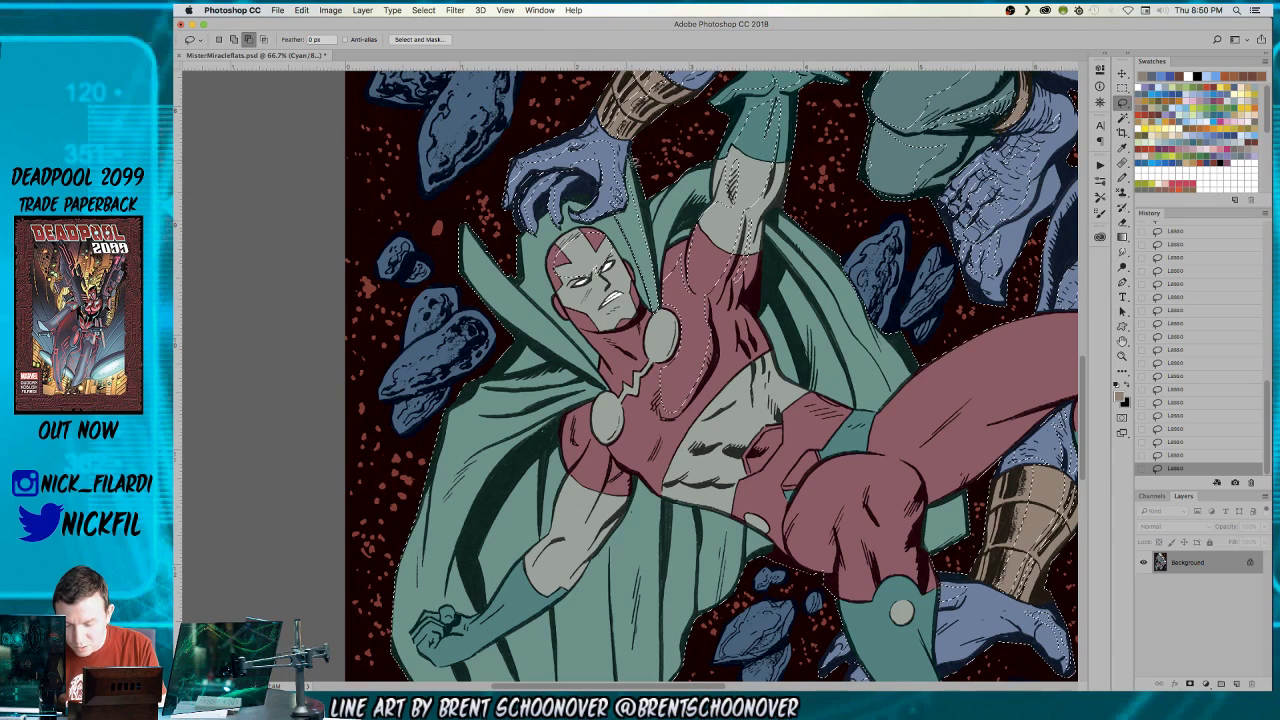
pyautogui.moveTo(449, 243)
pyautogui.mouseDown()
pyautogui.moveTo(551, 348)
pyautogui.moveTo(571, 344)
pyautogui.moveTo(513, 298)
pyautogui.moveTo(455, 205)
pyautogui.mouseUp()
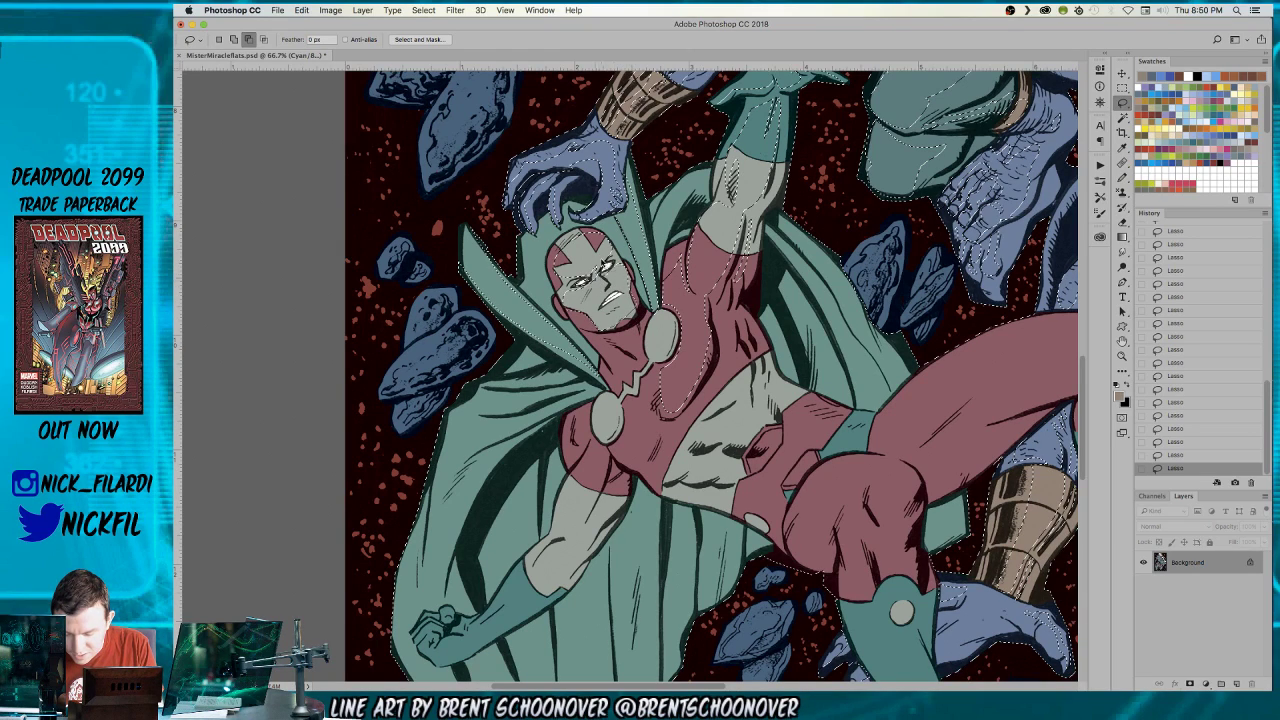
# - Refine the selection on the hero's masked face, adding and subtracting small Lasso highlights around the eyes and cheek
pyautogui.press('shift')
pyautogui.press('alt')
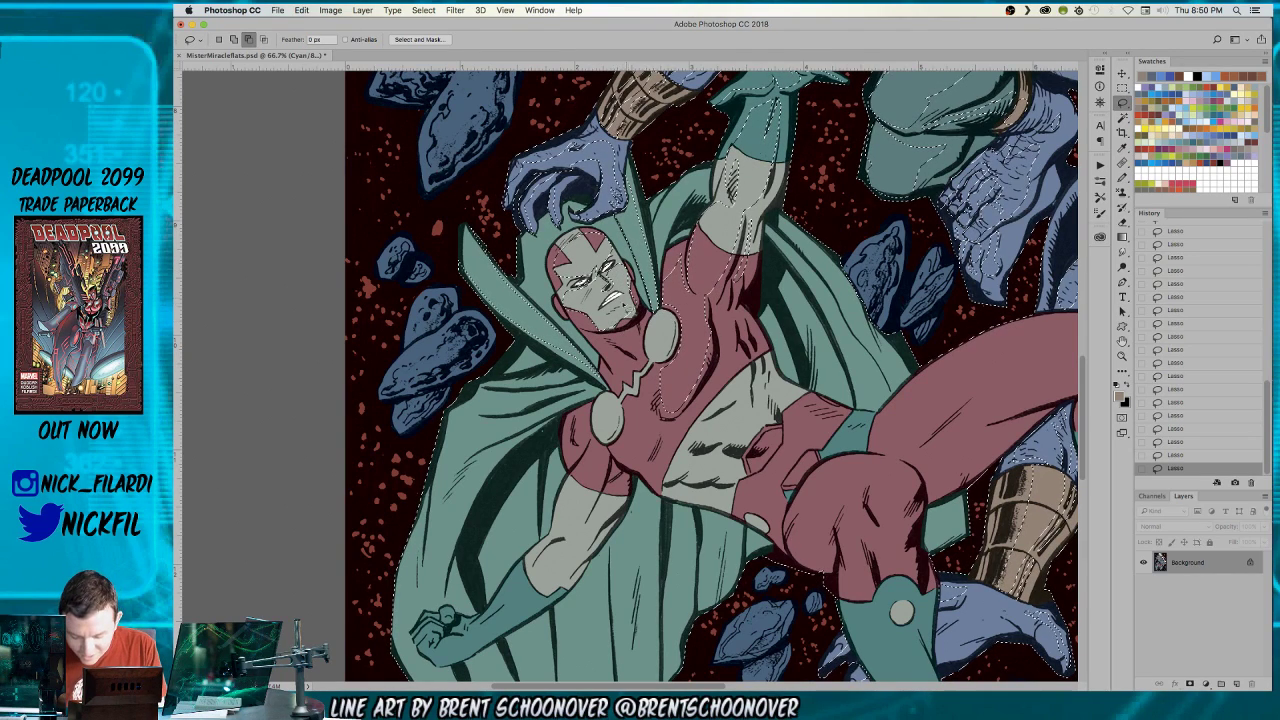
pyautogui.press('shift')
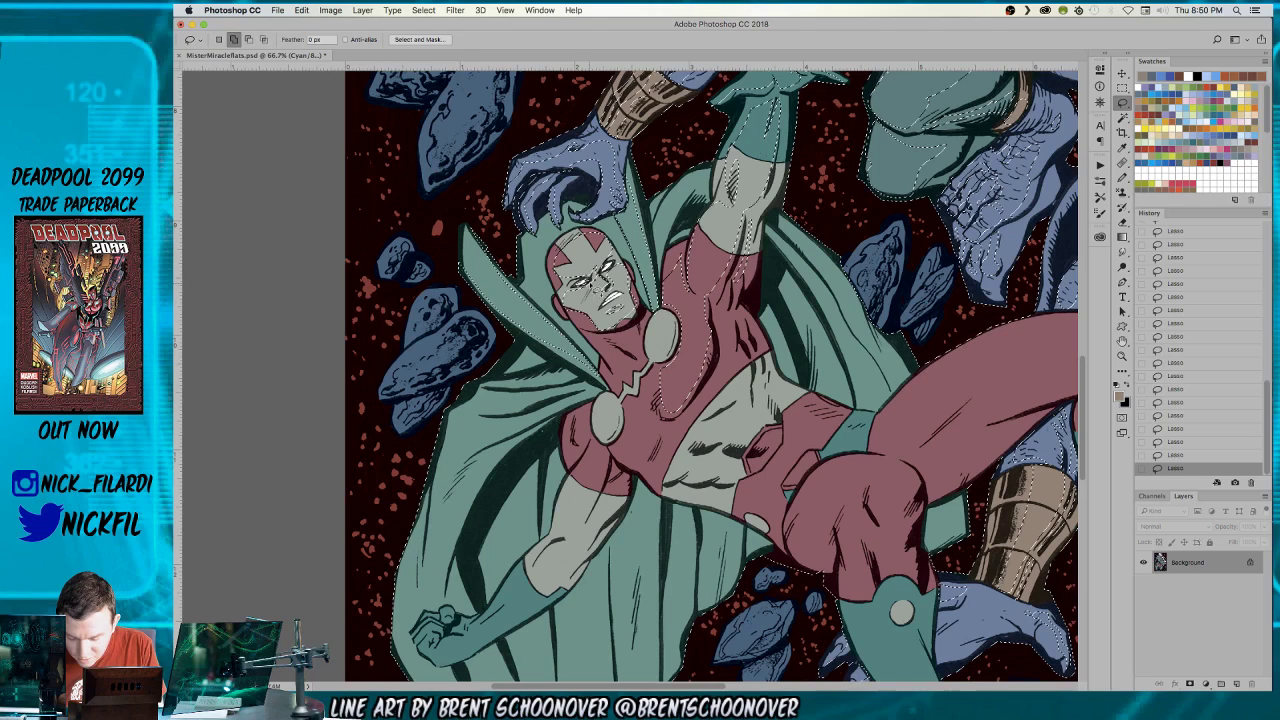
pyautogui.press('alt')
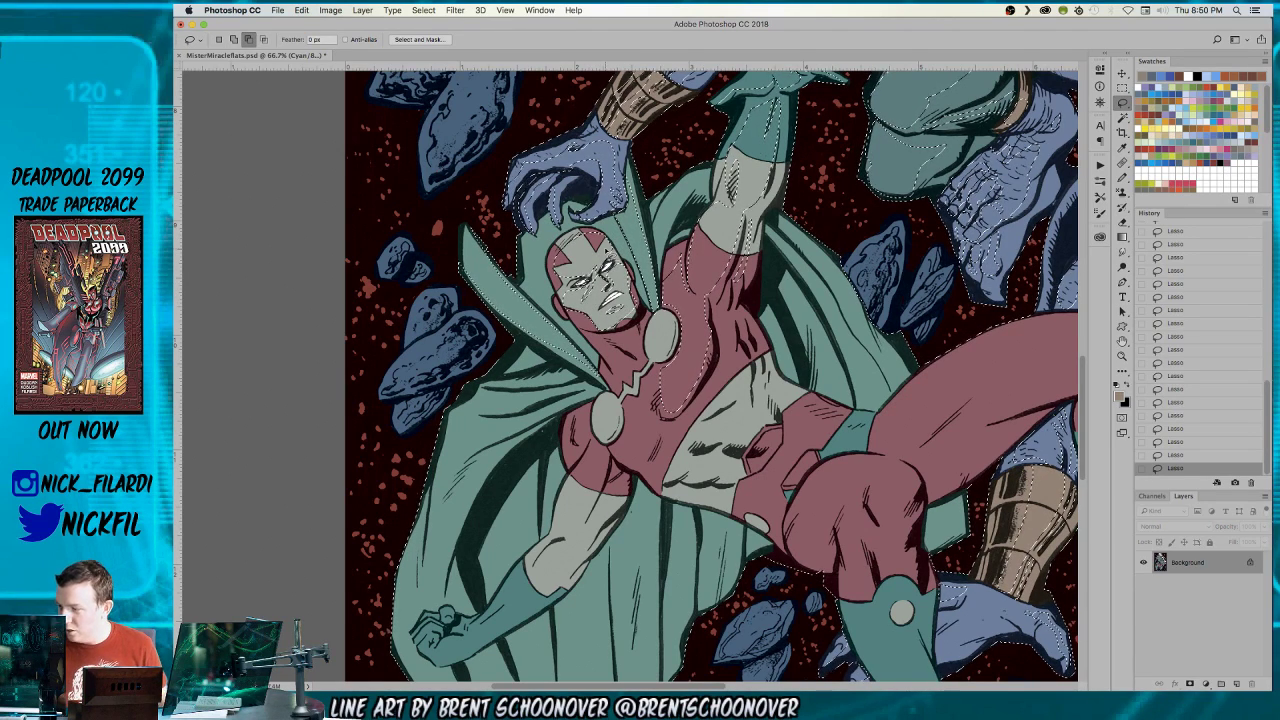
# - Carve Lasso highlights out of the cape's outer edge and upper folds beside the hero's lowered arm
pyautogui.press('space')
pyautogui.moveTo(742, 425); pyautogui.dragTo(725, 461)
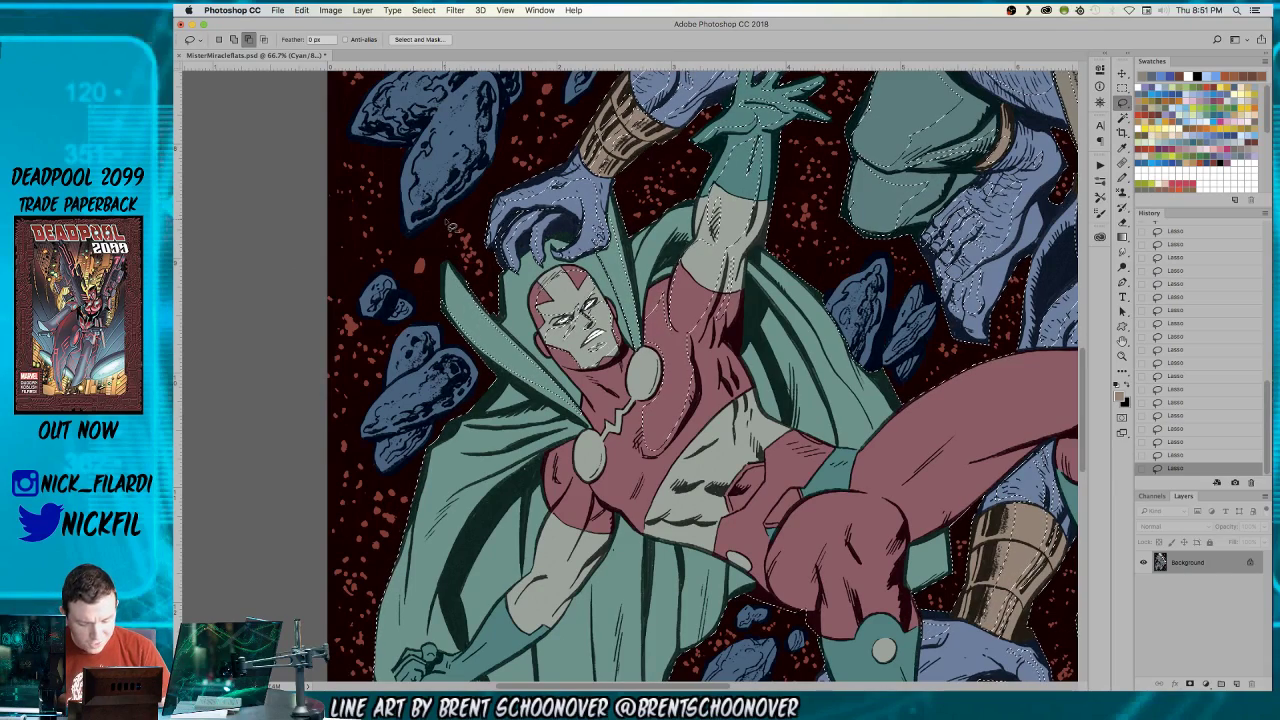
pyautogui.click(1125, 337)
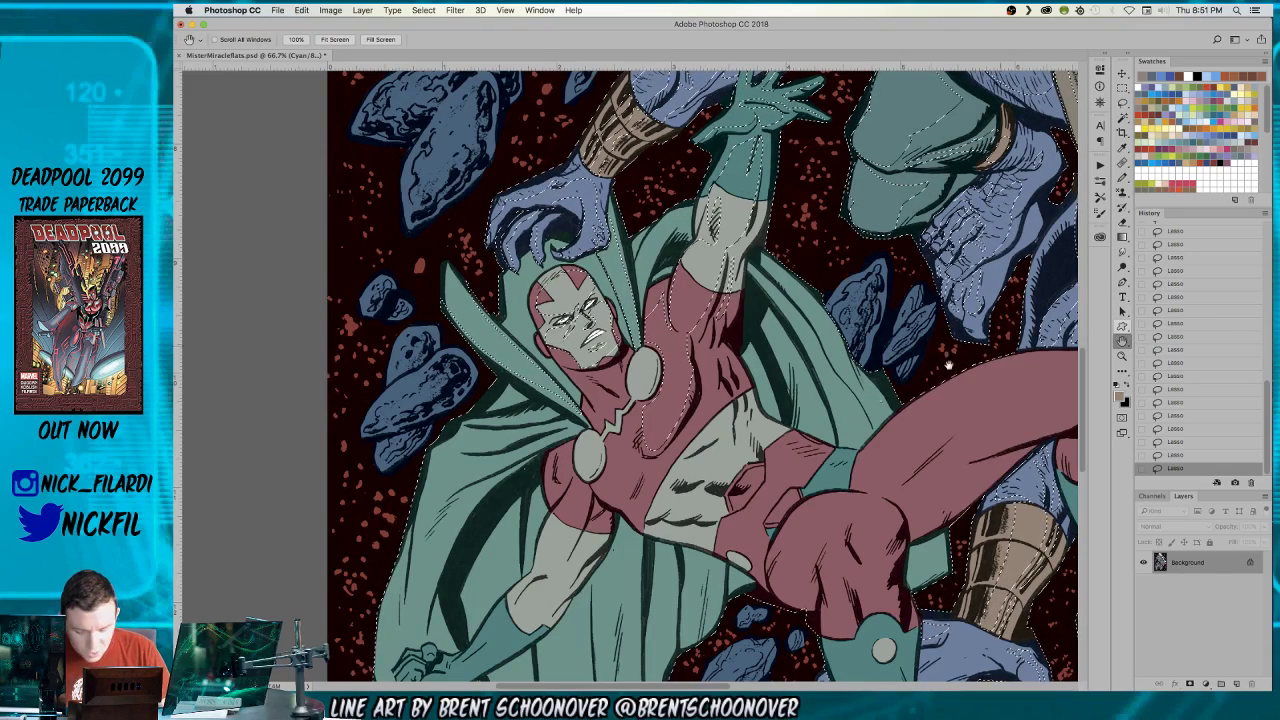
pyautogui.scroll(-2, 716, 389)
pyautogui.moveTo(716, 389); pyautogui.dragTo(726, 394)
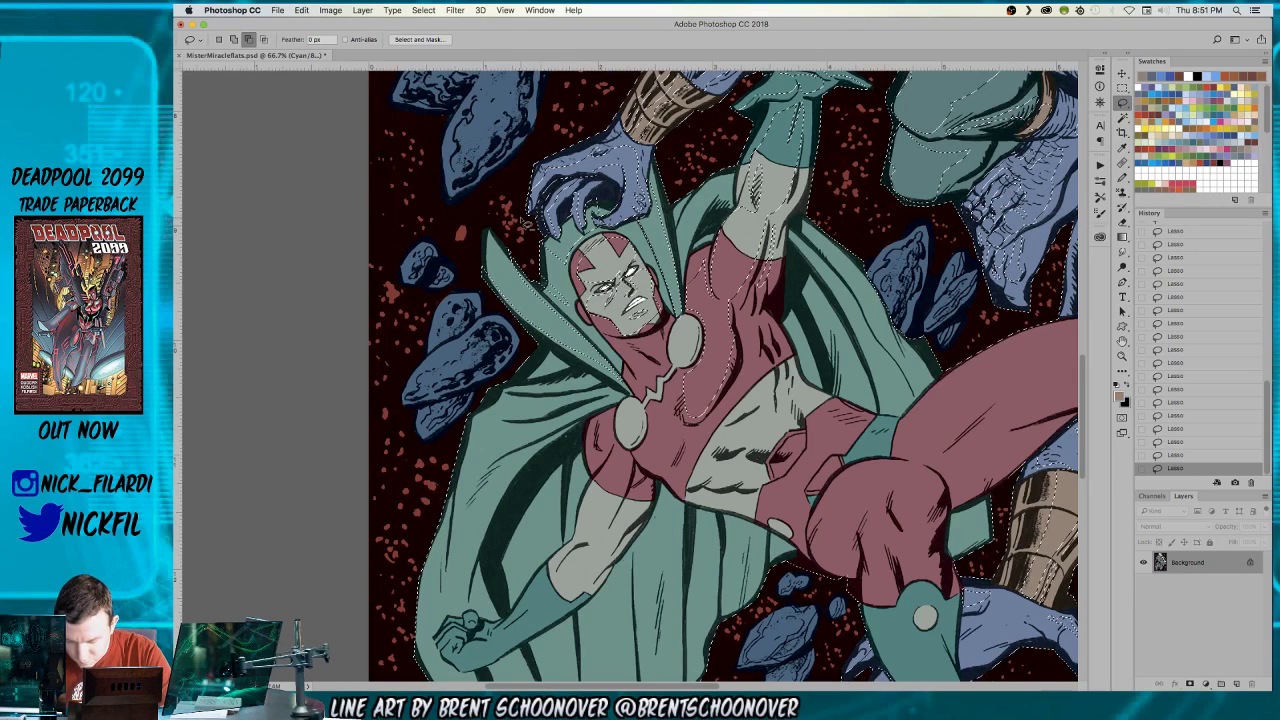
pyautogui.press('space')
pyautogui.moveTo(1000, 374); pyautogui.dragTo(794, 406)
pyautogui.click(1124, 100)
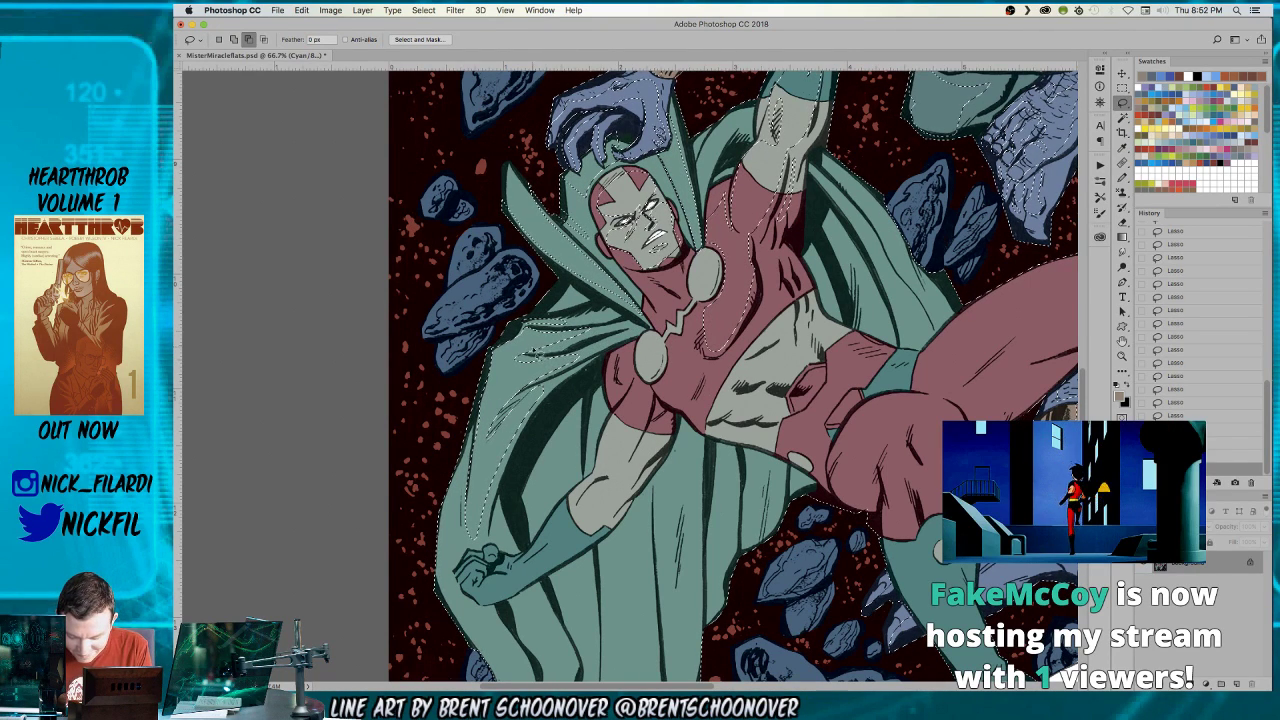
# - Refine the highlight on the inner cape fold above the hero's clenched fist with added and subtracted Lasso areas
pyautogui.press('shift')
pyautogui.press('alt')
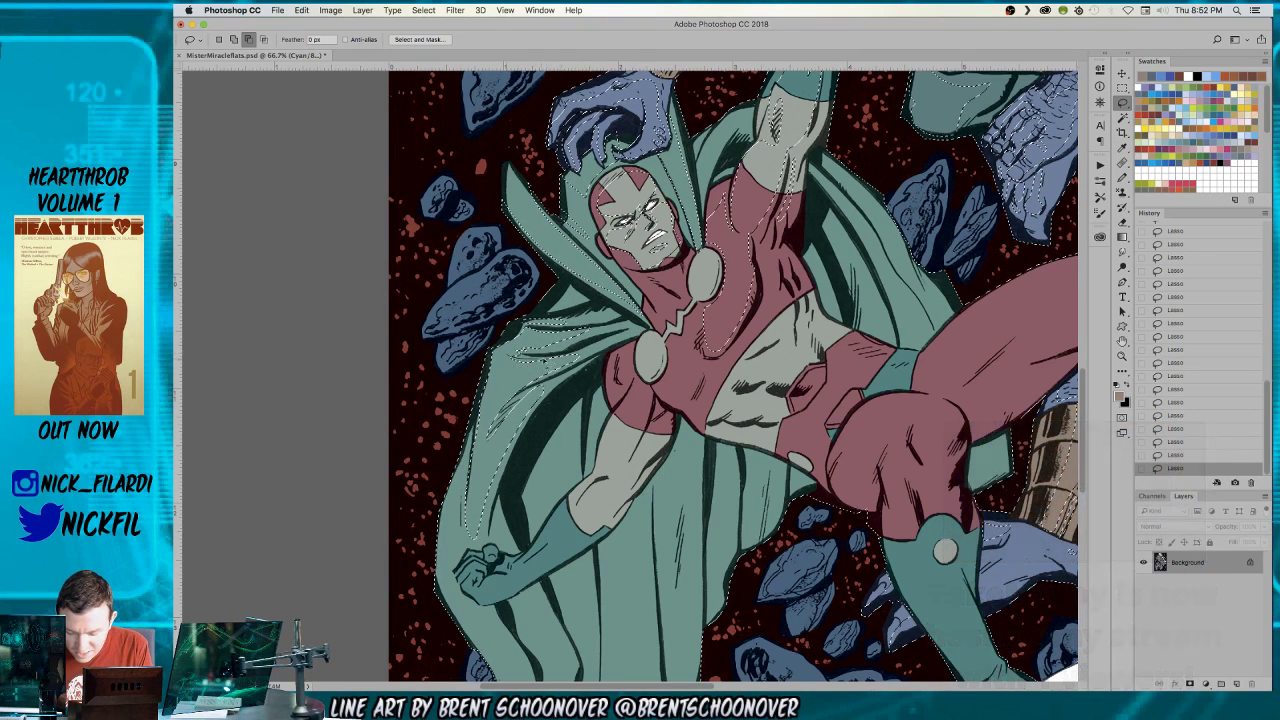
pyautogui.press('shift')
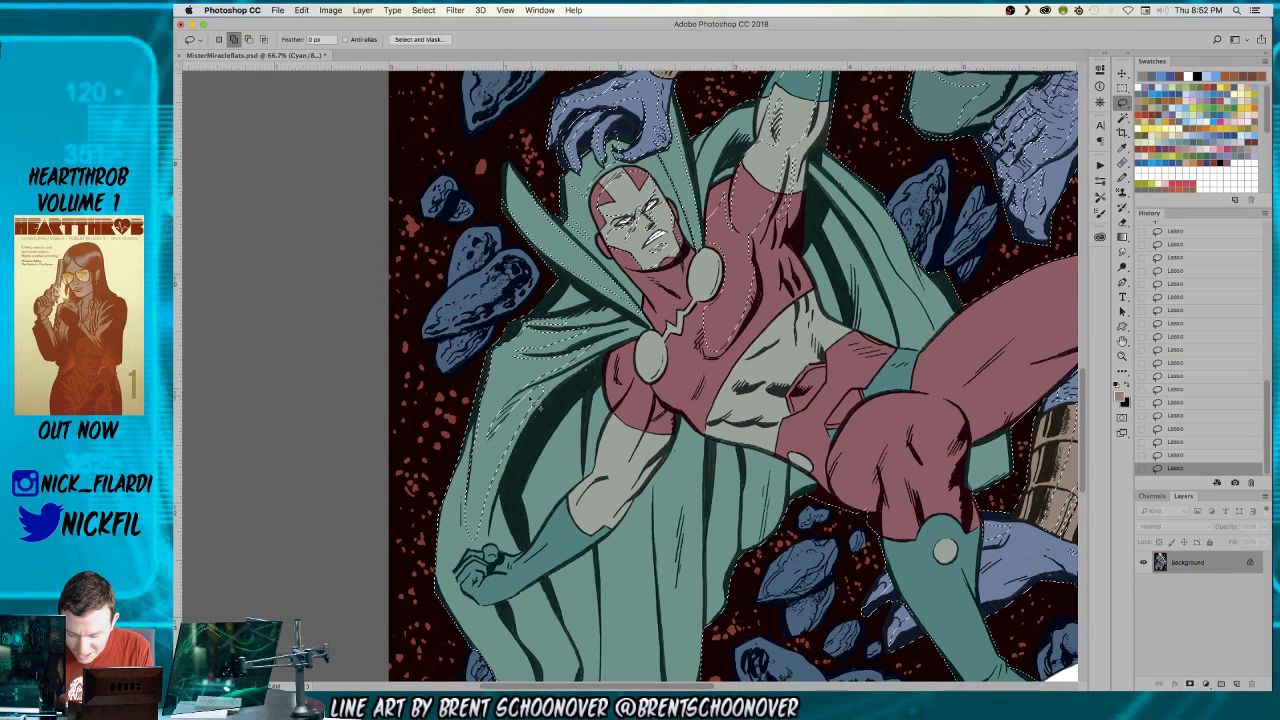
pyautogui.press('alt')
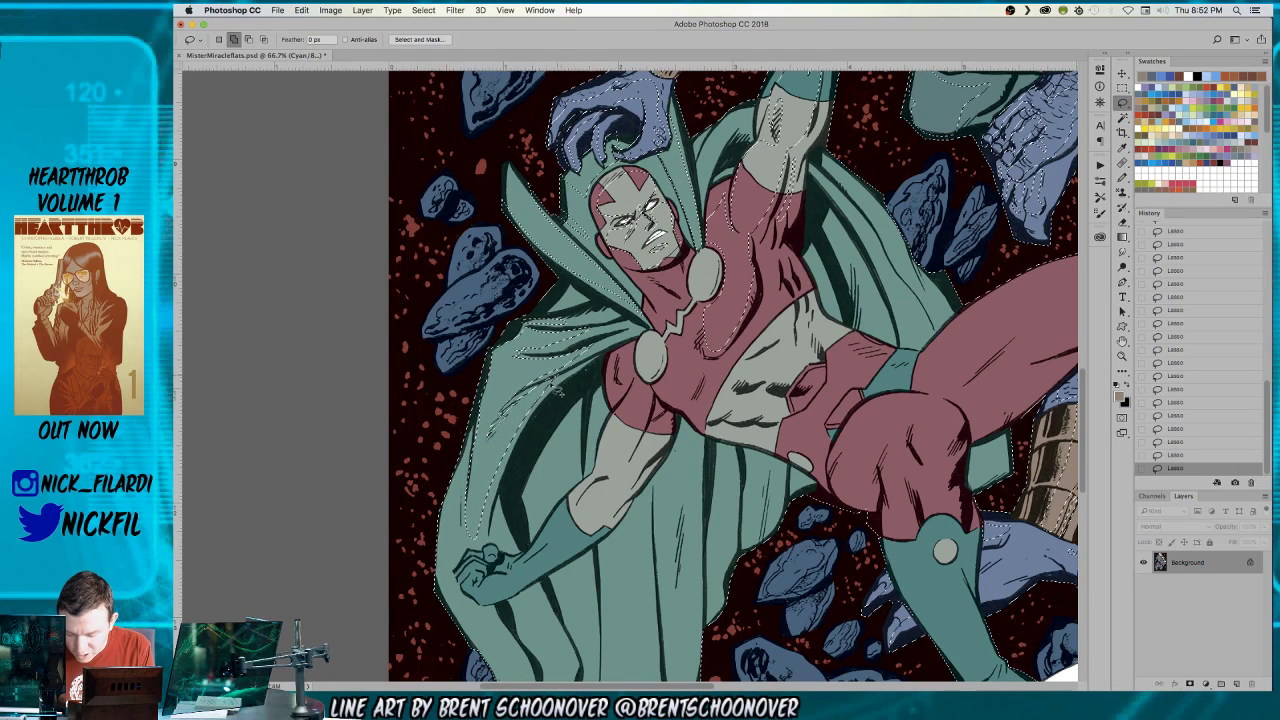
# - Carve Lasso highlights out of the hero's red neck and the round cape clasps
pyautogui.click(1122, 340)
pyautogui.moveTo(782, 469); pyautogui.dragTo(642, 484)
pyautogui.press('l')
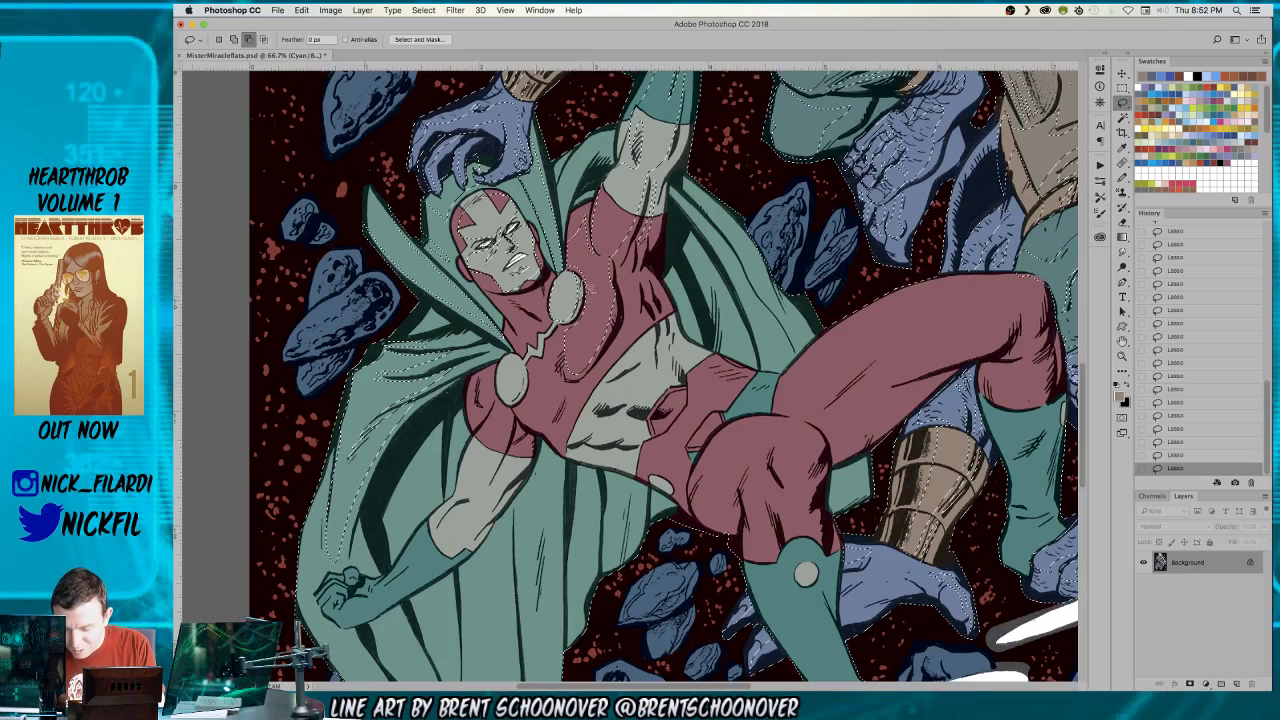
pyautogui.press('h')
pyautogui.moveTo(652, 420)
pyautogui.mouseDown()
pyautogui.moveTo(716, 366)
pyautogui.moveTo(712, 382)
pyautogui.mouseUp()
pyautogui.press('l')
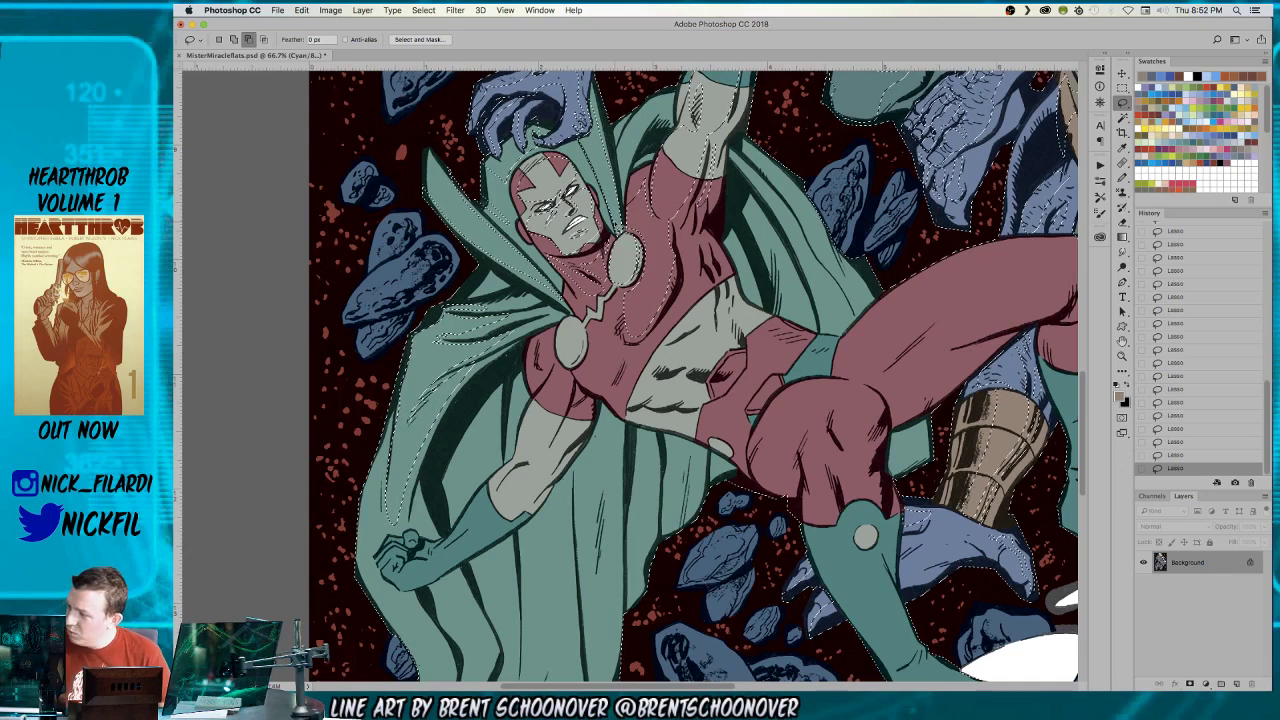
pyautogui.press('shift')
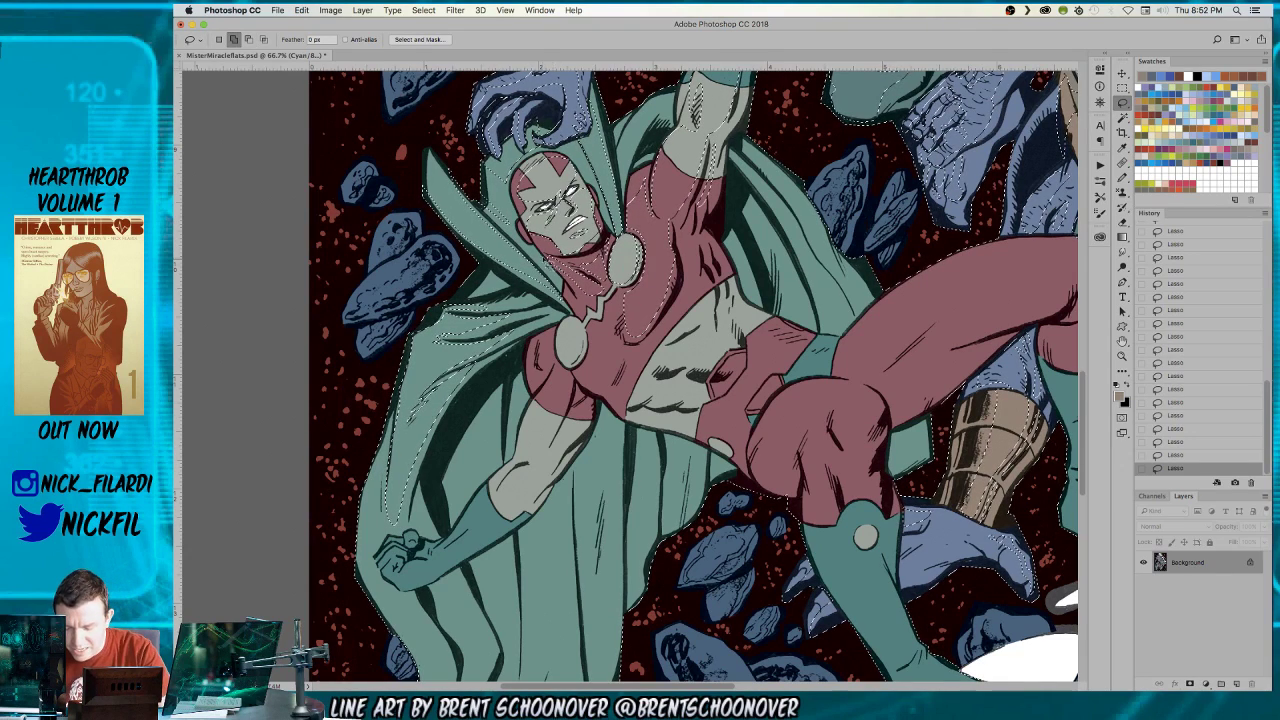
pyautogui.press('alt')
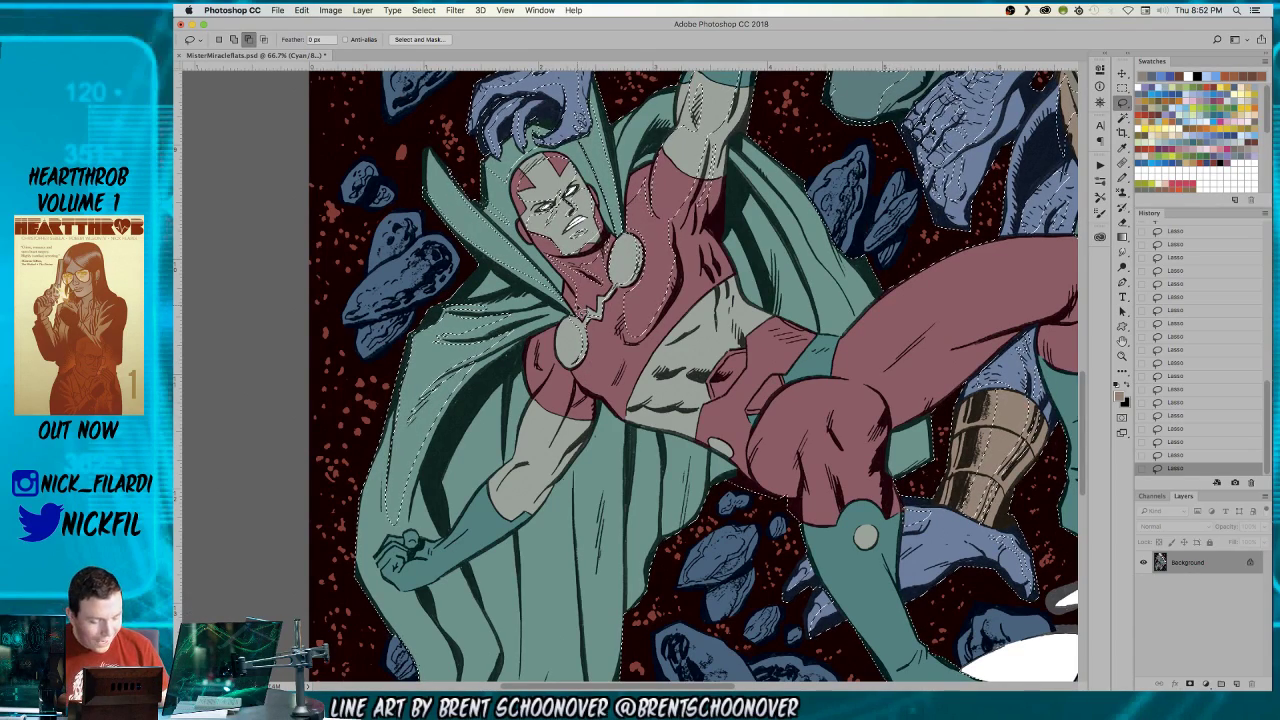
# - Subtract Lasso highlights on the hero's chest beside the lower clasp and along his red side below the raised arm
pyautogui.click(1122, 340)
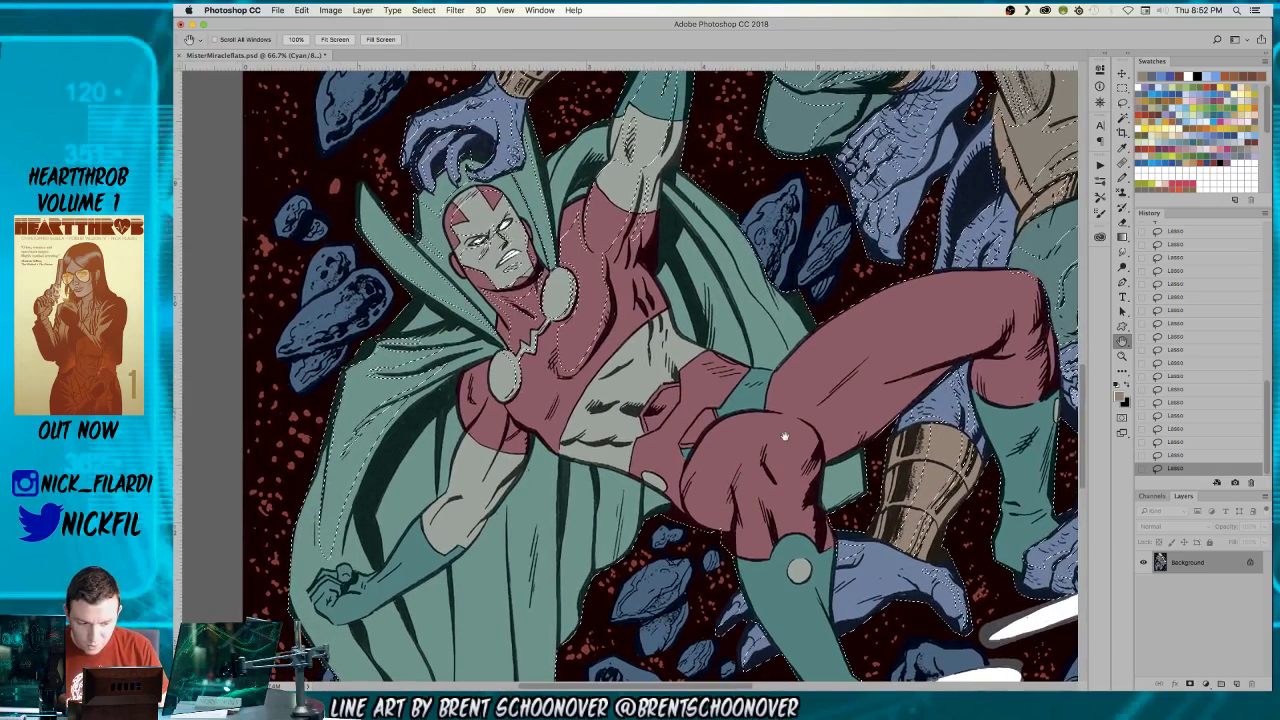
pyautogui.click(1122, 102)
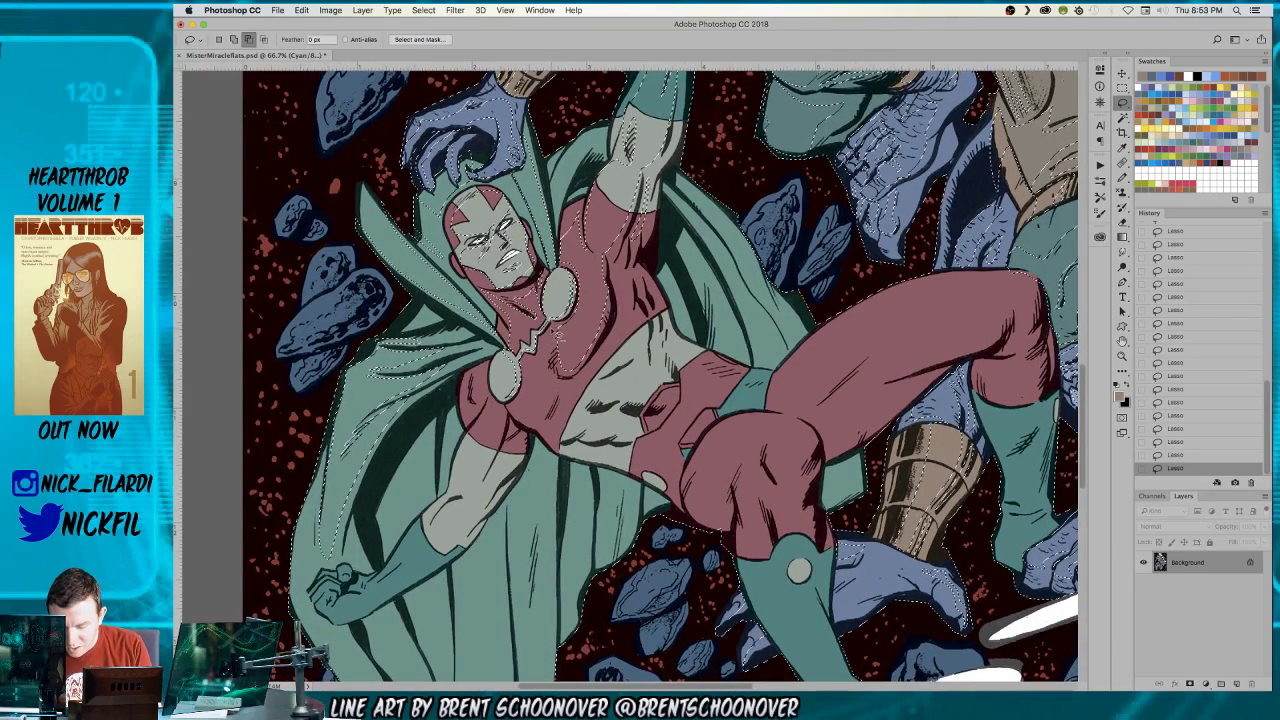
pyautogui.moveTo(532, 388)
pyautogui.mouseDown()
pyautogui.moveTo(518, 410)
pyautogui.moveTo(556, 420)
pyautogui.mouseUp()
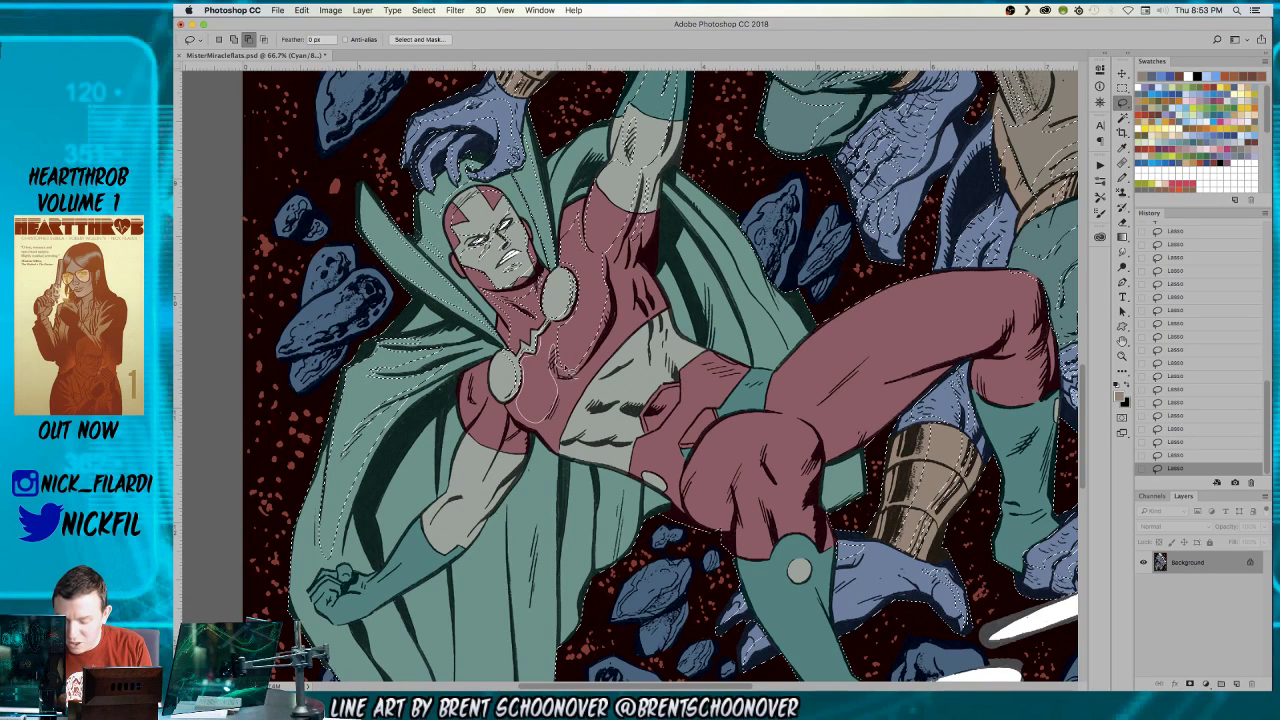
pyautogui.press('shift')
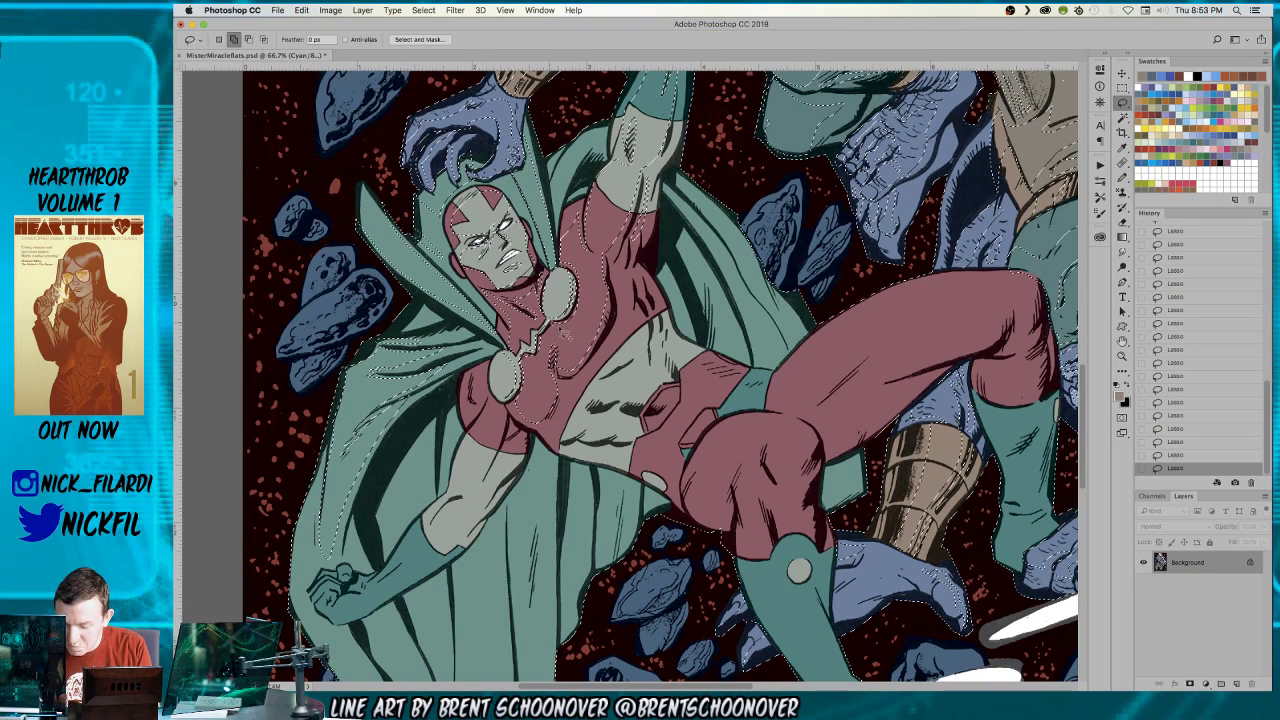
pyautogui.press('alt')
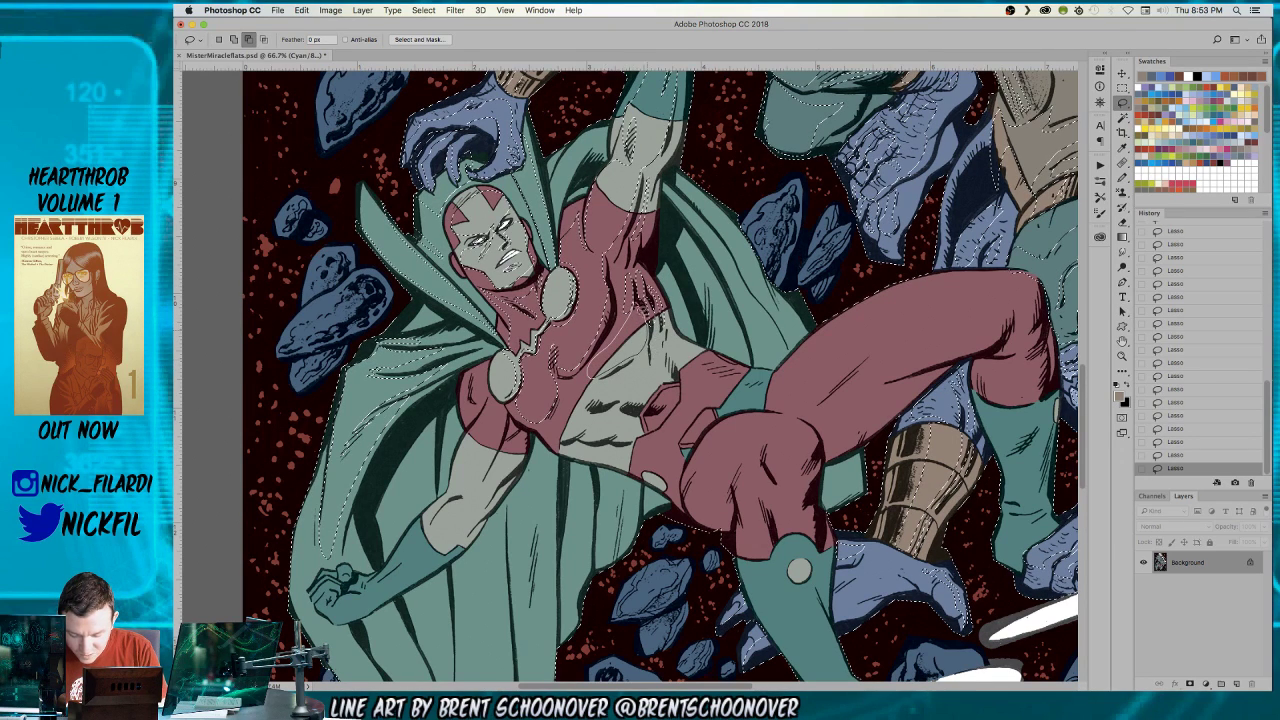
# - Carve Lasso highlights out of the pale abdominal panel of the hero's costume
pyautogui.press('h')
pyautogui.moveTo(940, 381); pyautogui.dragTo(975, 311)
pyautogui.press('l')
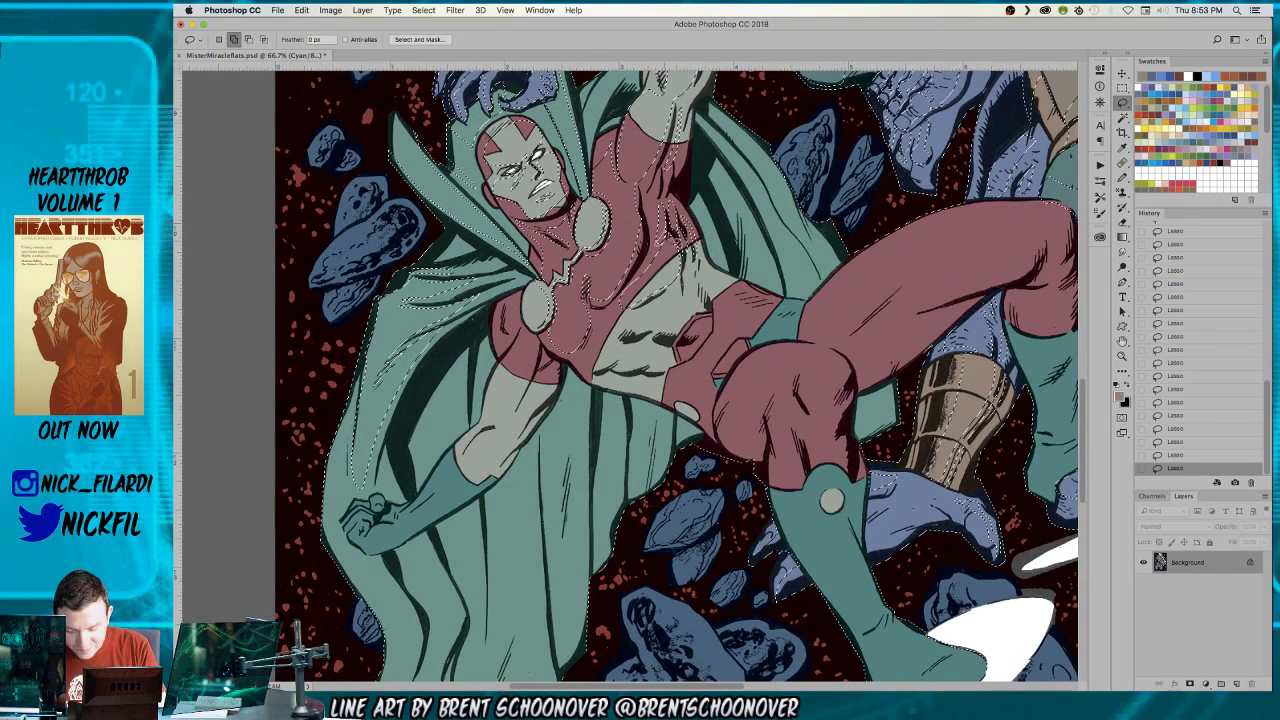
pyautogui.press('alt')
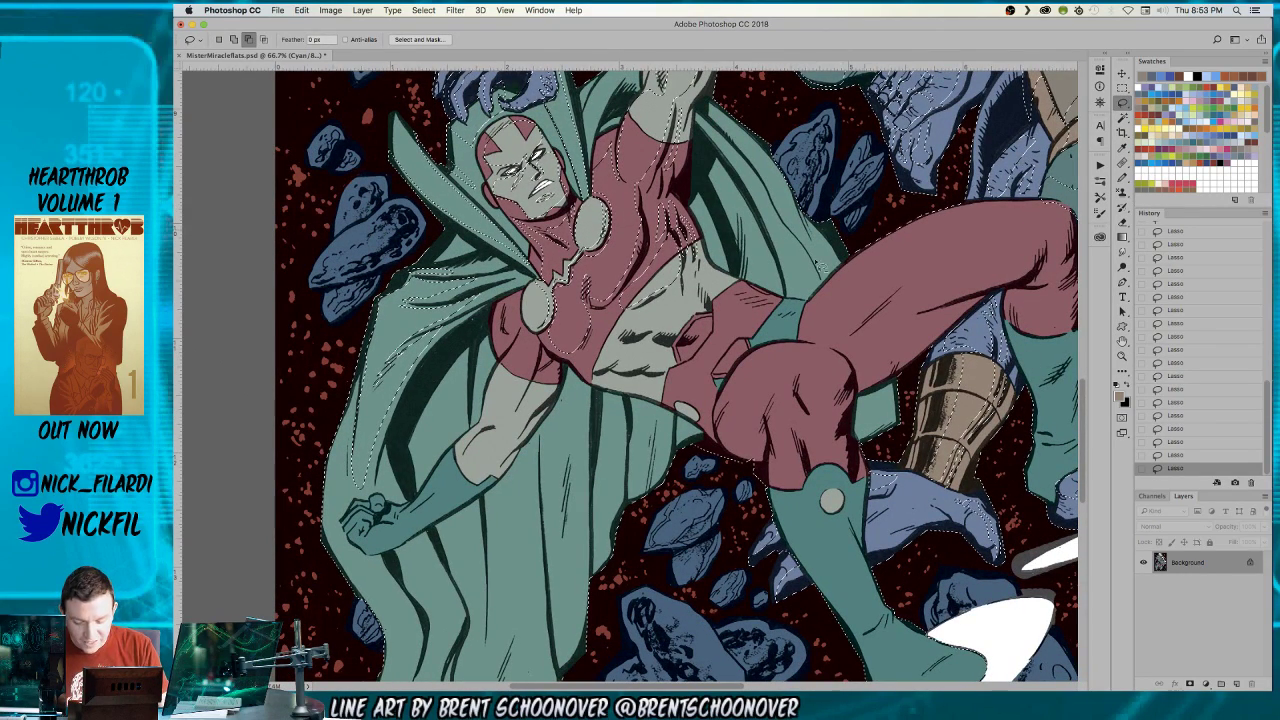
pyautogui.moveTo(606, 208)
pyautogui.mouseDown()
pyautogui.moveTo(592, 380)
pyautogui.moveTo(680, 277)
pyautogui.moveTo(636, 340)
pyautogui.moveTo(708, 311)
pyautogui.moveTo(660, 298)
pyautogui.mouseUp()
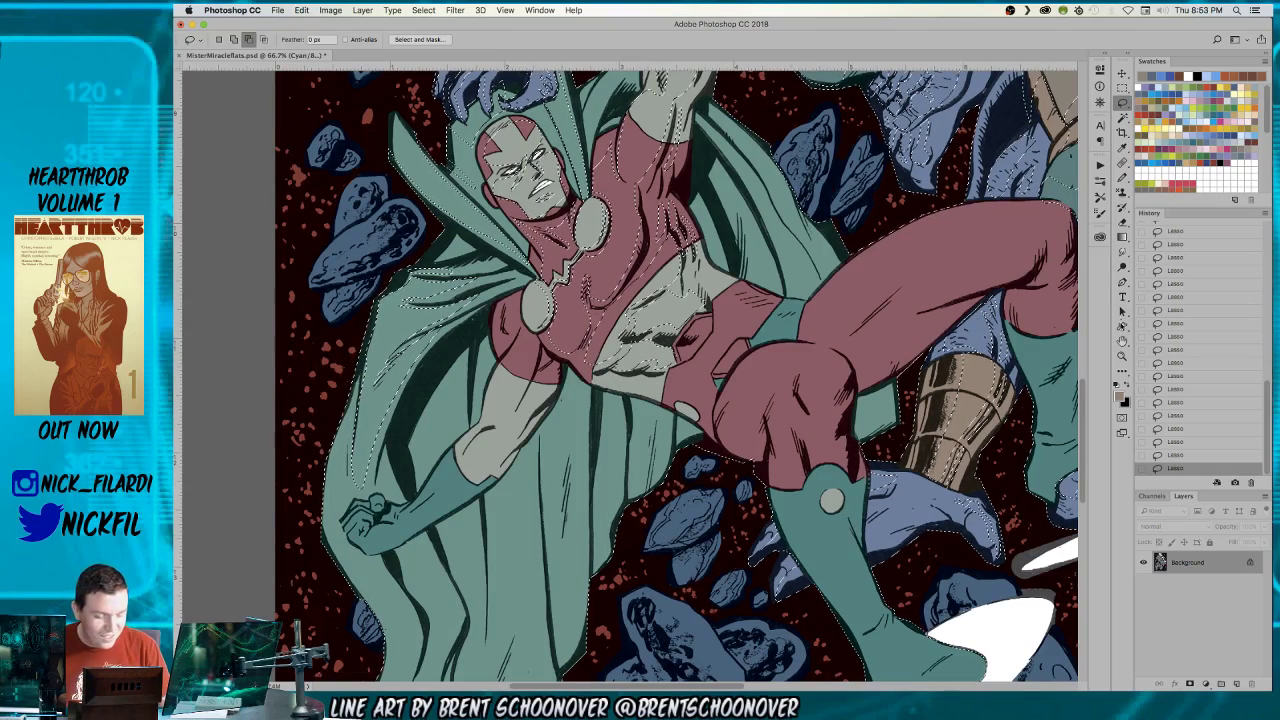
# - Carve Lasso highlights out of the green cape folds between the hero's raised arm and his waist
pyautogui.press('space')
pyautogui.moveTo(685, 230)
pyautogui.mouseDown()
pyautogui.moveTo(595, 325)
pyautogui.moveTo(560, 280)
pyautogui.mouseUp()
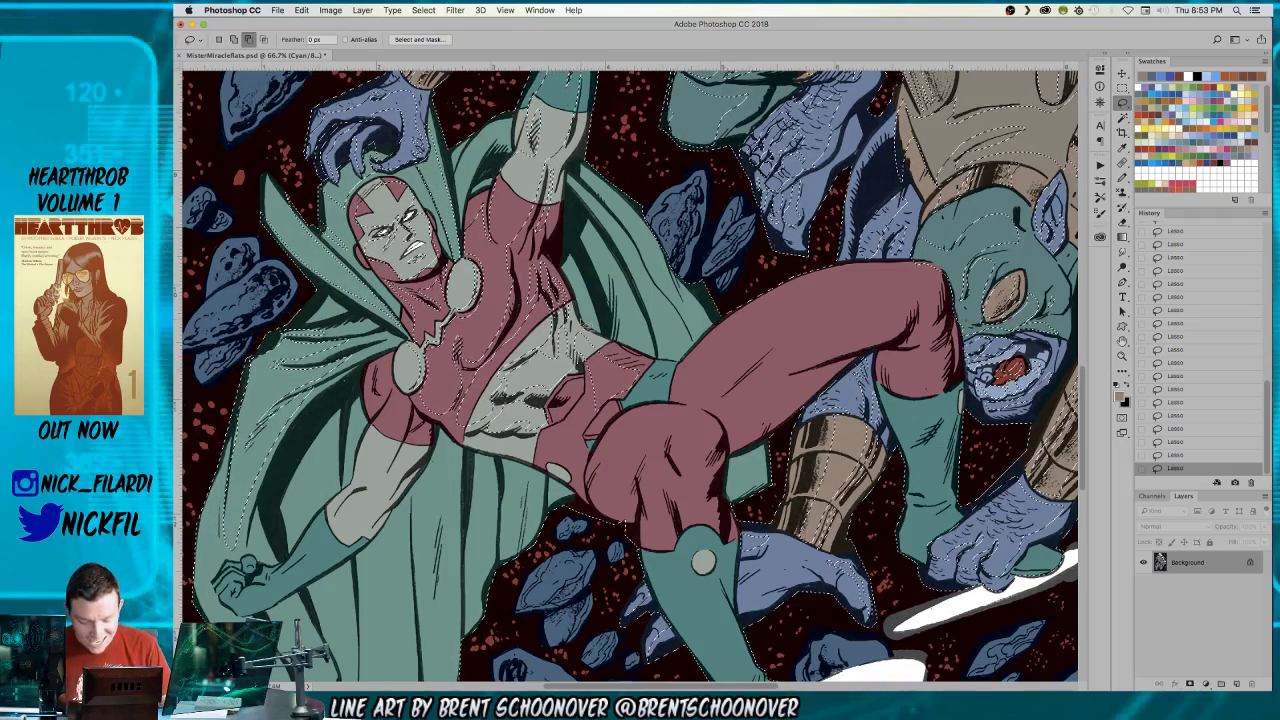
pyautogui.press('space')
pyautogui.moveTo(714, 495)
pyautogui.mouseDown()
pyautogui.moveTo(716, 387)
pyautogui.moveTo(666, 547)
pyautogui.mouseUp()
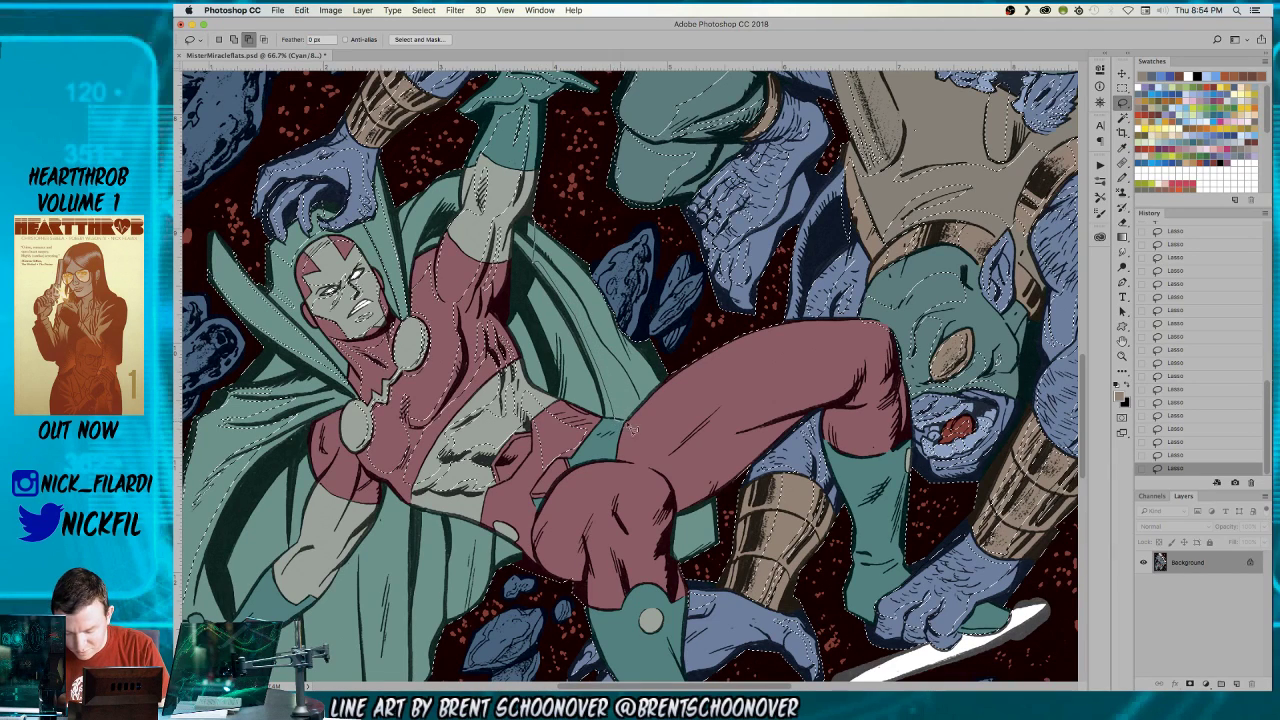
pyautogui.moveTo(635, 285); pyautogui.dragTo(662, 355)
pyautogui.press('shift')
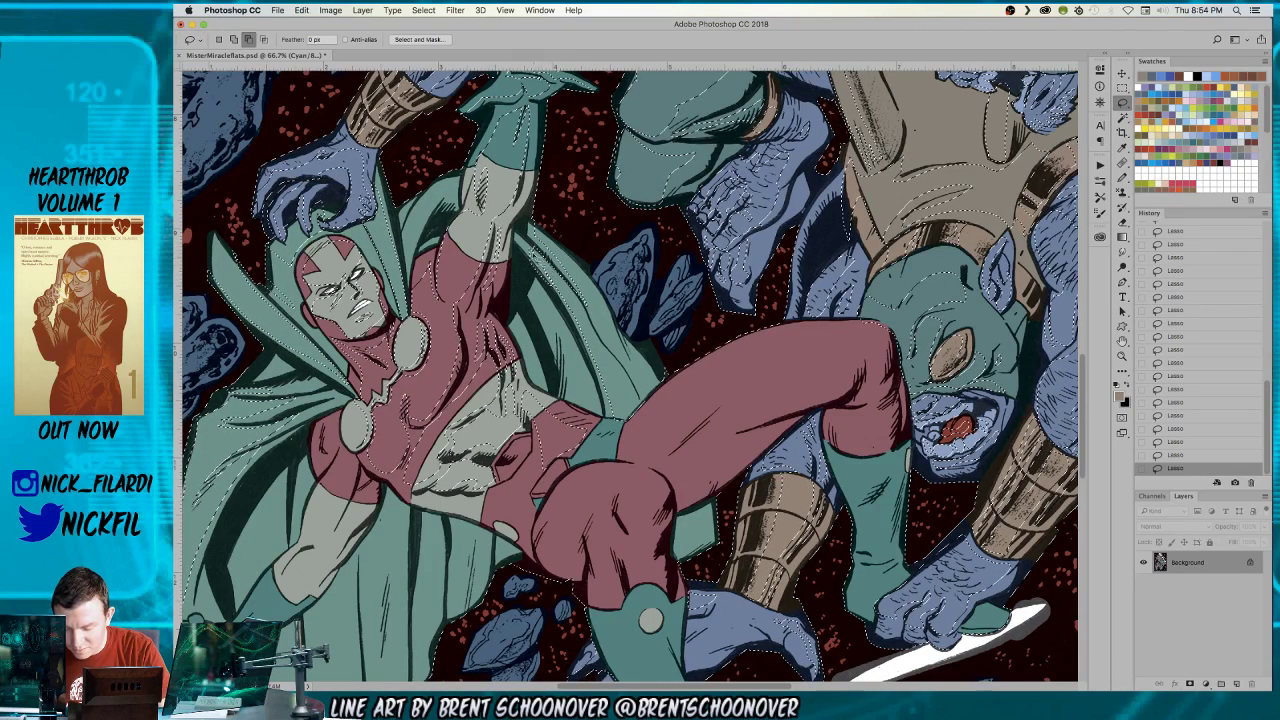
pyautogui.press('space')
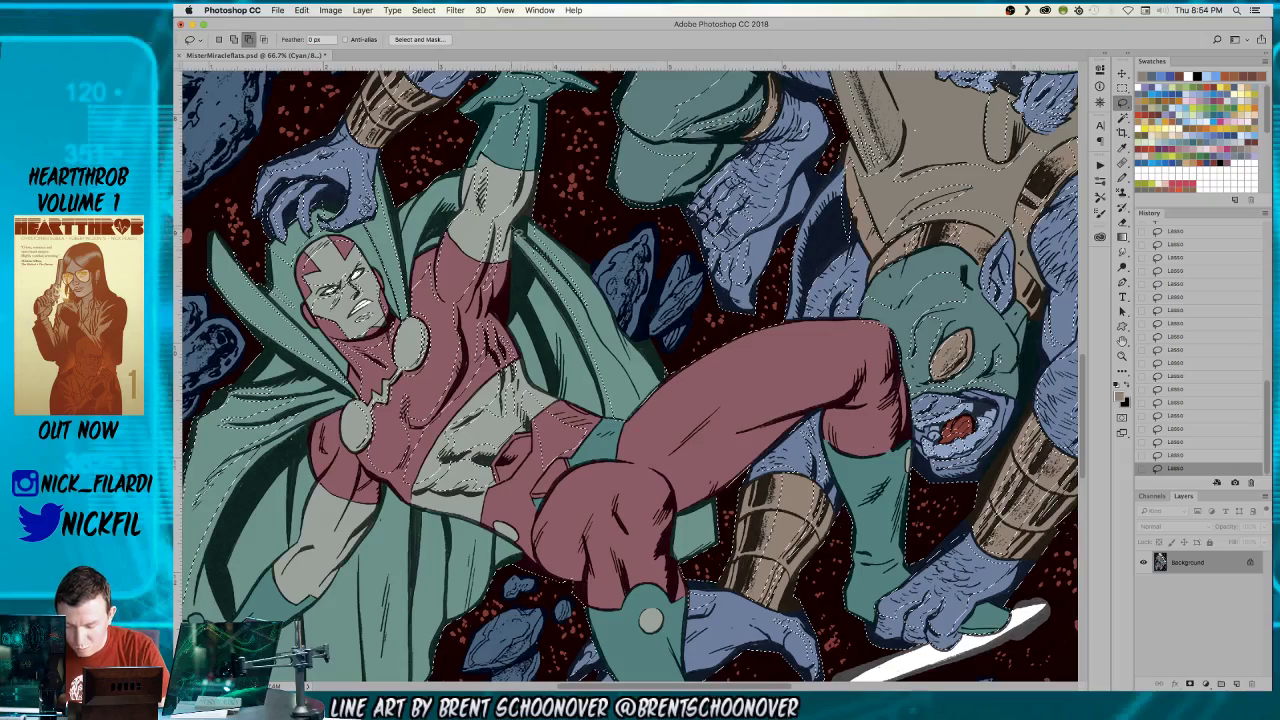
# - Subtract Lasso highlights from the hero's red trunks and the green band at his hip
pyautogui.moveTo(673, 473)
pyautogui.mouseDown()
pyautogui.moveTo(733, 383)
pyautogui.moveTo(761, 398)
pyautogui.mouseUp()
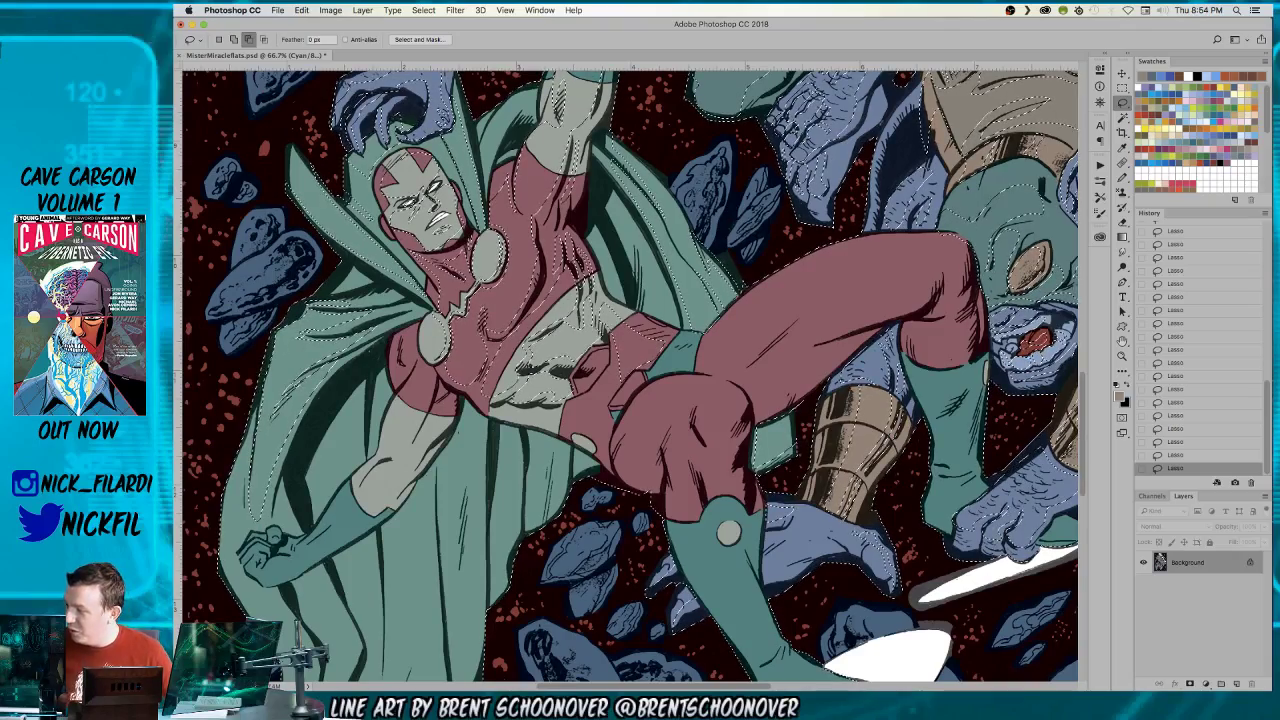
pyautogui.press('space')
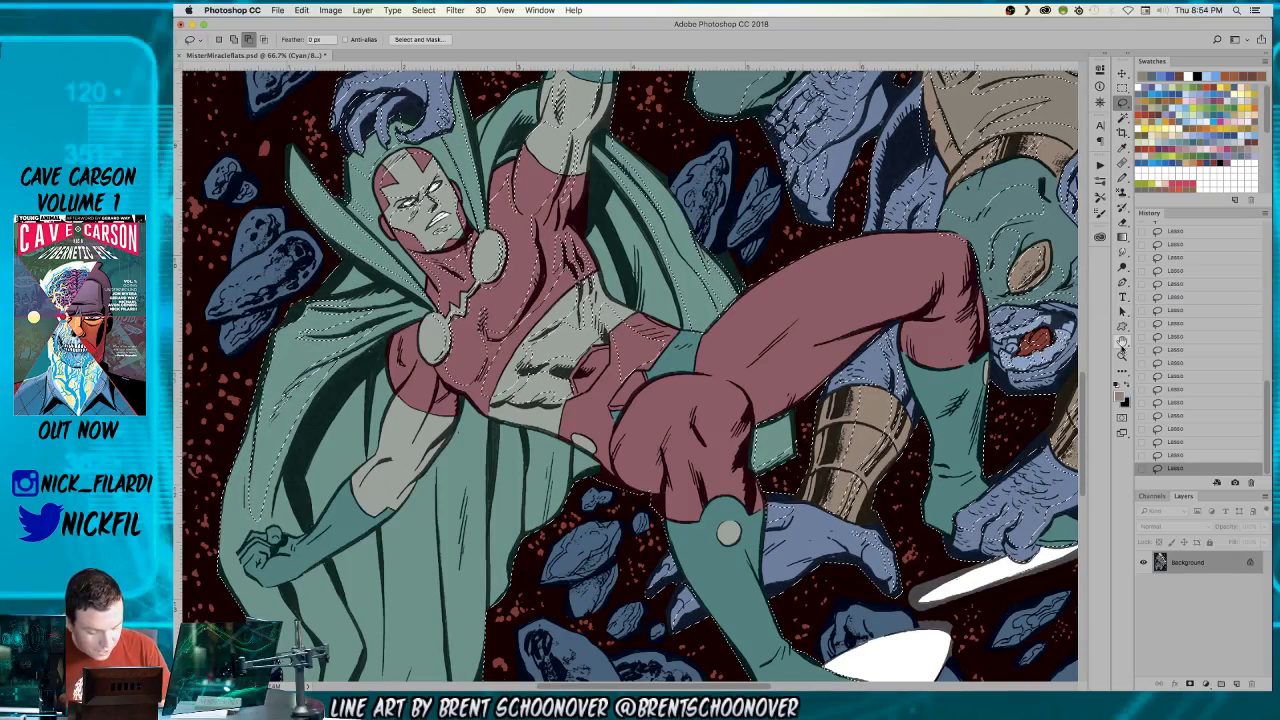
pyautogui.moveTo(843, 328); pyautogui.dragTo(920, 255)
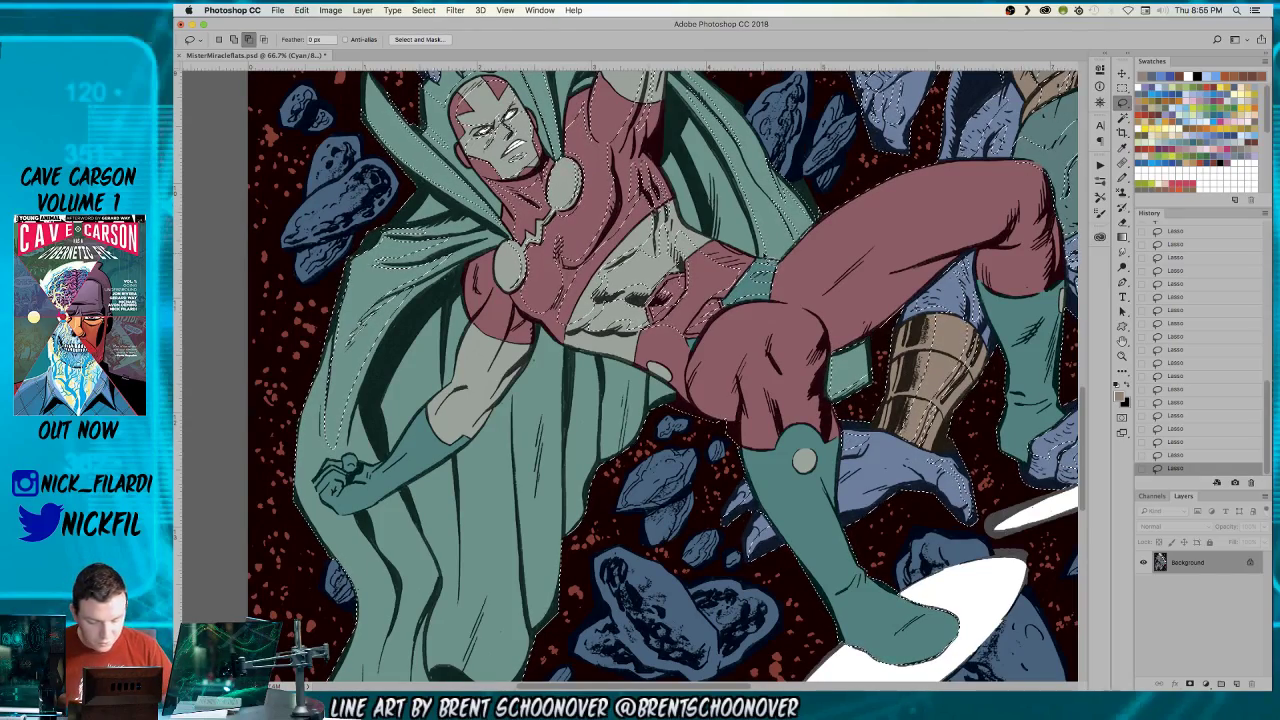
# - Carve a long Lasso highlight out of the hero's raised red thigh, from the hip to the bent knee
pyautogui.press('space')
pyautogui.moveTo(898, 408); pyautogui.dragTo(738, 443)
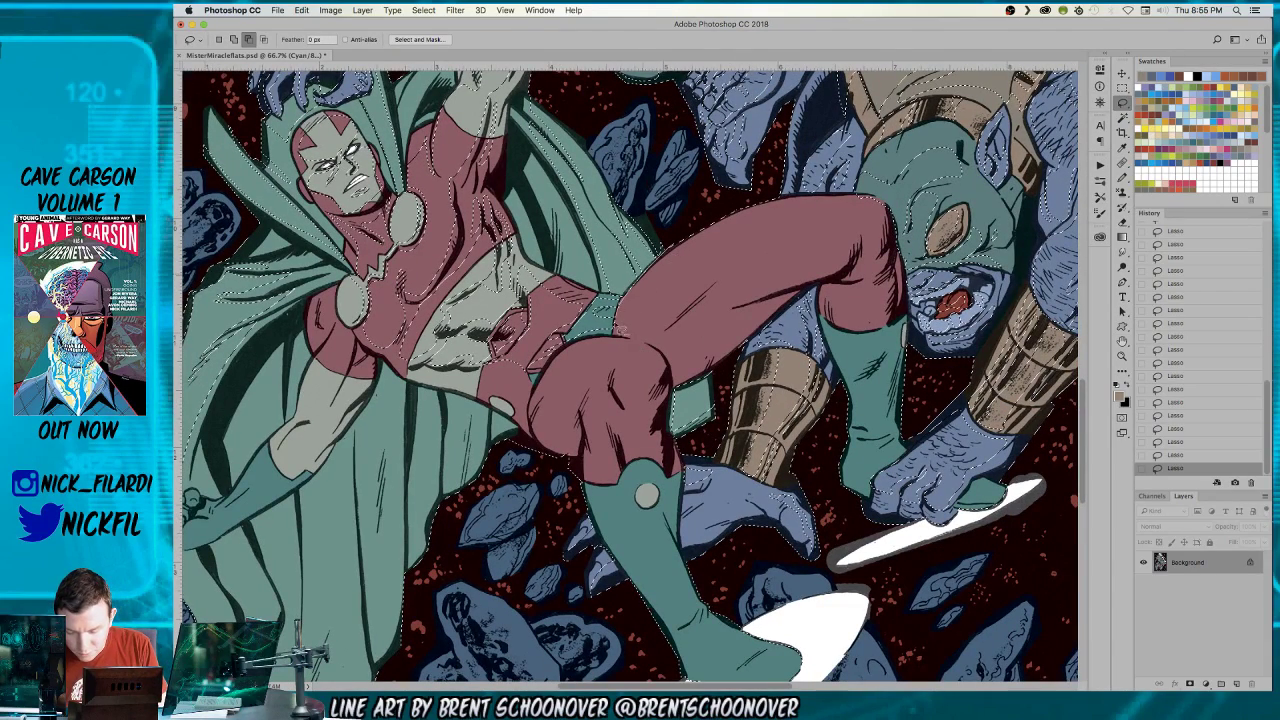
pyautogui.moveTo(862, 256)
pyautogui.mouseDown()
pyautogui.moveTo(886, 206)
pyautogui.moveTo(770, 202)
pyautogui.moveTo(676, 249)
pyautogui.mouseUp()
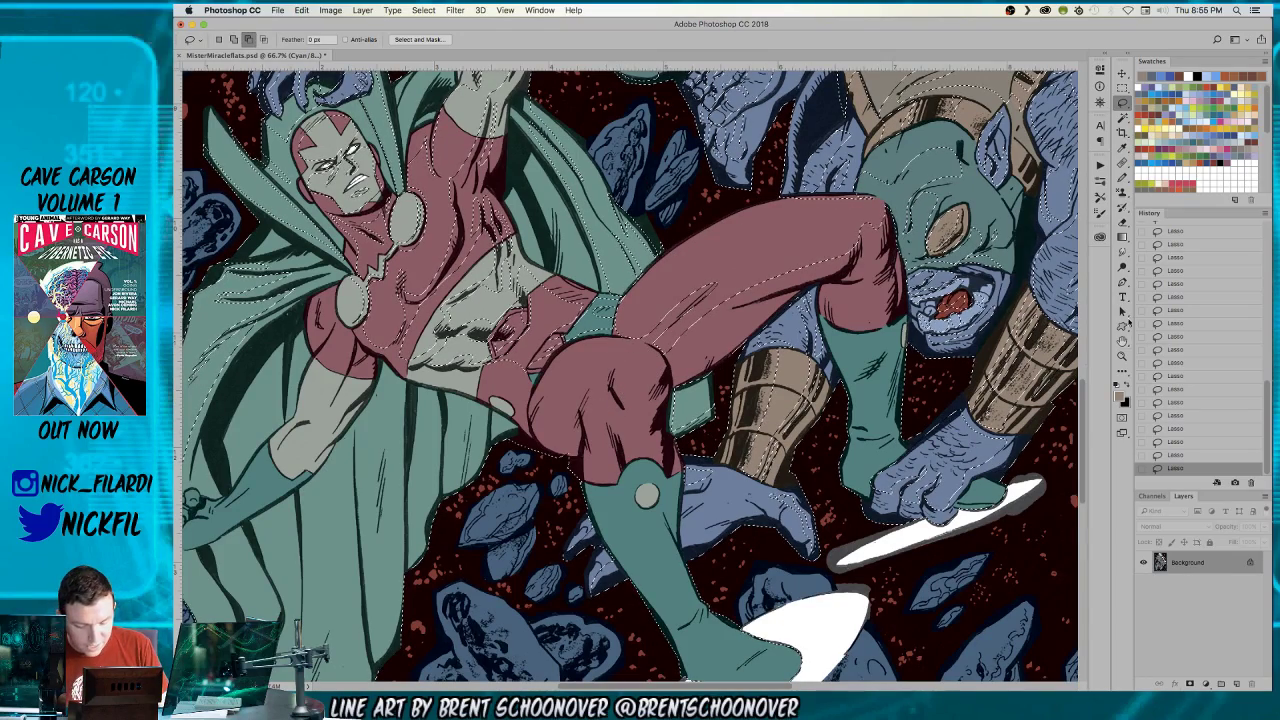
# - Subtract Lasso highlights along the upper edge of the hero's front red thigh, above the knee
pyautogui.press('space')
pyautogui.moveTo(629, 471); pyautogui.dragTo(701, 409)
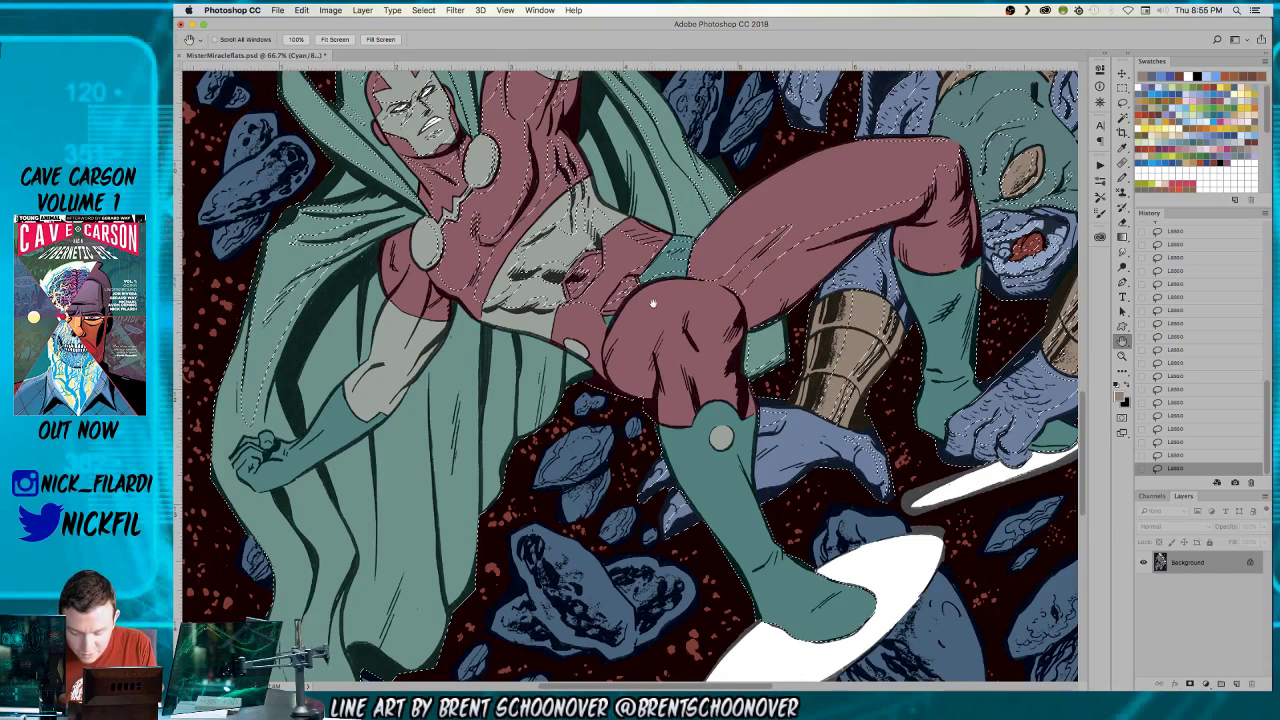
pyautogui.moveTo(651, 300); pyautogui.dragTo(654, 291)
pyautogui.press('shift')
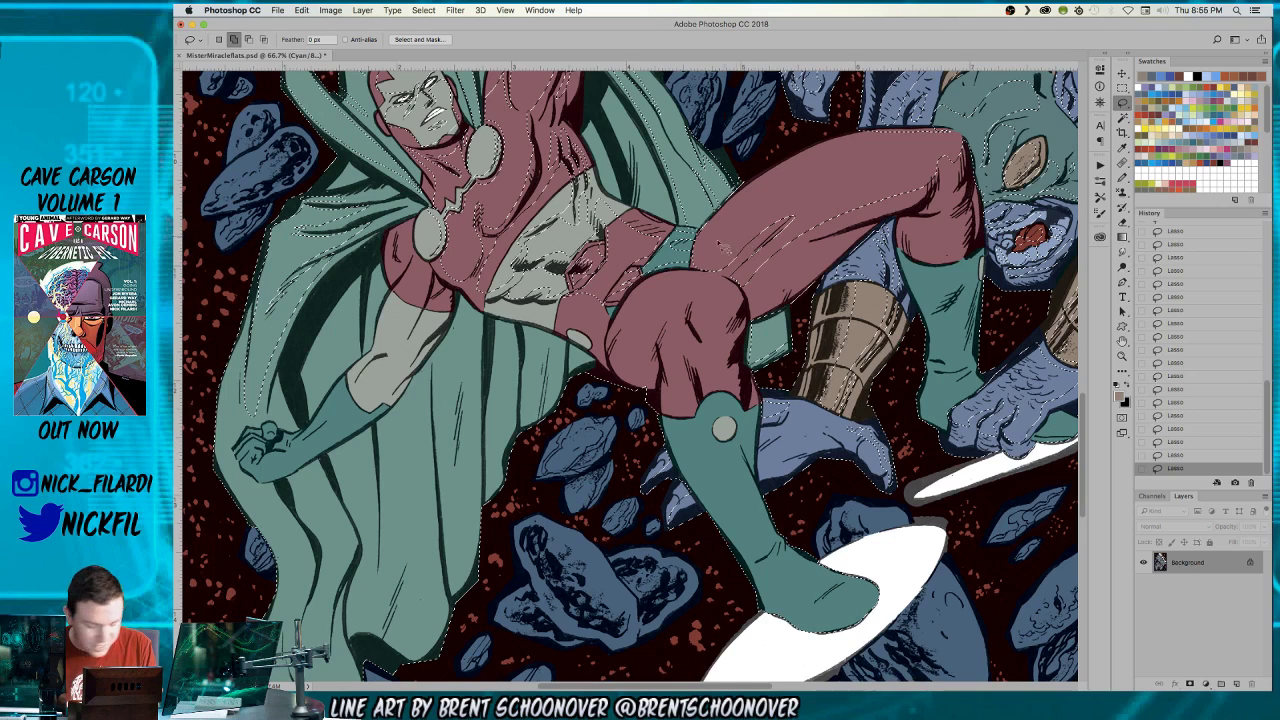
pyautogui.press('alt')
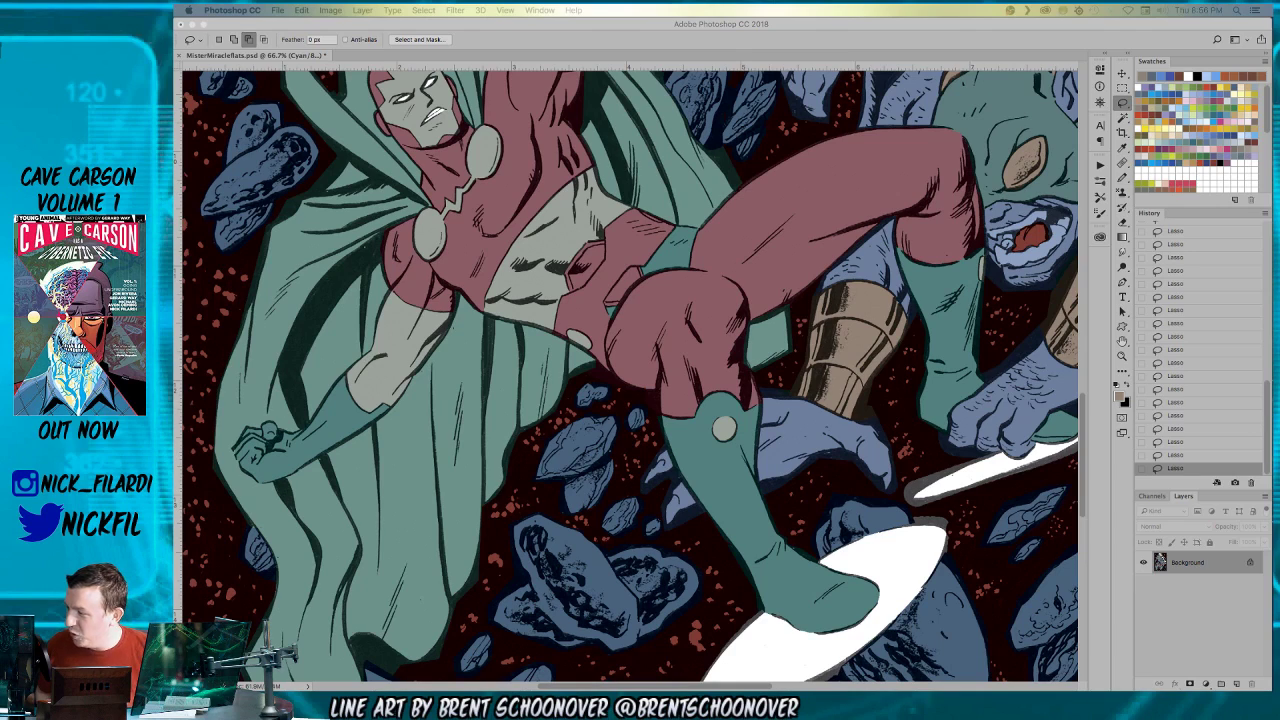
pyautogui.press('super+Tab')
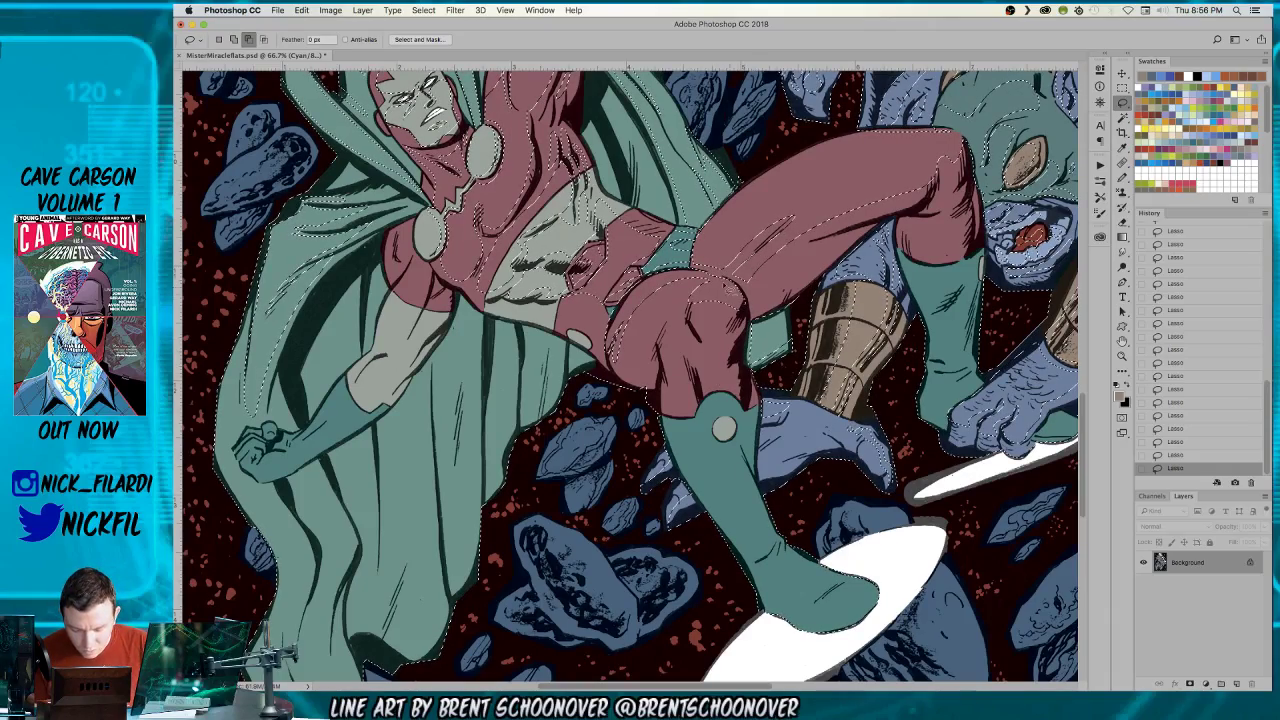
# - Carve Lasso highlights out of the hero's front knee and down the green boot's shin to the ankle creases, correcting stray areas
pyautogui.press('space')
pyautogui.moveTo(649, 430)
pyautogui.mouseDown()
pyautogui.moveTo(732, 465)
pyautogui.moveTo(651, 482)
pyautogui.mouseUp()
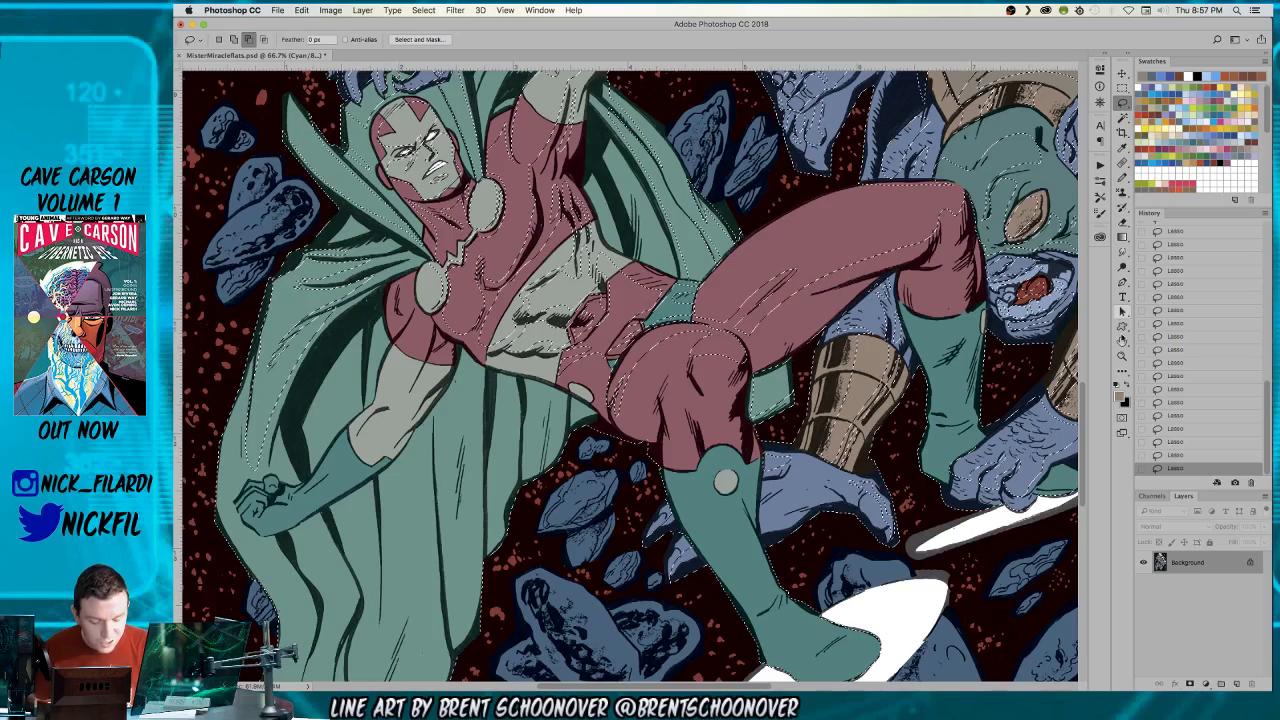
pyautogui.moveTo(700, 400); pyautogui.dragTo(618, 311)
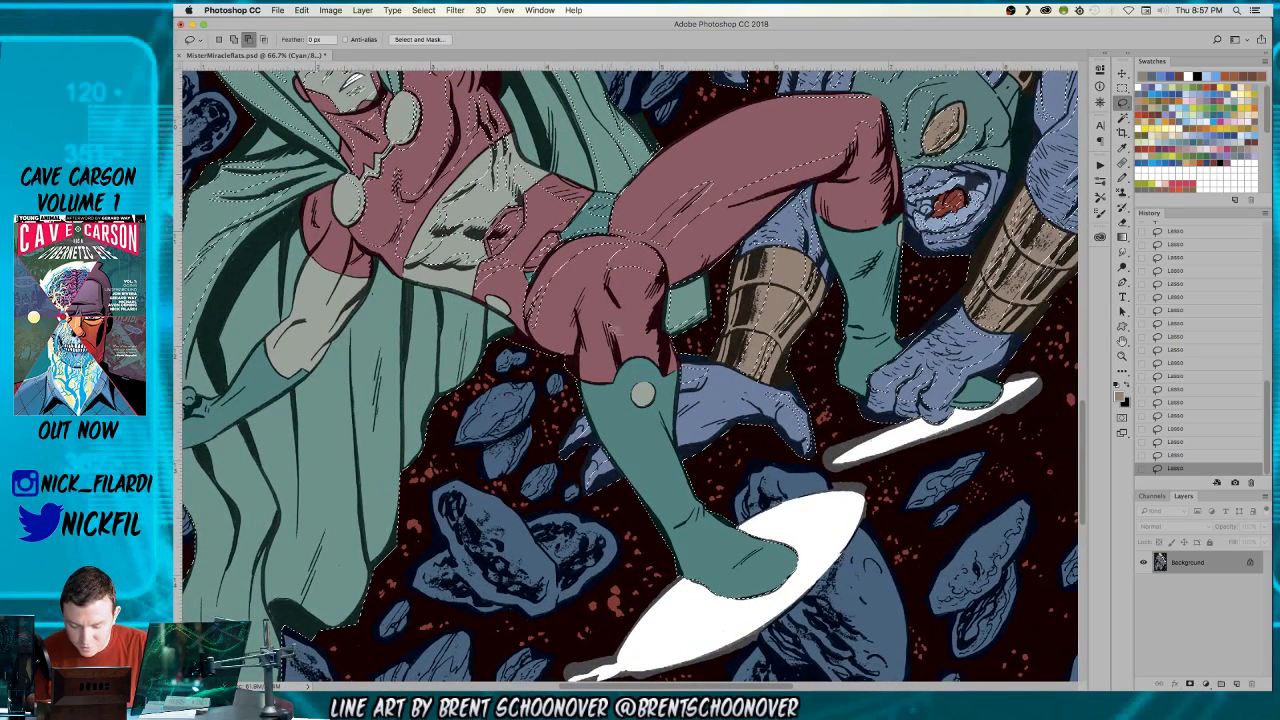
pyautogui.moveTo(592, 336); pyautogui.dragTo(606, 441)
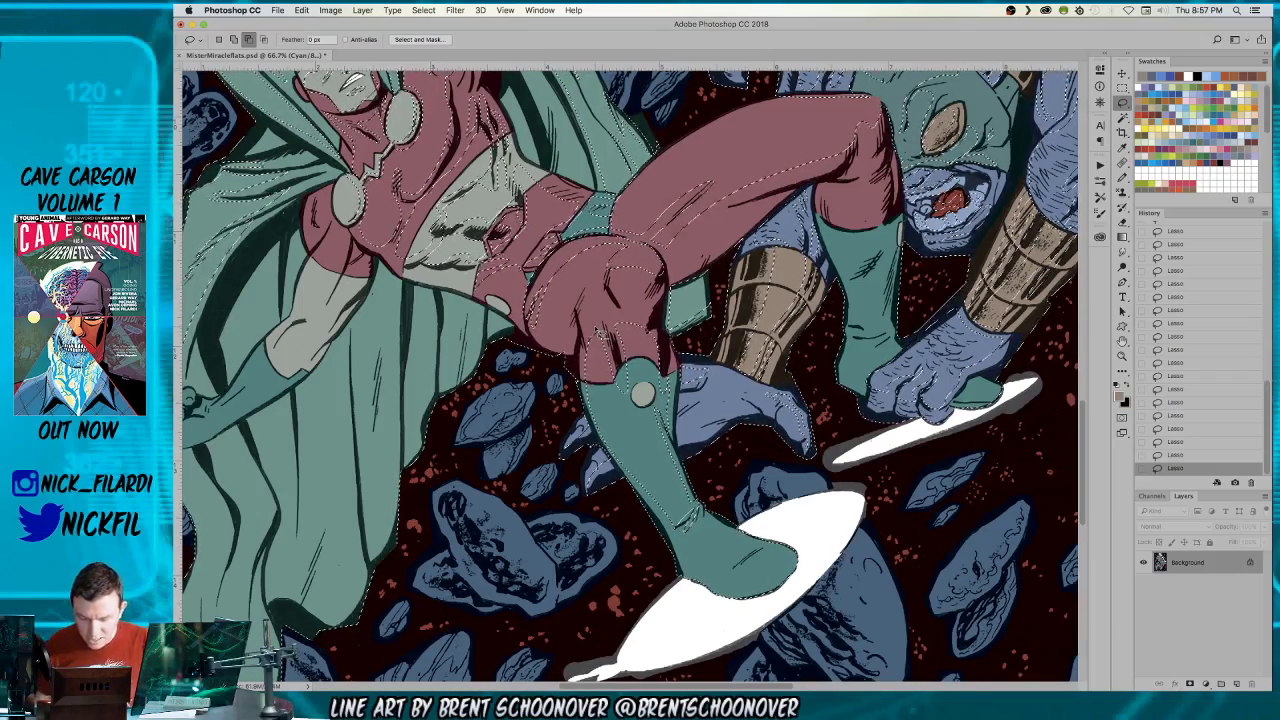
pyautogui.press('super+z')
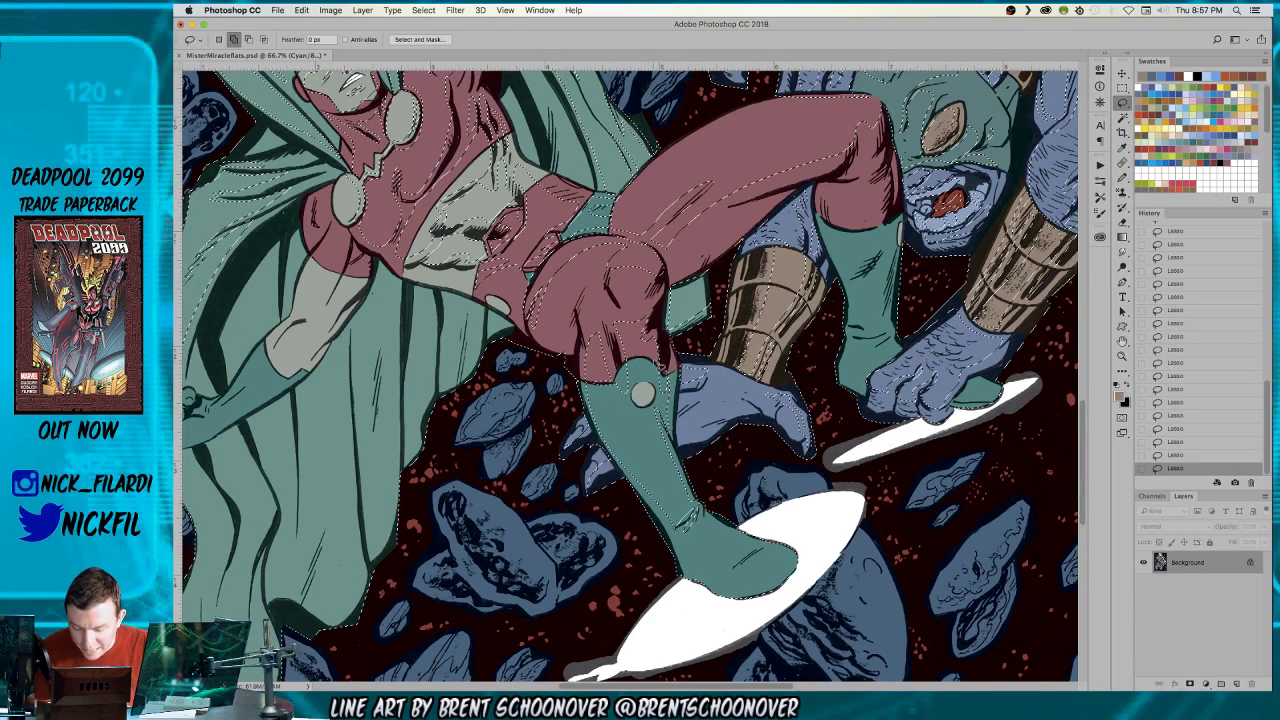
pyautogui.press('alt')
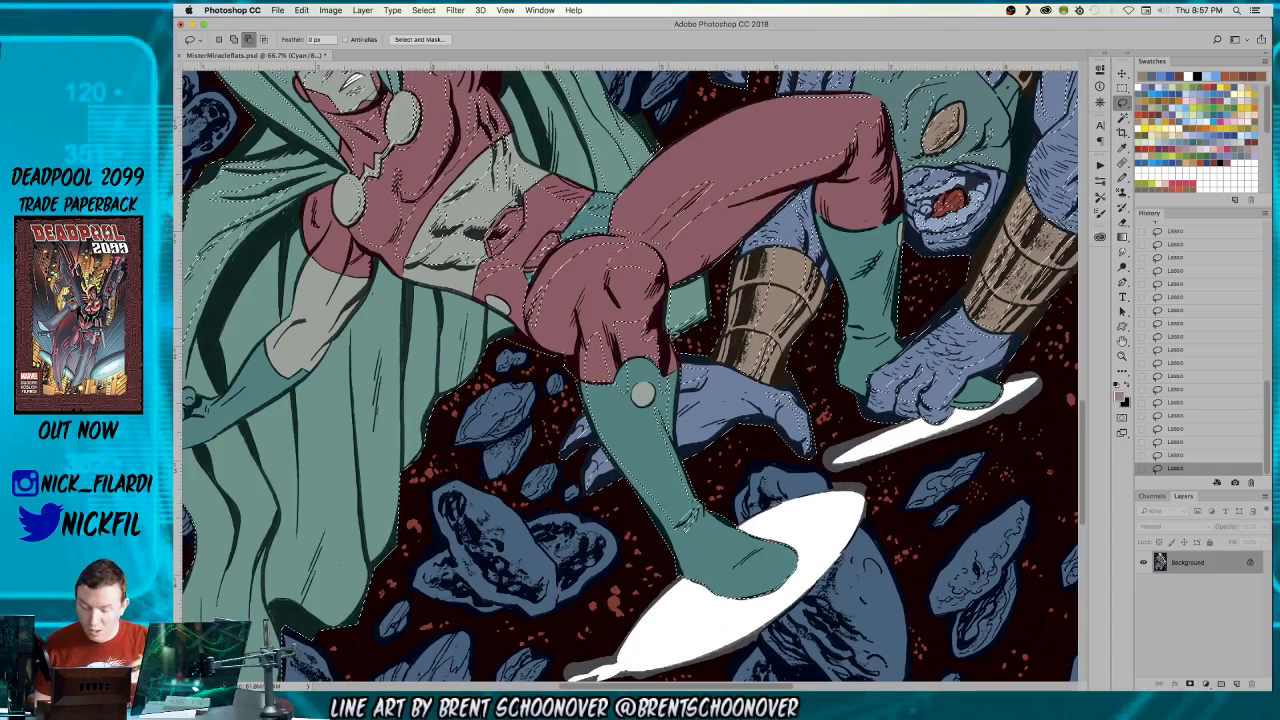
pyautogui.scroll(-3, 630, 380)
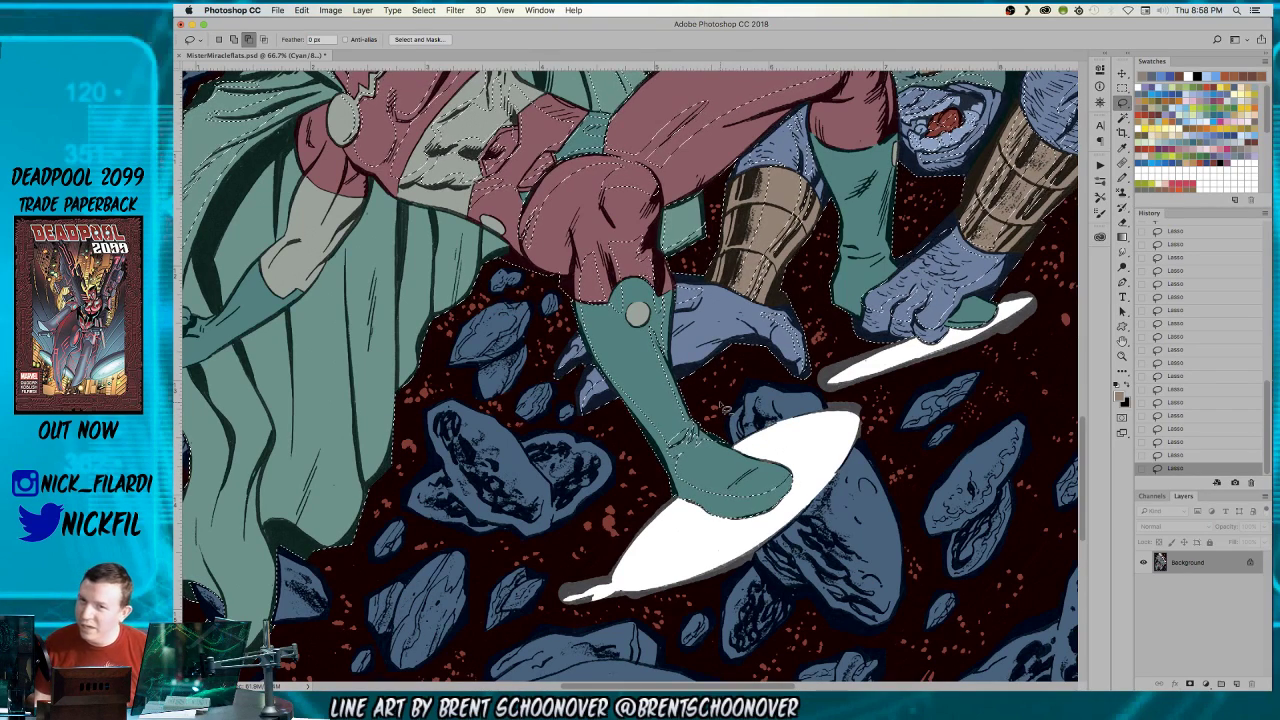
# - Refine the Lasso highlights on the foot of the green boot over the white disc with added and subtracted areas
pyautogui.press('space')
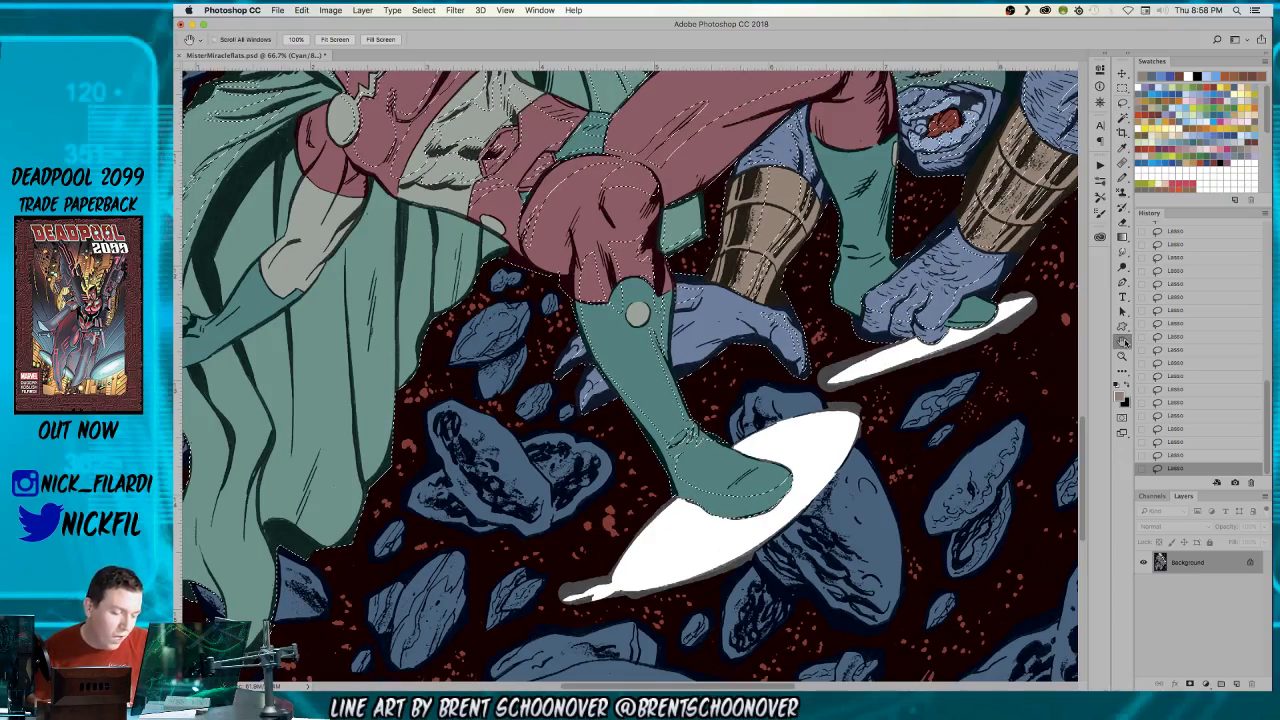
pyautogui.moveTo(890, 475); pyautogui.dragTo(918, 441)
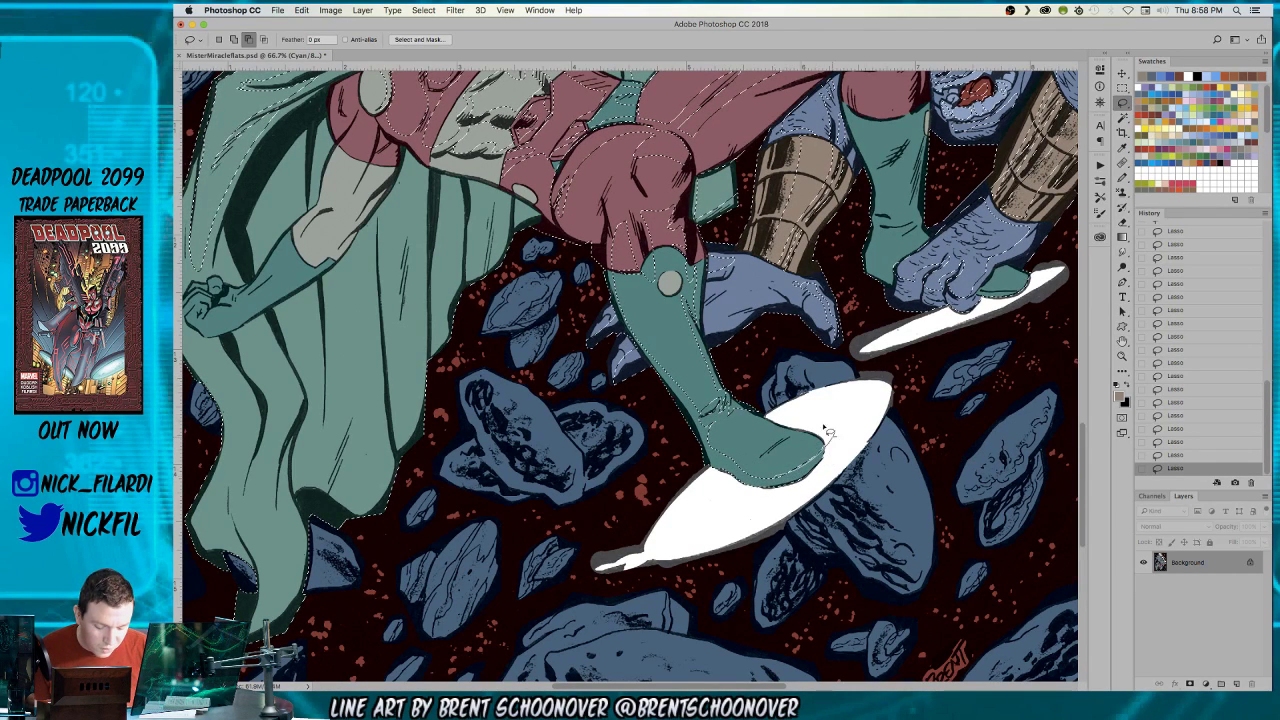
pyautogui.press('shift')
pyautogui.press('alt')
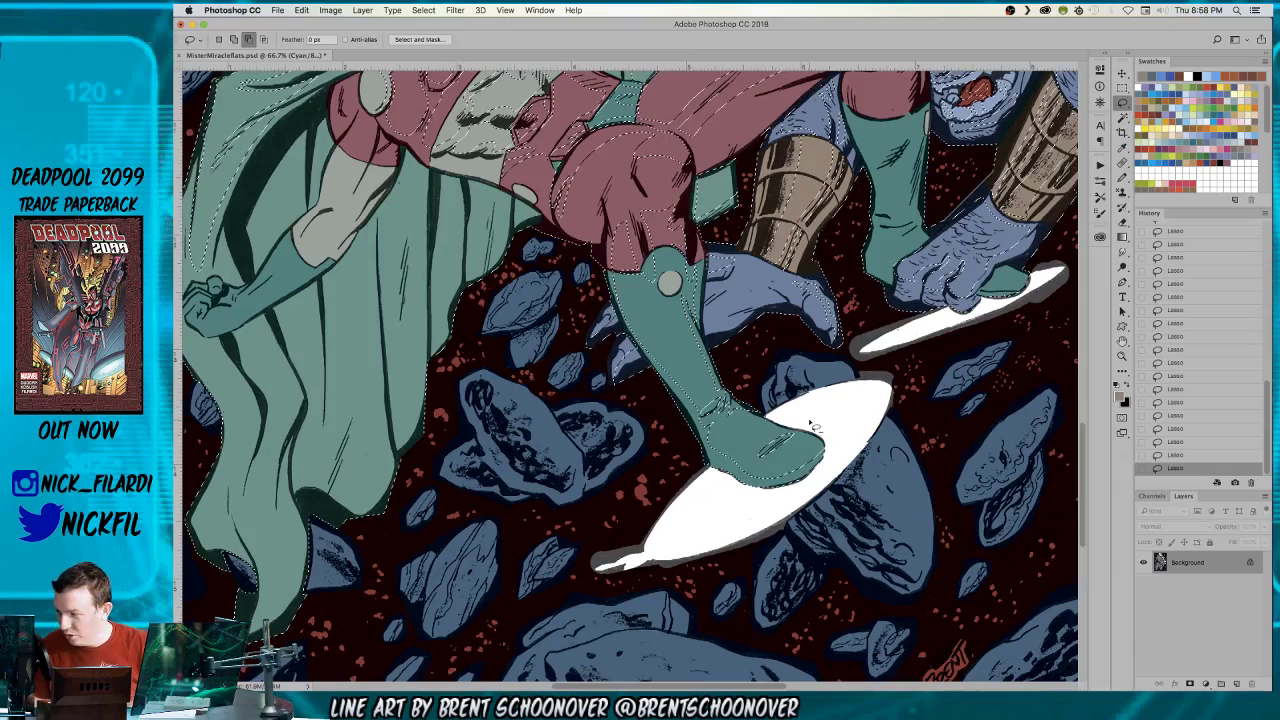
# - Carve Lasso highlights out of the hero's lowered arm, from the red sleeve and pale forearm to the gloved fist
pyautogui.press('space')
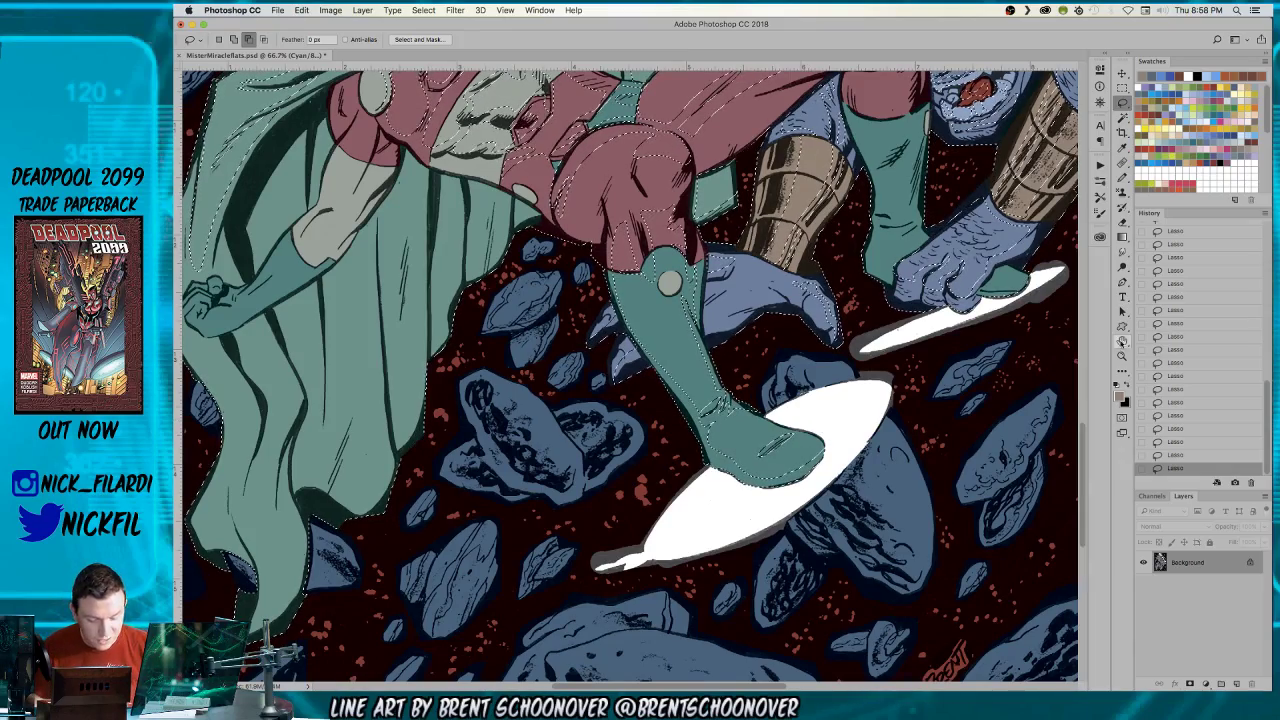
pyautogui.moveTo(654, 492)
pyautogui.mouseDown()
pyautogui.moveTo(850, 495)
pyautogui.moveTo(956, 552)
pyautogui.mouseUp()
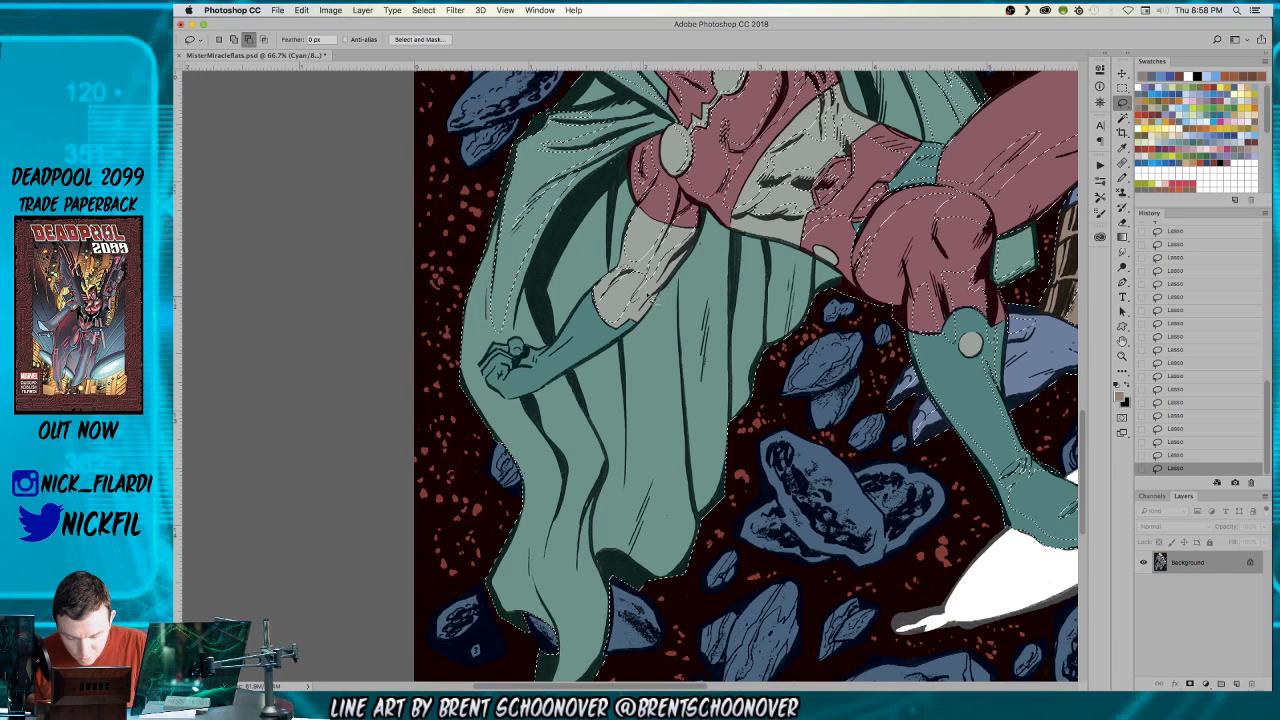
pyautogui.press('space')
pyautogui.moveTo(694, 416)
pyautogui.mouseDown()
pyautogui.moveTo(732, 390)
pyautogui.moveTo(726, 504)
pyautogui.mouseUp()
pyautogui.click(1123, 101)
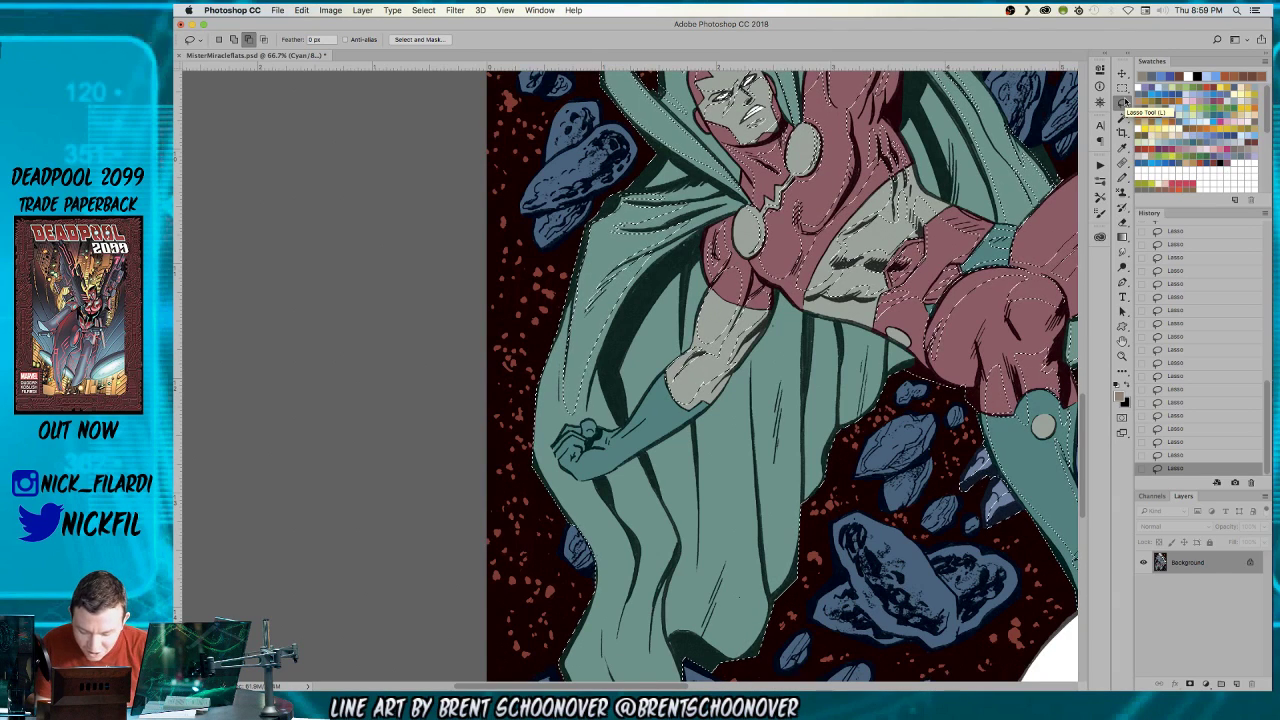
pyautogui.moveTo(668, 385)
pyautogui.mouseDown()
pyautogui.moveTo(677, 372)
pyautogui.moveTo(640, 425)
pyautogui.moveTo(590, 458)
pyautogui.moveTo(618, 462)
pyautogui.moveTo(672, 414)
pyautogui.moveTo(660, 378)
pyautogui.mouseUp()
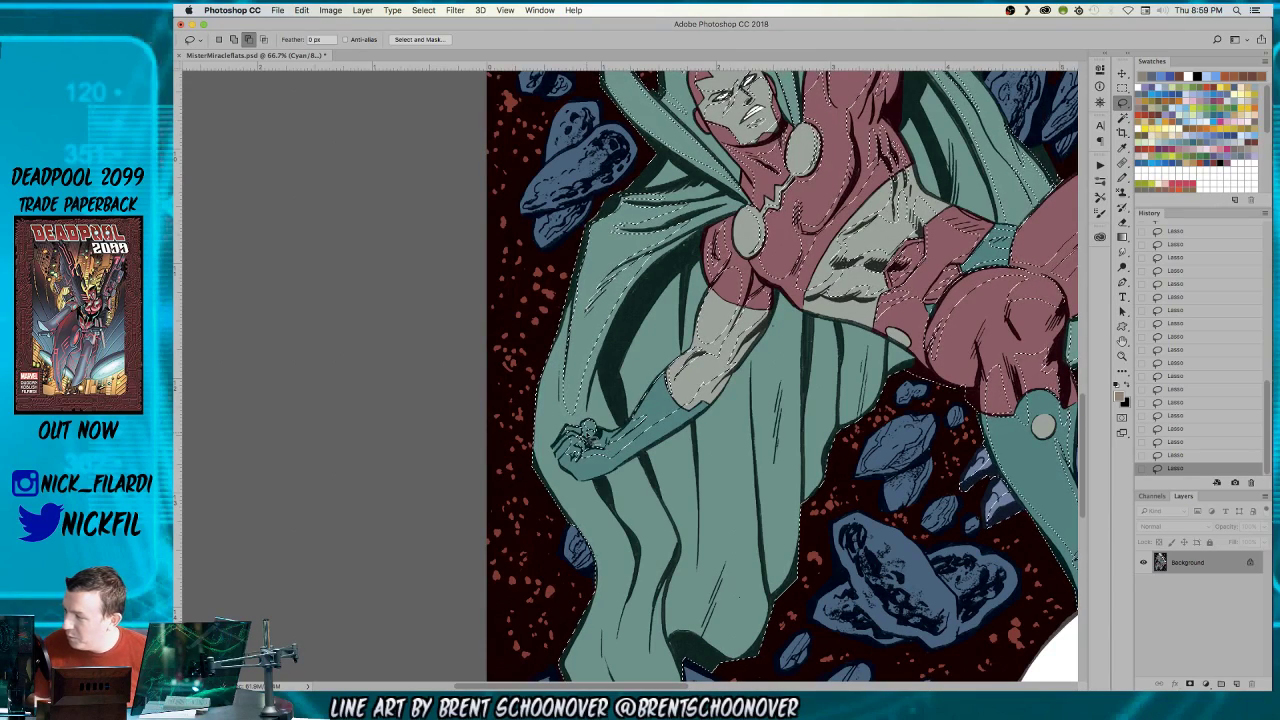
# - Subtract further Lasso highlights on the pale forearm and green glove of the lowered arm
pyautogui.click(1122, 341)
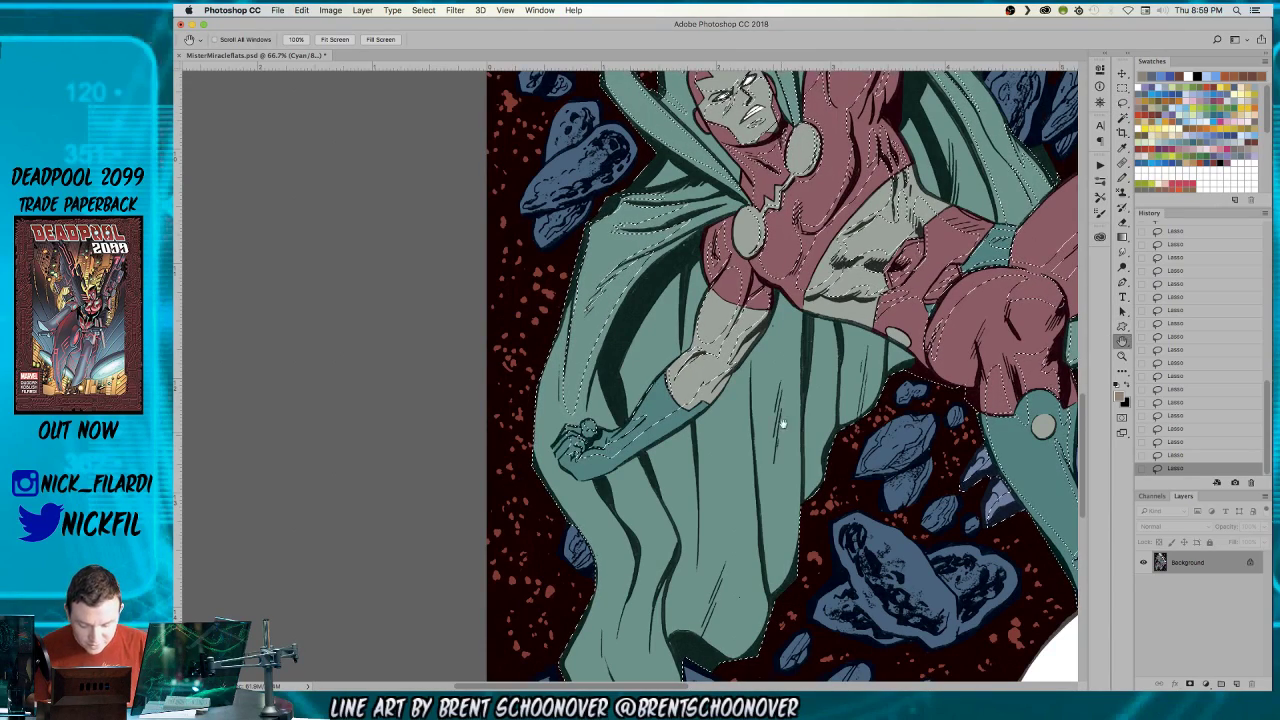
pyautogui.moveTo(782, 424); pyautogui.dragTo(760, 405)
pyautogui.click(1122, 103)
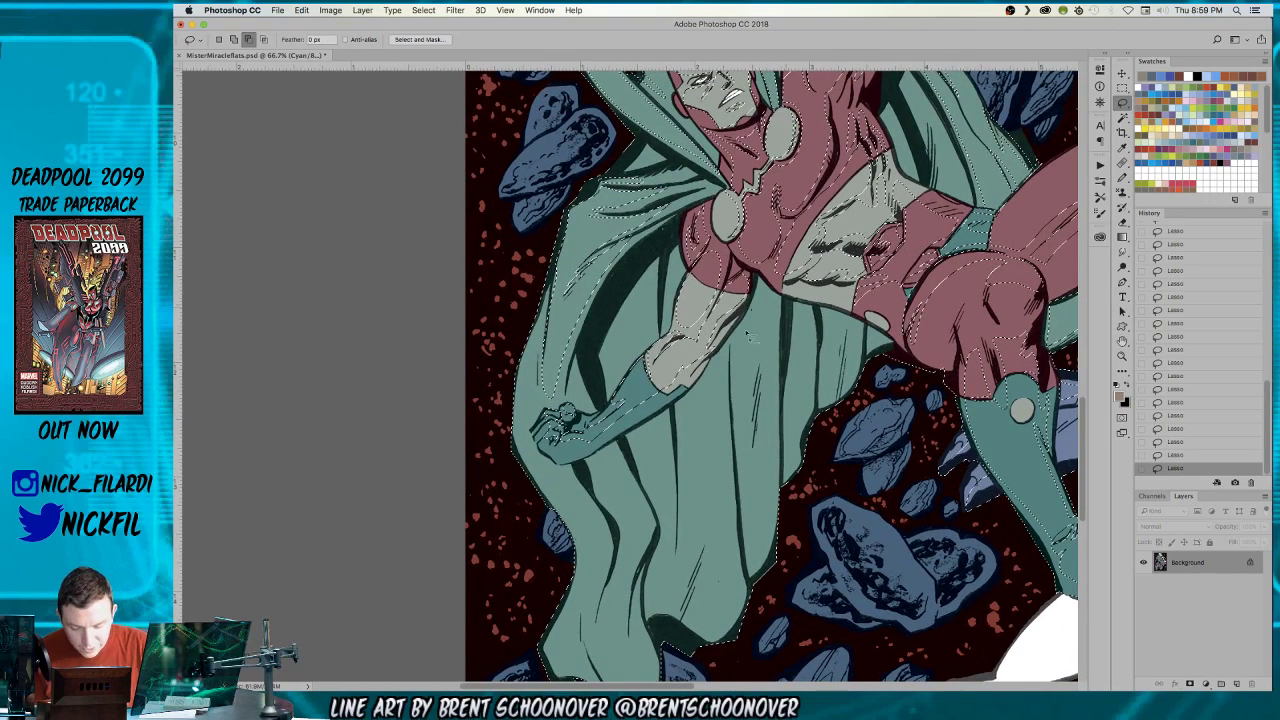
pyautogui.press('alt')
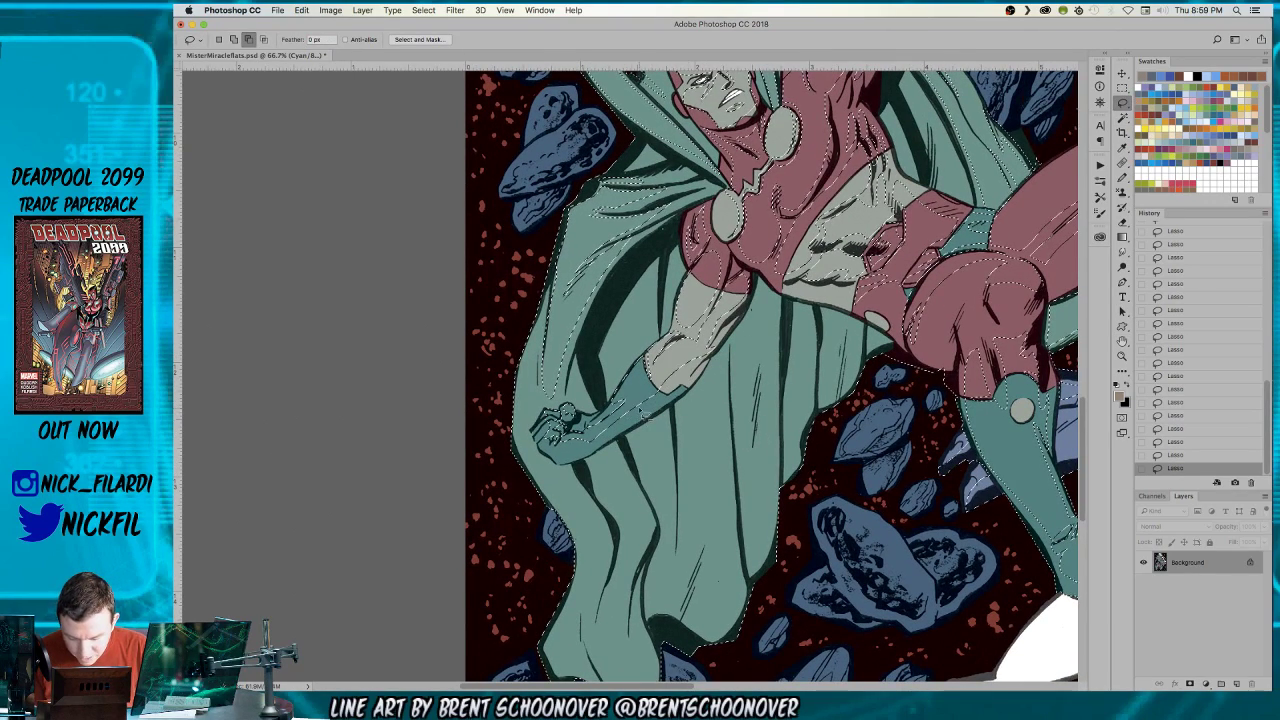
# - Carve Lasso highlights out of the green cape folds hanging just below the hero's clenched fist
pyautogui.click(1122, 357)
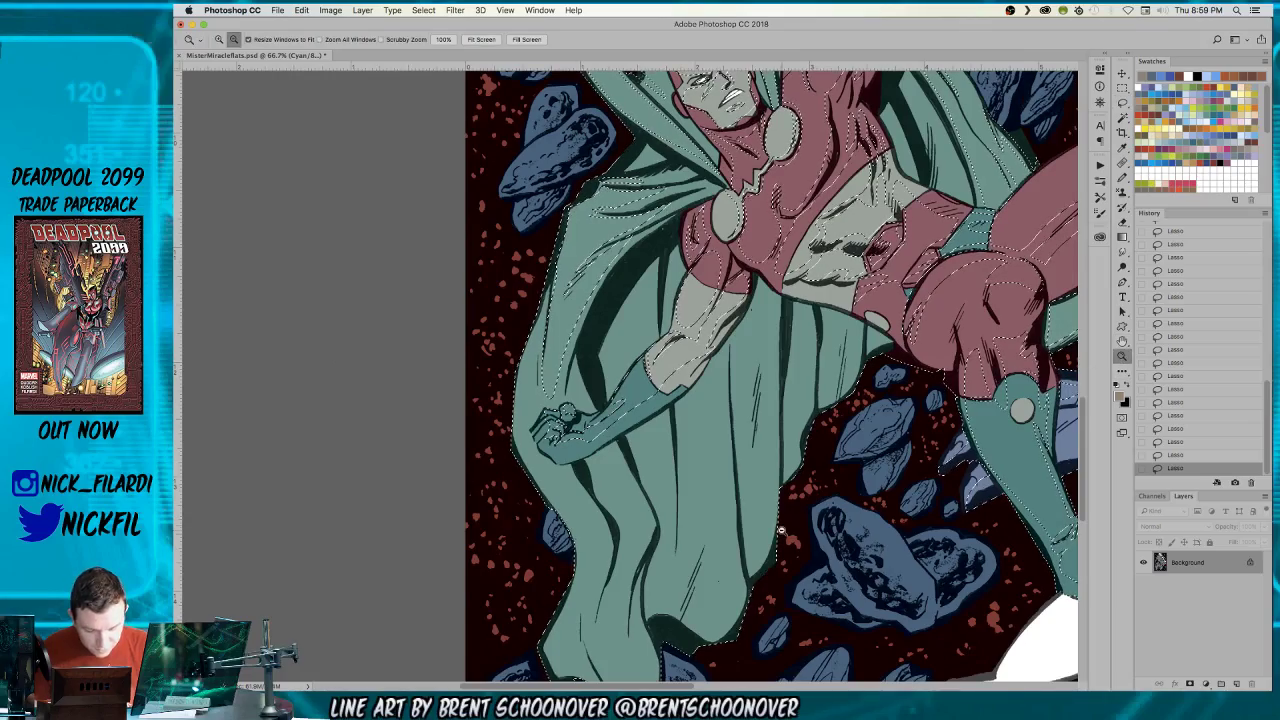
pyautogui.press('super+minus')
pyautogui.moveTo(873, 405); pyautogui.dragTo(772, 390)
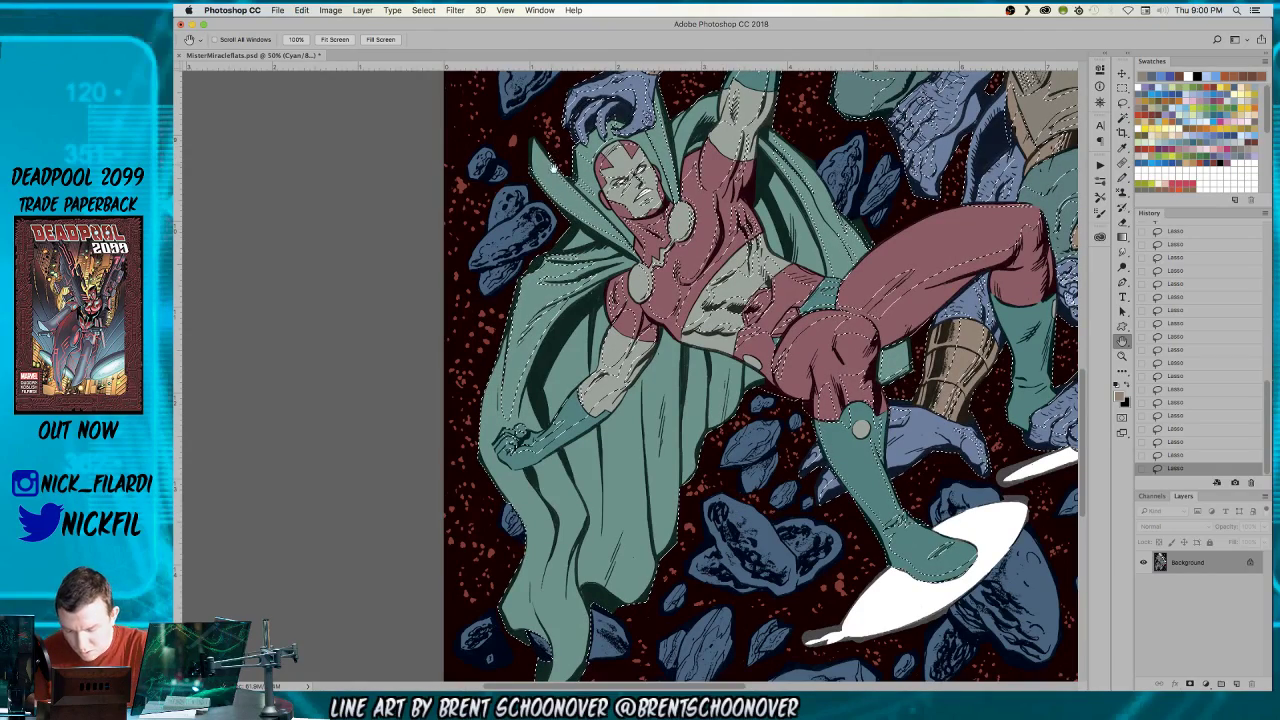
pyautogui.click(1123, 102)
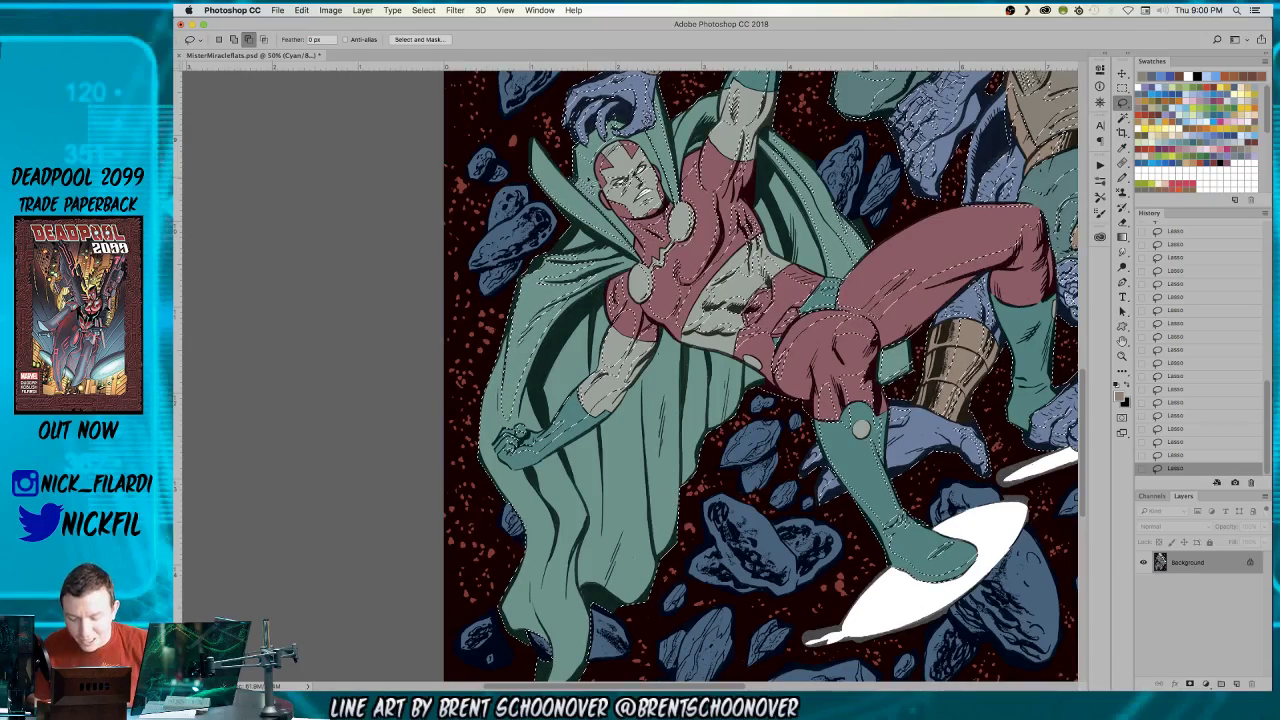
pyautogui.click(1122, 341)
pyautogui.moveTo(855, 426); pyautogui.dragTo(861, 377)
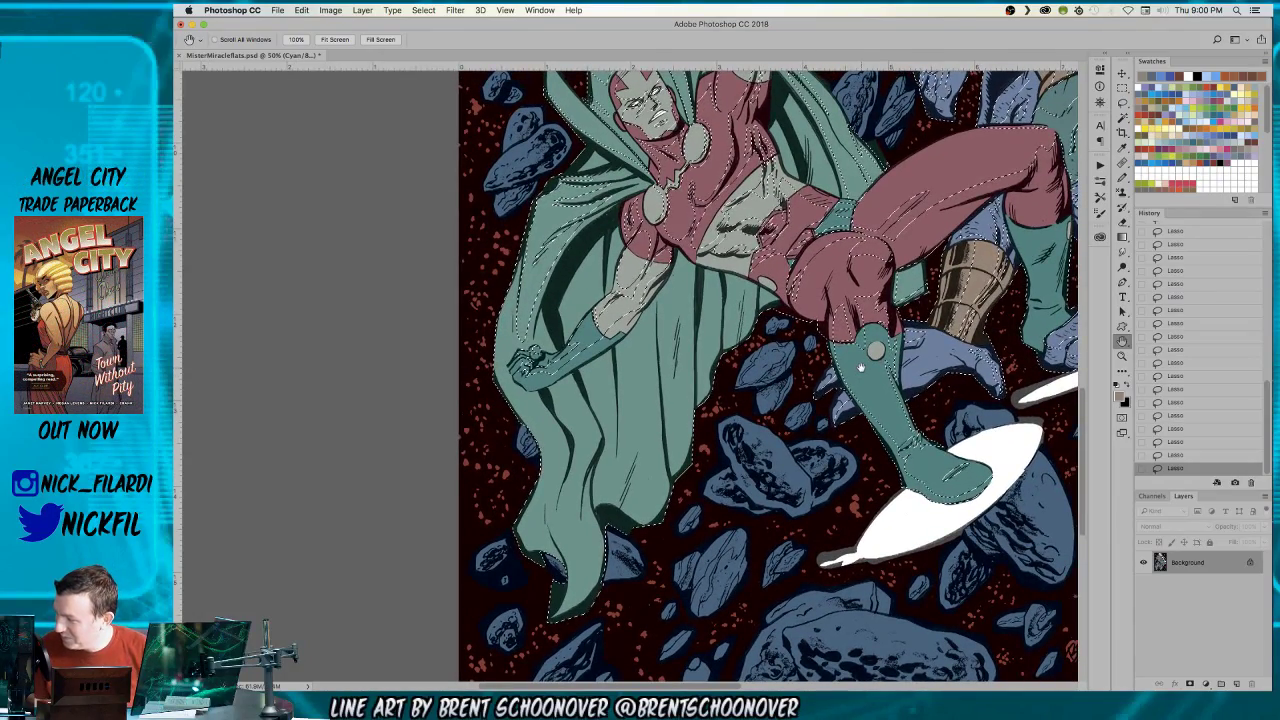
pyautogui.click(1124, 89)
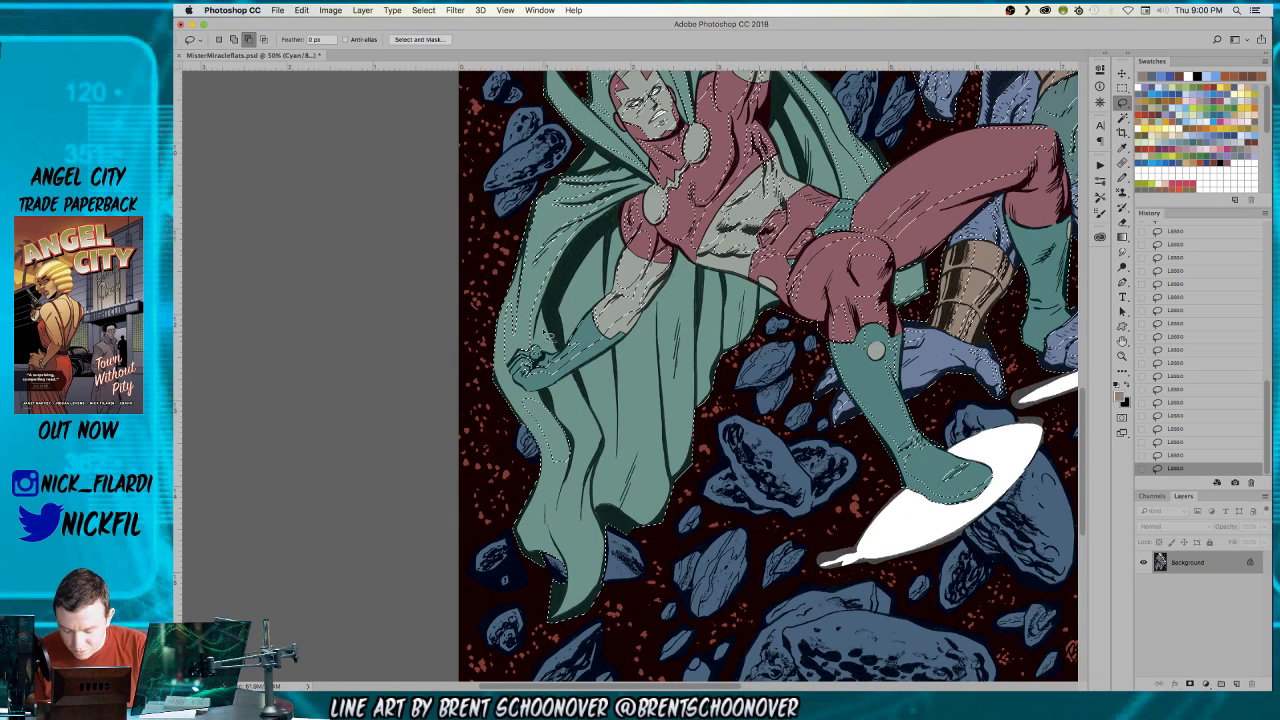
pyautogui.moveTo(569, 409); pyautogui.dragTo(558, 396)
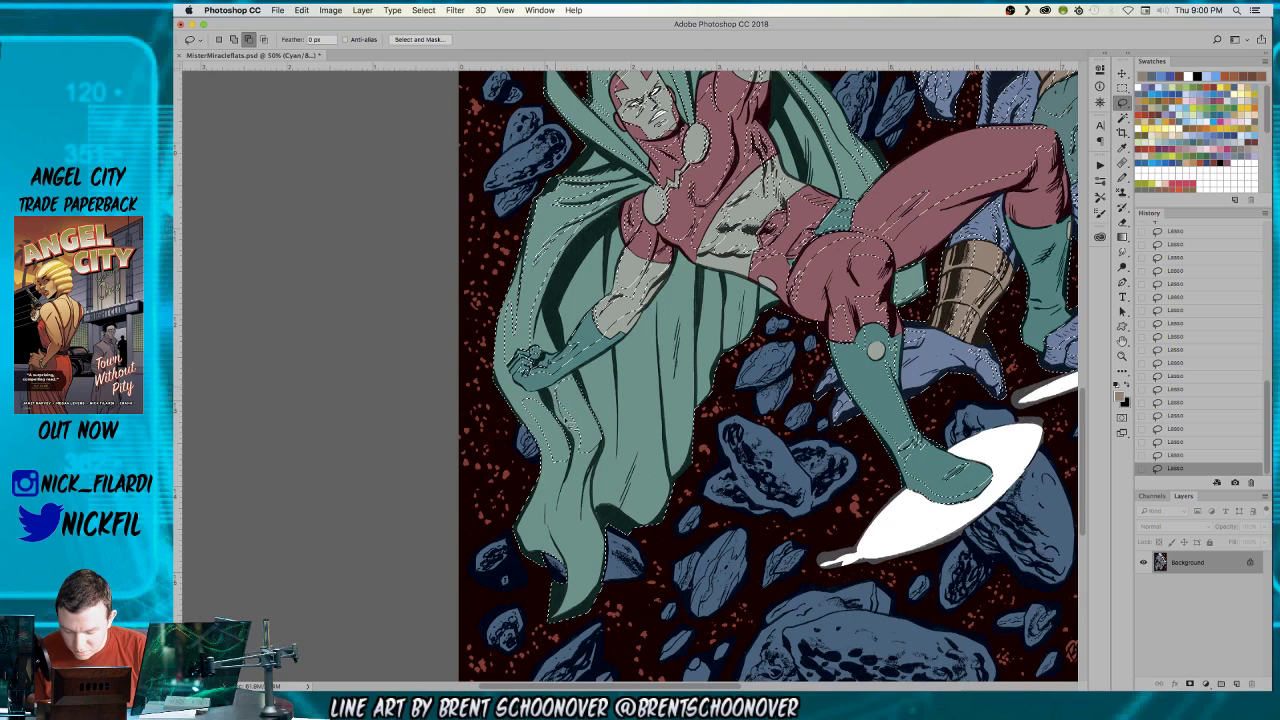
# - Carve Lasso highlights out of the green cape's lower folds and the hanging folds behind the hero's lowered forearm
pyautogui.press('shift')
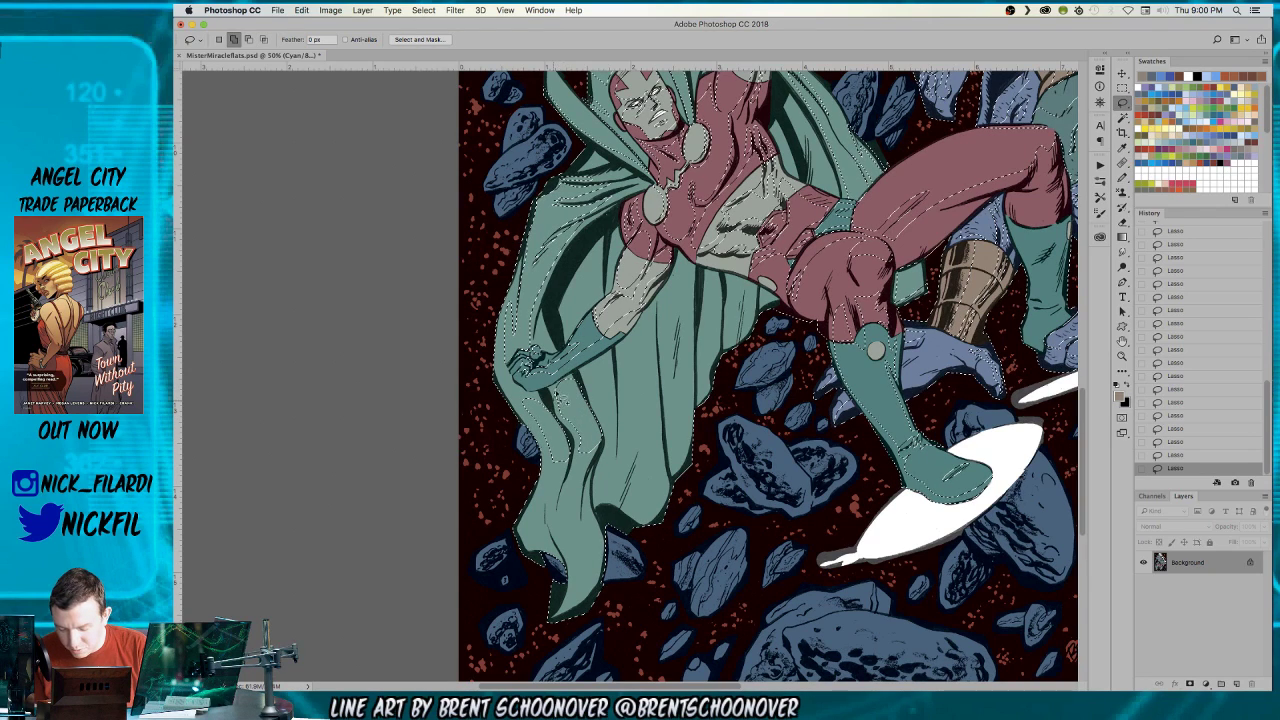
pyautogui.press('alt')
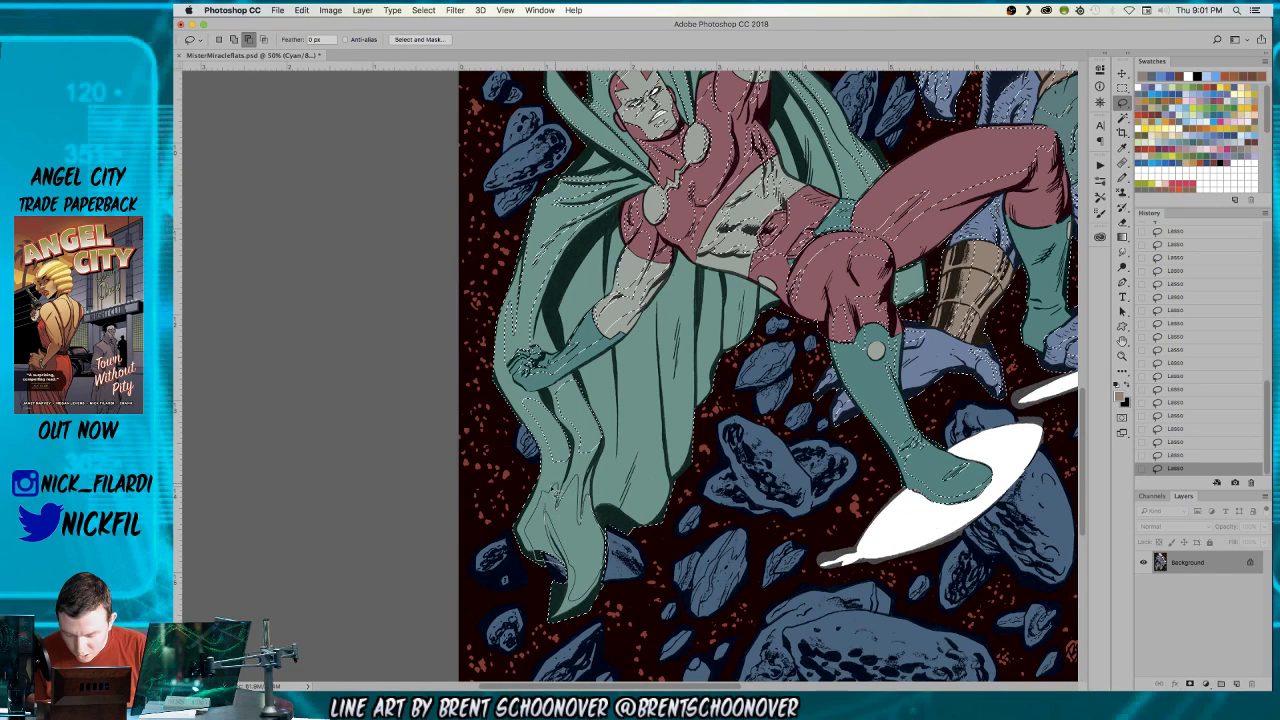
pyautogui.press('h')
pyautogui.moveTo(824, 470)
pyautogui.mouseDown()
pyautogui.moveTo(781, 480)
pyautogui.moveTo(810, 440)
pyautogui.moveTo(808, 452)
pyautogui.mouseUp()
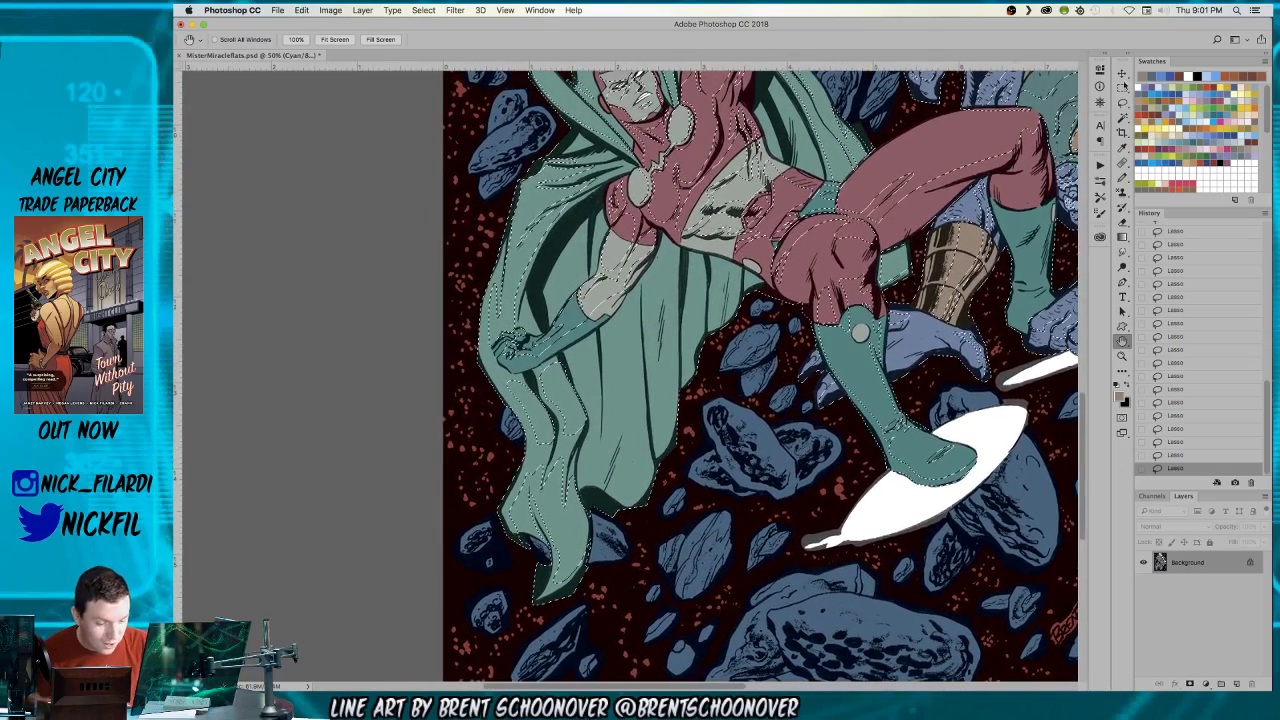
pyautogui.click(1122, 102)
pyautogui.moveTo(607, 352)
pyautogui.mouseDown()
pyautogui.moveTo(628, 535)
pyautogui.moveTo(651, 548)
pyautogui.moveTo(638, 310)
pyautogui.mouseUp()
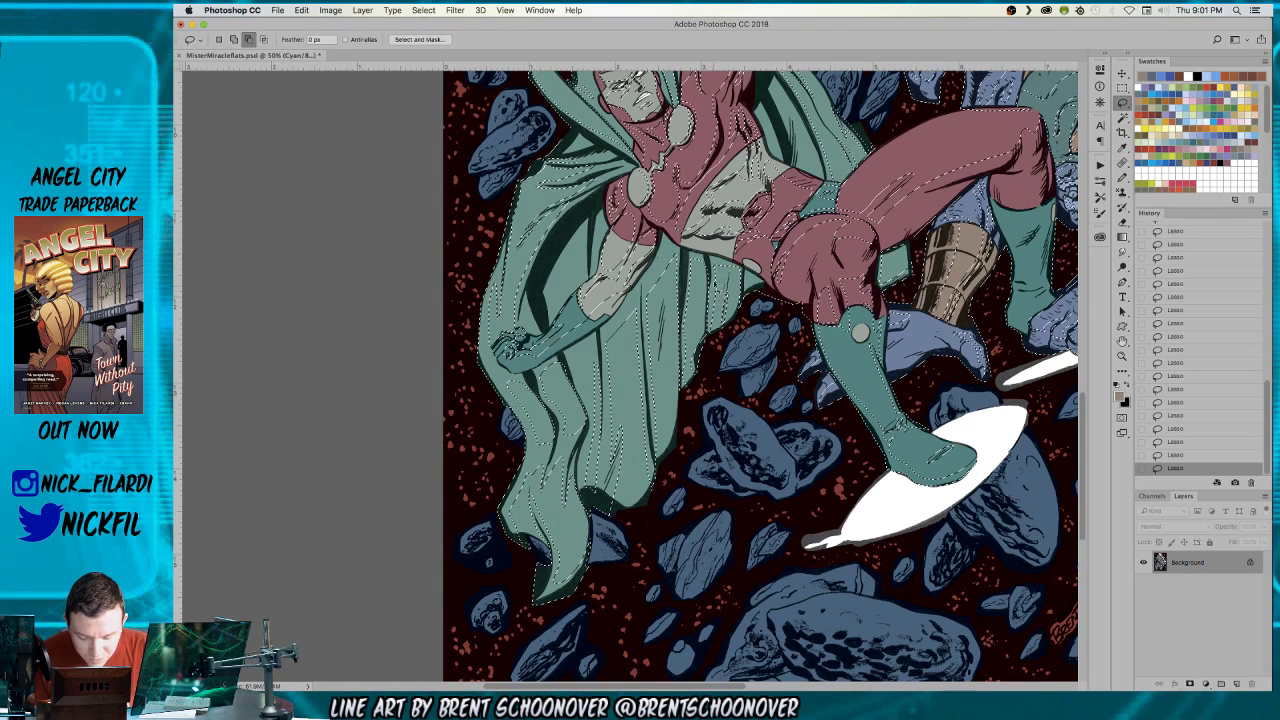
# - Review the carved shading selection across the hero, the monsters and the whole cover
pyautogui.hotkey('ctrl', 'd')
pyautogui.press('h')
pyautogui.moveTo(955, 330); pyautogui.dragTo(1020, 355)
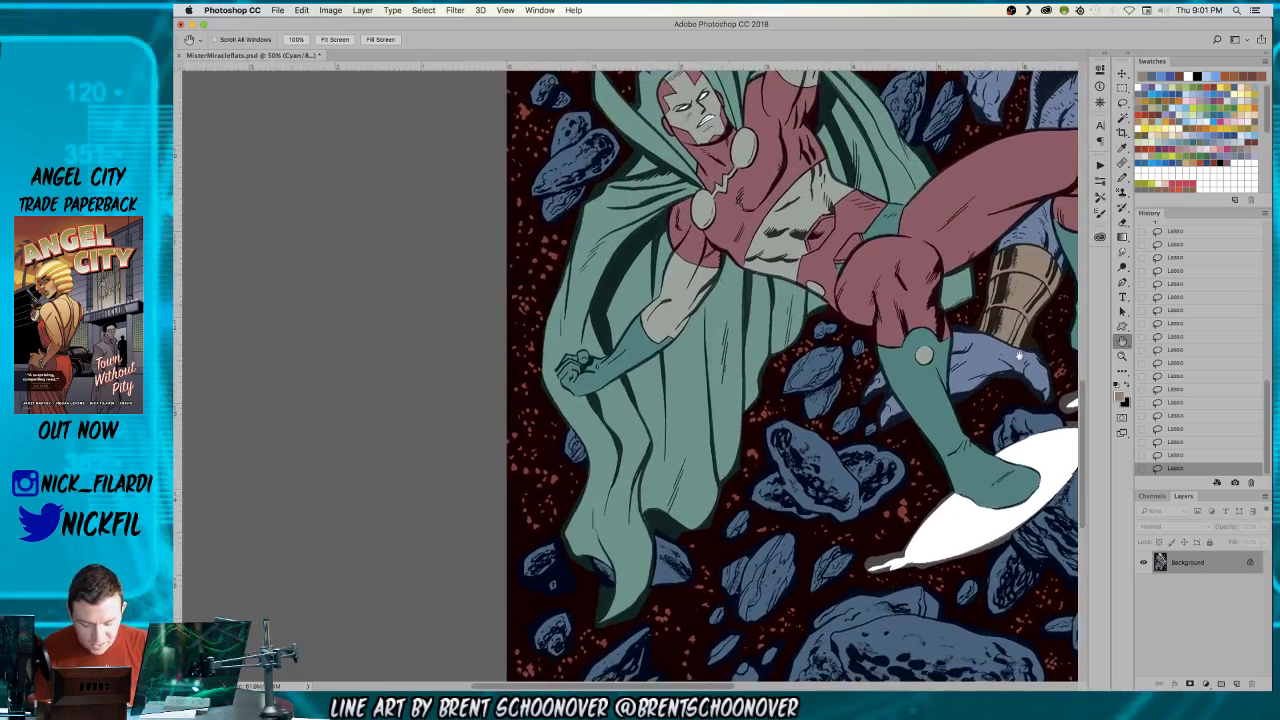
pyautogui.click(1122, 355)
pyautogui.press('super+minus')
pyautogui.press('super+minus')
pyautogui.press('h')
pyautogui.moveTo(915, 423); pyautogui.dragTo(697, 522)
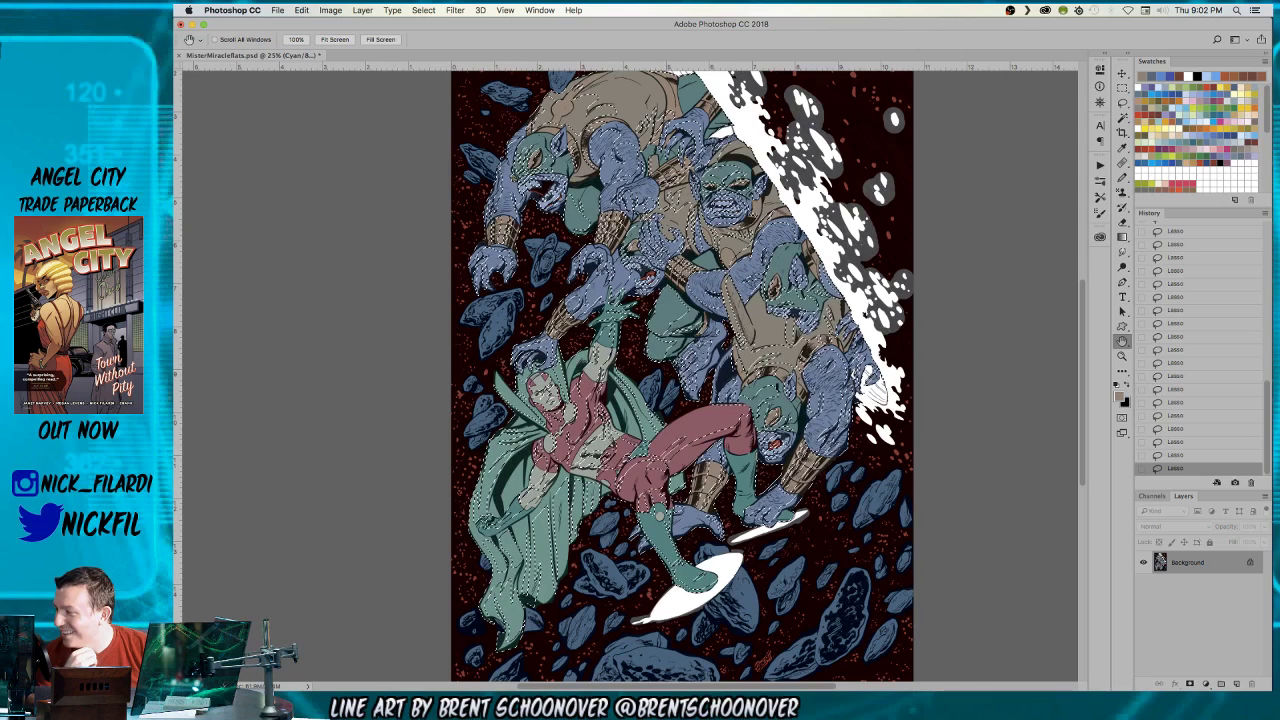
pyautogui.press('super+d')
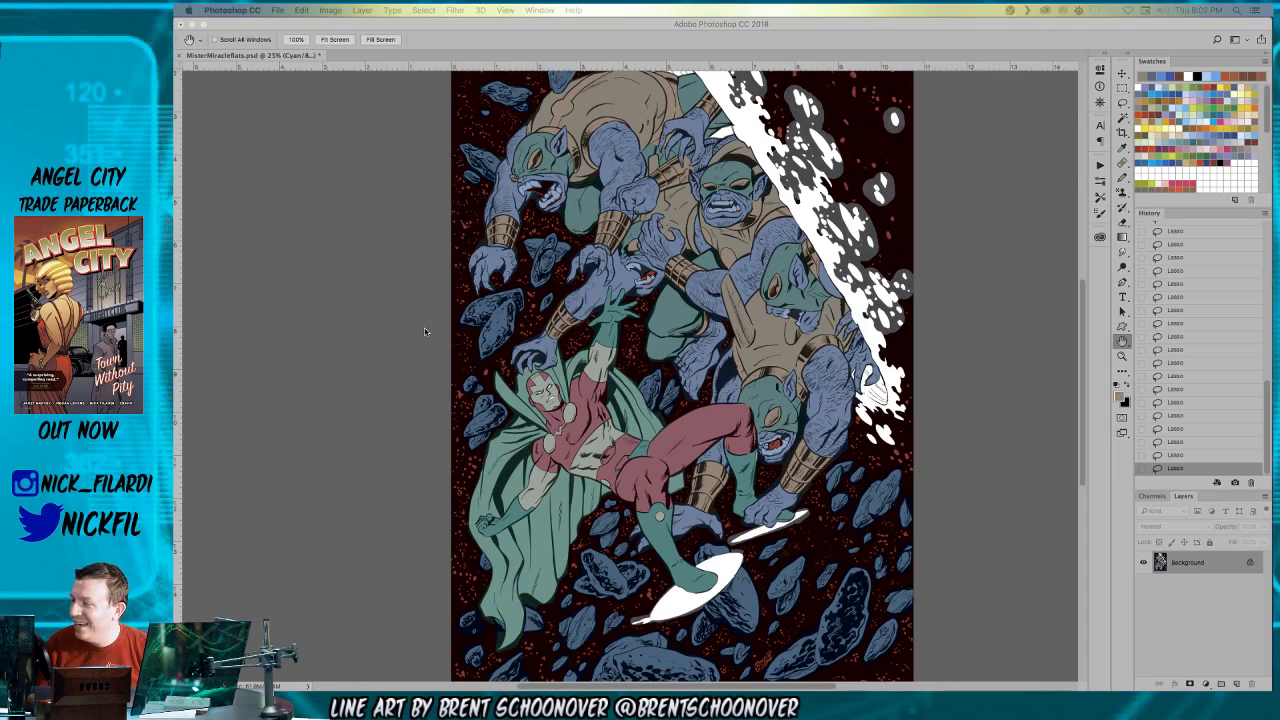
pyautogui.click(636, 348)
pyautogui.press('z')
pyautogui.moveTo(721, 392); pyautogui.dragTo(637, 344)
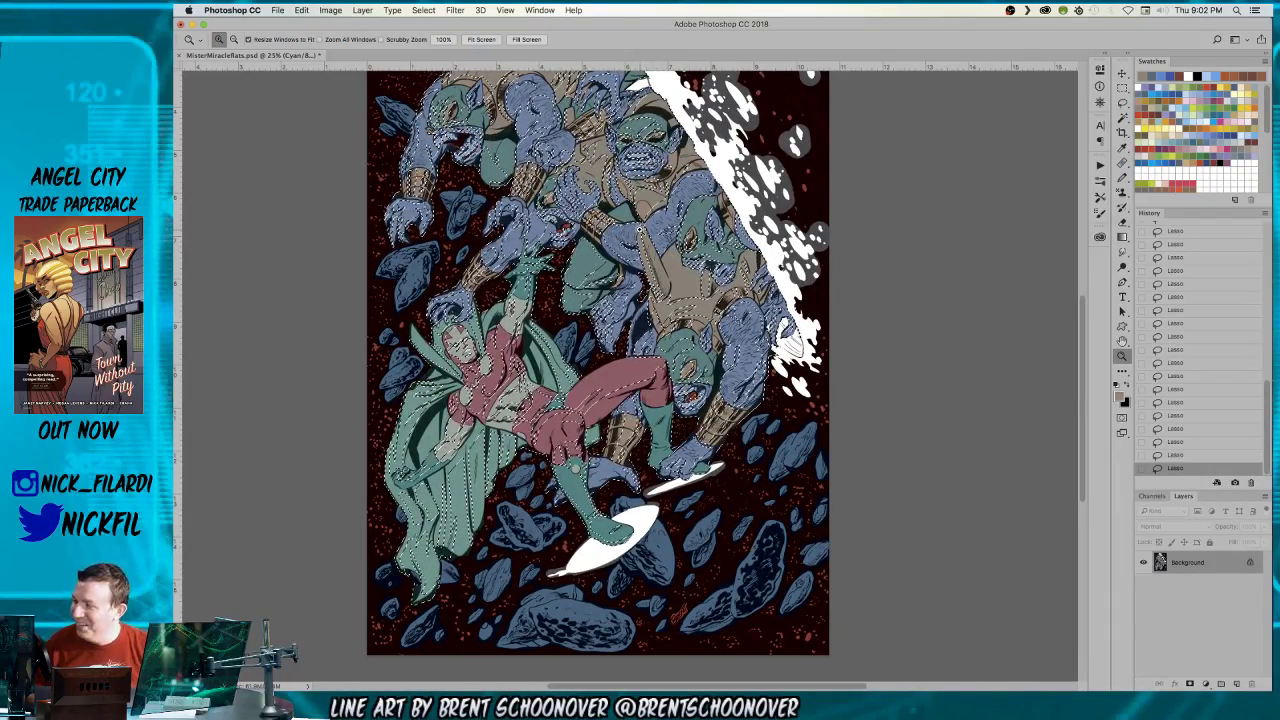
pyautogui.press('super+minus')
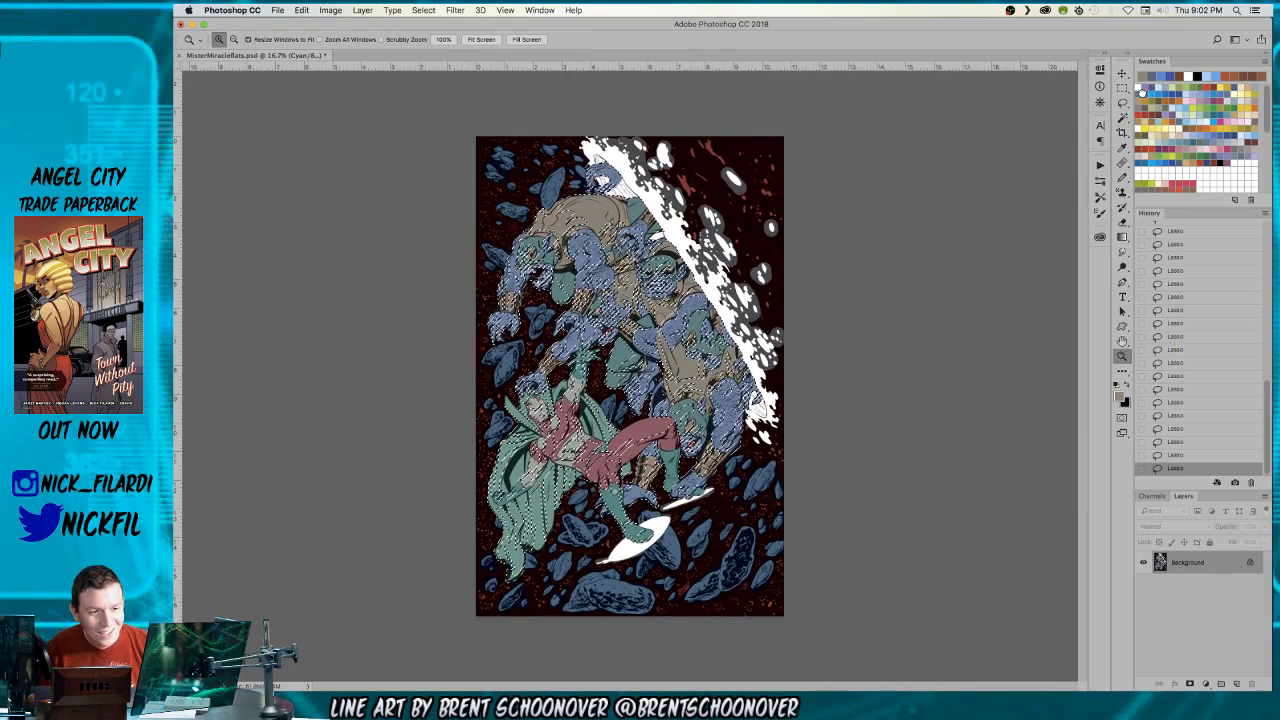
# - Fill the selected shadow areas of the figures with slate blue and fade the fill to Multiply at 100% opacity
pyautogui.press('alt')
pyautogui.hotkey('alt', 'BackSpace')
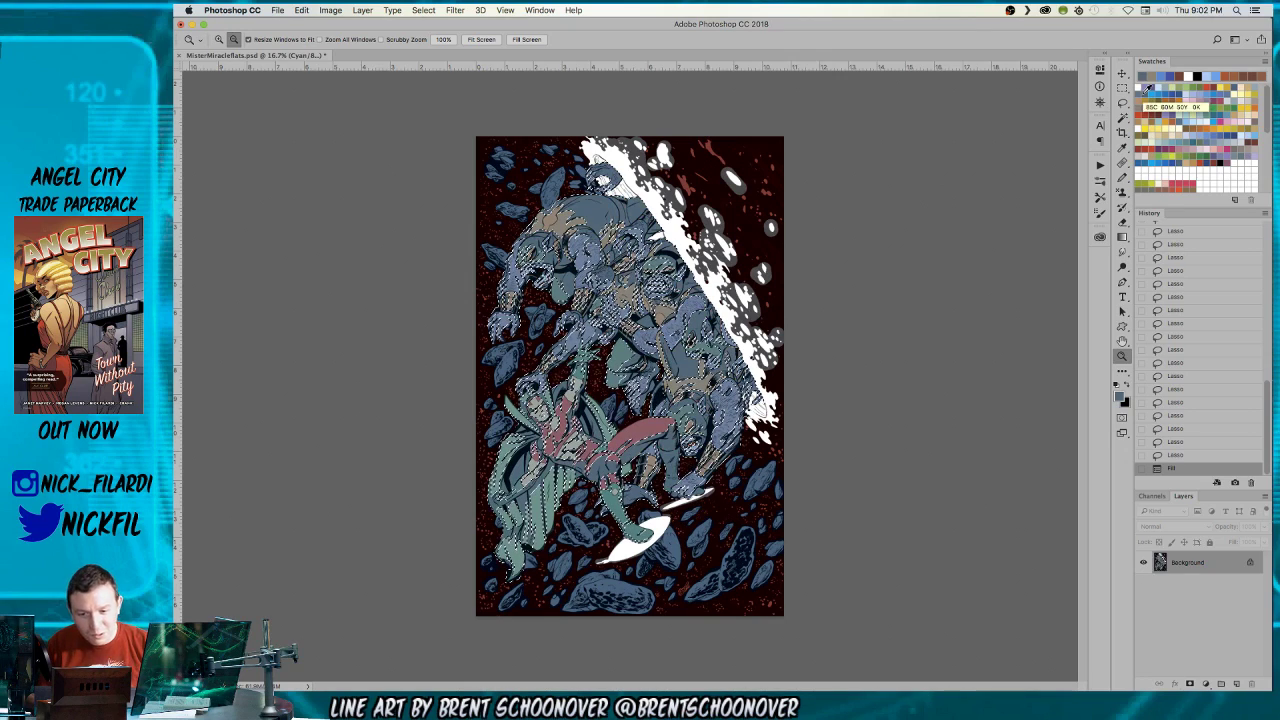
pyautogui.press('super+shift+f')
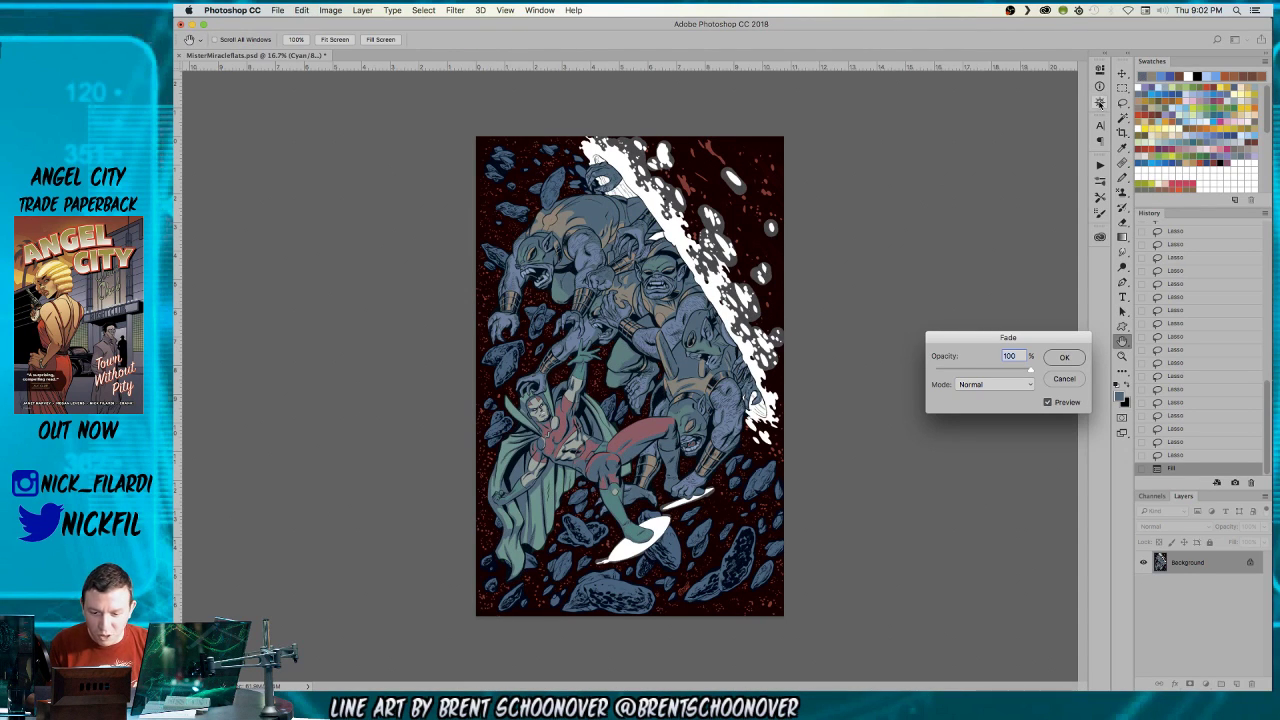
pyautogui.click(1027, 384)
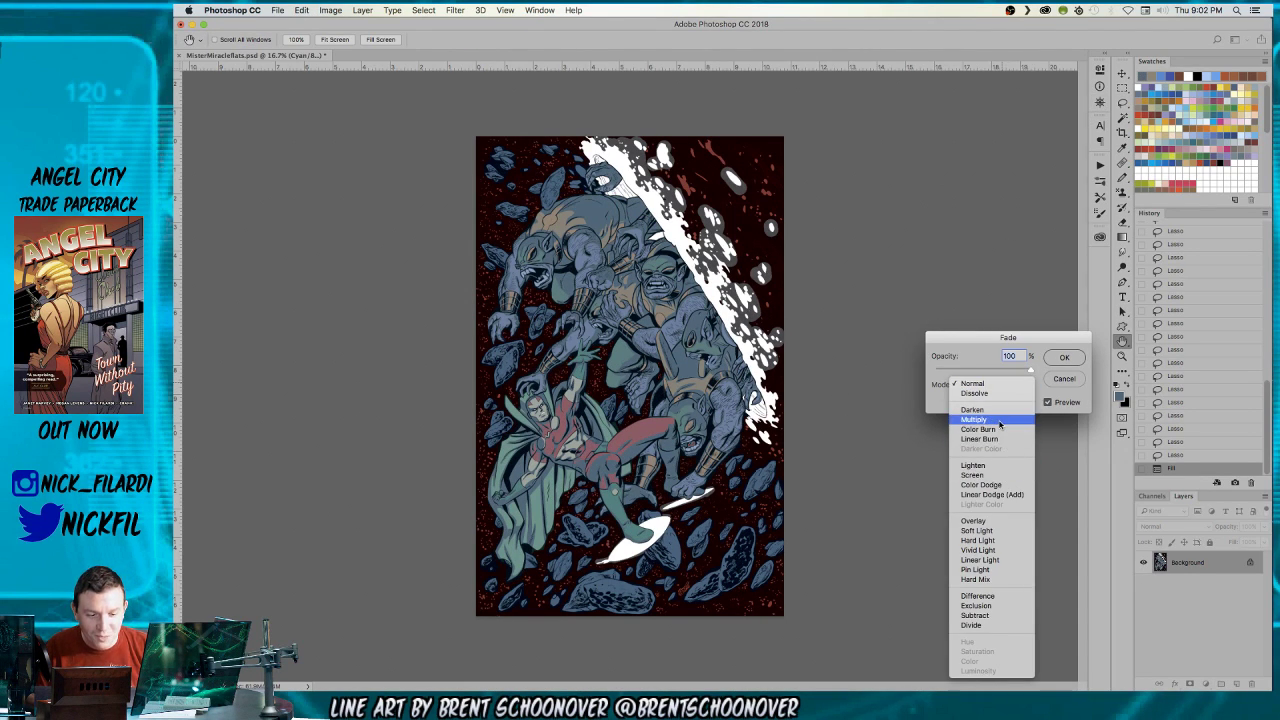
pyautogui.click(990, 423)
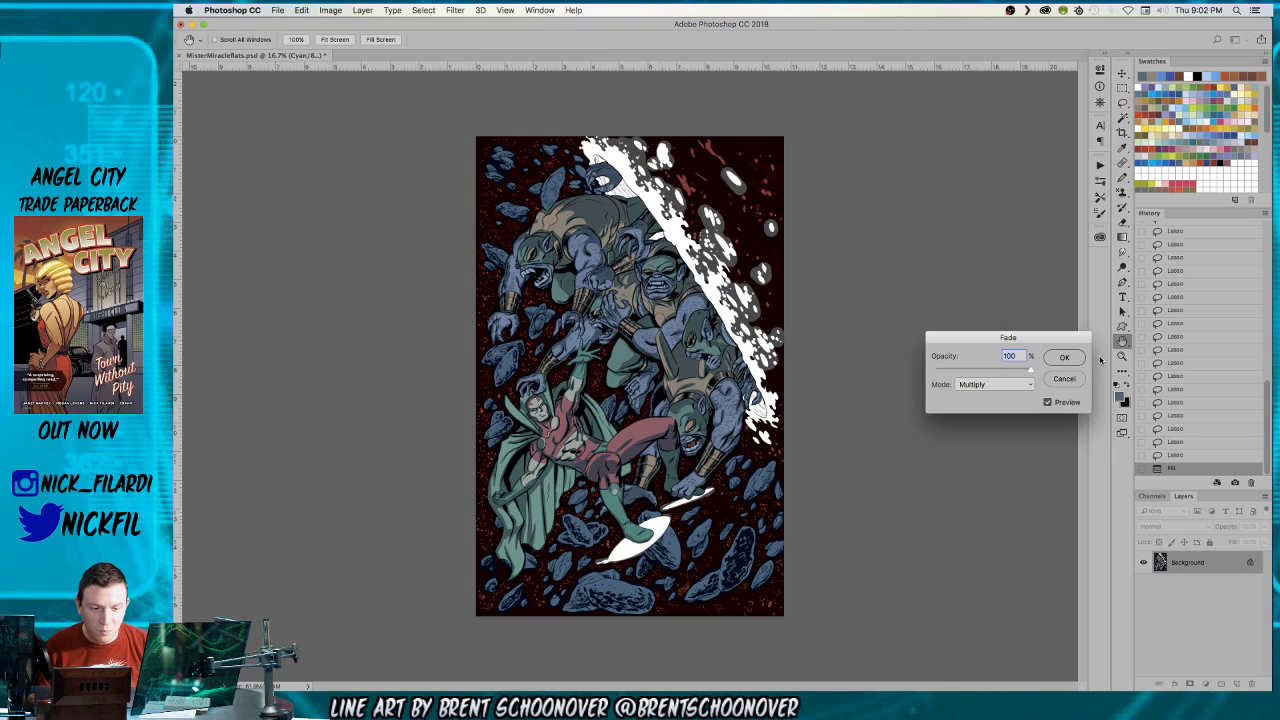
pyautogui.press('Return')
# - Inspect the multiplied shading on the monsters, the hero and the cape up close
pyautogui.press('z')
pyautogui.click(594, 340)
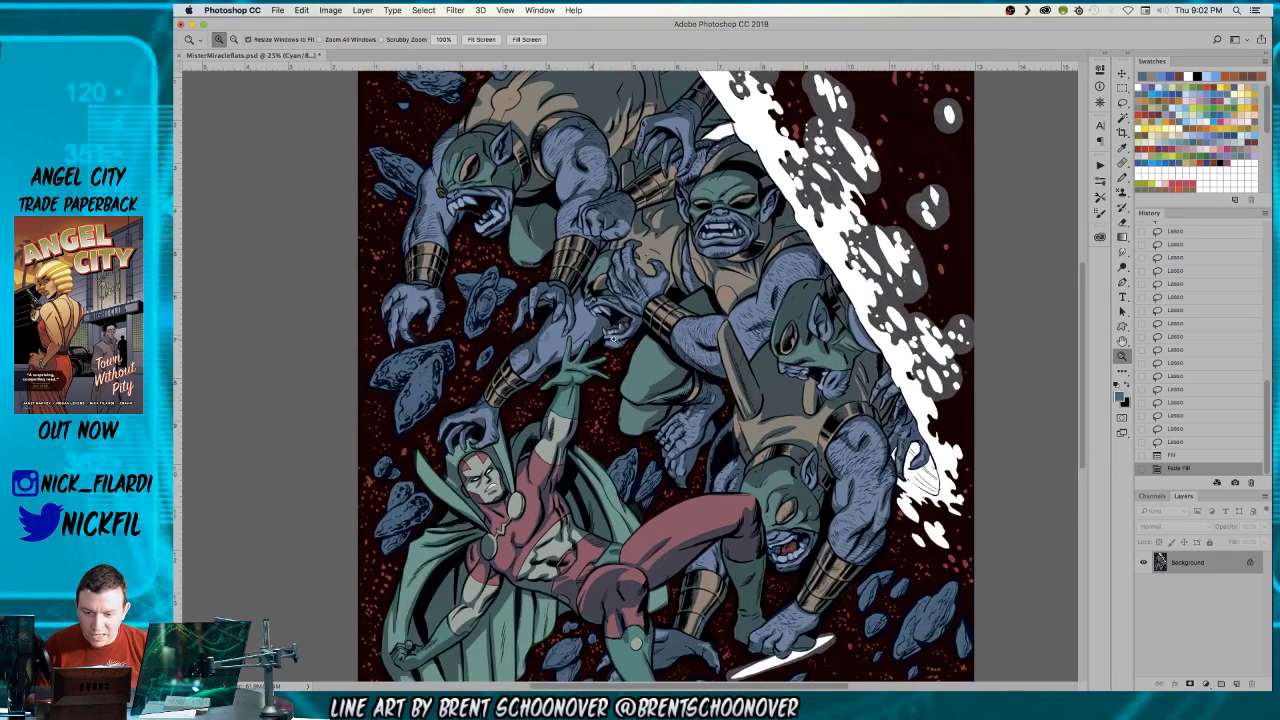
pyautogui.scroll(-5, 612, 338)
pyautogui.hscroll(-2, 612, 338)
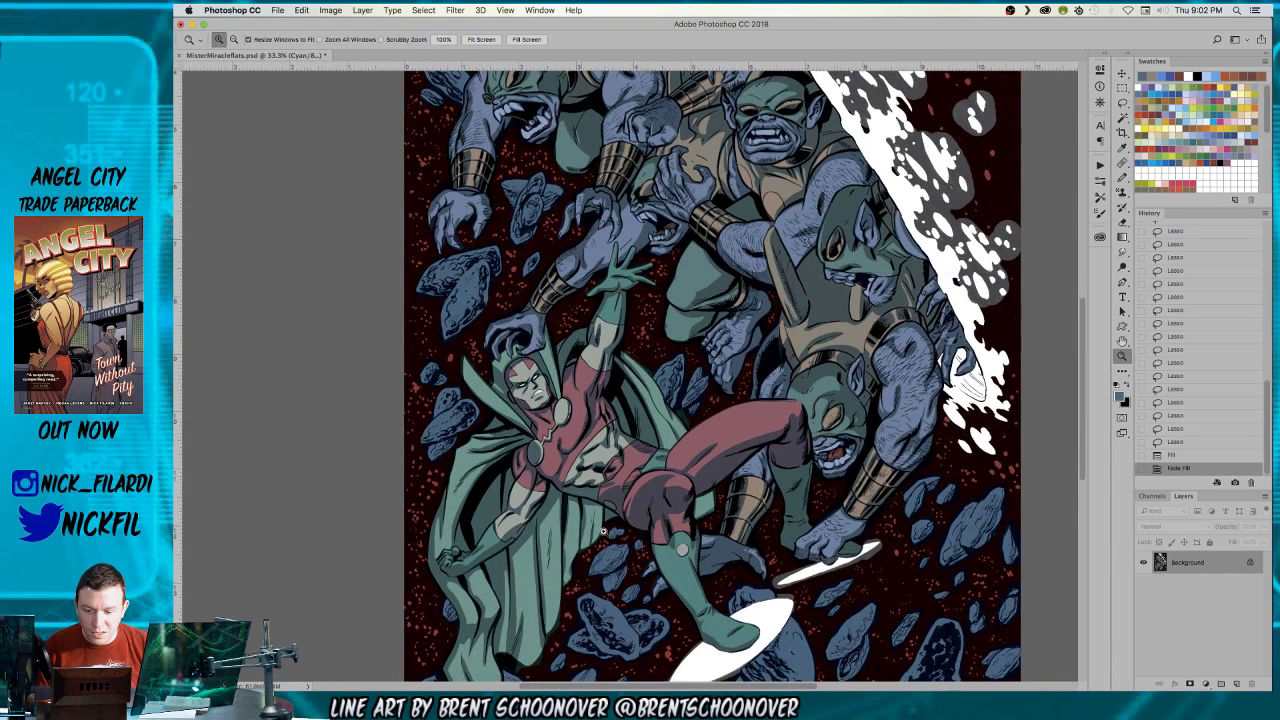
pyautogui.moveTo(672, 263); pyautogui.dragTo(593, 503)
pyautogui.scroll(-5, 593, 503)
pyautogui.hscroll(2, 593, 503)
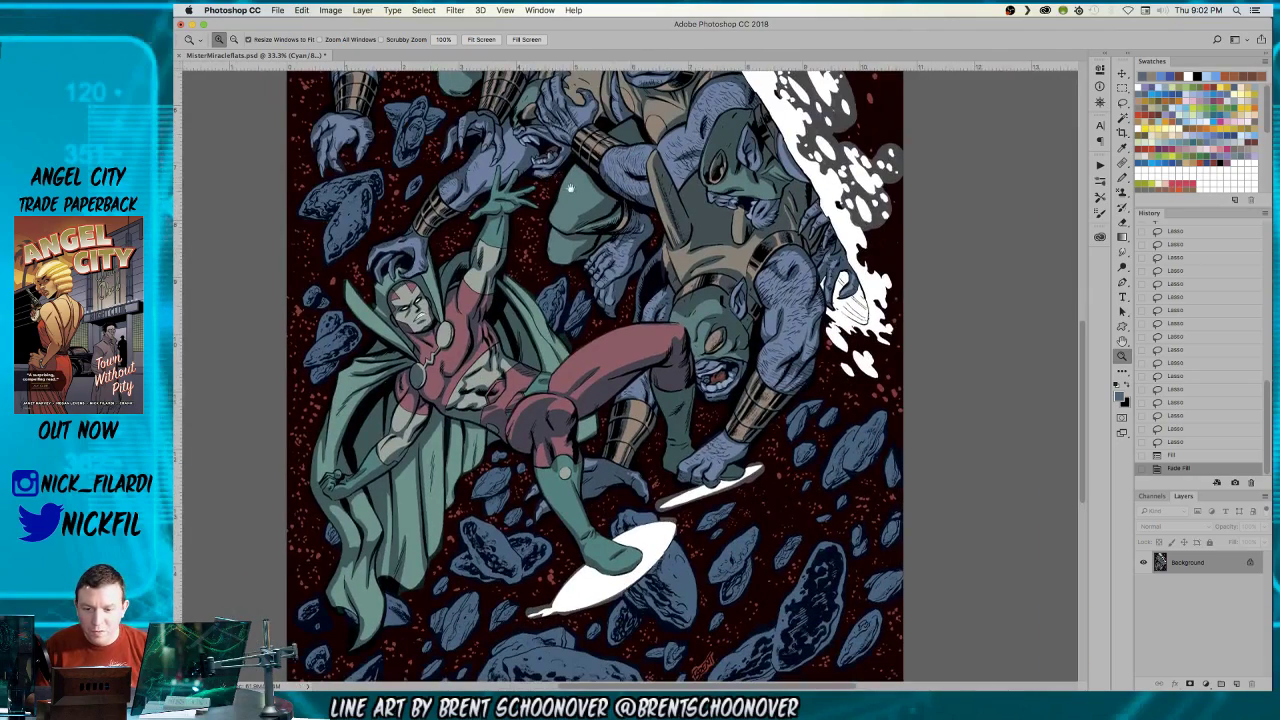
pyautogui.scroll(3, 648, 435)
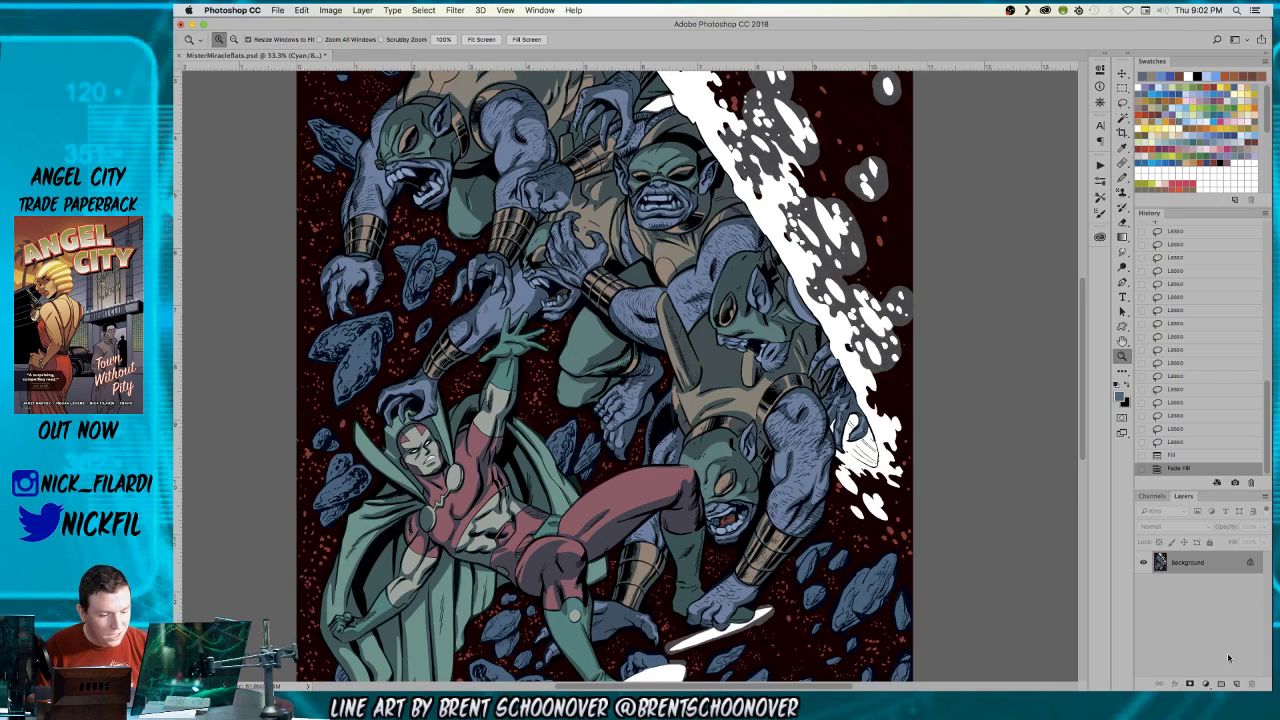
# - Create a new alpha channel, fill the selected shadow shapes in it with light grey, and return to the CMYK composite
pyautogui.click(1151, 496)
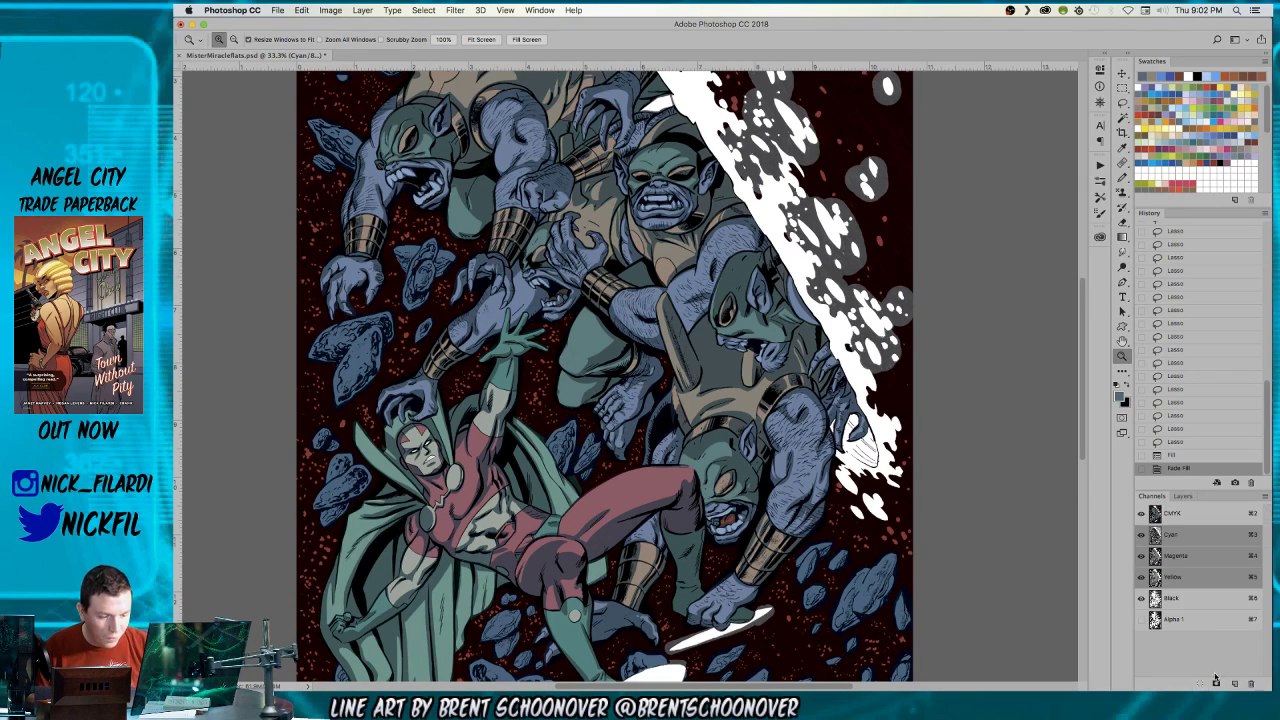
pyautogui.click(1235, 683)
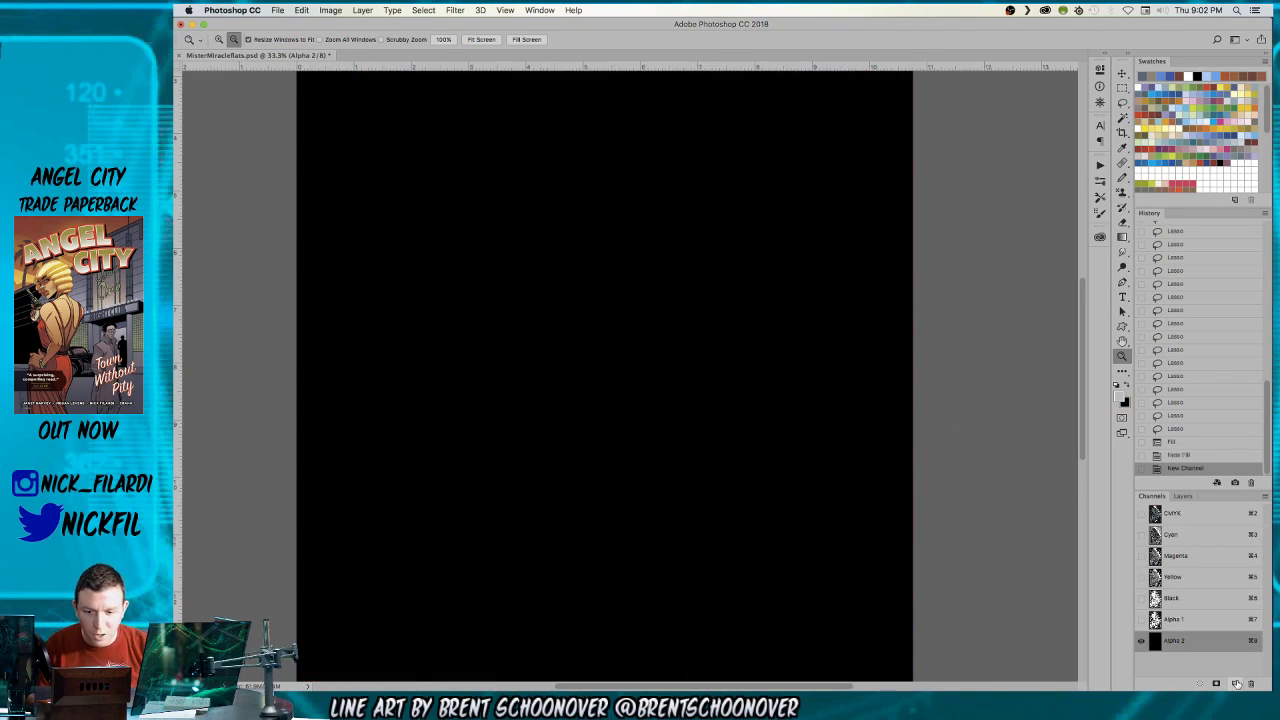
pyautogui.hotkey('alt', 'BackSpace')
pyautogui.click(1175, 514)
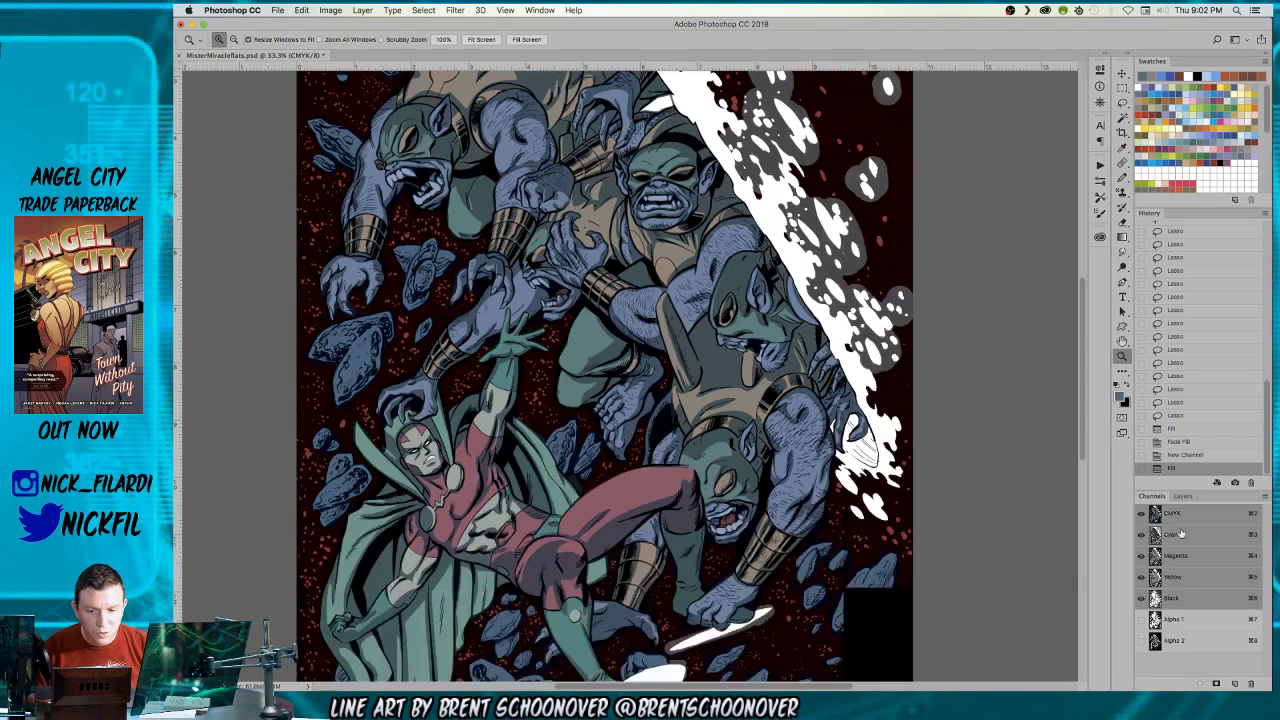
pyautogui.press('super+minus')
pyautogui.press('super+d')
pyautogui.press('w')
pyautogui.press('super+plus')
pyautogui.click(576, 308)
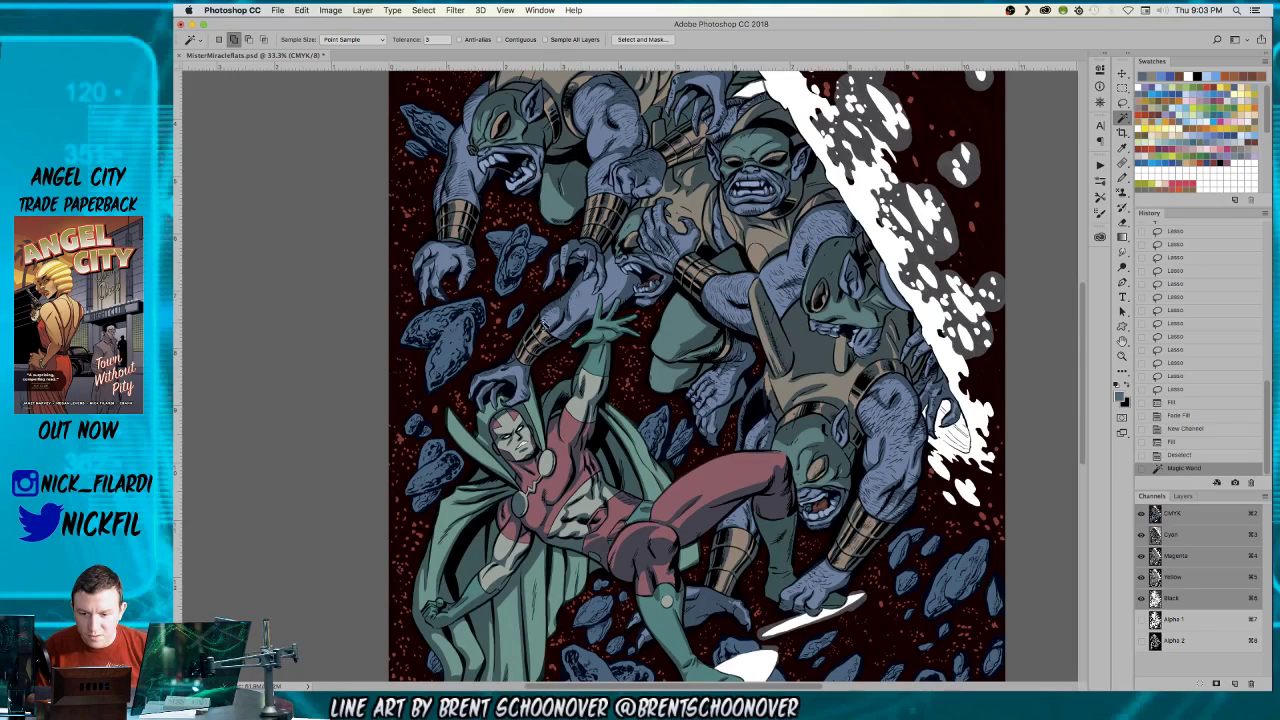
pyautogui.click(608, 370)
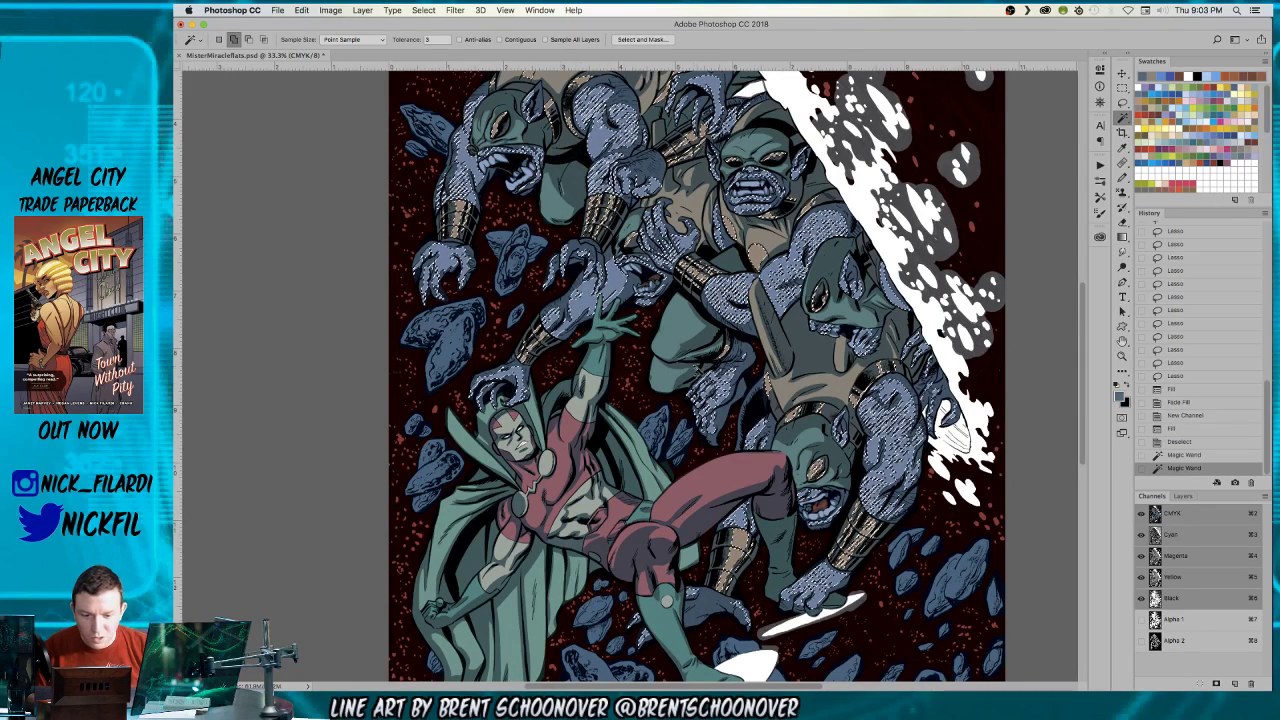
# - Target only the Cyan, Magenta and Yellow channels, clear the selection, and Magic Wand the lit colours of the monsters and hero
pyautogui.click(1141, 598)
pyautogui.click(1141, 598)
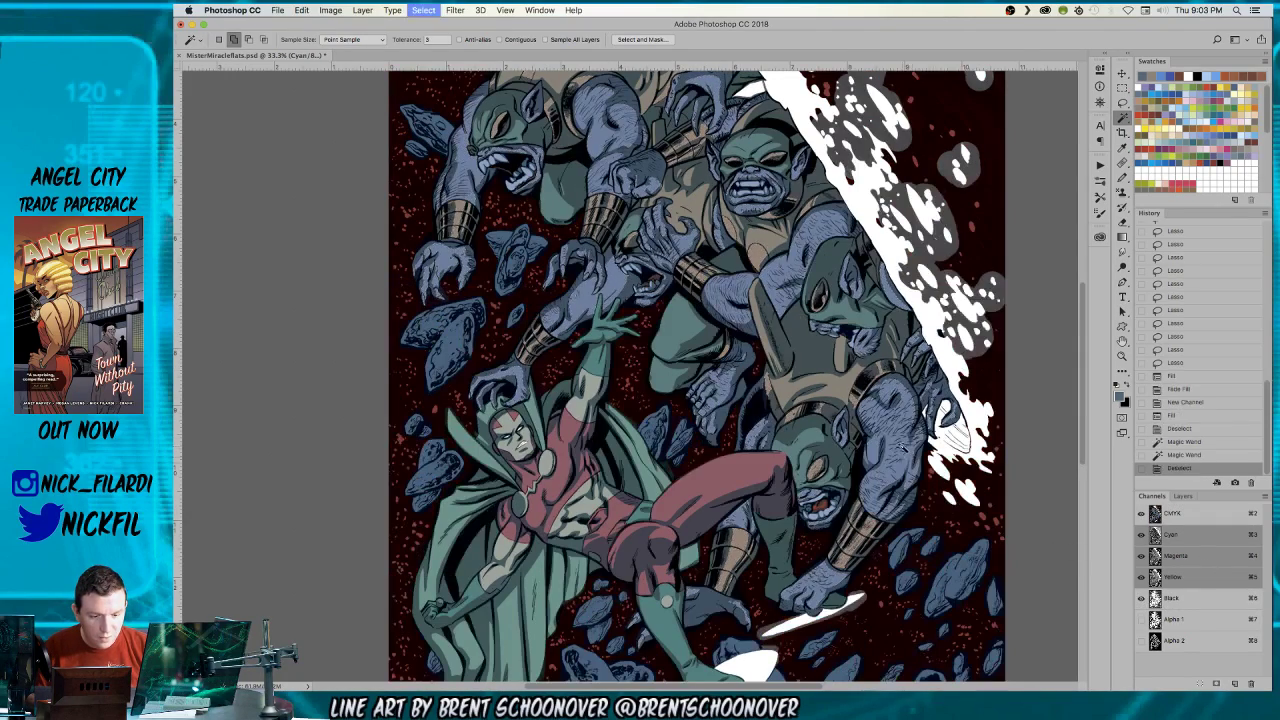
pyautogui.press('super+d')
pyautogui.click(424, 298)
pyautogui.keyDown('shift'); pyautogui.click(700, 400); pyautogui.keyUp('shift')
pyautogui.keyDown('shift'); pyautogui.click(760, 300); pyautogui.keyUp('shift')
pyautogui.keyDown('shift'); pyautogui.click(560, 500); pyautogui.keyUp('shift')
pyautogui.keyDown('shift'); pyautogui.click(450, 605); pyautogui.keyUp('shift')
pyautogui.keyDown('shift'); pyautogui.click(592, 522); pyautogui.keyUp('shift')
pyautogui.keyDown('shift'); pyautogui.click(438, 609); pyautogui.keyUp('shift')
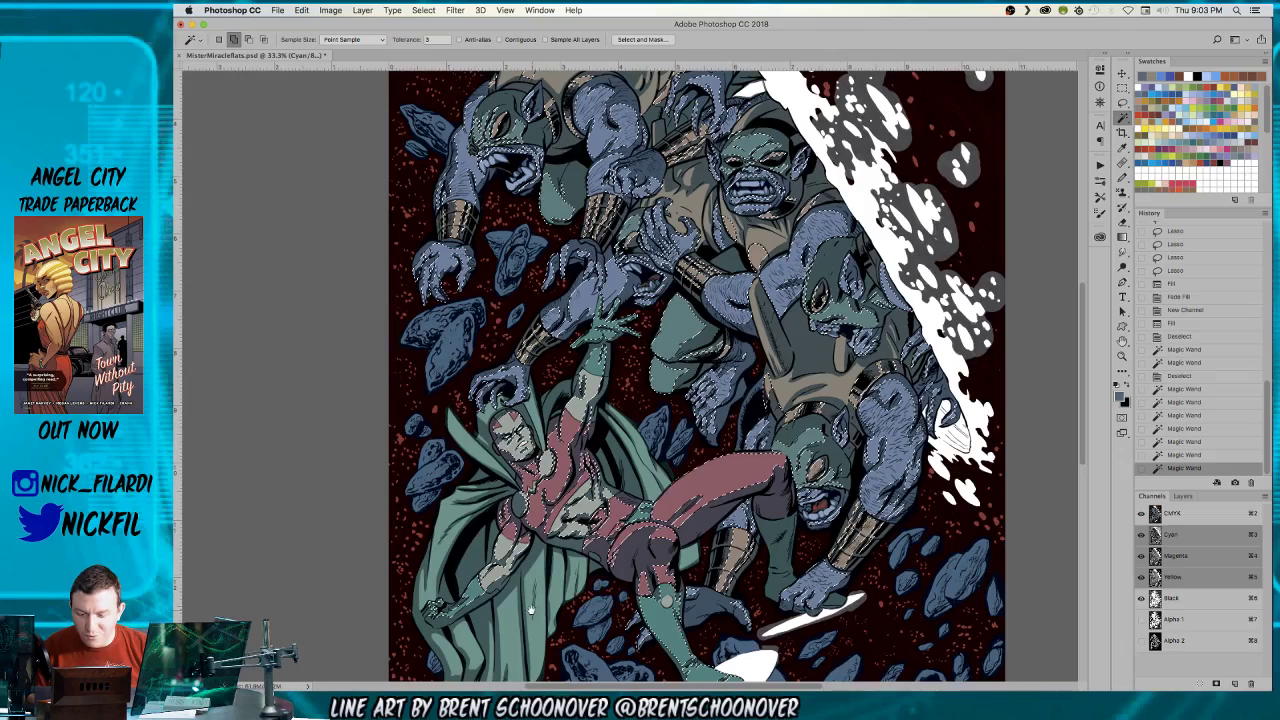
# - Add the lit green cape folds and the lit tan areas of the monsters' outfits to the Magic Wand selection
pyautogui.scroll(-3, 438, 609)
pyautogui.keyDown('shift'); pyautogui.click(490, 640); pyautogui.keyUp('shift')
pyautogui.scroll(2, 610, 375)
pyautogui.hscroll(2, 610, 375)
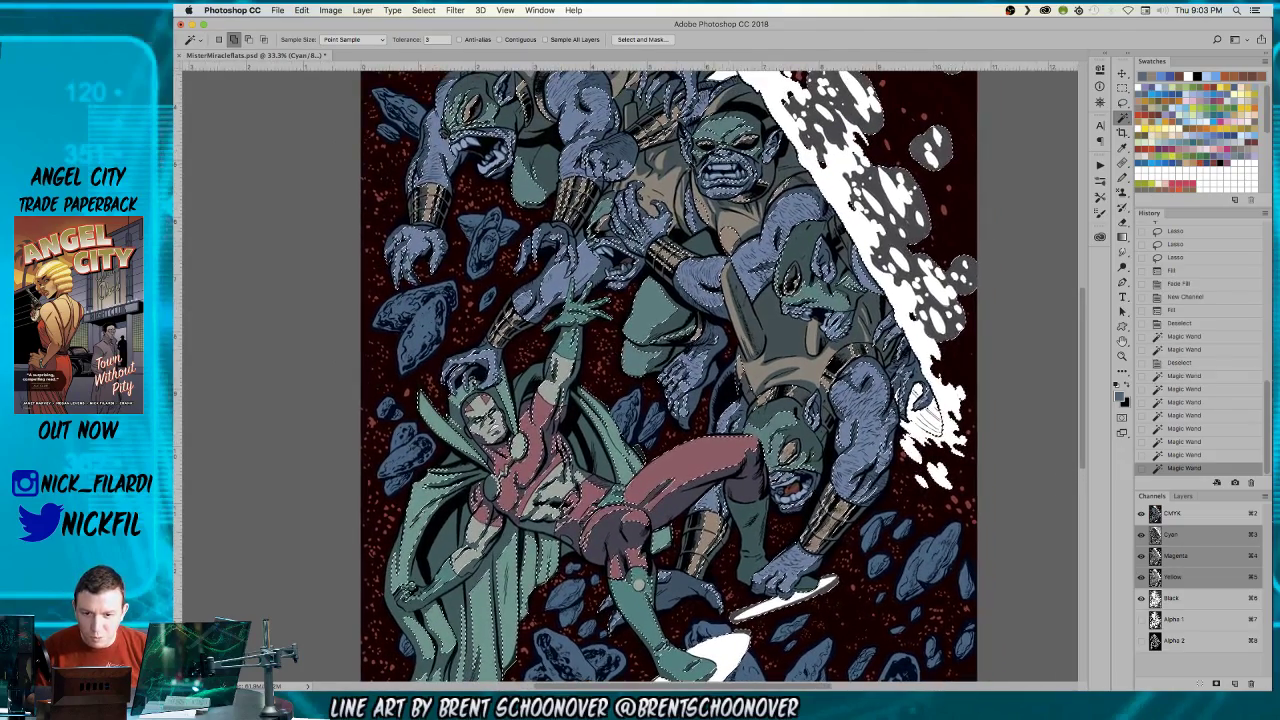
pyautogui.keyDown('shift'); pyautogui.click(643, 178); pyautogui.keyUp('shift')
pyautogui.scroll(4, 643, 178)
pyautogui.hscroll(-2, 643, 178)
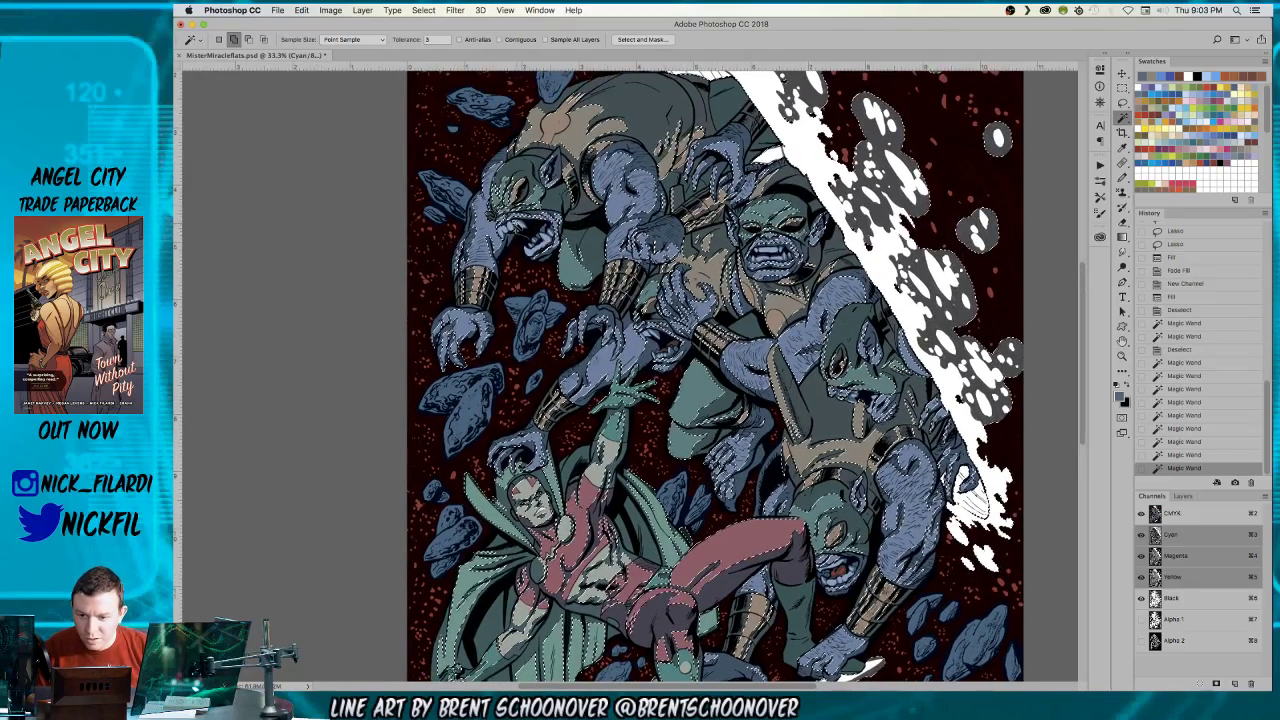
pyautogui.keyDown('shift'); pyautogui.click(752, 396); pyautogui.keyUp('shift')
pyautogui.scroll(-5, 745, 348)
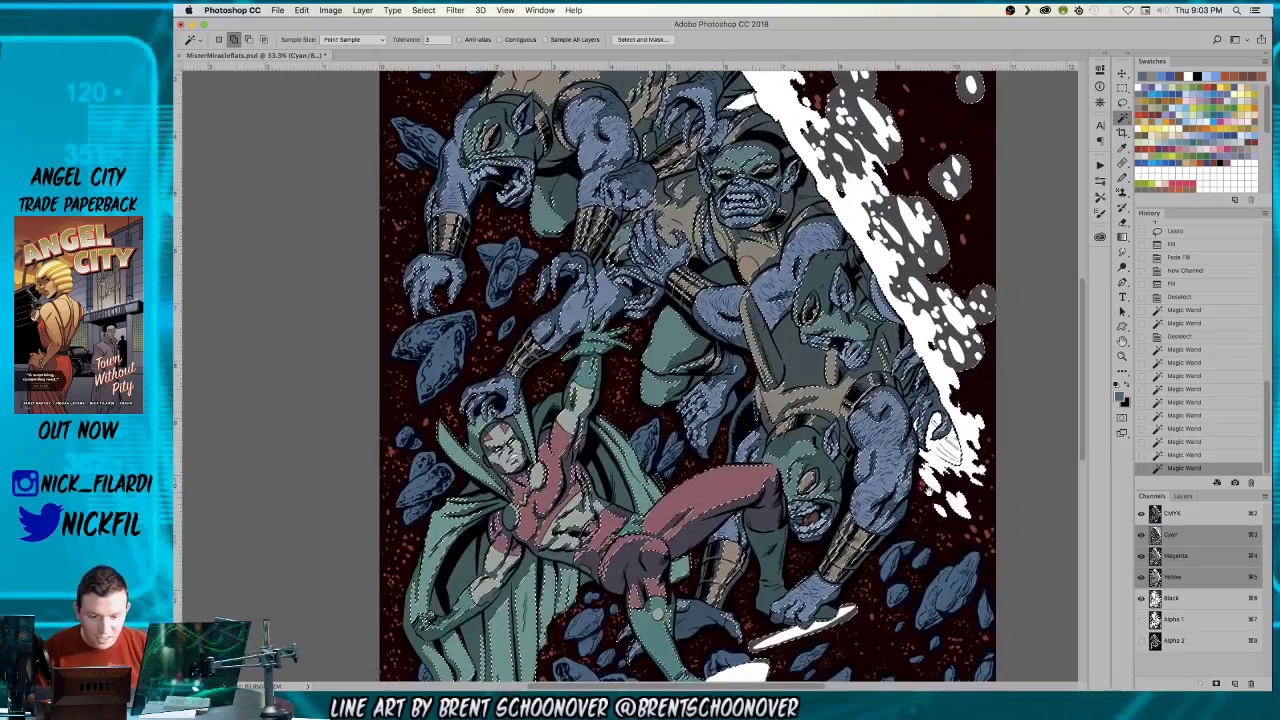
# - Examine the highlight selection around the hero, the white discs, the upper monsters and the energy trail
pyautogui.press('z')
pyautogui.click(752, 389)
pyautogui.scroll(5, 753, 389)
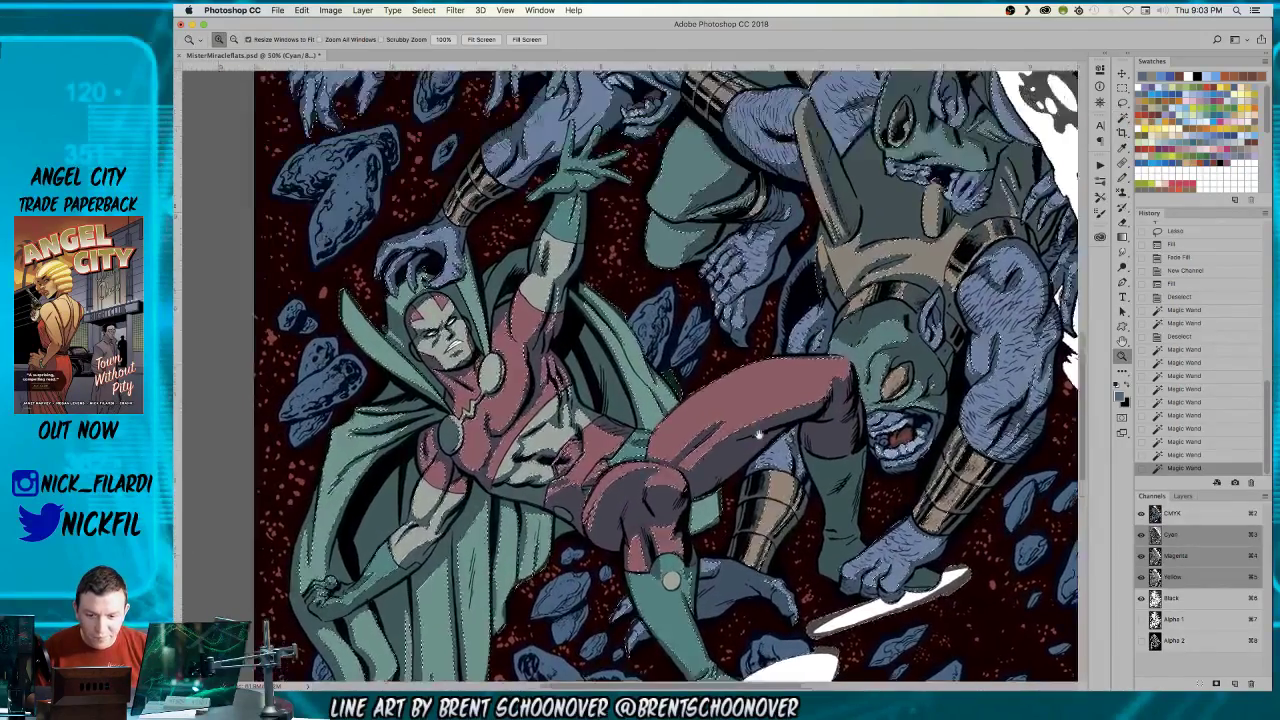
pyautogui.click(789, 189)
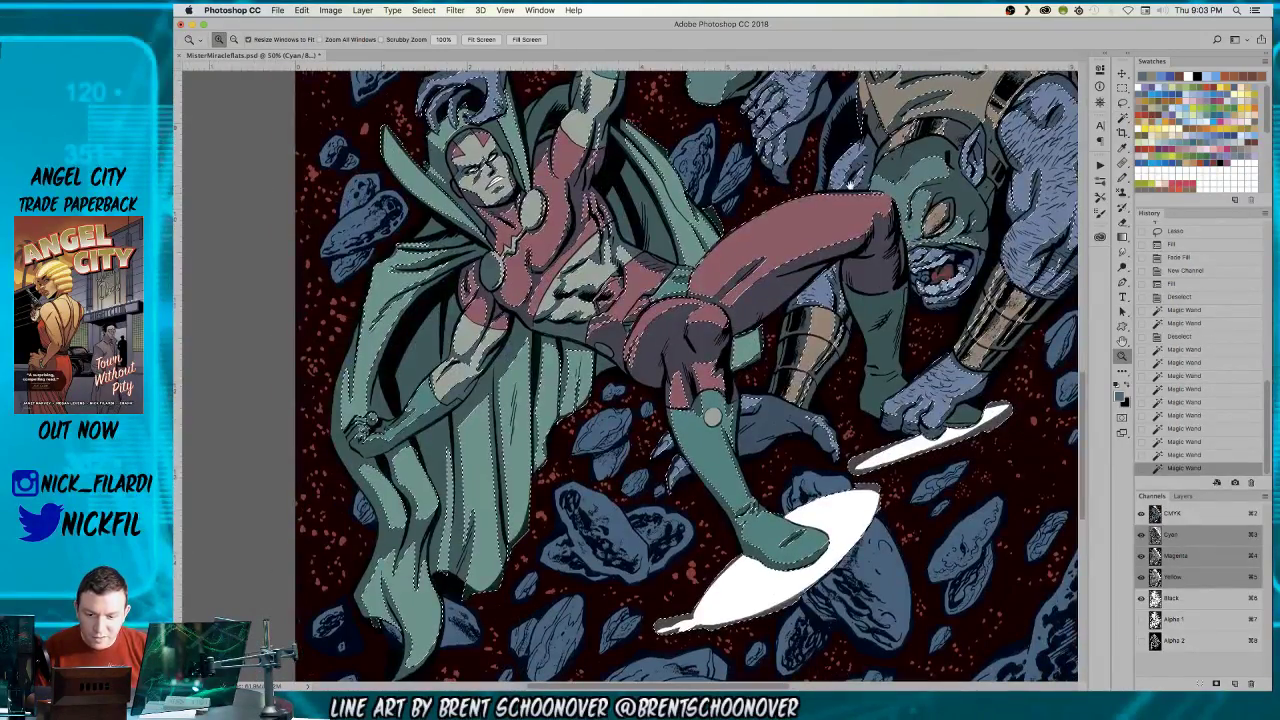
pyautogui.scroll(5, 789, 189)
pyautogui.moveTo(850, 444); pyautogui.dragTo(927, 556)
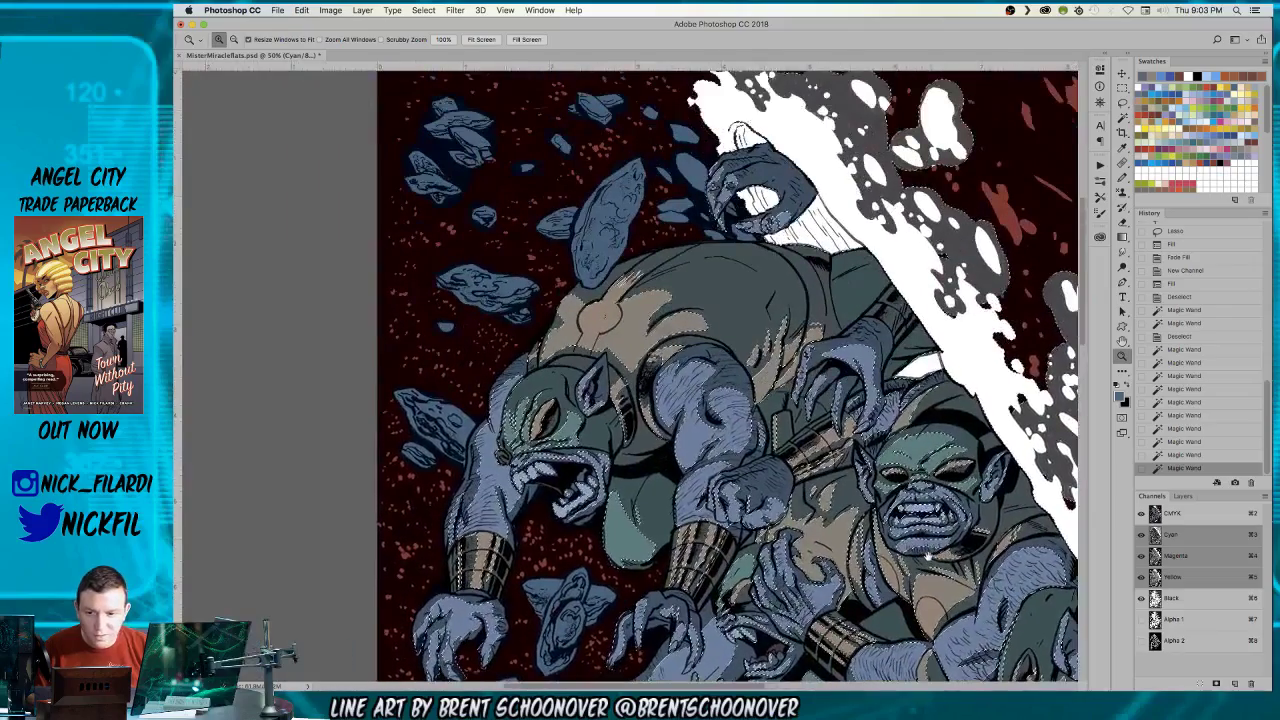
pyautogui.keyDown('alt'); pyautogui.click(752, 212); pyautogui.keyUp('alt')
pyautogui.keyDown('alt'); pyautogui.click(750, 214); pyautogui.keyUp('alt')
# - Subtract the grey glow around the white energy trail from the highlight selection with the Lasso
pyautogui.press('w')
pyautogui.click(518, 41)
pyautogui.keyDown('alt'); pyautogui.click(979, 474); pyautogui.keyUp('alt')
pyautogui.press('l')
pyautogui.moveTo(1020, 430)
pyautogui.mouseDown()
pyautogui.moveTo(974, 127)
pyautogui.moveTo(1025, 437)
pyautogui.mouseUp()
pyautogui.scroll(-5, 1000, 460)
pyautogui.hscroll(3, 1000, 460)
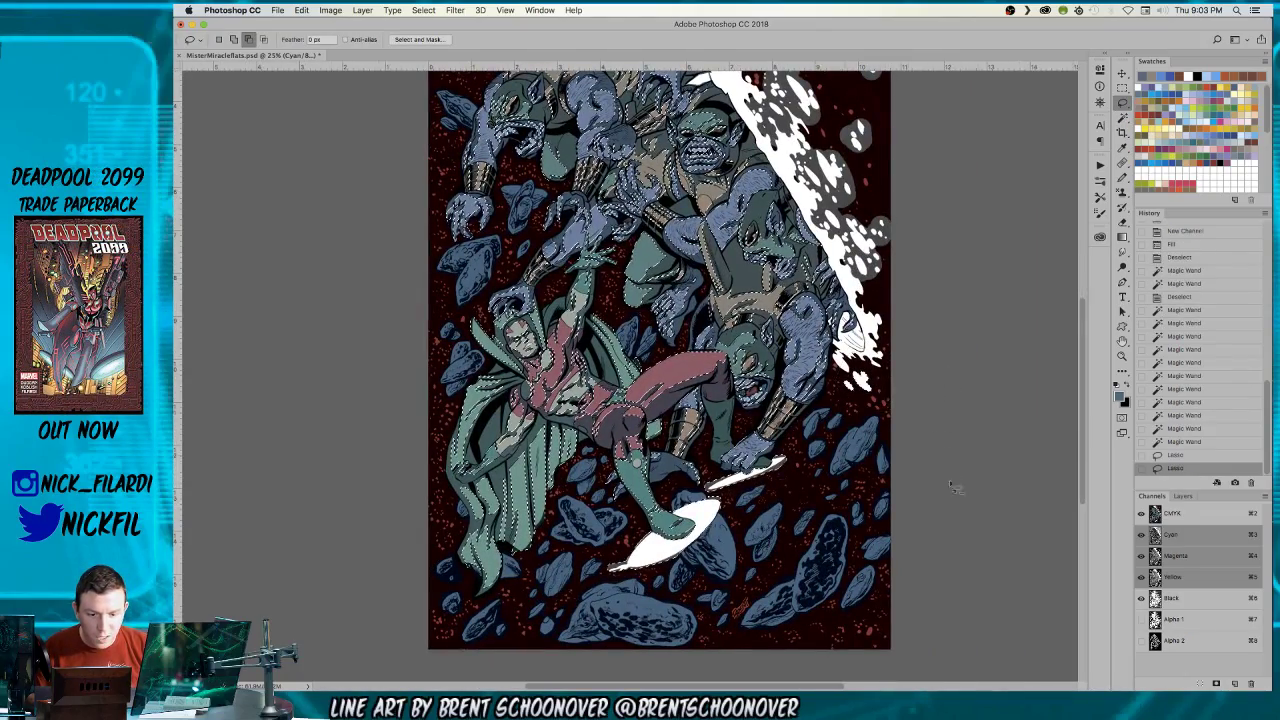
pyautogui.moveTo(947, 462); pyautogui.dragTo(947, 462)
pyautogui.scroll(2, 947, 462)
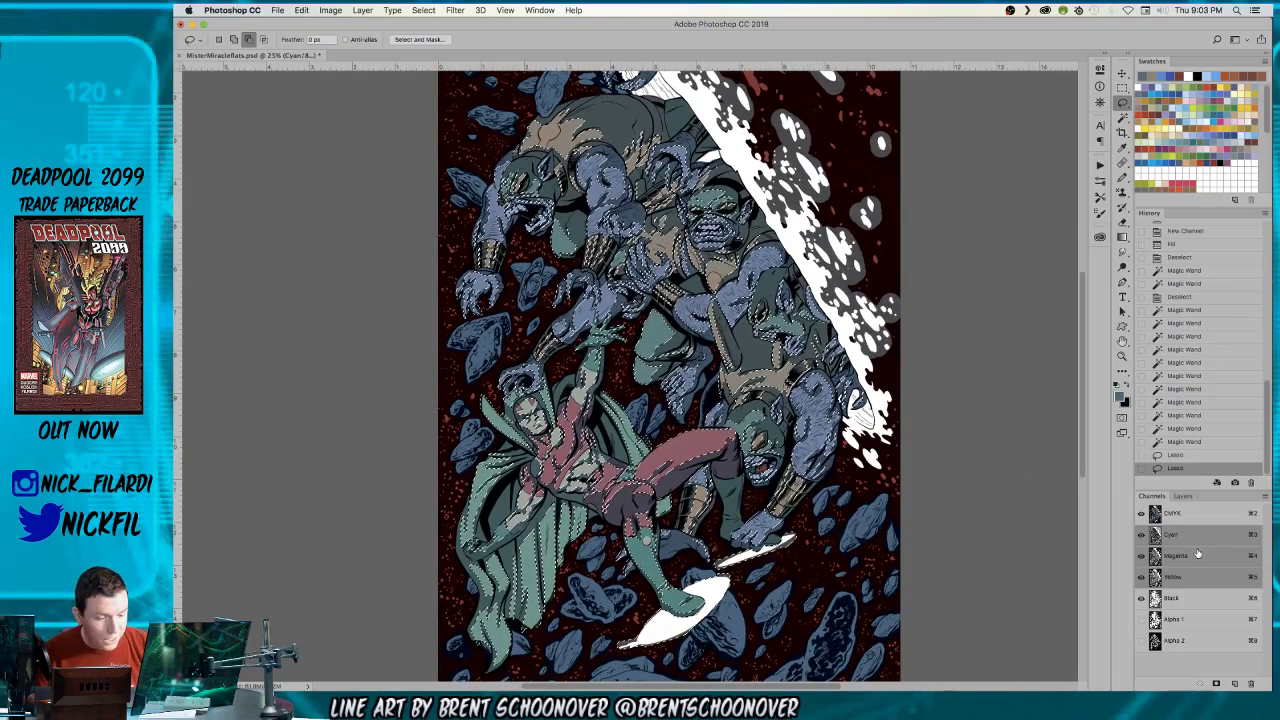
# - Fill the selected highlight areas in the Alpha 2 channel with light grey, swap the foreground to black and fill again
pyautogui.click(1200, 514)
pyautogui.click(1183, 497)
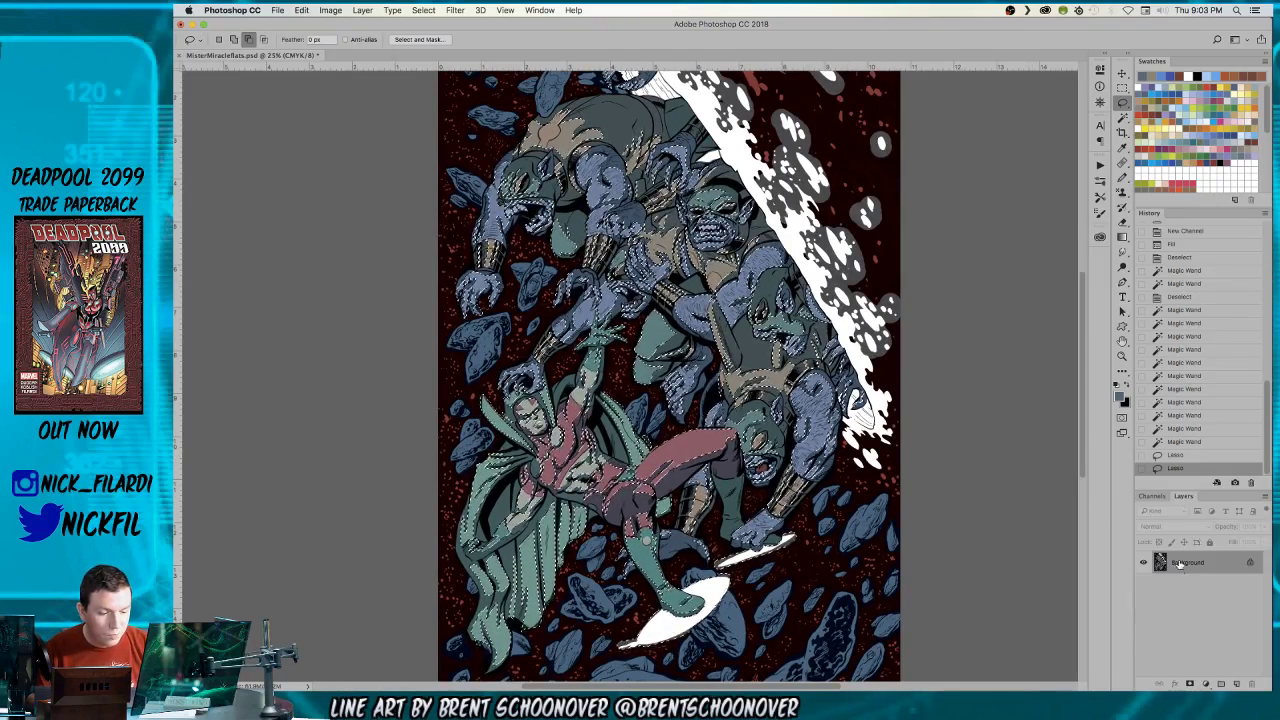
pyautogui.click(1152, 496)
pyautogui.click(1191, 641)
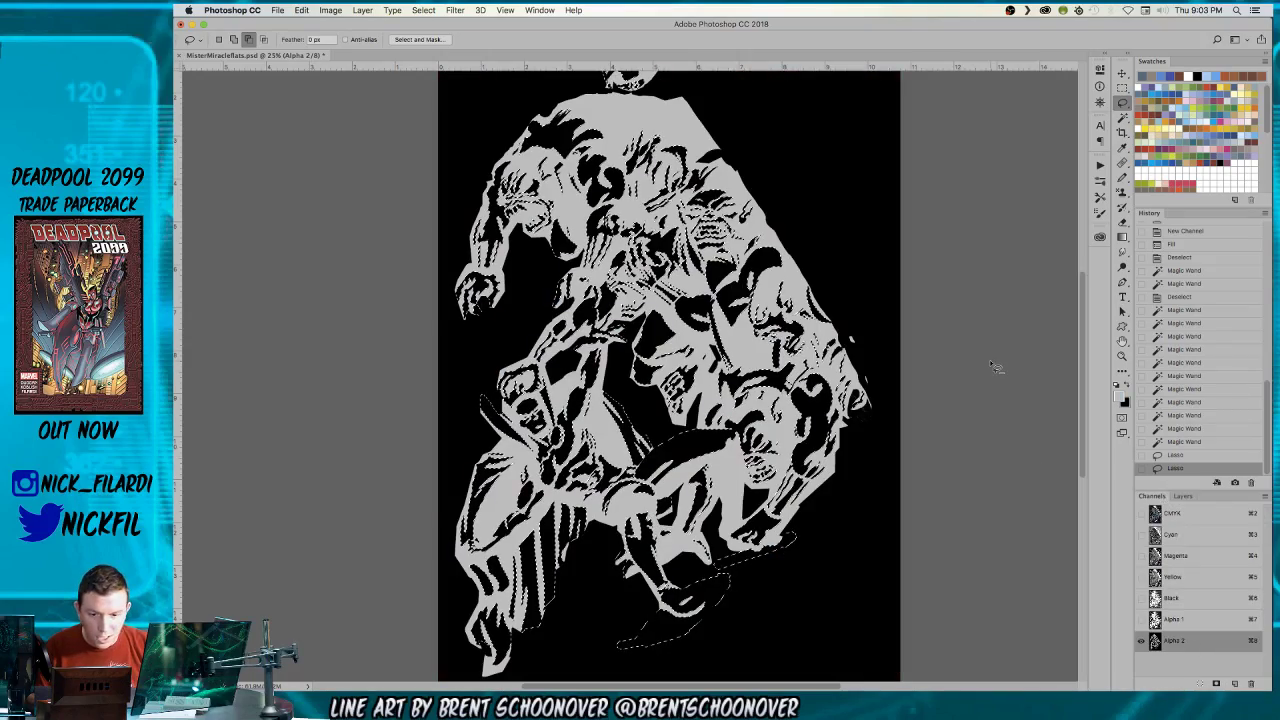
pyautogui.hotkey('alt', 'BackSpace')
pyautogui.press('x')
pyautogui.hotkey('alt', 'BackSpace')
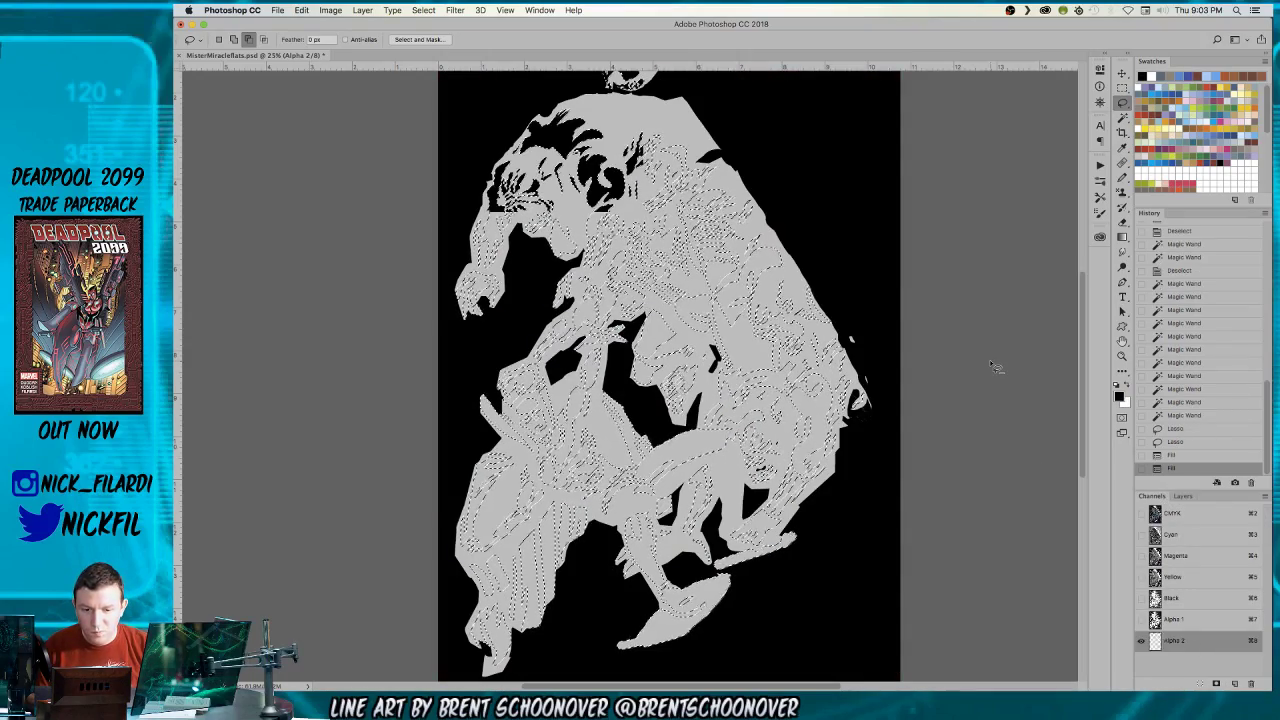
# - Fill the selected highlight shapes in the Alpha 2 channel with white, return to the CMYK composite and deselect
pyautogui.press('x')
pyautogui.hotkey('alt', 'BackSpace')
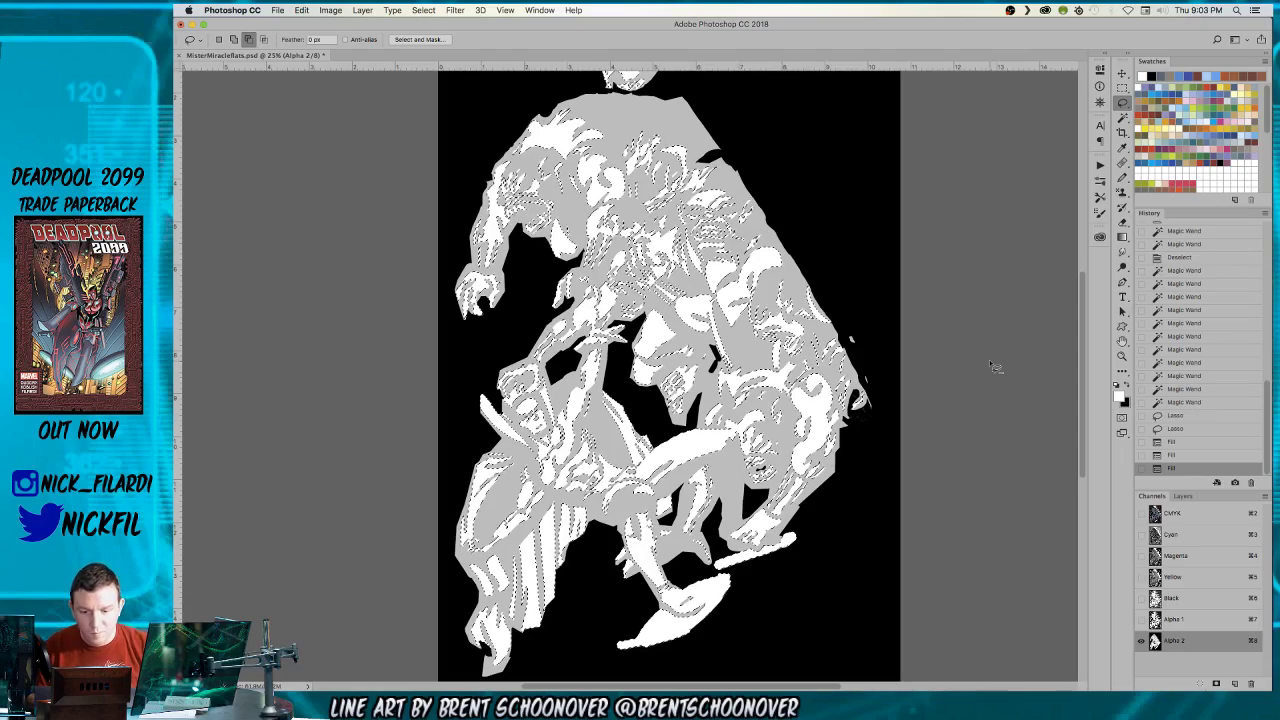
pyautogui.click(1188, 515)
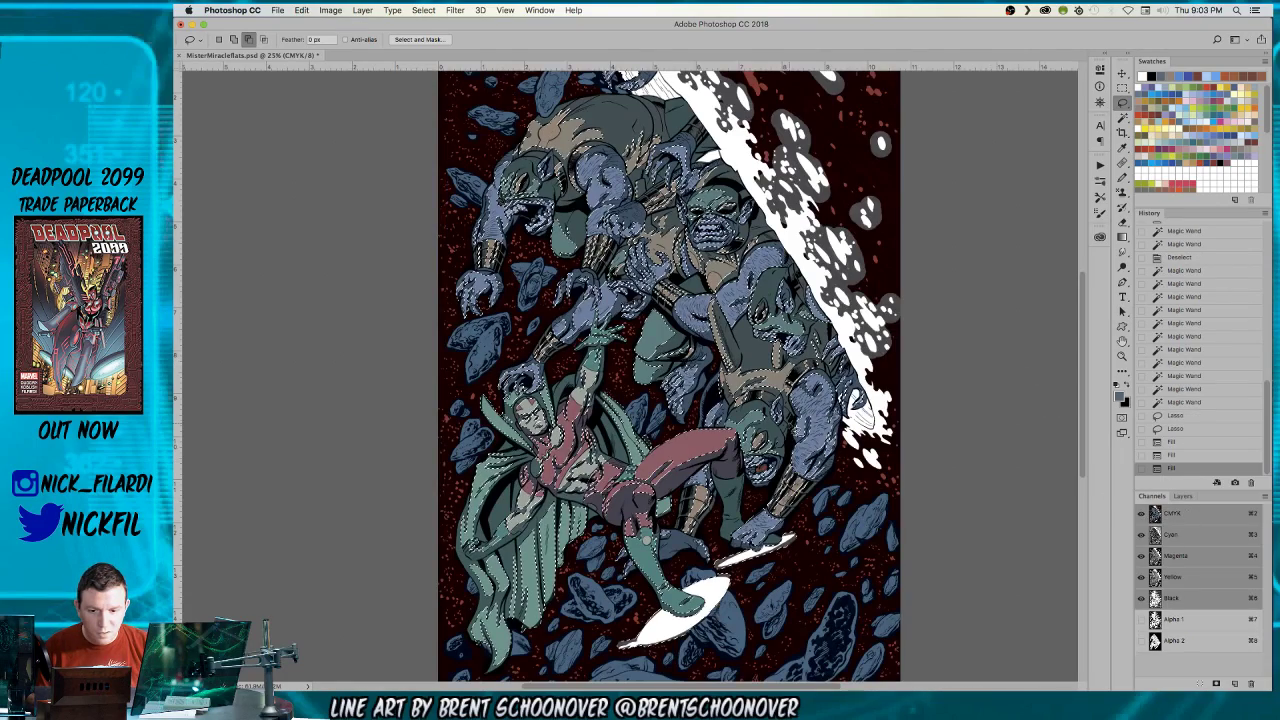
pyautogui.press('z')
pyautogui.press('super+minus')
pyautogui.press('super+d')
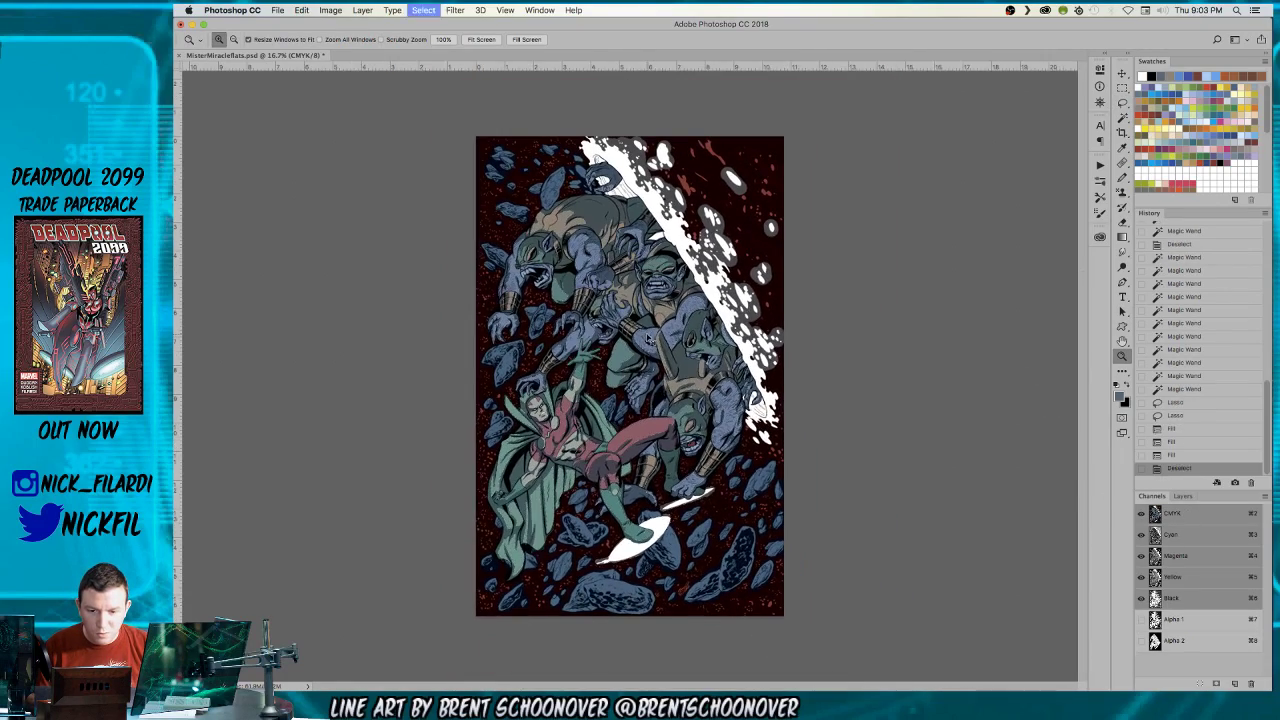
# - Compare the shadow and highlight shapes in the Alpha 2 channel with the full-colour artwork
pyautogui.click(1180, 641)
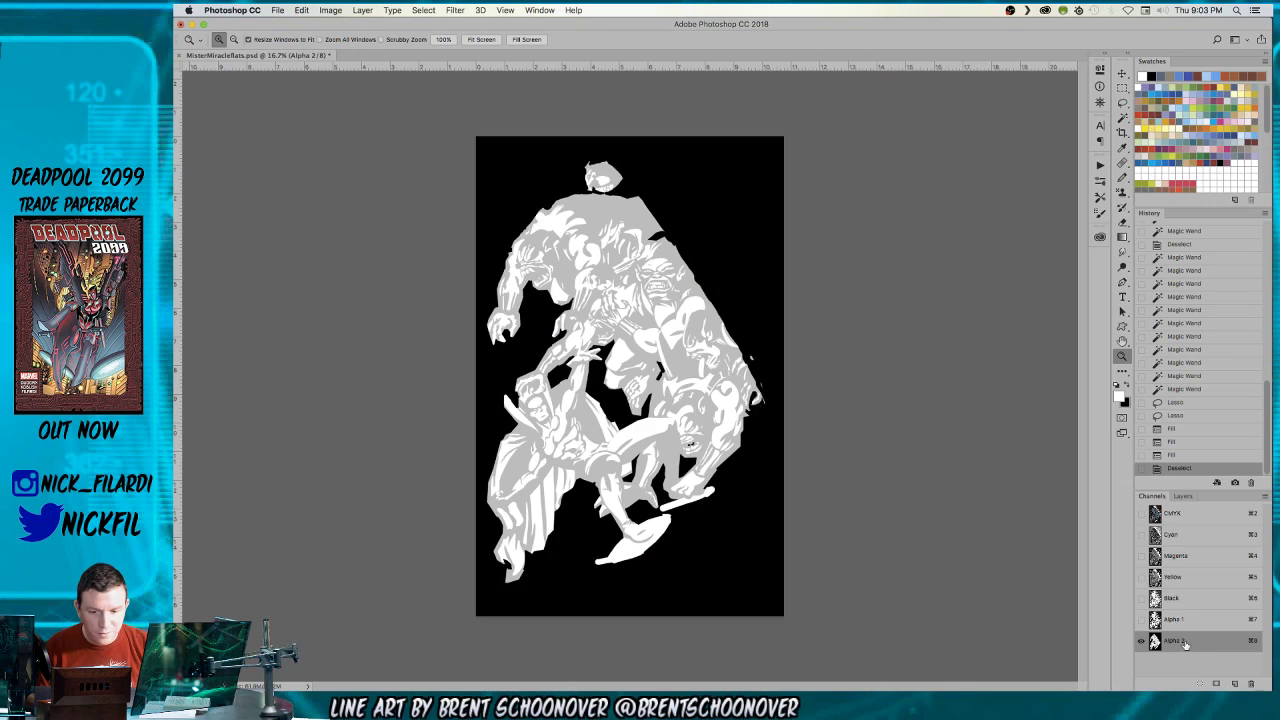
pyautogui.click(715, 388)
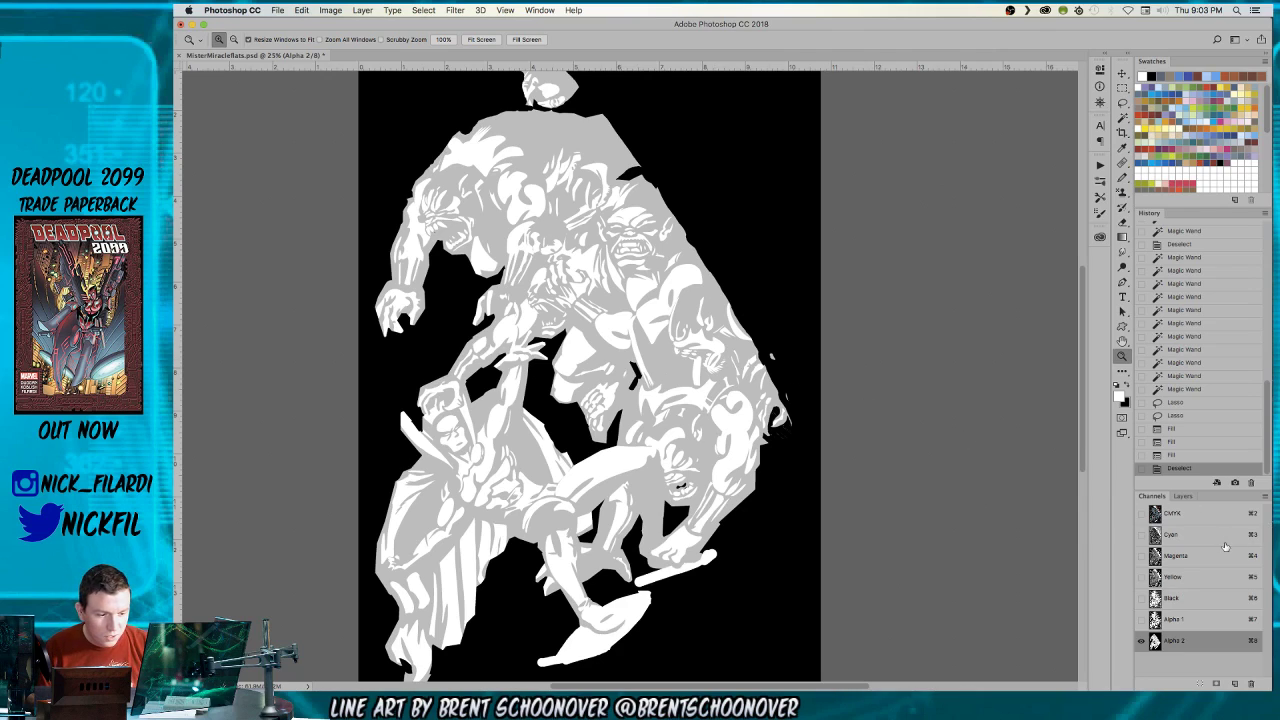
pyautogui.click(1192, 516)
pyautogui.keyDown('alt'); pyautogui.click(630, 370); pyautogui.keyUp('alt')
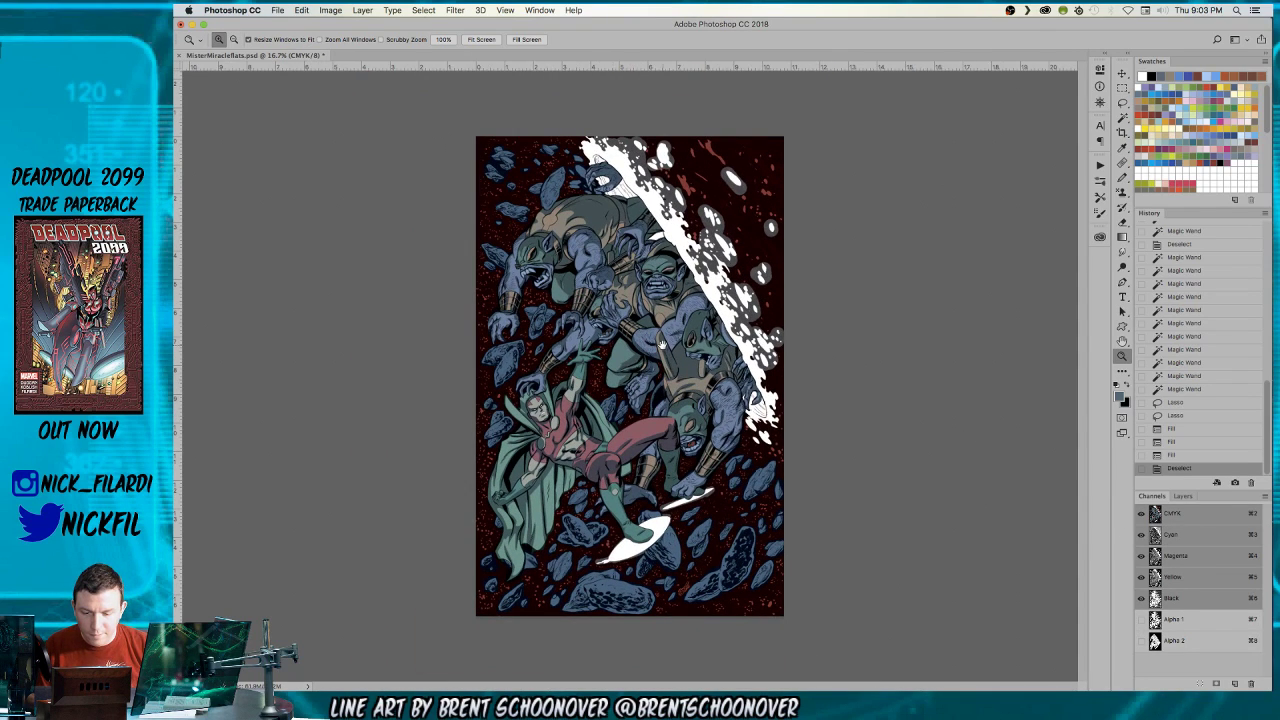
pyautogui.click(583, 432)
# - Select all white highlight shapes in the Alpha 2 channel with a non-contiguous Magic Wand and return to the CMYK composite
pyautogui.click(1180, 640)
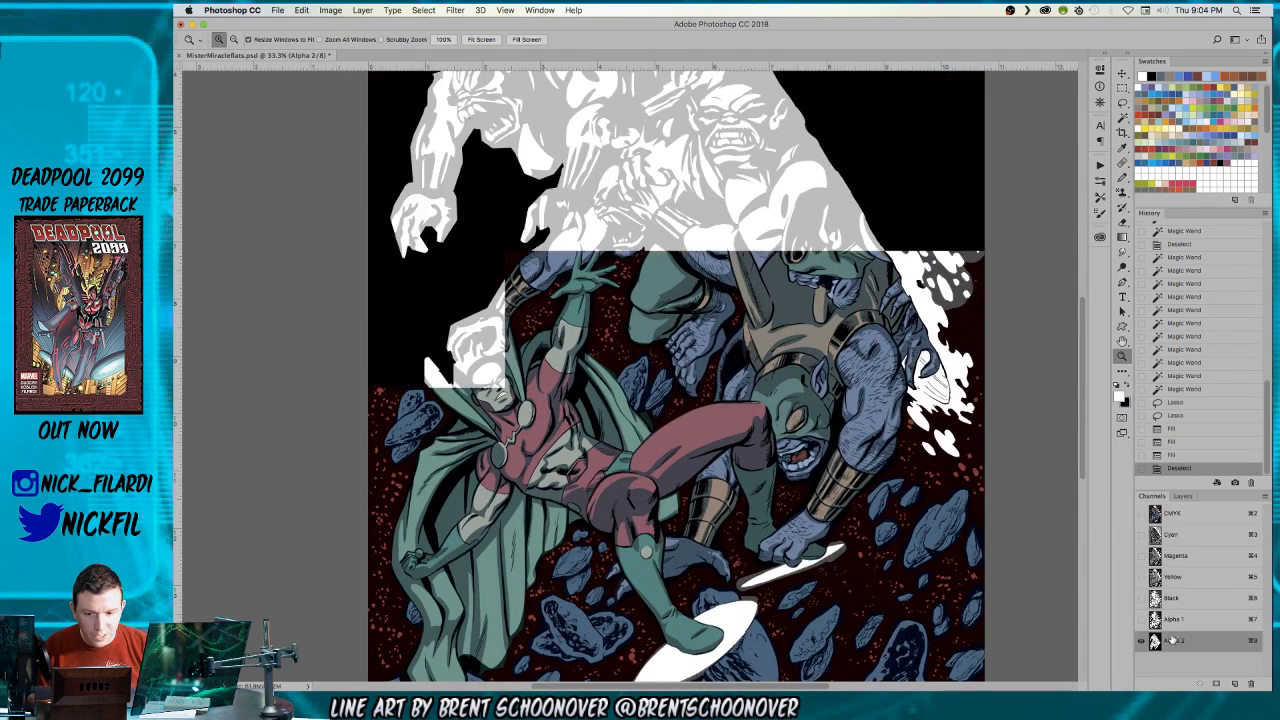
pyautogui.press('w')
pyautogui.click(548, 335)
pyautogui.press('super+d')
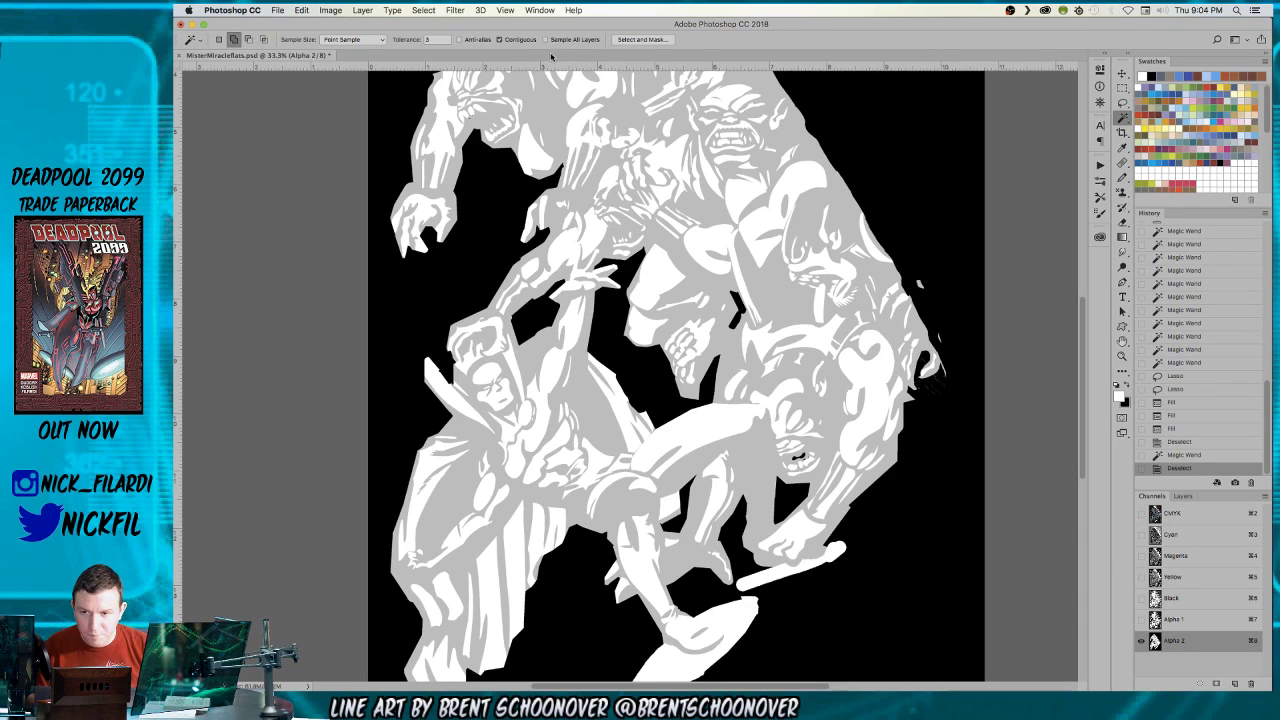
pyautogui.click(500, 39)
pyautogui.click(520, 82)
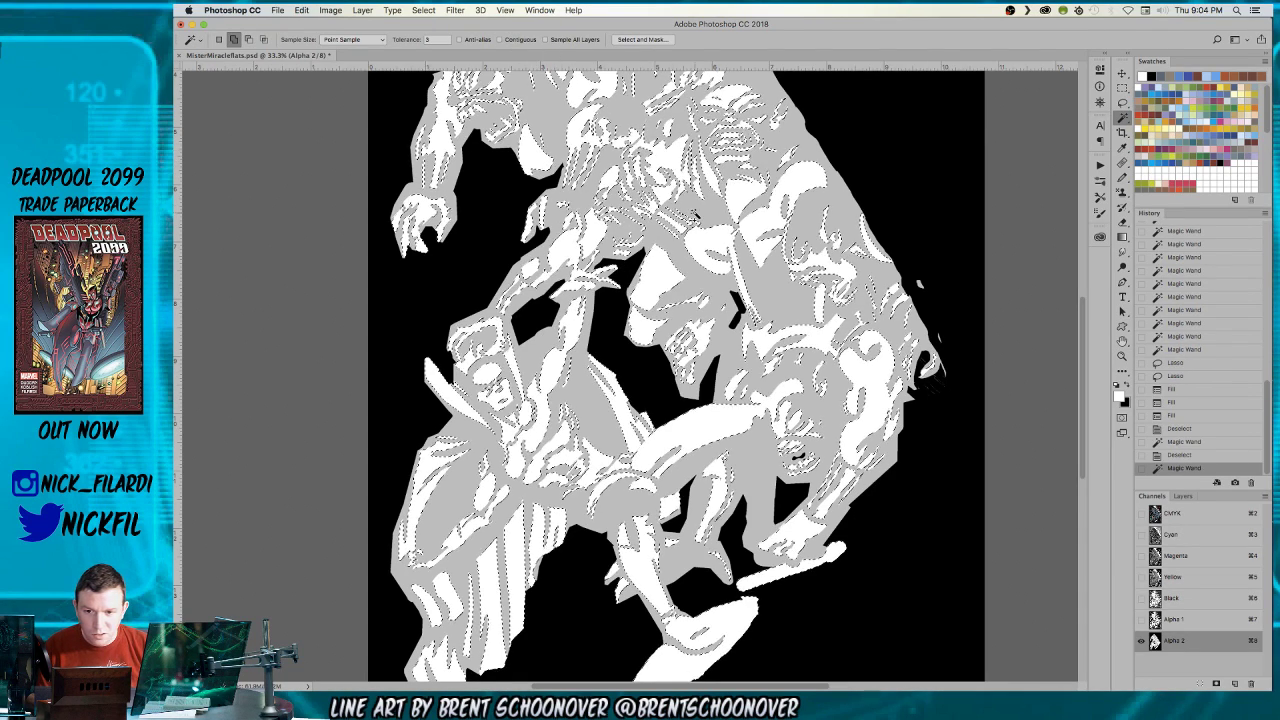
pyautogui.click(1165, 513)
pyautogui.press('z')
pyautogui.press('super+minus')
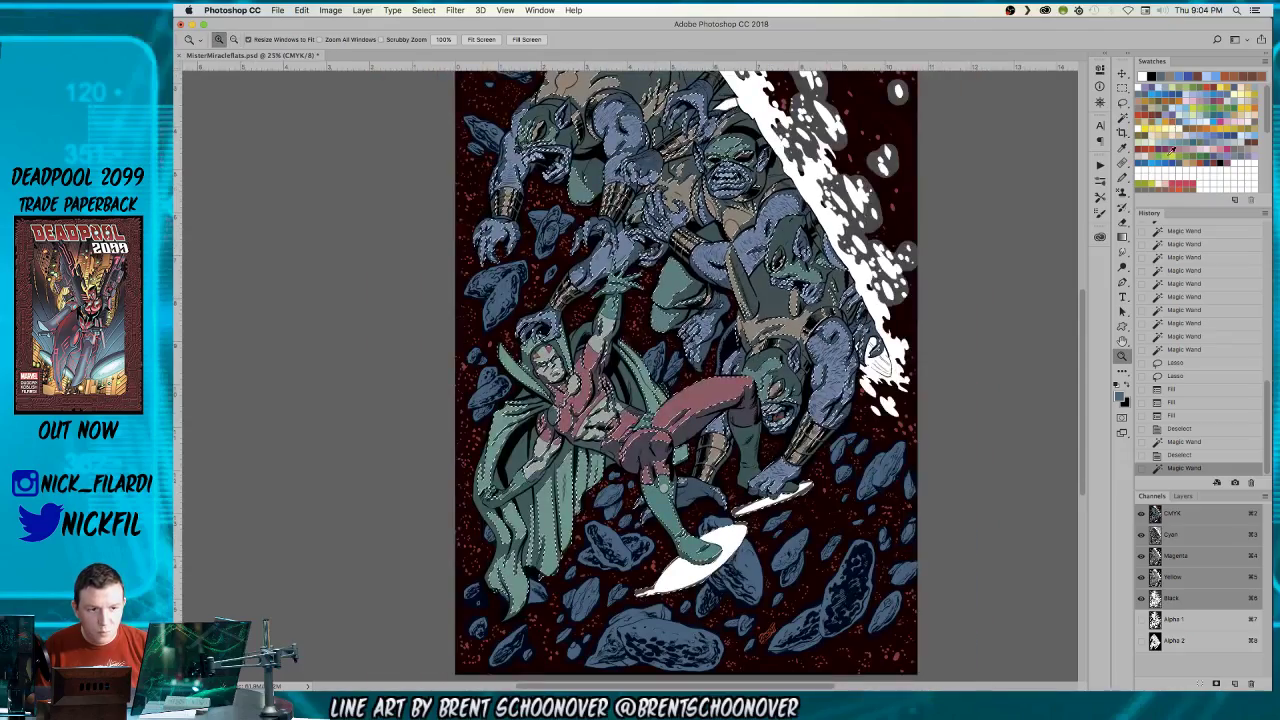
# - Tint the selected lit areas of the figures with a faded bright blue fill on the Cyan, Magenta and Yellow channels only, and deselect
pyautogui.click(1157, 91)
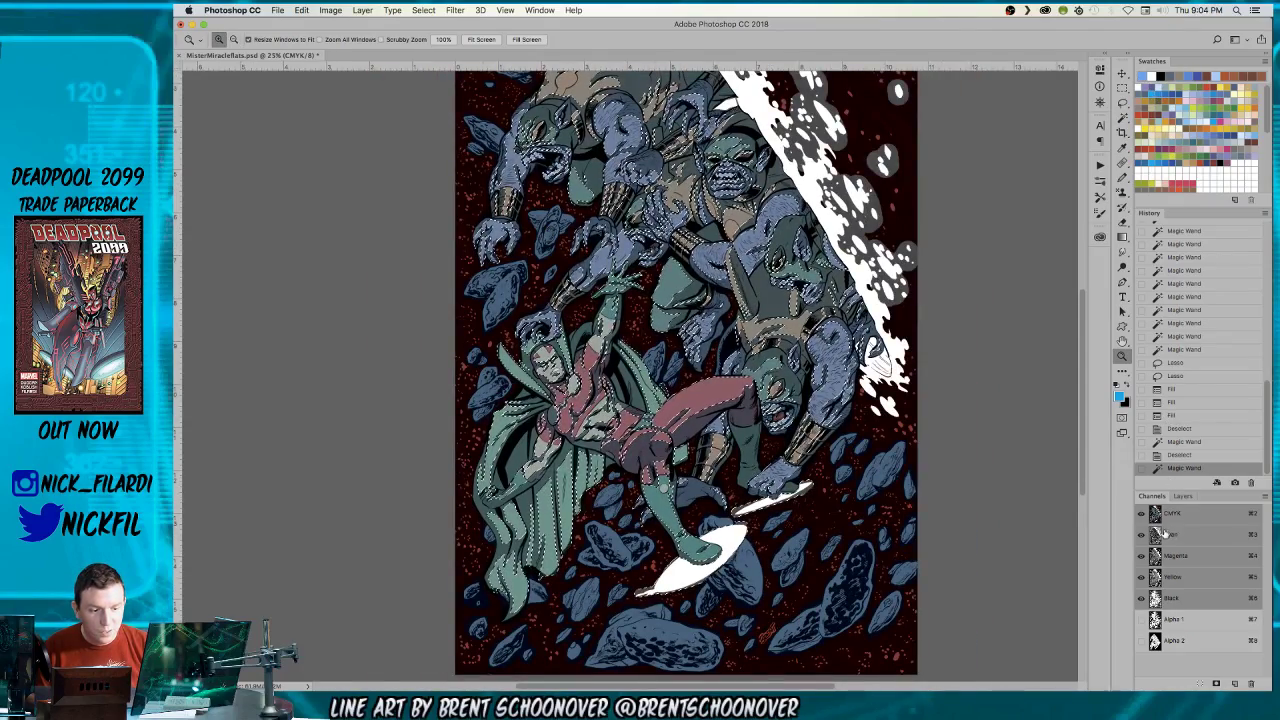
pyautogui.click(1141, 598)
pyautogui.click(1141, 598)
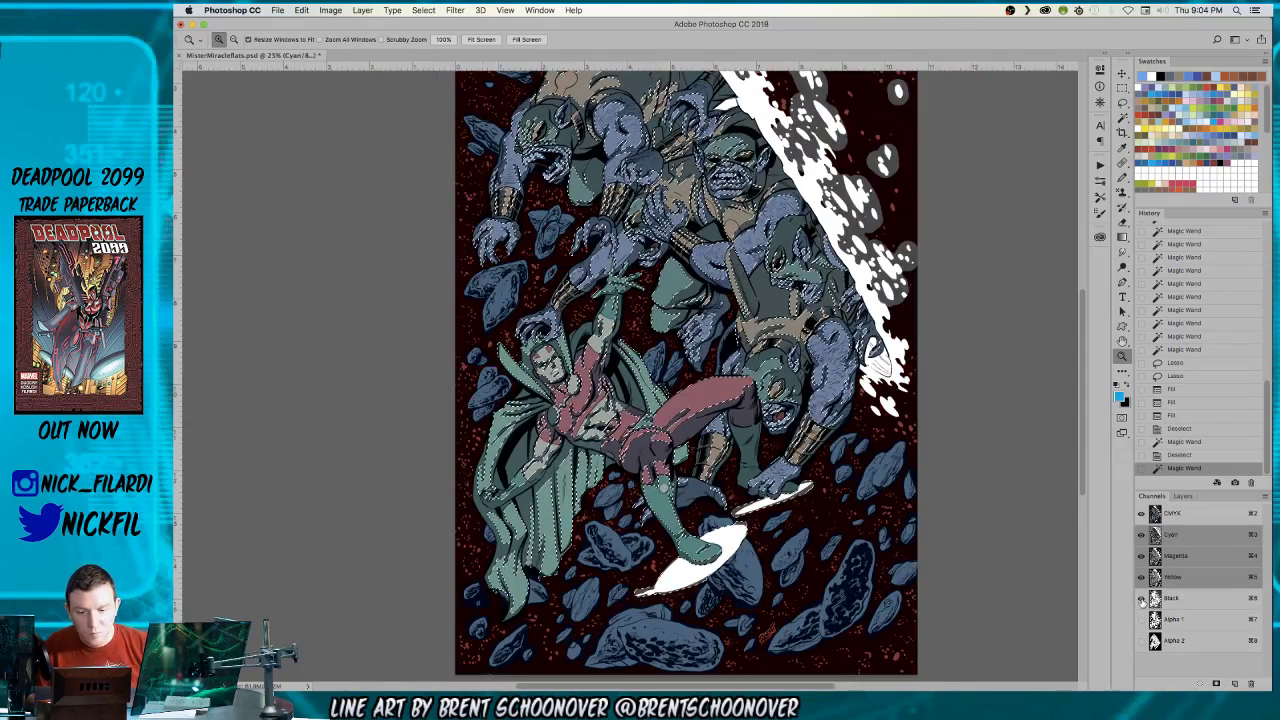
pyautogui.hotkey('alt', 'BackSpace')
pyautogui.hotkey('ctrl', 'd')
# - Select the grey shadow shapes of the figures from the Alpha 2 channel and return to the CMYK composite
pyautogui.press('w')
pyautogui.click(690, 165)
pyautogui.press('super+d')
pyautogui.click(1181, 639)
pyautogui.click(729, 352)
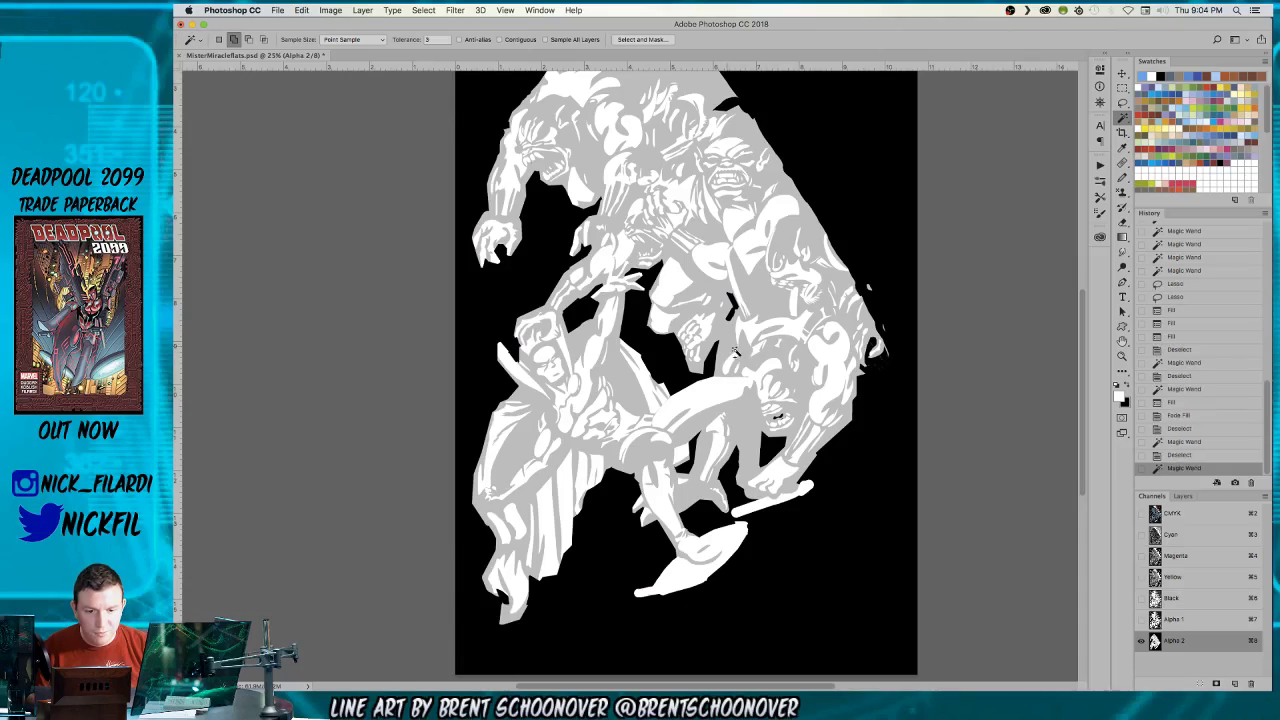
pyautogui.press('super+2')
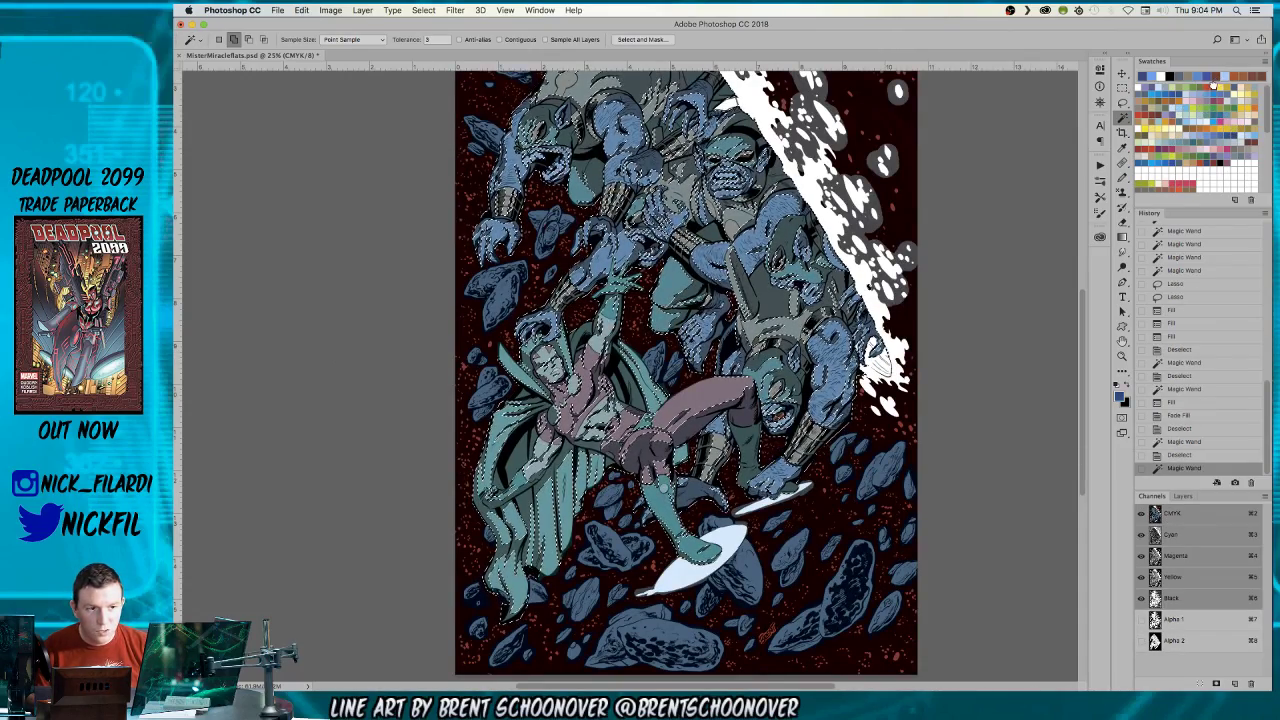
# - Tint the selected shadow shapes with a faded dark red fill, hiding the selection edges, and deselect
pyautogui.click(1224, 148)
pyautogui.press('super+h')
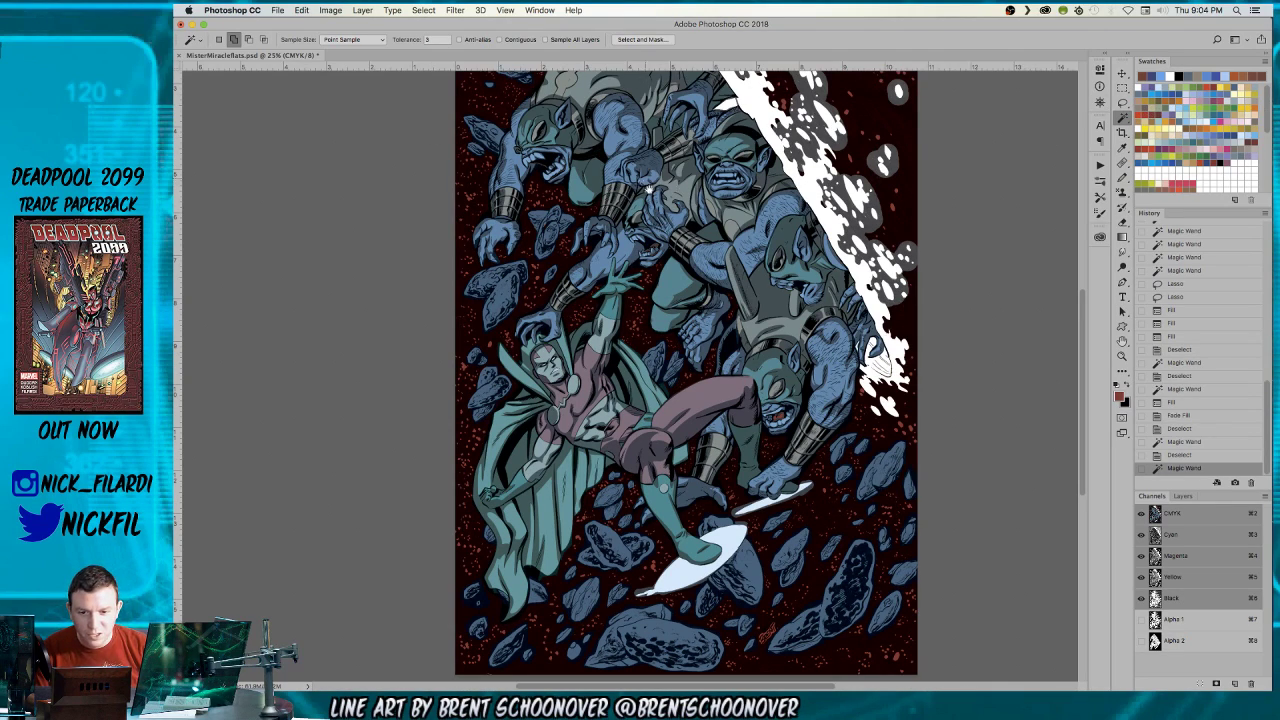
pyautogui.moveTo(645, 178); pyautogui.dragTo(699, 273)
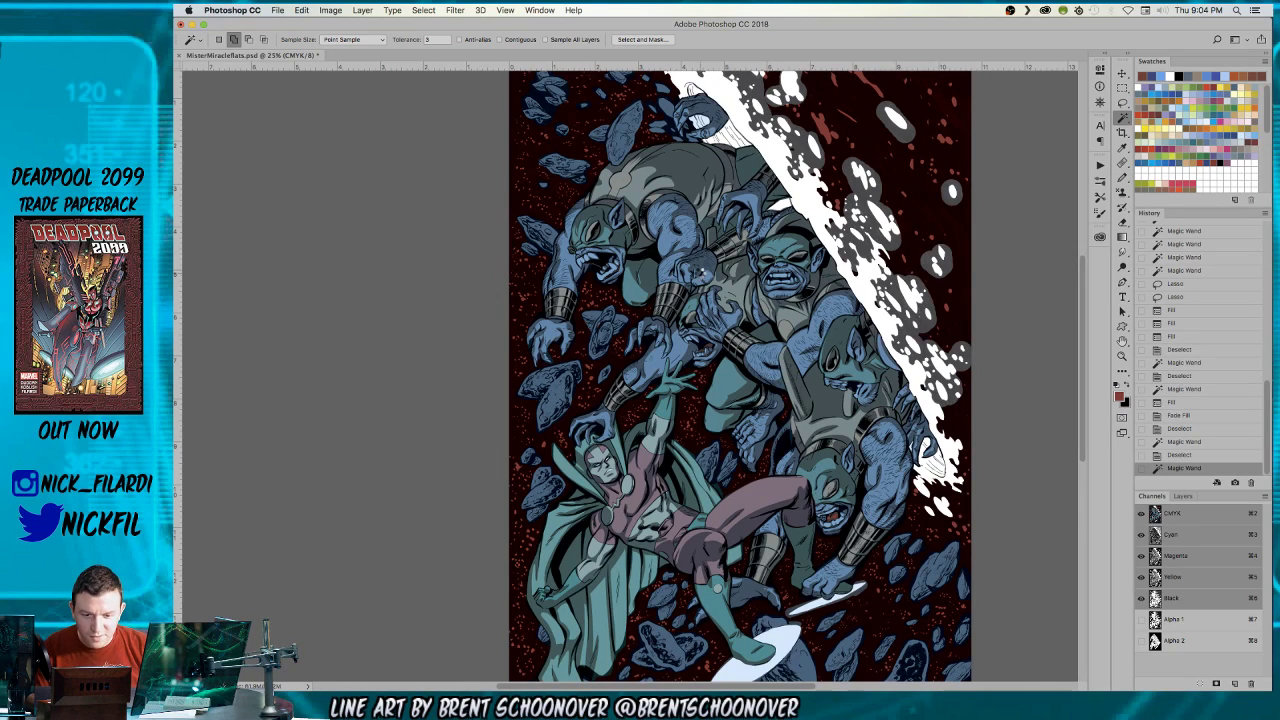
pyautogui.hotkey('alt', 'BackSpace')
pyautogui.moveTo(684, 239); pyautogui.dragTo(636, 173)
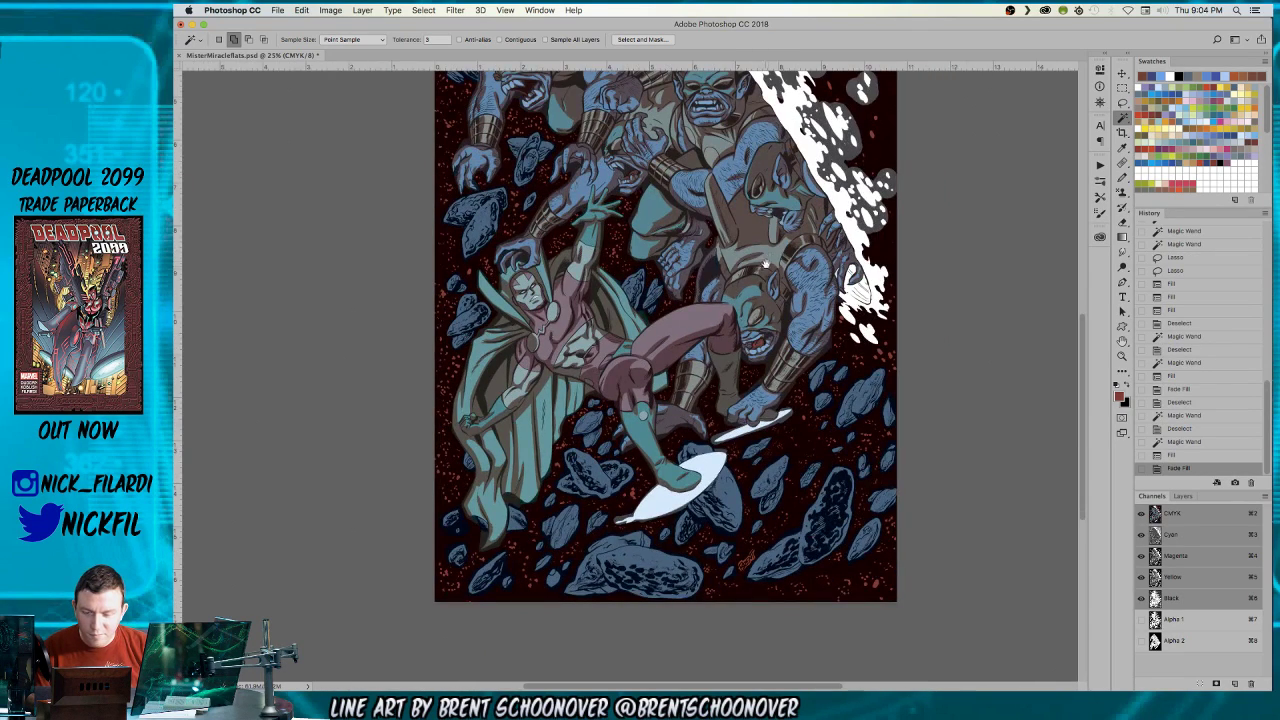
pyautogui.moveTo(766, 264); pyautogui.dragTo(747, 309)
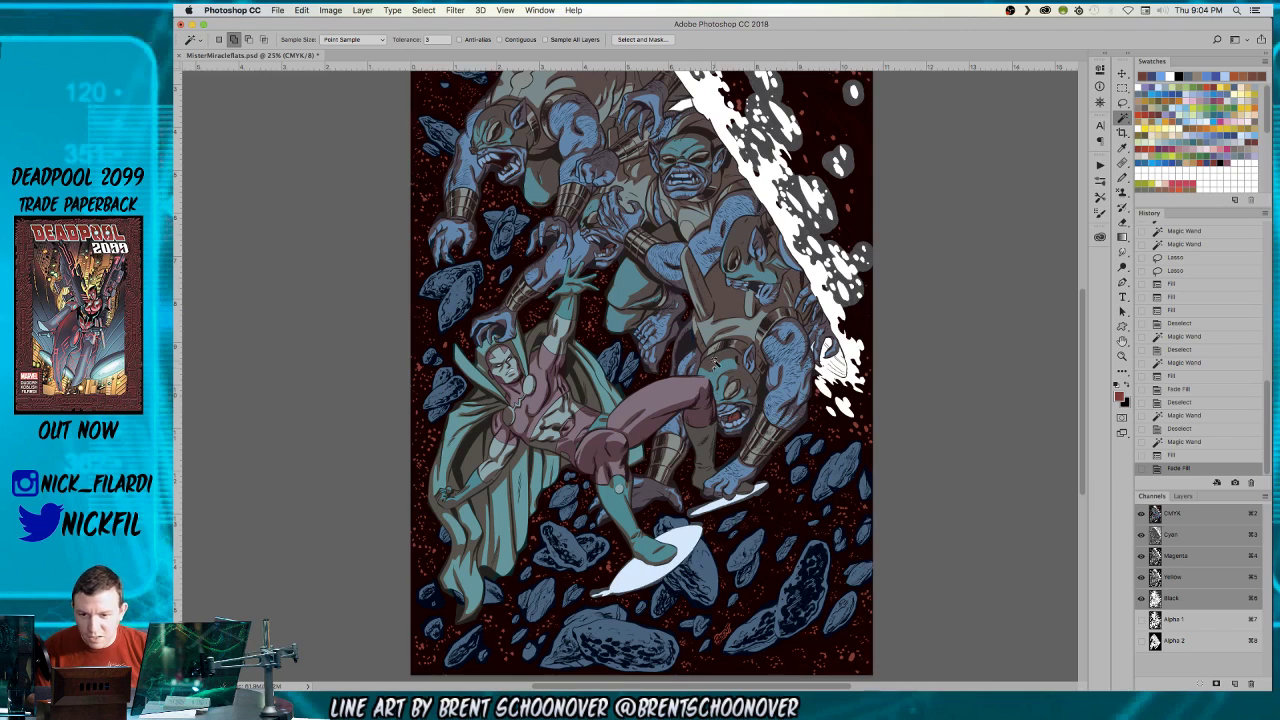
pyautogui.press('super+d')
pyautogui.click(462, 174)
pyautogui.moveTo(582, 207); pyautogui.dragTo(640, 293)
pyautogui.press('super+d')
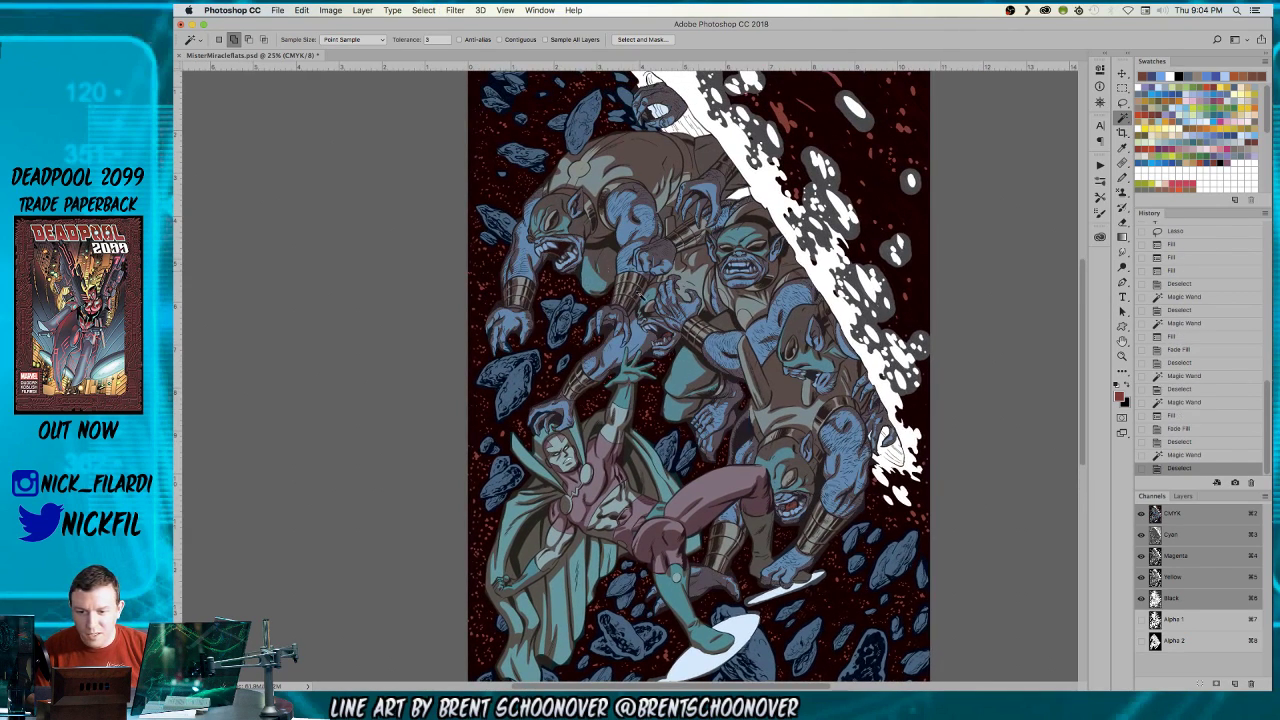
# - Copy the entire Alpha 1 line art into the Black channel, and target only Cyan, Magenta and Yellow with Black kept visible
pyautogui.keyDown('shift'); pyautogui.click(1189, 601); pyautogui.keyUp('shift')
pyautogui.click(1141, 598)
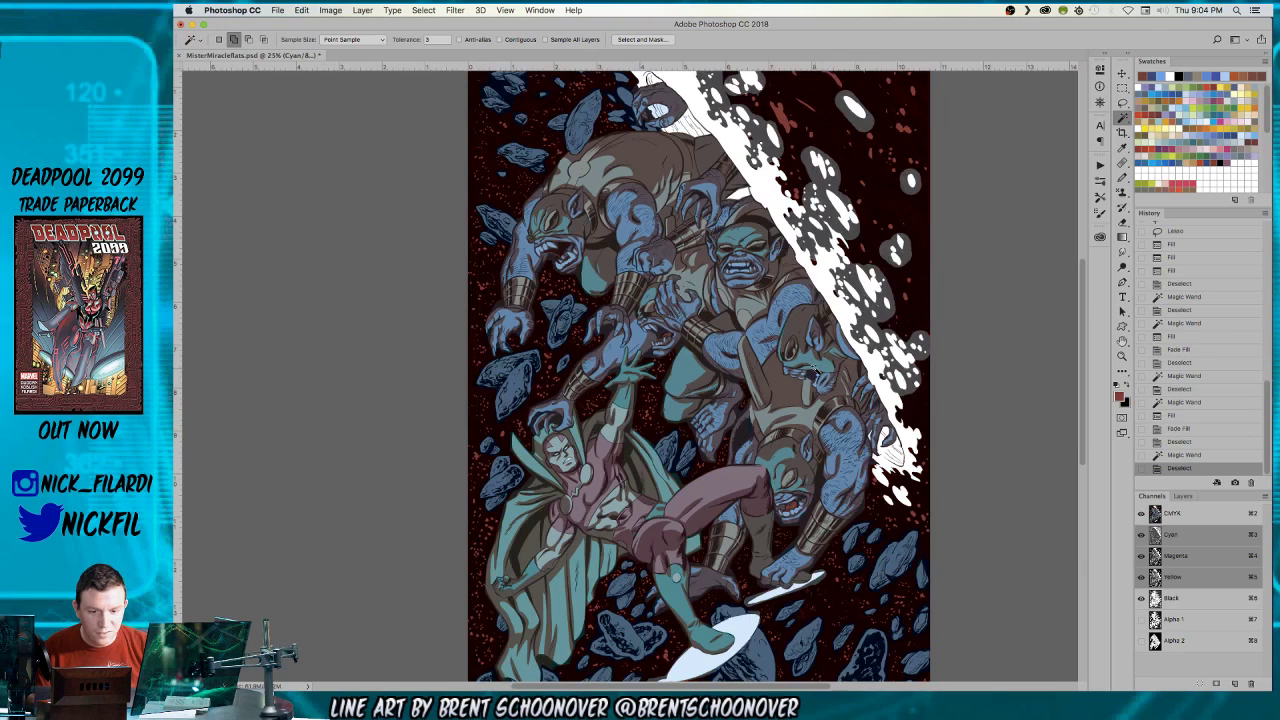
pyautogui.click(1193, 619)
pyautogui.press('super+a')
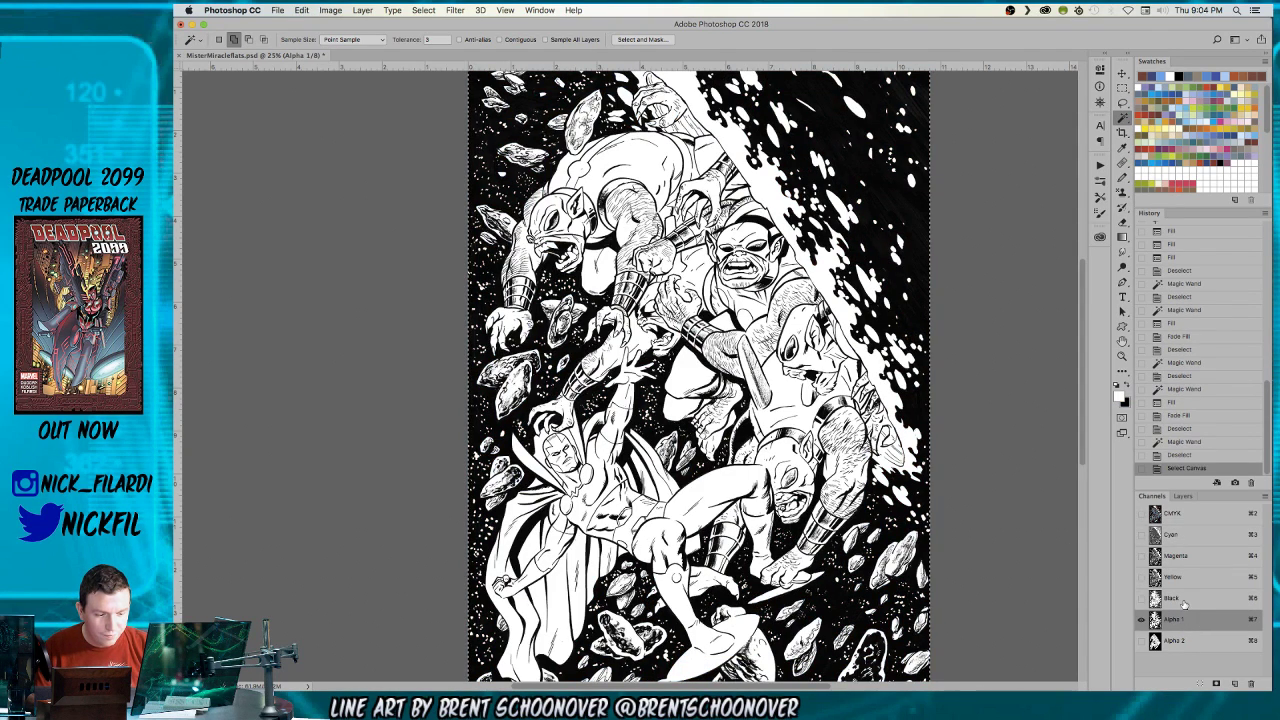
pyautogui.press('super+c')
pyautogui.click(1178, 598)
pyautogui.press('super+v')
pyautogui.press('super+2')
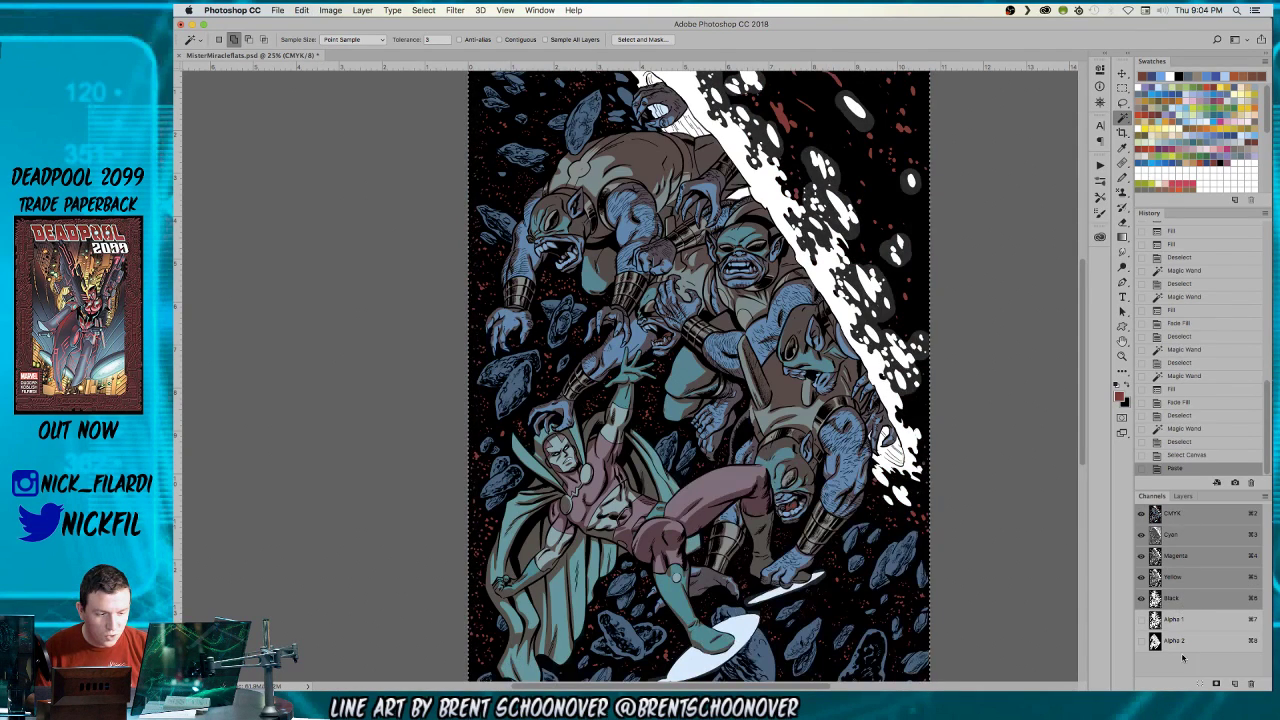
pyautogui.keyDown('shift'); pyautogui.click(1175, 603); pyautogui.keyUp('shift')
pyautogui.click(1141, 598)
# - Select both the shaded and lit blue skin areas of the creatures with the Magic Wand
pyautogui.press('z')
pyautogui.click(612, 340)
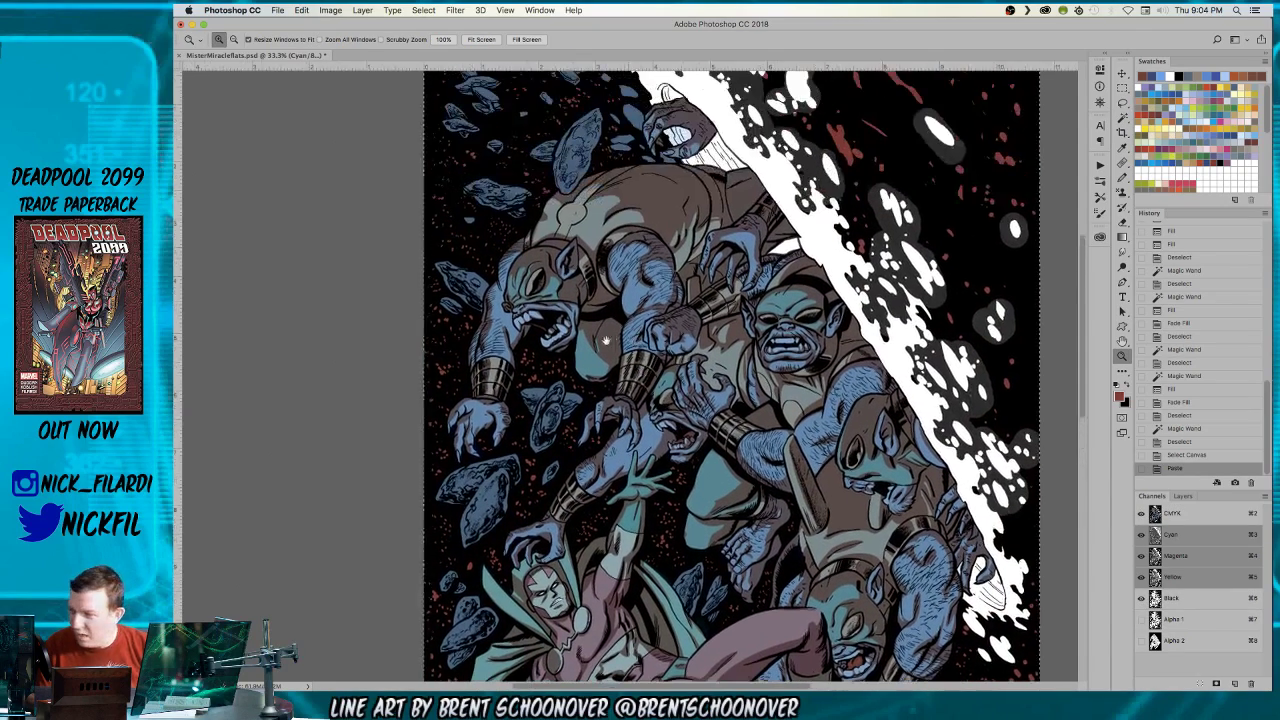
pyautogui.hscroll(3, 612, 340)
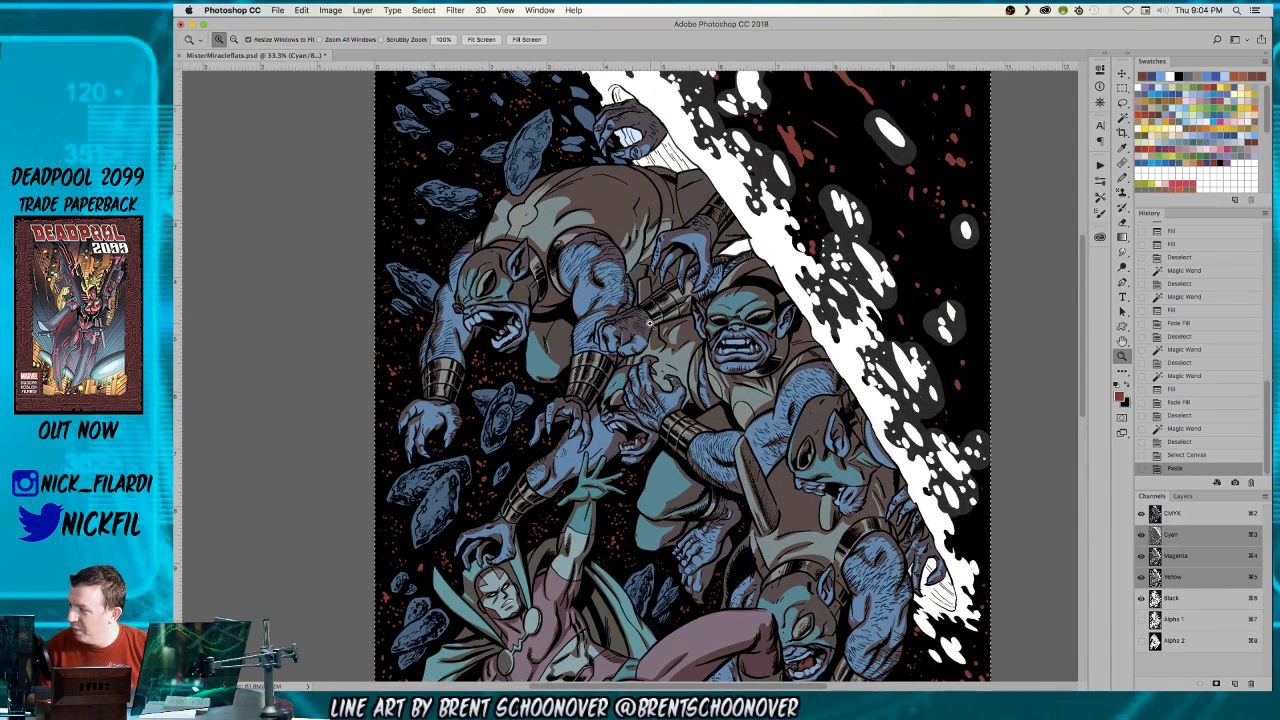
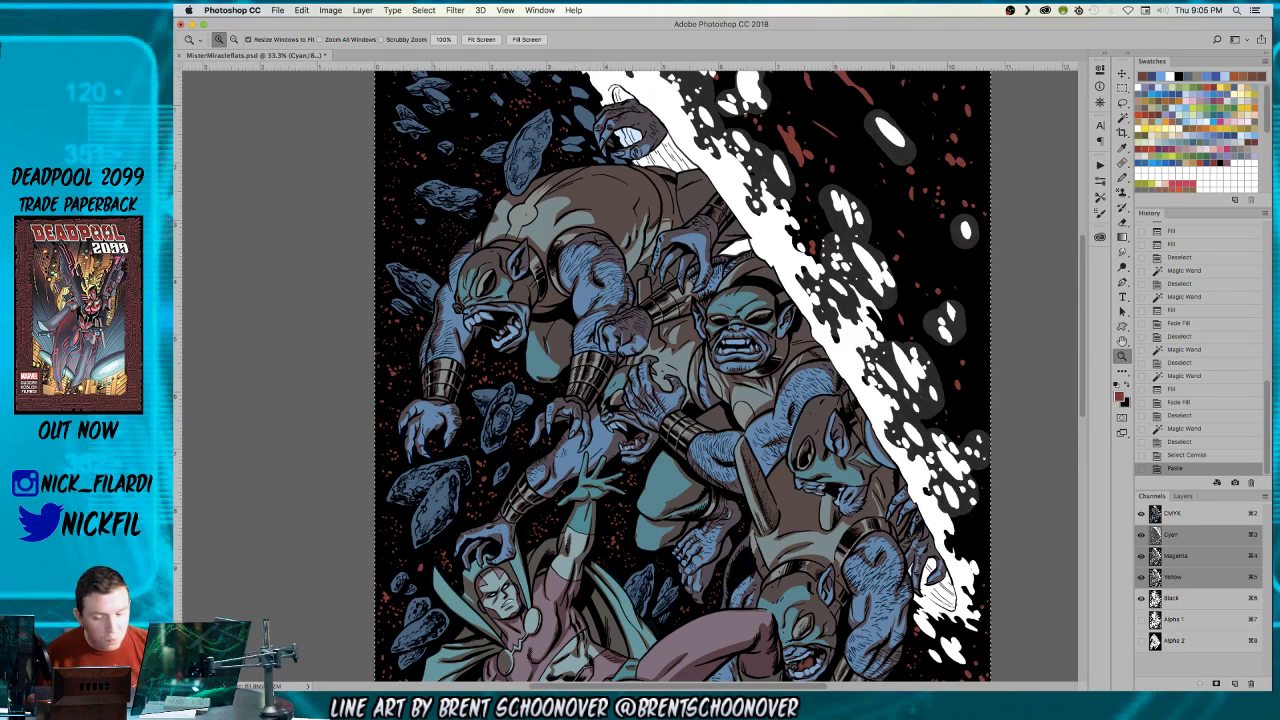
pyautogui.click(598, 298)
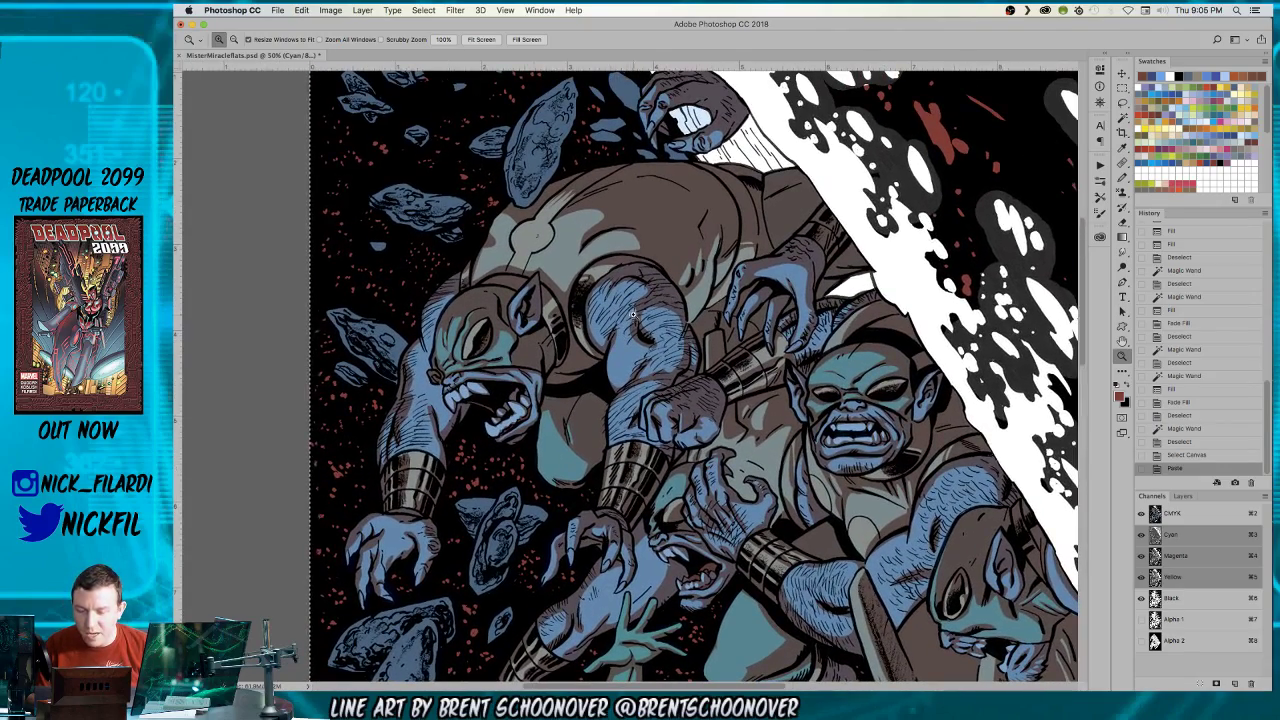
pyautogui.press('w')
pyautogui.click(656, 306)
pyautogui.hotkey('ctrl', 'd')
pyautogui.click(660, 394)
pyautogui.moveTo(660, 394); pyautogui.dragTo(661, 263)
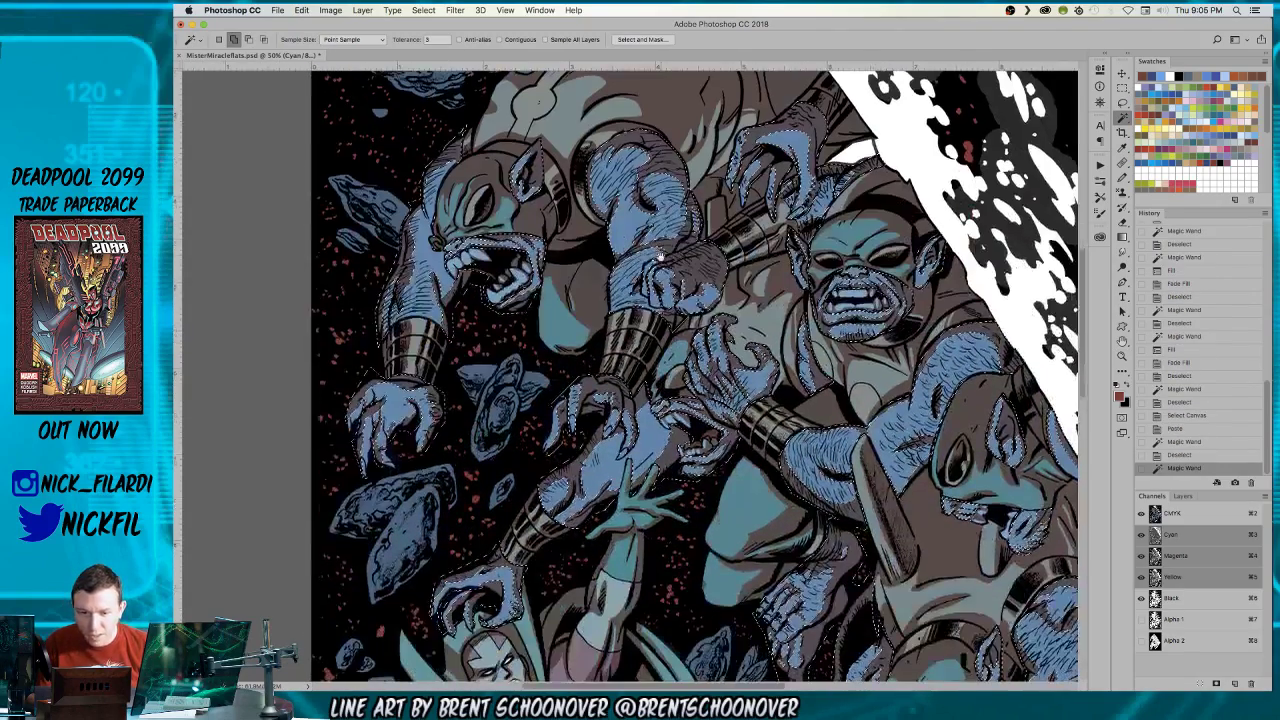
pyautogui.press('z')
pyautogui.keyDown('alt'); pyautogui.click(659, 266); pyautogui.keyUp('alt')
pyautogui.press('w')
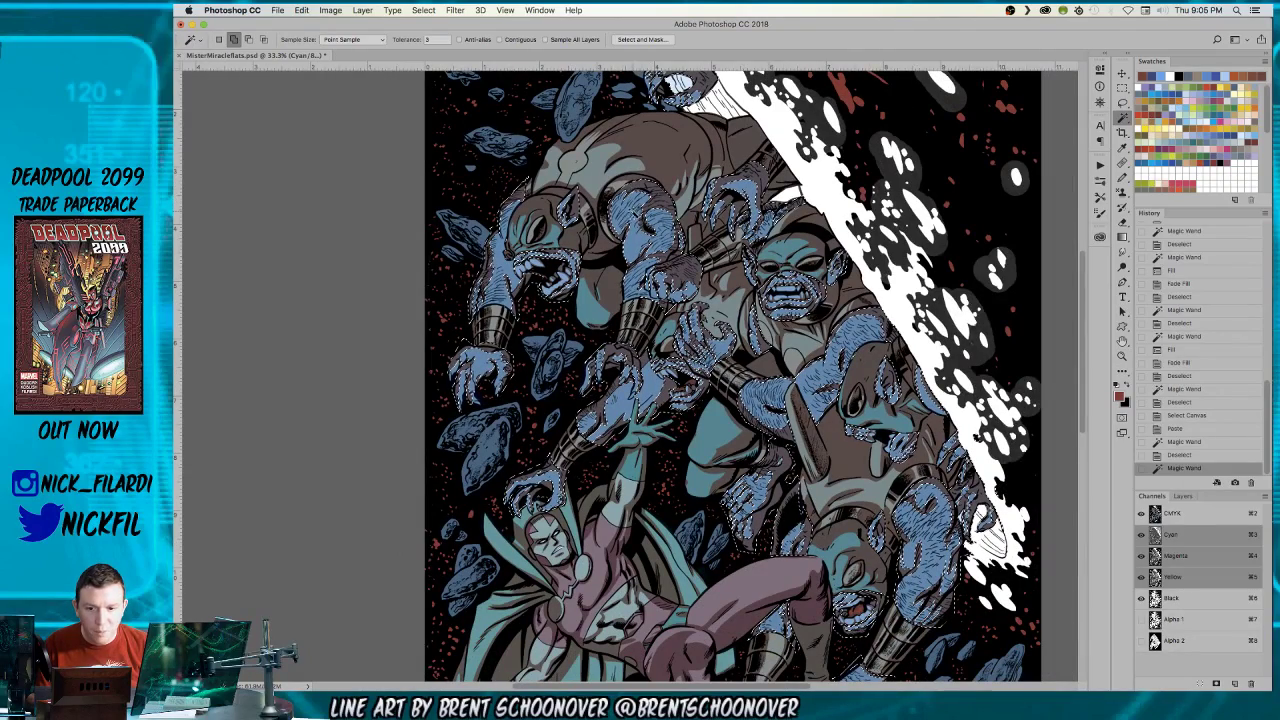
pyautogui.click(460, 380)
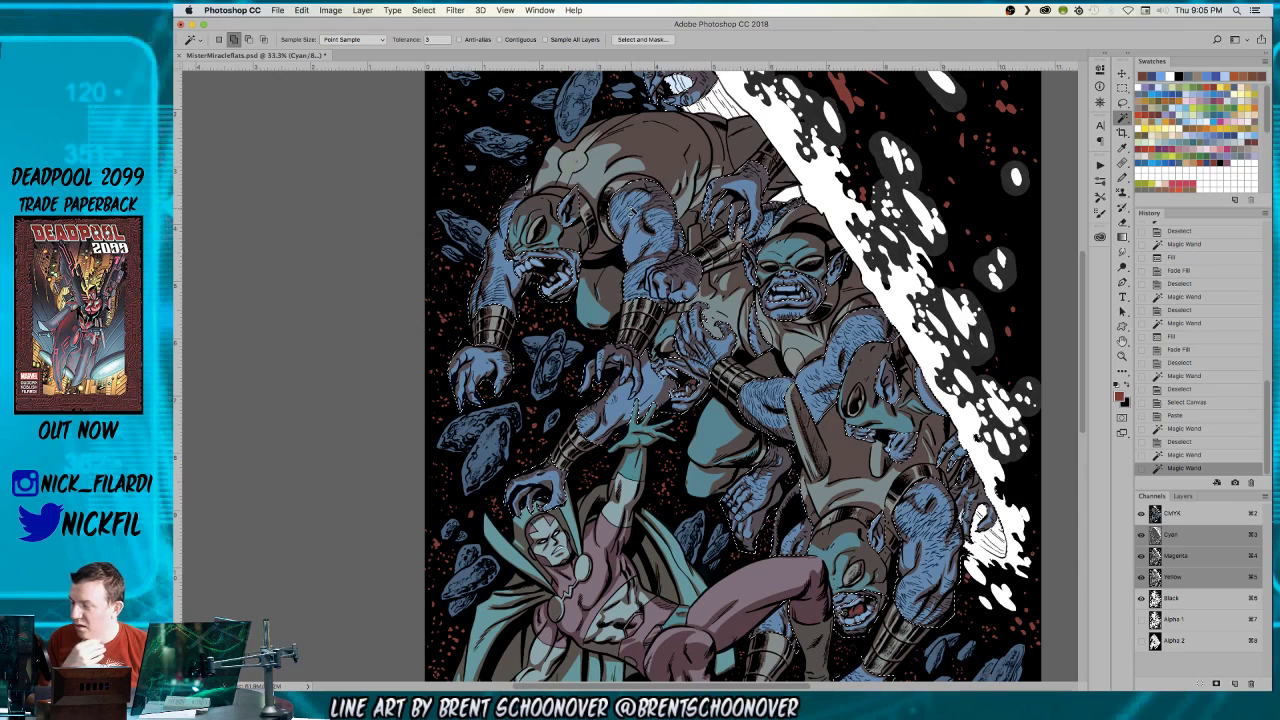
# - Tint the selected creature skin with a faded light blue fill and deselect
pyautogui.click(1165, 88)
pyautogui.hotkey('alt', 'BackSpace')
pyautogui.press('z')
pyautogui.keyDown('alt'); pyautogui.click(710, 306); pyautogui.keyUp('alt')
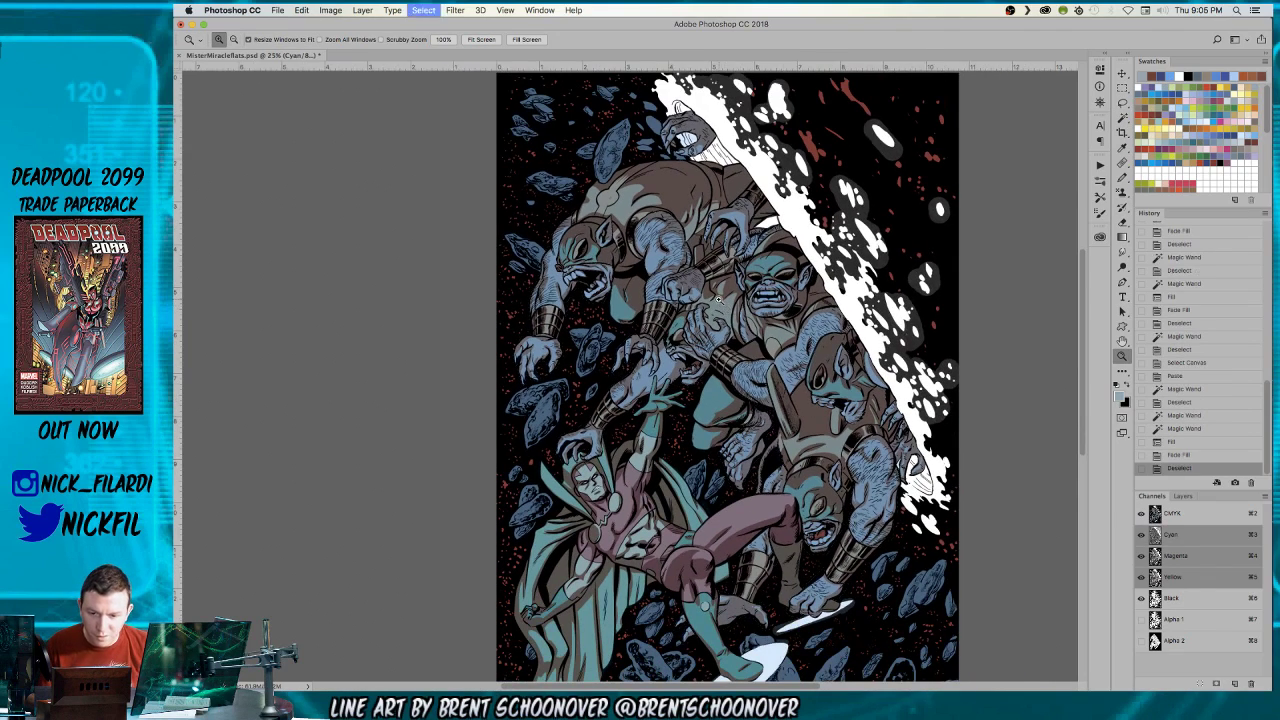
pyautogui.hotkey('ctrl', 'd')
# - Select only the lit tone of the creatures' skin, tint it with the same light blue as a faded fill, and deselect
pyautogui.press('w')
pyautogui.click(660, 258)
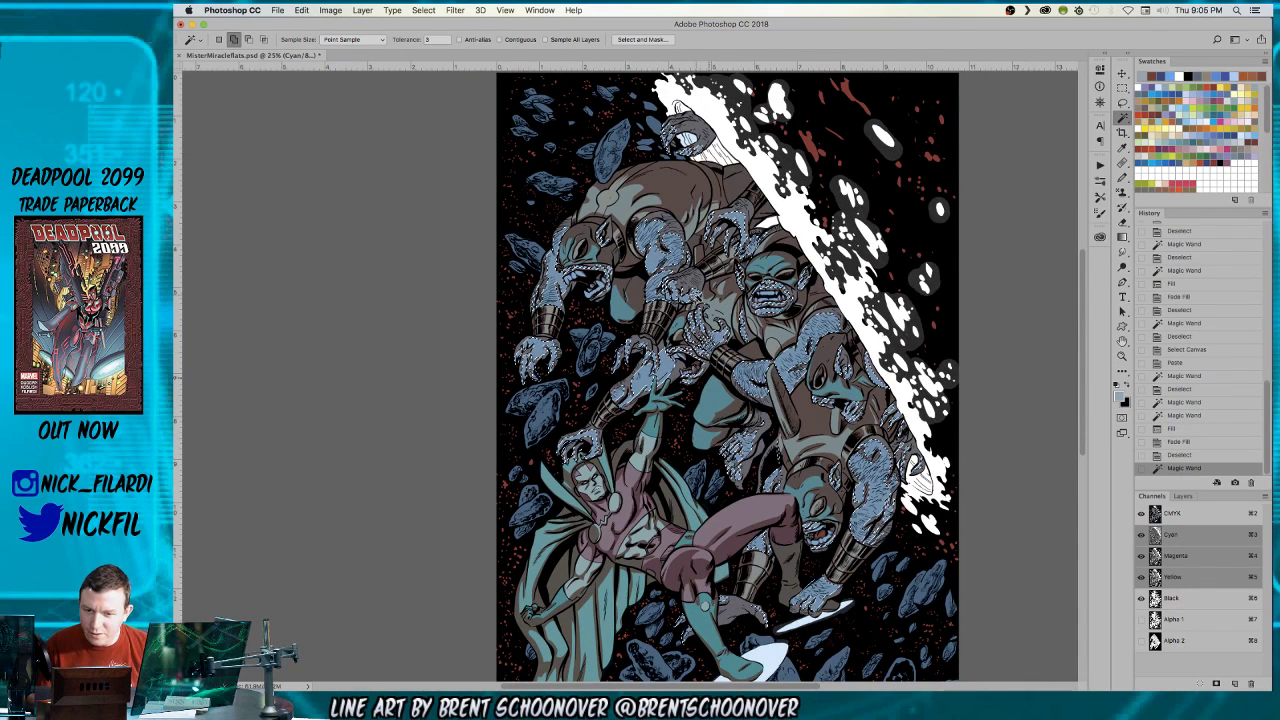
pyautogui.hotkey('alt', 'BackSpace')
pyautogui.hotkey('ctrl', 'd')
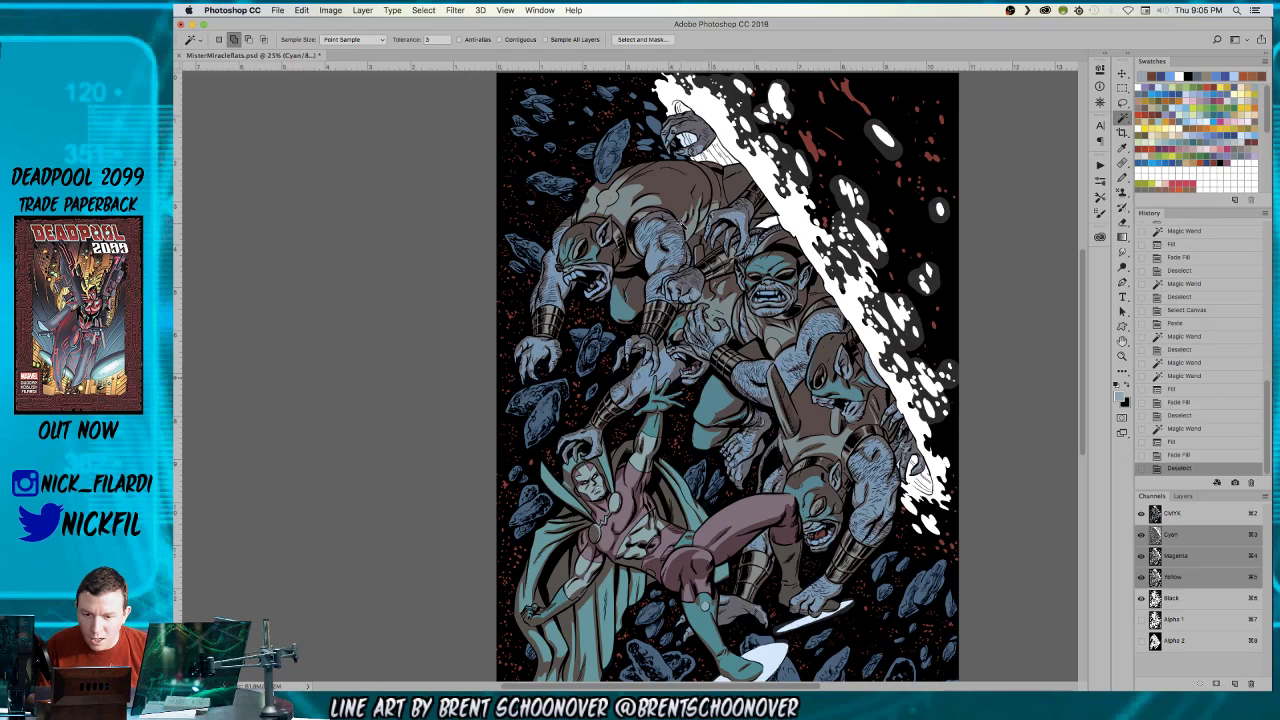
# - Select the lit and shaded brown costume areas on the creatures' torsos with the Magic Wand
pyautogui.click(686, 145)
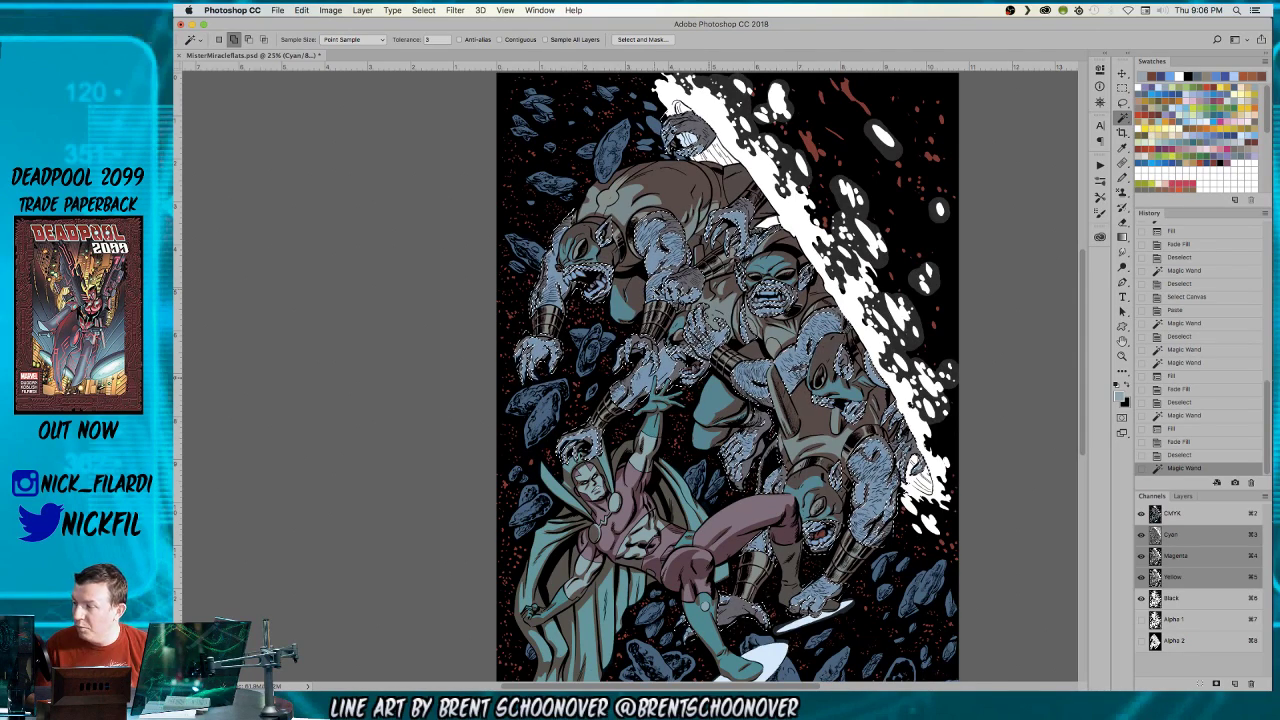
pyautogui.press('super+d')
pyautogui.keyDown('super'); pyautogui.click(693, 190); pyautogui.keyUp('super')
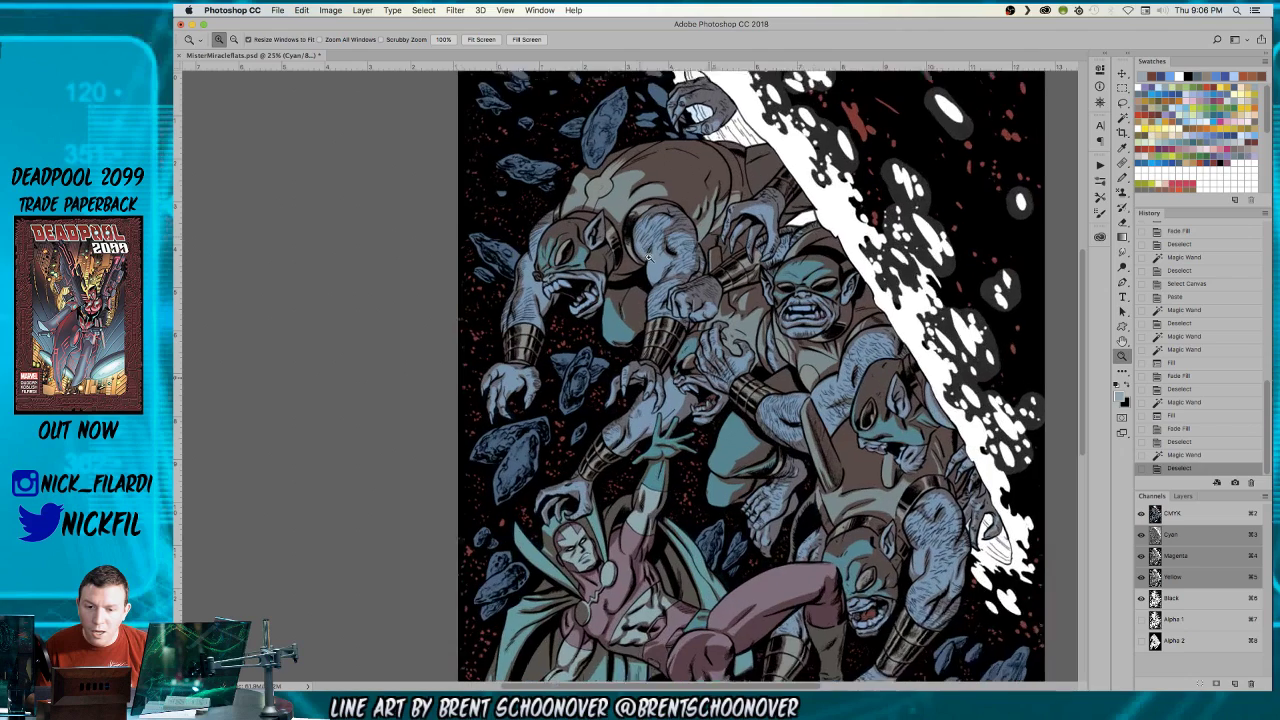
pyautogui.click(693, 190)
pyautogui.click(702, 250)
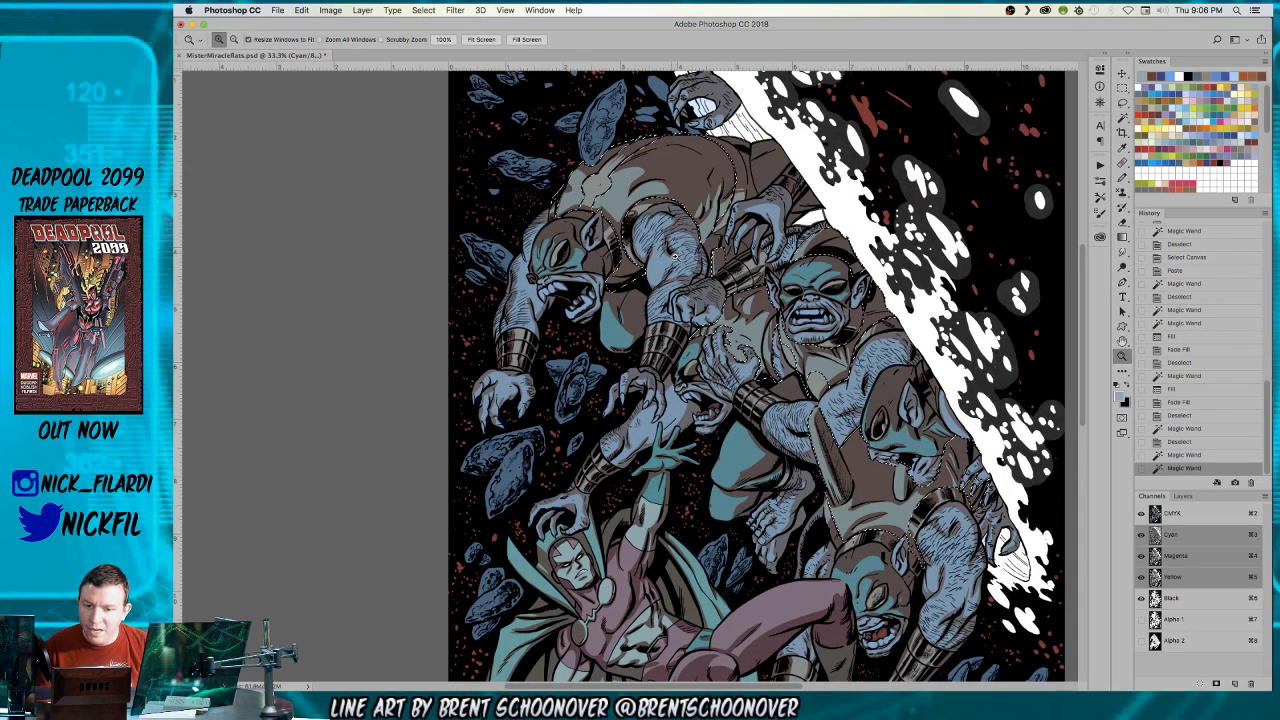
pyautogui.keyDown('alt'); pyautogui.keyDown('super'); pyautogui.click(704, 261); pyautogui.keyUp('super'); pyautogui.keyUp('alt')
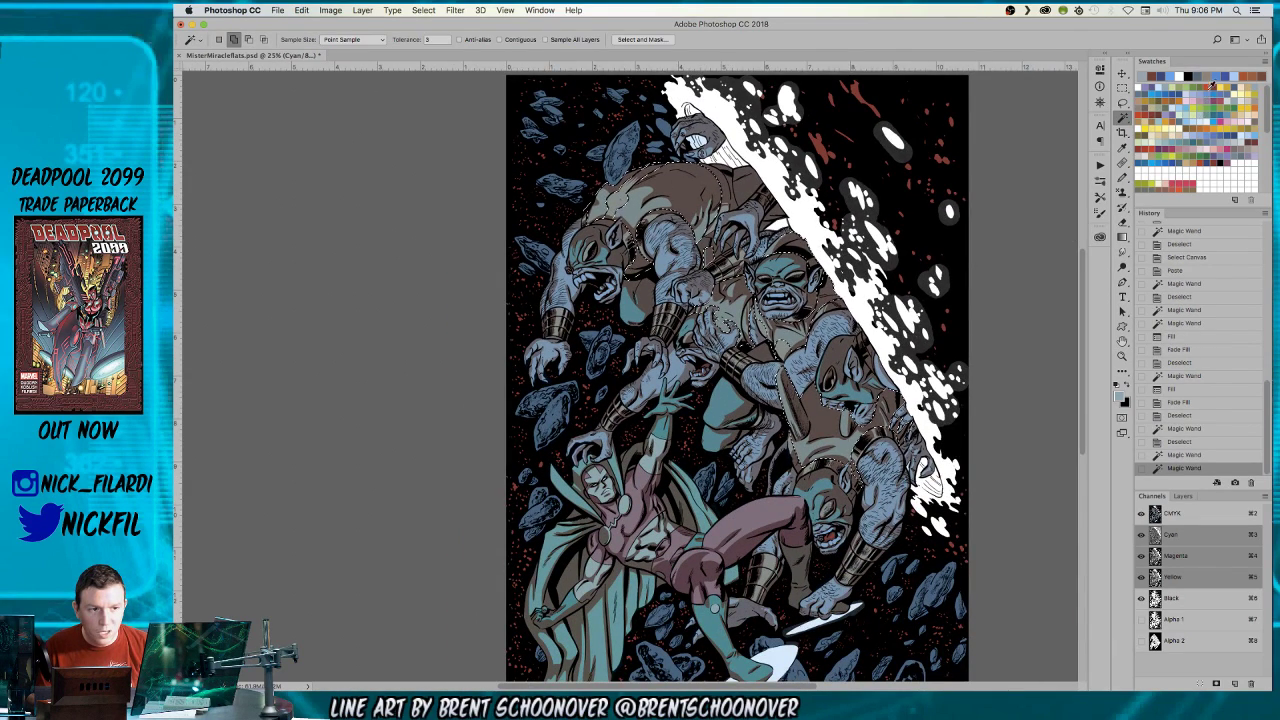
# - Fill the selected costume areas with orange-red, fade the fill to 5% opacity and deselect
pyautogui.click(1208, 87)
pyautogui.hotkey('alt', 'BackSpace')
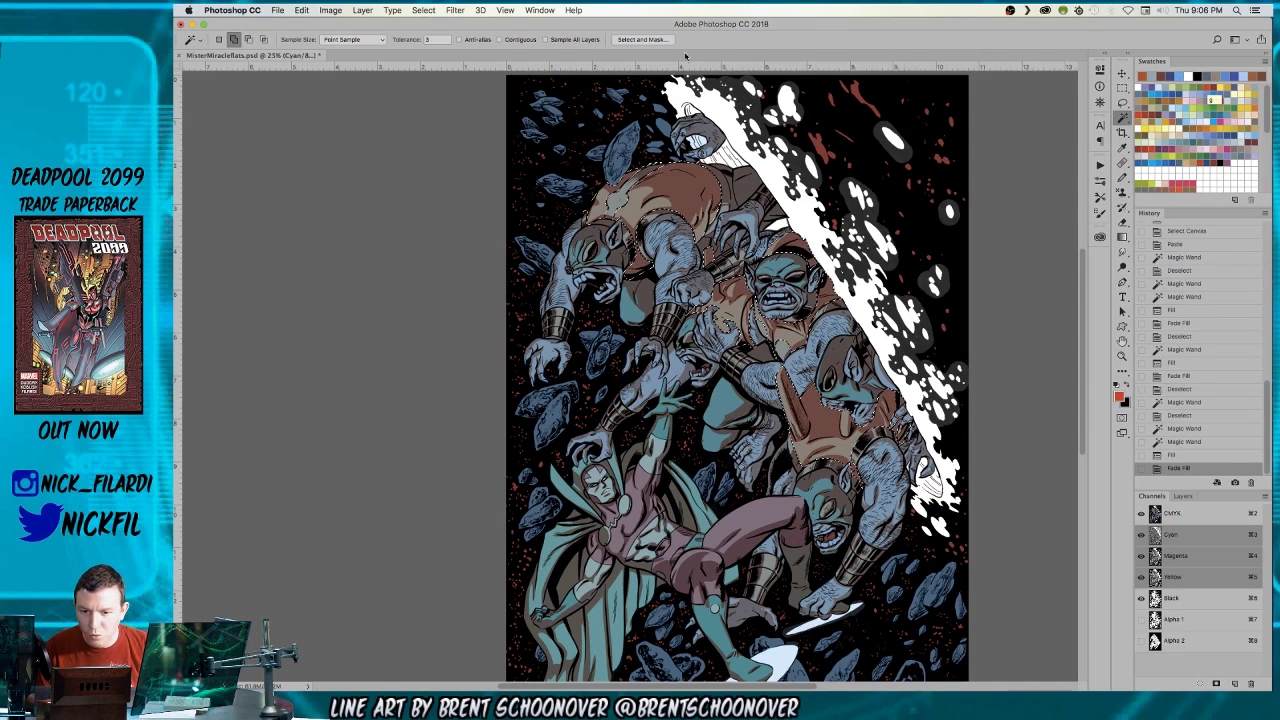
pyautogui.press('shift+super+f')
pyautogui.write('10')
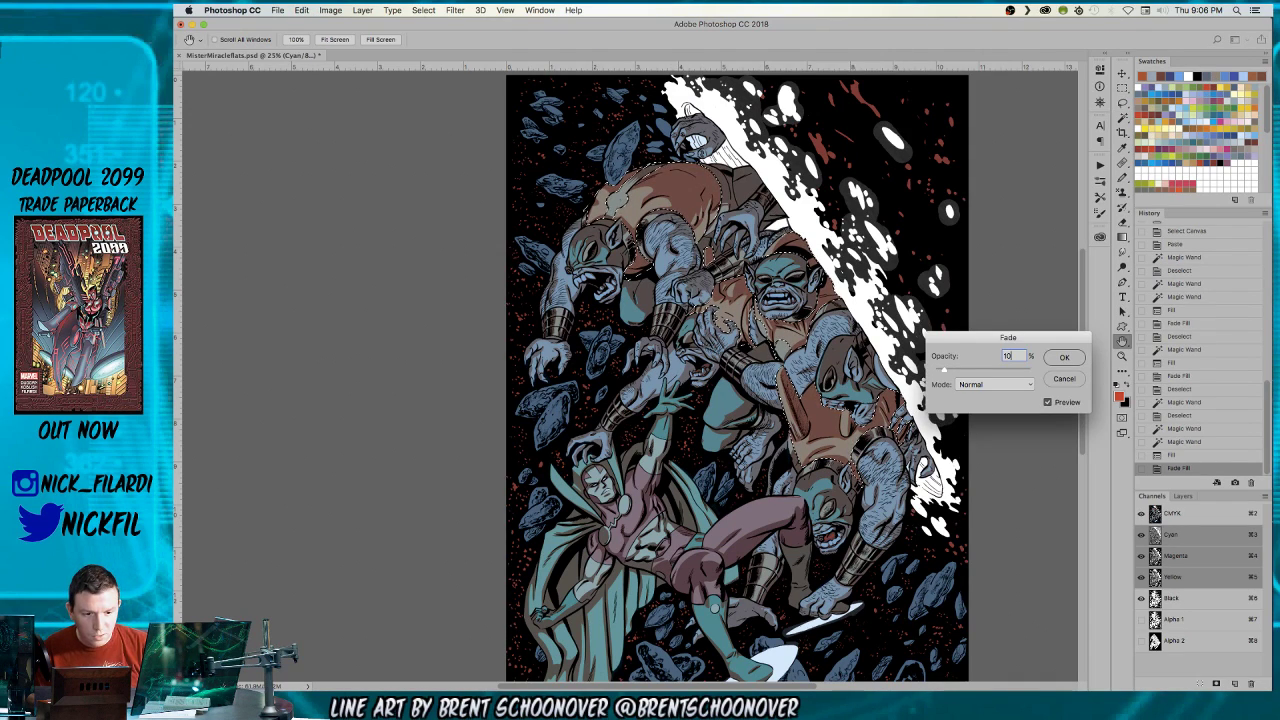
pyautogui.write('15')
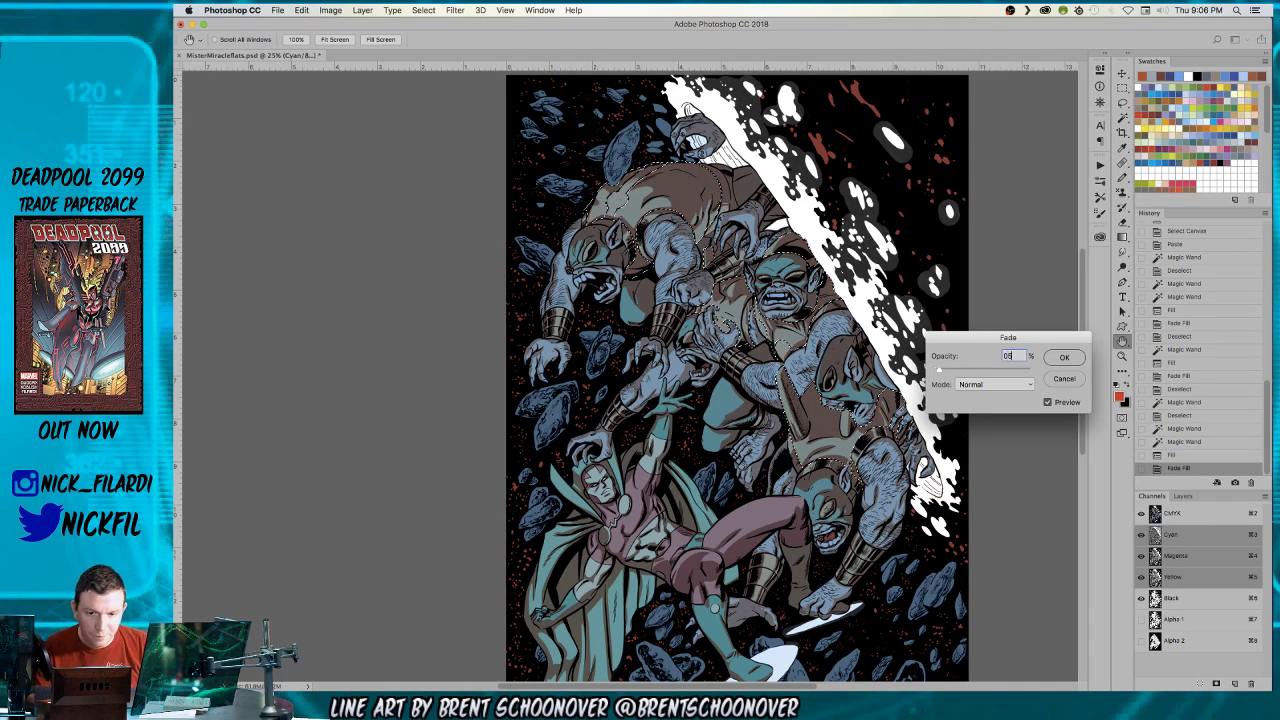
pyautogui.press('Return')
pyautogui.press('super+d')
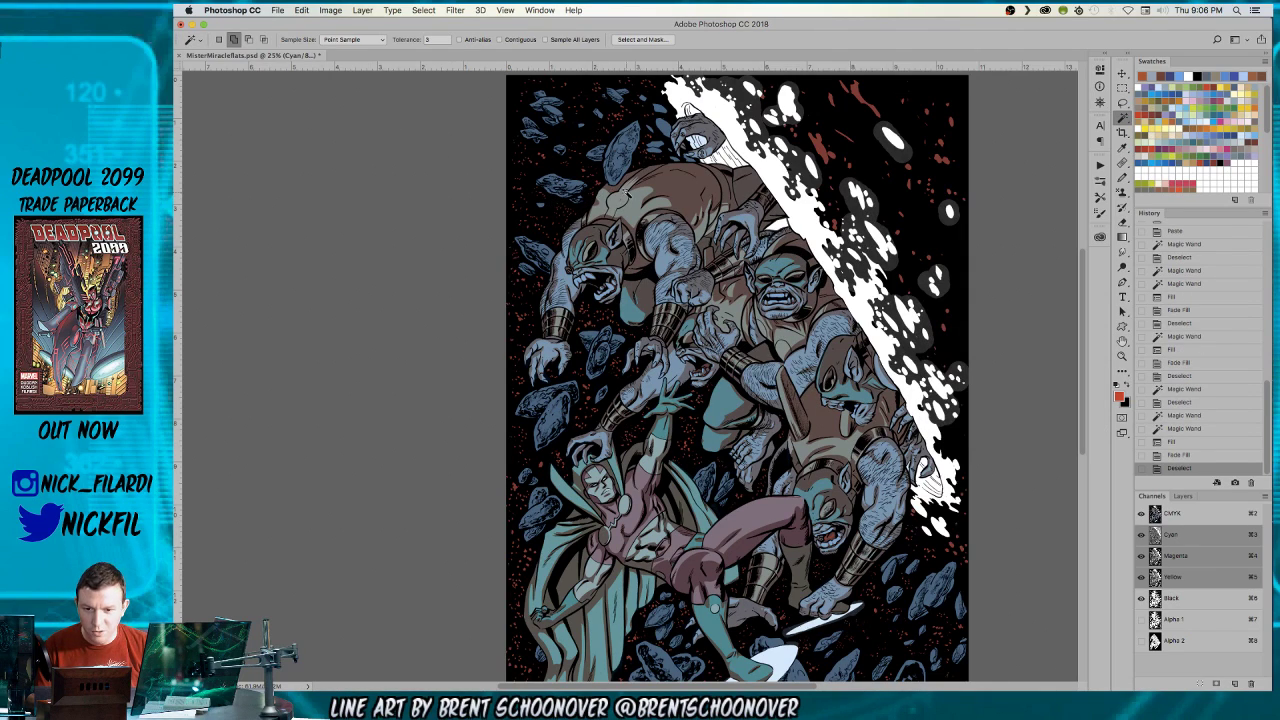
# - Select the creatures' wristbands and costume trim, tint them with a faded 0C 50M 100Y 0K orange fill, and deselect
pyautogui.keyDown('shift'); pyautogui.click(620, 200); pyautogui.keyUp('shift')
pyautogui.keyDown('shift'); pyautogui.click(855, 560); pyautogui.keyUp('shift')
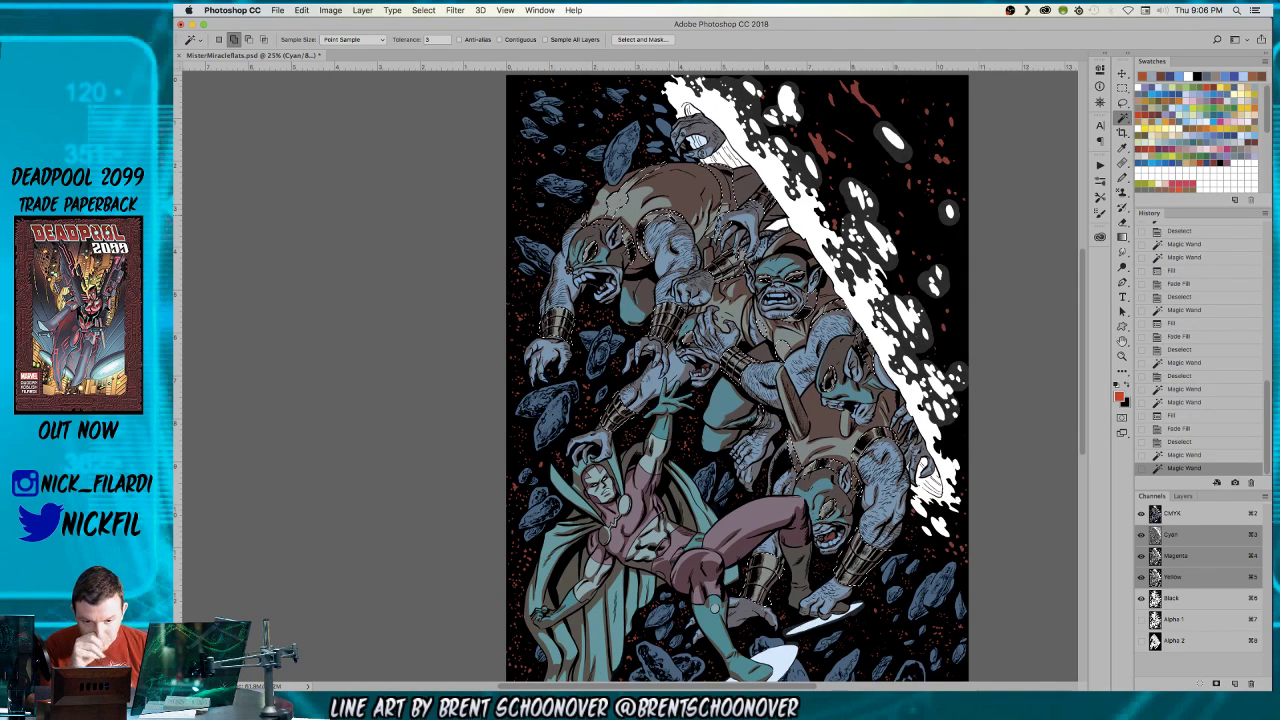
pyautogui.click(1168, 118)
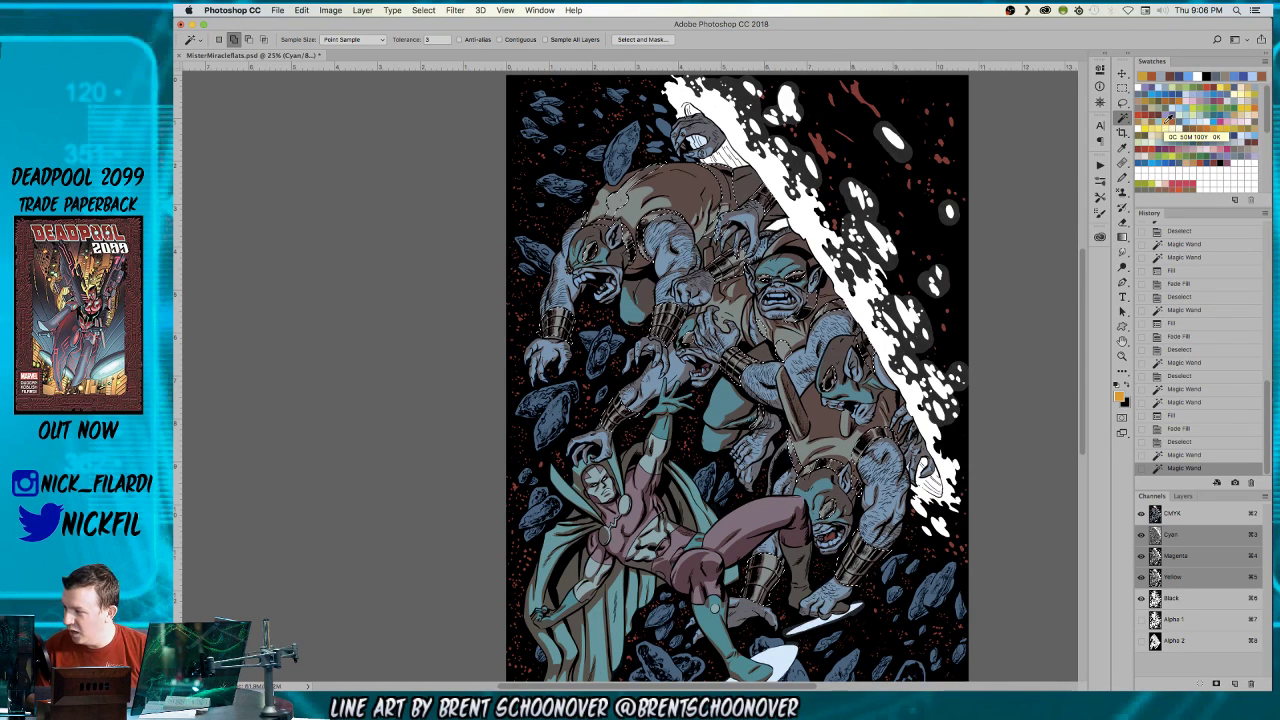
pyautogui.hotkey('alt', 'BackSpace')
pyautogui.press('super+d')
# - Select the creatures' lit and shaded brown costume areas and tint them with a faded fill of the same orange
pyautogui.click(633, 200)
pyautogui.click(886, 430)
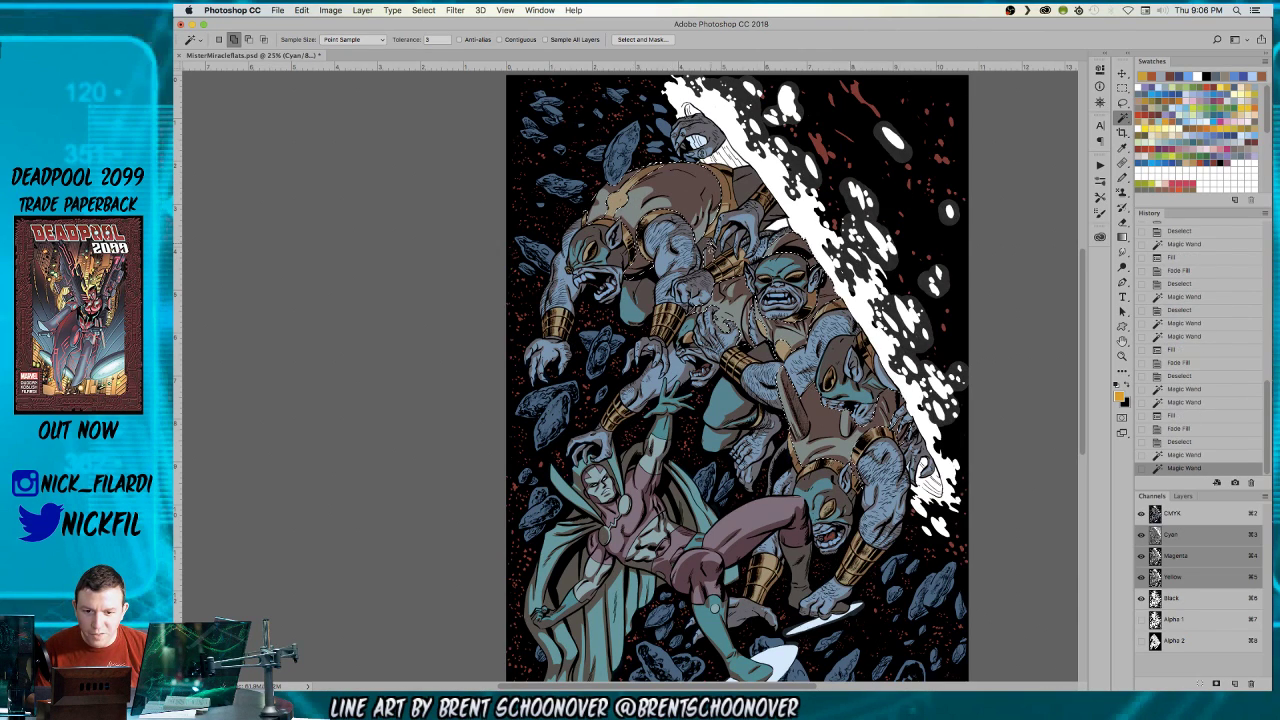
pyautogui.scroll(-3, 886, 430)
pyautogui.hscroll(2, 886, 430)
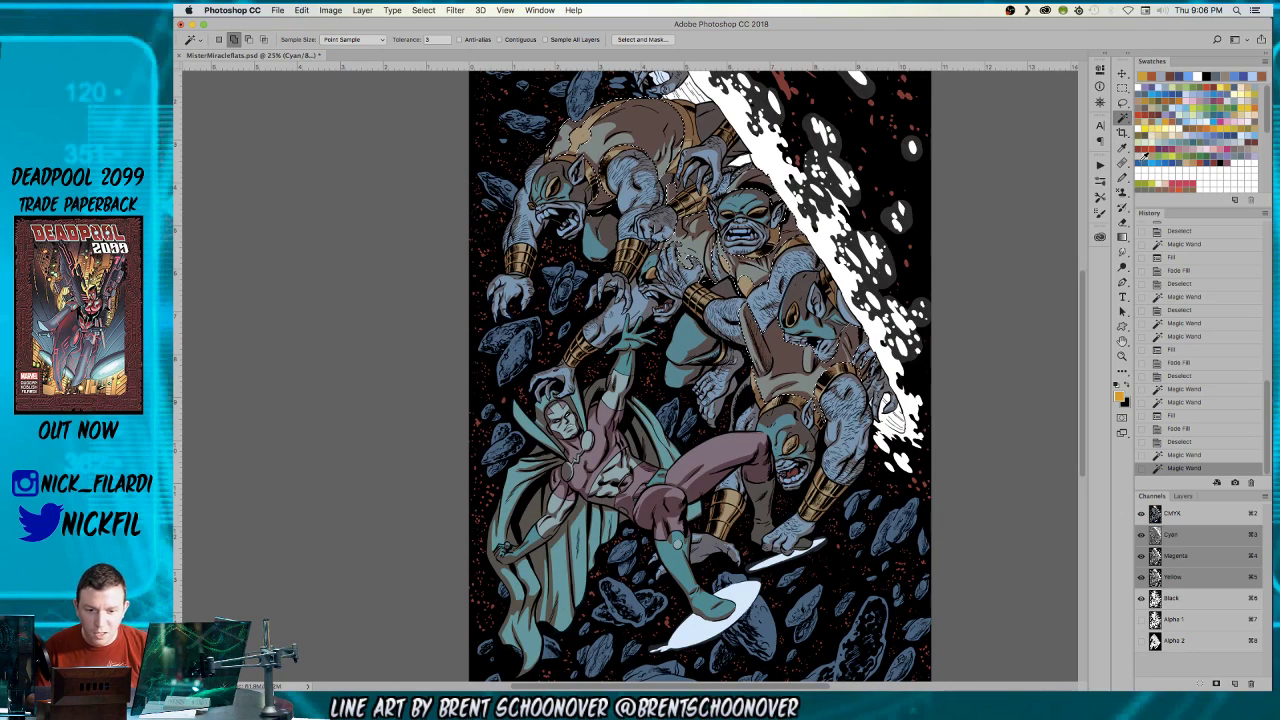
pyautogui.hotkey('alt', 'BackSpace')
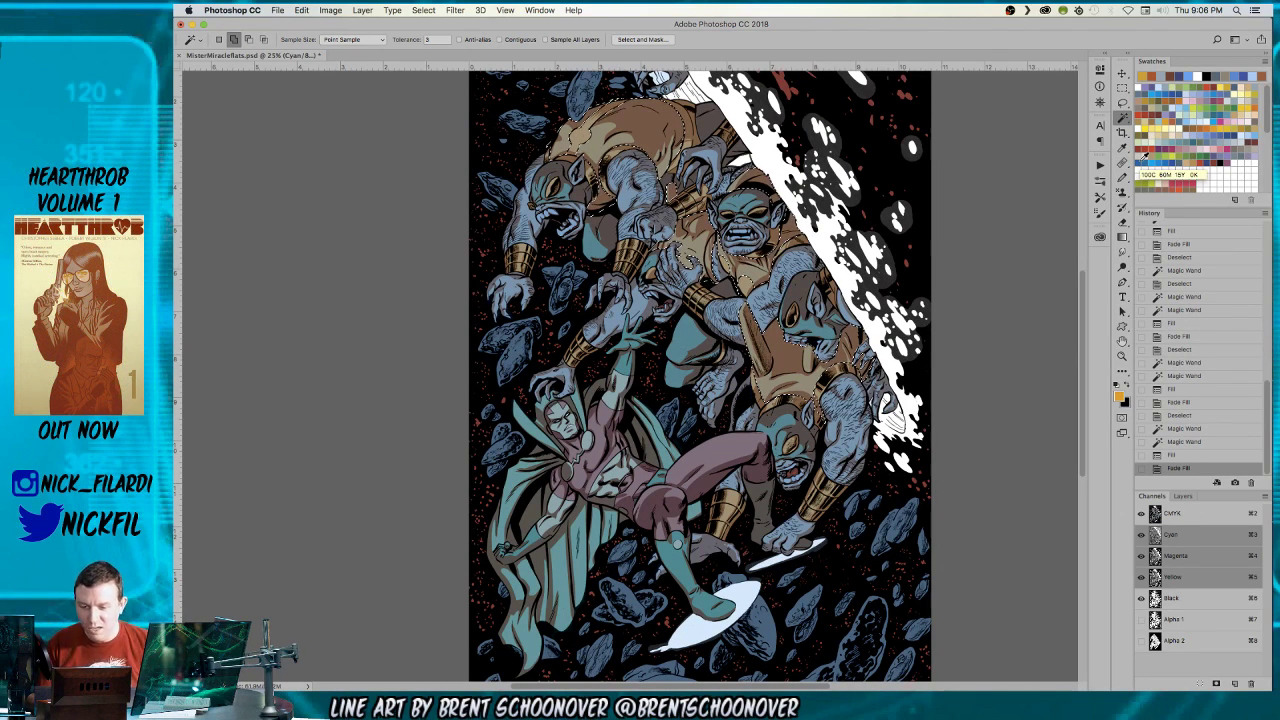
# - Select the lit costume areas on the creatures' torsos, lighten them with a faded white fill, and deselect
pyautogui.press('super+d')
pyautogui.click(602, 147)
pyautogui.press('d')
pyautogui.press('x')
pyautogui.hotkey('alt', 'BackSpace')
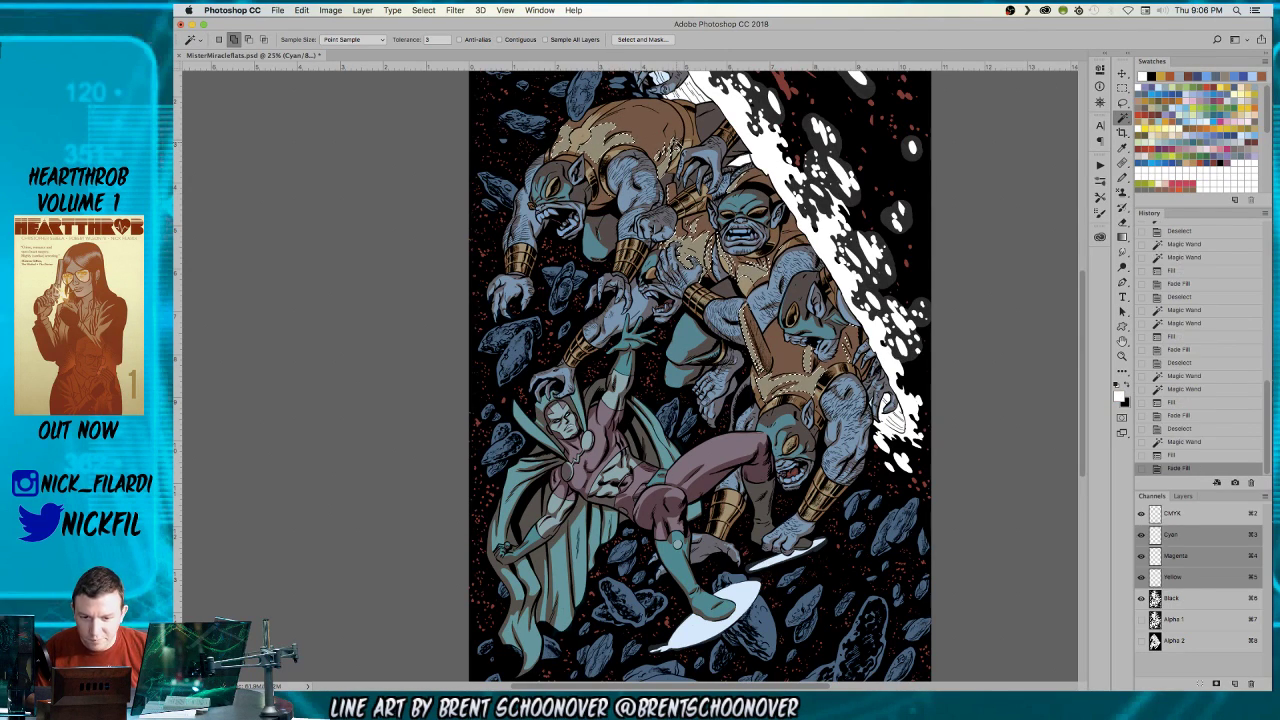
pyautogui.press('super+d')
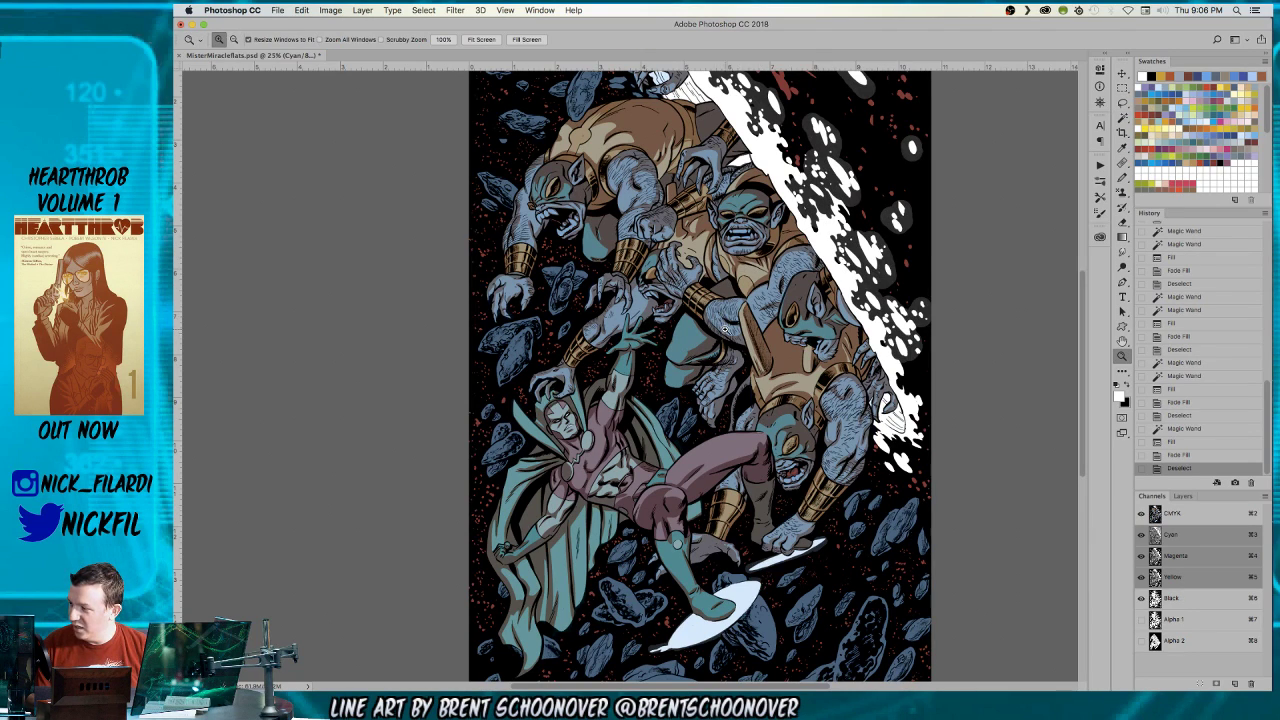
# - Select the creatures' gold eyes, emblems and wristband highlights, tint them with a faded pale yellow fill, and deselect
pyautogui.click(715, 207)
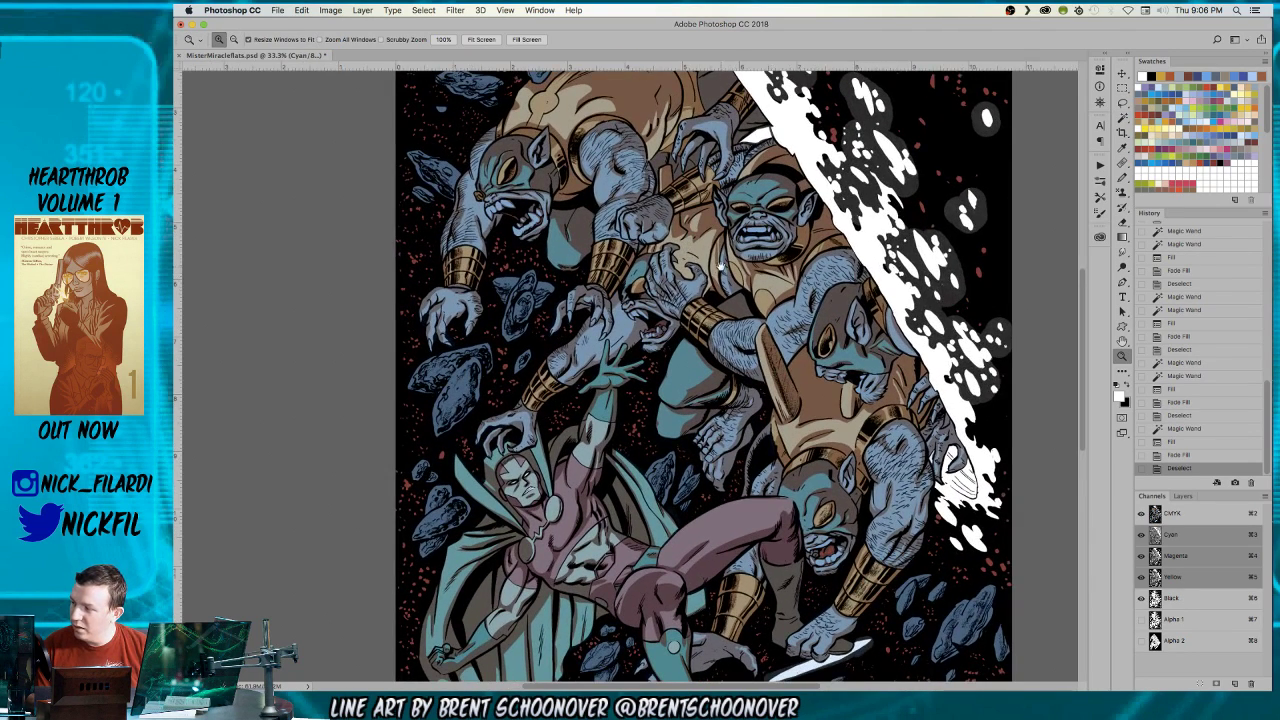
pyautogui.press('w')
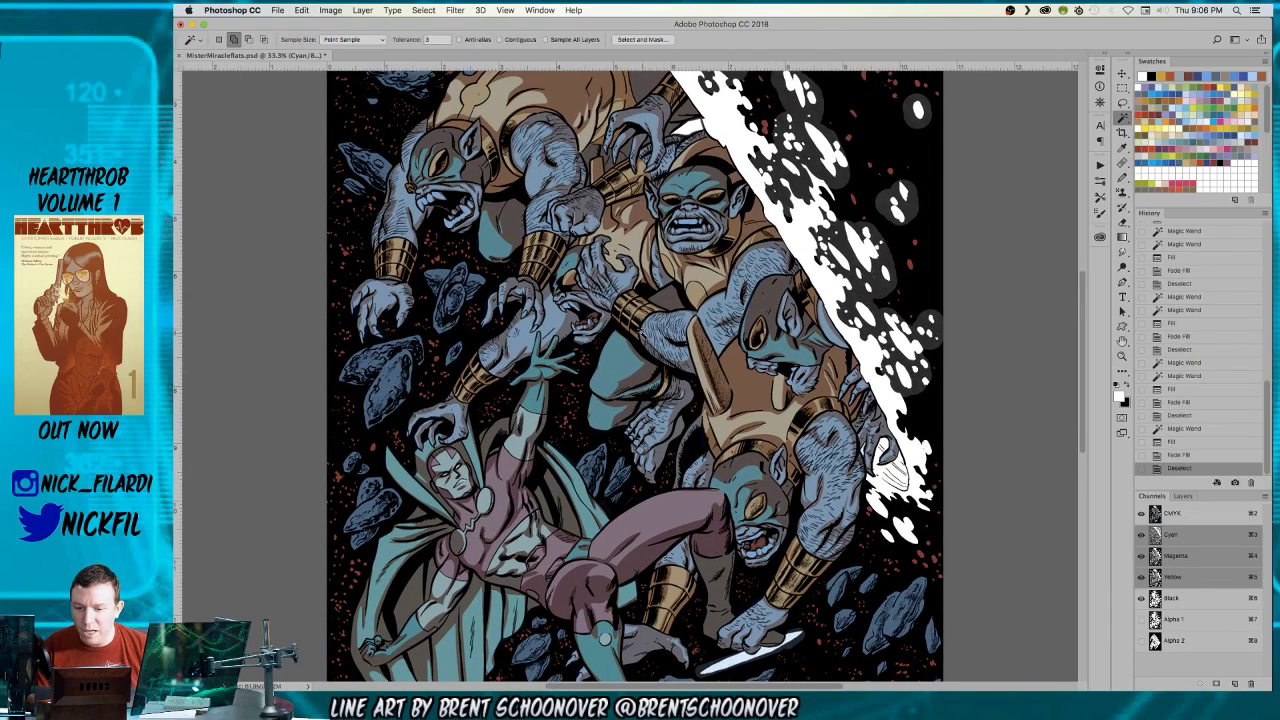
pyautogui.click(638, 313)
pyautogui.moveTo(638, 313); pyautogui.dragTo(656, 340)
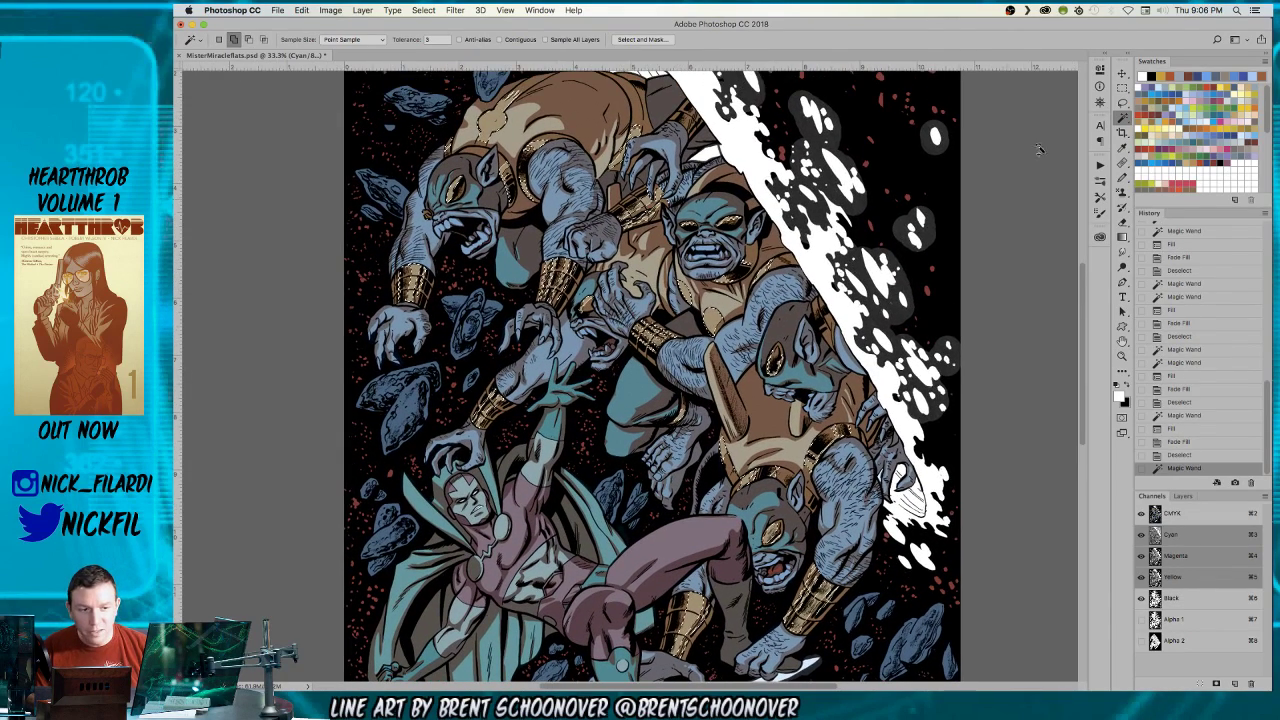
pyautogui.click(1160, 128)
pyautogui.hotkey('alt', 'BackSpace')
pyautogui.press('super+d')
# - Brighten the same gold highlights with further faded pale yellow fills, then deselect
pyautogui.press('z')
pyautogui.keyDown('alt'); pyautogui.click(692, 241); pyautogui.keyUp('alt')
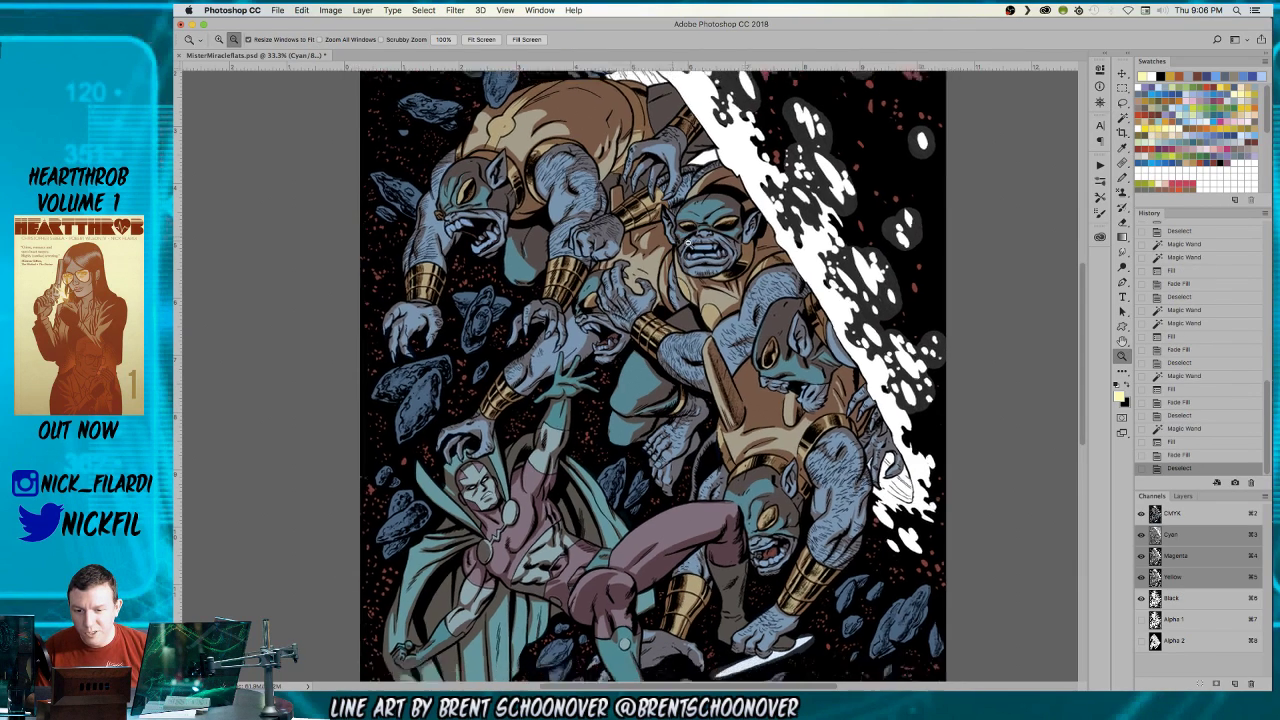
pyautogui.hotkey('alt', 'BackSpace')
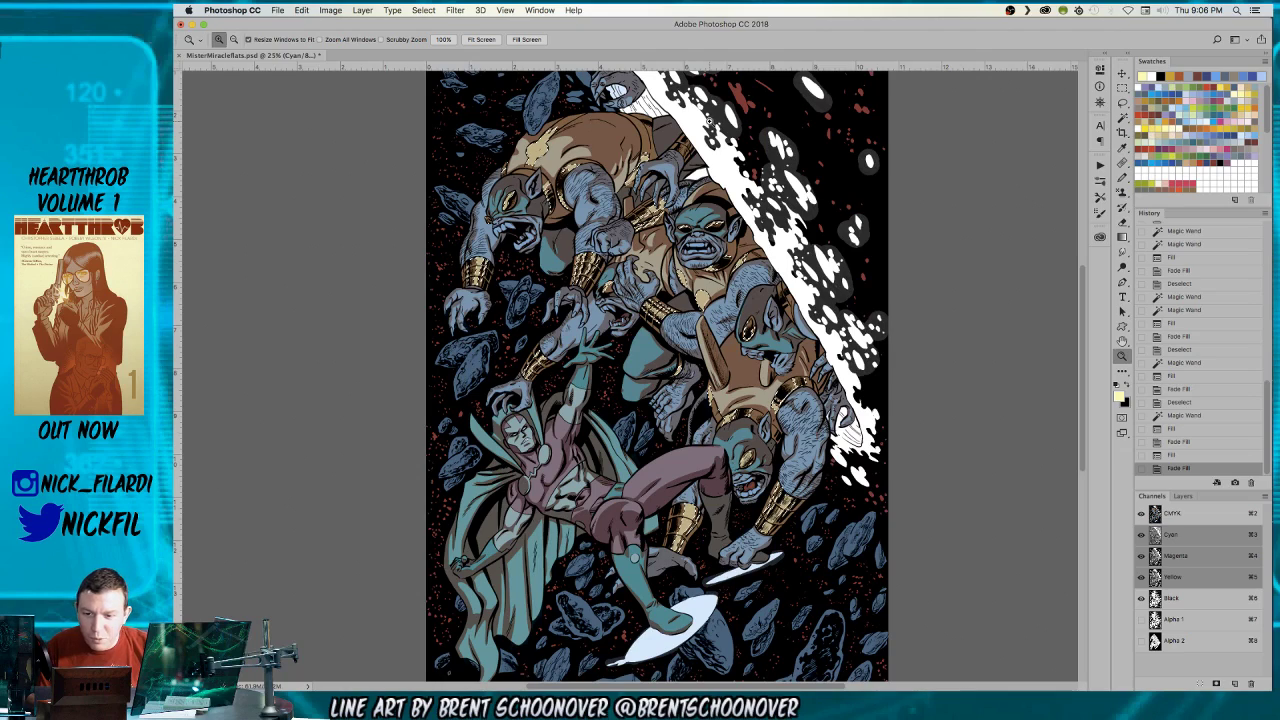
pyautogui.hotkey('ctrl', 'd')
pyautogui.keyDown('alt'); pyautogui.click(621, 171); pyautogui.keyUp('alt')
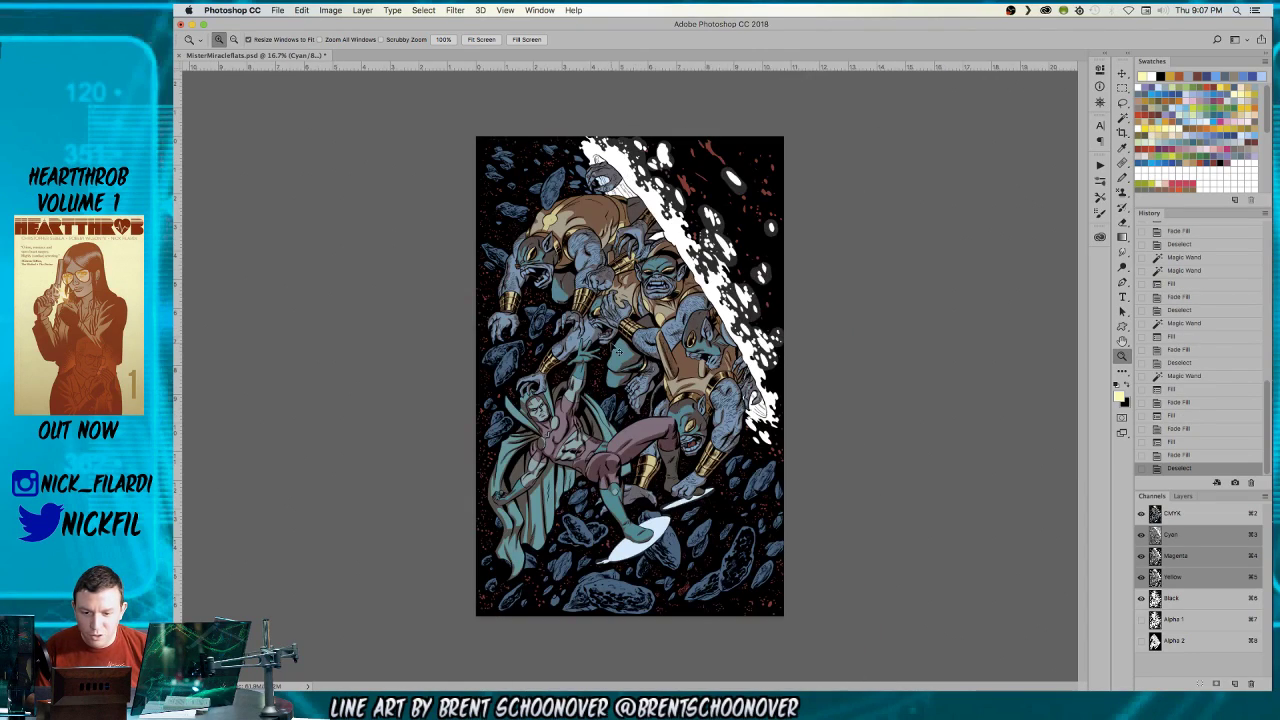
# - Select the creatures' wristbands and gold trim, tint them with a faded 0C 50M 100Y 0K orange fill, and deselect
pyautogui.click(649, 275)
pyautogui.press('w')
pyautogui.click(620, 292)
pyautogui.keyDown('shift'); pyautogui.click(651, 295); pyautogui.keyUp('shift')
pyautogui.press('z')
pyautogui.keyDown('alt'); pyautogui.click(652, 295); pyautogui.keyUp('alt')
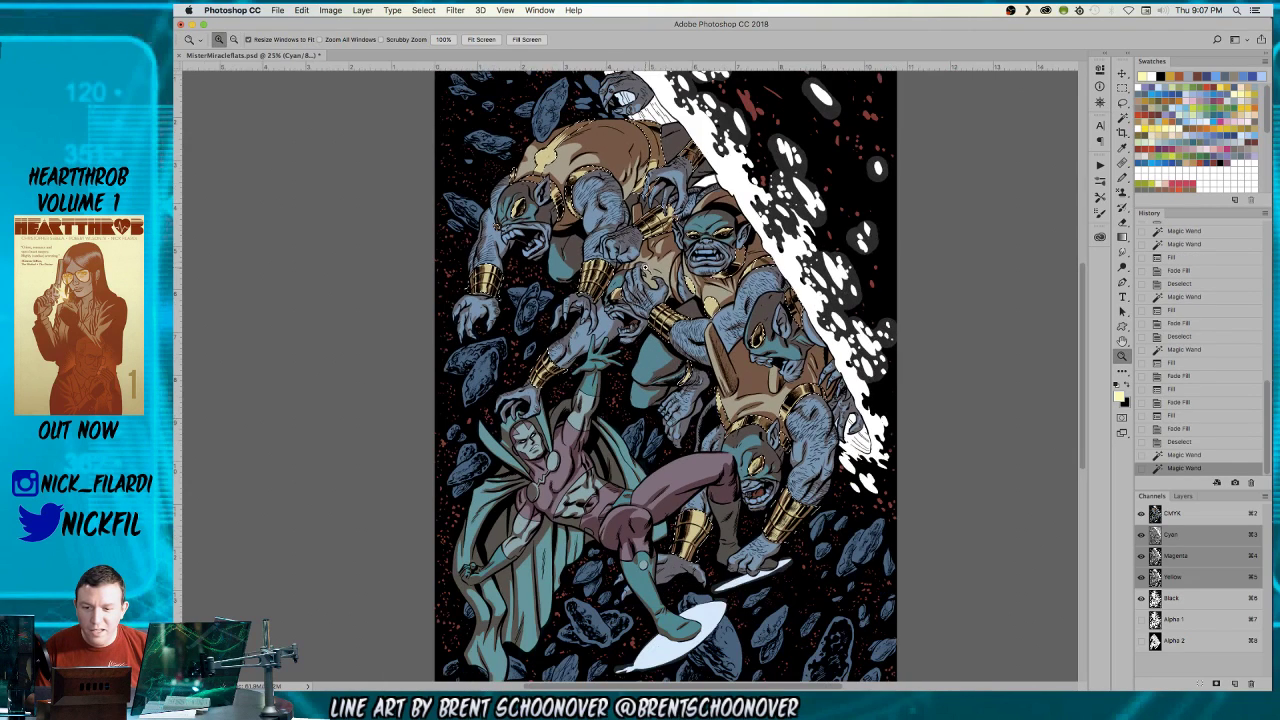
pyautogui.click(1167, 118)
pyautogui.hotkey('alt', 'BackSpace')
pyautogui.press('super+shift+f')
pyautogui.press('Return')
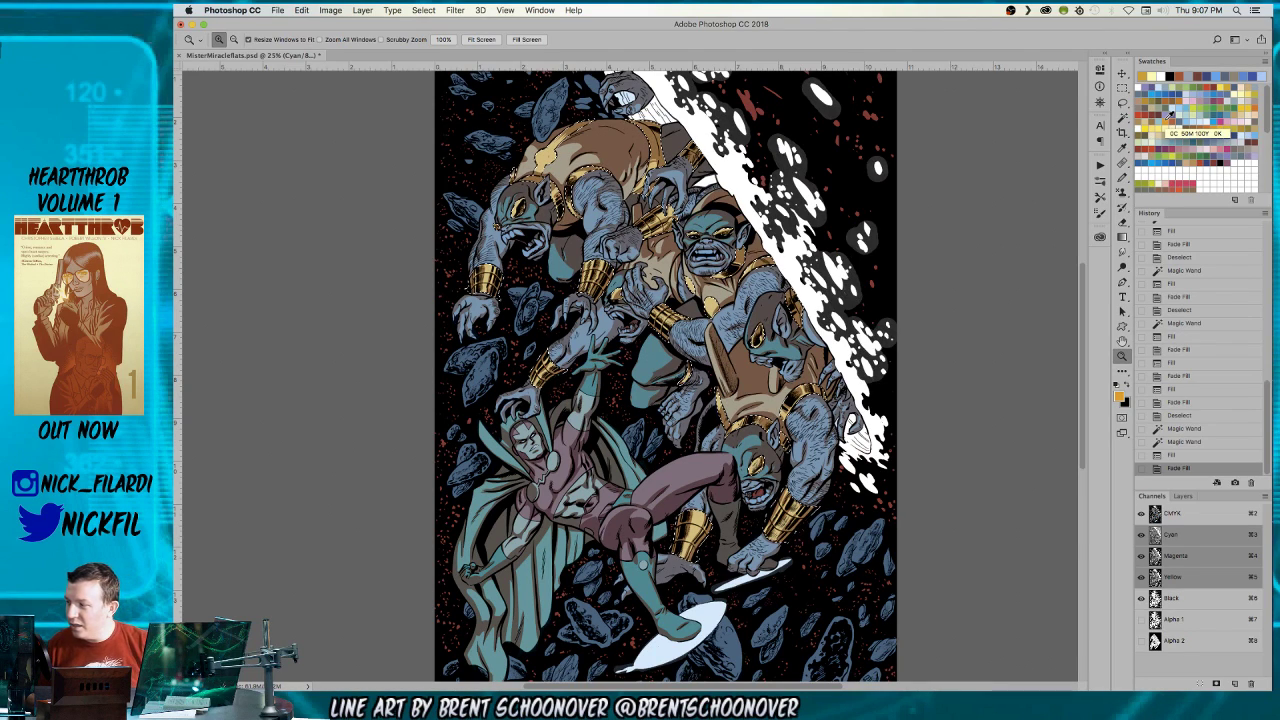
pyautogui.press('super+d')
# - Select the creatures' lit and shaded brown costumes, warm them with a faded fill of the same orange, and deselect
pyautogui.press('w')
pyautogui.click(760, 391)
pyautogui.click(775, 399)
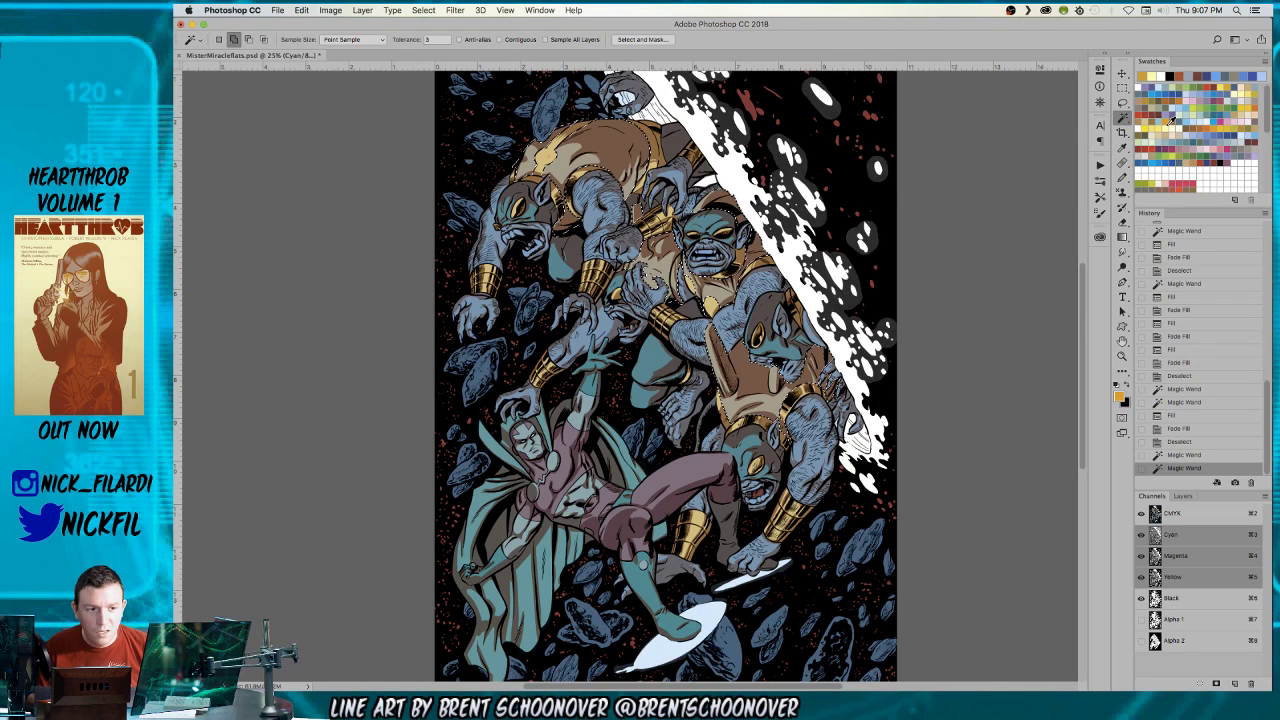
pyautogui.hotkey('alt', 'BackSpace')
pyautogui.press('super+d')
# - Select the teal masks and trunks of the creatures, tint them with a faded olive green fill, and deselect
pyautogui.click(830, 235)
pyautogui.keyDown('shift'); pyautogui.click(830, 235); pyautogui.keyUp('shift')
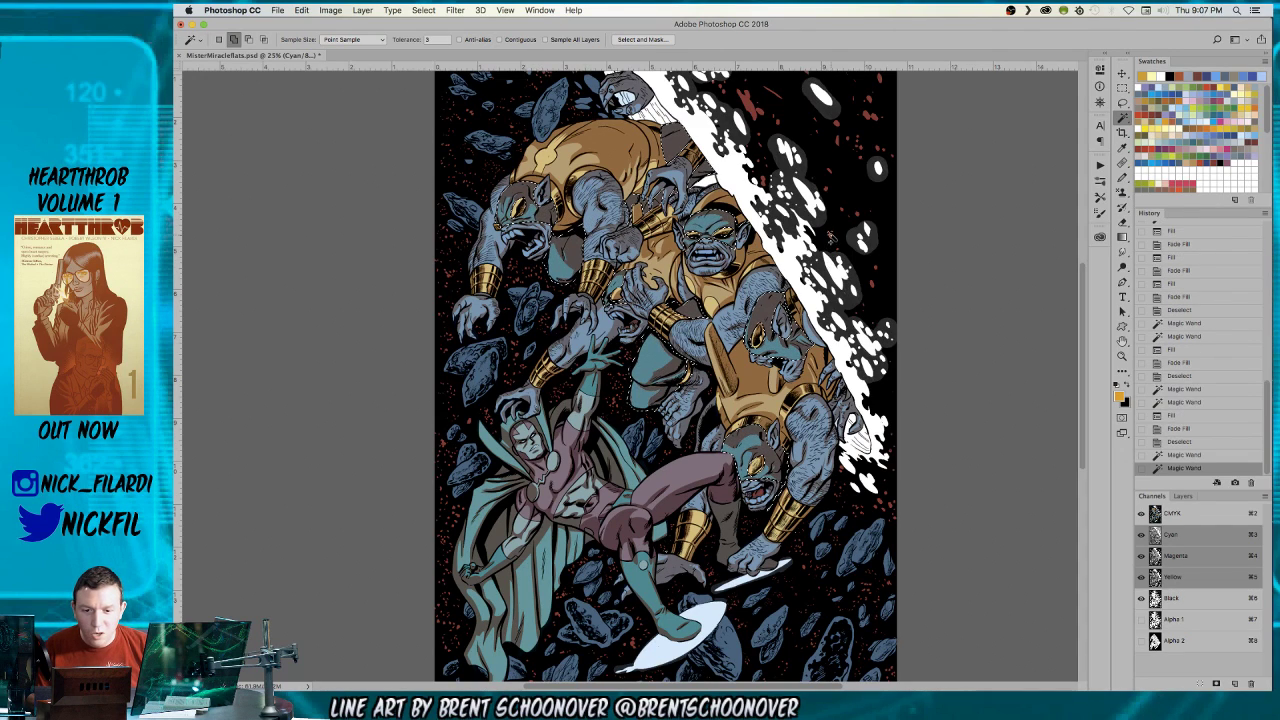
pyautogui.click(1200, 87)
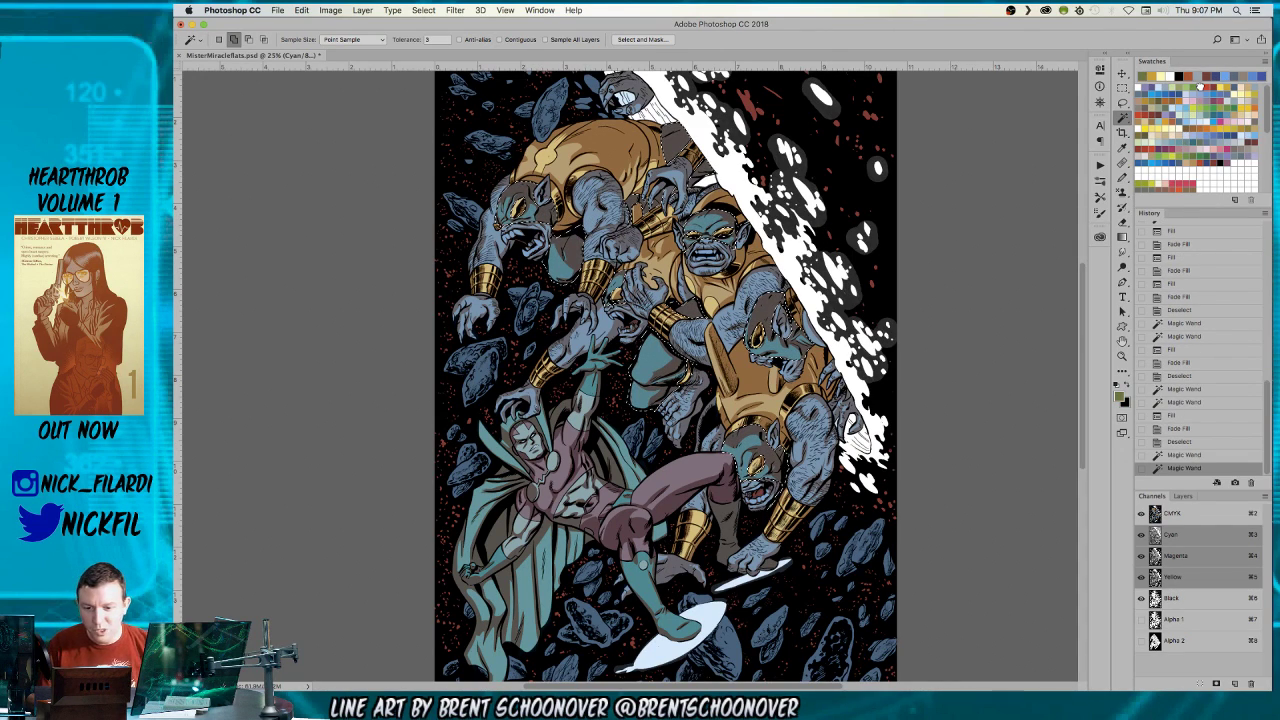
pyautogui.hotkey('alt', 'BackSpace')
pyautogui.press('super+d')
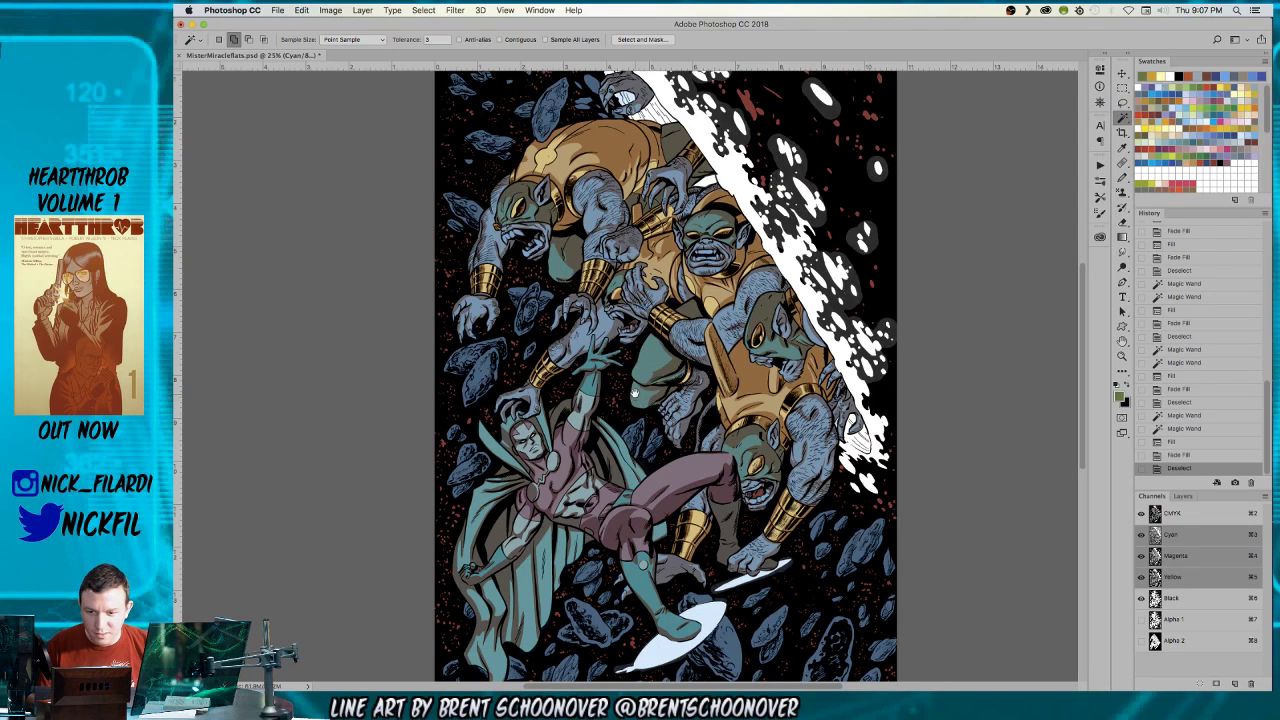
# - Select the creatures' blue skin, lighten it with a faded white fill, and deselect
pyautogui.moveTo(634, 394); pyautogui.dragTo(638, 391)
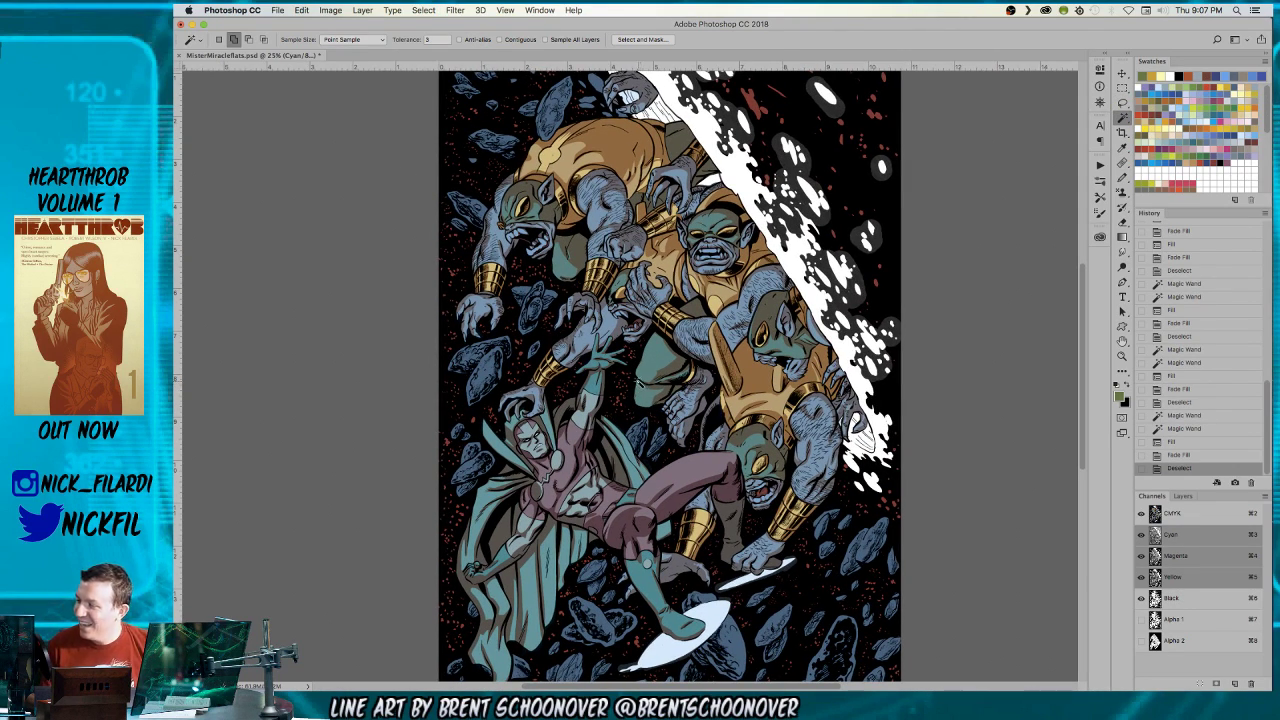
pyautogui.press('z')
pyautogui.scroll(-2, 615, 320)
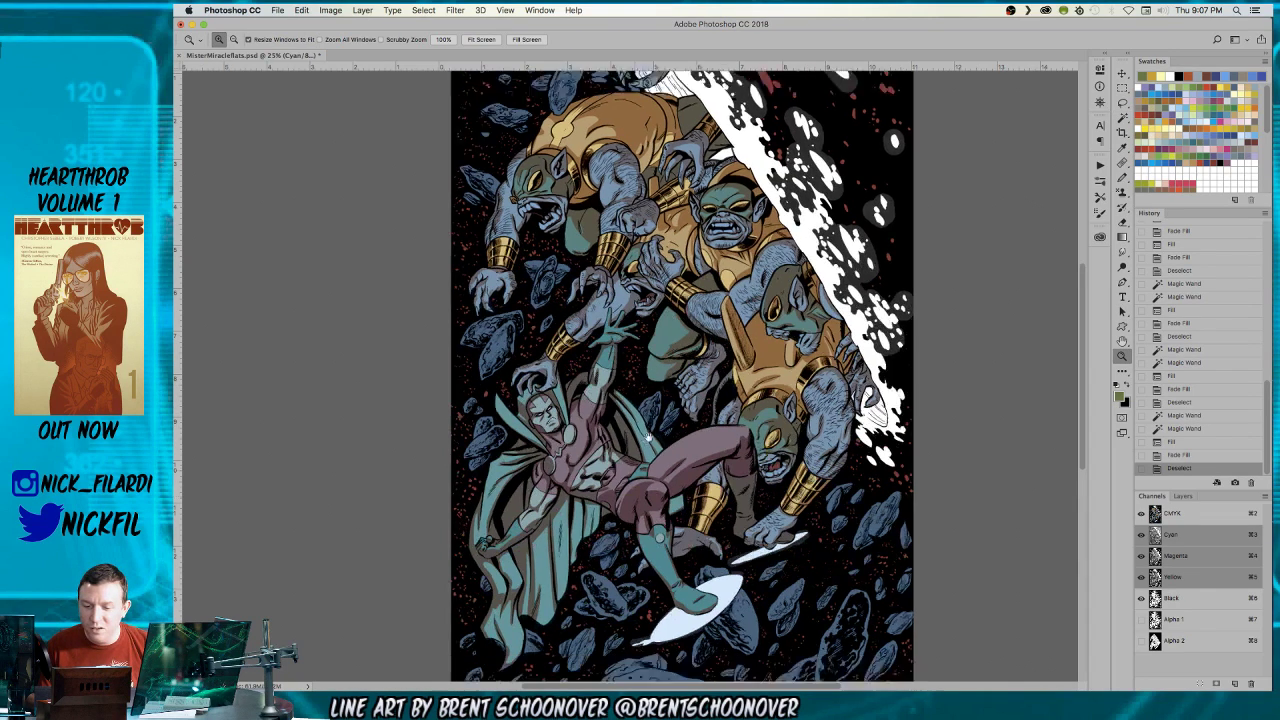
pyautogui.press('w')
pyautogui.click(603, 258)
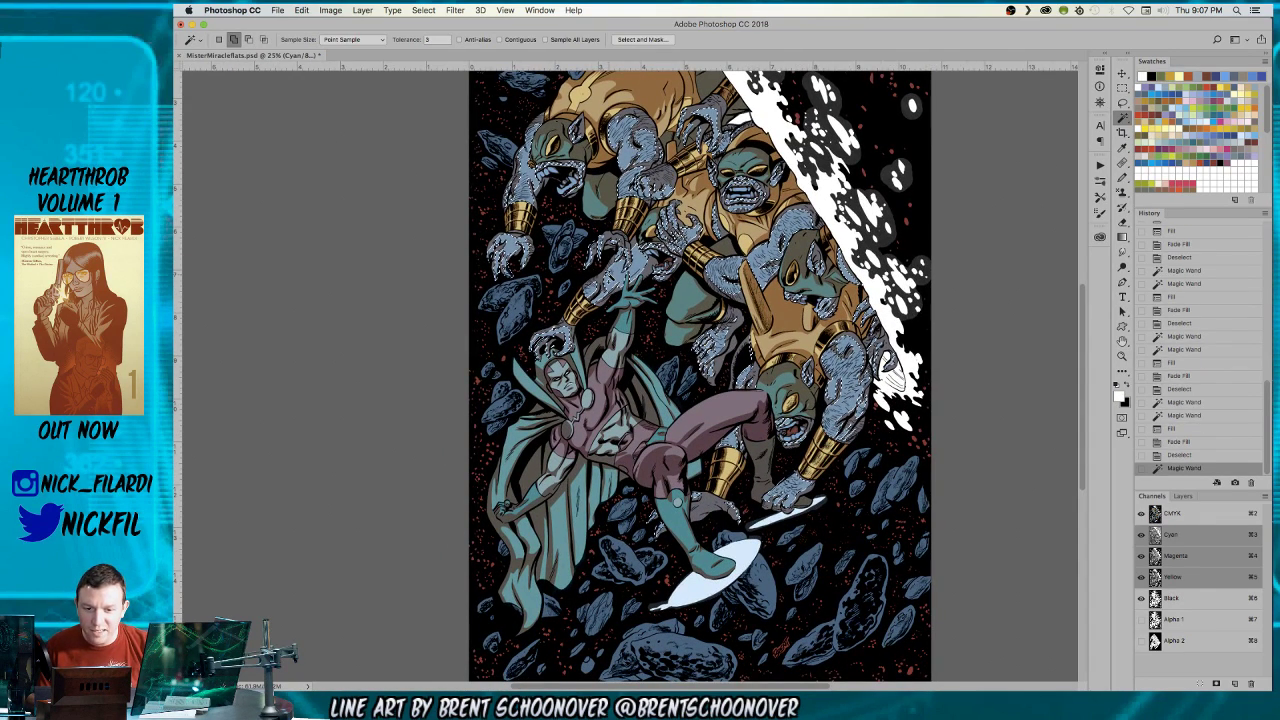
pyautogui.press('F2')
pyautogui.scroll(-2, 700, 375)
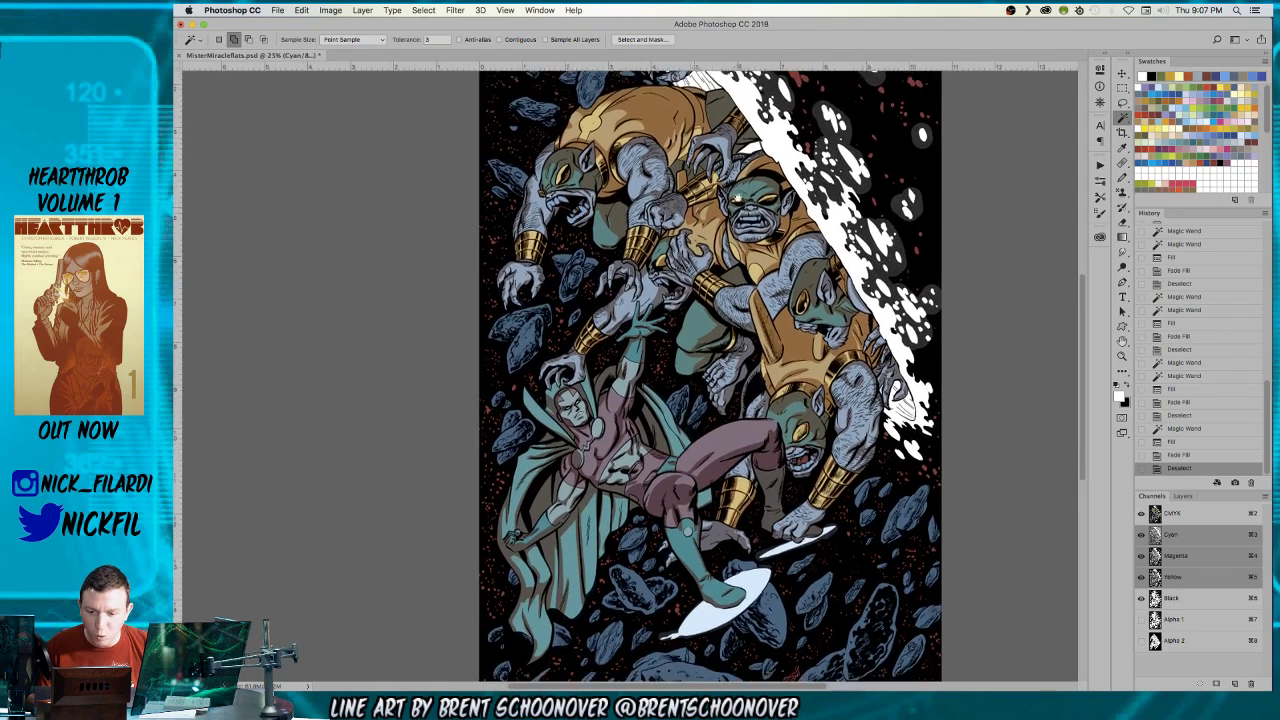
# - Select the lit and shaded purple areas of the hero's suit, tint them with a faded red fill, and deselect
pyautogui.click(622, 384)
pyautogui.click(628, 392)
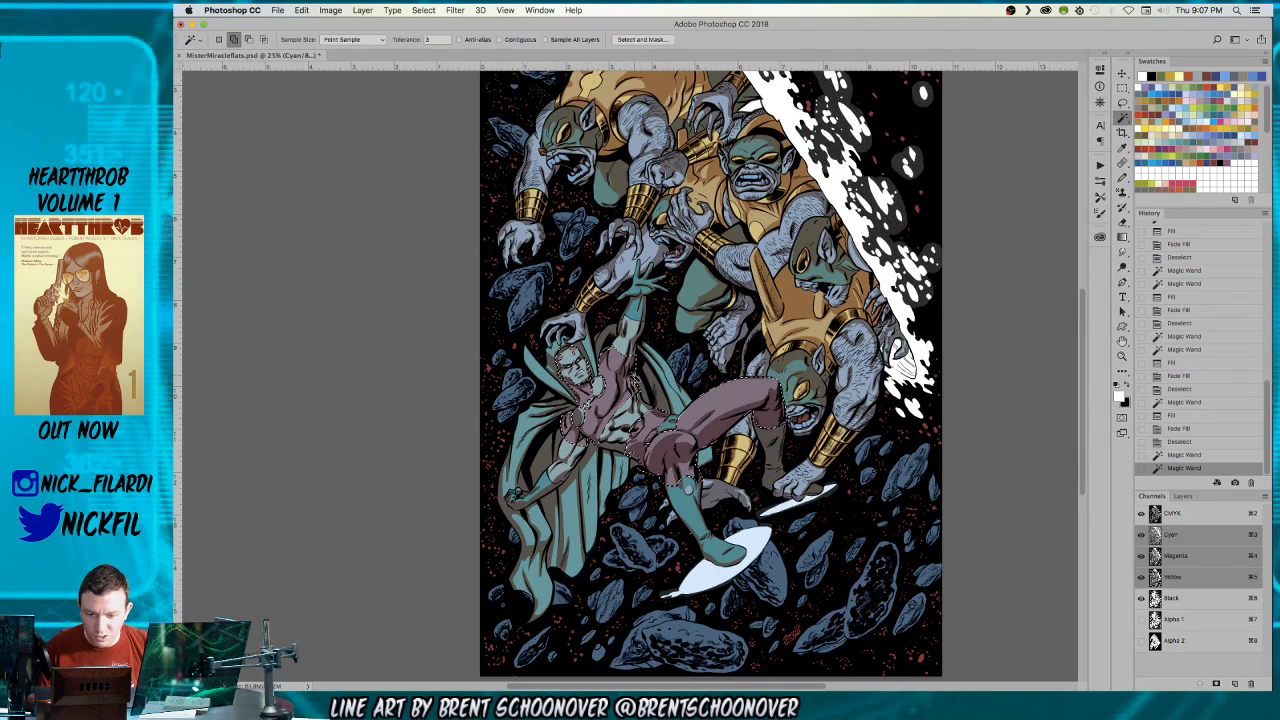
pyautogui.click(1206, 86)
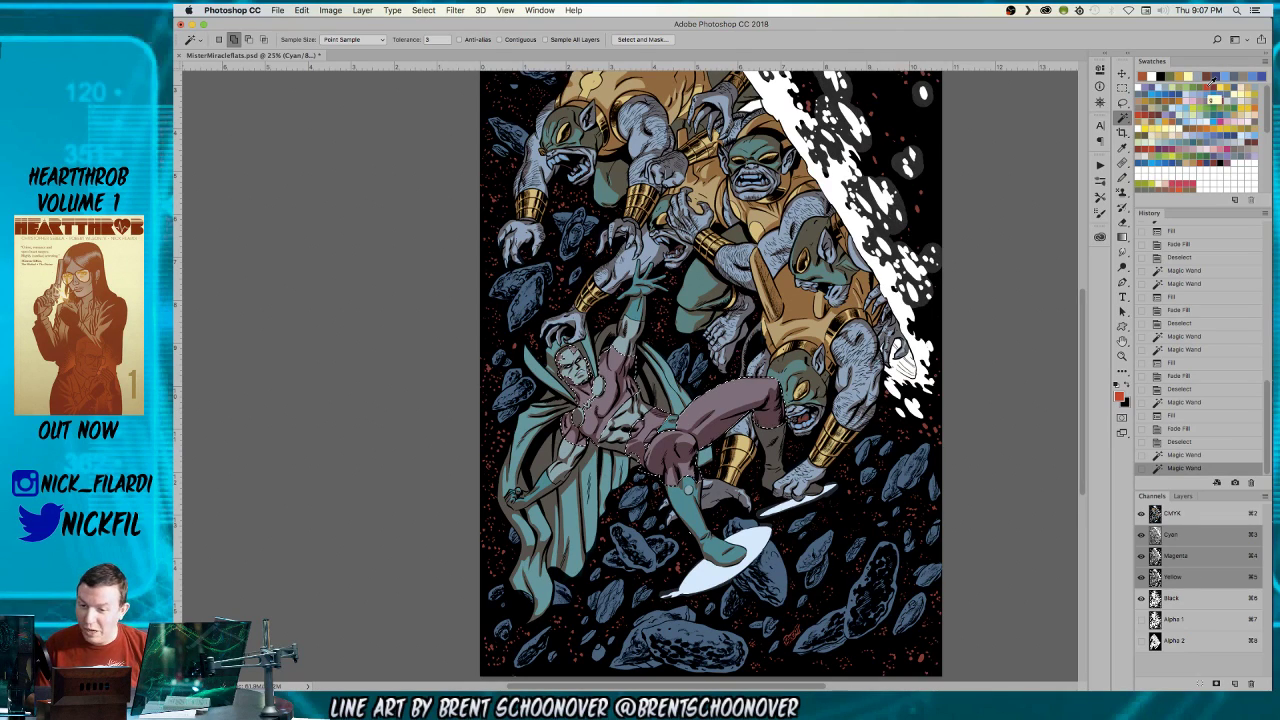
pyautogui.hotkey('alt', 'BackSpace')
pyautogui.press('super+d')
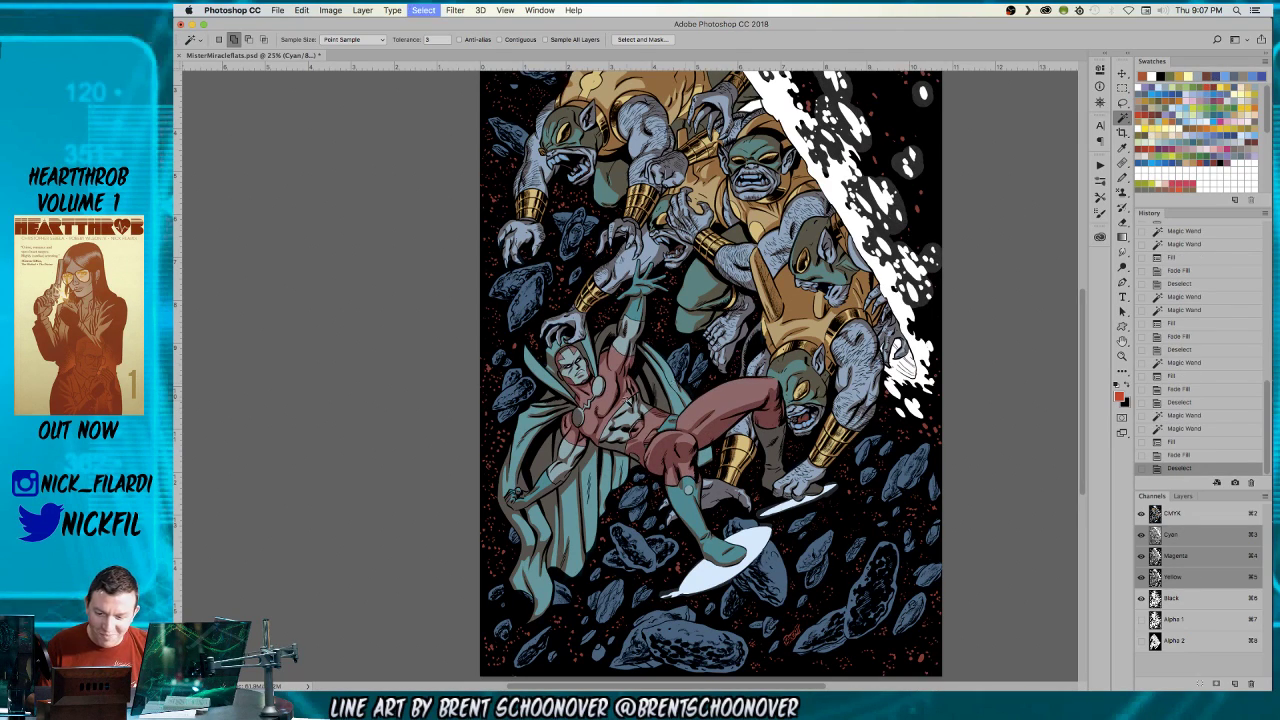
# - Select the pale accents on the hero's suit, arms and clasps, tint them with a faded orange fill, and deselect
pyautogui.click(620, 438)
pyautogui.click(629, 410)
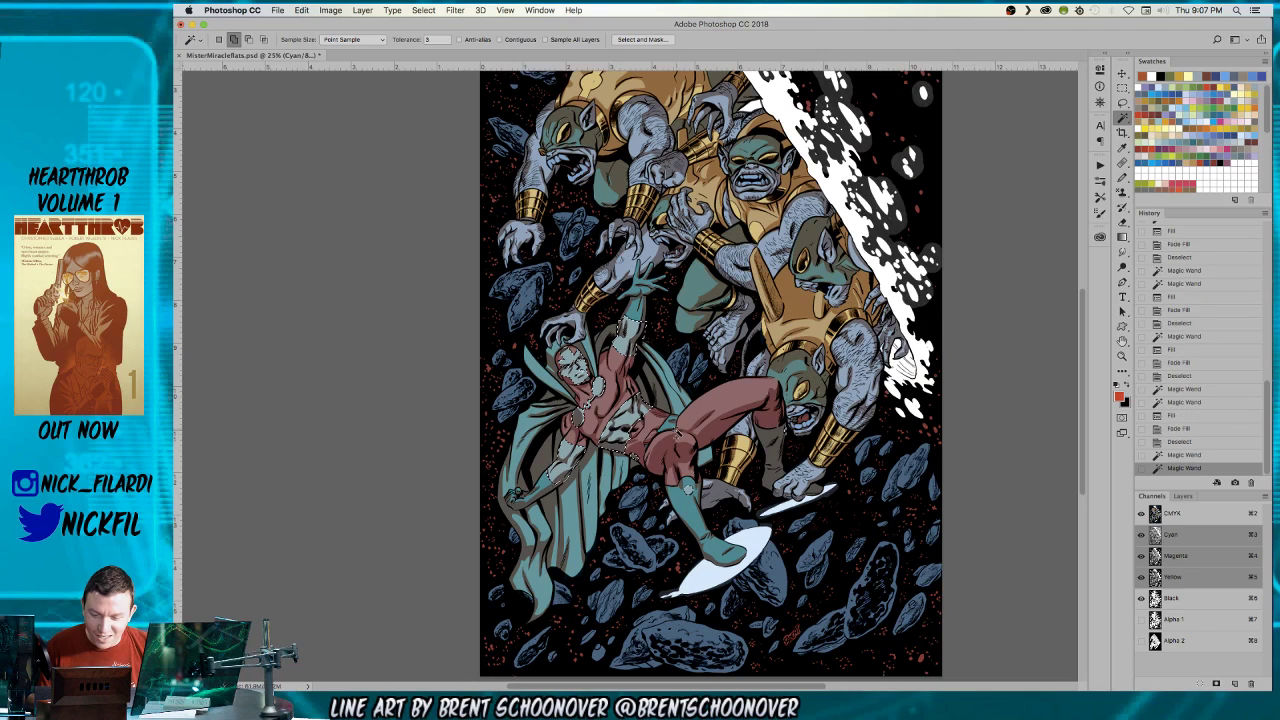
pyautogui.press('b')
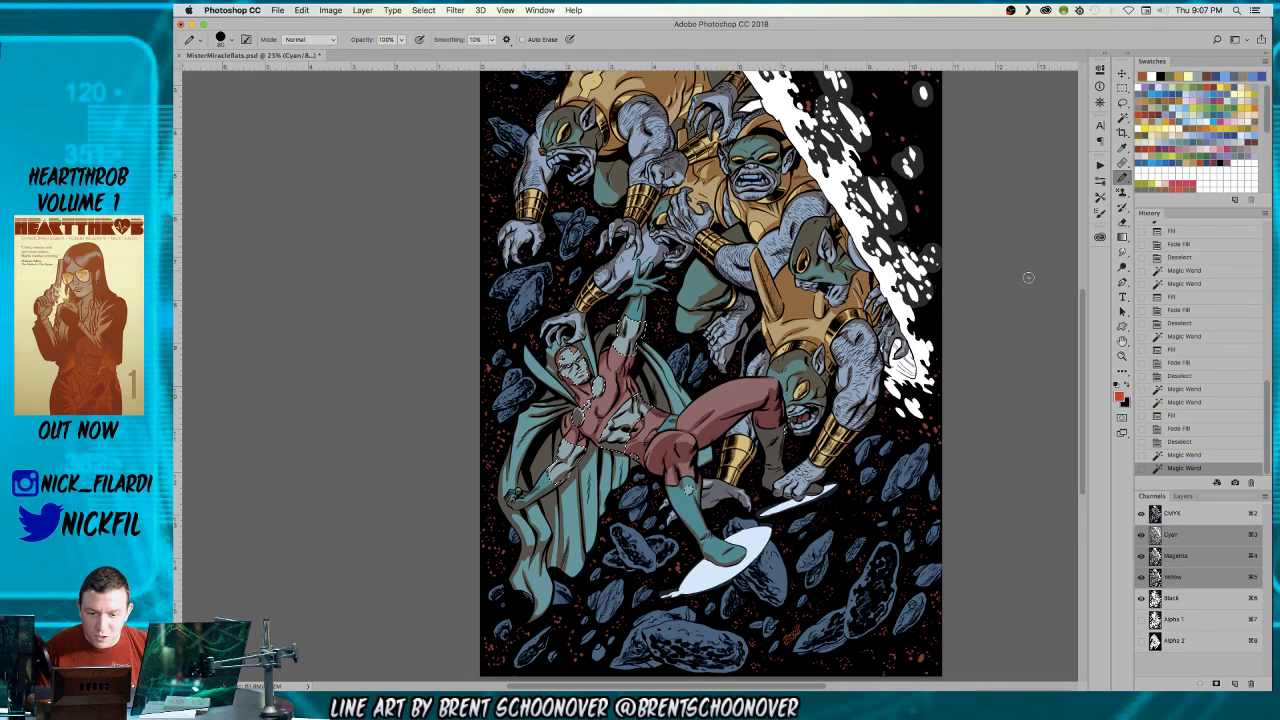
pyautogui.click(1172, 117)
pyautogui.hotkey('alt', 'BackSpace')
pyautogui.press('super+d')
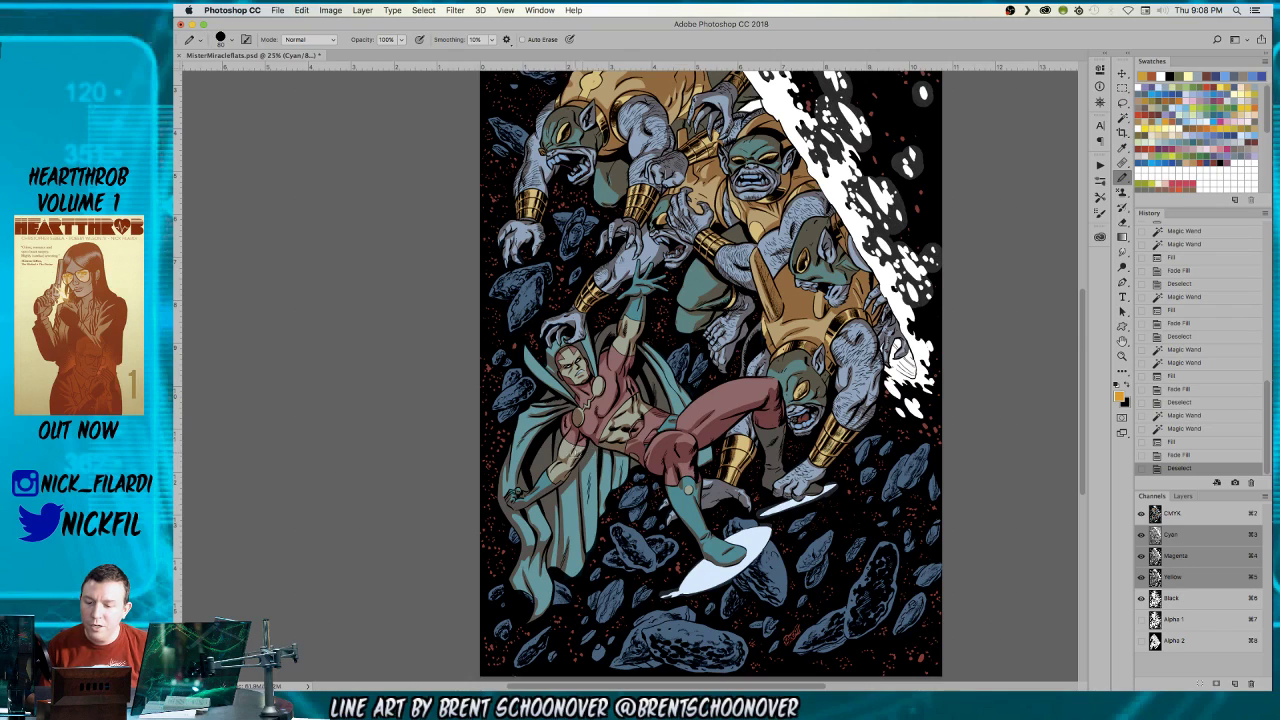
# - Select the lit and shaded teal areas of the hero's cape, tint them with a faded olive green fill, and deselect
pyautogui.press('w')
pyautogui.click(548, 459)
pyautogui.click(602, 472)
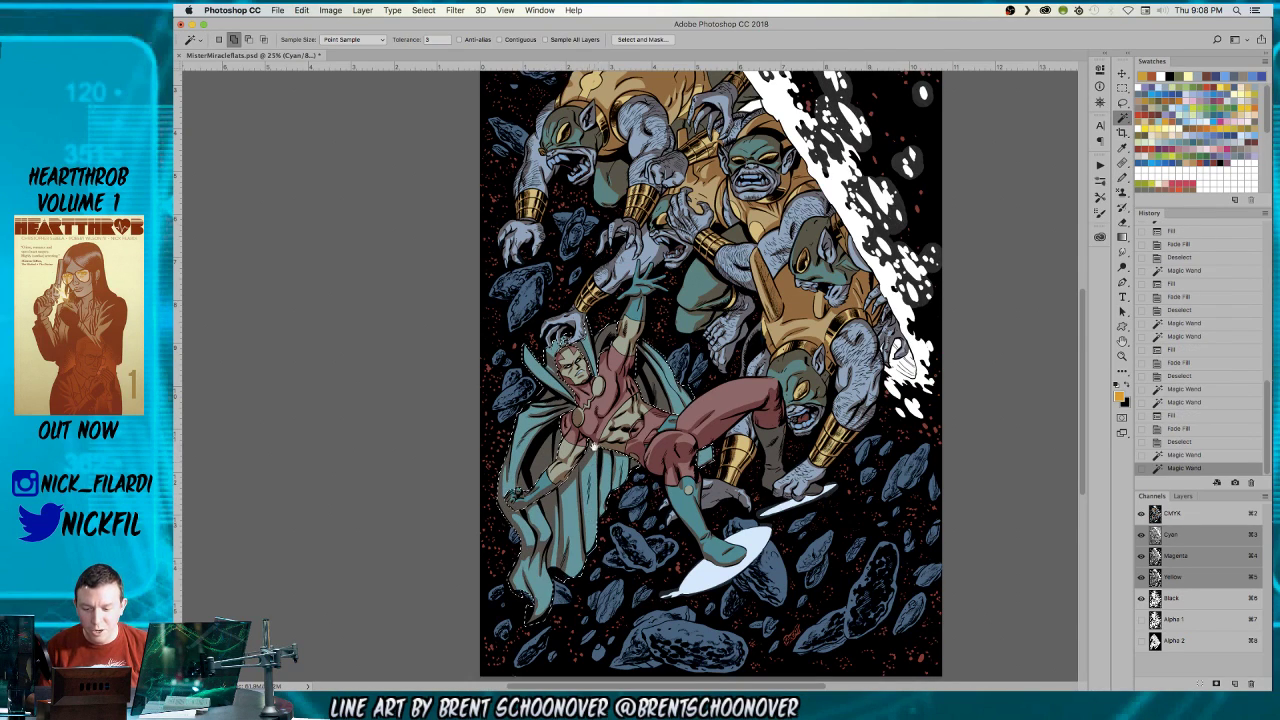
pyautogui.moveTo(639, 410); pyautogui.dragTo(671, 468)
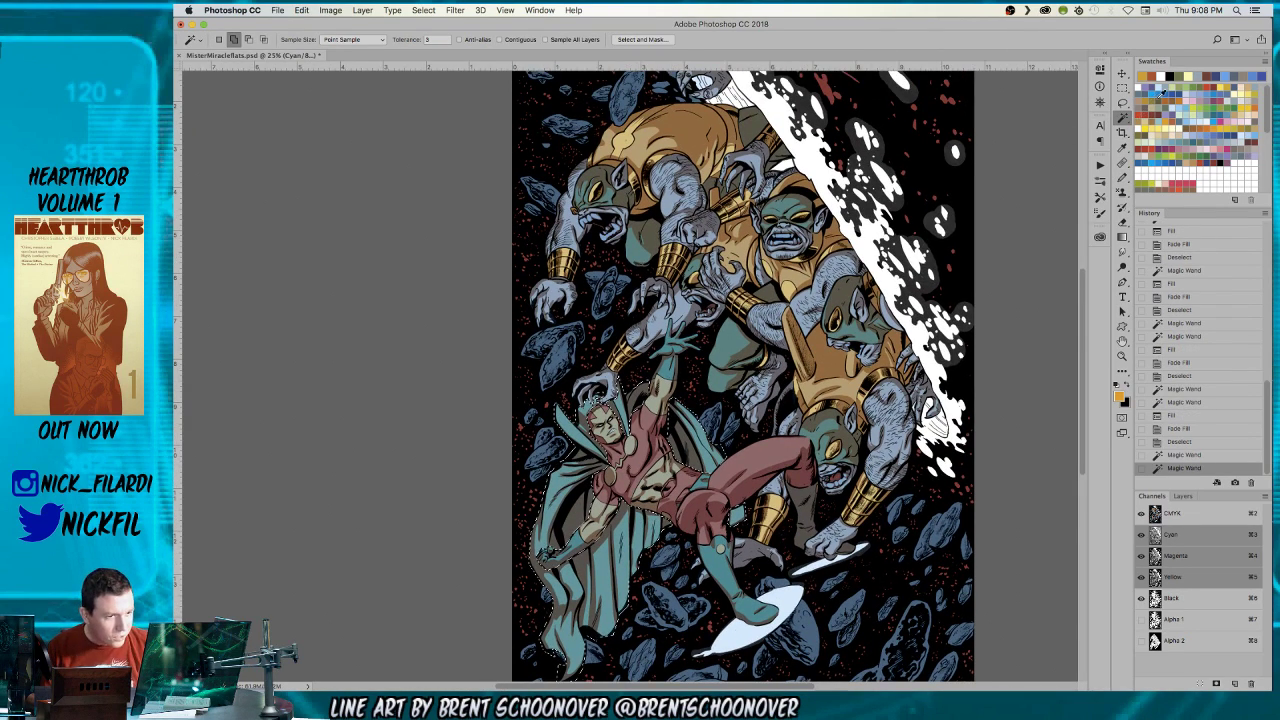
pyautogui.click(1207, 80)
pyautogui.hotkey('alt', 'BackSpace')
pyautogui.press('super+d')
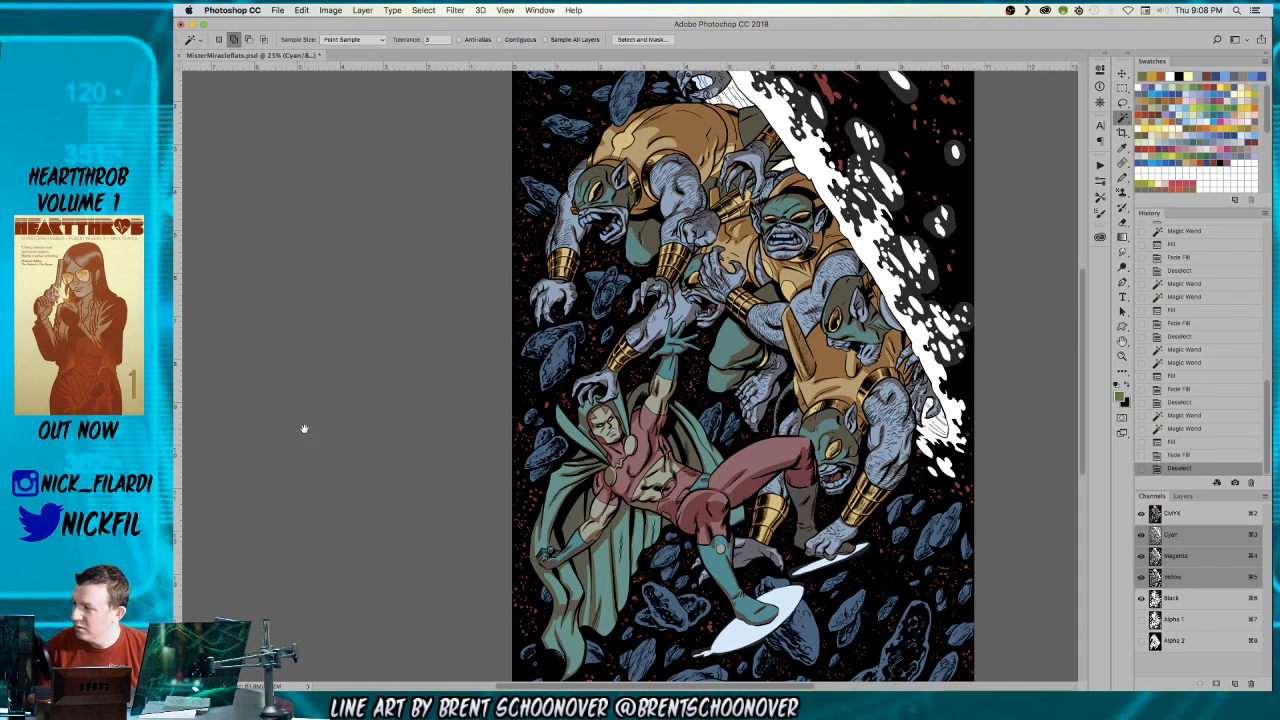
# - Select the cape's lit areas with the Magic Wand and use the Lasso to reduce the selection to the folds hanging below the hero's torso
pyautogui.moveTo(713, 413); pyautogui.dragTo(620, 378)
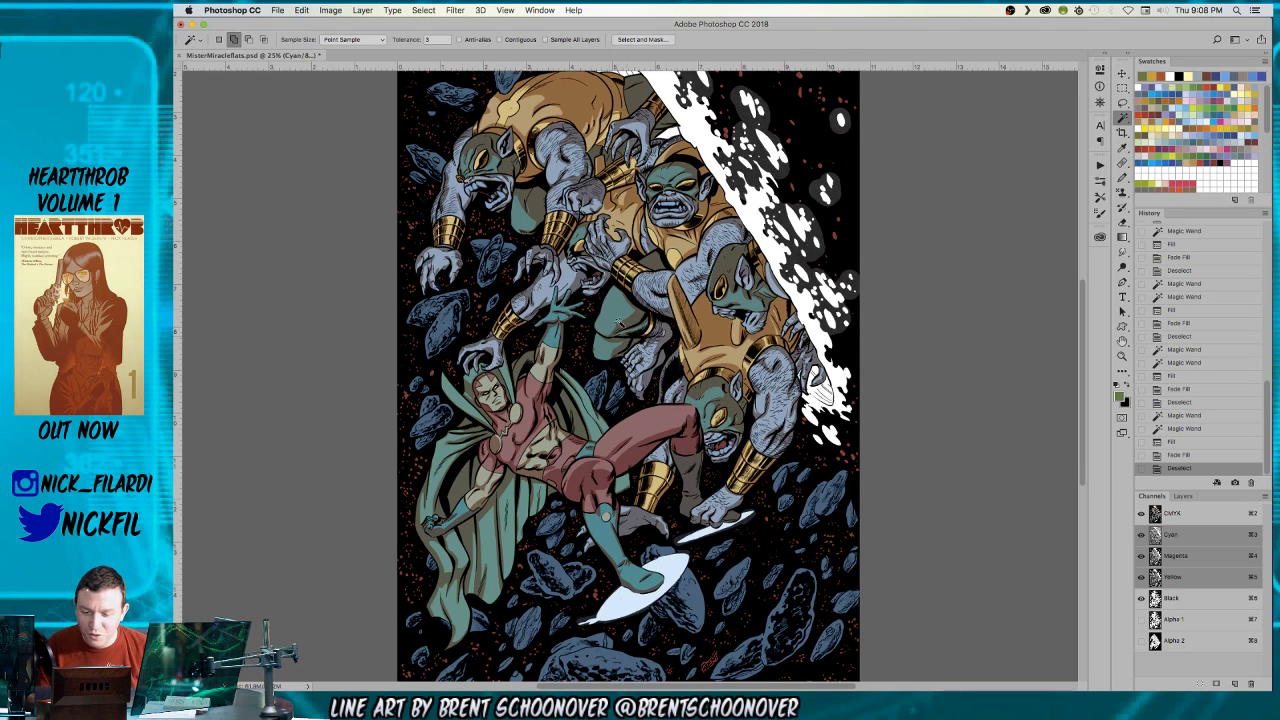
pyautogui.press('z')
pyautogui.moveTo(513, 408); pyautogui.dragTo(600, 227)
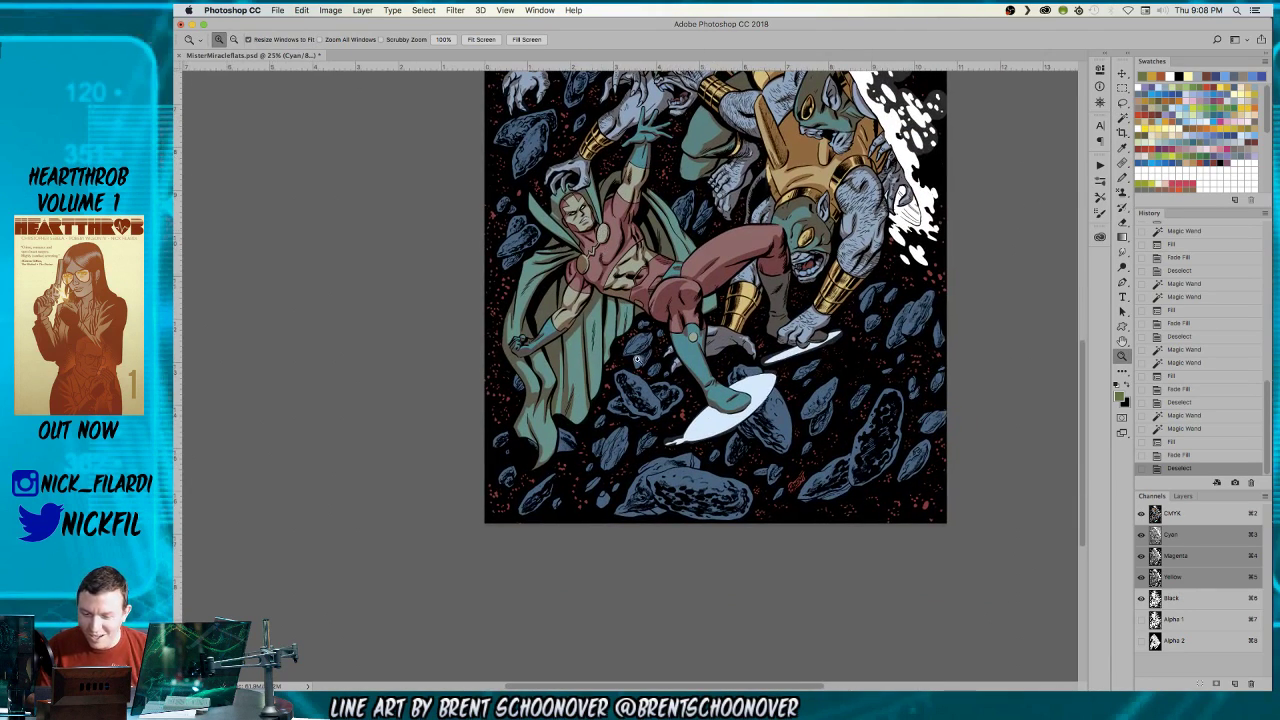
pyautogui.press('w')
pyautogui.click(606, 335)
pyautogui.press('l')
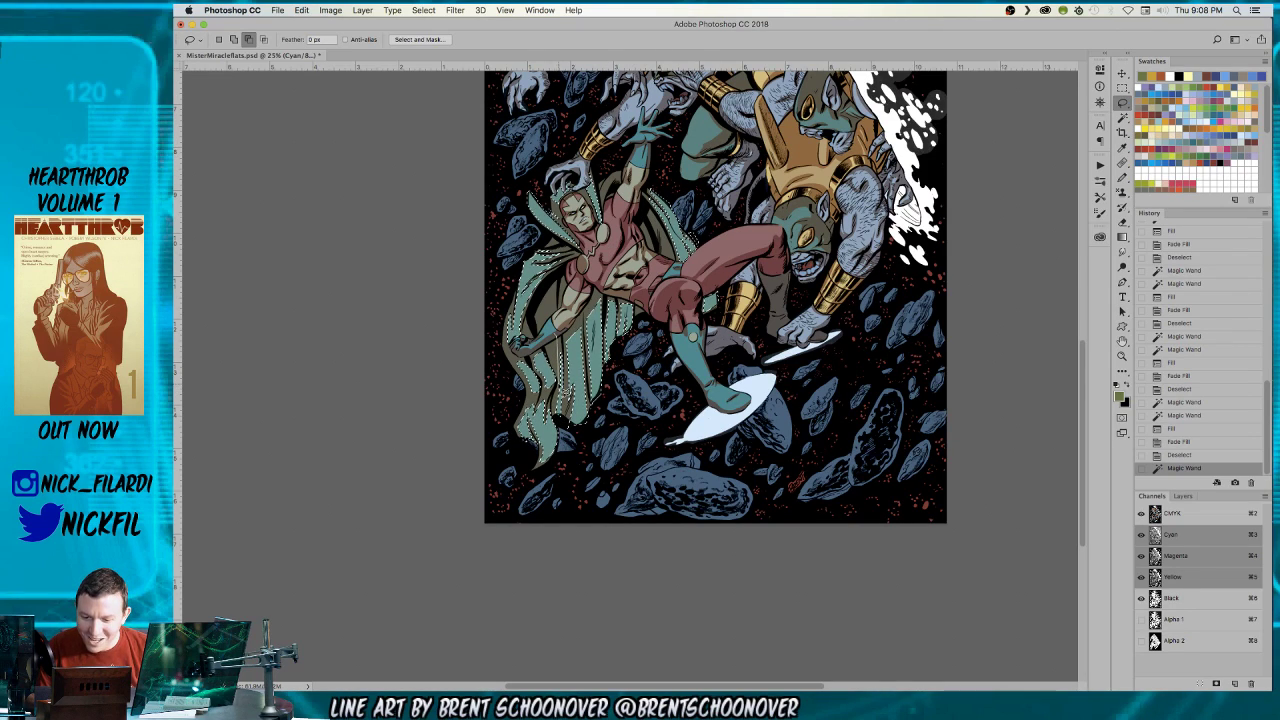
pyautogui.moveTo(577, 455)
pyautogui.mouseDown()
pyautogui.moveTo(545, 508)
pyautogui.moveTo(550, 122)
pyautogui.moveTo(608, 215)
pyautogui.moveTo(562, 292)
pyautogui.mouseUp()
pyautogui.scroll(2, 645, 285)
pyautogui.hscroll(2, 645, 285)
pyautogui.moveTo(608, 330)
pyautogui.mouseDown()
pyautogui.moveTo(660, 218)
pyautogui.moveTo(603, 245)
pyautogui.moveTo(645, 299)
pyautogui.mouseUp()
# - Shade the selected cape folds with two dark grey-green gradients, using Normal mode at 100% opacity
pyautogui.press('g')
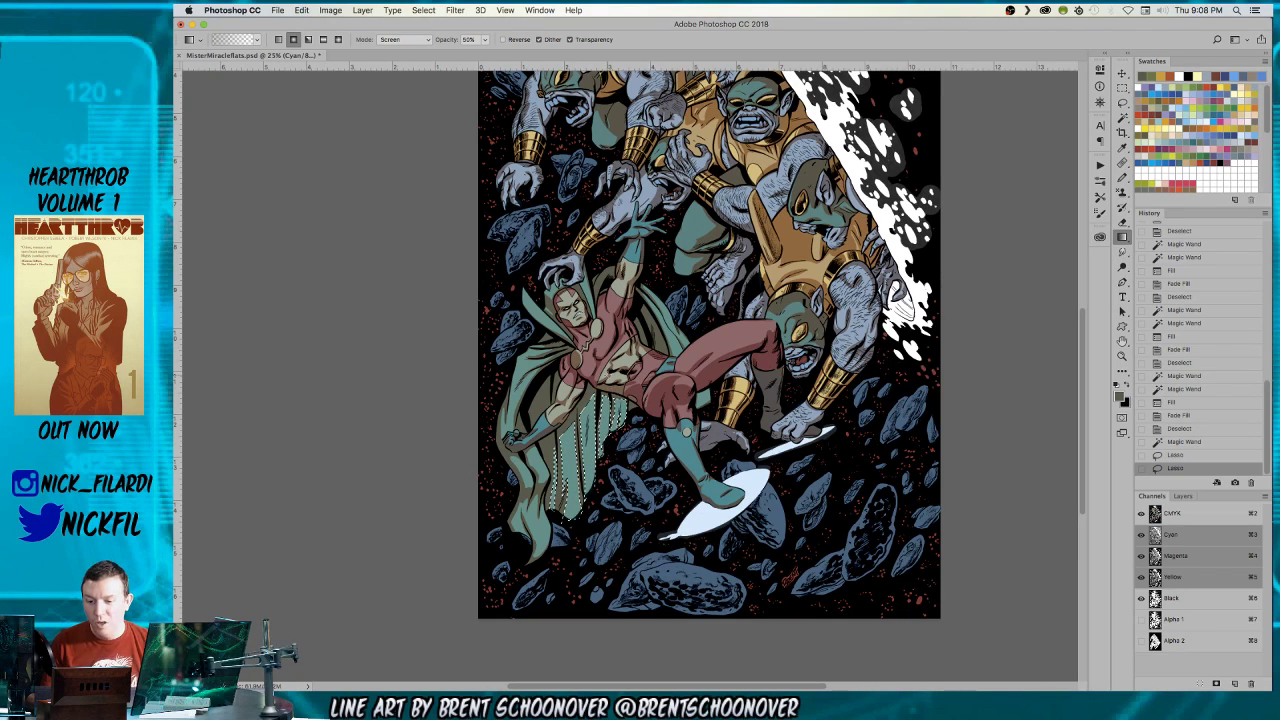
pyautogui.click(391, 40)
pyautogui.click(402, 13)
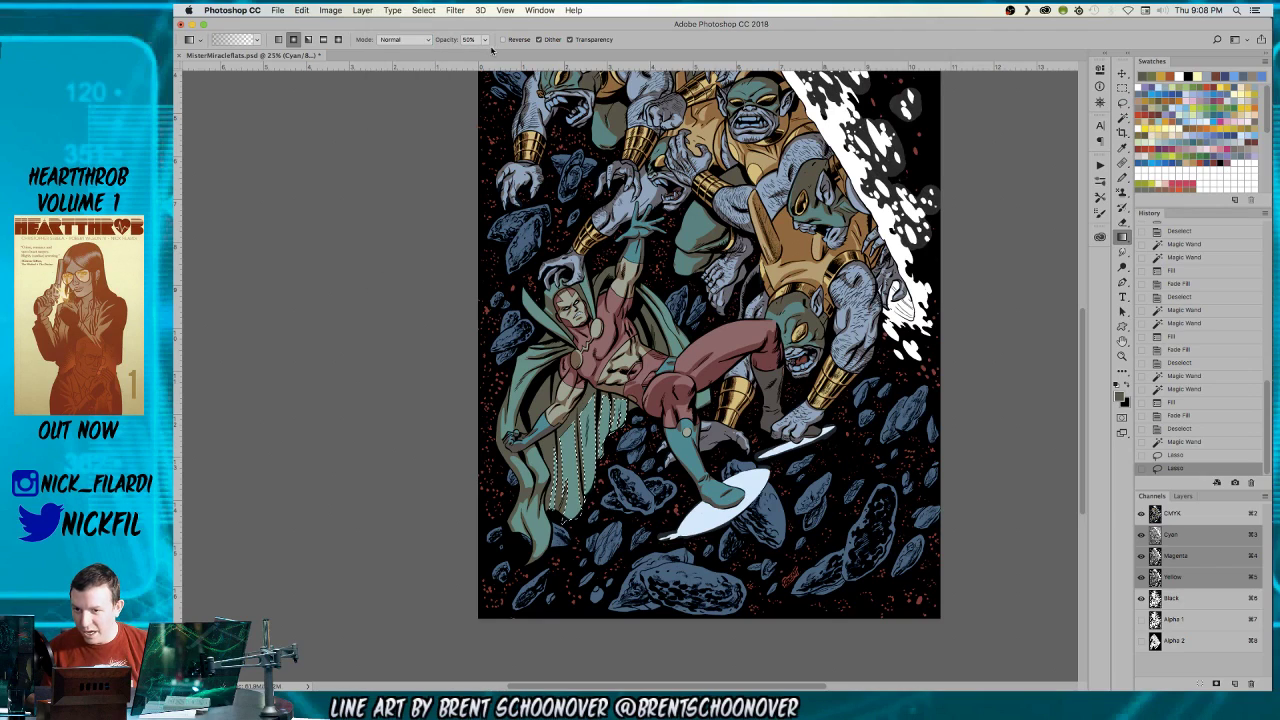
pyautogui.moveTo(487, 40); pyautogui.dragTo(520, 55)
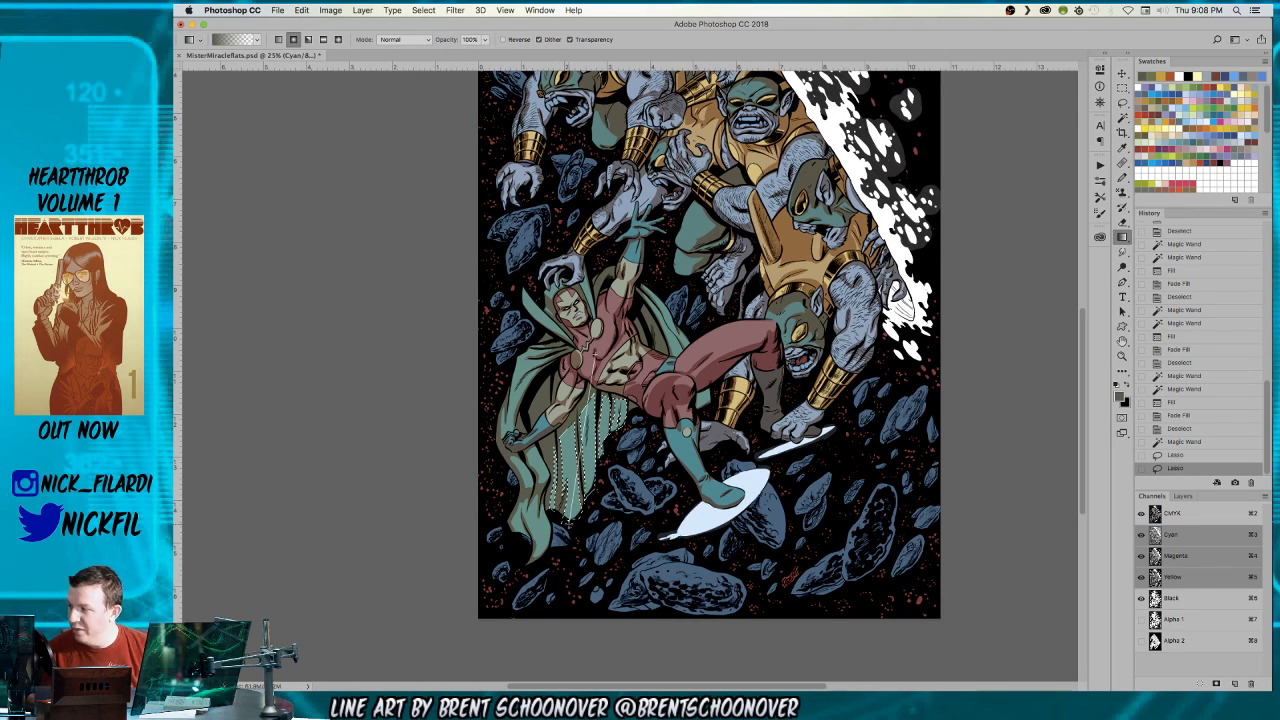
pyautogui.moveTo(592, 385); pyautogui.dragTo(612, 450)
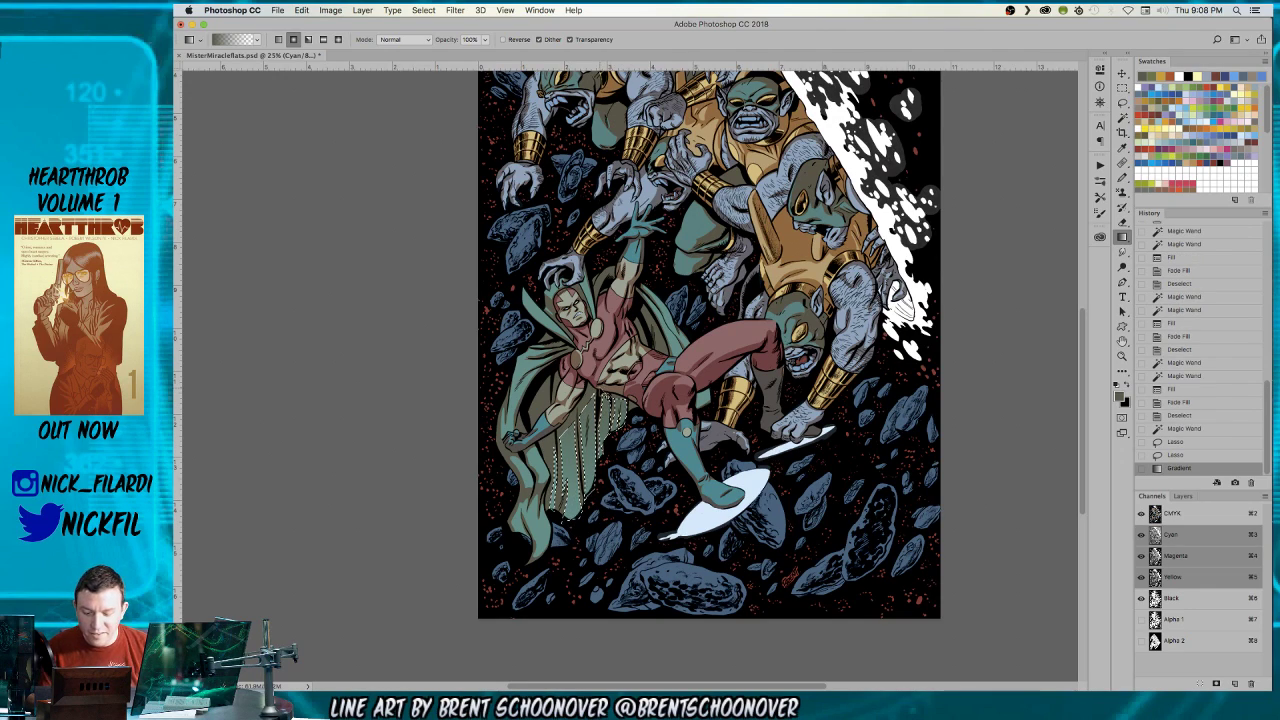
pyautogui.moveTo(593, 324); pyautogui.dragTo(592, 497)
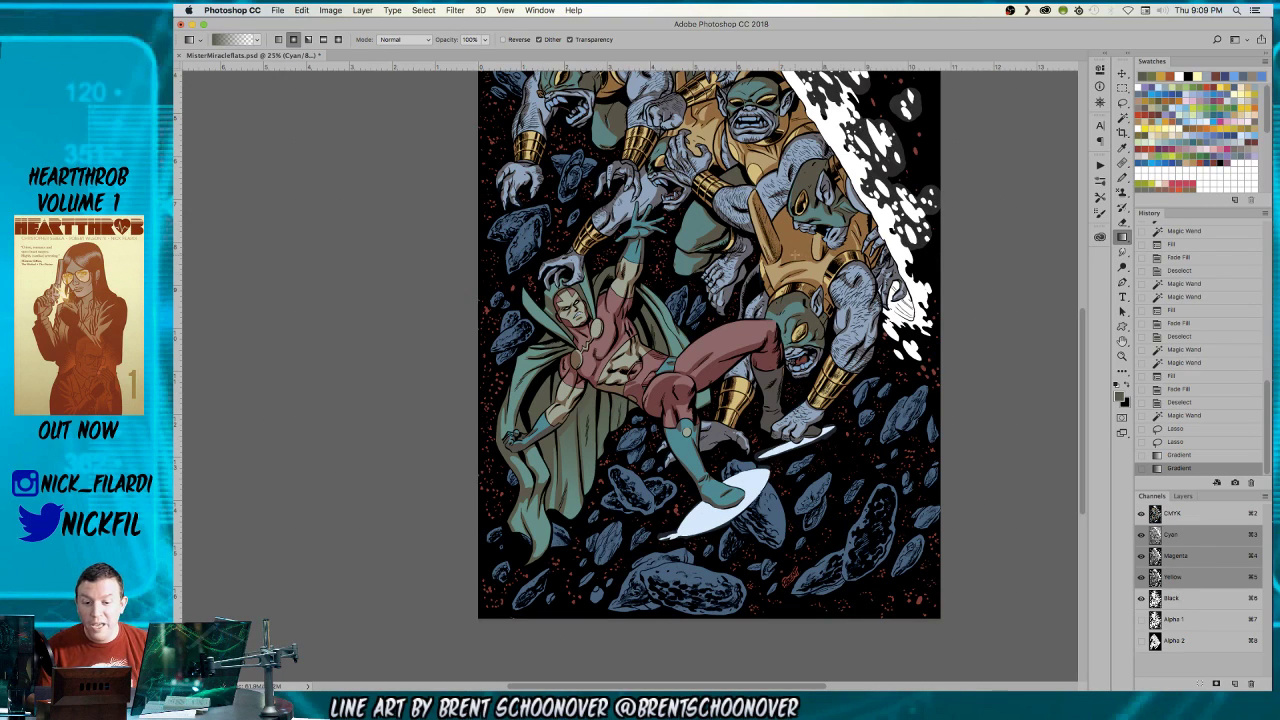
# - Save the coloured cover file
pyautogui.press('z')
pyautogui.scroll(5, 625, 375)
pyautogui.hscroll(4, 625, 375)
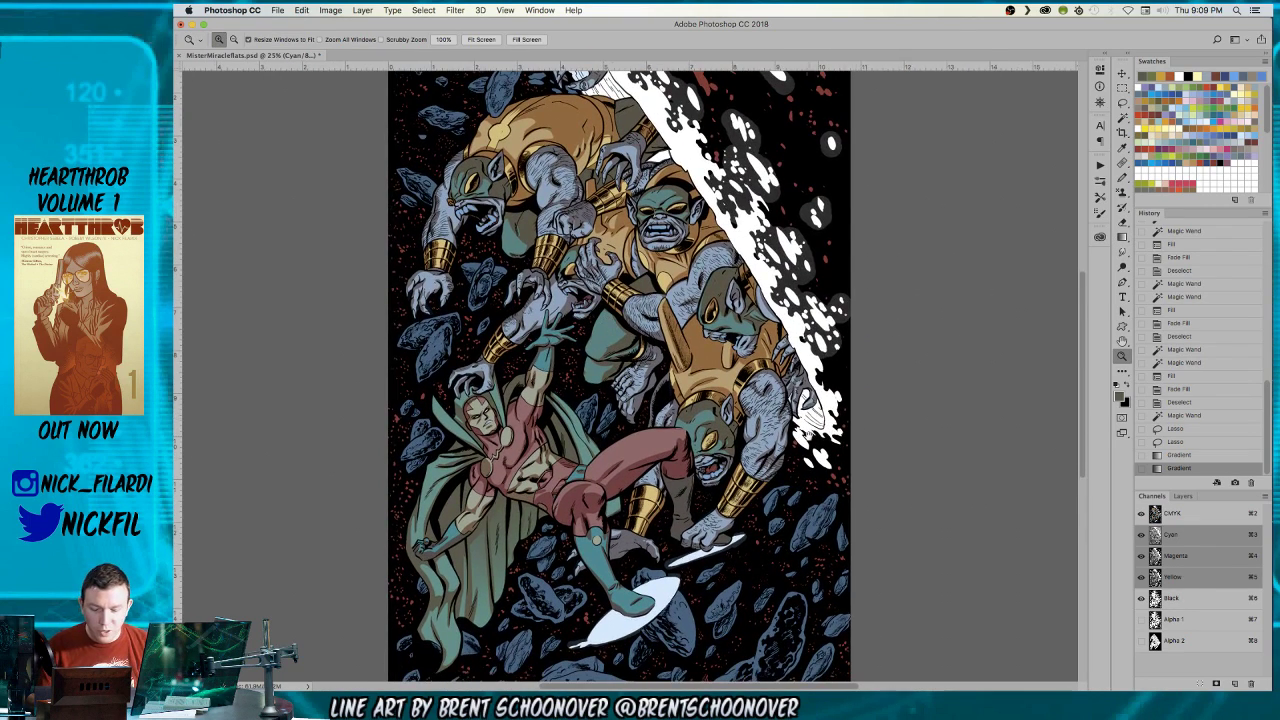
pyautogui.press('super+o')
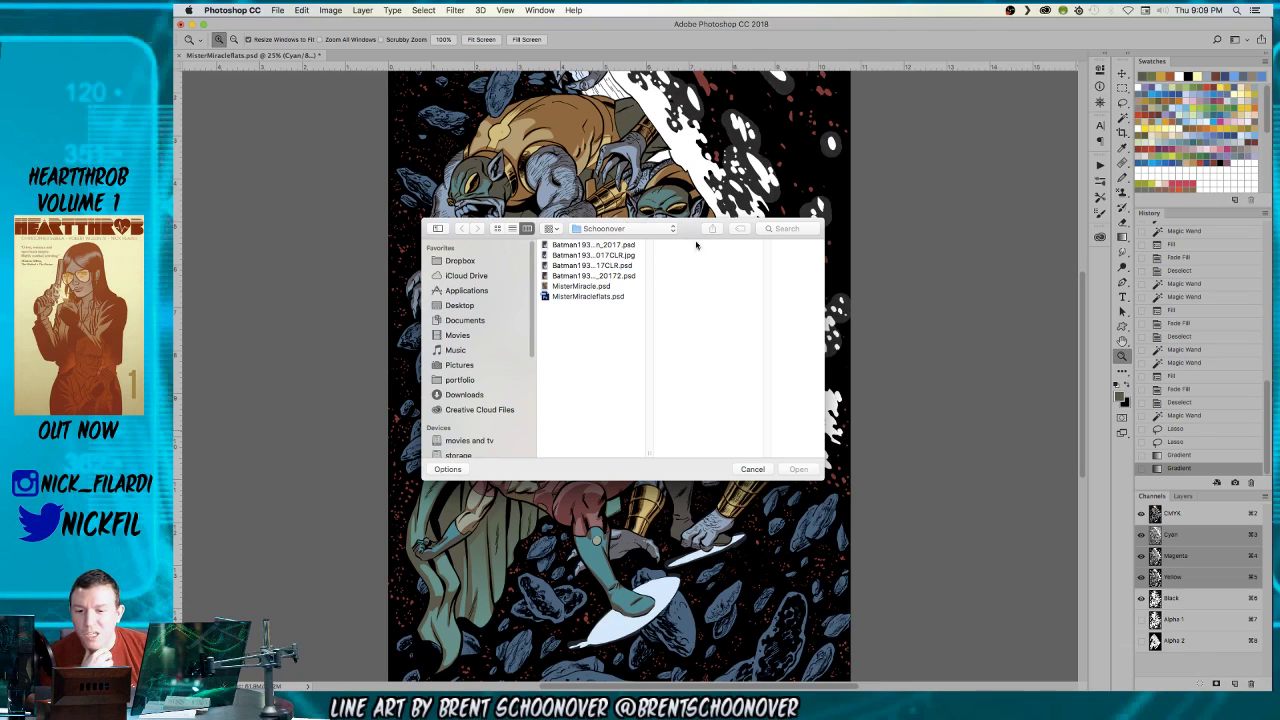
pyautogui.click(750, 470)
pyautogui.press('super+s')
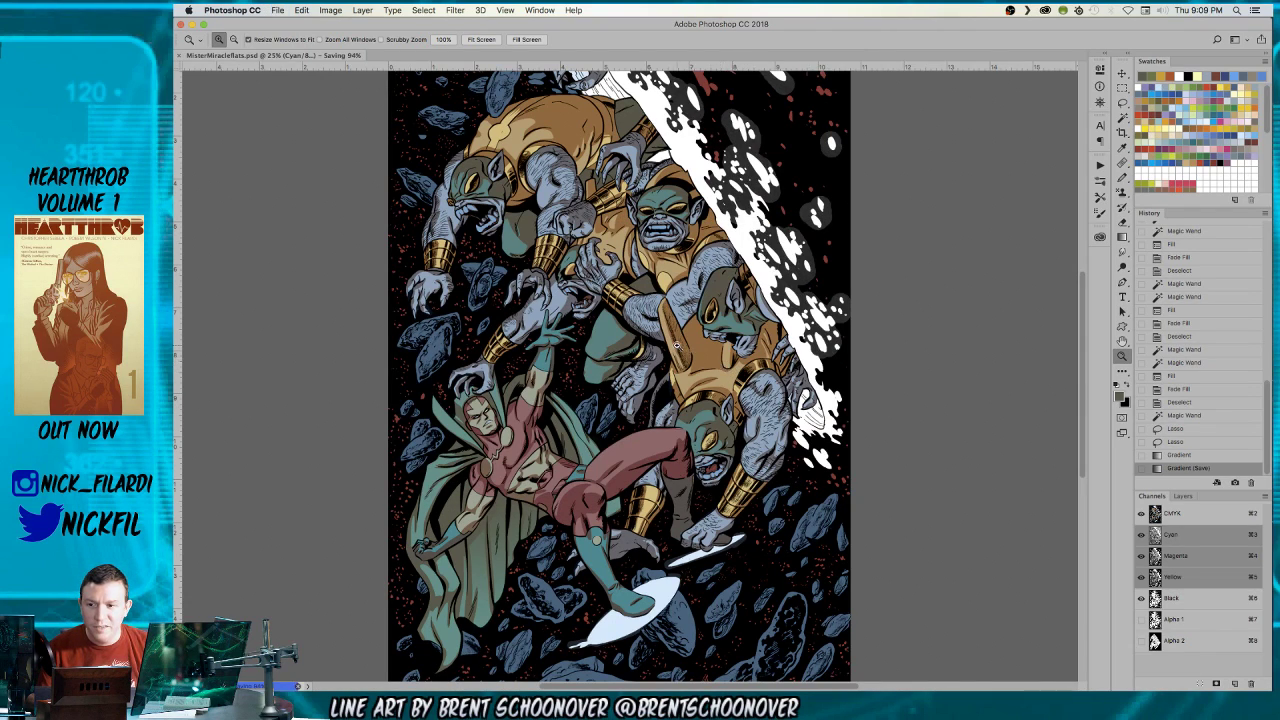
# - Open the reference artwork SM2099doublepage.tif and show it in full screen mode
pyautogui.press('super+o')
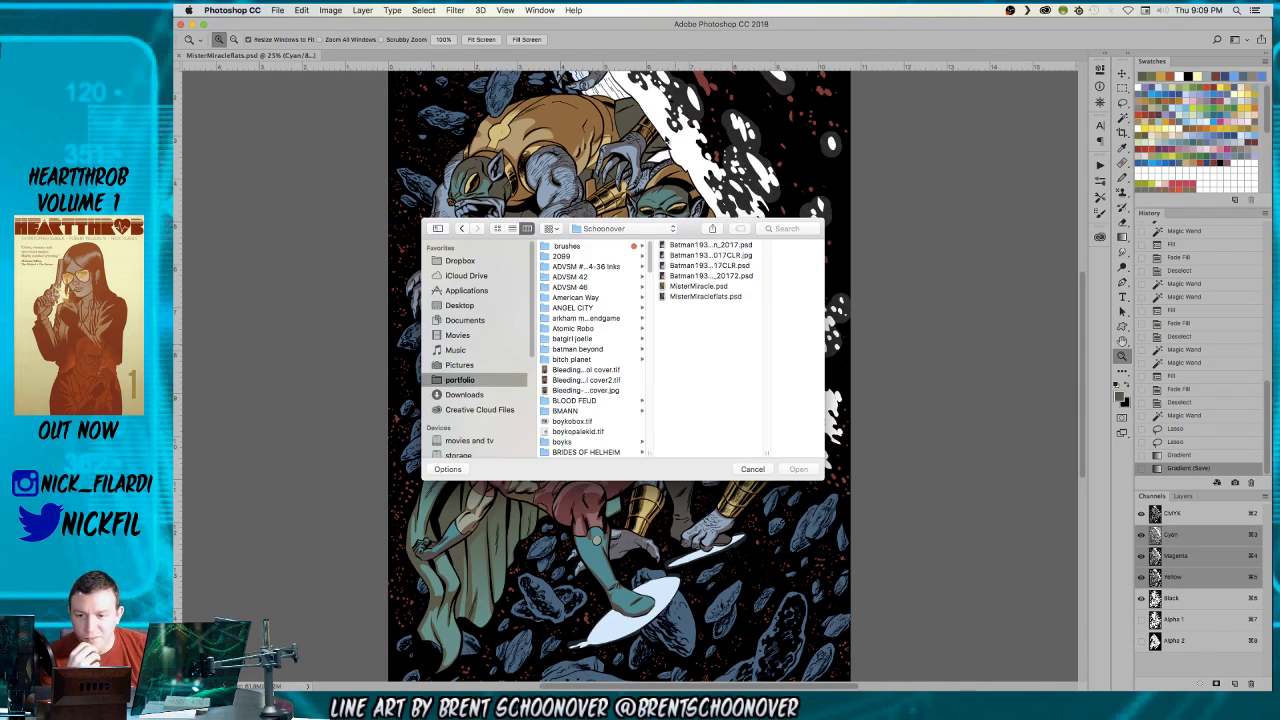
pyautogui.press('Escape')
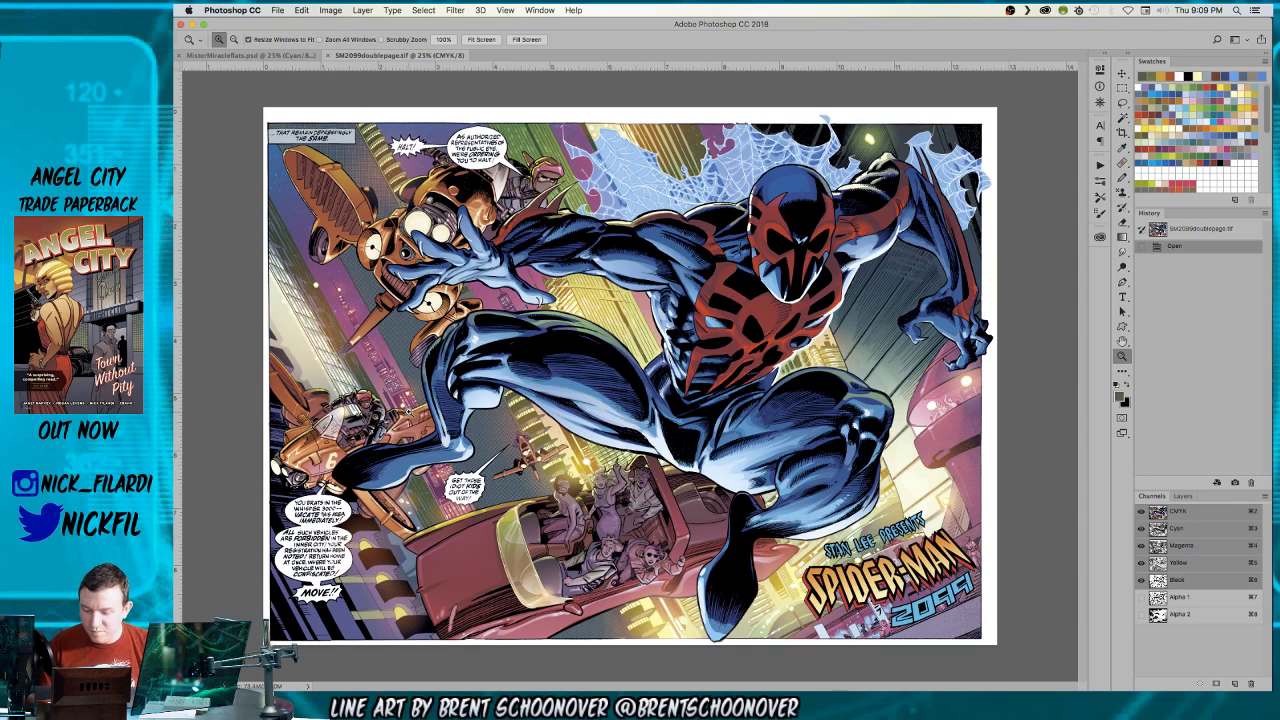
pyautogui.press('f')
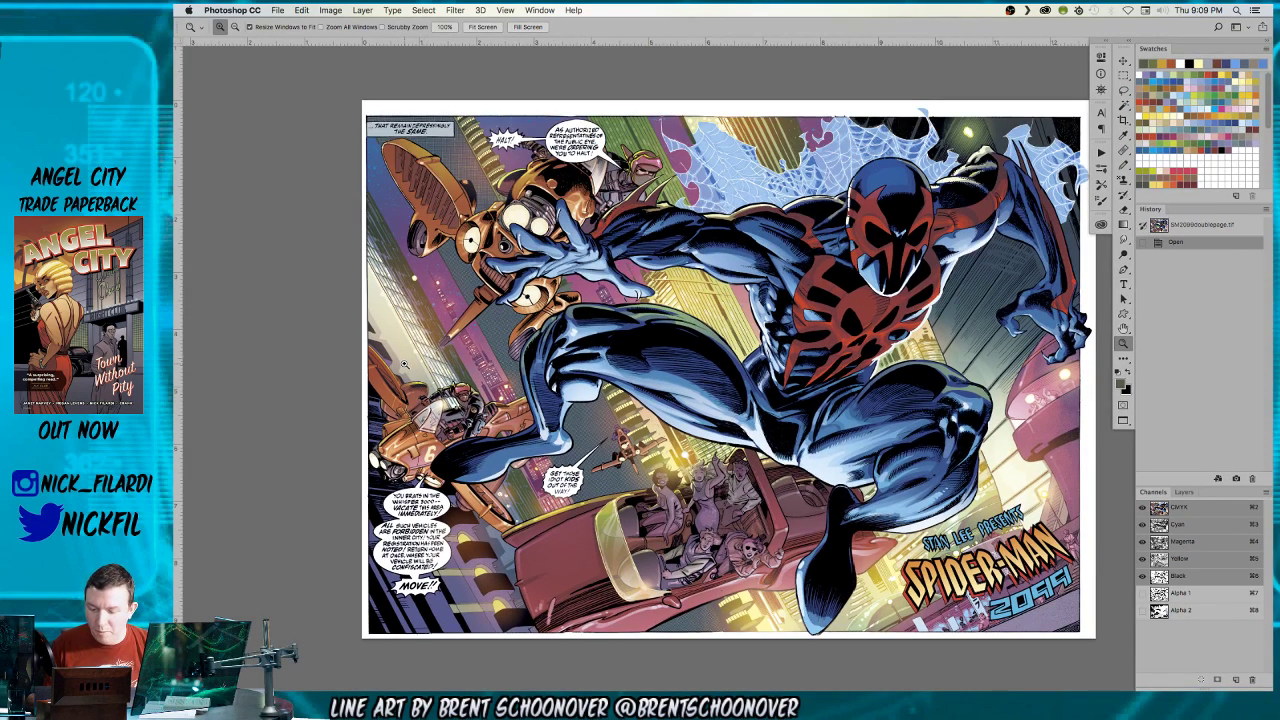
pyautogui.press('f')
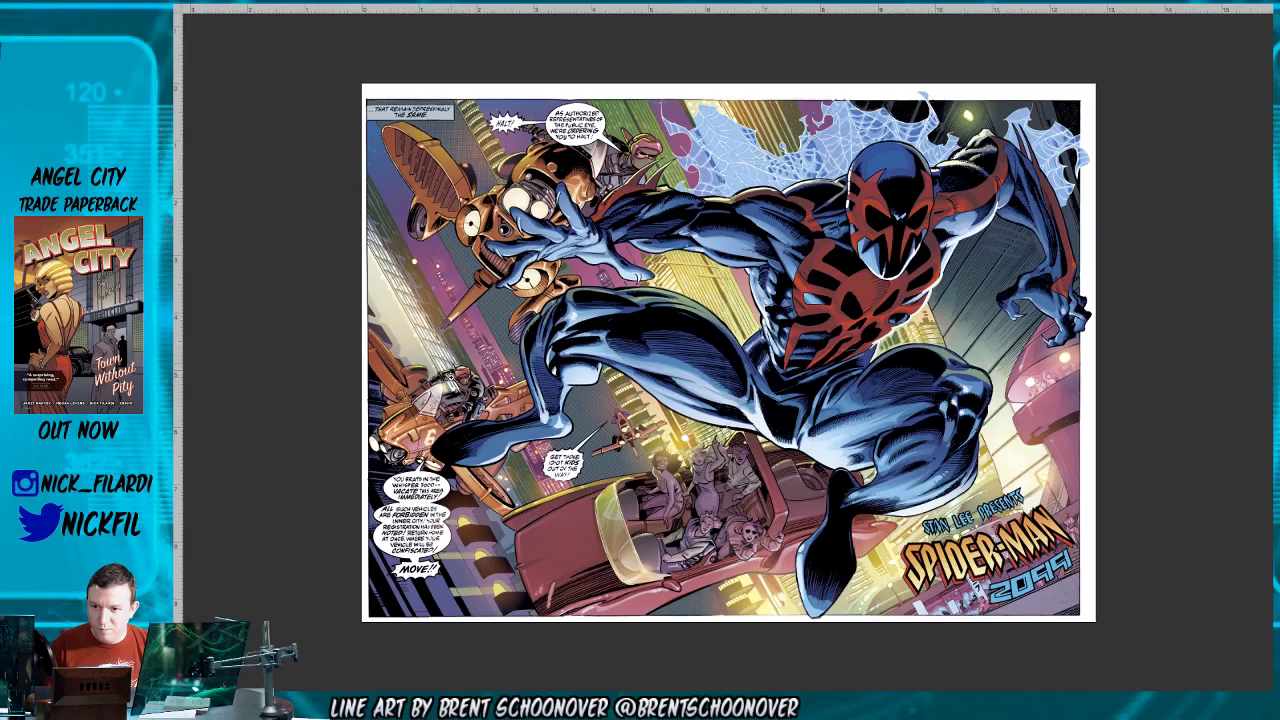
# - Examine the Spider-Man 2099 double page up close in full screen, return to the standard screen mode and close the file
pyautogui.scroll(2, 596, 330)
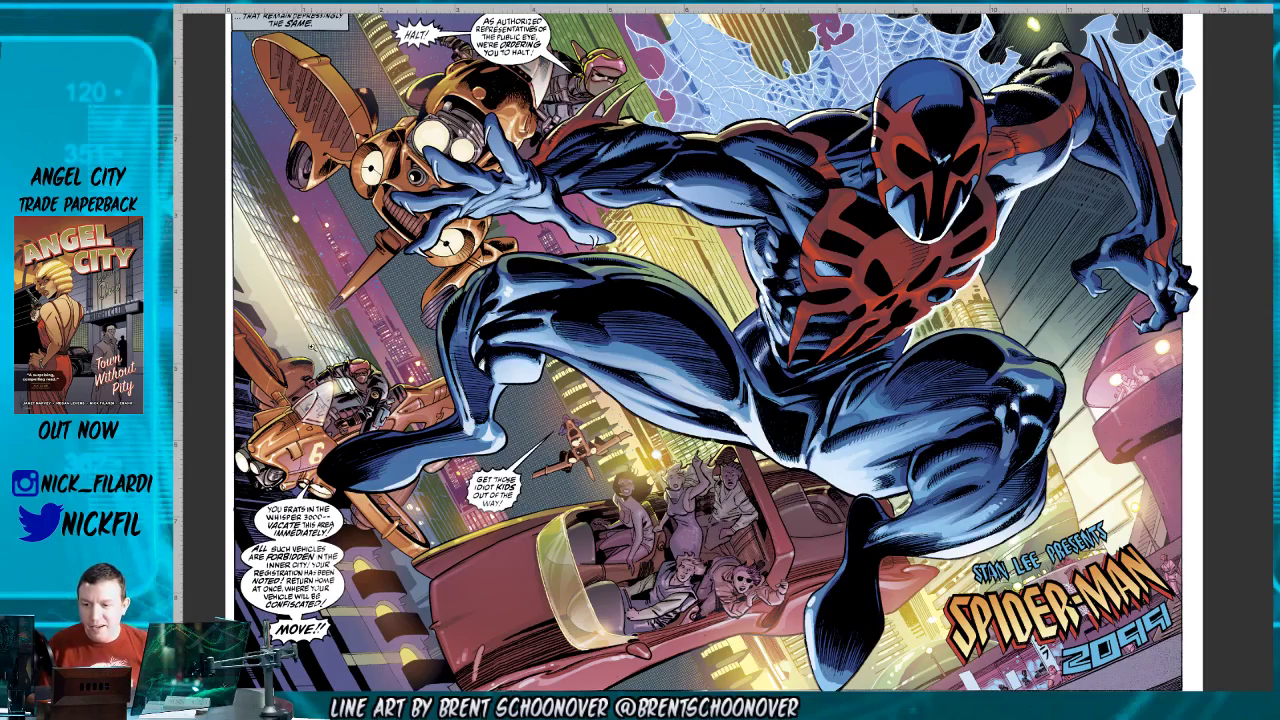
pyautogui.scroll(2, 600, 256)
pyautogui.scroll(-5, 655, 290)
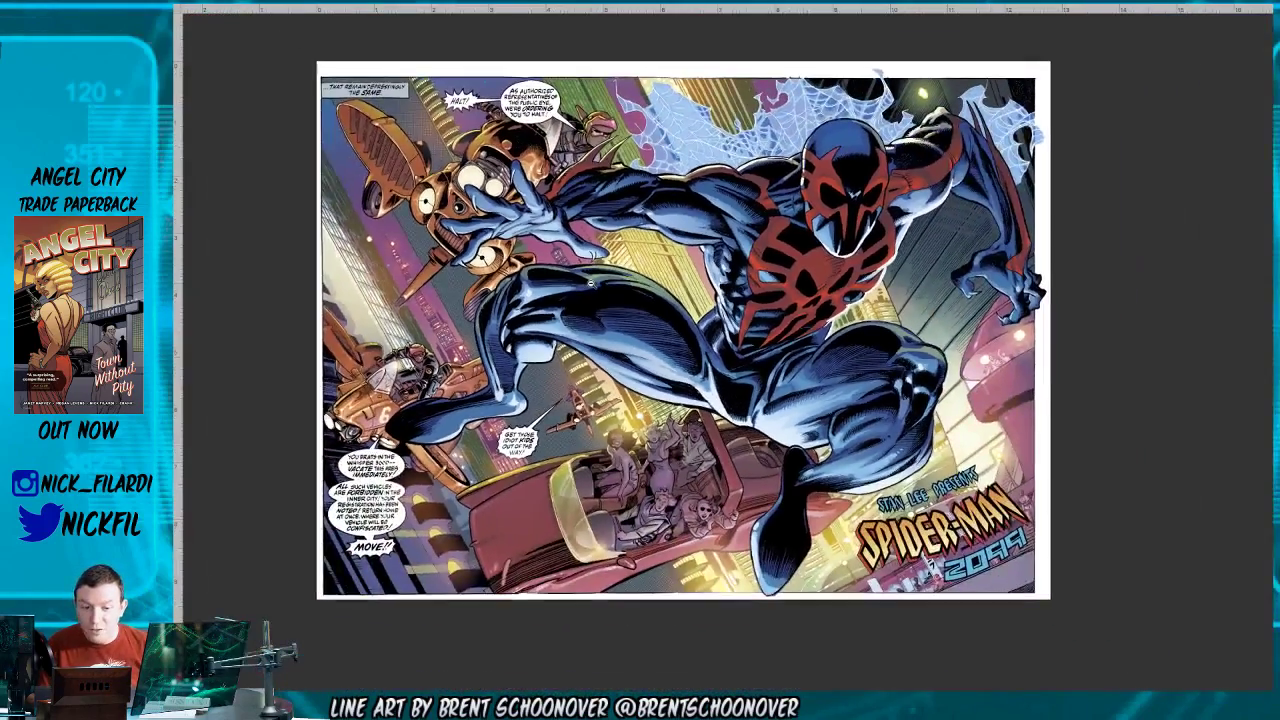
pyautogui.scroll(3, 648, 289)
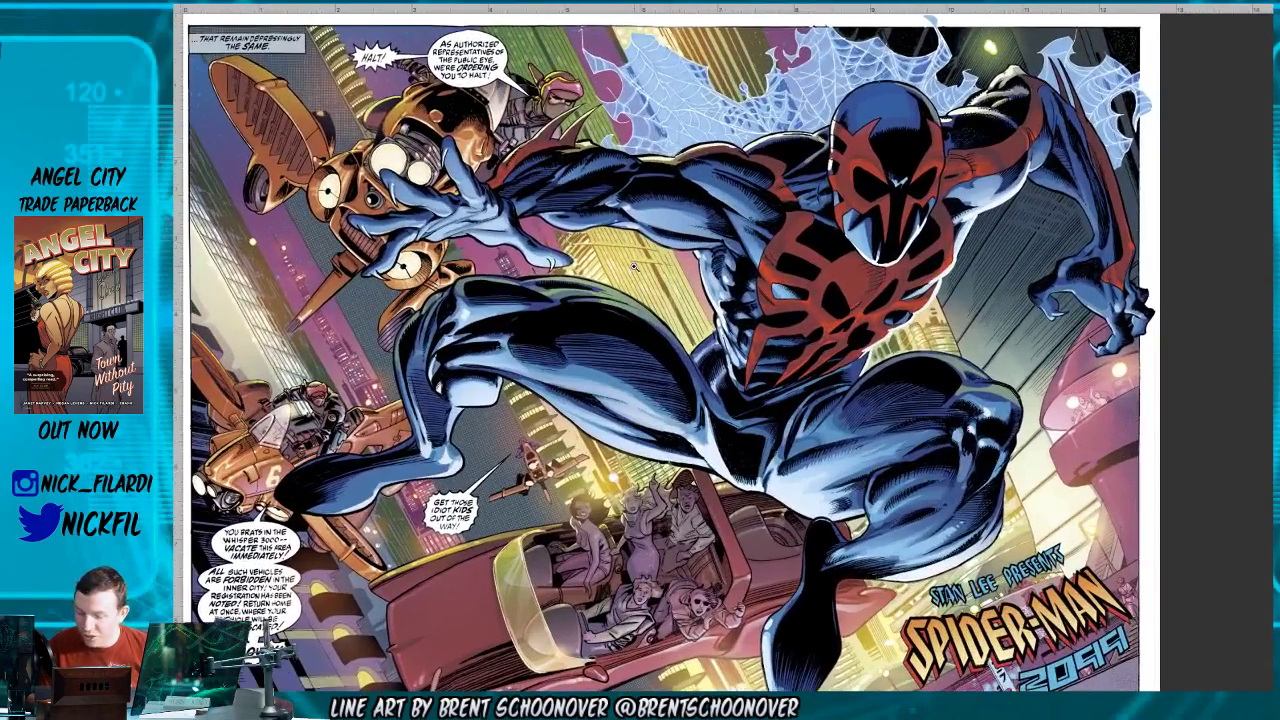
pyautogui.press('f')
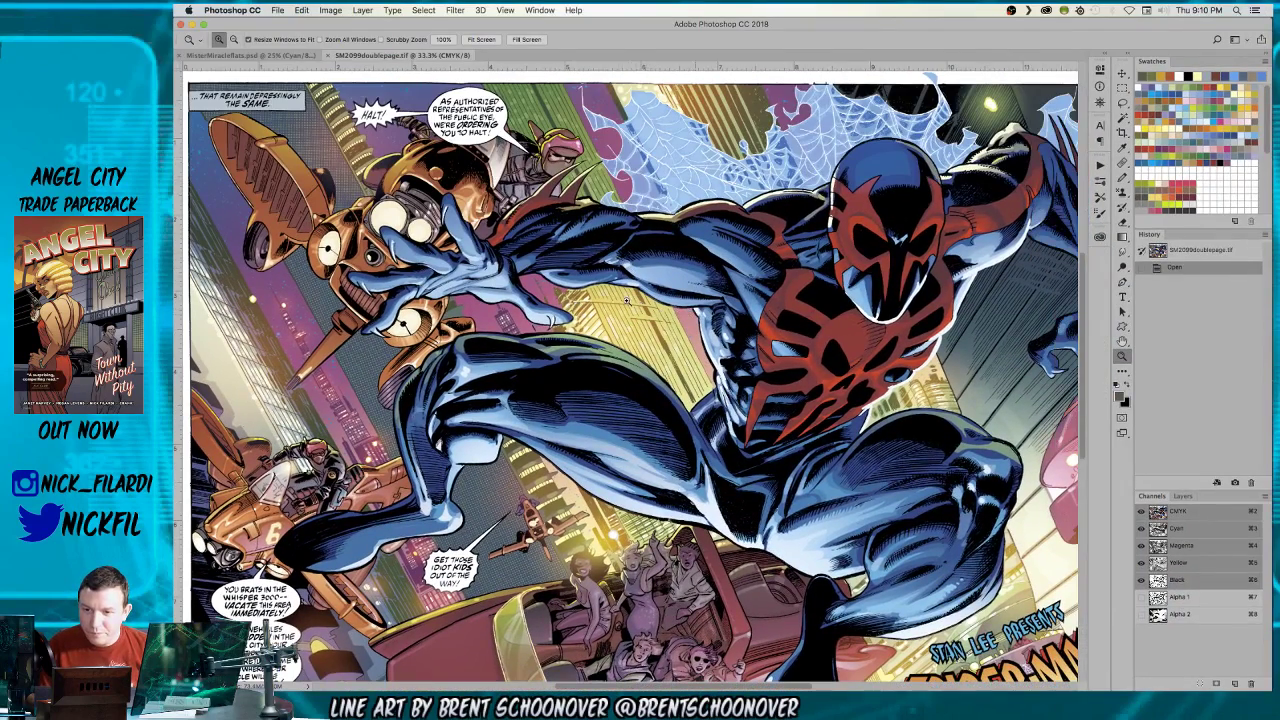
pyautogui.press('super+w')
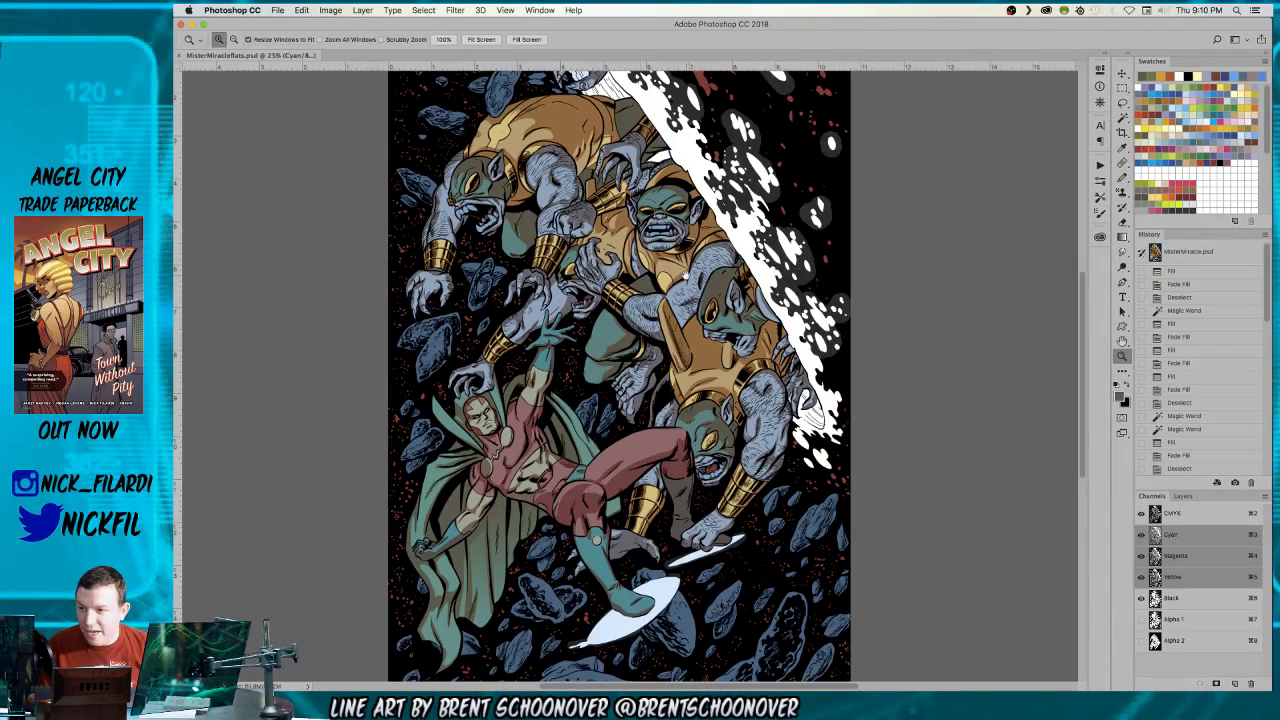
# - Select the cape's lit areas with the Magic Wand and subtract the hood and the folds hanging below the torso with the Lasso
pyautogui.scroll(-2, 686, 275)
pyautogui.scroll(-2, 770, 272)
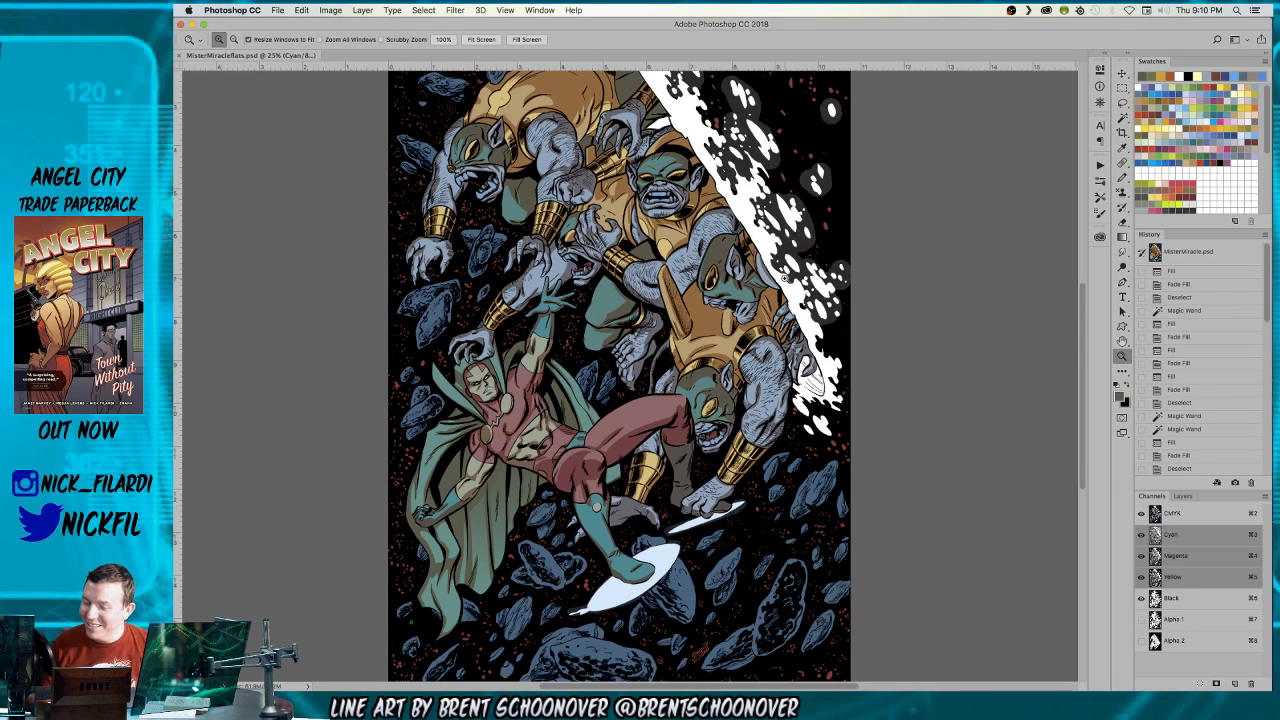
pyautogui.click(473, 377)
pyautogui.moveTo(473, 377); pyautogui.dragTo(604, 166)
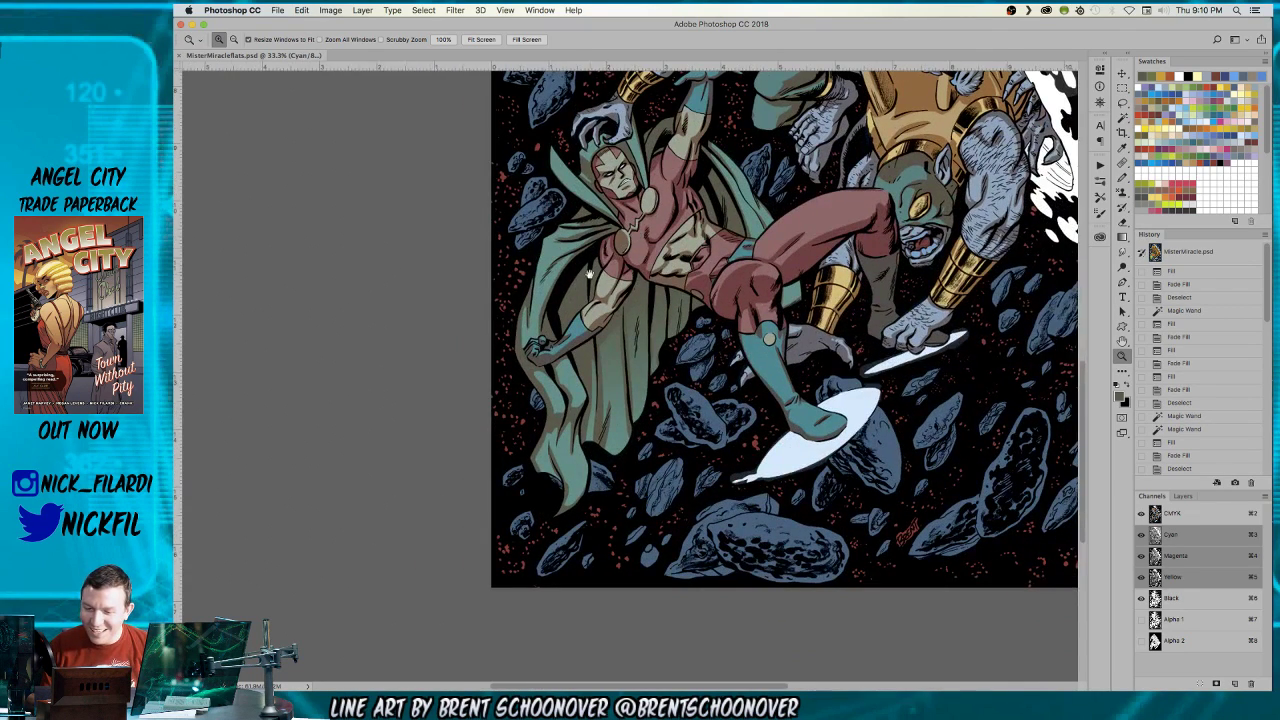
pyautogui.press('w')
pyautogui.click(555, 248)
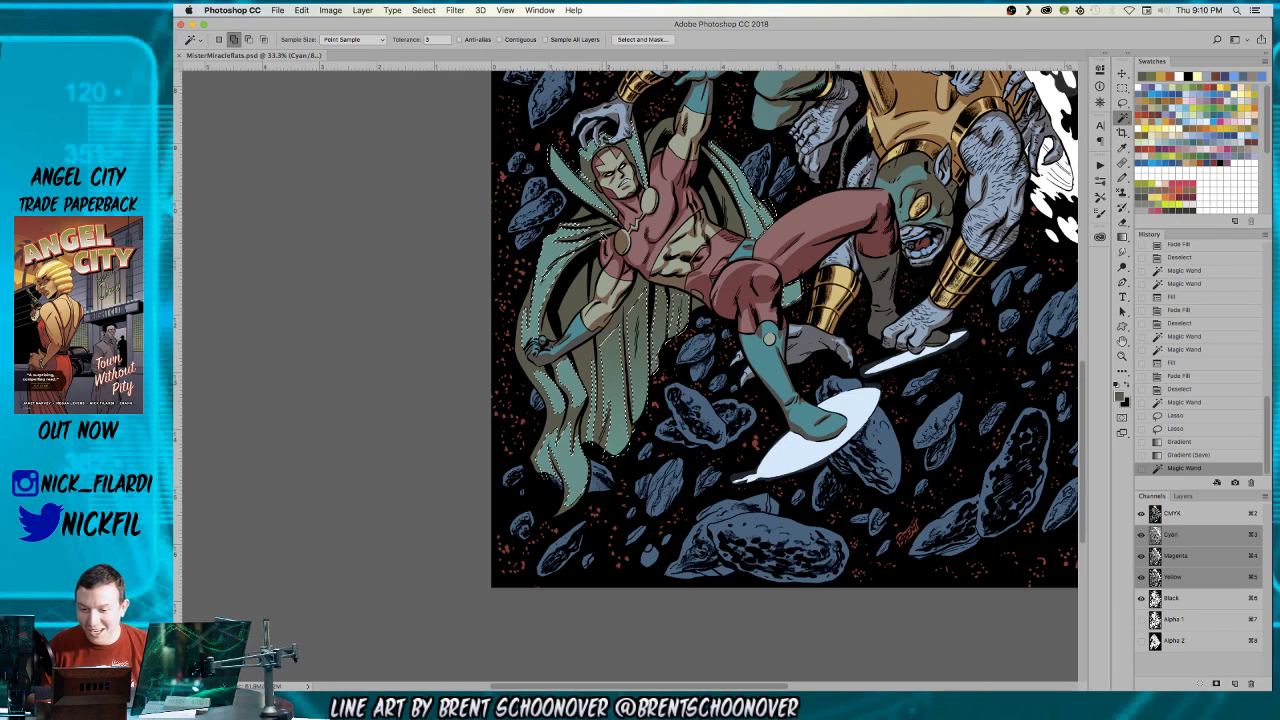
pyautogui.press('g')
pyautogui.press('l')
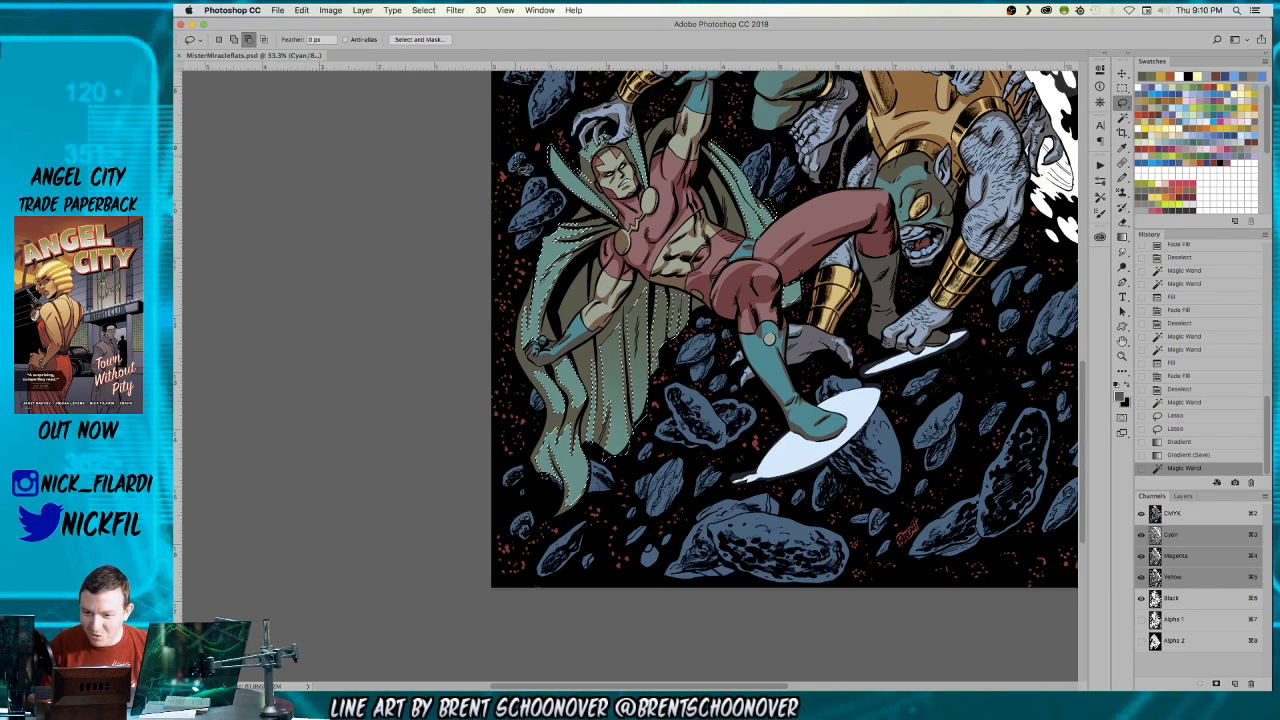
pyautogui.moveTo(660, 118); pyautogui.dragTo(650, 250)
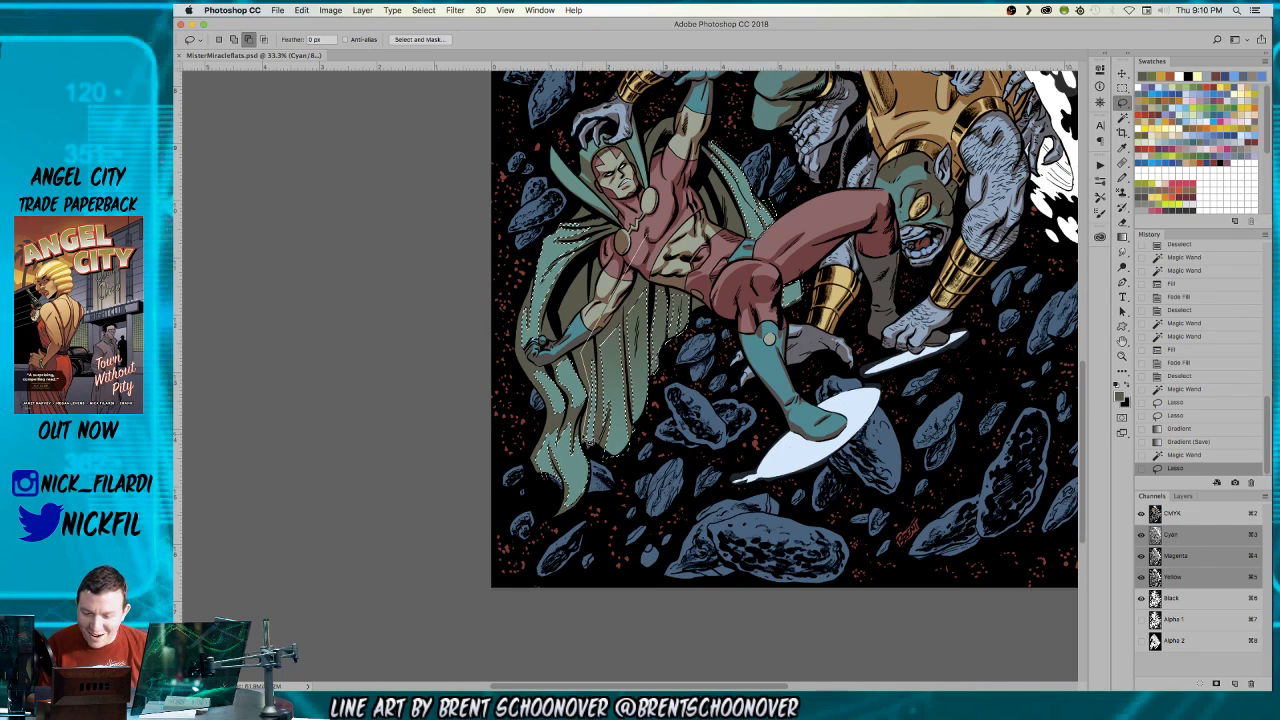
pyautogui.moveTo(680, 487)
pyautogui.mouseDown()
pyautogui.moveTo(700, 420)
pyautogui.moveTo(683, 330)
pyautogui.mouseUp()
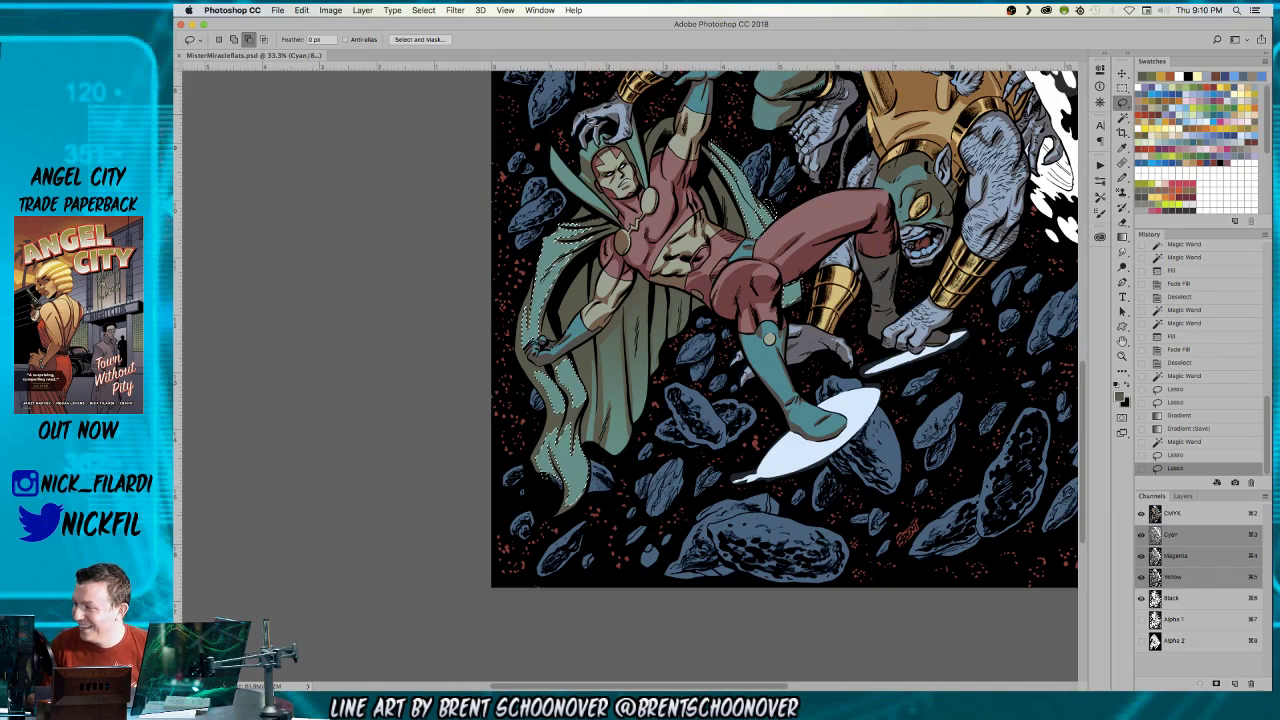
# - Shade the selected outer cape folds with a dark grey-green gradient, using Normal mode at 100% opacity, and deselect
pyautogui.press('z')
pyautogui.click(895, 392)
pyautogui.moveTo(839, 323); pyautogui.dragTo(851, 457)
pyautogui.moveTo(686, 384); pyautogui.dragTo(840, 290)
pyautogui.keyDown('alt'); pyautogui.click(548, 444); pyautogui.keyUp('alt')
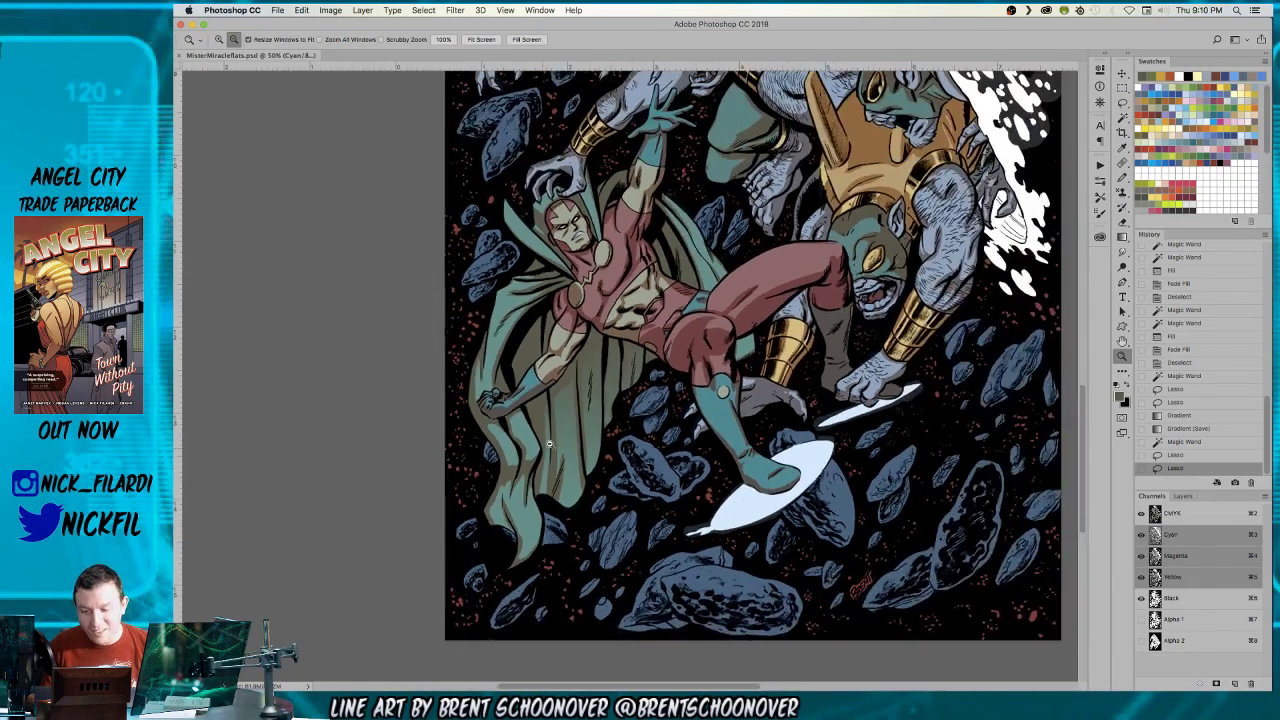
pyautogui.press('g')
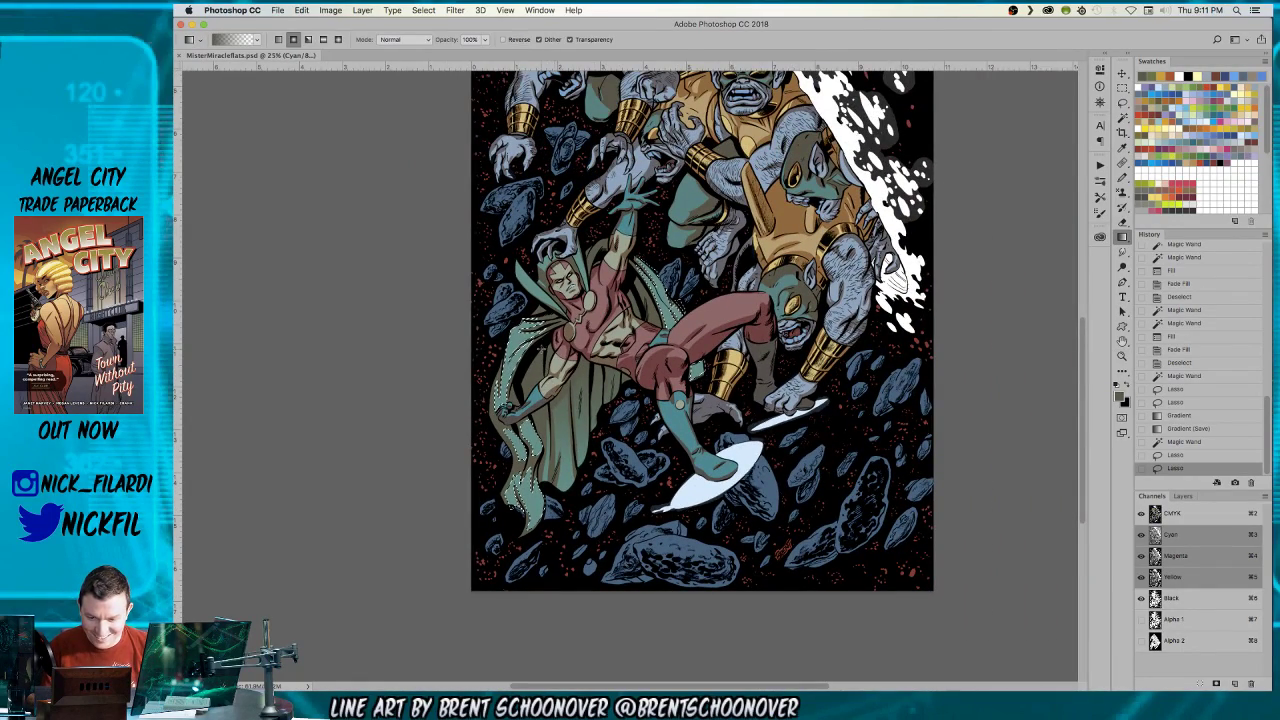
pyautogui.moveTo(525, 495); pyautogui.dragTo(560, 420)
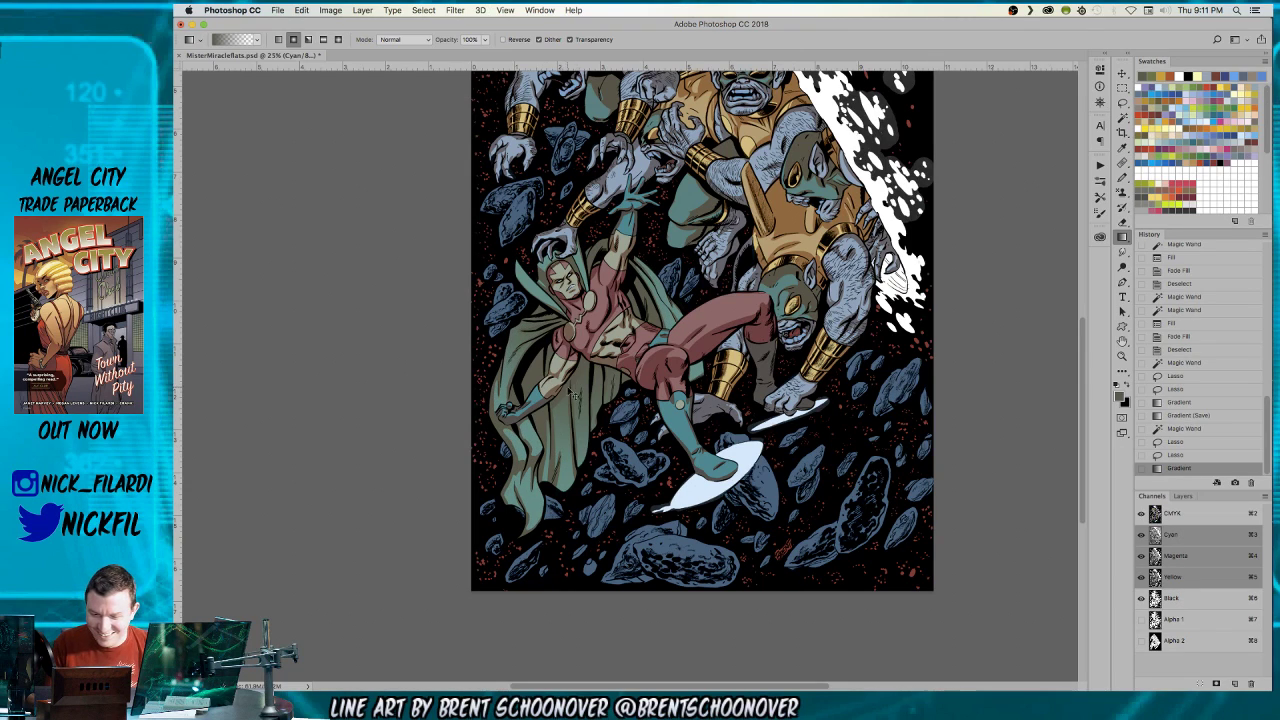
pyautogui.scroll(2, 605, 288)
pyautogui.press('z')
pyautogui.keyDown('alt'); pyautogui.click(628, 464); pyautogui.keyUp('alt')
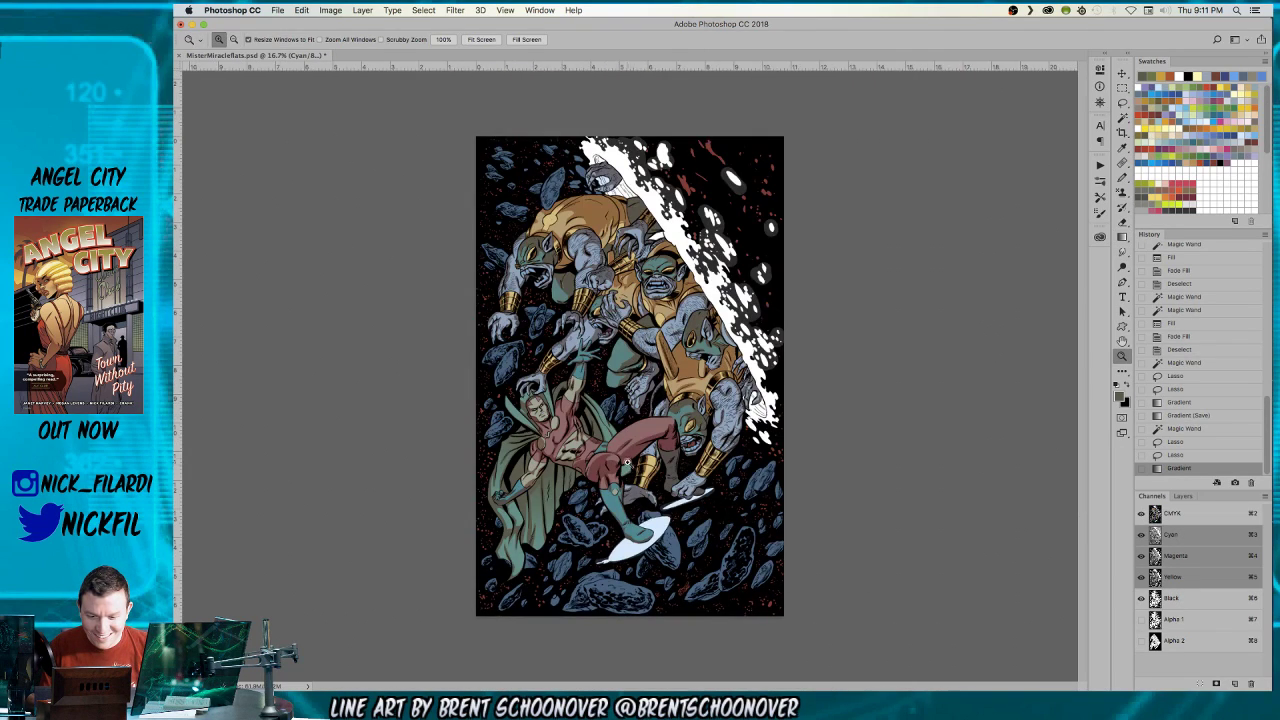
pyautogui.click(610, 432)
pyautogui.press('super+d')
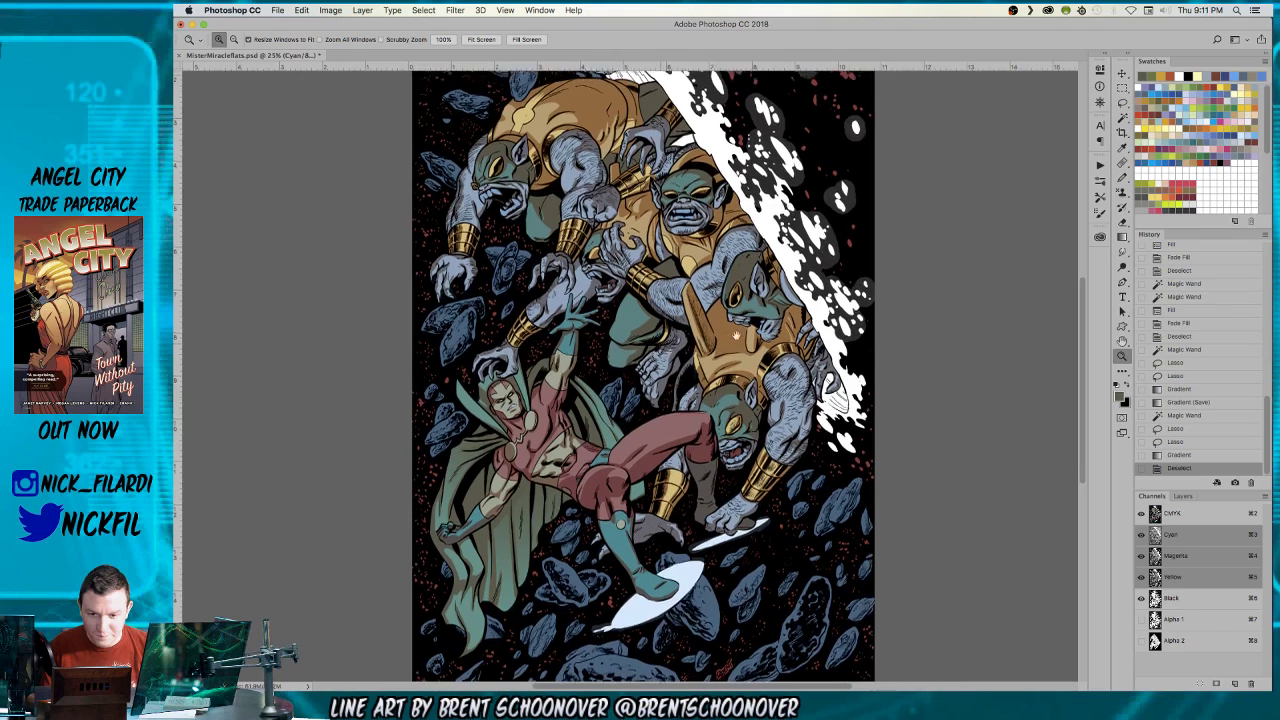
# - Select the blue-grey skin of the creatures with the Magic Wand and lighten it with a faded white fill
pyautogui.hscroll(-2, 690, 400)
pyautogui.press('w')
pyautogui.click(865, 435)
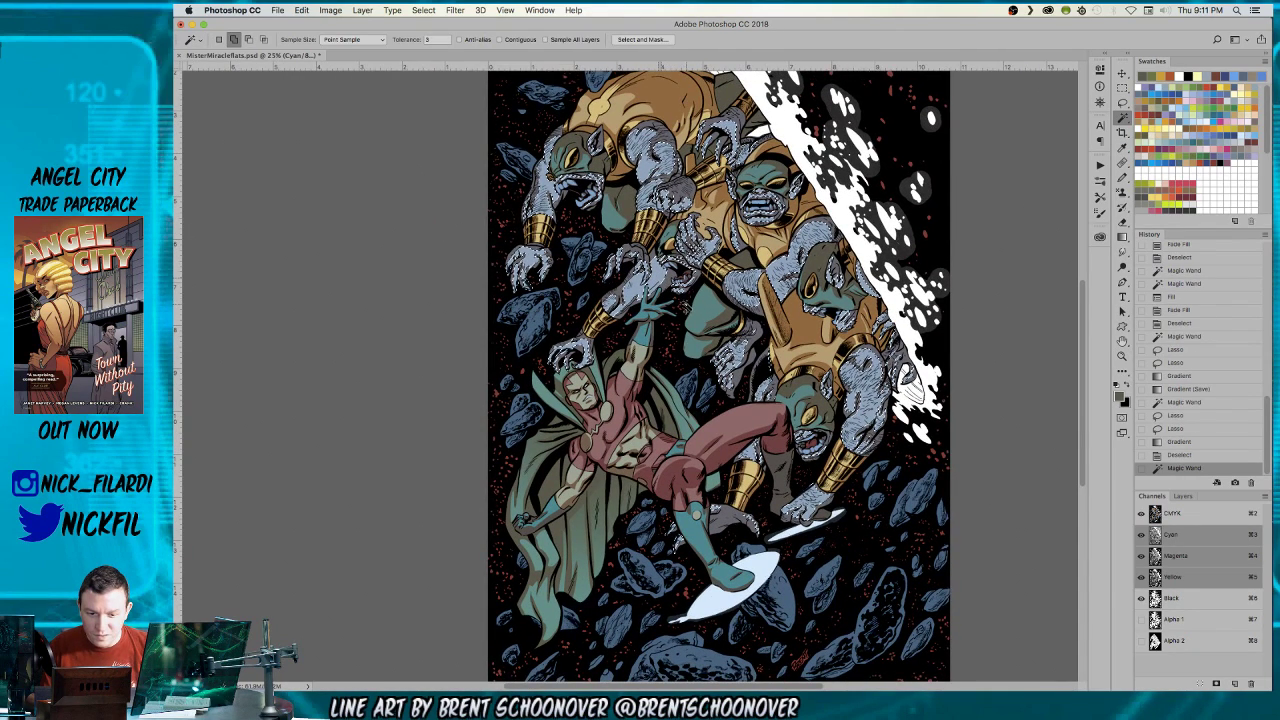
pyautogui.press('x')
pyautogui.hotkey('alt', 'BackSpace')
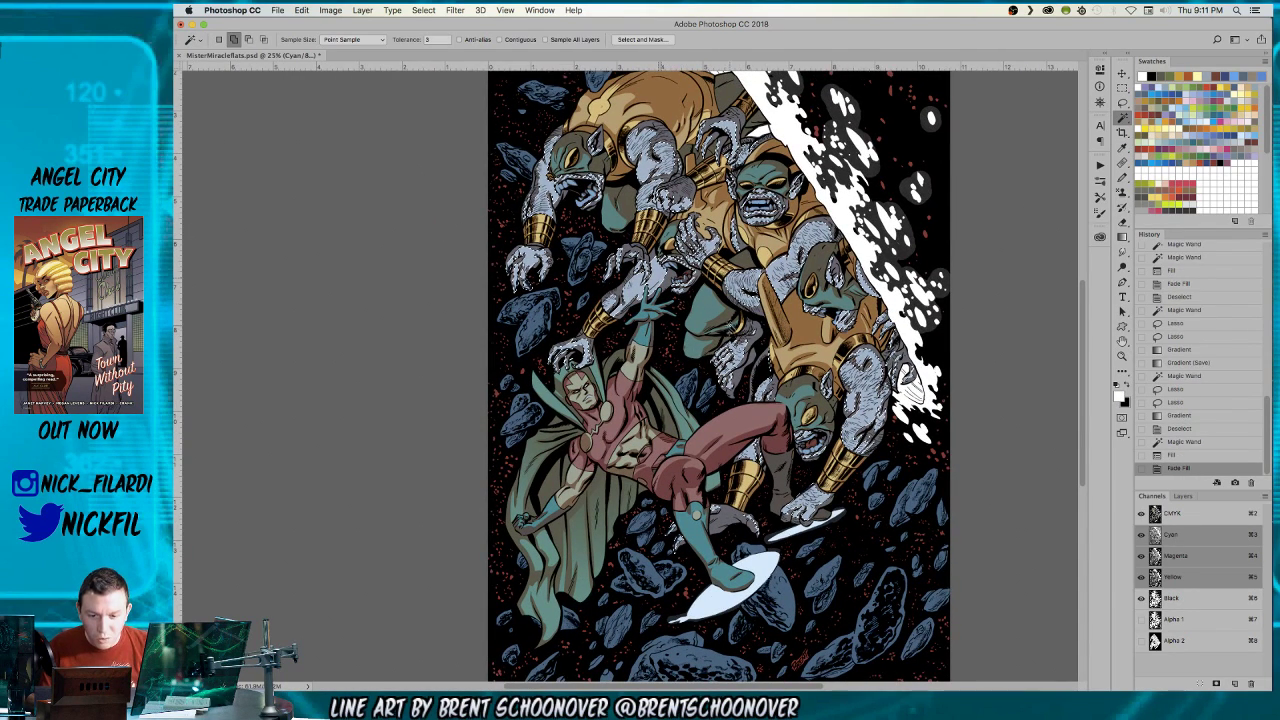
# - Extend the selection to more of the creatures' skin tones, tint them with a faded blue fill, and deselect
pyautogui.click(773, 305)
pyautogui.click(805, 440)
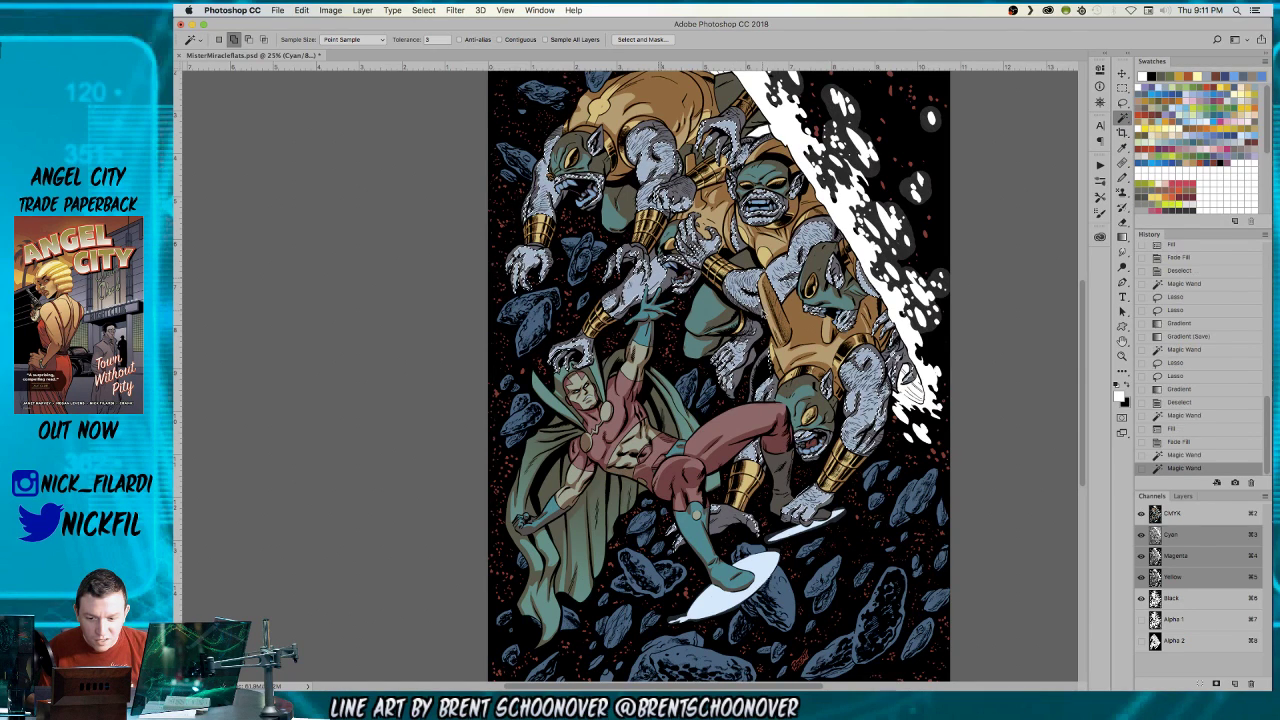
pyautogui.click(1212, 135)
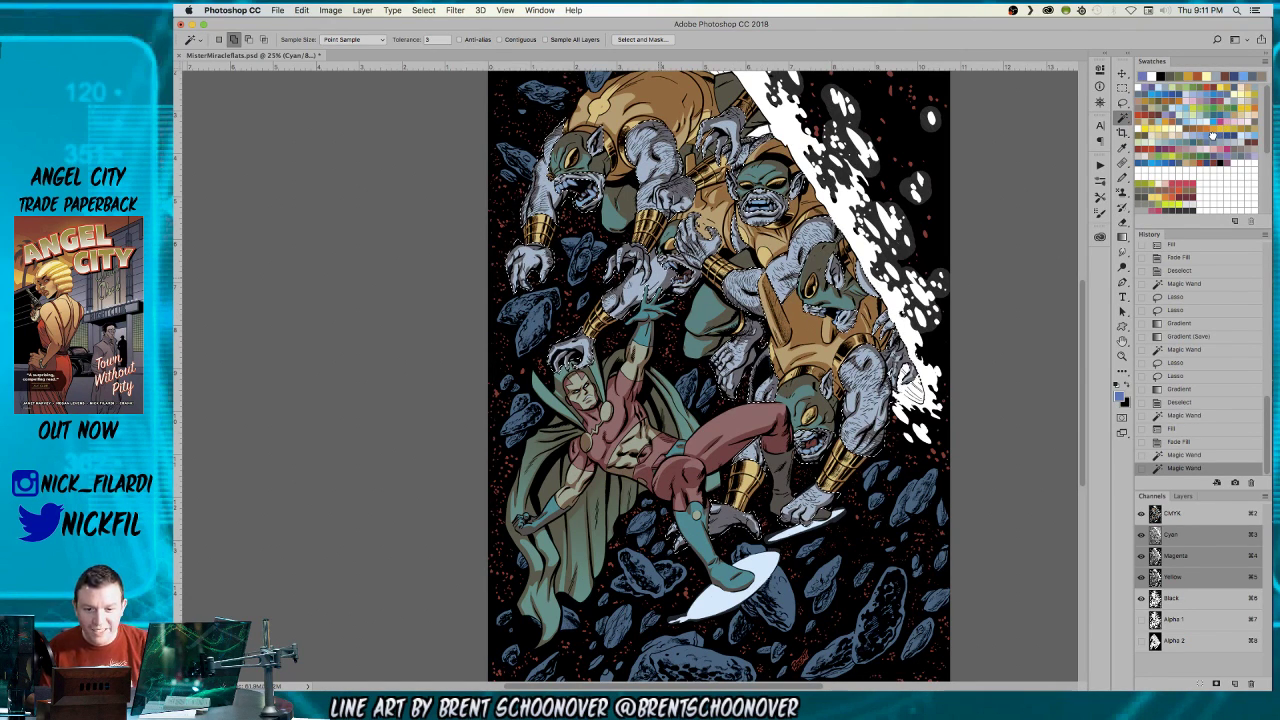
pyautogui.hotkey('alt', 'BackSpace')
pyautogui.hotkey('ctrl', 'd')
pyautogui.scroll(3, 748, 232)
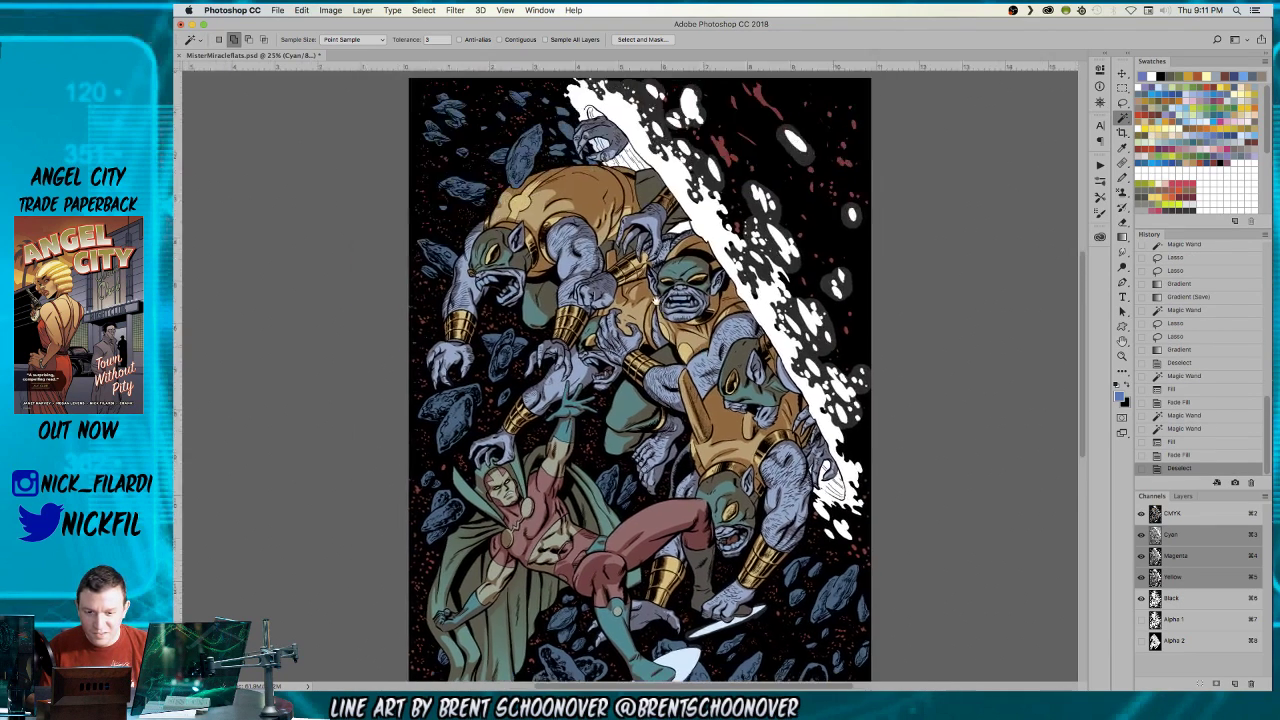
# - Select the lit teal areas of the creatures' masks and trousers, tint them with a faded yellow-green fill, and deselect
pyautogui.click(705, 232)
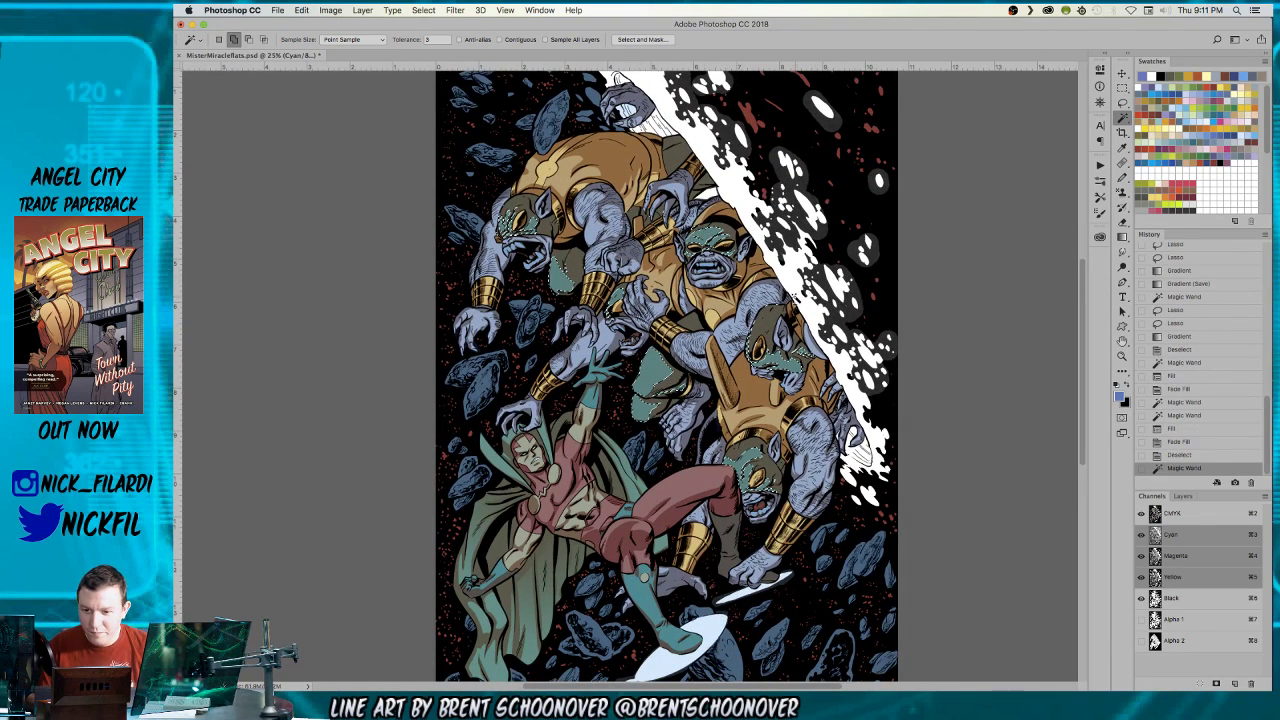
pyautogui.click(1199, 104)
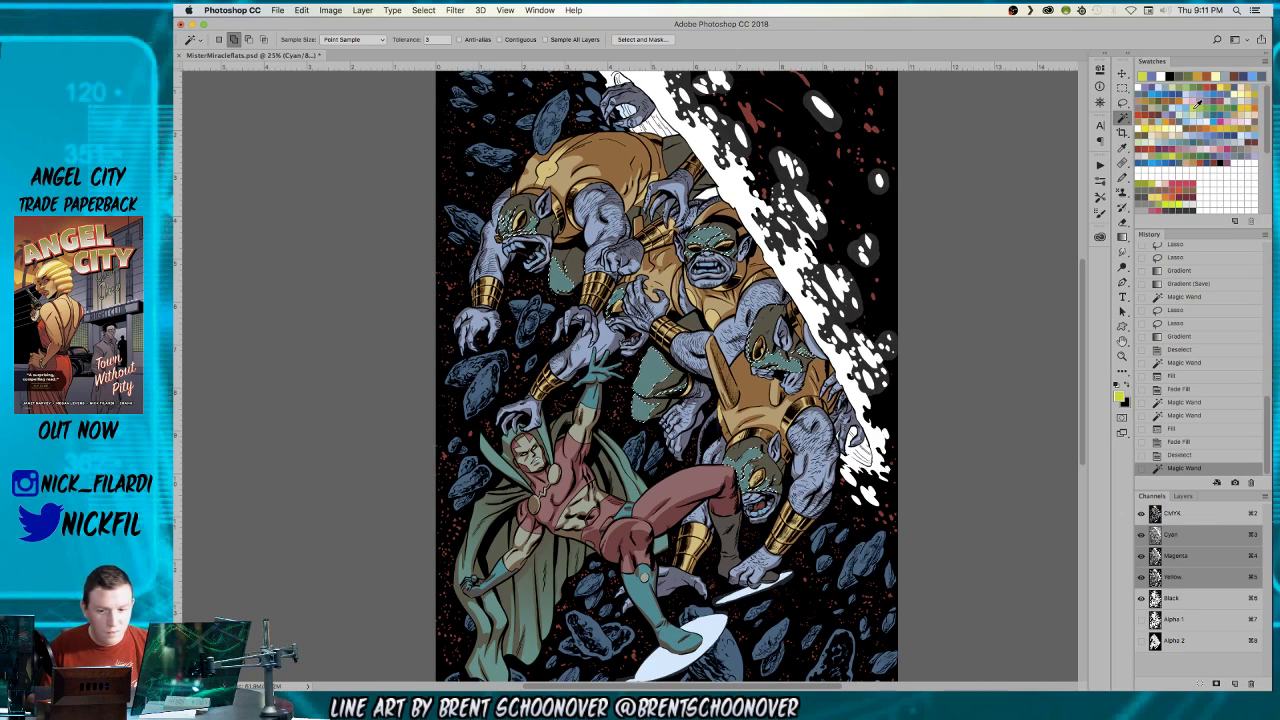
pyautogui.hotkey('alt', 'BackSpace')
pyautogui.press('super+d')
# - Select the lit red areas of the hero's suit, tint them with a faded orange-red fill, and deselect
pyautogui.press('z')
pyautogui.keyDown('alt'); pyautogui.click(617, 358); pyautogui.keyUp('alt')
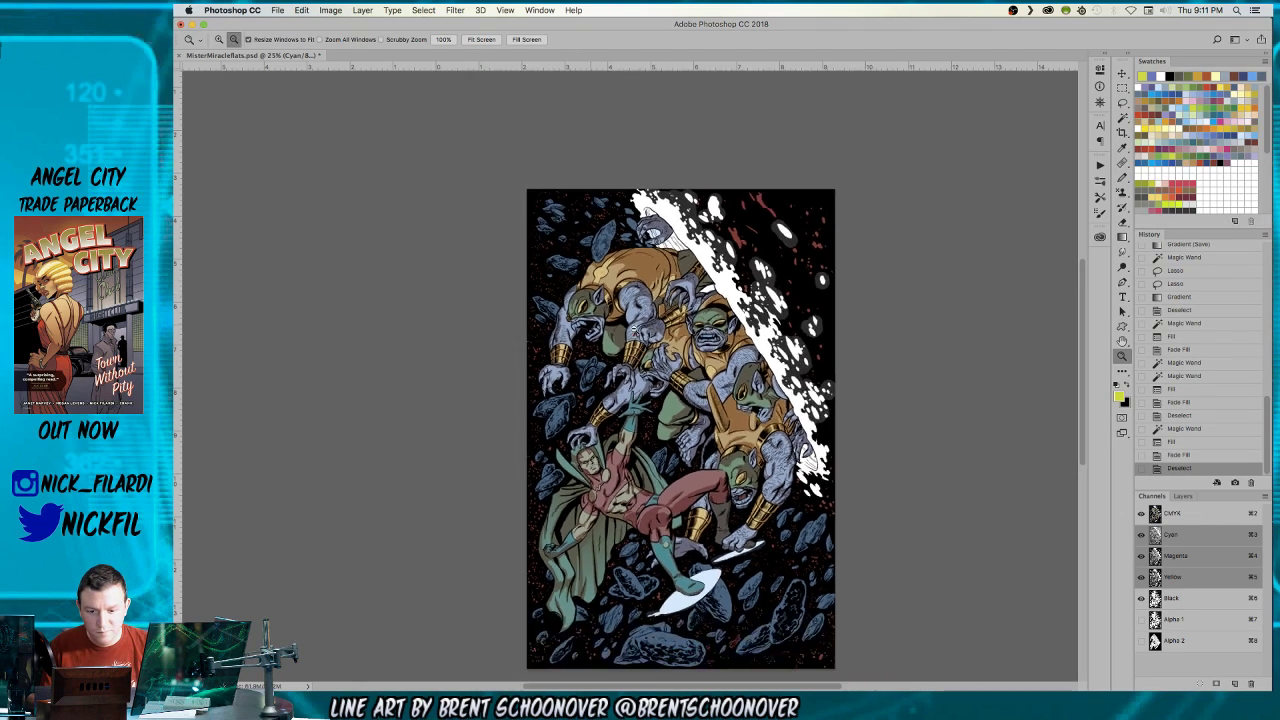
pyautogui.click(673, 316)
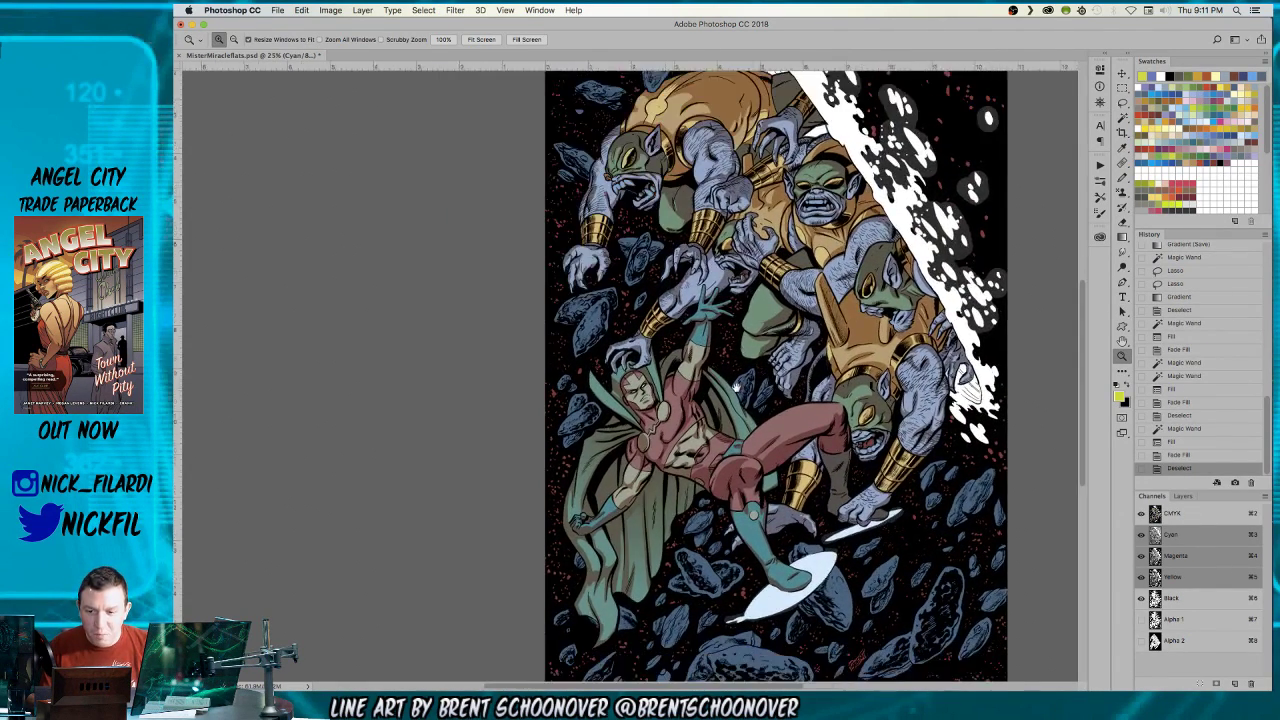
pyautogui.click(632, 372)
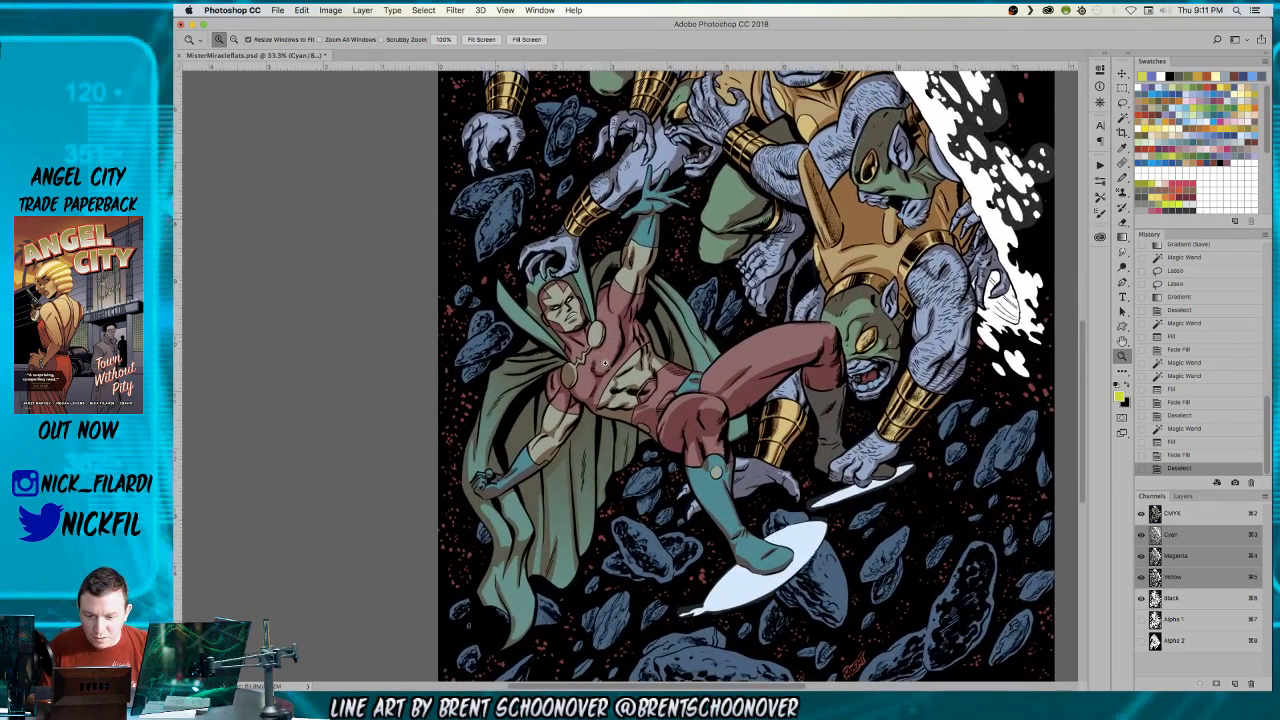
pyautogui.press('w')
pyautogui.click(825, 332)
pyautogui.click(1208, 90)
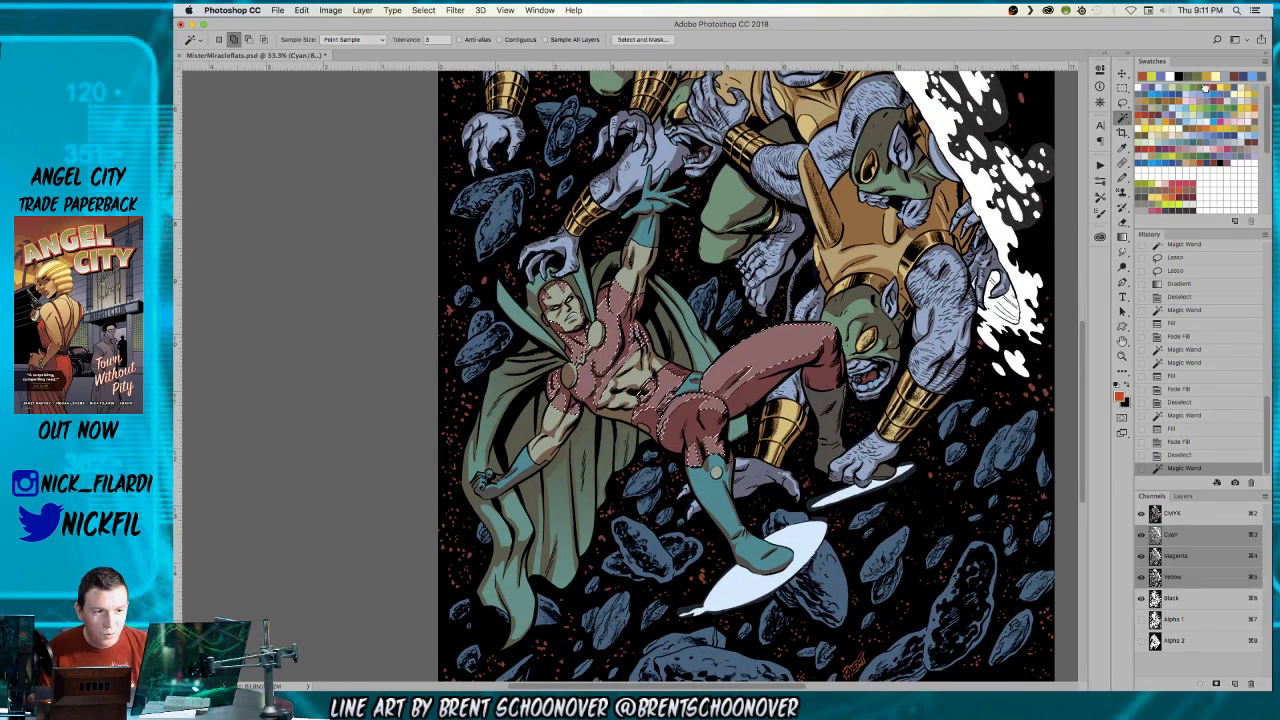
pyautogui.hotkey('alt', 'BackSpace')
pyautogui.press('super+shift+f')
pyautogui.press('Return')
pyautogui.press('super+d')
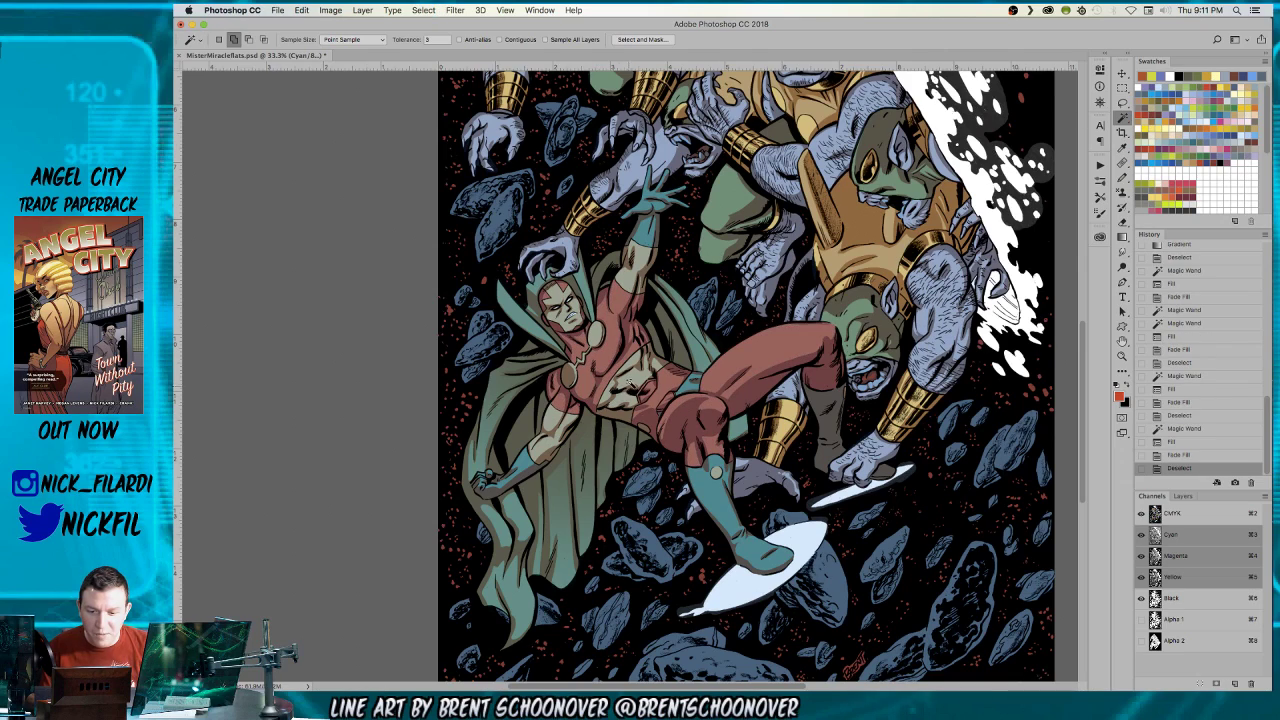
# - Select the lit yellow areas of the hero's suit with the Magic Wand, tint them with a faded orange fill, and deselect
pyautogui.click(636, 248)
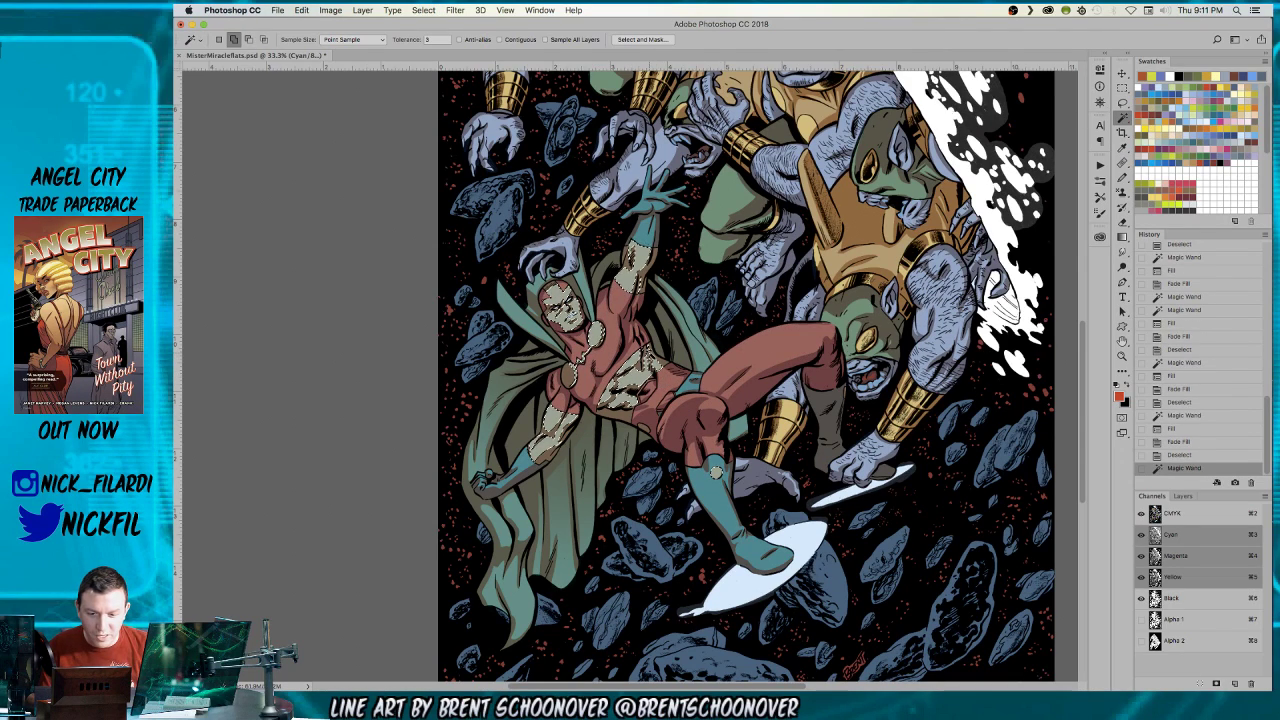
pyautogui.click(1166, 118)
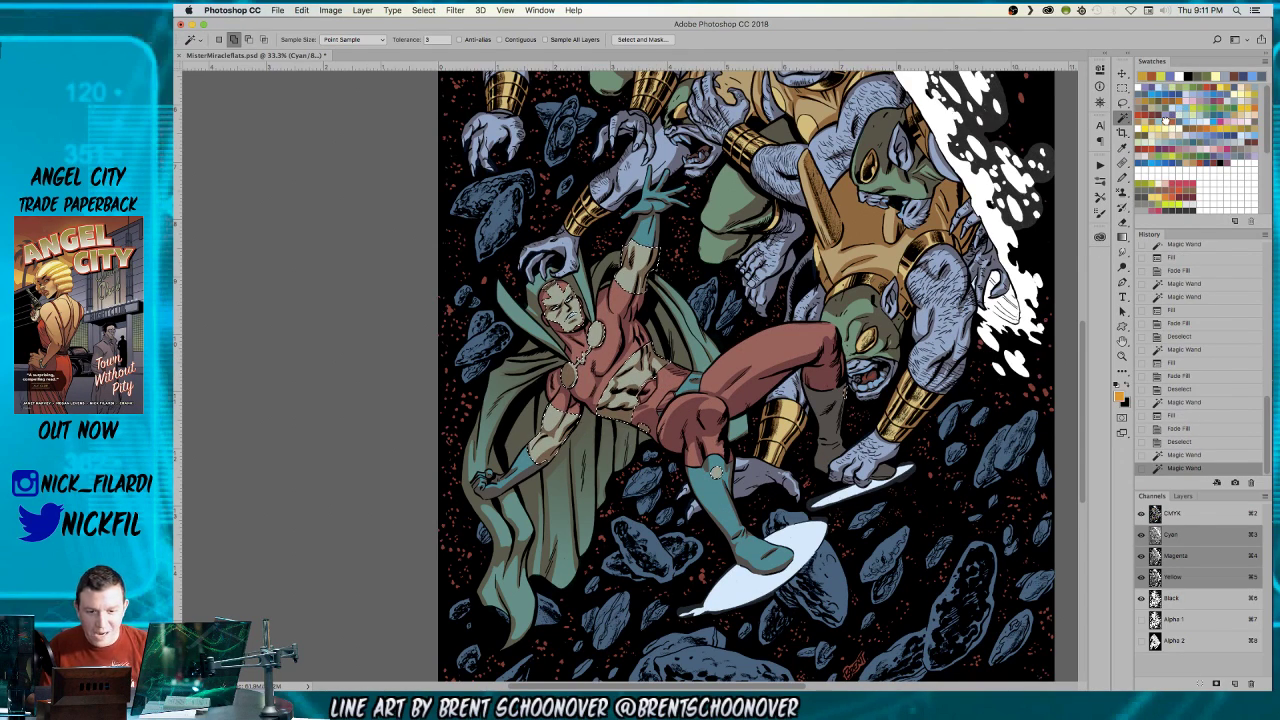
pyautogui.hotkey('alt', 'BackSpace')
pyautogui.press('super+d')
# - Select the whole canvas and subtract the black background, the white burst and the blue rock tones with the Magic Wand
pyautogui.press('z')
pyautogui.press('super+minus')
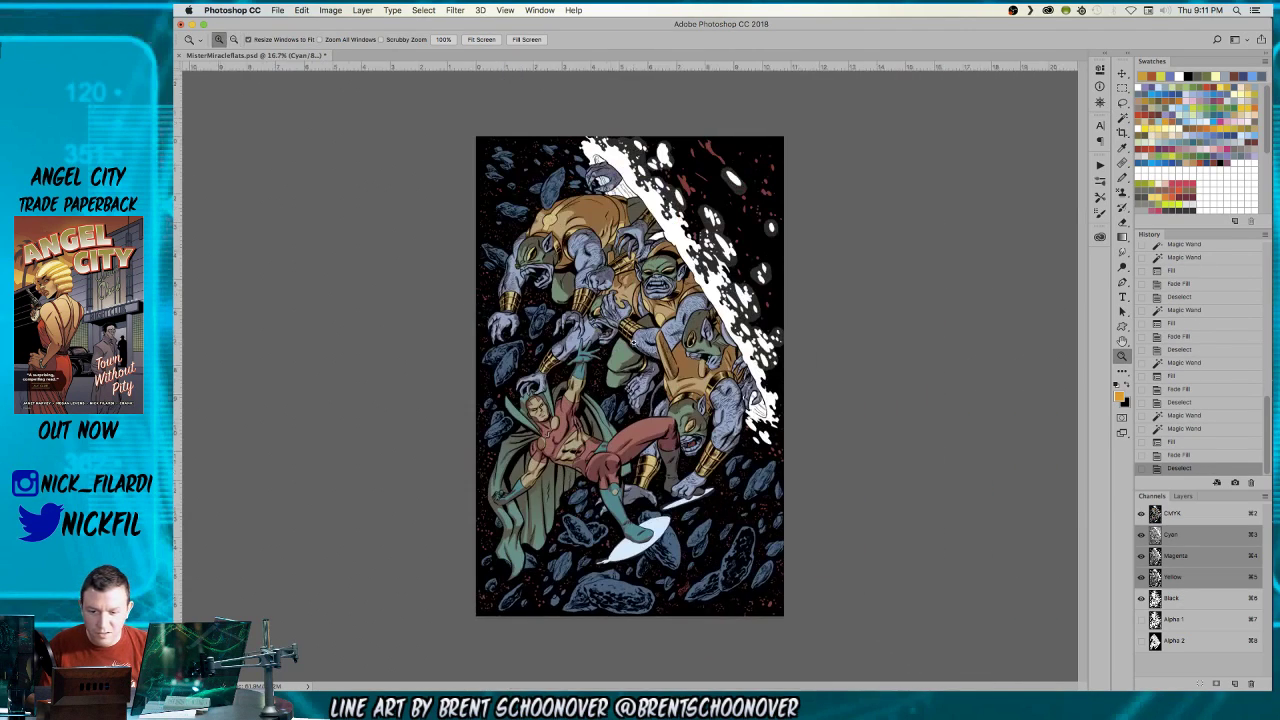
pyautogui.press('super+a')
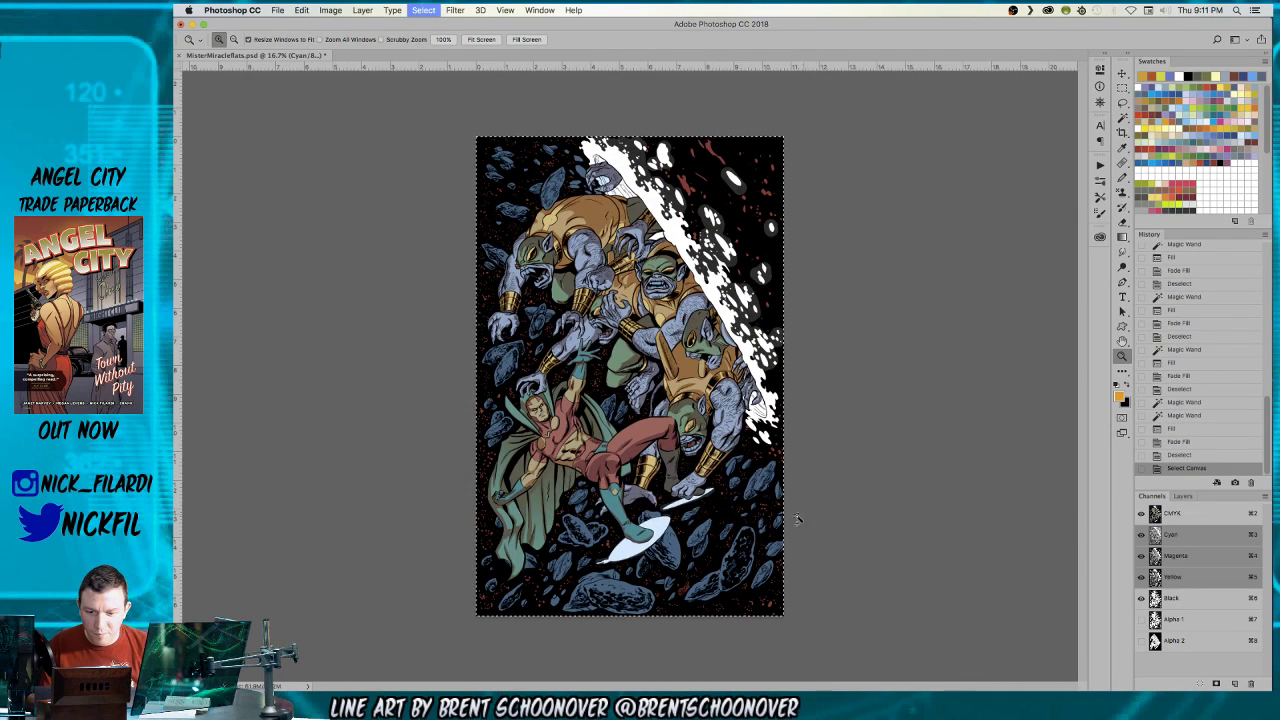
pyautogui.press('w')
pyautogui.click(752, 474)
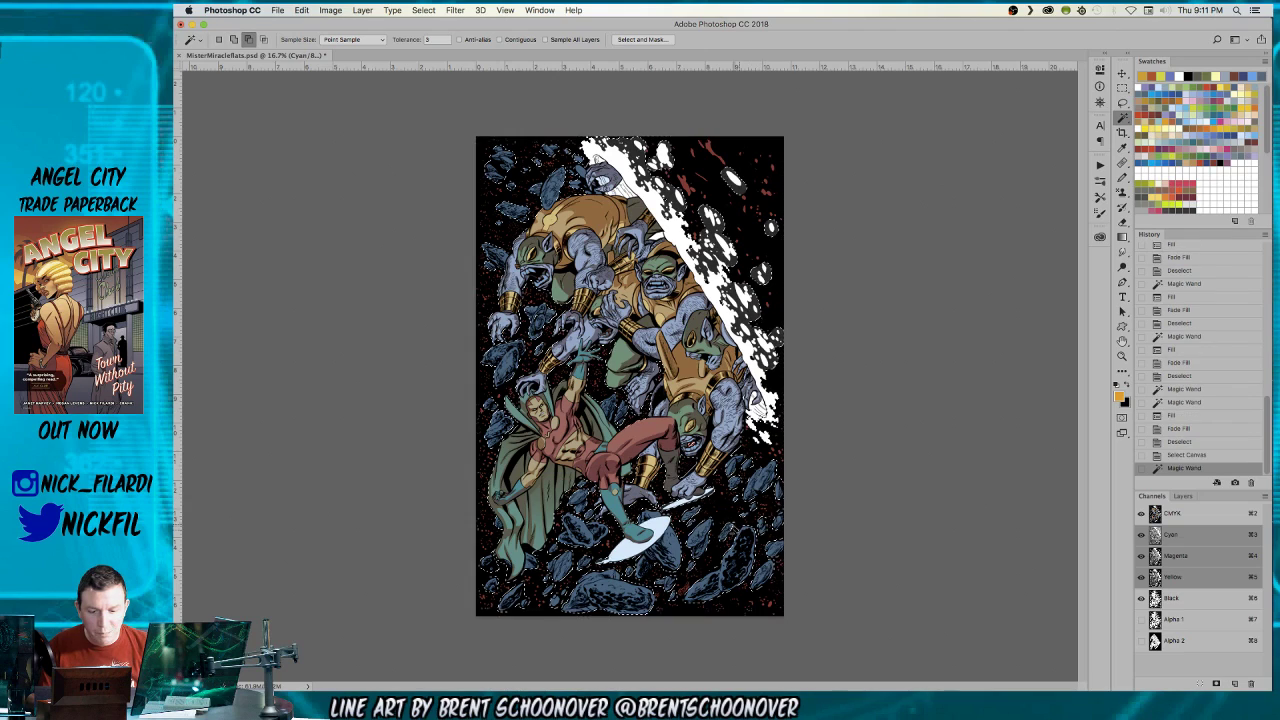
pyautogui.click(733, 586)
pyautogui.click(737, 588)
pyautogui.keyDown('alt'); pyautogui.click(737, 580); pyautogui.keyUp('alt')
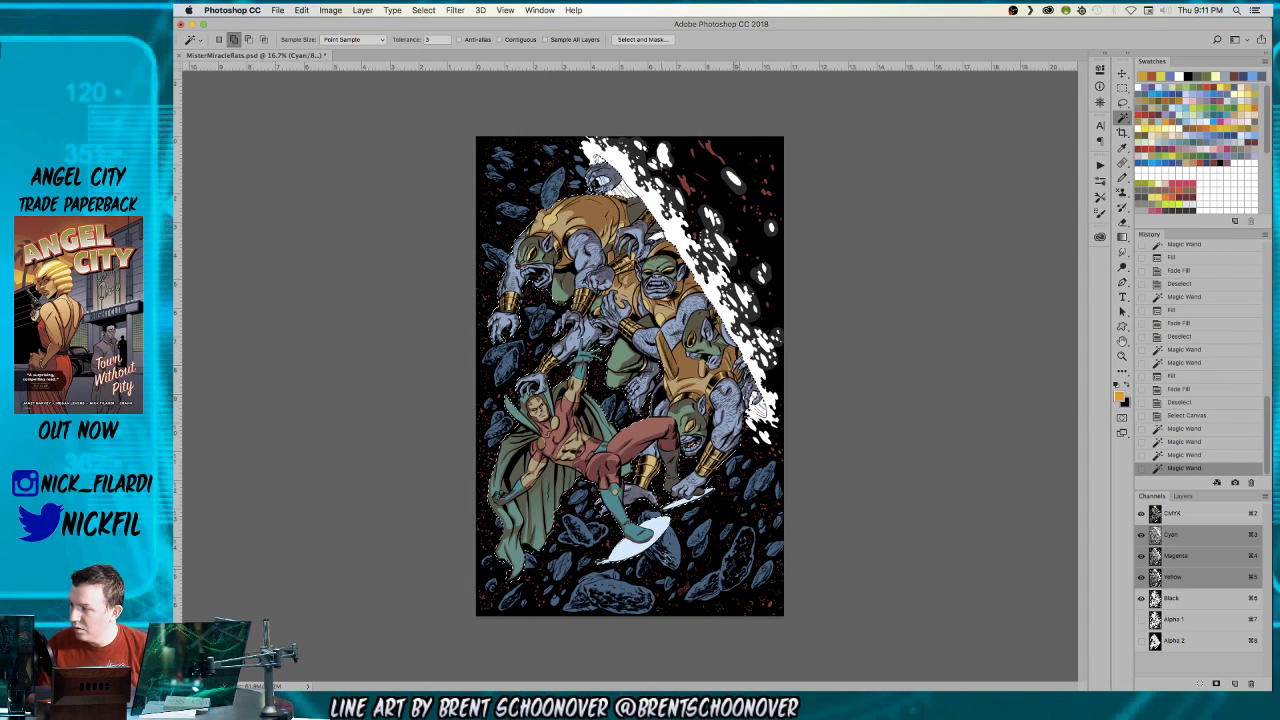
pyautogui.press('alt')
pyautogui.keyDown('alt'); pyautogui.click(697, 572); pyautogui.keyUp('alt')
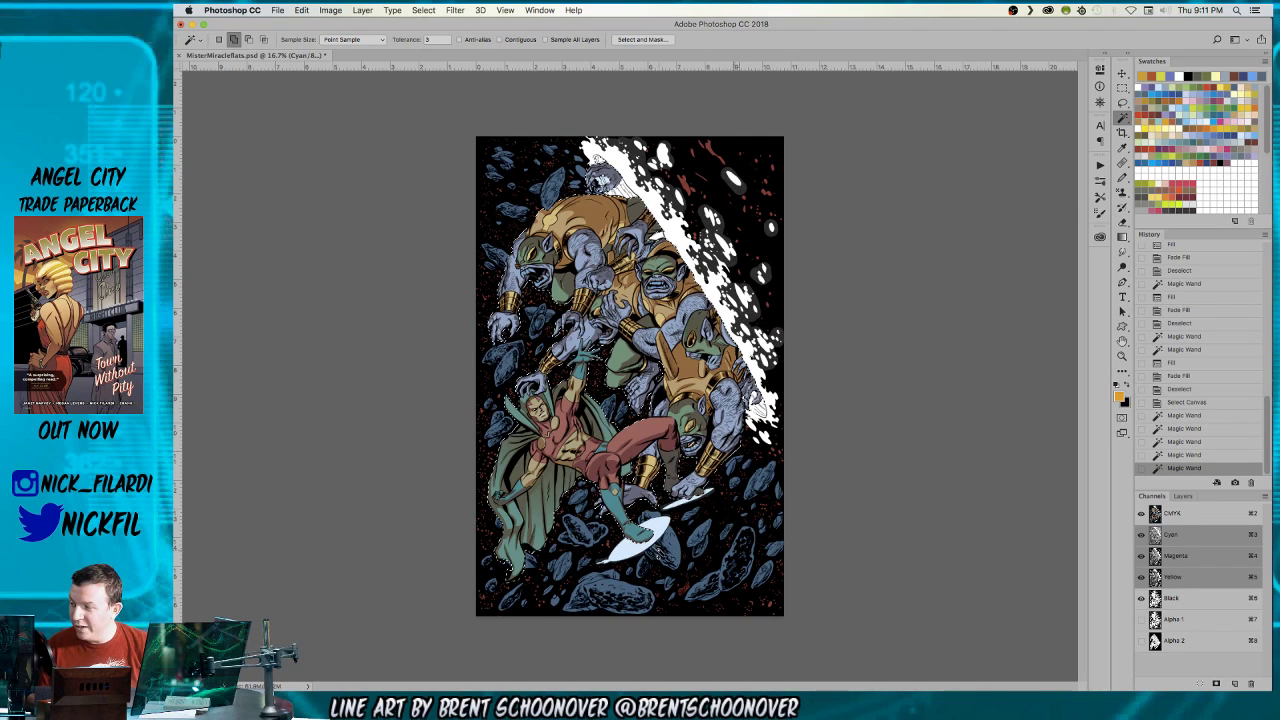
# - Subtract the creatures' blue-grey skin tones from the selection with the Magic Wand
pyautogui.press('z')
pyautogui.click(620, 400)
pyautogui.moveTo(583, 474); pyautogui.dragTo(621, 449)
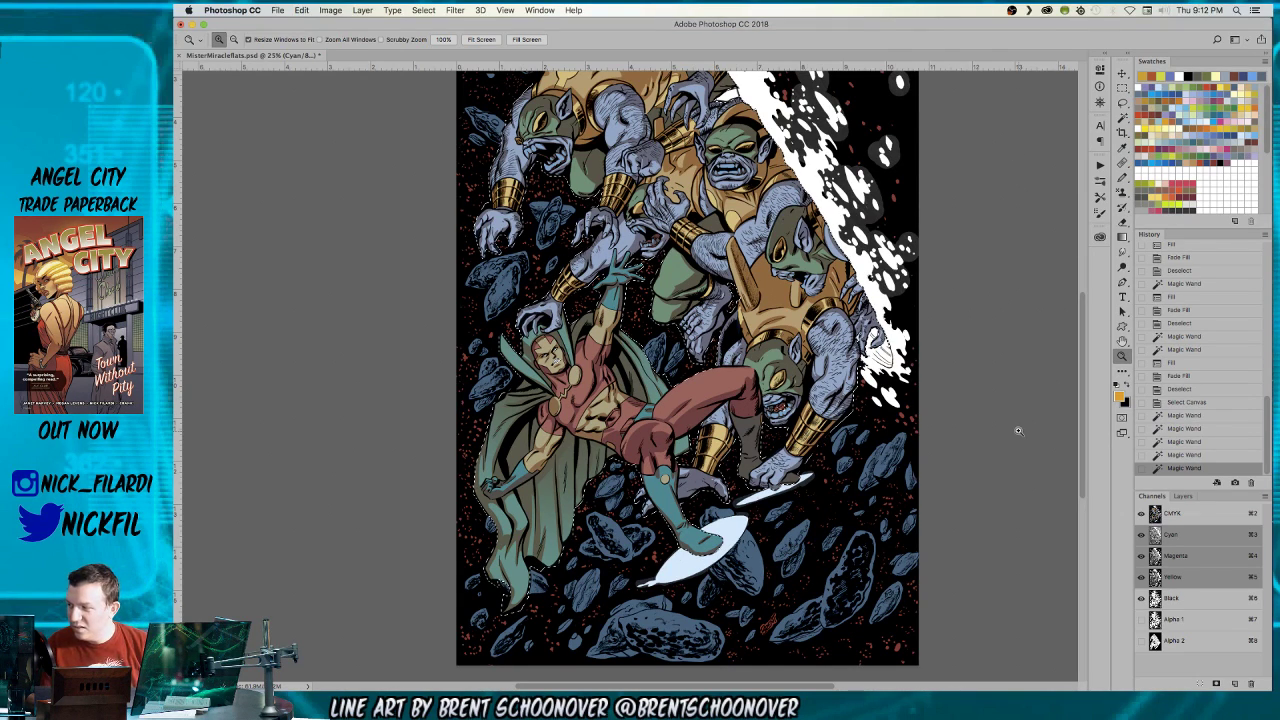
pyautogui.keyDown('alt'); pyautogui.click(592, 400); pyautogui.keyUp('alt')
pyautogui.press('w')
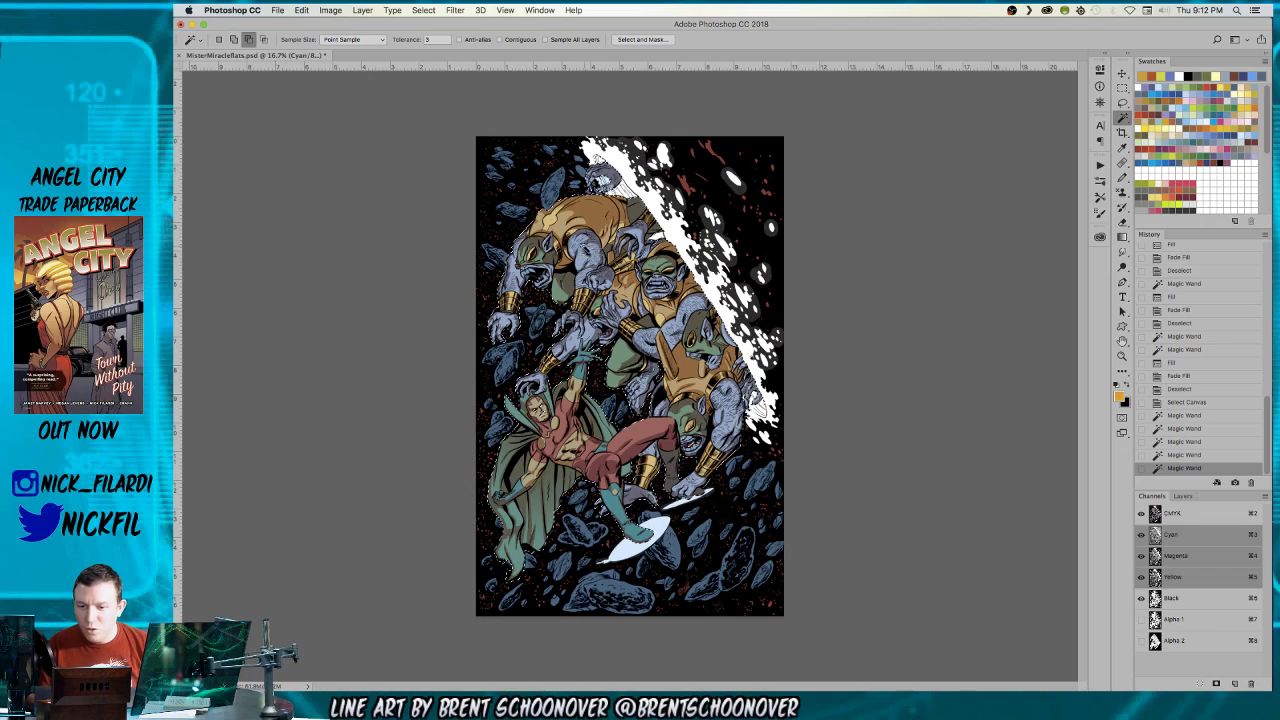
pyautogui.keyDown('alt'); pyautogui.click(588, 250); pyautogui.keyUp('alt')
pyautogui.keyDown('alt'); pyautogui.click(626, 287); pyautogui.keyUp('alt')
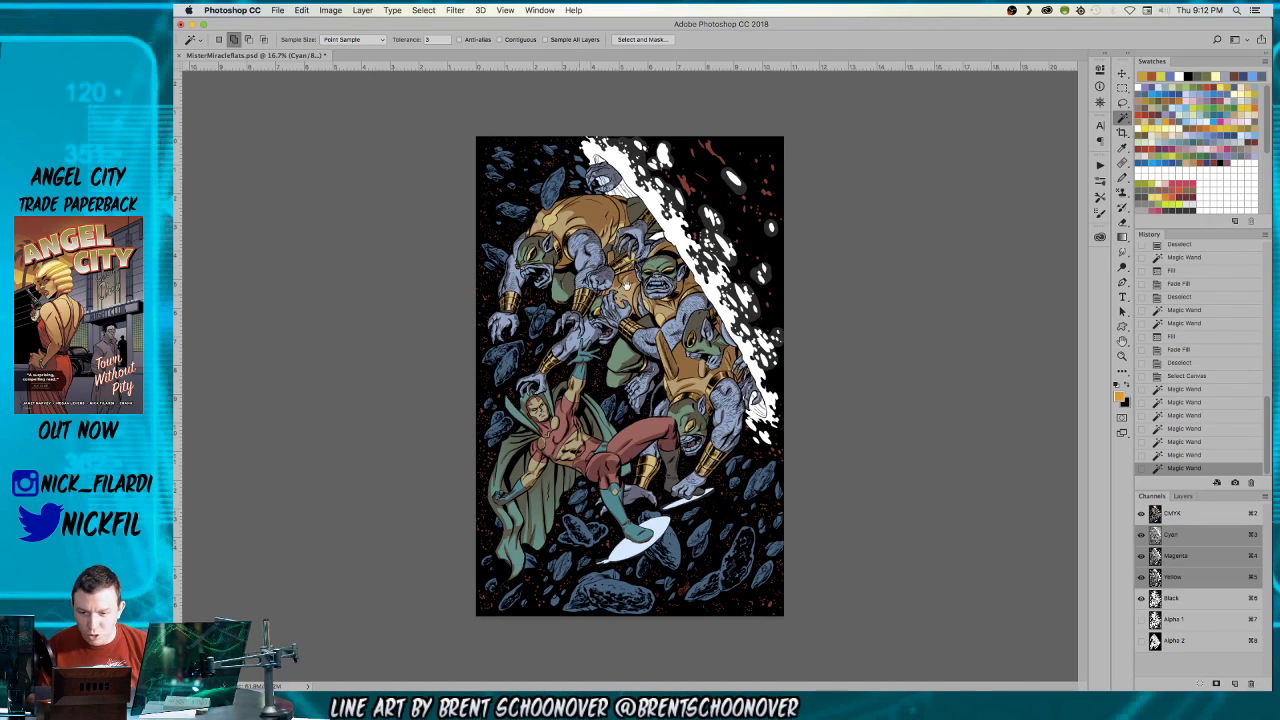
# - Remove leftover selected patches around the upper creatures' faces and hands from the selection with the Lasso
pyautogui.press('z')
pyautogui.click(525, 271)
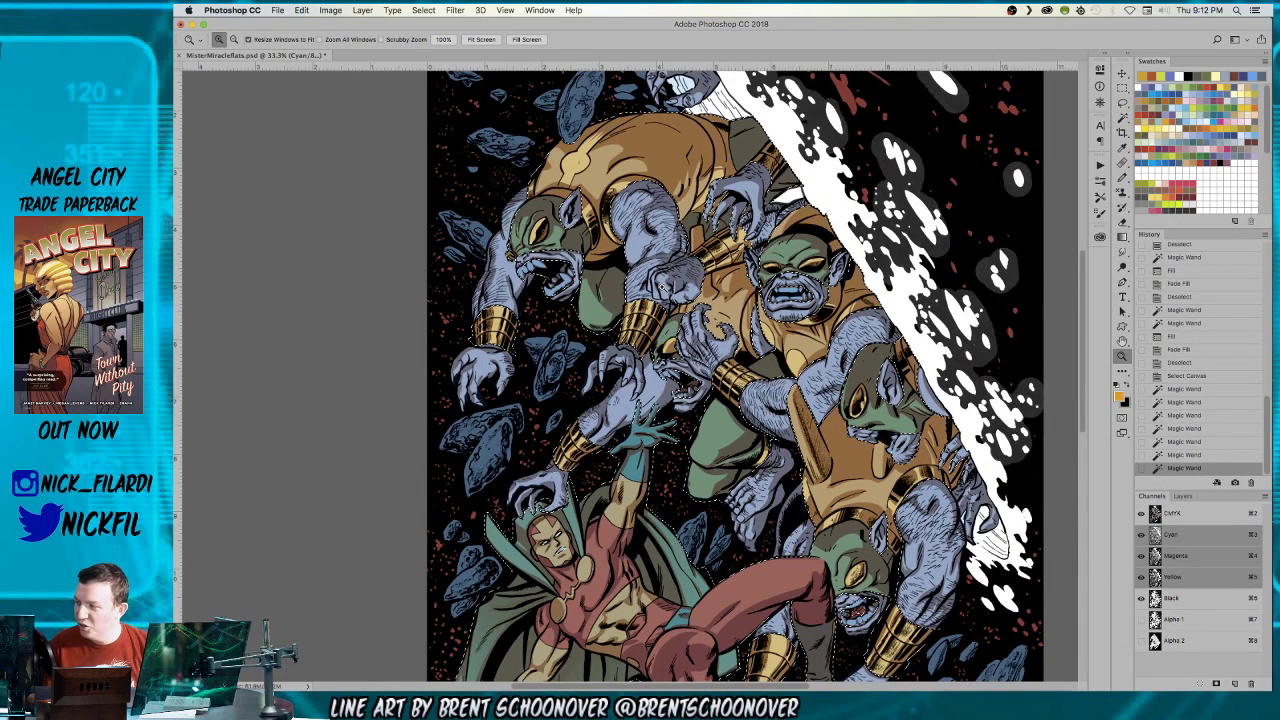
pyautogui.press('l')
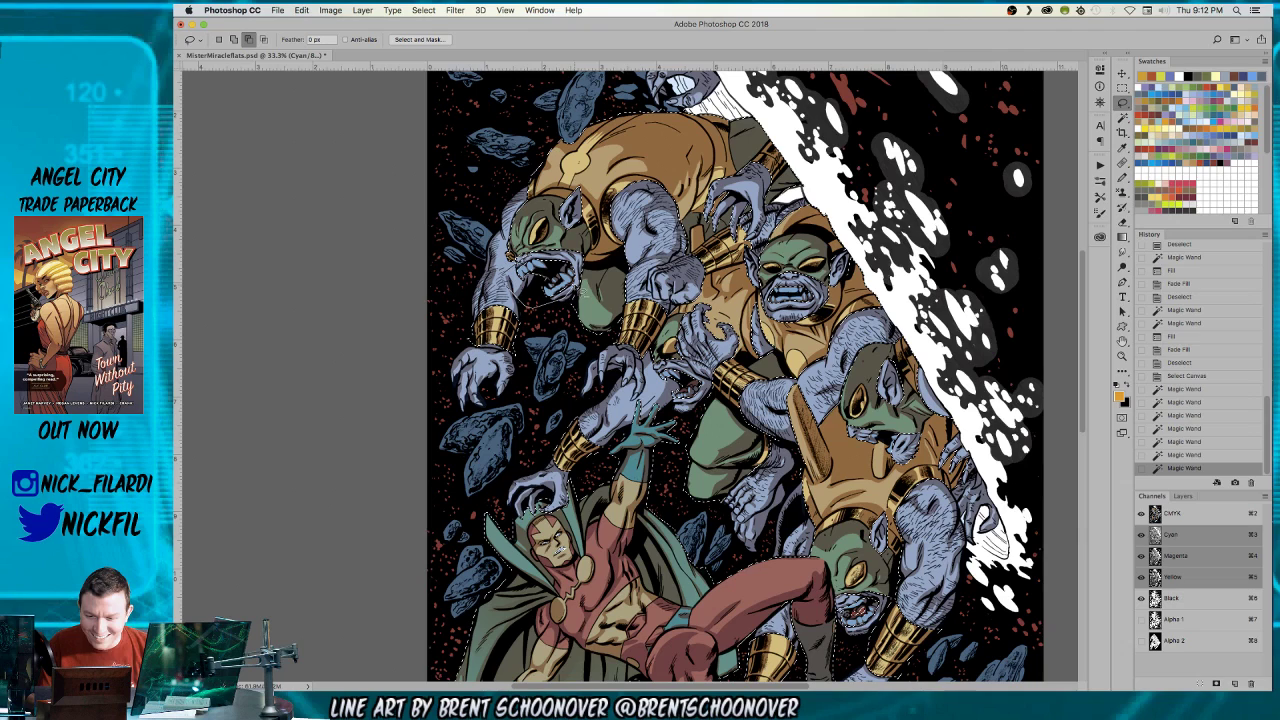
pyautogui.moveTo(519, 296); pyautogui.dragTo(512, 259)
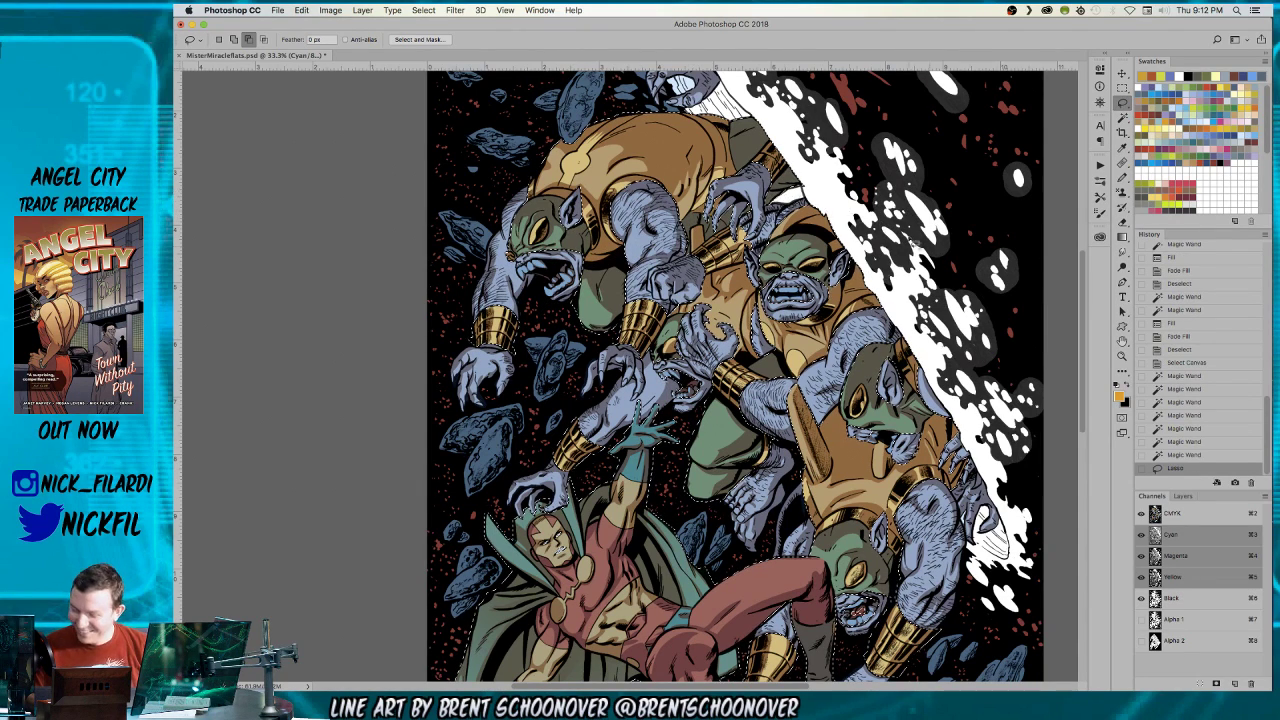
pyautogui.scroll(-5, 1030, 318)
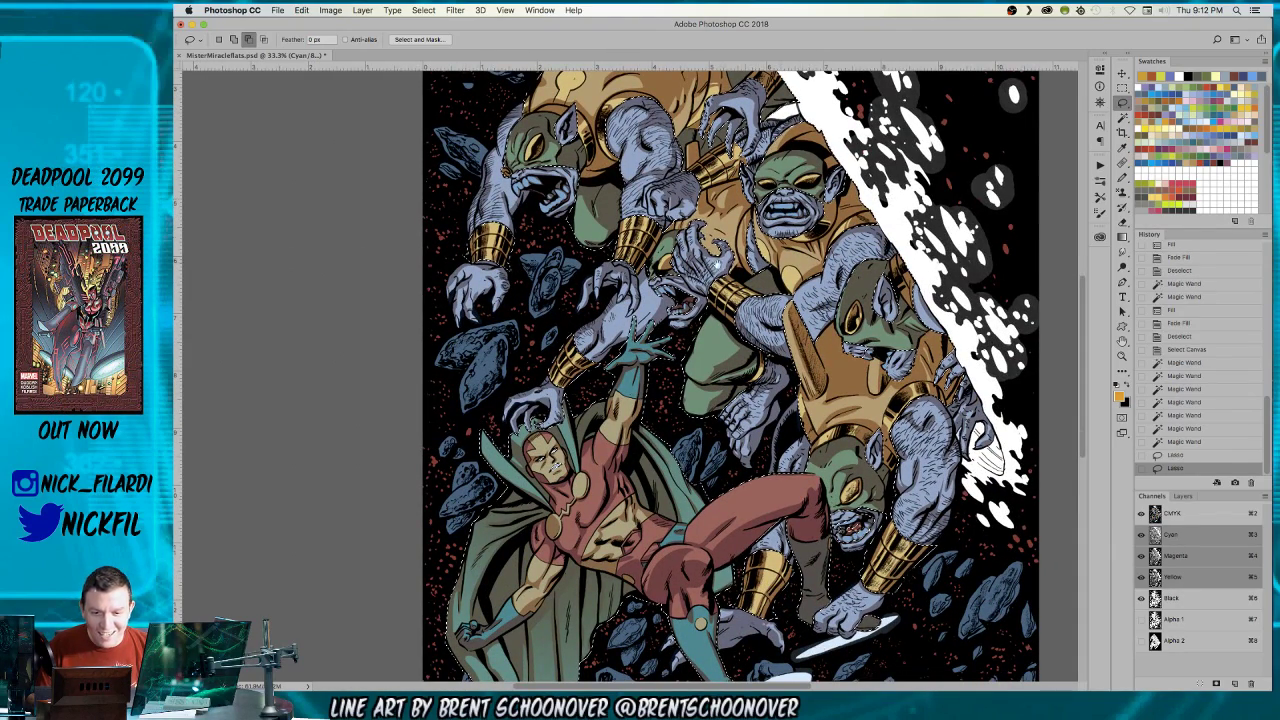
pyautogui.scroll(-2, 892, 490)
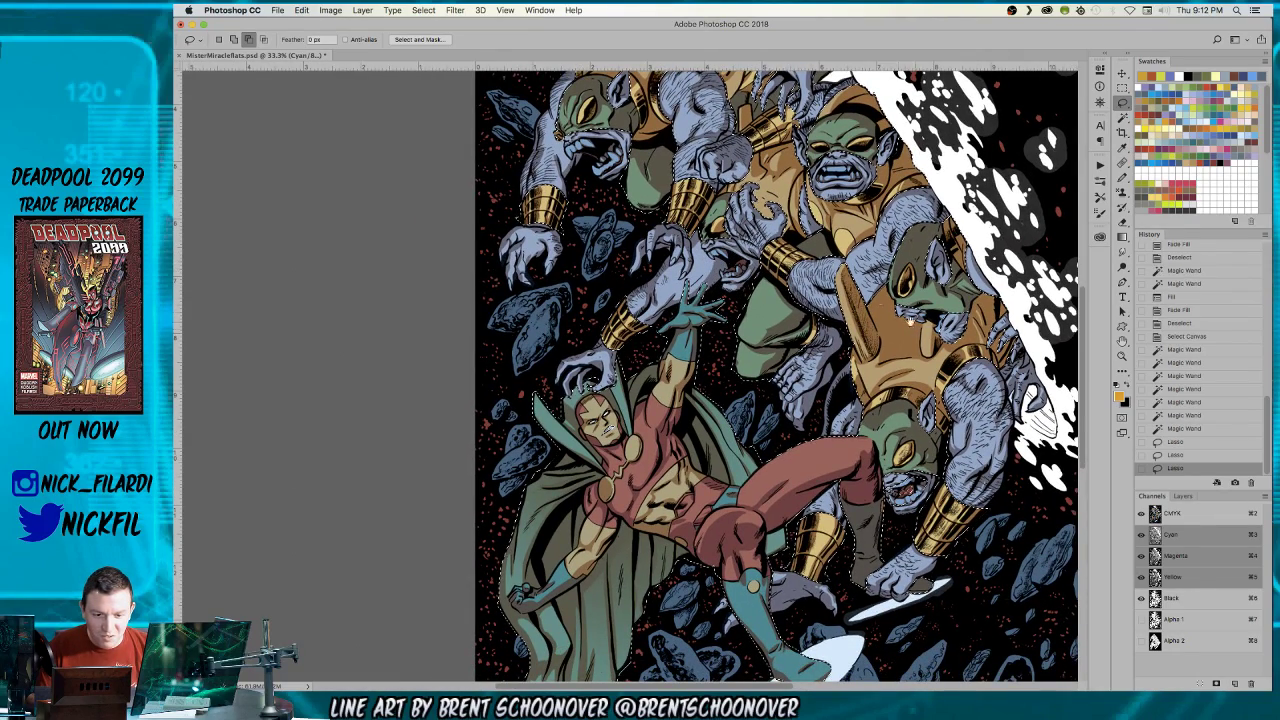
pyautogui.hscroll(4, 608, 428)
pyautogui.scroll(-2, 608, 428)
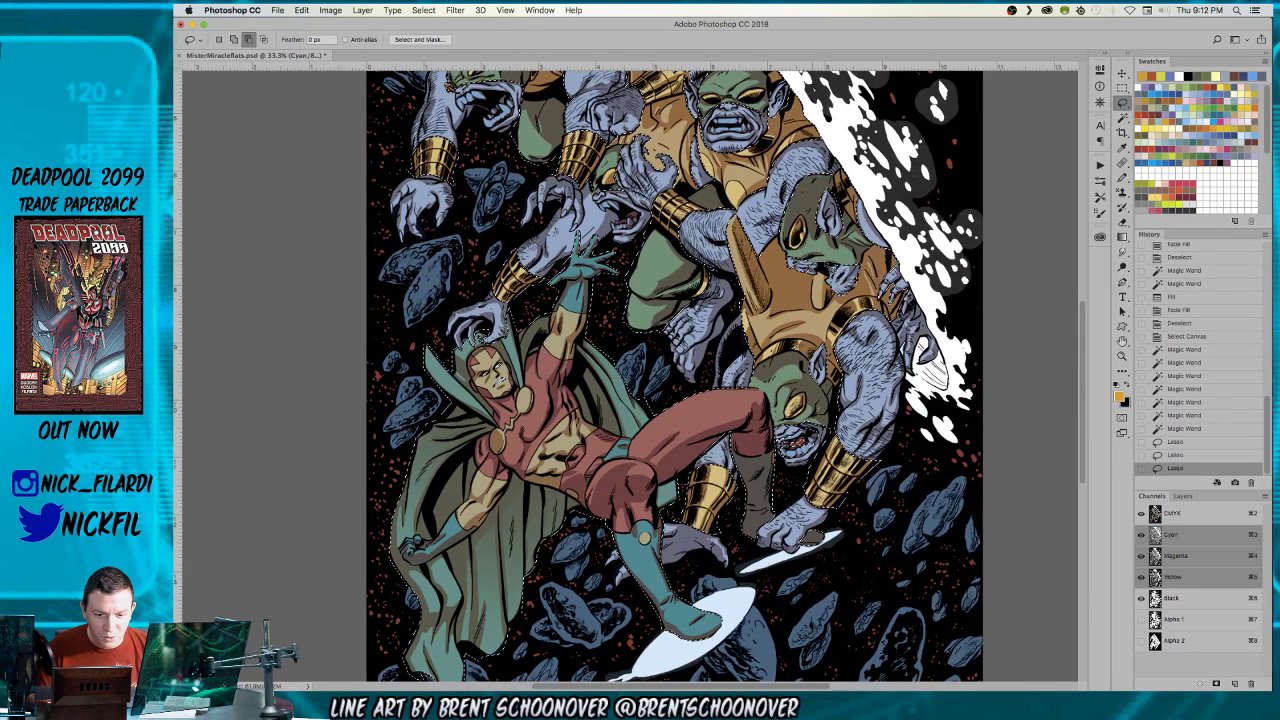
# - Refine the figure selection further with the Magic Wand on the lower creature in tan armour
pyautogui.press('w')
pyautogui.click(788, 287)
pyautogui.click(788, 287)
pyautogui.press('z')
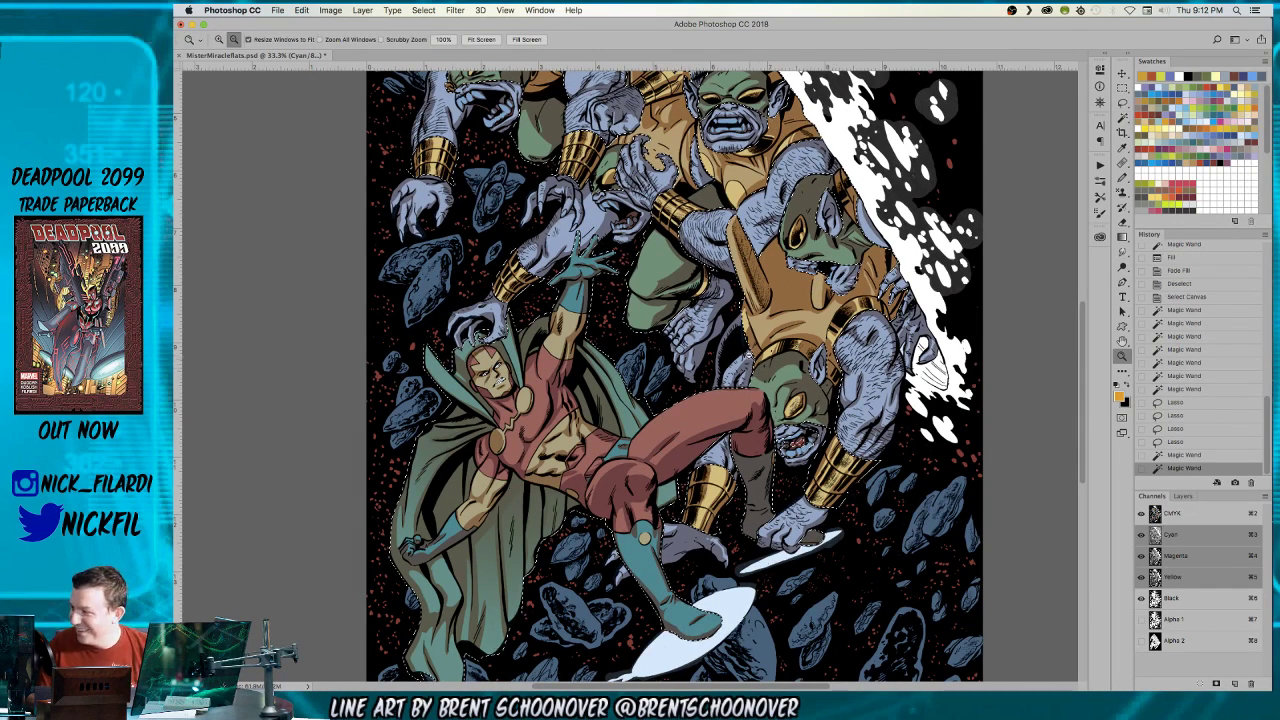
pyautogui.keyDown('alt'); pyautogui.click(725, 363); pyautogui.keyUp('alt')
pyautogui.hscroll(2, 725, 363)
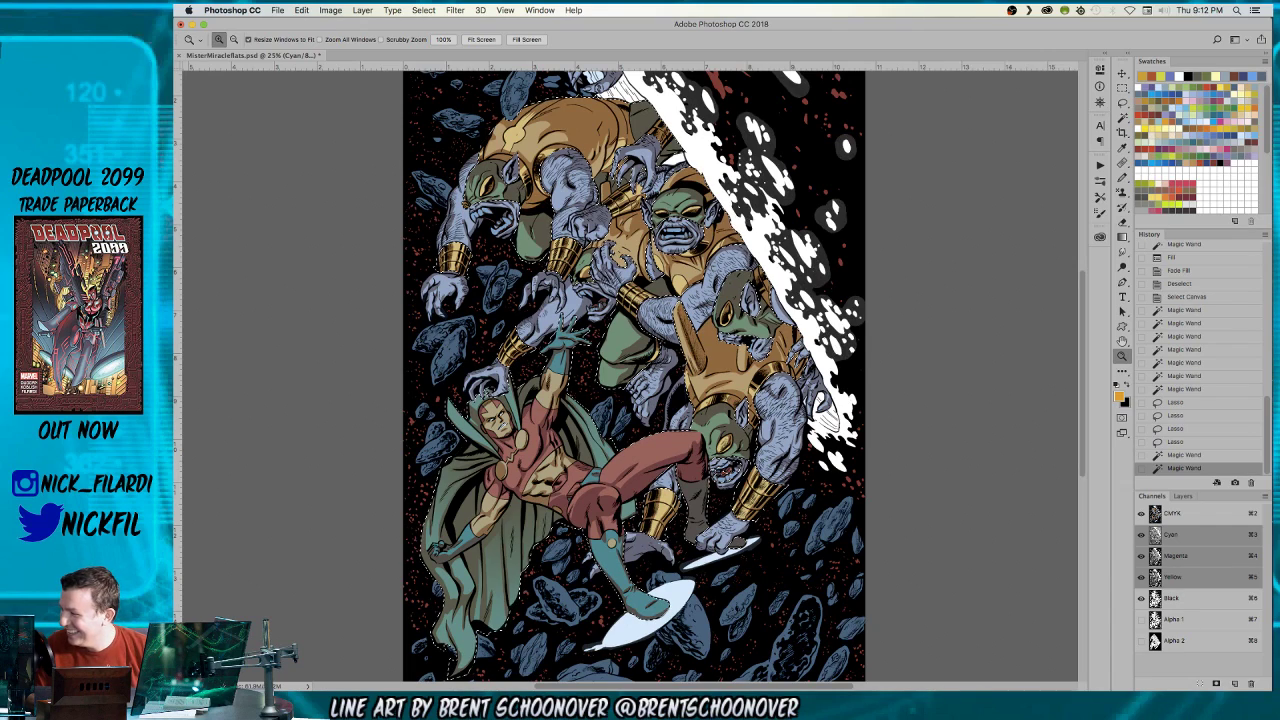
pyautogui.hotkey('shift', 'BackSpace')
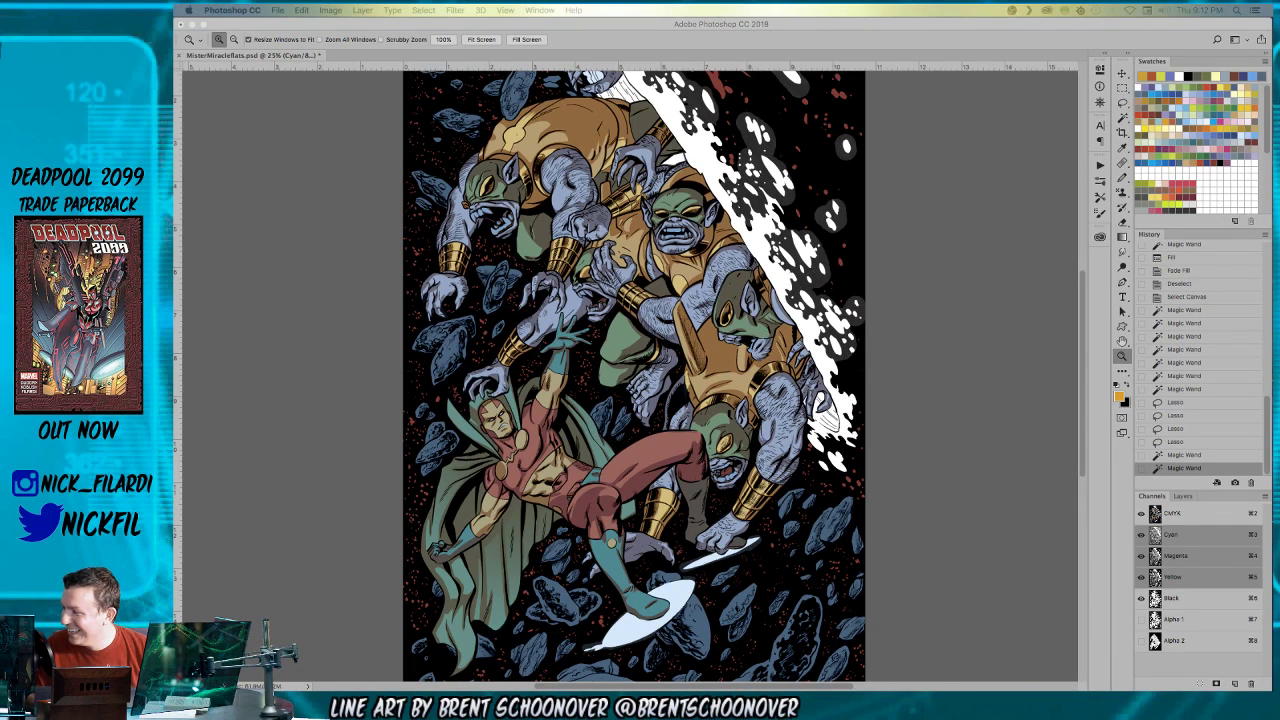
pyautogui.press('Escape')
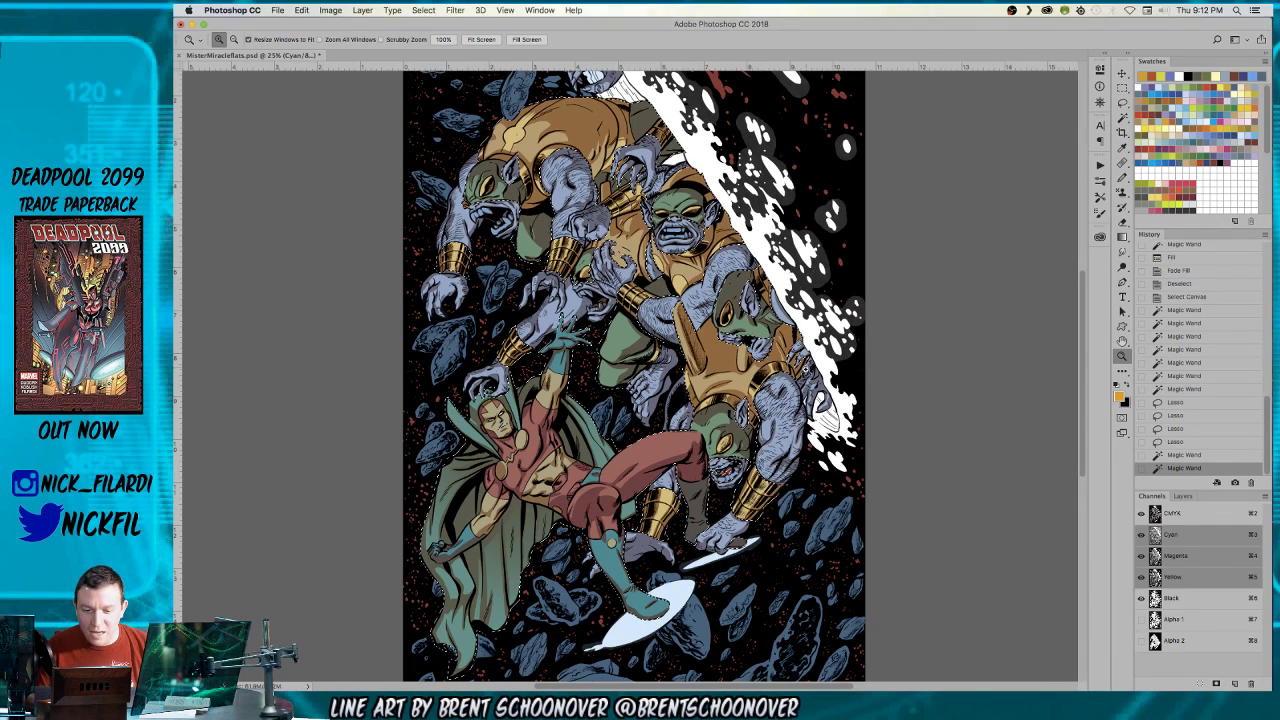
# - Trim the remaining stray bits around the creatures' open mouths from the selection with the Lasso
pyautogui.scroll(-4, 405, 320)
pyautogui.click(740, 390)
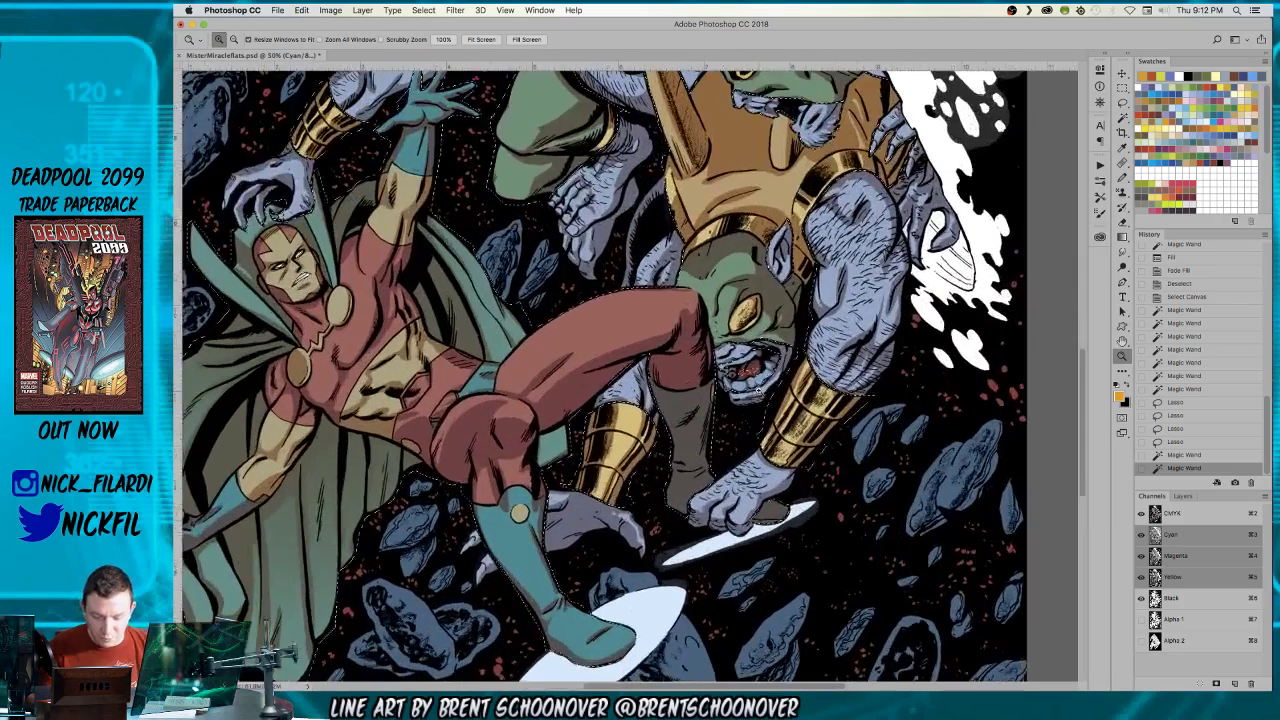
pyautogui.press('l')
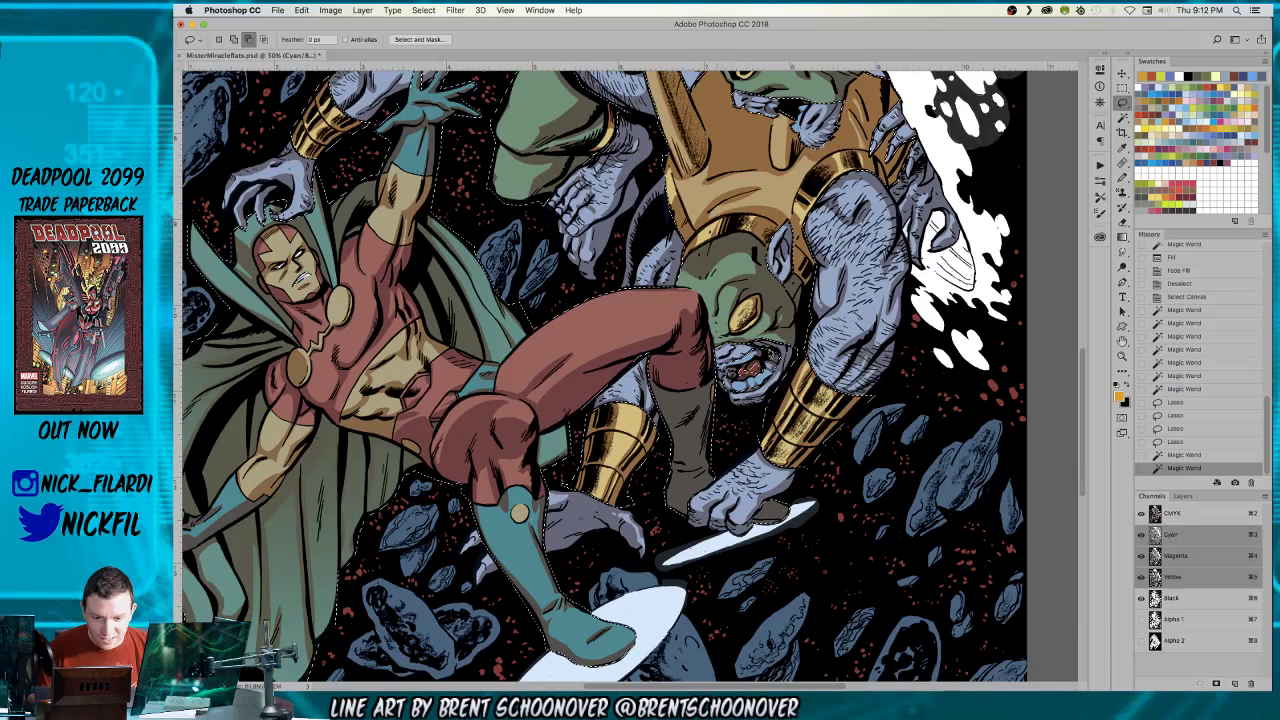
pyautogui.scroll(5, 701, 238)
pyautogui.hscroll(-5, 701, 238)
pyautogui.scroll(3, 702, 238)
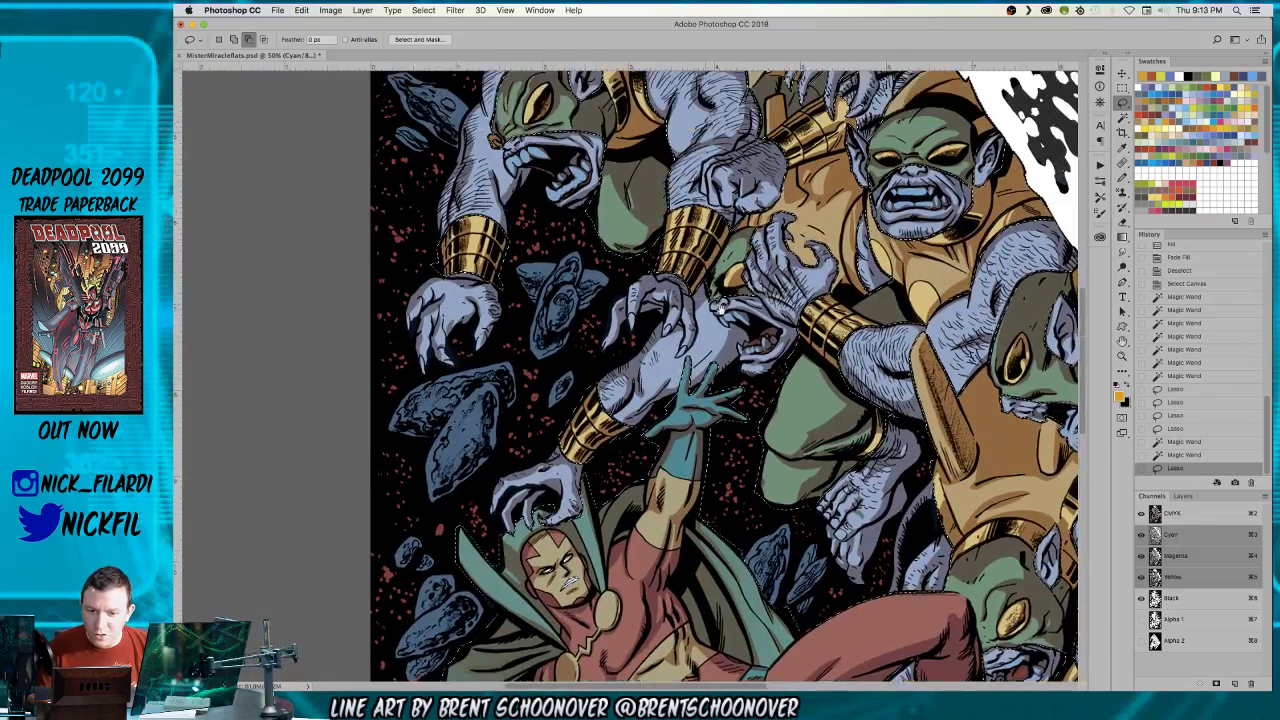
pyautogui.hscroll(-1, 702, 238)
pyautogui.scroll(-5, 702, 238)
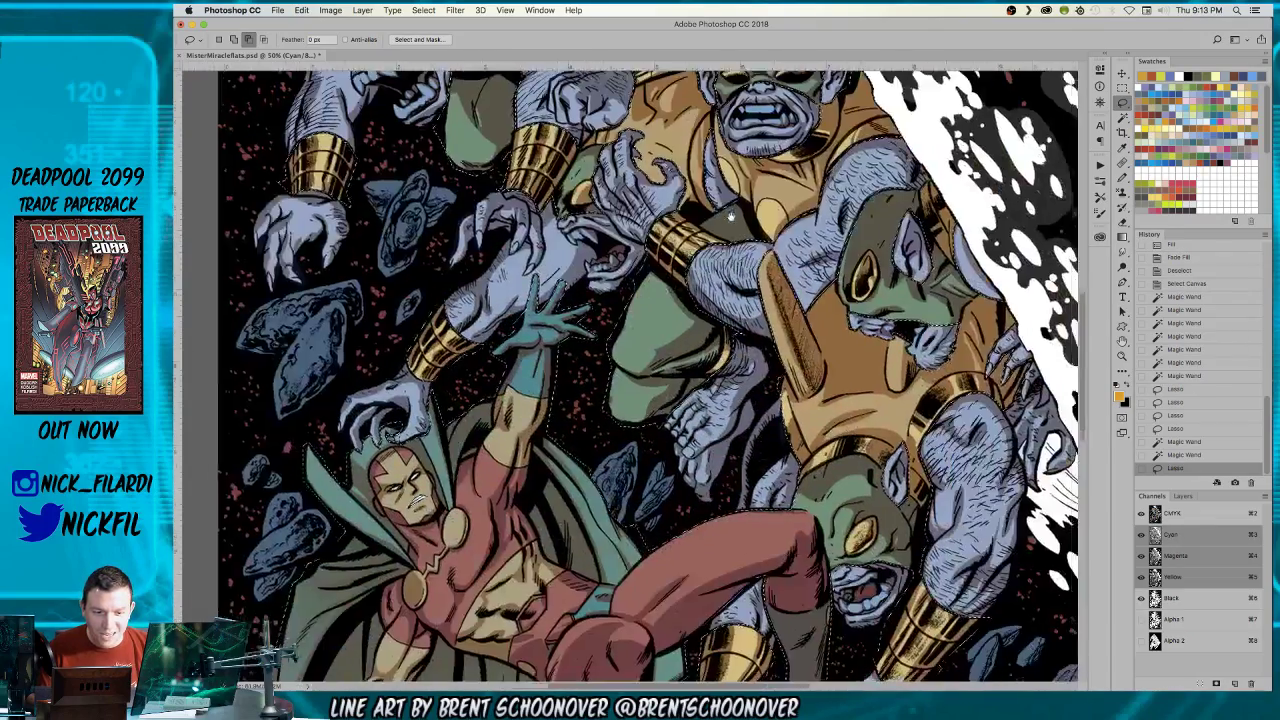
pyautogui.press('z')
pyautogui.keyDown('alt'); pyautogui.click(778, 340); pyautogui.keyUp('alt')
pyautogui.keyDown('alt'); pyautogui.click(778, 340); pyautogui.keyUp('alt')
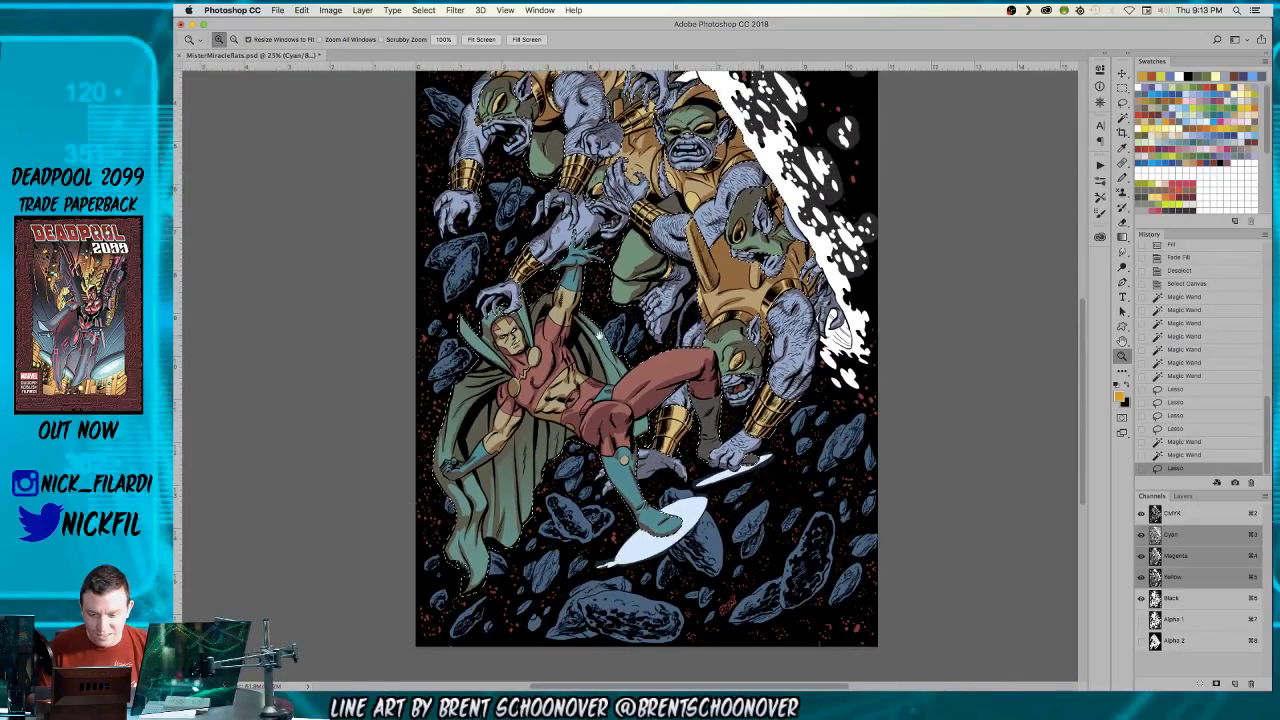
pyautogui.keyDown('alt'); pyautogui.click(778, 340); pyautogui.keyUp('alt')
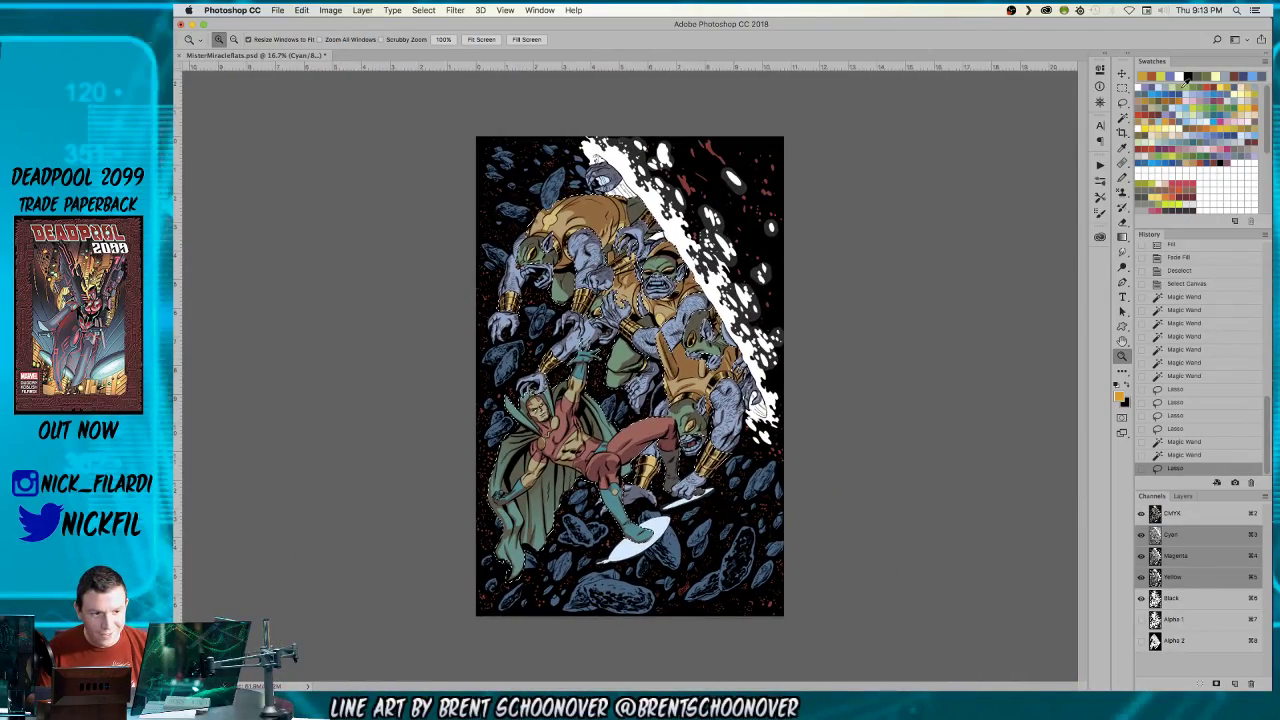
# - Try a faded blue fill over the selected figure areas and revert to the state before the fill
pyautogui.click(1168, 89)
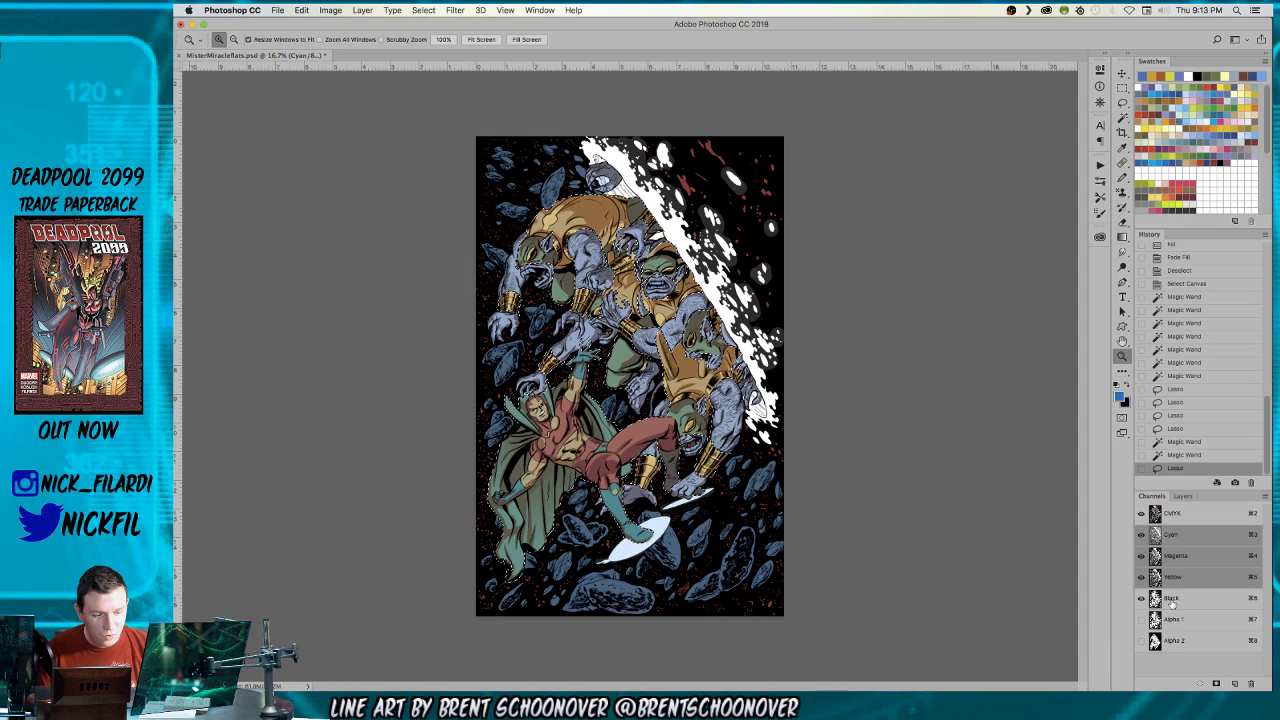
pyautogui.click(1141, 598)
pyautogui.click(1141, 598)
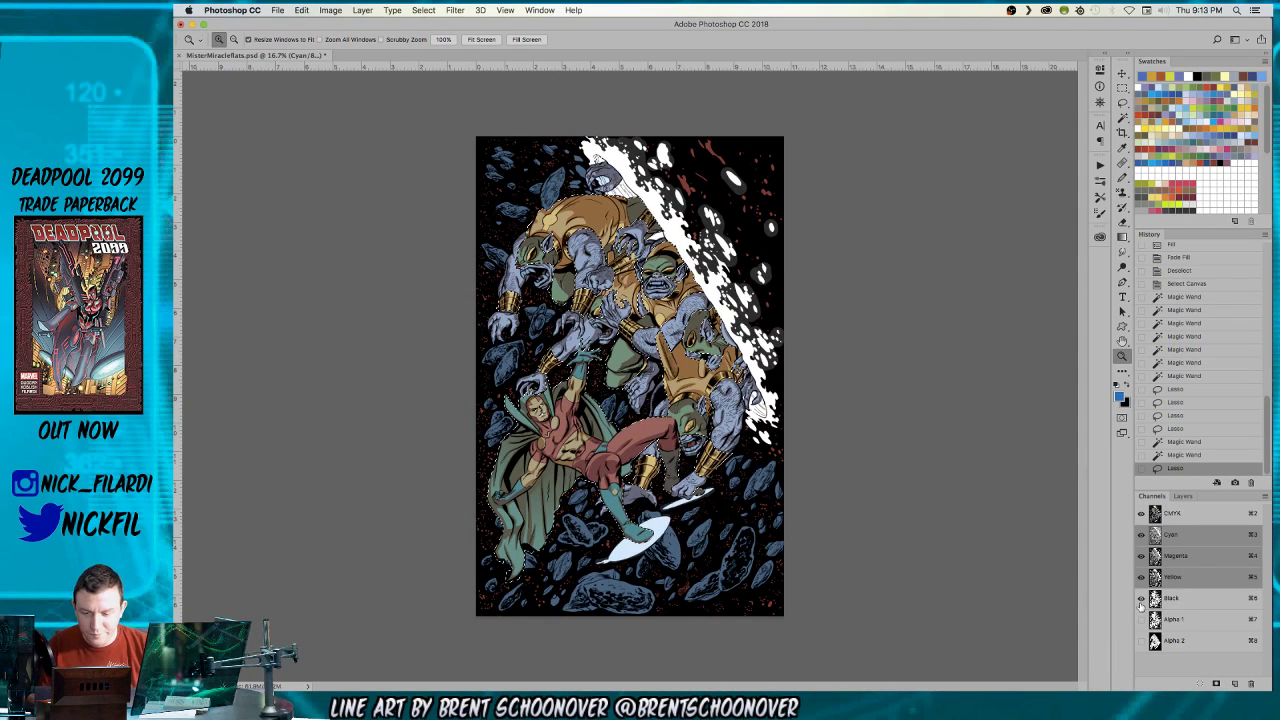
pyautogui.press('super+F5')
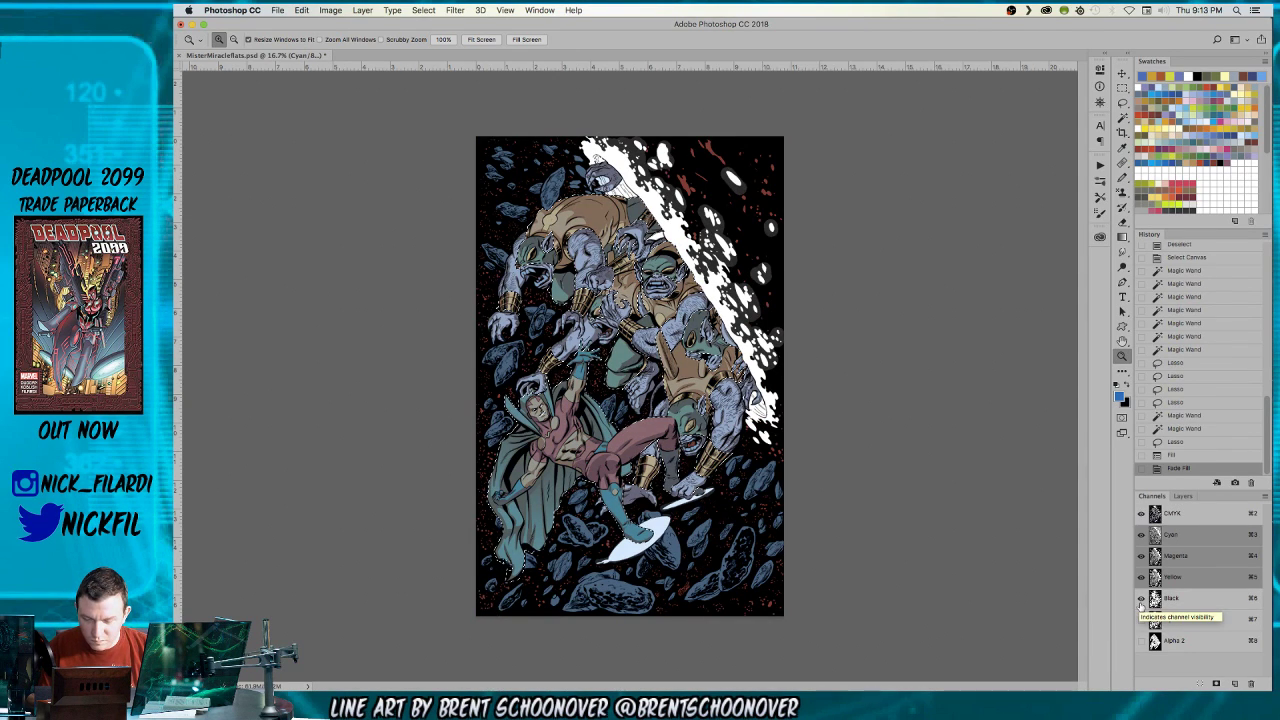
pyautogui.click(1206, 443)
# - Apply Color Balance to the selected areas in all CMYK channels, shifting the midtones toward cyan and +23 toward blue, and deselect
pyautogui.click(1183, 512)
pyautogui.press('super+b')
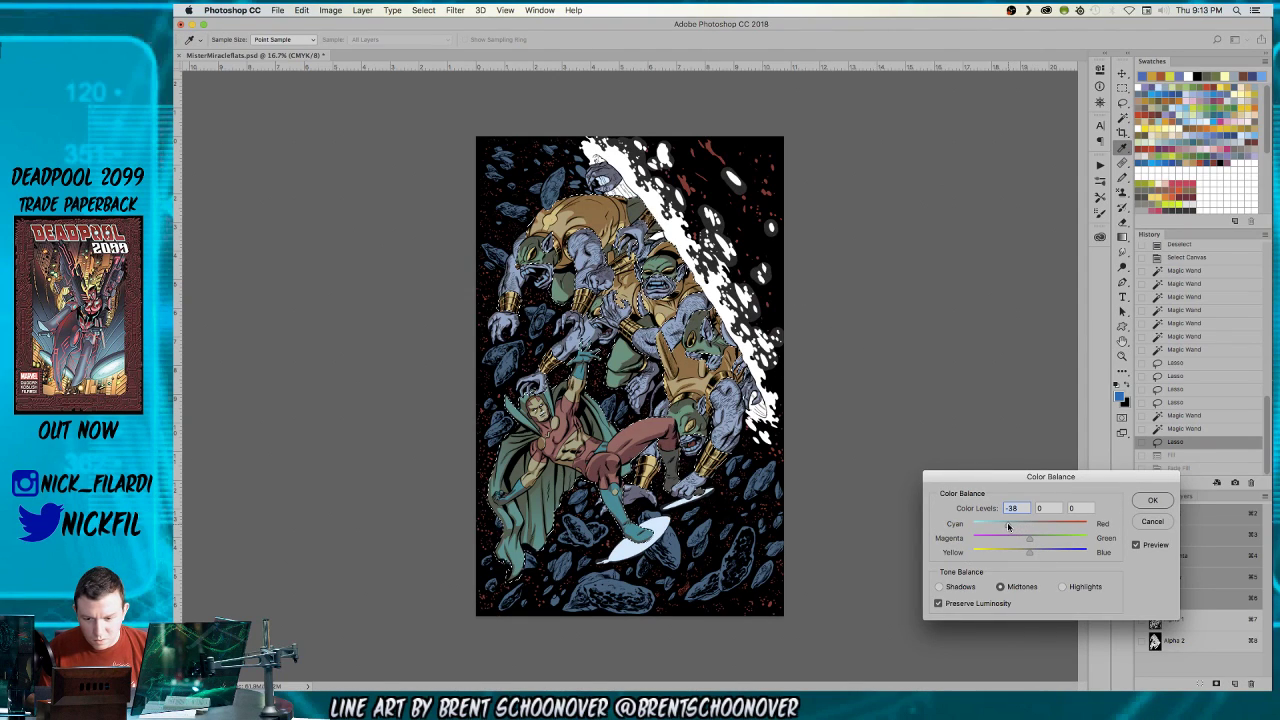
pyautogui.click(1043, 552)
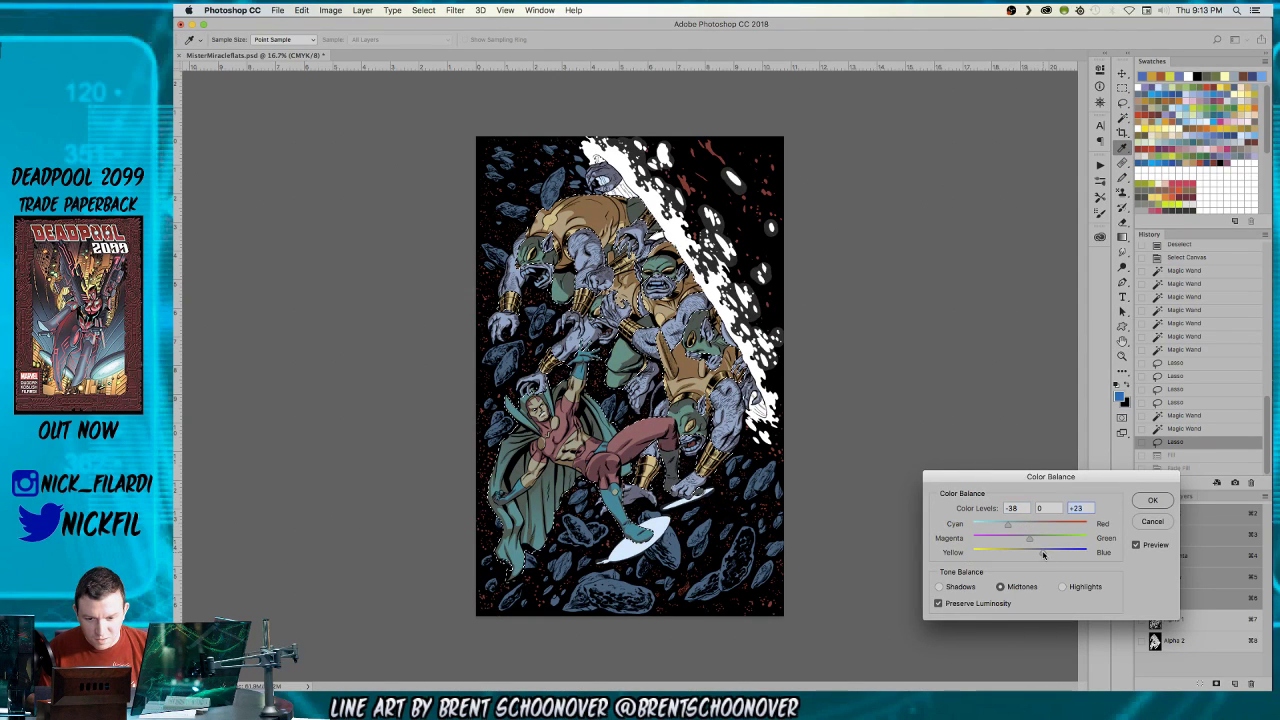
pyautogui.click(1005, 524)
pyautogui.press('Return')
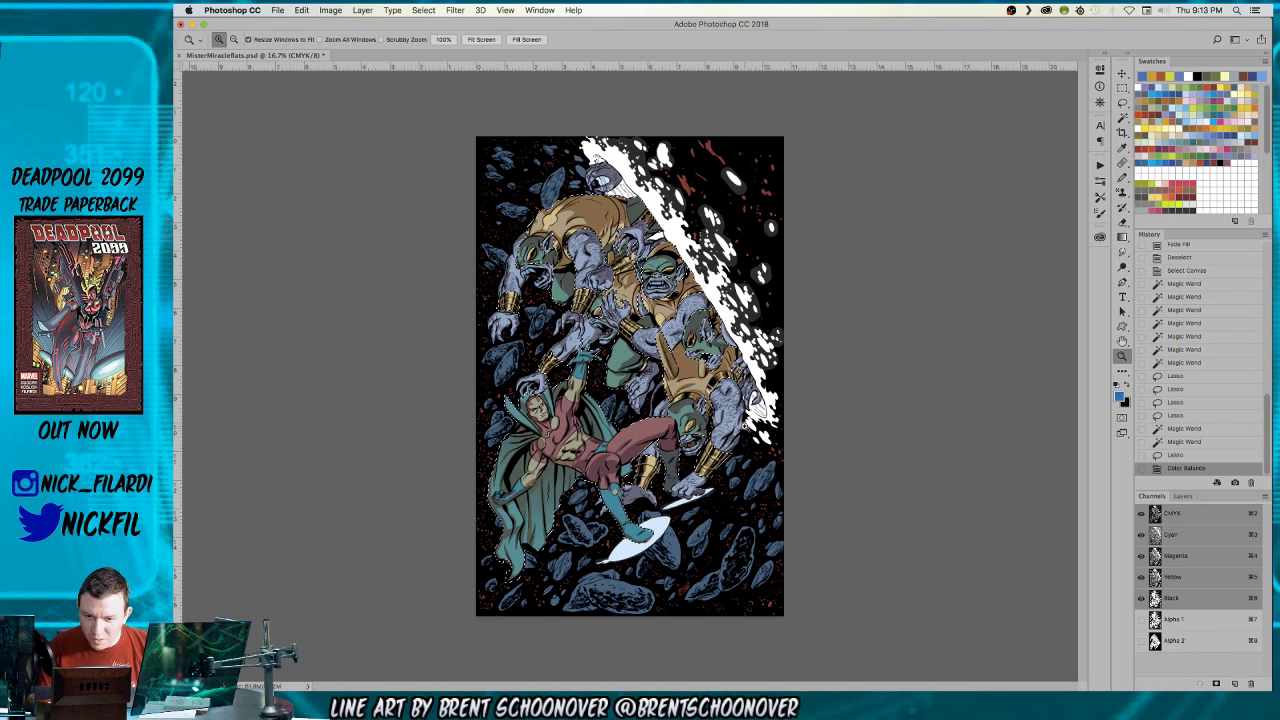
pyautogui.press('z')
pyautogui.click(760, 226)
pyautogui.press('super+d')
# - Limit editing to the cyan, magenta and yellow channels and select the hero's red costume areas with the Magic Wand
pyautogui.scroll(-5, 660, 300)
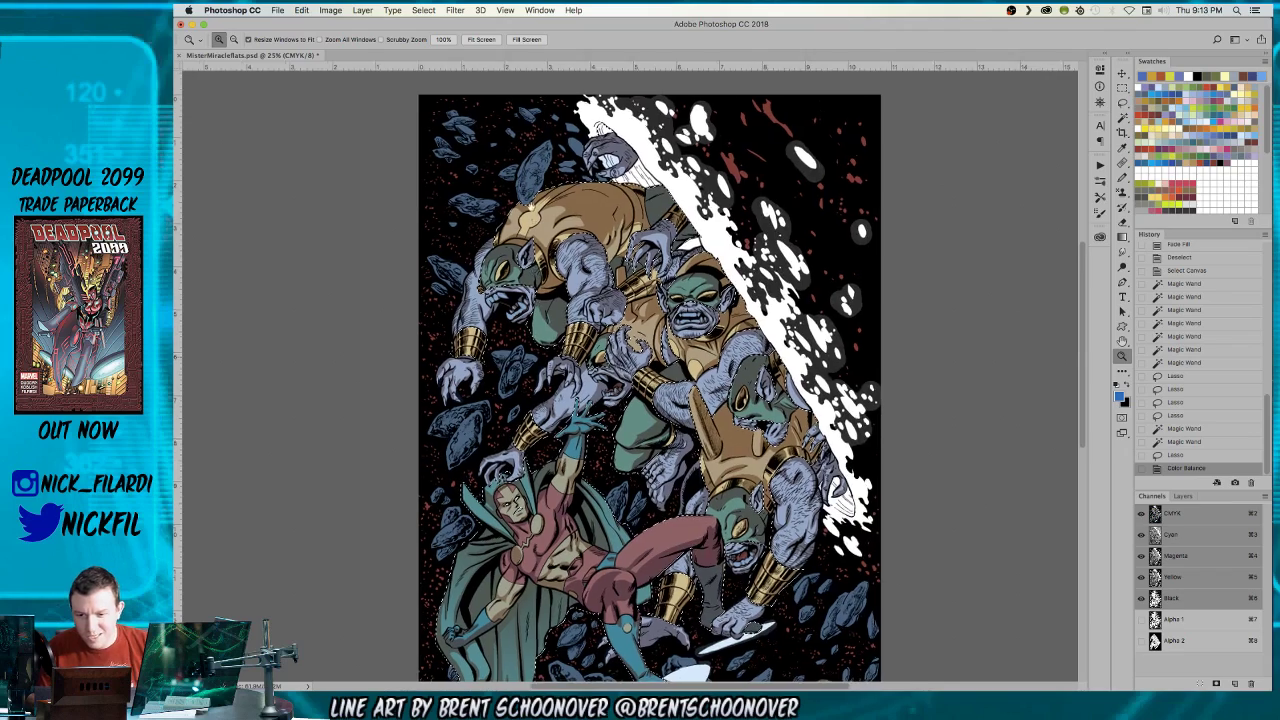
pyautogui.scroll(-2, 580, 370)
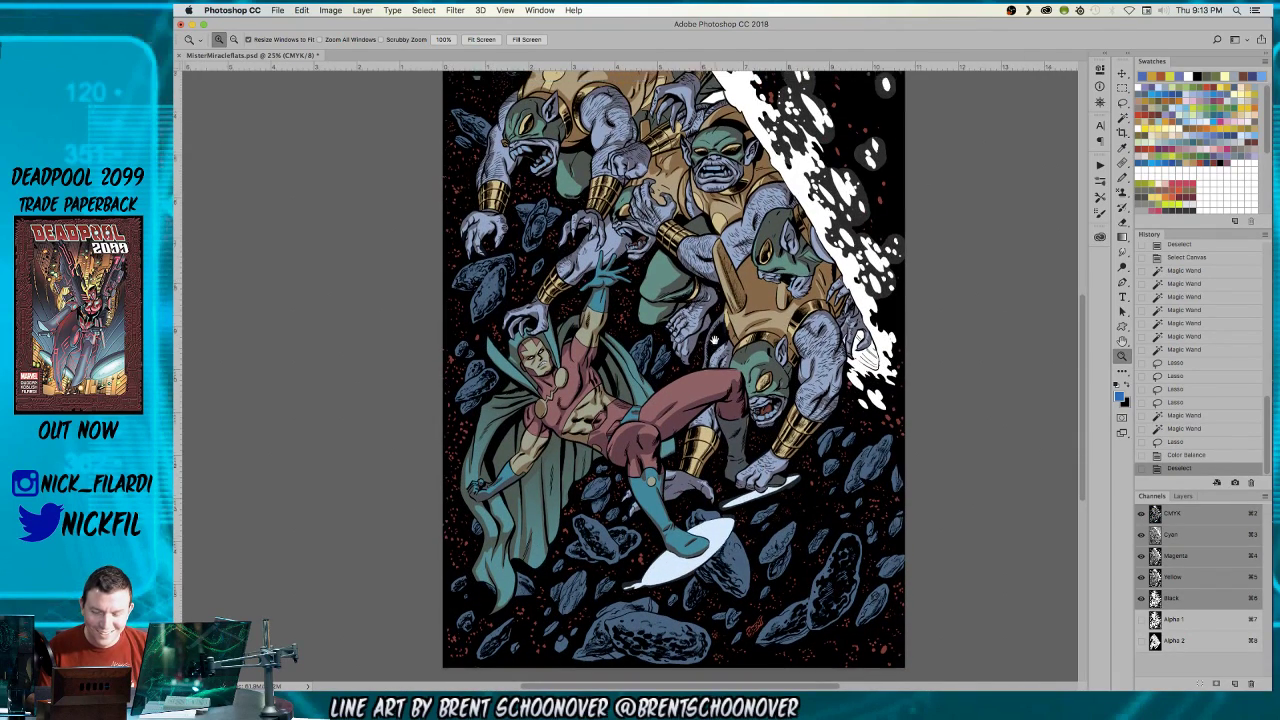
pyautogui.press('w')
pyautogui.click(587, 345)
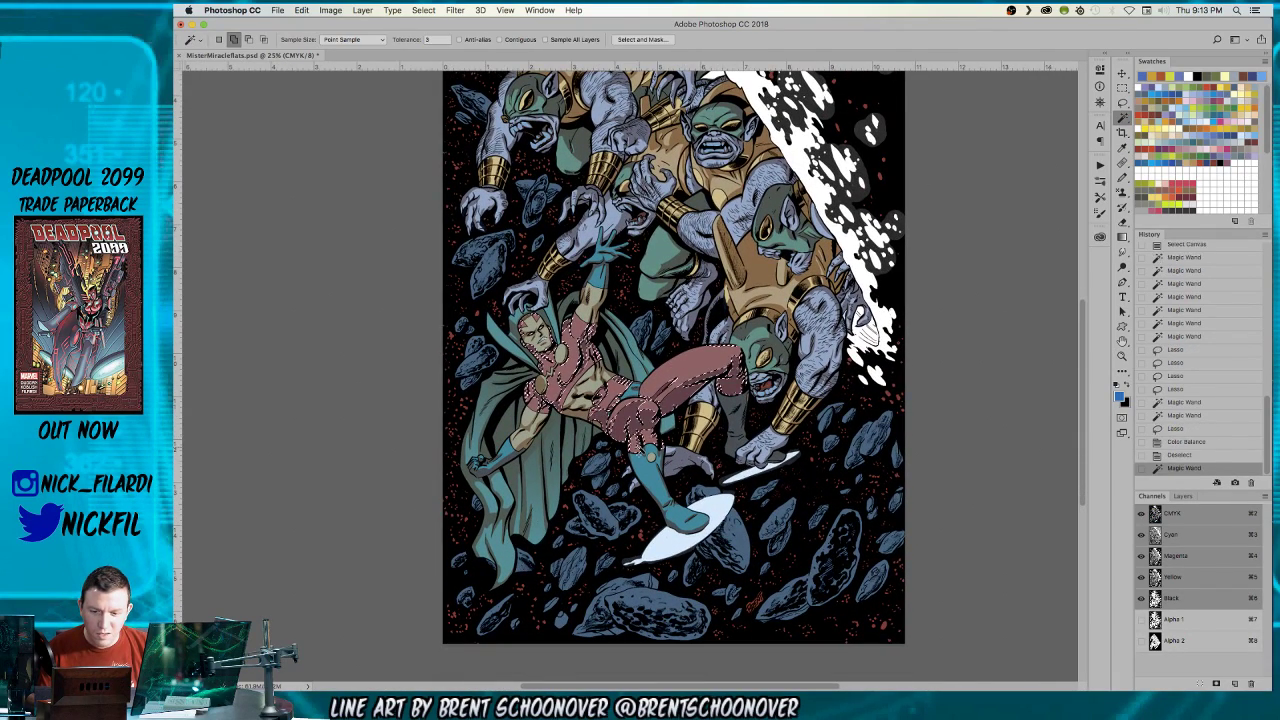
pyautogui.press('super+d')
pyautogui.click(1141, 598)
pyautogui.click(1141, 598)
pyautogui.click(615, 428)
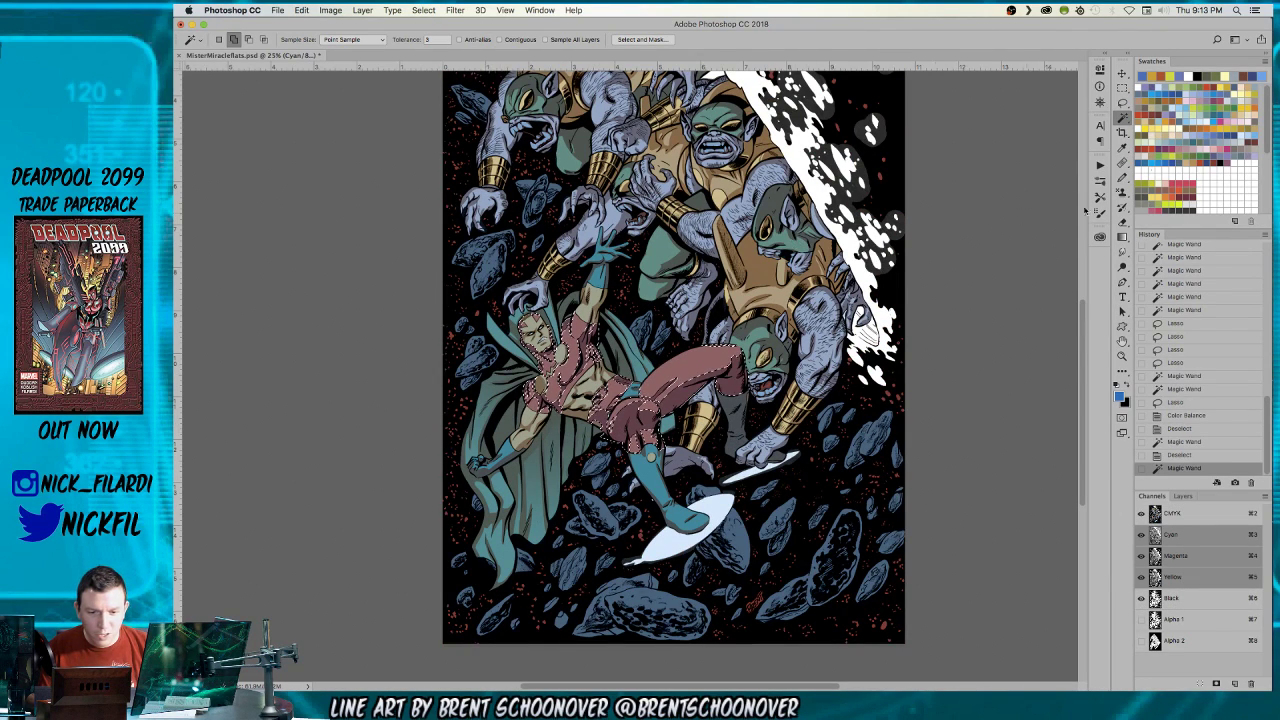
# - Tint the selected costume areas with a faded blue fill and deselect
pyautogui.click(1178, 78)
pyautogui.hotkey('alt', 'BackSpace')
pyautogui.press('super+d')
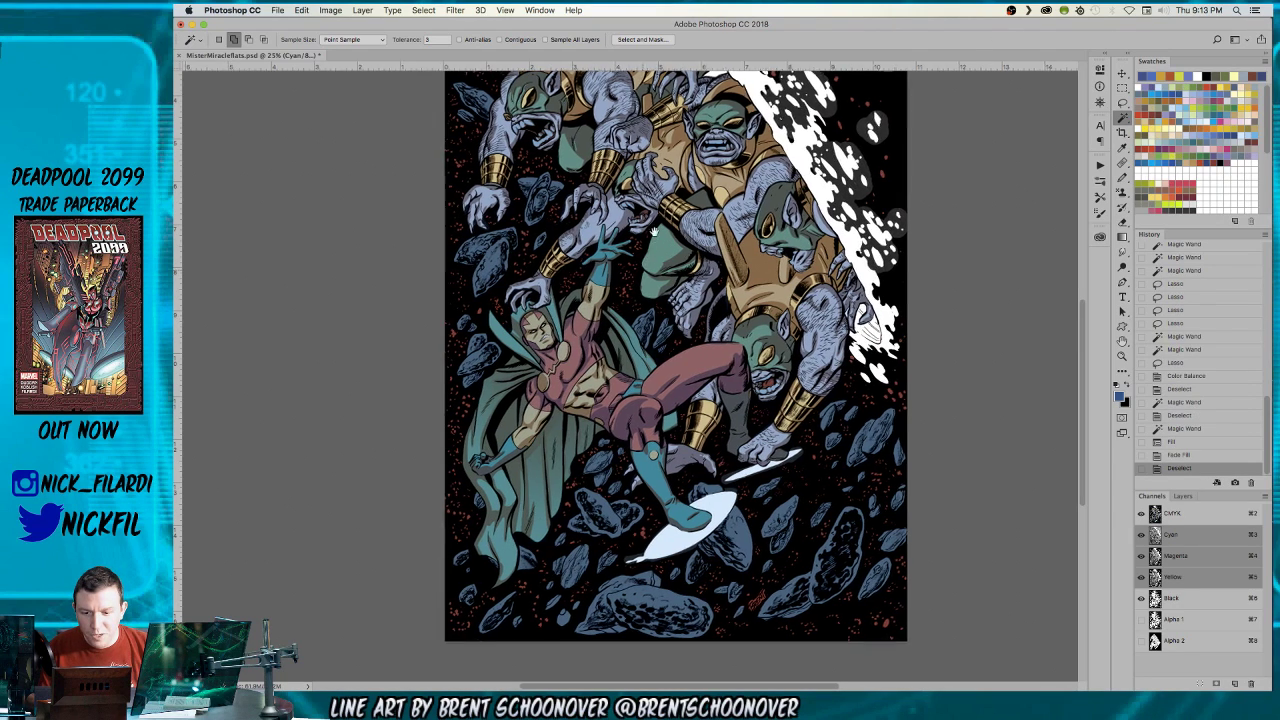
# - Select another tone on the hero's figure with the Magic Wand, tint it with a faded blue fill and deselect
pyautogui.scroll(-2, 596, 361)
pyautogui.click(596, 361)
pyautogui.hotkey('alt', 'BackSpace')
pyautogui.press('super+d')
pyautogui.scroll(4, 818, 245)
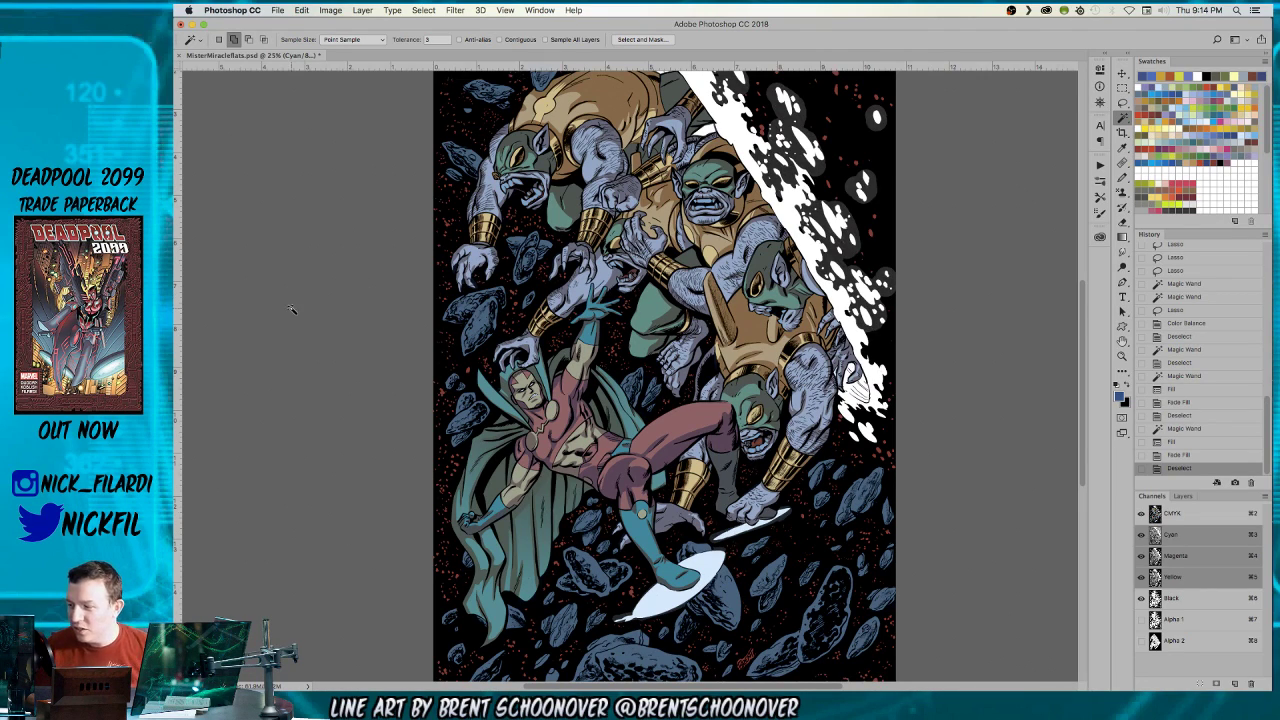
# - Touch up the central creature's mask using the Pencil with a smaller brush and a dark grey sampled from the artwork
pyautogui.press('z')
pyautogui.click(701, 210)
pyautogui.click(702, 200)
pyautogui.moveTo(706, 182); pyautogui.dragTo(564, 330)
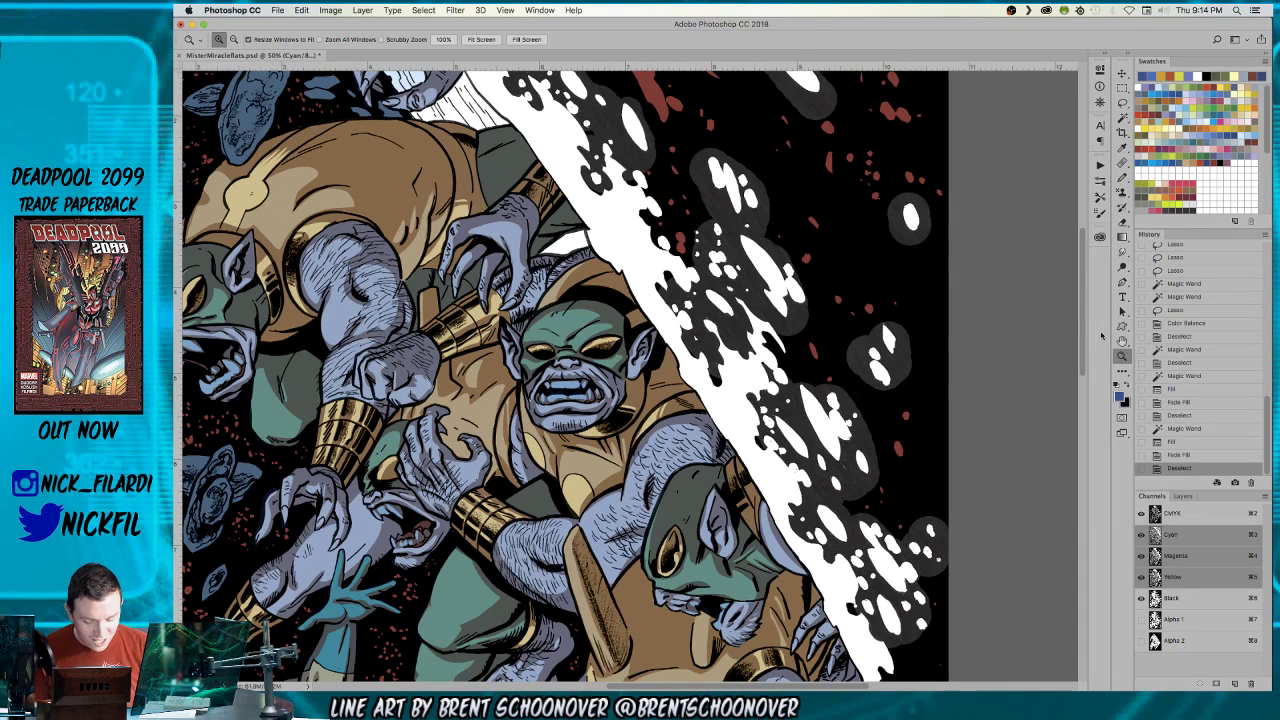
pyautogui.keyDown('alt'); pyautogui.click(640, 410); pyautogui.keyUp('alt')
pyautogui.click(1122, 176)
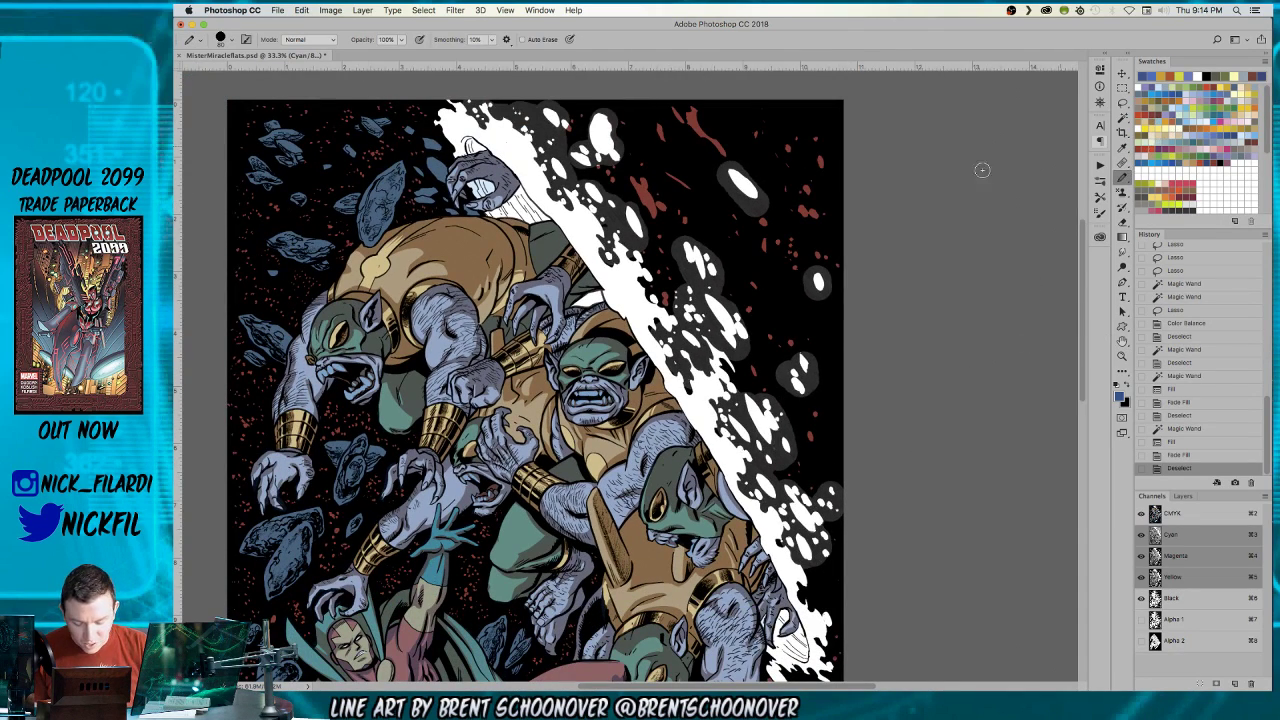
pyautogui.keyDown('alt'); pyautogui.click(617, 346); pyautogui.keyUp('alt')
pyautogui.press('[')
pyautogui.press('[')
pyautogui.press('[')
pyautogui.press('[')
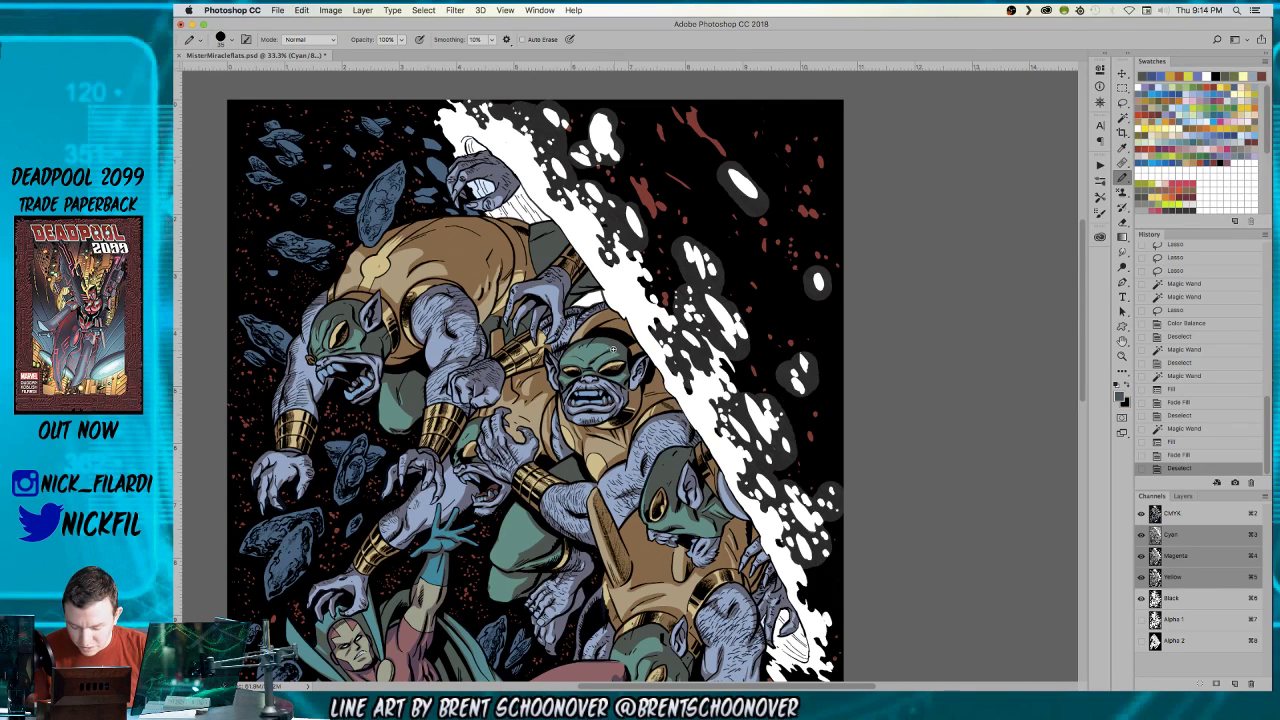
pyautogui.click(614, 346)
pyautogui.click(622, 378)
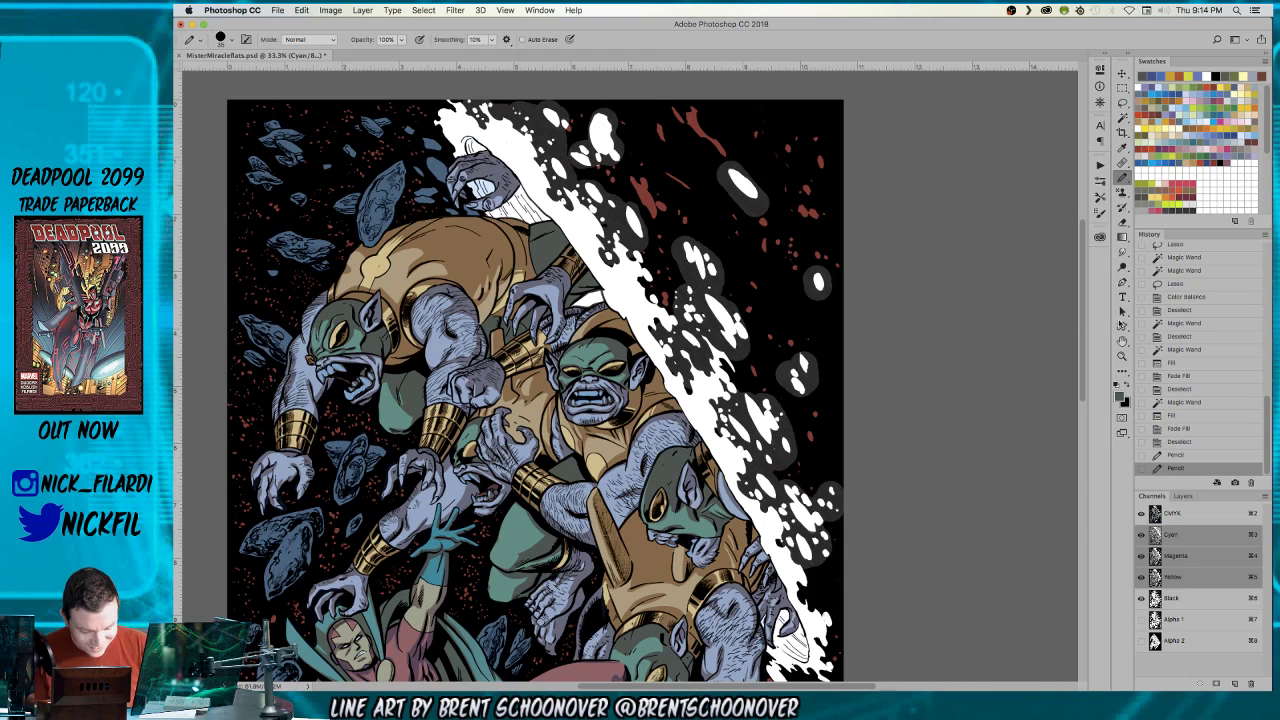
# - Touch up the colour around the central creature's ear beside the white energy with Pencil strokes
pyautogui.click(1122, 355)
pyautogui.click(606, 383)
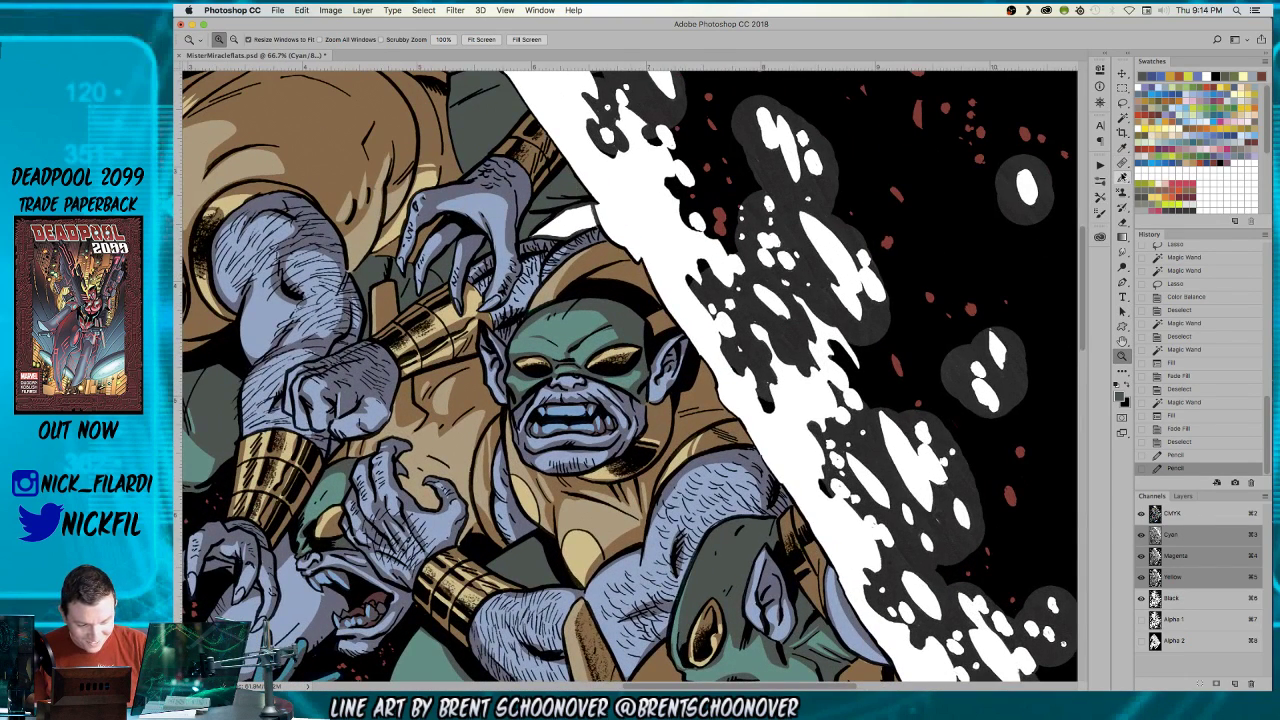
pyautogui.click(1122, 176)
pyautogui.click(677, 337)
pyautogui.moveTo(679, 373); pyautogui.dragTo(687, 356)
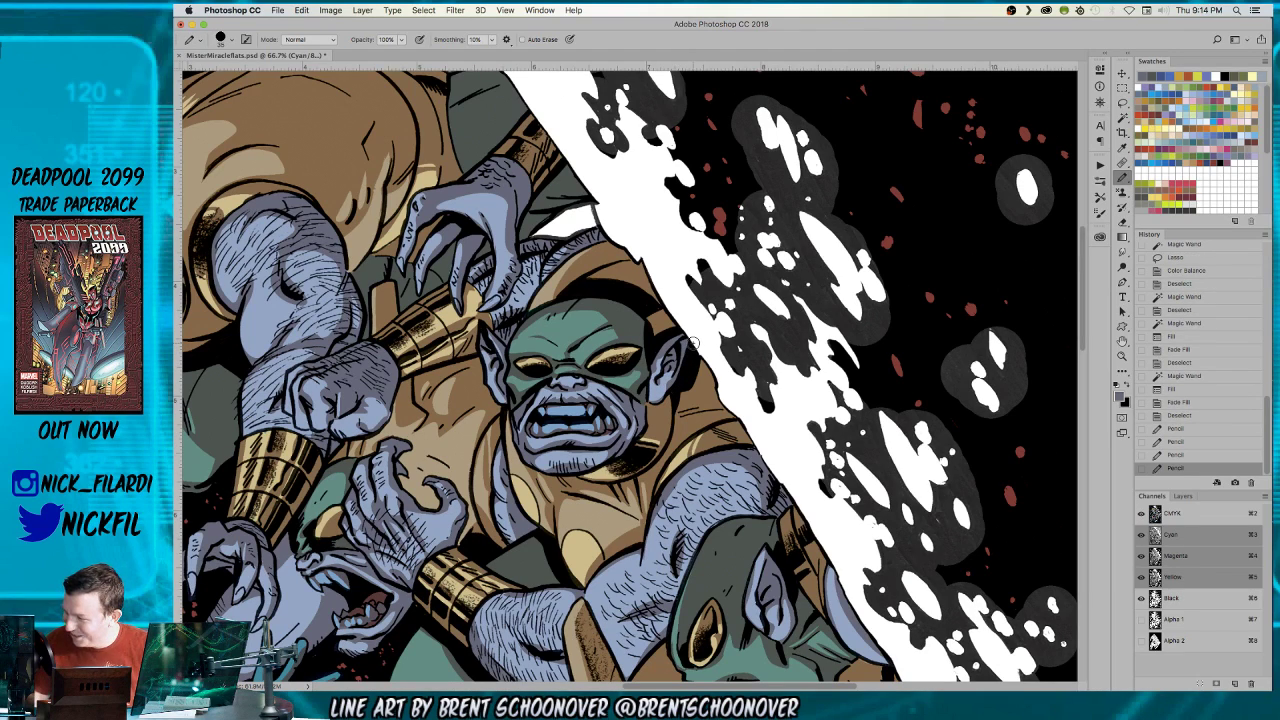
# - Choose a near-white swatch and lasso highlight areas on the central creature's hood and shoulder beside the white energy
pyautogui.click(1122, 355)
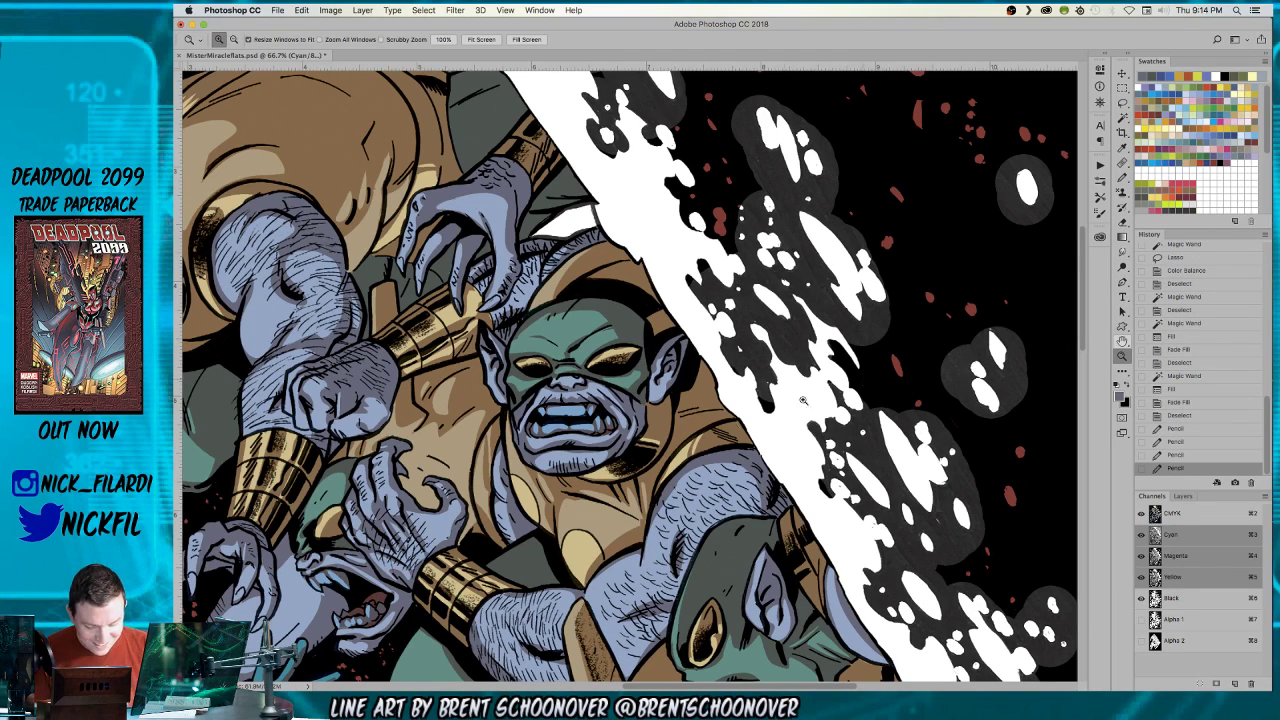
pyautogui.press('super+minus')
pyautogui.press('super+minus')
pyautogui.click(1224, 102)
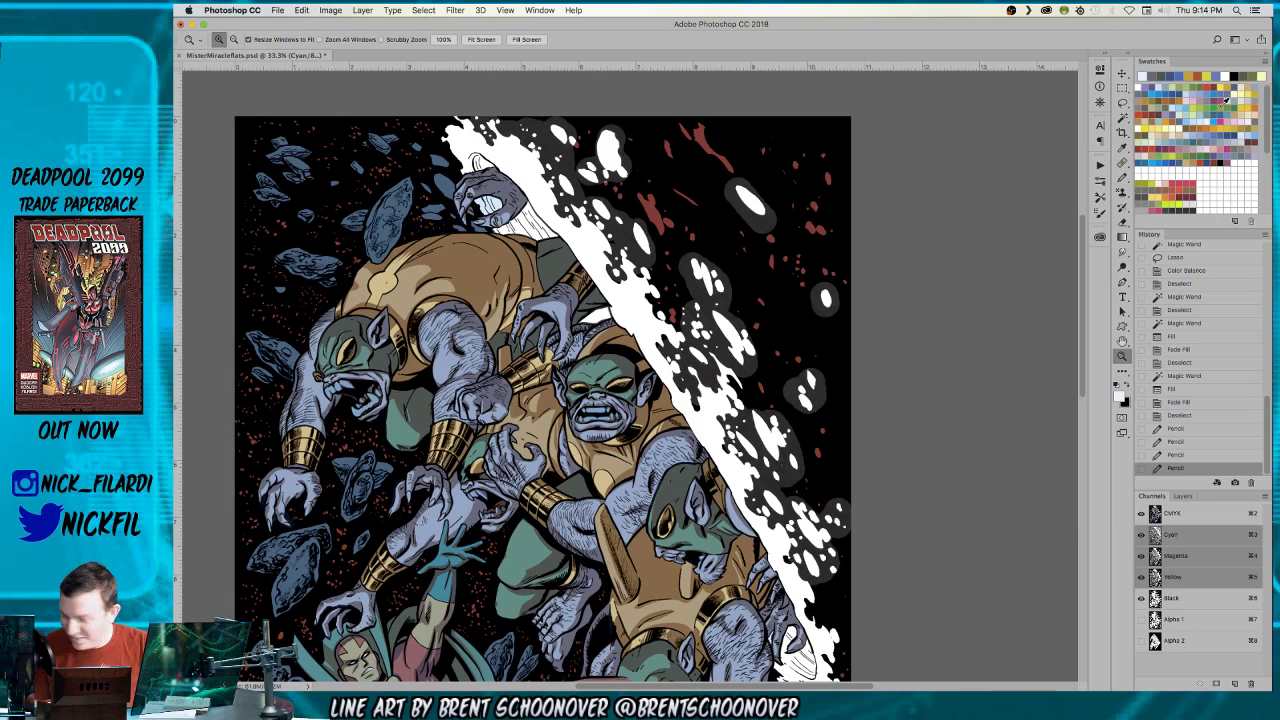
pyautogui.press('l')
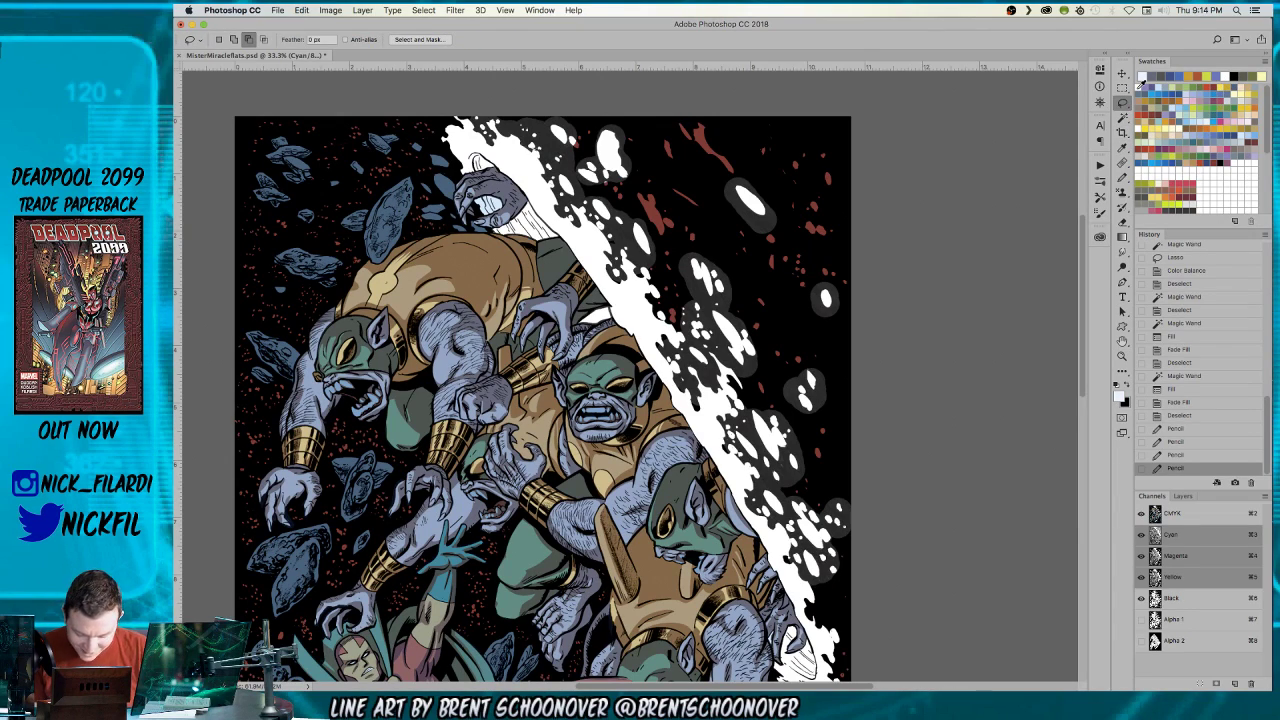
pyautogui.moveTo(633, 326)
pyautogui.mouseDown()
pyautogui.moveTo(605, 350)
pyautogui.moveTo(630, 332)
pyautogui.moveTo(610, 352)
pyautogui.moveTo(628, 368)
pyautogui.moveTo(652, 345)
pyautogui.moveTo(690, 366)
pyautogui.moveTo(664, 372)
pyautogui.moveTo(660, 427)
pyautogui.moveTo(666, 400)
pyautogui.mouseUp()
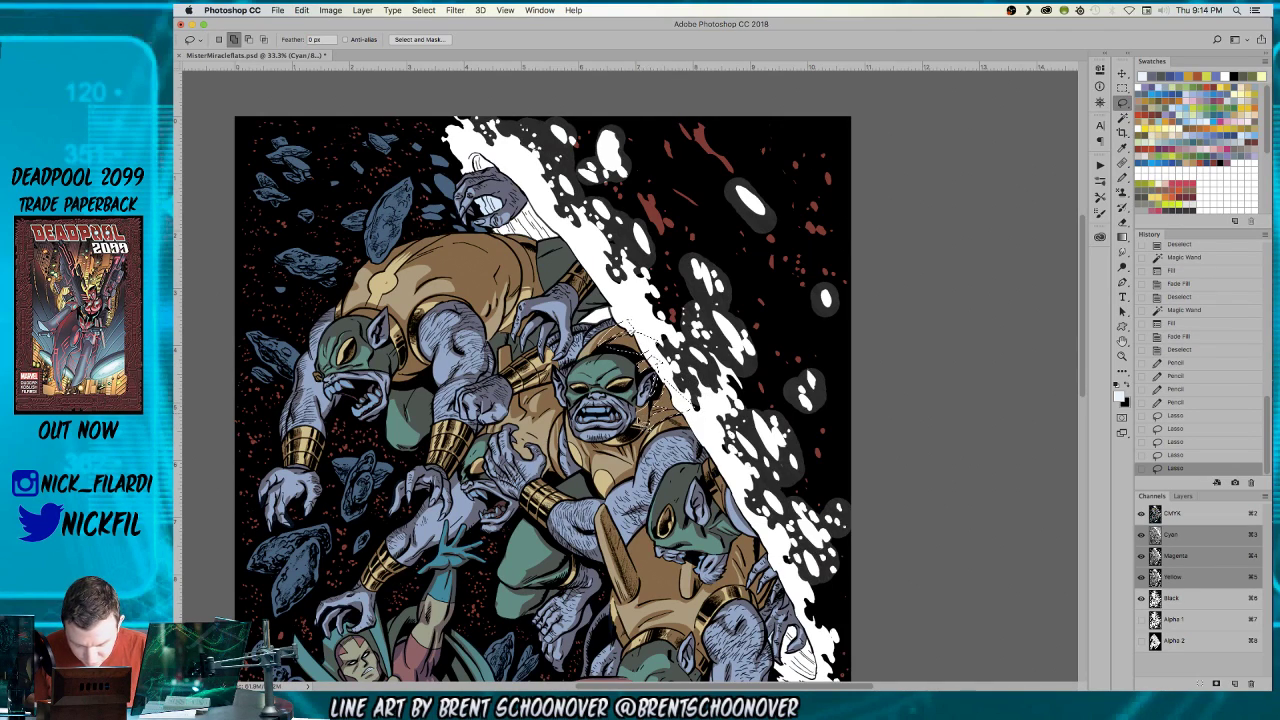
# - Add the side of the central creature's mask and face nearest the white energy to the Lasso selection
pyautogui.press('z')
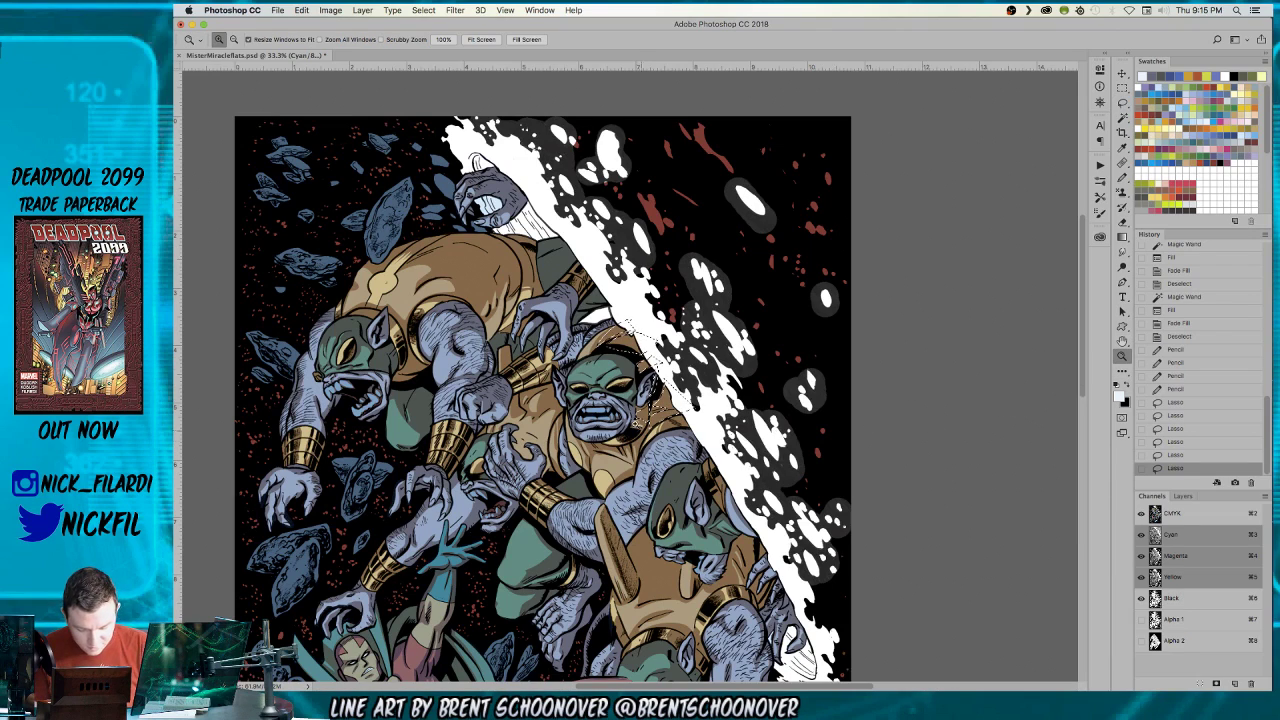
pyautogui.click(658, 390)
pyautogui.press('l')
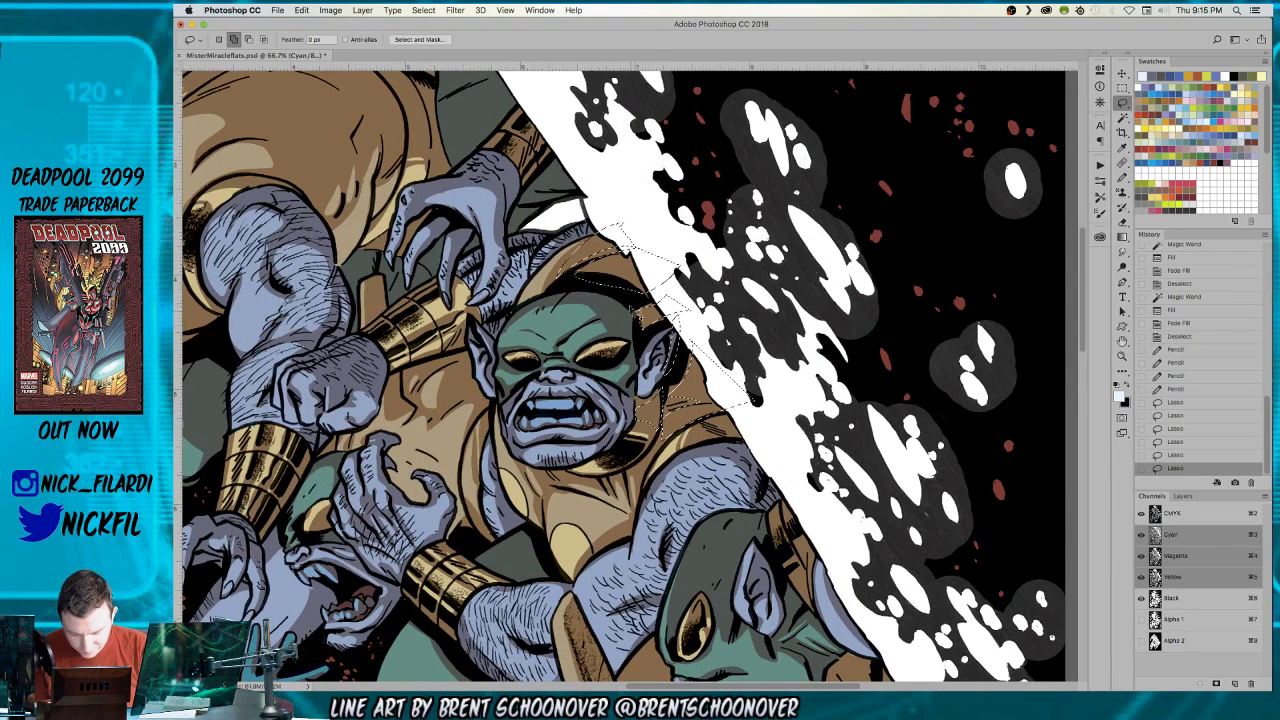
pyautogui.moveTo(612, 302)
pyautogui.mouseDown()
pyautogui.moveTo(640, 402)
pyautogui.moveTo(628, 420)
pyautogui.moveTo(614, 404)
pyautogui.moveTo(626, 352)
pyautogui.mouseUp()
pyautogui.moveTo(620, 405); pyautogui.dragTo(640, 340)
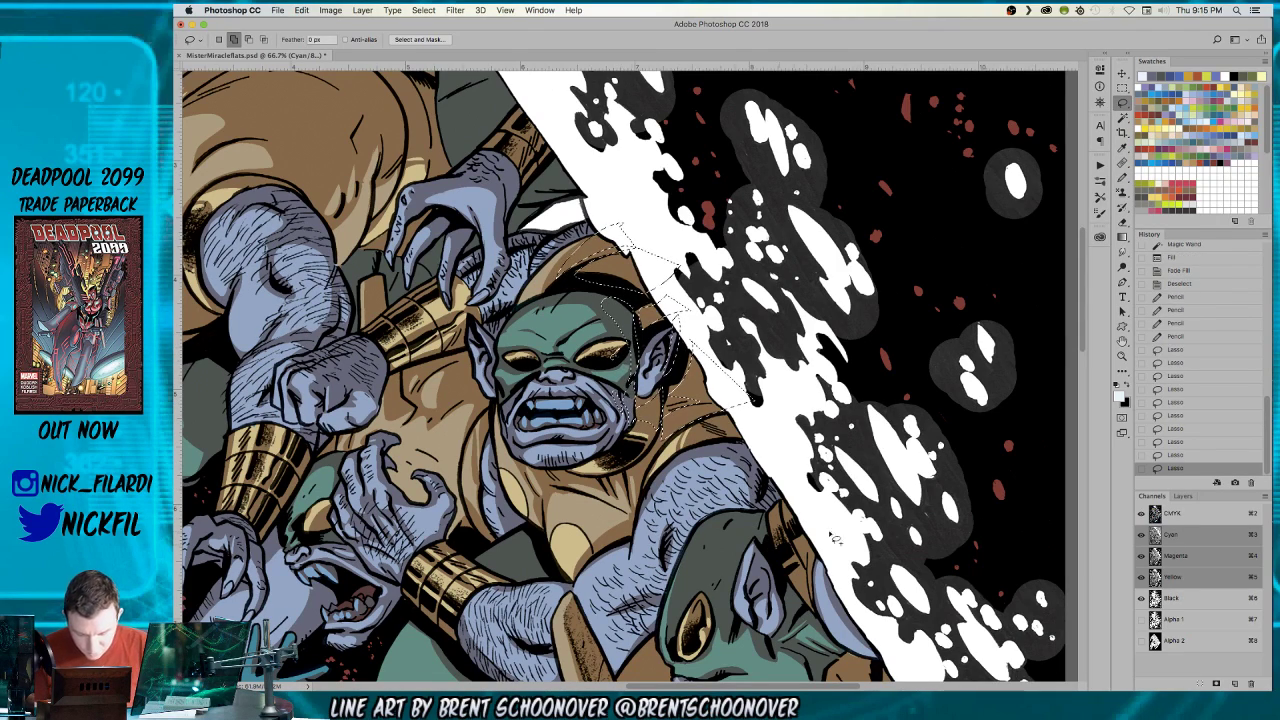
# - Refine the Lasso selection around the central creature's upper arm and the head of the creature below it
pyautogui.click(1122, 356)
pyautogui.keyDown('alt'); pyautogui.click(793, 505); pyautogui.keyUp('alt')
pyautogui.click(1122, 342)
pyautogui.moveTo(818, 470); pyautogui.dragTo(790, 350)
pyautogui.click(1122, 102)
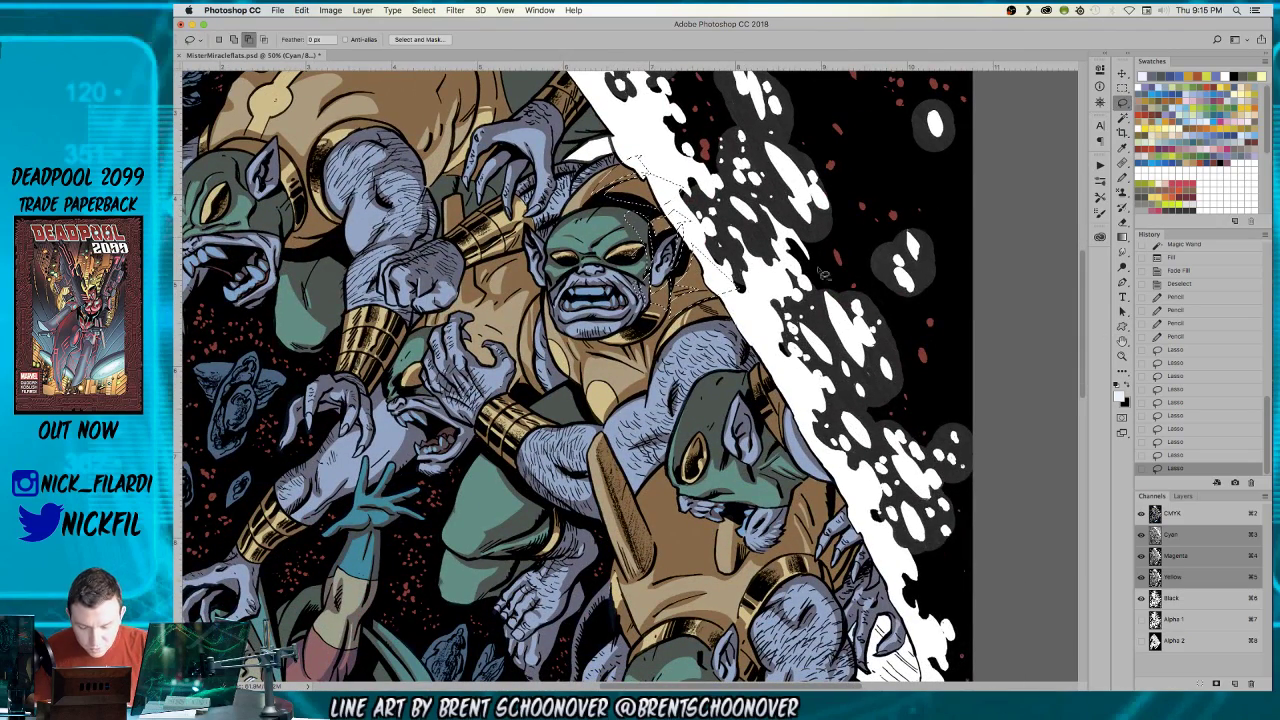
pyautogui.moveTo(703, 318); pyautogui.dragTo(720, 300)
pyautogui.moveTo(788, 390)
pyautogui.mouseDown()
pyautogui.moveTo(768, 351)
pyautogui.moveTo(711, 389)
pyautogui.moveTo(698, 423)
pyautogui.moveTo(728, 439)
pyautogui.moveTo(698, 433)
pyautogui.moveTo(751, 438)
pyautogui.moveTo(782, 376)
pyautogui.mouseUp()
# - Extend the Lasso selection over the lower masked creature's head and back along the white energy, correcting stray parts
pyautogui.click(1122, 342)
pyautogui.press('super+minus')
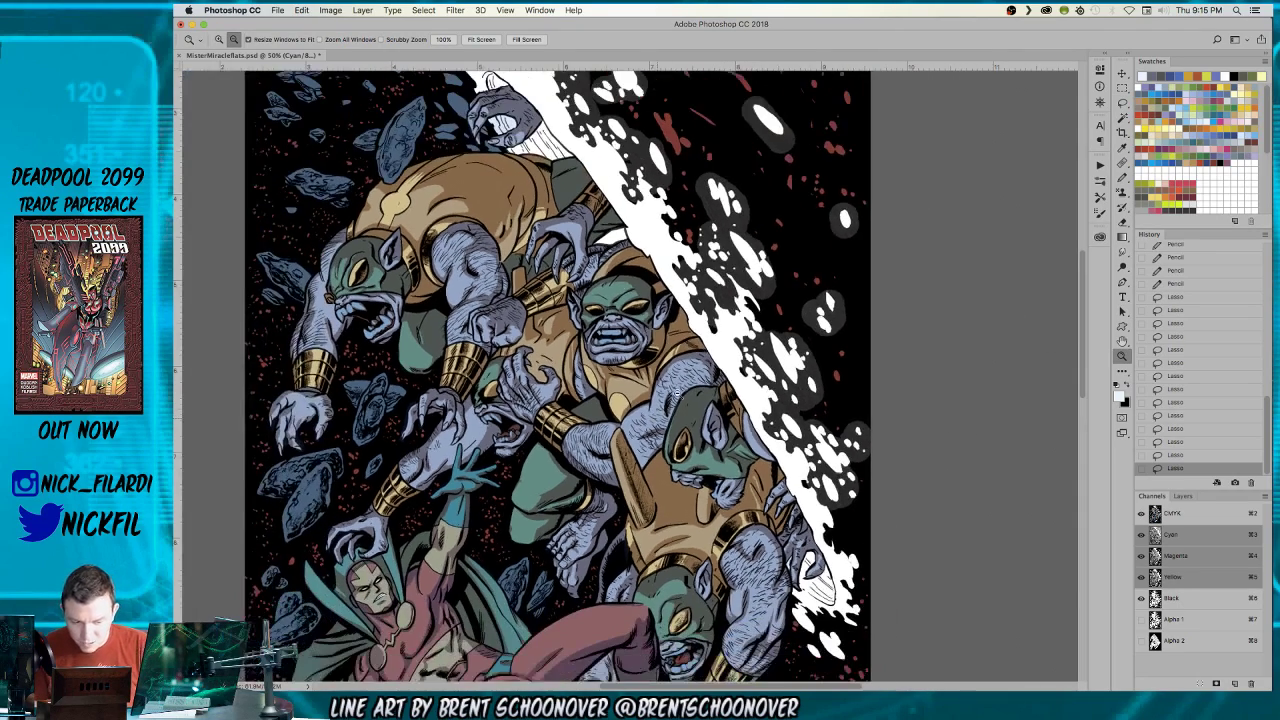
pyautogui.moveTo(846, 398); pyautogui.dragTo(762, 318)
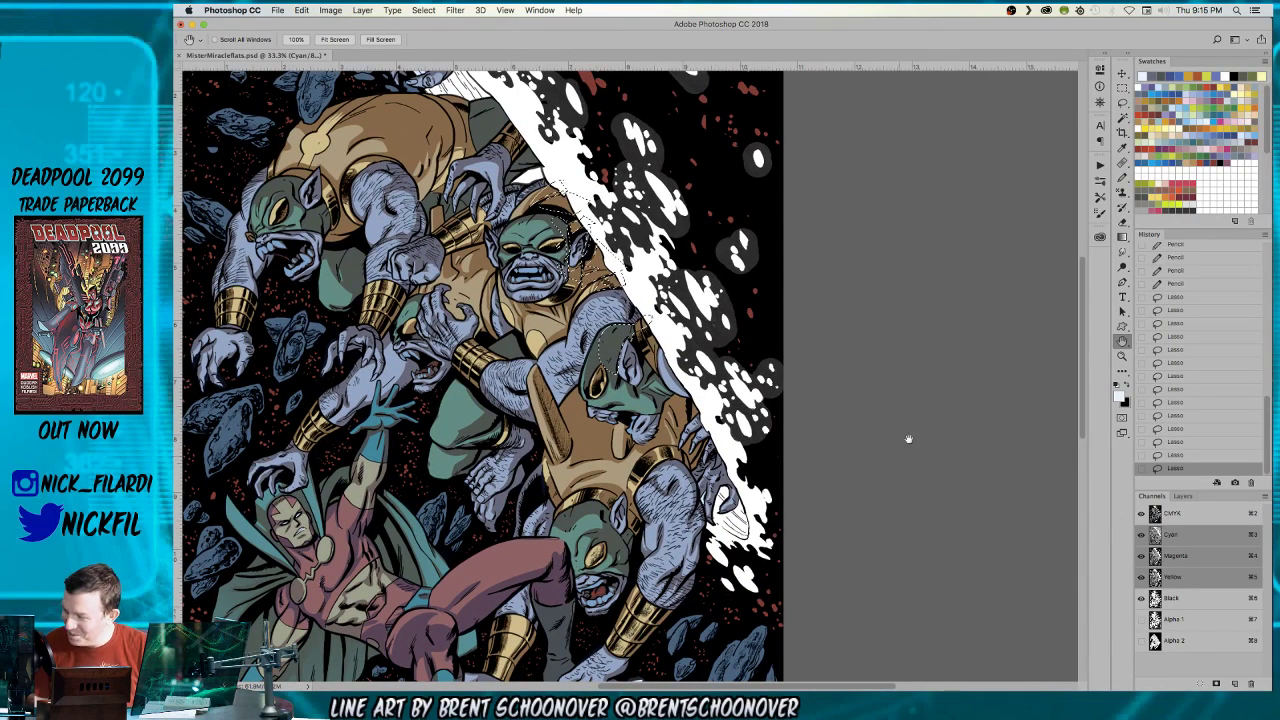
pyautogui.click(1122, 102)
pyautogui.moveTo(614, 346)
pyautogui.mouseDown()
pyautogui.moveTo(606, 392)
pyautogui.moveTo(637, 334)
pyautogui.moveTo(620, 369)
pyautogui.moveTo(618, 342)
pyautogui.mouseUp()
pyautogui.press('alt+super+z')
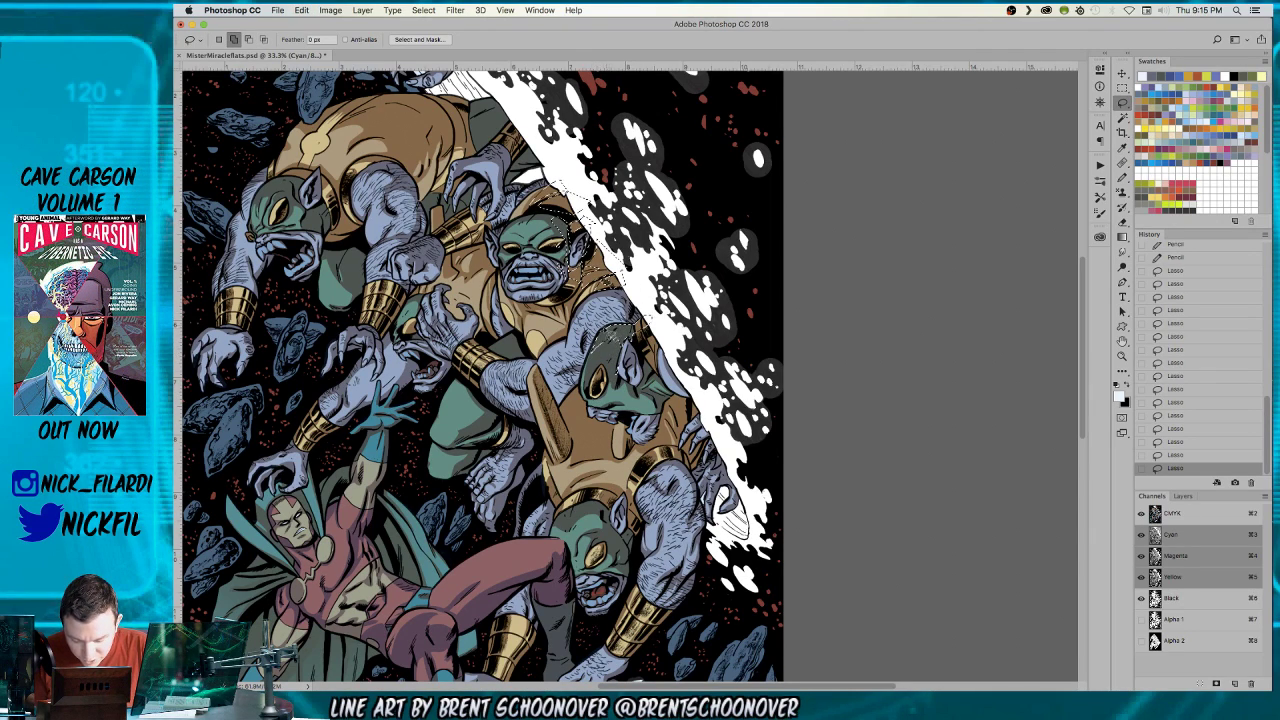
pyautogui.moveTo(562, 272); pyautogui.dragTo(566, 268)
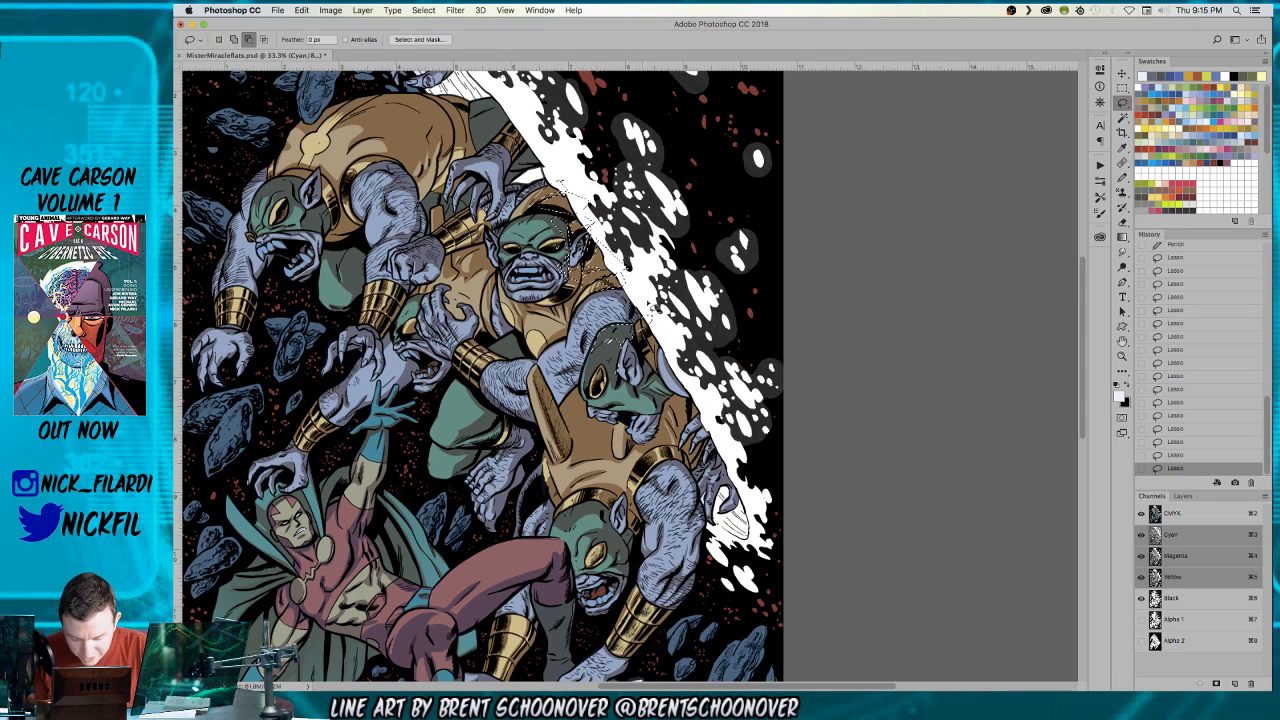
pyautogui.moveTo(680, 370); pyautogui.dragTo(667, 352)
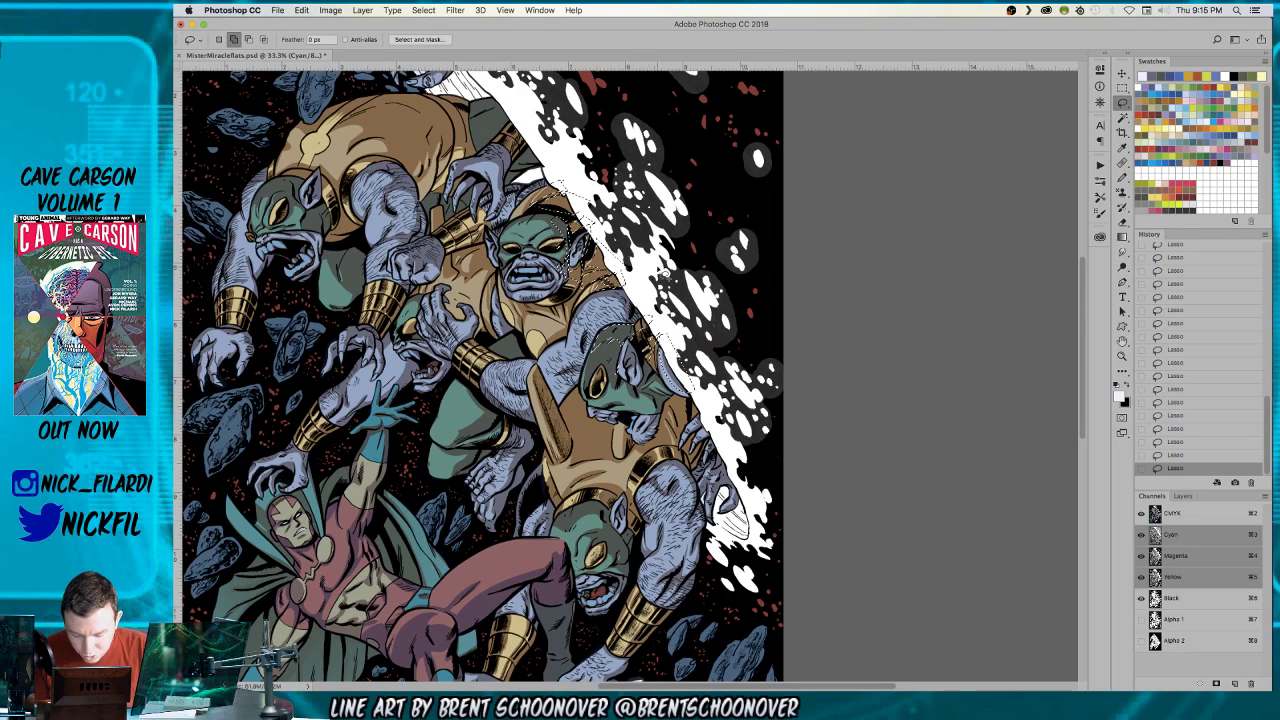
# - Subtract the white energy from the selection with the Magic Wand and refine the hood and mask edges with the Lasso
pyautogui.press('alt')
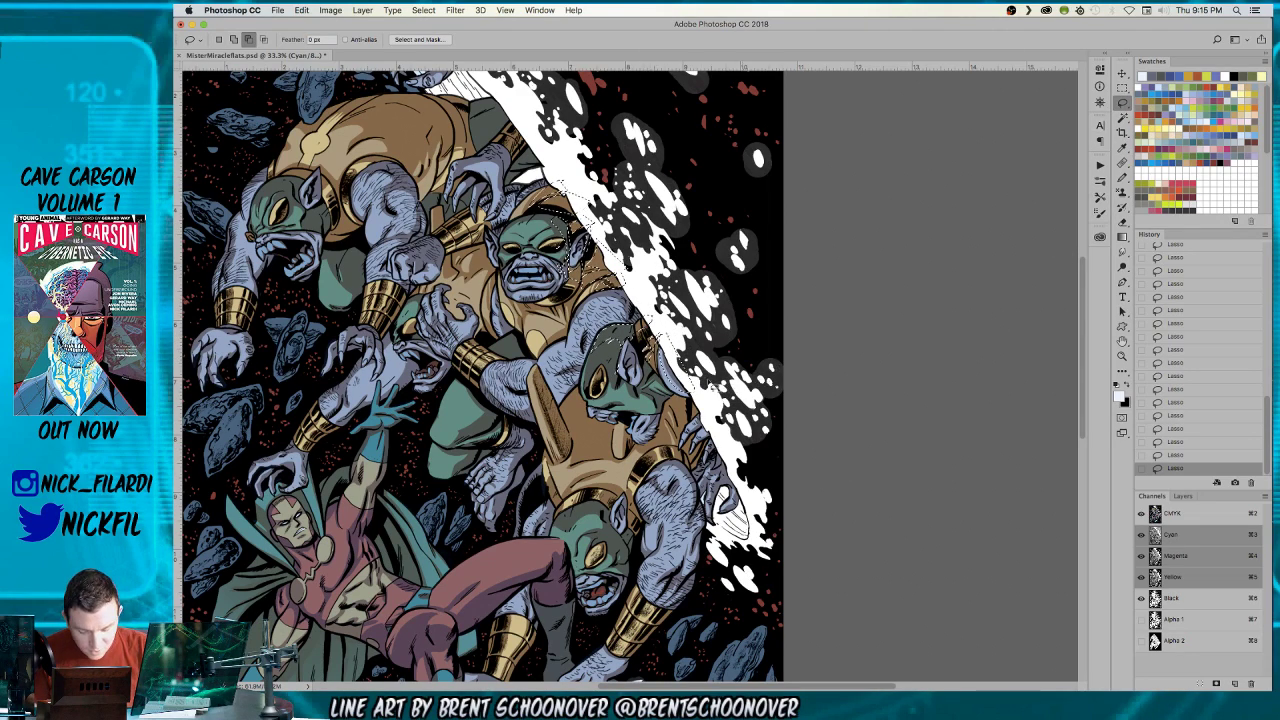
pyautogui.press('w')
pyautogui.click(562, 192)
pyautogui.press('l')
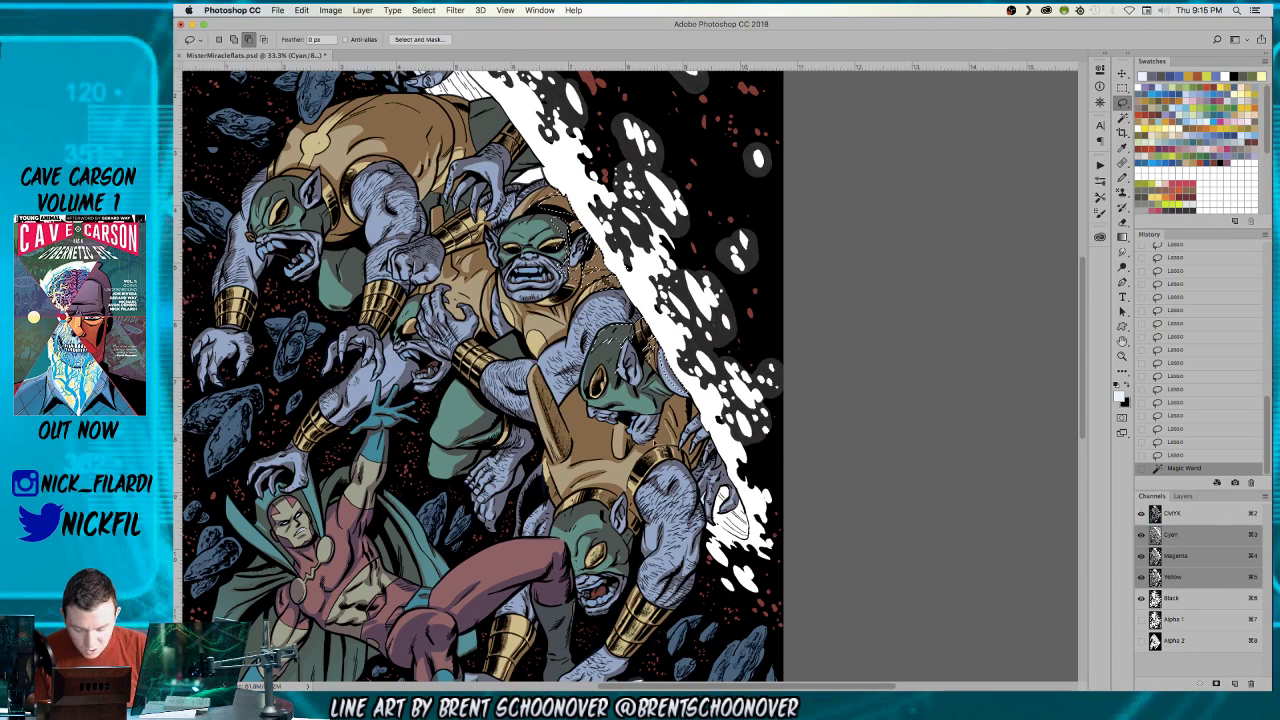
pyautogui.moveTo(541, 205)
pyautogui.mouseDown()
pyautogui.moveTo(546, 192)
pyautogui.moveTo(566, 197)
pyautogui.mouseUp()
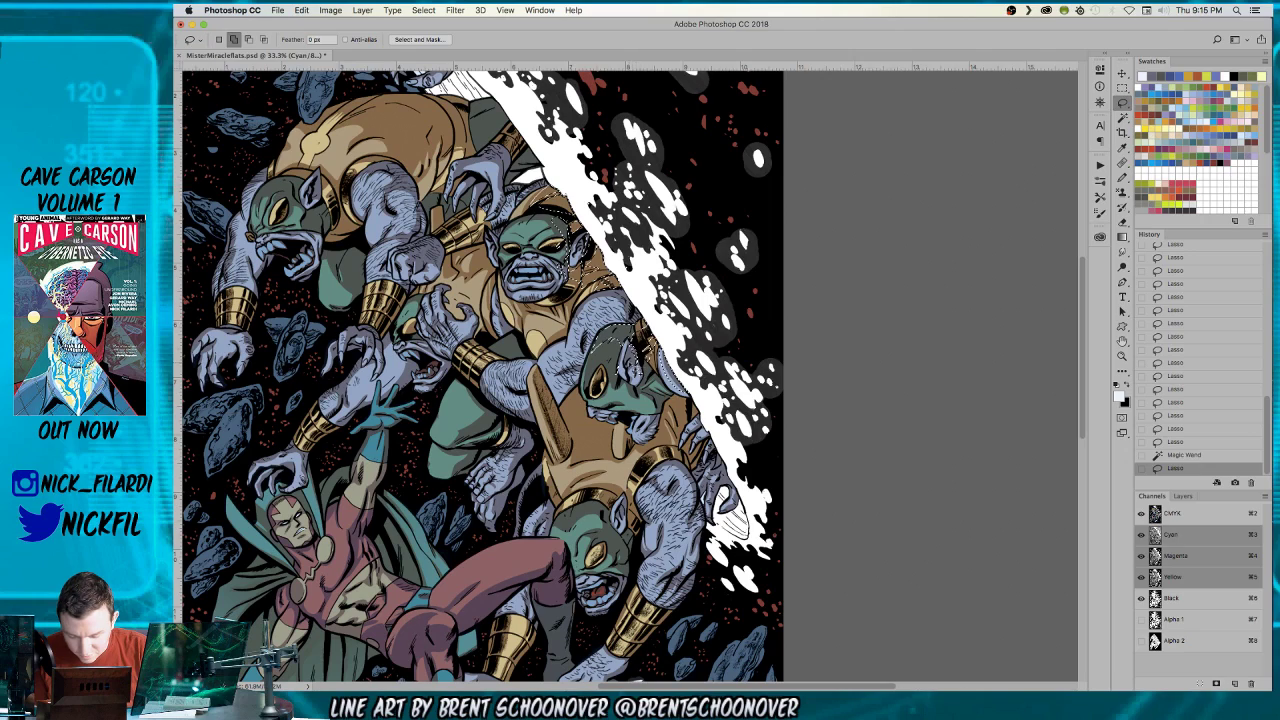
pyautogui.moveTo(637, 355)
pyautogui.mouseDown()
pyautogui.moveTo(614, 380)
pyautogui.moveTo(618, 358)
pyautogui.mouseUp()
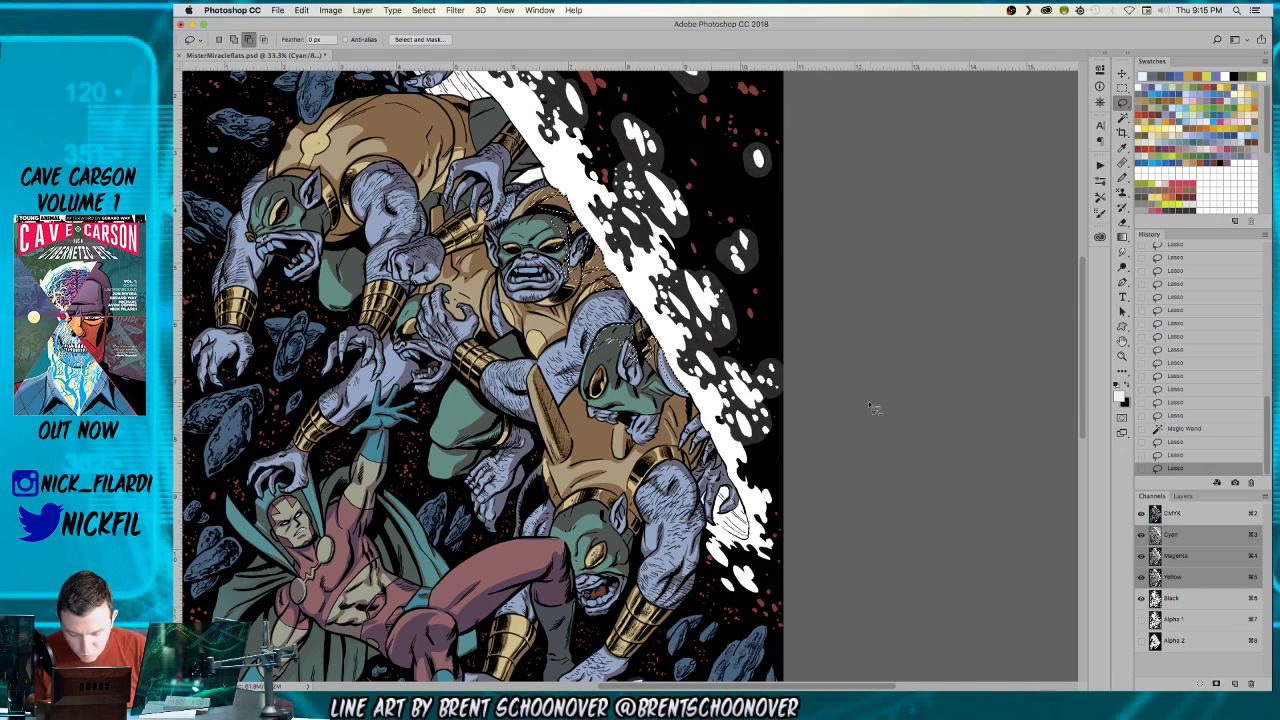
# - Refine the Lasso selection on the lower creature's back and the clawed hand beside the white energy
pyautogui.press('space')
pyautogui.moveTo(814, 426)
pyautogui.mouseDown()
pyautogui.moveTo(822, 356)
pyautogui.moveTo(910, 400)
pyautogui.moveTo(857, 377)
pyautogui.mouseUp()
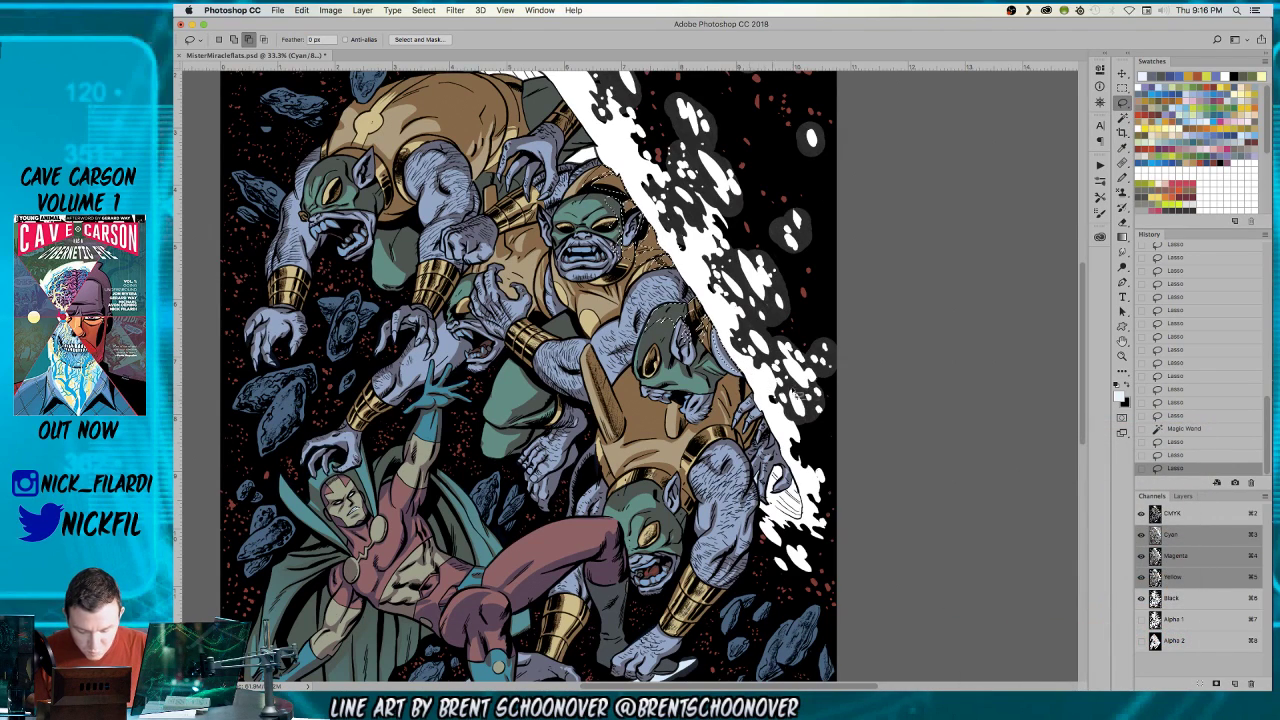
pyautogui.press('shift')
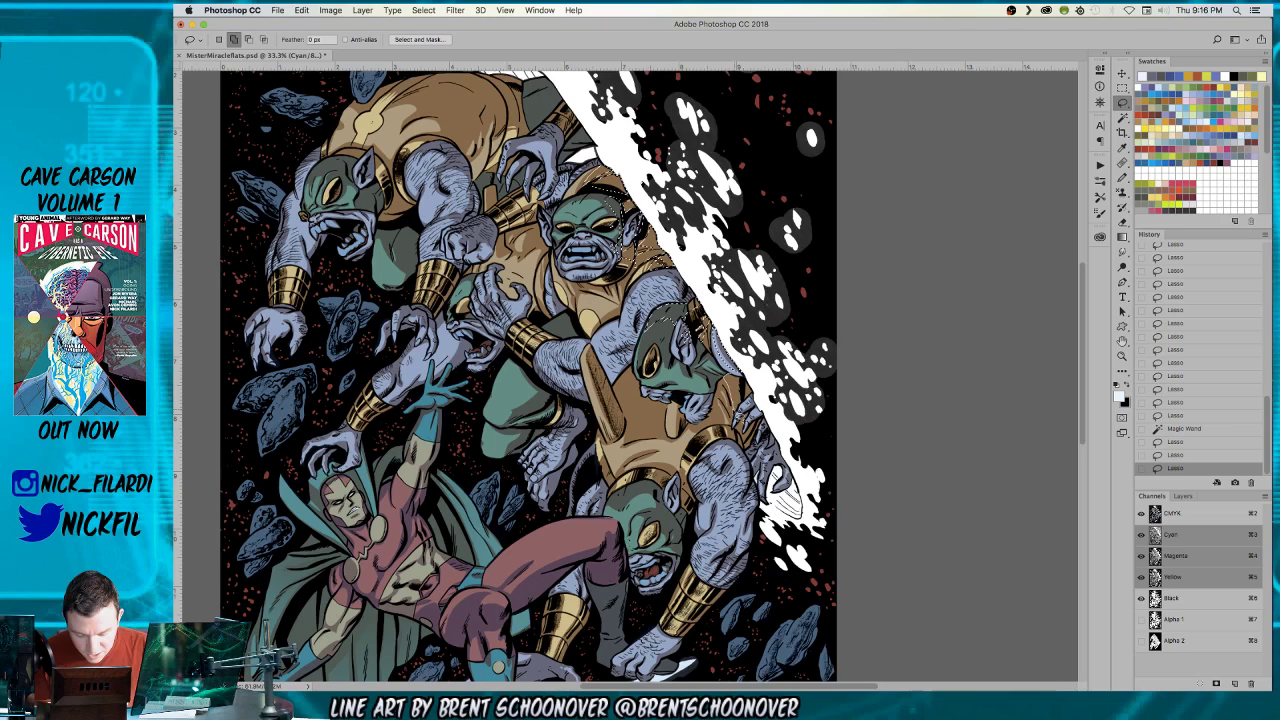
pyautogui.moveTo(741, 430)
pyautogui.mouseDown()
pyautogui.moveTo(776, 295)
pyautogui.moveTo(738, 440)
pyautogui.moveTo(766, 398)
pyautogui.mouseUp()
pyautogui.press('alt')
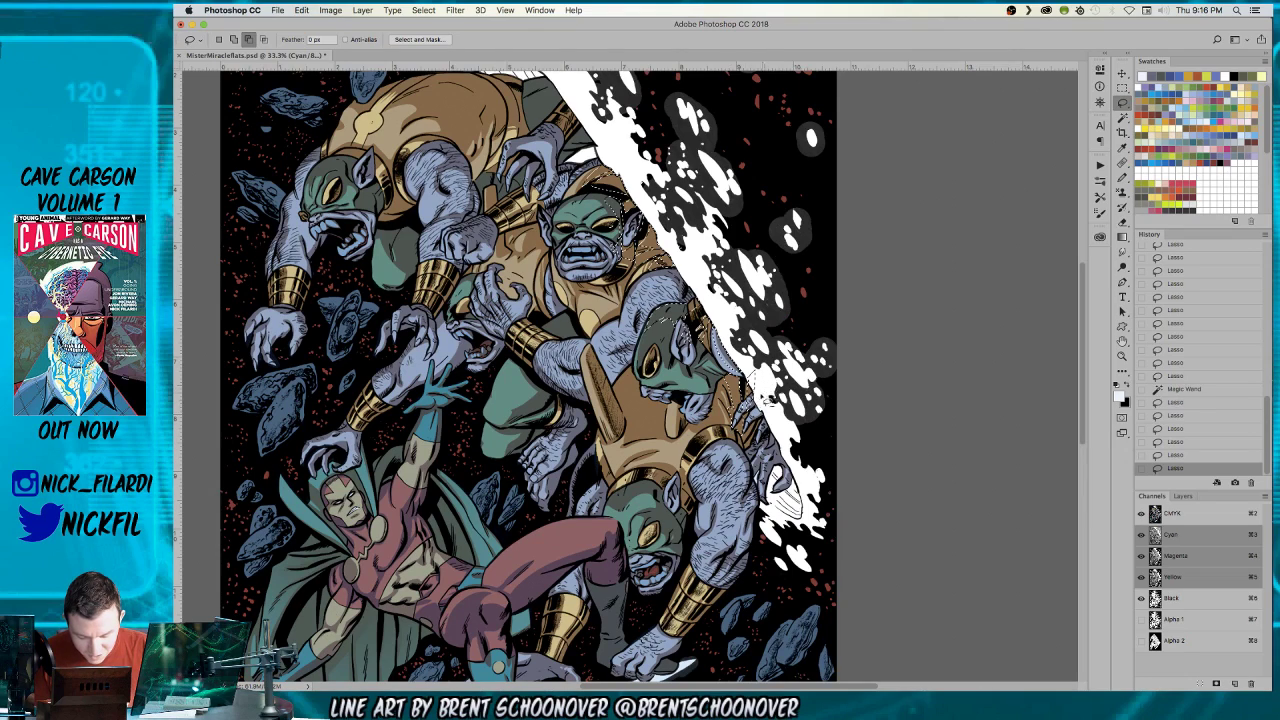
pyautogui.press('shift')
pyautogui.moveTo(758, 432); pyautogui.dragTo(747, 453)
# - Add small missed areas beside the white energy and on the central creature's hood to the Lasso selection
pyautogui.press('h')
pyautogui.moveTo(844, 460); pyautogui.dragTo(806, 403)
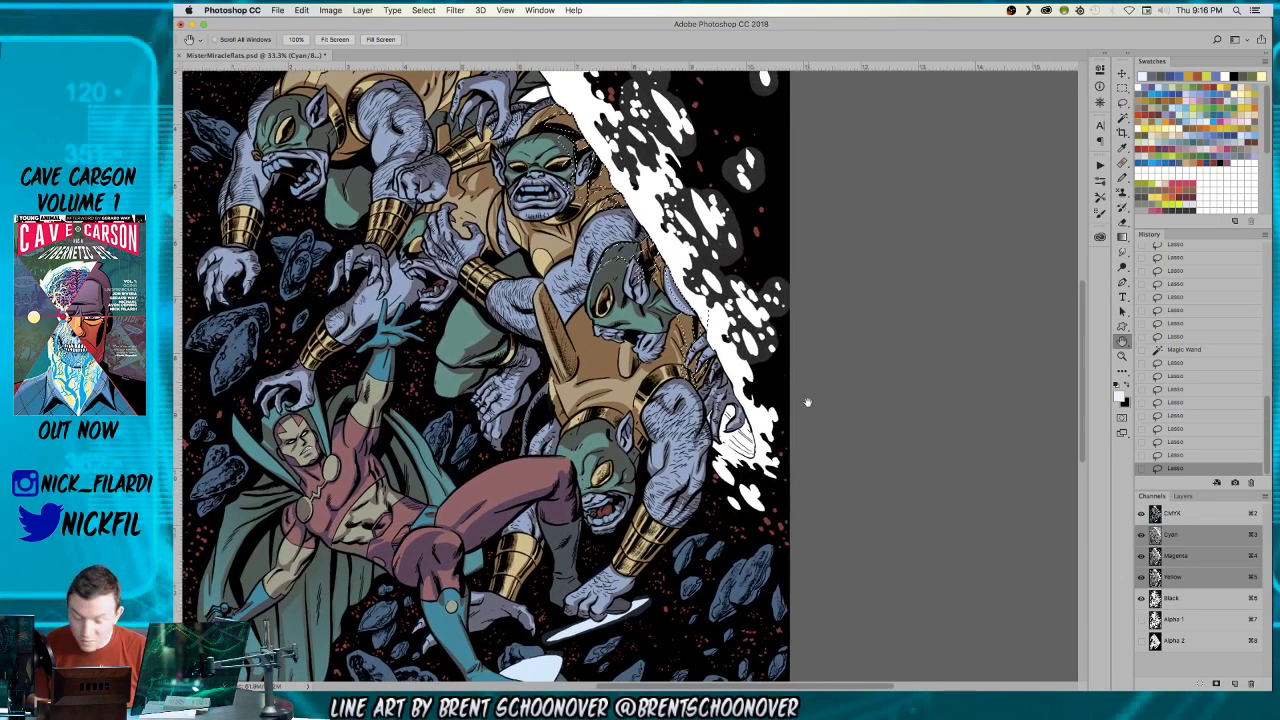
pyautogui.press('l')
pyautogui.press('shift')
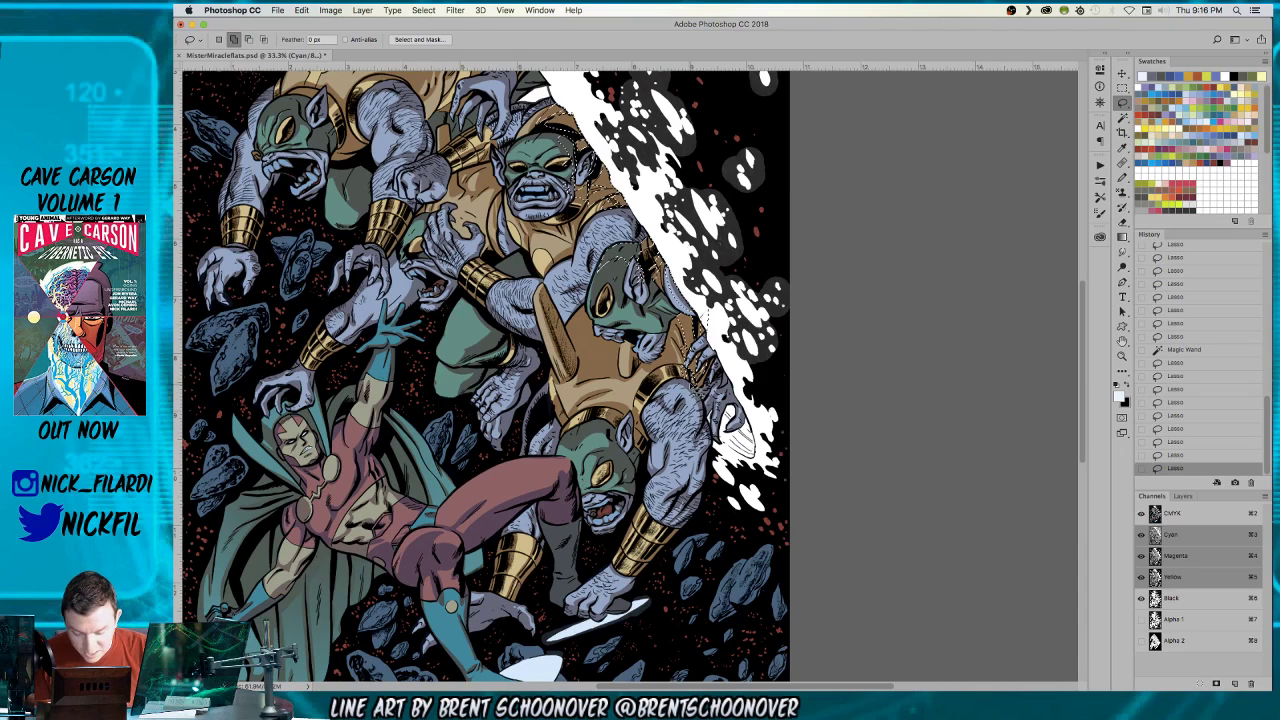
pyautogui.moveTo(704, 396); pyautogui.dragTo(697, 376)
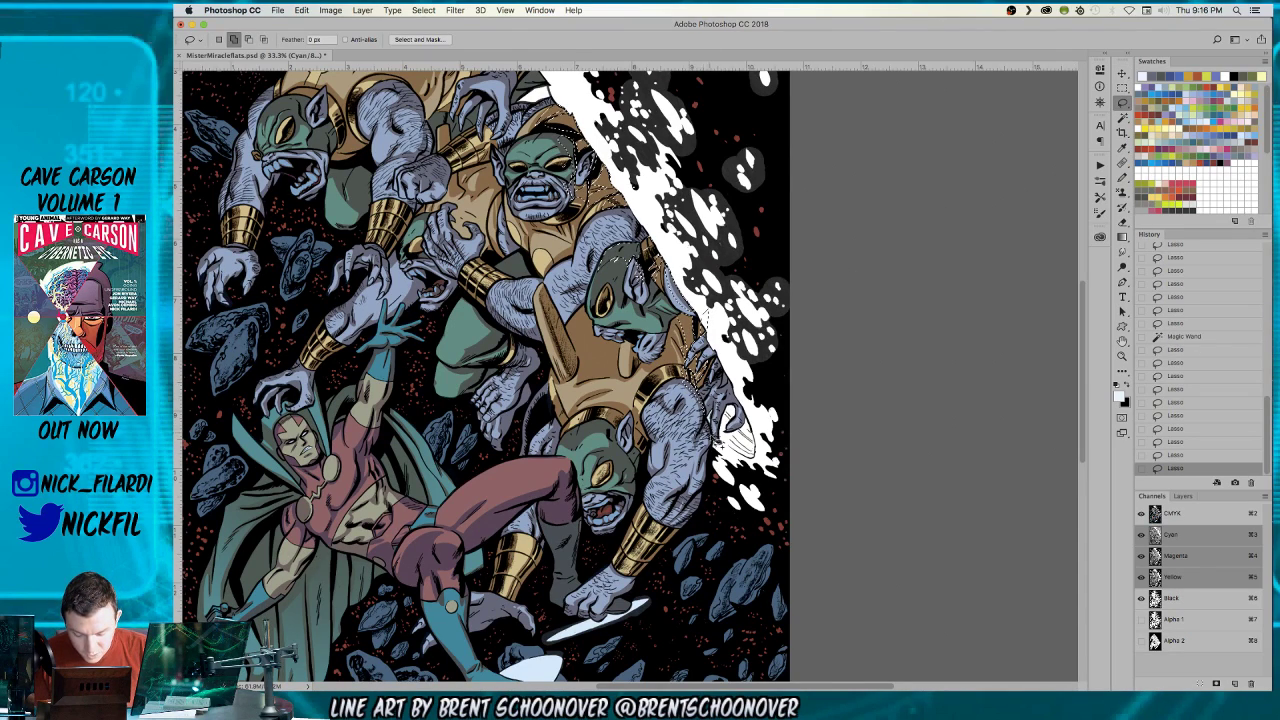
pyautogui.moveTo(560, 118); pyautogui.dragTo(556, 114)
pyautogui.press('alt')
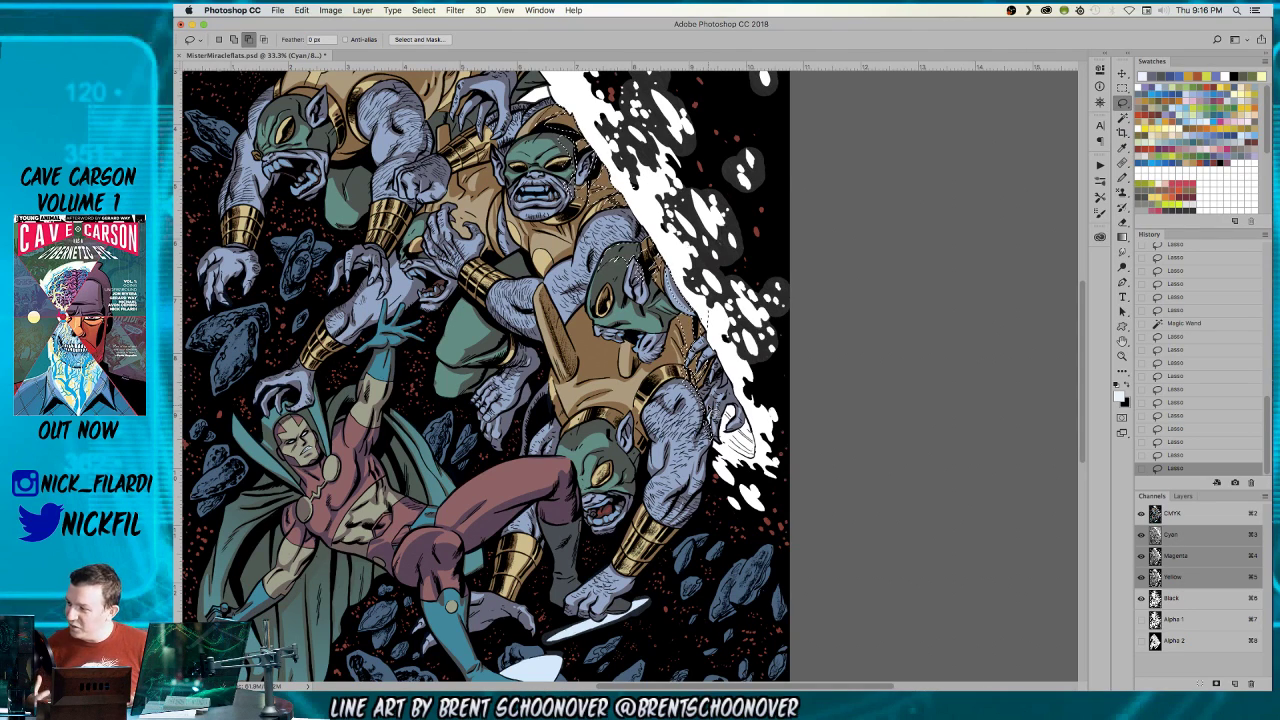
# - Refine the Lasso selection on the lower creature's back near the clawed hand and on the central creature's shoulder
pyautogui.click(1122, 341)
pyautogui.moveTo(1043, 280); pyautogui.dragTo(1119, 398)
pyautogui.press('l')
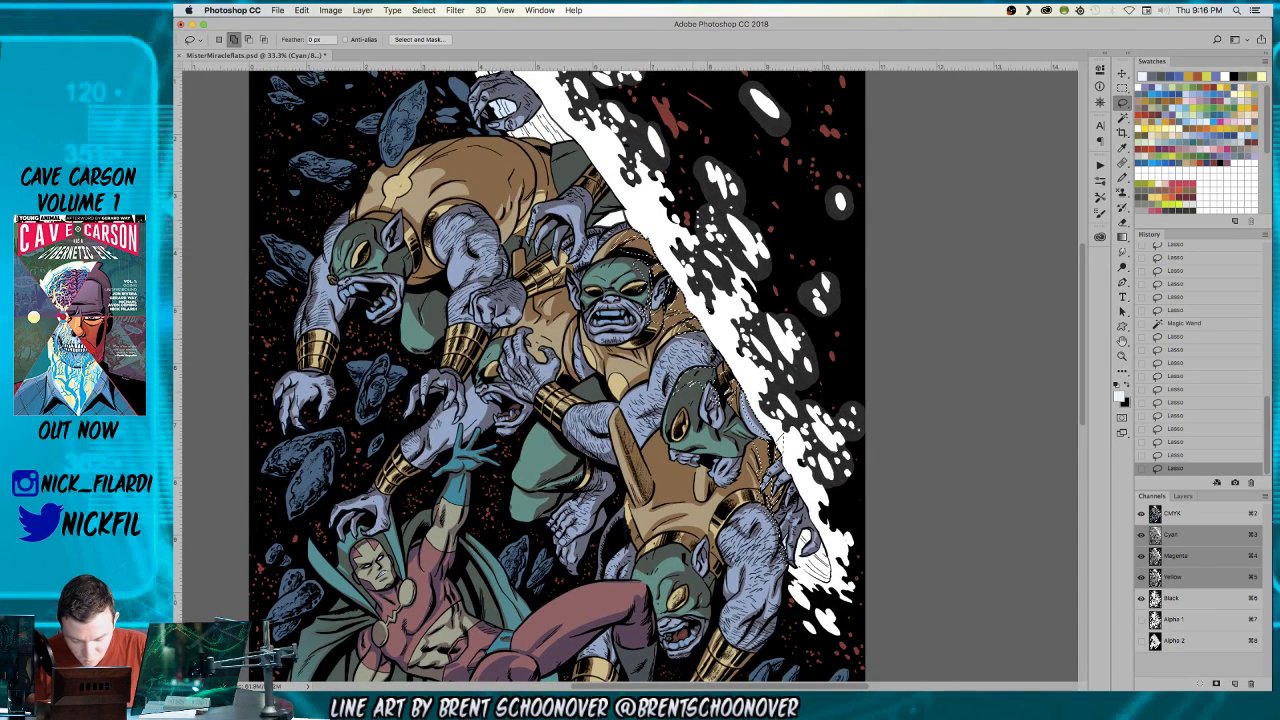
pyautogui.moveTo(768, 480); pyautogui.dragTo(770, 520)
pyautogui.moveTo(686, 334)
pyautogui.mouseDown()
pyautogui.moveTo(727, 333)
pyautogui.moveTo(688, 384)
pyautogui.moveTo(720, 364)
pyautogui.mouseUp()
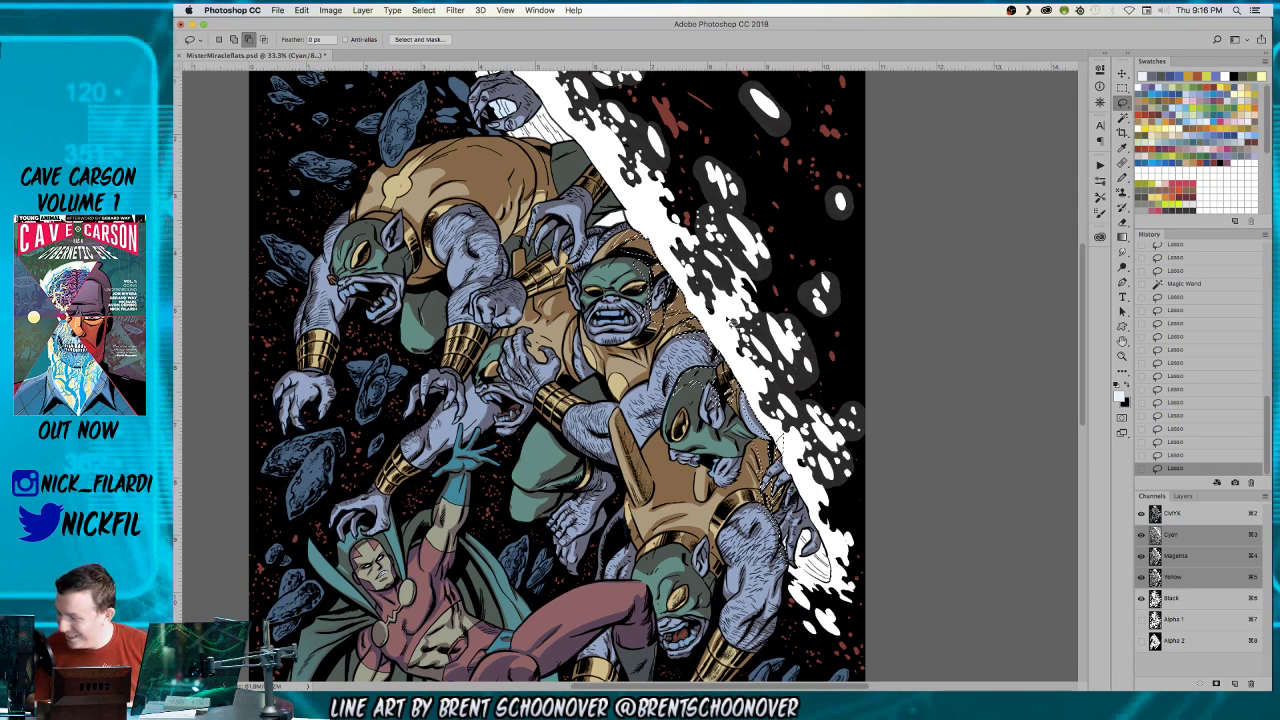
# - Extend the Lasso selection from the central creature's hood up along the white energy to the upper creature's green leg
pyautogui.click(1123, 341)
pyautogui.moveTo(939, 339); pyautogui.dragTo(1025, 418)
pyautogui.click(1122, 102)
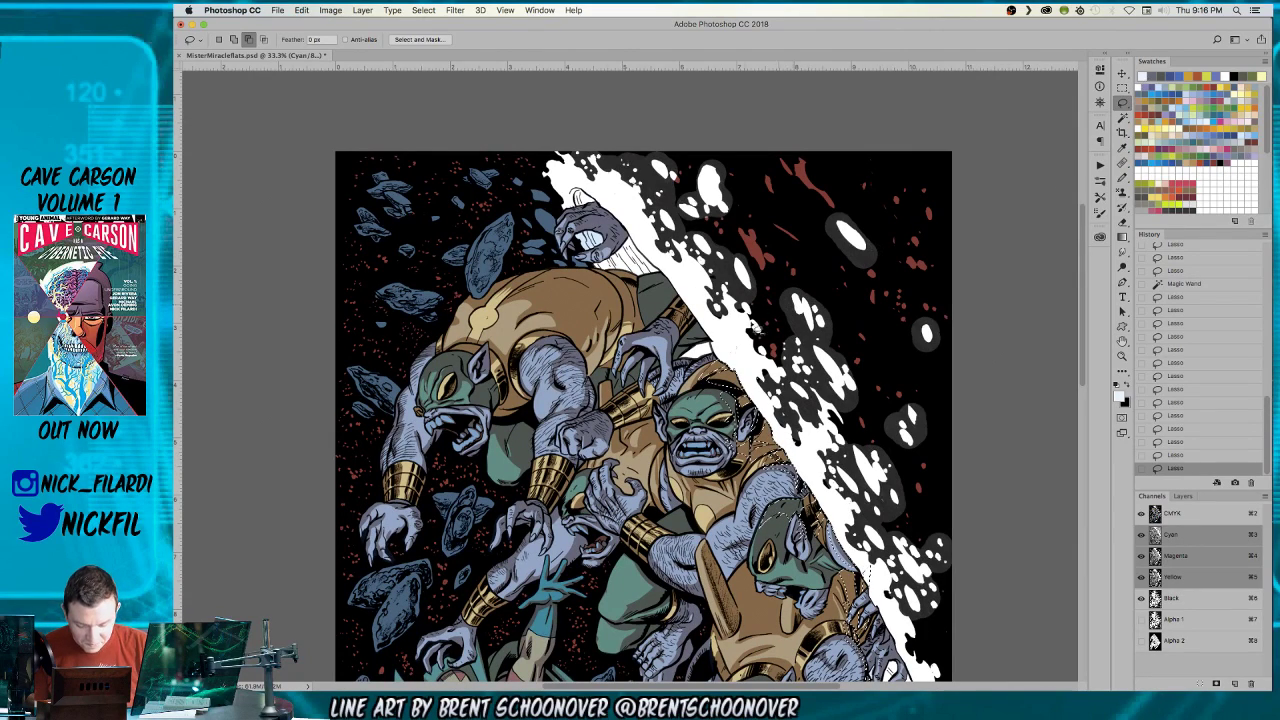
pyautogui.moveTo(846, 545); pyautogui.dragTo(858, 655)
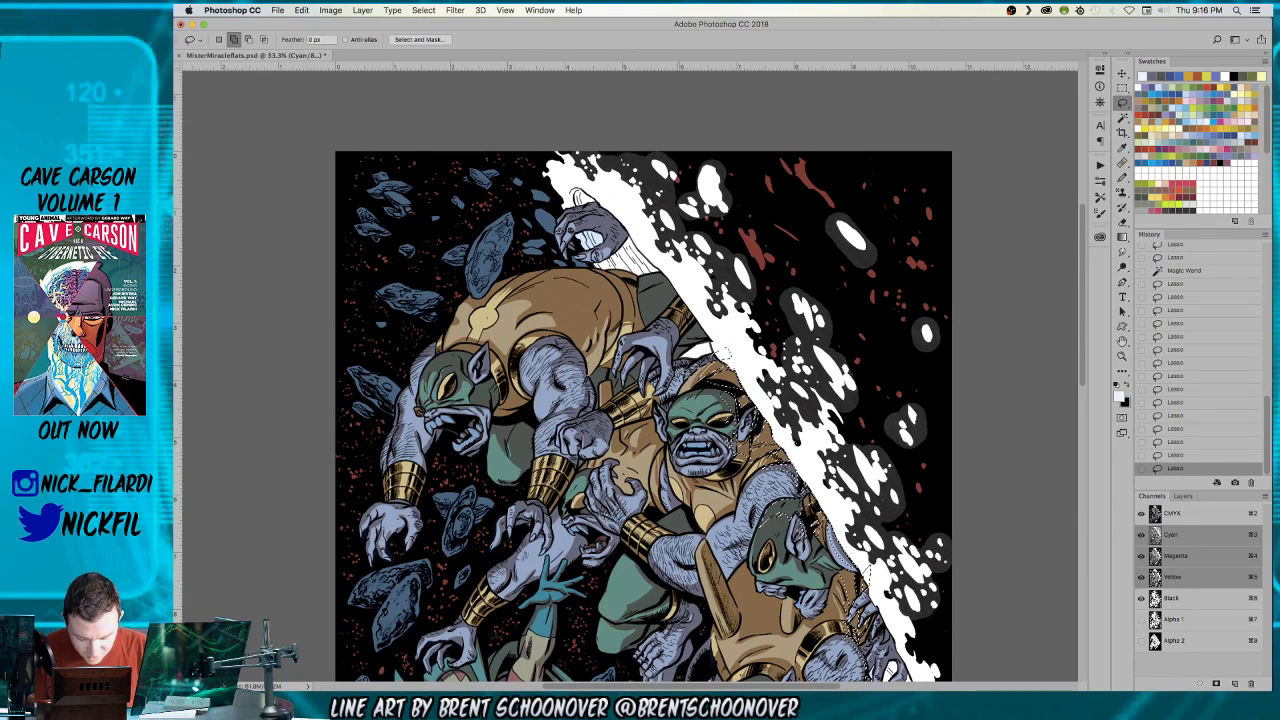
pyautogui.moveTo(704, 361); pyautogui.dragTo(682, 374)
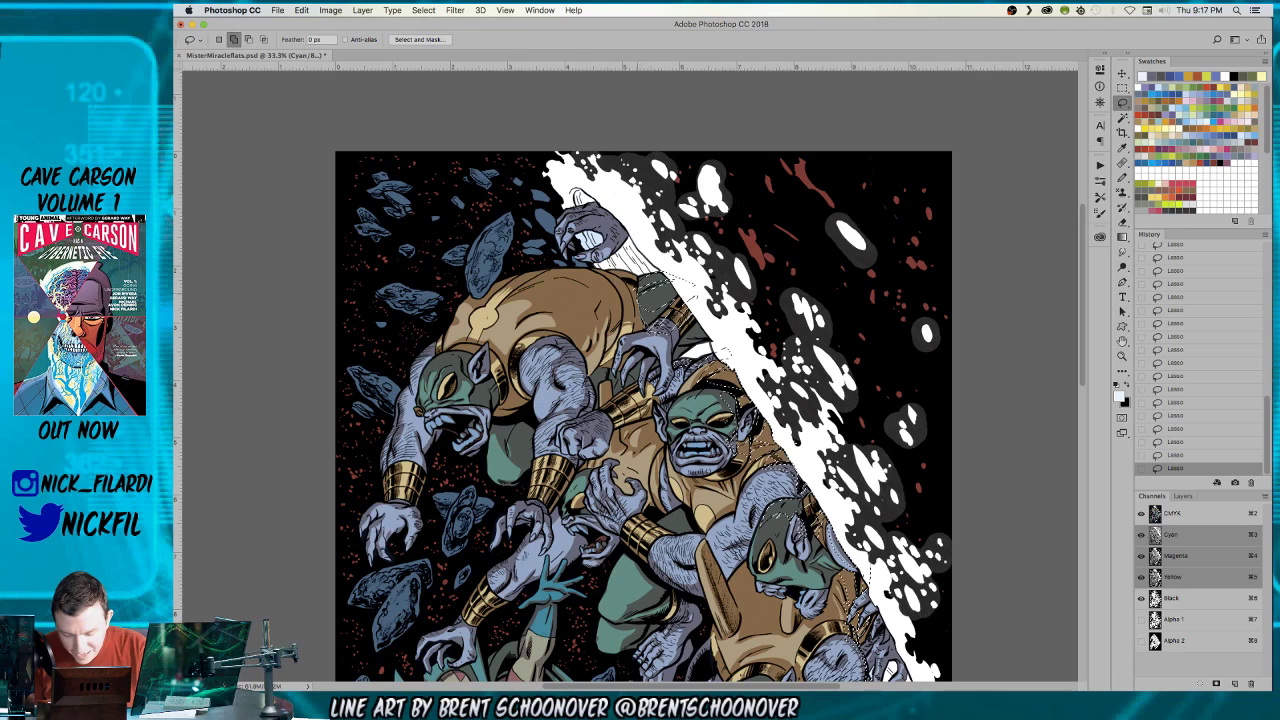
# - Refine the Lasso selection around the upper creature's green leg and the gold wristband beside the white energy
pyautogui.press('alt')
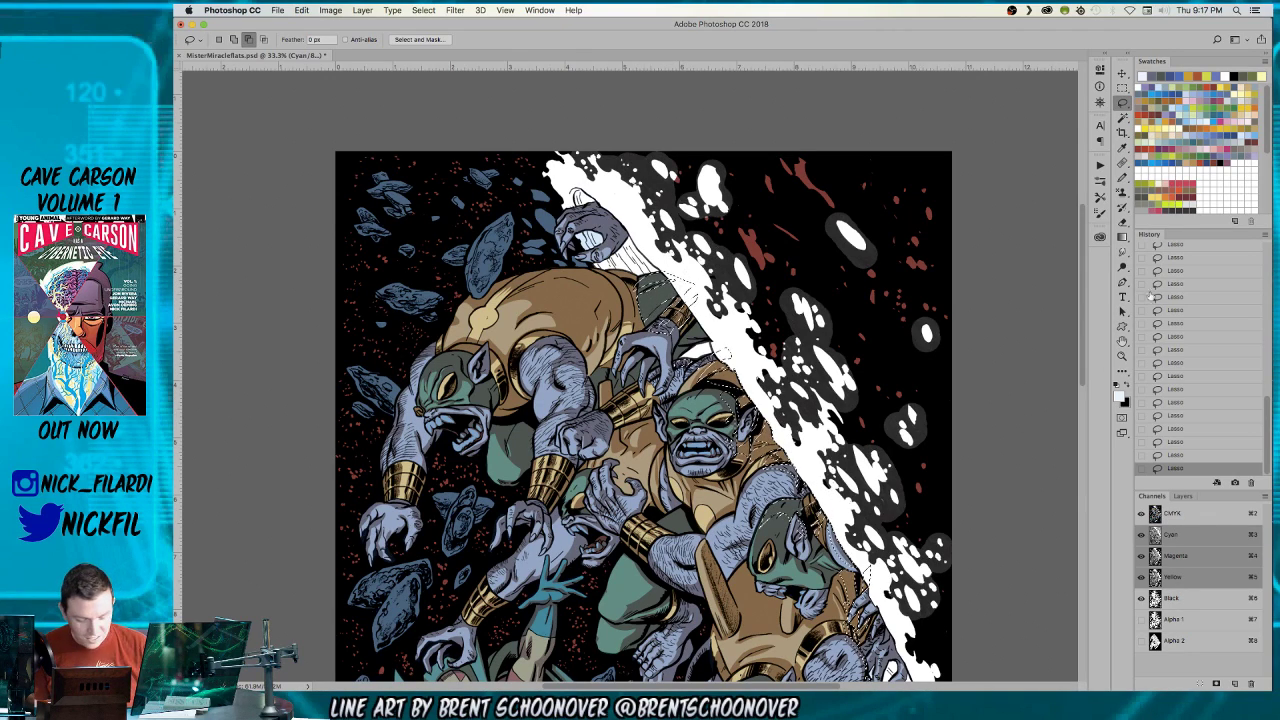
pyautogui.click(1122, 341)
pyautogui.moveTo(640, 400); pyautogui.dragTo(660, 460)
pyautogui.press('l')
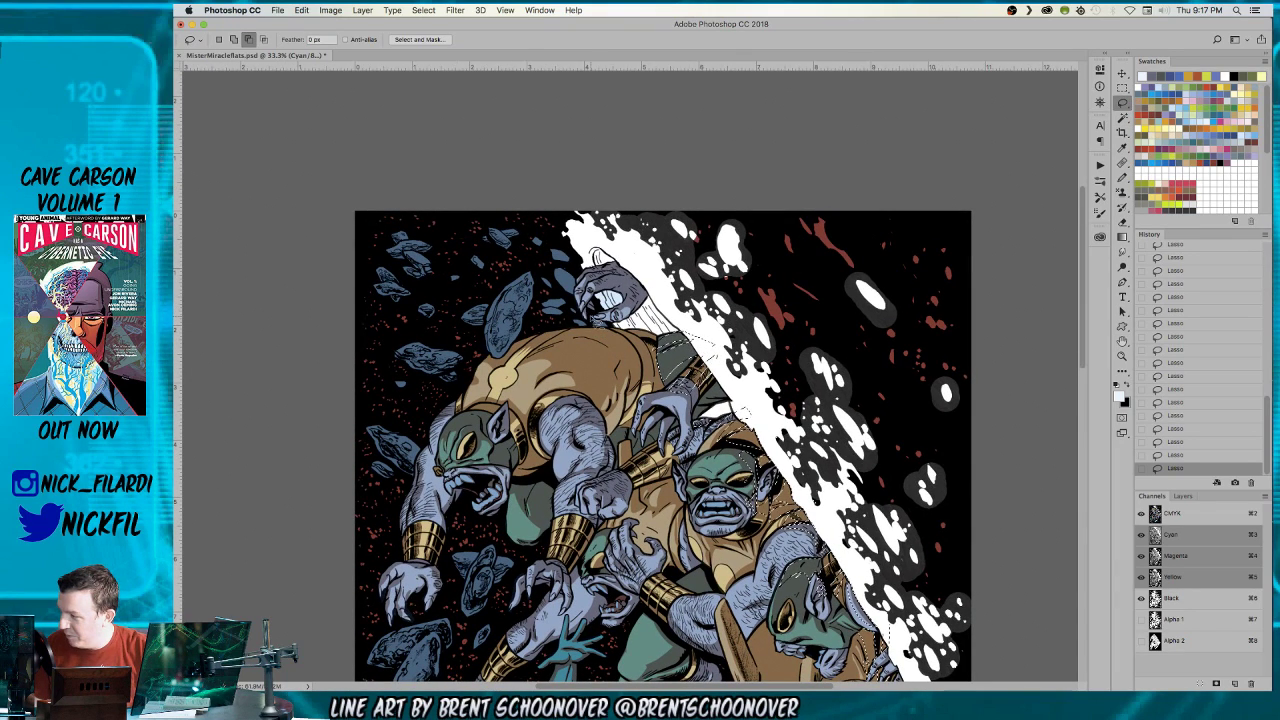
pyautogui.press('shift')
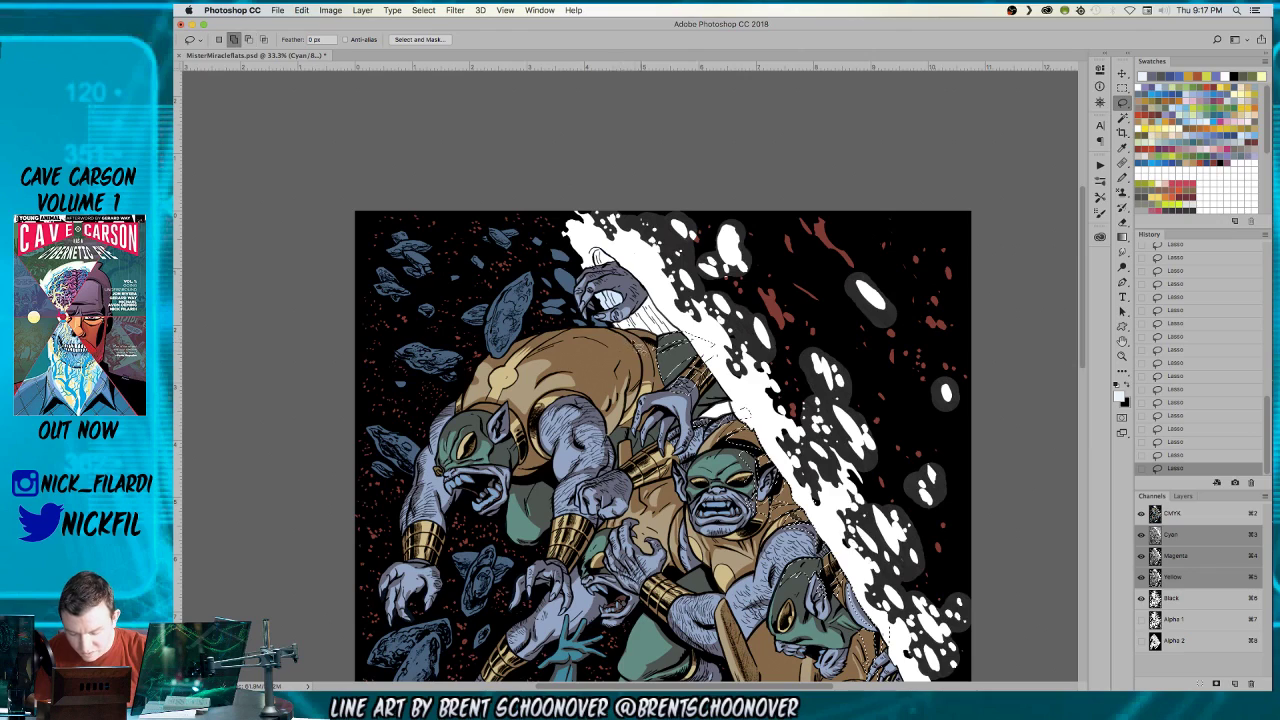
pyautogui.press('alt')
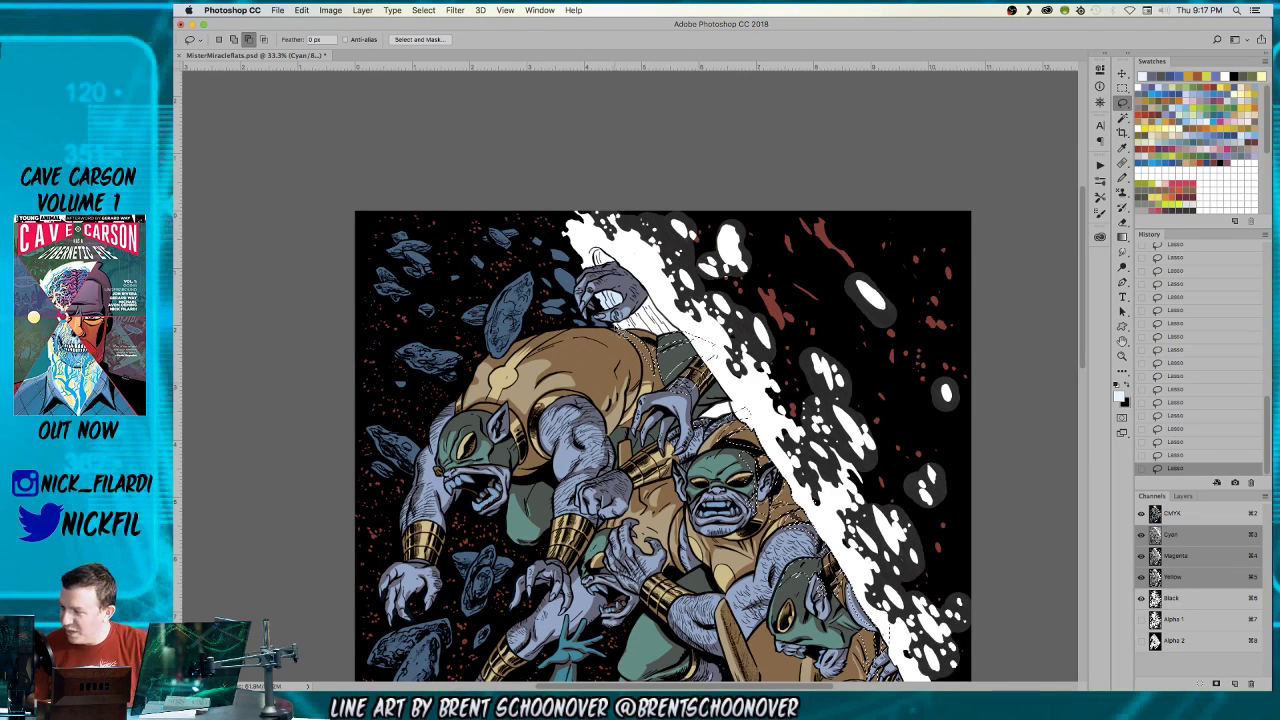
pyautogui.press('shift')
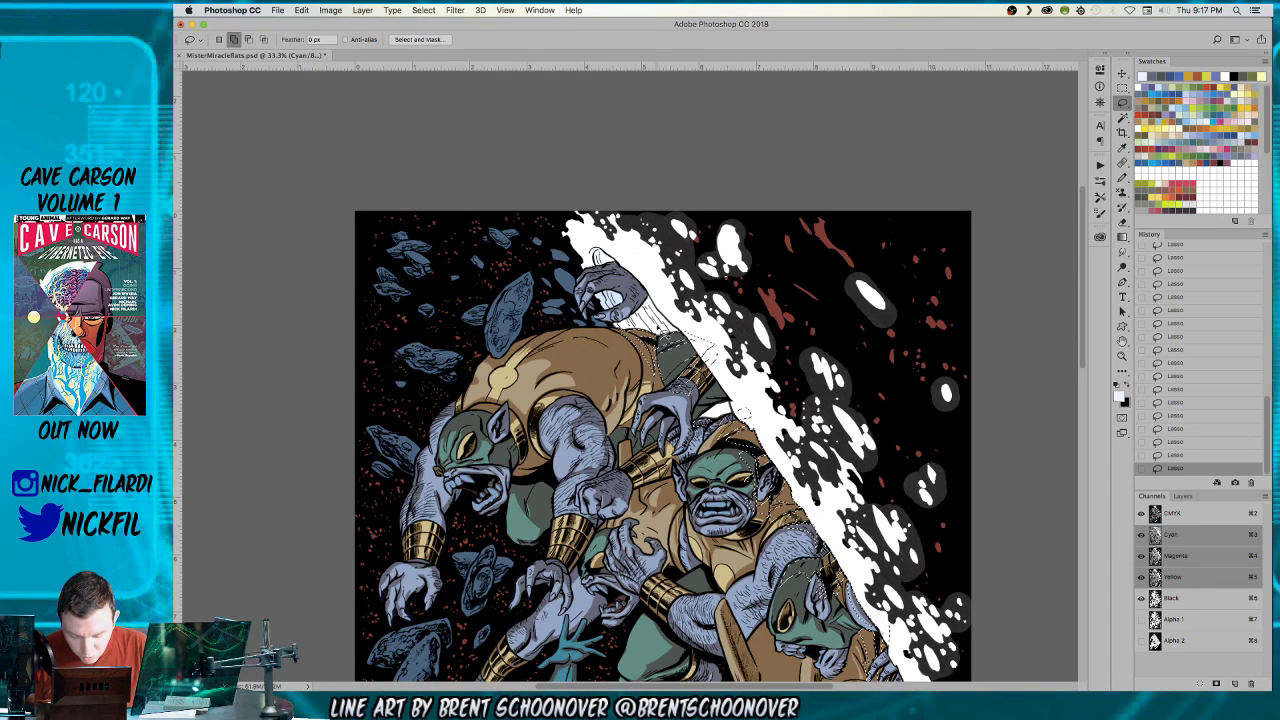
# - Extend the Lasso selection over the upper creature's tan back and the clawed hand near the top of the energy
pyautogui.press('space')
pyautogui.moveTo(676, 378); pyautogui.dragTo(716, 333)
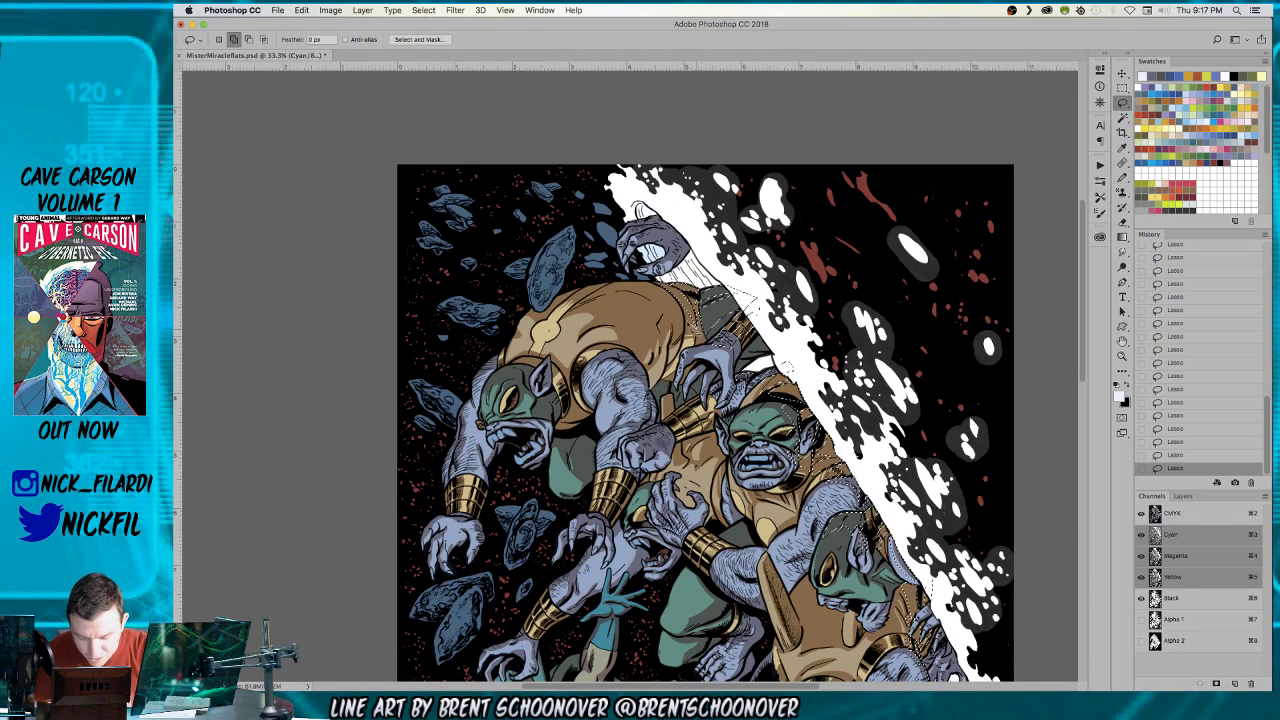
pyautogui.press('alt')
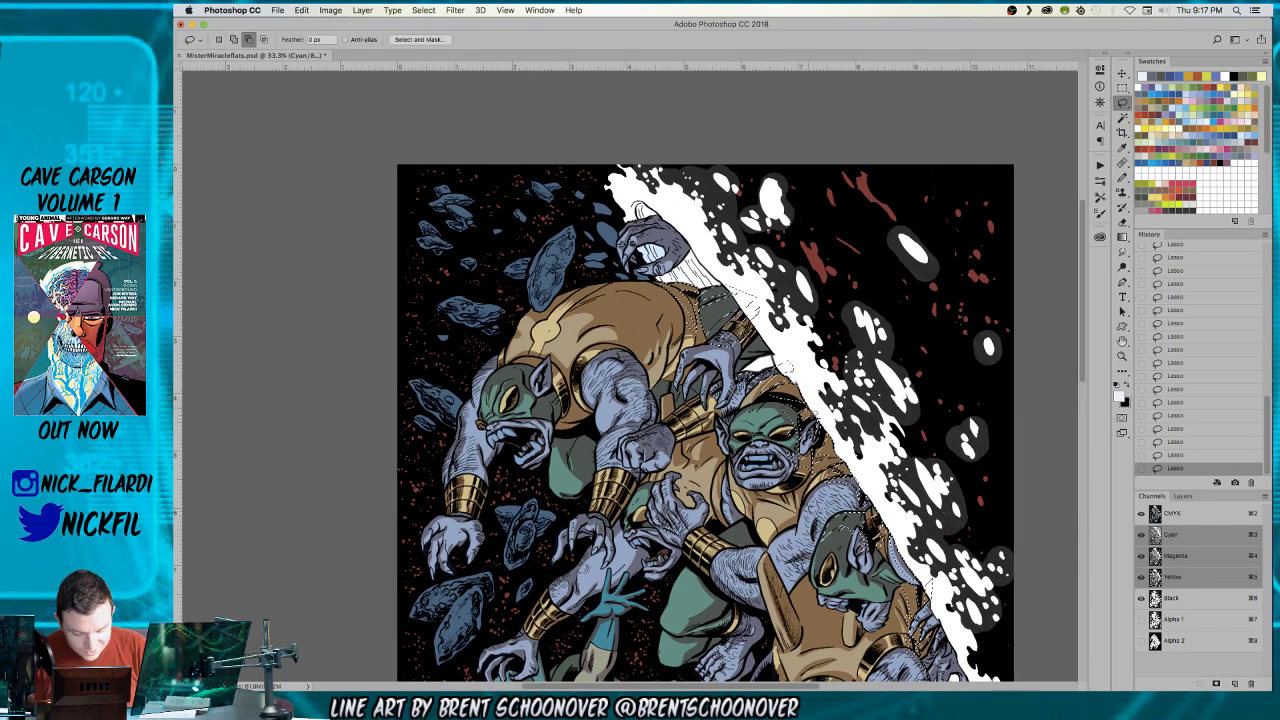
pyautogui.press('space')
pyautogui.moveTo(700, 315); pyautogui.dragTo(762, 390)
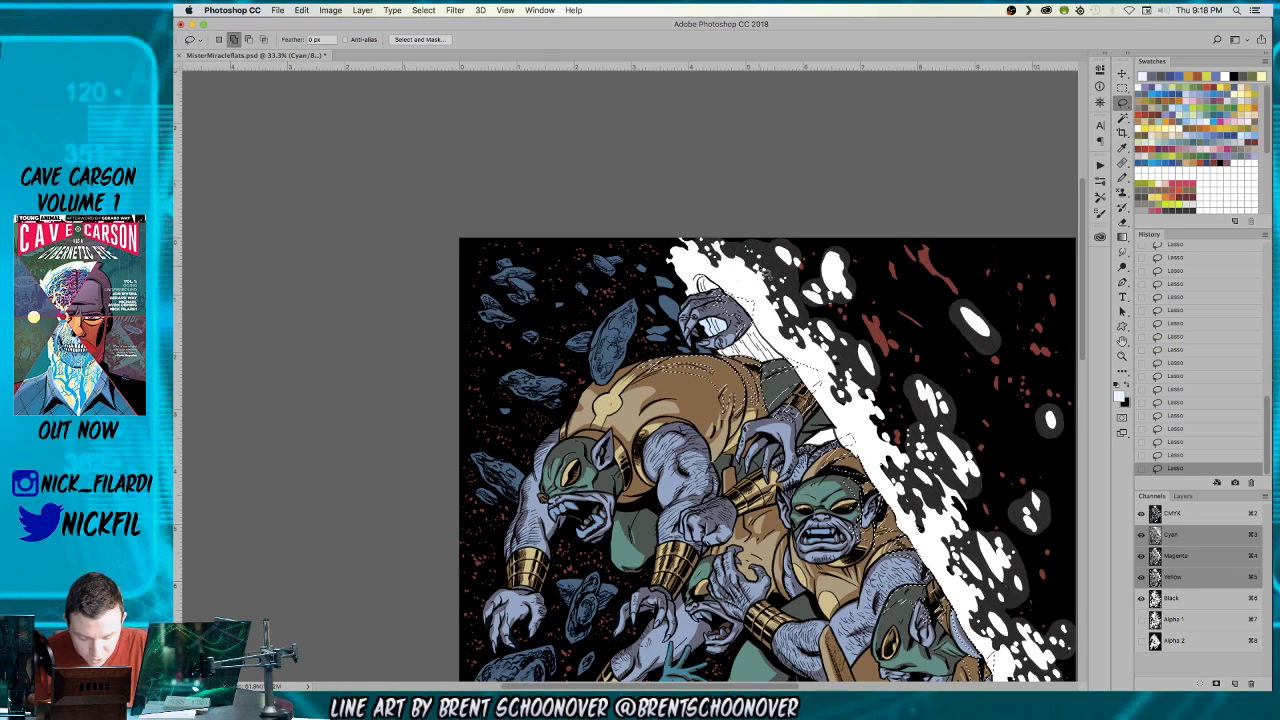
# - Refine the Lasso selection along the folds of the upper creature's tan back
pyautogui.click(1122, 342)
pyautogui.moveTo(851, 447); pyautogui.dragTo(862, 307)
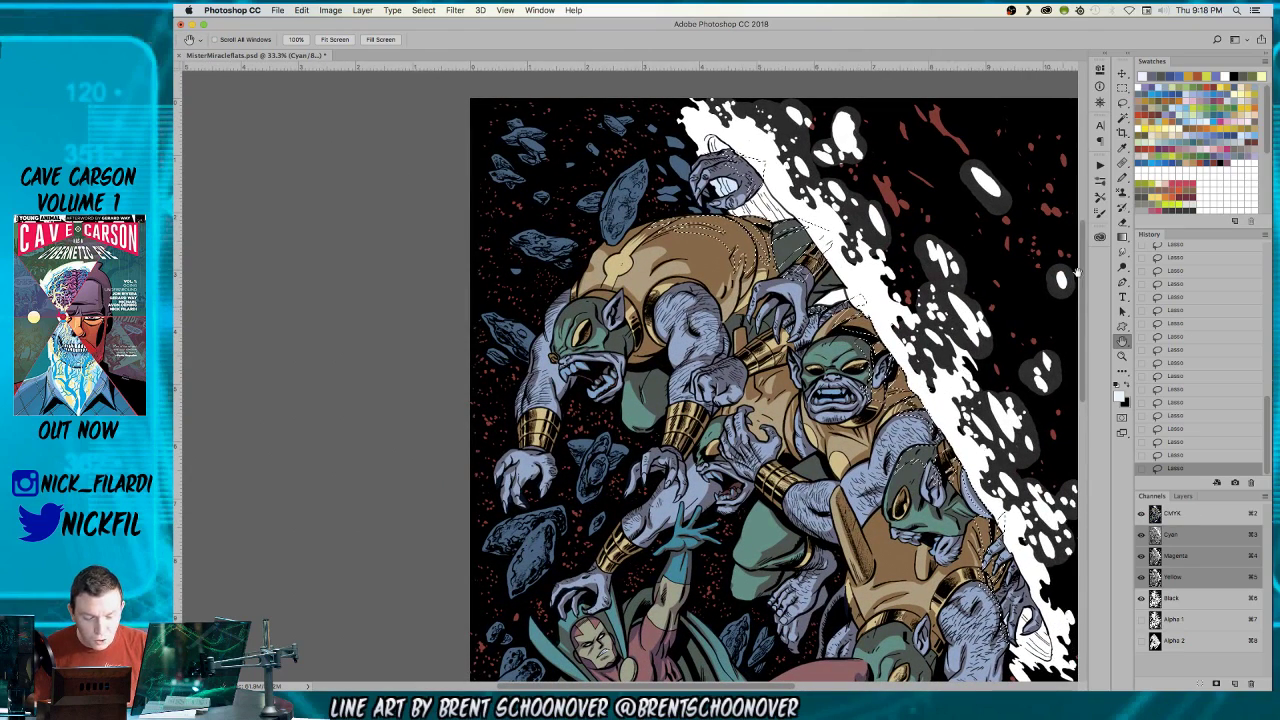
pyautogui.press('l')
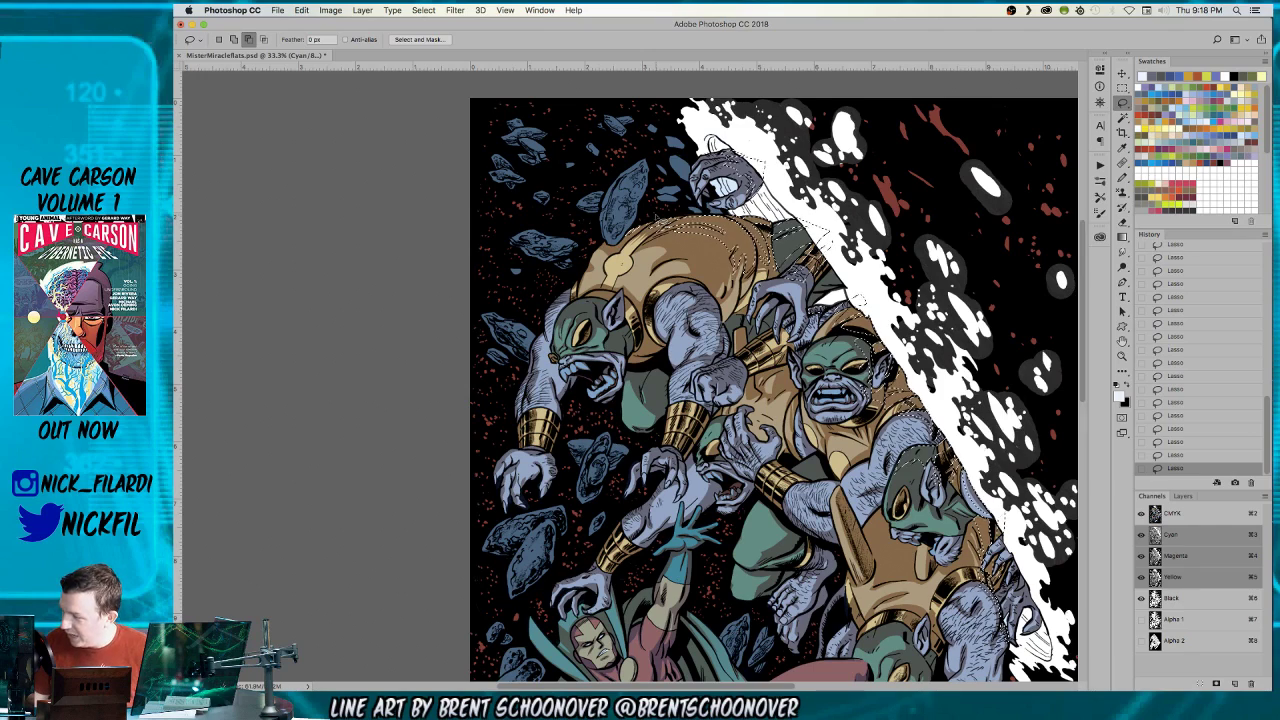
pyautogui.click(1124, 341)
pyautogui.moveTo(1060, 300); pyautogui.dragTo(960, 270)
pyautogui.press('l')
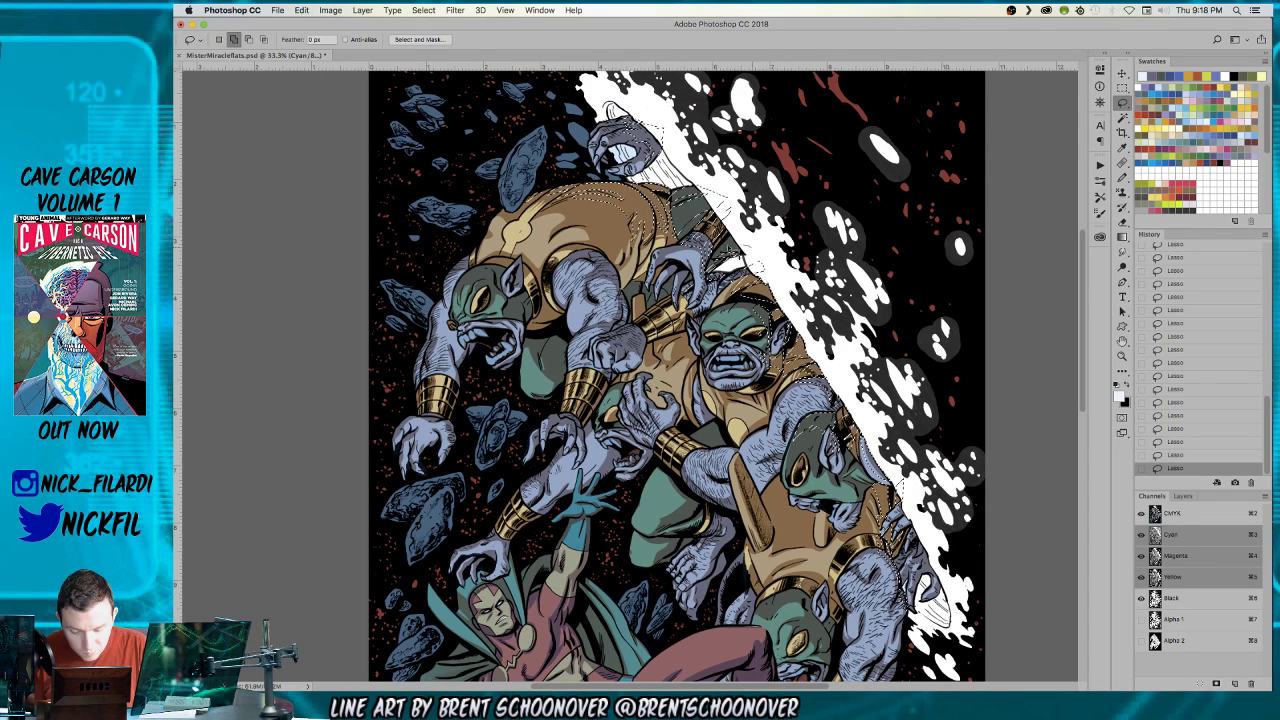
# - Add and subtract Lasso areas around the clawed hand and wristband between the upper and central creatures
pyautogui.press('alt')
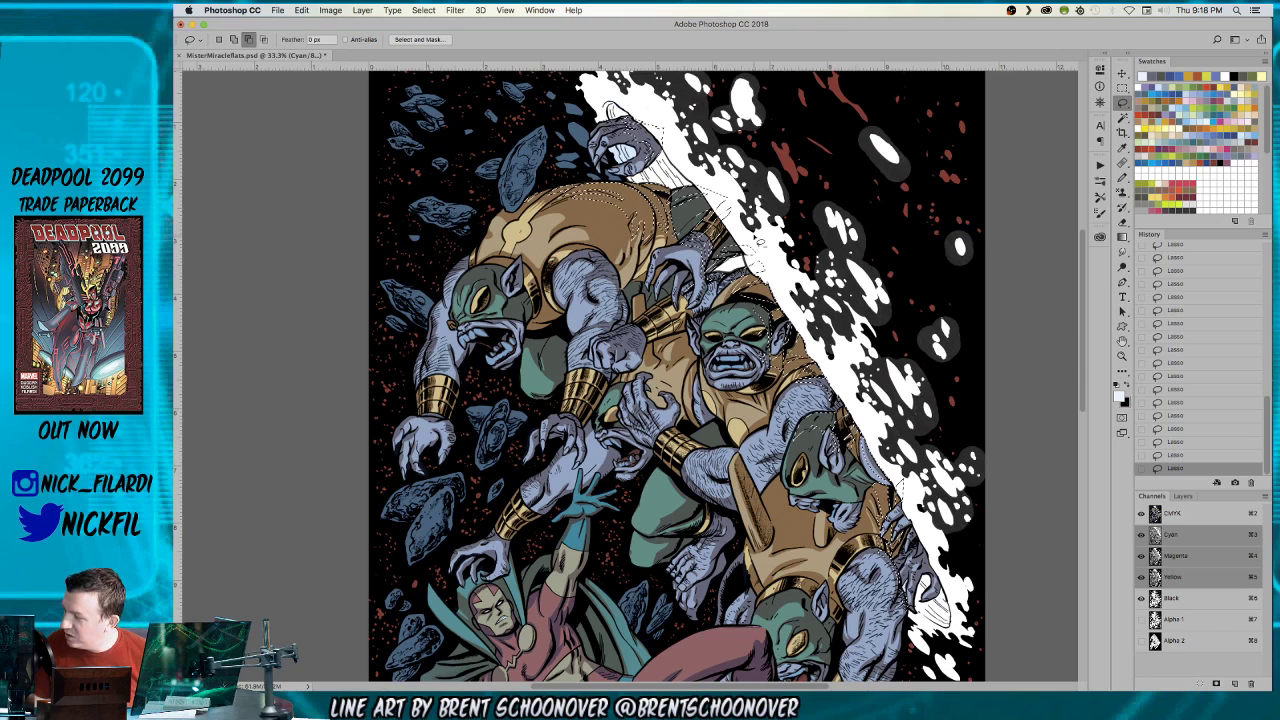
pyautogui.press('space')
pyautogui.moveTo(691, 397); pyautogui.dragTo(733, 422)
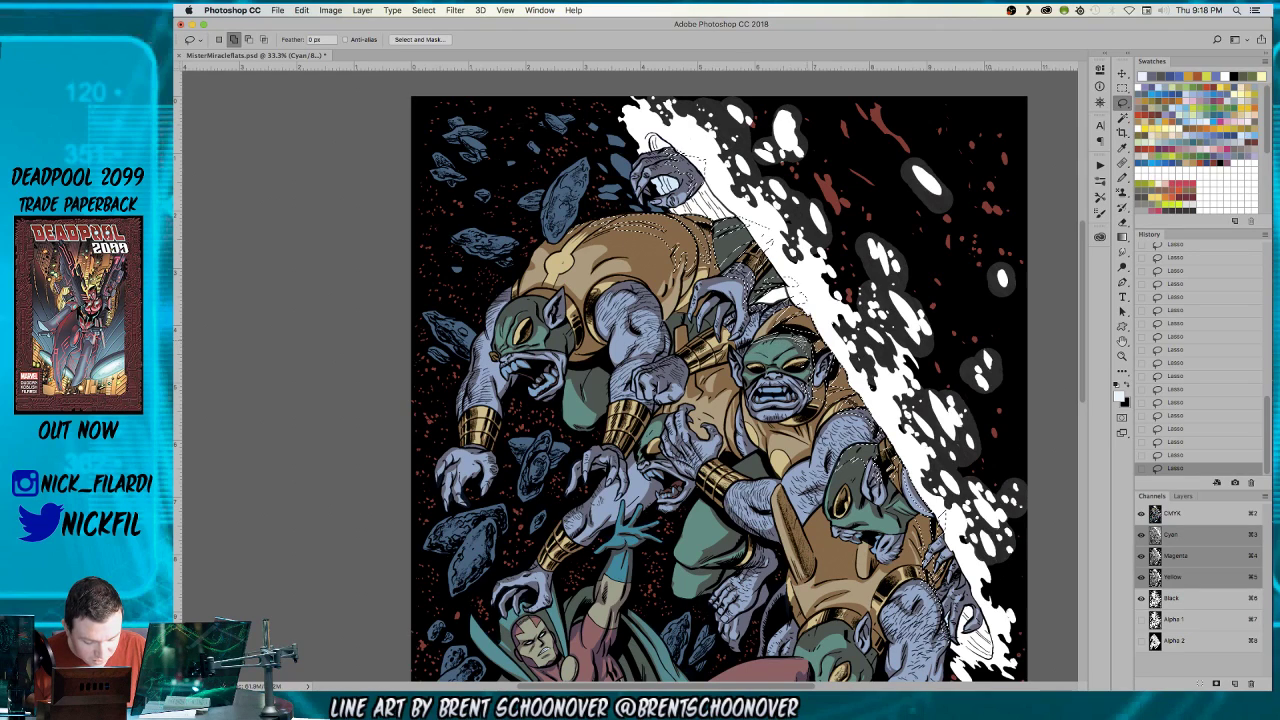
pyautogui.press('alt')
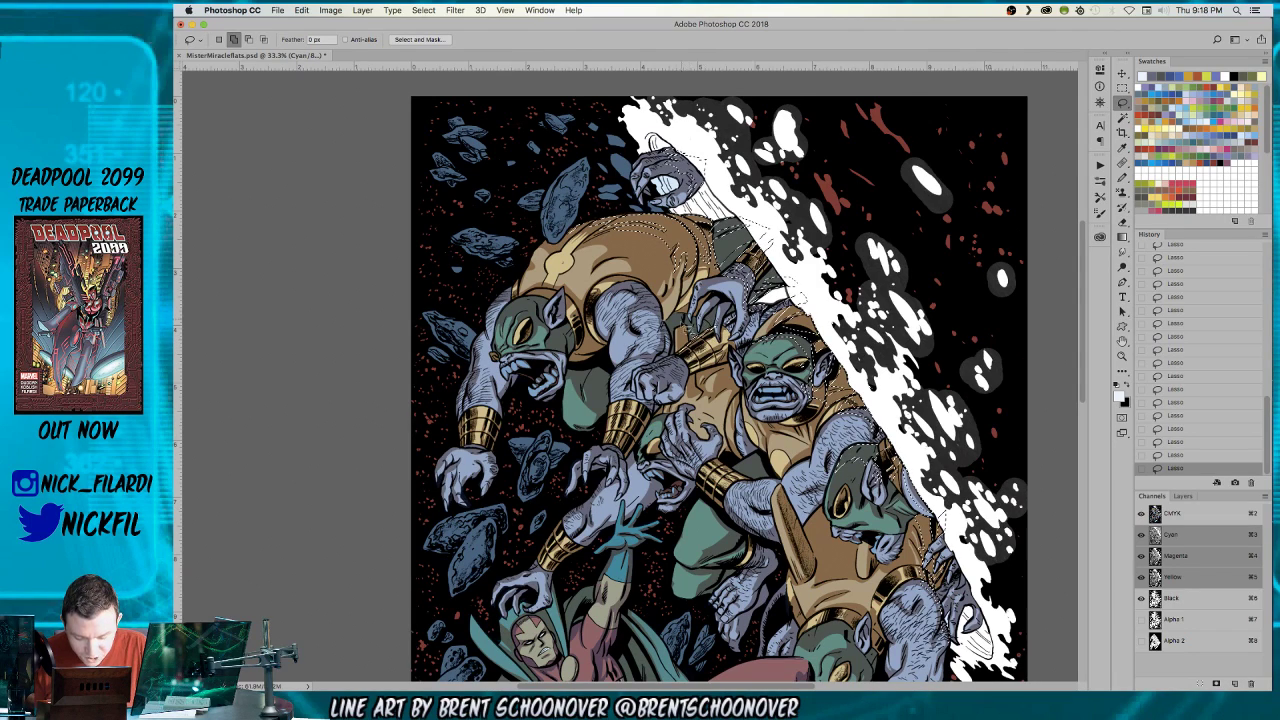
pyautogui.press('alt')
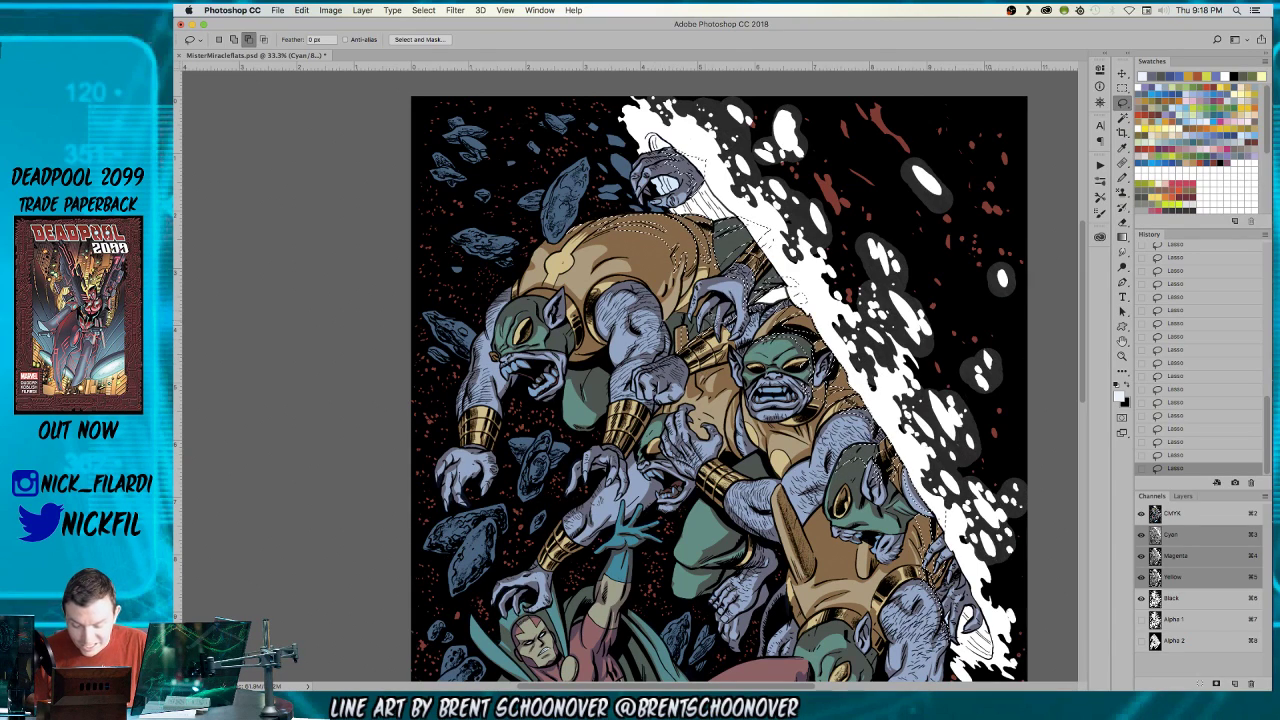
pyautogui.press('shift')
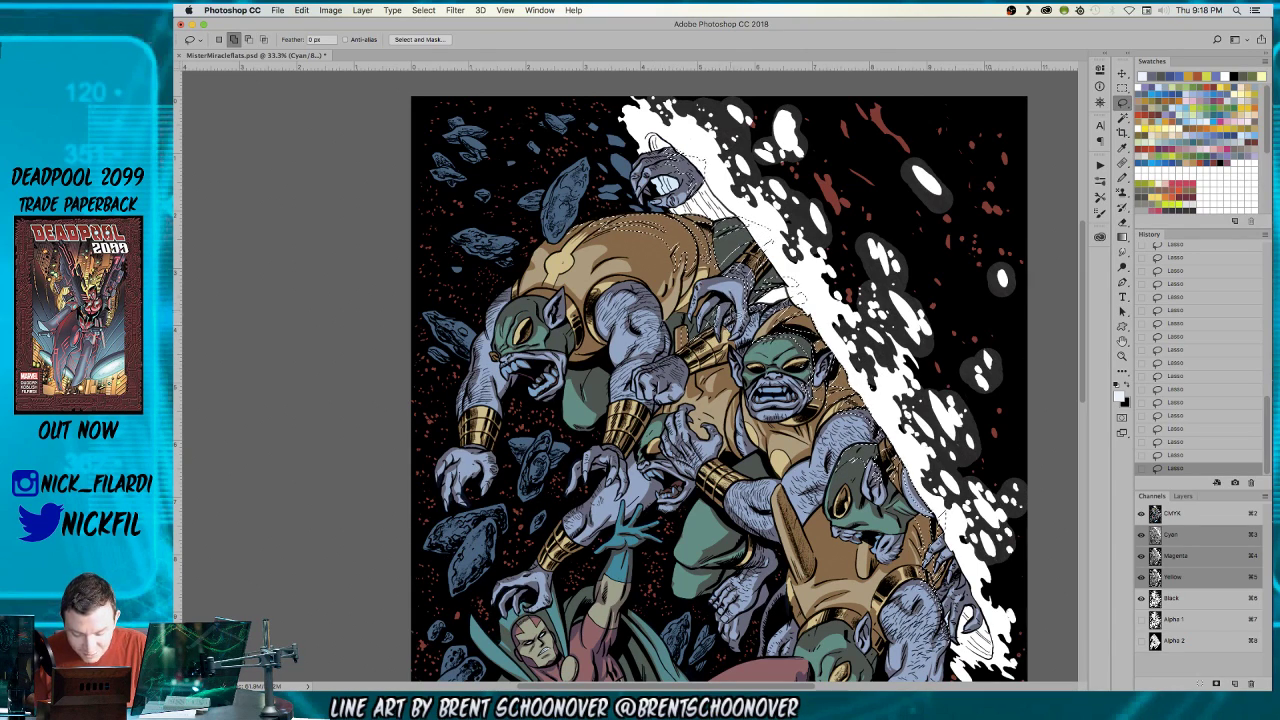
pyautogui.press('alt')
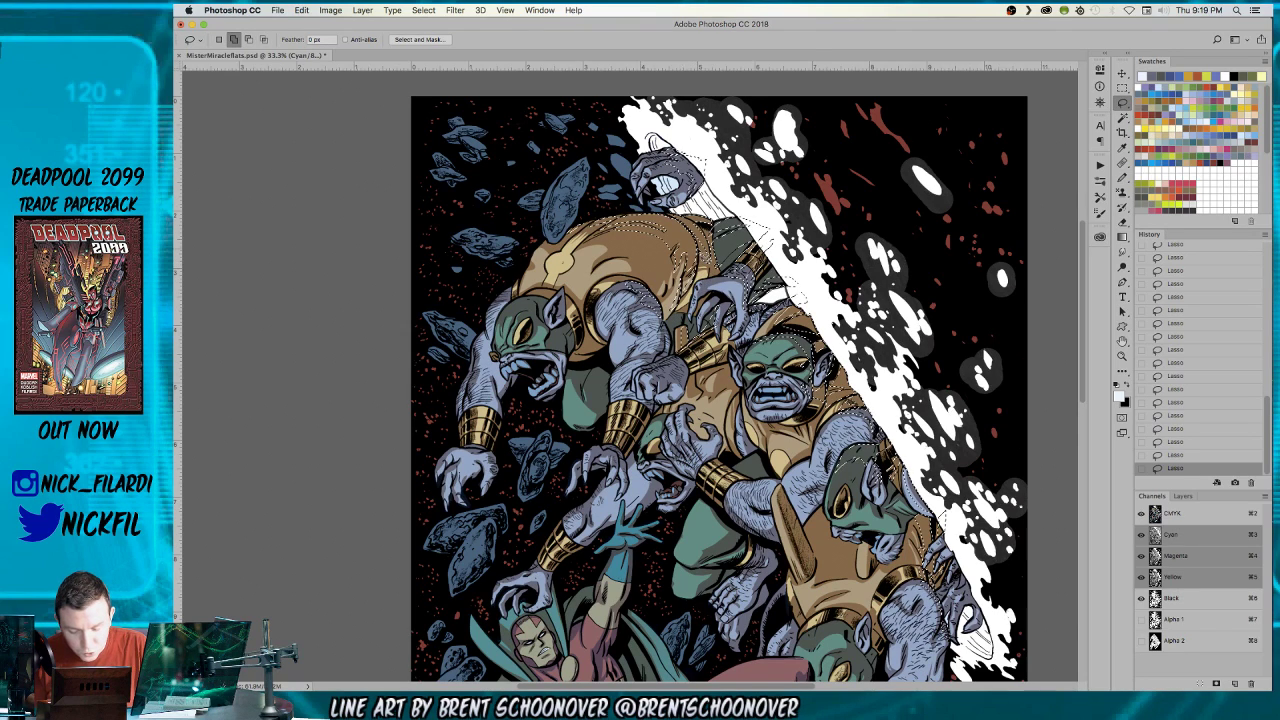
# - Correct the Lasso selection on the gold bands and arm beside the central creature's head, adding and subtracting small areas
pyautogui.press('space')
pyautogui.moveTo(760, 400)
pyautogui.mouseDown()
pyautogui.moveTo(752, 368)
pyautogui.moveTo(655, 360)
pyautogui.mouseUp()
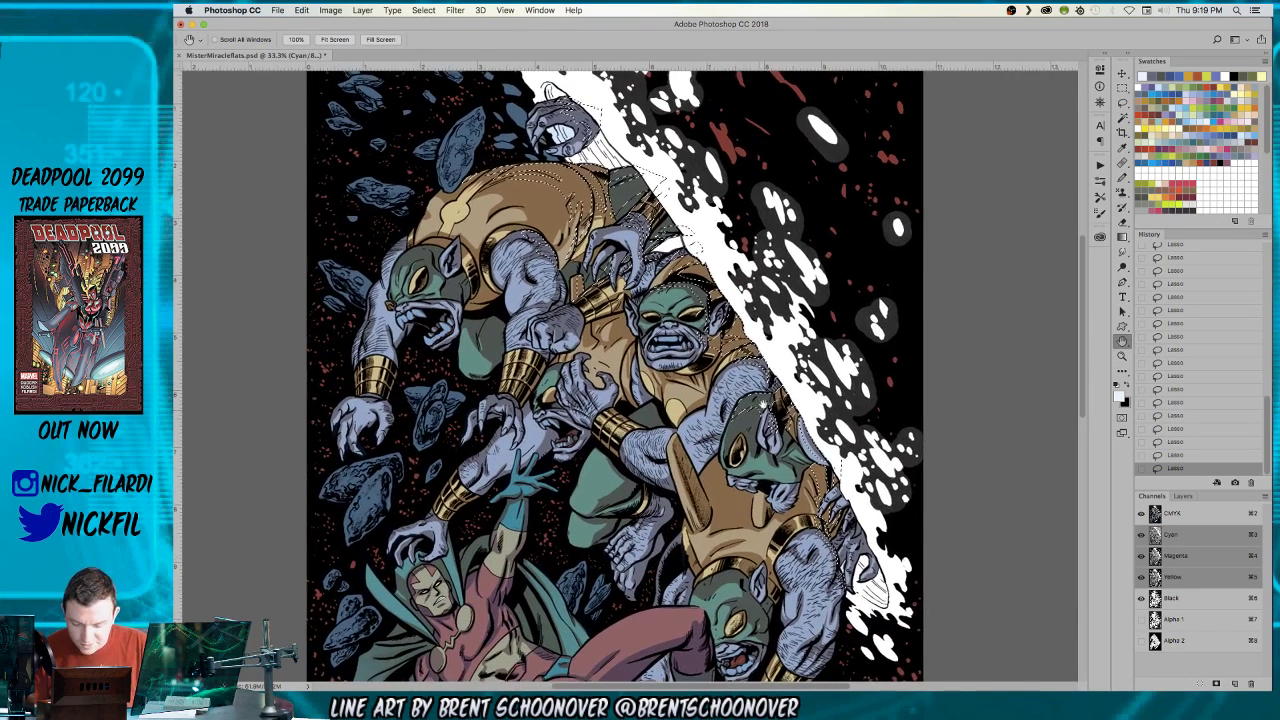
pyautogui.moveTo(942, 372); pyautogui.dragTo(946, 388)
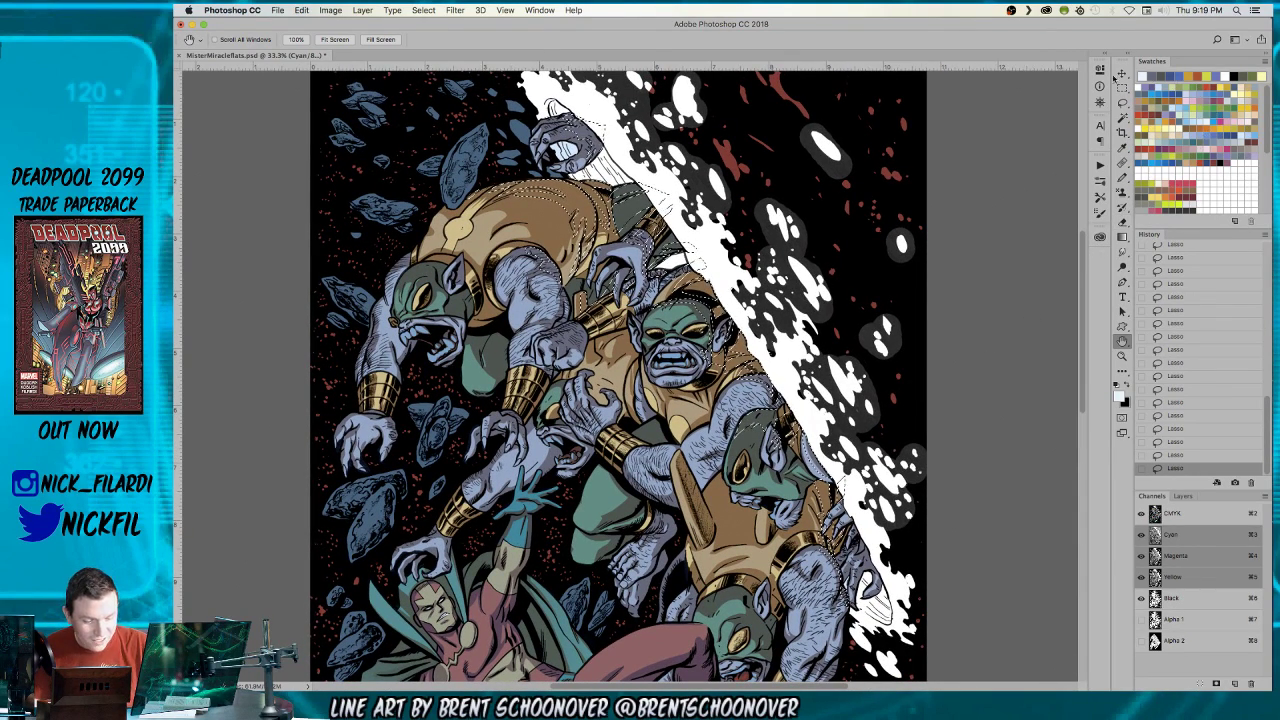
pyautogui.click(1122, 104)
pyautogui.click(234, 40)
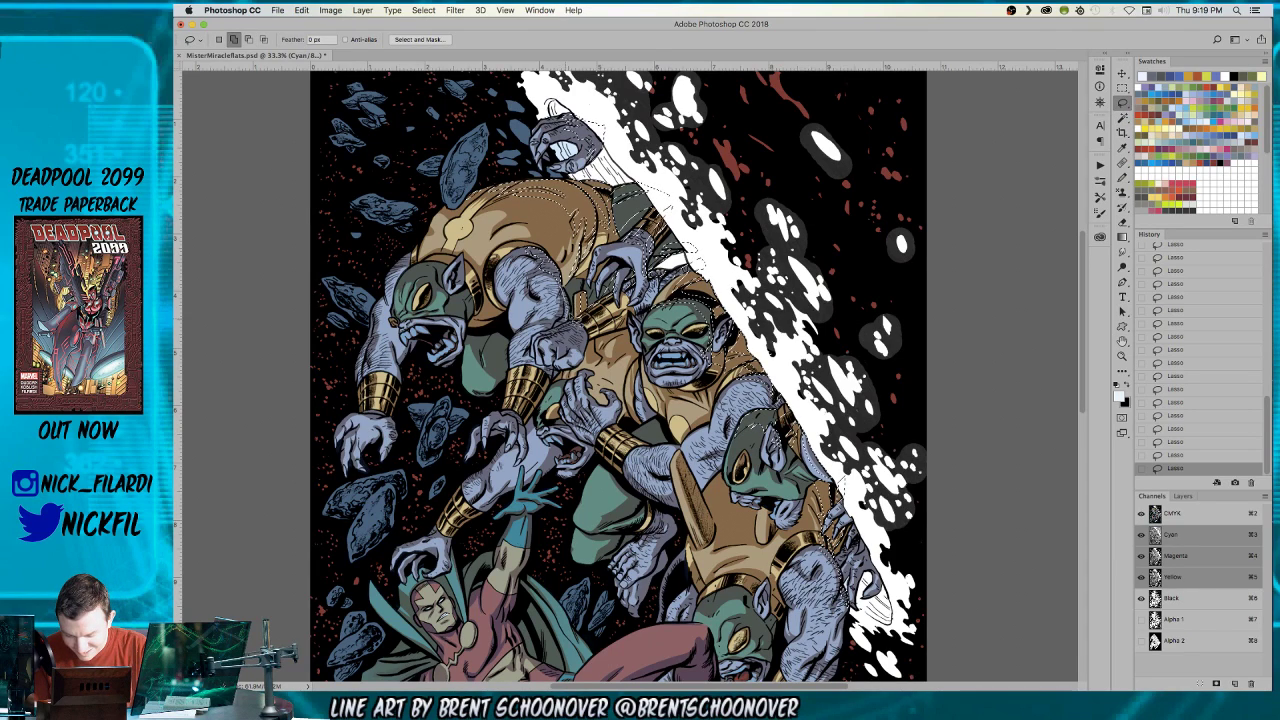
pyautogui.click(249, 40)
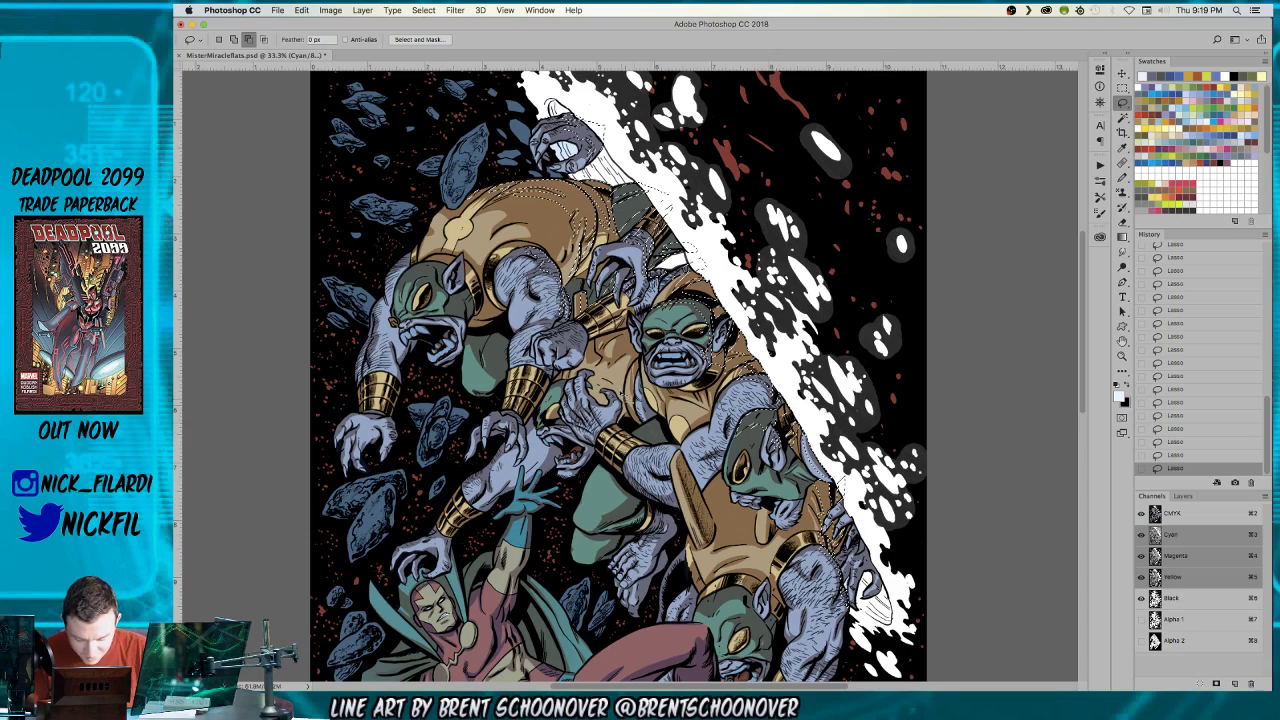
pyautogui.press('space')
pyautogui.moveTo(832, 545); pyautogui.dragTo(975, 563)
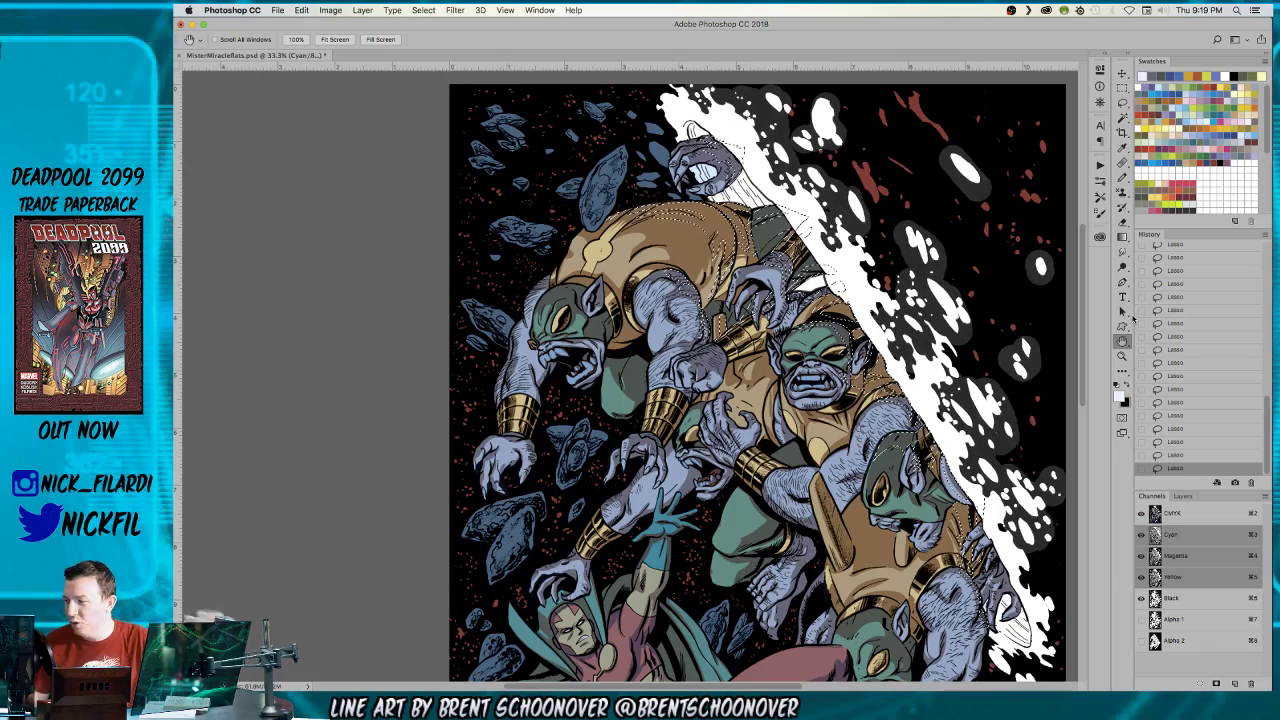
# - Subtract the white energy from the selection with the Magic Wand, and set the Lasso to add to the selection
pyautogui.scroll(-5, 1082, 228)
pyautogui.hscroll(5, 1082, 228)
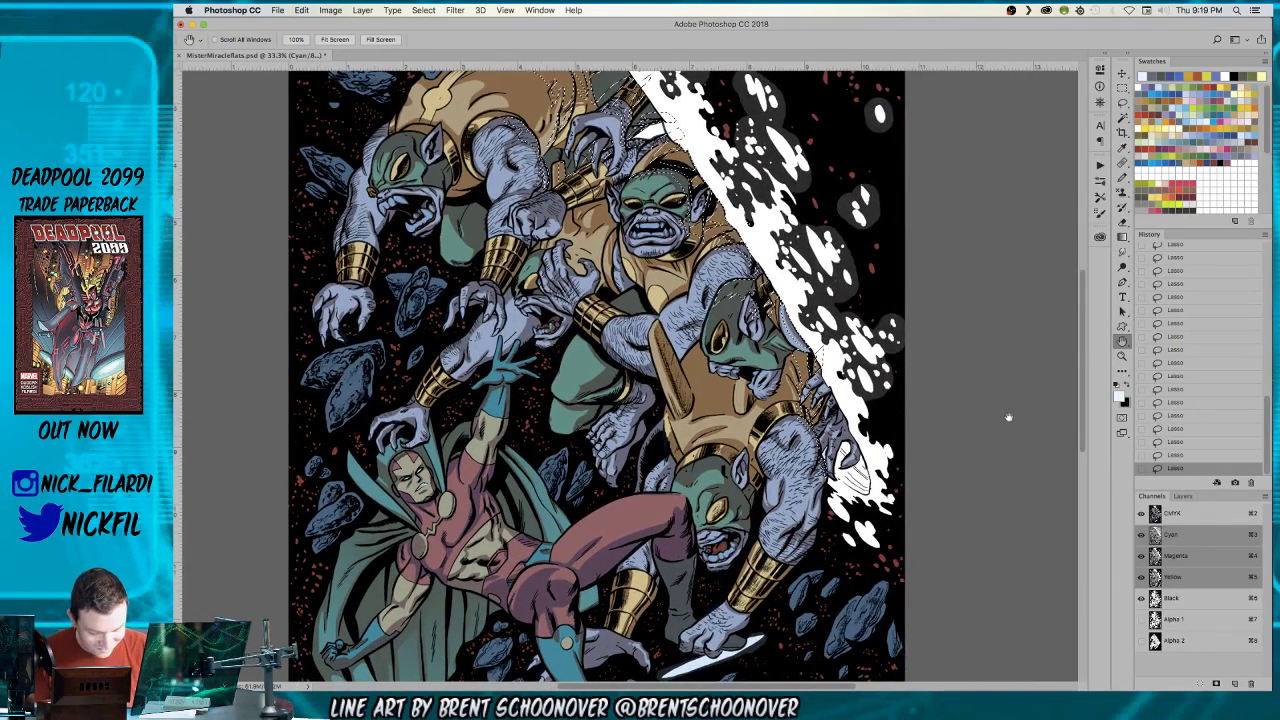
pyautogui.hscroll(2, 1082, 228)
pyautogui.click(1122, 117)
pyautogui.click(770, 420)
pyautogui.click(1123, 342)
pyautogui.scroll(-3, 1123, 250)
pyautogui.hscroll(-1, 1123, 250)
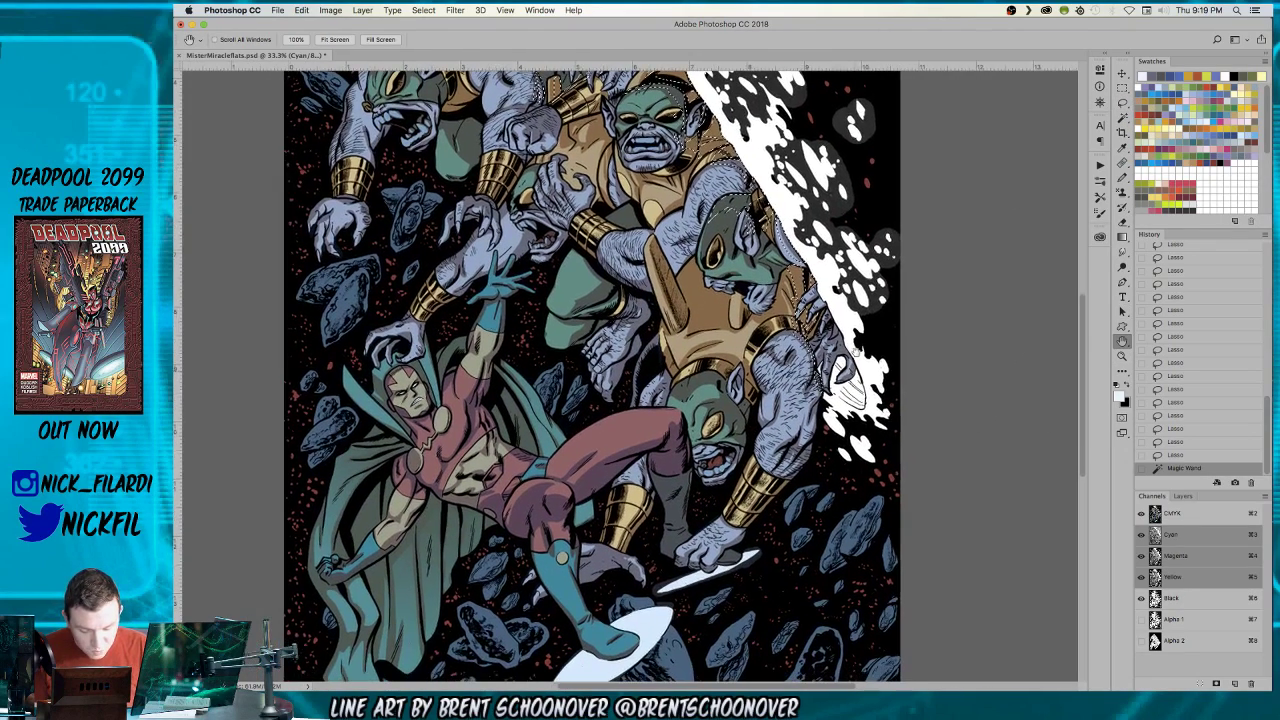
pyautogui.click(1123, 101)
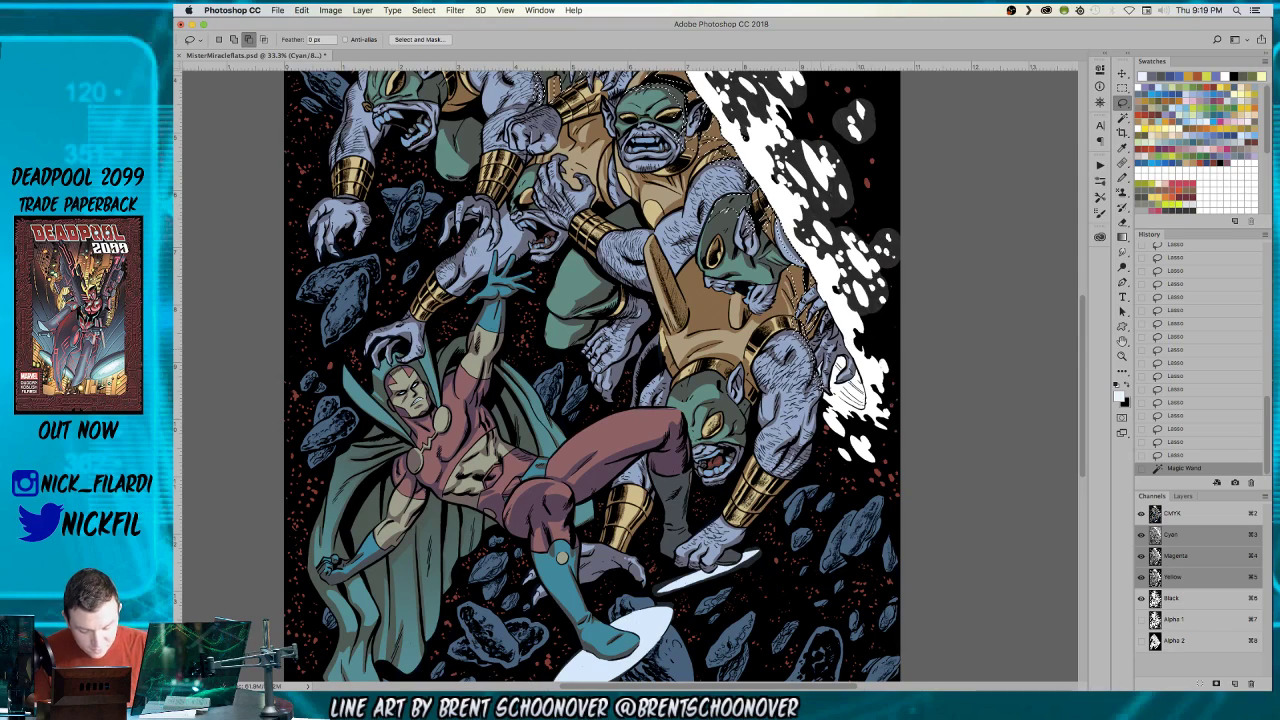
pyautogui.click(233, 39)
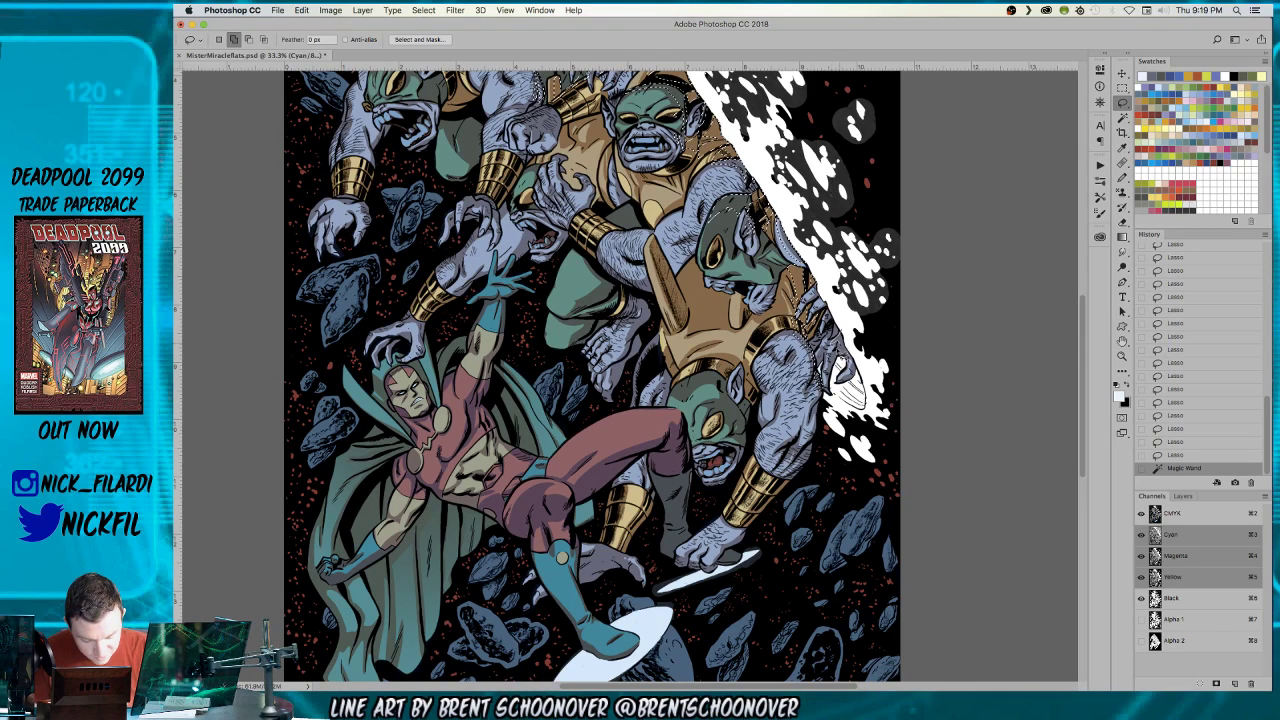
# - Refine the Lasso selection around the clawed hand in the white energy, and subtract the energy with the Magic Wand
pyautogui.moveTo(846, 330); pyautogui.dragTo(841, 338)
pyautogui.moveTo(852, 388); pyautogui.dragTo(846, 382)
pyautogui.click(1123, 118)
pyautogui.keyDown('alt'); pyautogui.click(857, 310); pyautogui.keyUp('alt')
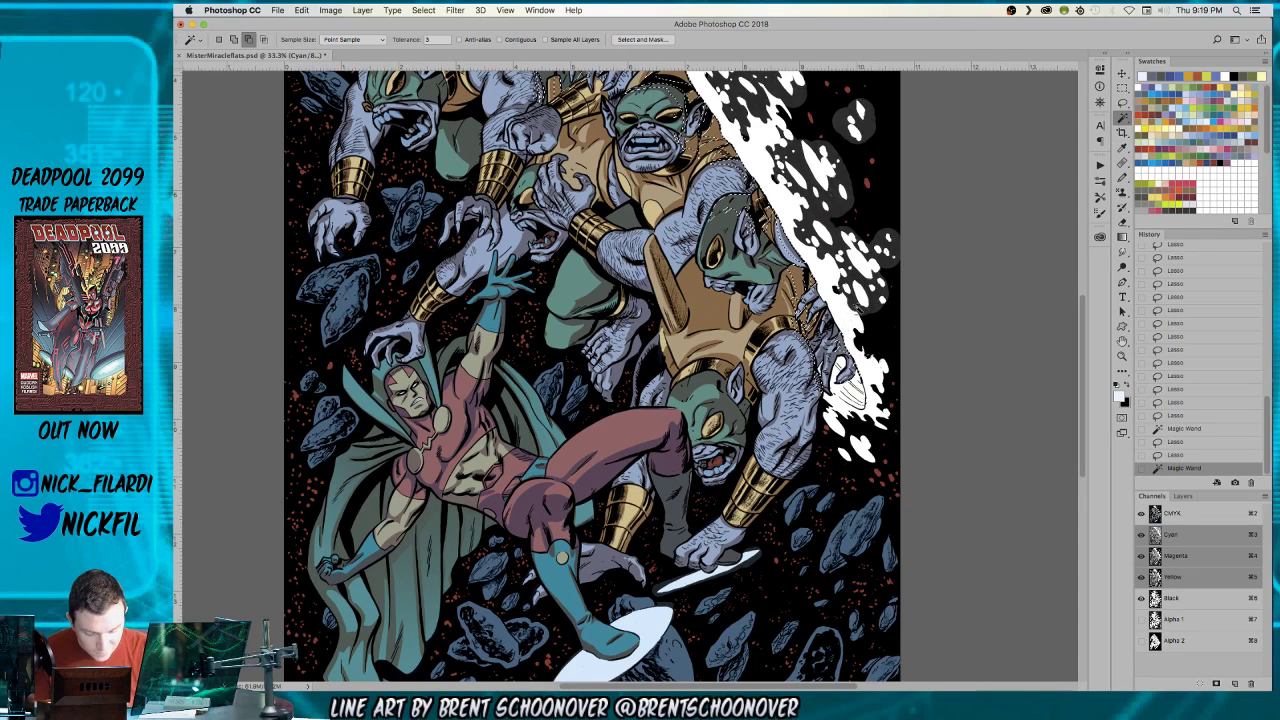
pyautogui.press('l')
pyautogui.moveTo(893, 318)
pyautogui.mouseDown()
pyautogui.moveTo(876, 355)
pyautogui.moveTo(885, 377)
pyautogui.mouseUp()
# - Add Lasso areas along the lowest creature's outer arm, forearm and gold wristband
pyautogui.press('space')
pyautogui.moveTo(770, 405); pyautogui.dragTo(757, 440)
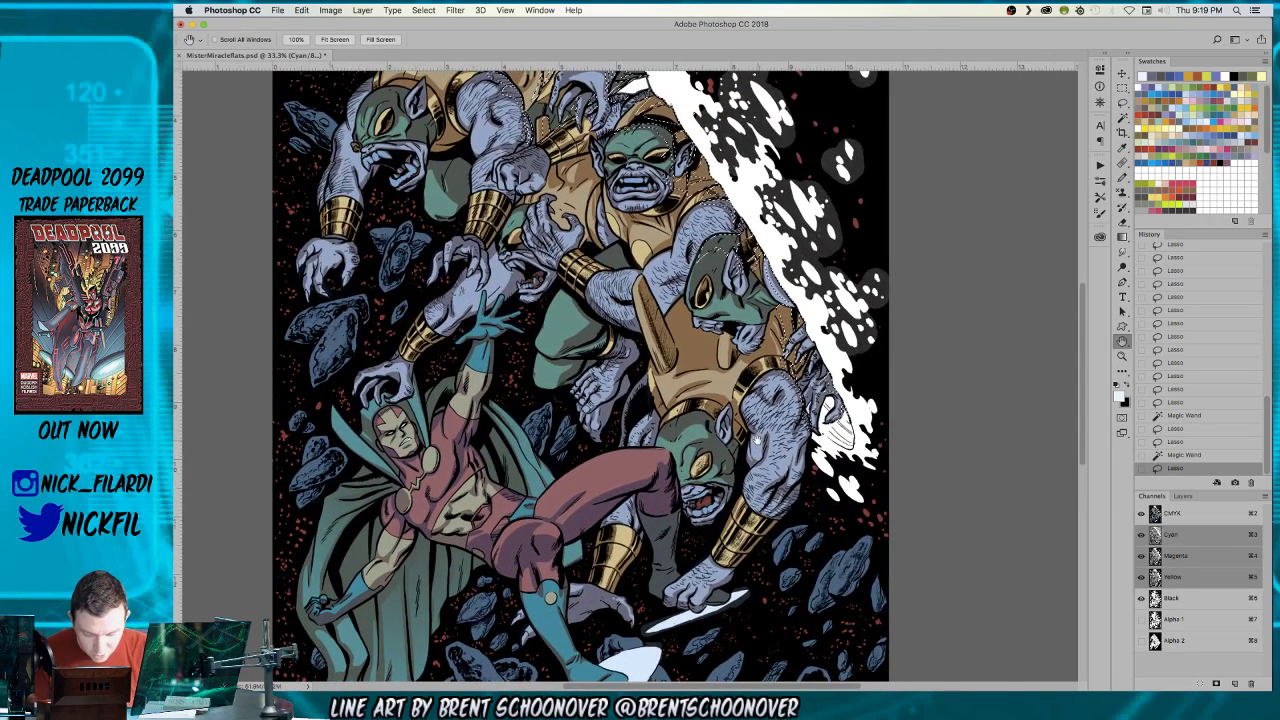
pyautogui.press('shift')
pyautogui.moveTo(784, 308)
pyautogui.mouseDown()
pyautogui.moveTo(790, 338)
pyautogui.moveTo(768, 358)
pyautogui.moveTo(812, 380)
pyautogui.moveTo(798, 390)
pyautogui.mouseUp()
pyautogui.press('space')
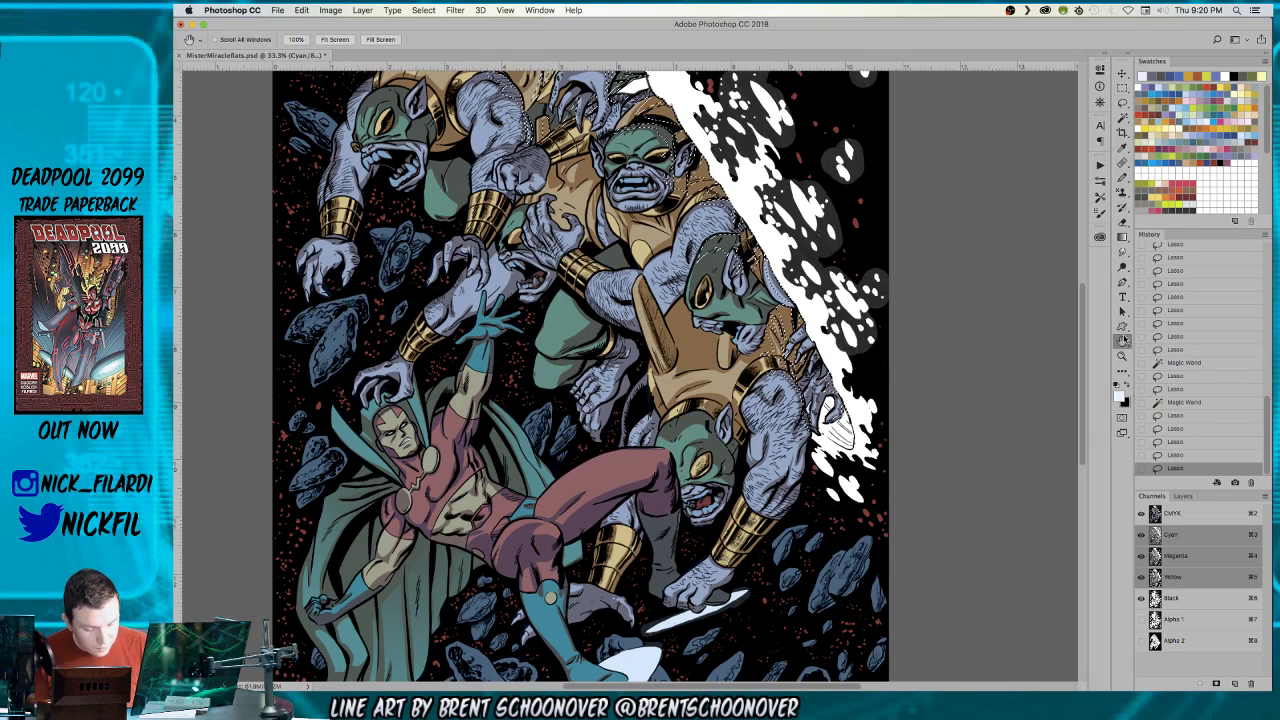
pyautogui.moveTo(736, 490)
pyautogui.mouseDown()
pyautogui.moveTo(764, 405)
pyautogui.moveTo(755, 352)
pyautogui.moveTo(712, 387)
pyautogui.mouseUp()
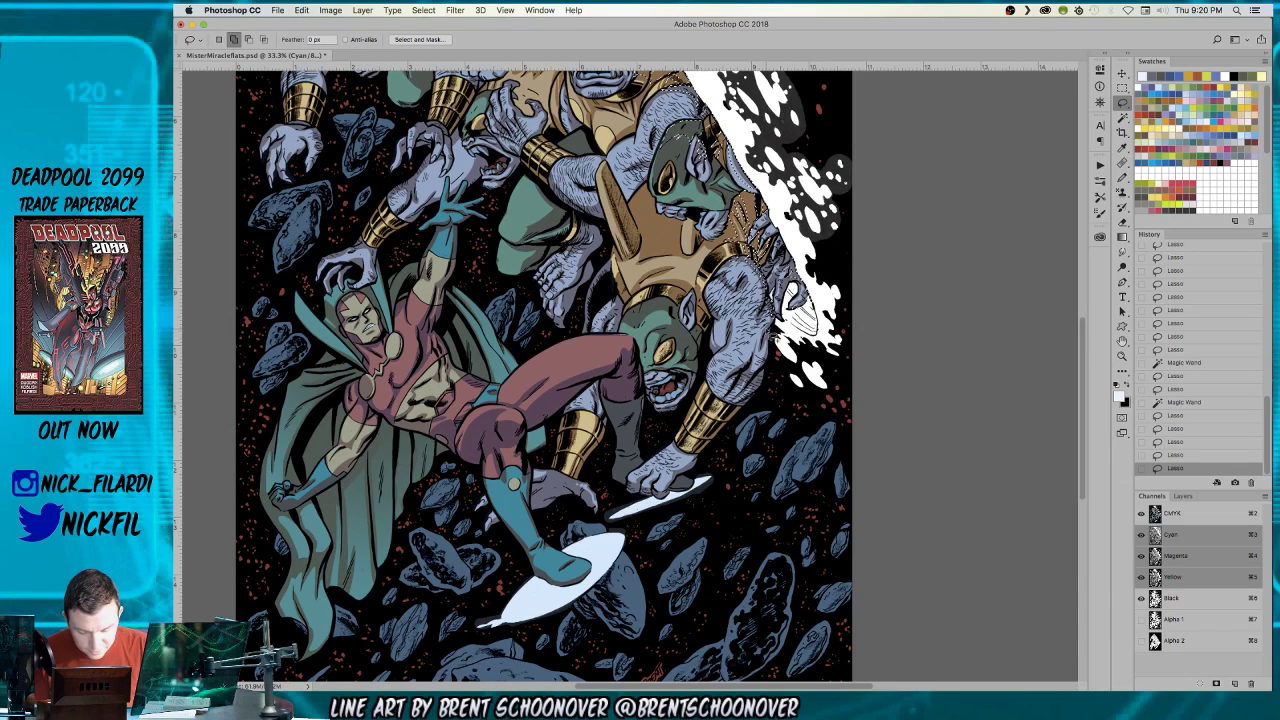
pyautogui.moveTo(780, 345); pyautogui.dragTo(768, 392)
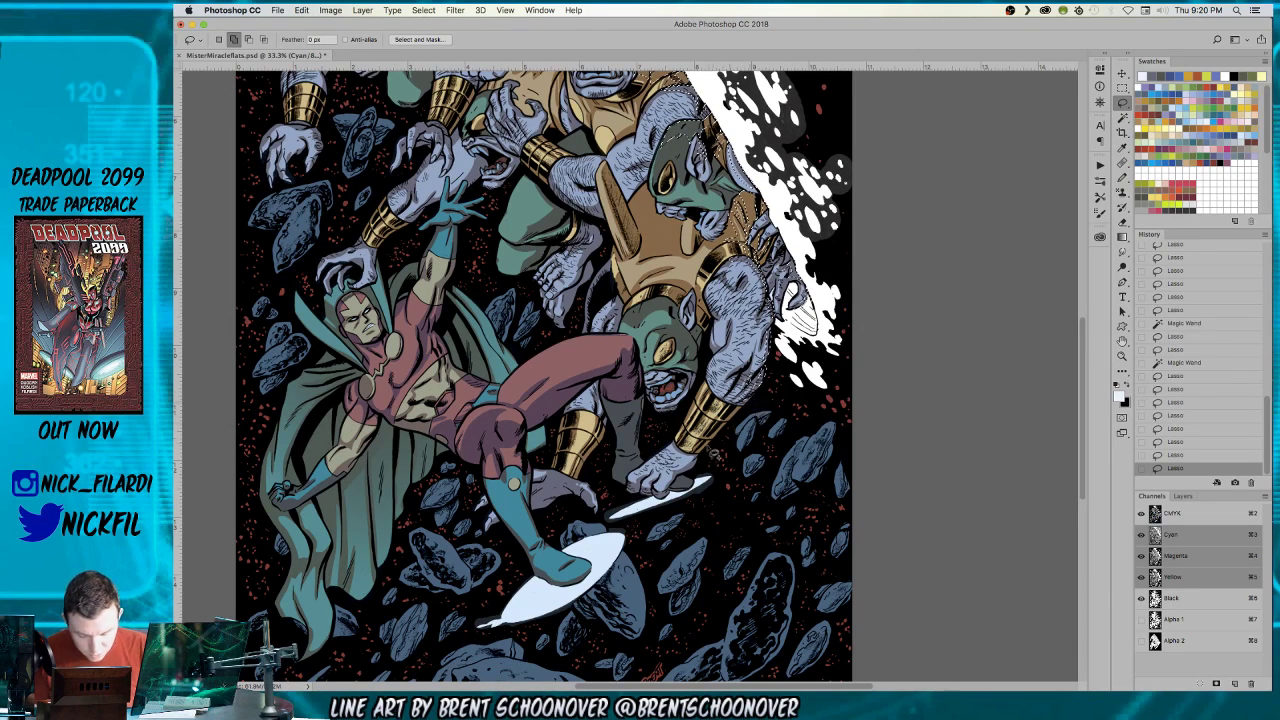
pyautogui.moveTo(757, 411); pyautogui.dragTo(765, 400)
pyautogui.moveTo(697, 468); pyautogui.dragTo(704, 466)
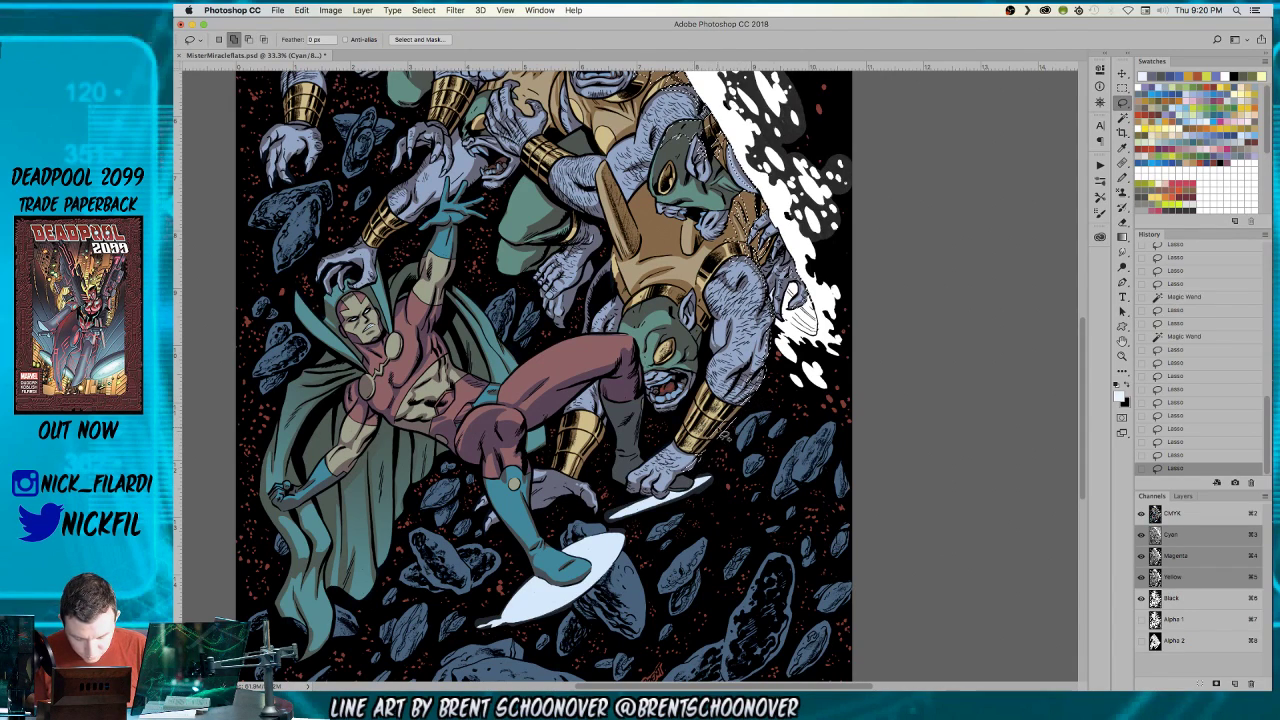
# - Add and subtract Lasso areas on the lowest creature's green head, around its ear and the side facing the arm
pyautogui.press('shift')
pyautogui.moveTo(696, 338); pyautogui.dragTo(702, 355)
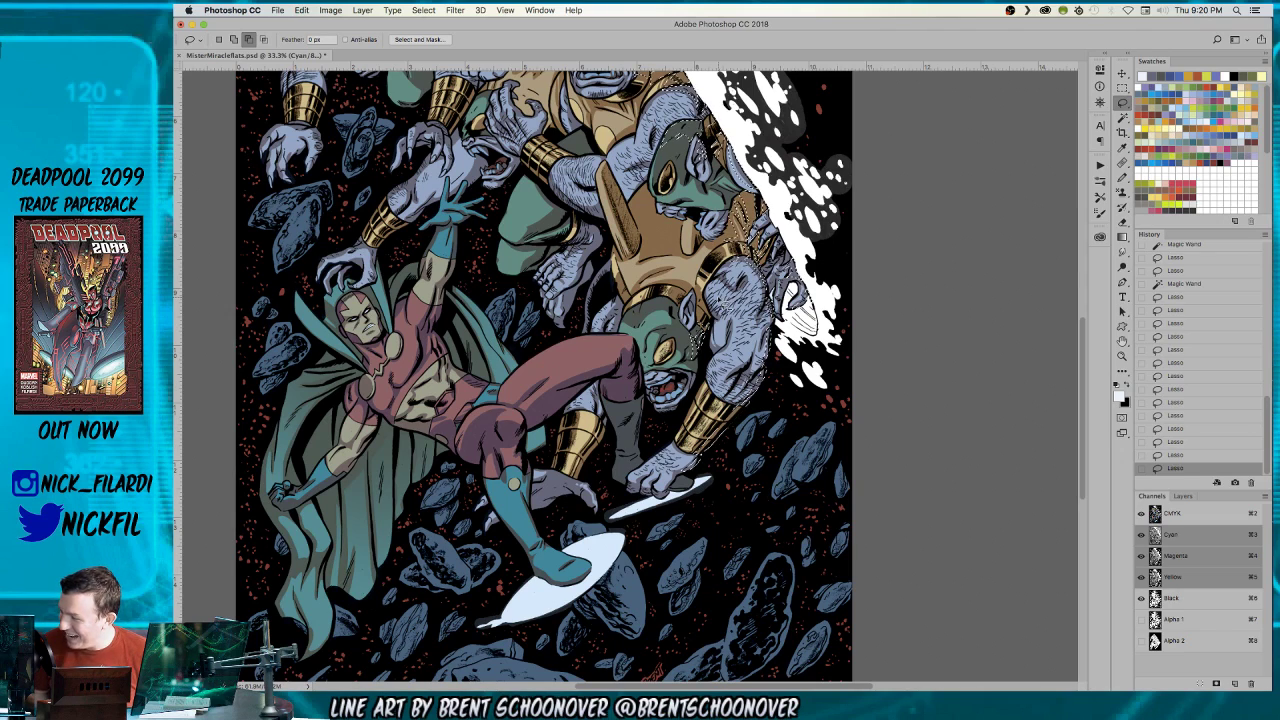
pyautogui.press('space')
pyautogui.moveTo(716, 414); pyautogui.dragTo(770, 432)
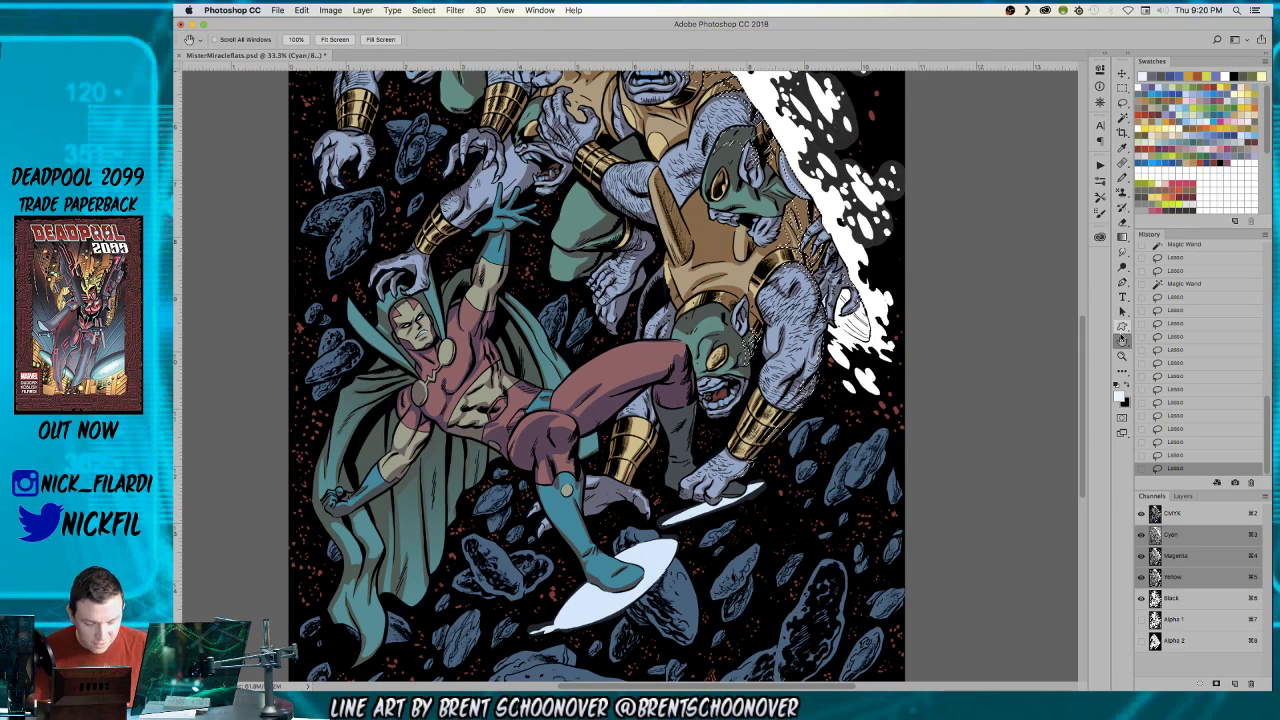
pyautogui.click(1122, 102)
pyautogui.press('shift')
pyautogui.moveTo(752, 320); pyautogui.dragTo(740, 362)
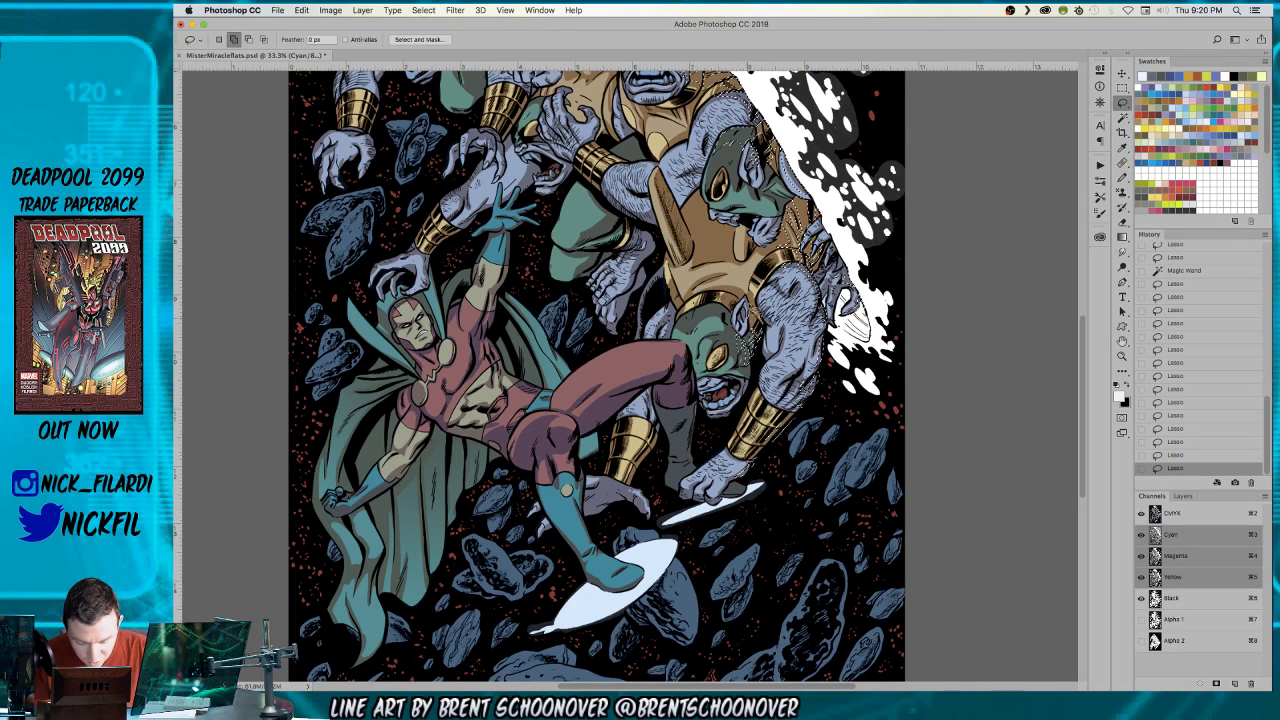
pyautogui.press('alt')
pyautogui.press('shift')
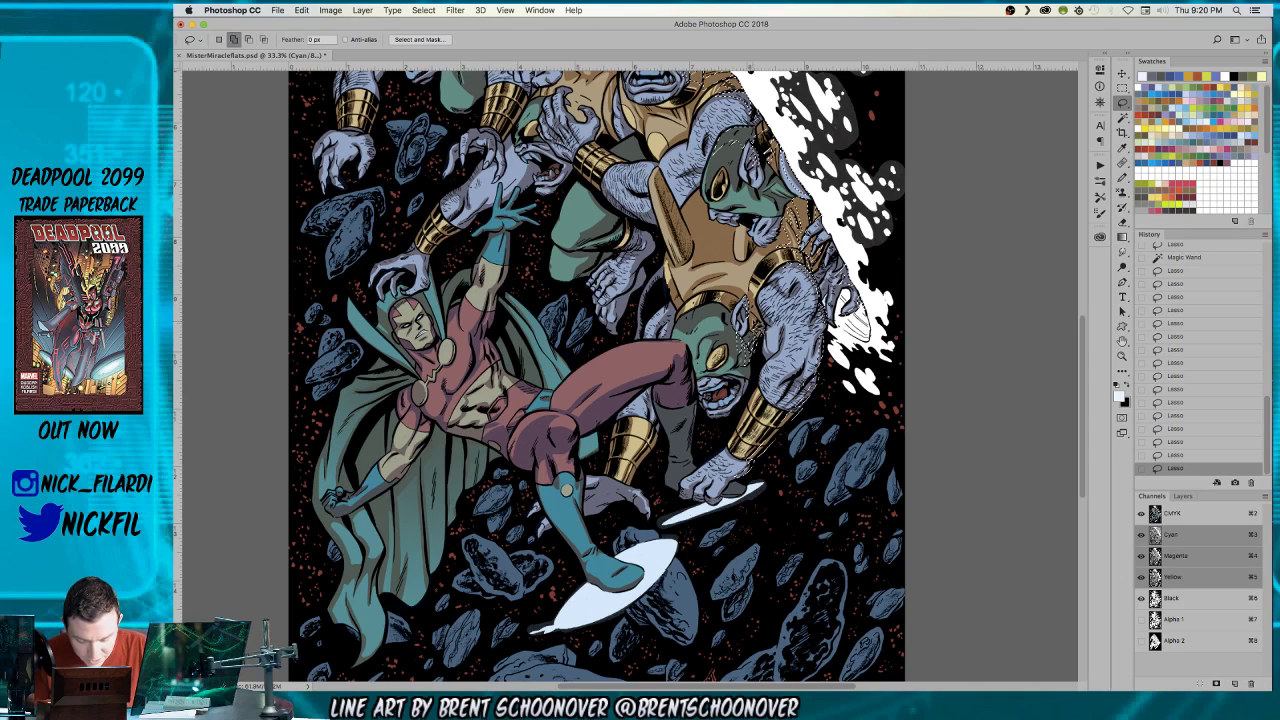
pyautogui.moveTo(774, 314); pyautogui.dragTo(752, 332)
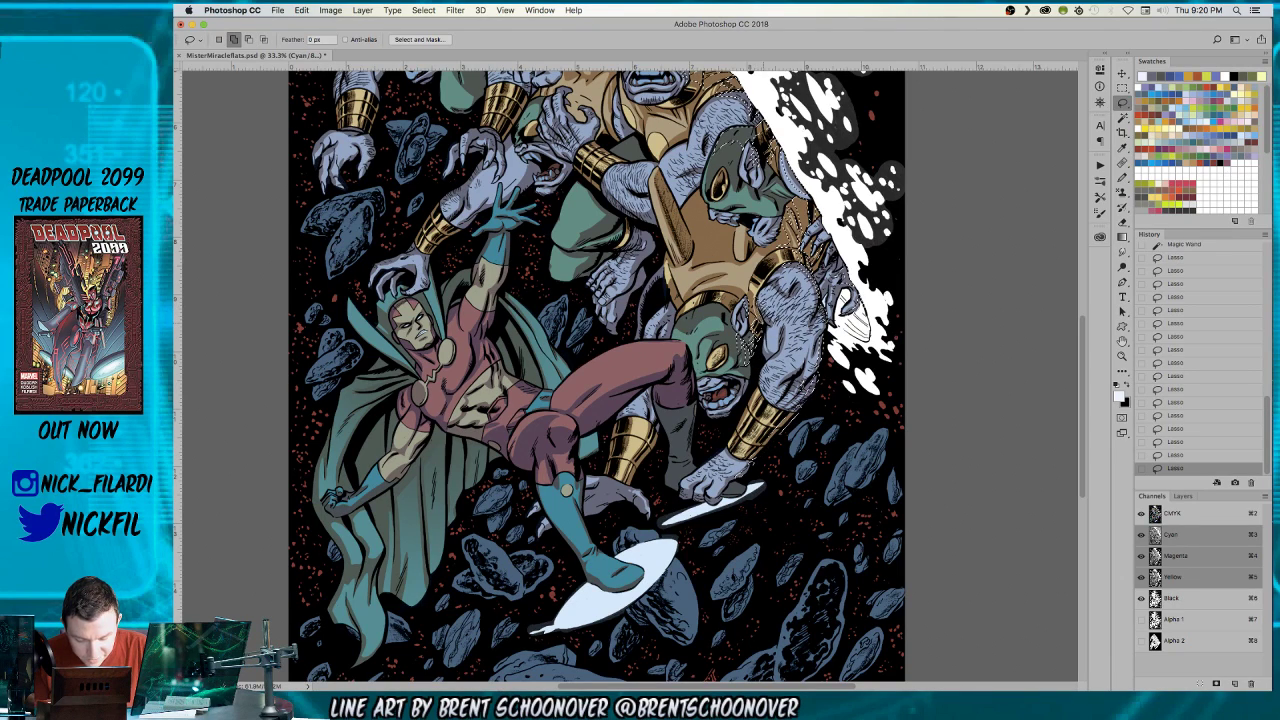
pyautogui.press('alt')
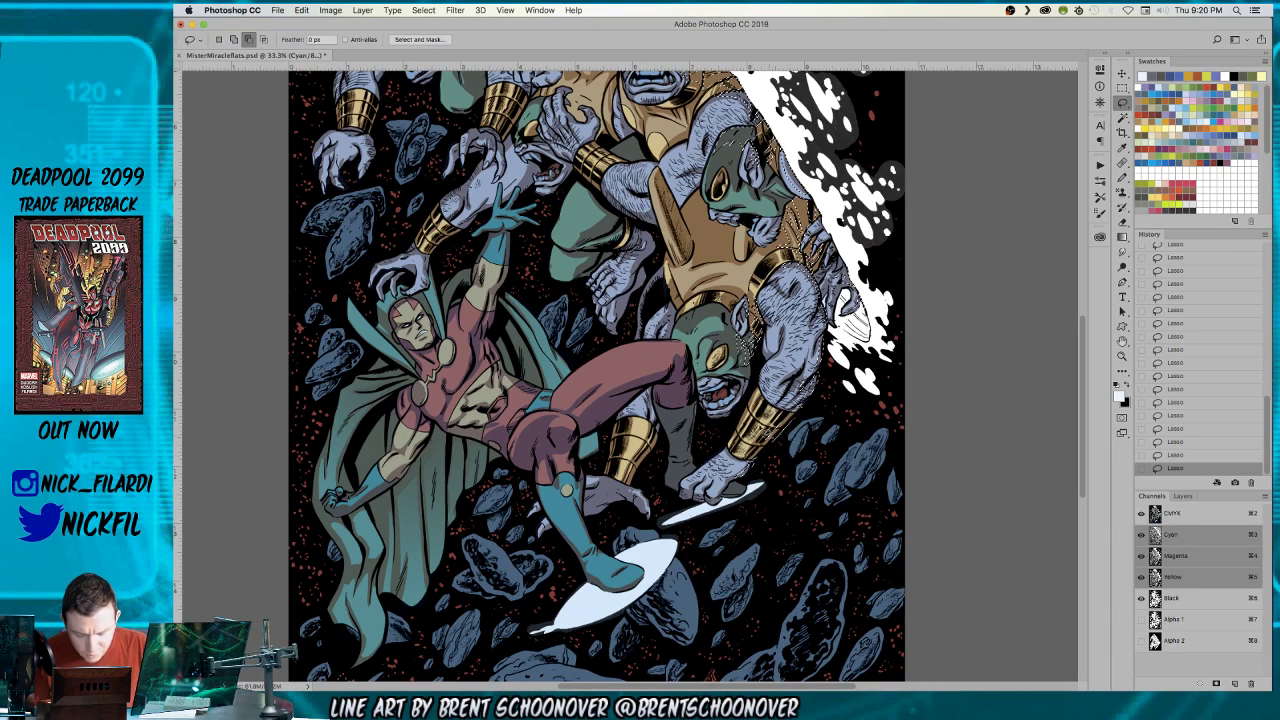
# - Extend and trim the Lasso selection along the lowest creature's face beside the hero's knee and on the tan back near the energy
pyautogui.press('shift')
pyautogui.moveTo(692, 362)
pyautogui.mouseDown()
pyautogui.moveTo(697, 408)
pyautogui.moveTo(699, 352)
pyautogui.mouseUp()
pyautogui.moveTo(770, 142); pyautogui.dragTo(818, 280)
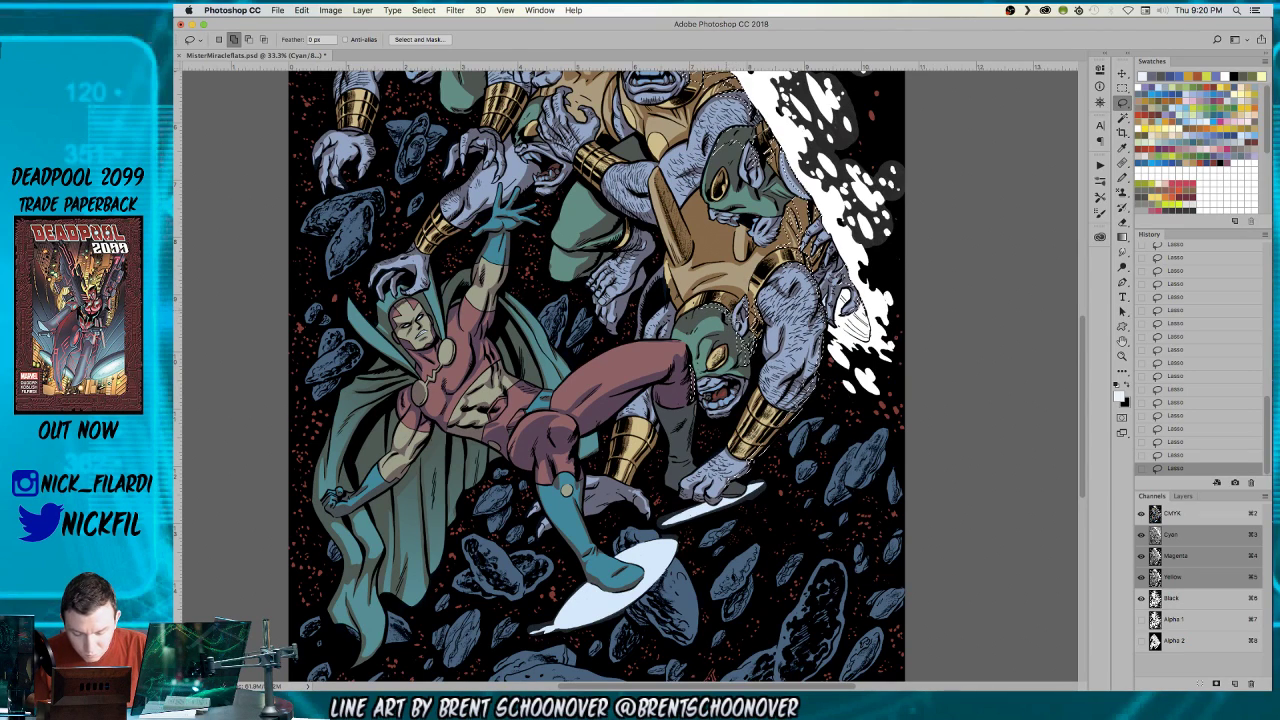
pyautogui.press('alt')
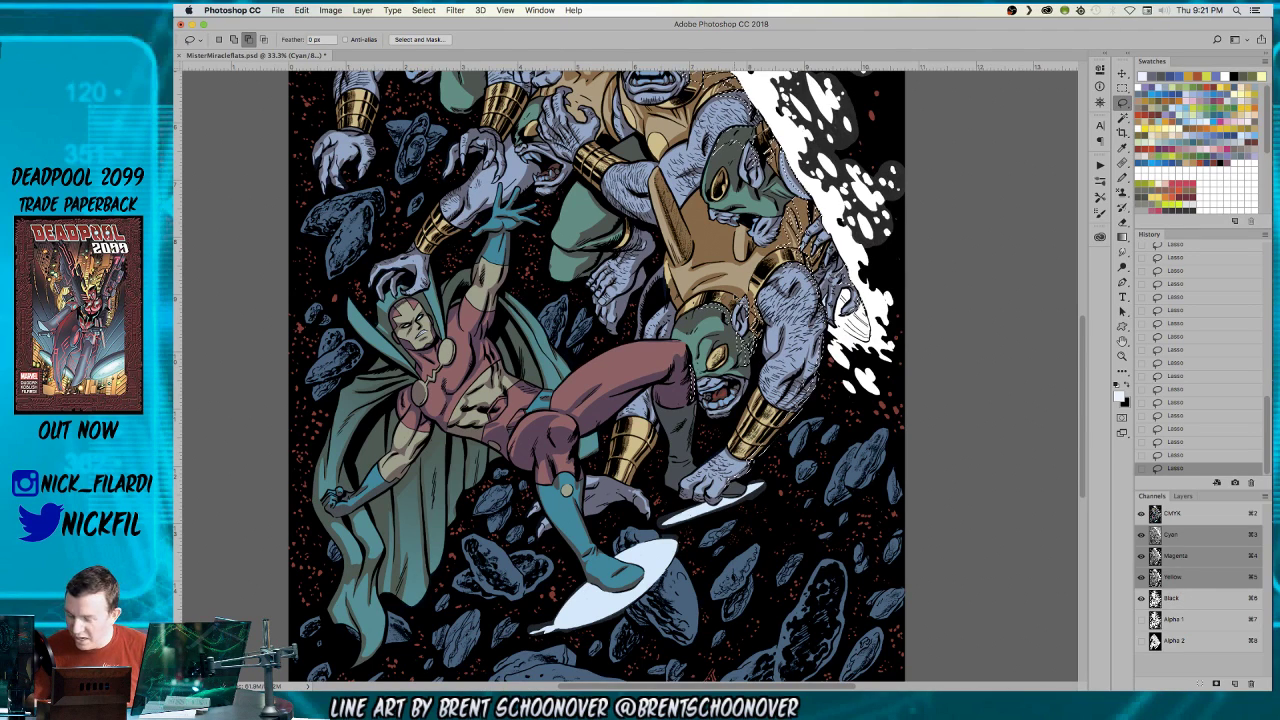
pyautogui.press('space')
pyautogui.moveTo(808, 252); pyautogui.dragTo(754, 290)
pyautogui.press('shift')
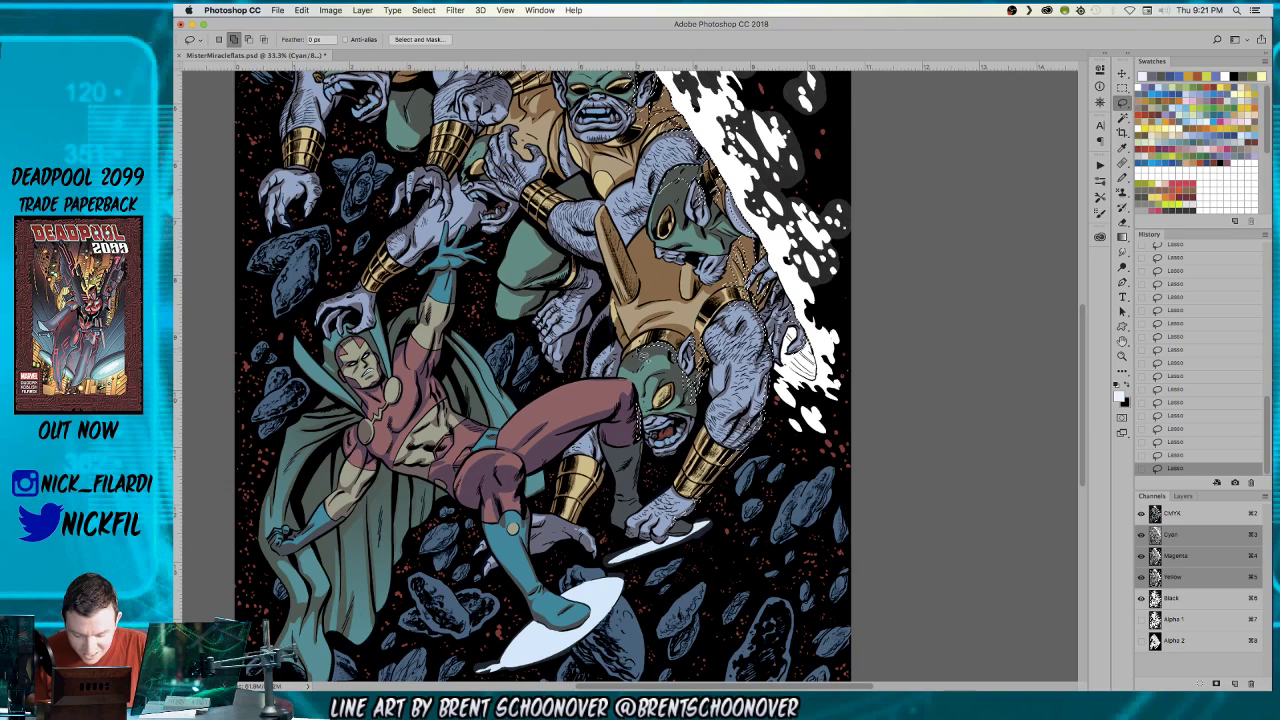
pyautogui.press('alt')
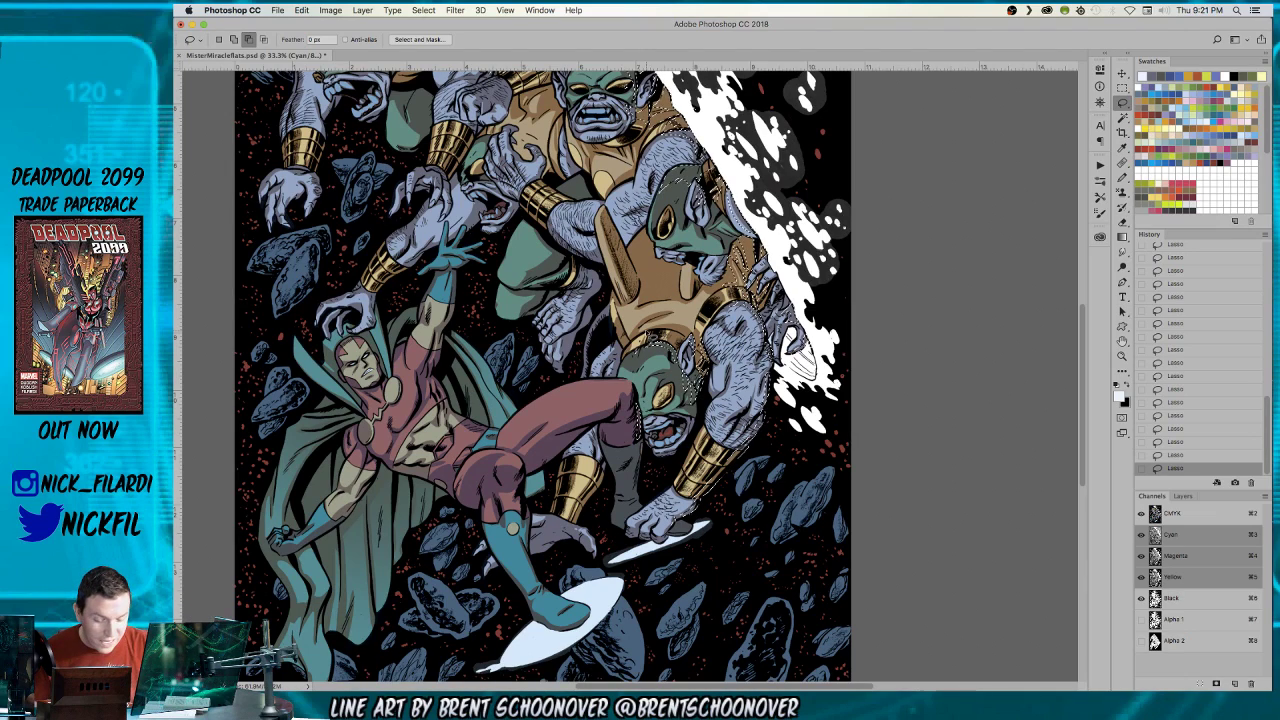
pyautogui.click(1122, 342)
pyautogui.moveTo(740, 400); pyautogui.dragTo(784, 326)
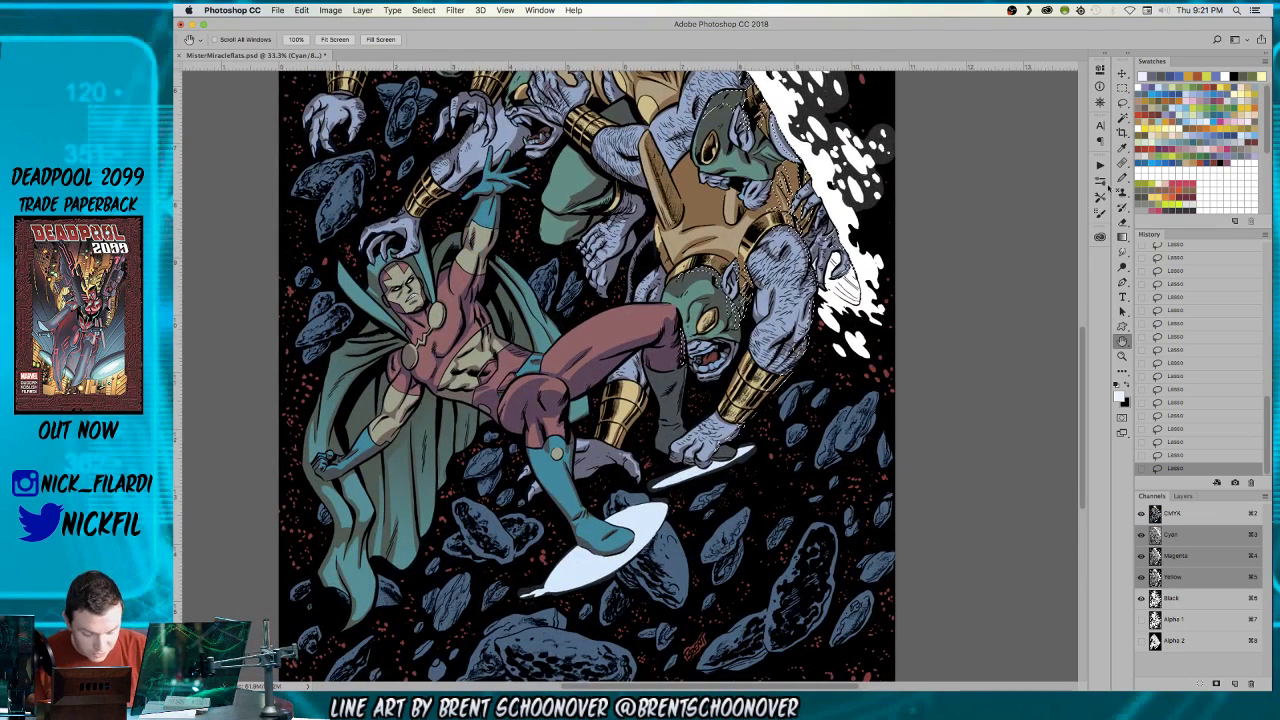
# - Refine the Lasso selection around the lowest creature, and subtract an unwanted area from it with the Magic Wand
pyautogui.click(1122, 103)
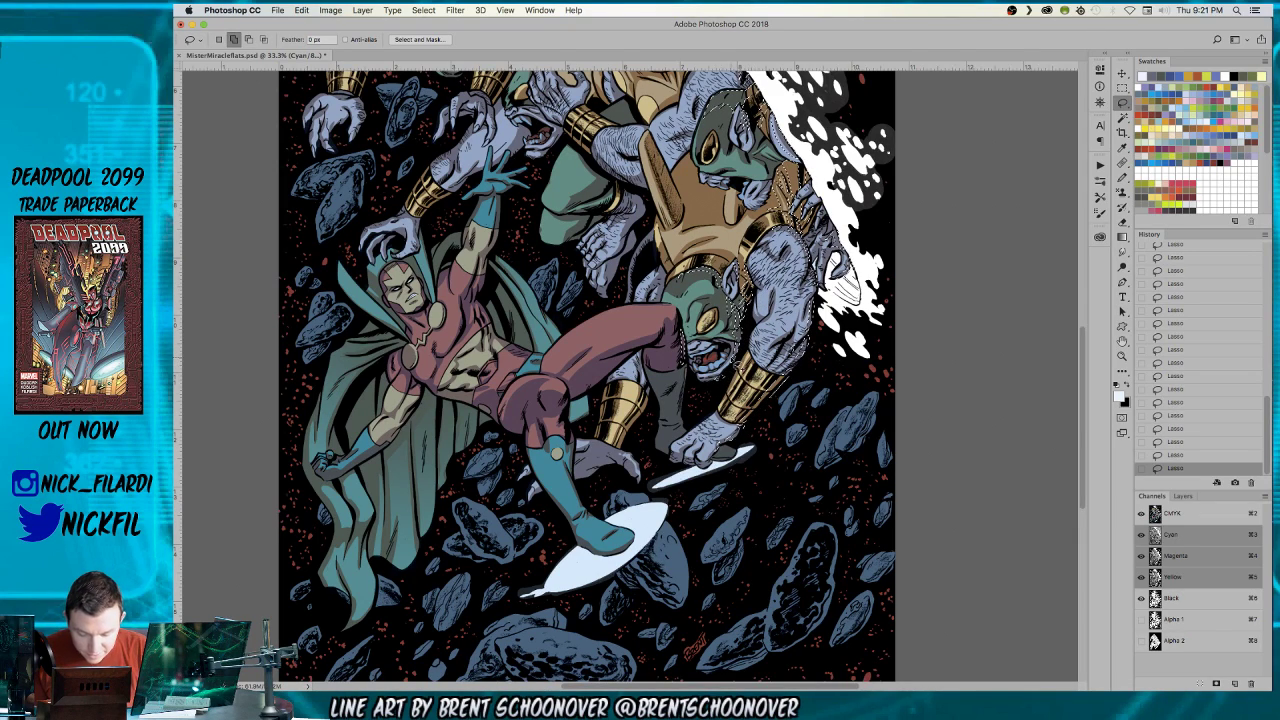
pyautogui.press('space')
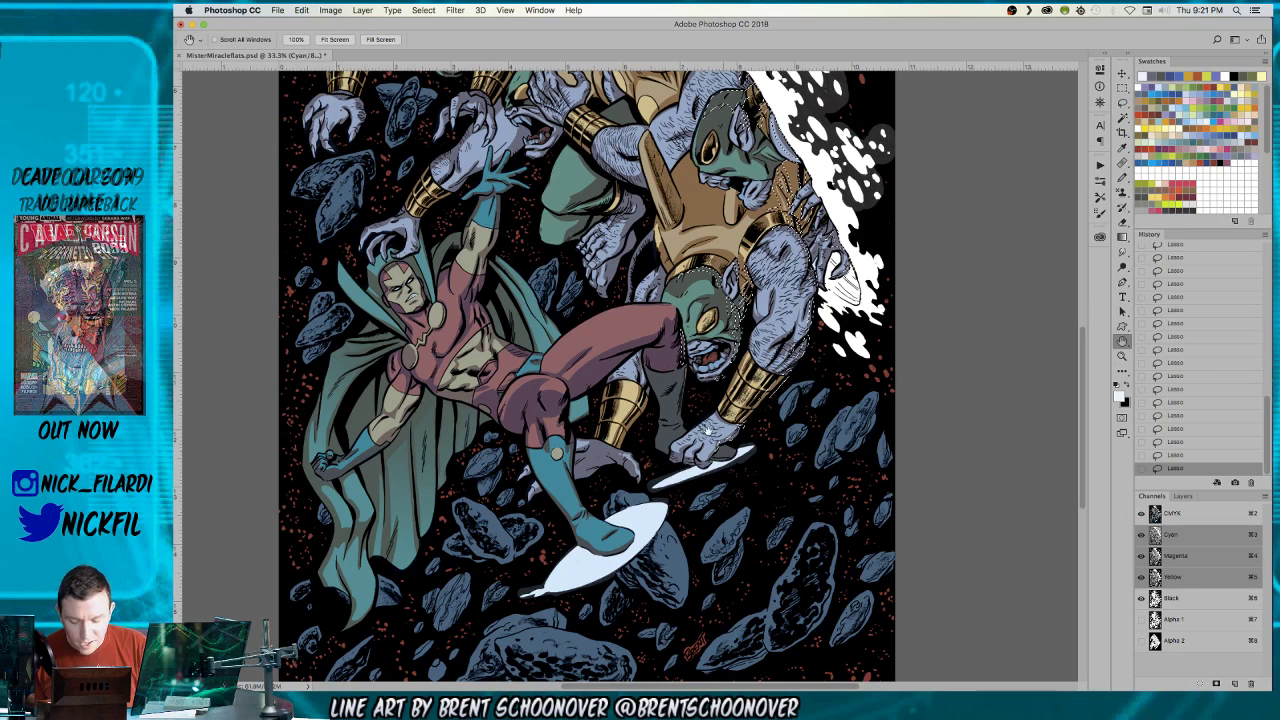
pyautogui.moveTo(707, 430); pyautogui.dragTo(753, 394)
pyautogui.press('shift')
pyautogui.press('alt')
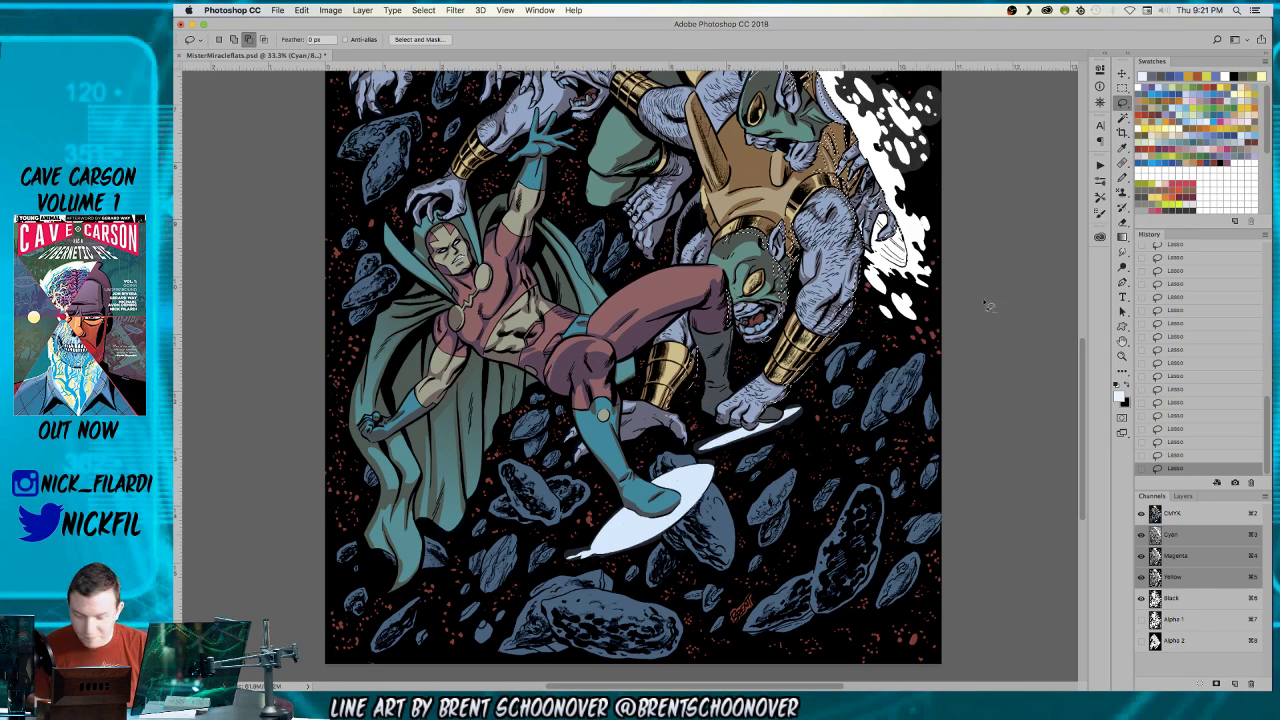
pyautogui.press('w')
pyautogui.keyDown('alt'); pyautogui.click(948, 343); pyautogui.keyUp('alt')
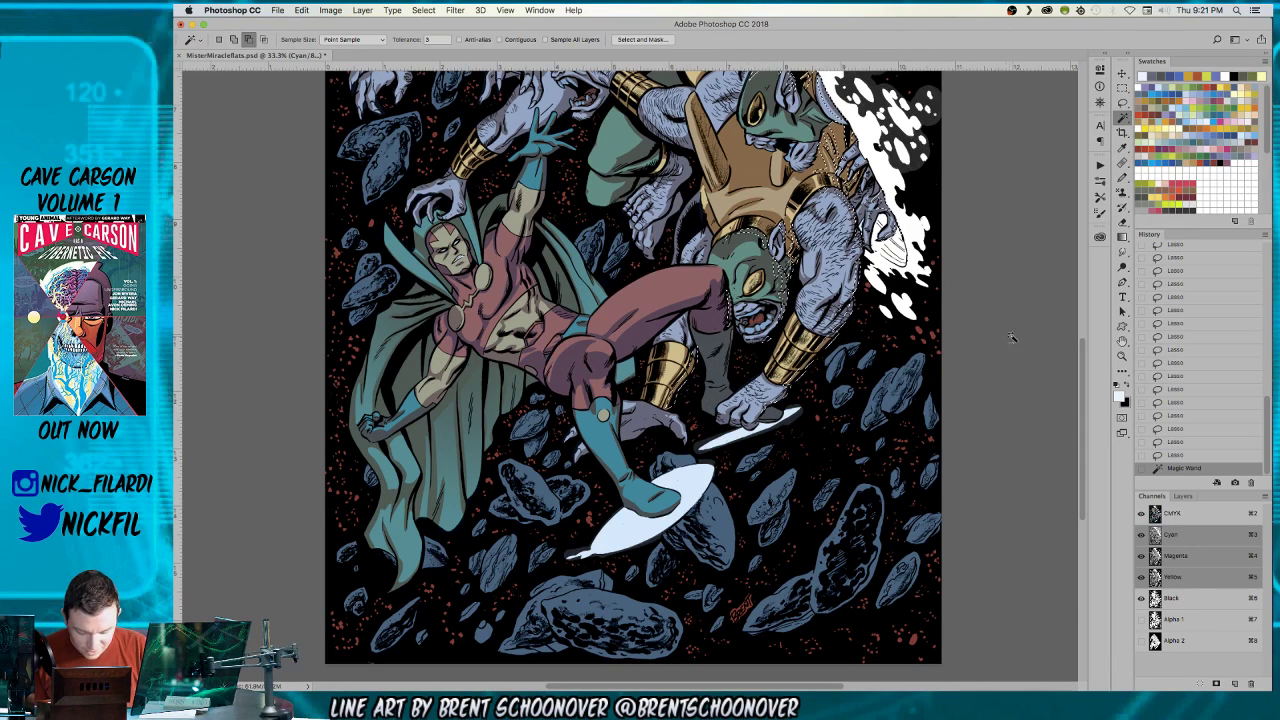
# - Add Lasso areas along the edge of the hero's raised leg below the knee and on the creature's hand gripping the disc
pyautogui.press('l')
pyautogui.press('shift')
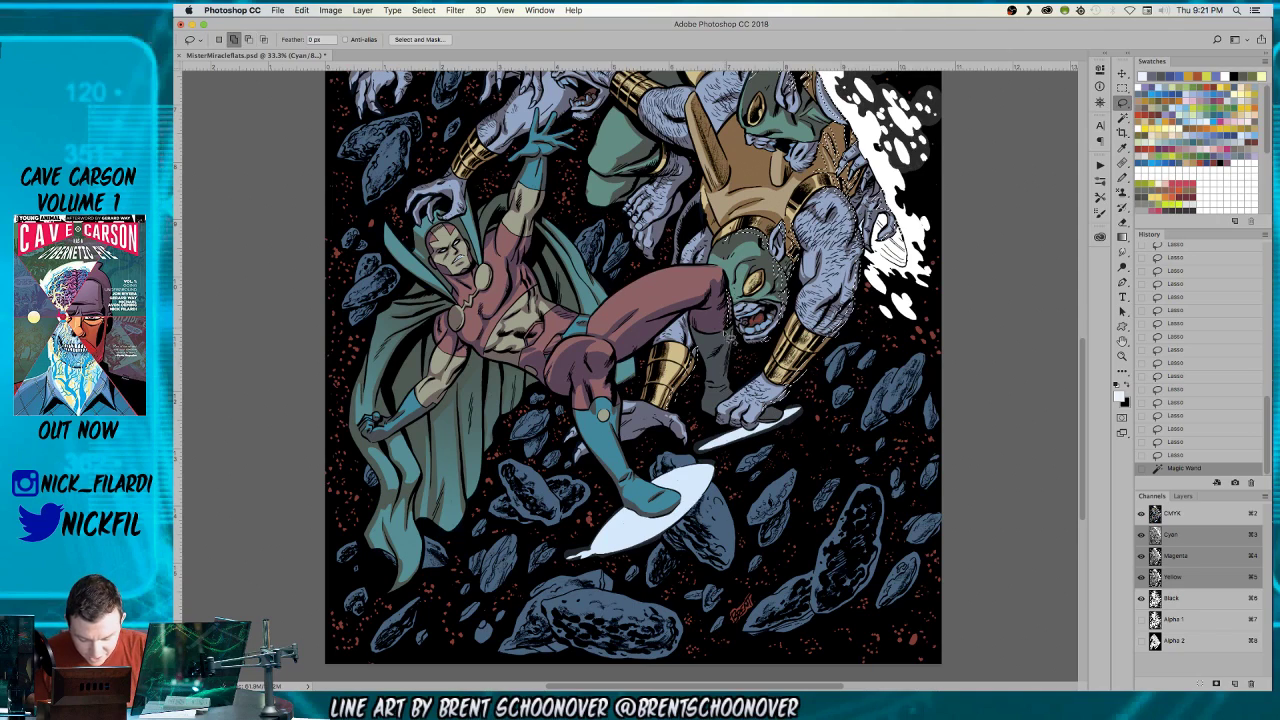
pyautogui.moveTo(731, 344); pyautogui.dragTo(766, 339)
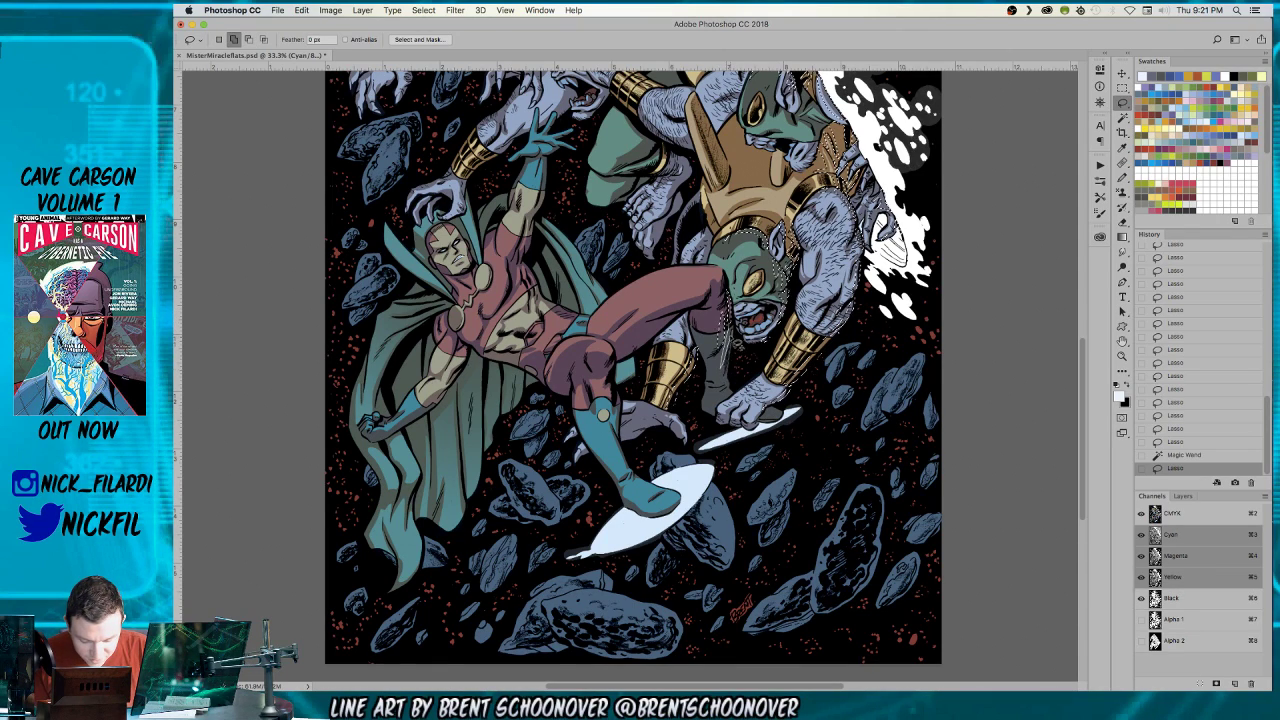
pyautogui.moveTo(740, 368)
pyautogui.mouseDown()
pyautogui.moveTo(728, 350)
pyautogui.moveTo(784, 422)
pyautogui.moveTo(774, 410)
pyautogui.mouseUp()
pyautogui.press('alt')
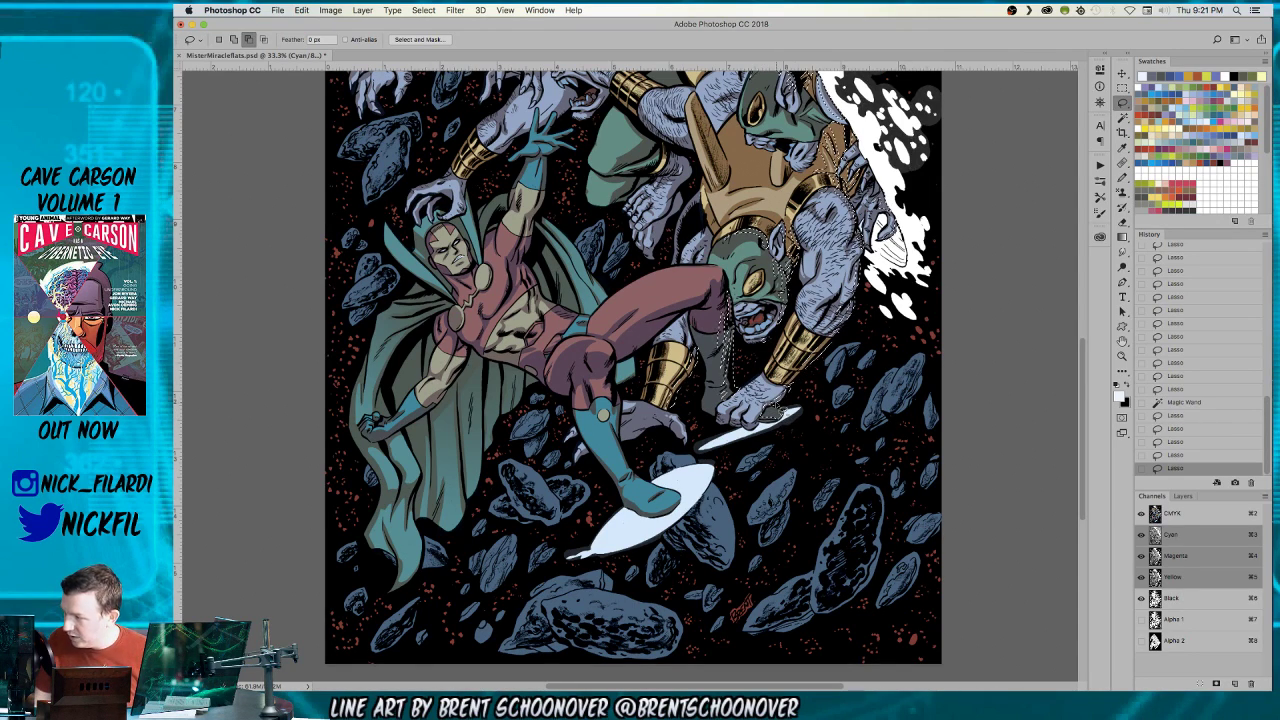
# - Correct the Lasso selection along the shin of the hero's raised leg
pyautogui.click(1122, 340)
pyautogui.moveTo(699, 423); pyautogui.dragTo(777, 553)
pyautogui.press('l')
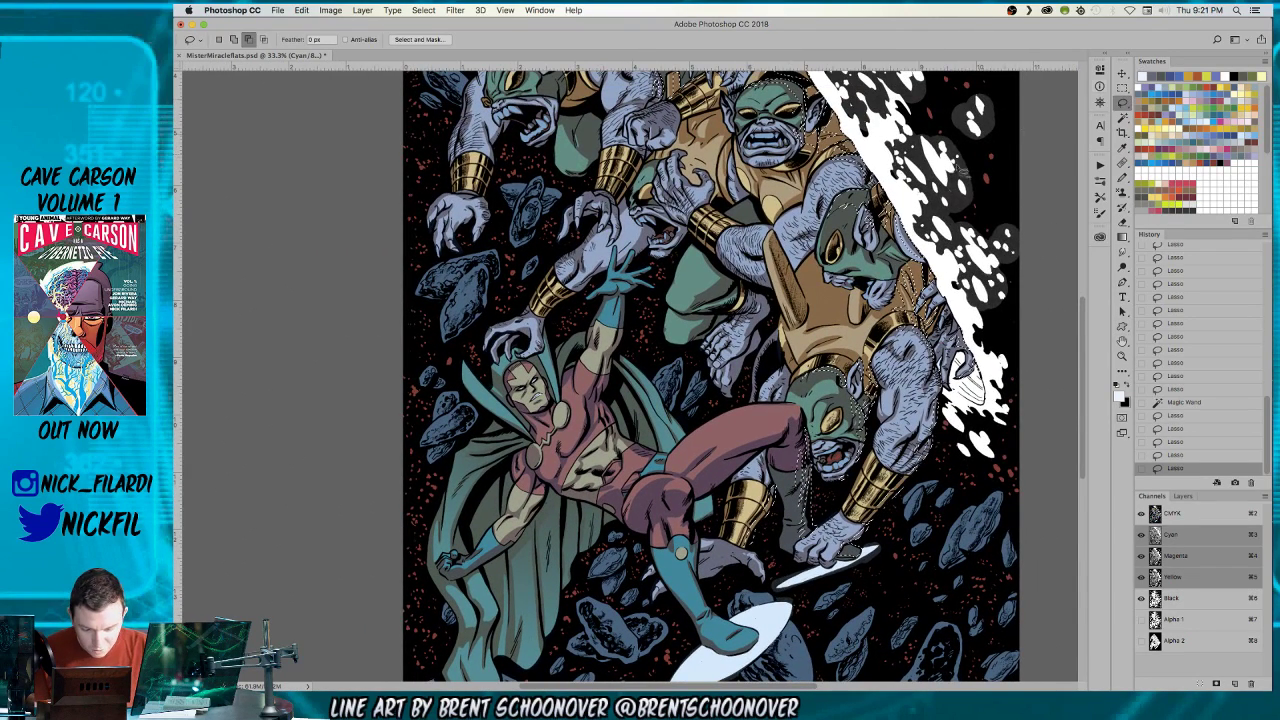
pyautogui.moveTo(803, 456); pyautogui.dragTo(805, 504)
pyautogui.press('alt')
pyautogui.press('shift')
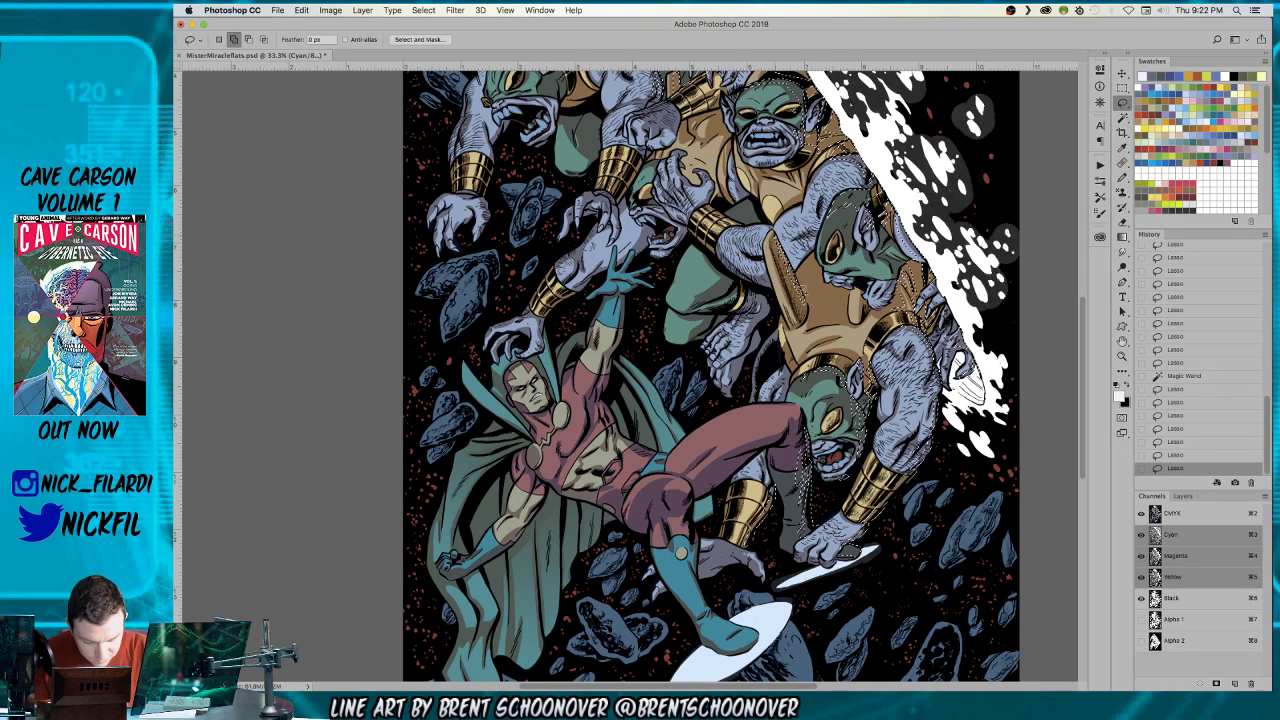
# - Add Lasso areas on the tan horn, the neighbouring arm and foot, and the small hand beside the white energy
pyautogui.moveTo(808, 271); pyautogui.dragTo(812, 318)
pyautogui.press('space')
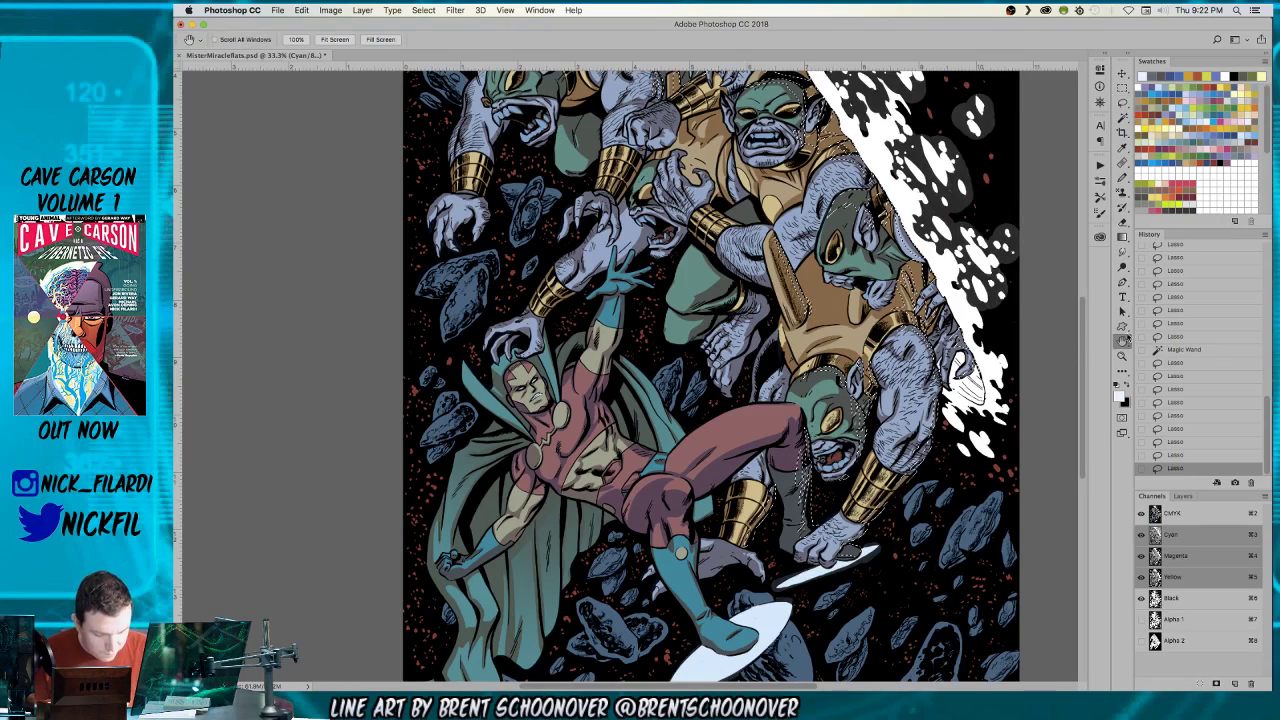
pyautogui.moveTo(800, 440); pyautogui.dragTo(800, 412)
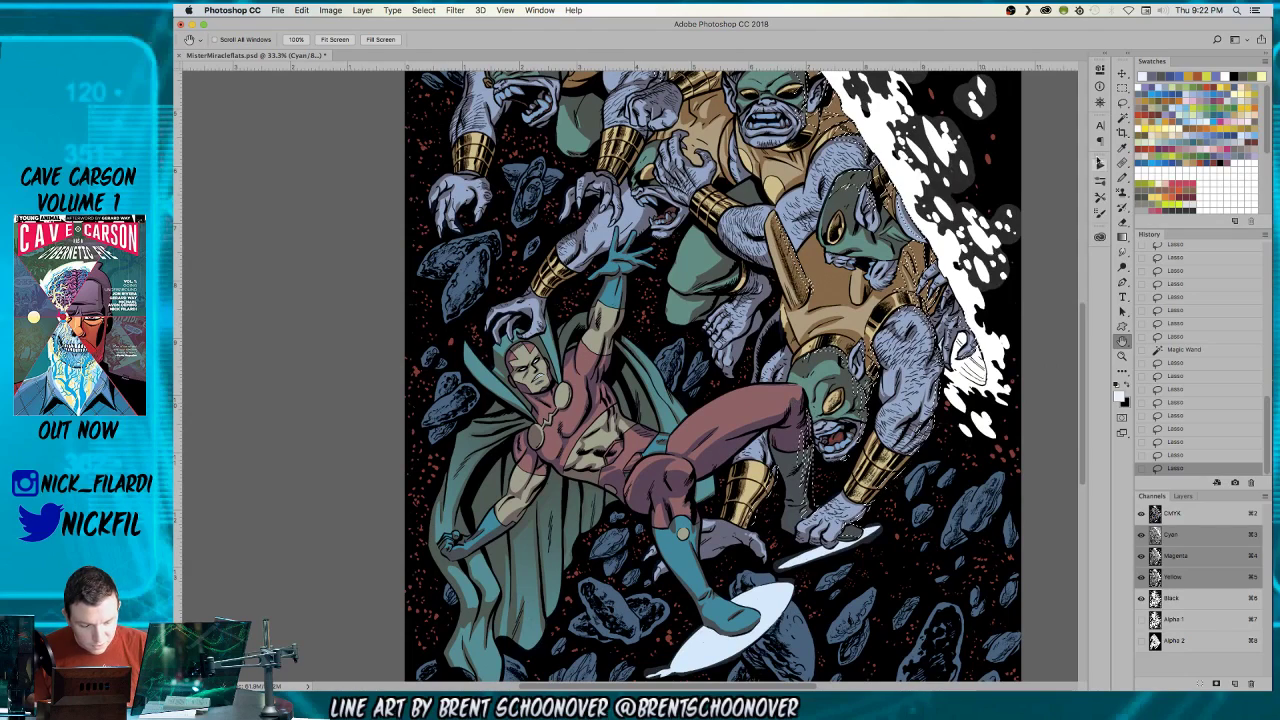
pyautogui.click(1124, 102)
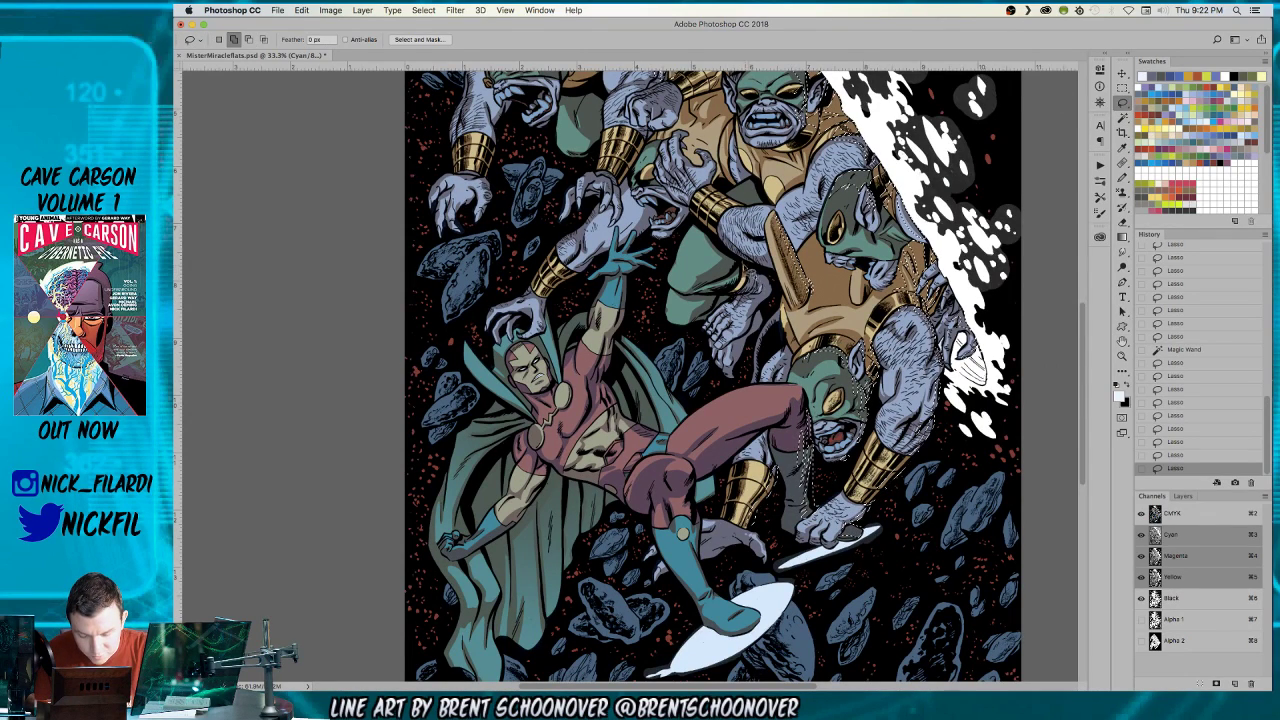
pyautogui.moveTo(750, 262); pyautogui.dragTo(756, 236)
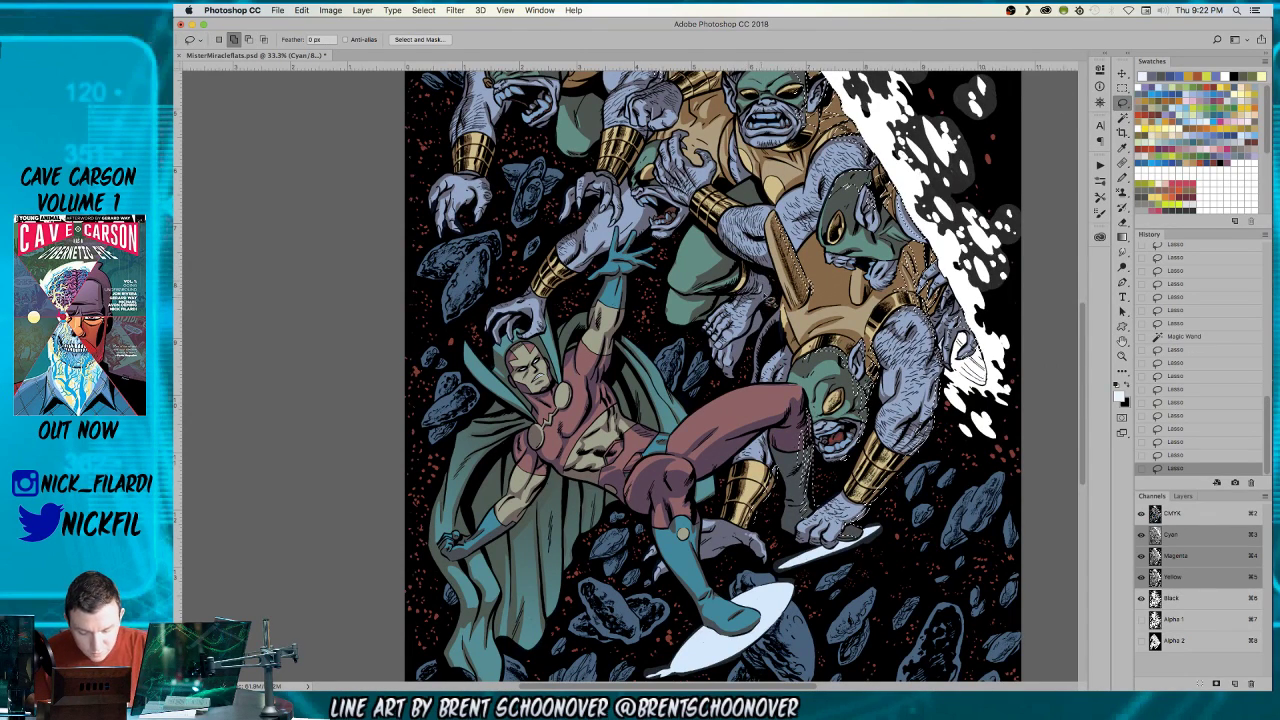
pyautogui.moveTo(752, 316); pyautogui.dragTo(778, 287)
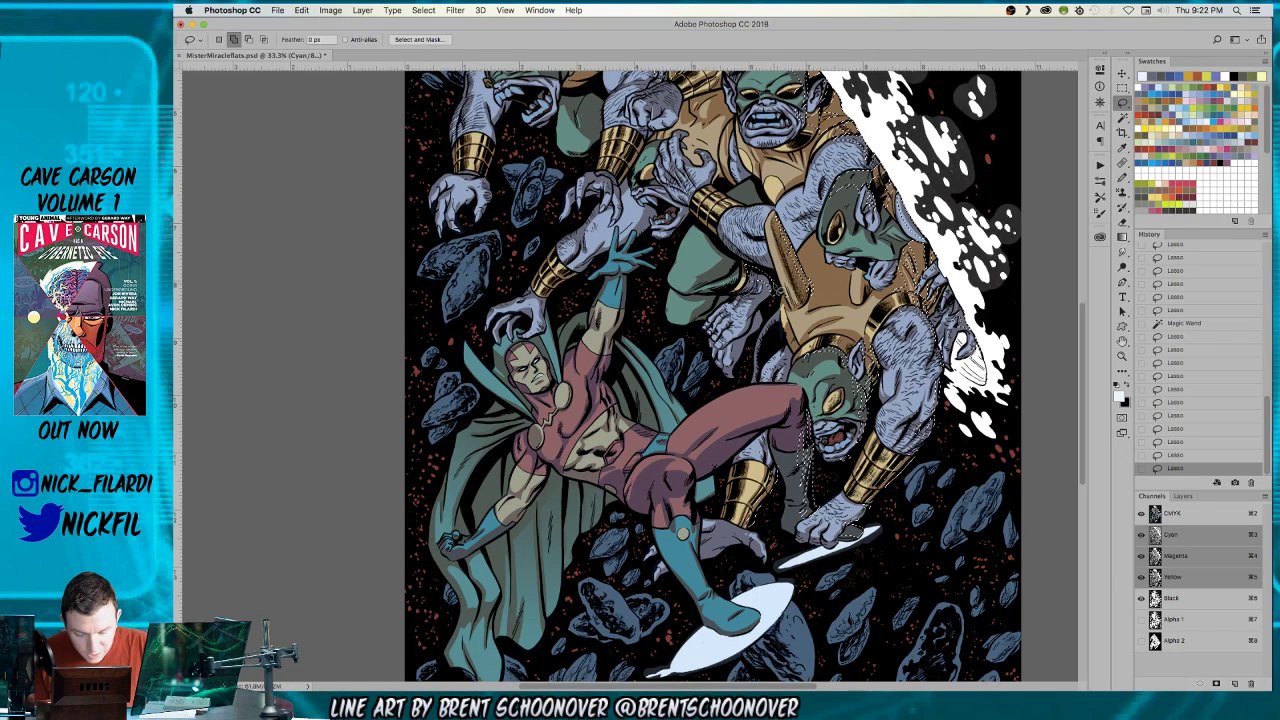
pyautogui.moveTo(781, 243)
pyautogui.mouseDown()
pyautogui.moveTo(788, 290)
pyautogui.moveTo(772, 254)
pyautogui.mouseUp()
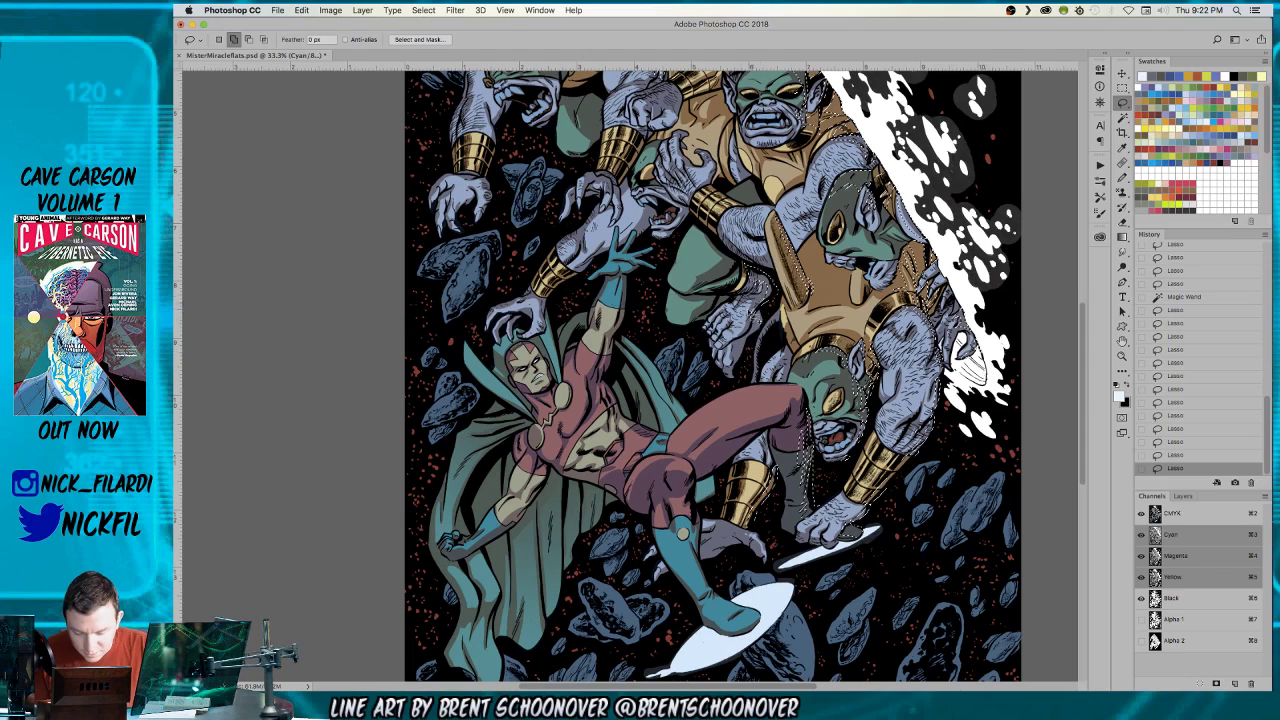
pyautogui.moveTo(934, 314); pyautogui.dragTo(938, 272)
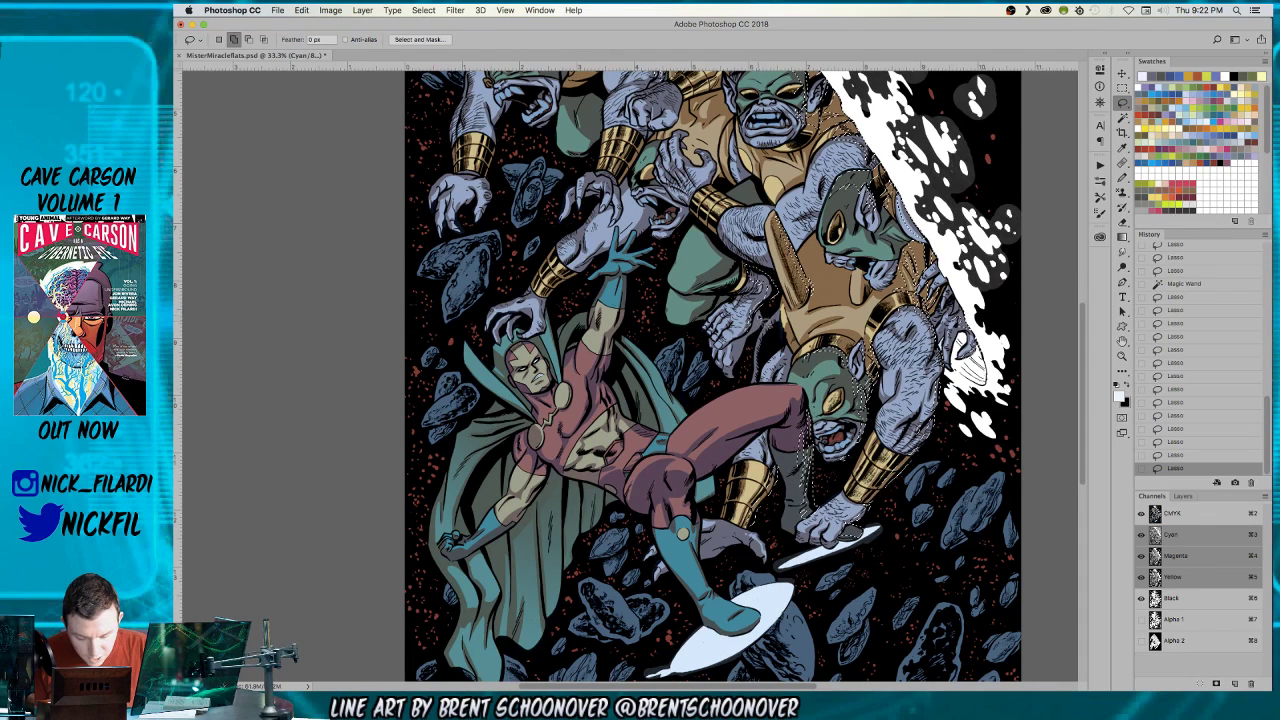
pyautogui.moveTo(763, 324); pyautogui.dragTo(768, 284)
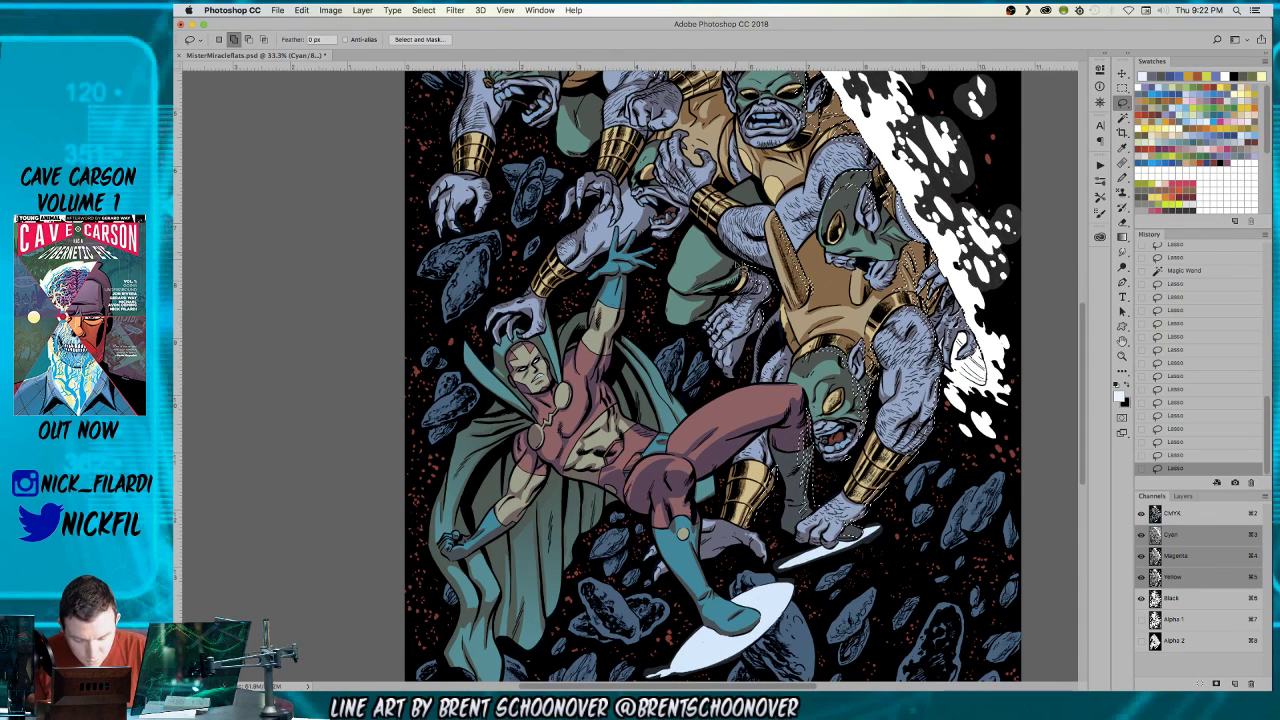
pyautogui.press('space')
pyautogui.moveTo(777, 295)
pyautogui.mouseDown()
pyautogui.moveTo(700, 205)
pyautogui.moveTo(812, 228)
pyautogui.moveTo(829, 205)
pyautogui.moveTo(790, 440)
pyautogui.moveTo(812, 527)
pyautogui.moveTo(700, 446)
pyautogui.mouseUp()
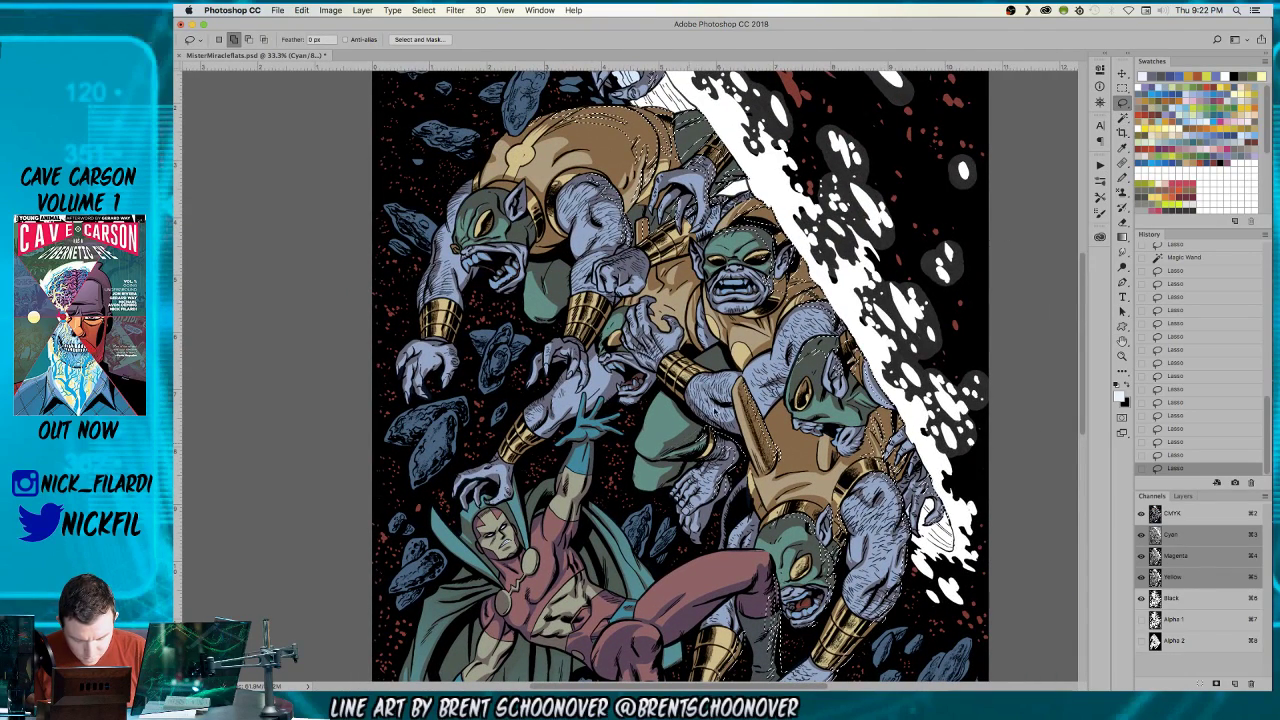
# - Refine the Lasso selection around the green-clad bent leg and foot among the creatures, adding lit areas and subtracting excess
pyautogui.press('alt')
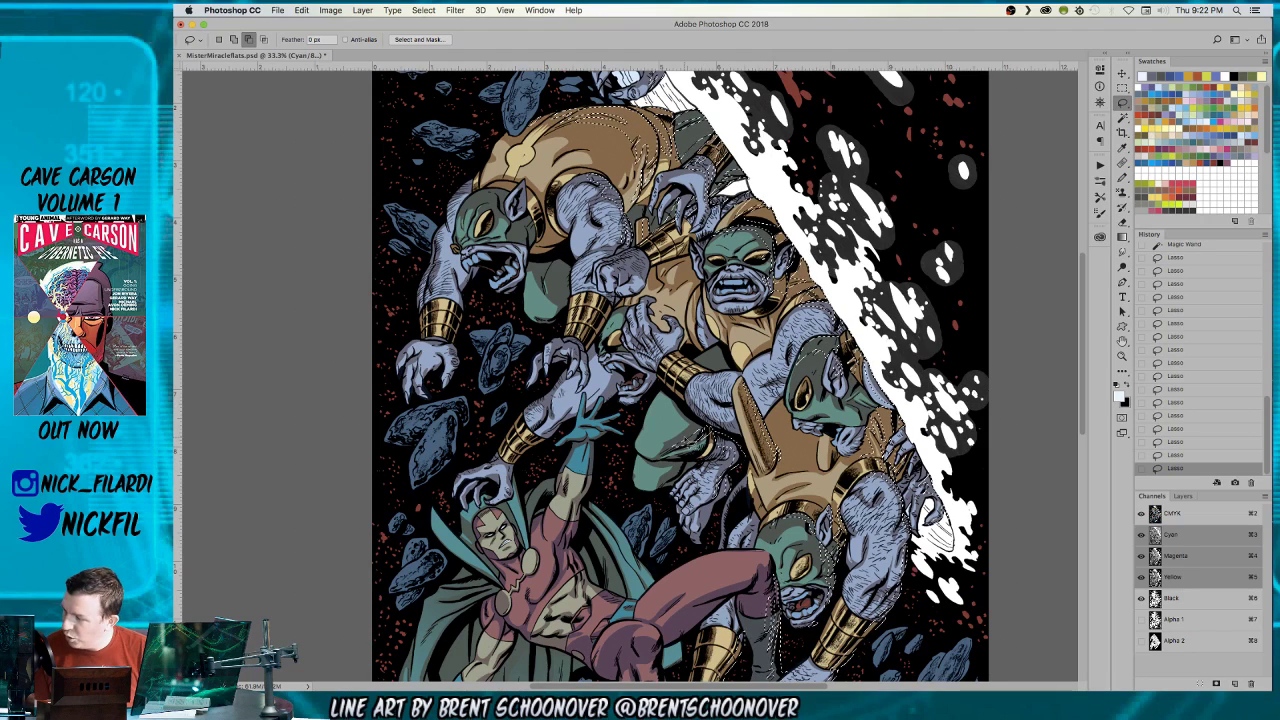
pyautogui.press('shift')
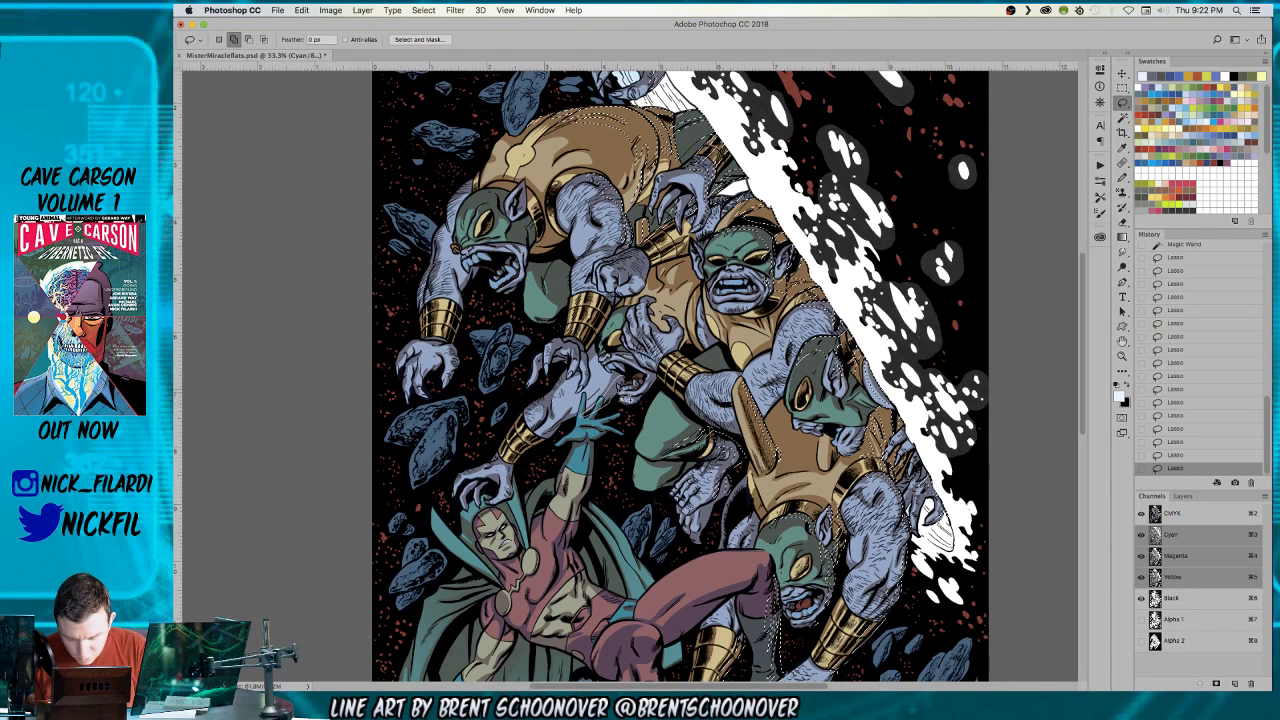
pyautogui.press('space')
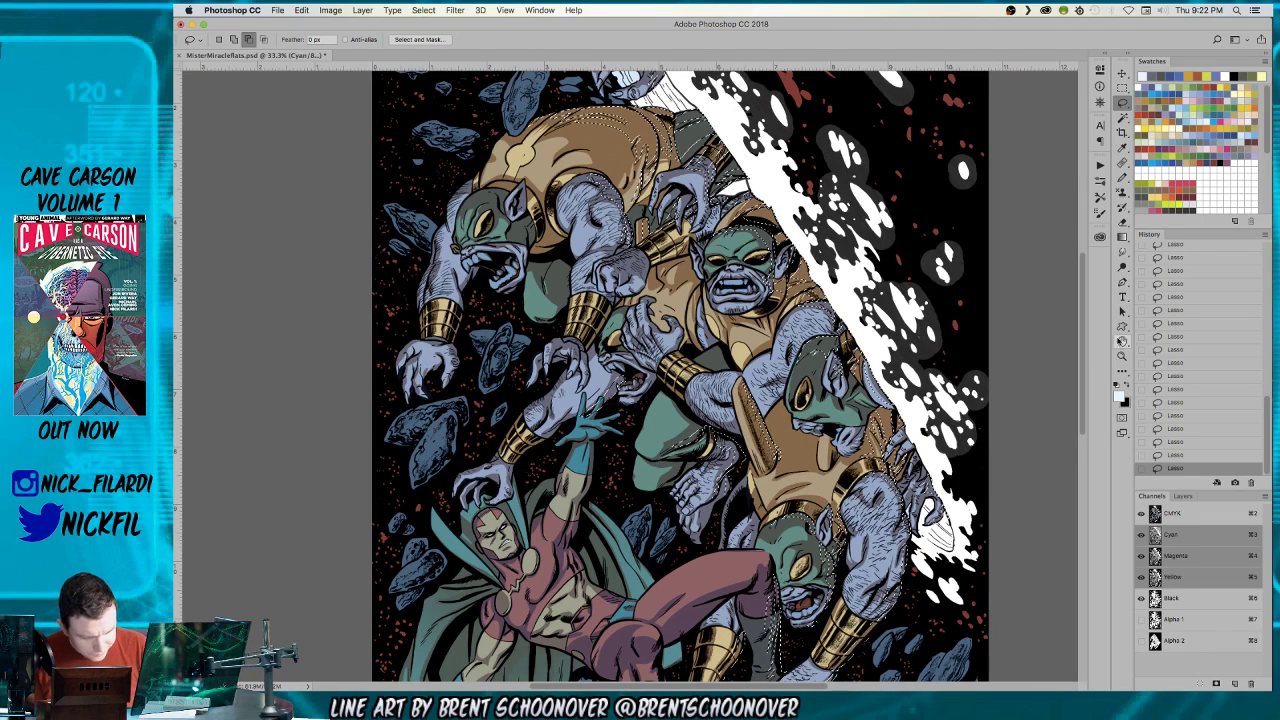
pyautogui.moveTo(565, 466); pyautogui.dragTo(642, 434)
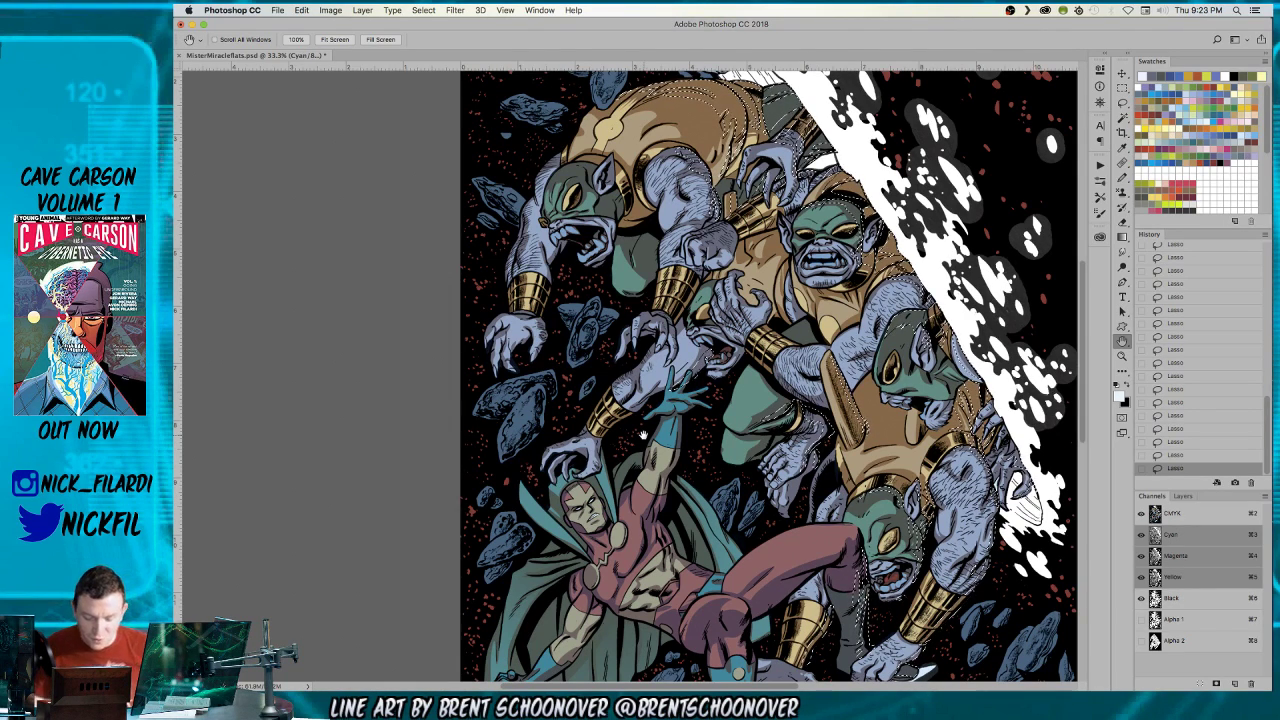
pyautogui.click(1121, 103)
pyautogui.press('shift')
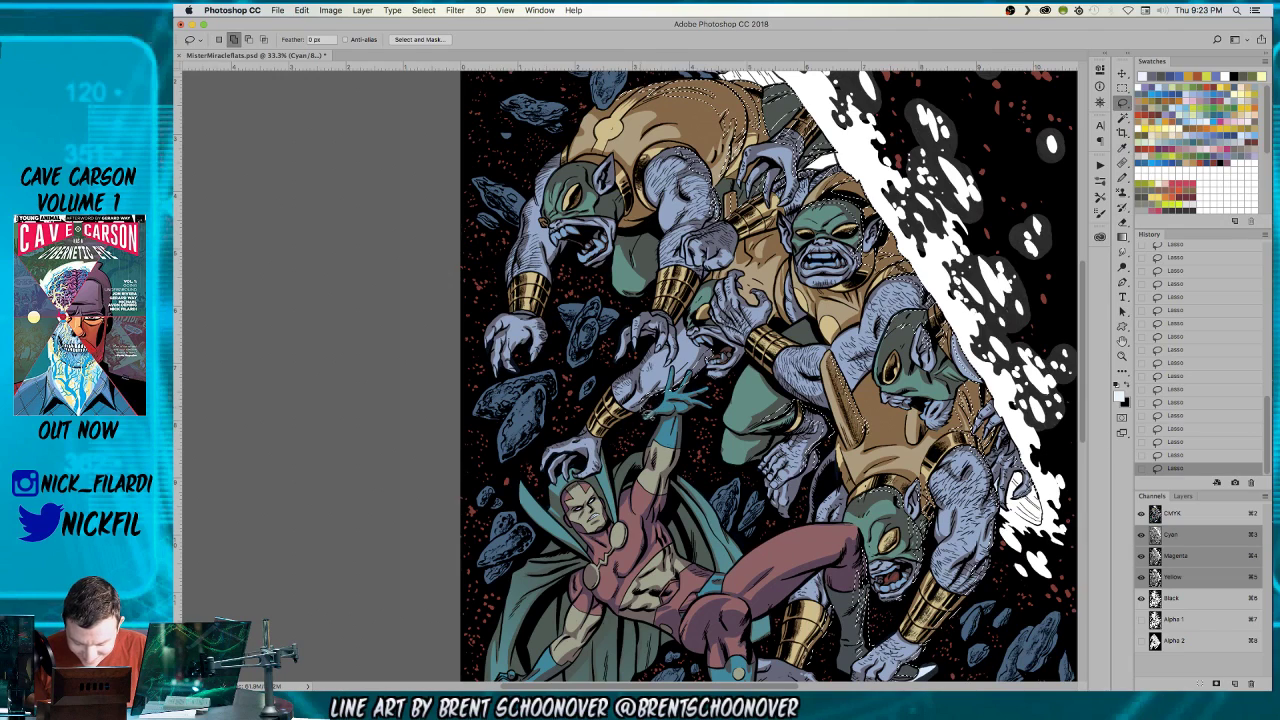
pyautogui.press('alt')
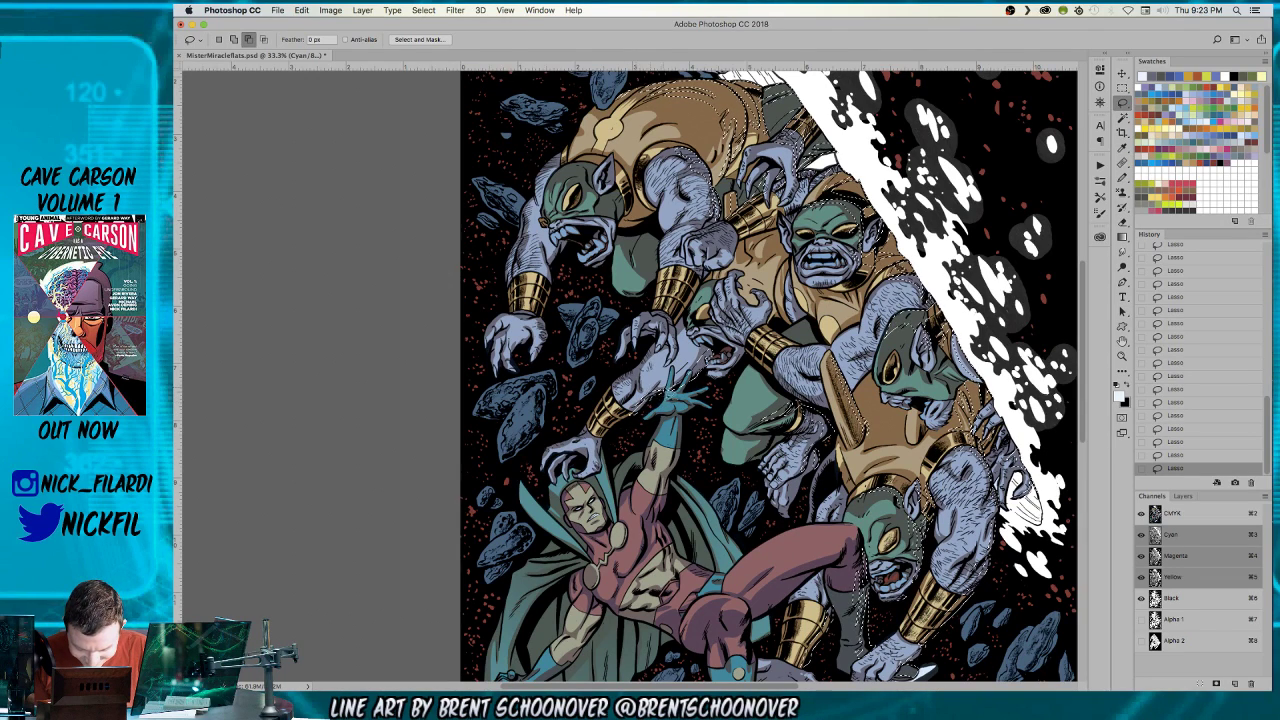
pyautogui.press('shift')
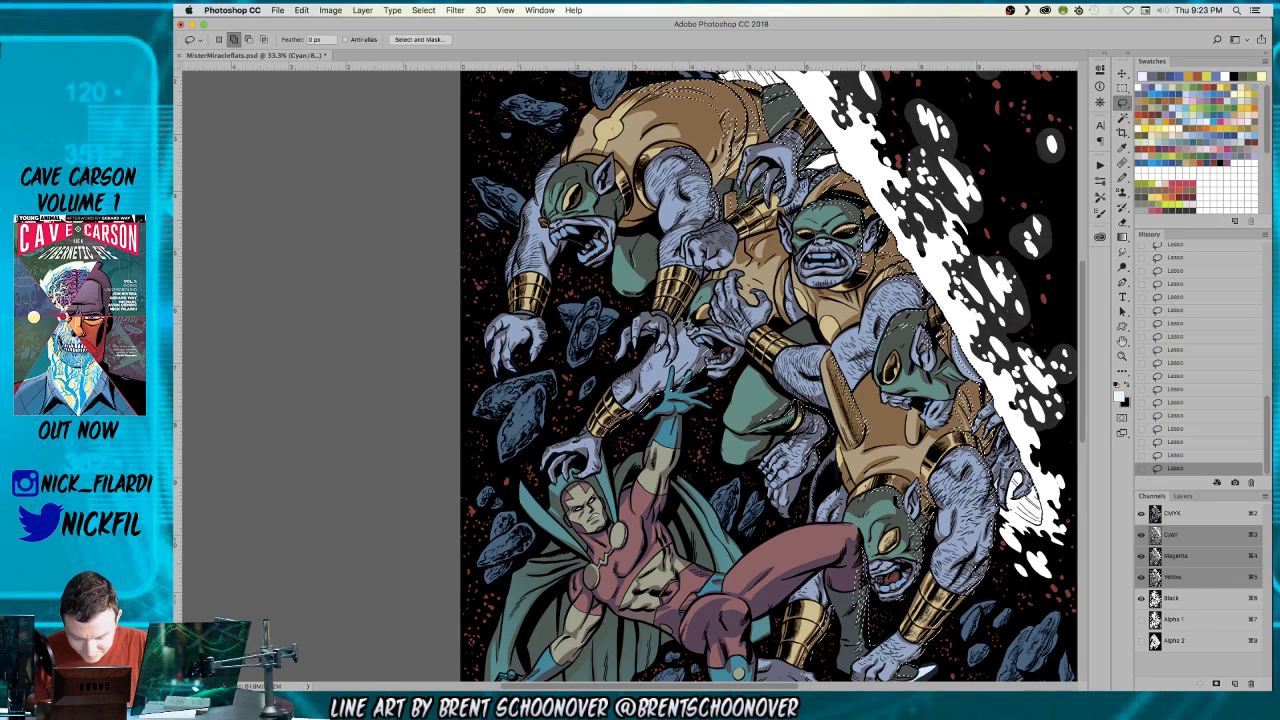
# - Add Lasso areas on the upper creature's head and arms, and subtract the parts that should stay unlit
pyautogui.press('h')
pyautogui.moveTo(838, 428); pyautogui.dragTo(766, 513)
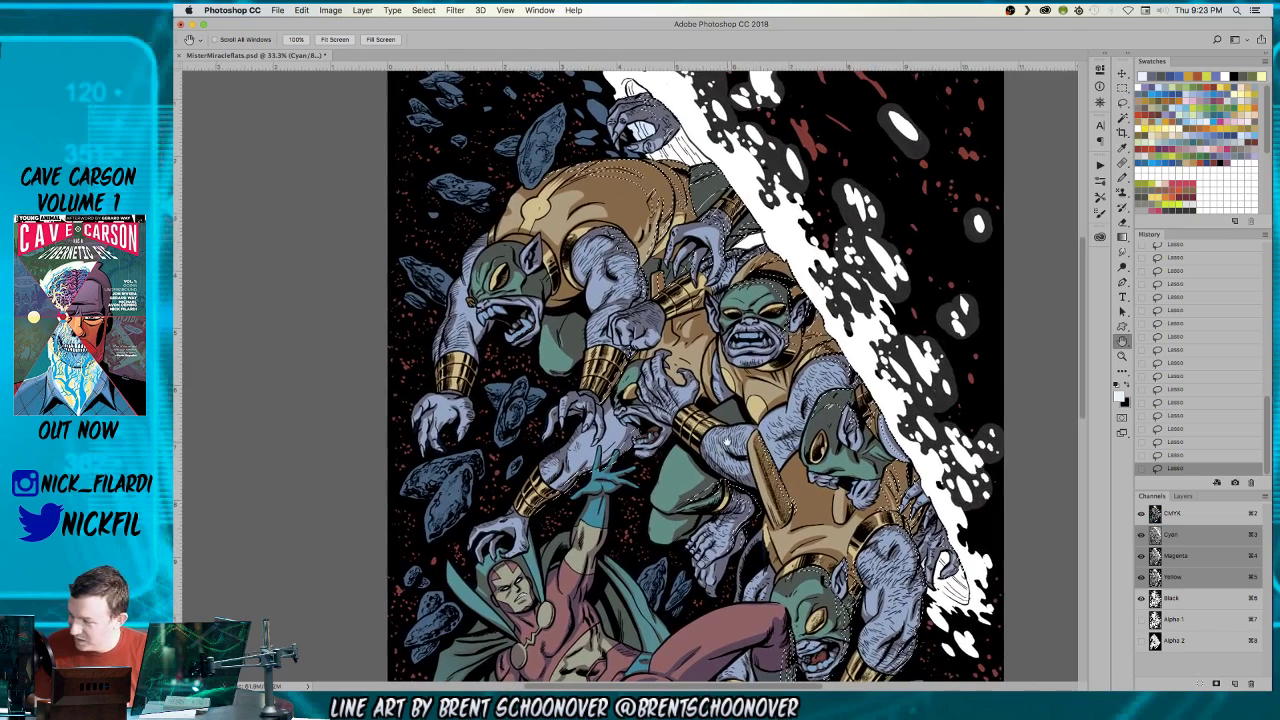
pyautogui.press('l')
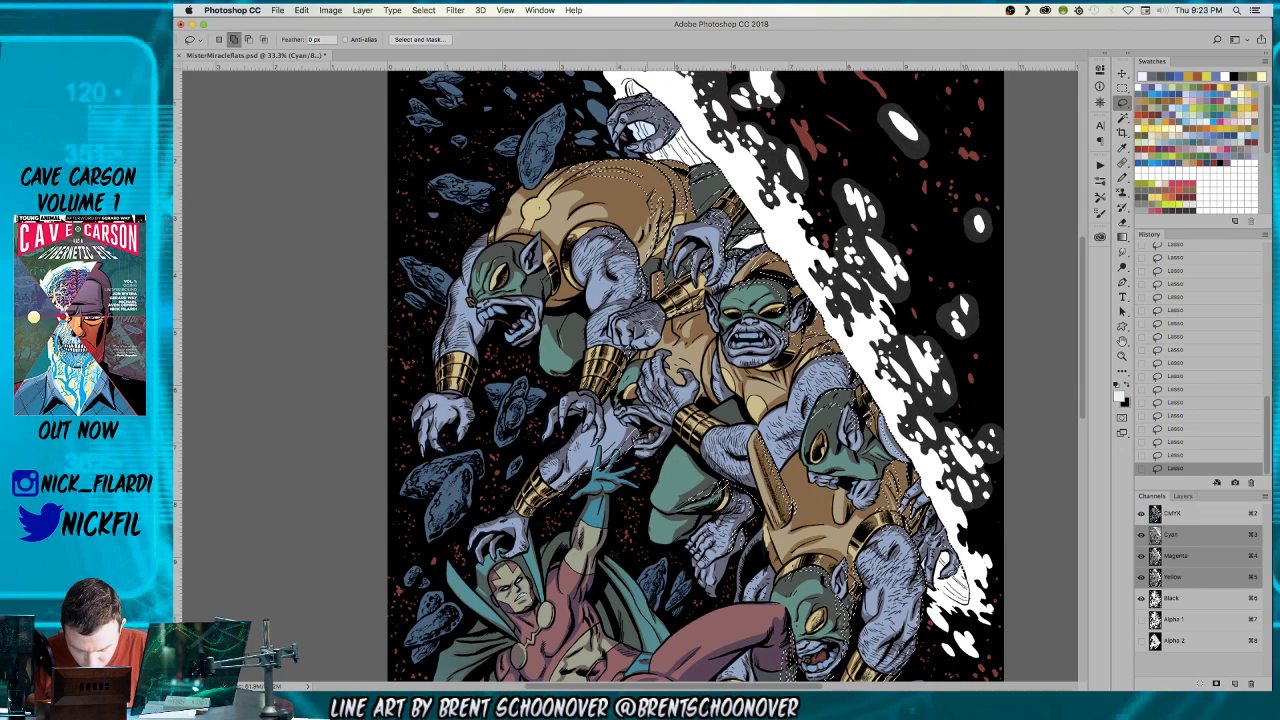
pyautogui.press('alt')
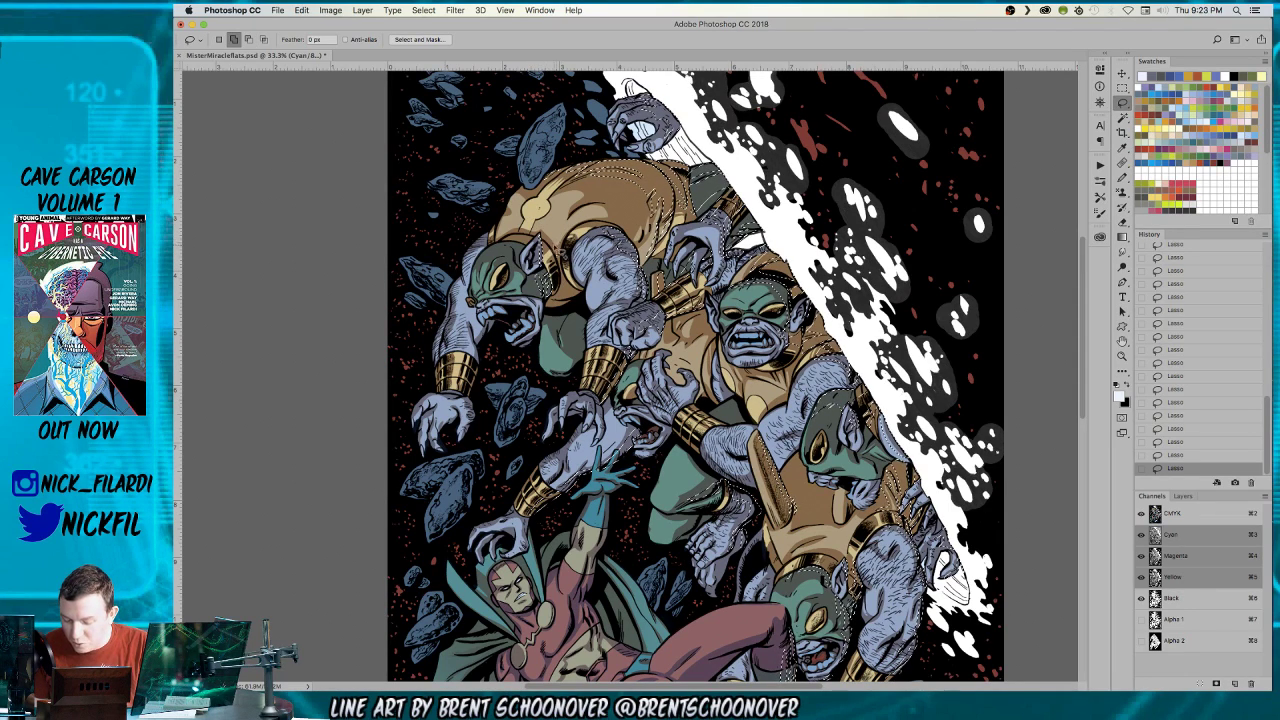
pyautogui.press('alt')
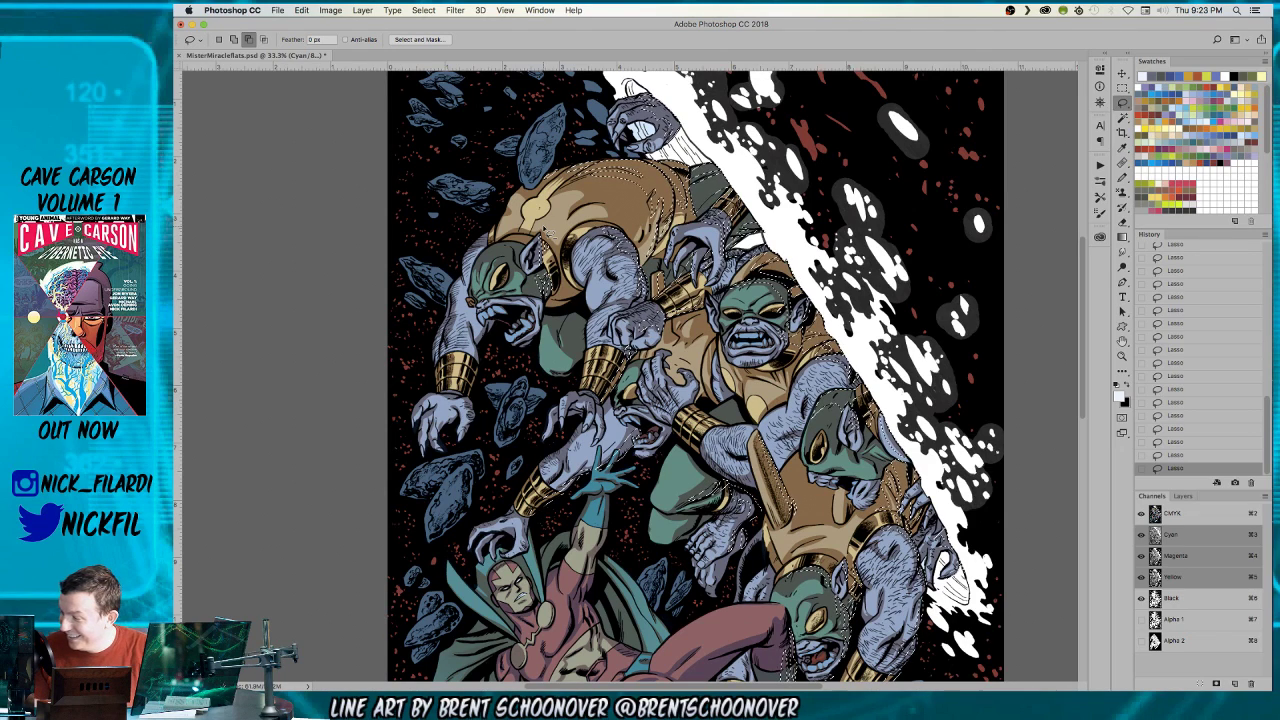
pyautogui.press('shift')
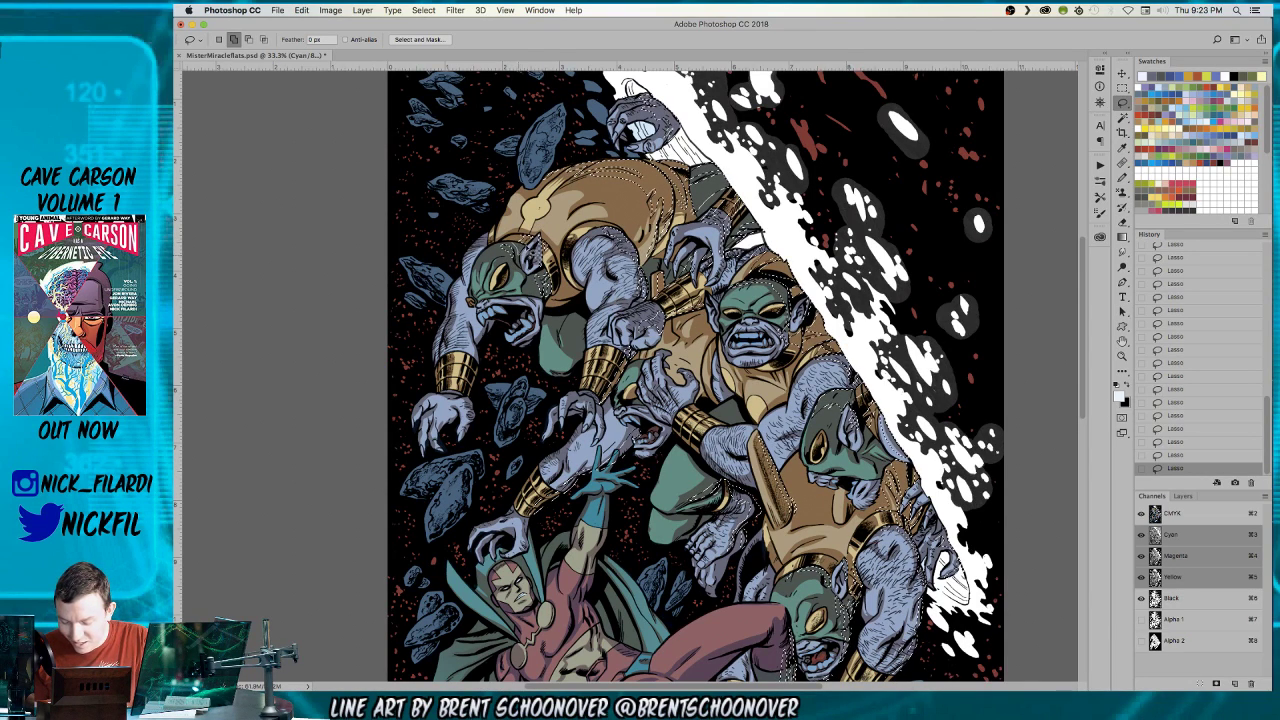
pyautogui.press('alt')
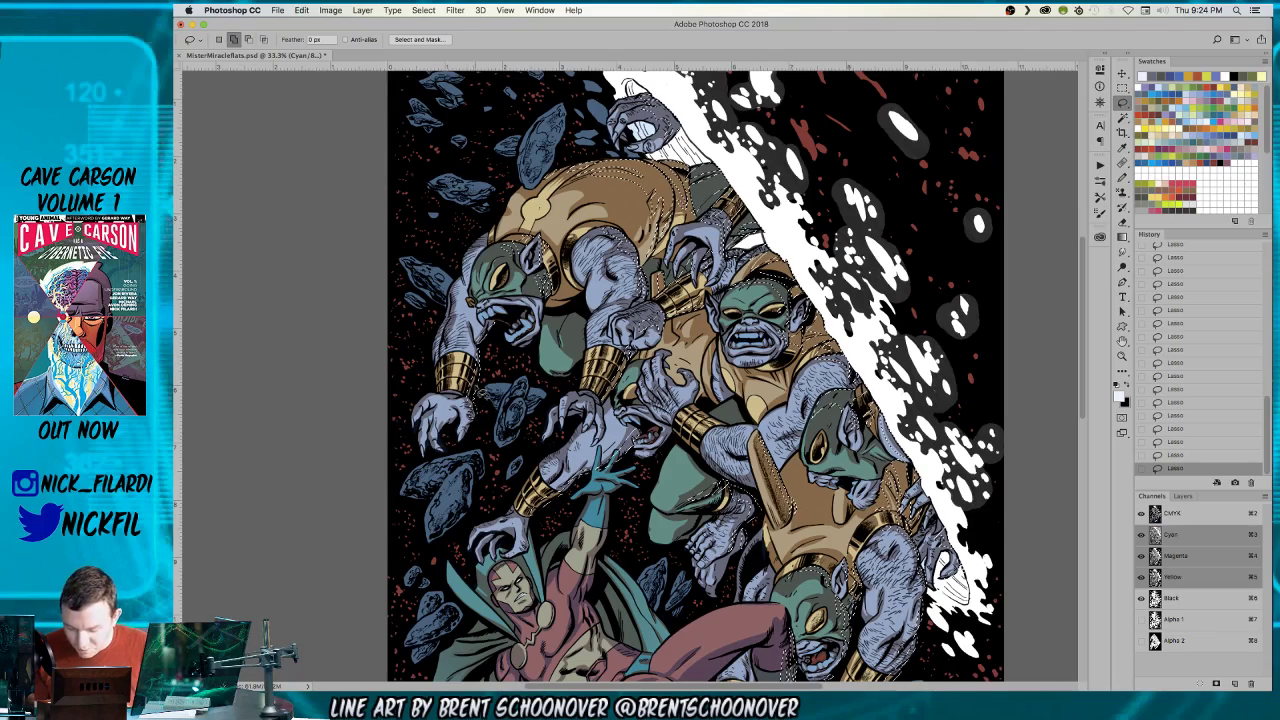
# - Extend and trim the Lasso selection on the upper creature's fist and the neighbouring clawed hands
pyautogui.press('space')
pyautogui.moveTo(711, 468); pyautogui.dragTo(805, 412)
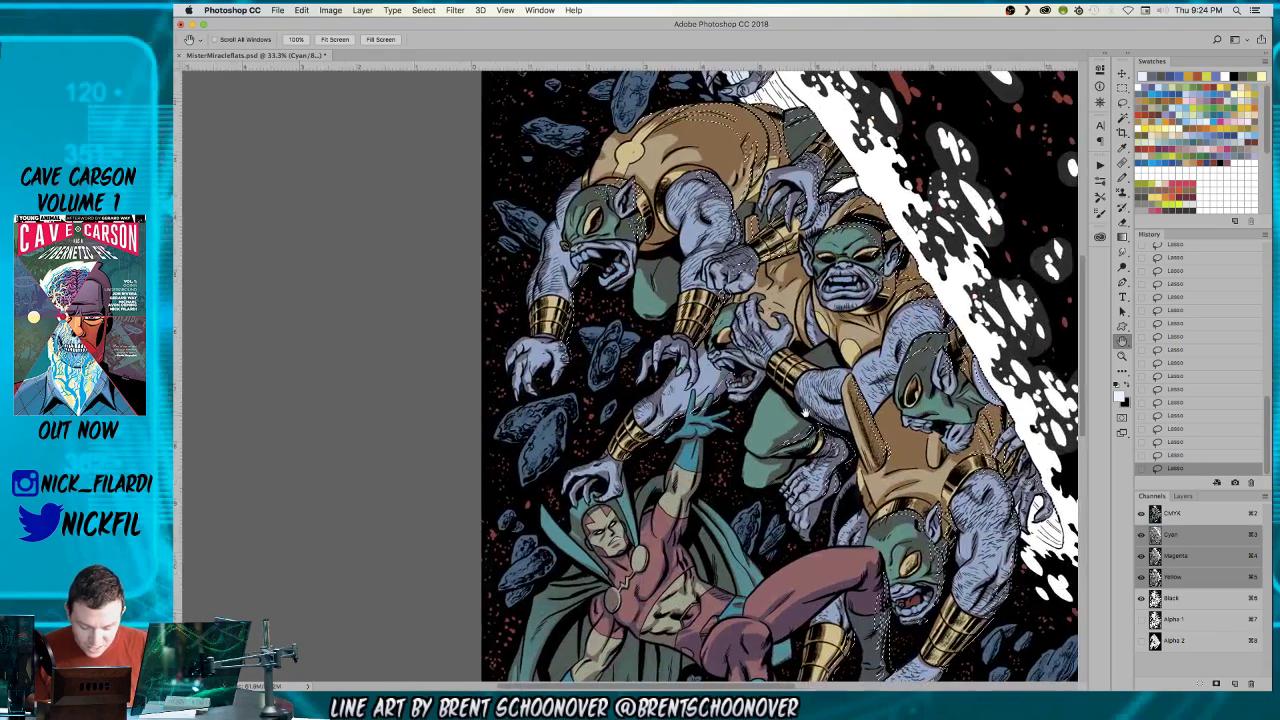
pyautogui.click(1122, 101)
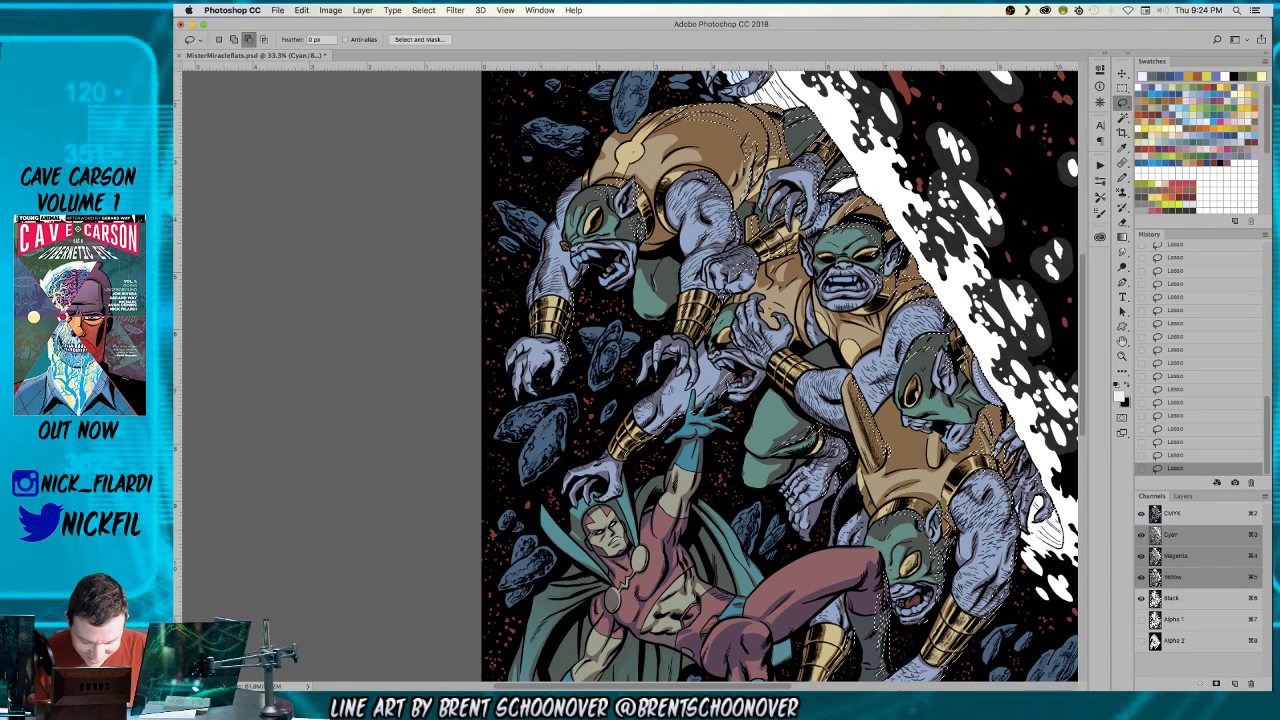
pyautogui.press('shift')
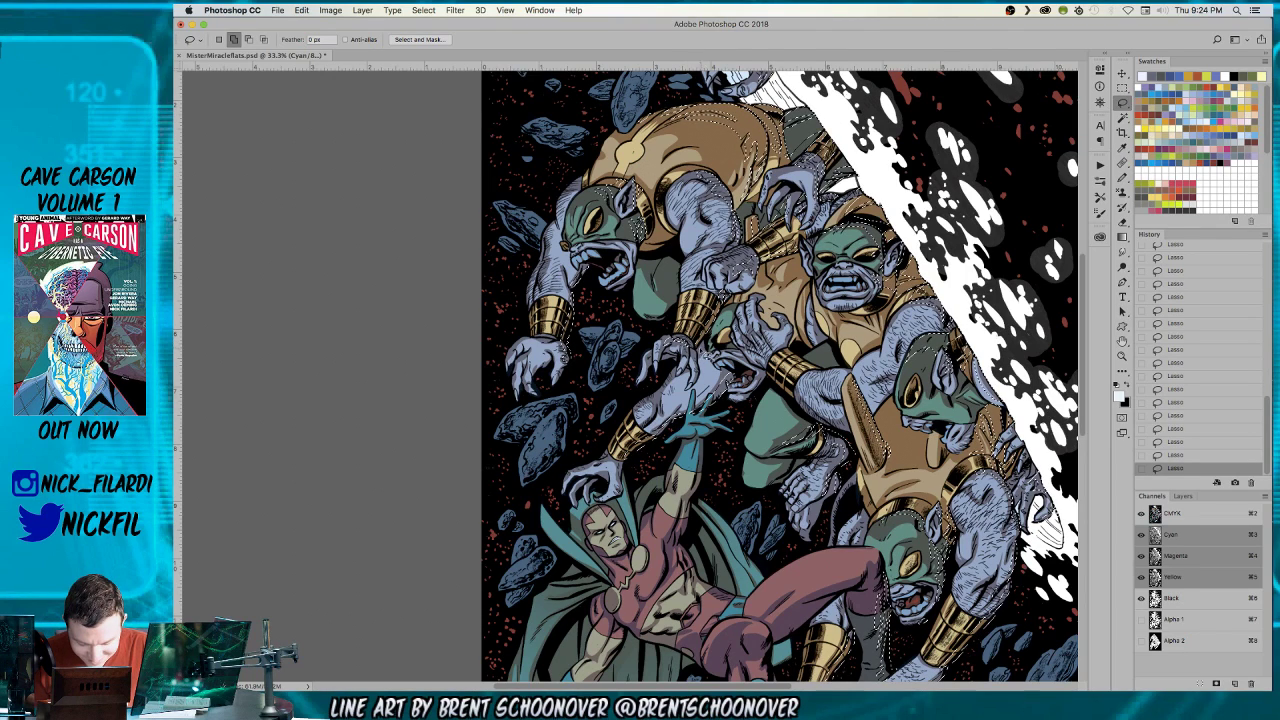
pyautogui.press('alt')
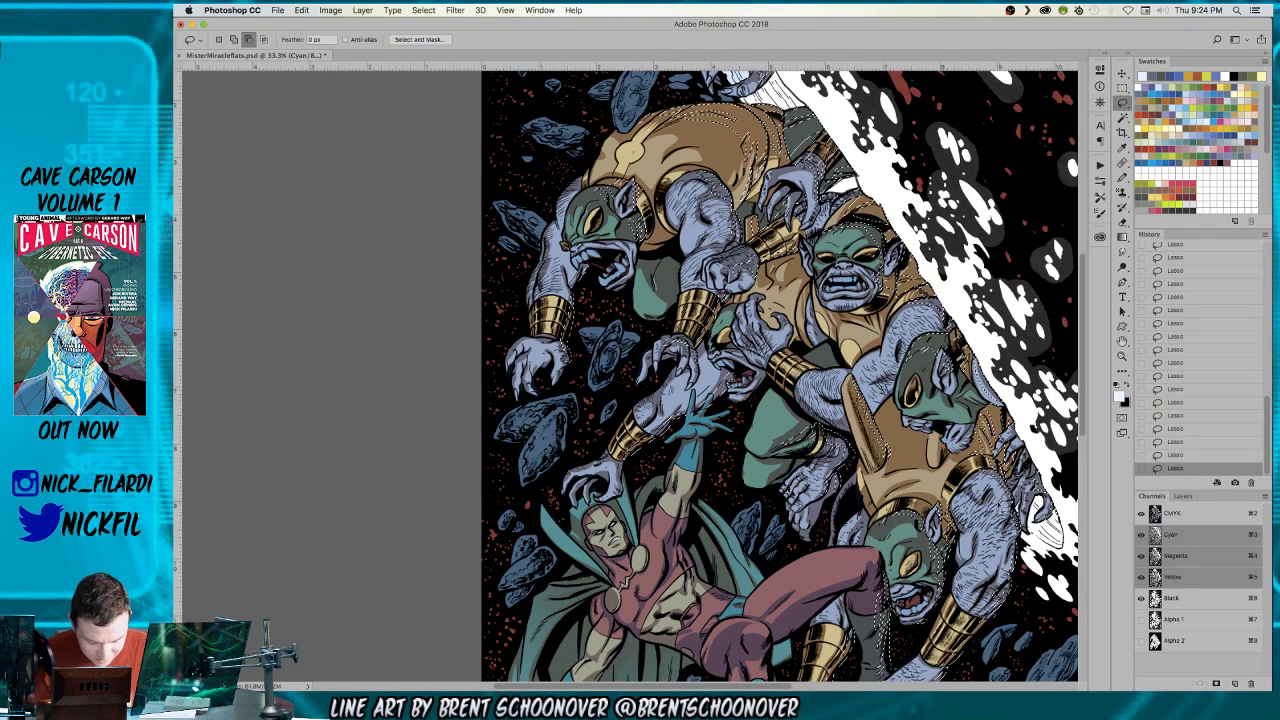
pyautogui.press('shift')
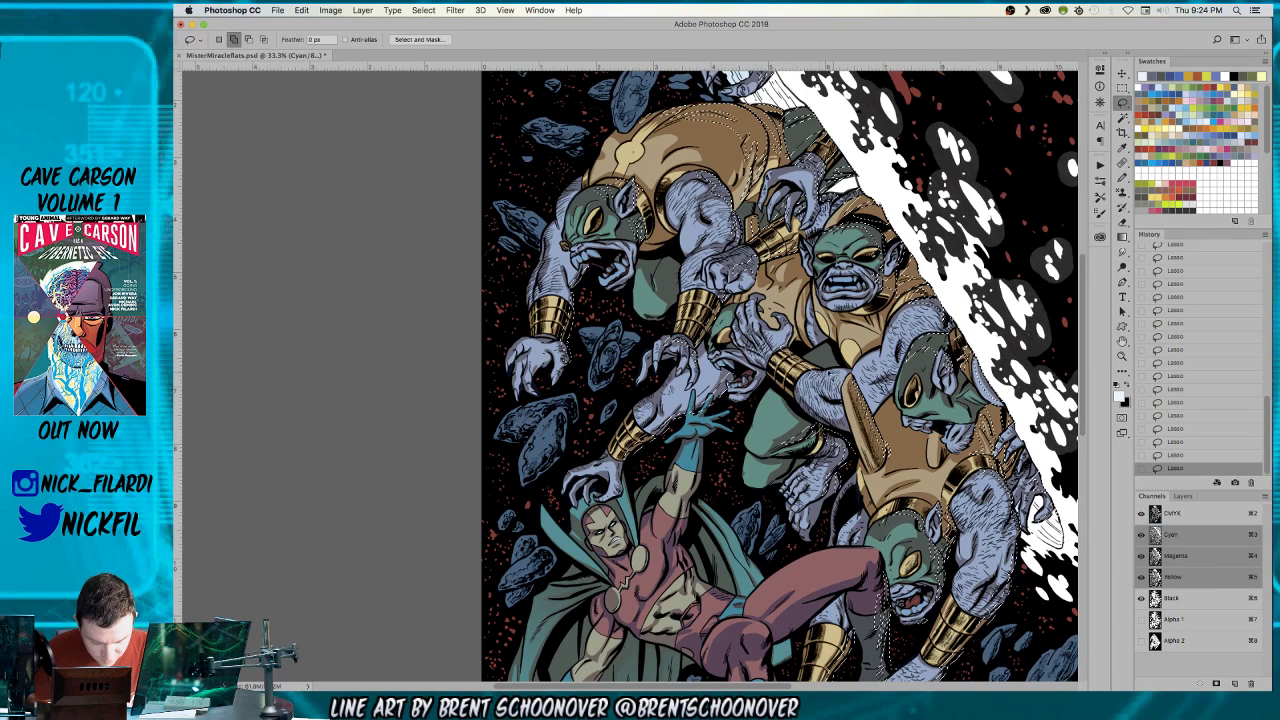
pyautogui.press('alt')
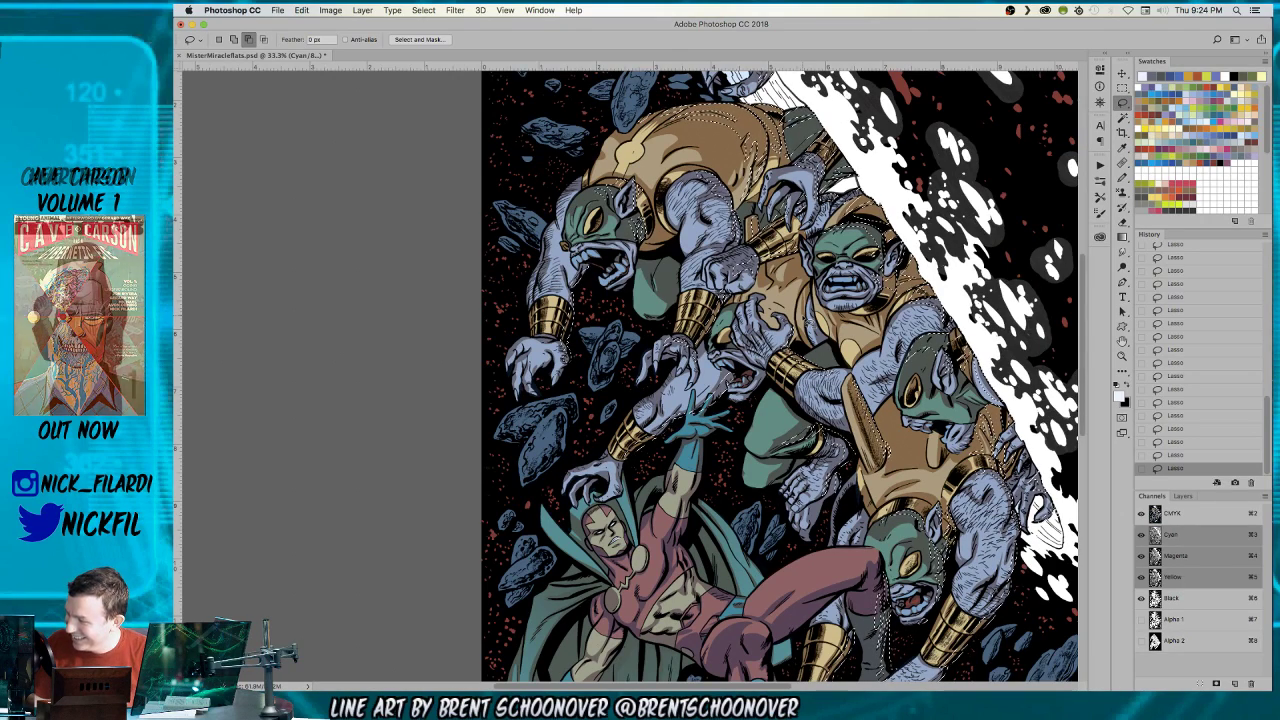
pyautogui.press('shift')
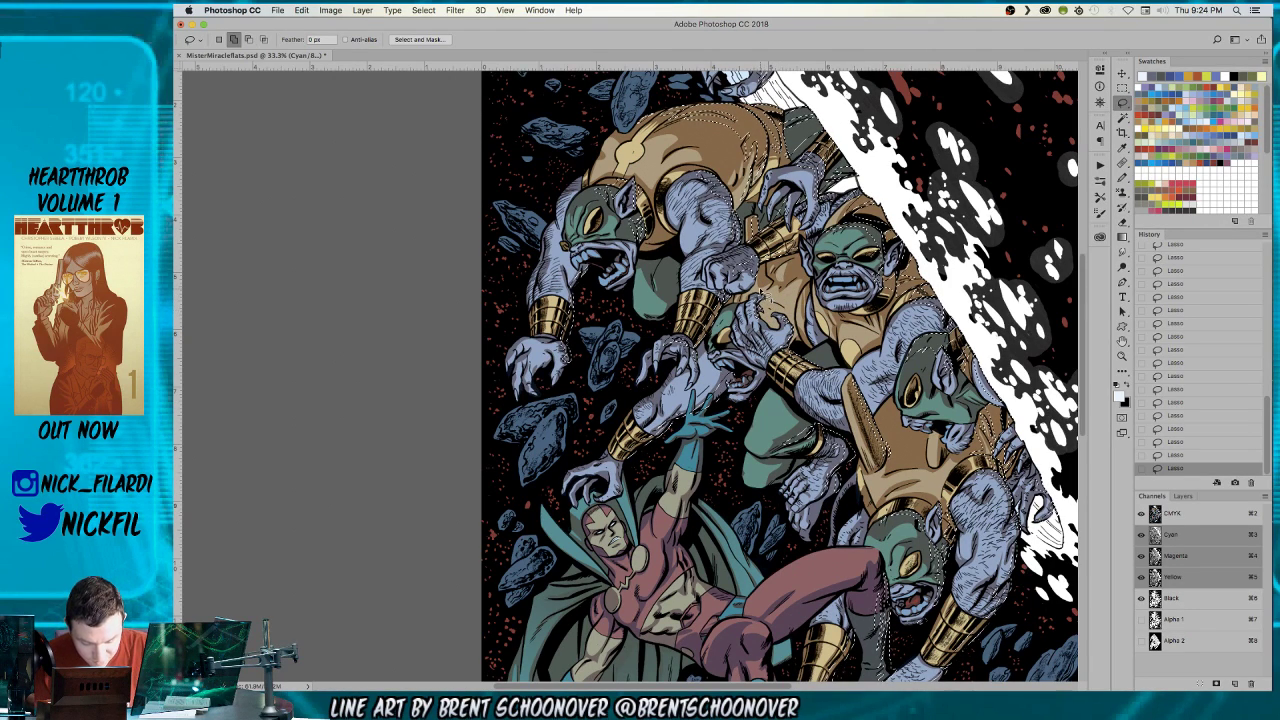
# - Add Lasso areas along the lit edges of the hero's raised arm, torso and cape
pyautogui.press('space')
pyautogui.moveTo(1013, 447); pyautogui.dragTo(972, 302)
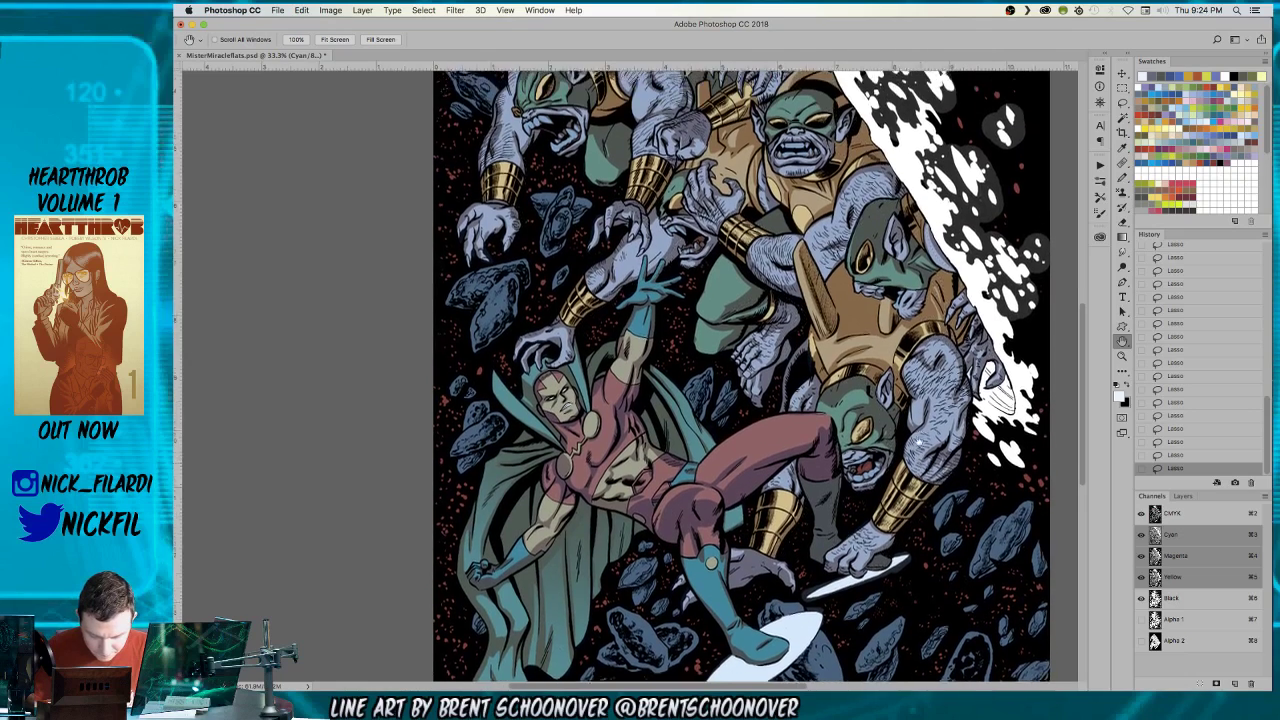
pyautogui.moveTo(919, 442); pyautogui.dragTo(920, 457)
pyautogui.moveTo(660, 341)
pyautogui.mouseDown()
pyautogui.moveTo(640, 398)
pyautogui.moveTo(668, 360)
pyautogui.moveTo(686, 454)
pyautogui.moveTo(628, 452)
pyautogui.mouseUp()
pyautogui.moveTo(632, 408)
pyautogui.mouseDown()
pyautogui.moveTo(652, 364)
pyautogui.moveTo(628, 440)
pyautogui.mouseUp()
pyautogui.moveTo(642, 394)
pyautogui.mouseDown()
pyautogui.moveTo(646, 446)
pyautogui.moveTo(672, 482)
pyautogui.moveTo(704, 481)
pyautogui.moveTo(692, 488)
pyautogui.moveTo(762, 432)
pyautogui.moveTo(794, 481)
pyautogui.moveTo(868, 408)
pyautogui.moveTo(728, 590)
pyautogui.moveTo(734, 566)
pyautogui.mouseUp()
pyautogui.moveTo(745, 628)
pyautogui.mouseDown()
pyautogui.moveTo(608, 500)
pyautogui.moveTo(619, 466)
pyautogui.mouseUp()
# - Try filling the selected lit areas with white, and step back to the state before the fill
pyautogui.press('z')
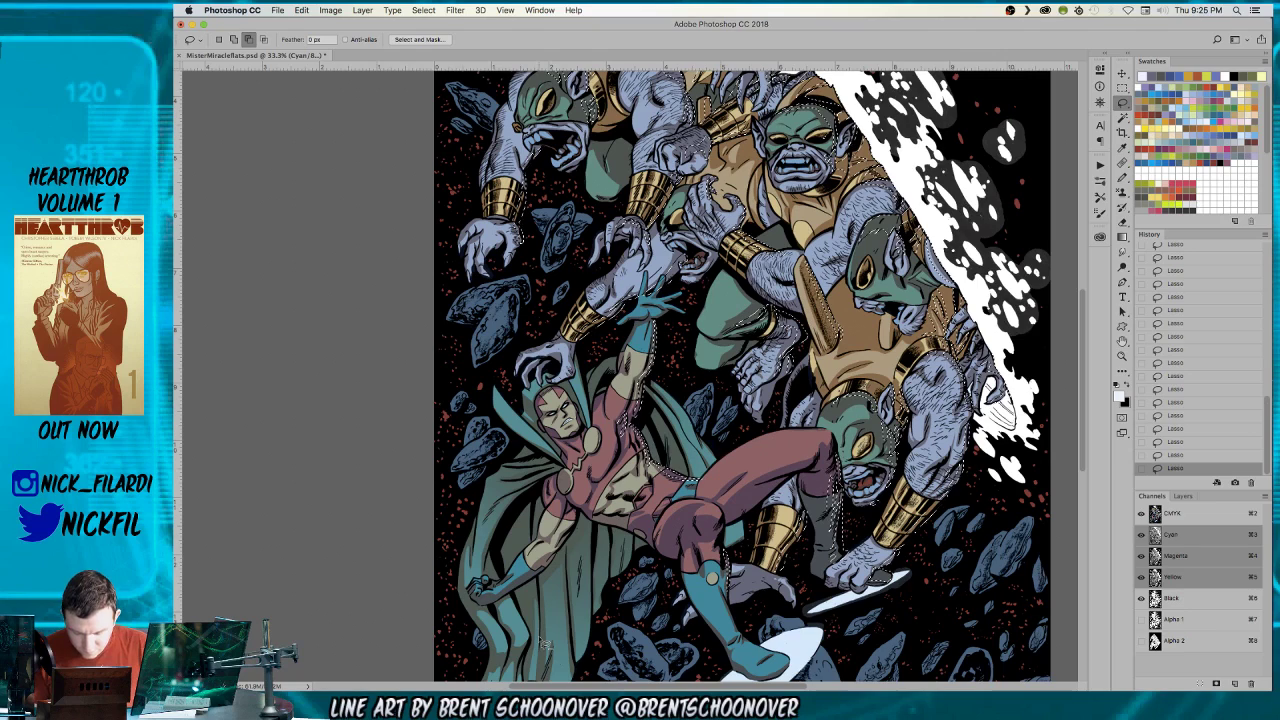
pyautogui.keyDown('alt'); pyautogui.click(829, 485); pyautogui.keyUp('alt')
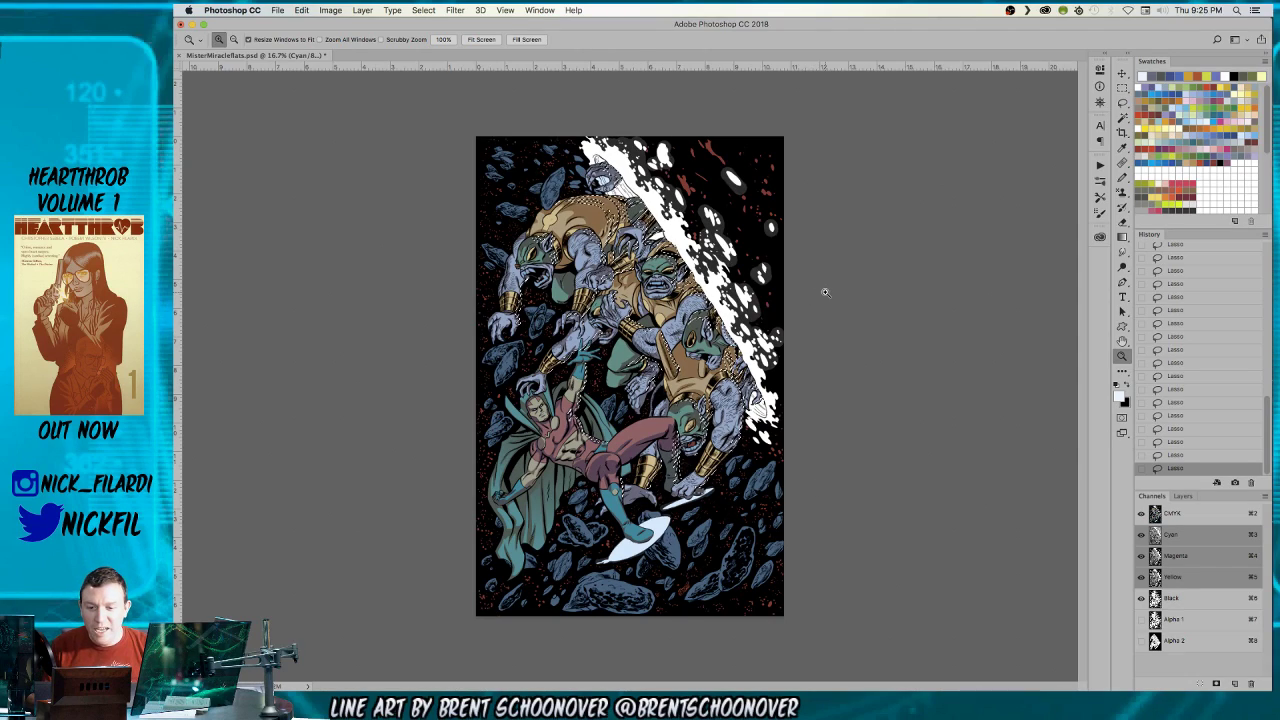
pyautogui.click(715, 251)
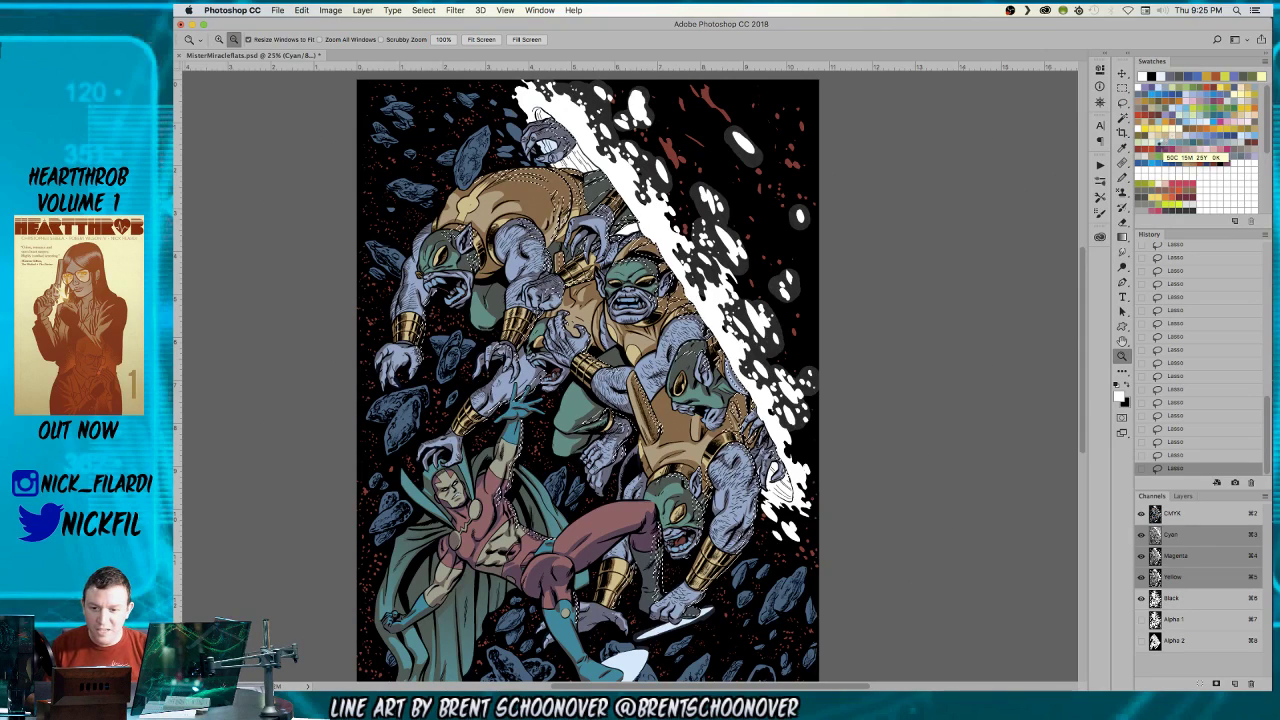
pyautogui.press('x')
pyautogui.hotkey('alt', 'BackSpace')
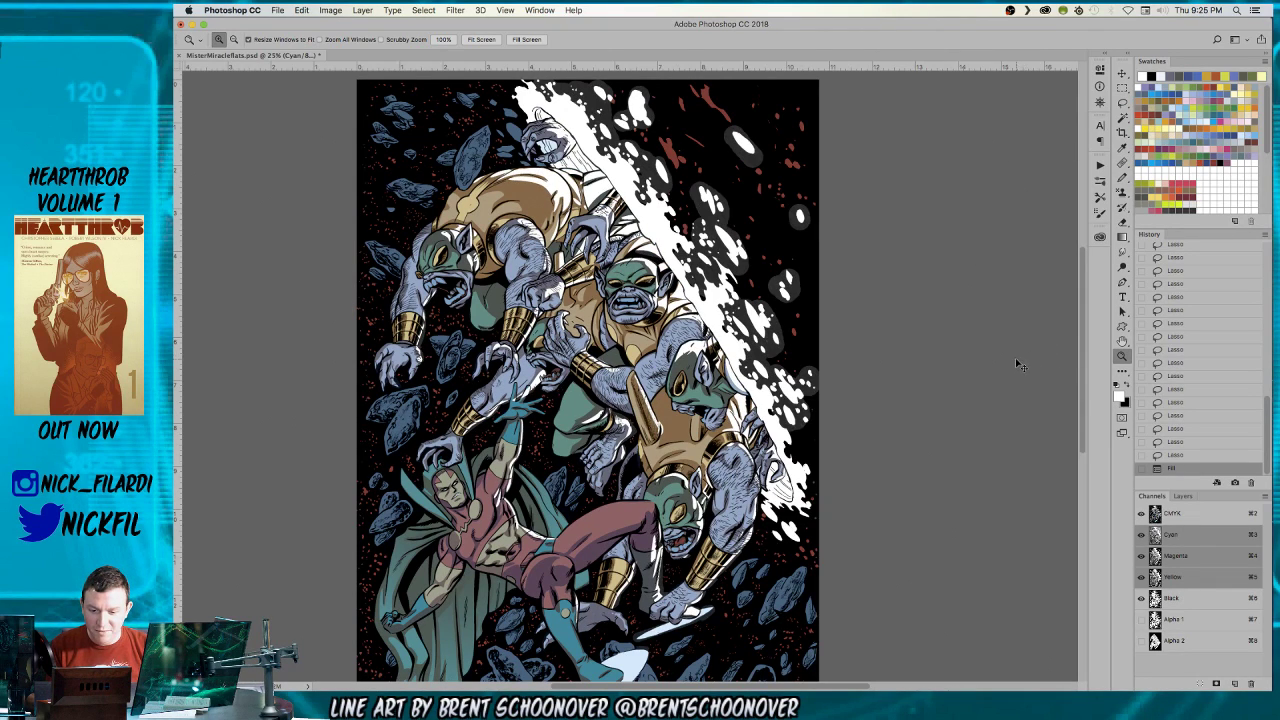
pyautogui.click(1185, 455)
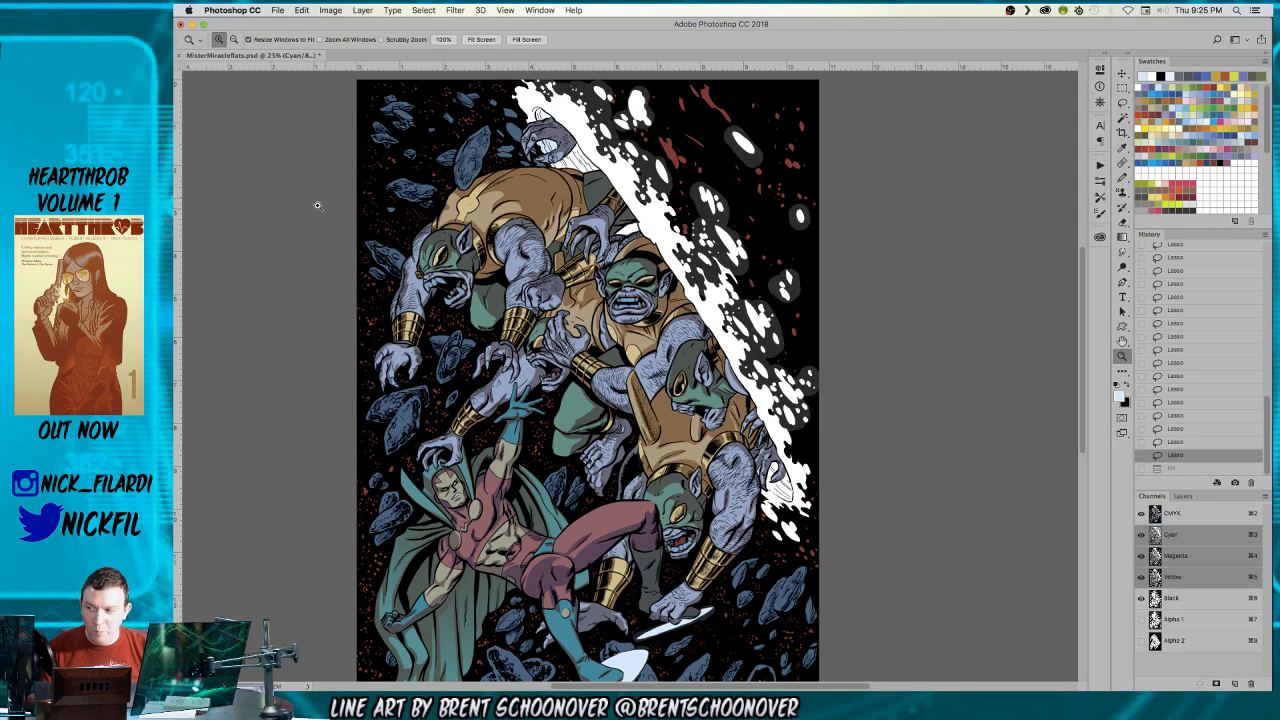
# - Fill the selected lit areas on the hero and creatures with pale blue
pyautogui.keyDown('alt'); pyautogui.click(385, 215); pyautogui.keyUp('alt')
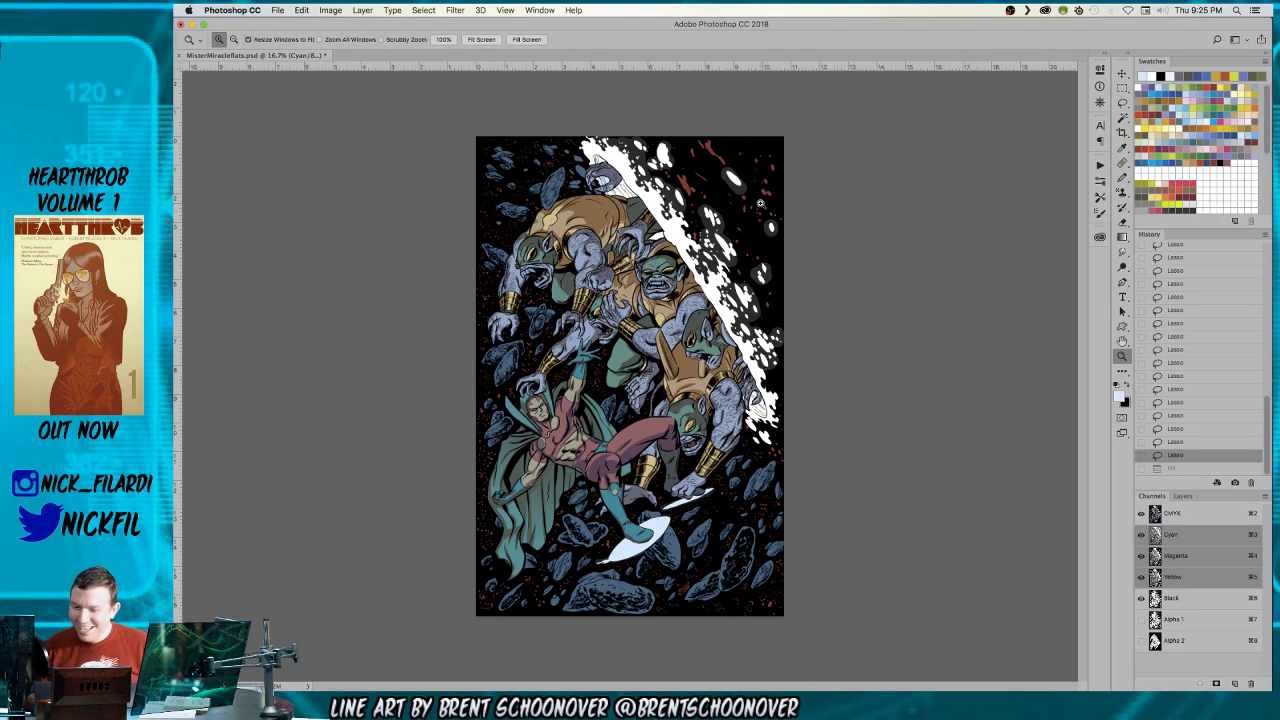
pyautogui.hotkey('alt', 'BackSpace')
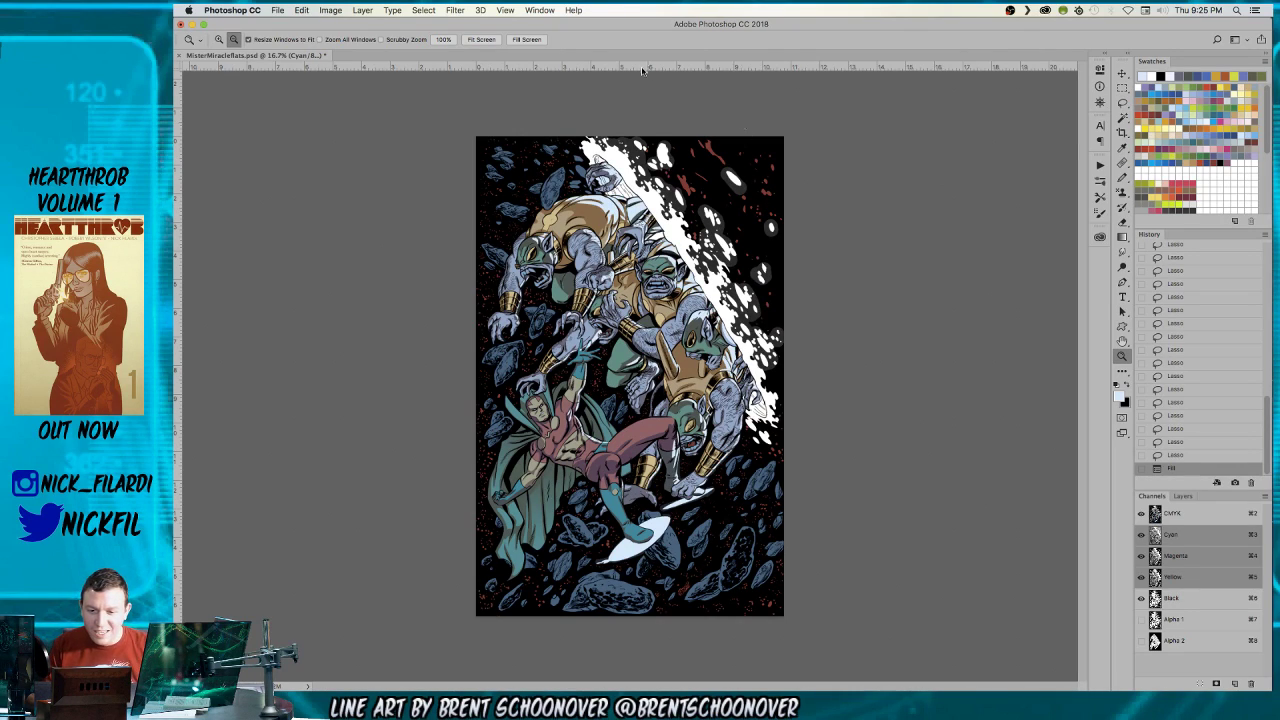
# - Examine the pale blue highlights across the whole cover and up close around the hero's raised hand
pyautogui.keyDown('alt'); pyautogui.click(600, 348); pyautogui.keyUp('alt')
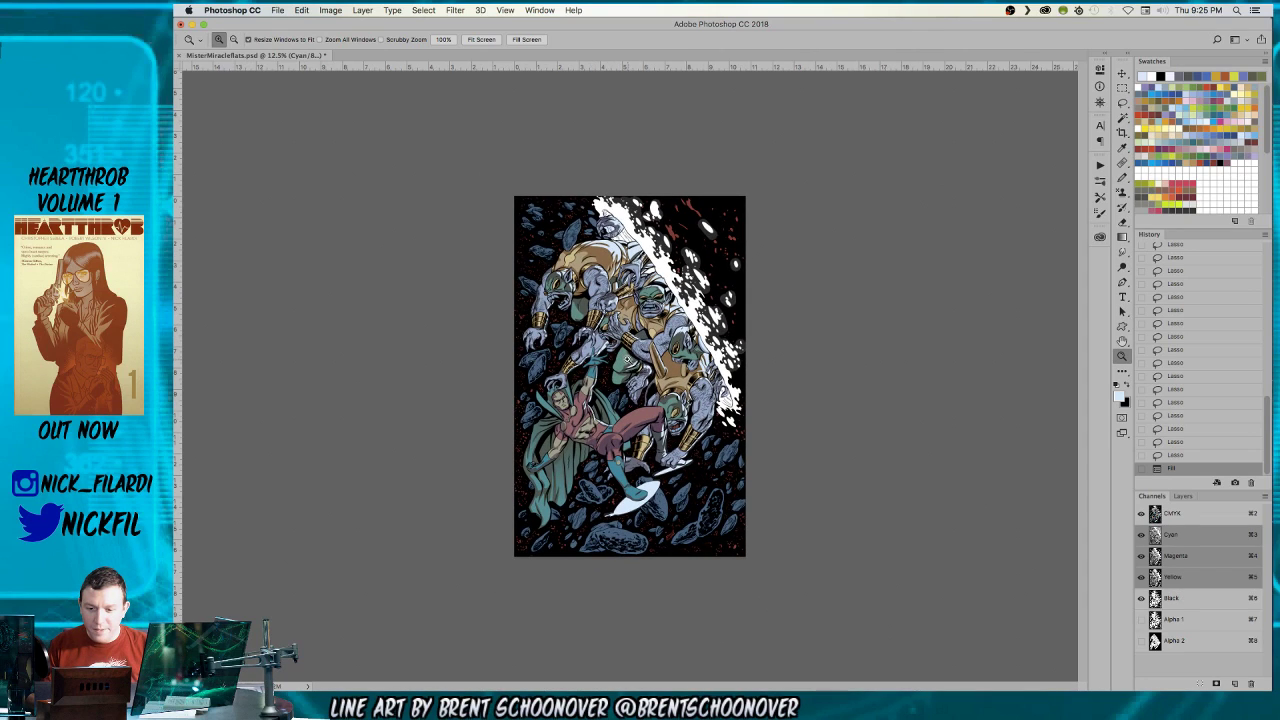
pyautogui.click(627, 357)
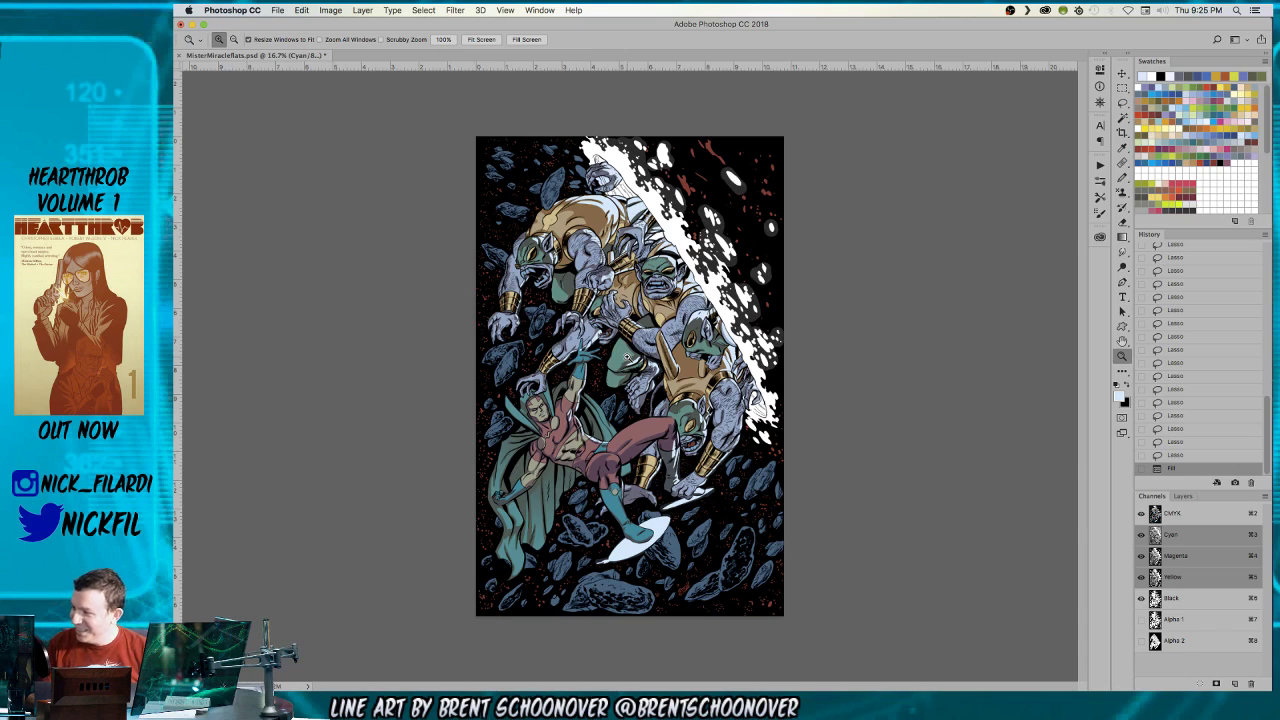
pyautogui.click(543, 363)
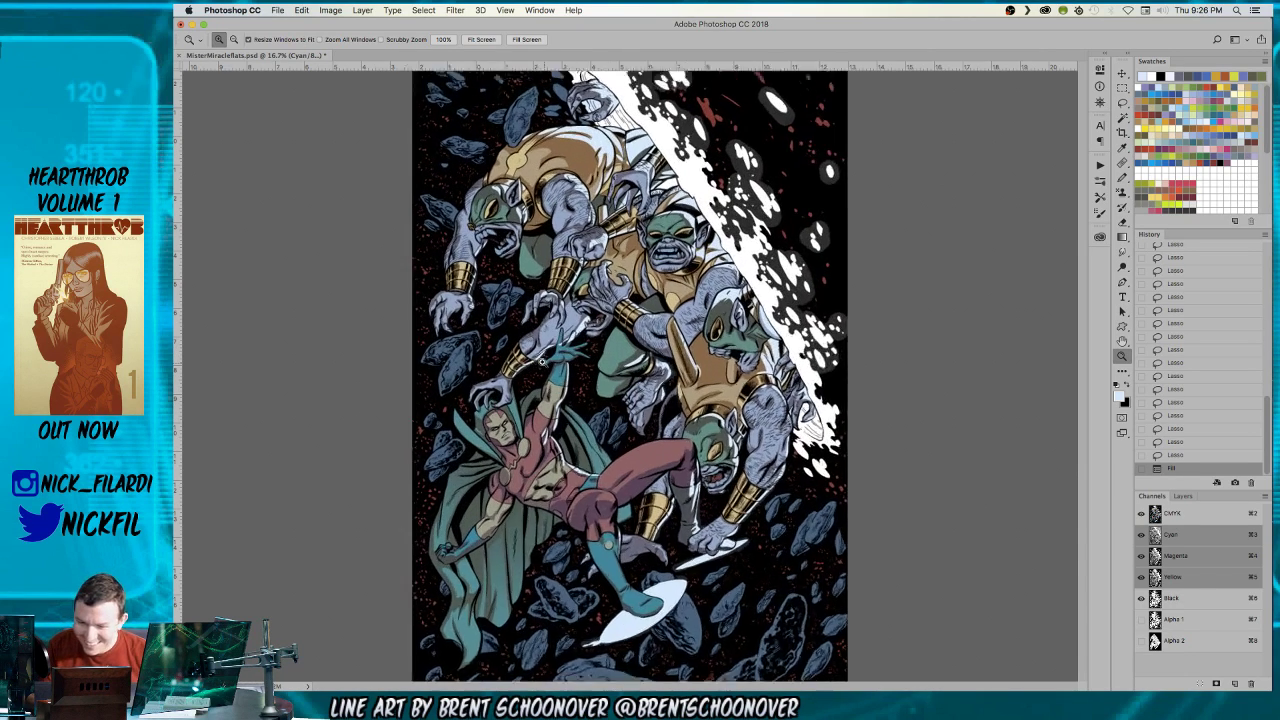
pyautogui.press('super+minus')
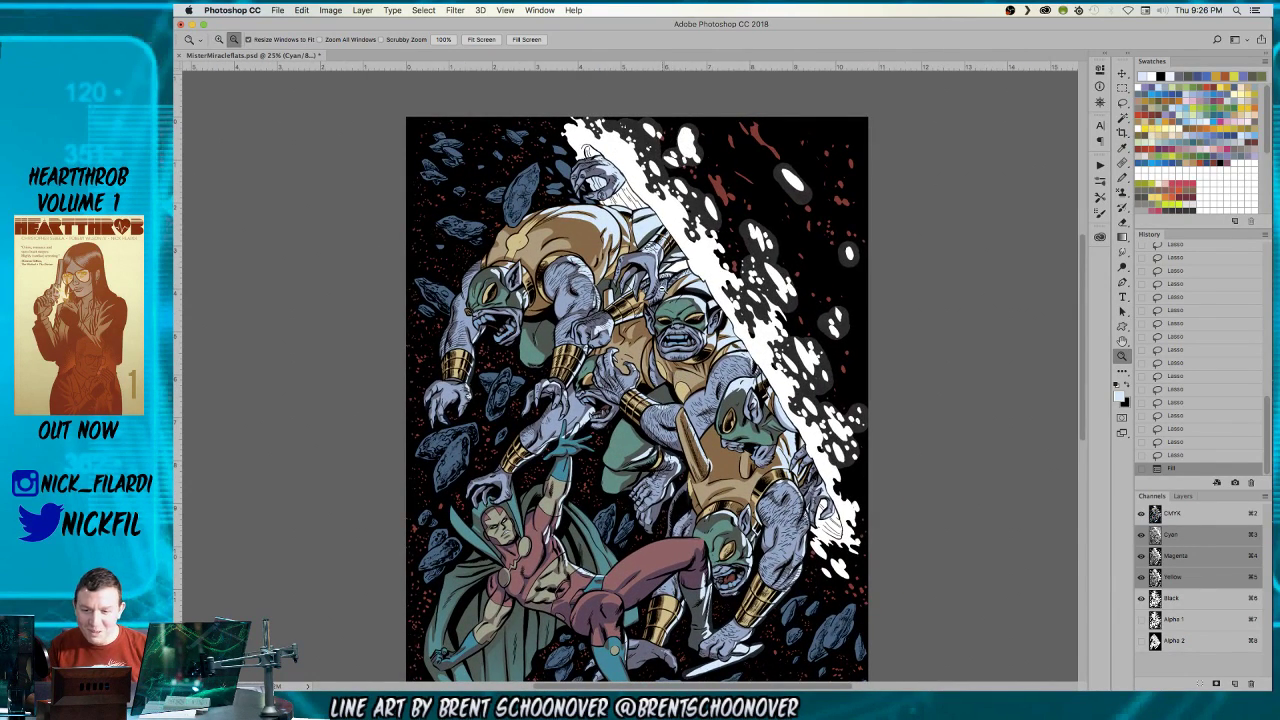
pyautogui.click(737, 476)
pyautogui.scroll(1, 717, 406)
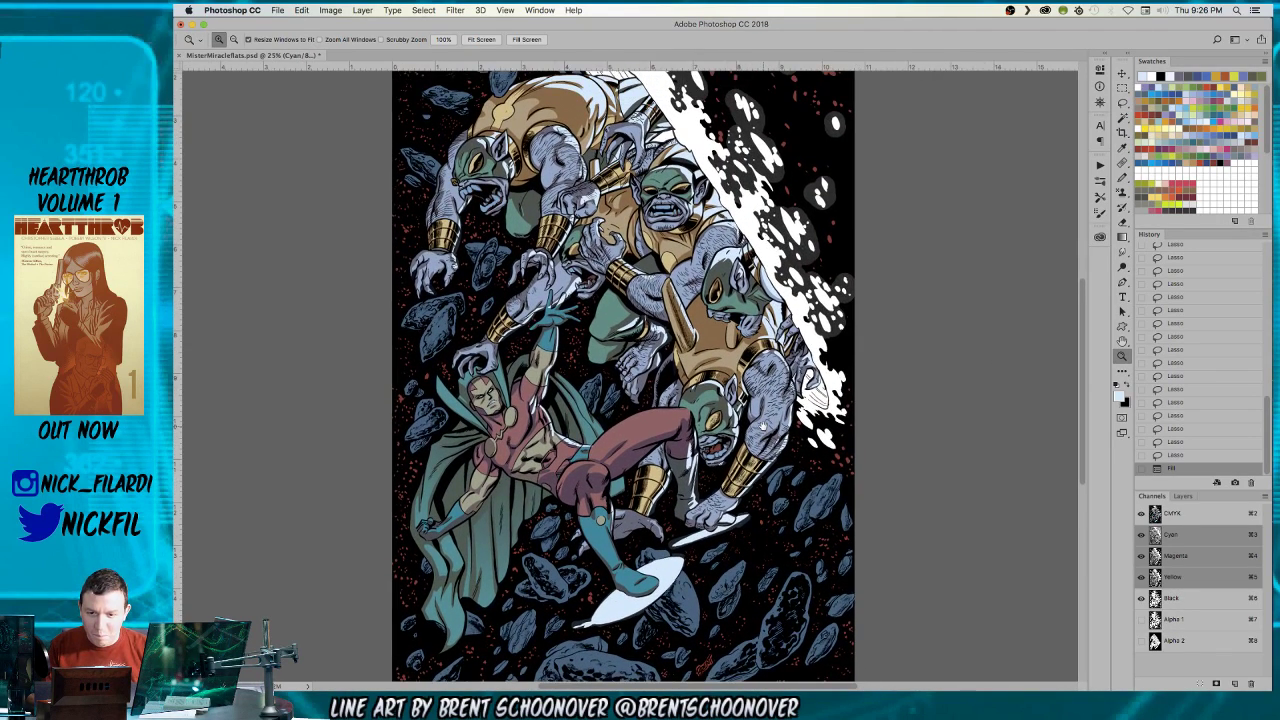
pyautogui.keyDown('alt'); pyautogui.click(600, 338); pyautogui.keyUp('alt')
pyautogui.click(604, 338)
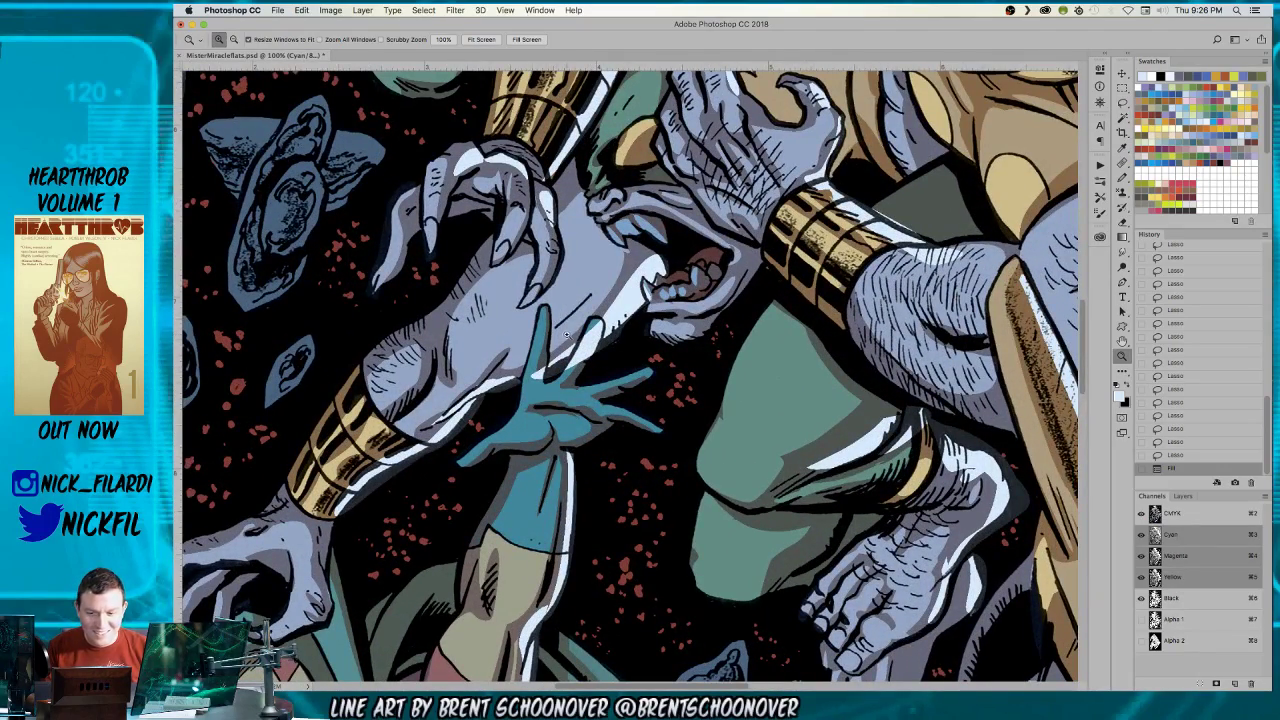
# - Step back to before the pale blue fill and subtract the hero's raised finger area from the selection with the Lasso
pyautogui.press('b')
pyautogui.click(1206, 457)
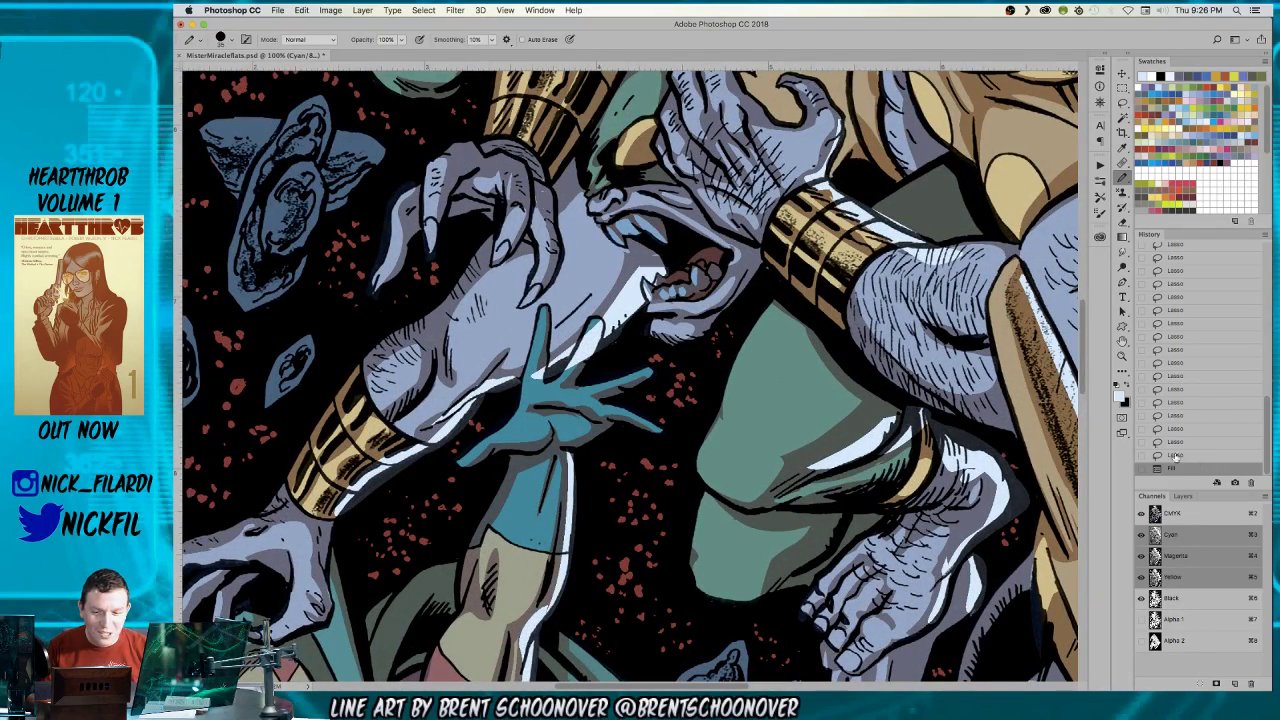
pyautogui.press('l')
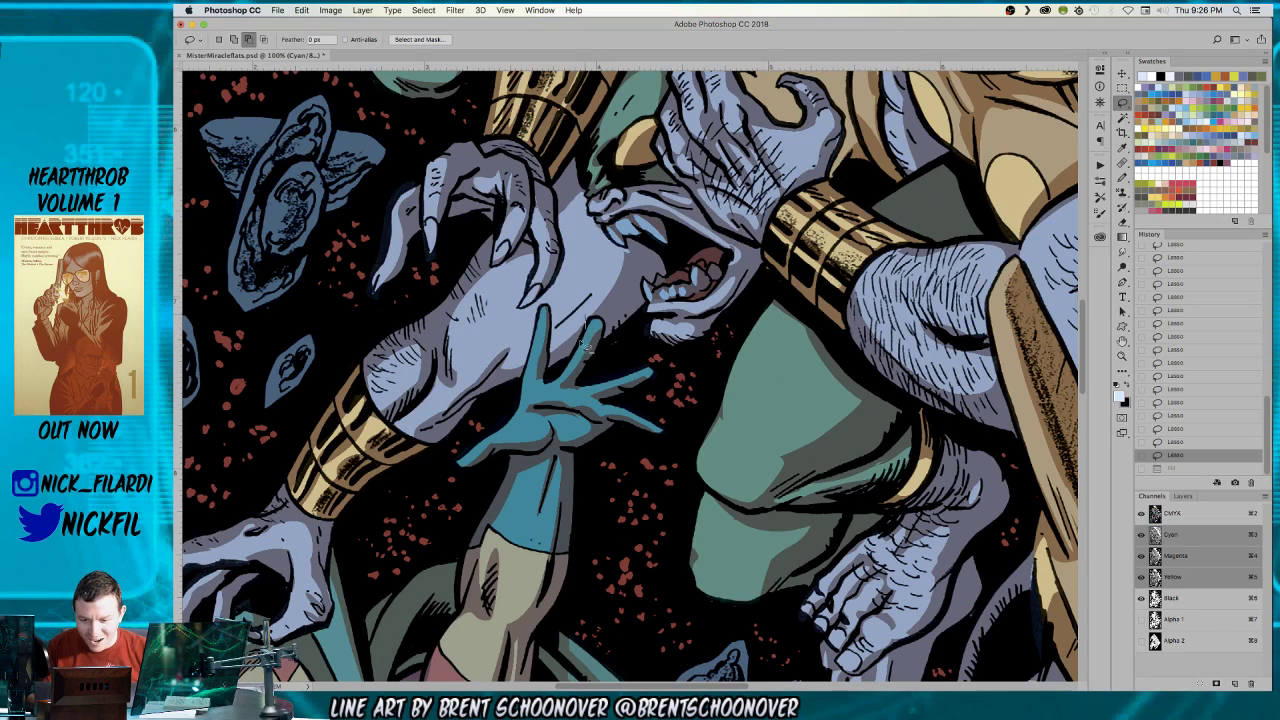
pyautogui.moveTo(609, 335)
pyautogui.mouseDown()
pyautogui.moveTo(588, 362)
pyautogui.moveTo(598, 292)
pyautogui.mouseUp()
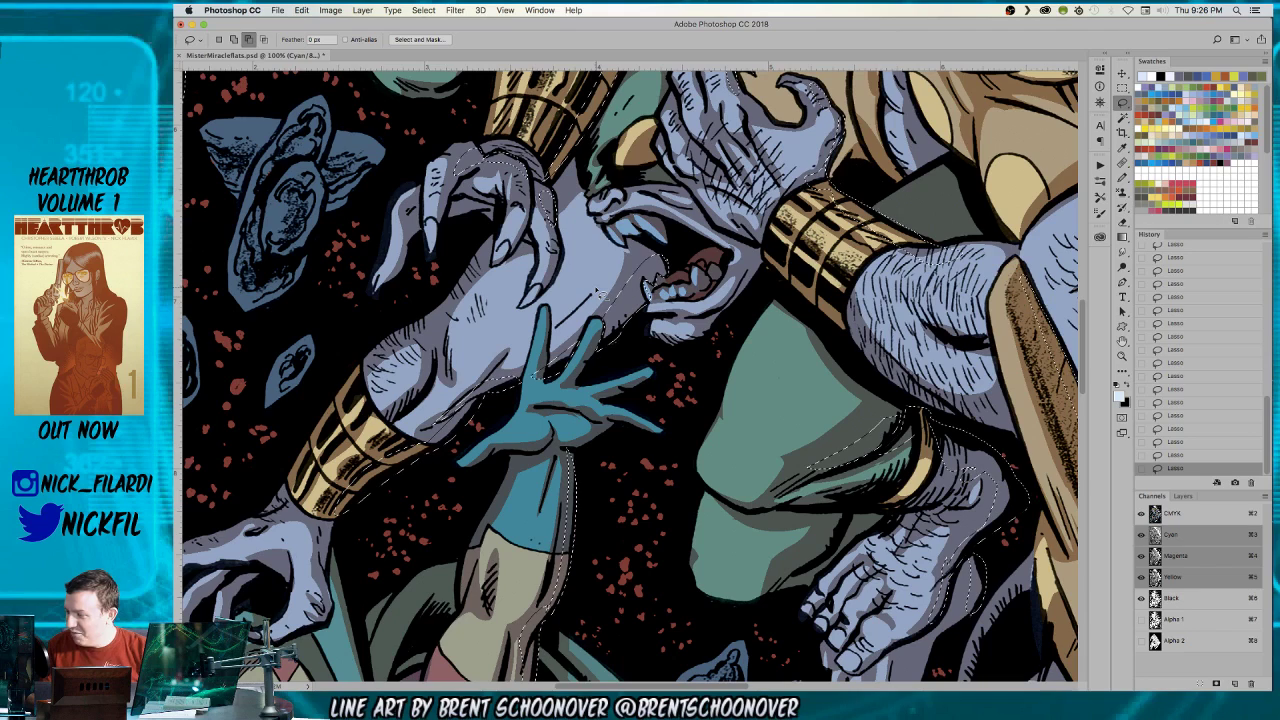
# - Fill the corrected selection of lit areas on the hero and creatures with pale blue
pyautogui.hotkey('alt', 'BackSpace')
pyautogui.press('z')
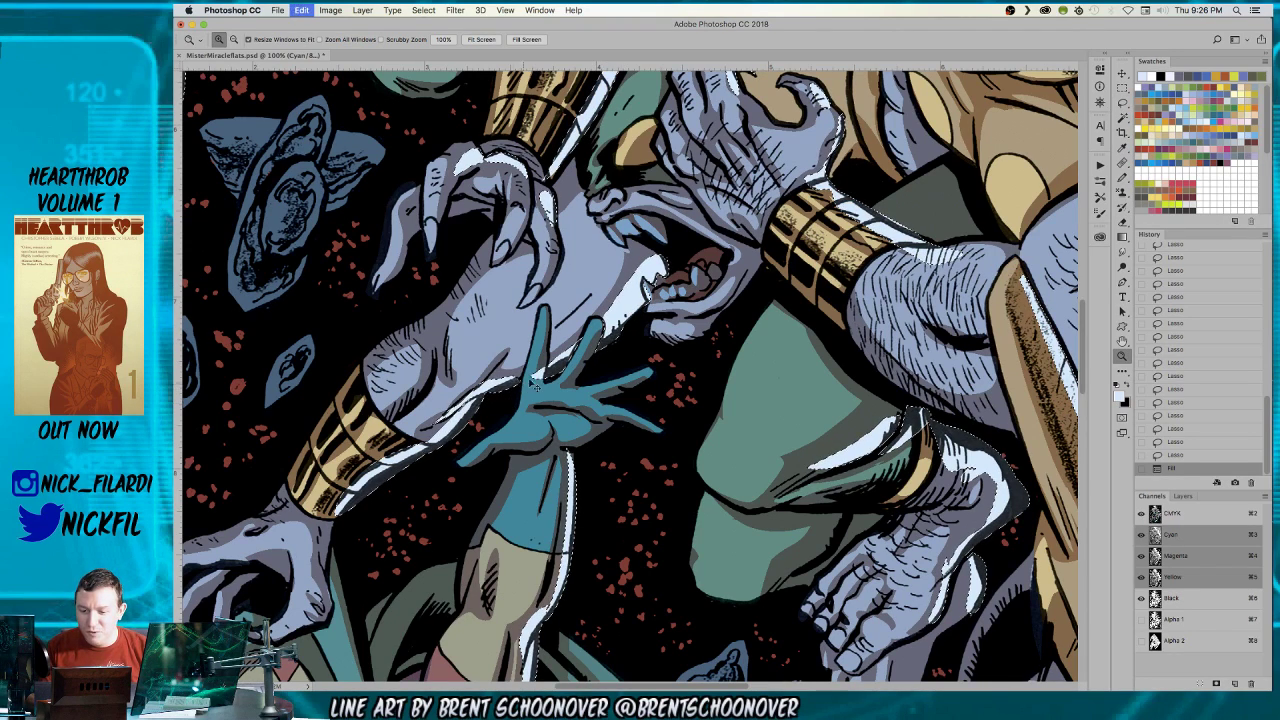
pyautogui.hotkey('ctrl', 'z')
pyautogui.press('l')
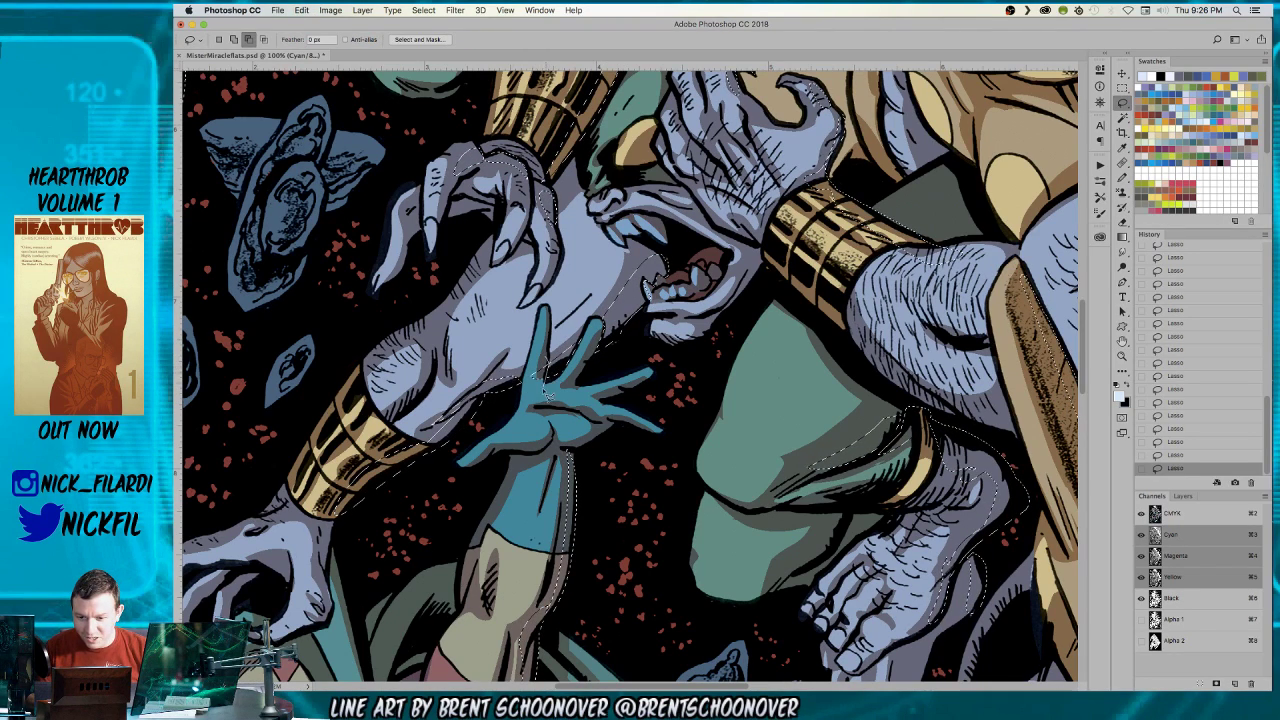
pyautogui.hotkey('alt', 'BackSpace')
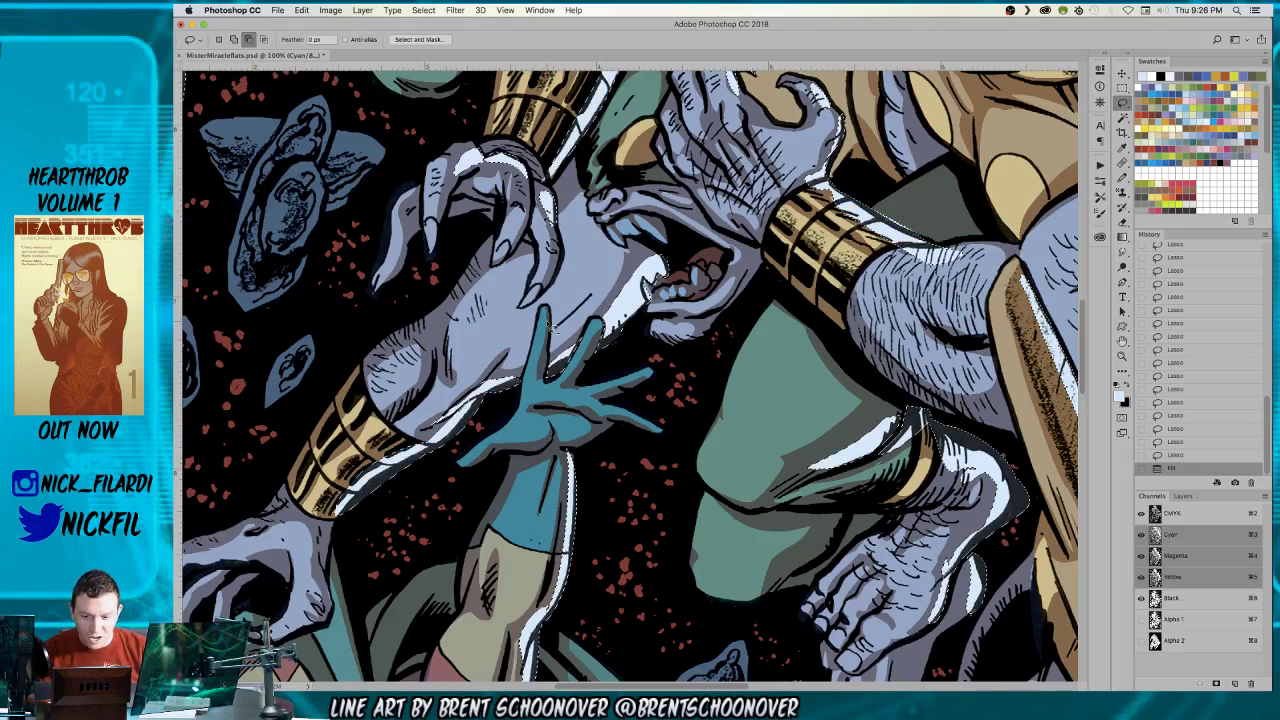
# - Deselect the highlighted areas, check the whole cover, and save the file
pyautogui.press('z')
pyautogui.keyDown('alt'); pyautogui.click(548, 350); pyautogui.keyUp('alt')
pyautogui.keyDown('alt'); pyautogui.click(548, 352); pyautogui.keyUp('alt')
pyautogui.scroll(-3, 548, 352)
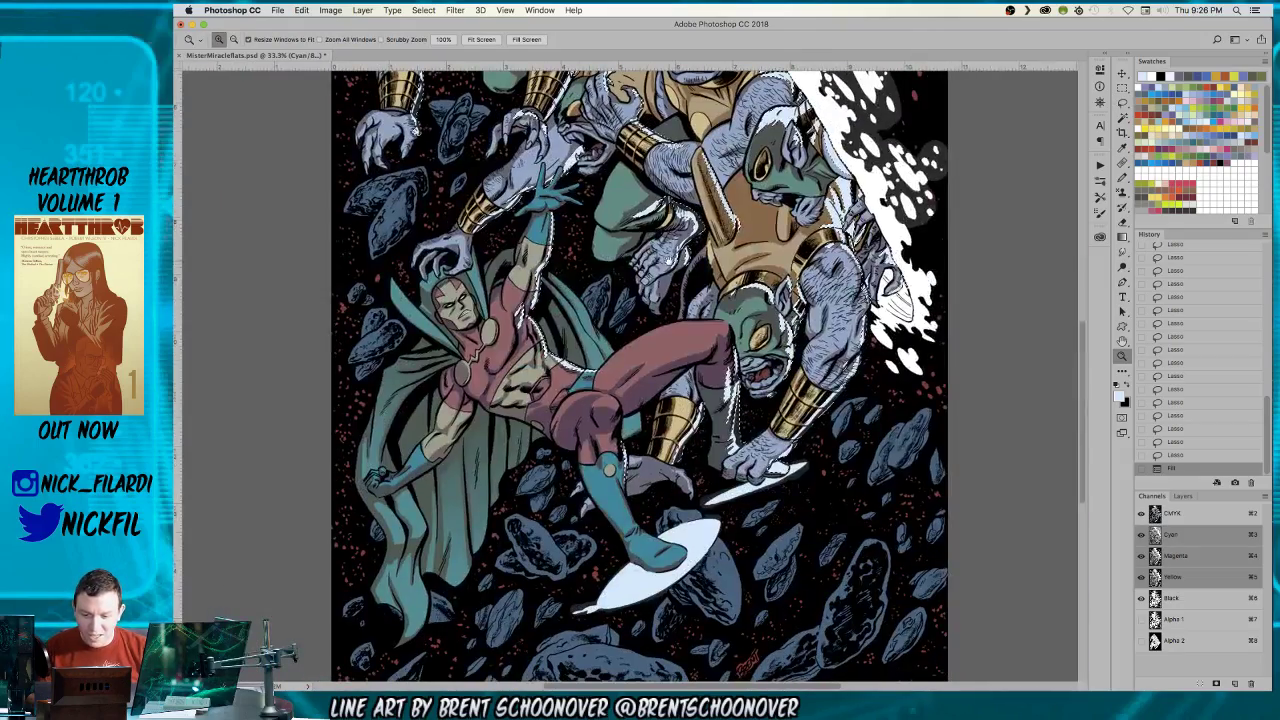
pyautogui.keyDown('alt'); pyautogui.click(740, 254); pyautogui.keyUp('alt')
pyautogui.hotkey('ctrl', 'd')
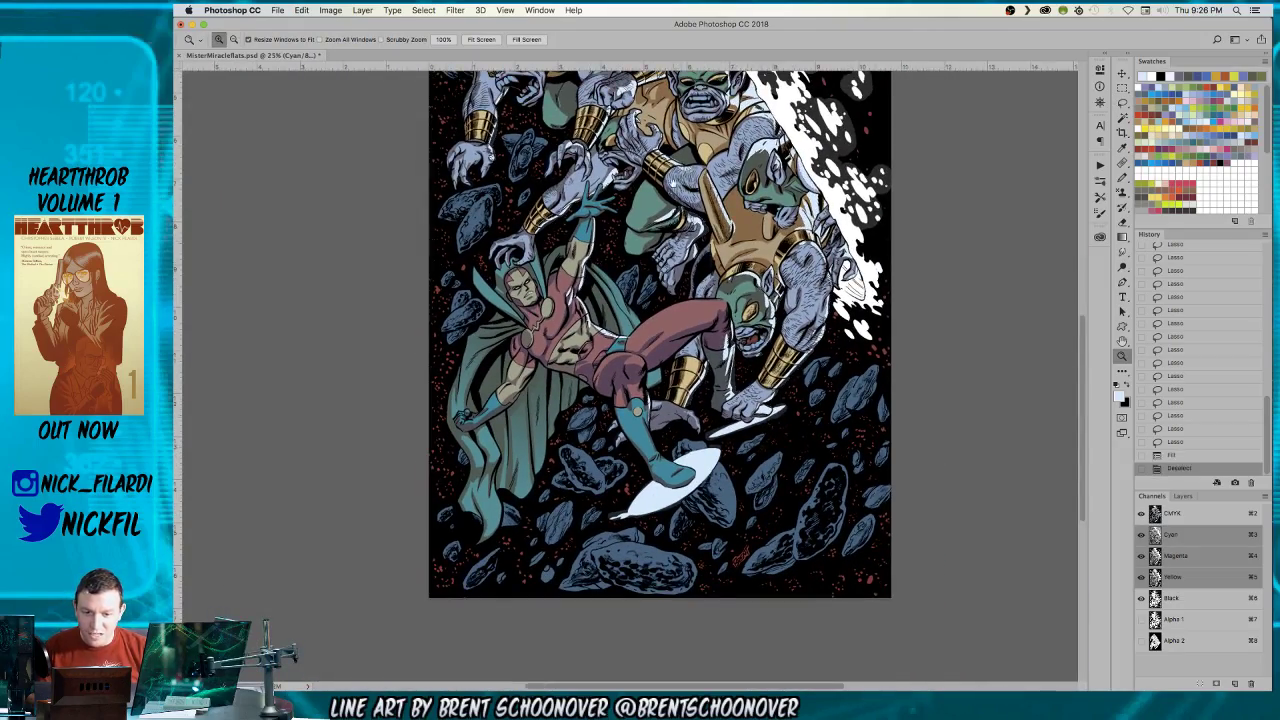
pyautogui.keyDown('alt'); pyautogui.click(745, 262); pyautogui.keyUp('alt')
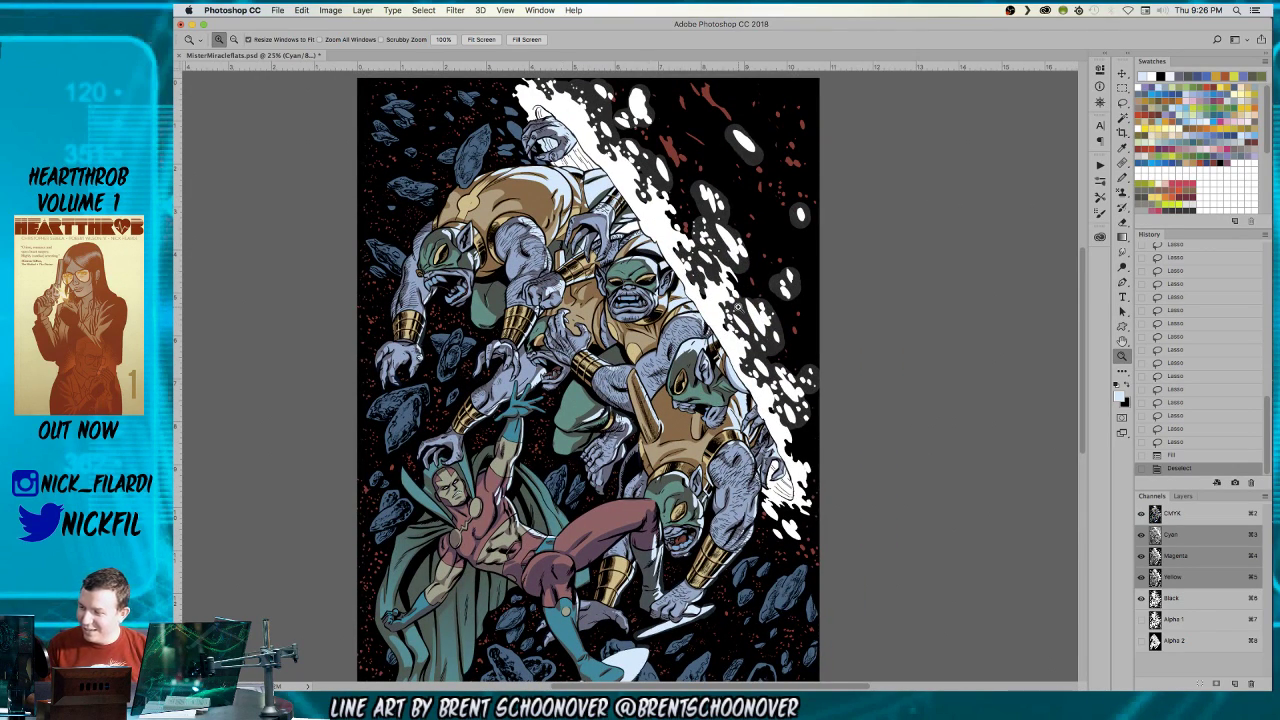
pyautogui.keyDown('alt'); pyautogui.click(680, 400); pyautogui.keyUp('alt')
pyautogui.hotkey('ctrl', 's')
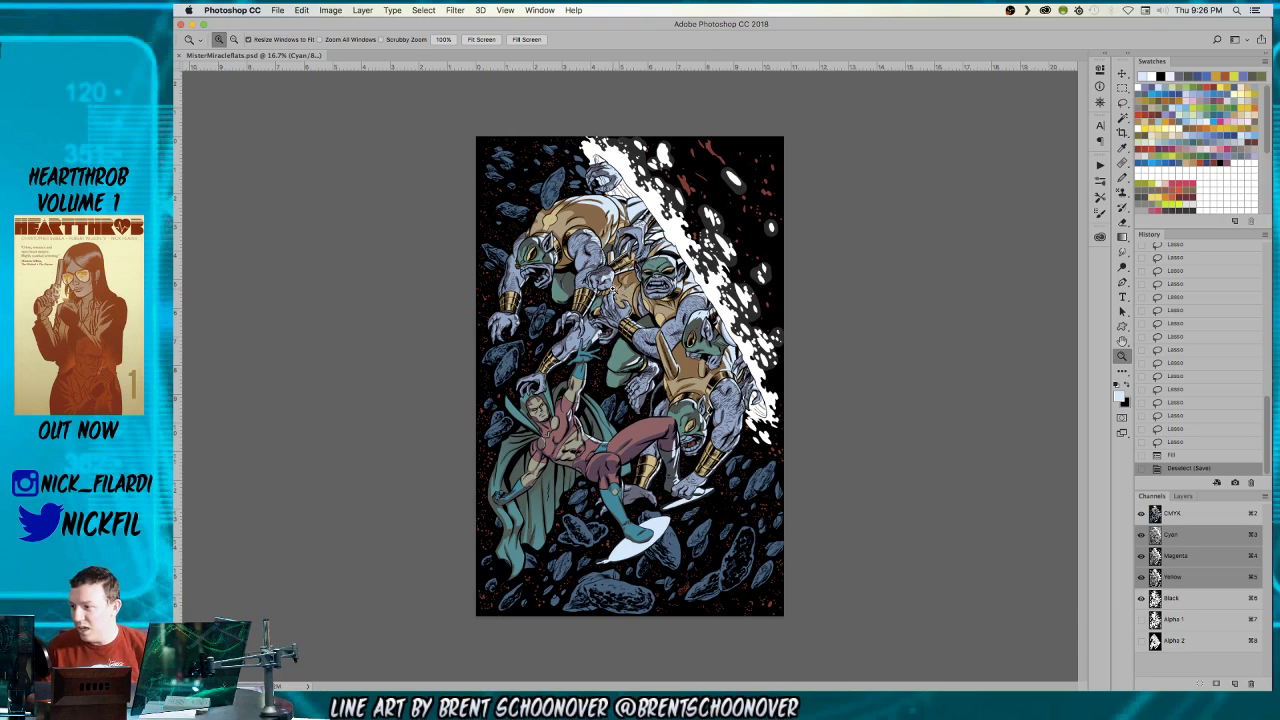
# - Examine the pale blue highlights on the creatures beside the white energy and around the hero's raised hand
pyautogui.click(720, 276)
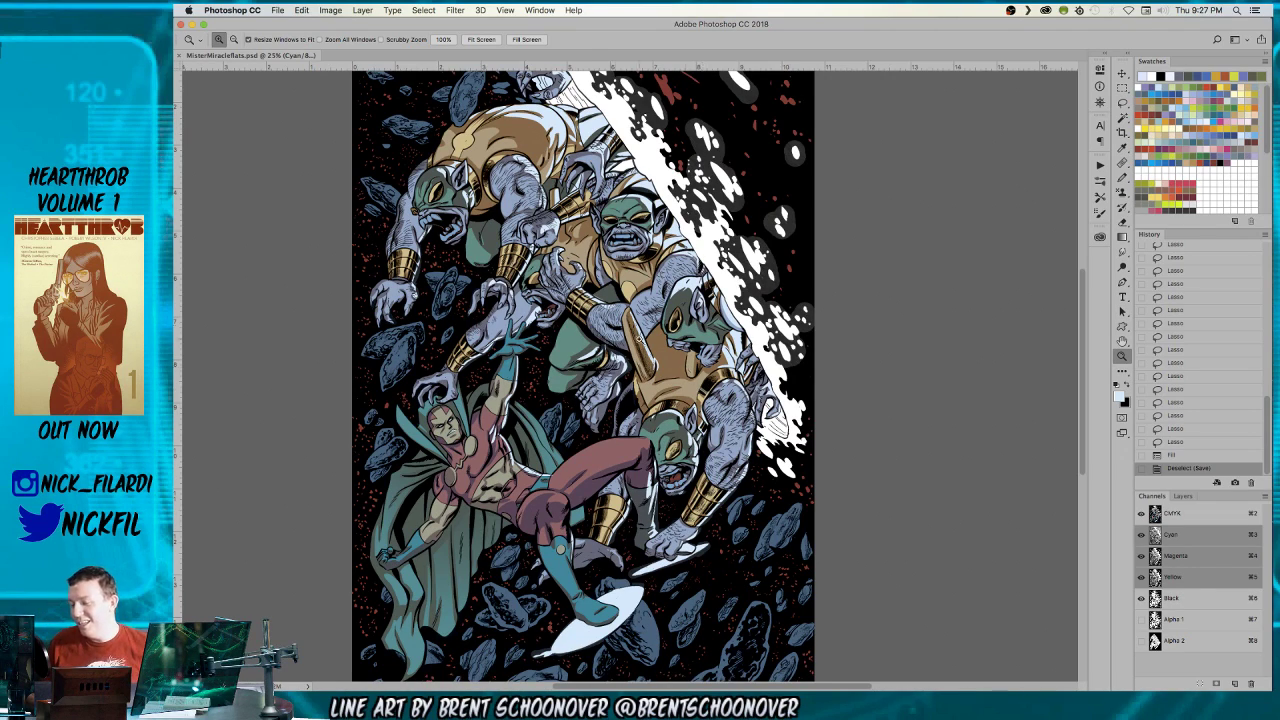
pyautogui.click(676, 262)
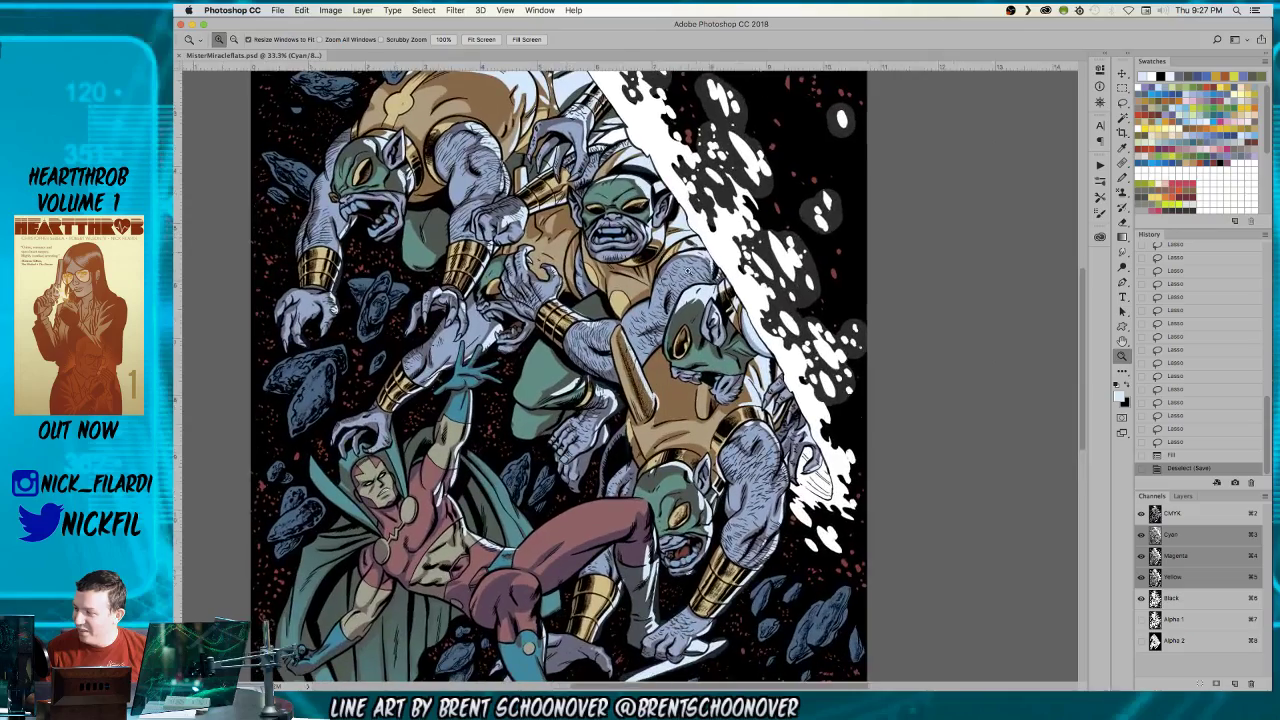
pyautogui.click(641, 325)
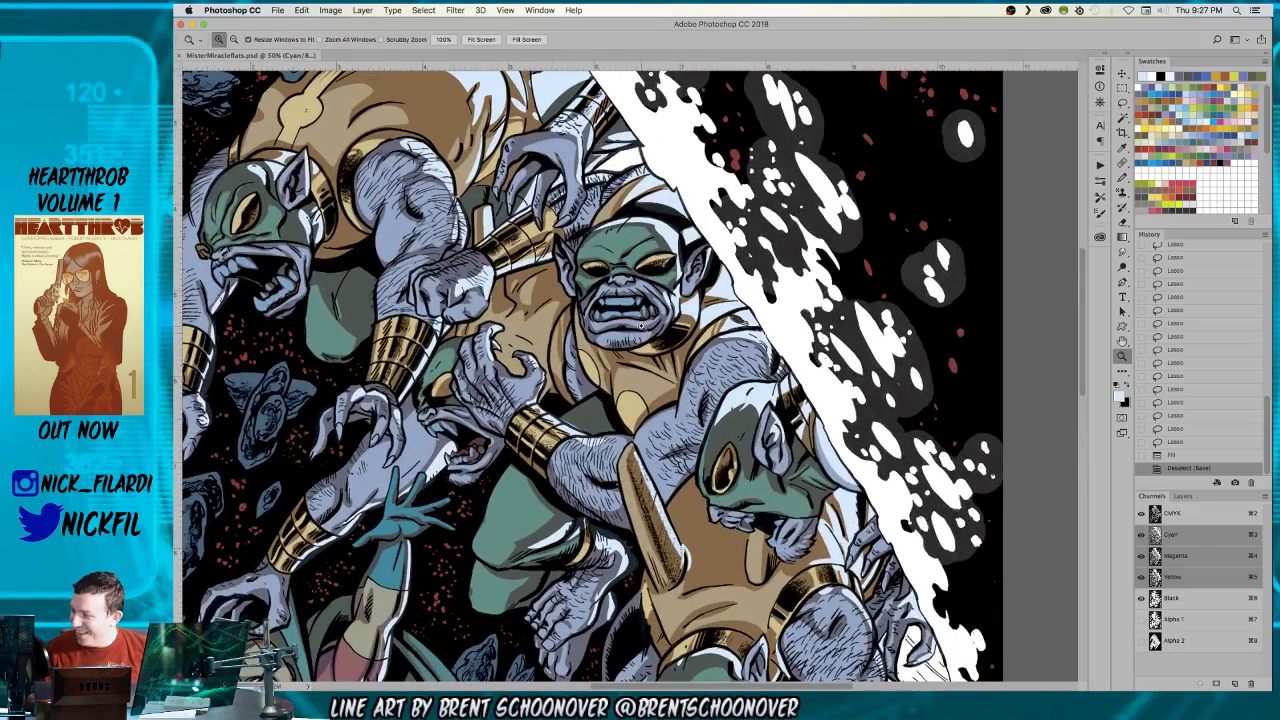
pyautogui.scroll(-1, 682, 330)
pyautogui.hscroll(-1, 682, 330)
pyautogui.scroll(1, 674, 334)
pyautogui.hscroll(-1, 674, 334)
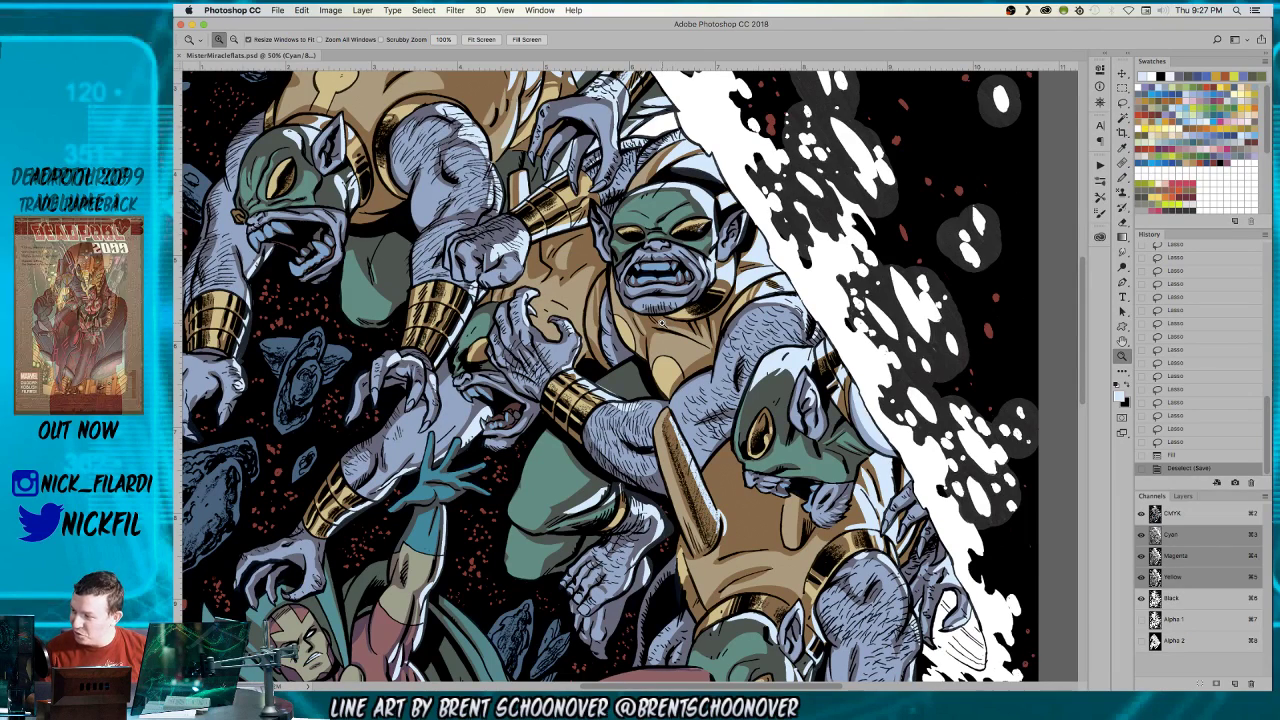